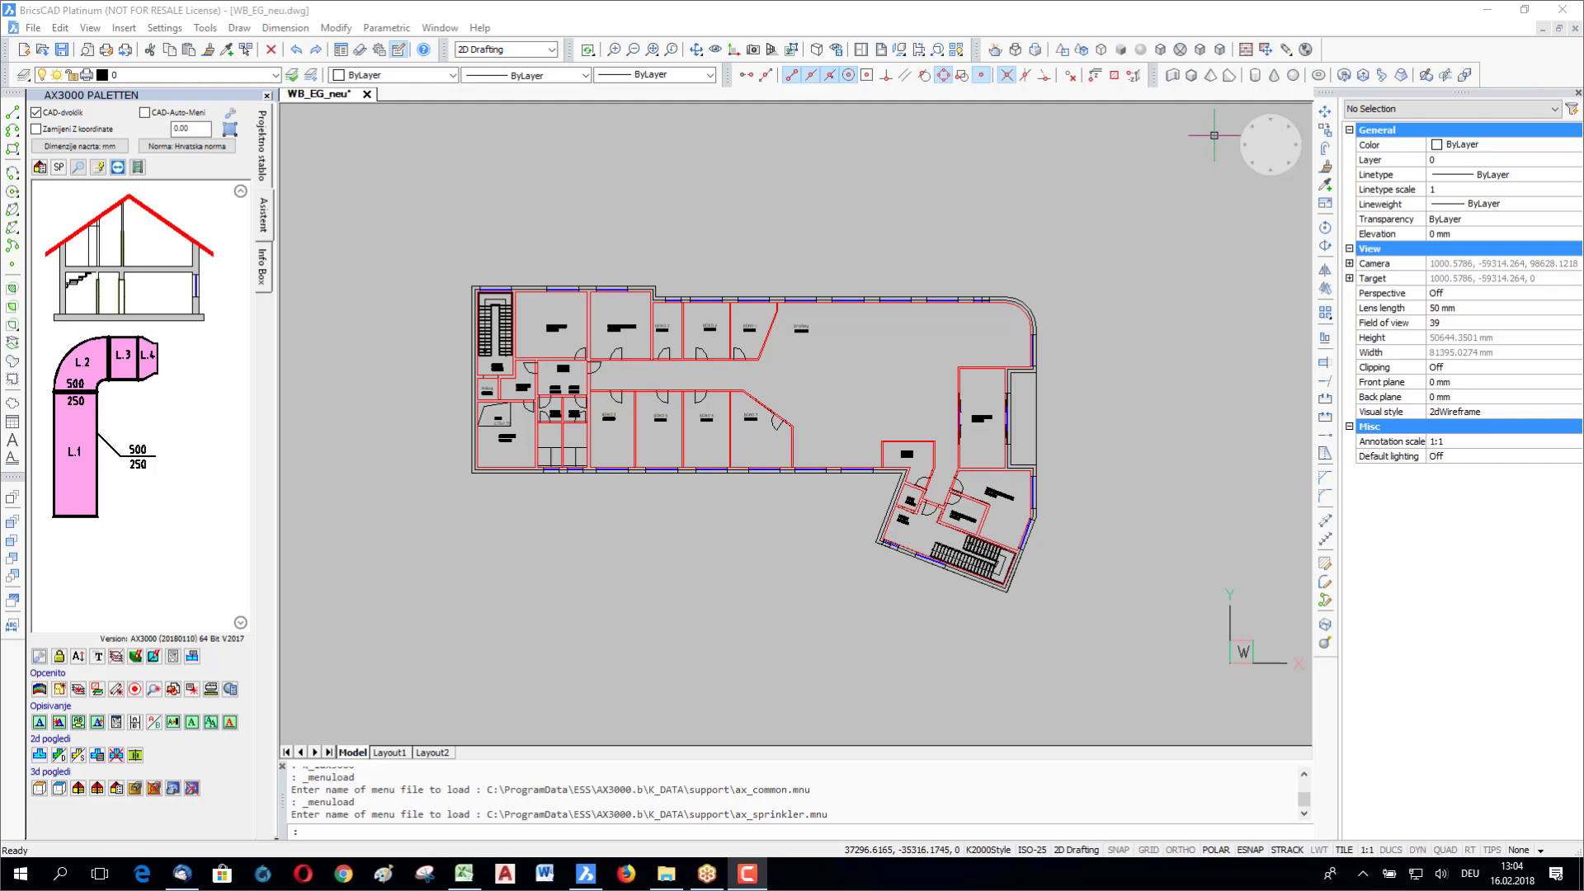
click(1363, 877)
click(748, 873)
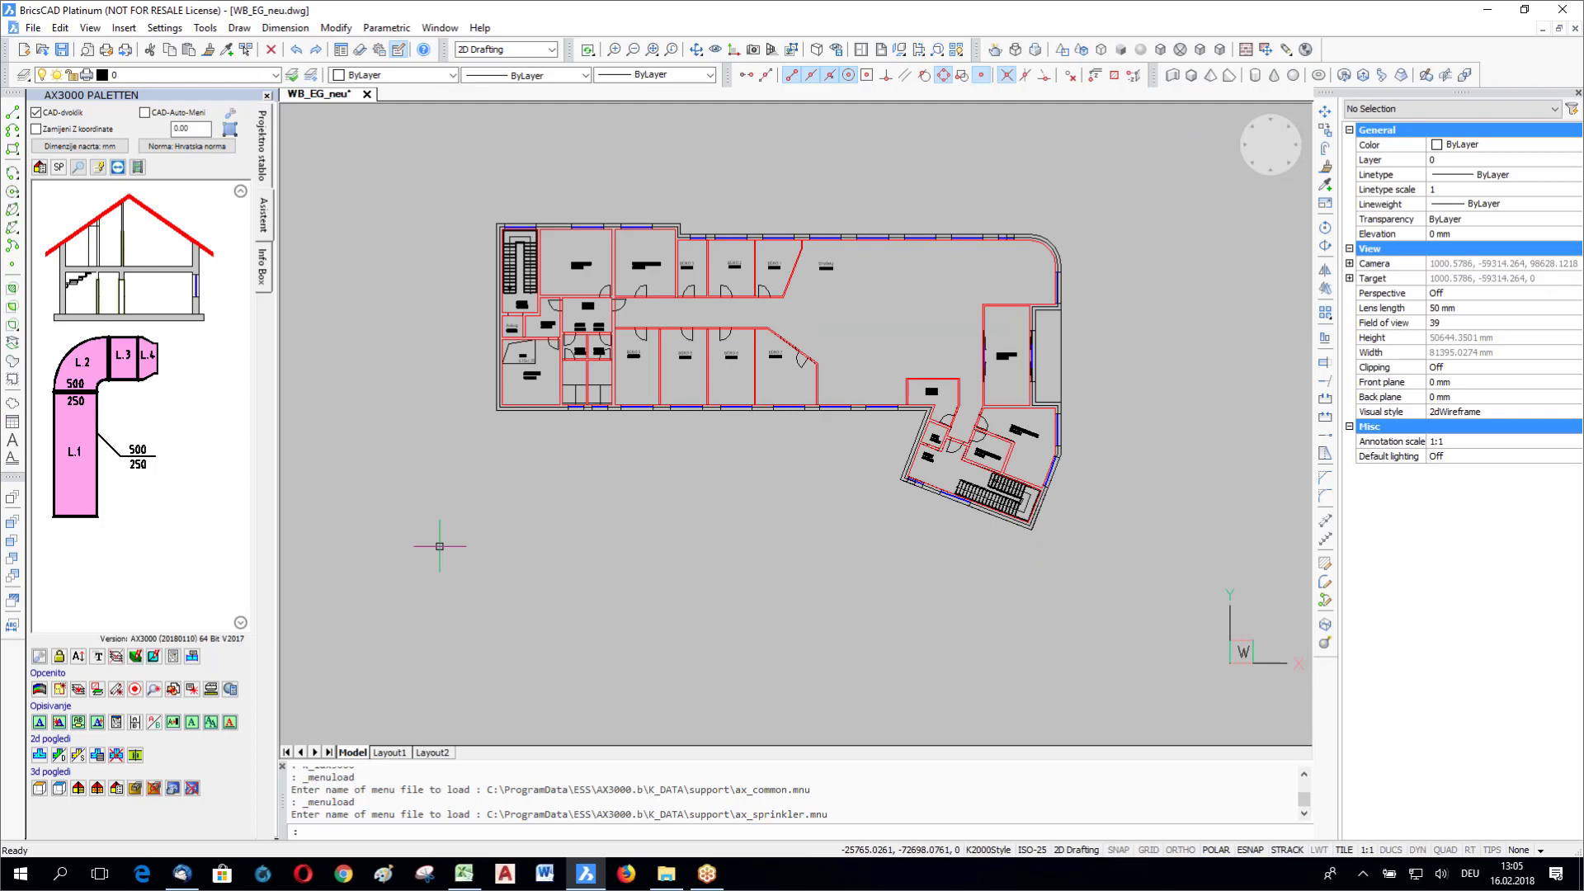
Step: Set the AX3000 licence to Server with the licence share's network path, and load all the ticked AX3000 functions
text(AX3000)
key(Escape)
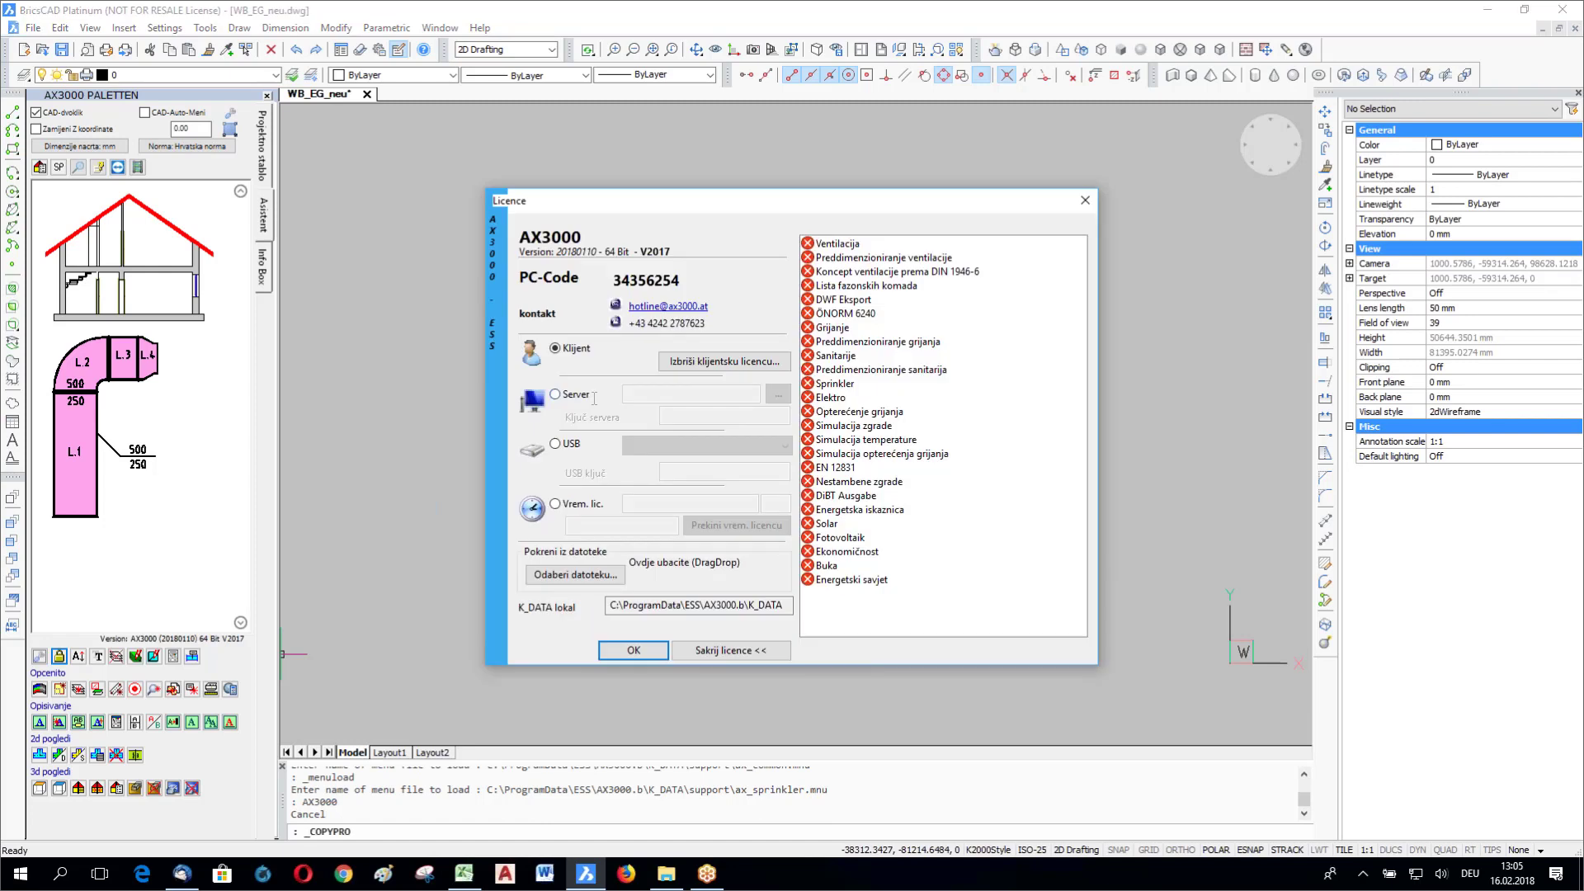
click(588, 396)
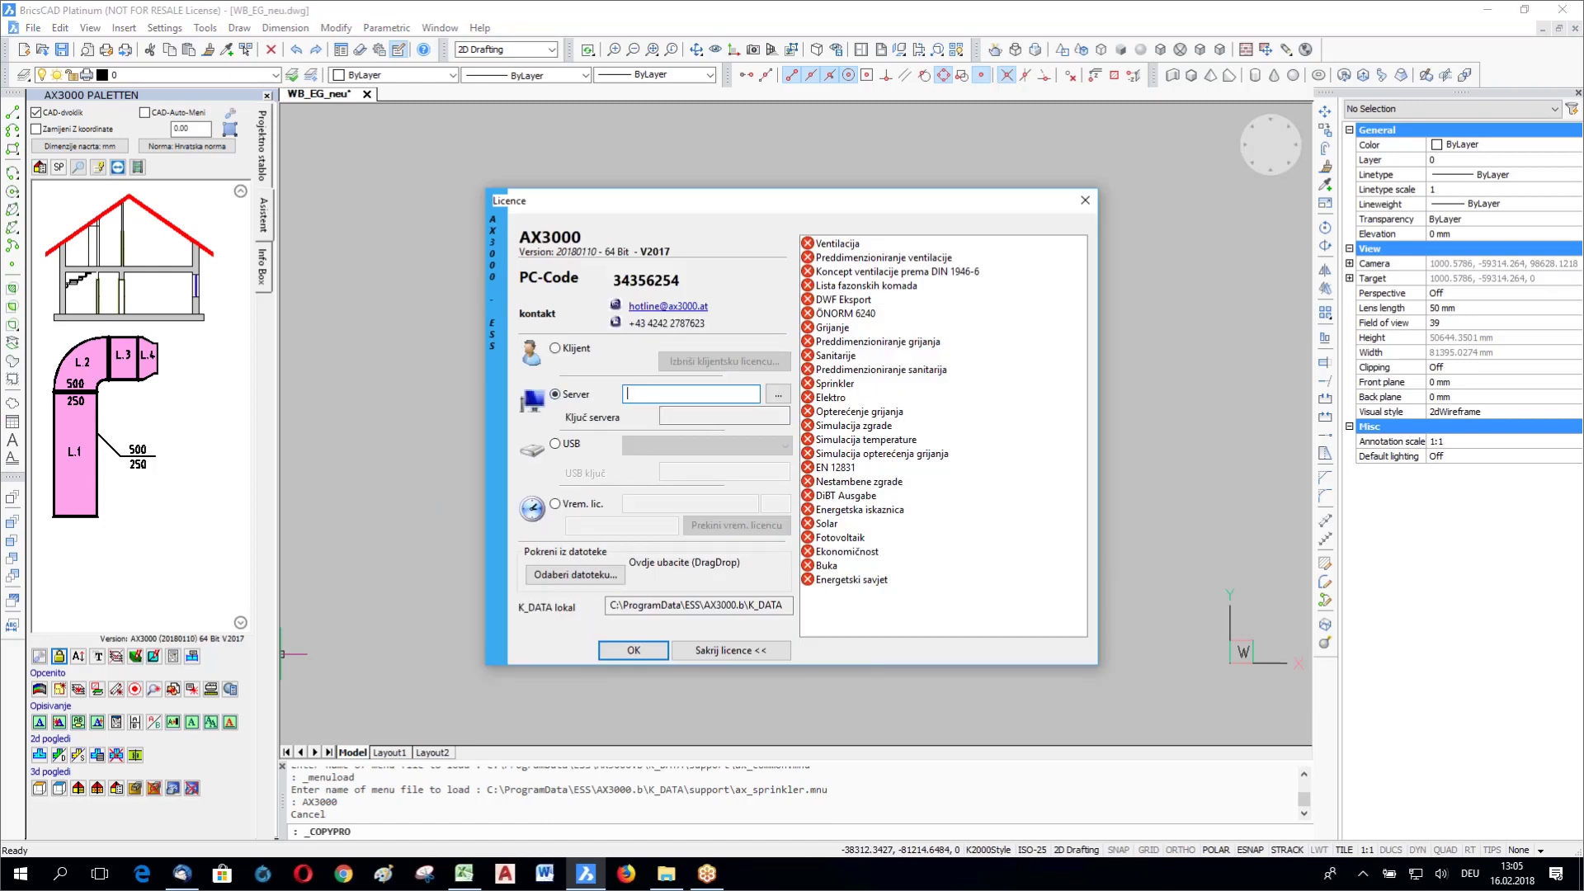
text(\\ACER-MIKE\K_2000_LIC)
key(Tab)
click(633, 649)
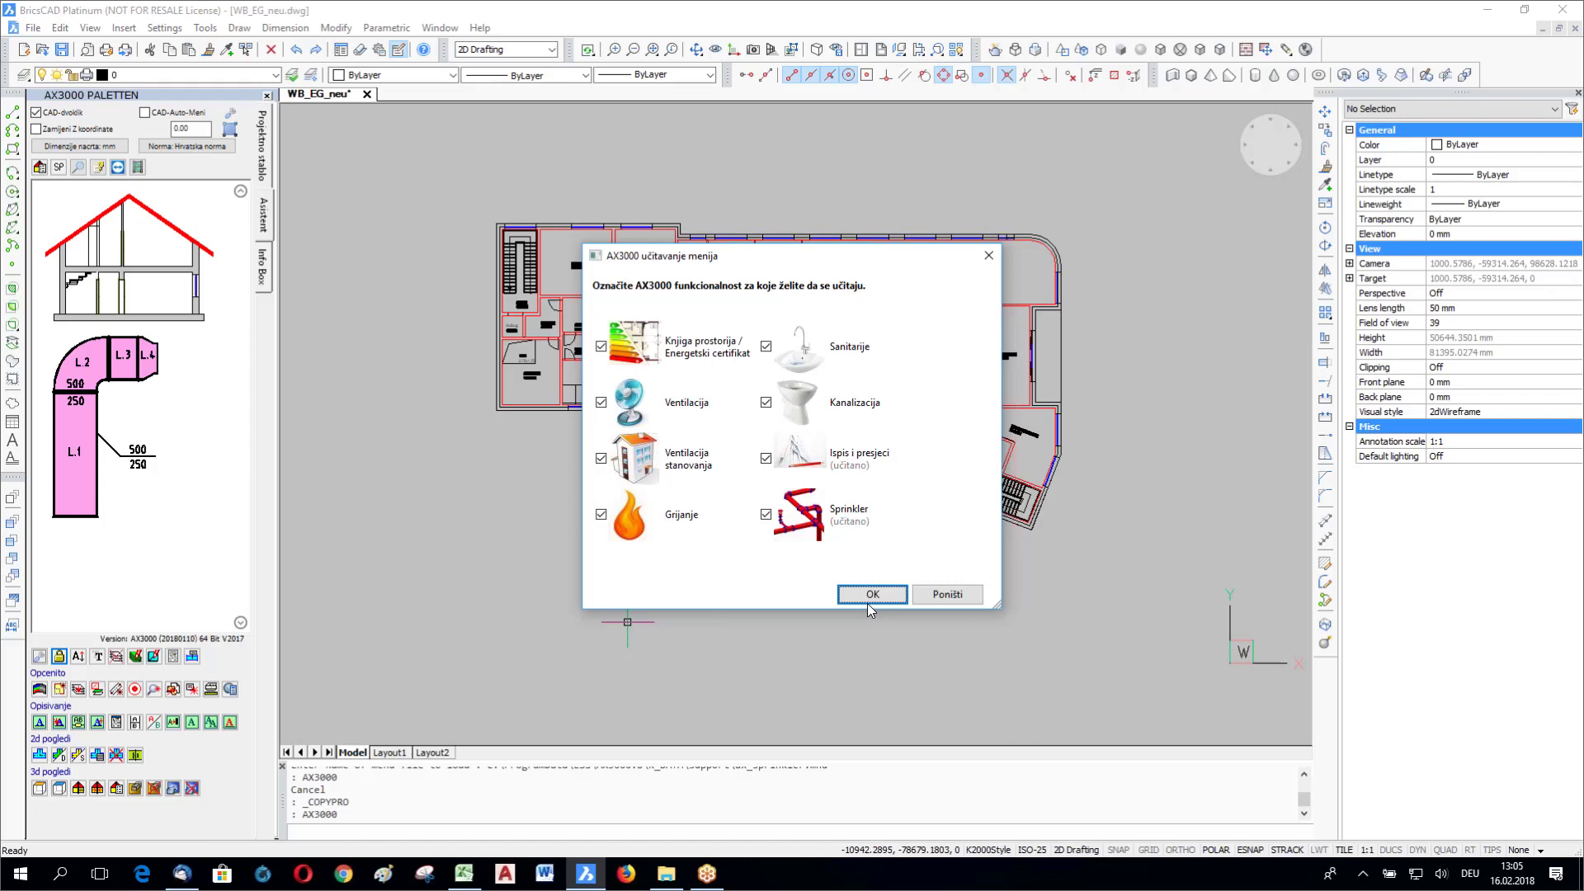
click(869, 596)
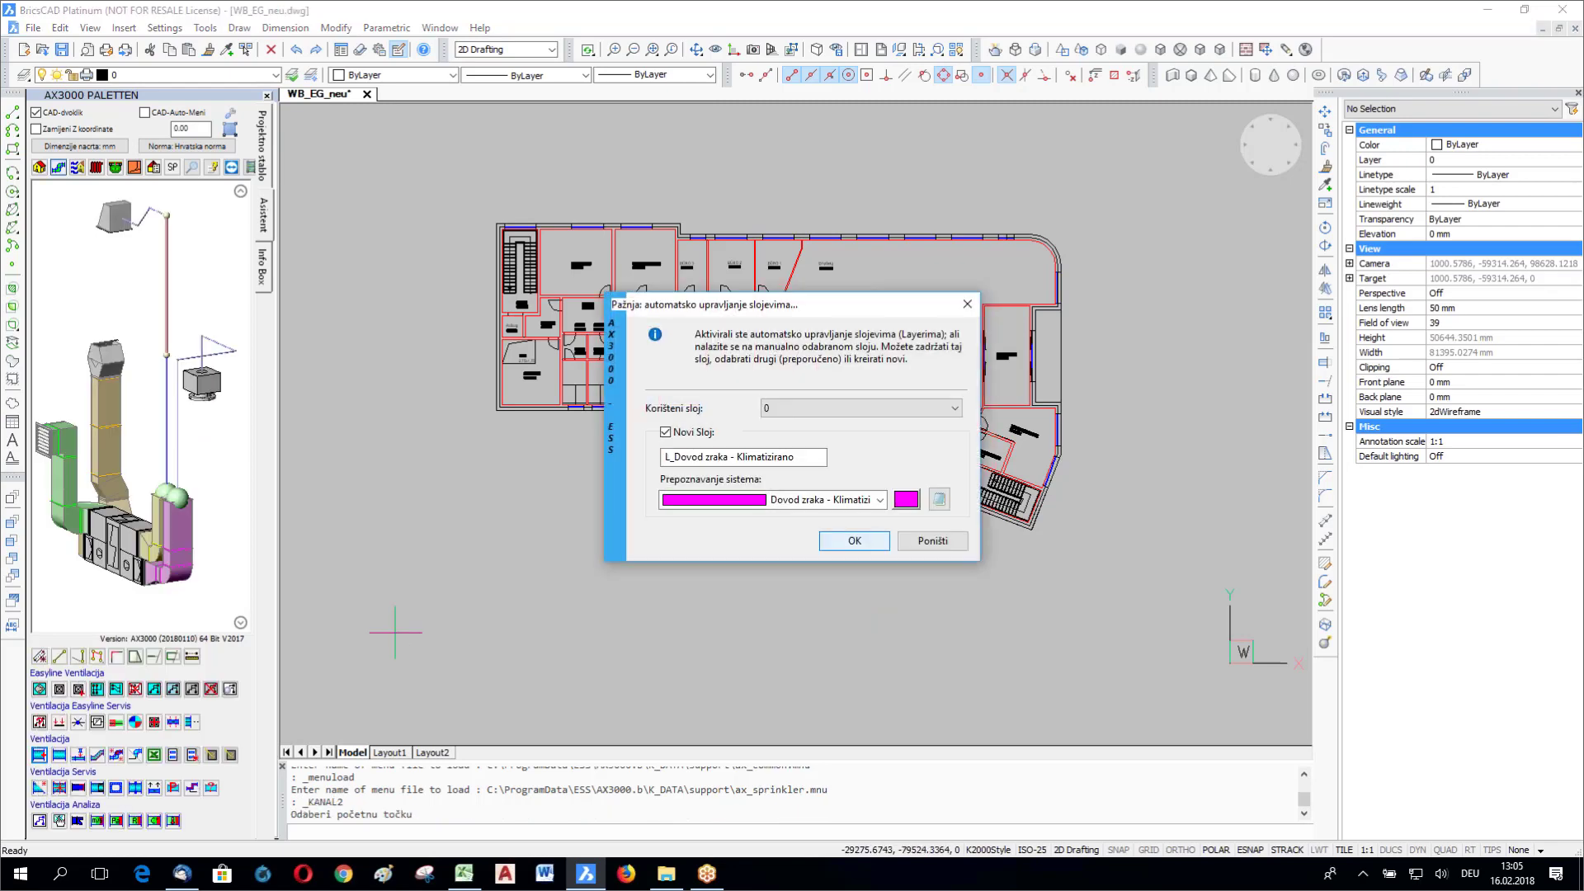
Step: Start a ventilation duct on the new layer L_Dovod zraka - Klimatizirano, view the component library folders, and cancel the construction
key(Return)
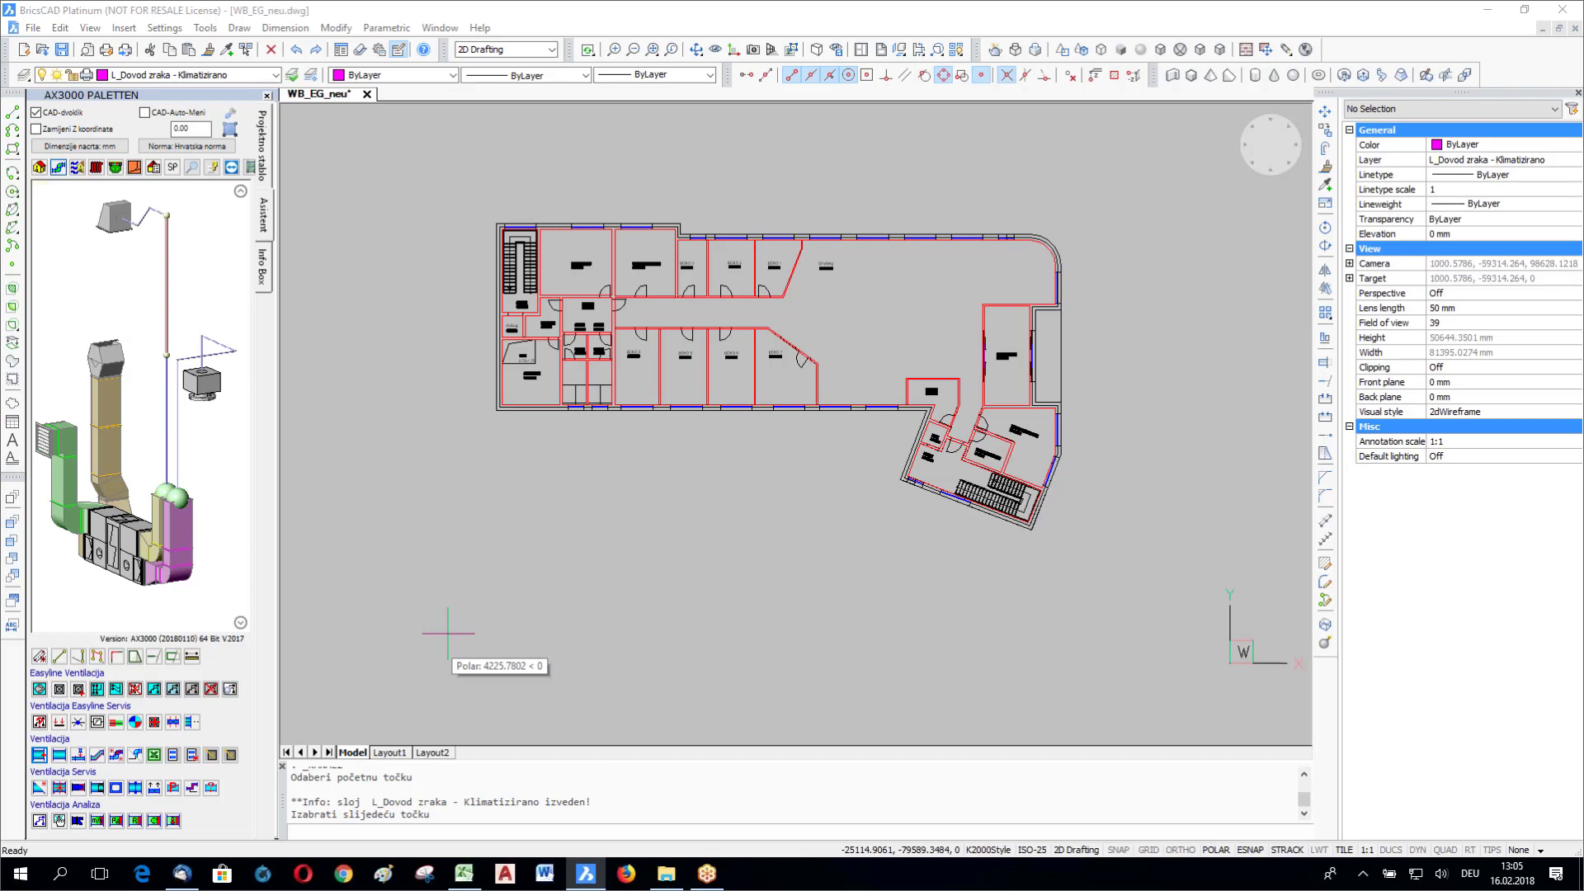
click(449, 633)
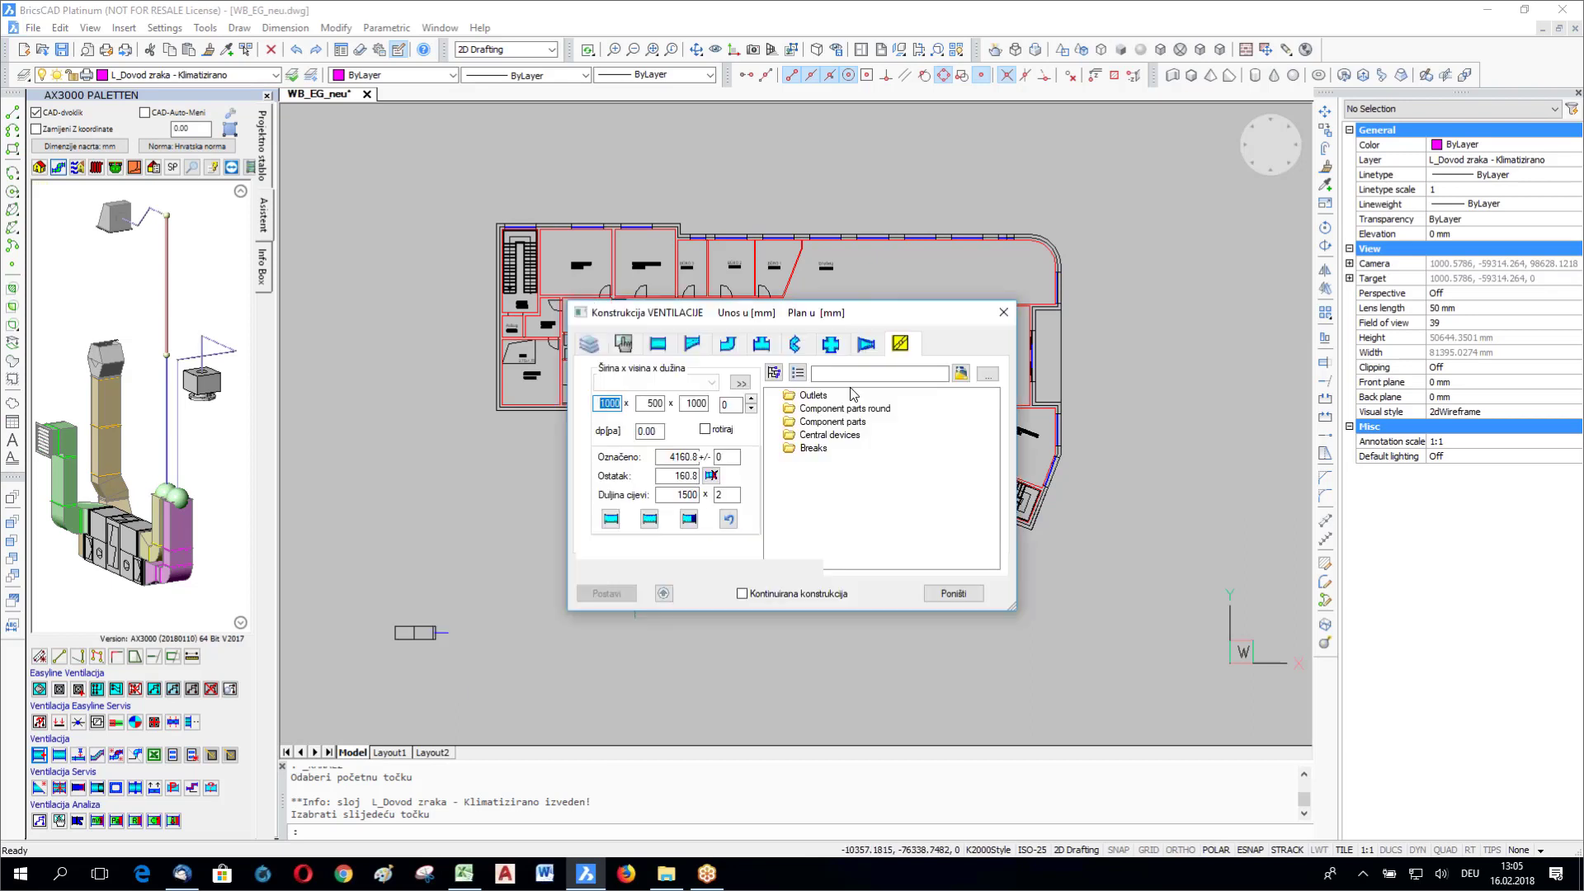
click(954, 594)
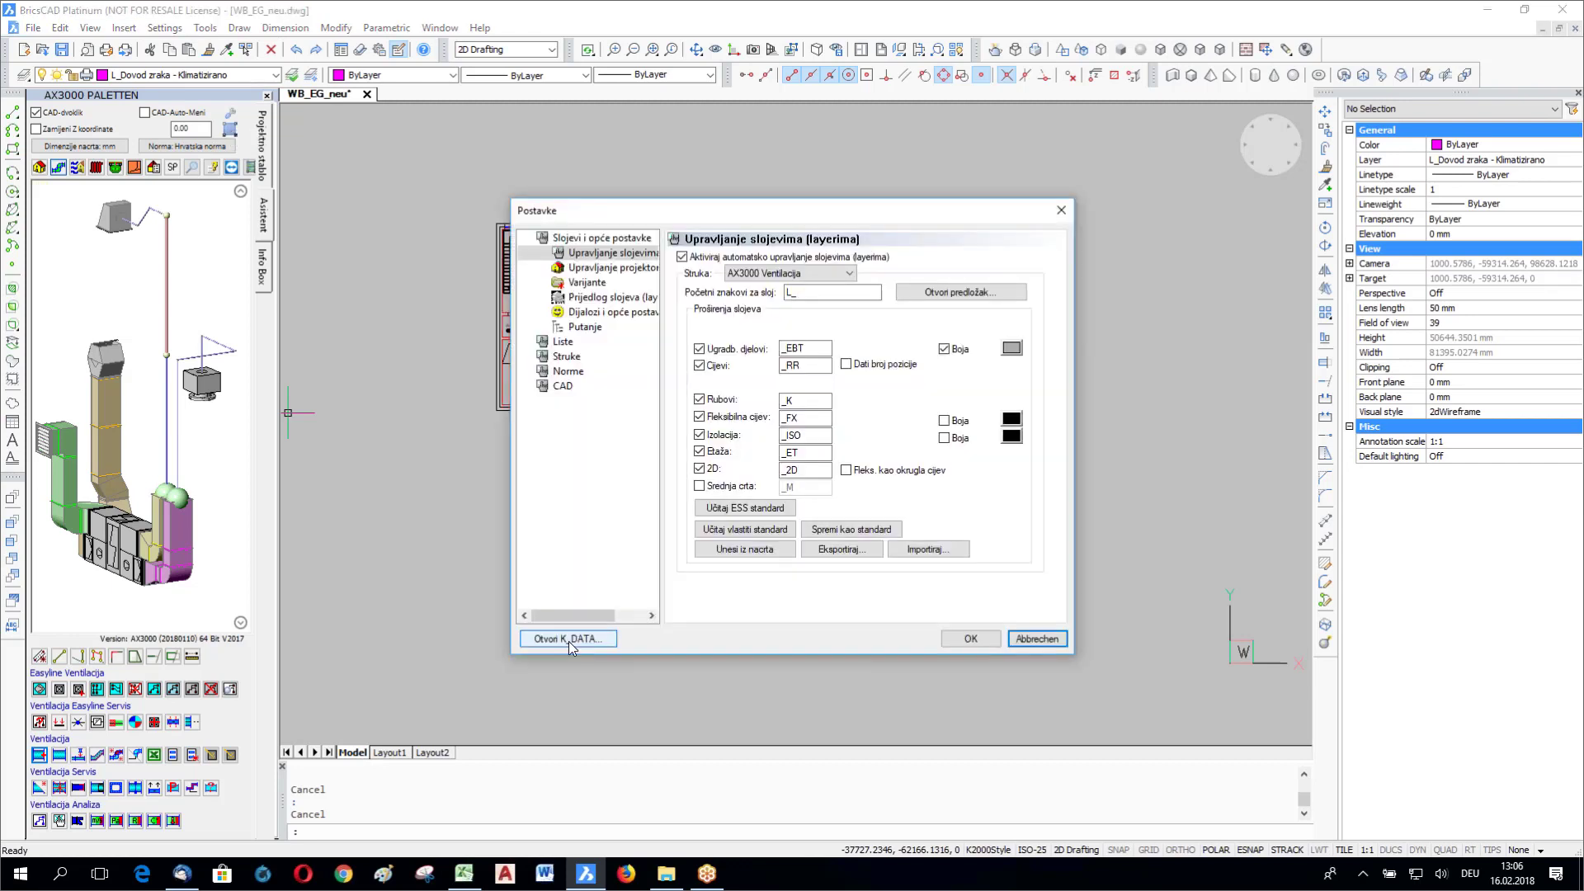
Step: Open the K_DATA folder from the AX3000 settings and go to its LUEFTUNG\BLOCKS subfolder
click(568, 639)
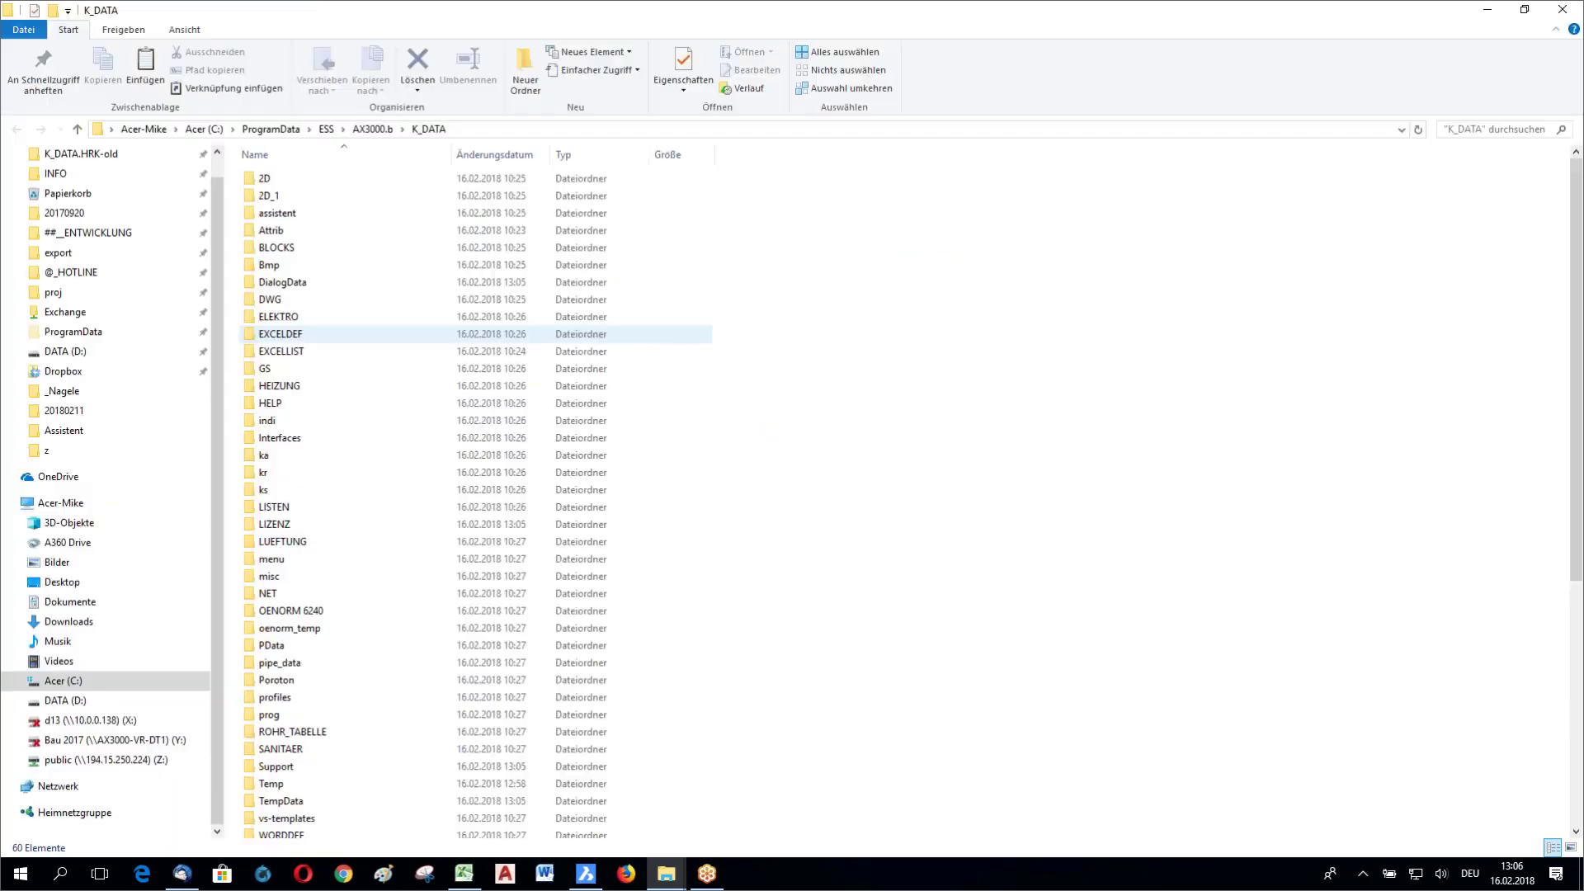
click(300, 547)
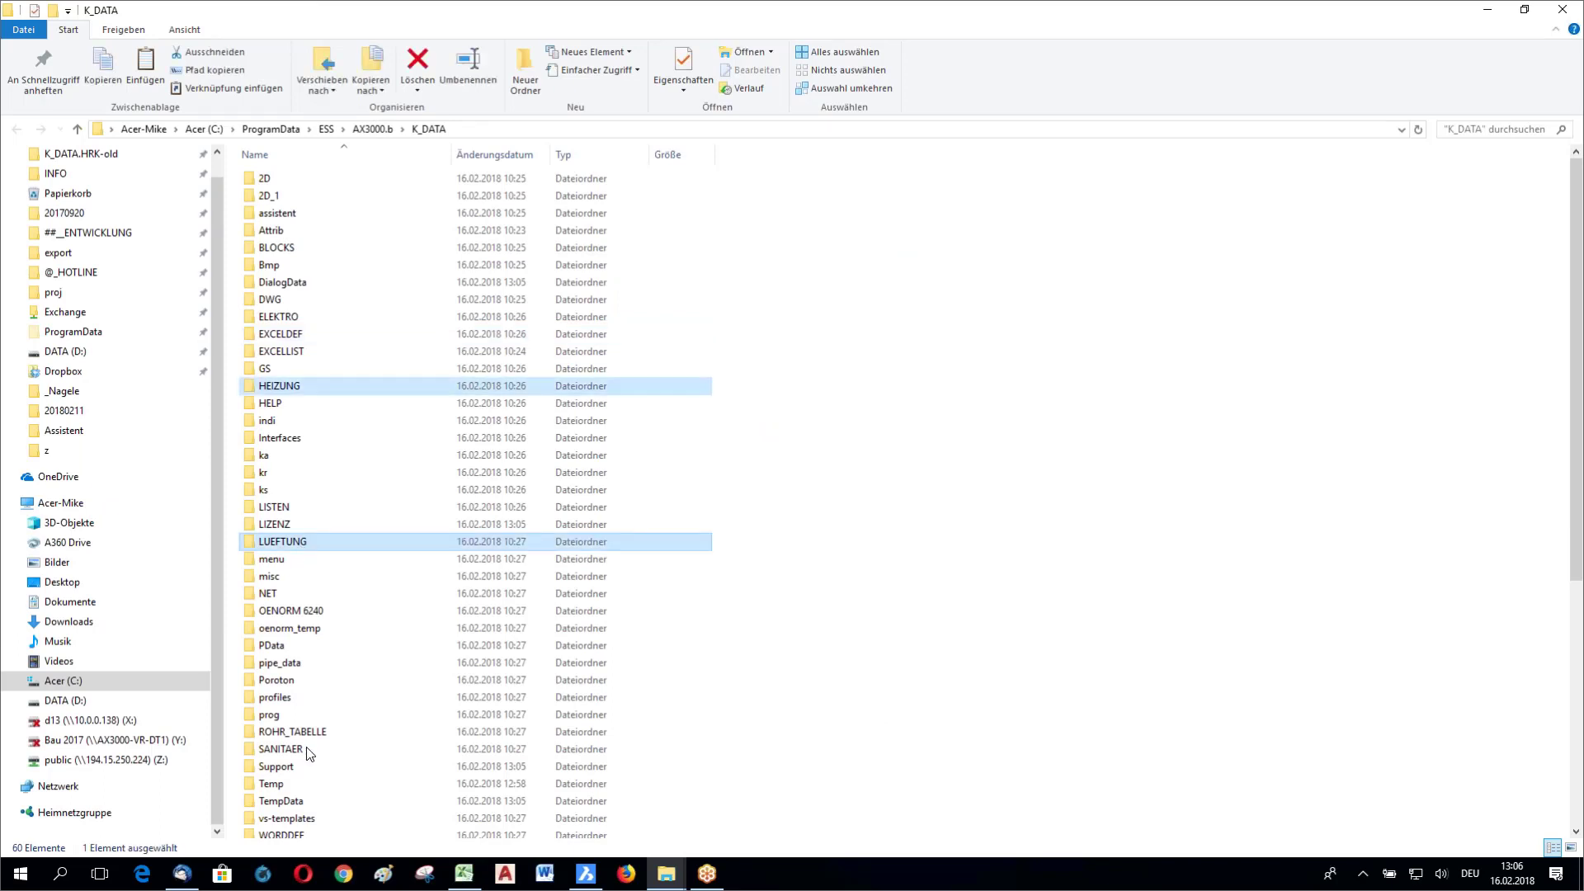
ctrl+click(308, 753)
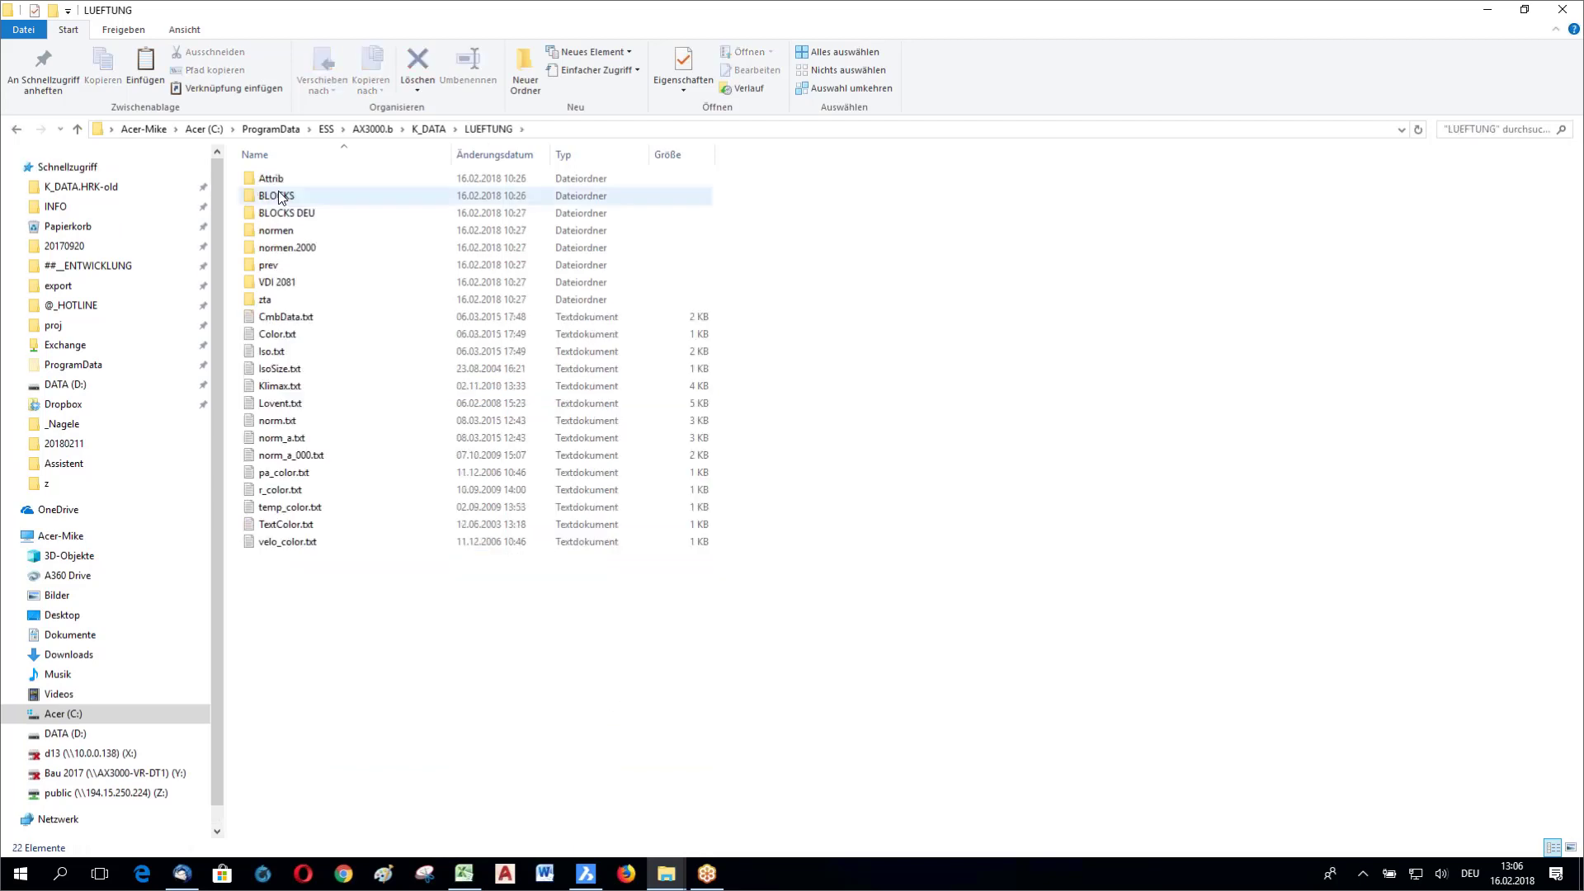
click(281, 198)
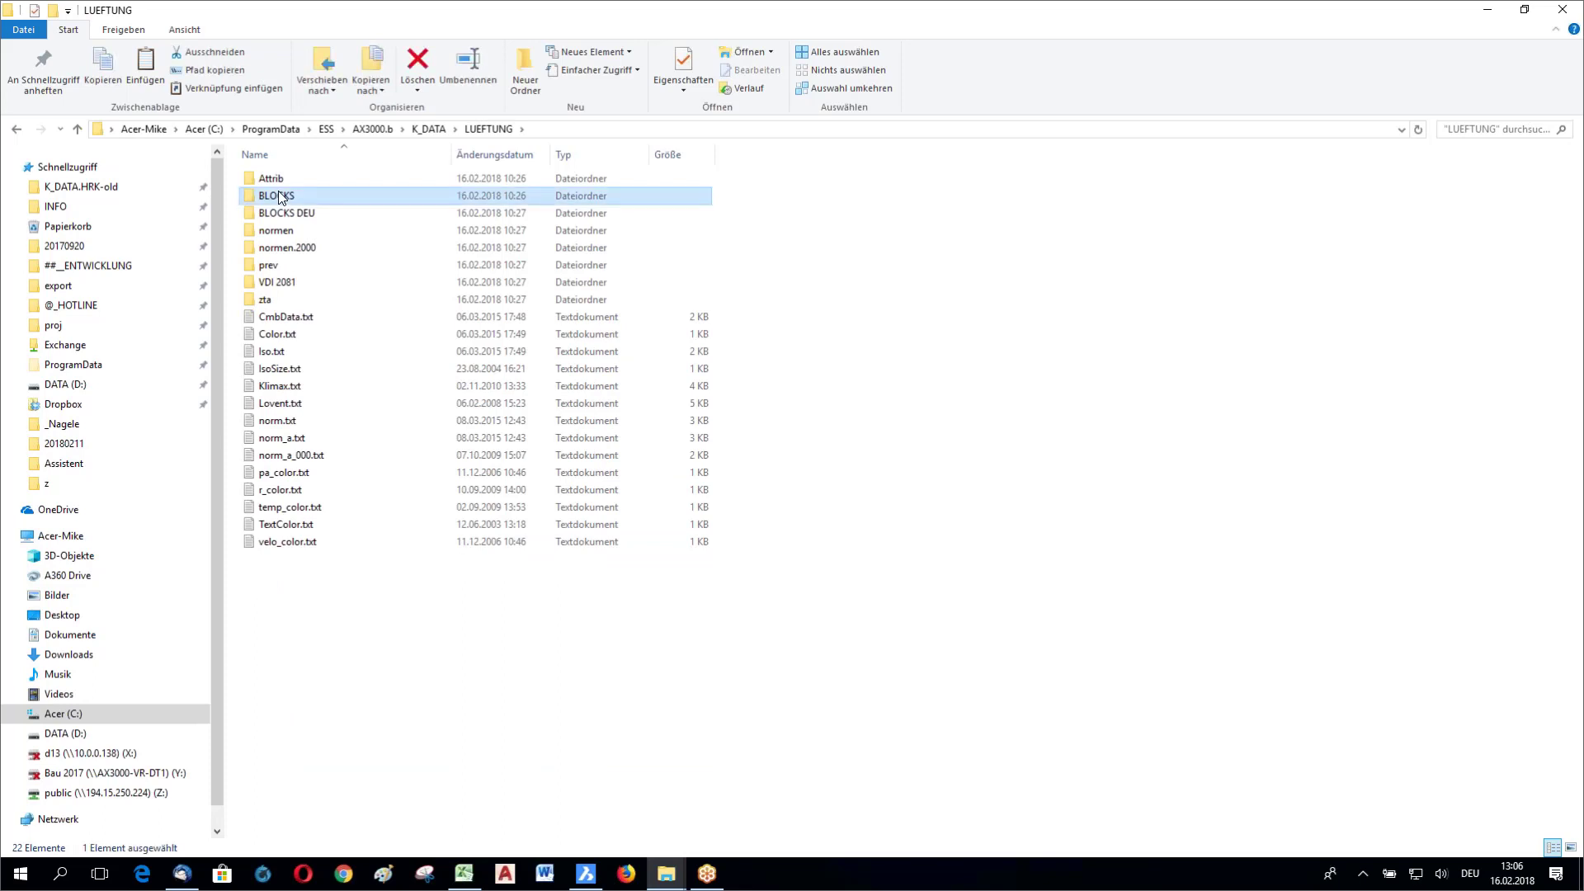
key(Return)
Step: Create a folder named "my own" inside BLOCKS, return to BricsCAD and dismiss the settings
right_click(305, 322)
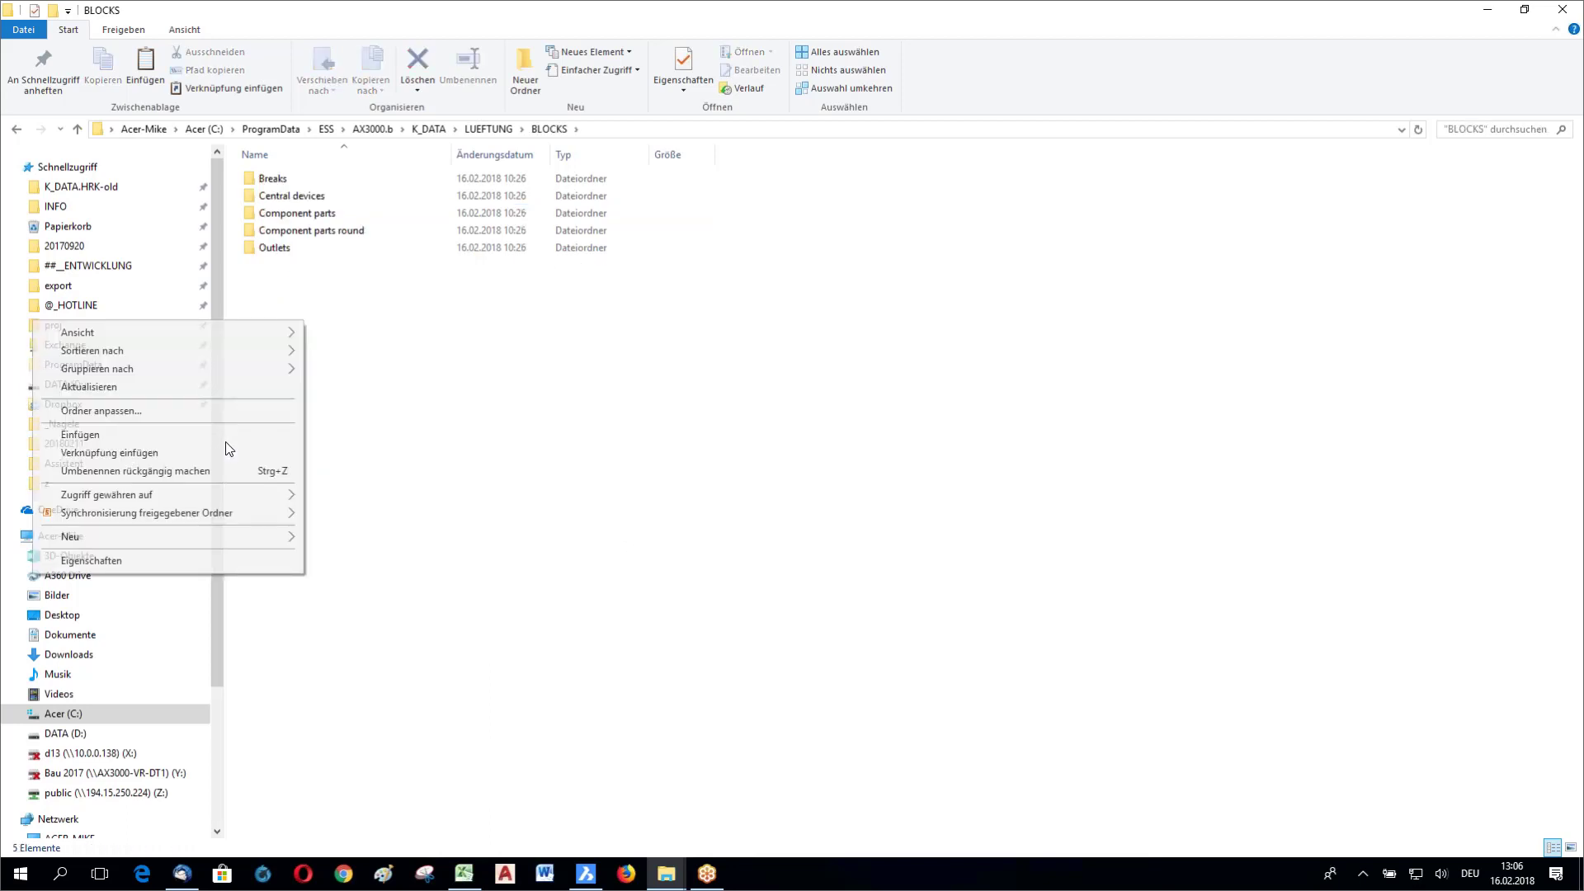
mouse_move(281, 536)
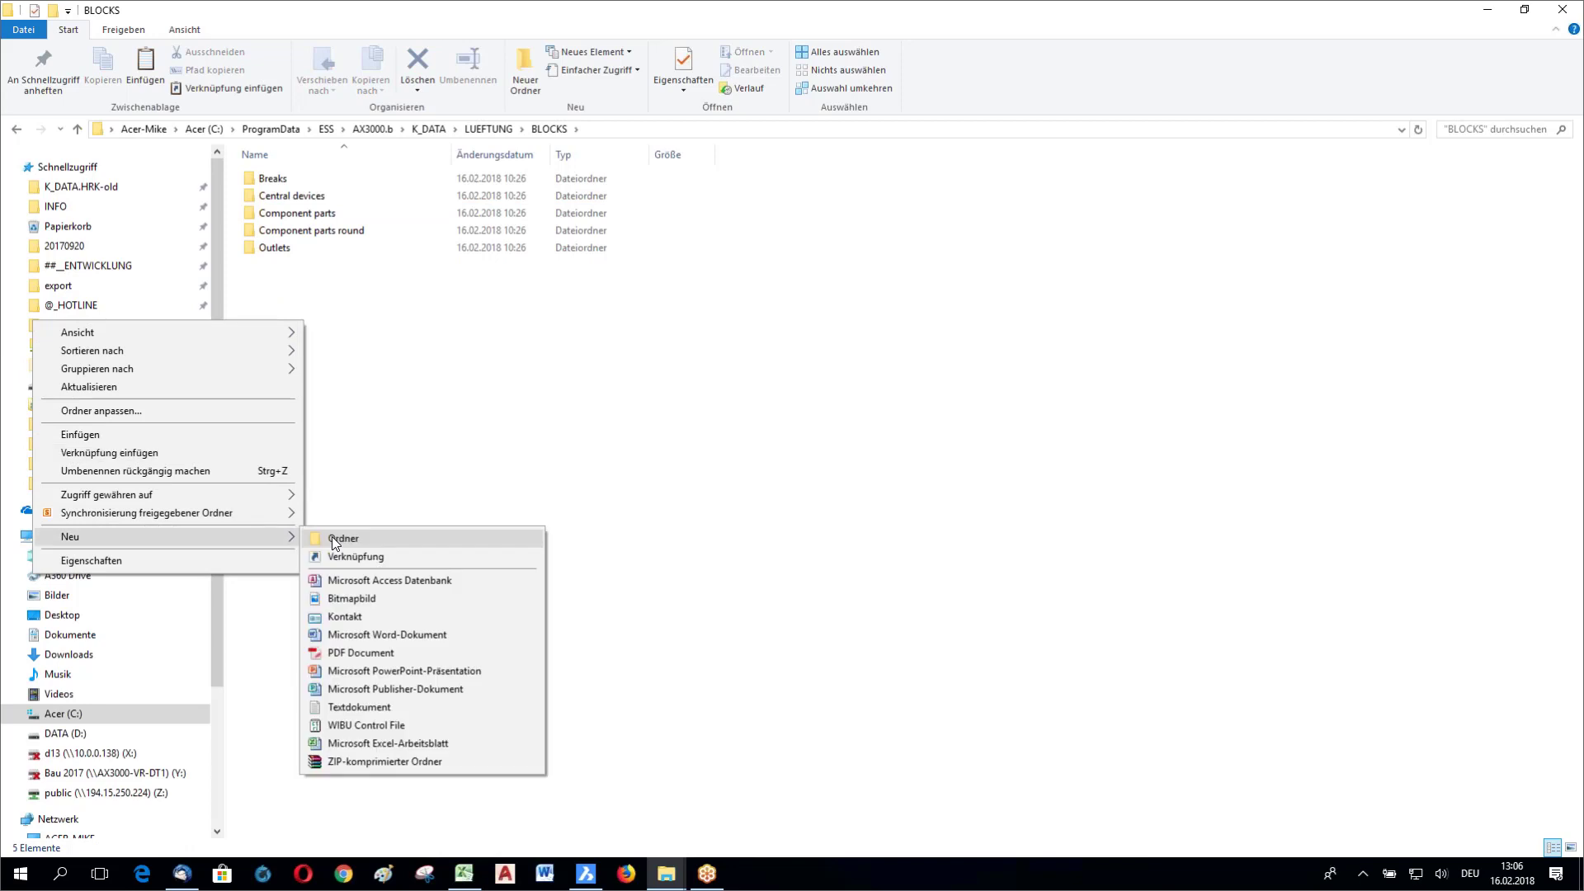
click(331, 537)
text(my)
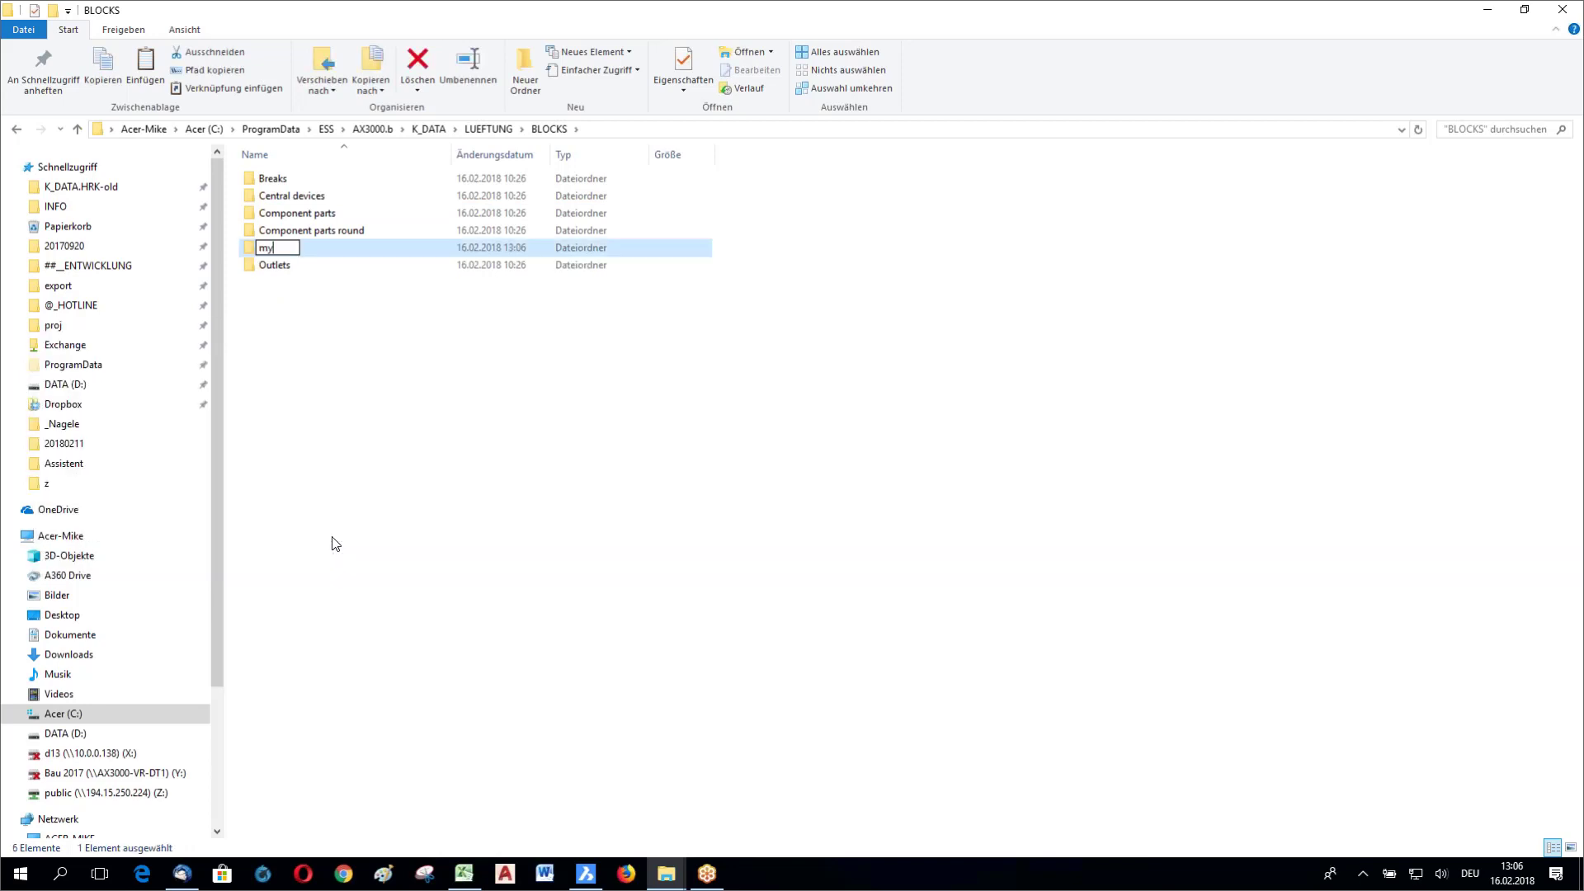
text( owb)
key(BackSpace)
text(n)
key(Return)
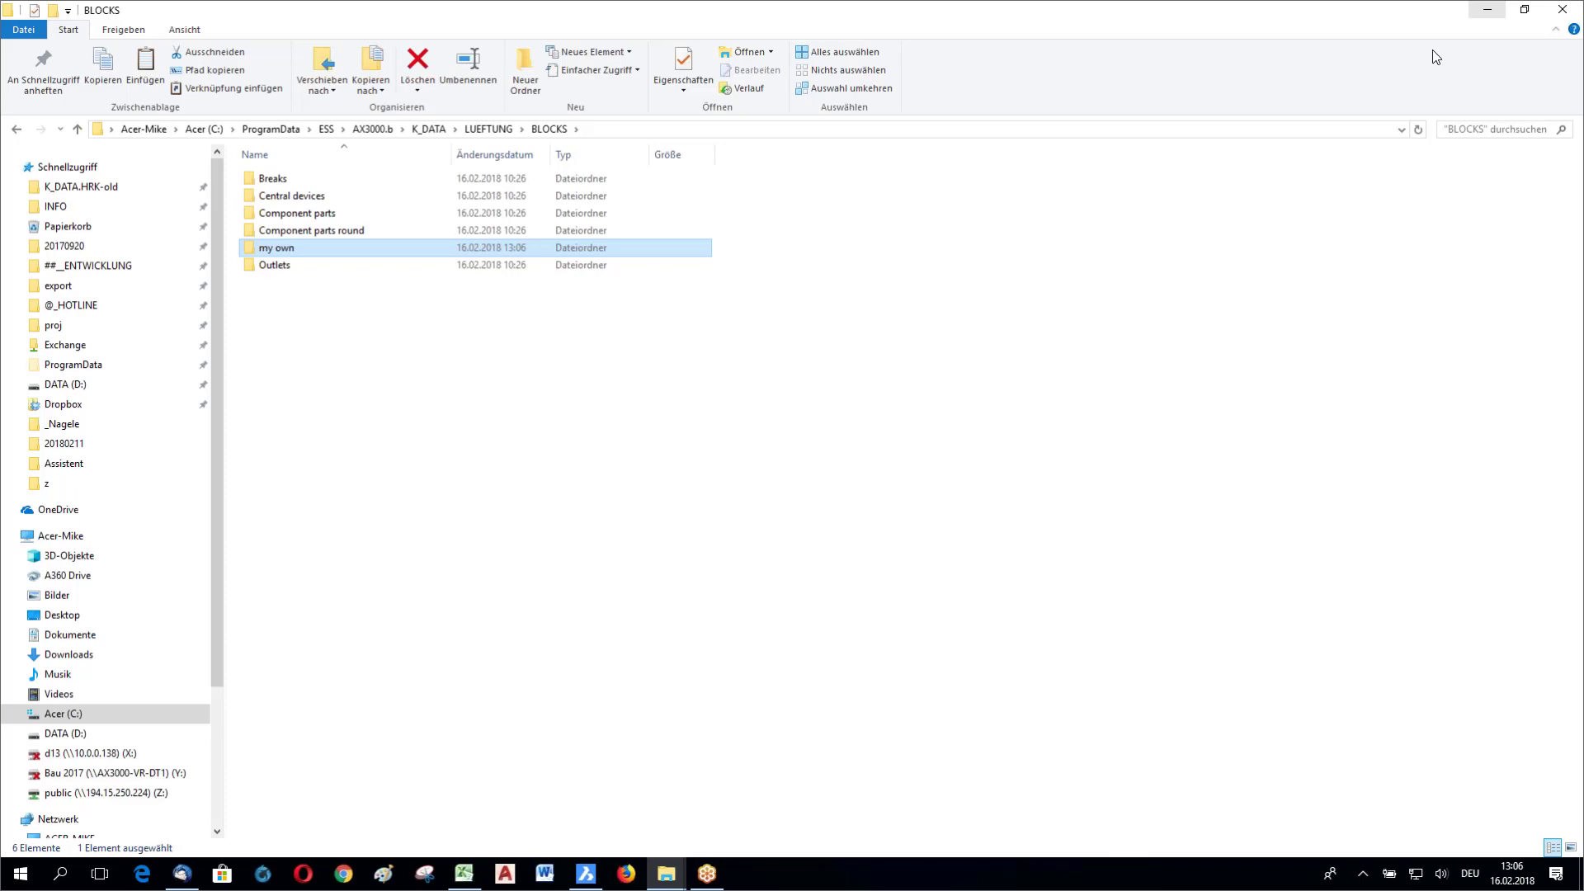
click(1487, 10)
click(1031, 638)
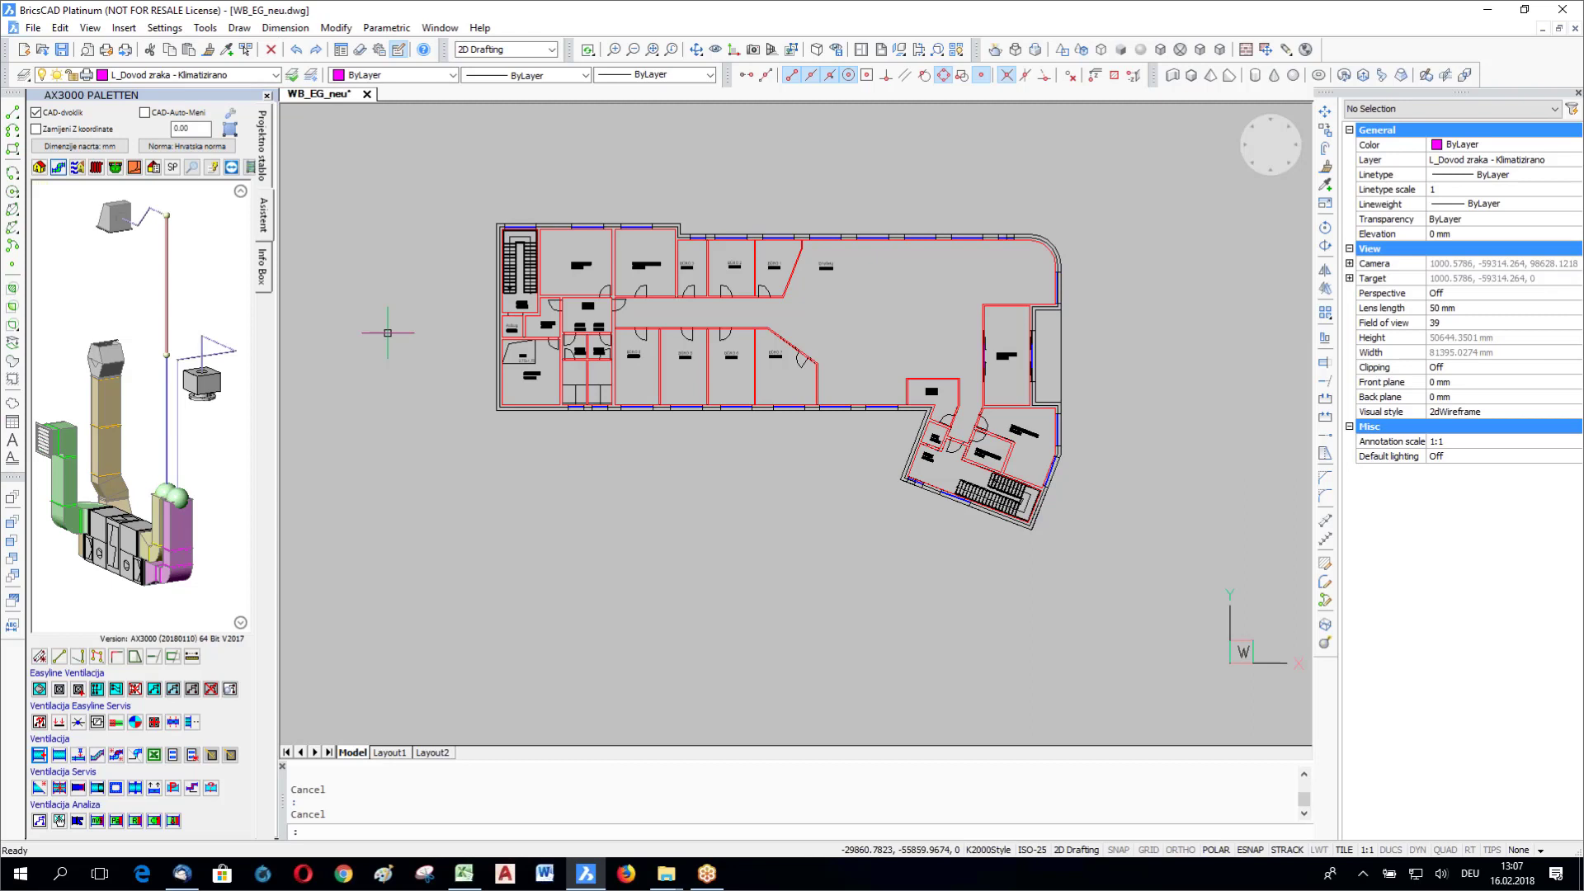
Step: Start a new drawing and draw a 1 by 1 square with the Line command
click(25, 50)
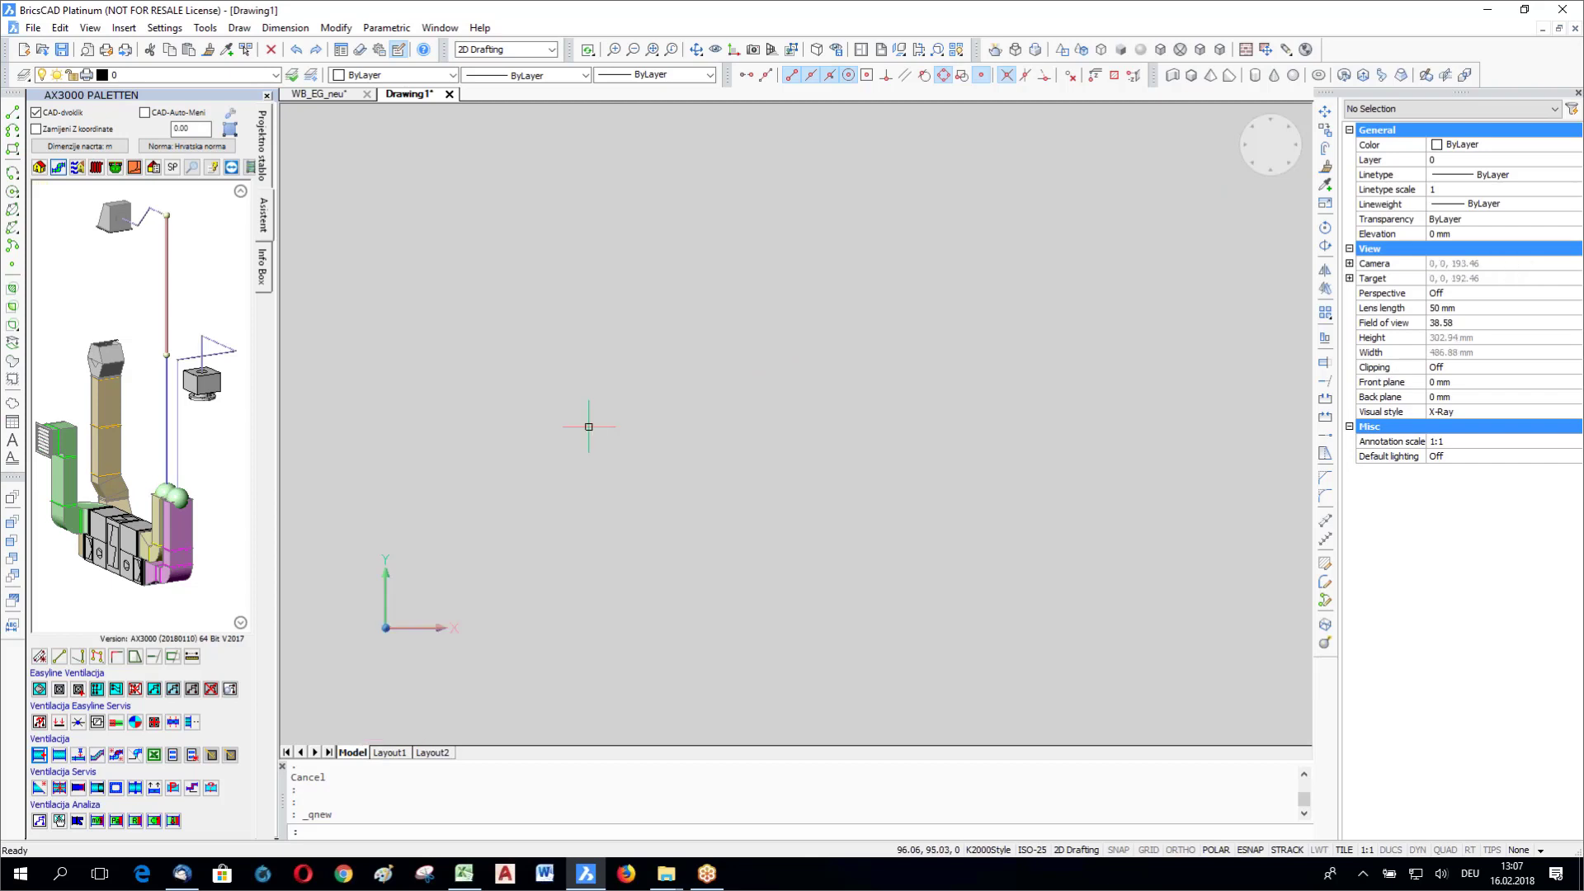
text(l)
key(Return)
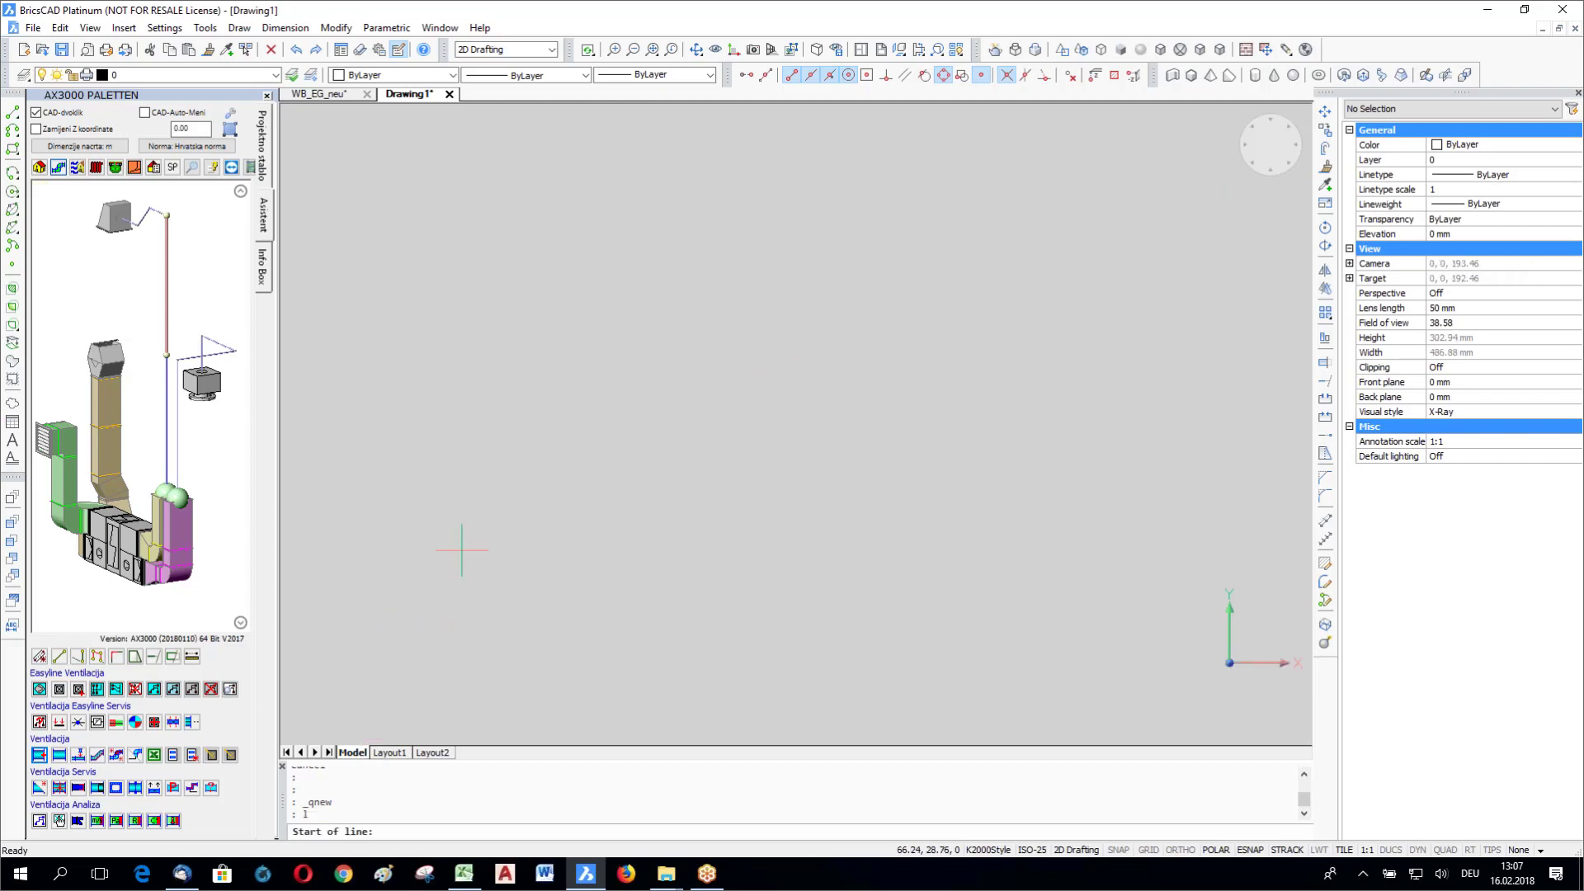
click(580, 388)
text(1)
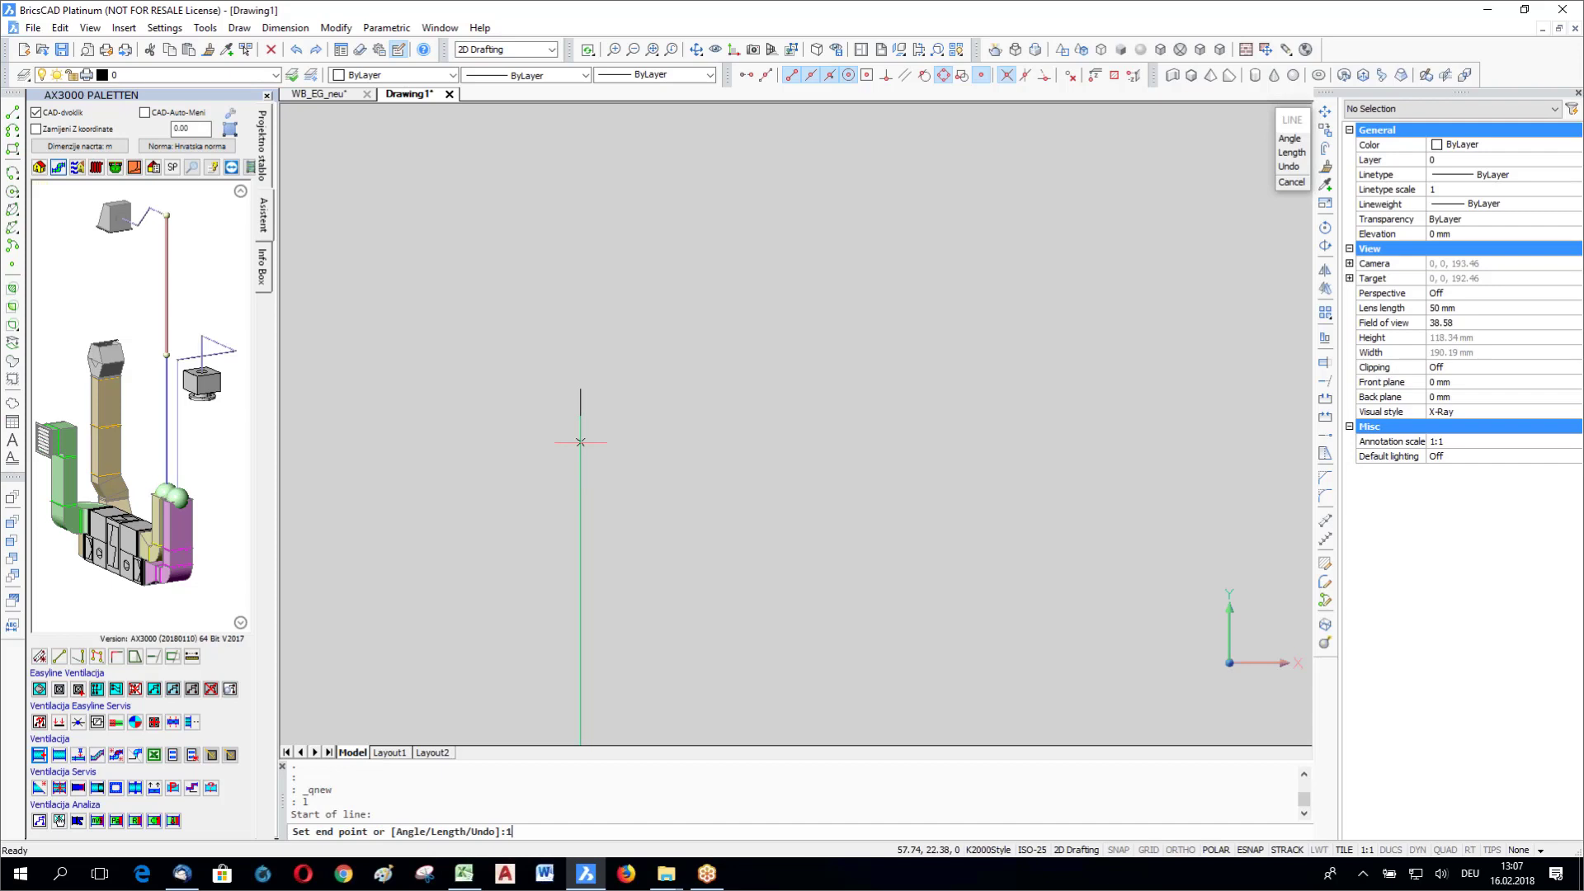
key(Return)
text(1)
key(Return)
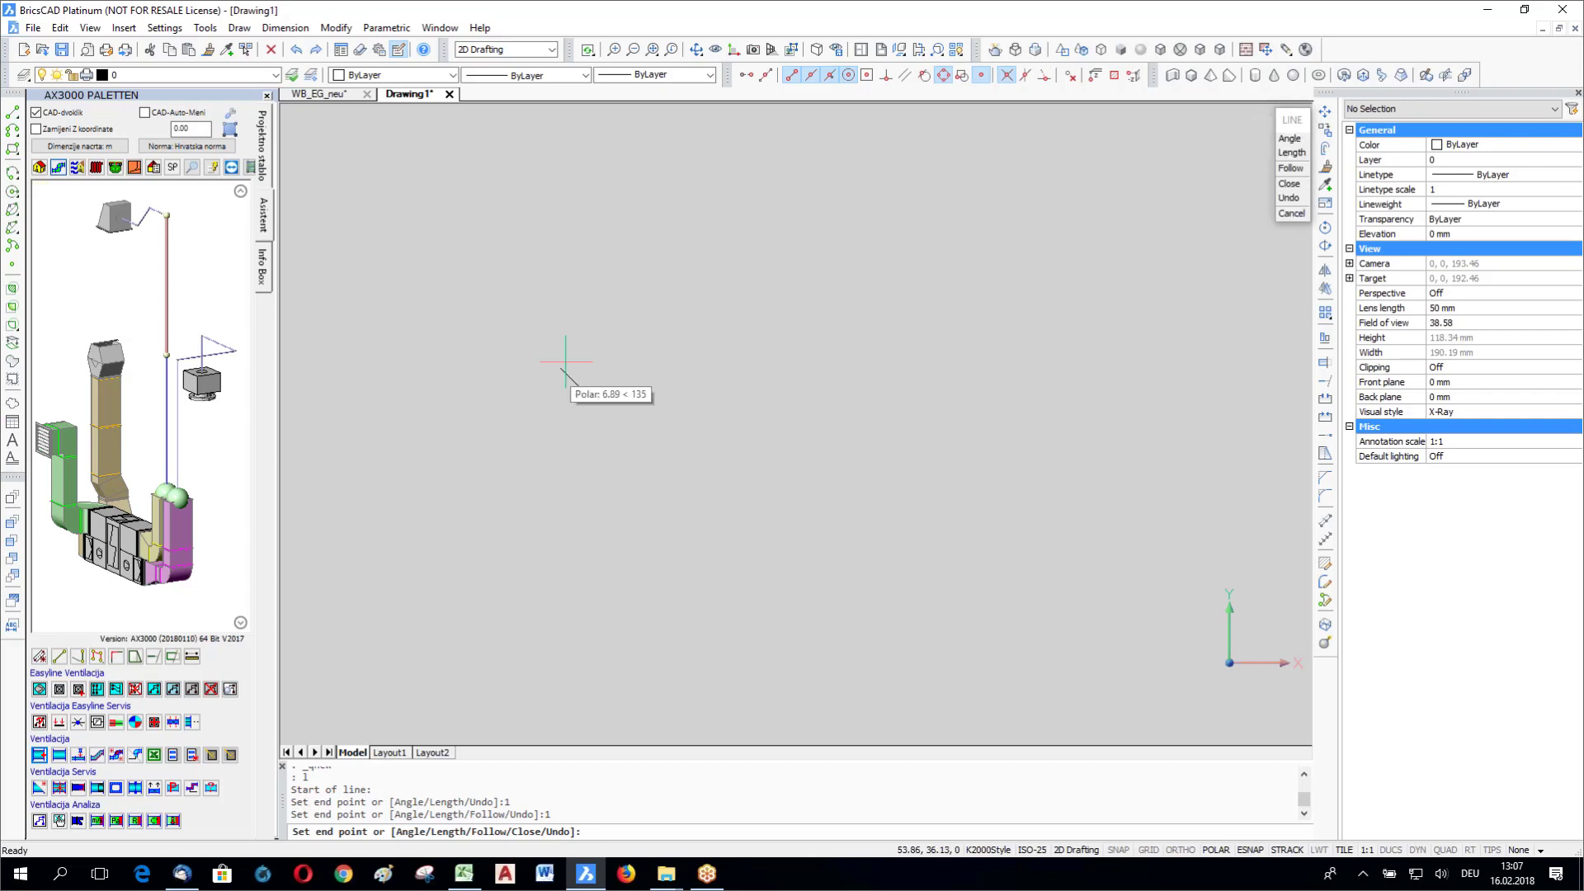
scroll(565, 361, up, 10)
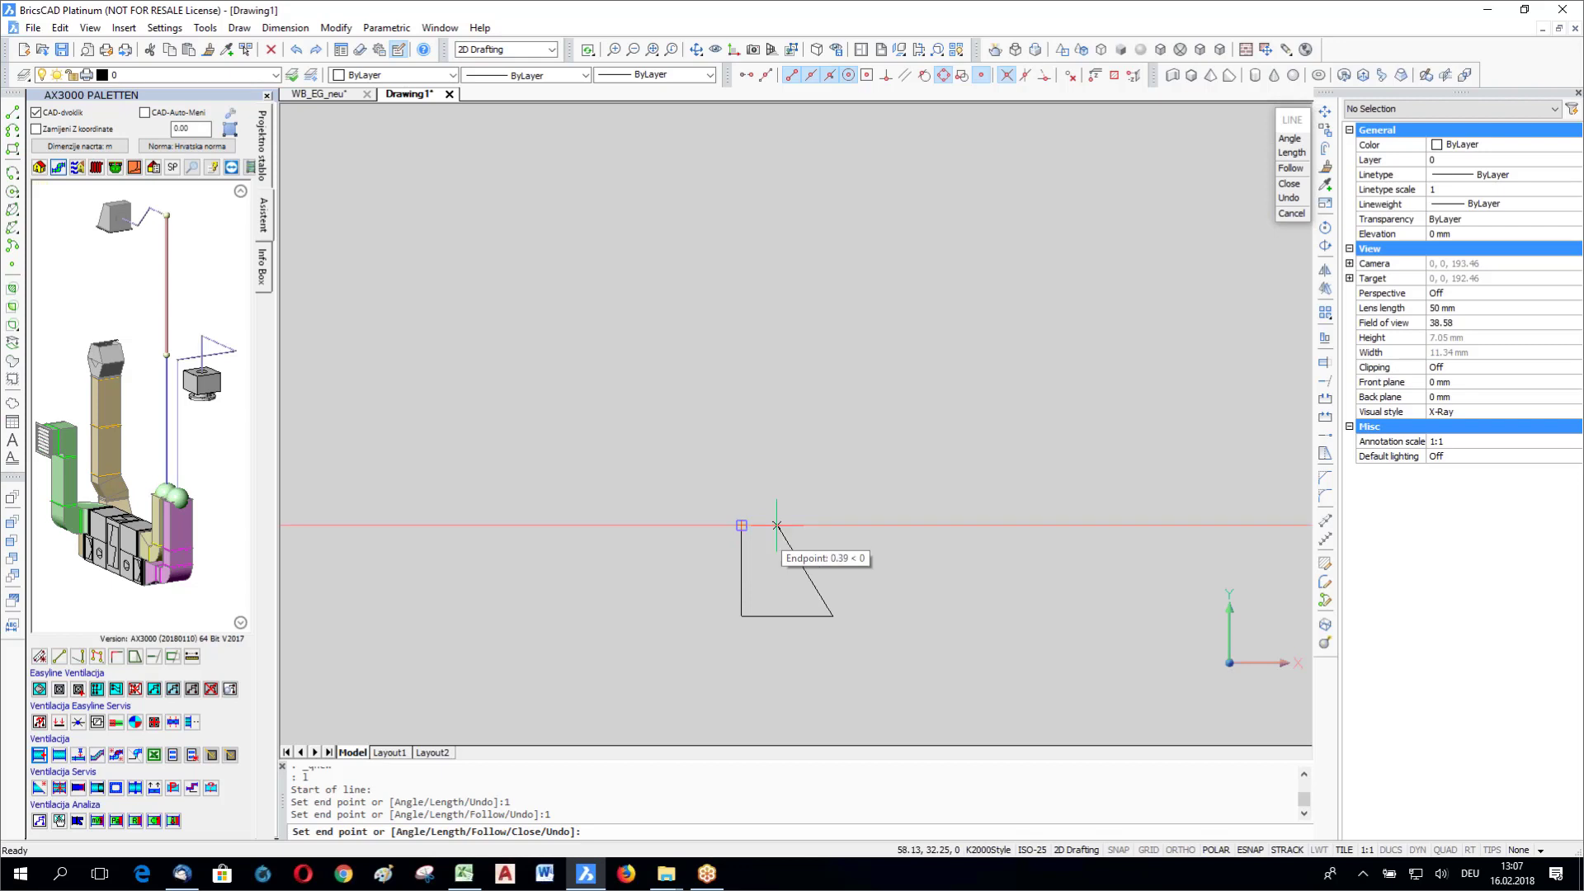
click(833, 524)
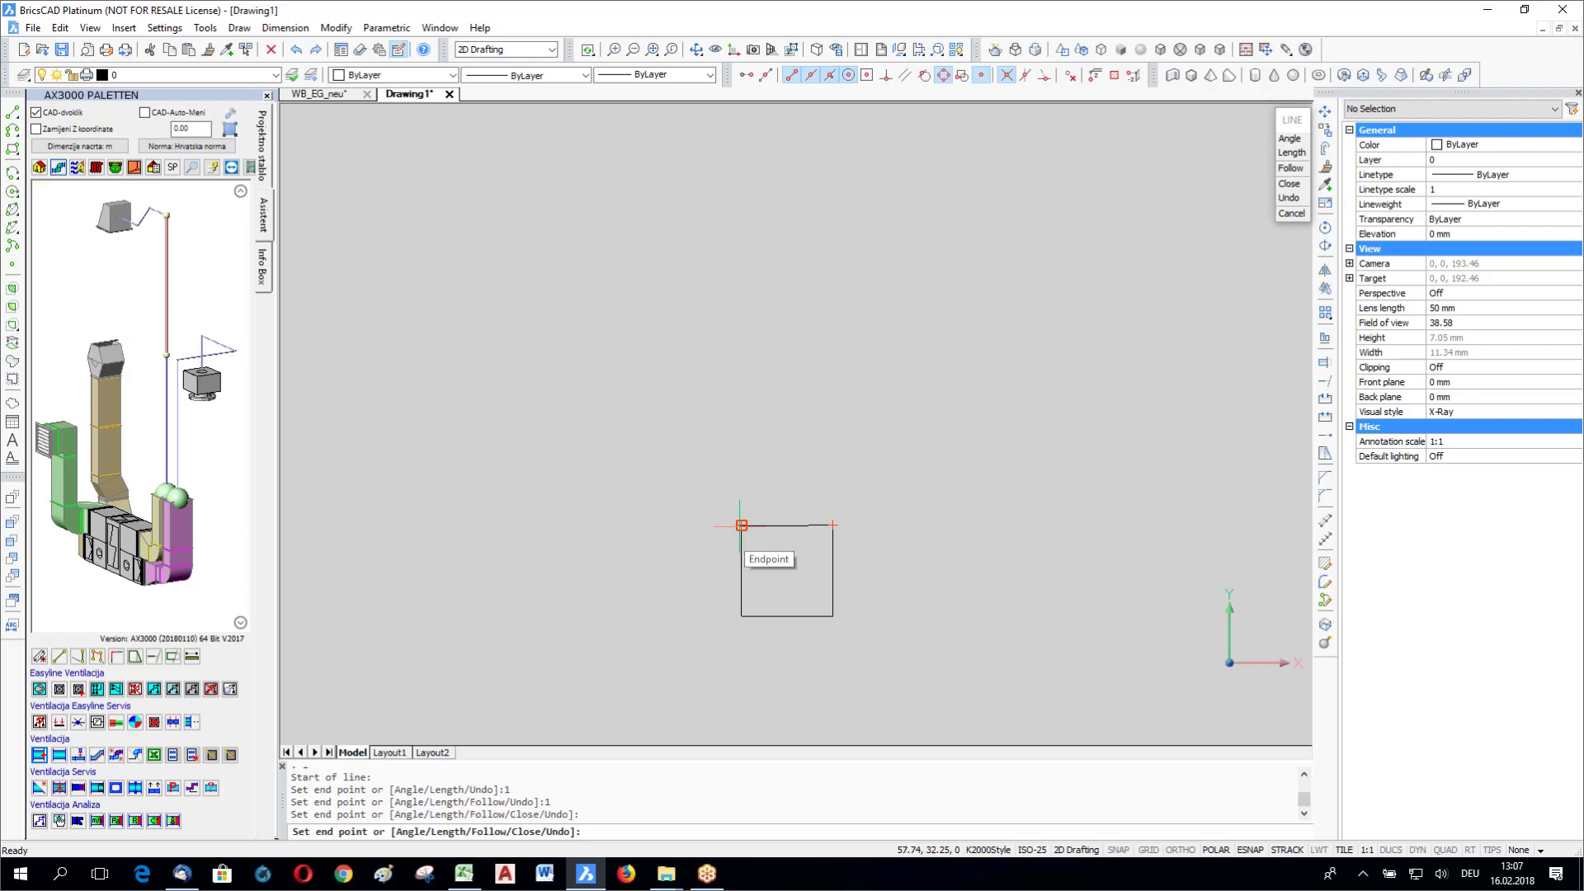
click(741, 524)
Step: Draw both diagonals of the square from corner to corner
click(832, 615)
key(Escape)
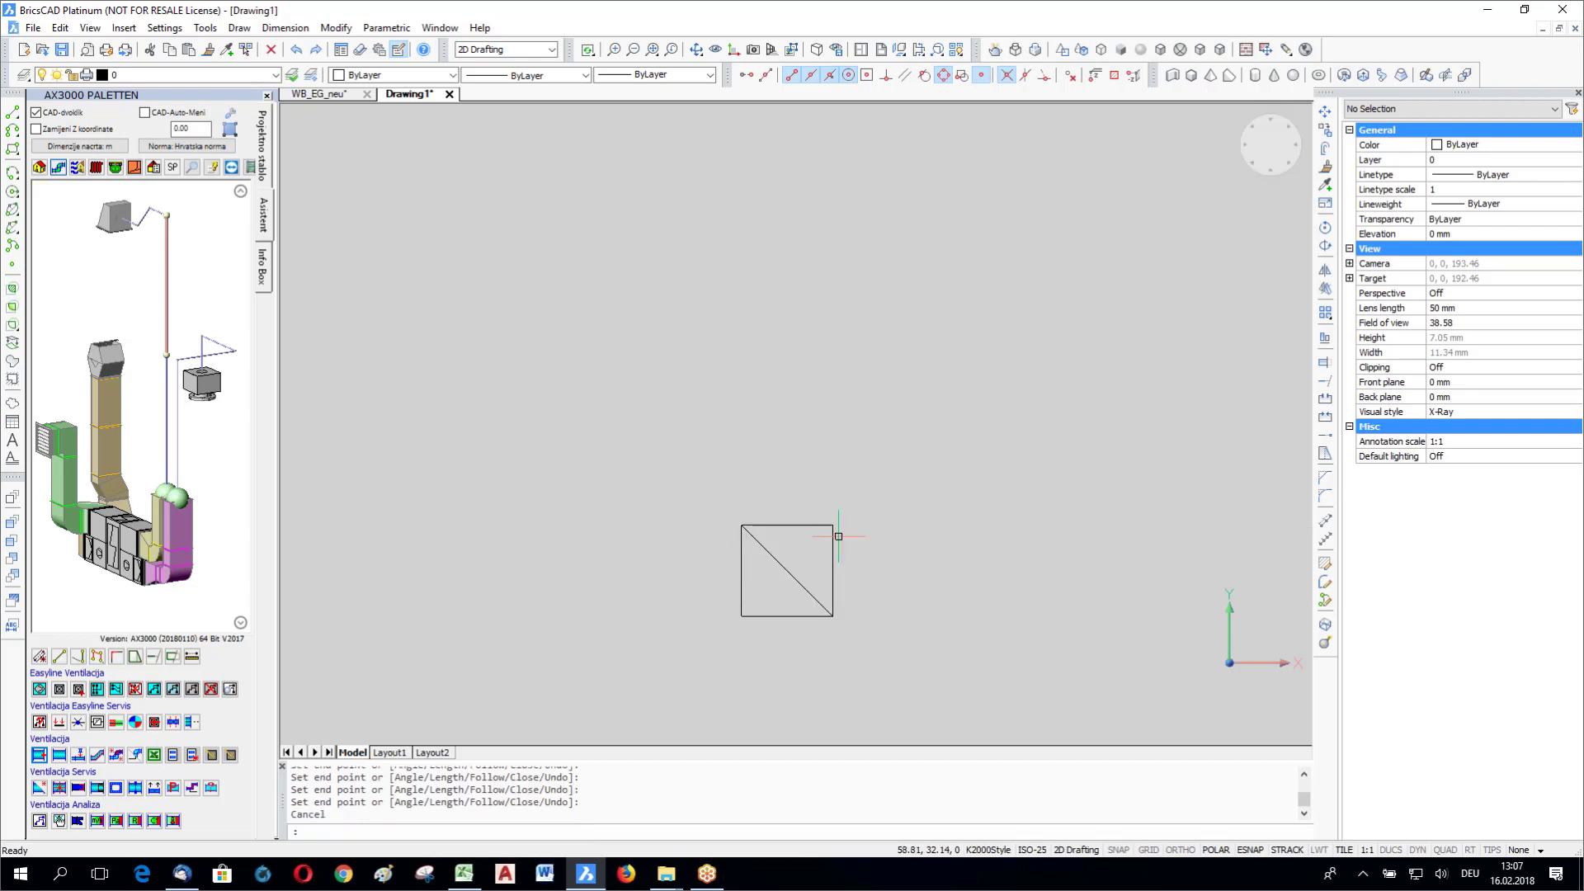
key(Return)
click(832, 525)
click(742, 615)
key(Escape)
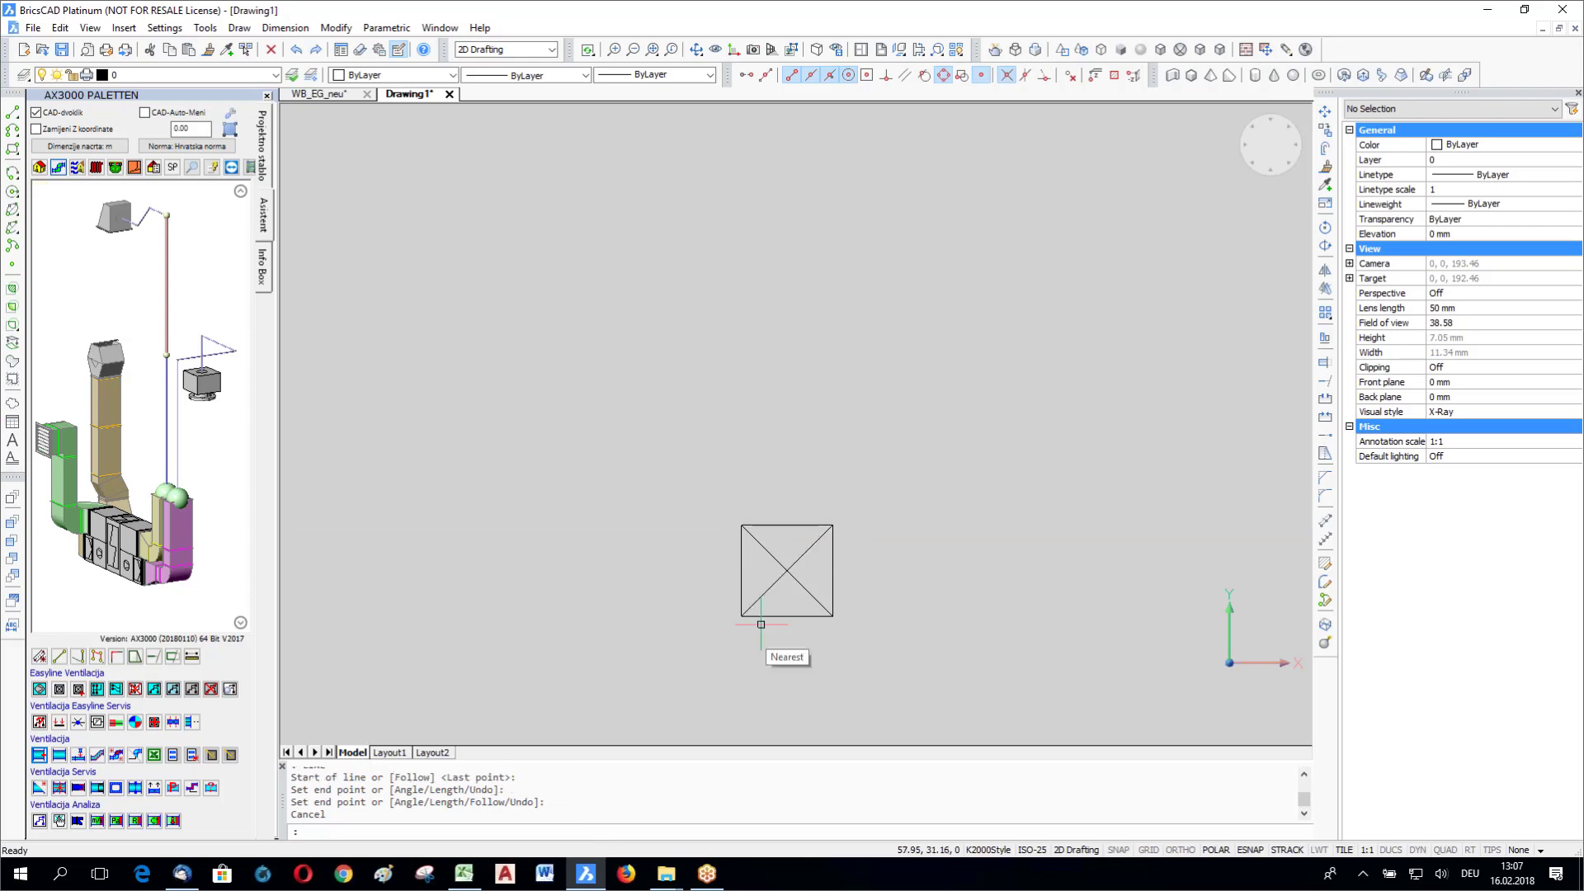
Step: Draw a circle centred on the diagonals' crossing and reaching the midpoint of the square's side
text(ci)
key(Return)
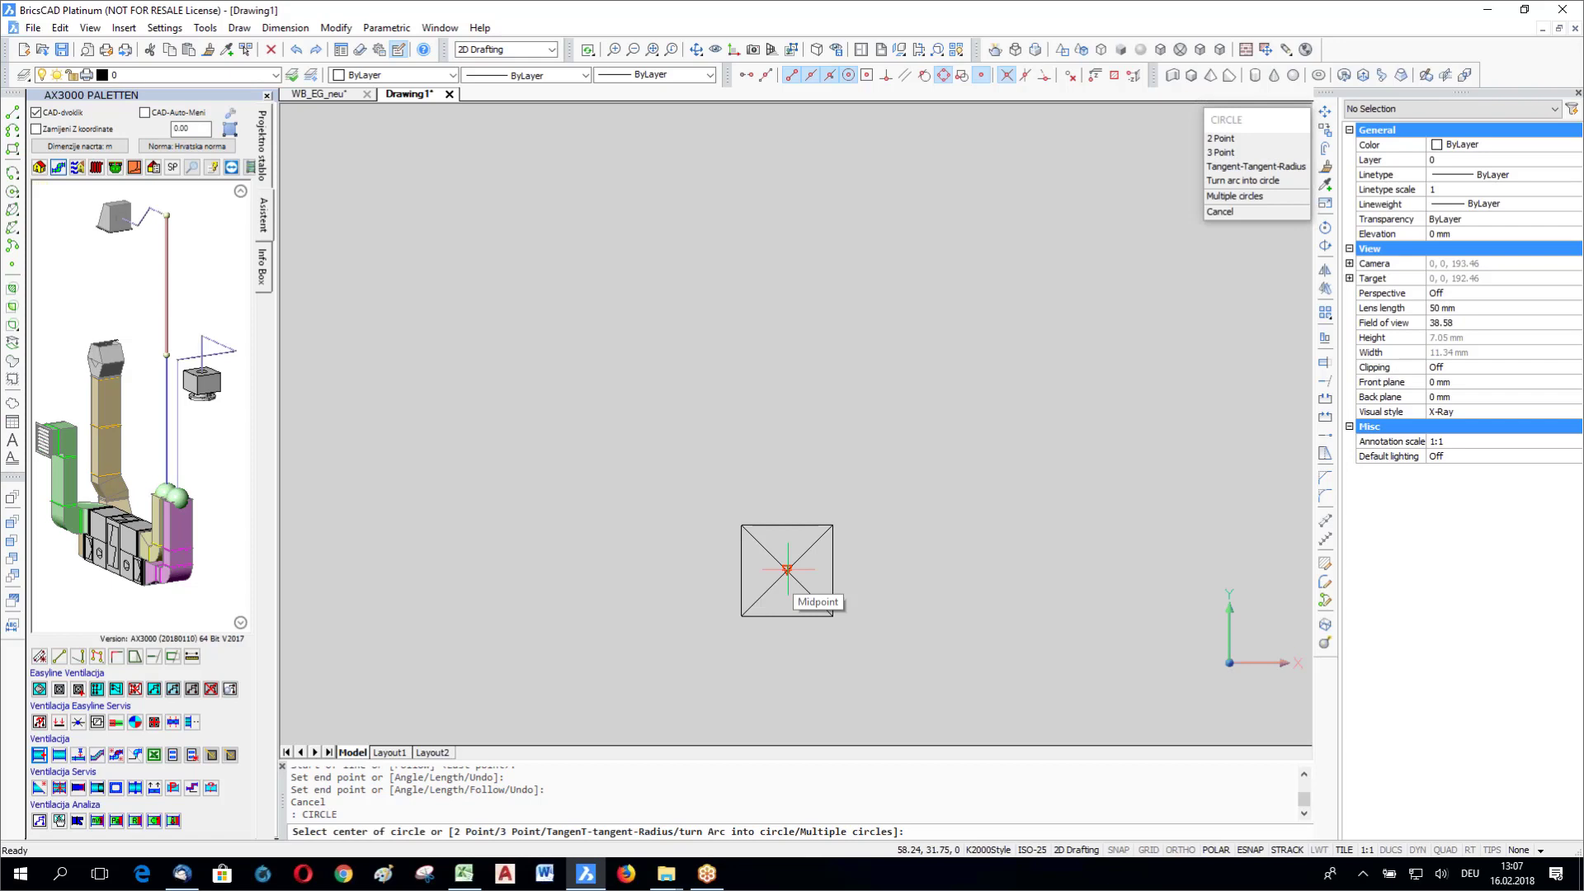
click(788, 569)
click(834, 570)
middle_drag(847, 597, 830, 539)
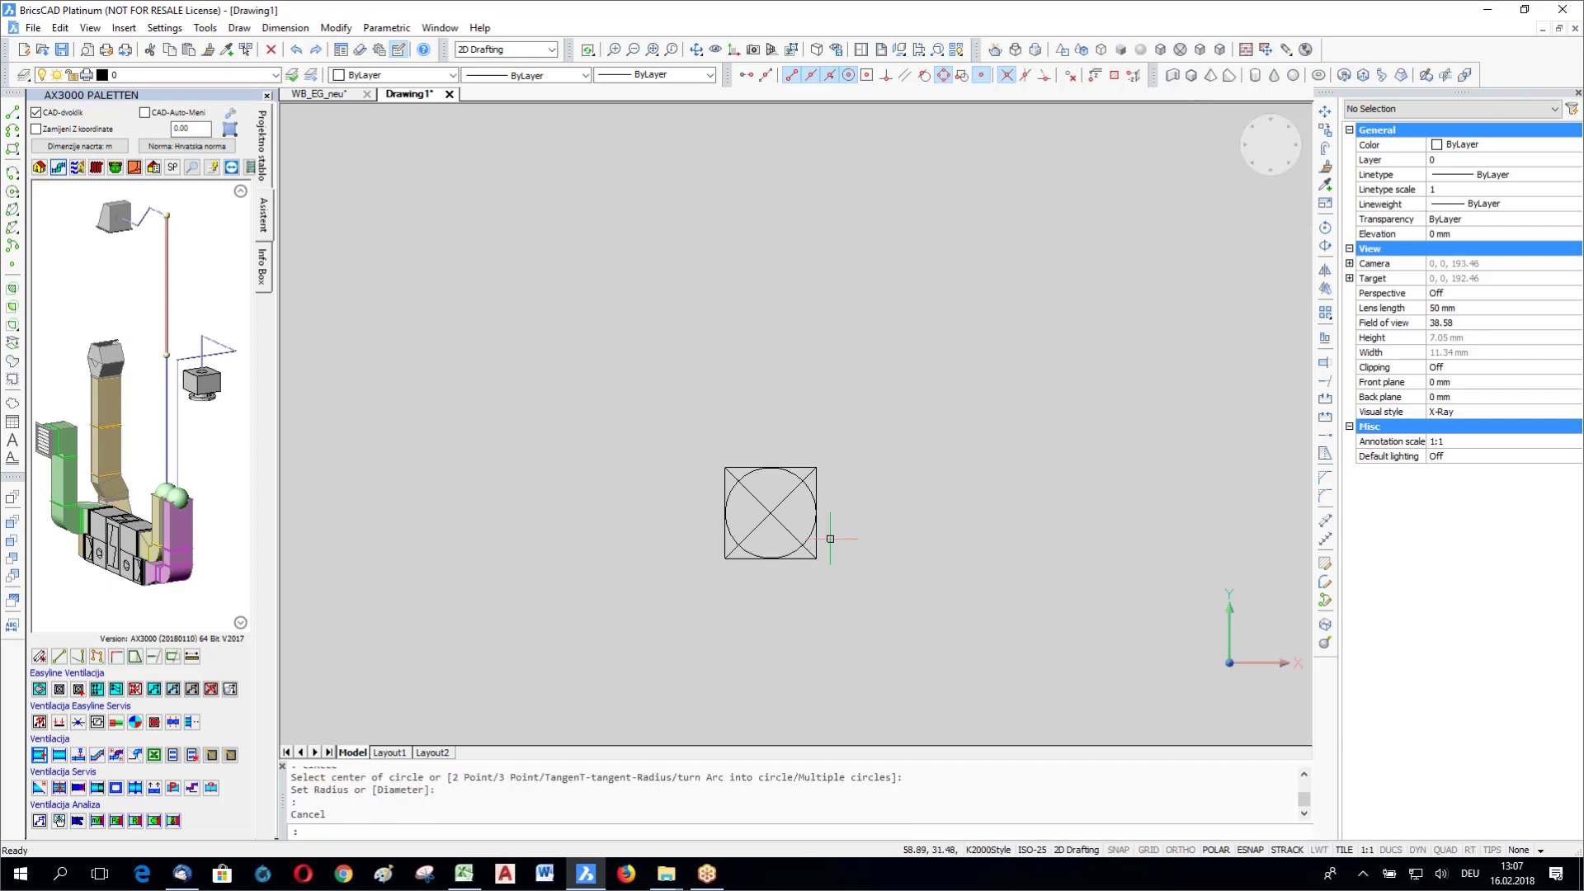
scroll(830, 538, up, 2)
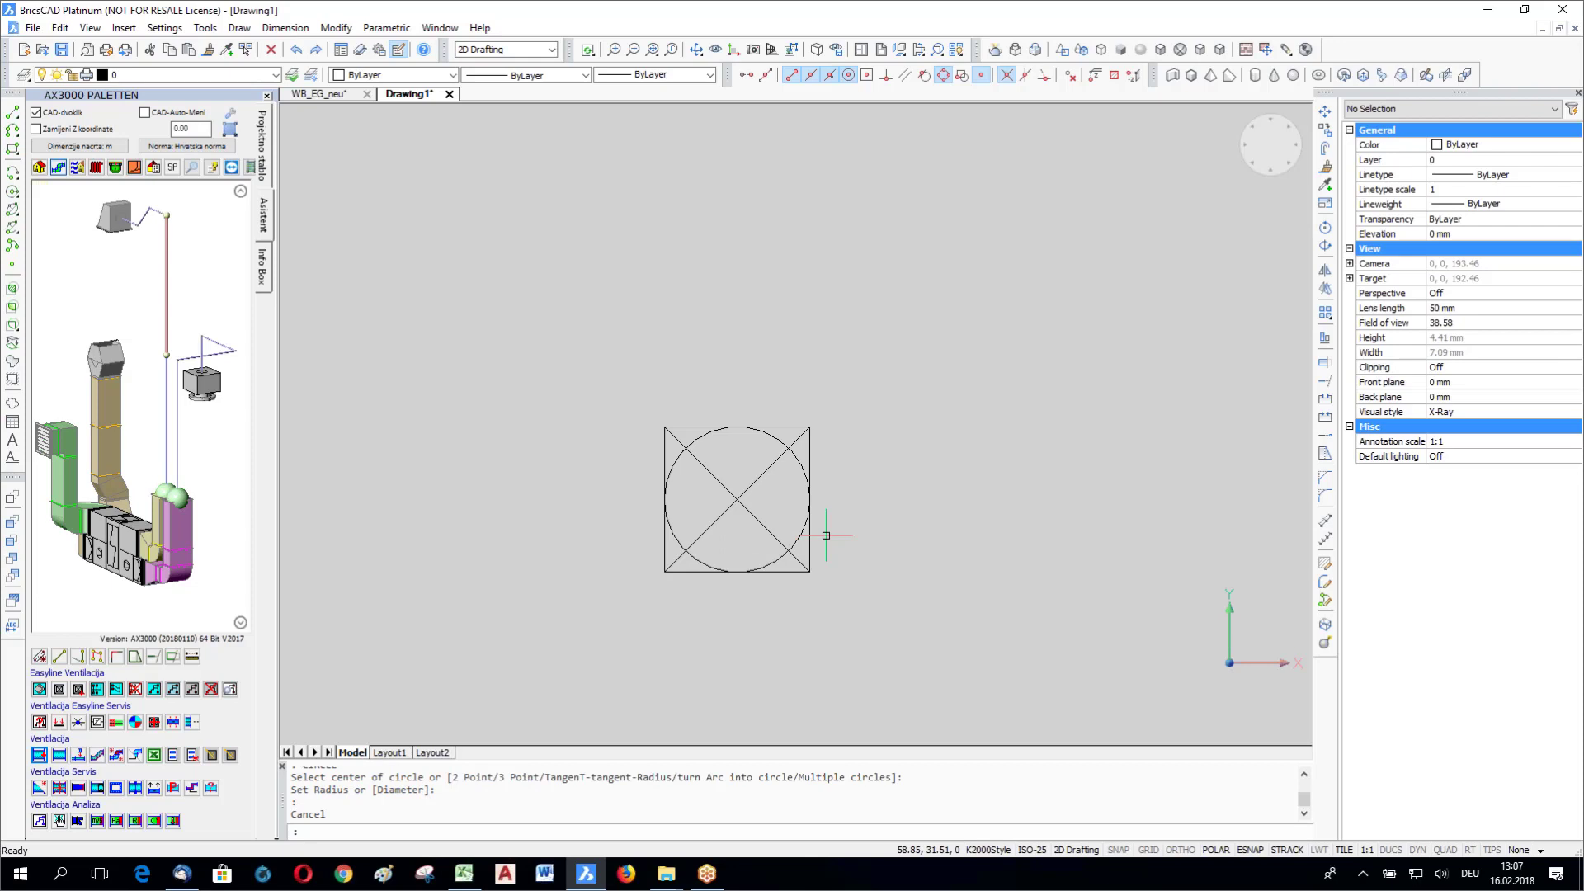
key(Escape)
Step: Create a block named my1block from the square, diagonals and circle, with its base point at the centre
click(206, 28)
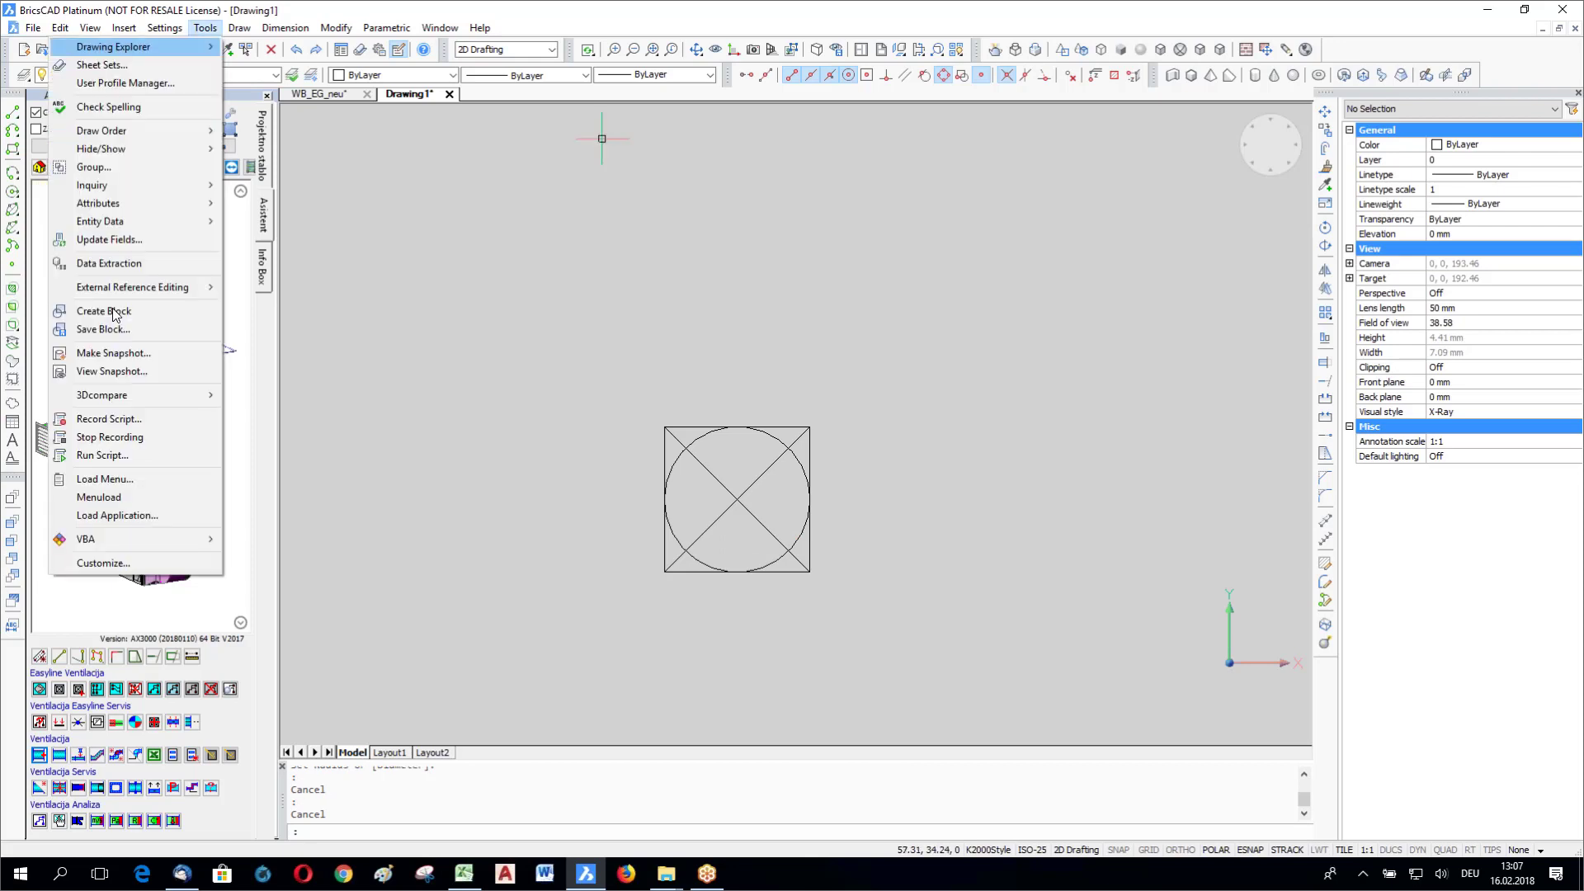
key(Return)
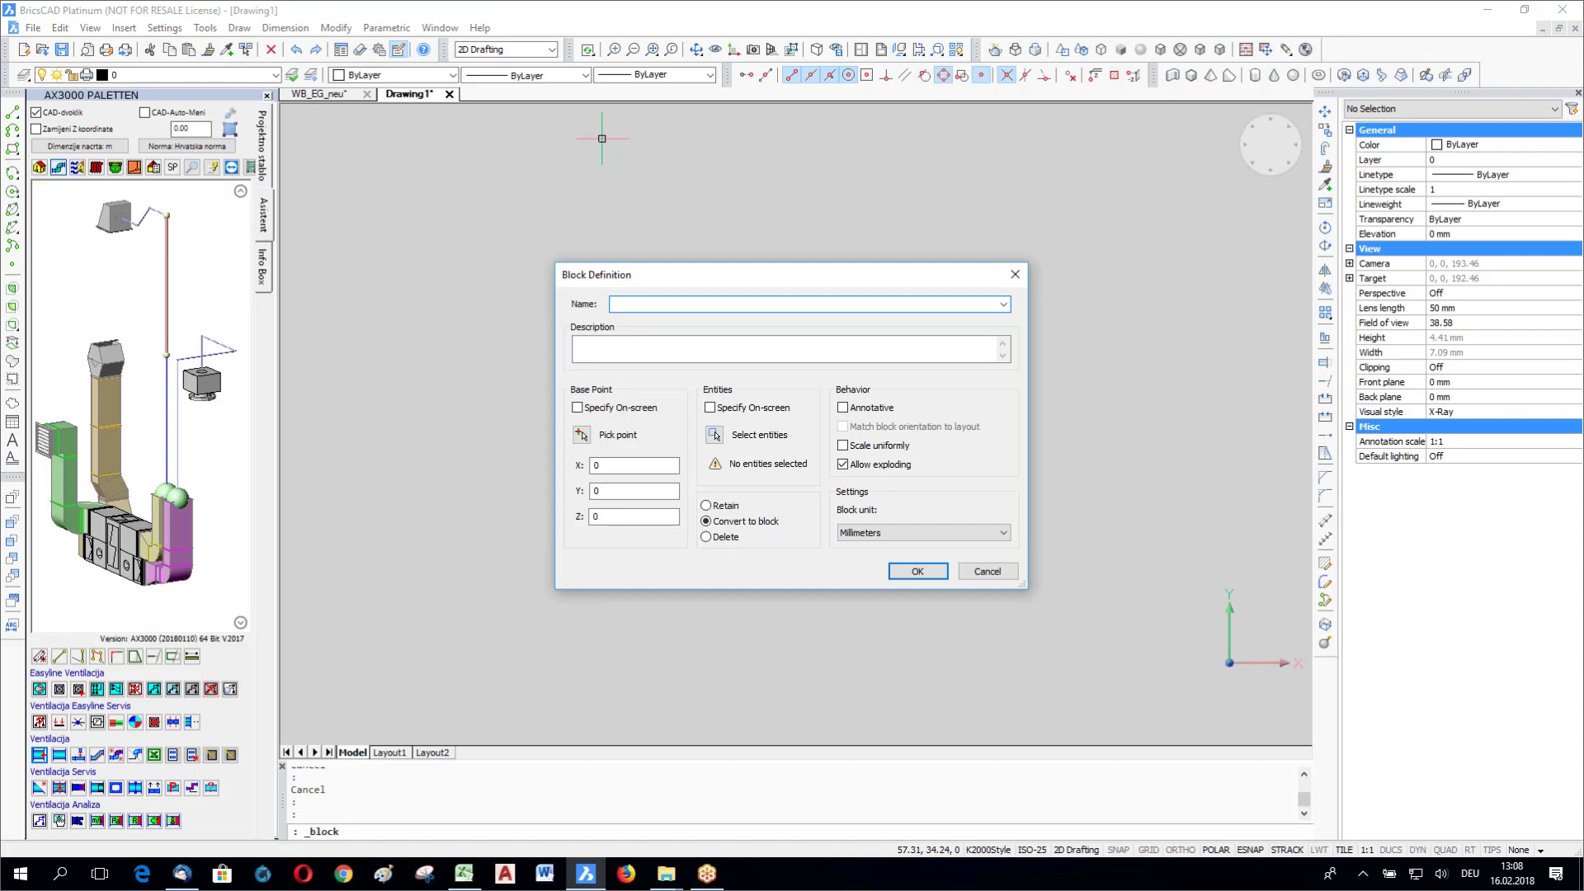
text(my1block)
click(582, 435)
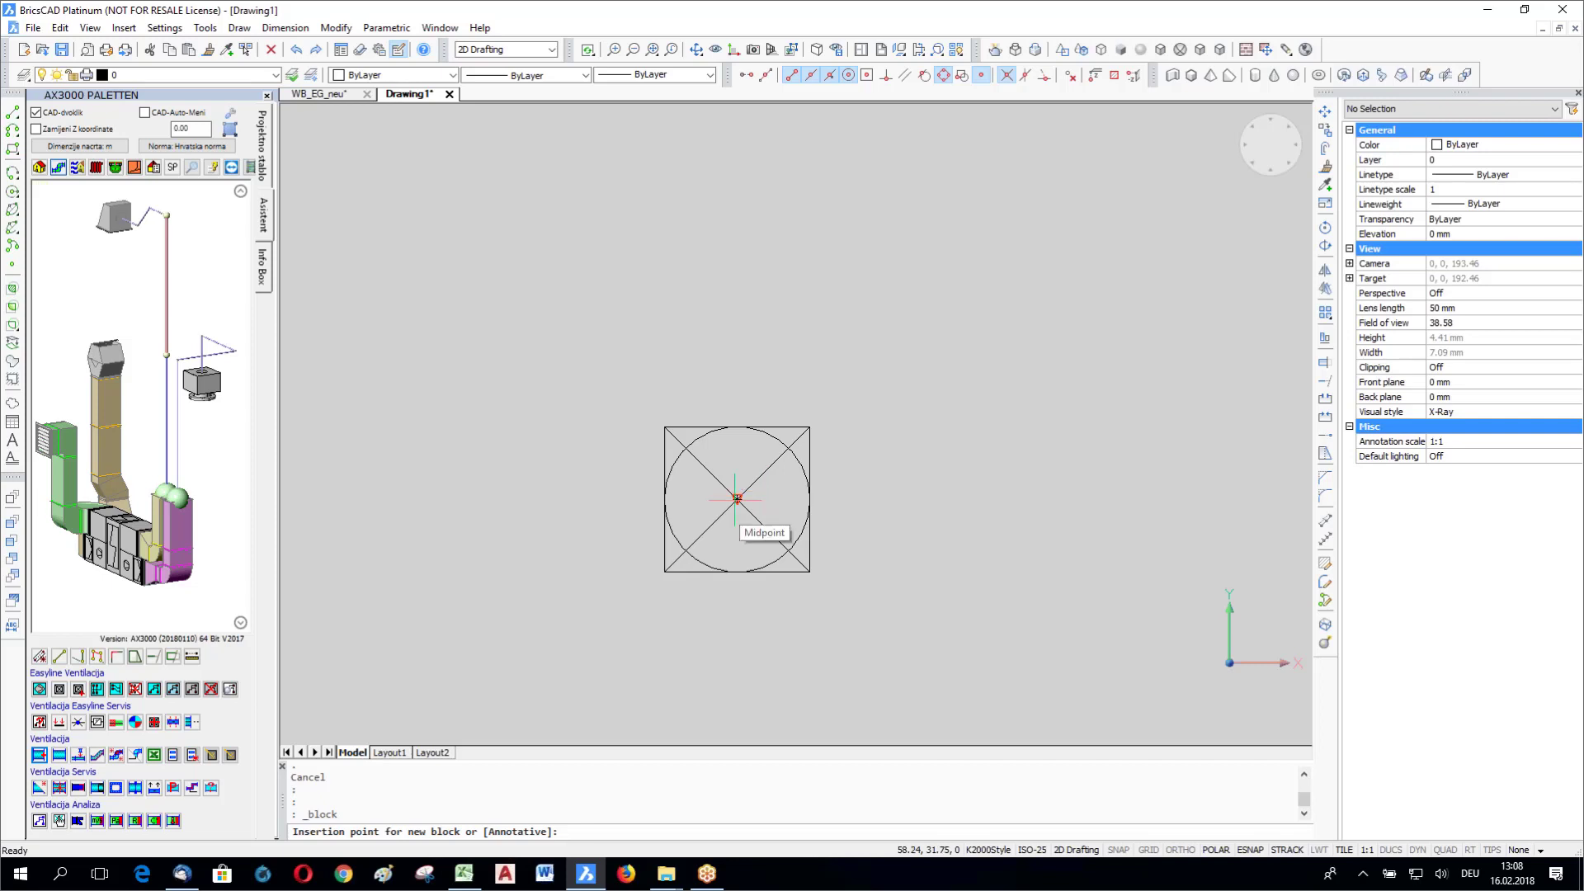
click(736, 498)
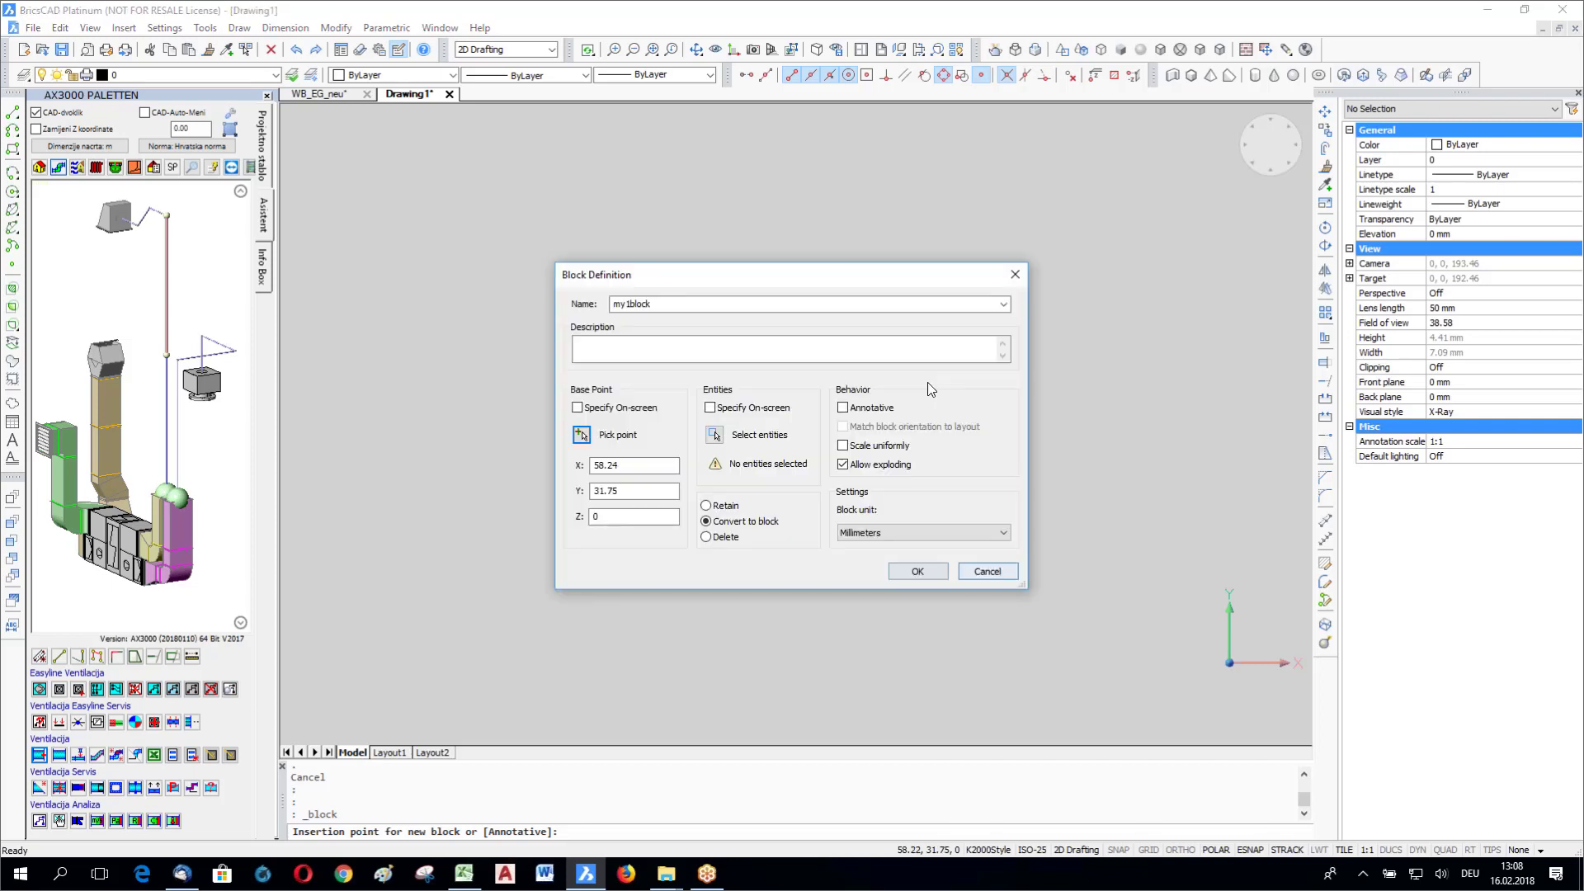
key(Return)
click(830, 452)
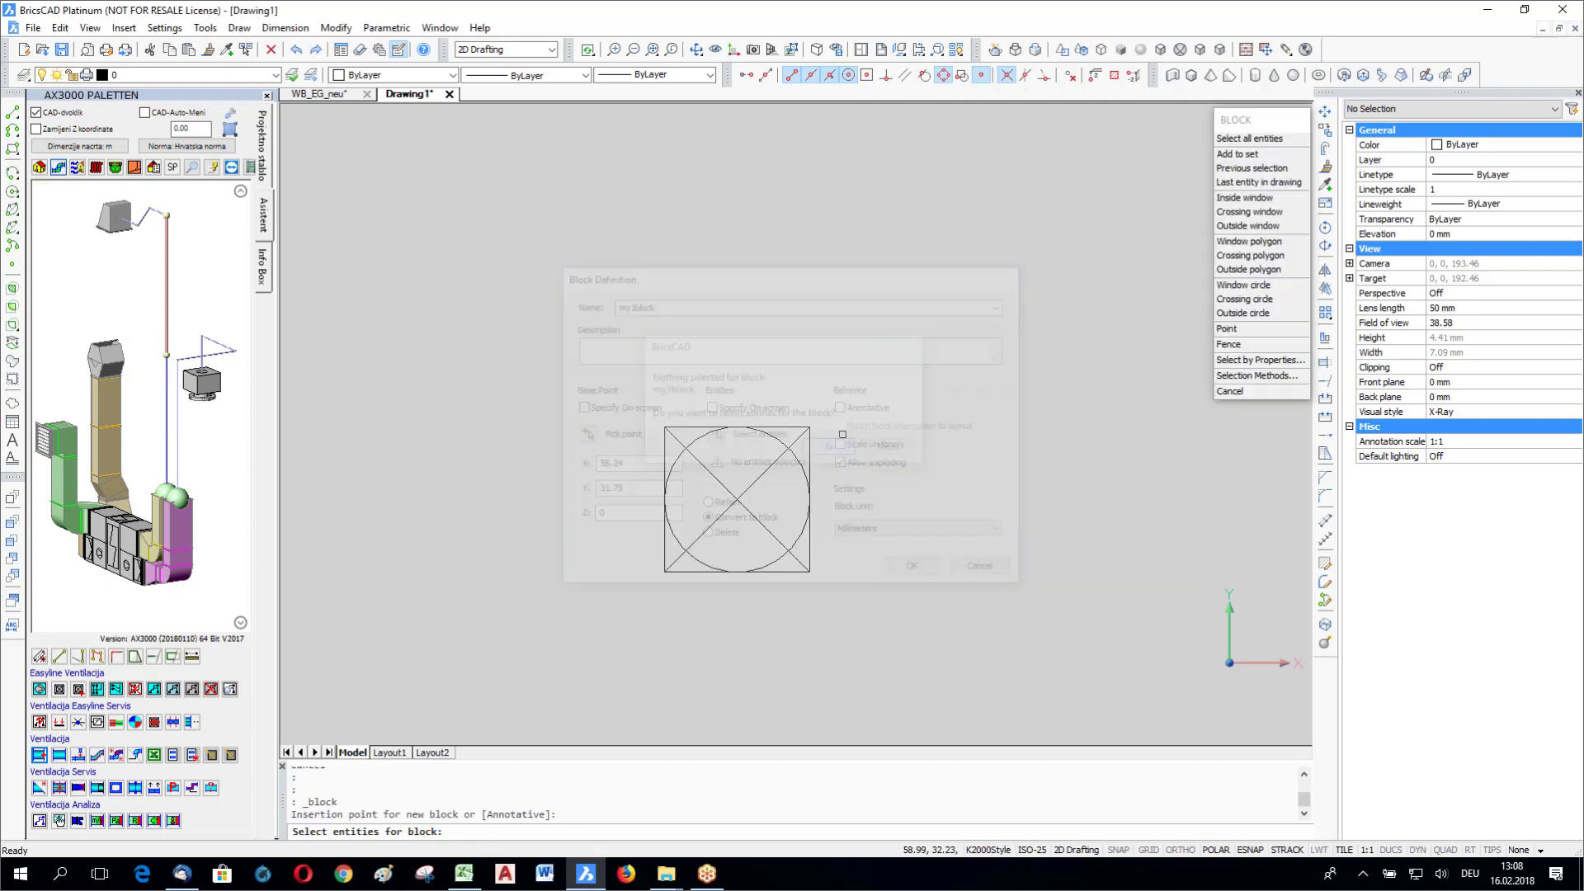
click(842, 434)
click(532, 675)
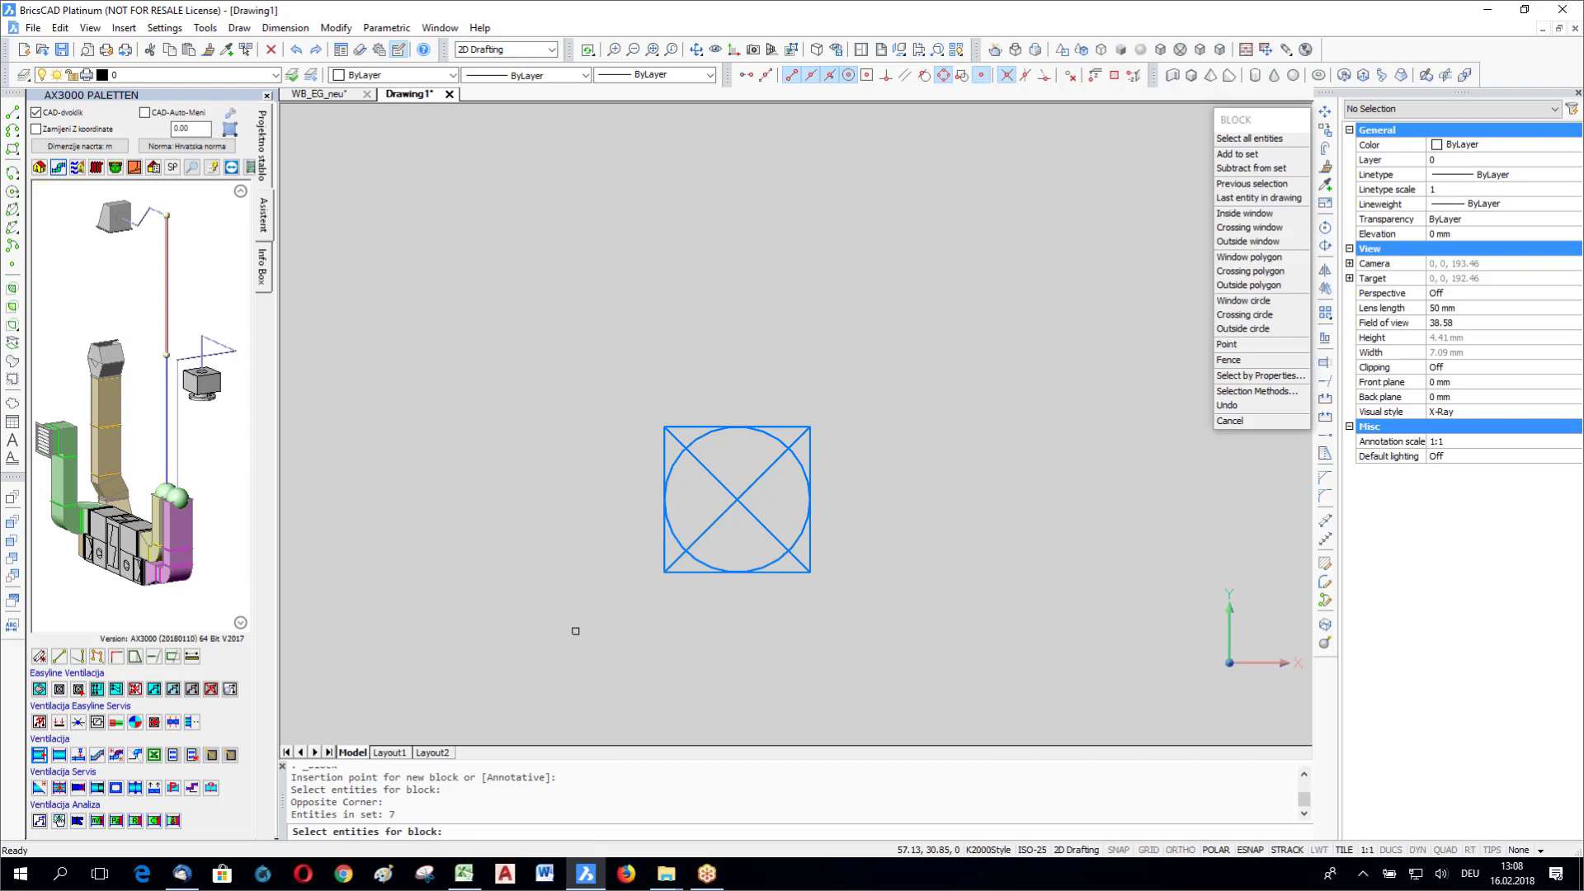
key(Return)
key(Return)
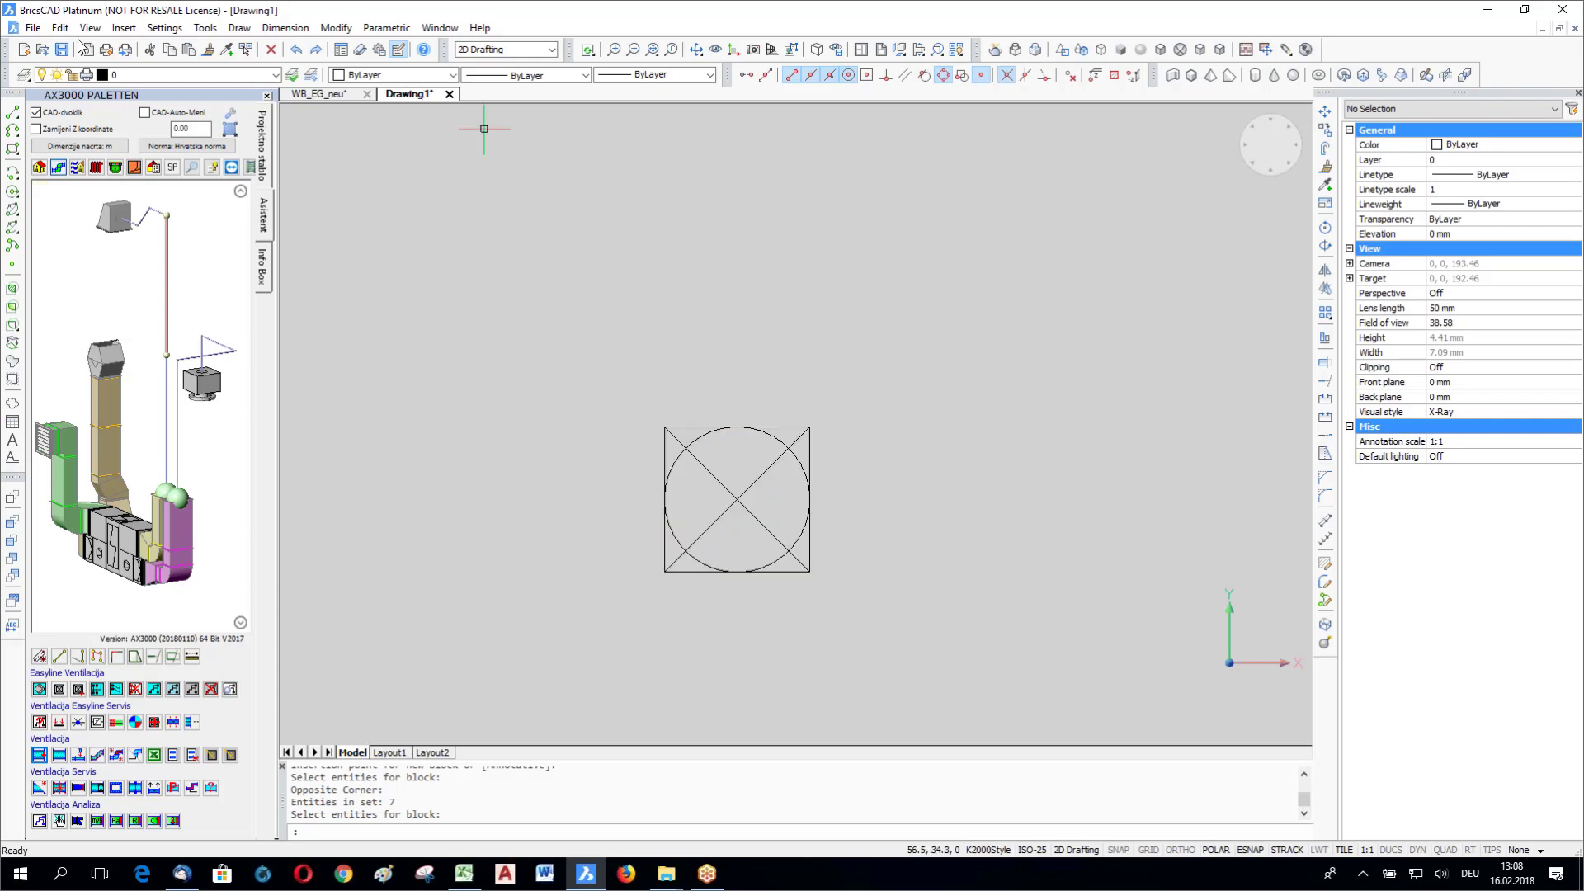
Step: Start saving the drawing under a new name and open AX3000.b\K_DATA within Programdata\ESS on the D: drive
click(33, 28)
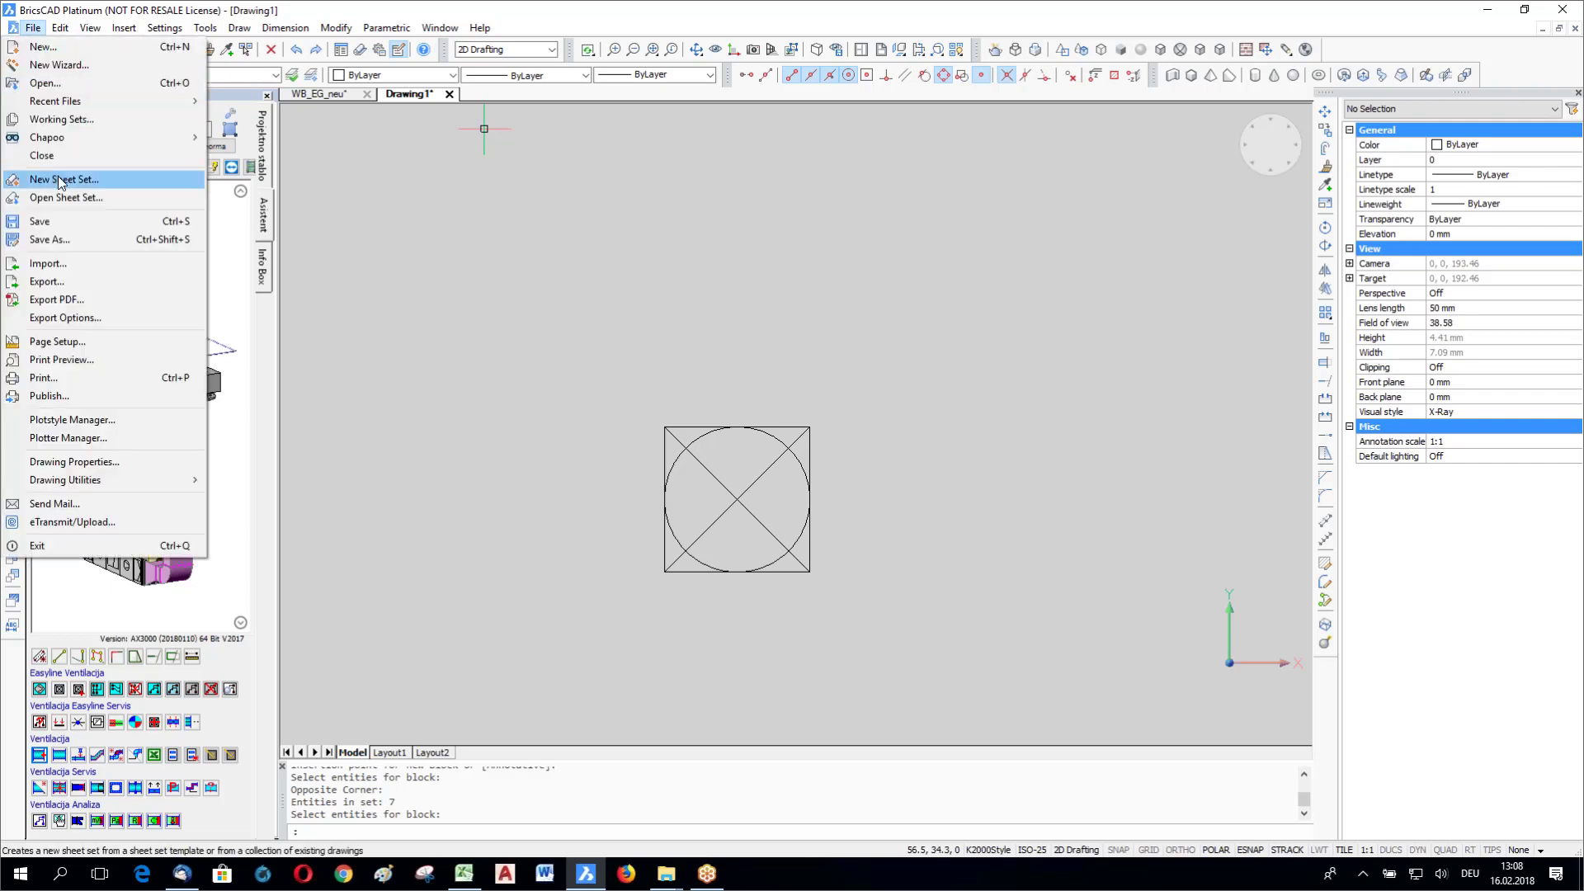
key(Return)
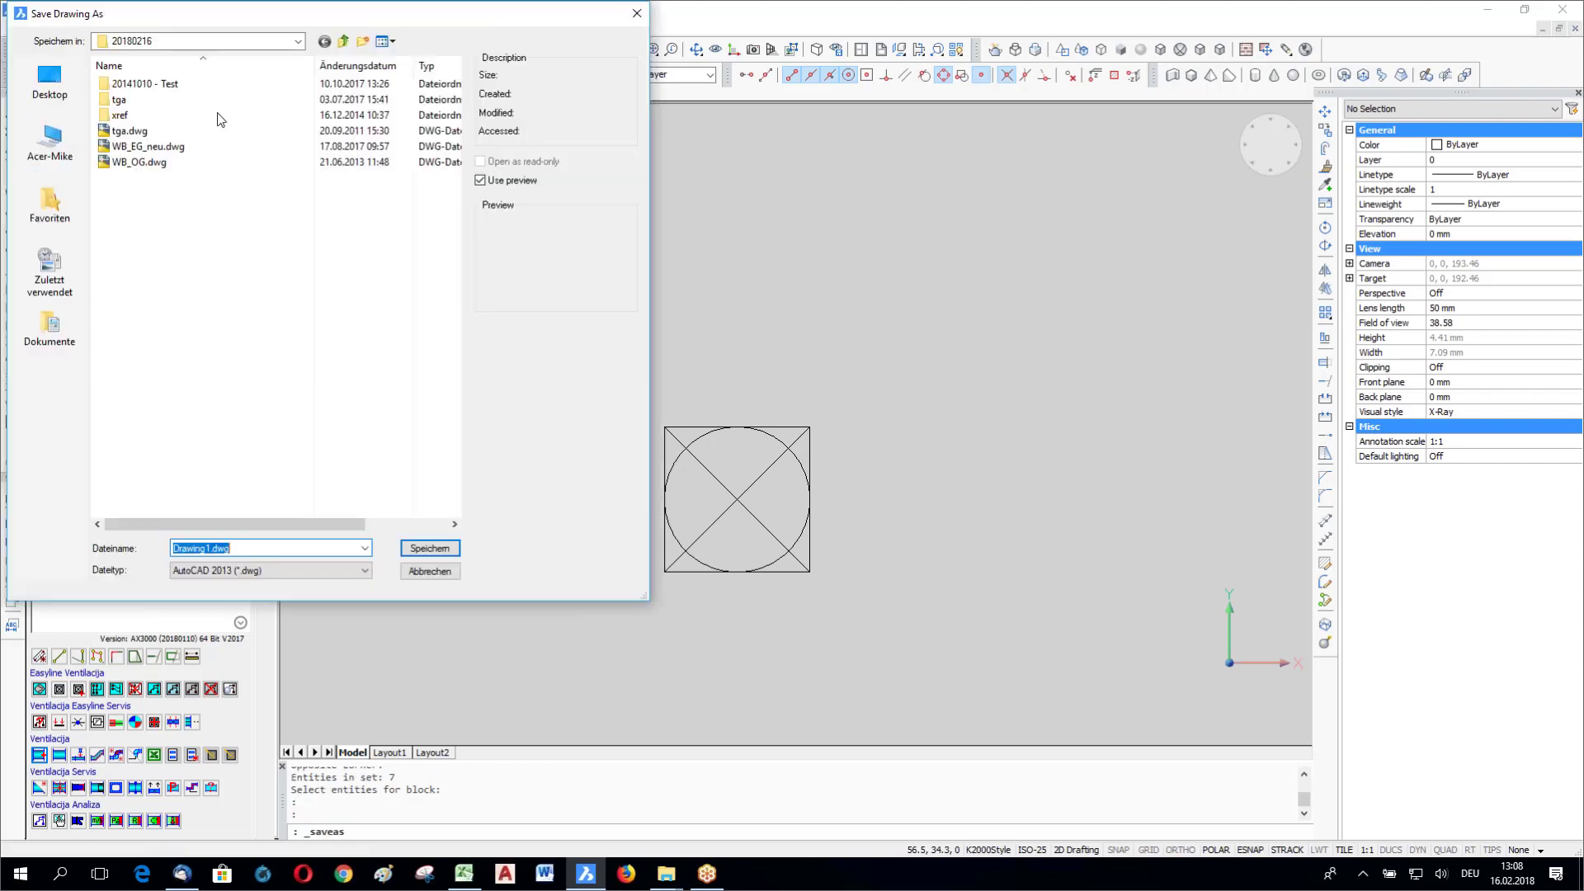
click(214, 44)
click(170, 283)
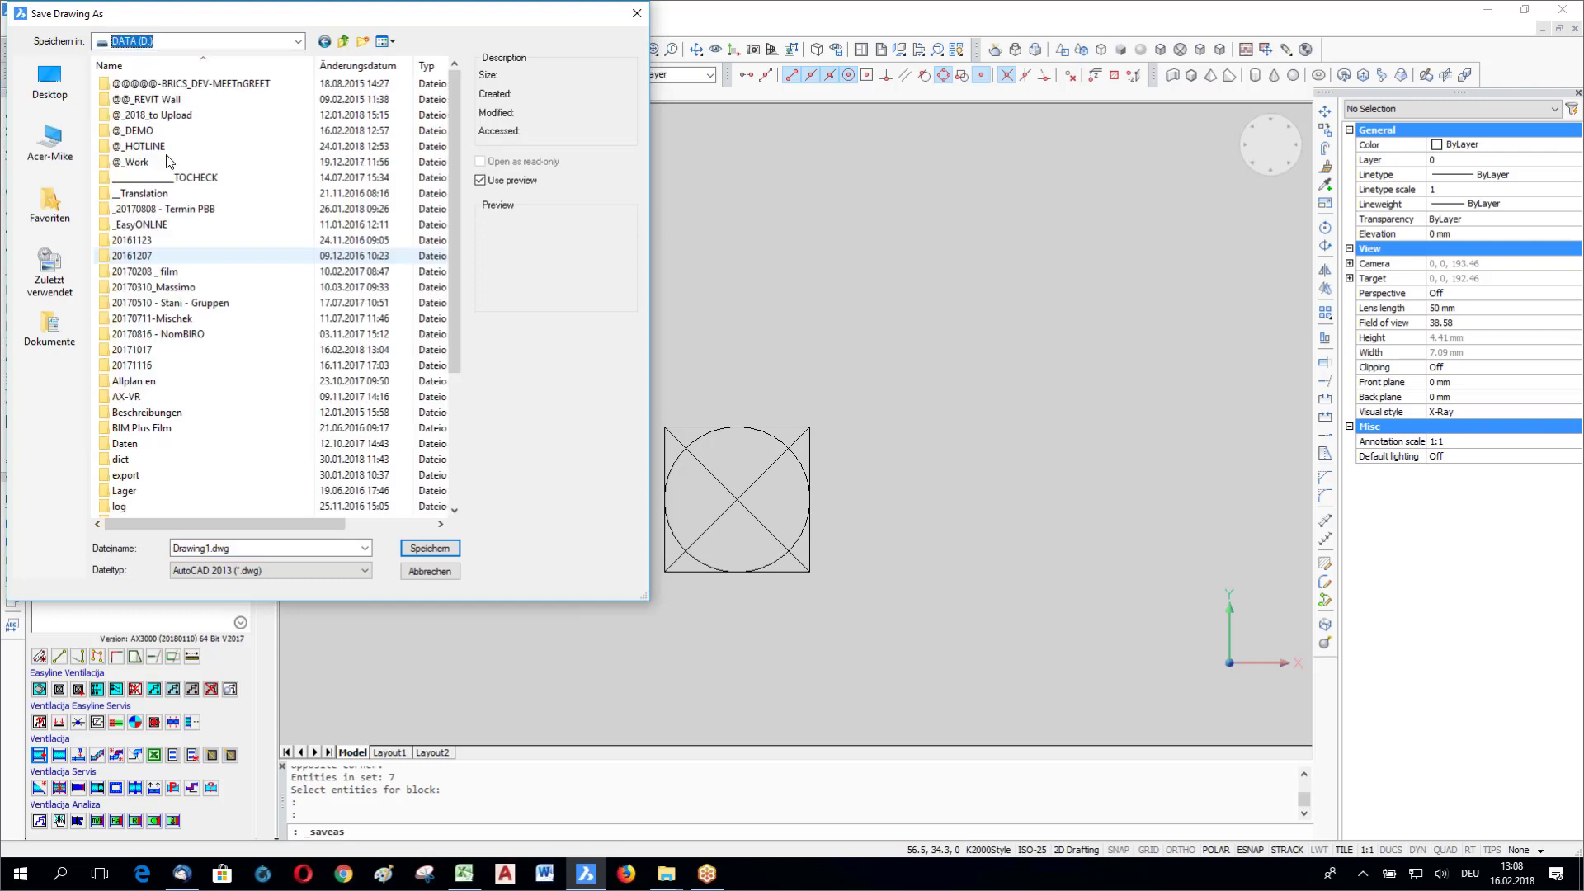
scroll(168, 430, down, 3)
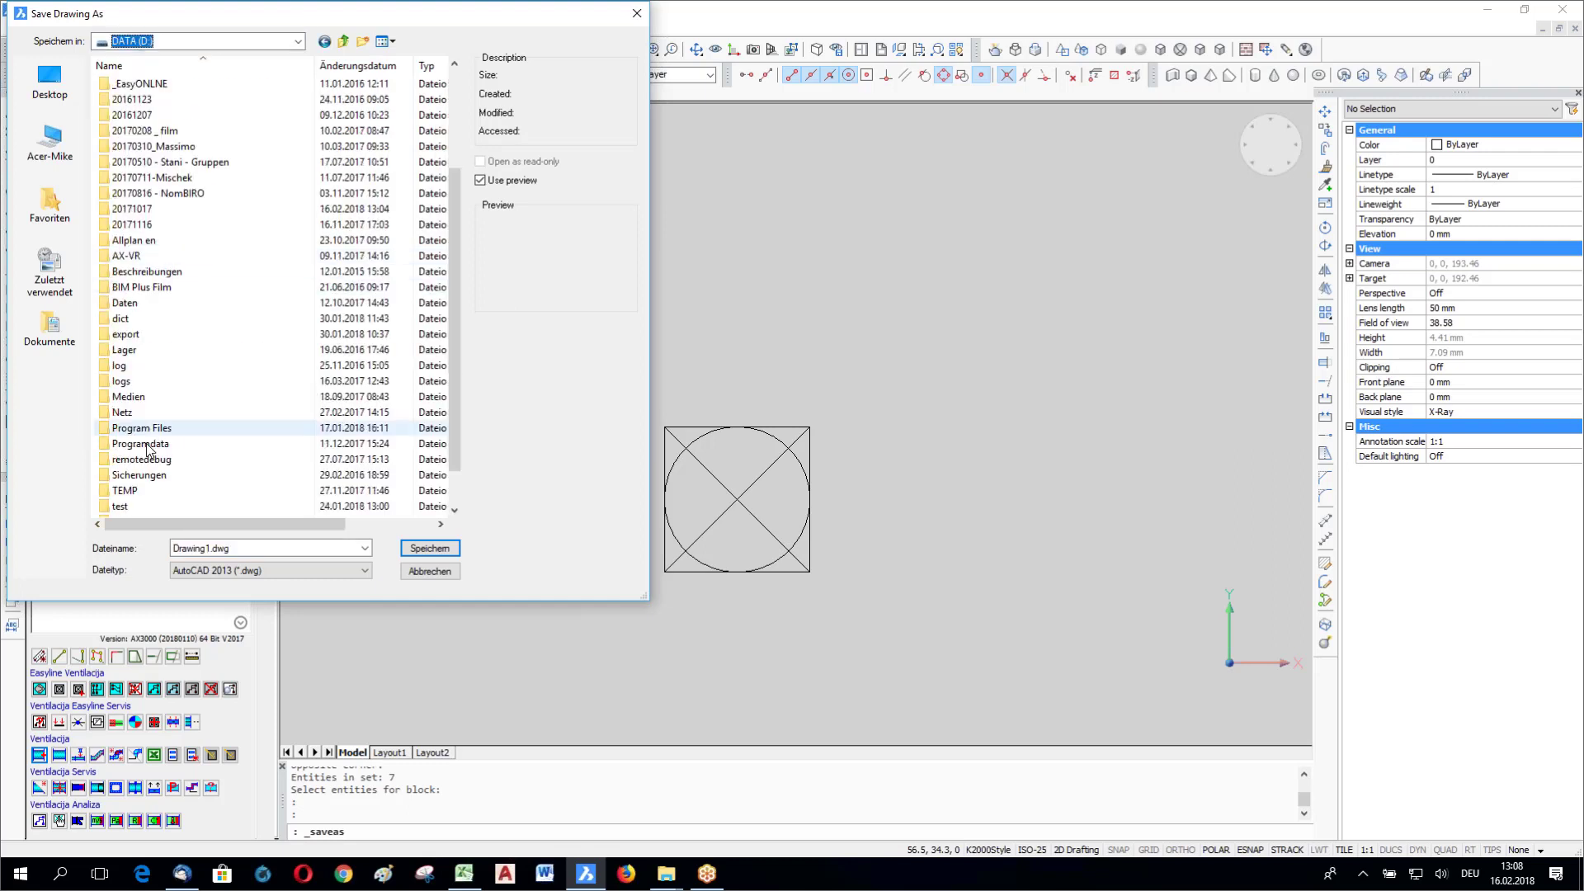
double_click(165, 423)
key(BackSpace)
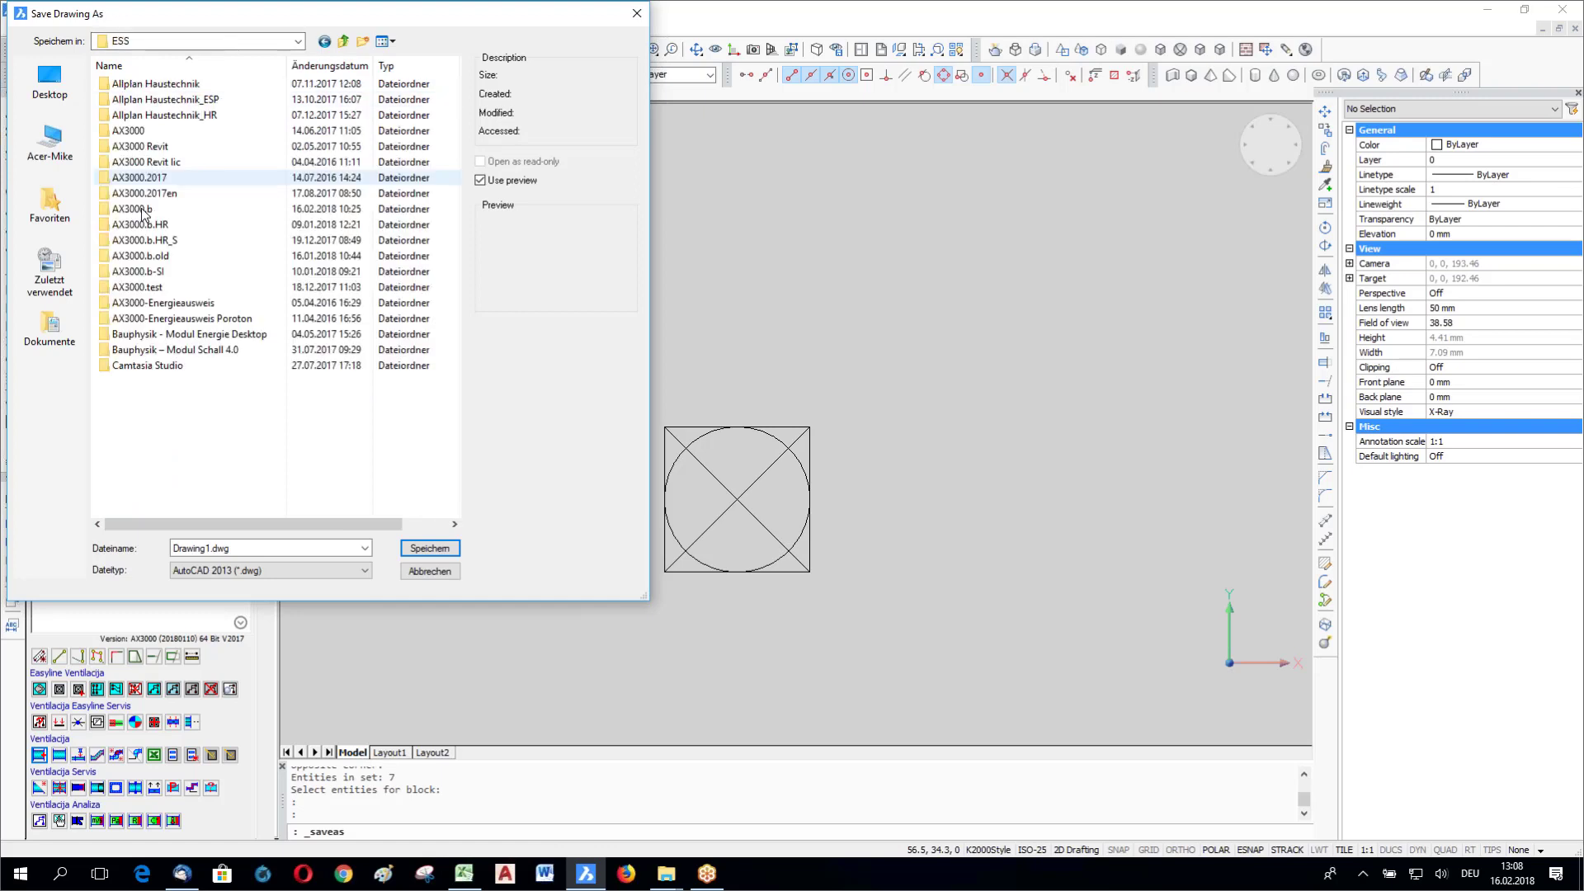
double_click(130, 95)
double_click(128, 91)
Step: Choose the LUEFTUNG\BLOCKS\my own folder inside K_DATA as the save location
scroll(322, 390, down, 5)
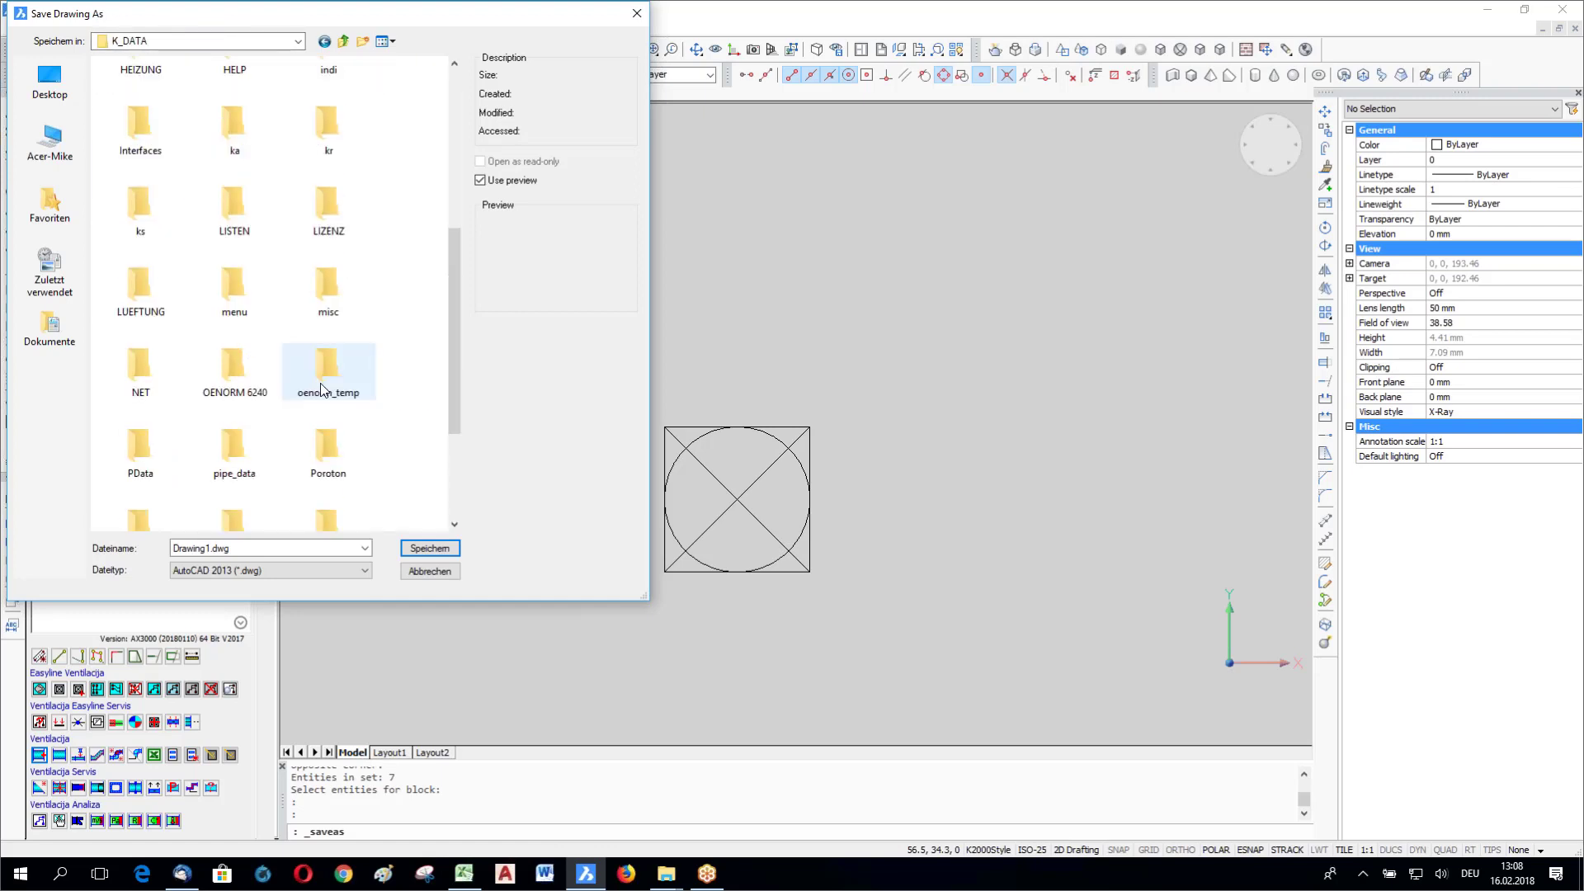
scroll(321, 390, down, 3)
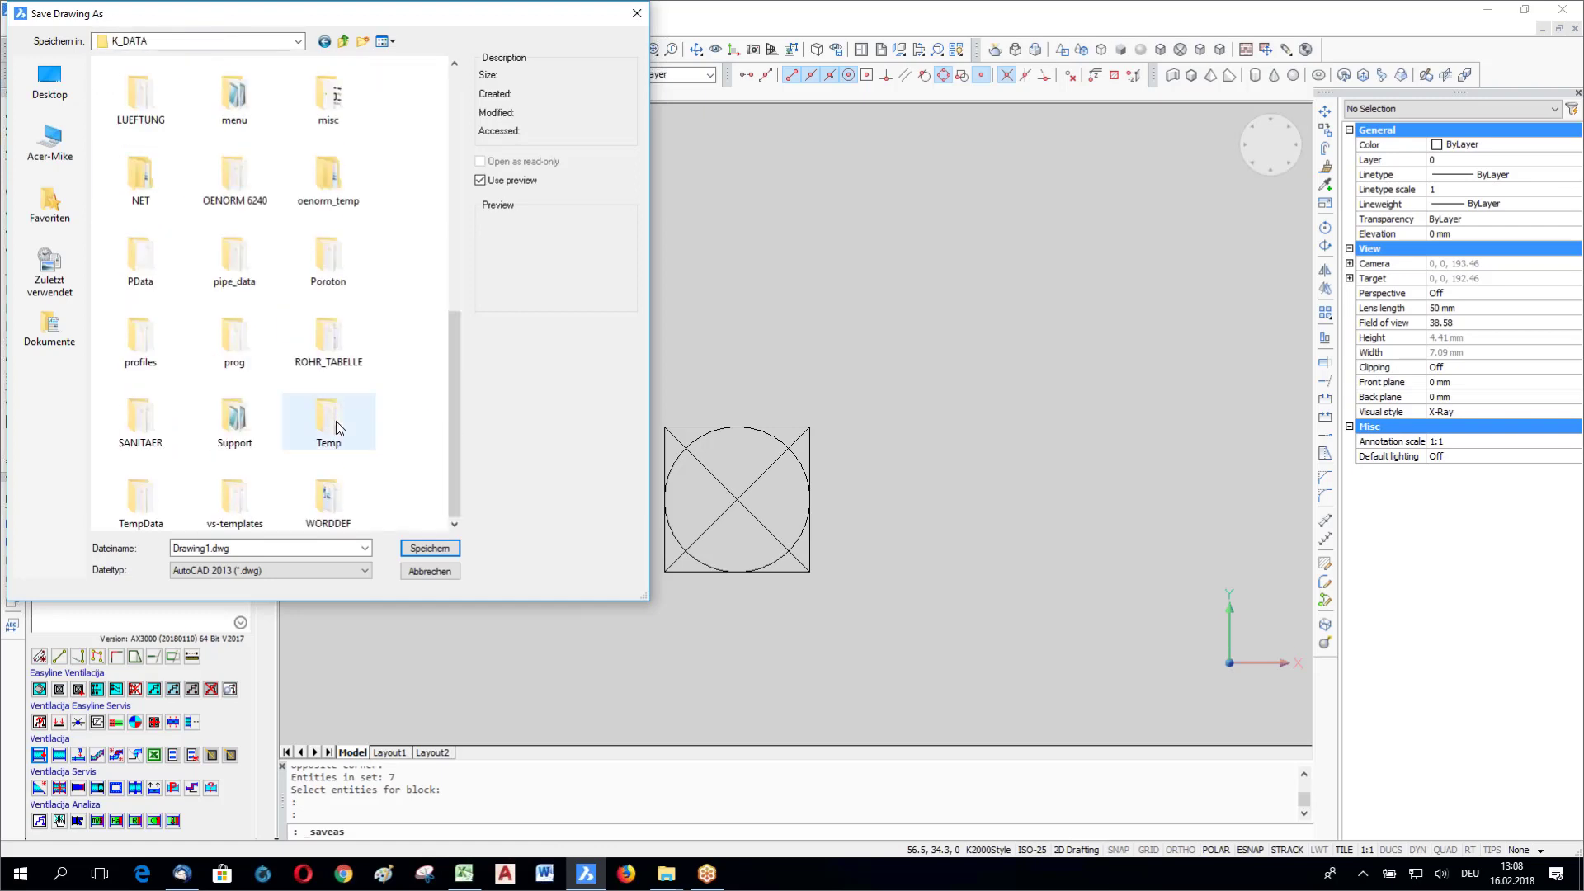
scroll(335, 420, up, 6)
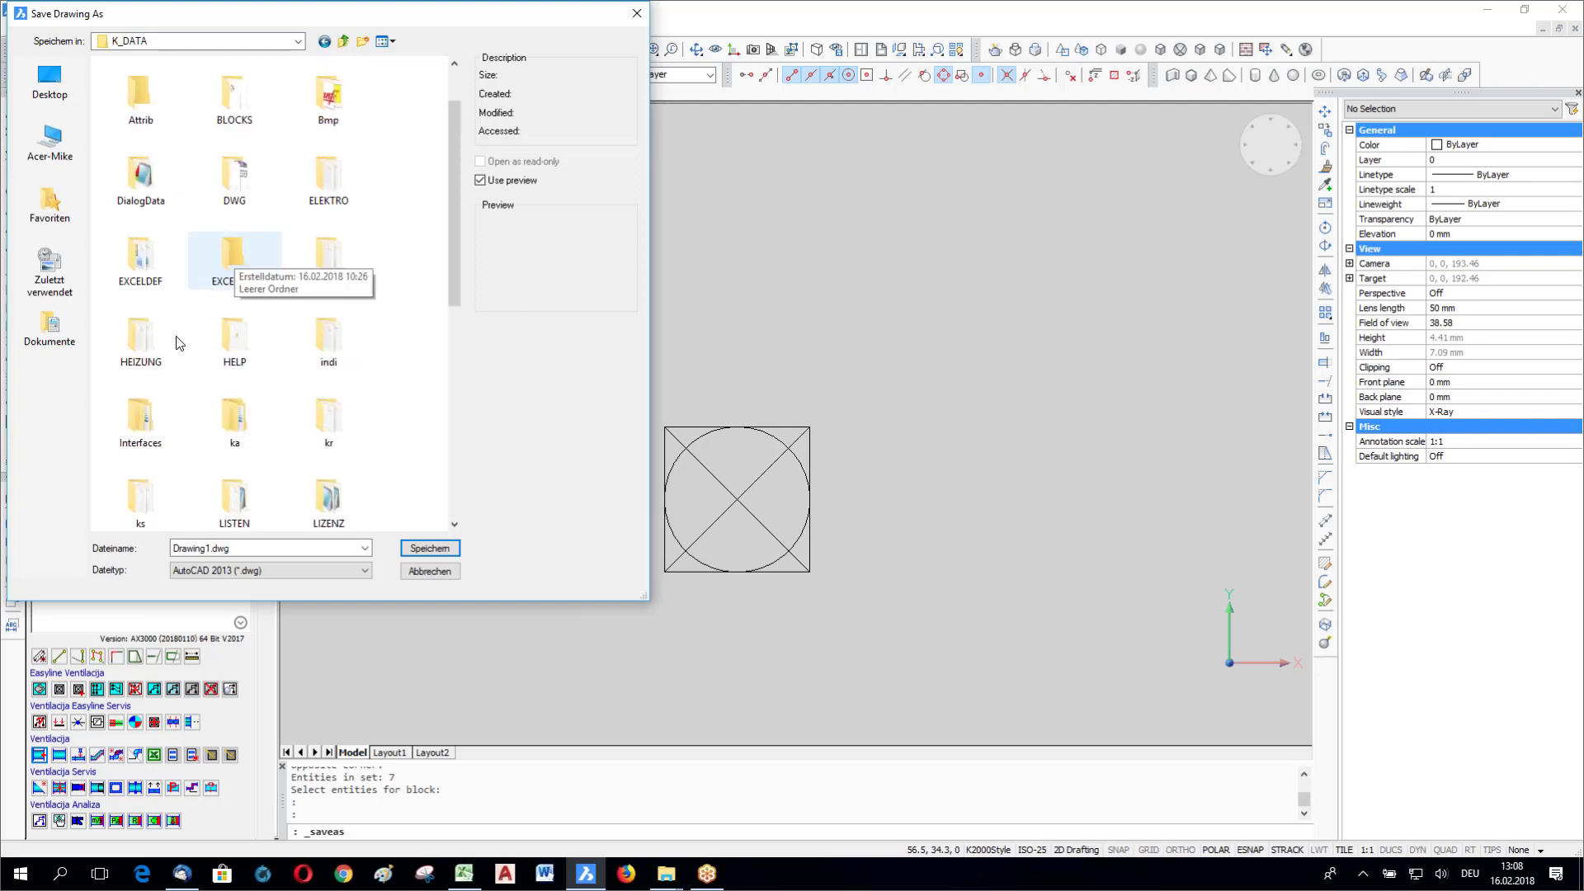
scroll(216, 373, down, 3)
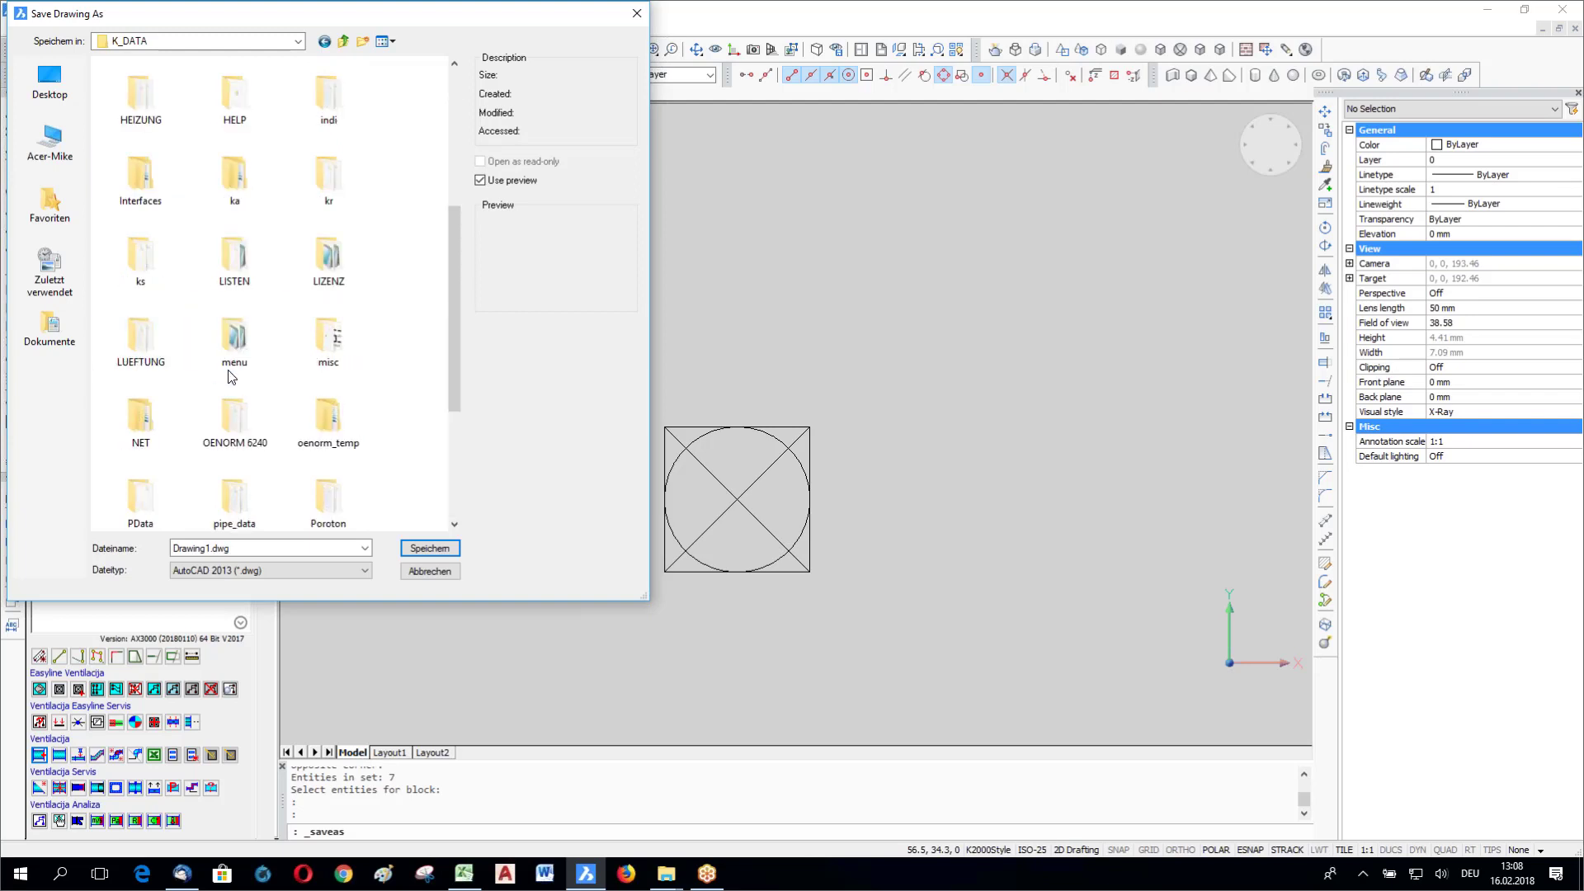
scroll(323, 176, up, 5)
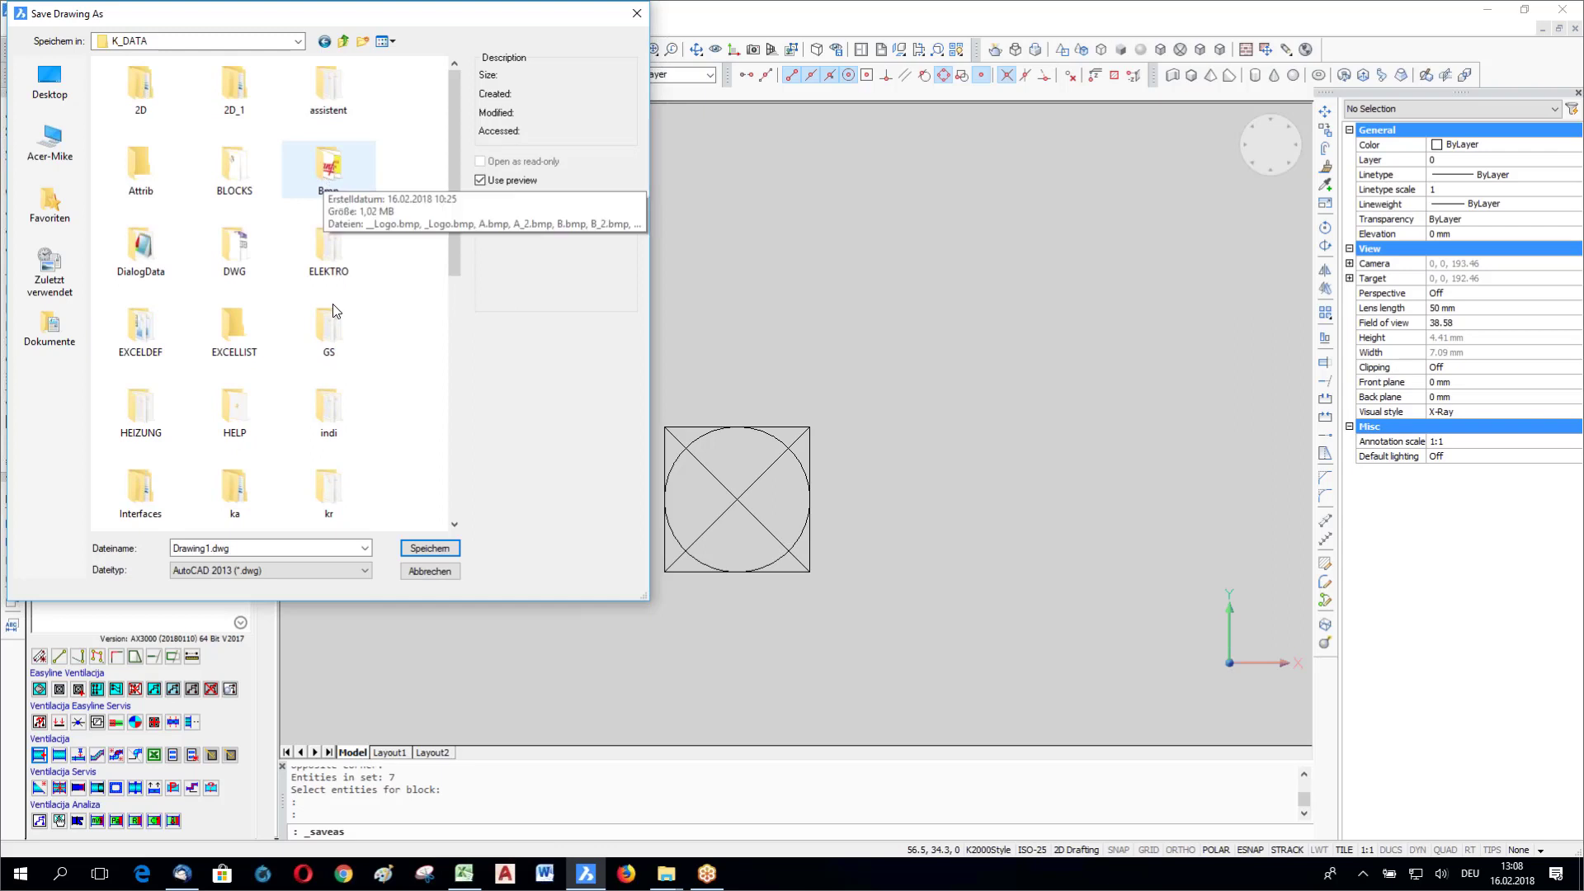
scroll(335, 311, down, 5)
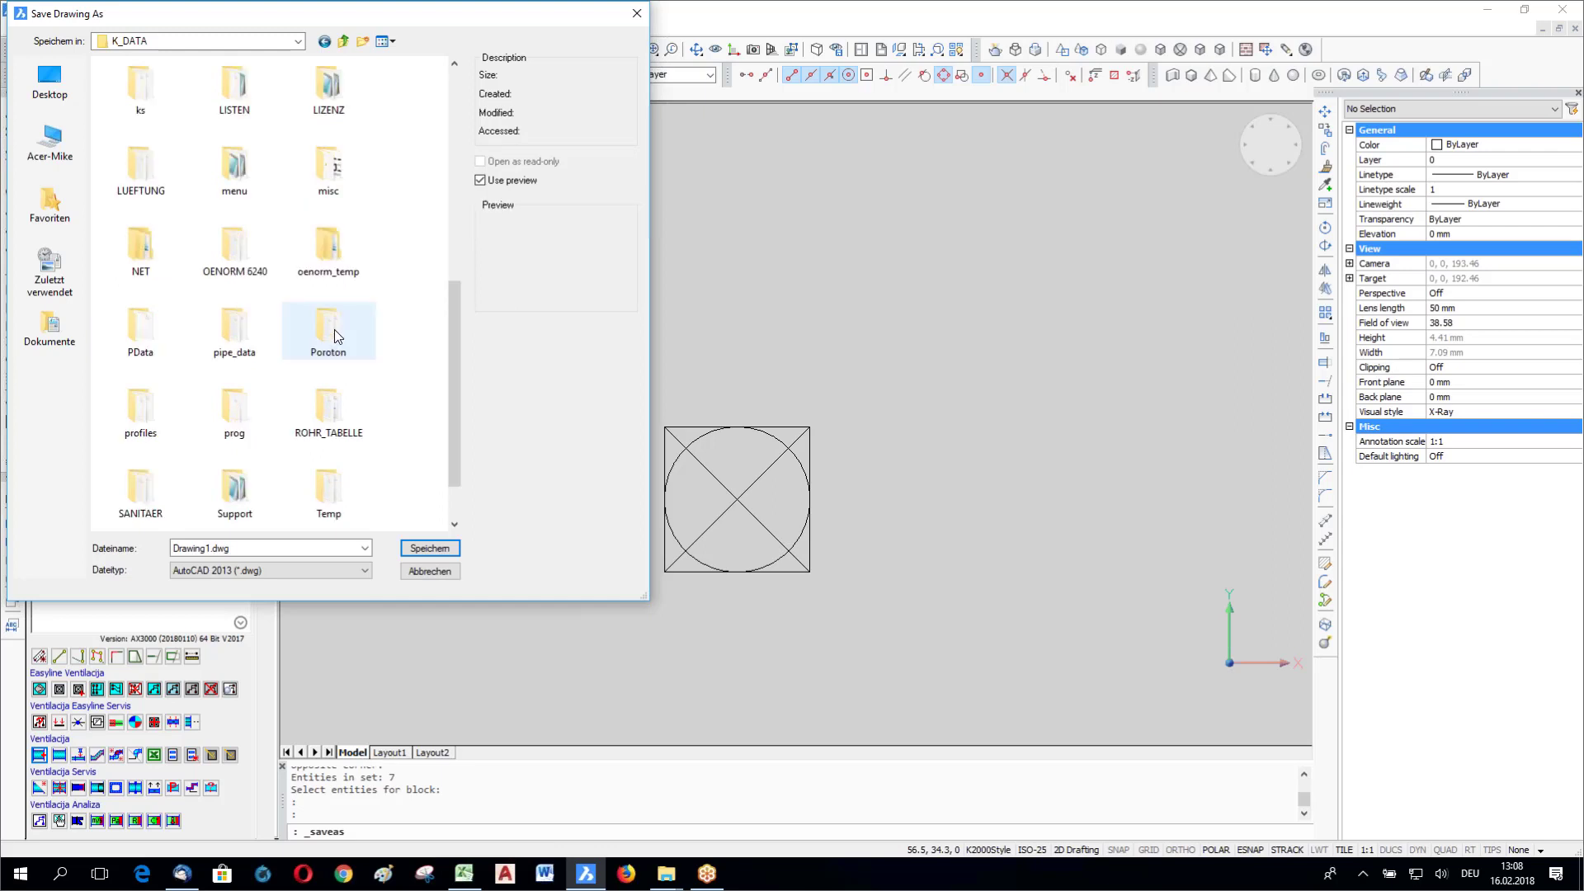
double_click(161, 178)
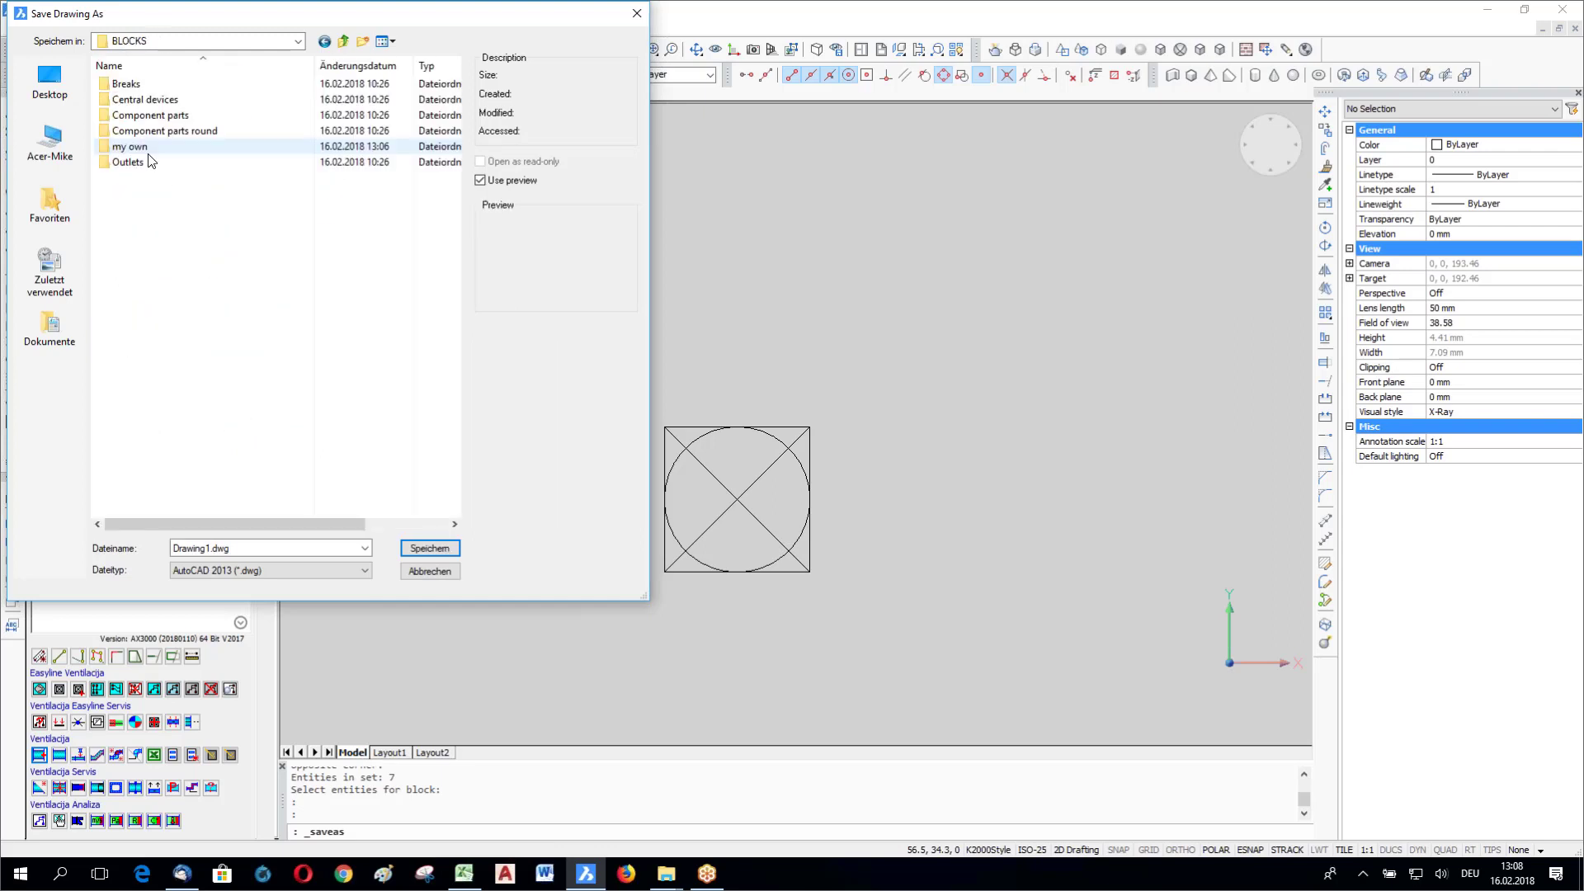
click(148, 154)
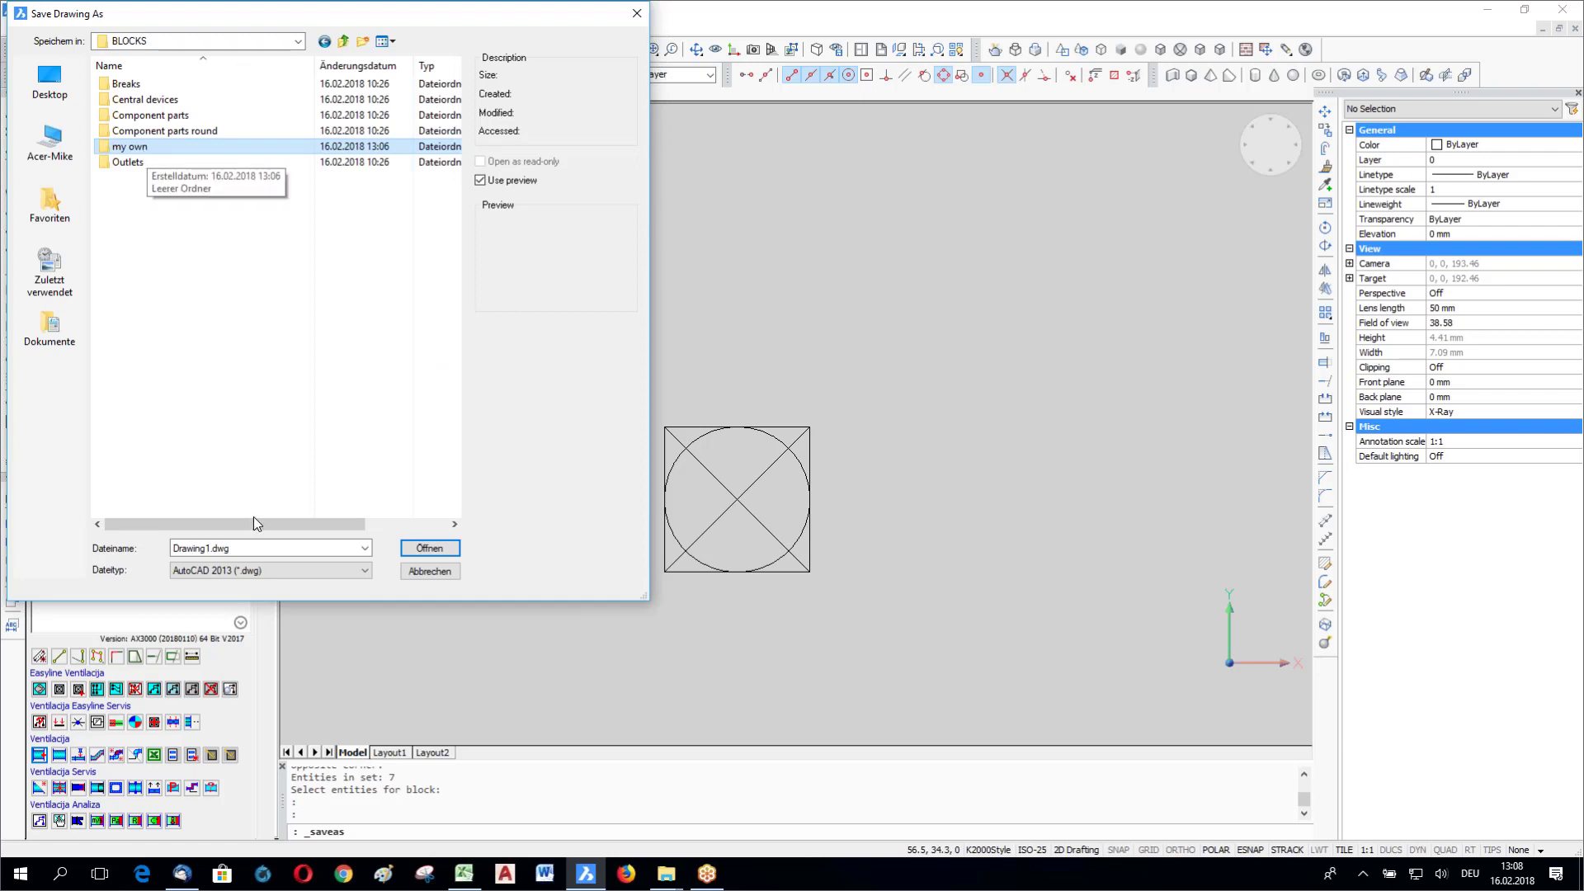
key(Return)
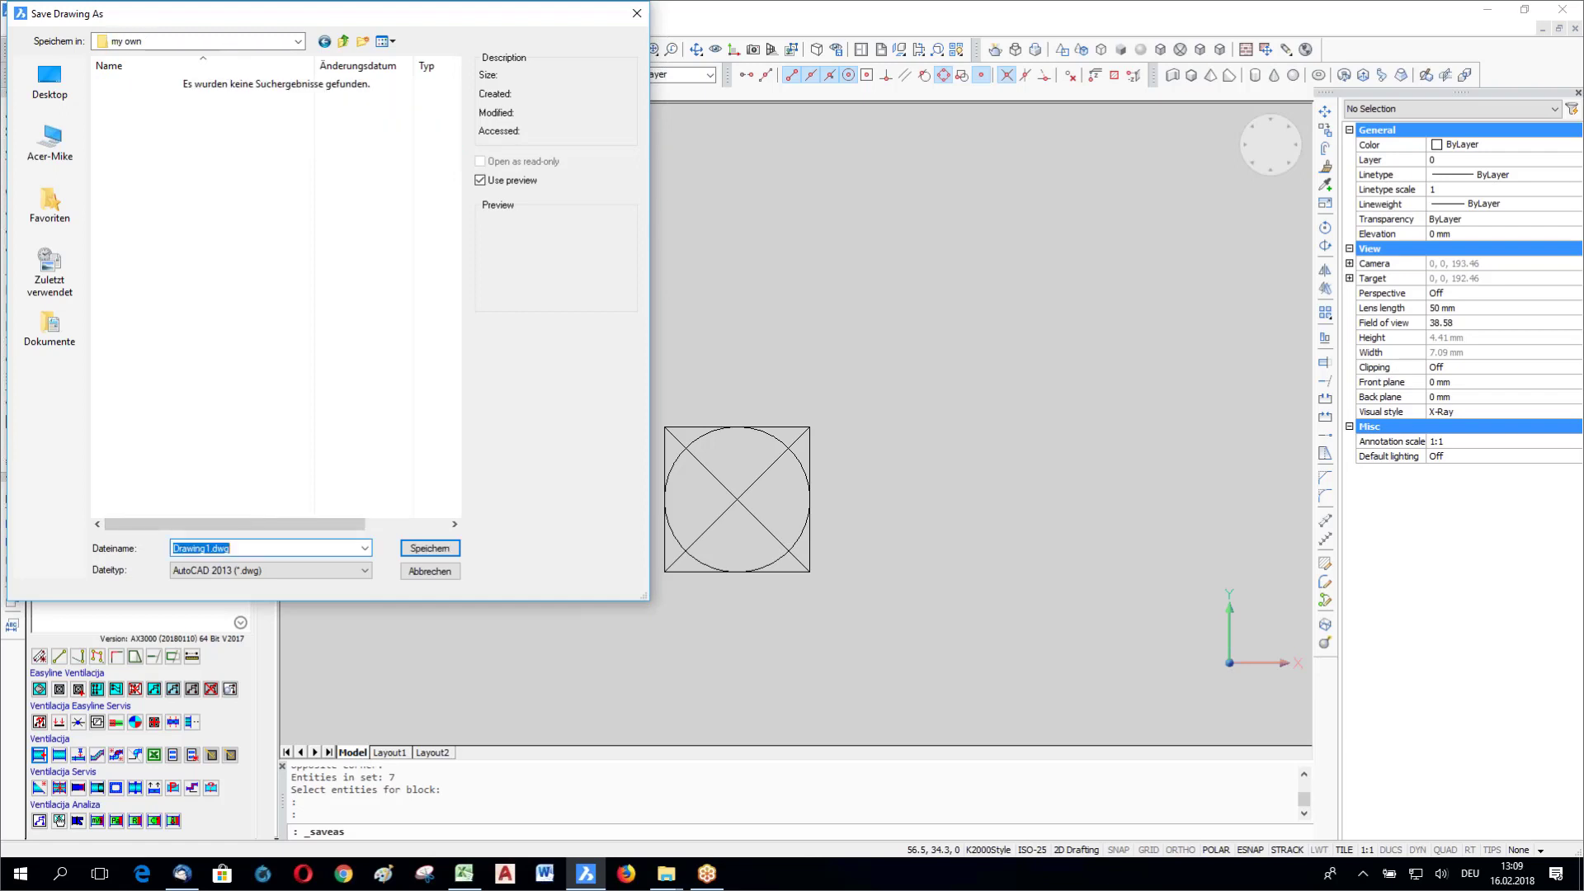
Step: Save the block drawing as a DWG file named with the author's first name, and close it
text(Mik)
text(ke)
click(419, 556)
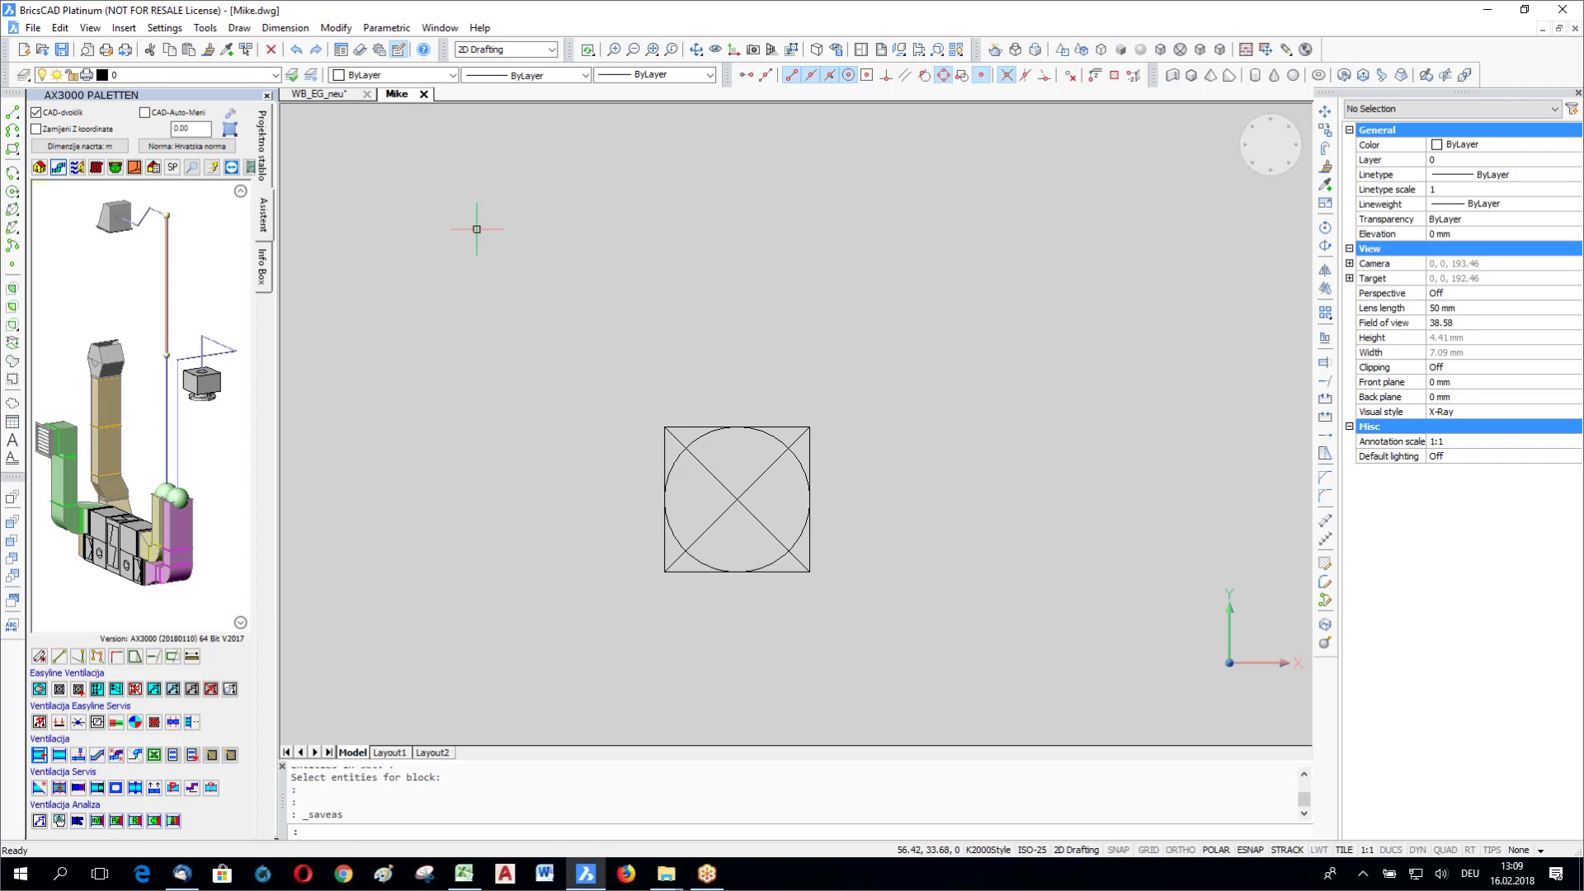
click(424, 94)
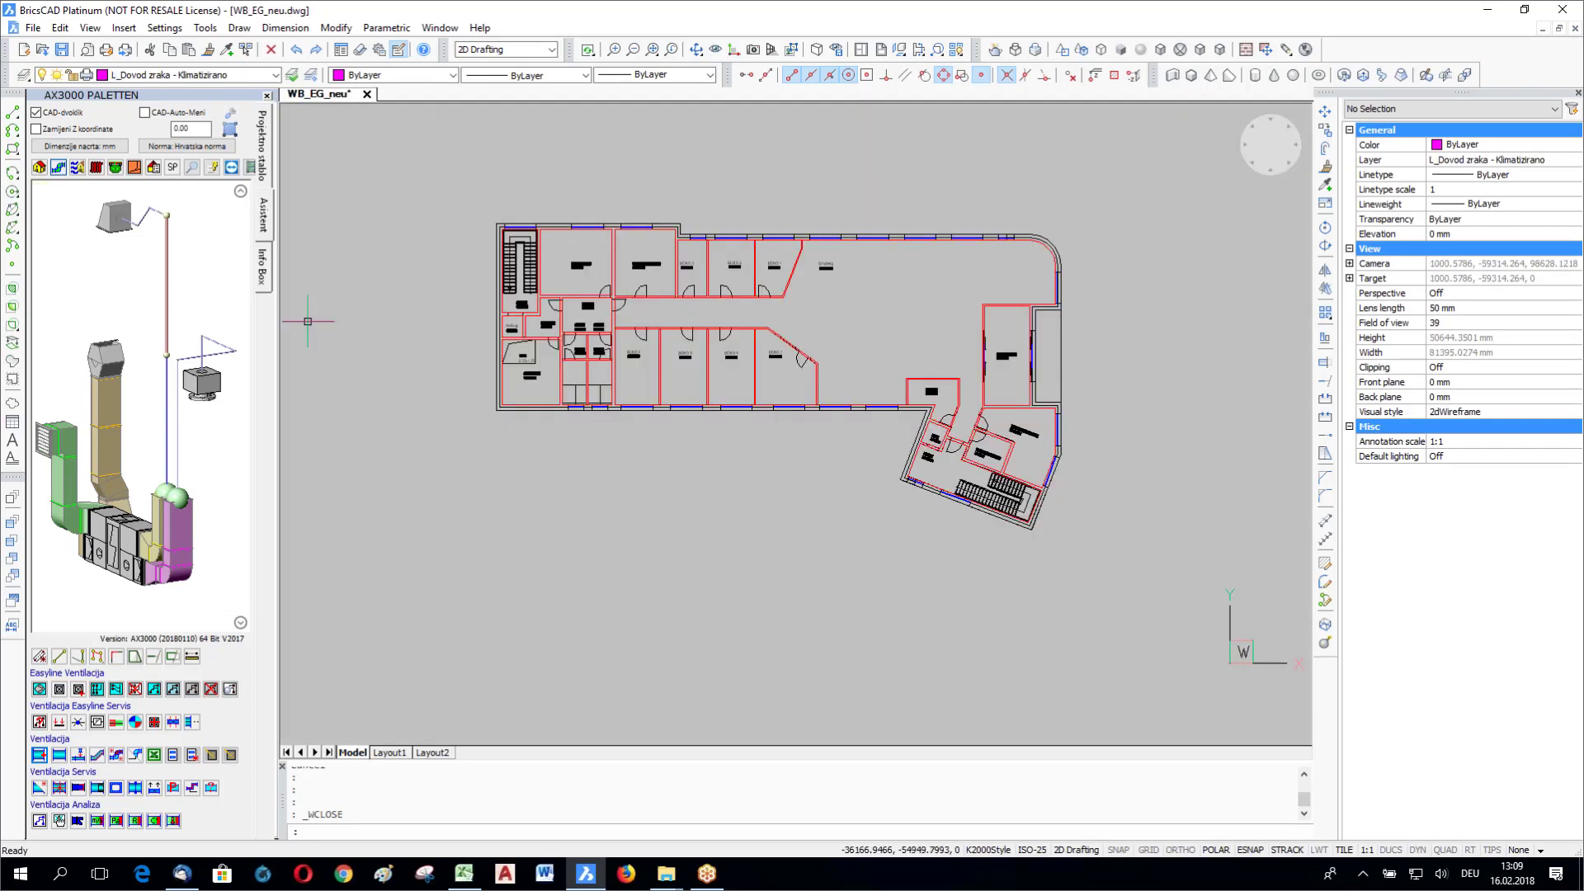
Step: Start a ventilation duct in the 20.43 m² BÜRO 5 room by setting its start point and a horizontal direction point
click(39, 755)
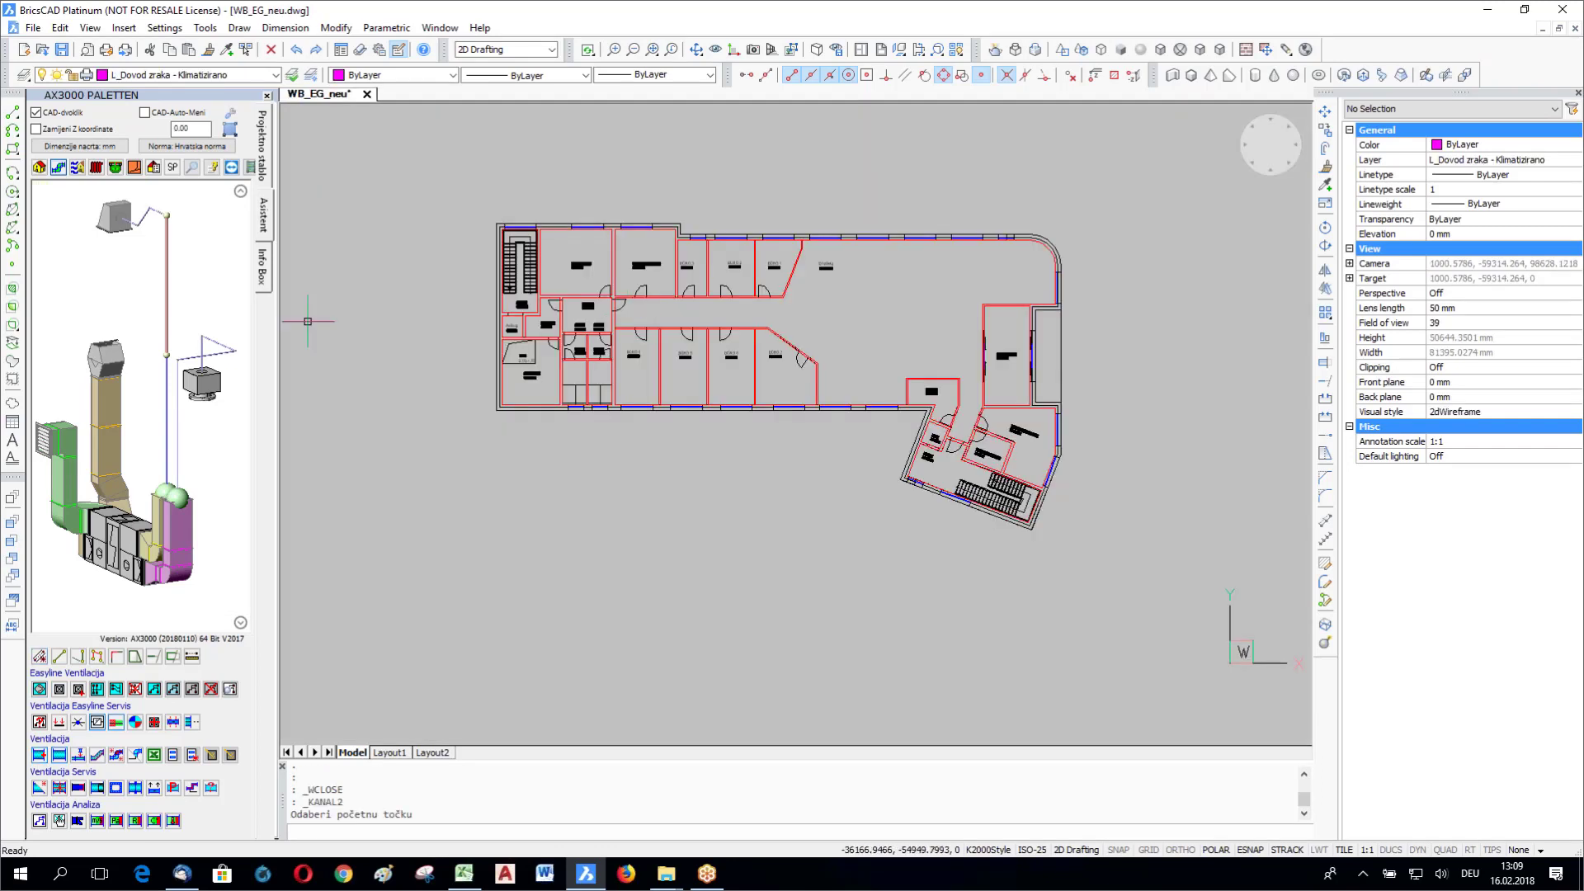
scroll(634, 395, up, 5)
click(654, 473)
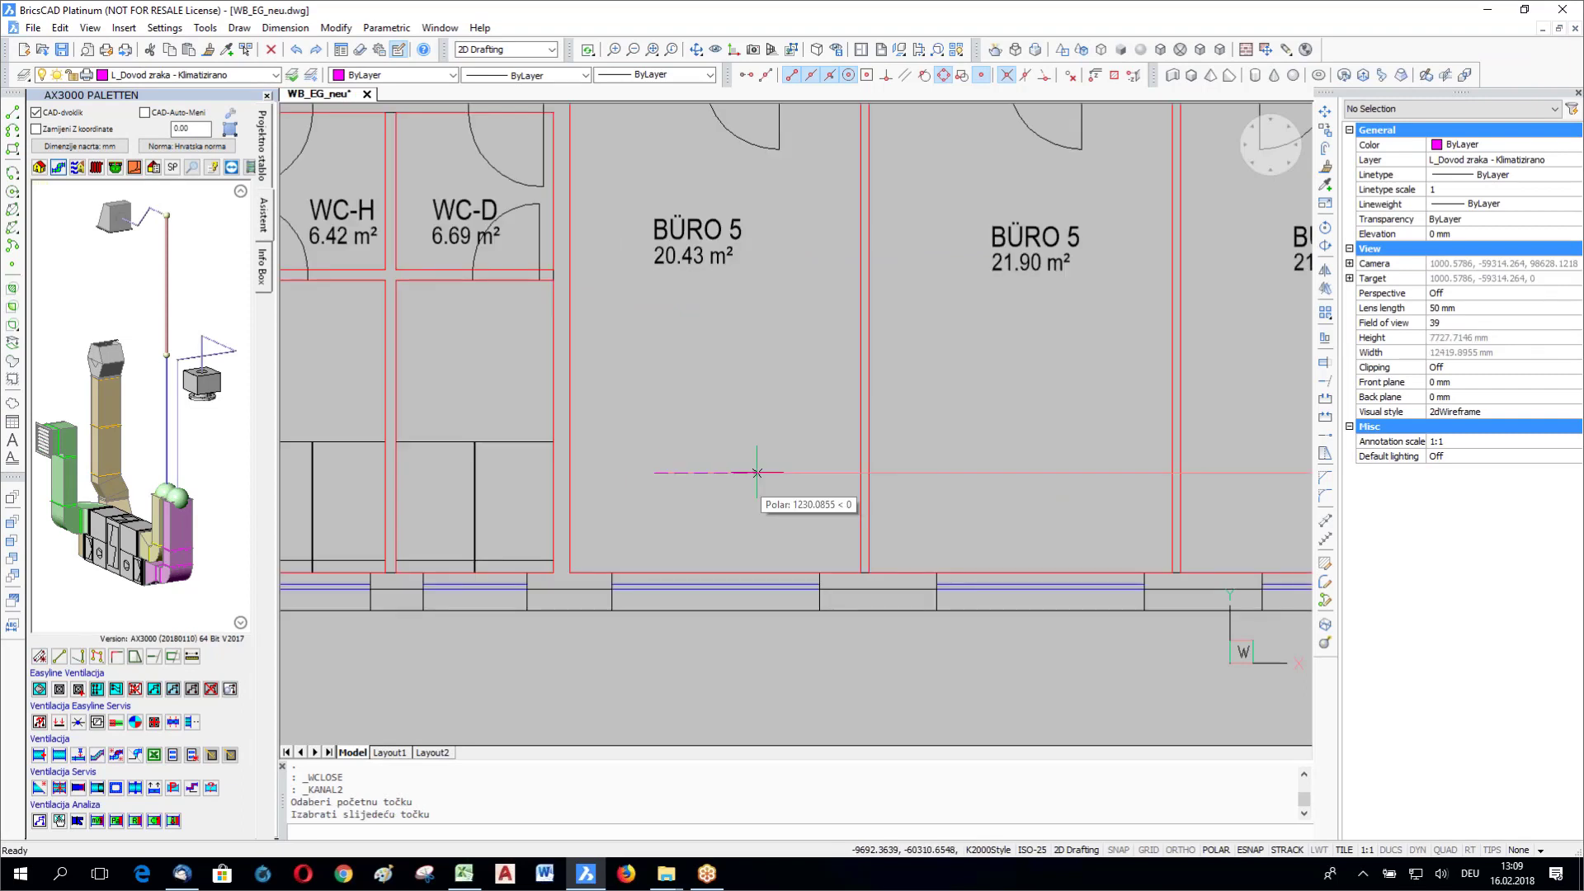
click(757, 473)
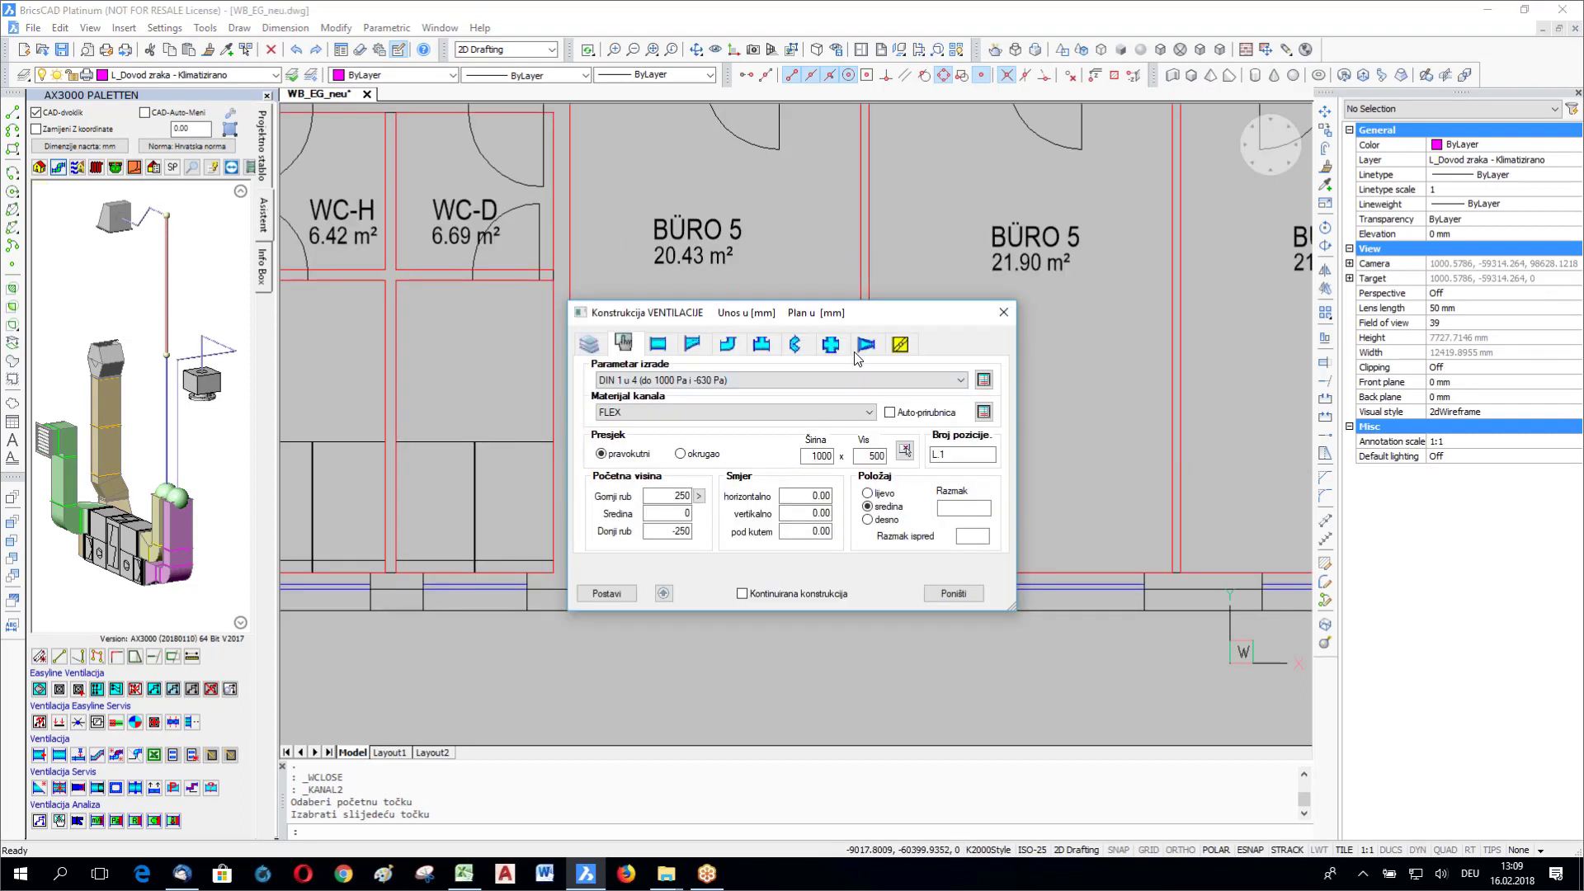
Step: Select my1block from the my own folder of the component library as the duct component
click(902, 347)
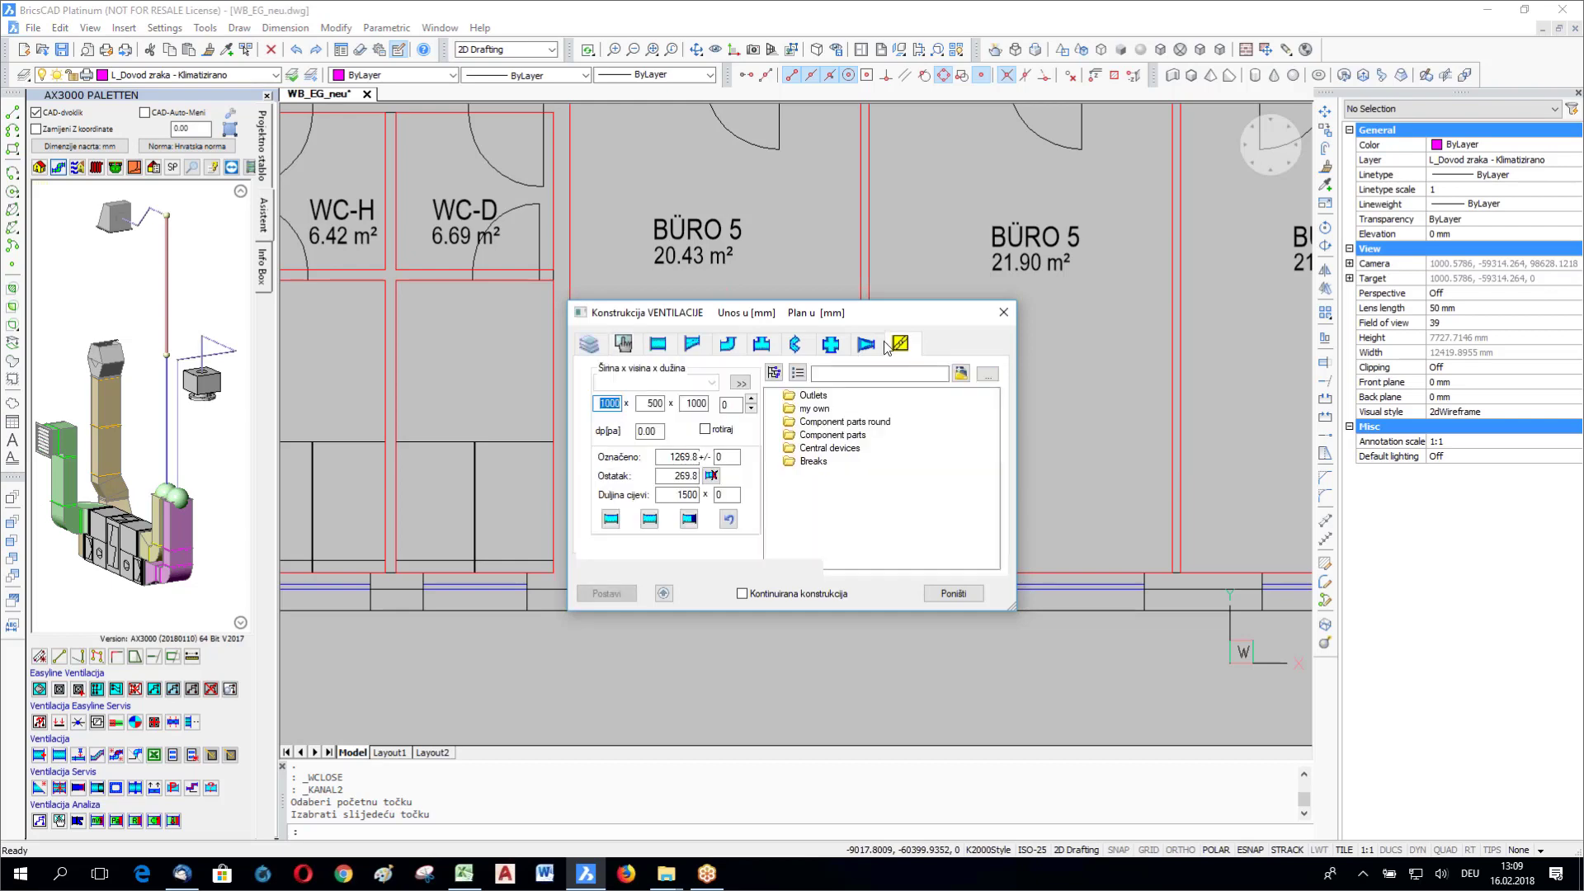
click(773, 408)
click(790, 422)
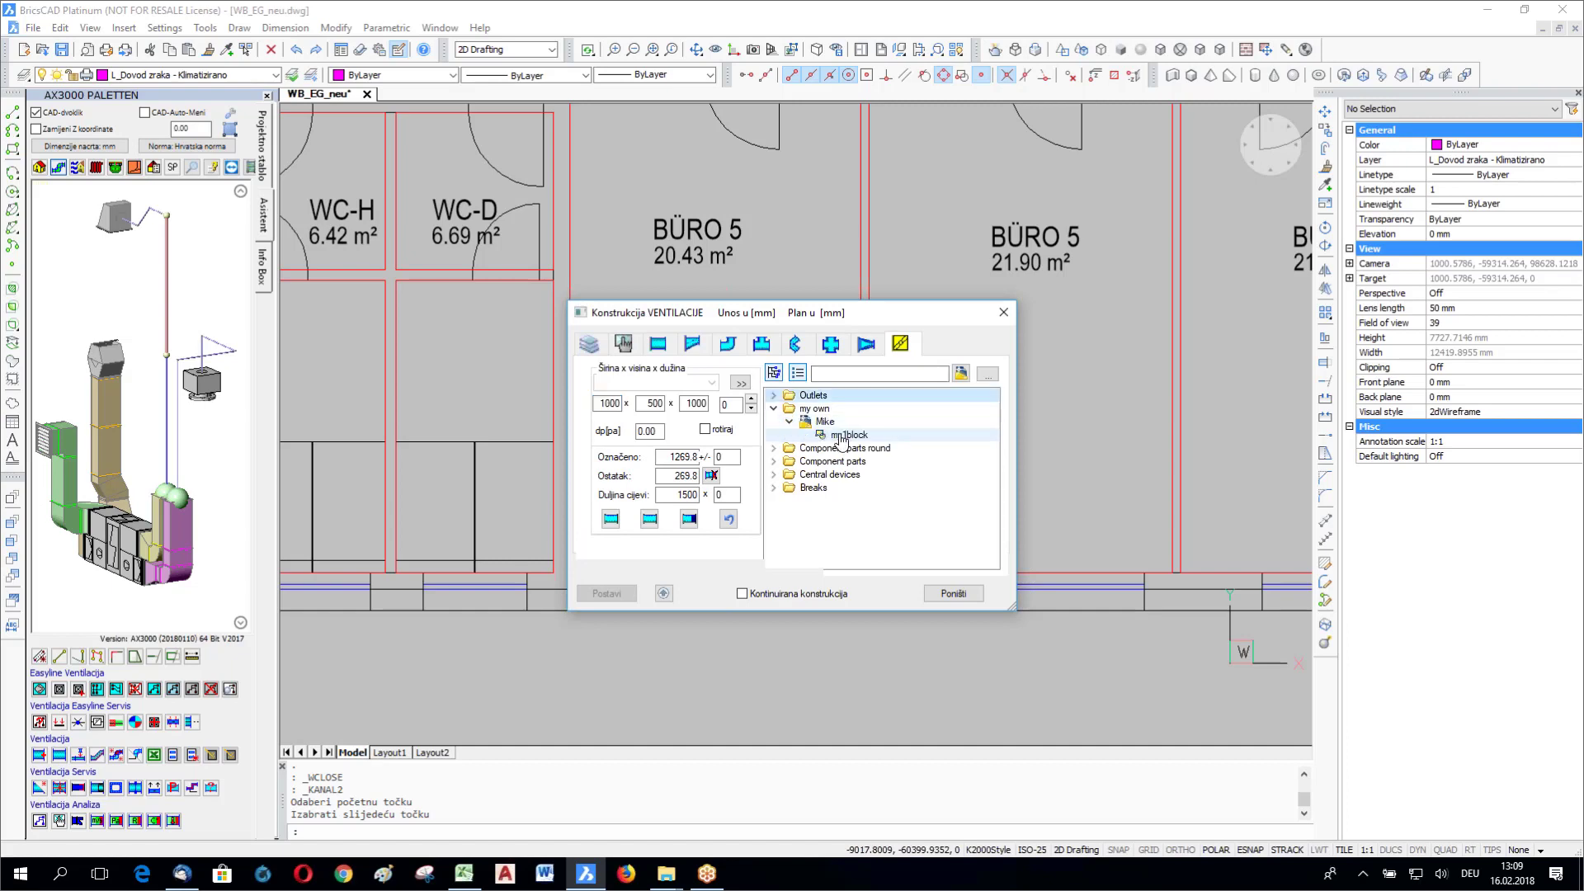
click(842, 434)
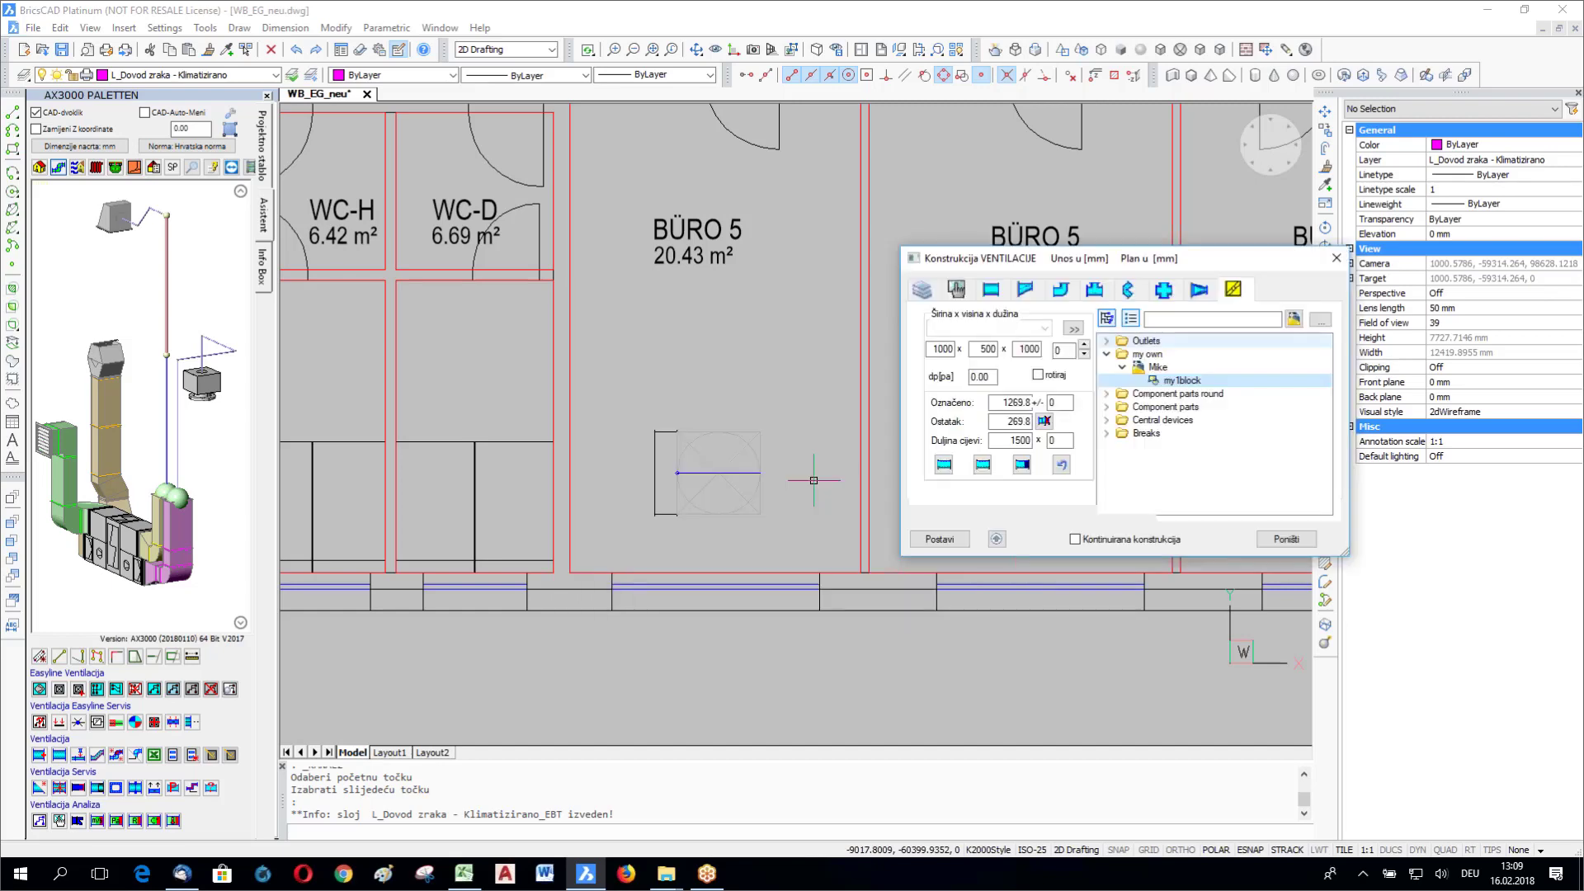
Step: Set the my1block component's length to 350 mm and place it in the duct run
scroll(732, 491, up, 5)
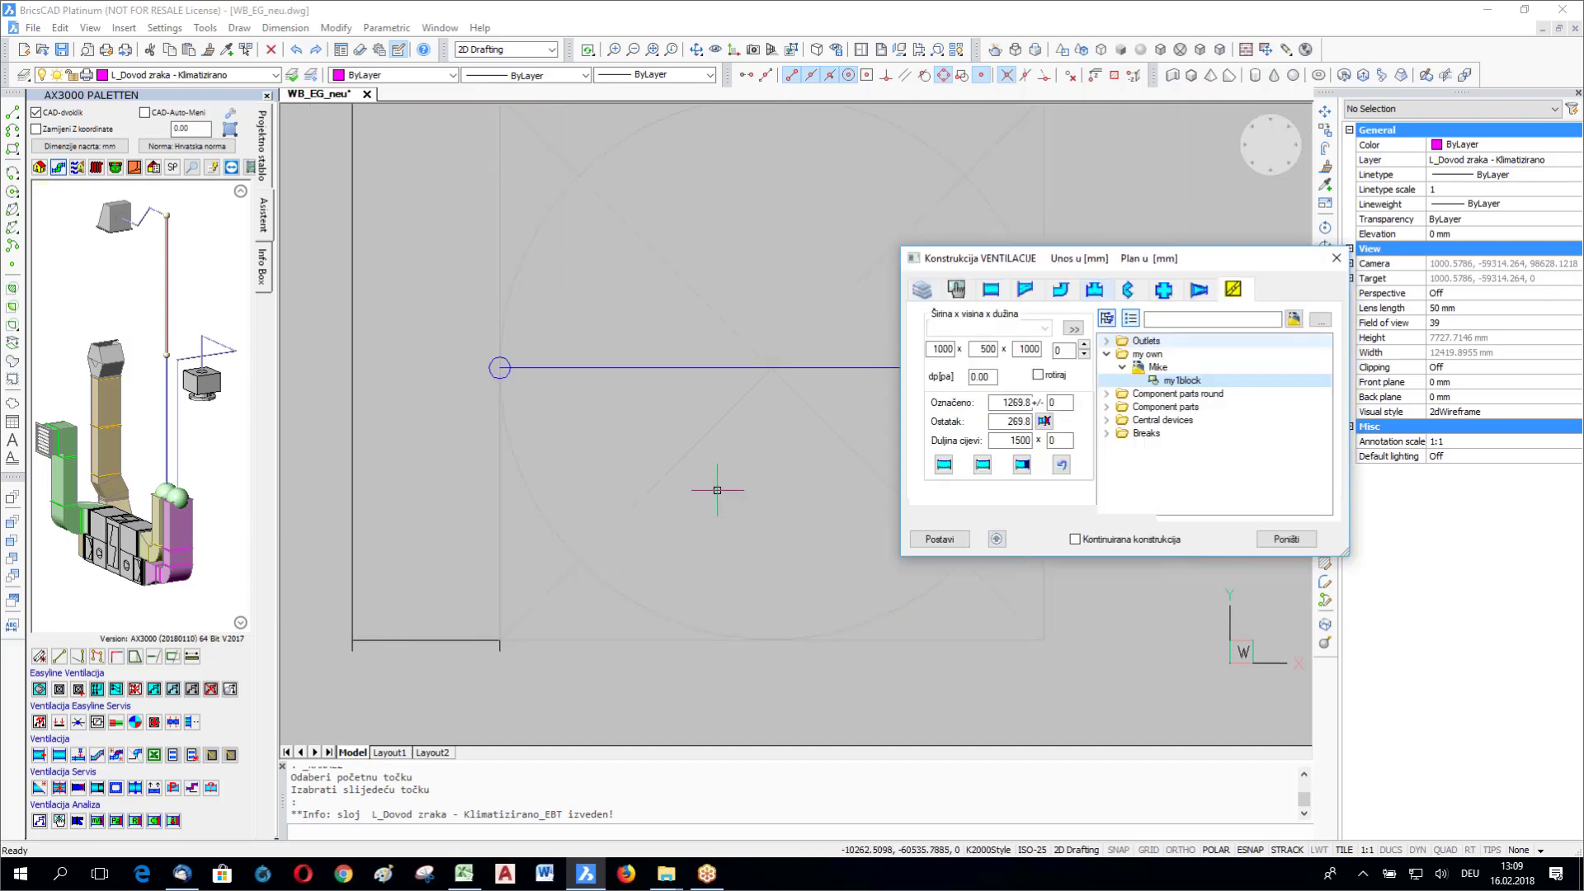
scroll(581, 481, down, 3)
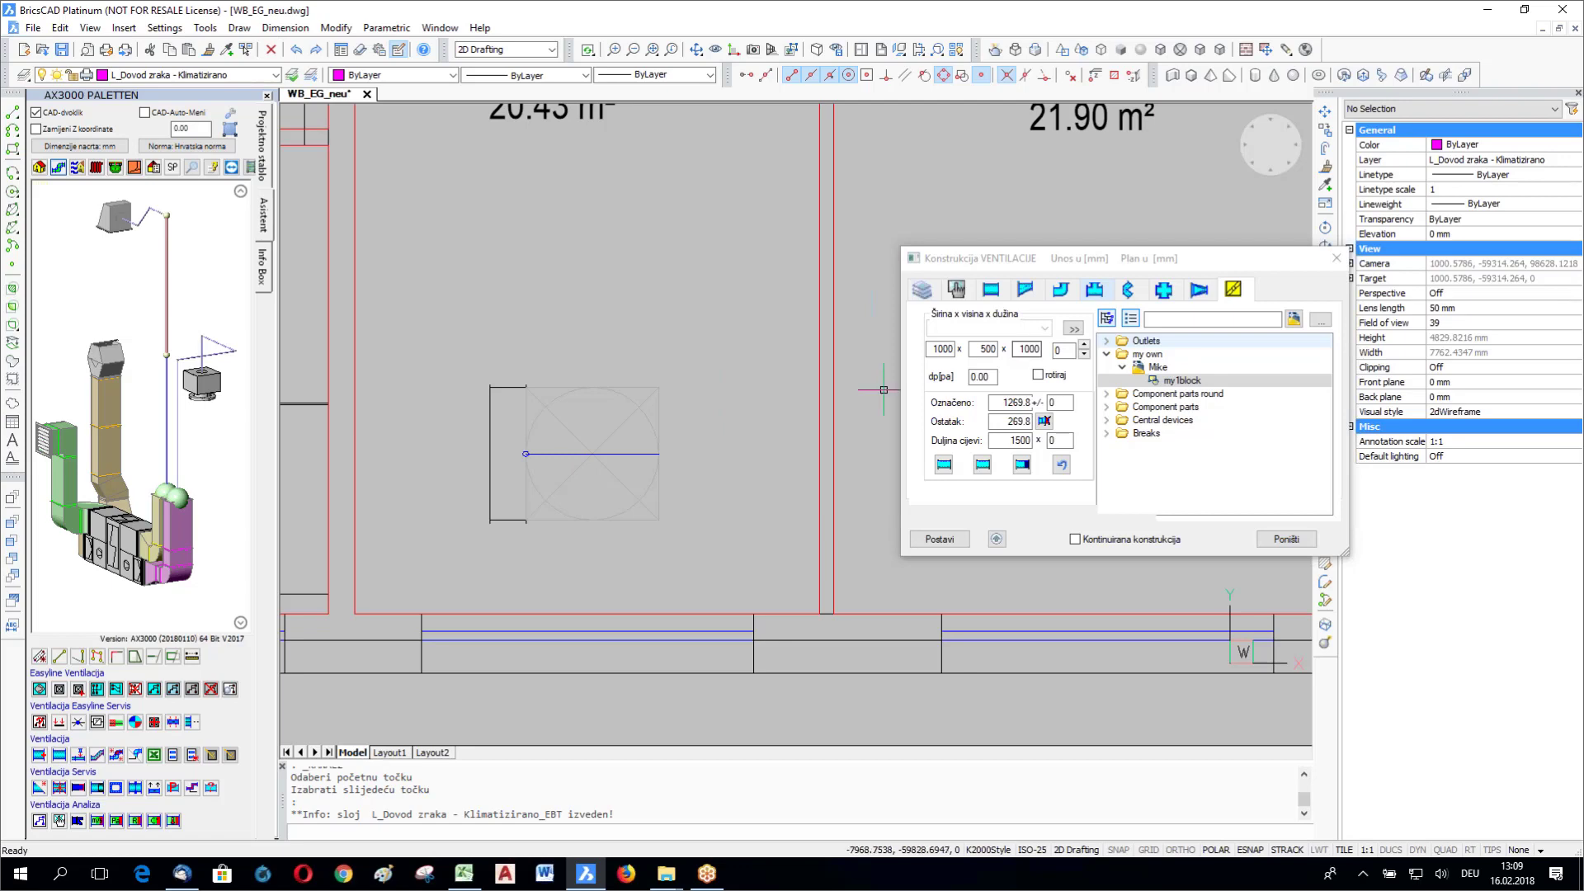
double_click(1030, 350)
text(350)
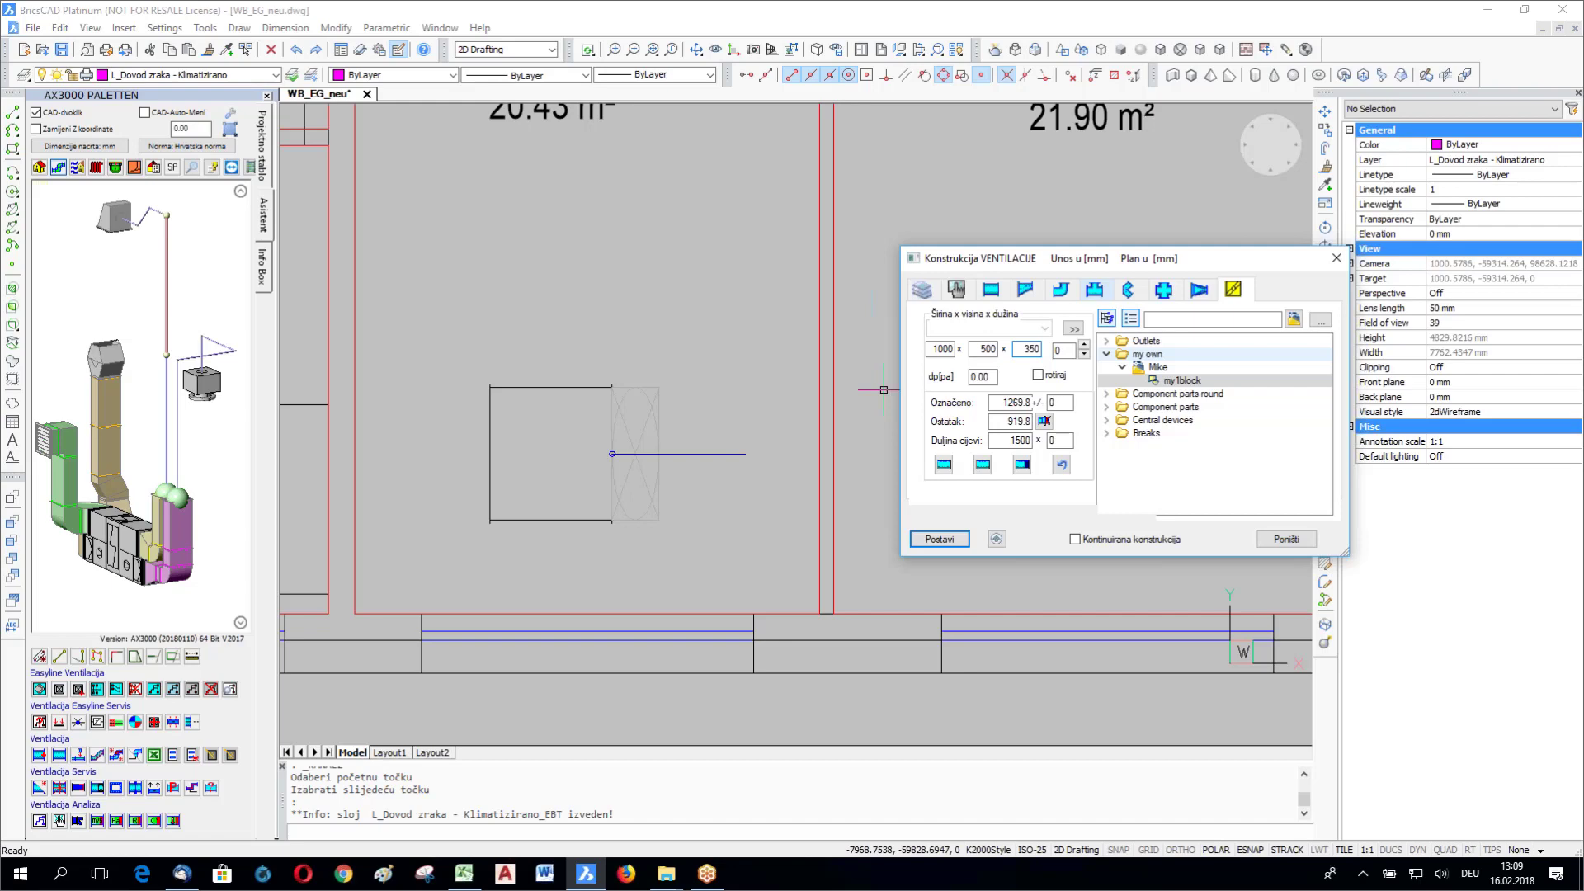
key(Return)
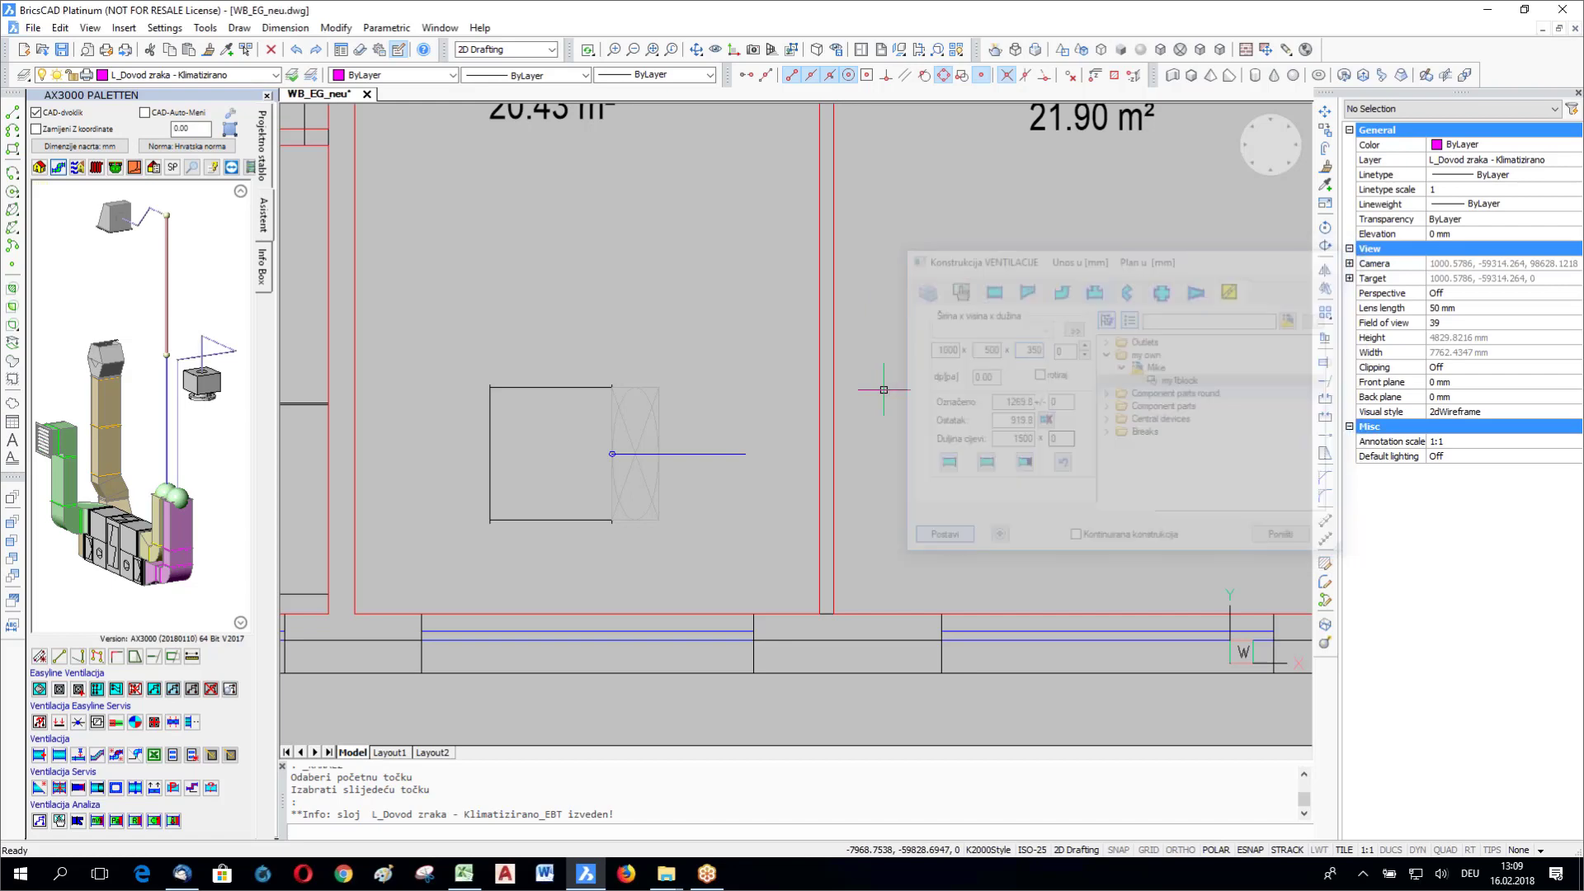
Step: Add a straight duct section about 782 mm long after the block and inspect the run in 3D
click(884, 390)
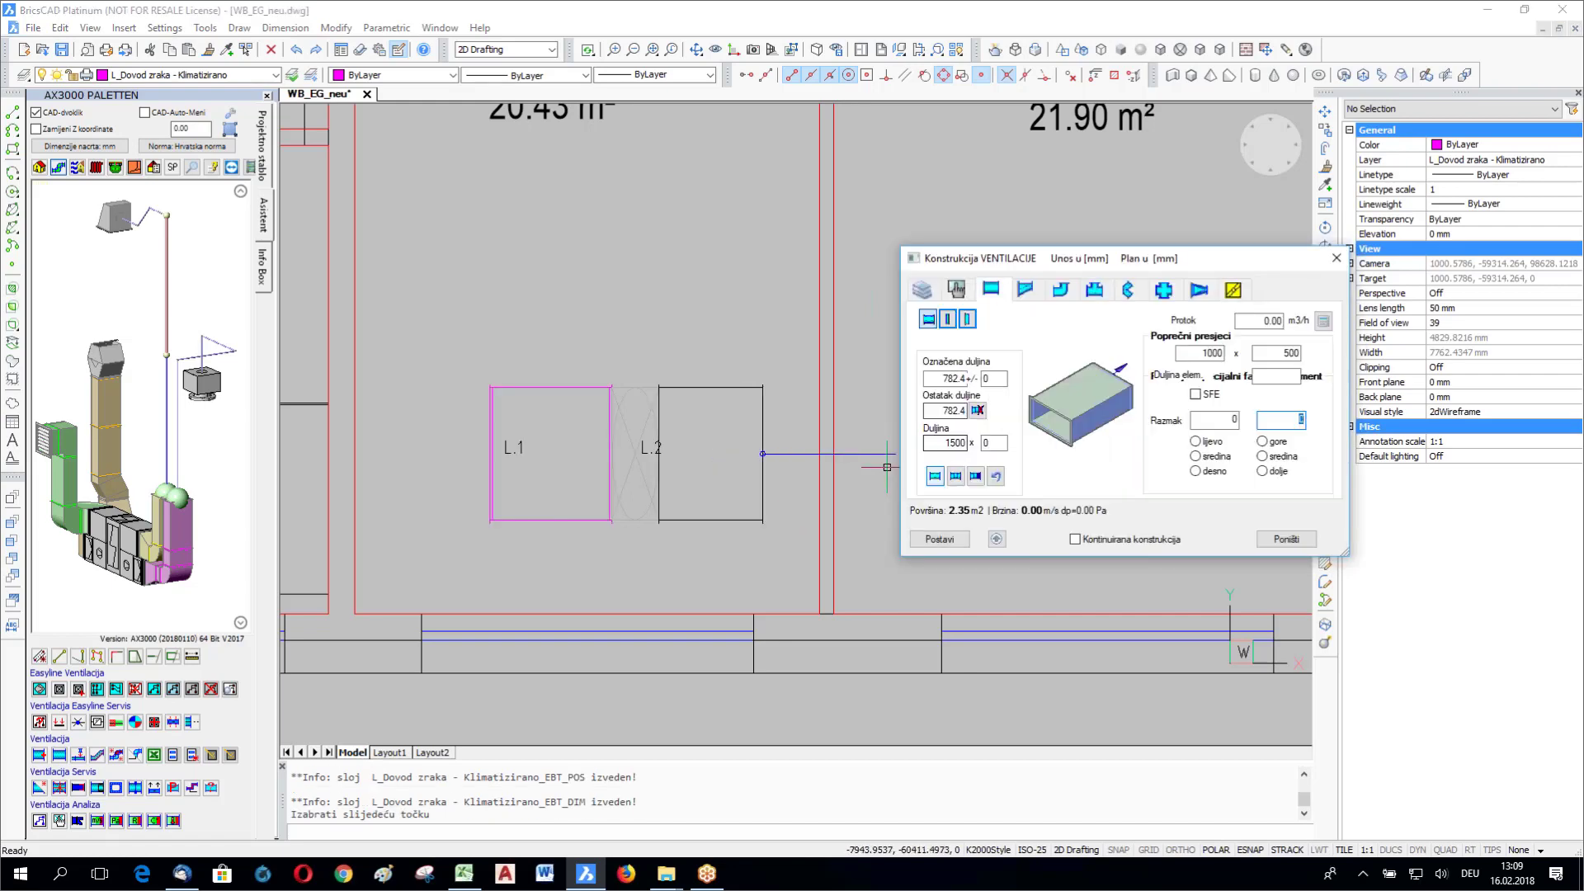
click(938, 540)
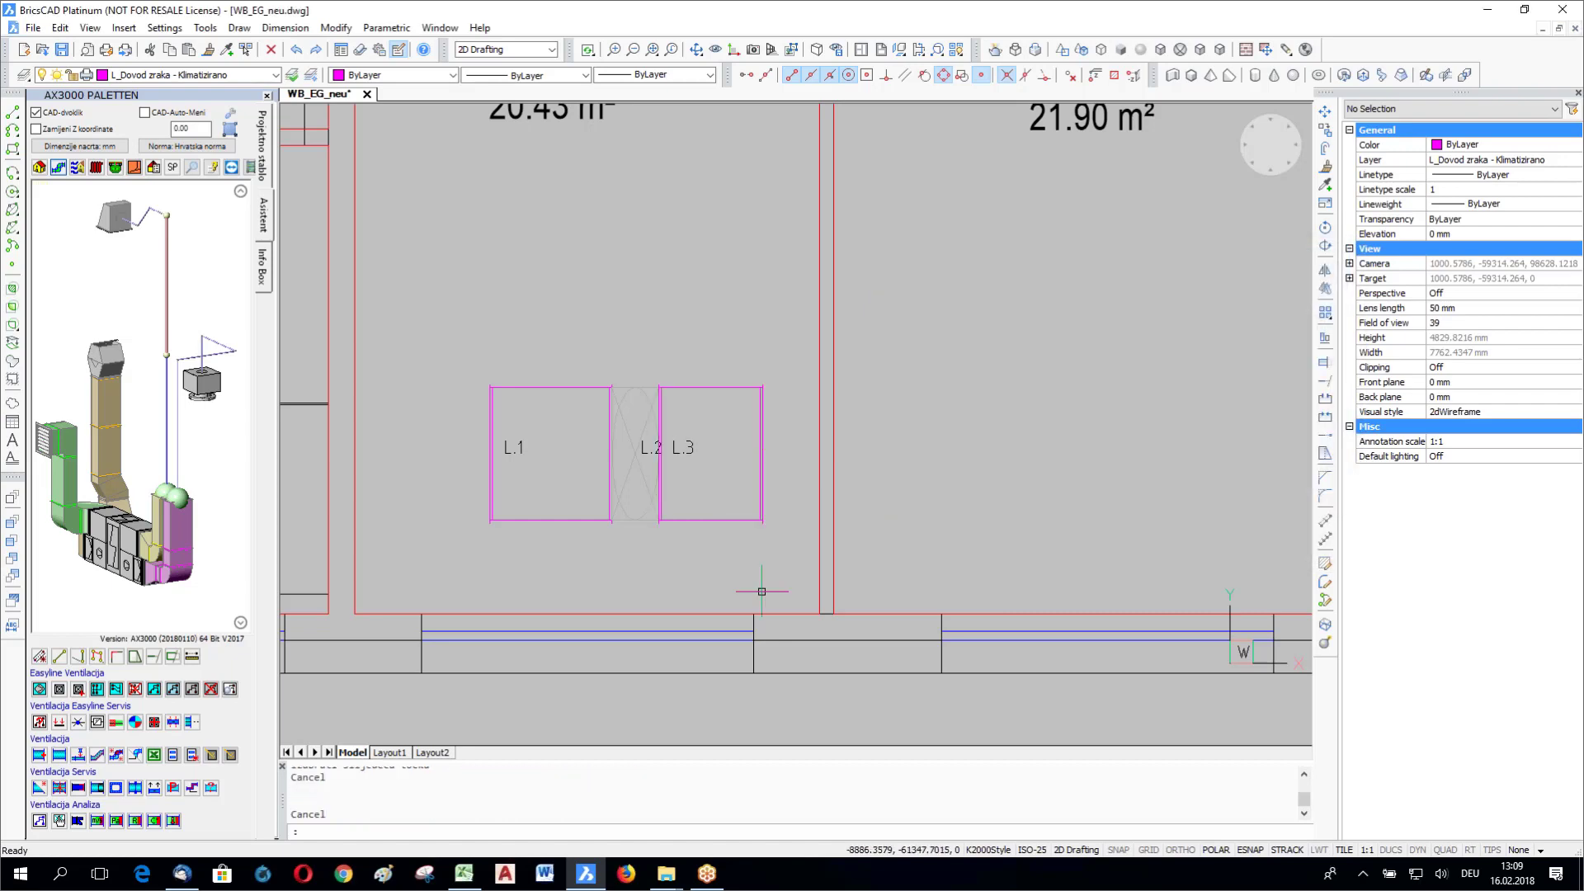
mouse_move(762, 592)
shift+middle_down()
mouse_move(834, 488)
mouse_move(825, 462)
shift+middle_up()
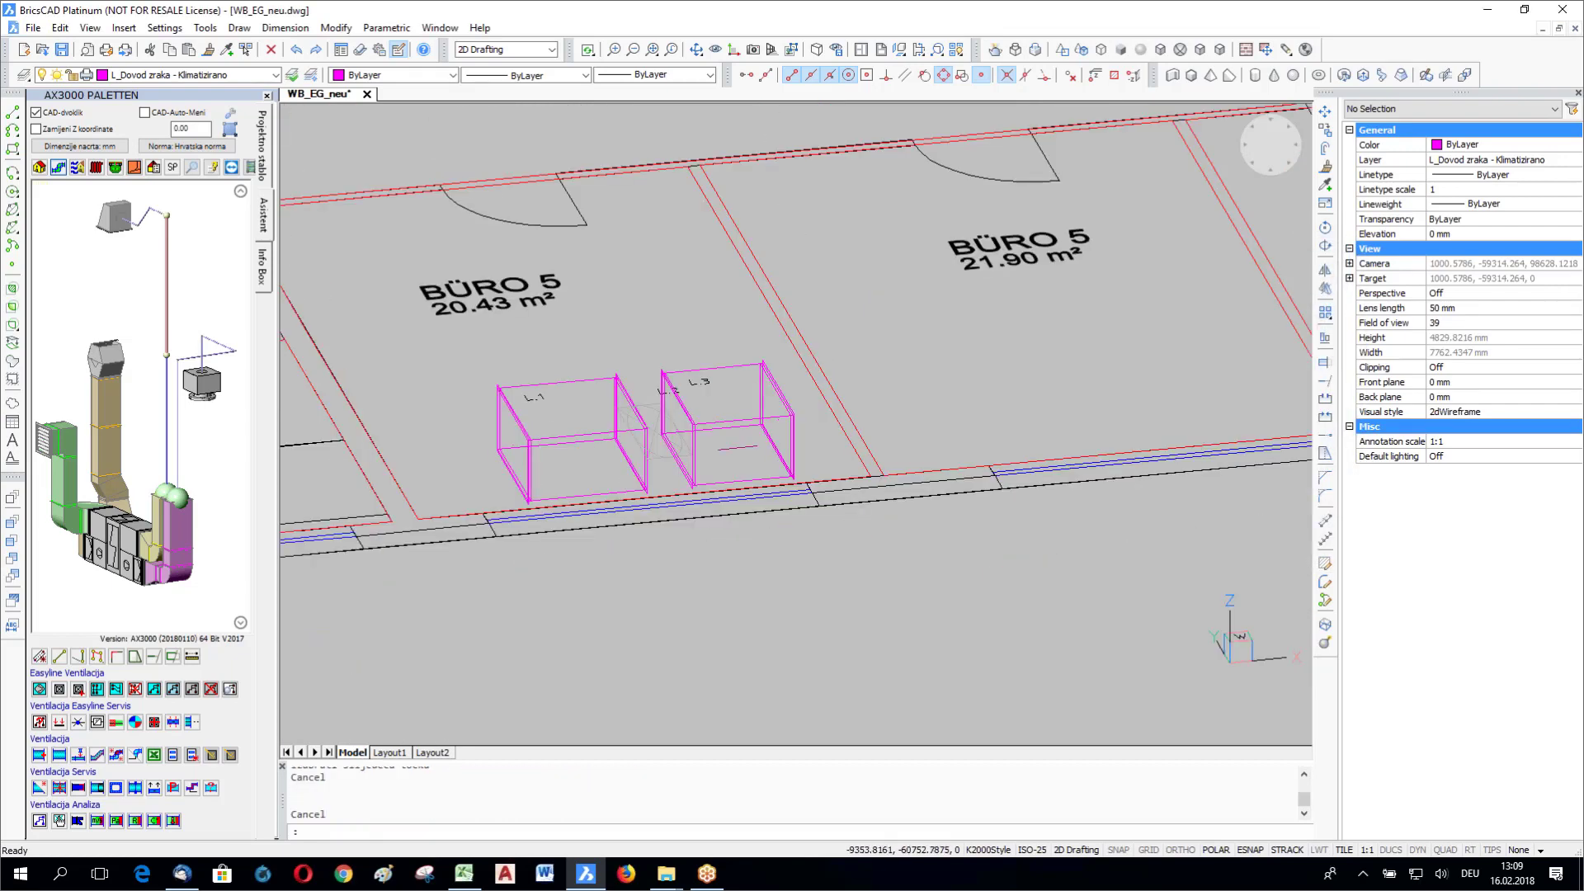
scroll(721, 446, up, 5)
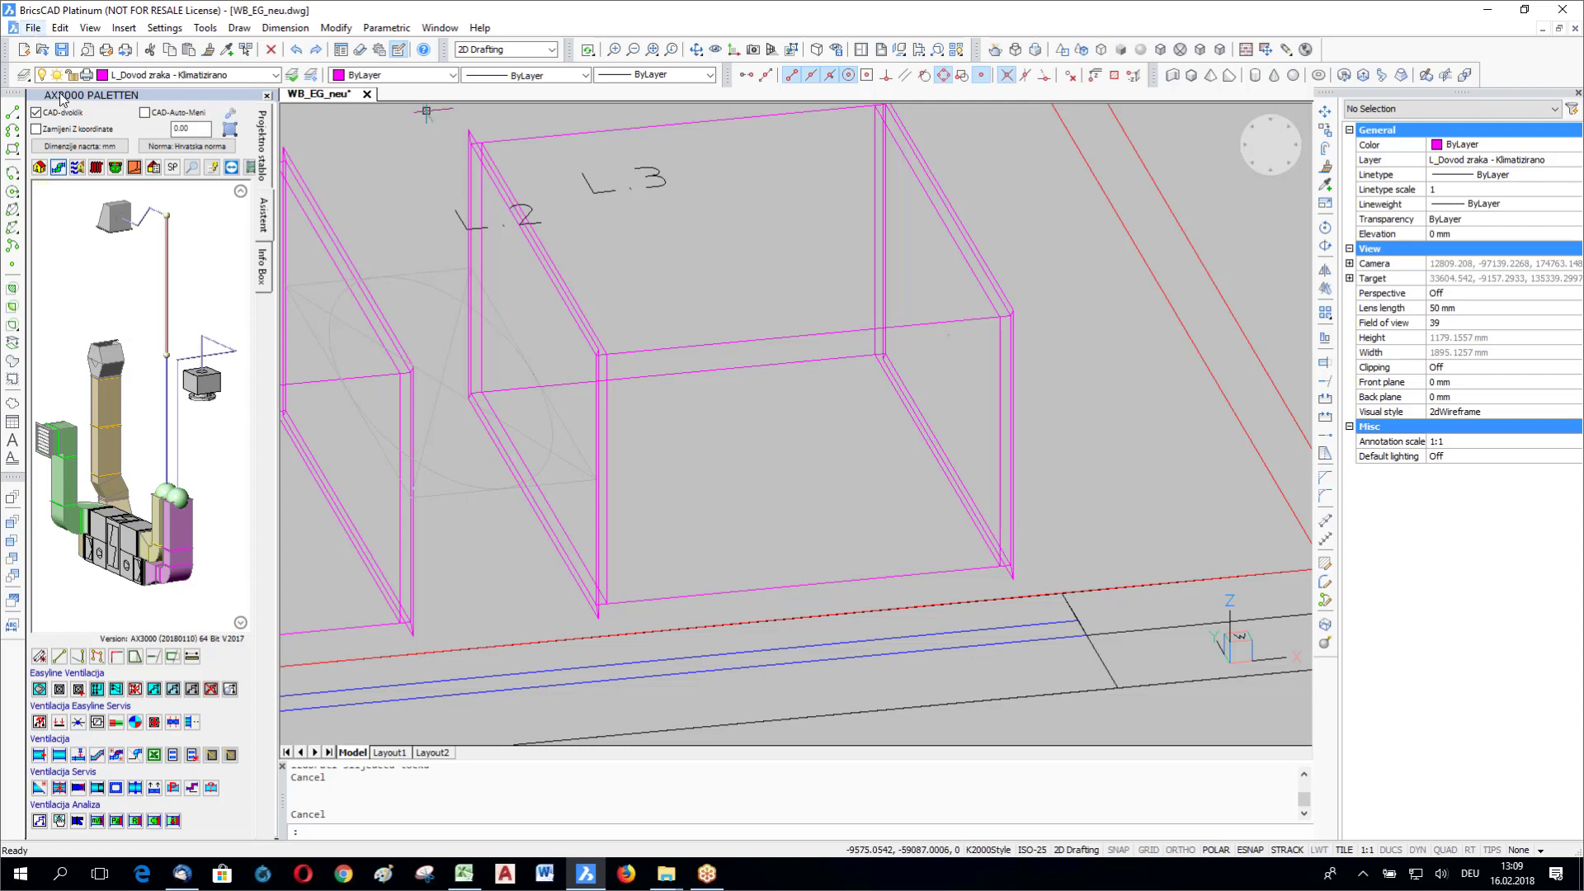
Step: Reopen the block drawing saved in the my own folder and copy my1block about 2.3 mm horizontally beside the original
key(alt+f)
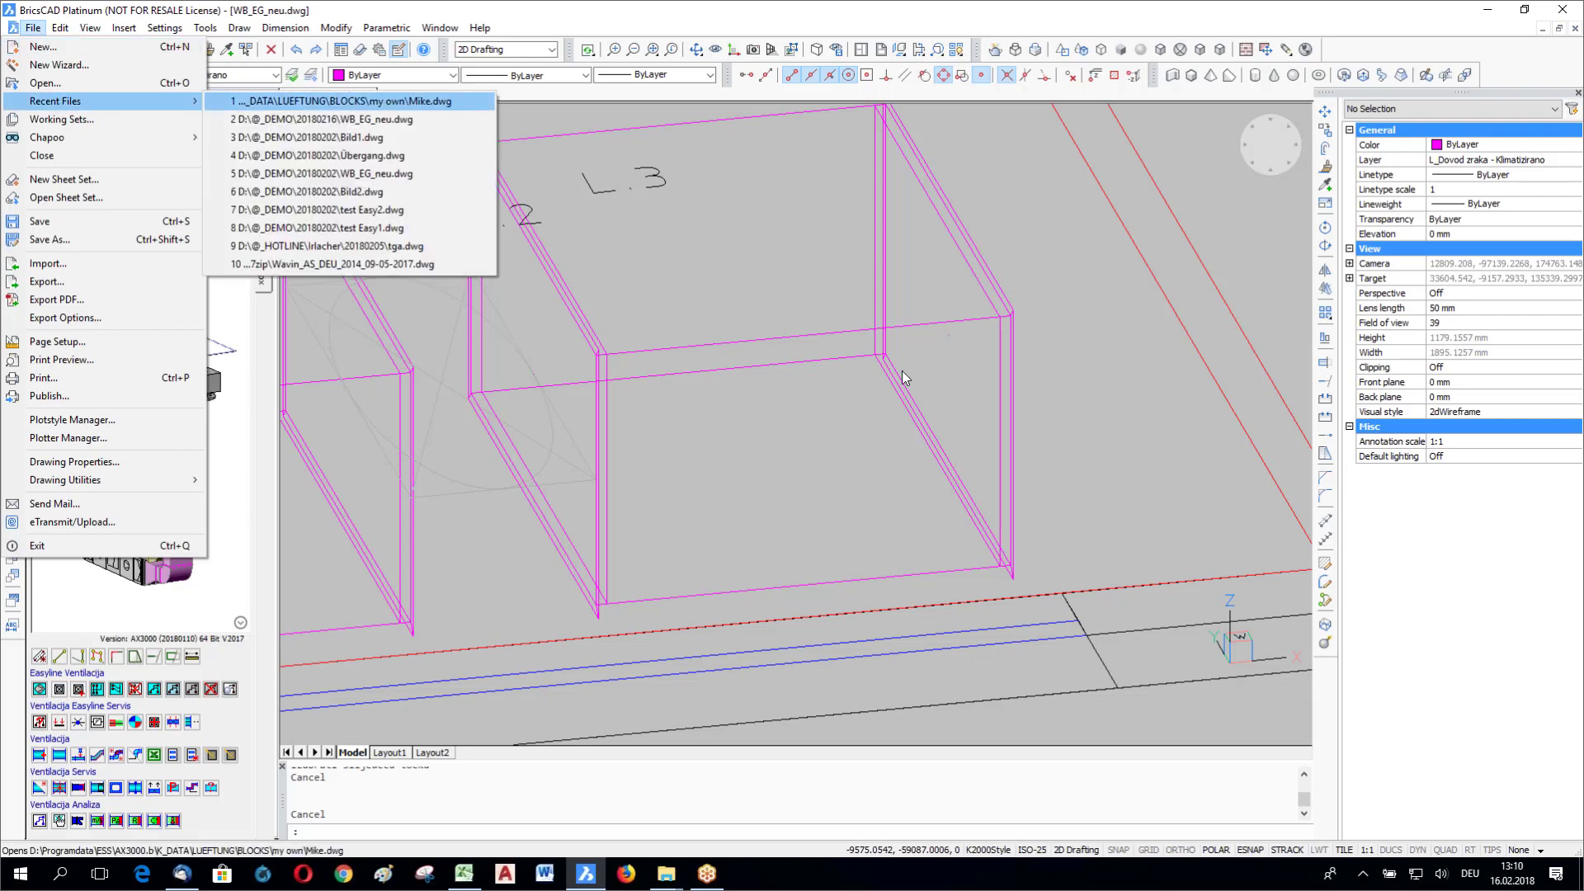
click(288, 102)
click(596, 584)
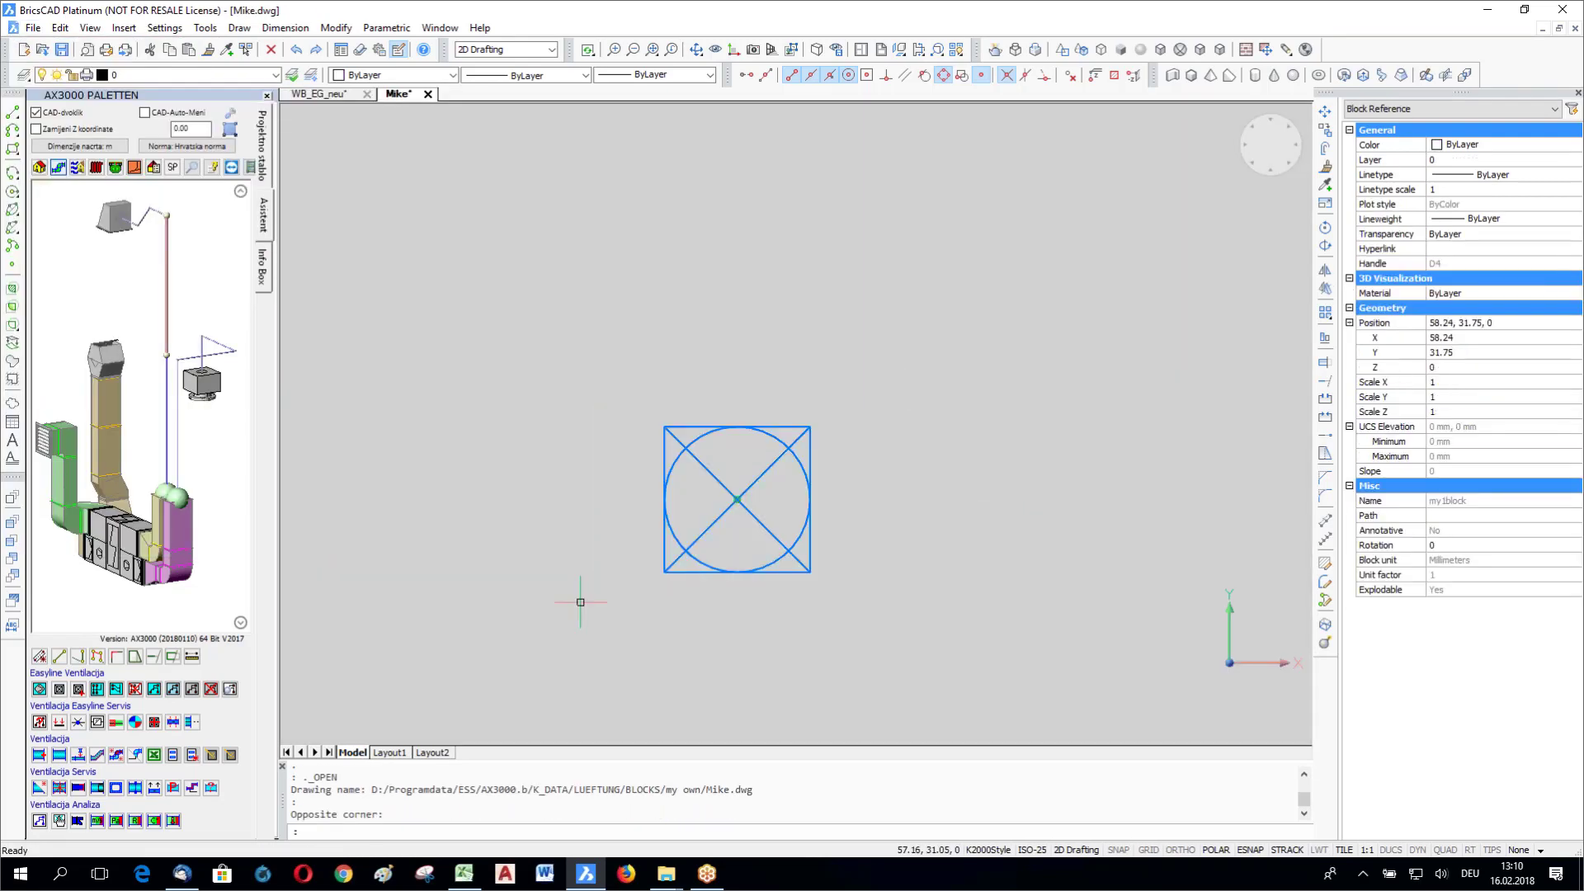
text(co)
key(Return)
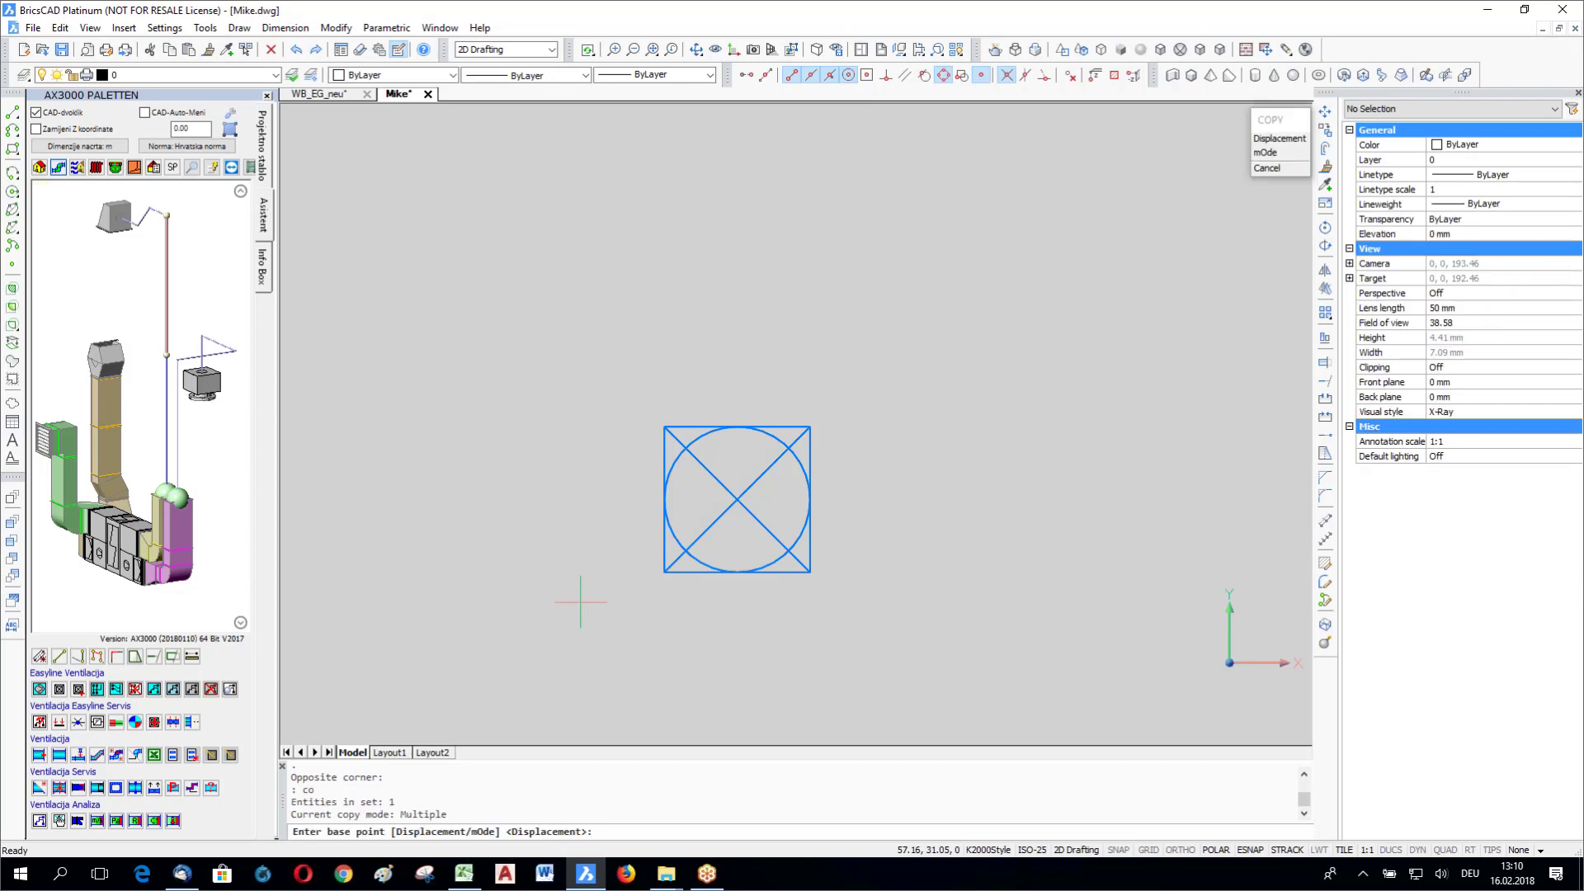
scroll(457, 507, down, 2)
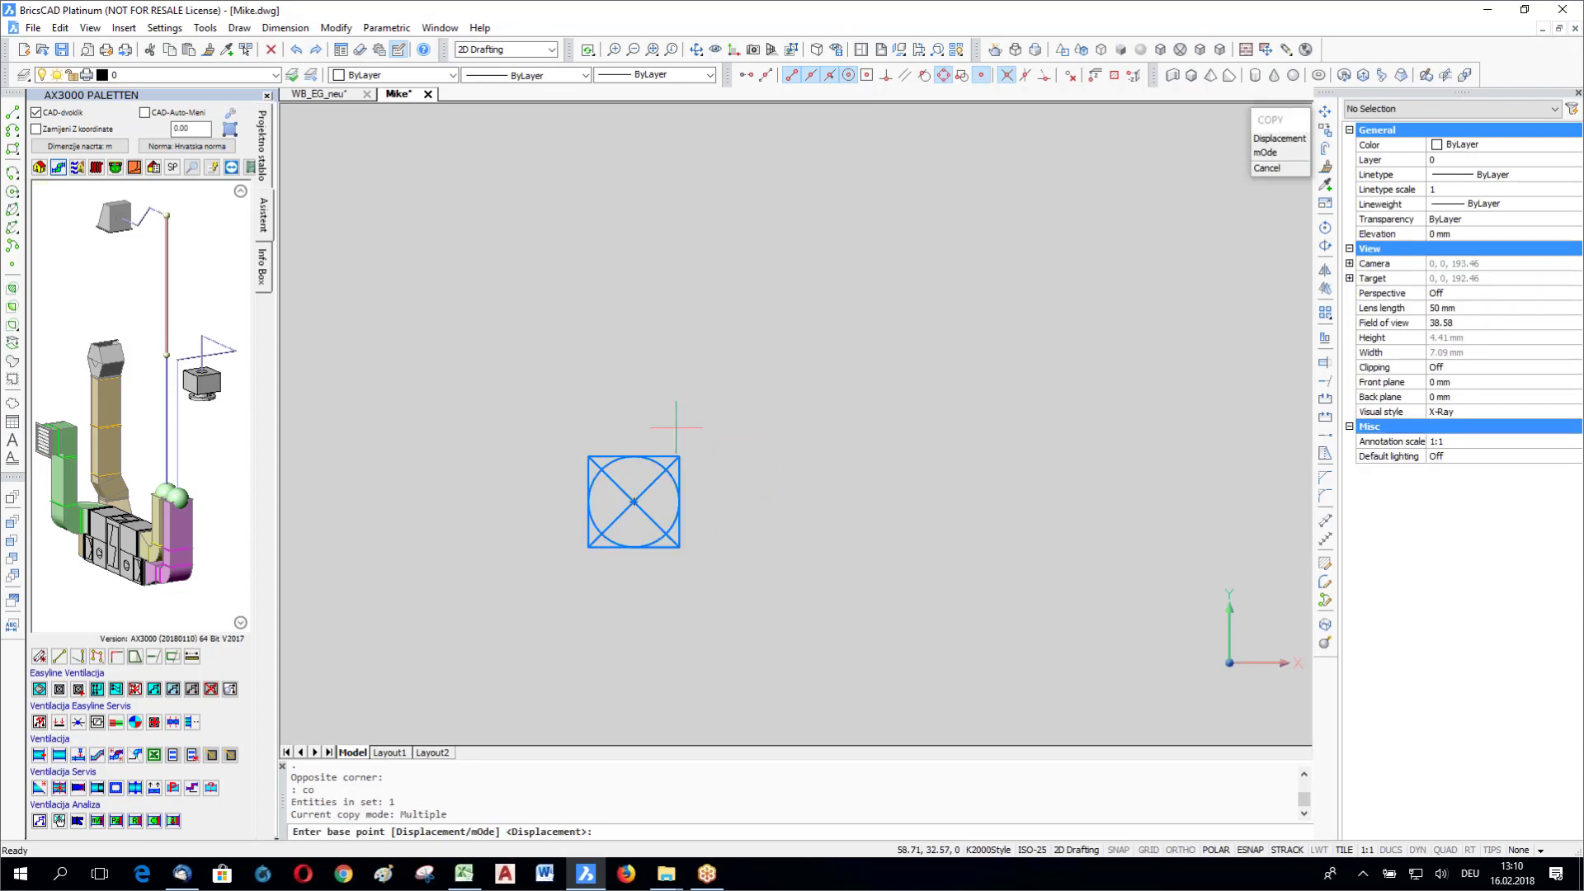
click(659, 375)
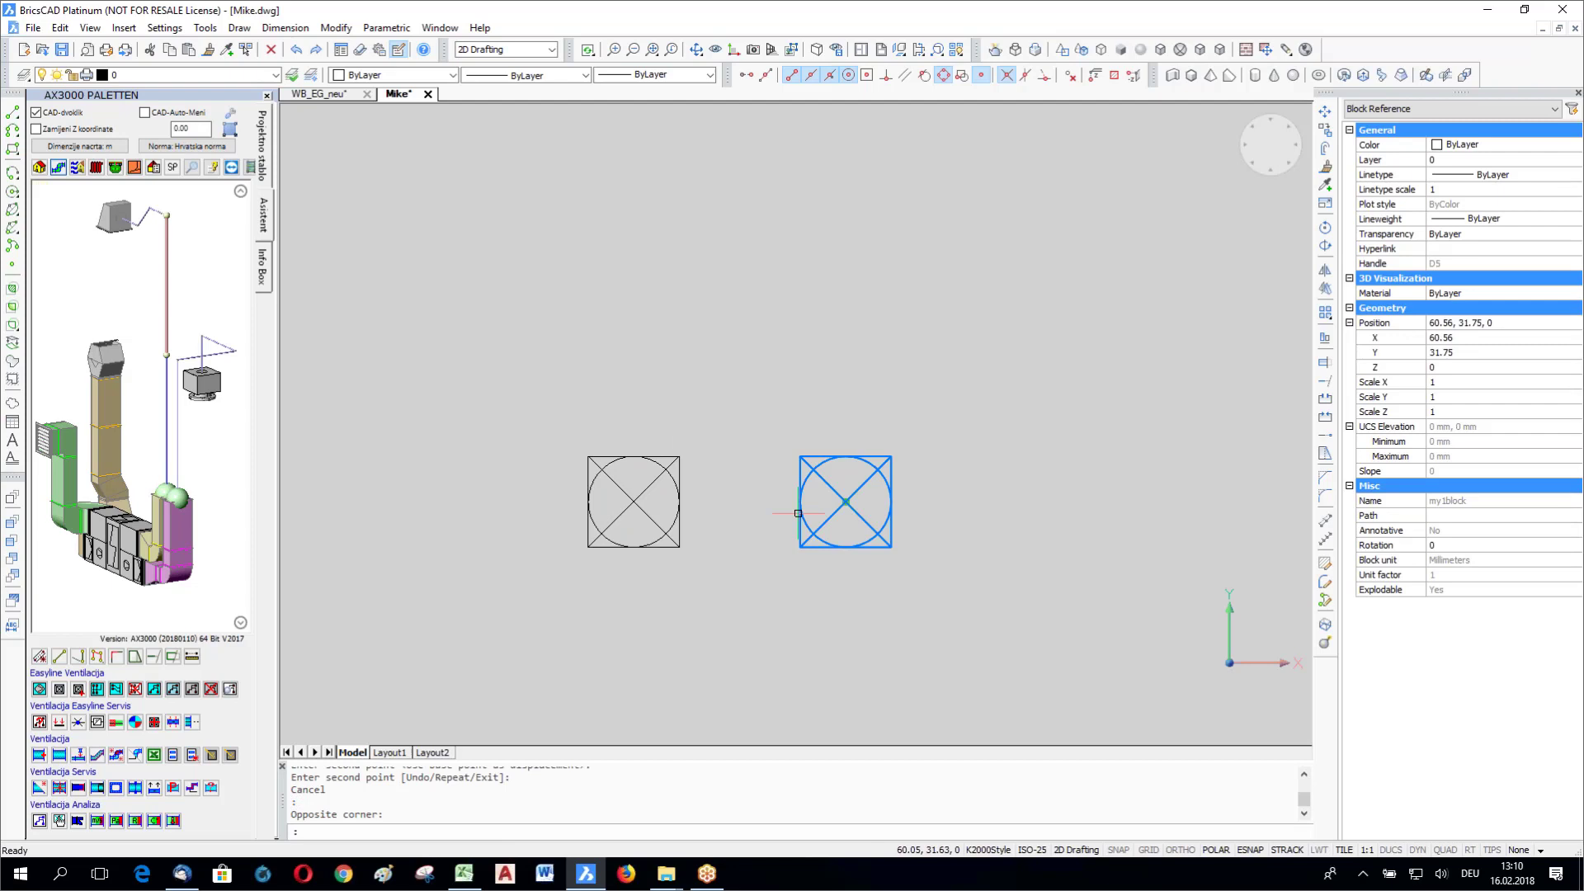
Step: Explode the copied my1block into its separate lines and circle
text(expl)
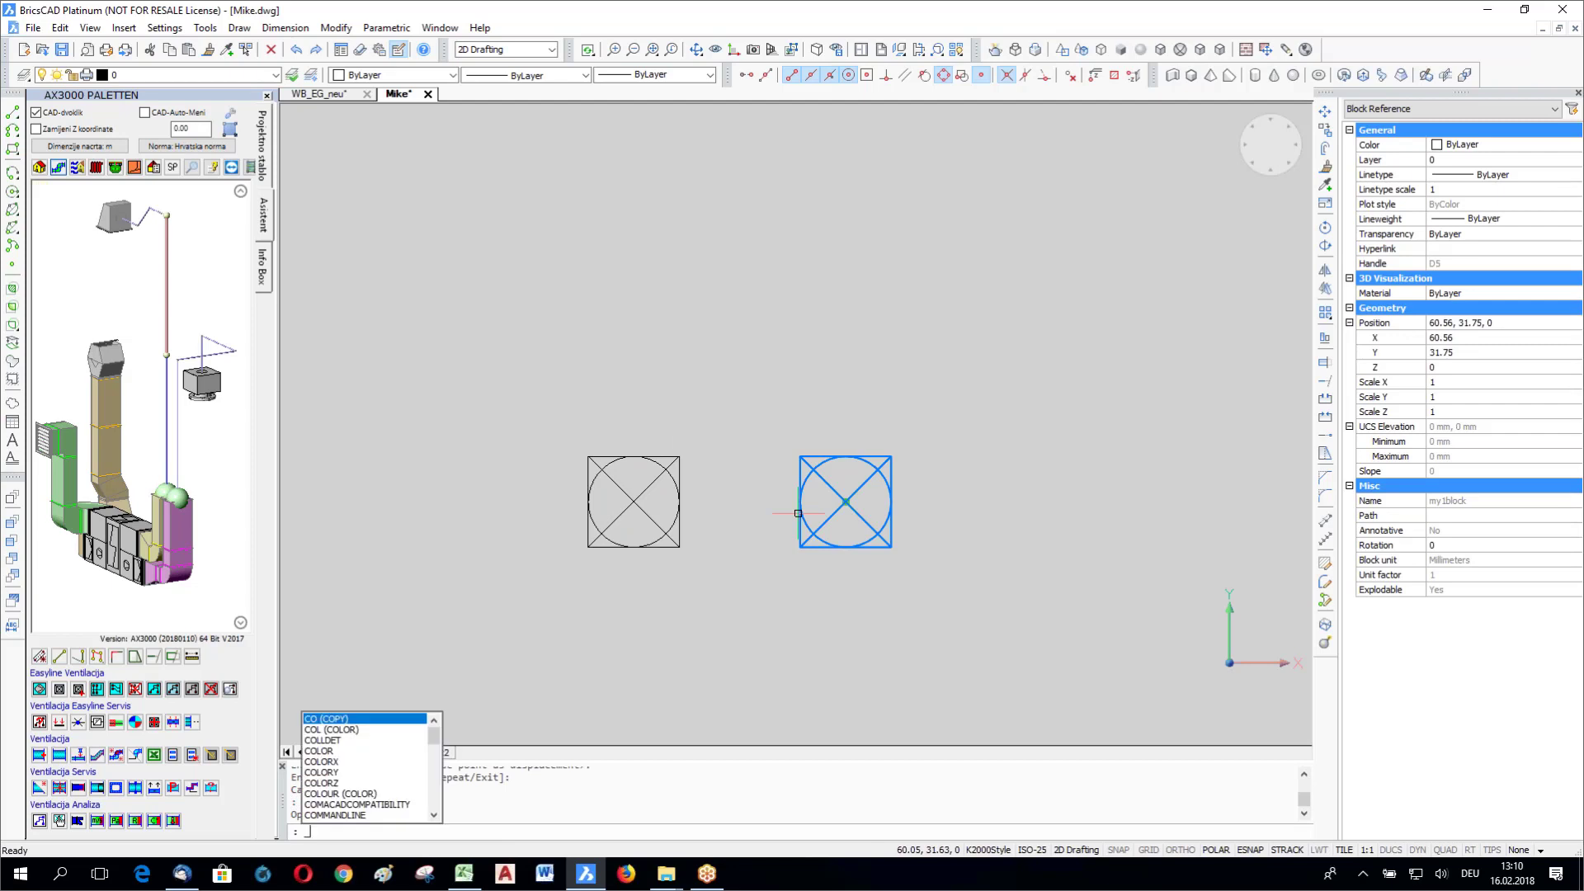
text(ode)
key(Return)
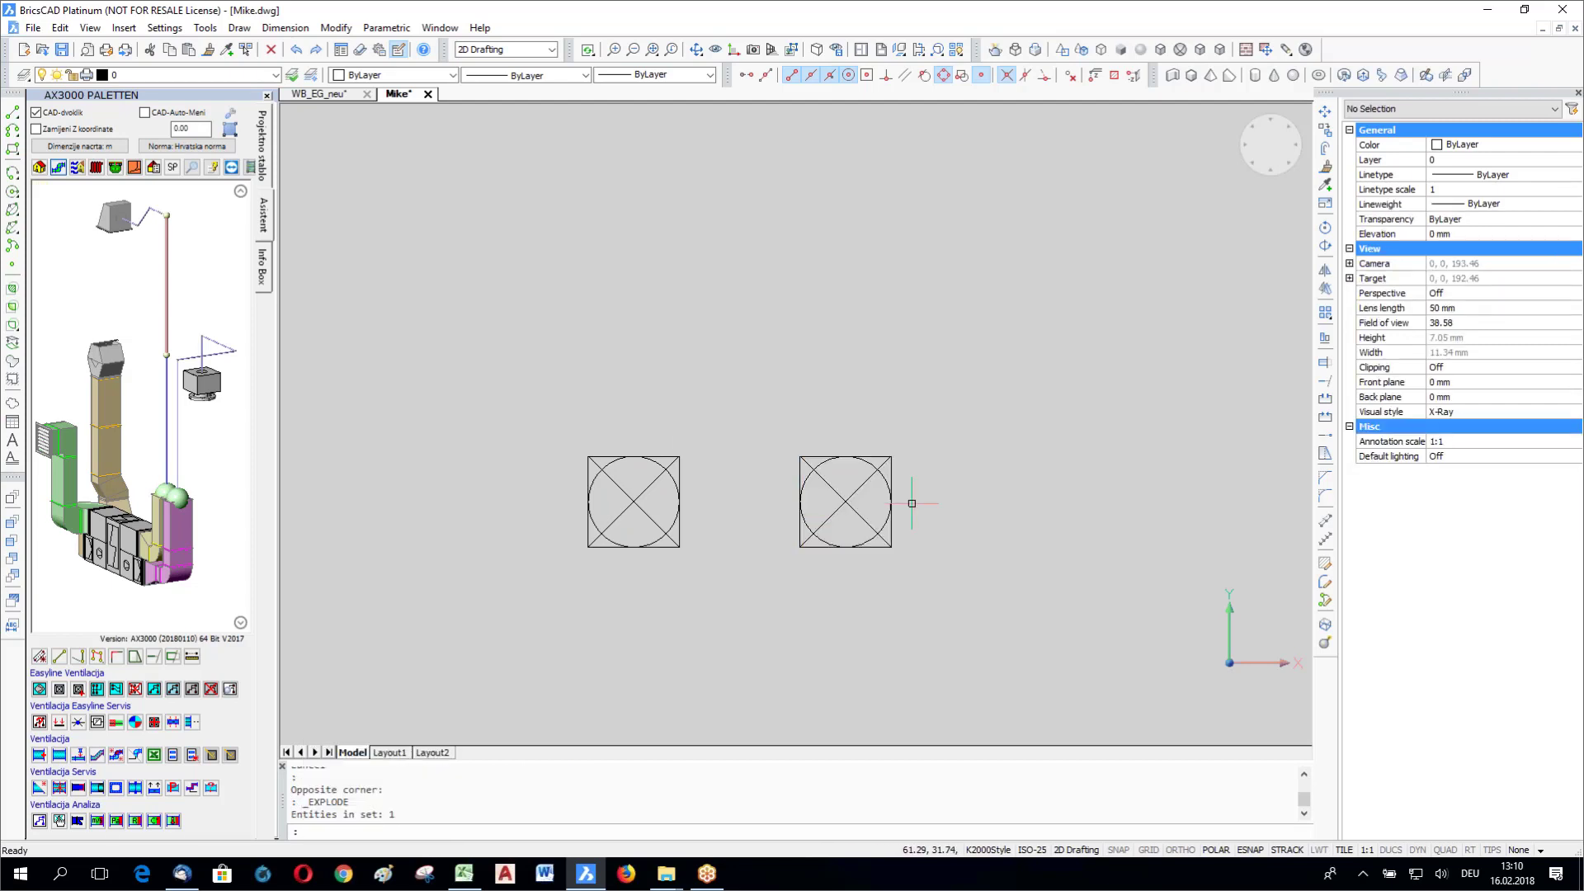
Step: Copy the exploded square, circle and diagonals 1 mm straight up along the Z axis
shift+middle_drag(913, 522, 946, 379)
click(946, 379)
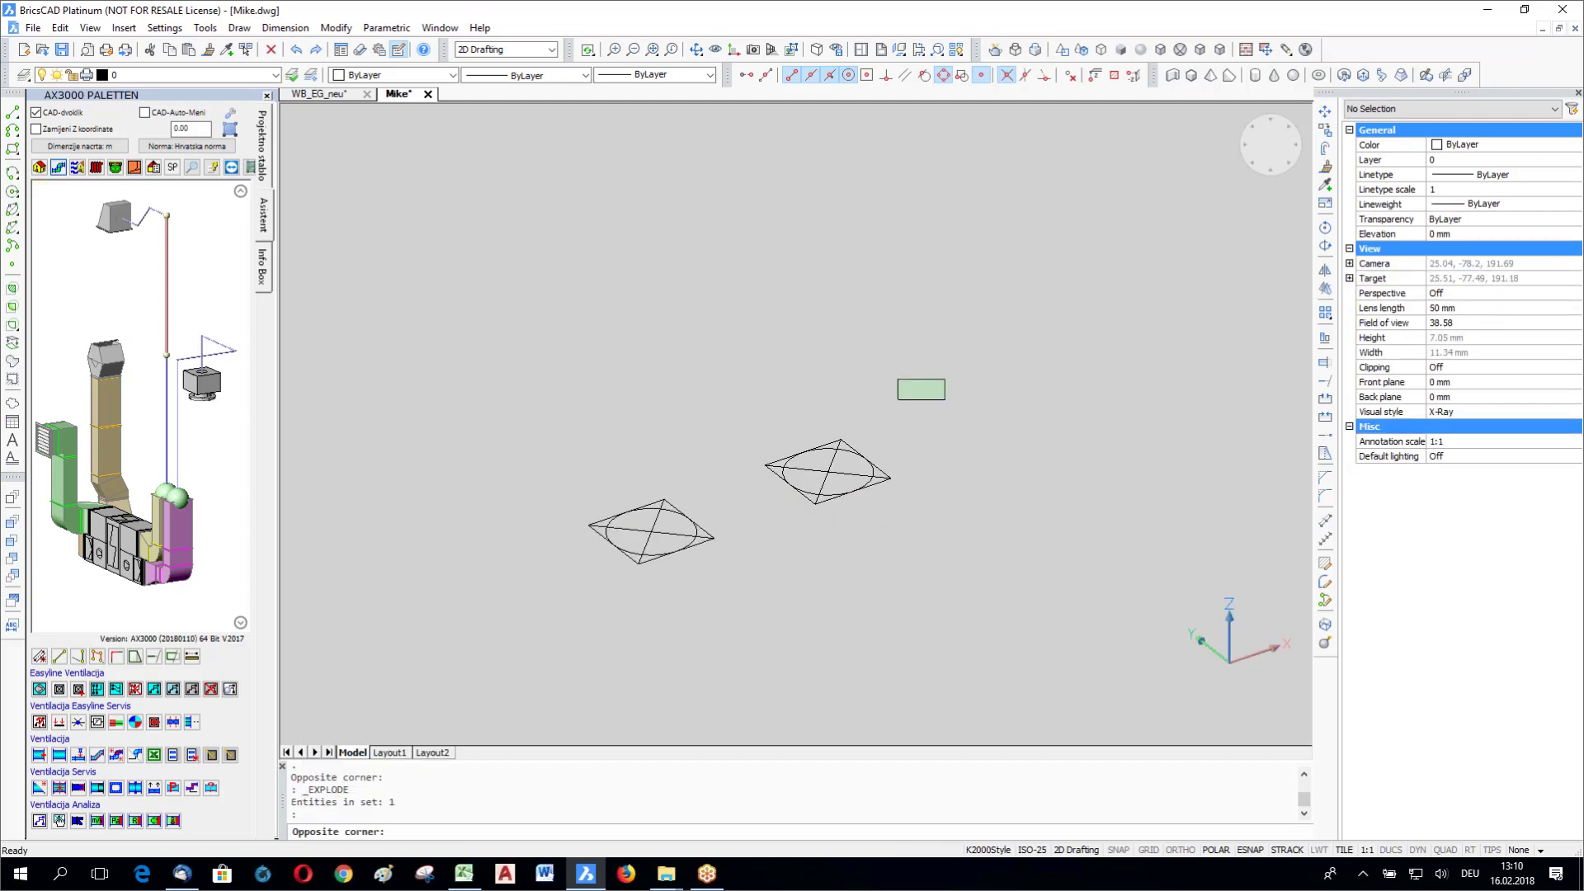
click(754, 530)
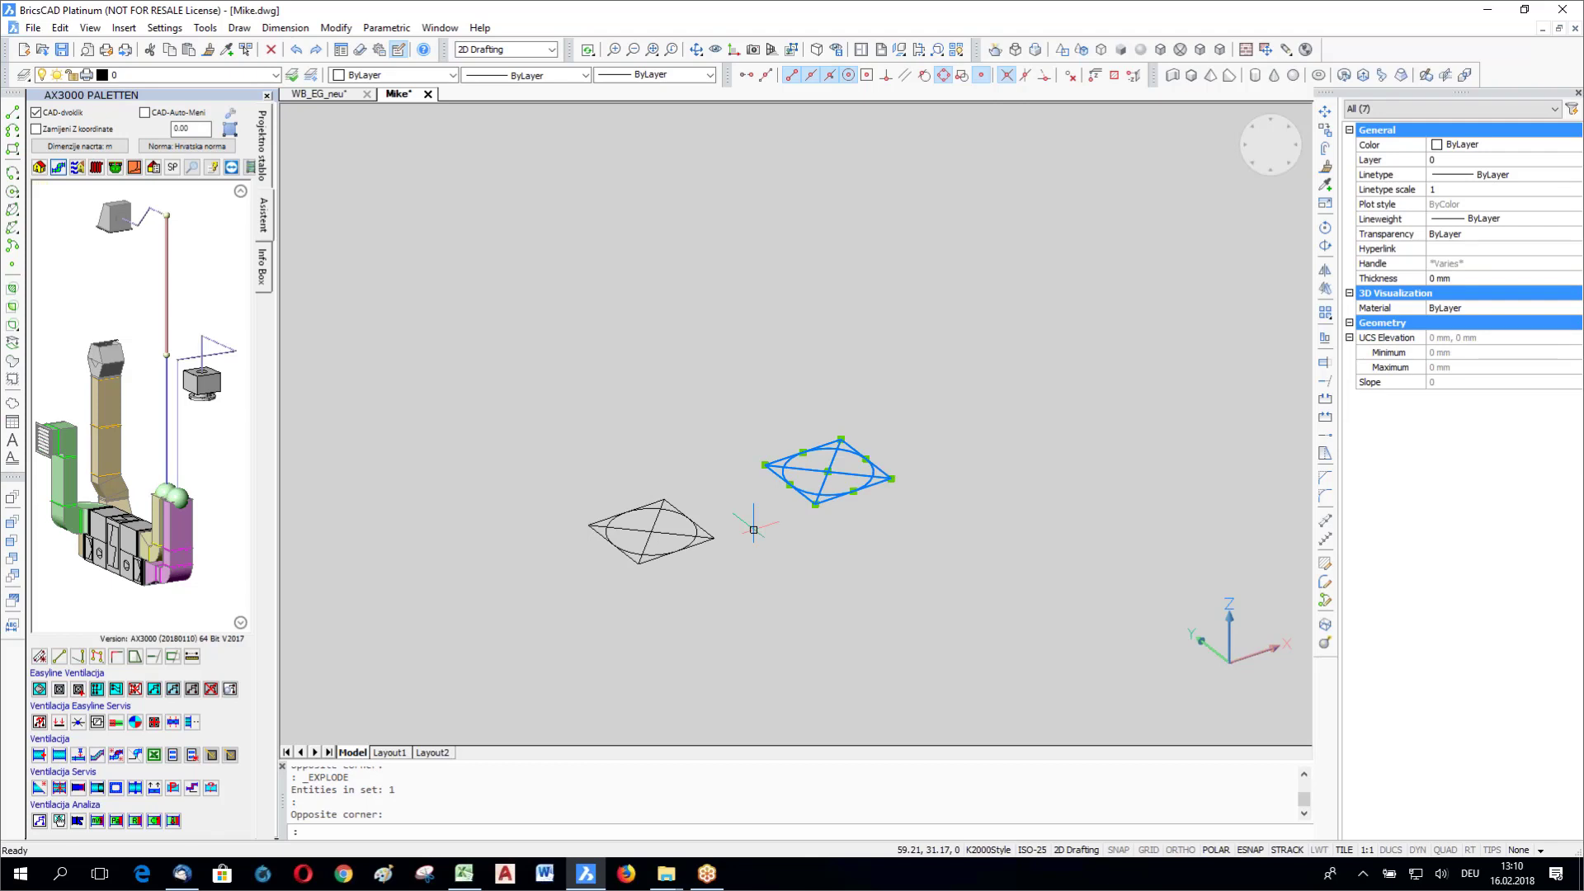
text(co)
key(Return)
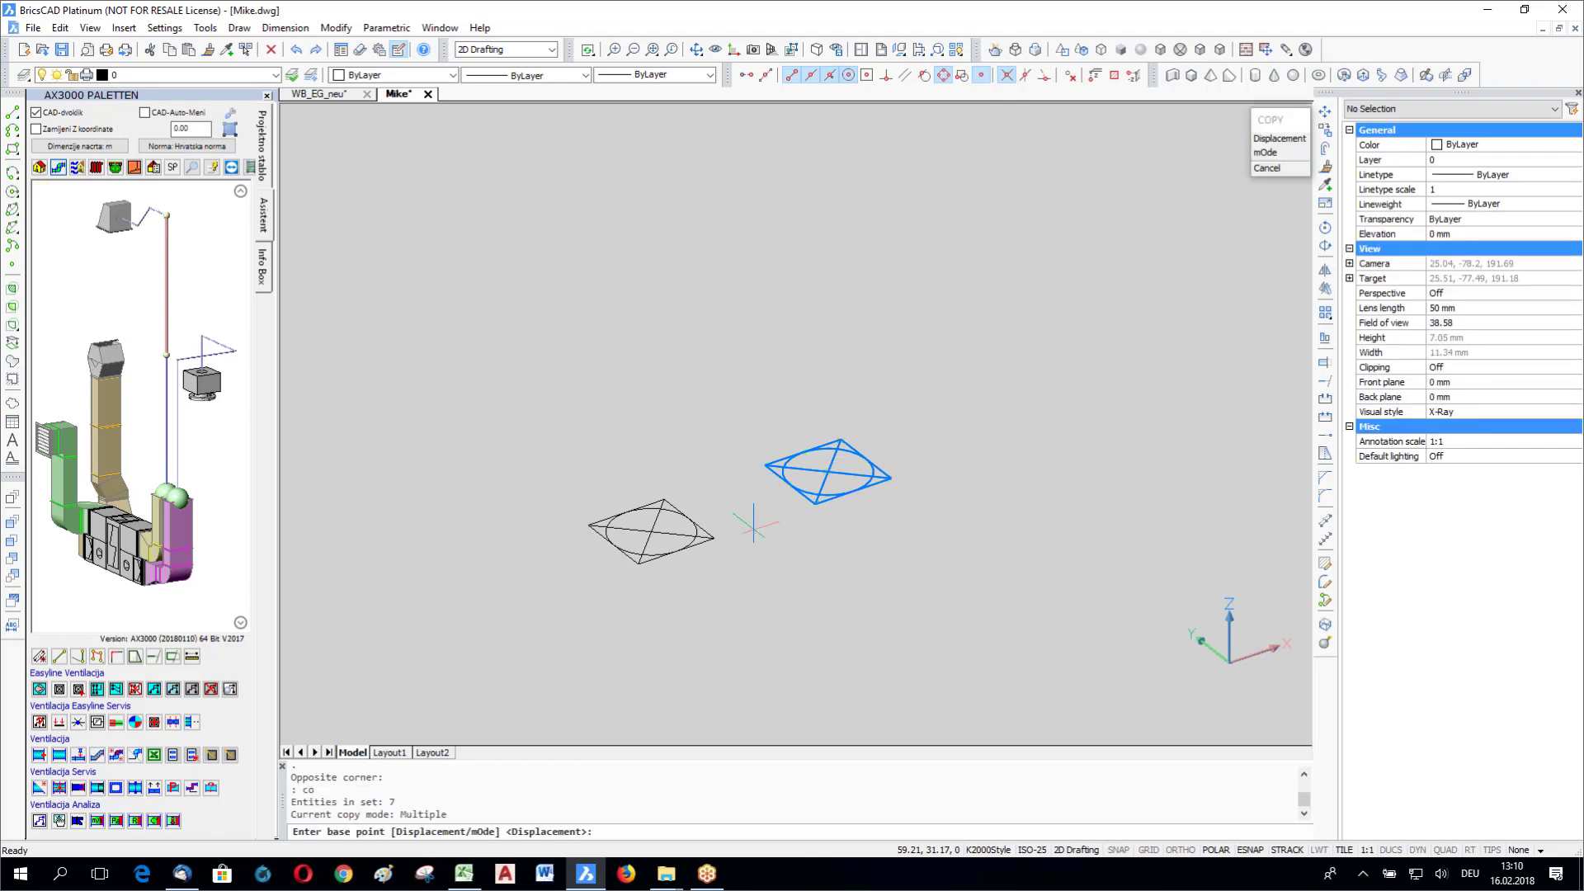
click(1110, 522)
text(1)
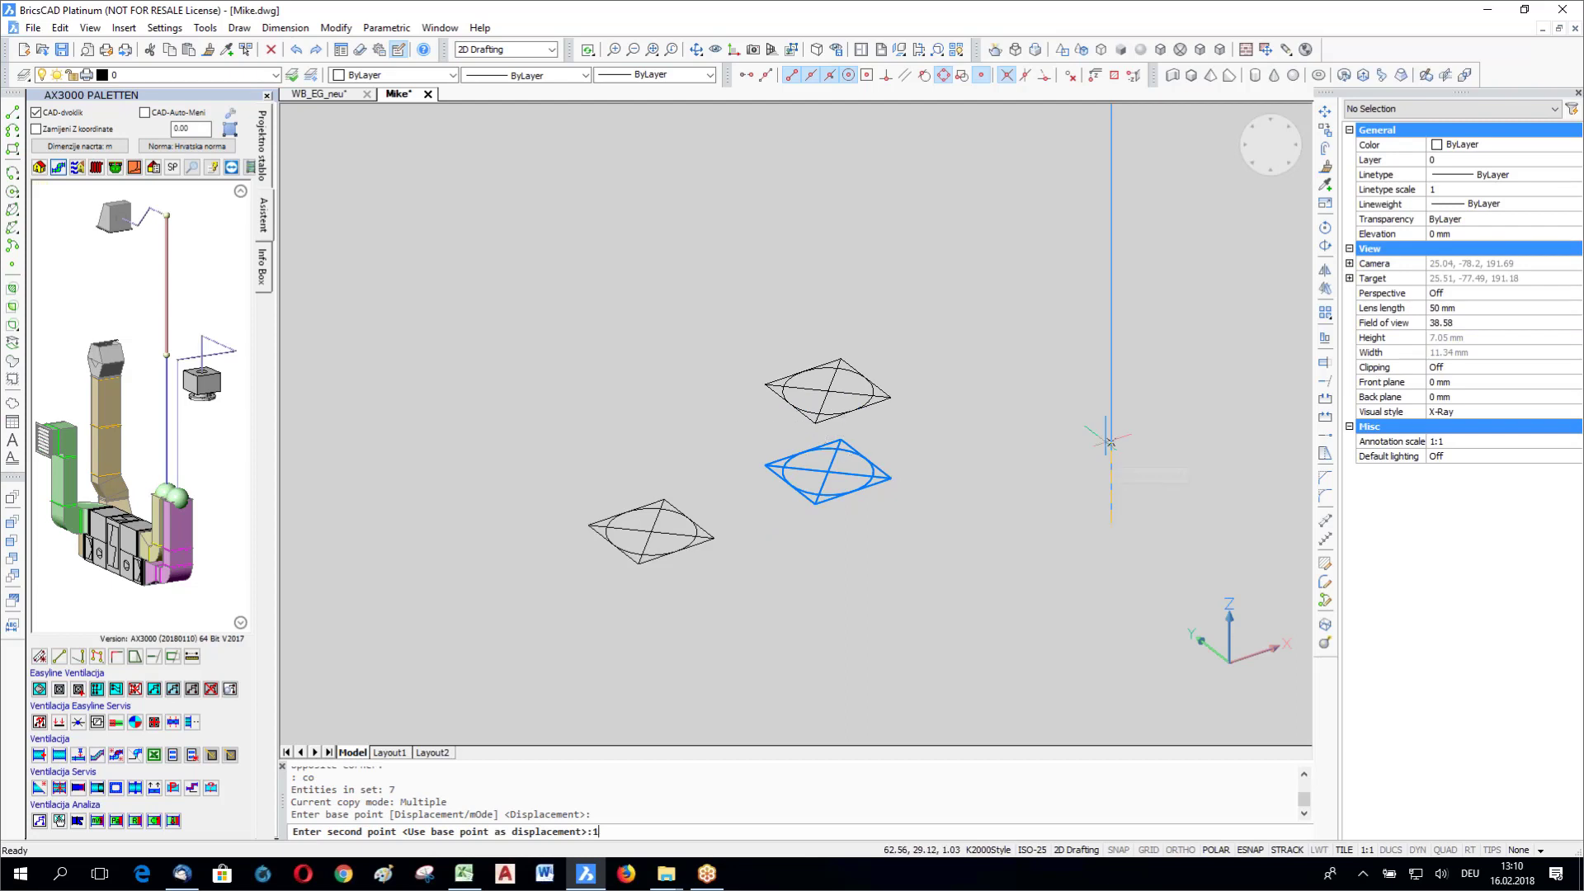
key(Return)
key(Escape)
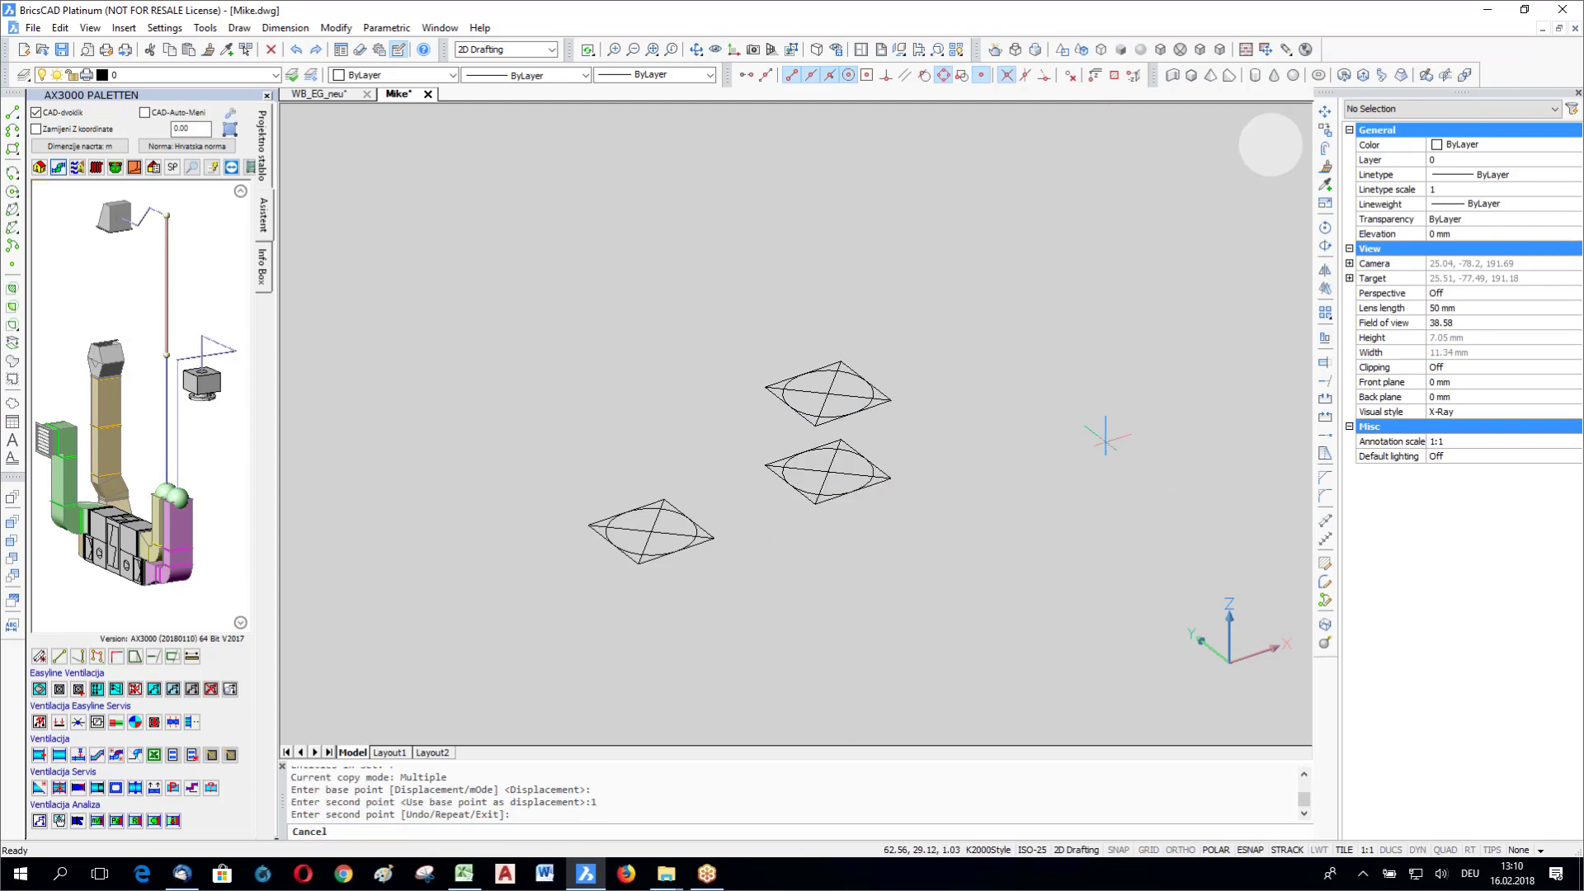
Step: Delete the two diagonals from the lower square and the circle from the upper square
scroll(781, 457, up, 6)
click(1009, 499)
click(949, 540)
key(Delete)
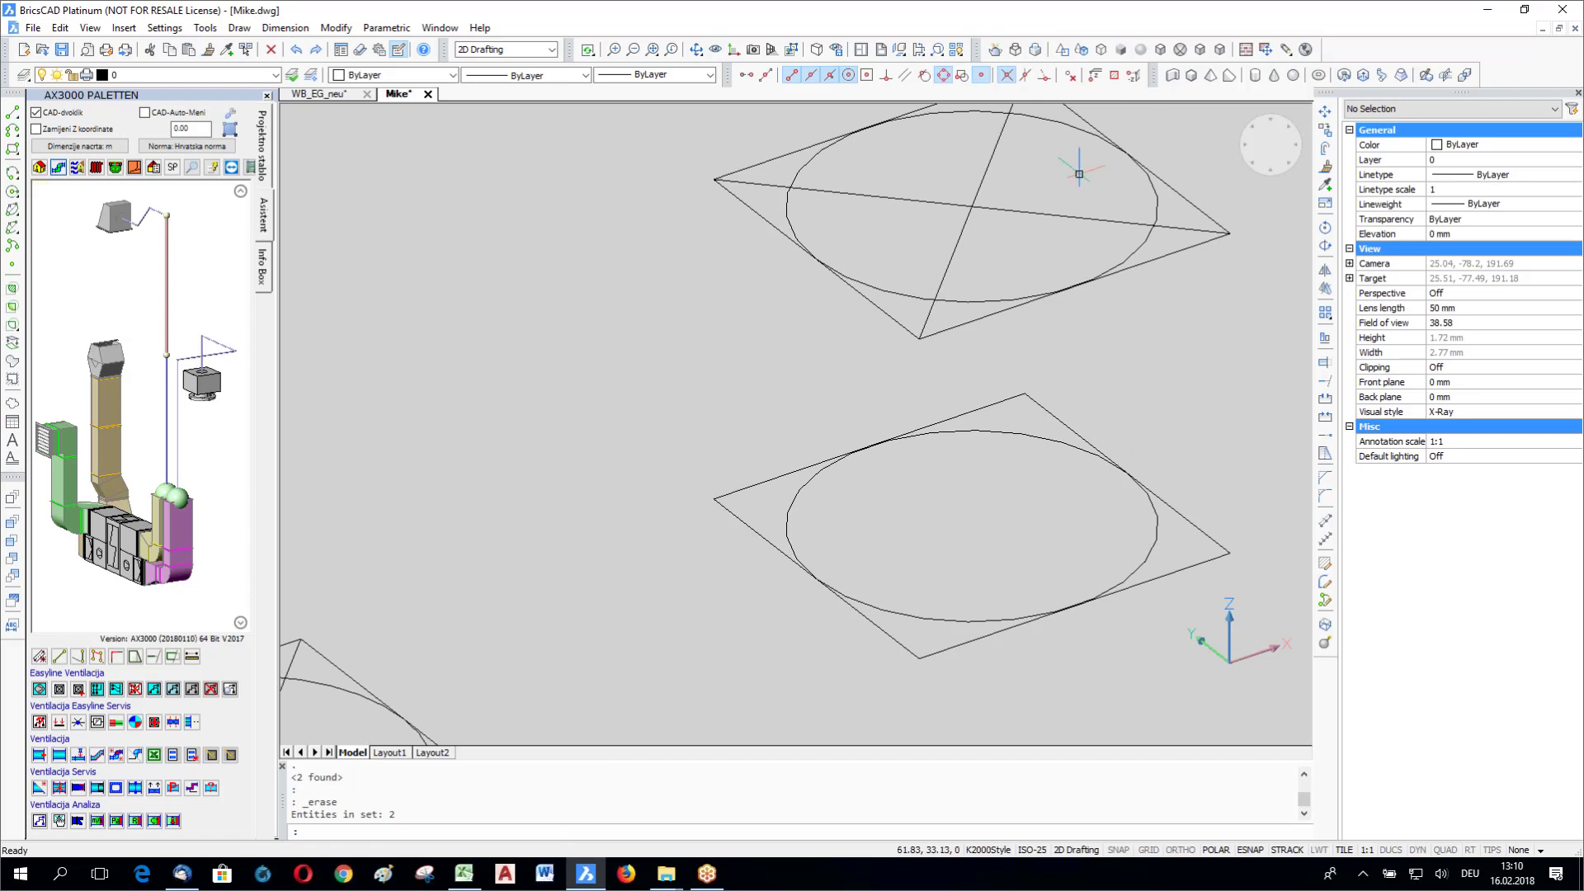
click(1156, 199)
key(Delete)
scroll(778, 399, down, 3)
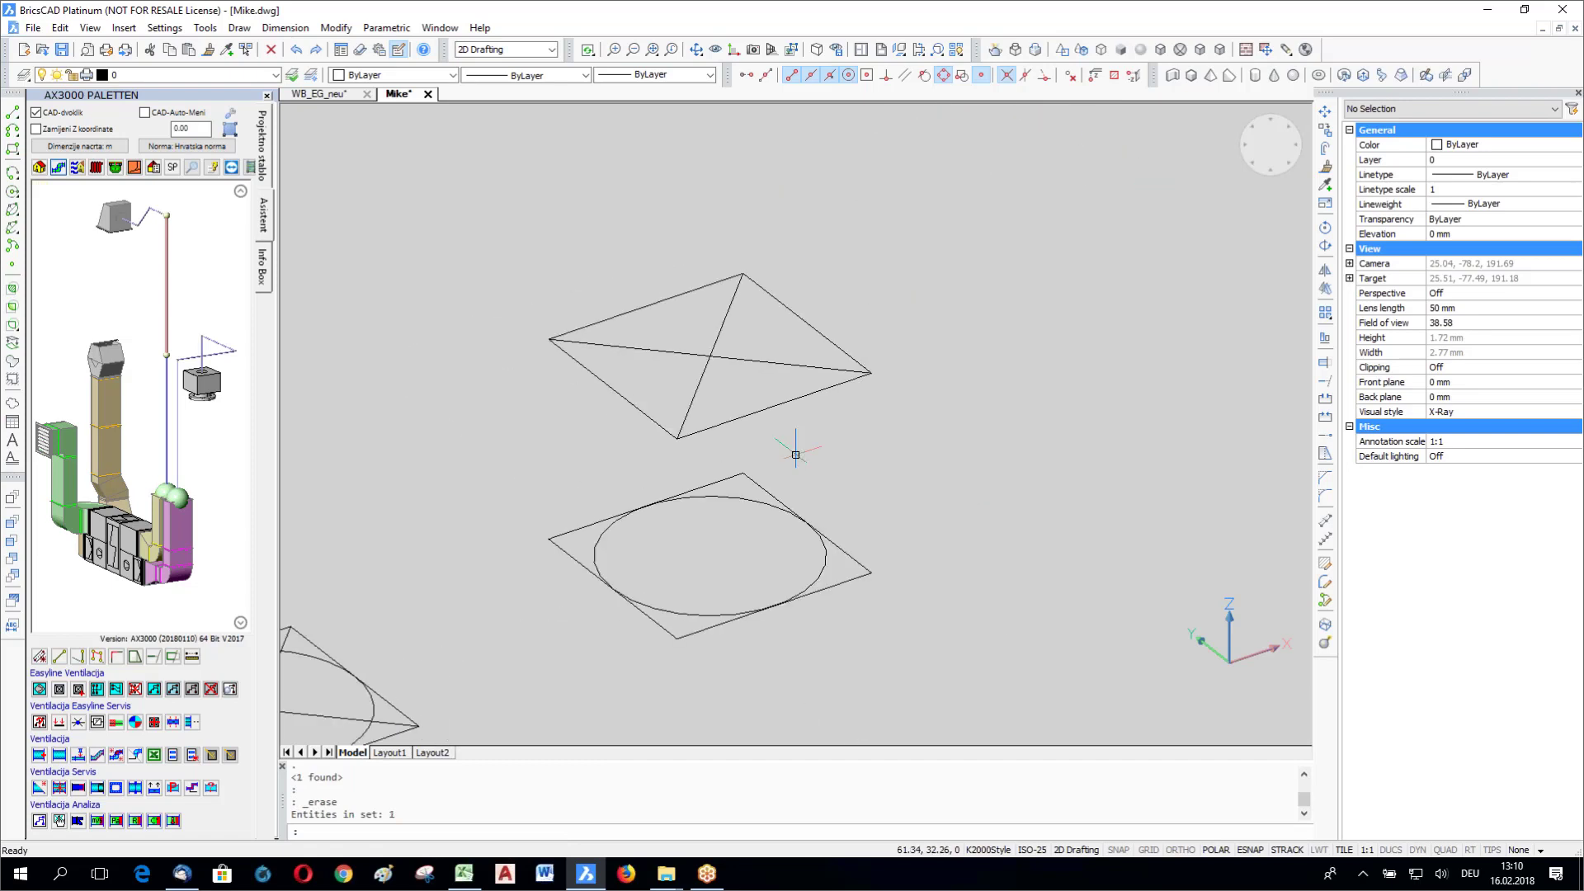
Step: Draw four vertical lines joining the corners of the upper square to those of the lower square
text(l)
key(Return)
click(549, 339)
click(549, 539)
key(Return)
key(Return)
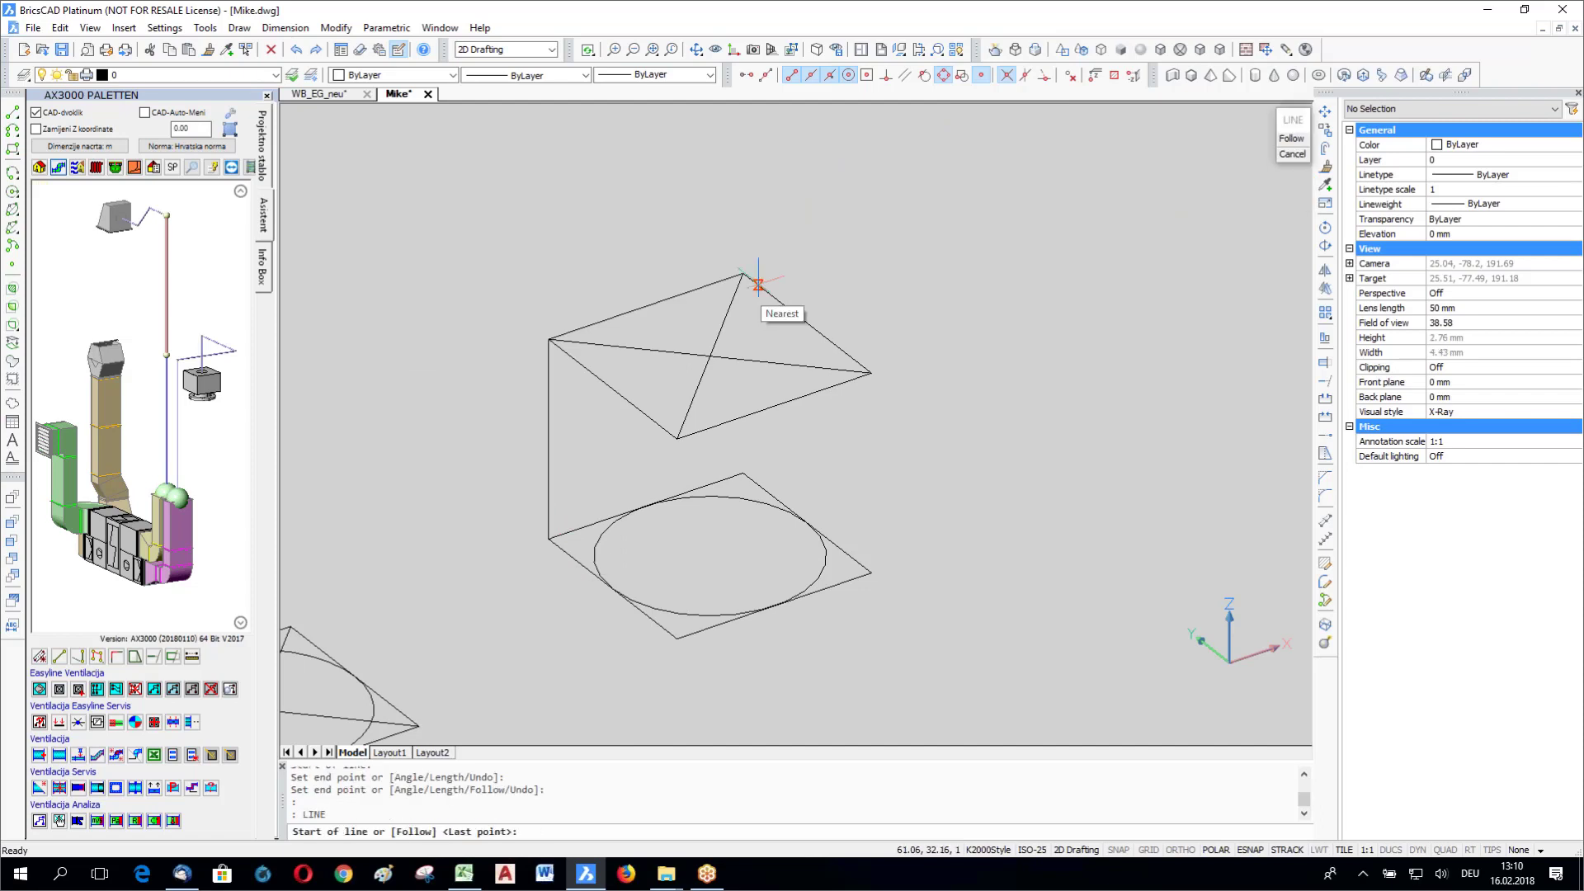
click(743, 273)
click(743, 473)
key(Return)
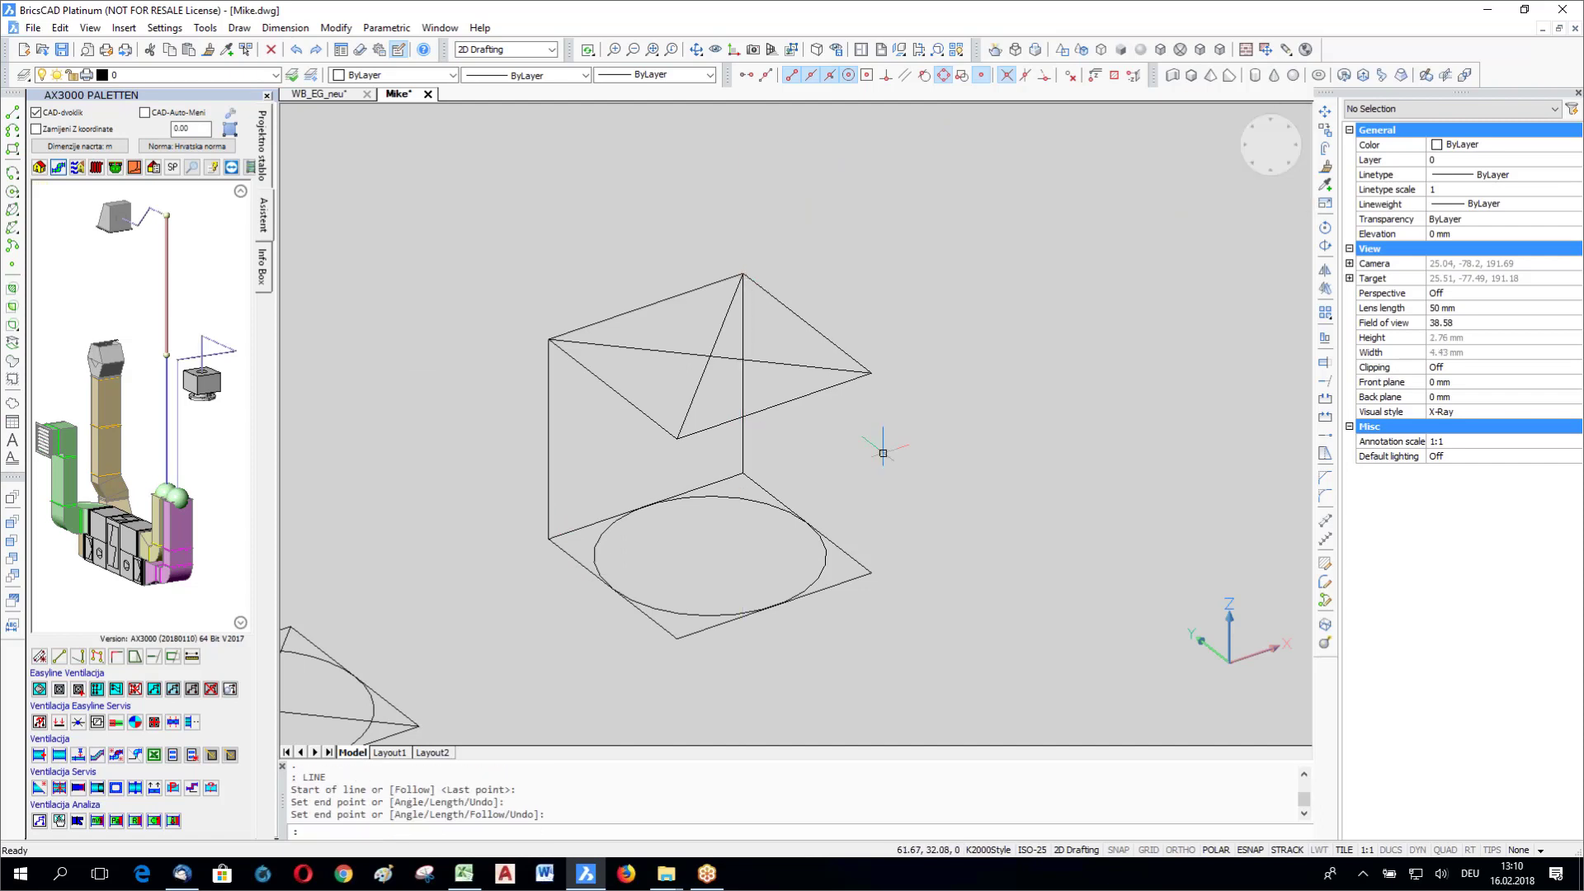
key(Return)
click(872, 373)
click(871, 573)
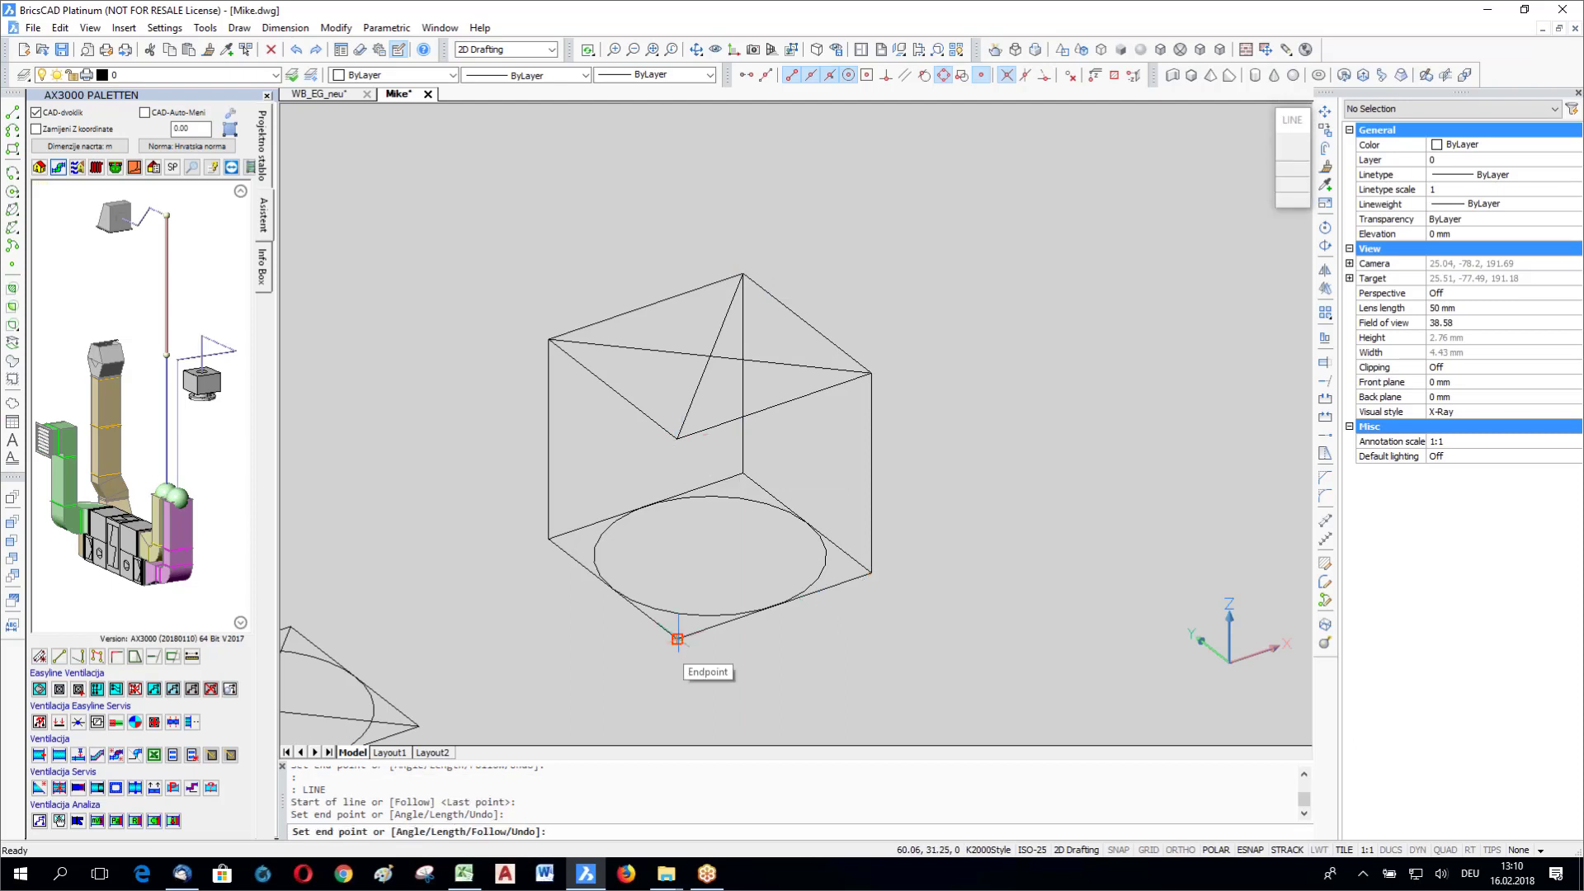
click(677, 639)
key(Return)
Step: Start a block definition named my2block and select all geometry of the 3D box for it
text(_BLOCK)
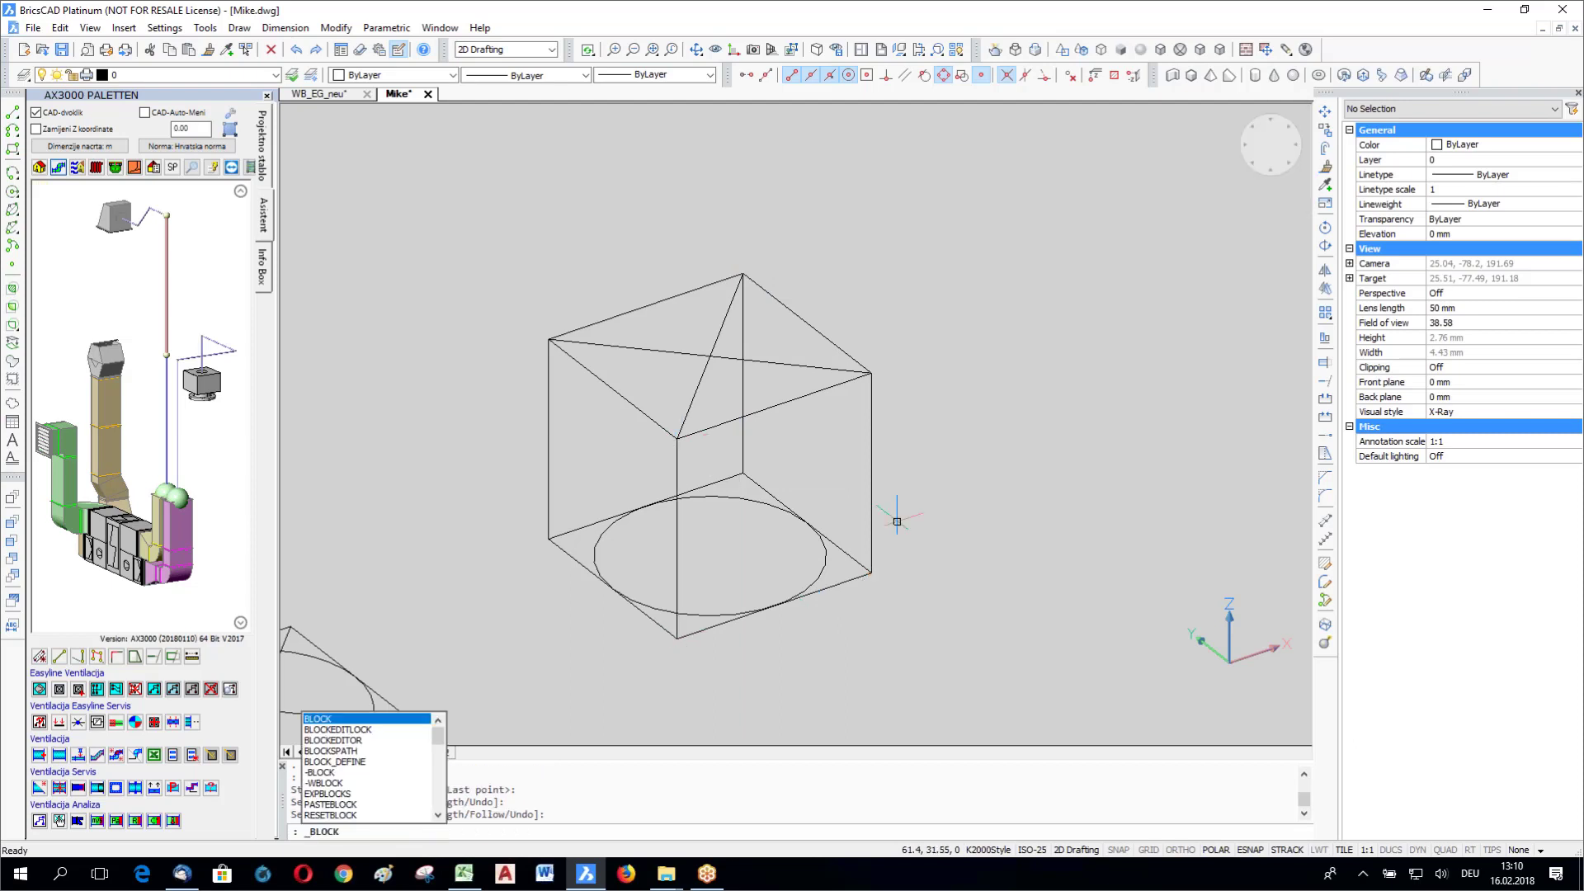
key(Return)
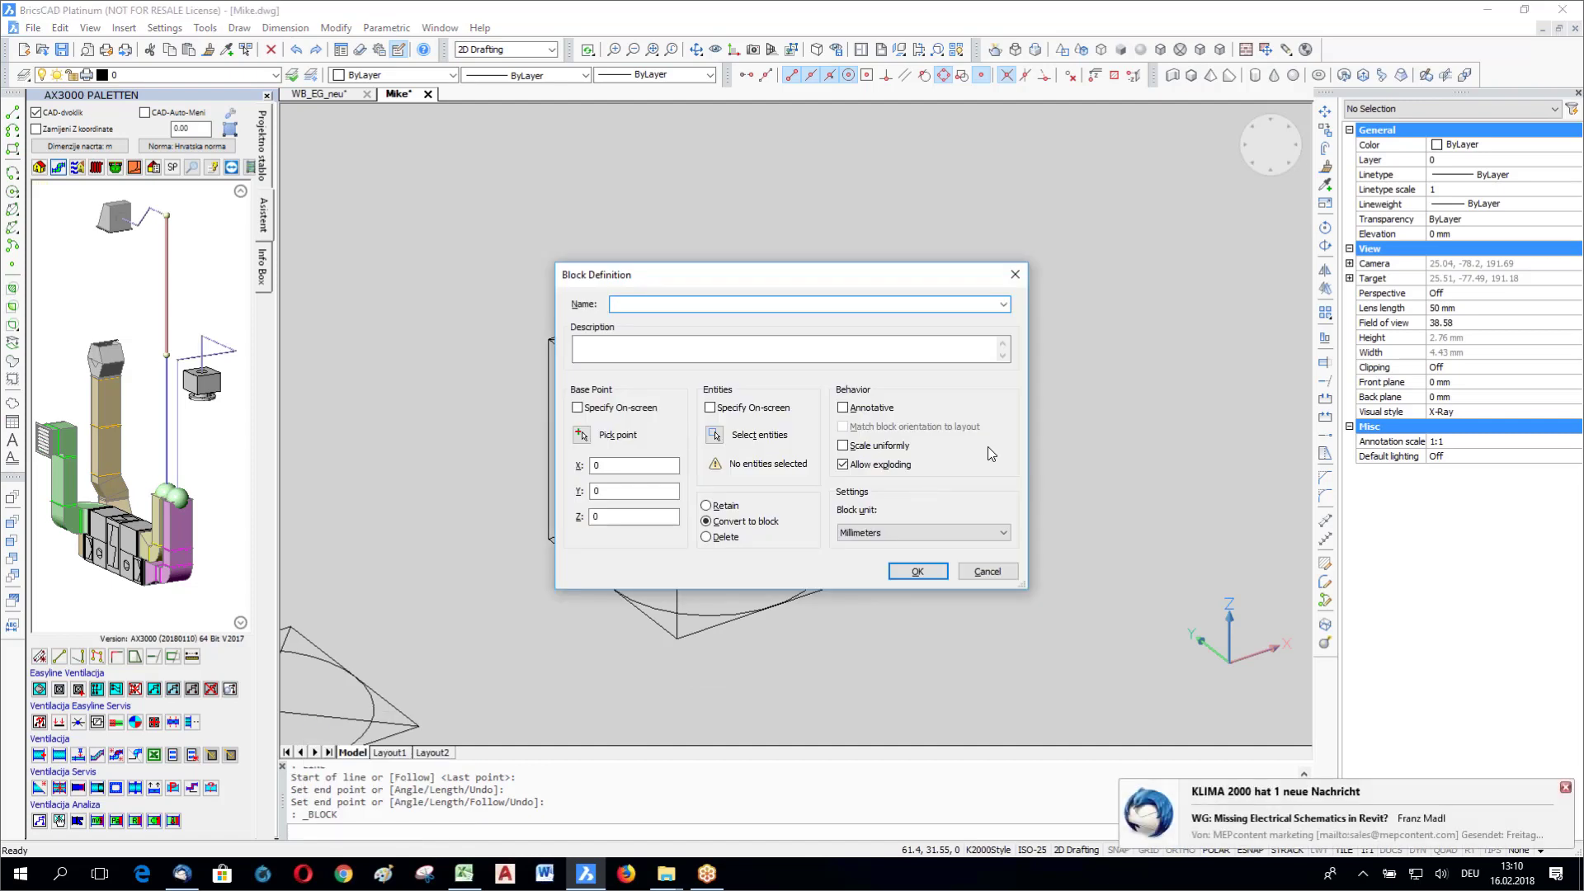
click(1003, 305)
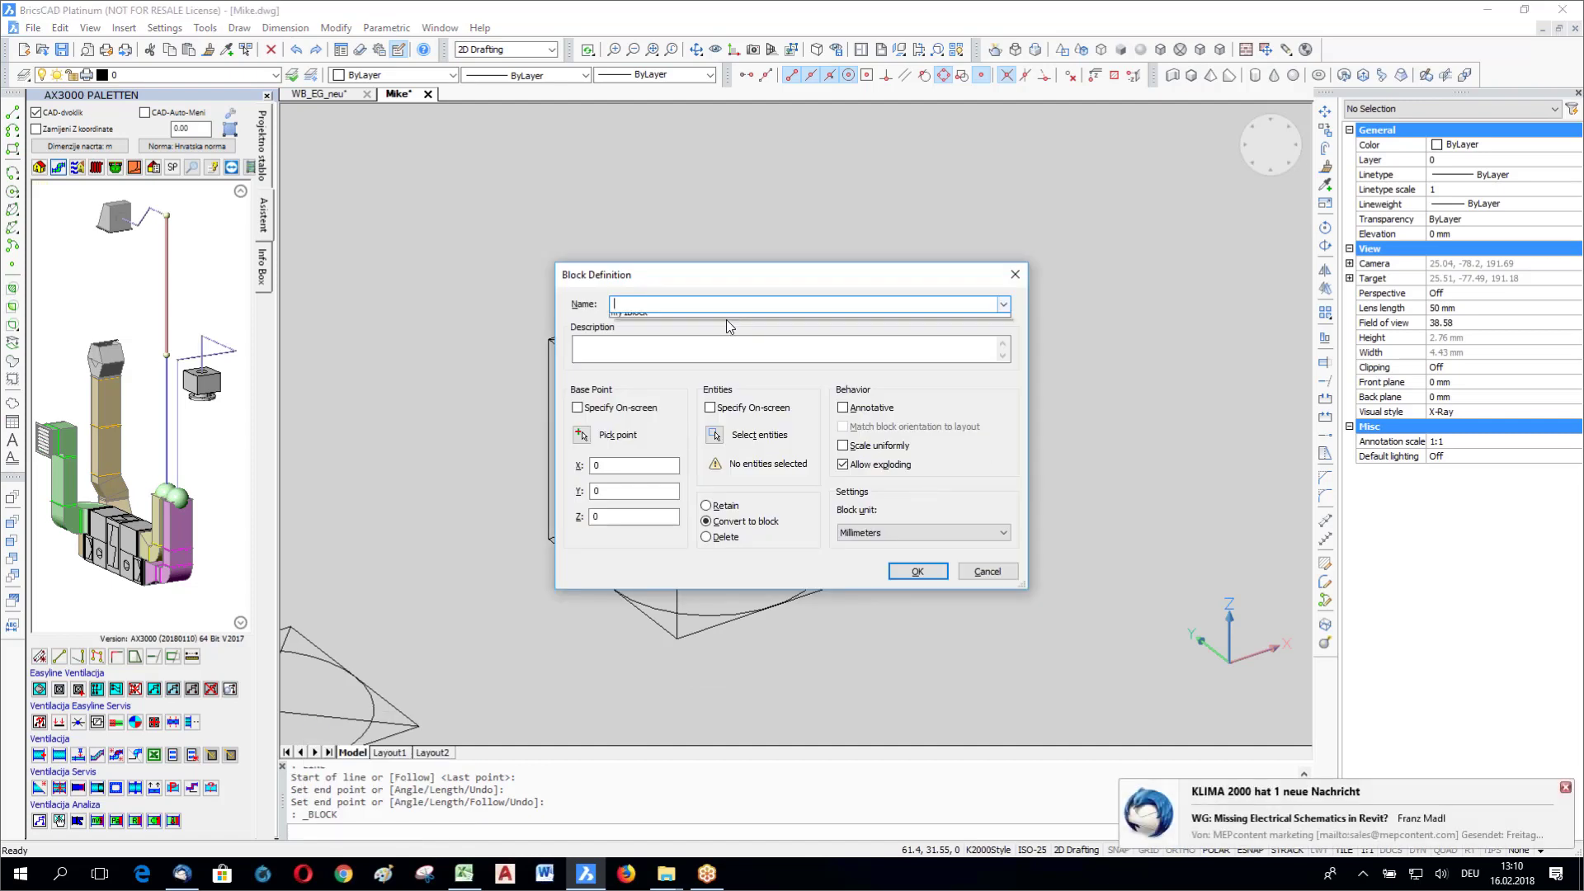
click(719, 314)
key(Delete)
text(2block)
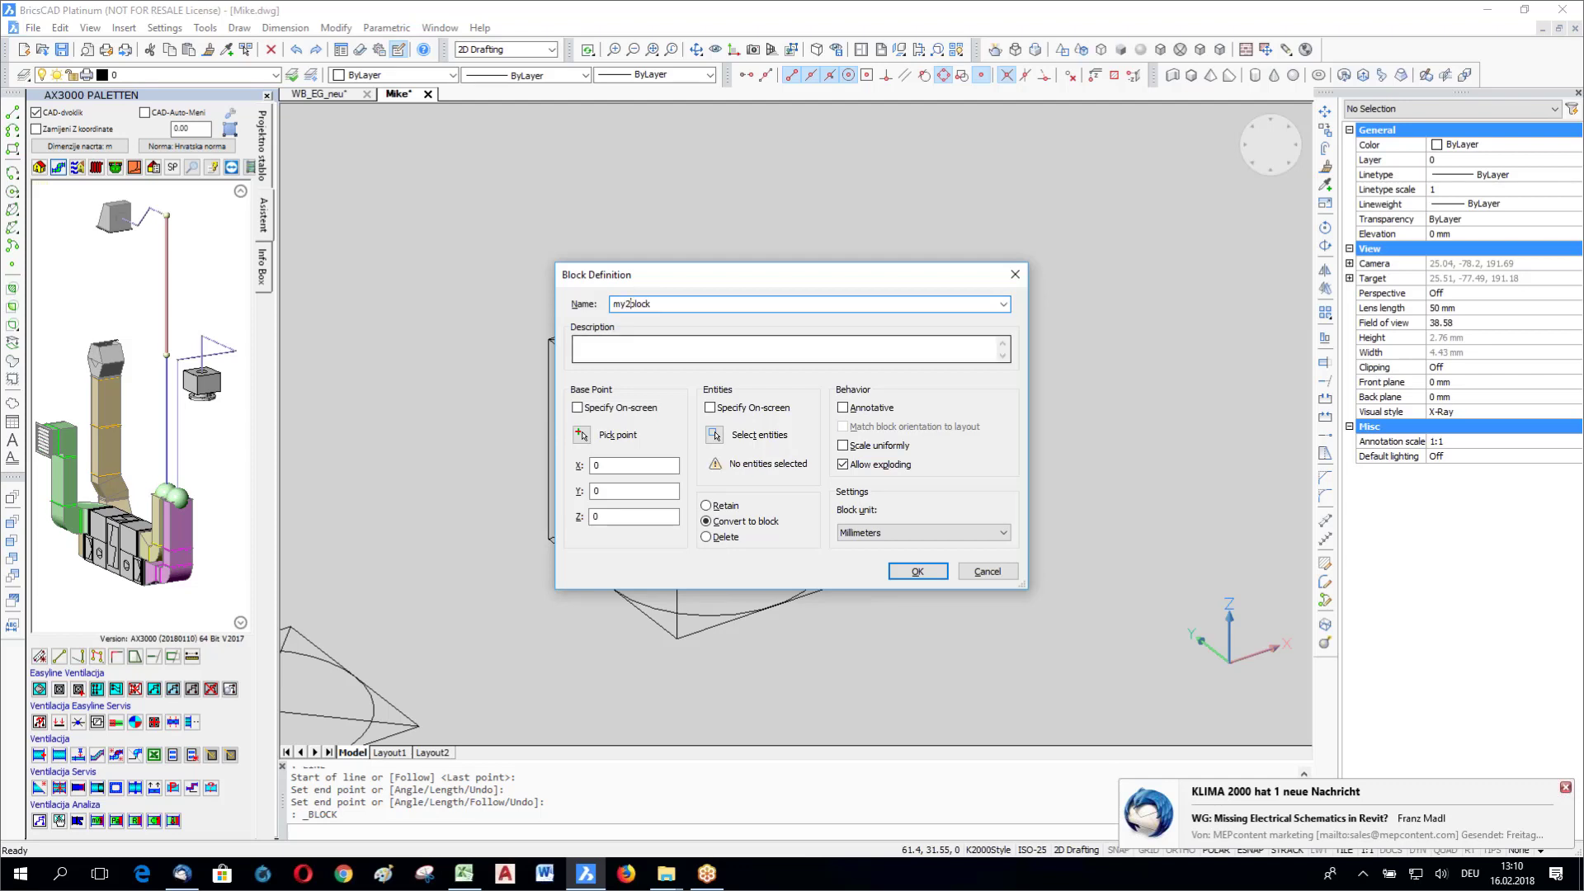
click(716, 437)
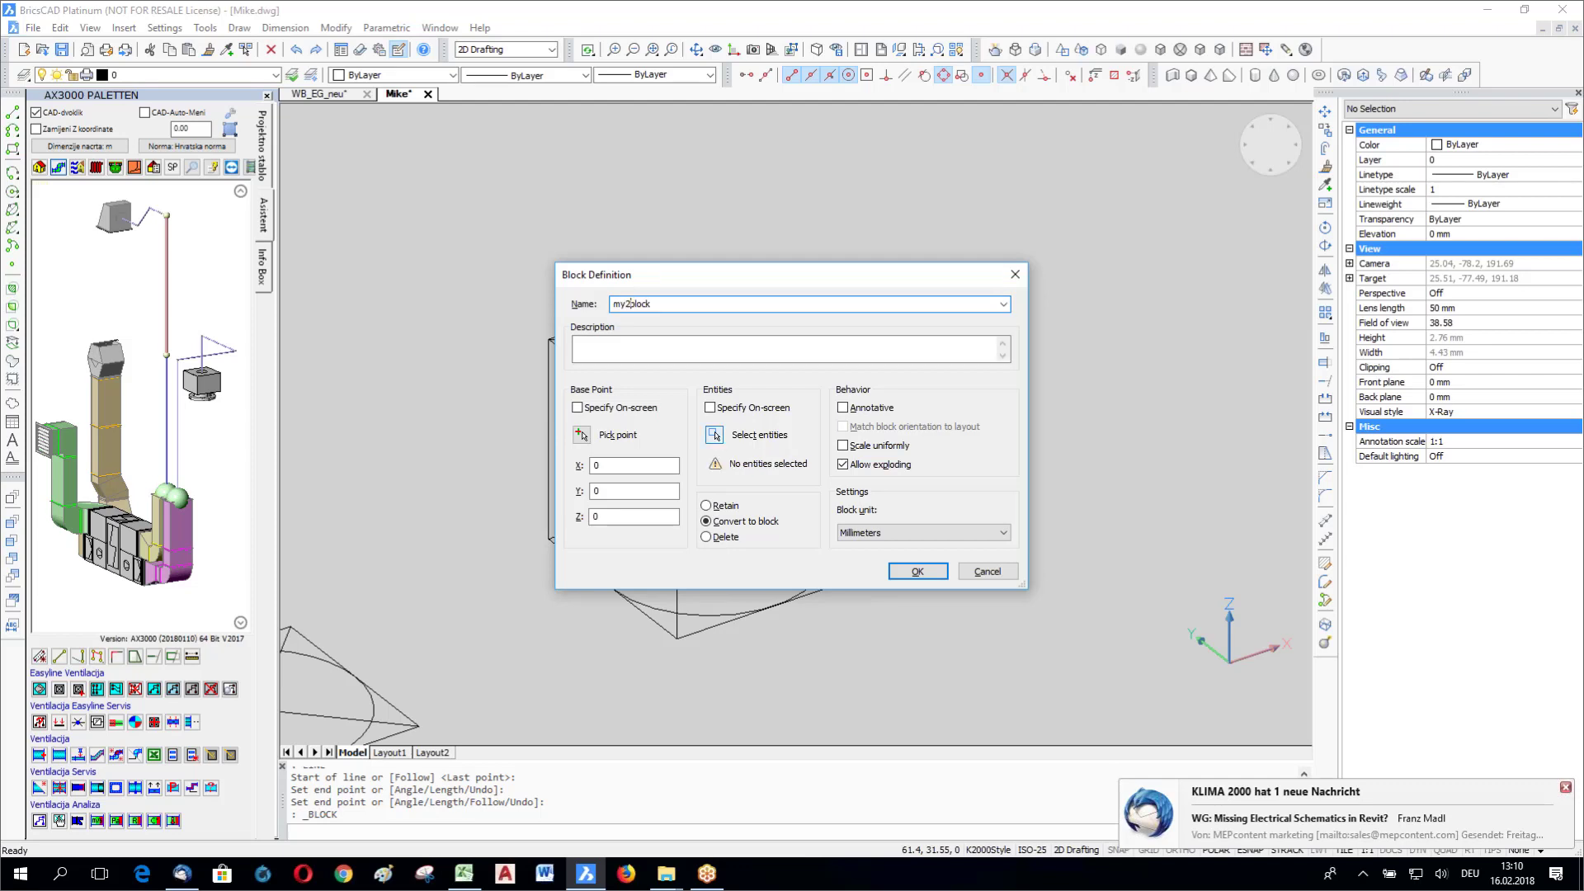
click(970, 175)
click(503, 656)
key(Return)
Step: Set my2block's base point to the midpoint between two diagonally opposite corners of the box and create the block
click(580, 436)
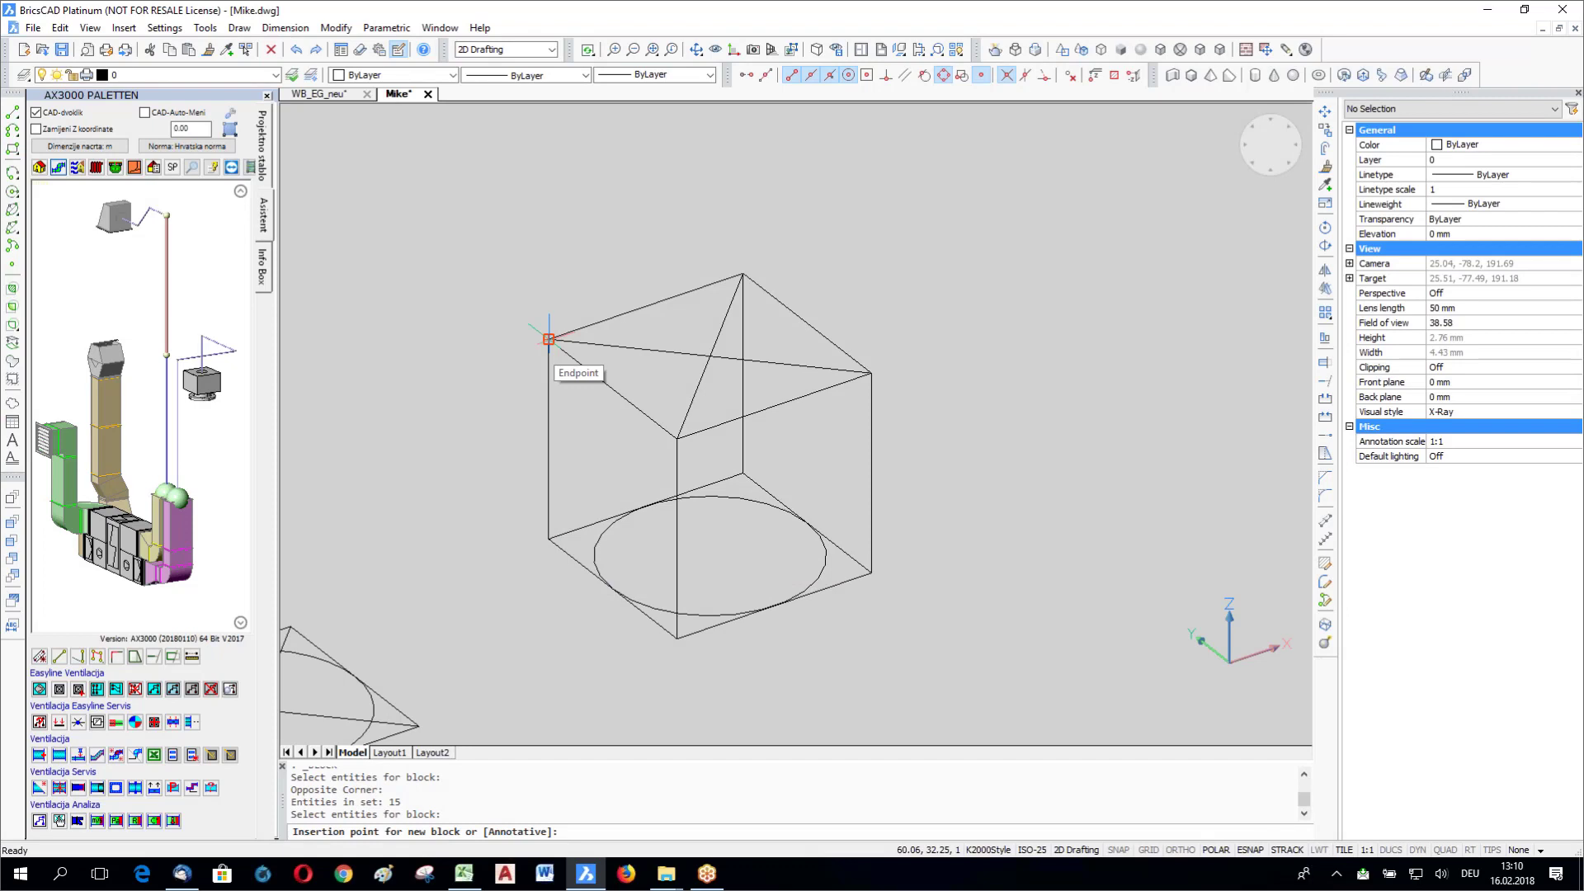
shift+right_click(549, 339)
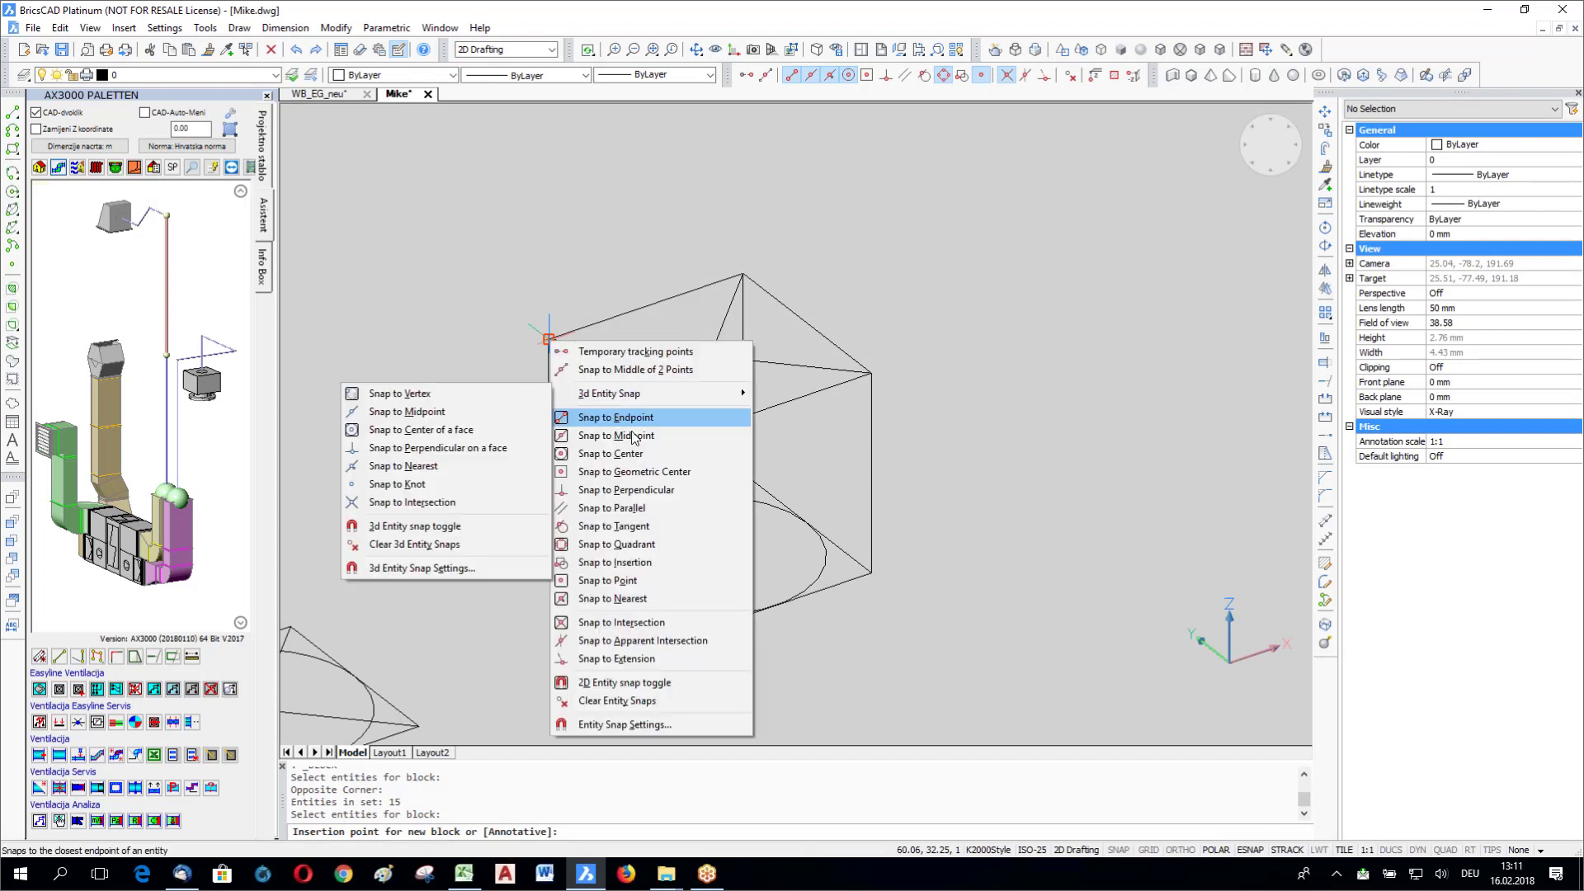
click(636, 371)
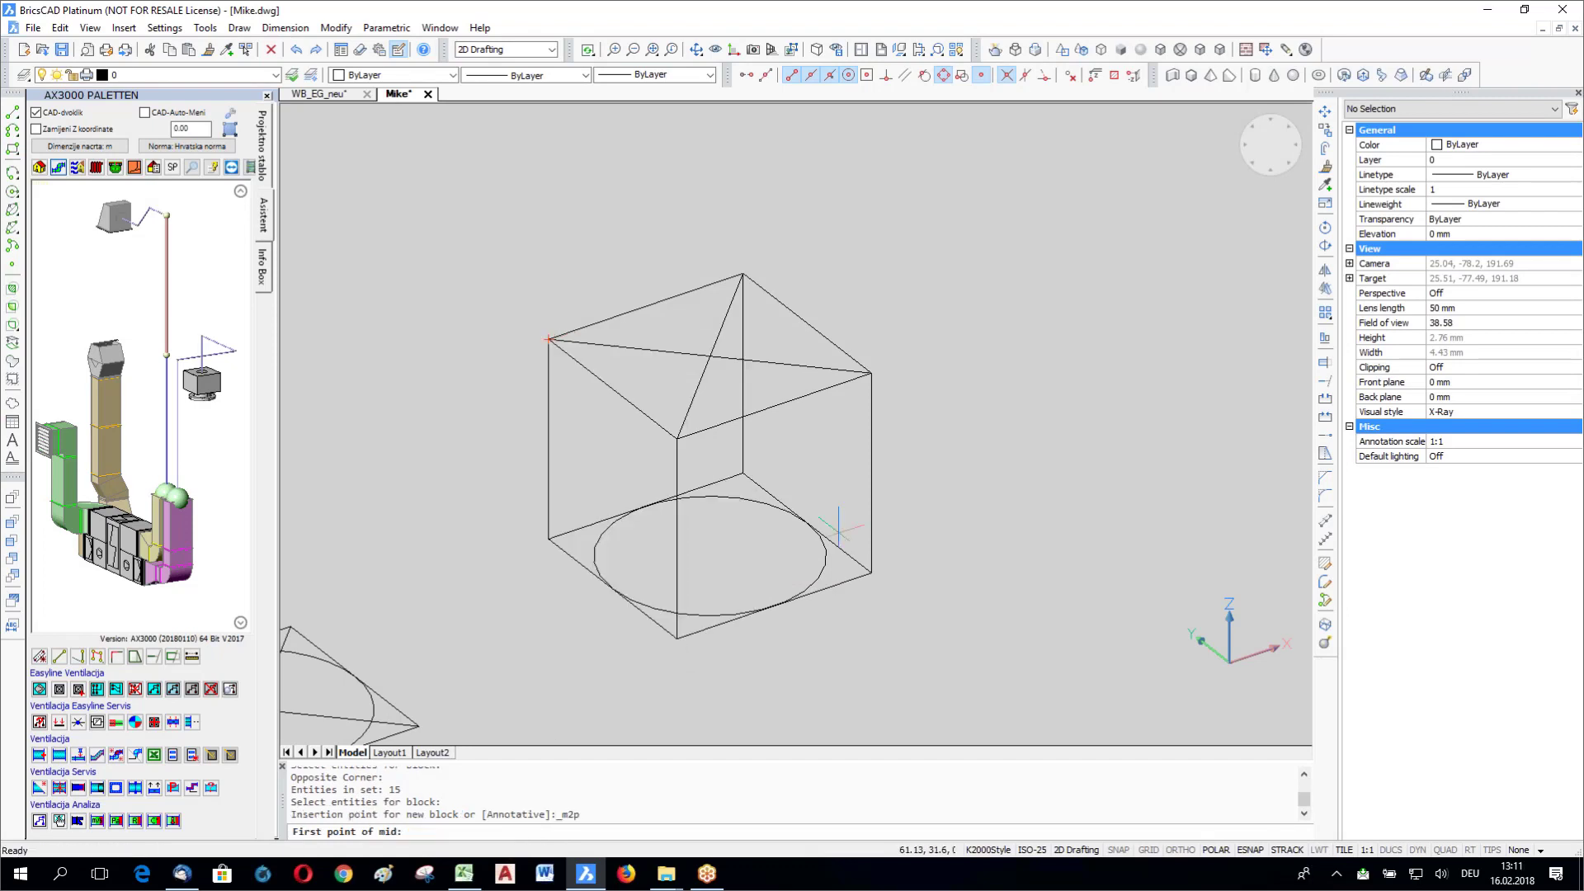
click(872, 572)
click(549, 338)
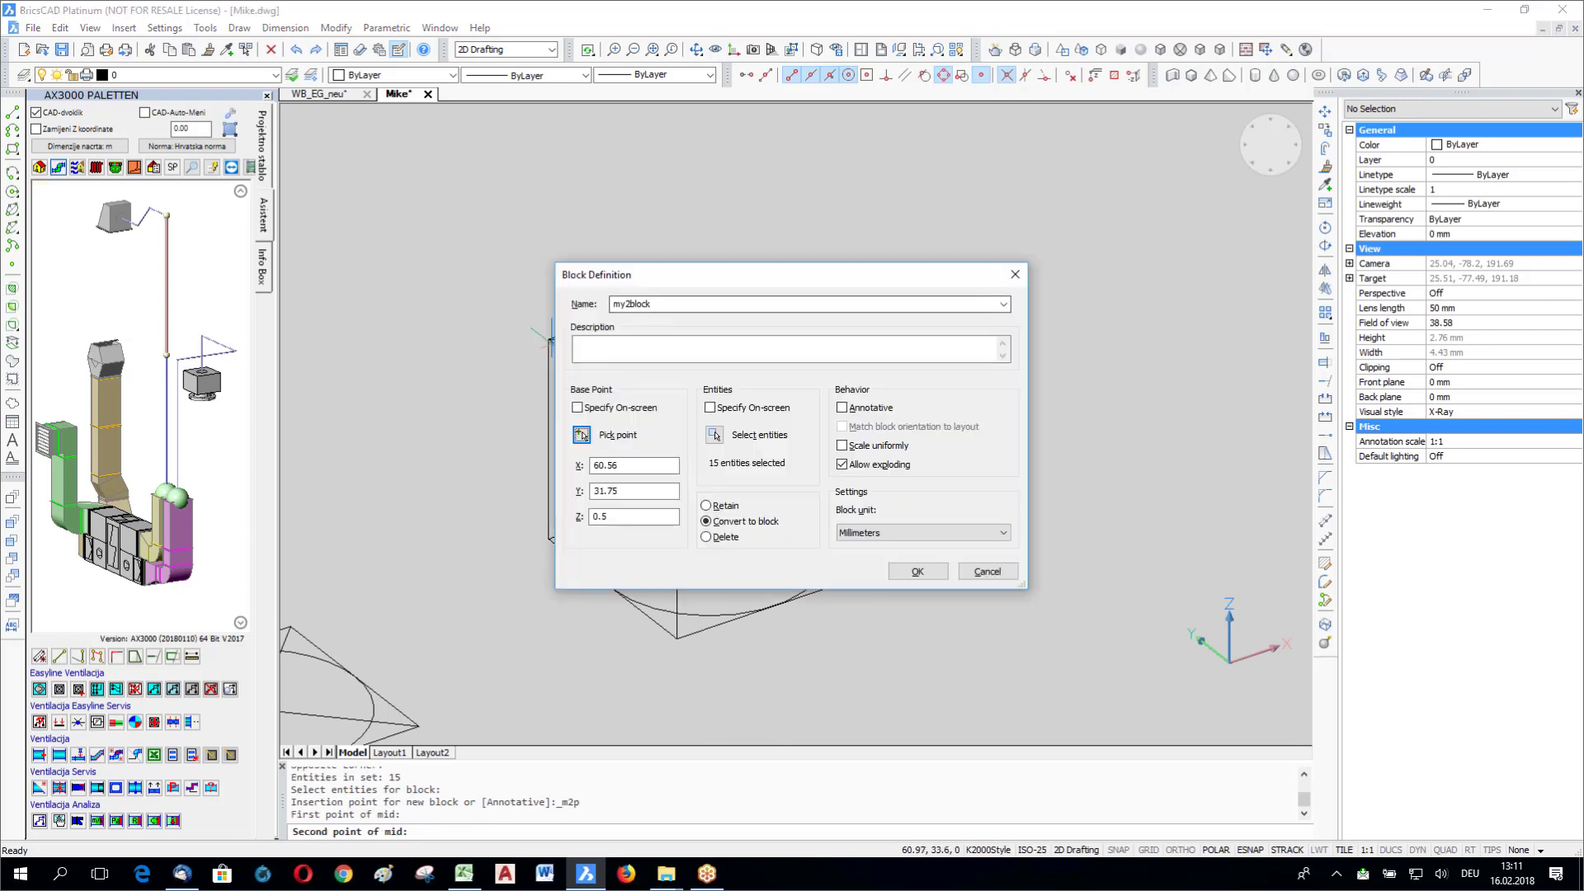
drag(627, 274, 968, 215)
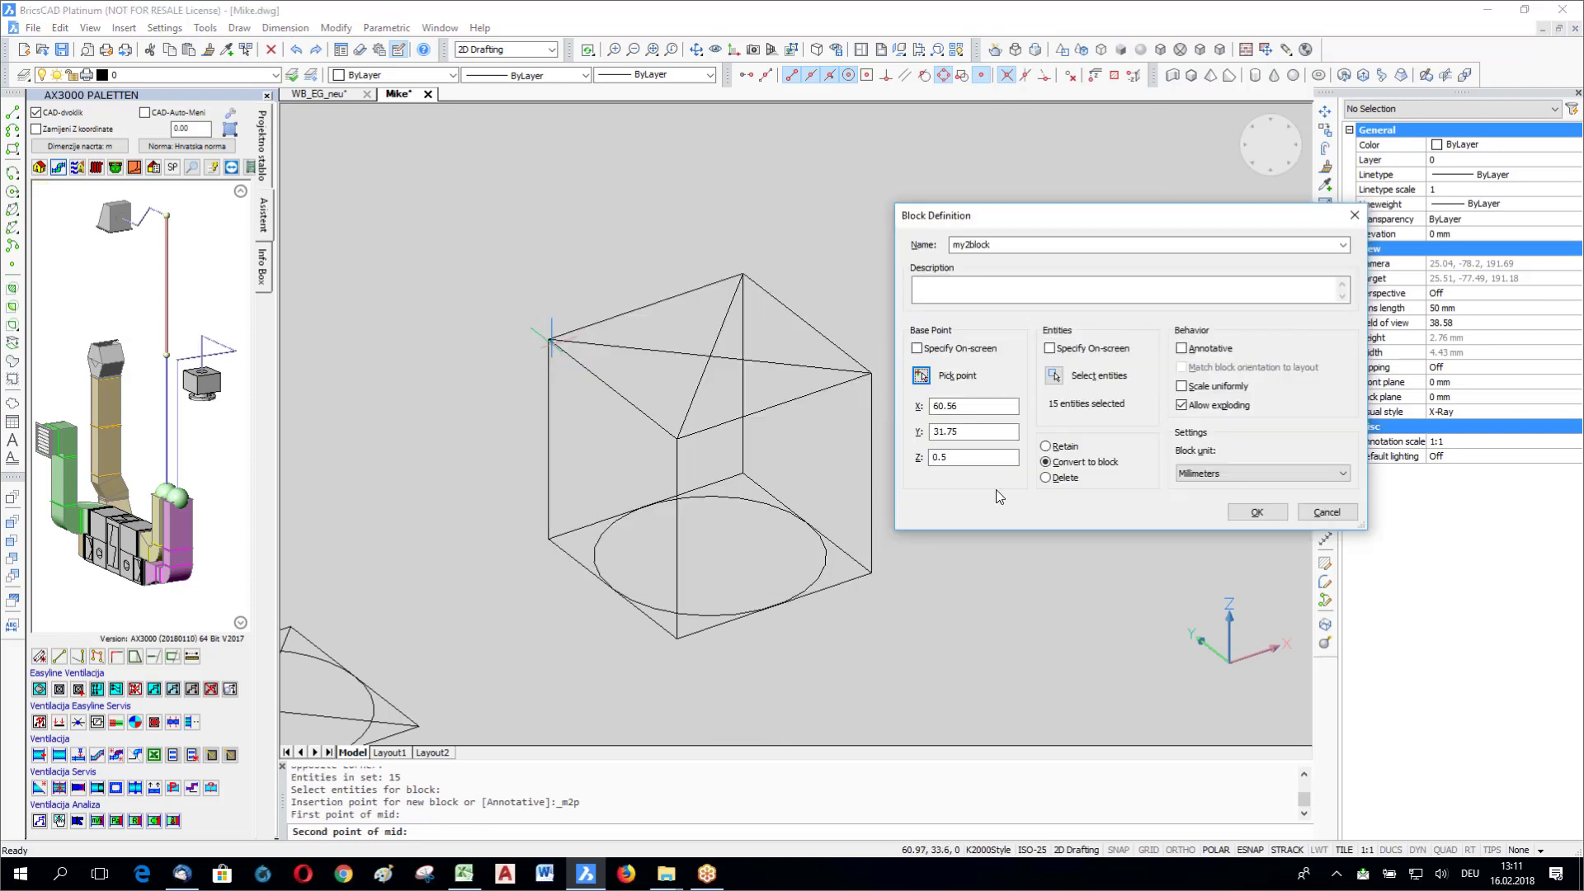
click(1252, 513)
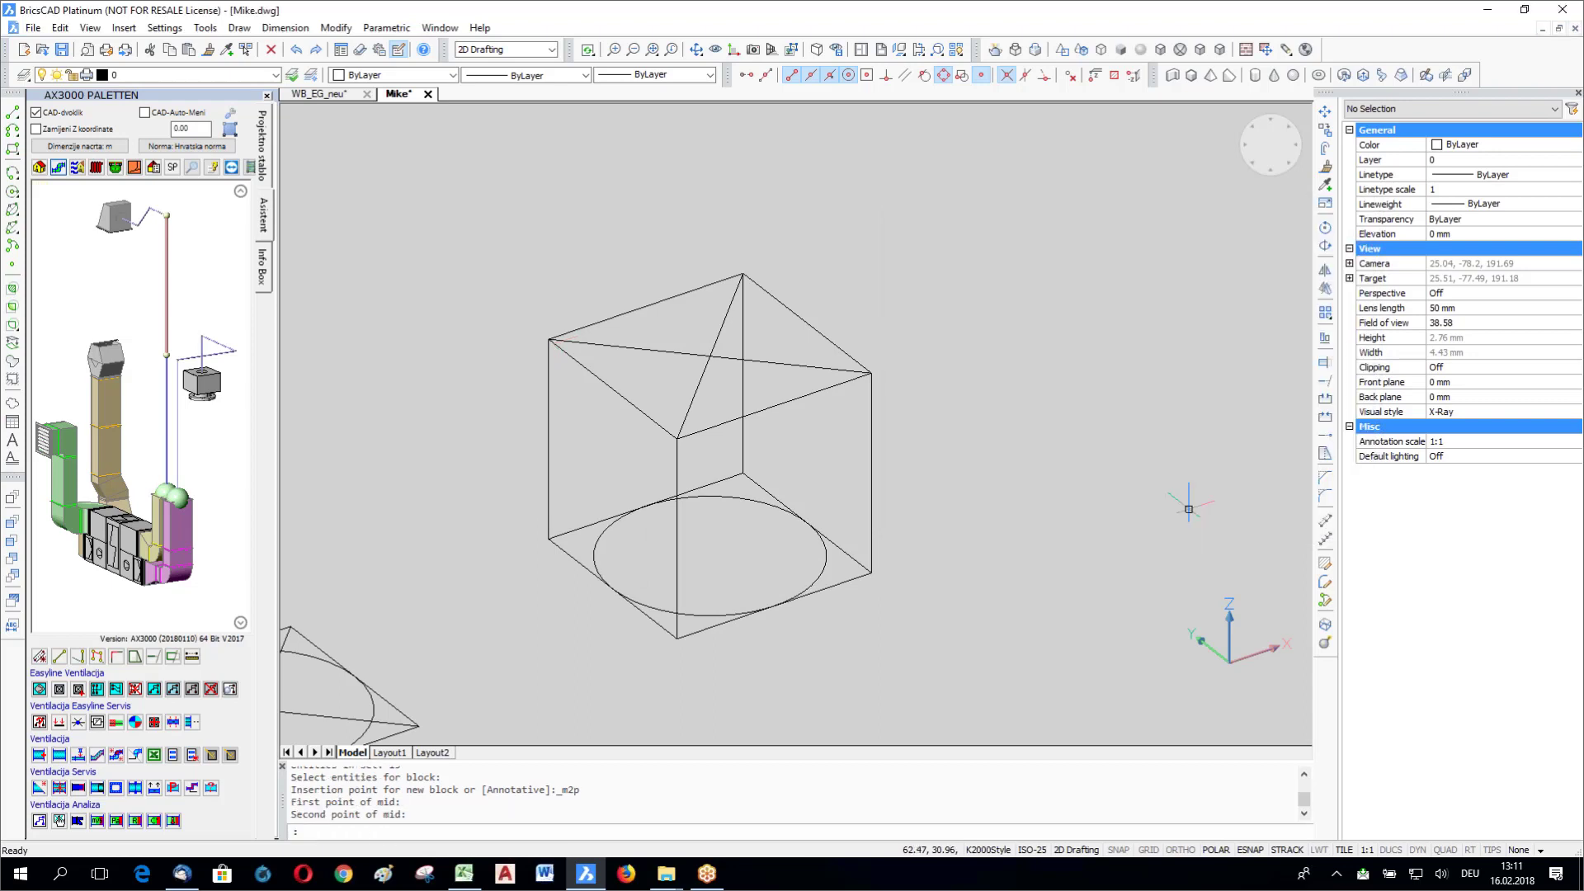
Step: Check the my2block reference in 3D and close Mike.dwg with its changes saved
click(819, 585)
shift+middle_drag(819, 584, 559, 591)
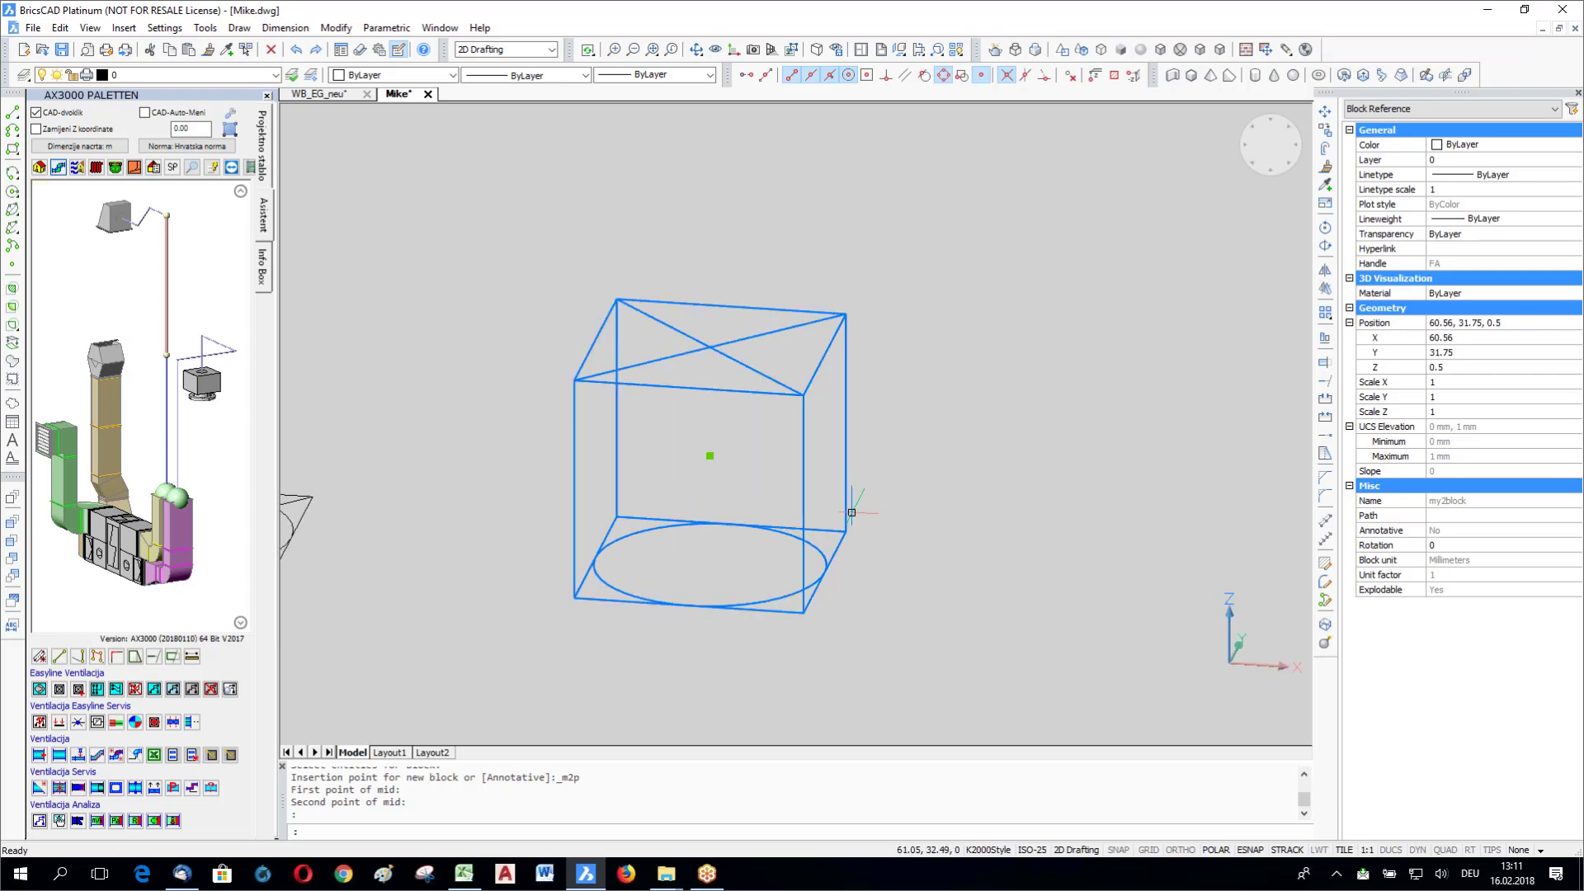
click(427, 94)
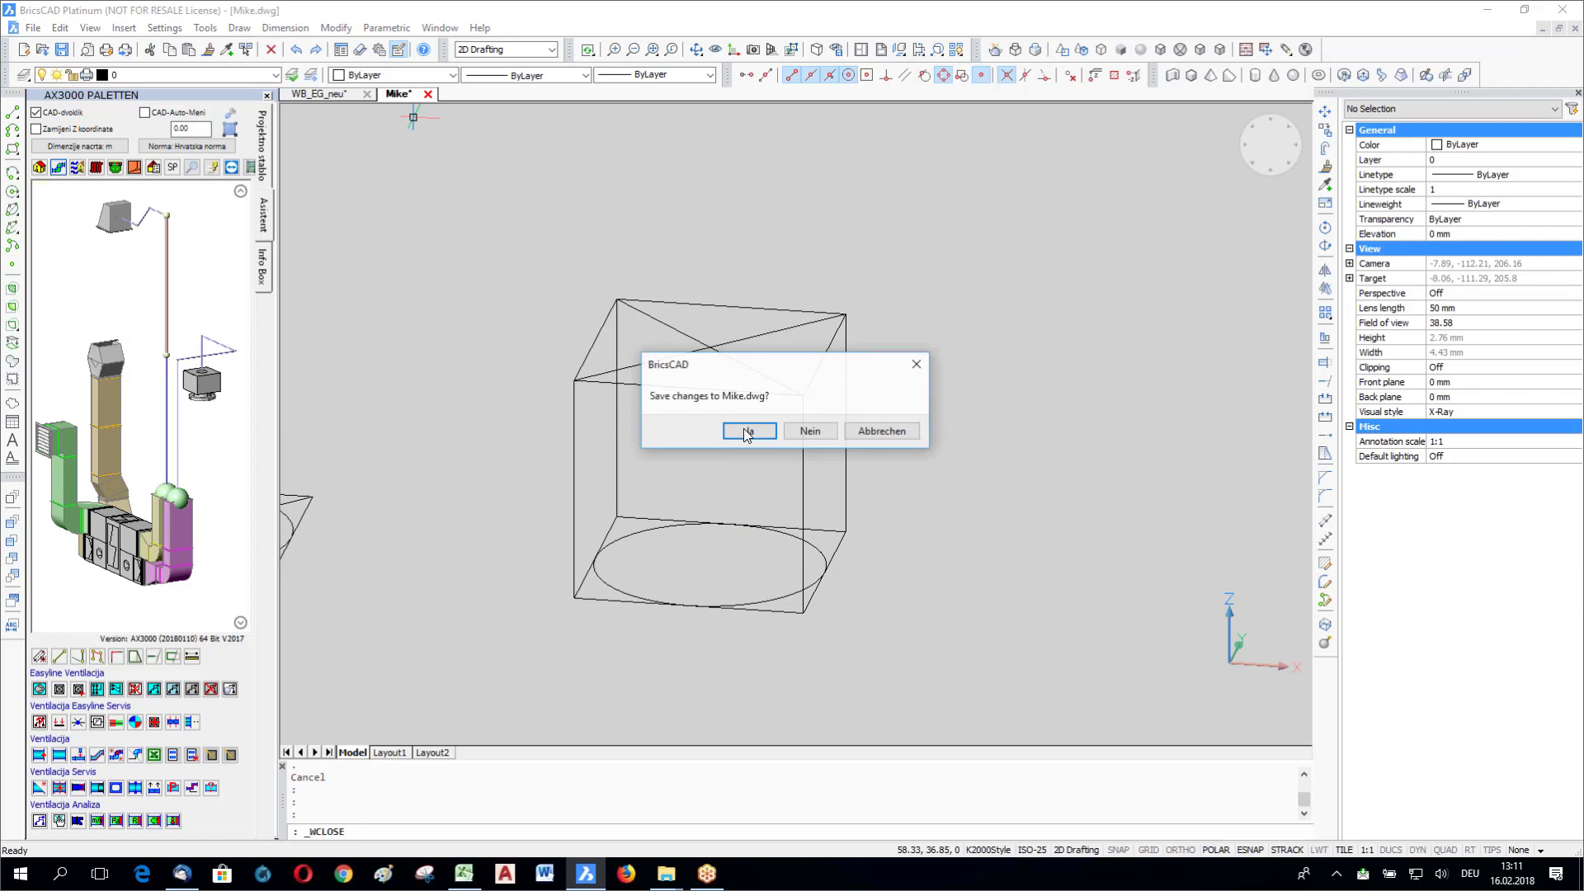
click(748, 430)
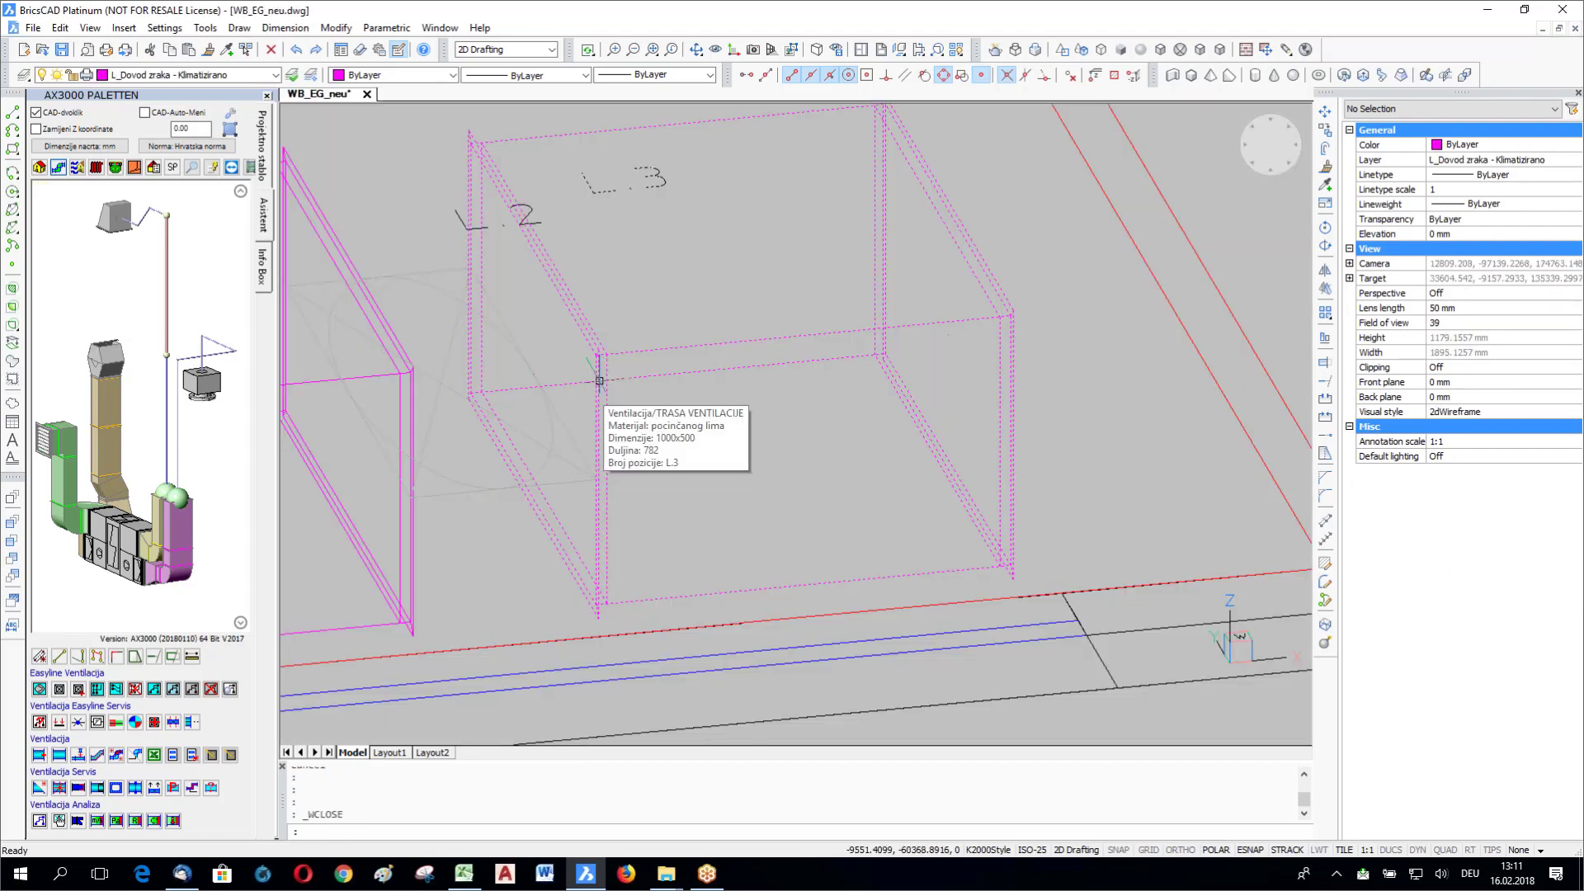
Step: Continue the duct run about 735 mm from the last section and choose my2block from the my own folder as its component
scroll(600, 381, down, 5)
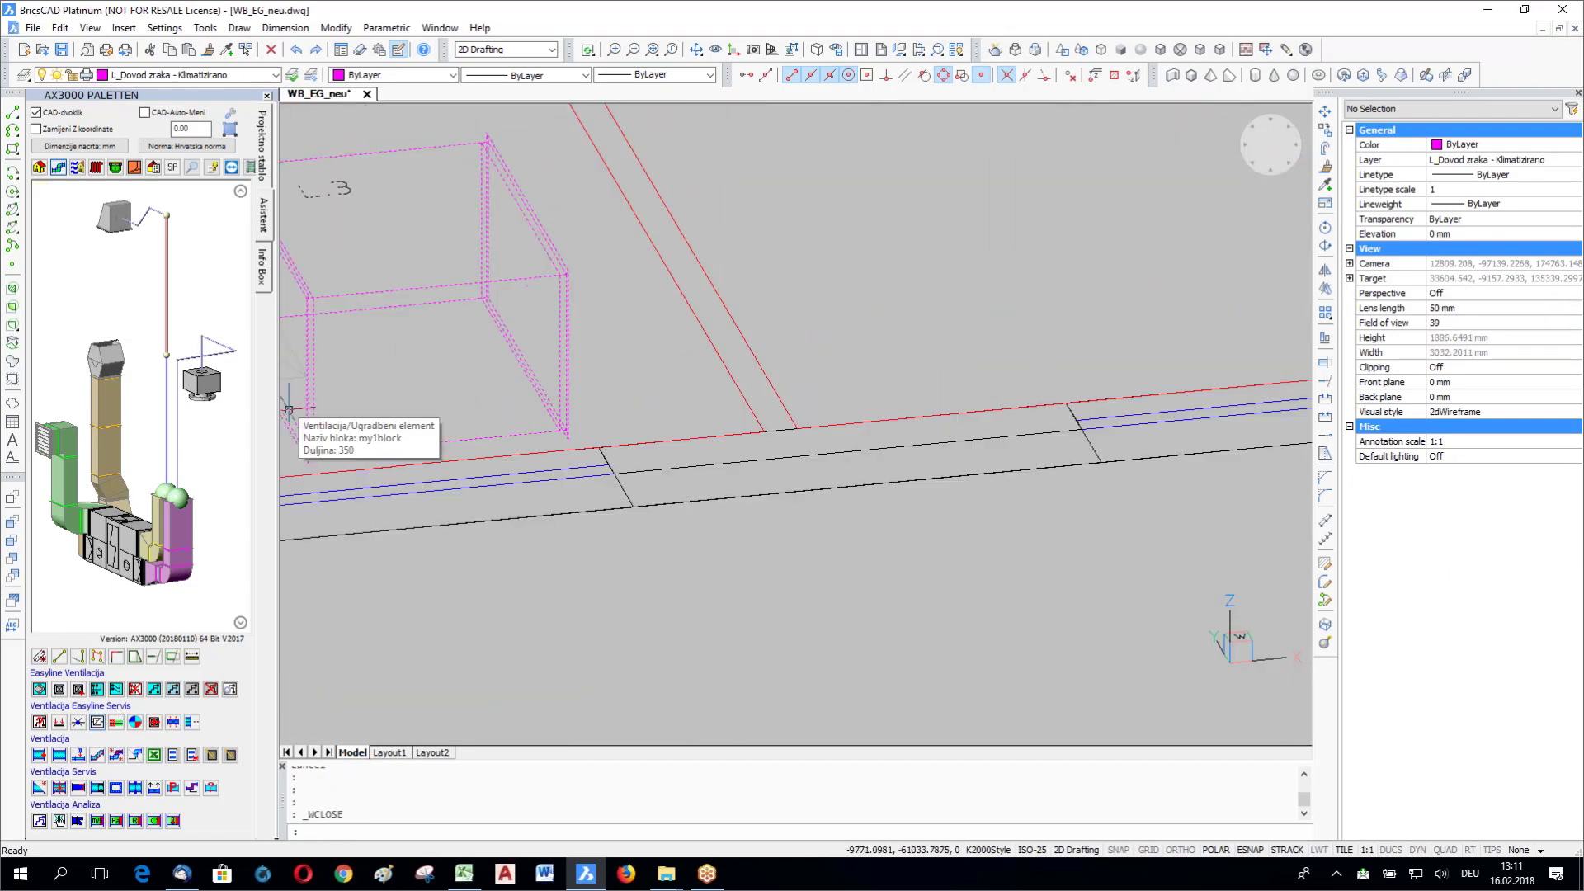
double_click(289, 409)
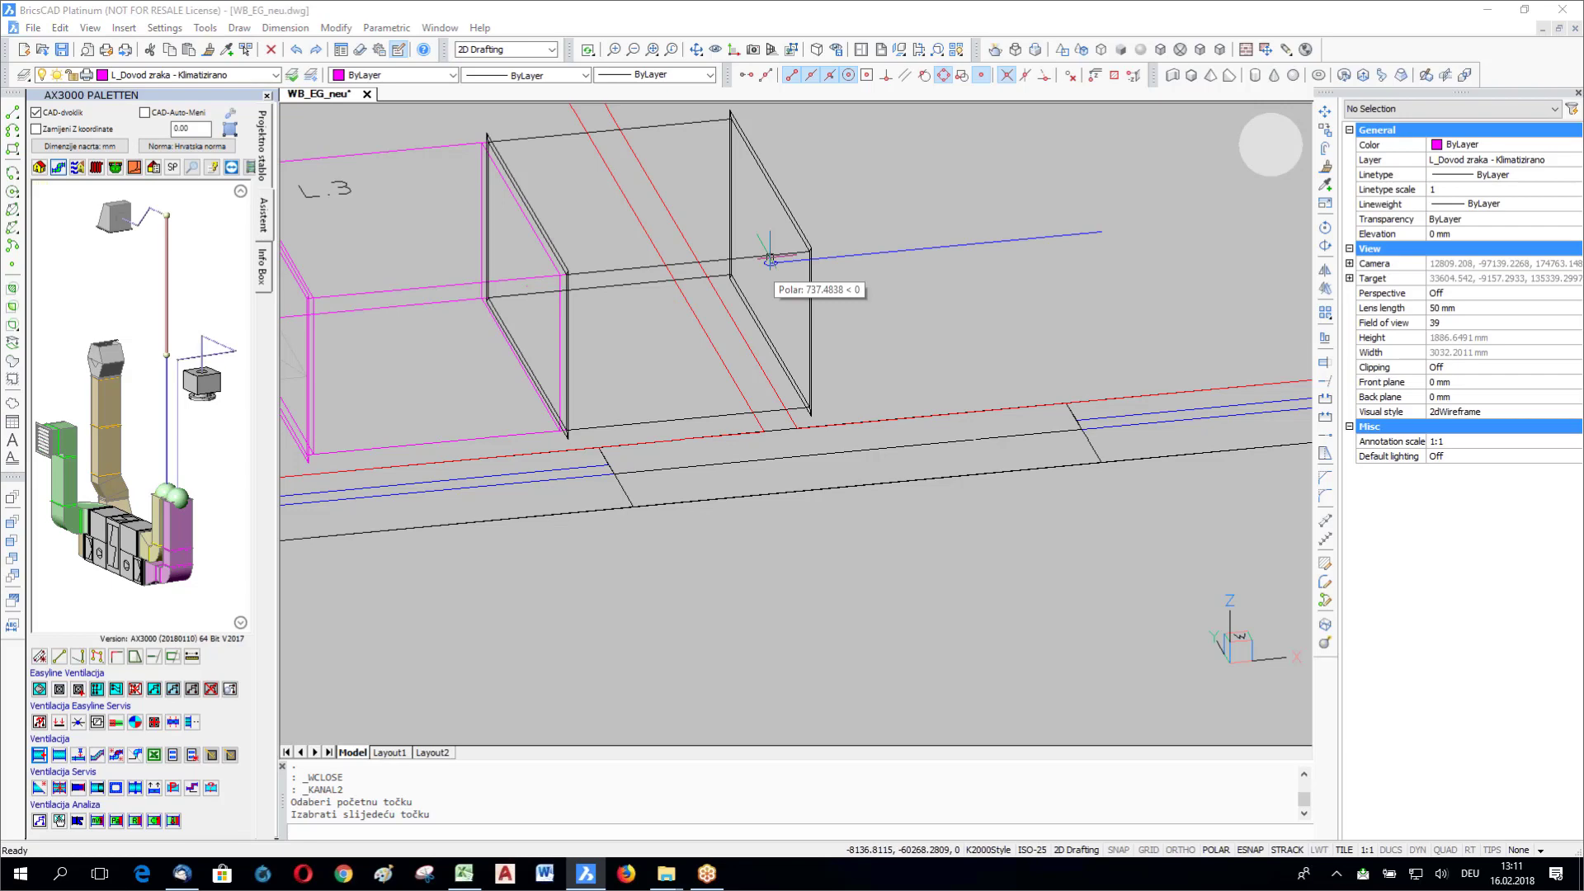
click(769, 260)
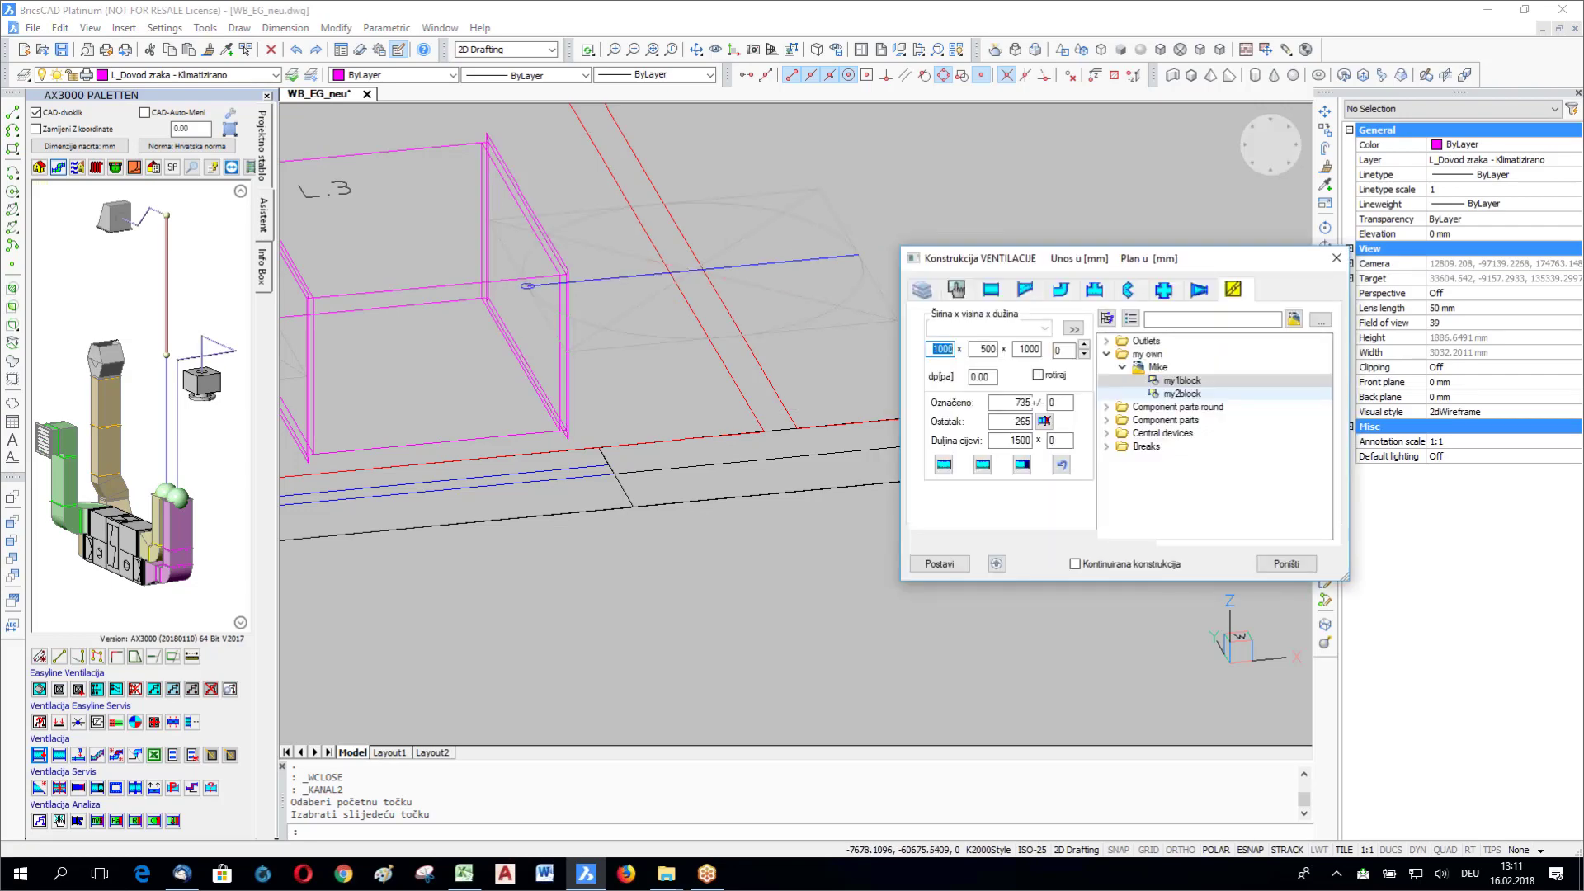
click(1166, 395)
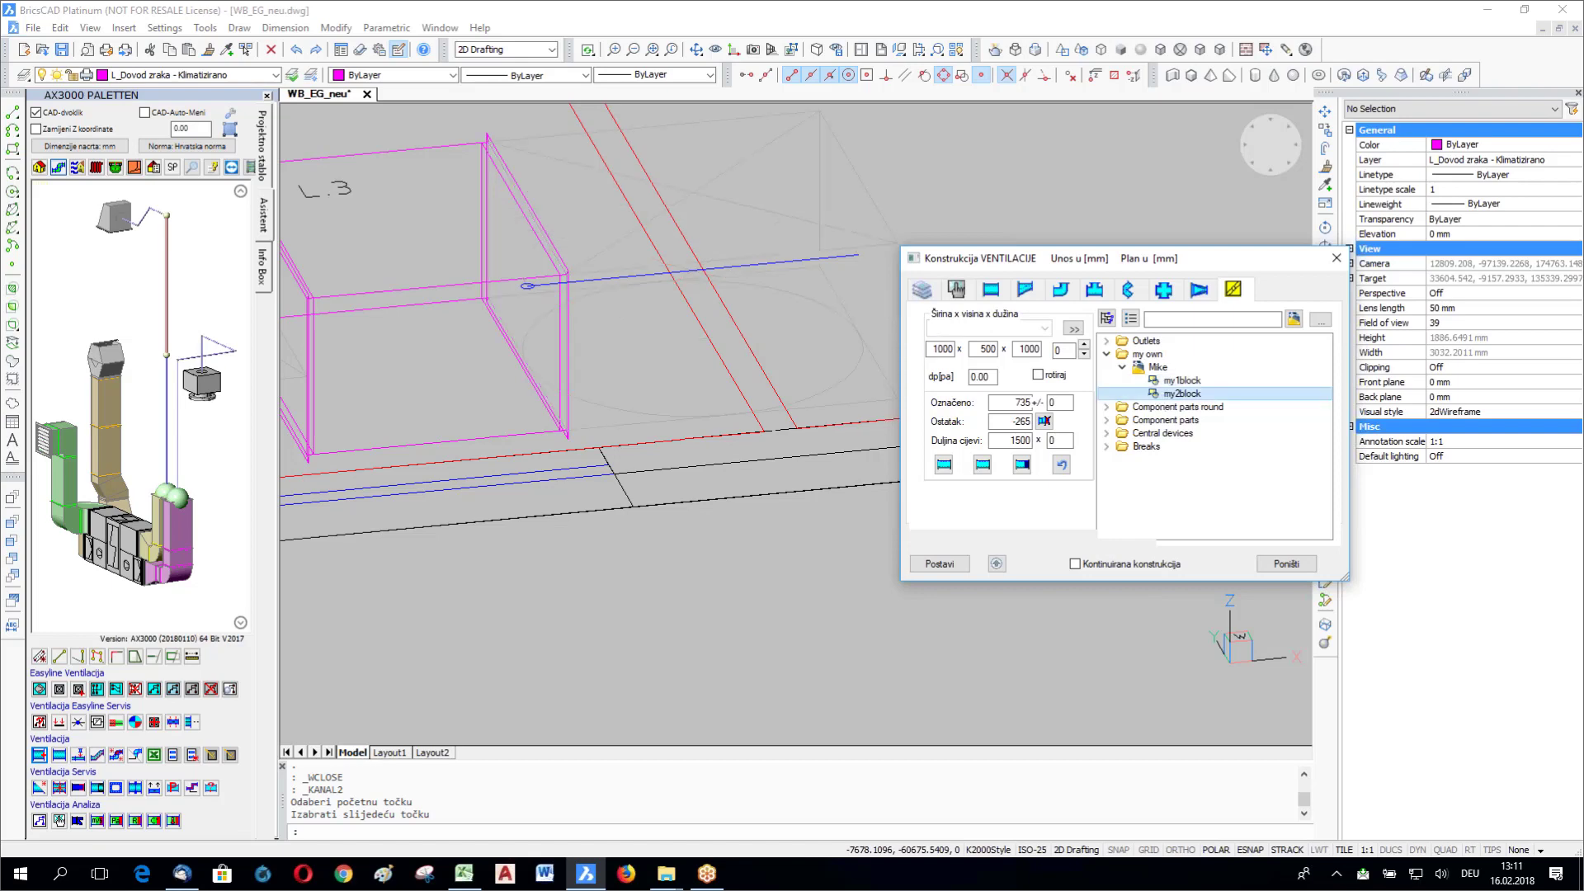
Step: Adjust my2block's rotation in 90° increments, place it after the last duct section and view the run shaded
scroll(421, 507, down, 3)
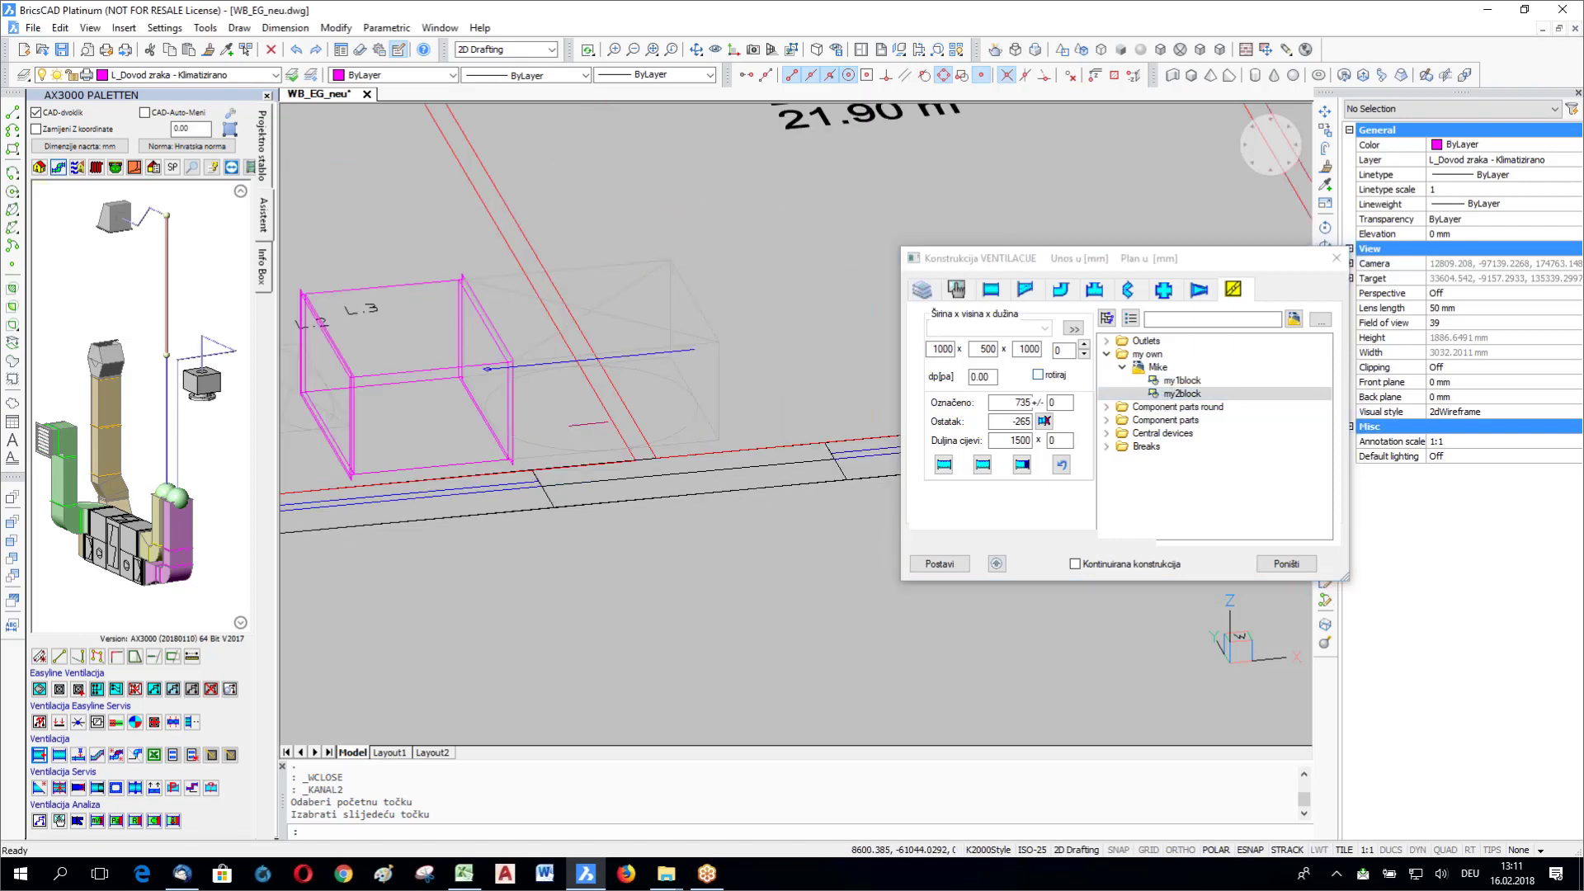
scroll(588, 456, down, 2)
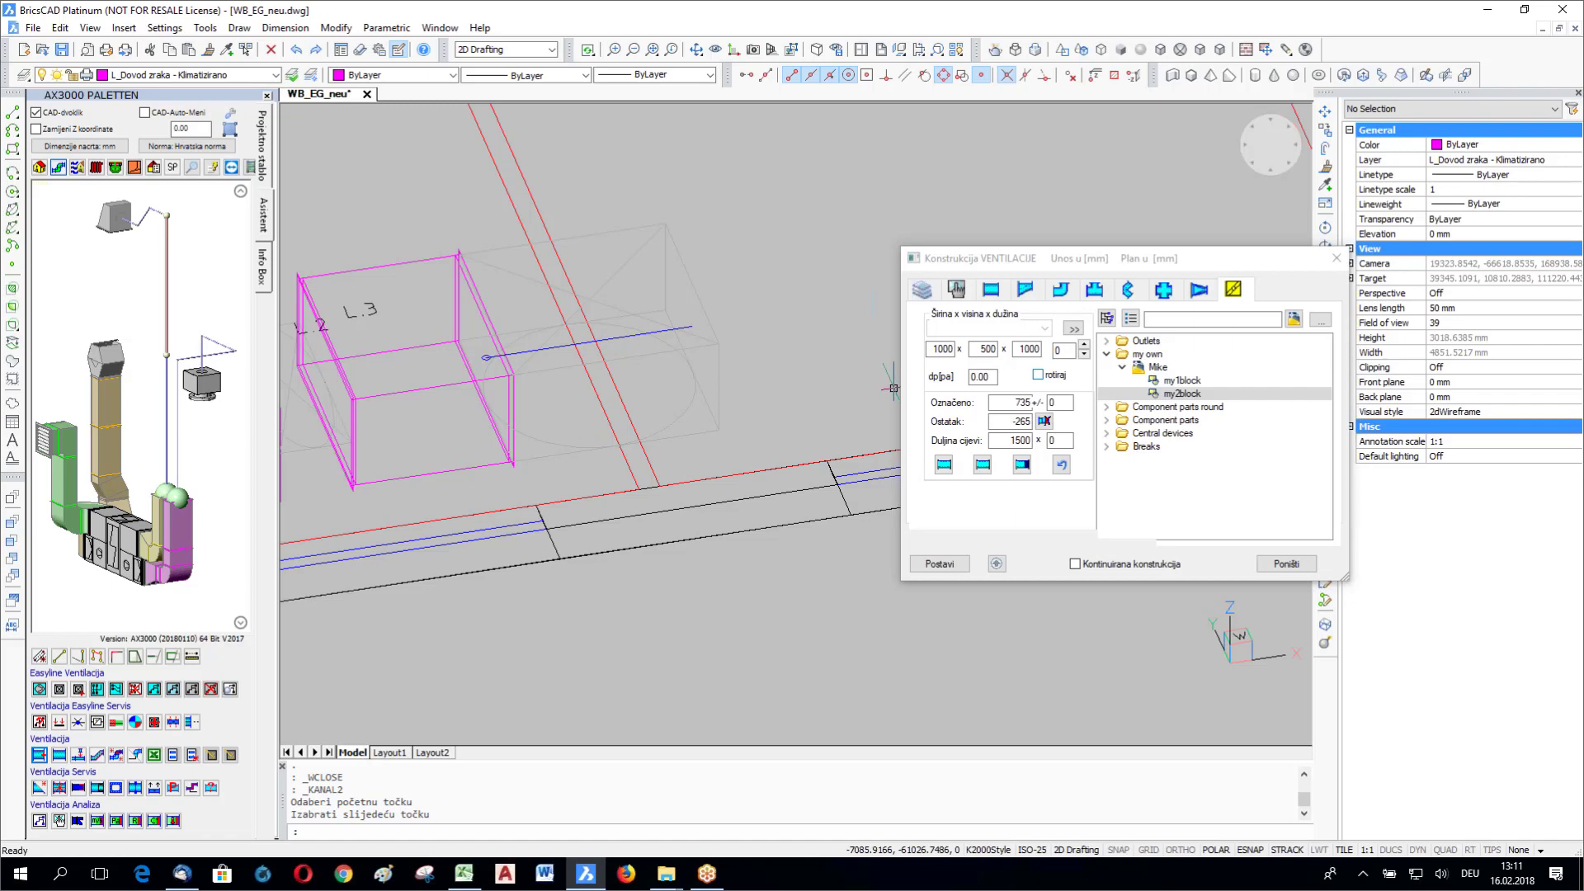
click(1085, 344)
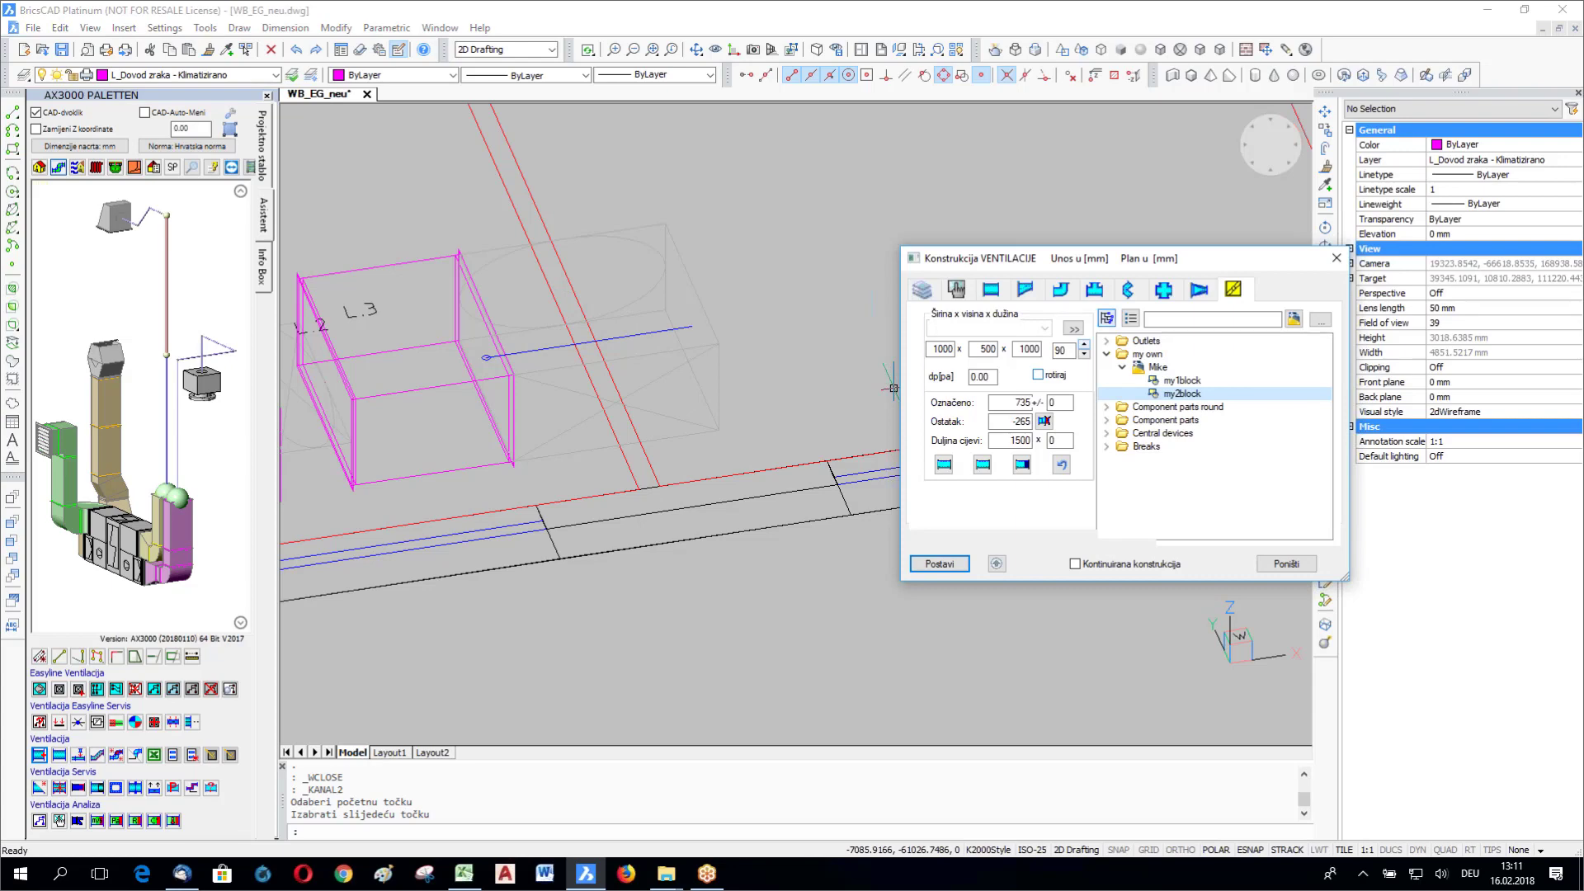
click(1084, 345)
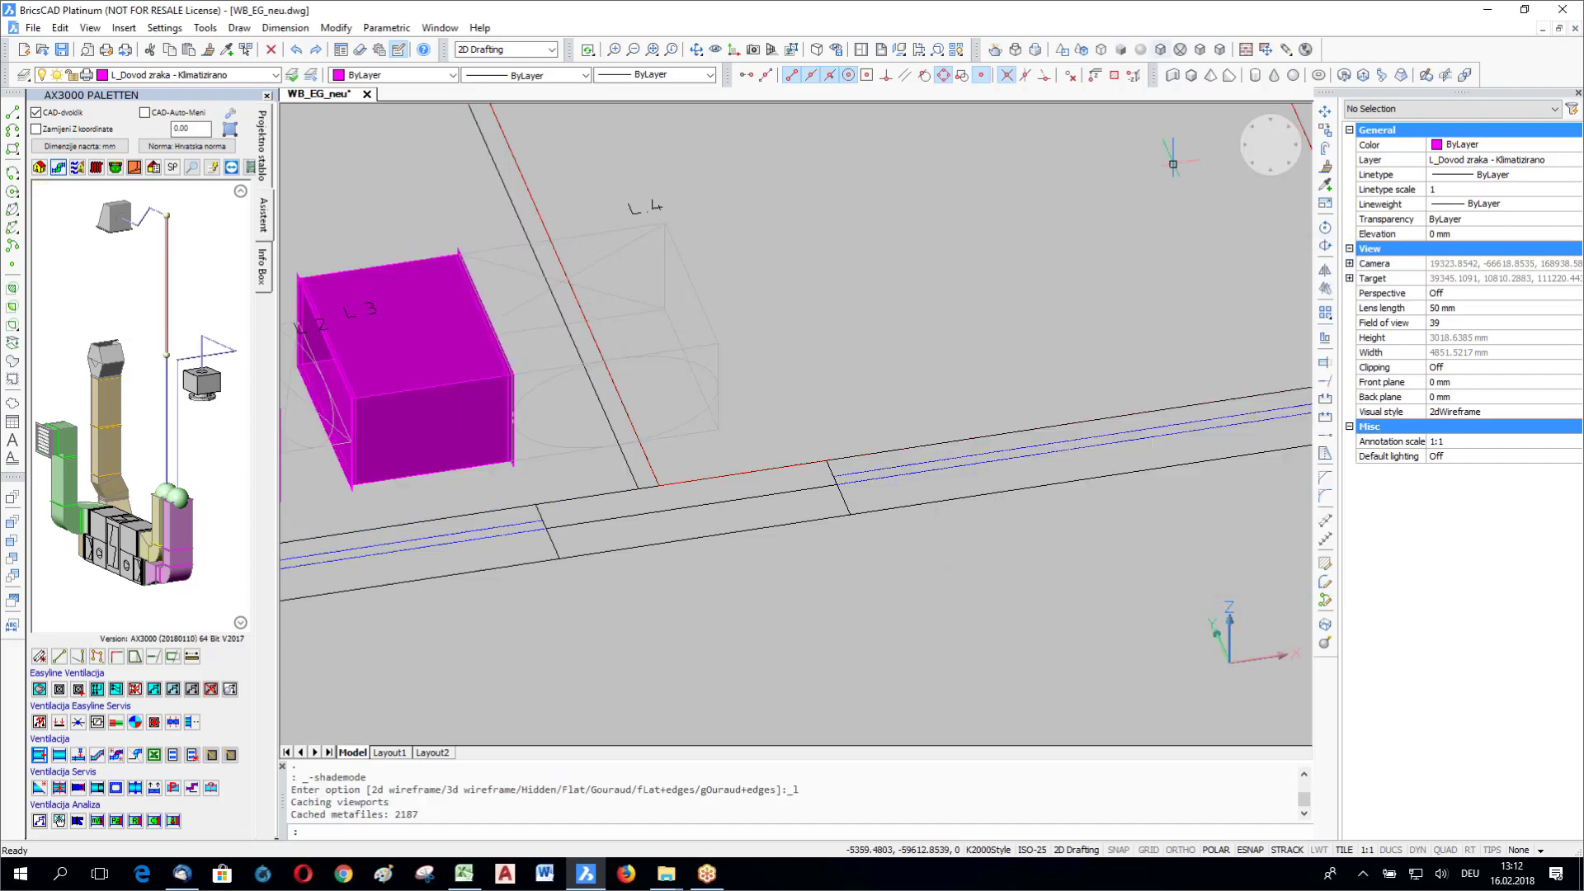
scroll(1173, 163, down, 2)
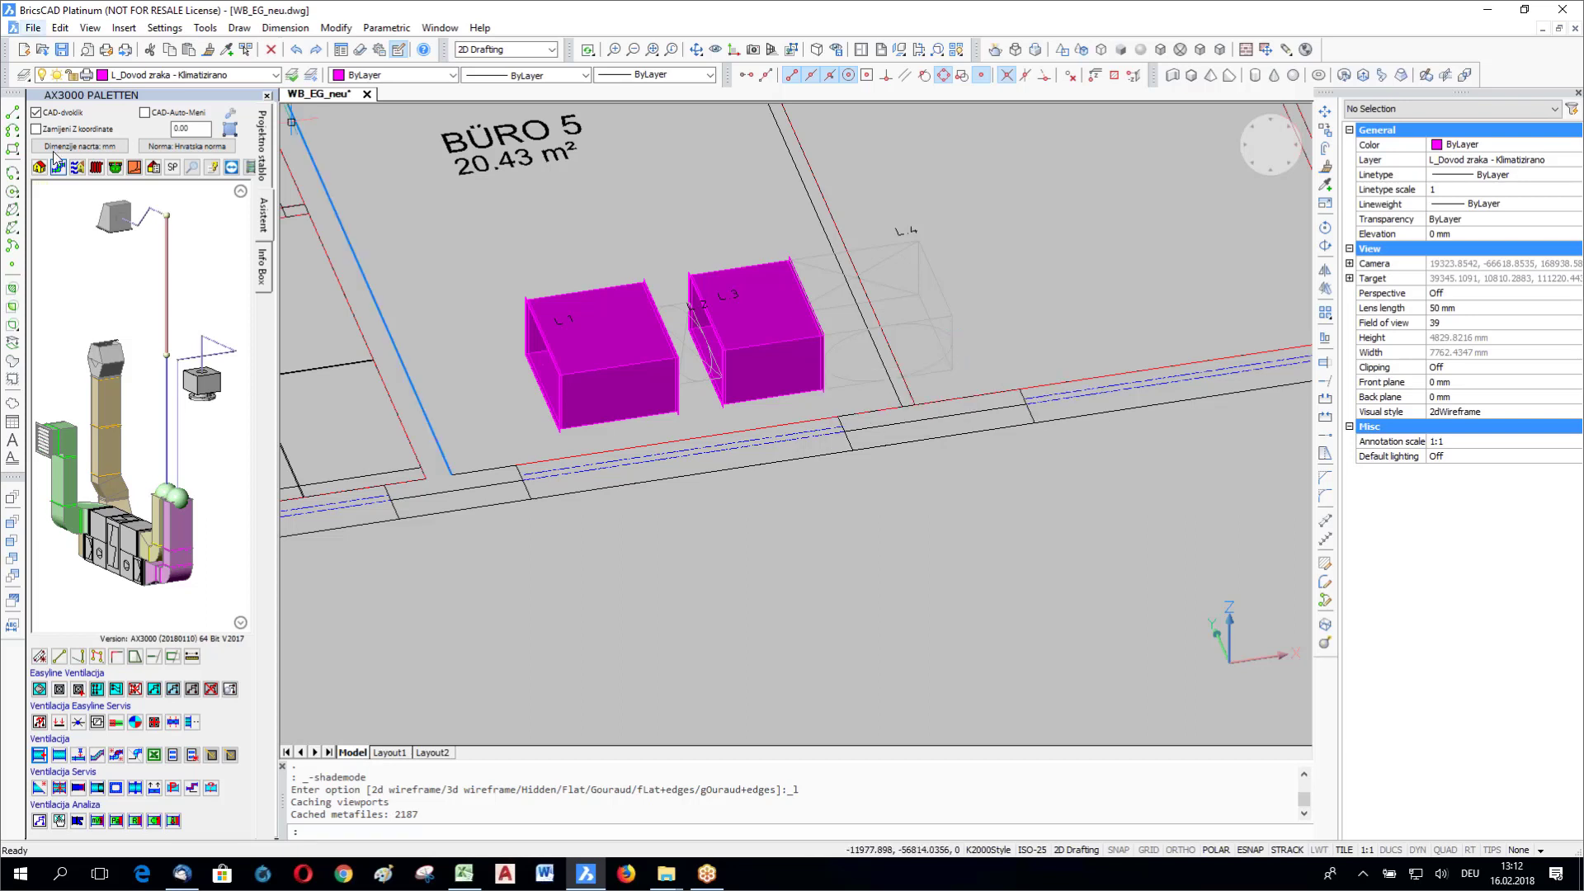
Step: Reopen the recent drawing Mike.dwg and place a copy of the my2block reference beside the original
key(alt+f)
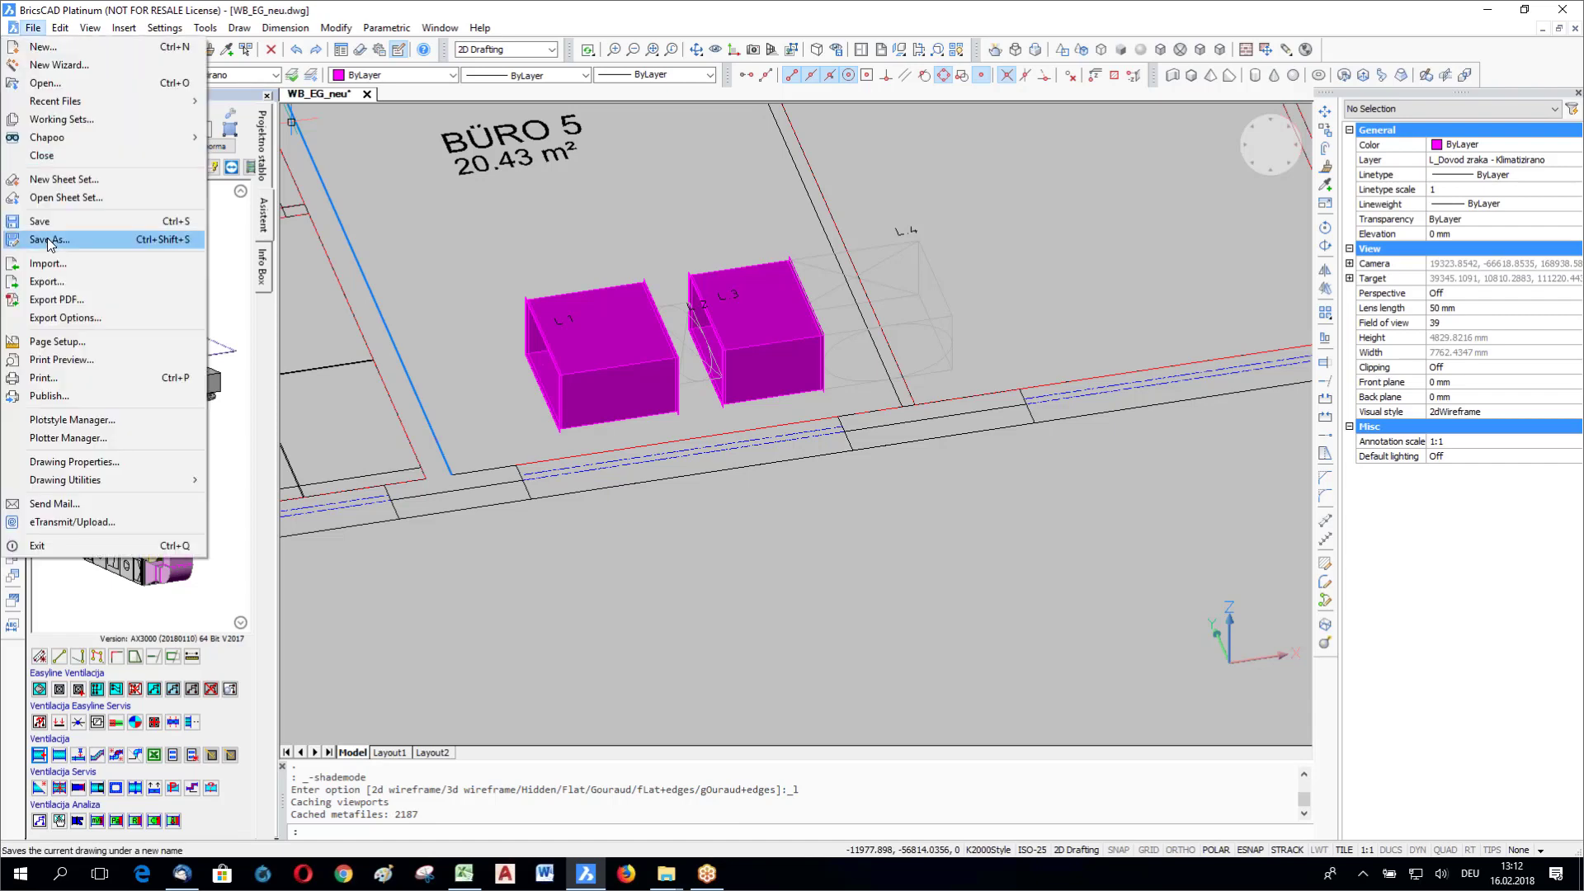
mouse_move(197, 101)
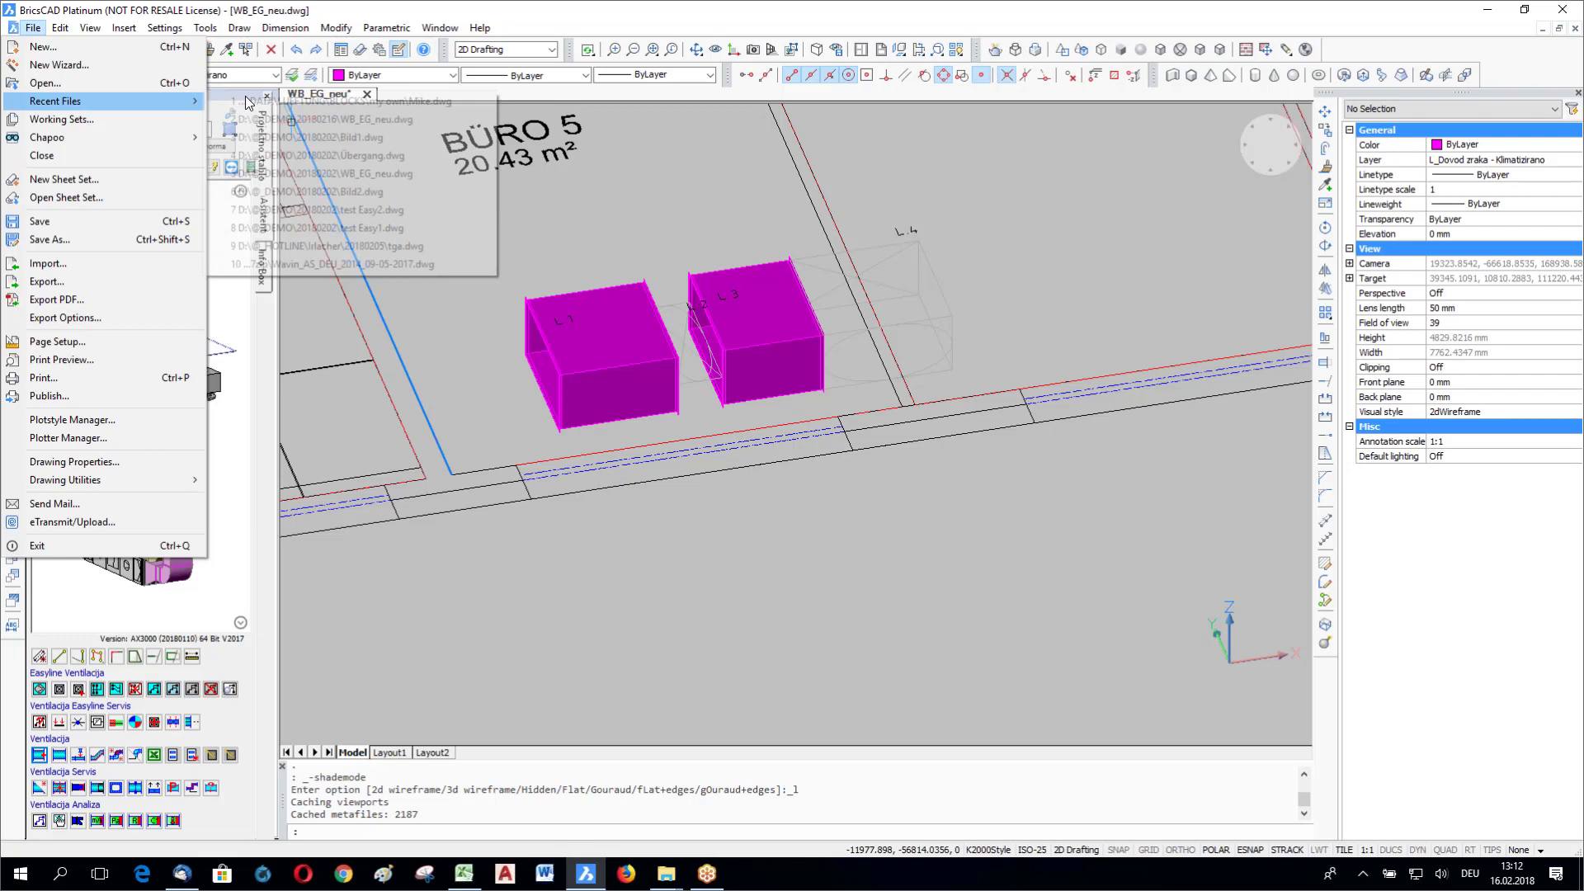
click(245, 100)
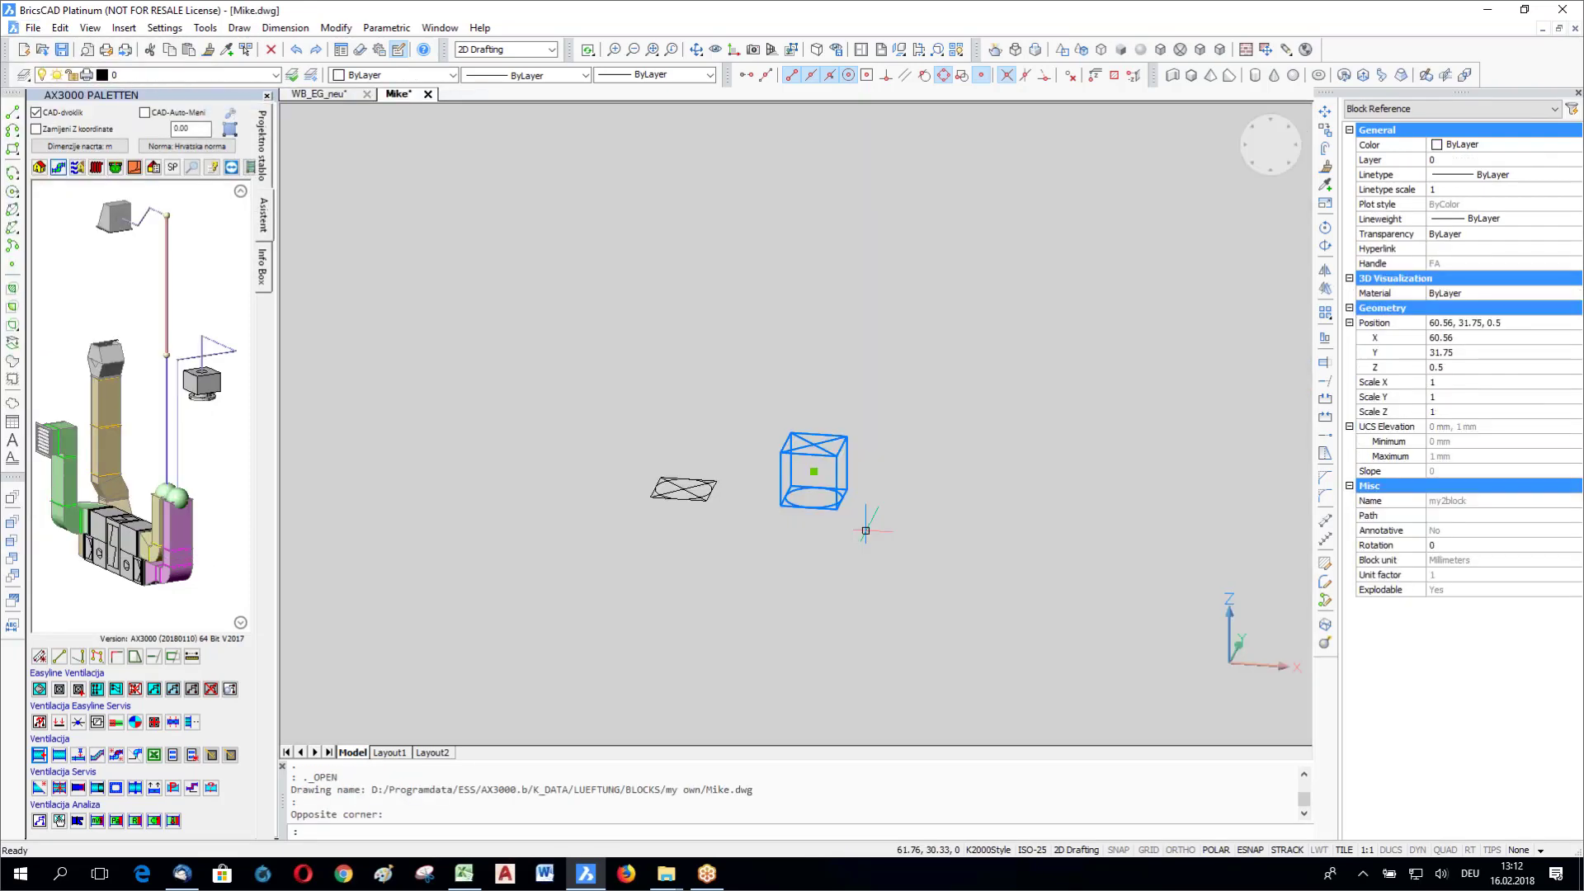
text(co)
key(Return)
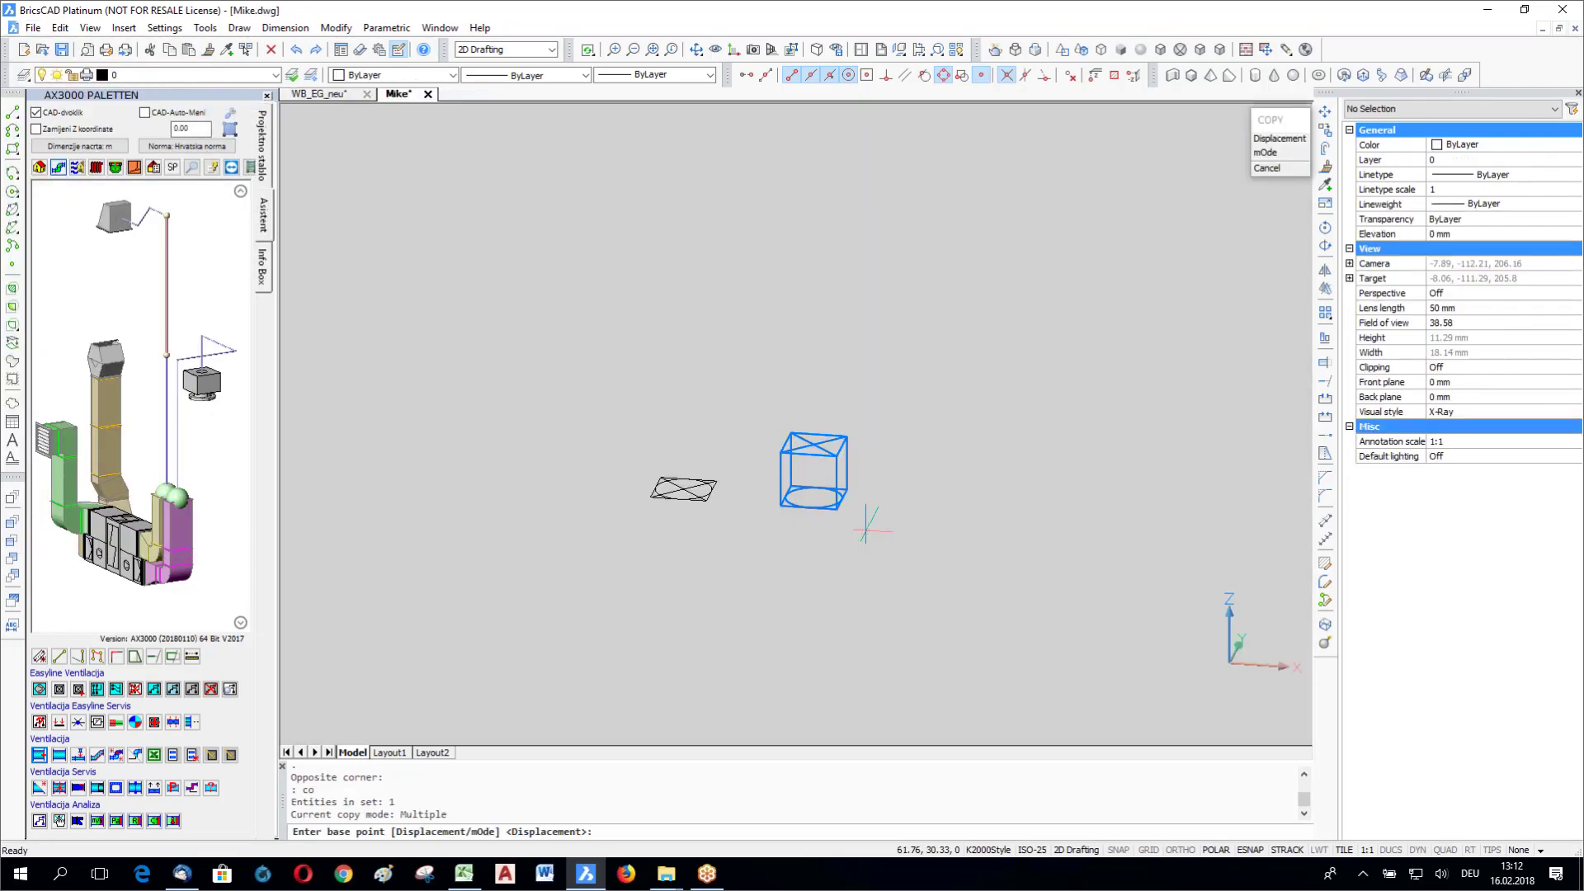
click(847, 588)
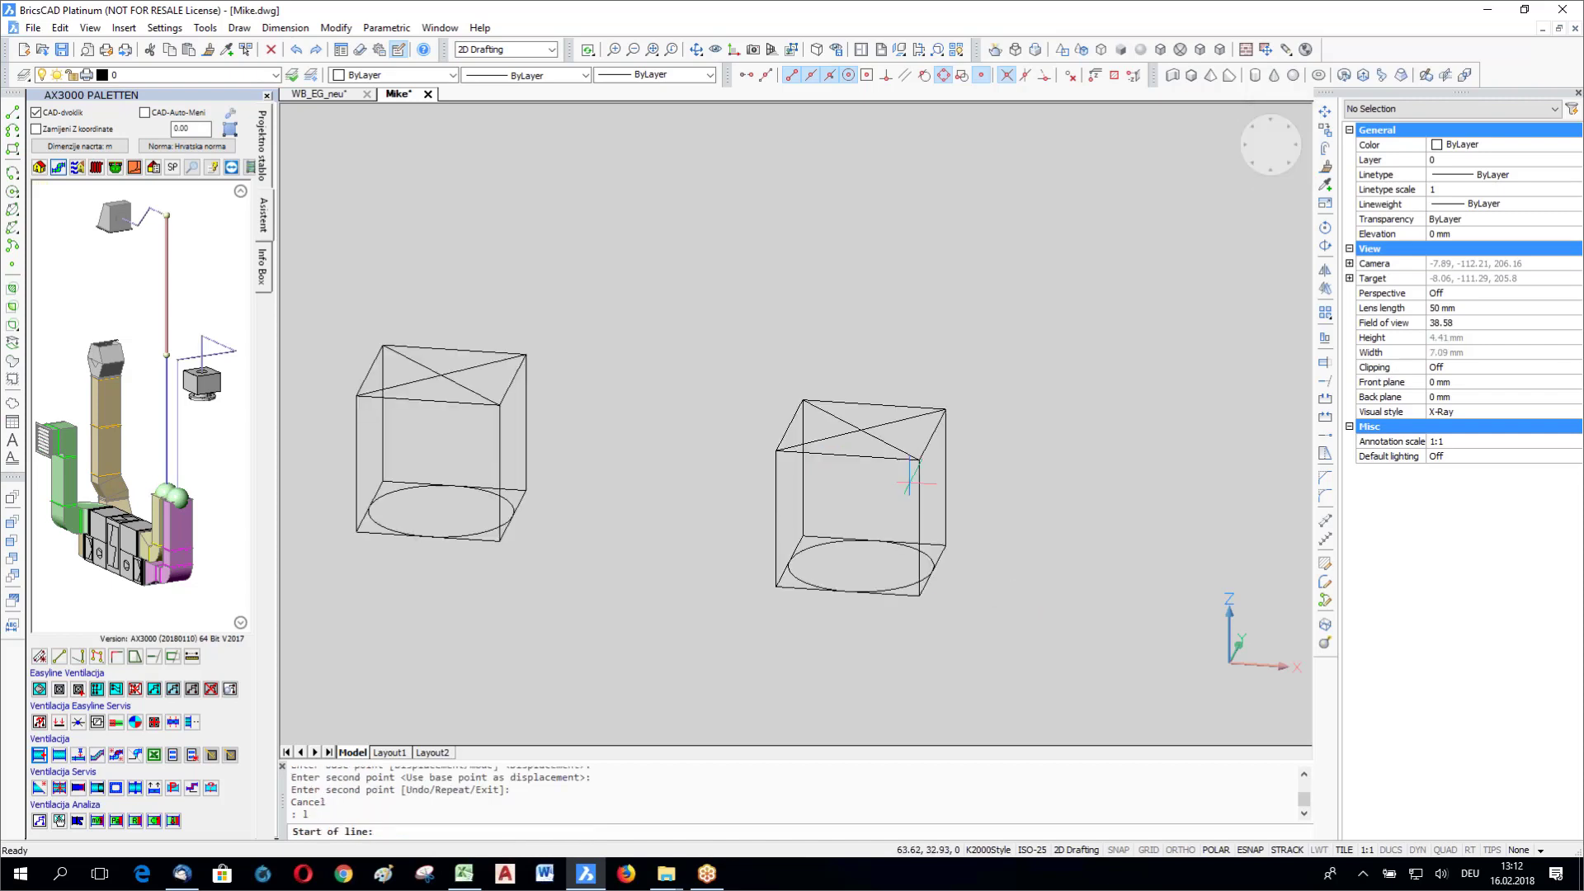
Step: Draw a helper line starting at the midpoint between two diagonally opposite corners of the copied cube and ending outside it
shift+right_click(912, 475)
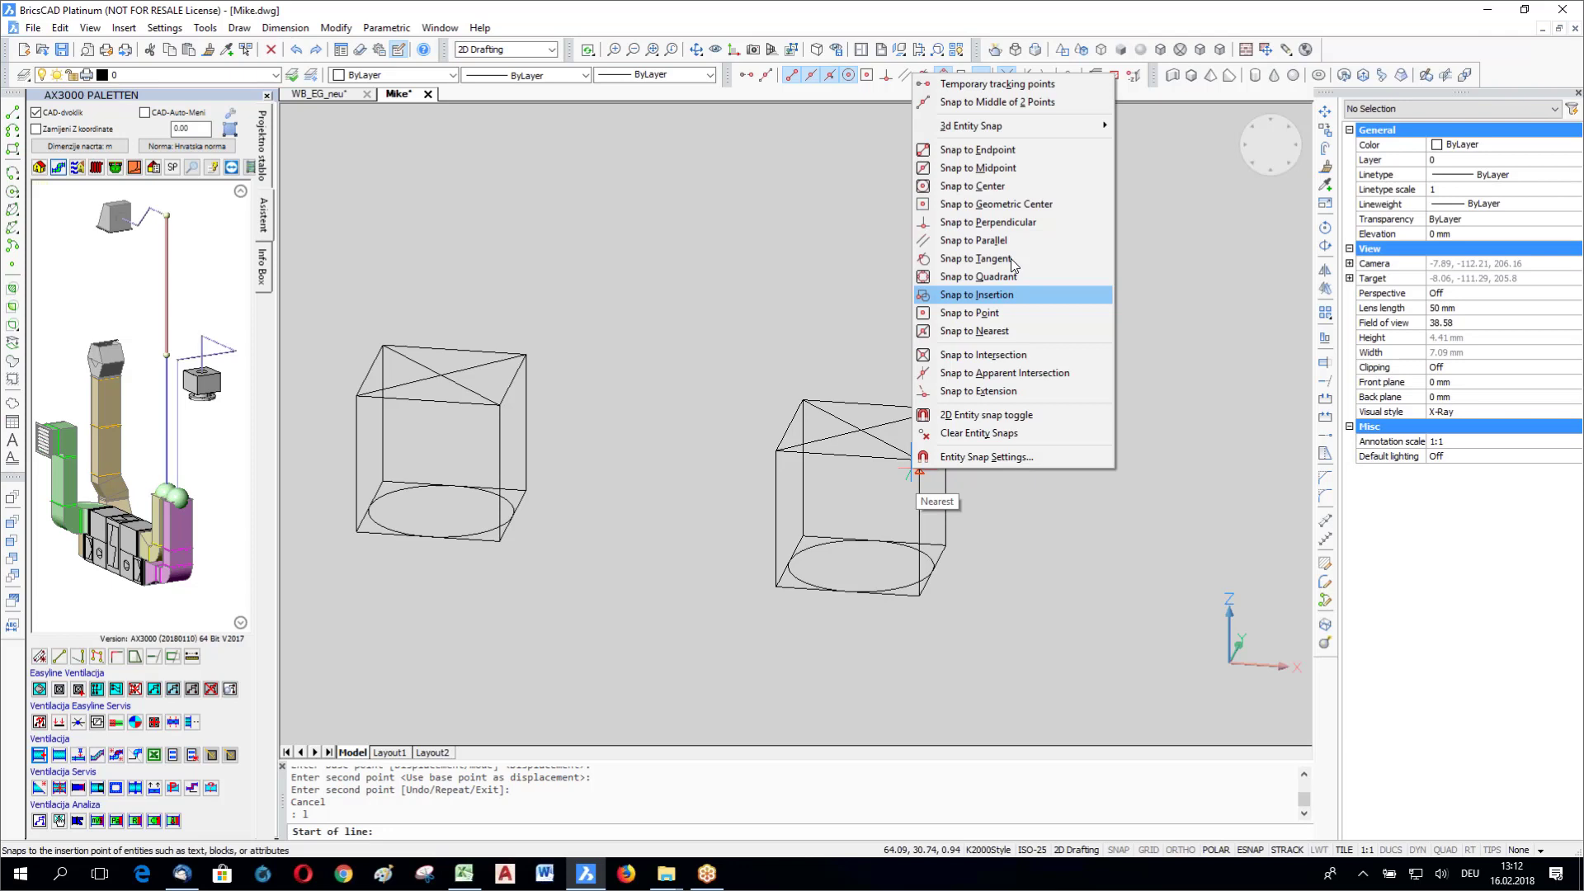
click(999, 102)
click(802, 399)
click(919, 594)
click(1094, 273)
key(Escape)
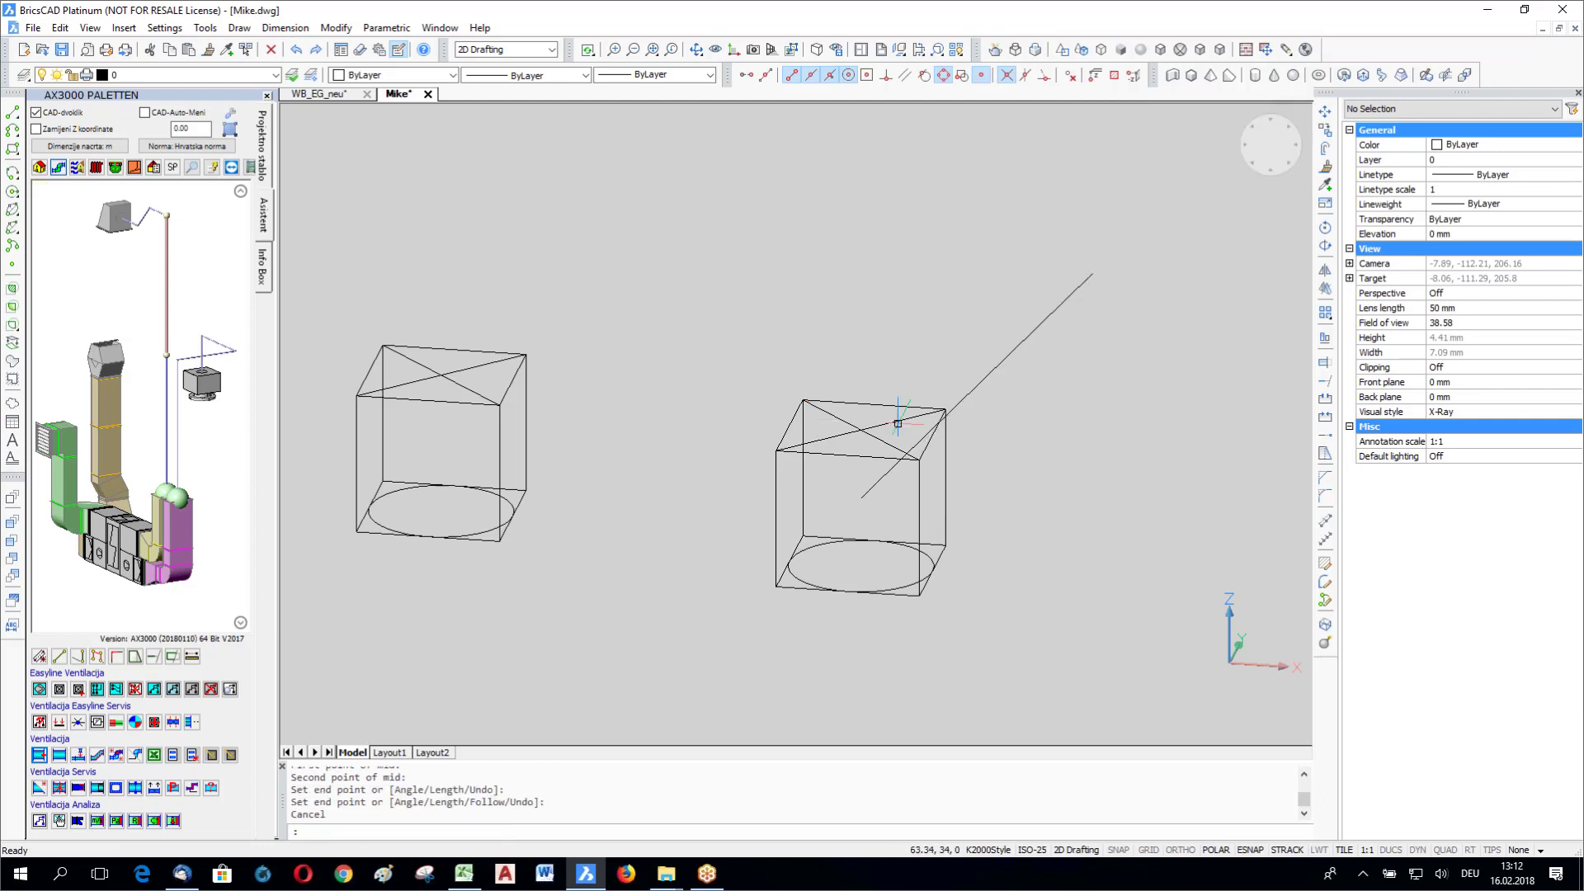
Step: Explode the copied my2block reference into separate entities
key(Escape)
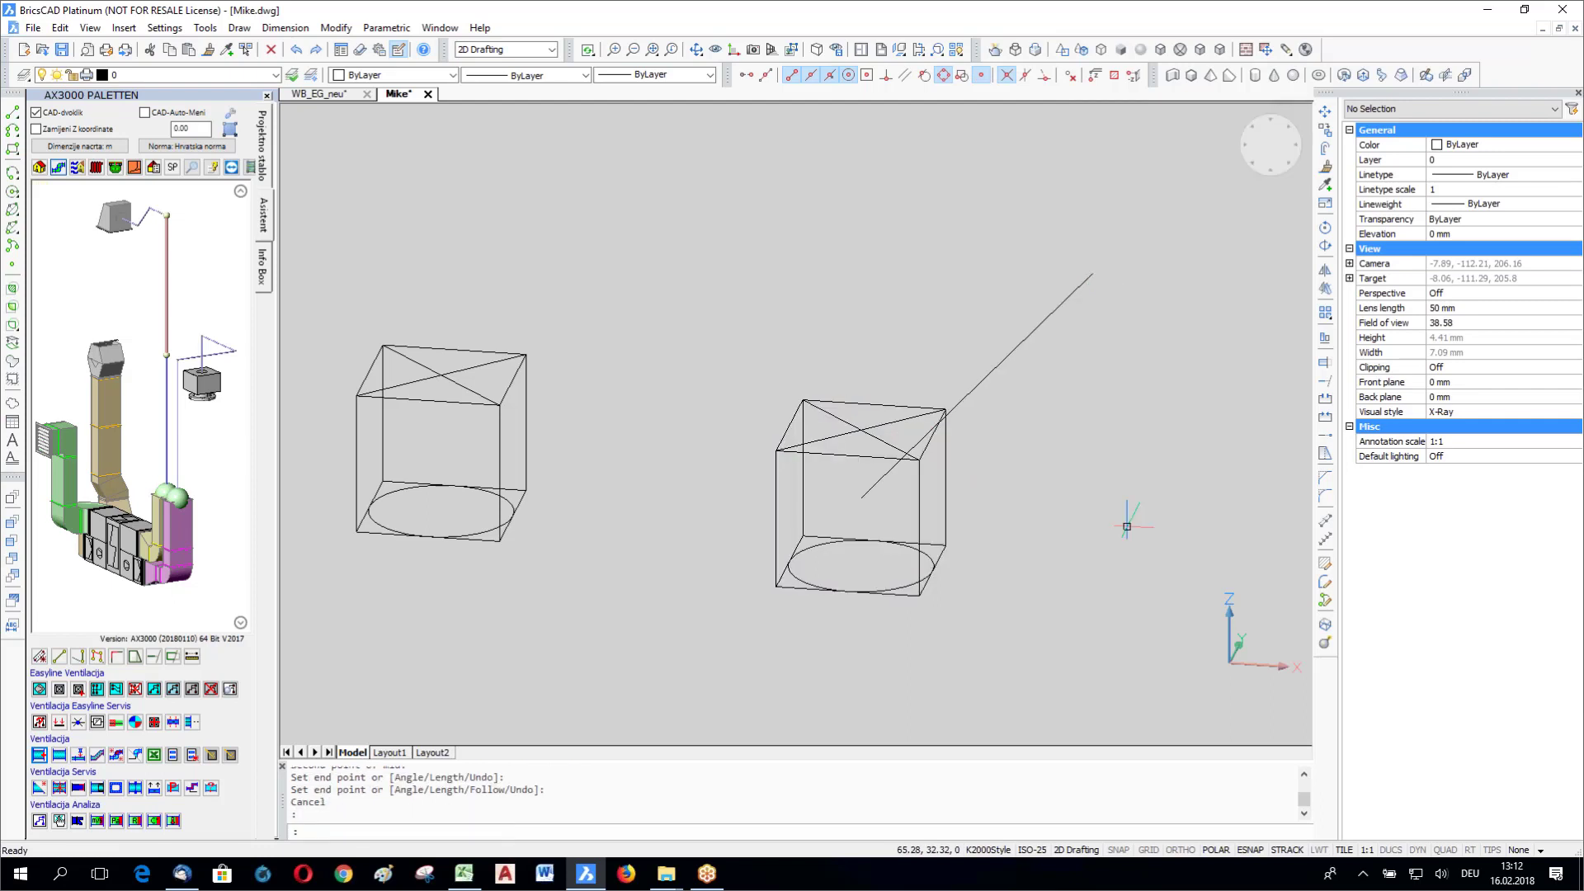
click(1331, 651)
key(Return)
click(698, 360)
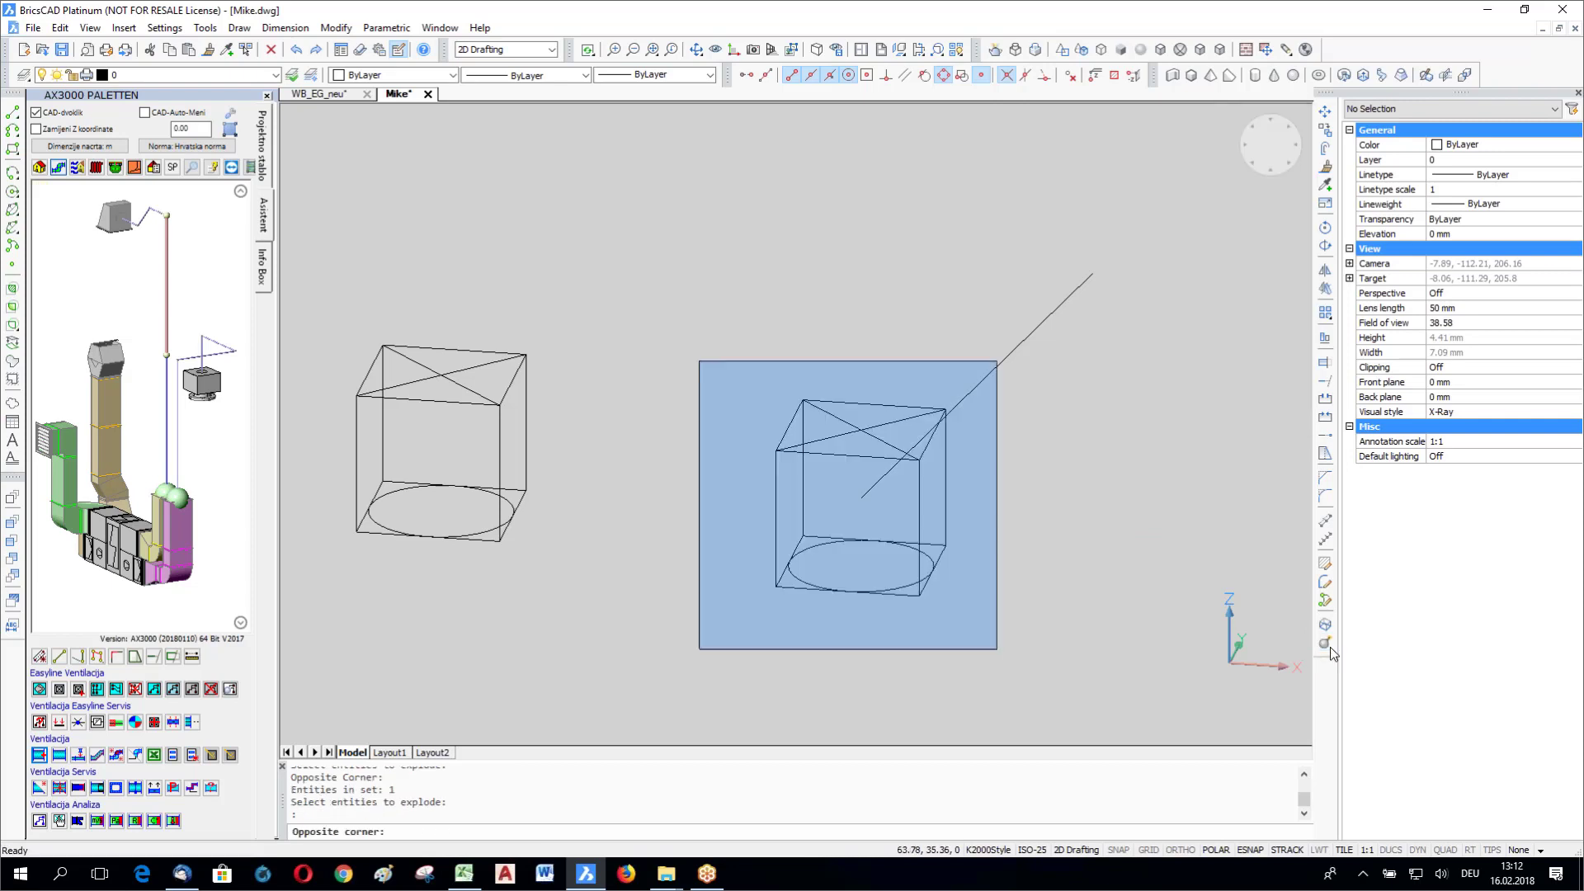
click(997, 650)
click(1454, 145)
click(1460, 145)
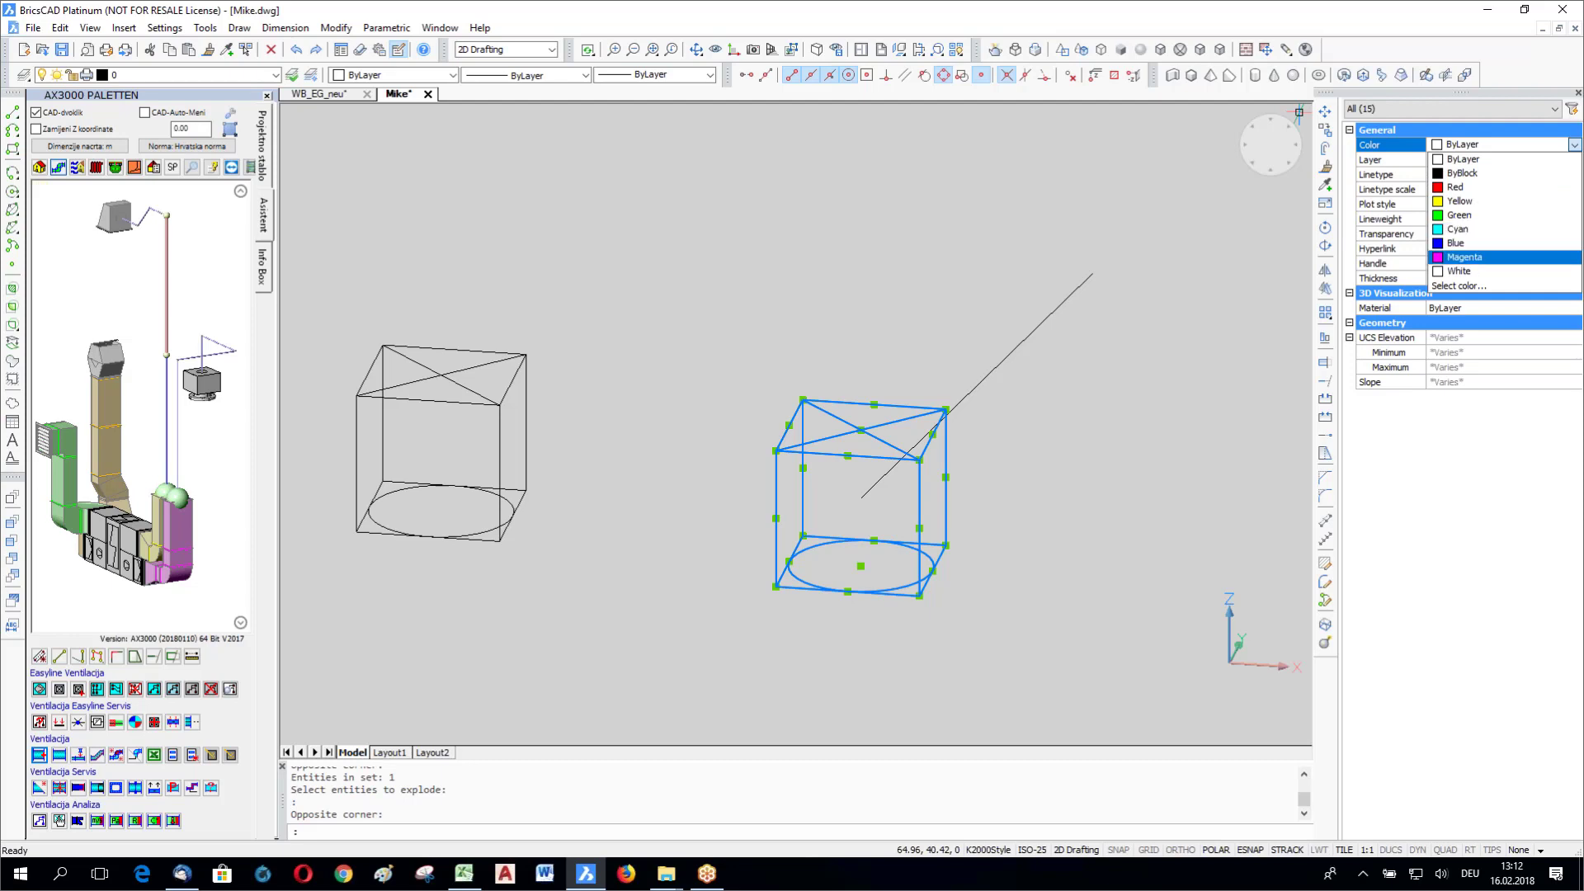
key(Escape)
key(Escape)
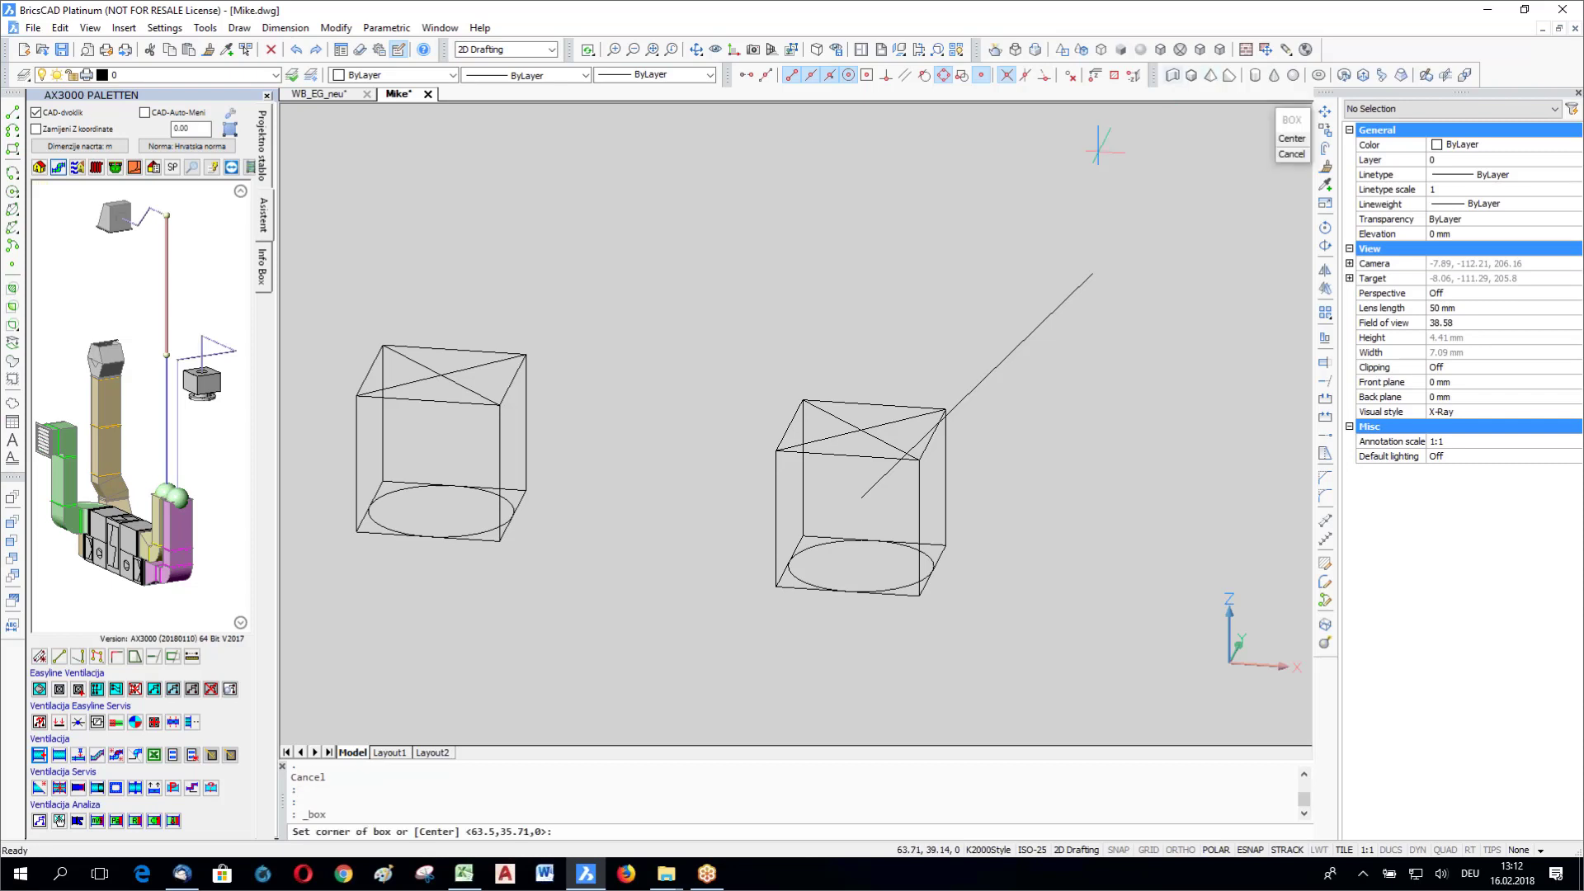
Step: Draw a solid box over the exploded cube, spanning opposite corners of its base and reaching its full height
click(776, 587)
click(949, 545)
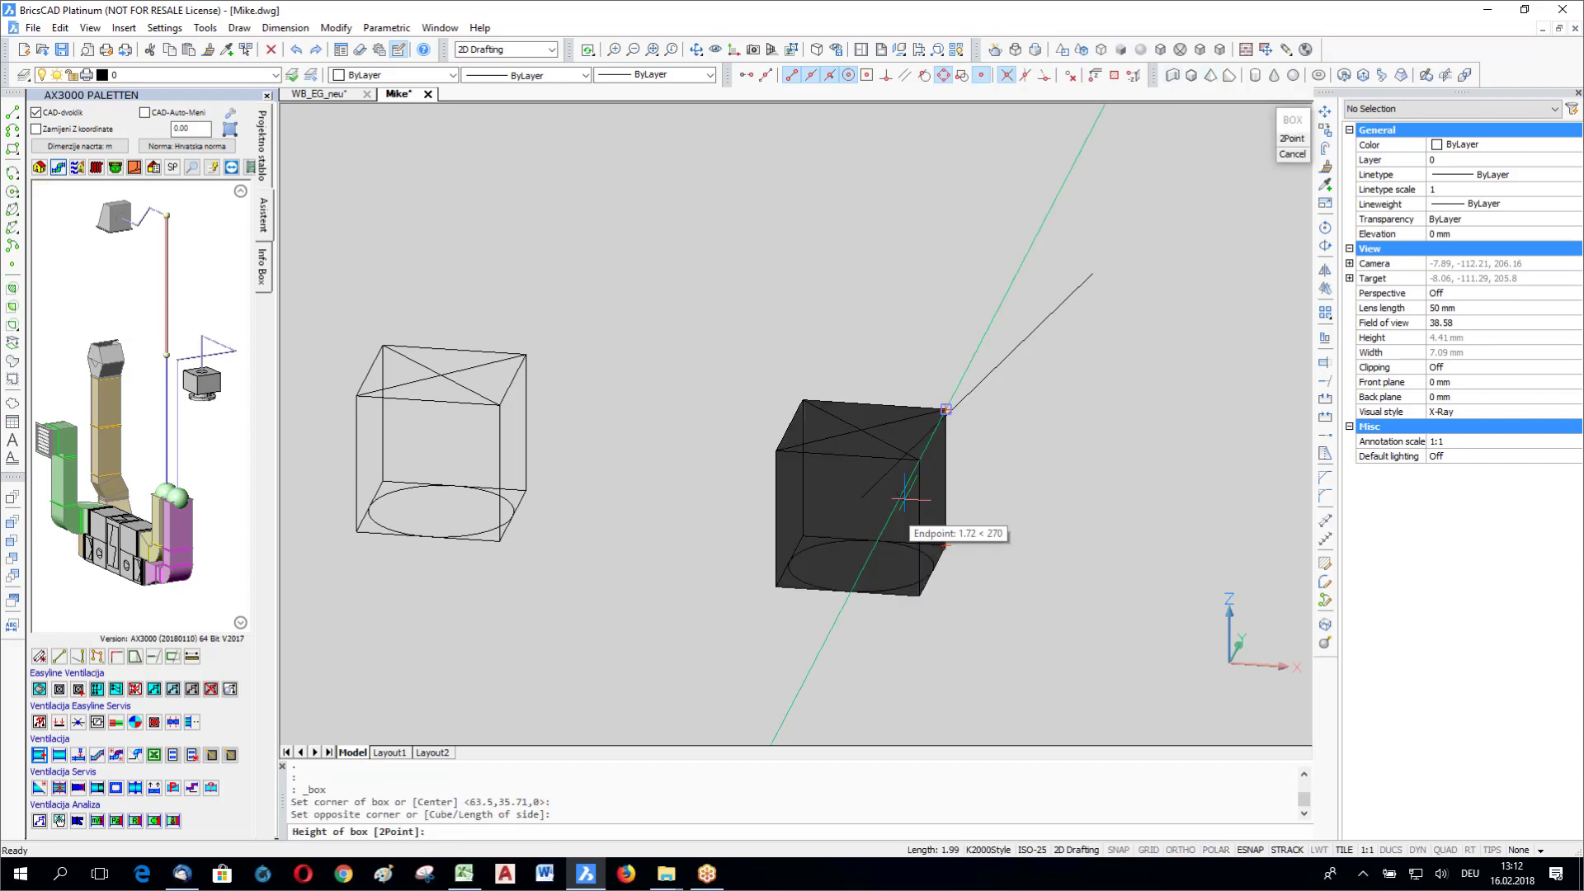
click(949, 425)
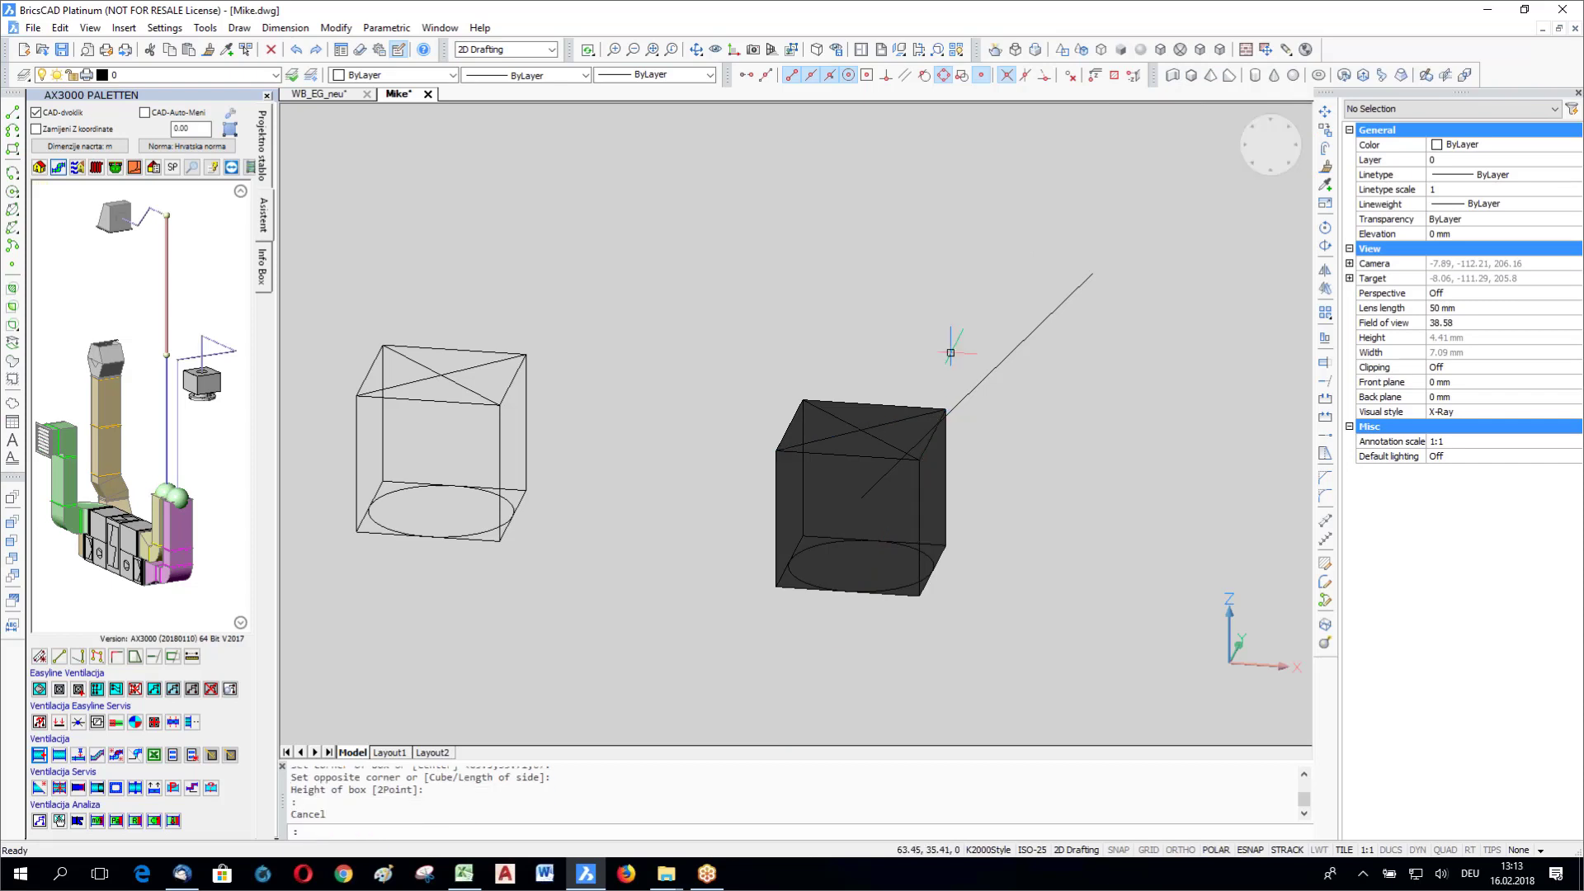
Step: Start a new block definition, reuse the existing my2block name as a template and change it to m32block
text(_block)
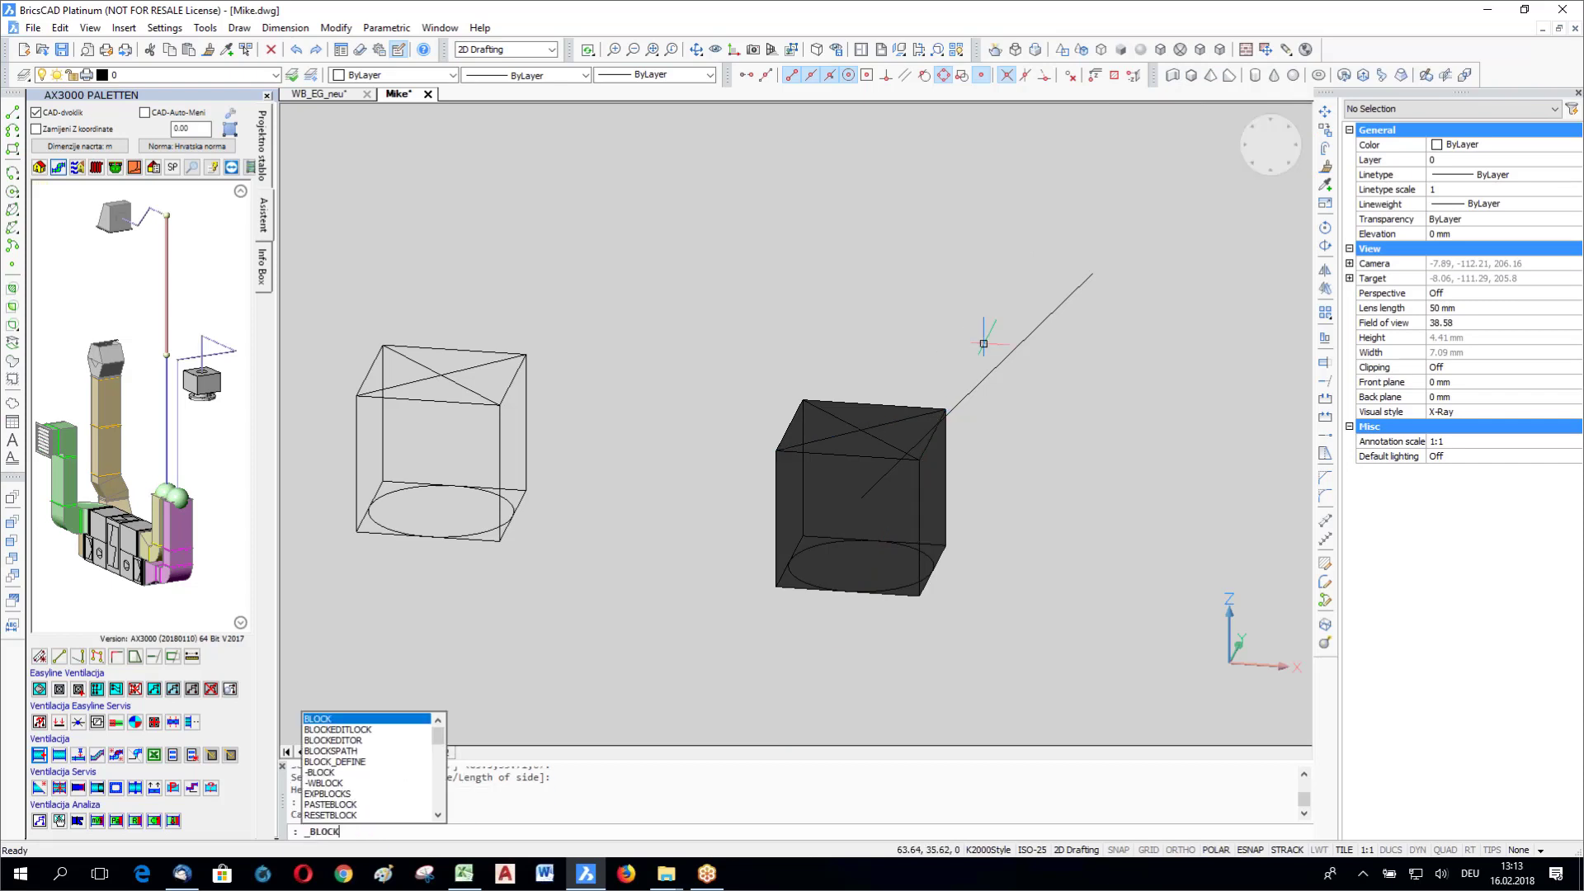
key(Return)
click(1343, 245)
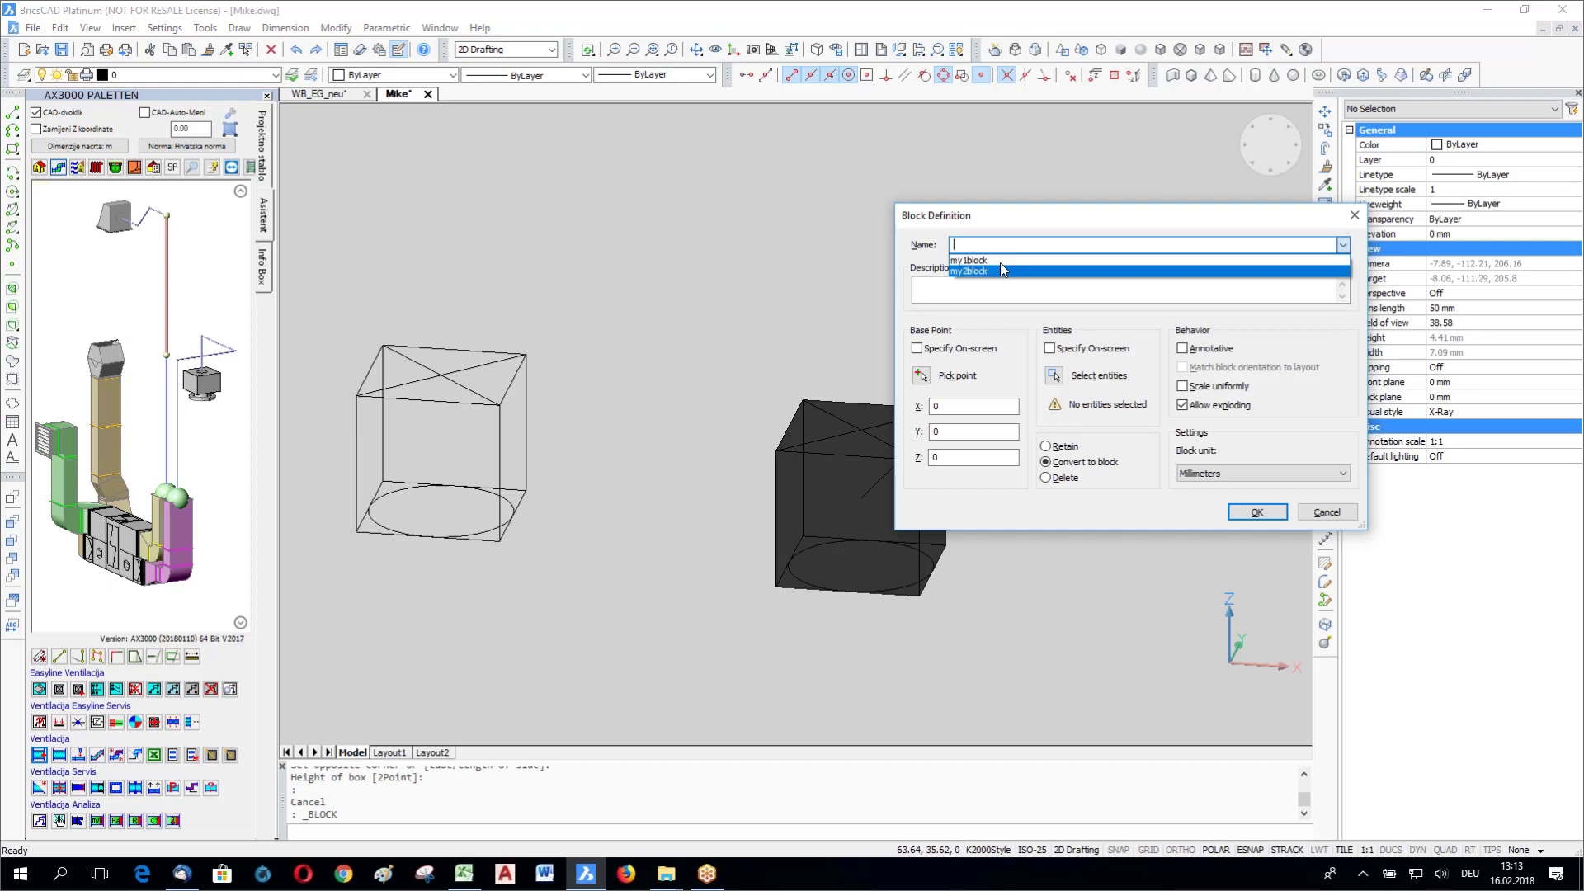
click(1001, 266)
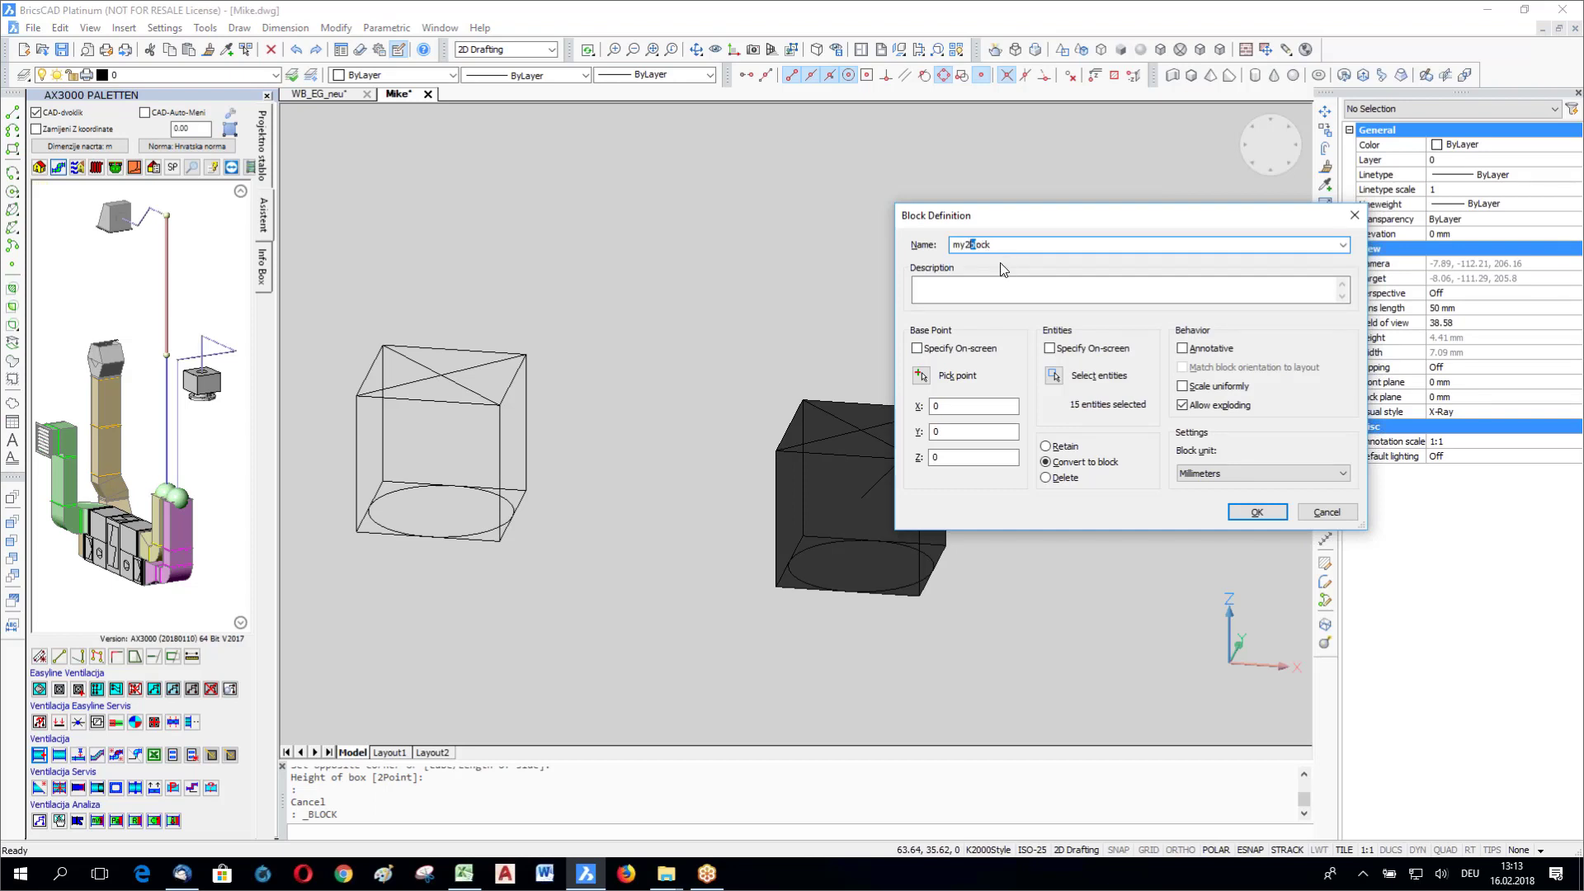
click(964, 245)
key(BackSpace)
text(3)
Step: Add the cube's entities and solid box to the block, set its base point at the helper line's inner endpoint and create it
click(1054, 377)
click(977, 602)
key(Return)
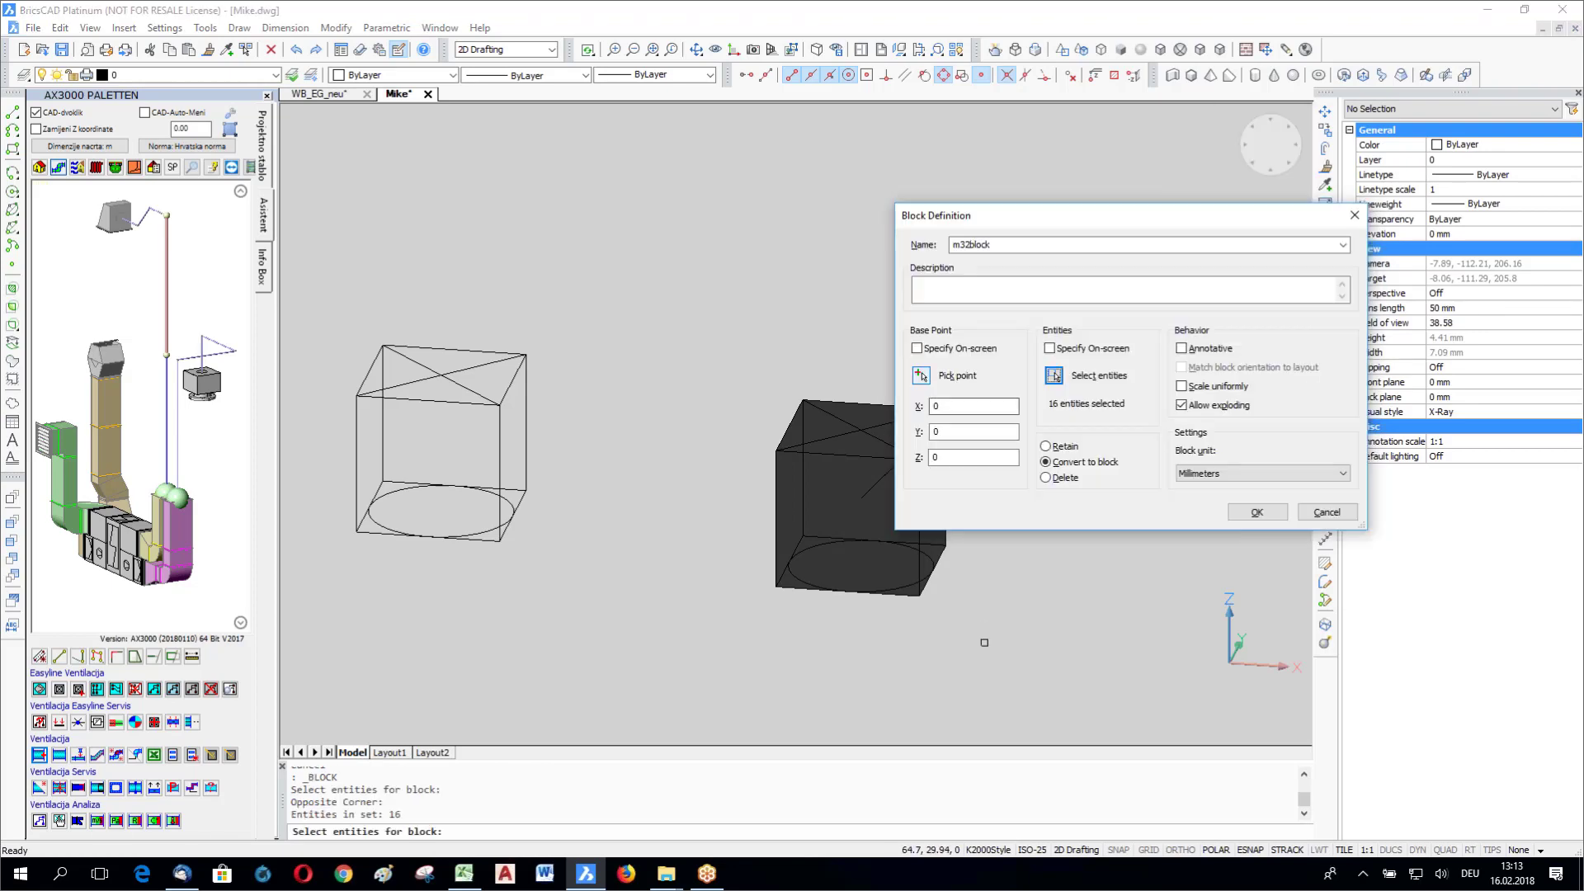
key(Return)
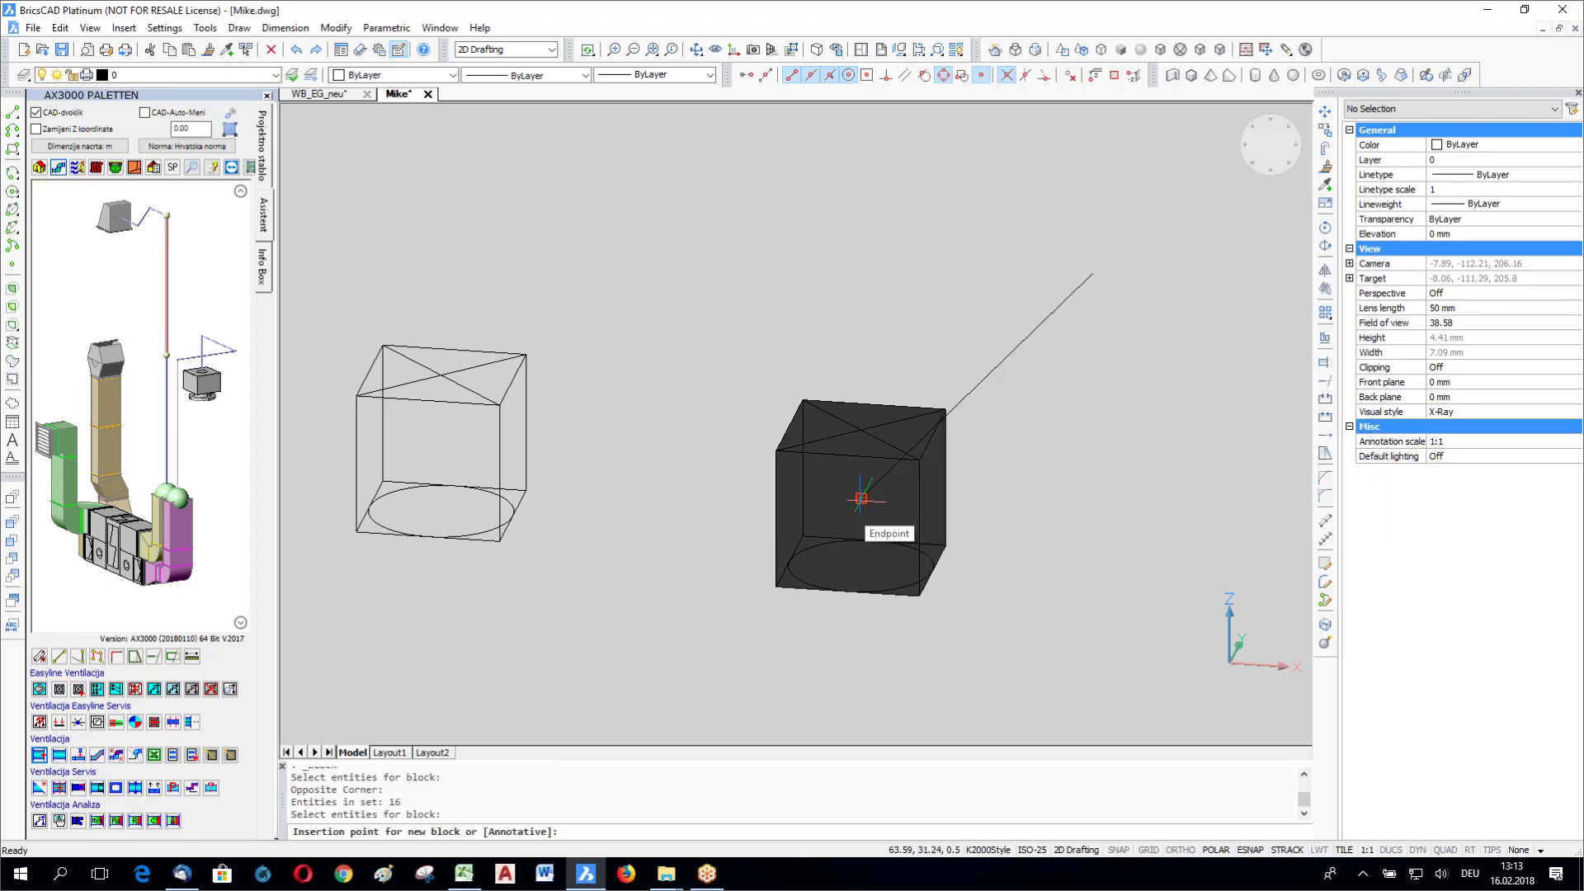
click(860, 499)
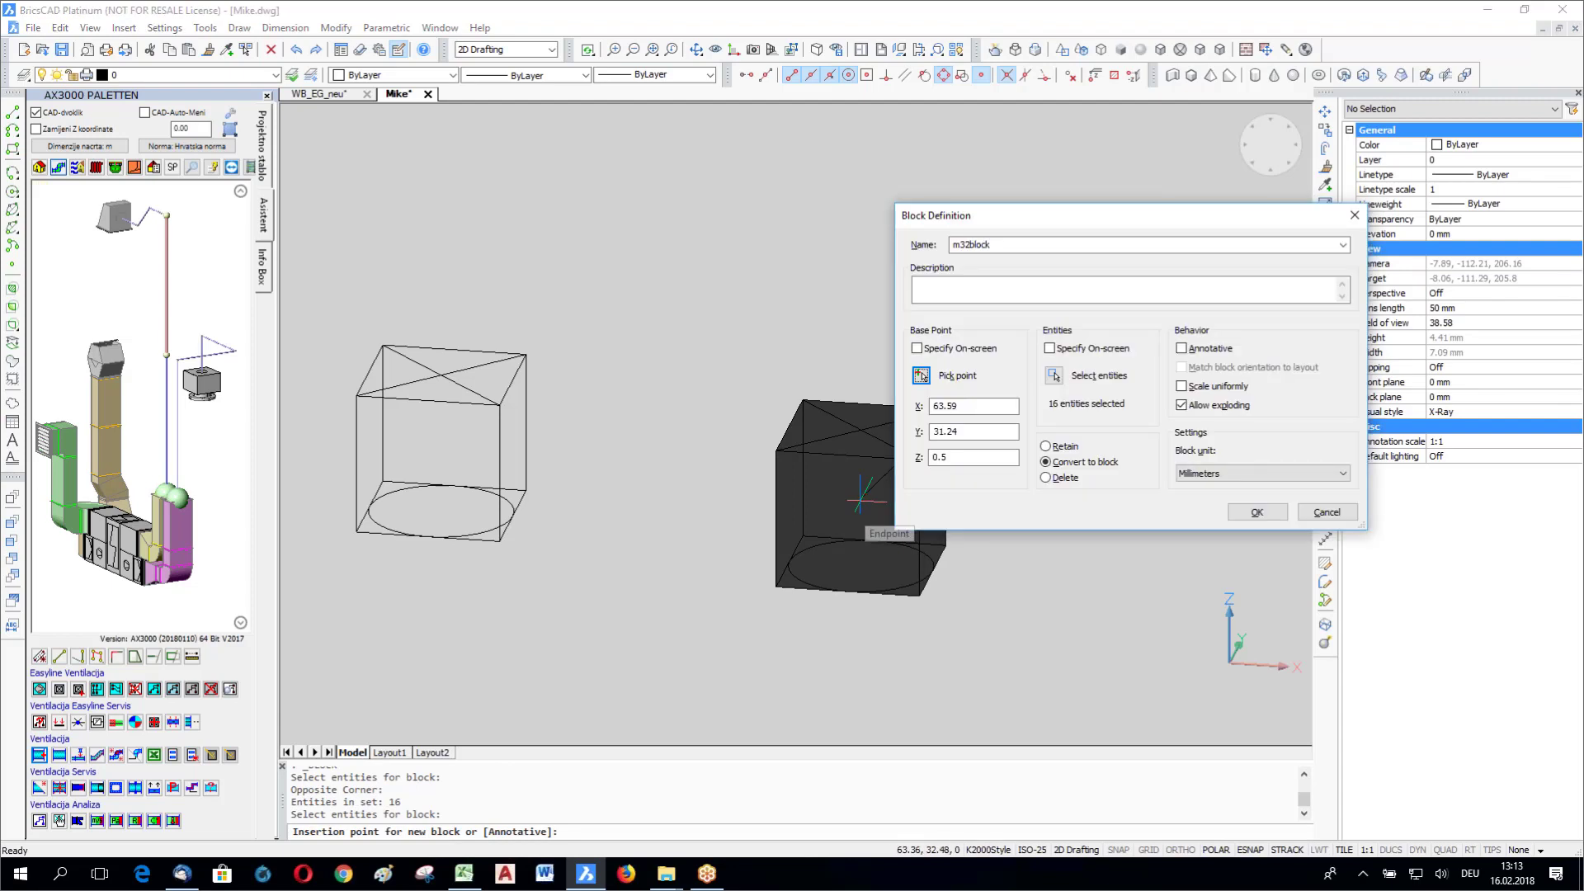
click(1268, 516)
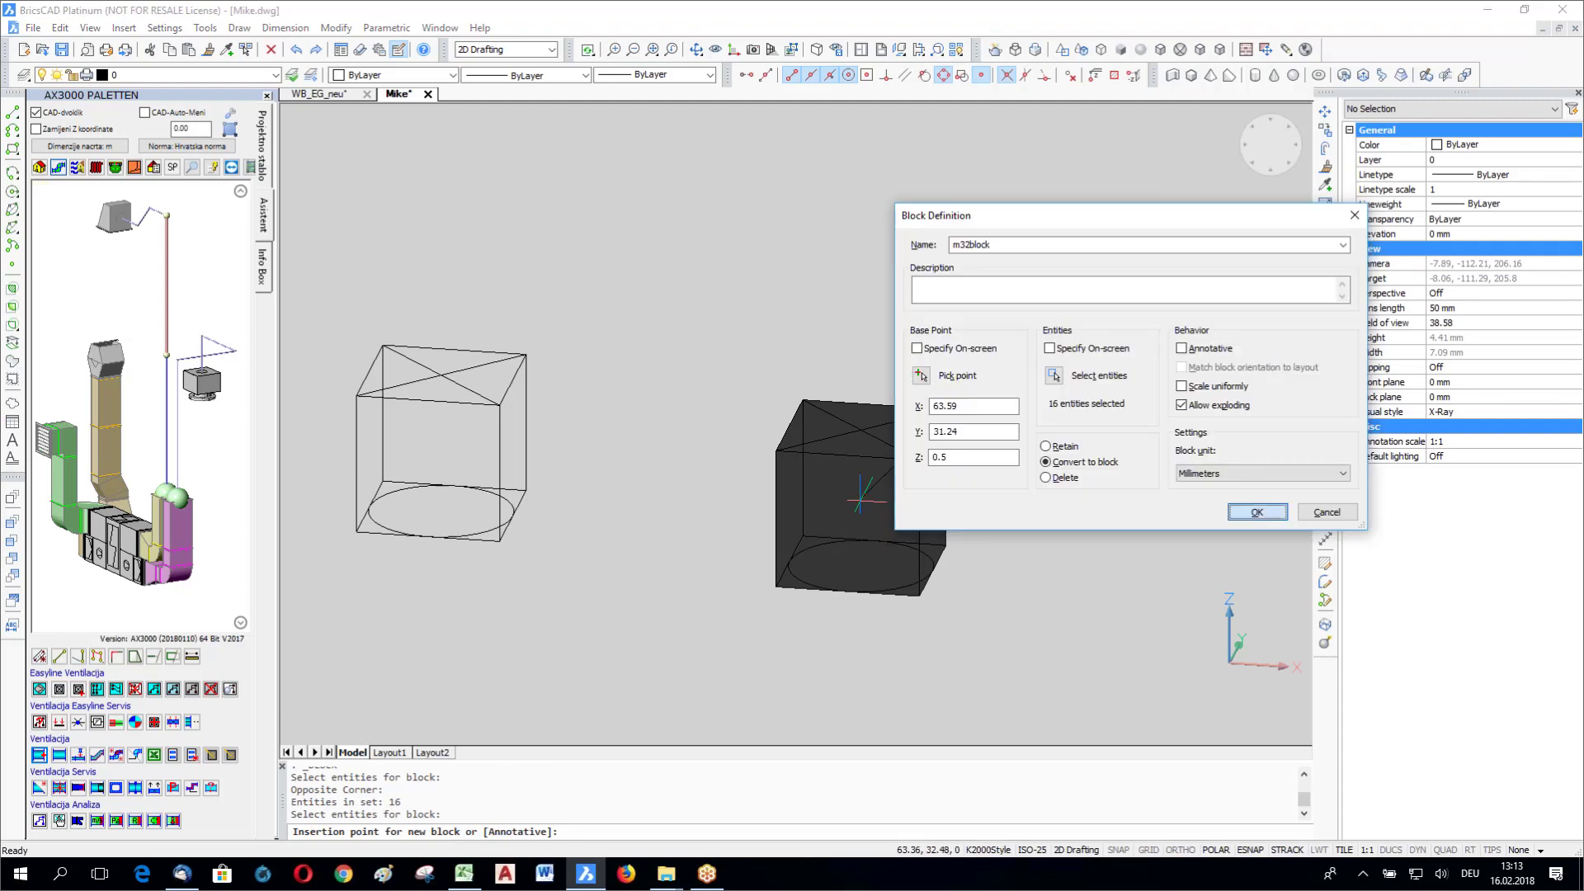
key(Escape)
Step: Close Mike.dwg with its changes saved
scroll(934, 536, down, 5)
scroll(993, 506, up, 2)
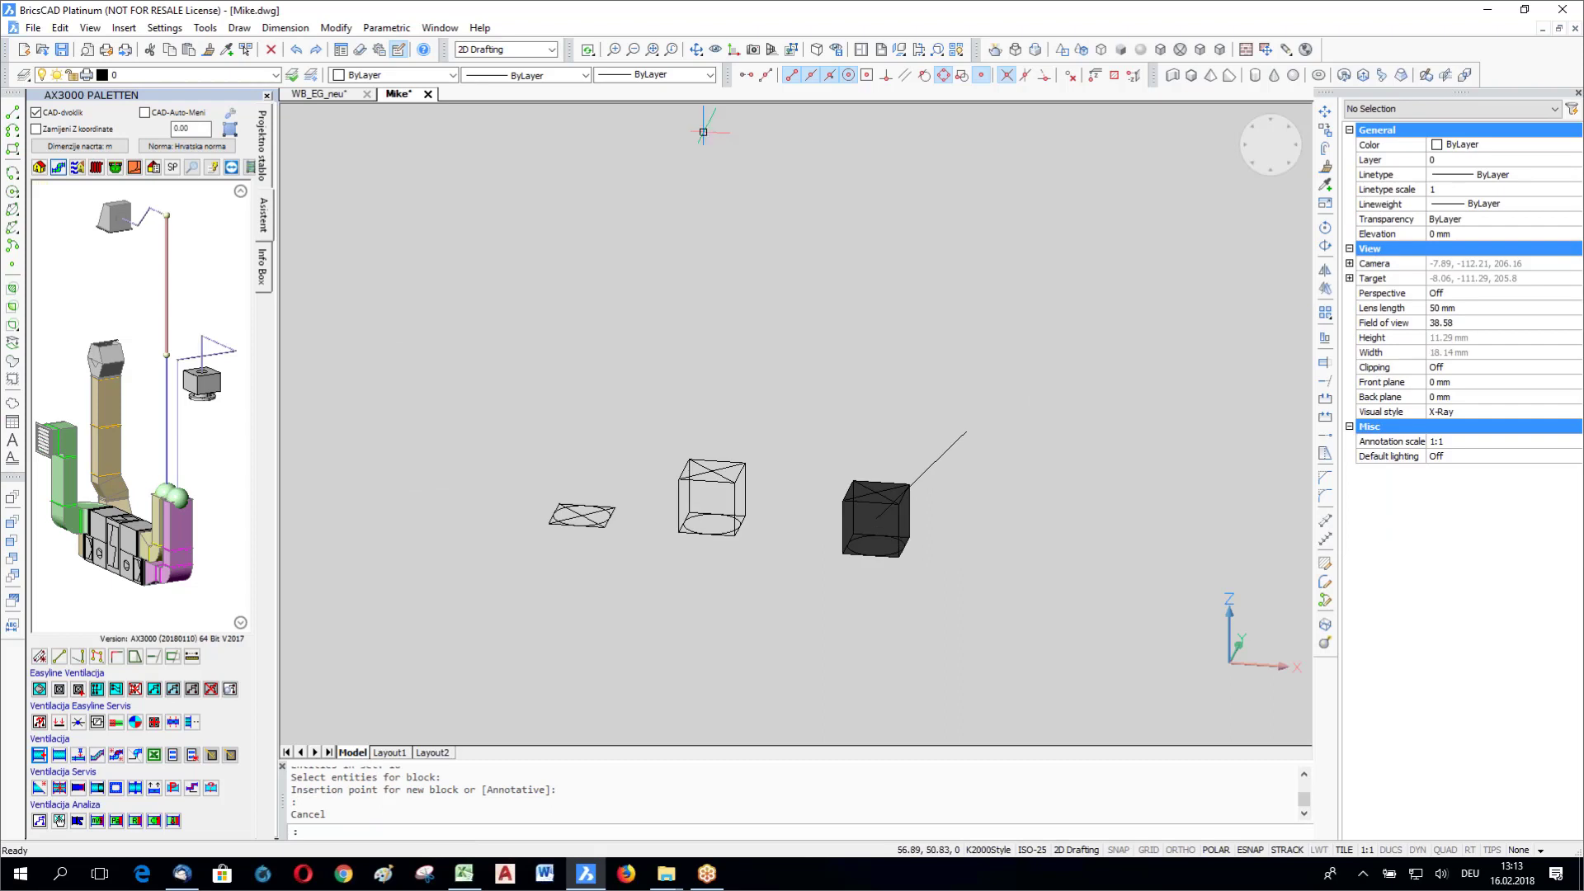
key(ctrl+F4)
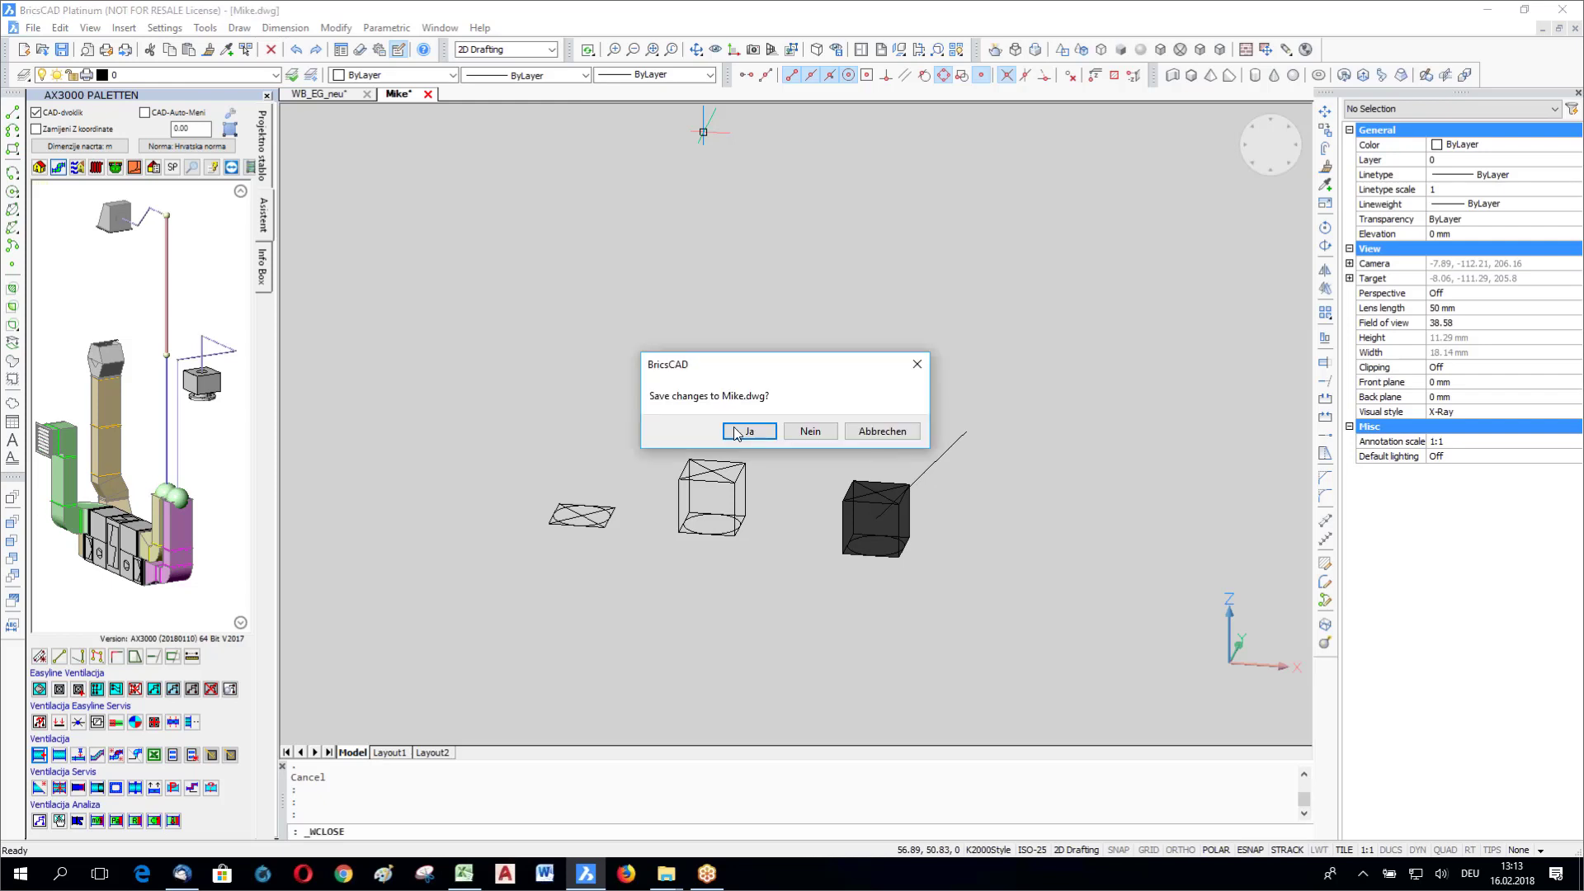
click(739, 431)
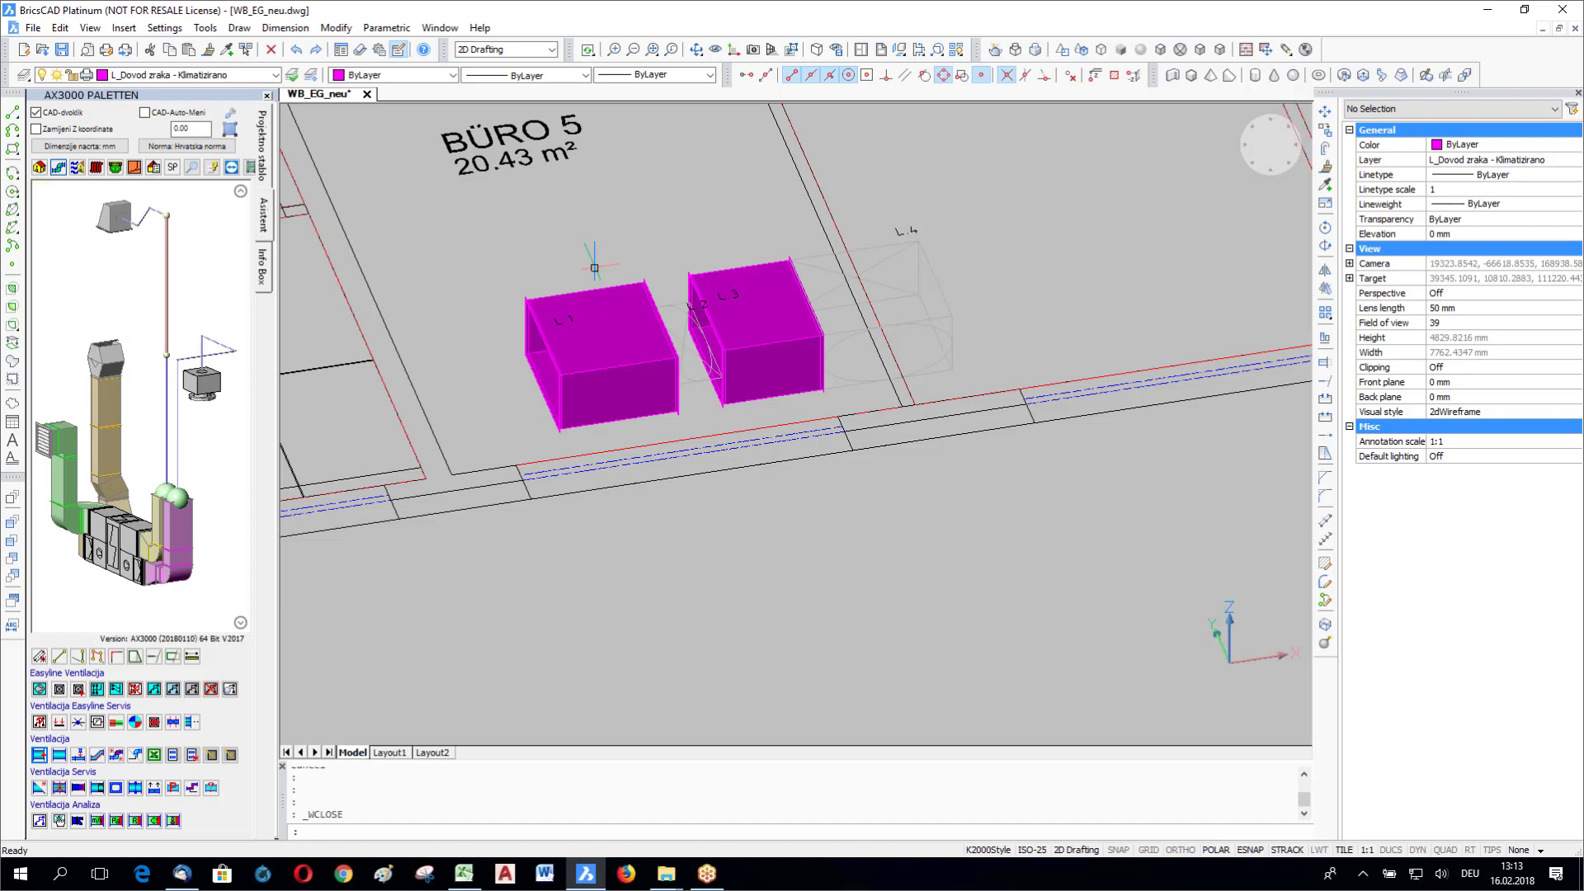
Step: Continue the duct run from the last my2block with straight sections, an upward elbow and another my2block, and end the construction
middle_drag(594, 268, 429, 326)
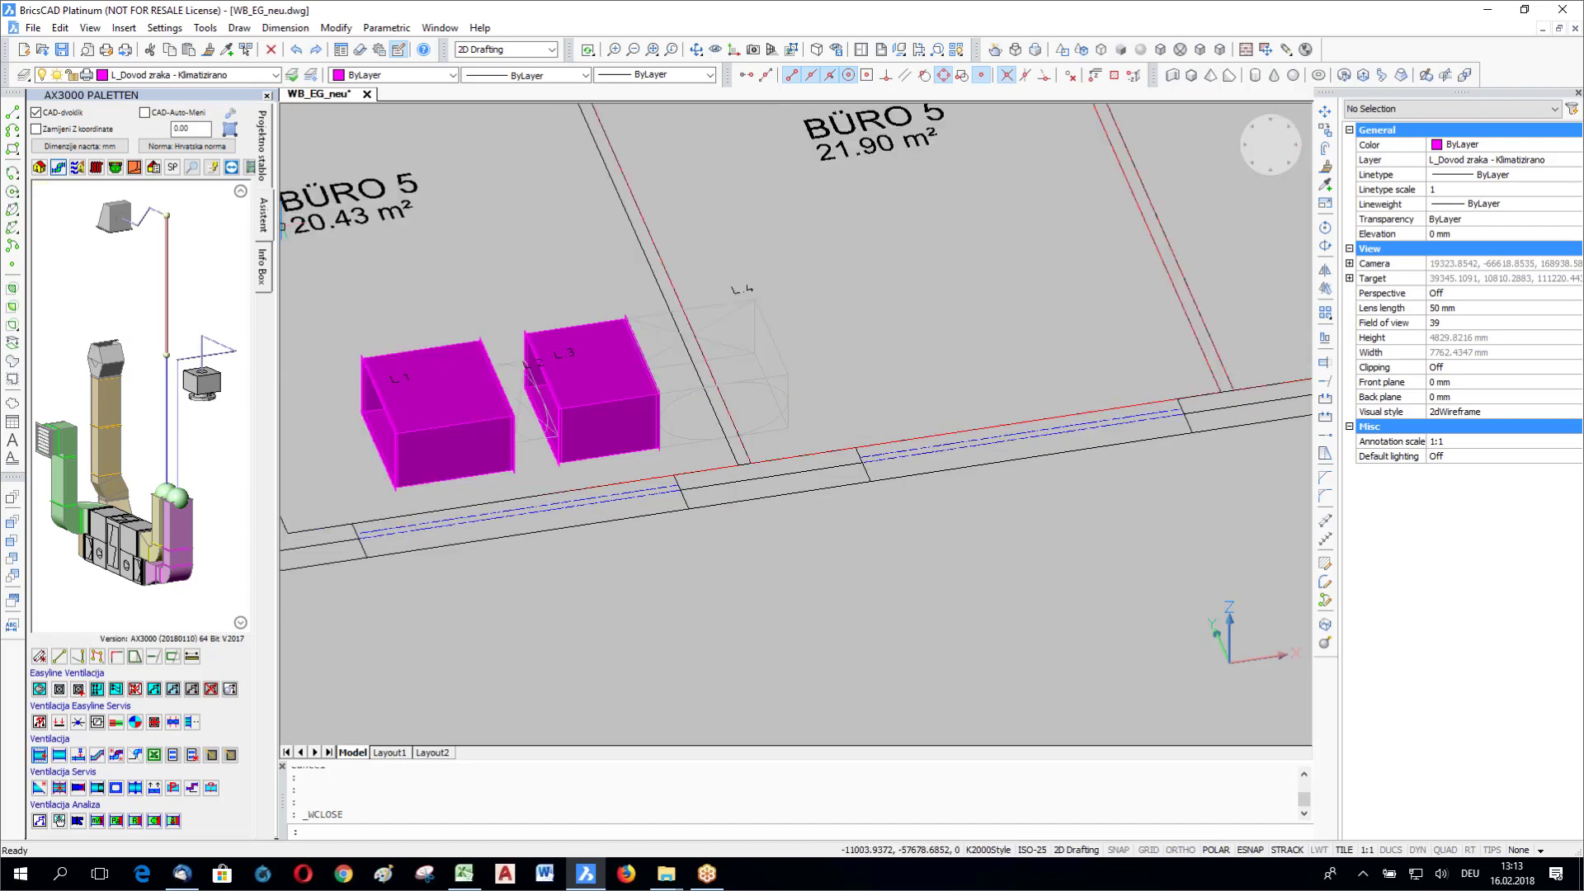
click(39, 754)
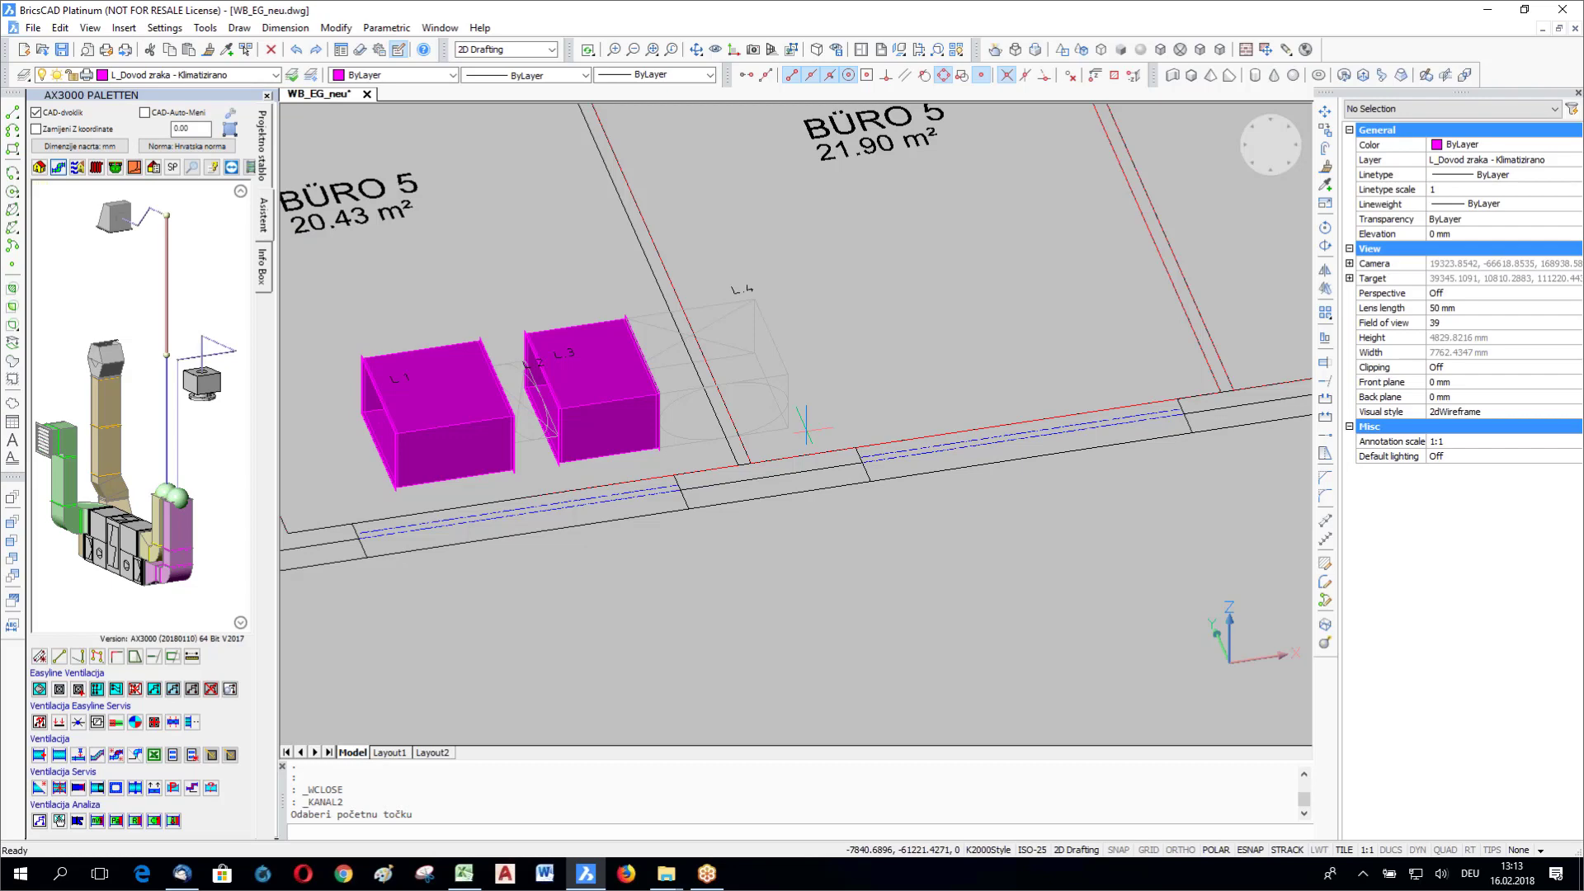
click(806, 427)
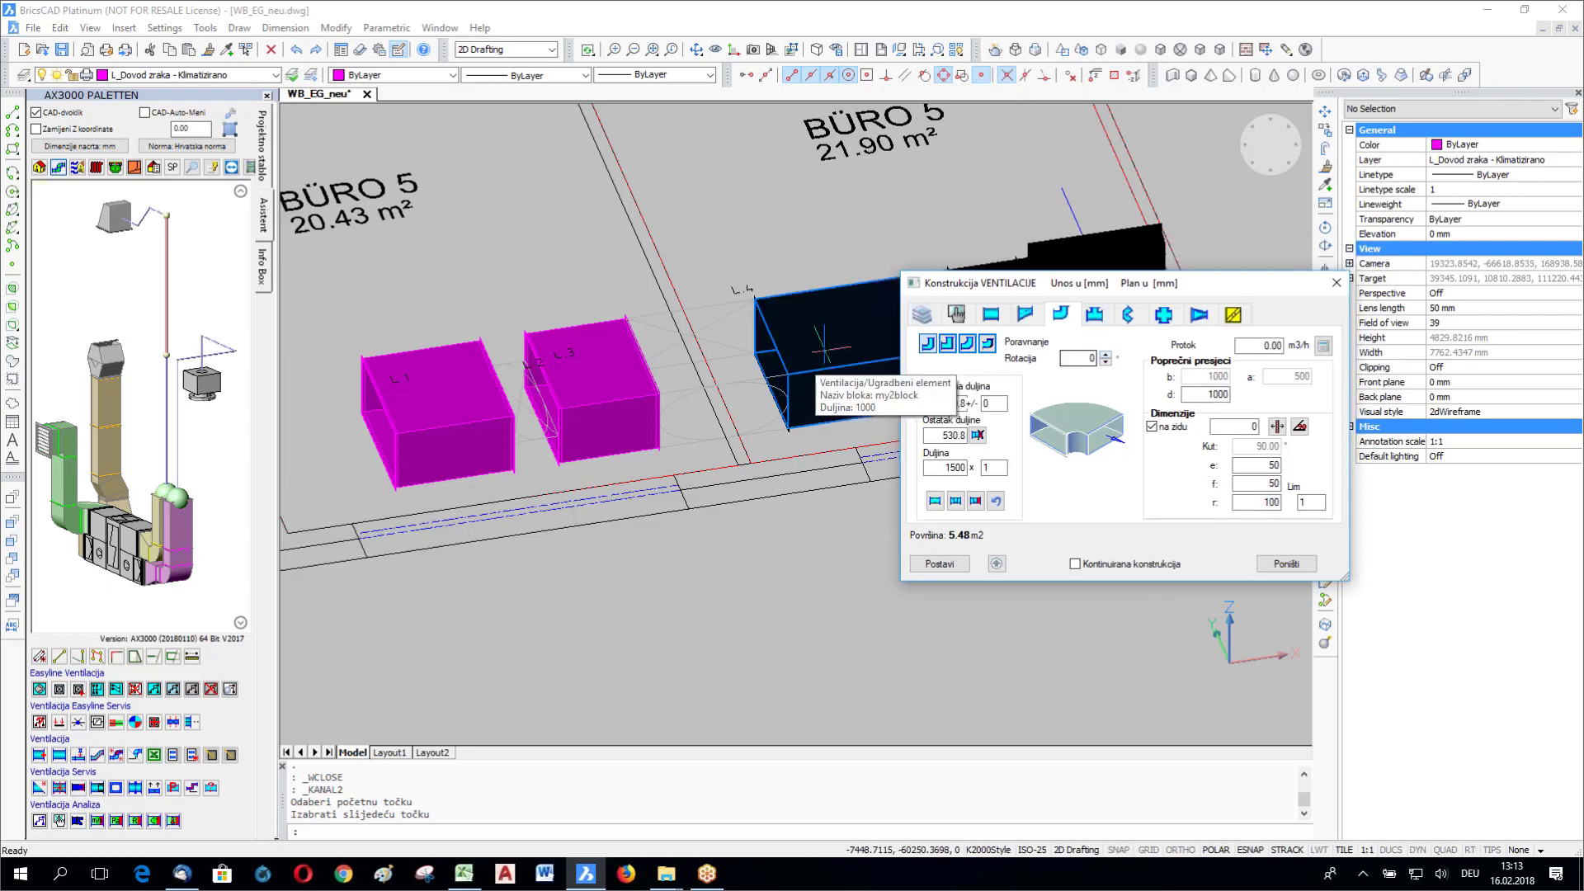
click(825, 350)
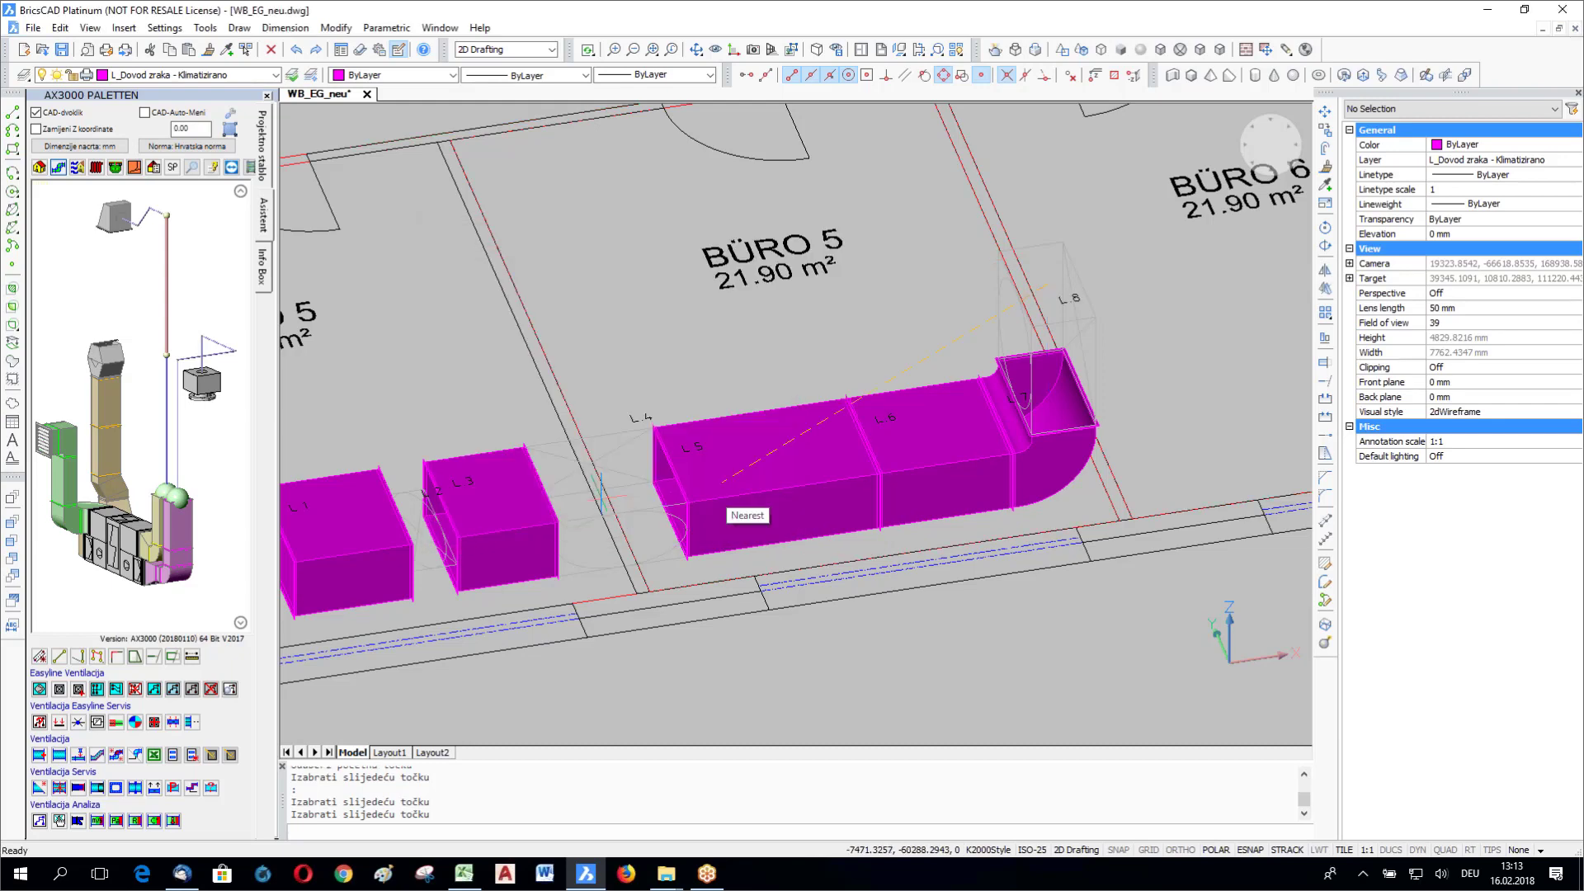
key(Escape)
key(Escape)
Step: Delete the my2block above the elbow, the duct section on top of it and the remaining component above
click(1094, 385)
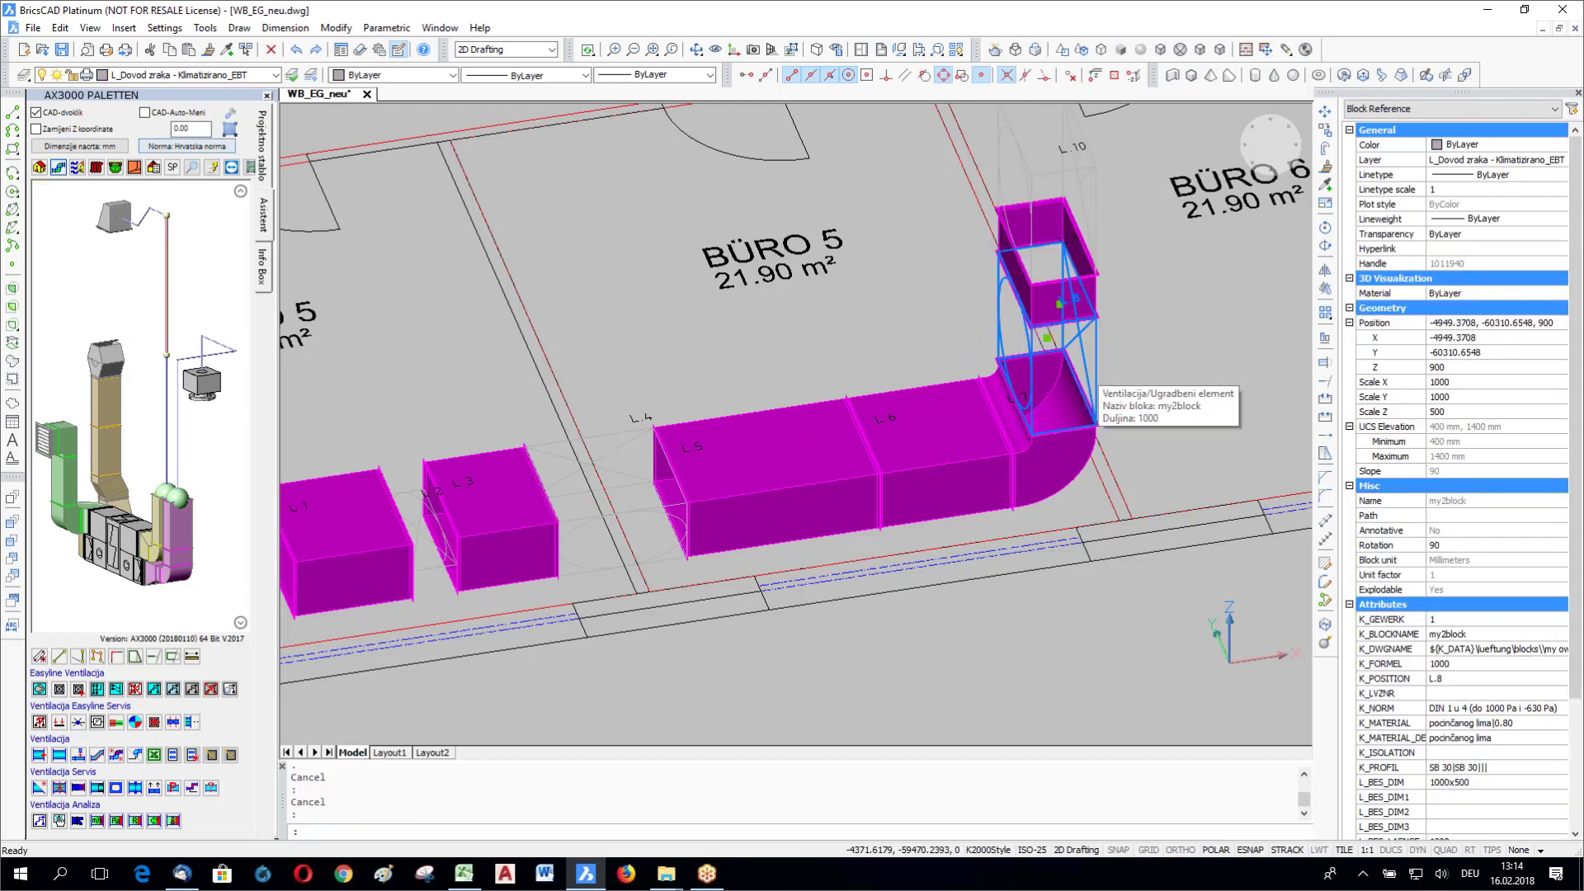
scroll(982, 584, down, 5)
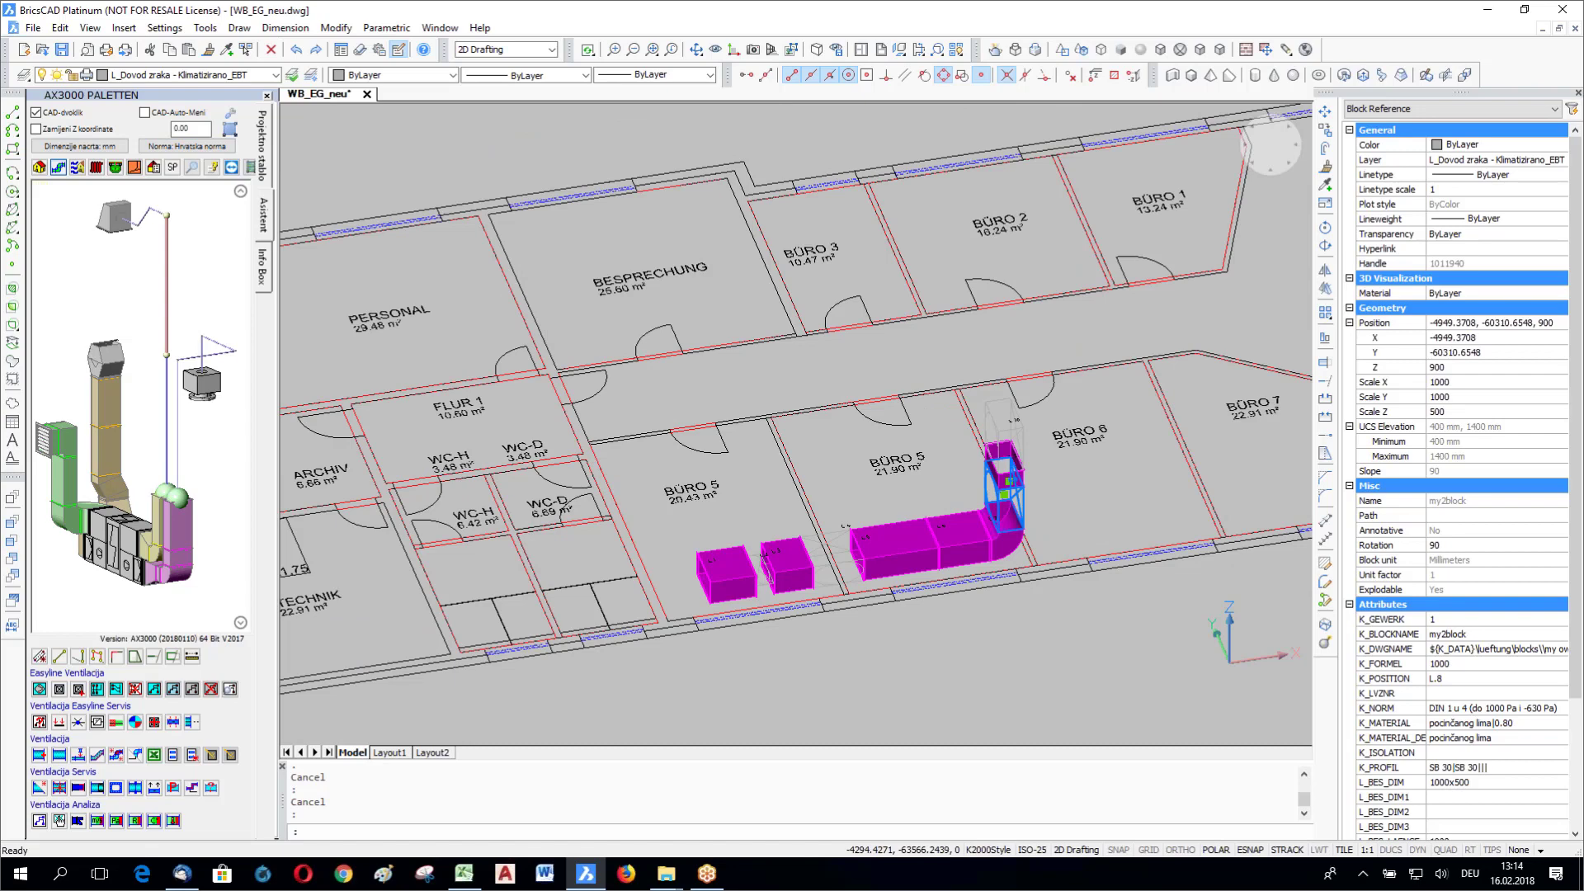
key(Escape)
scroll(997, 475, up, 8)
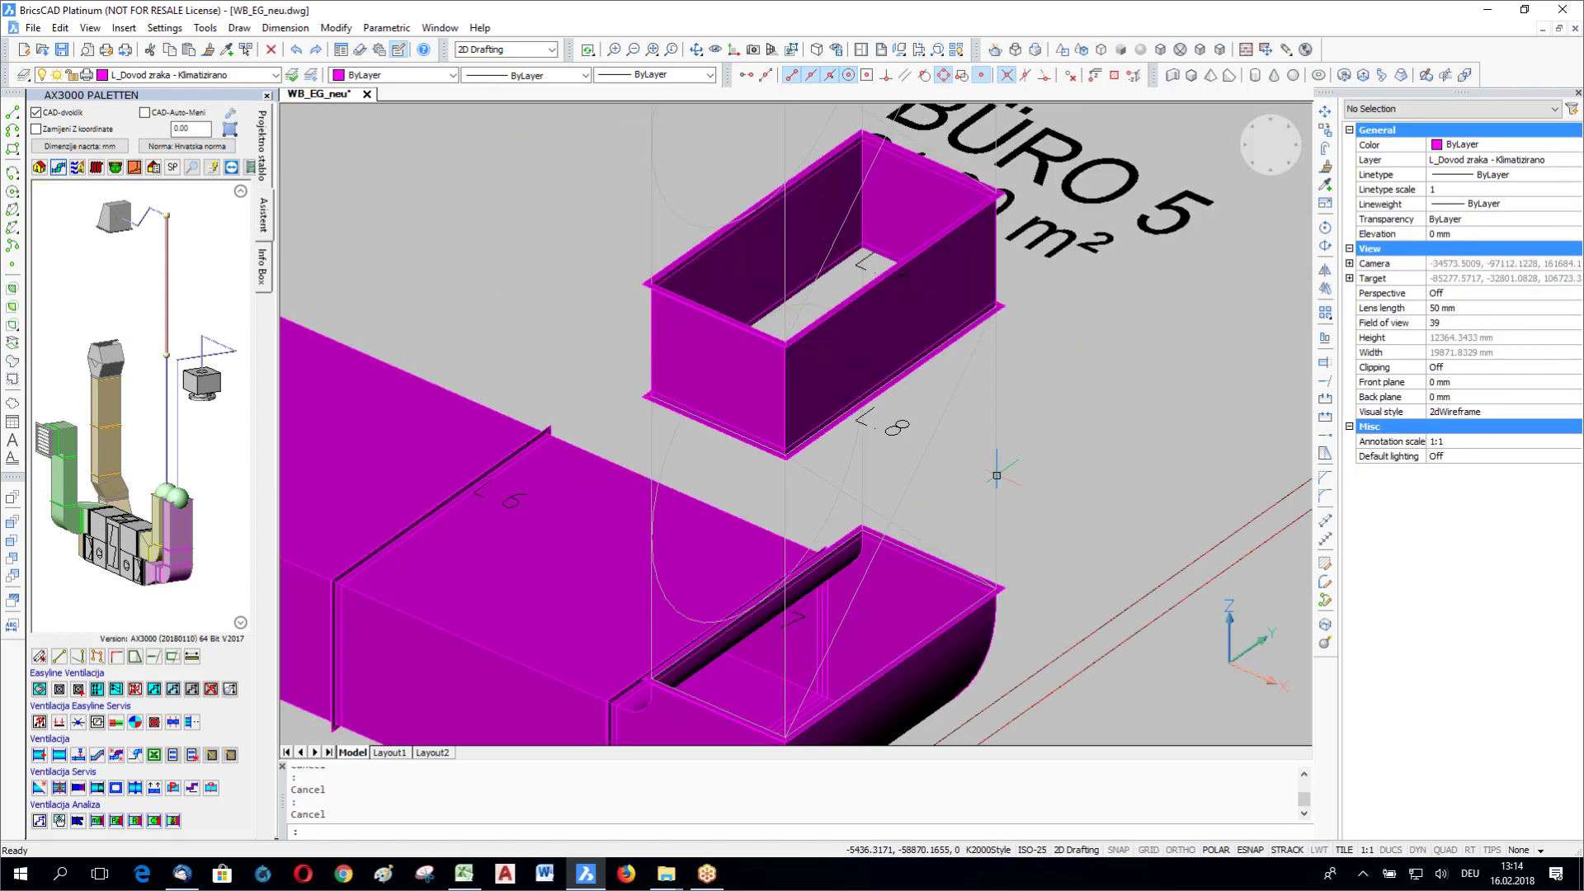
click(997, 475)
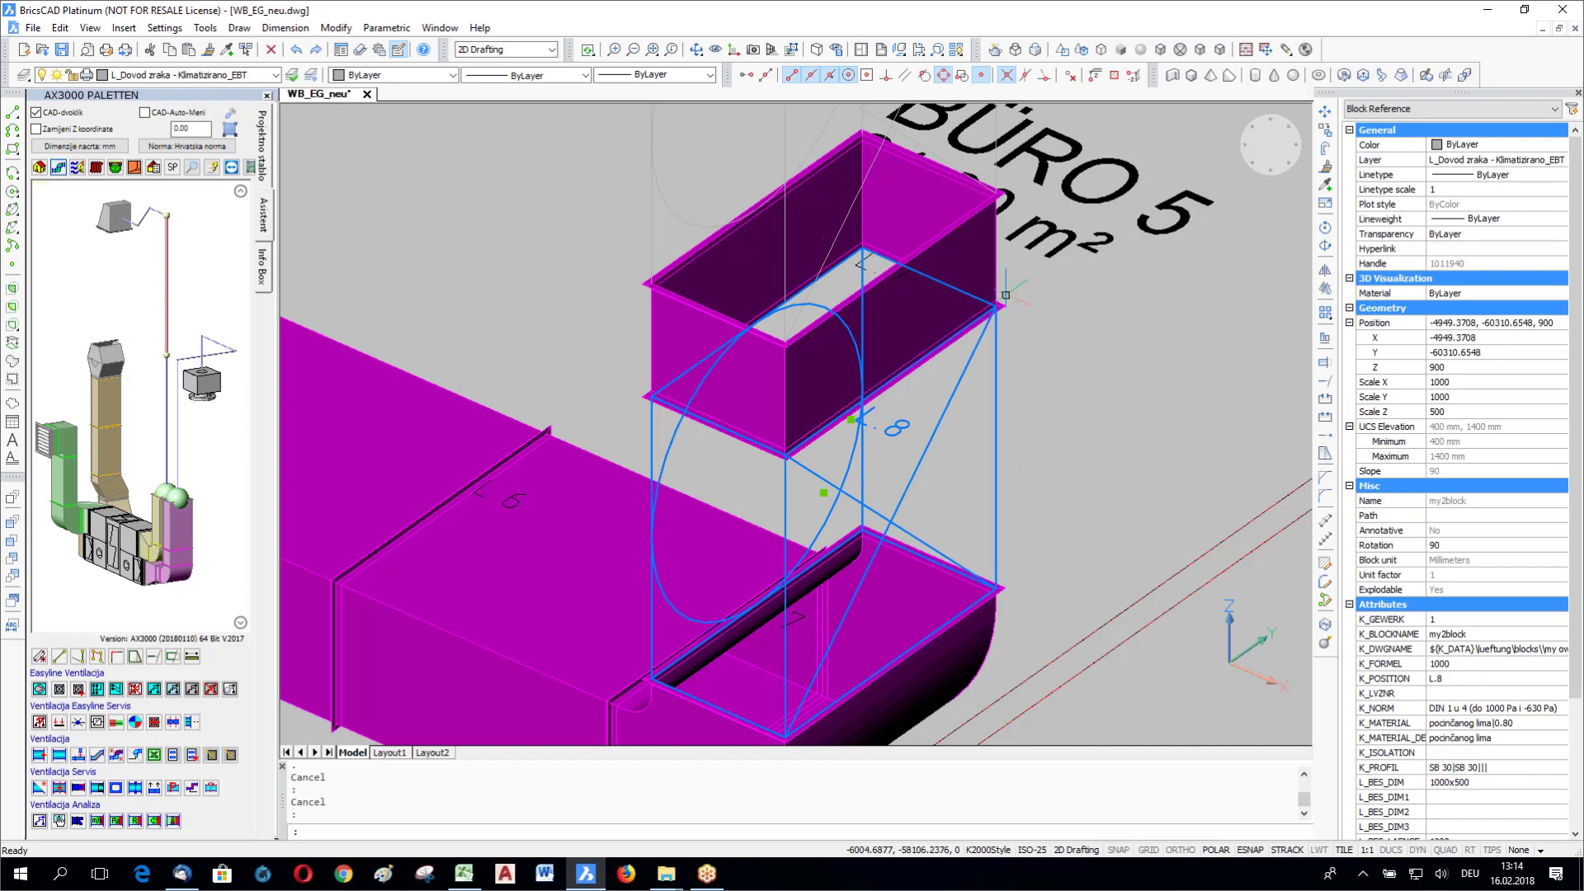
key(Delete)
click(793, 297)
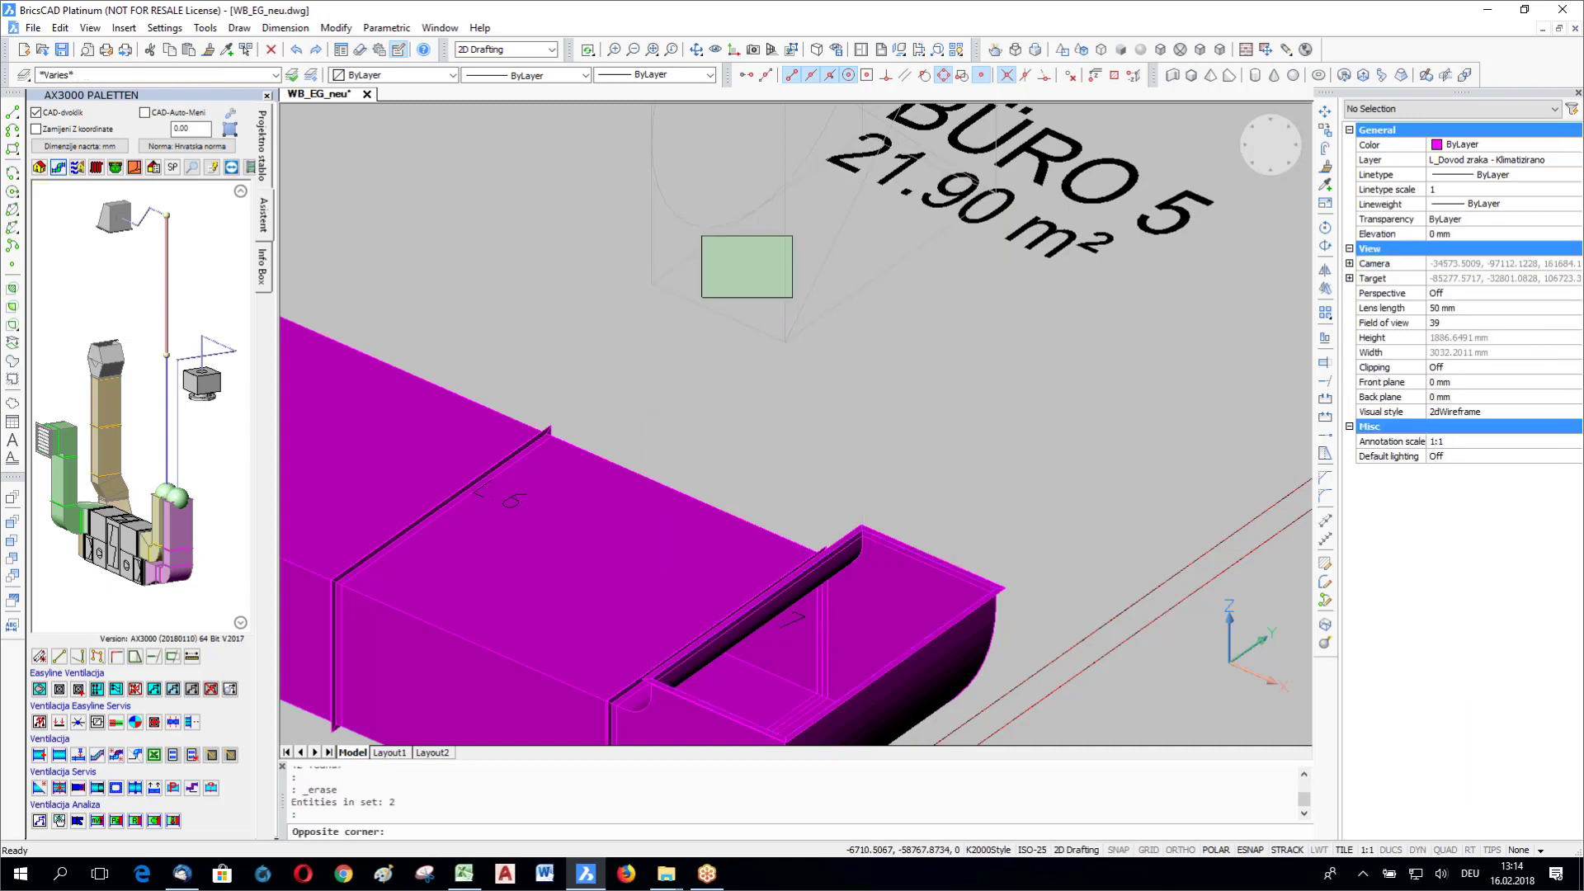
click(305, 302)
key(Delete)
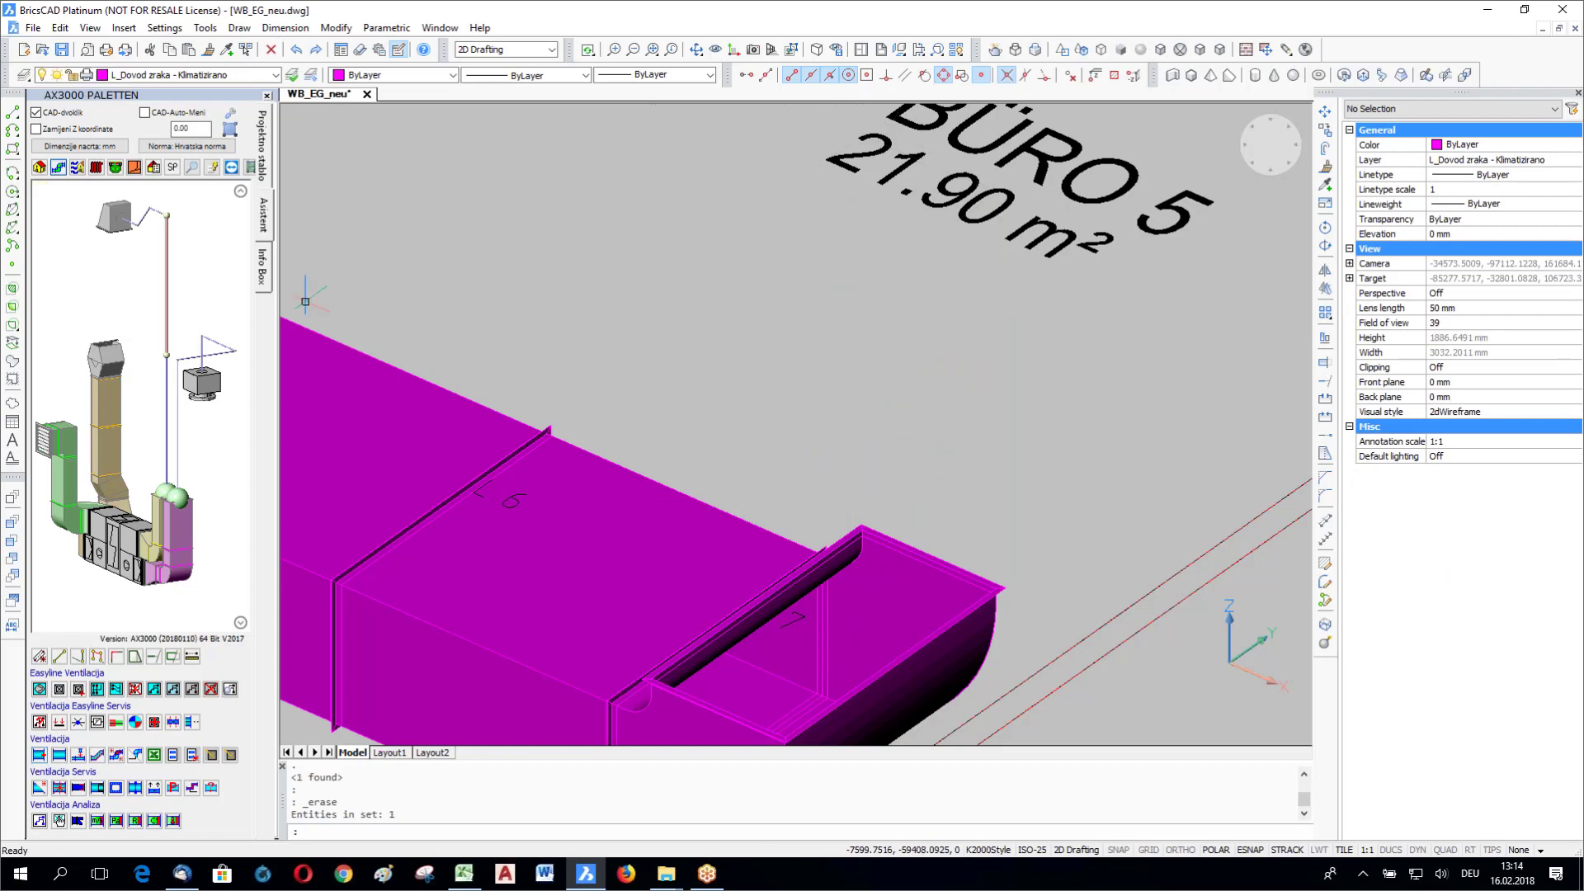
Step: Continue the duct run upward from the elbow with an m32block, a short straight section and another m32block, and end the construction
click(40, 755)
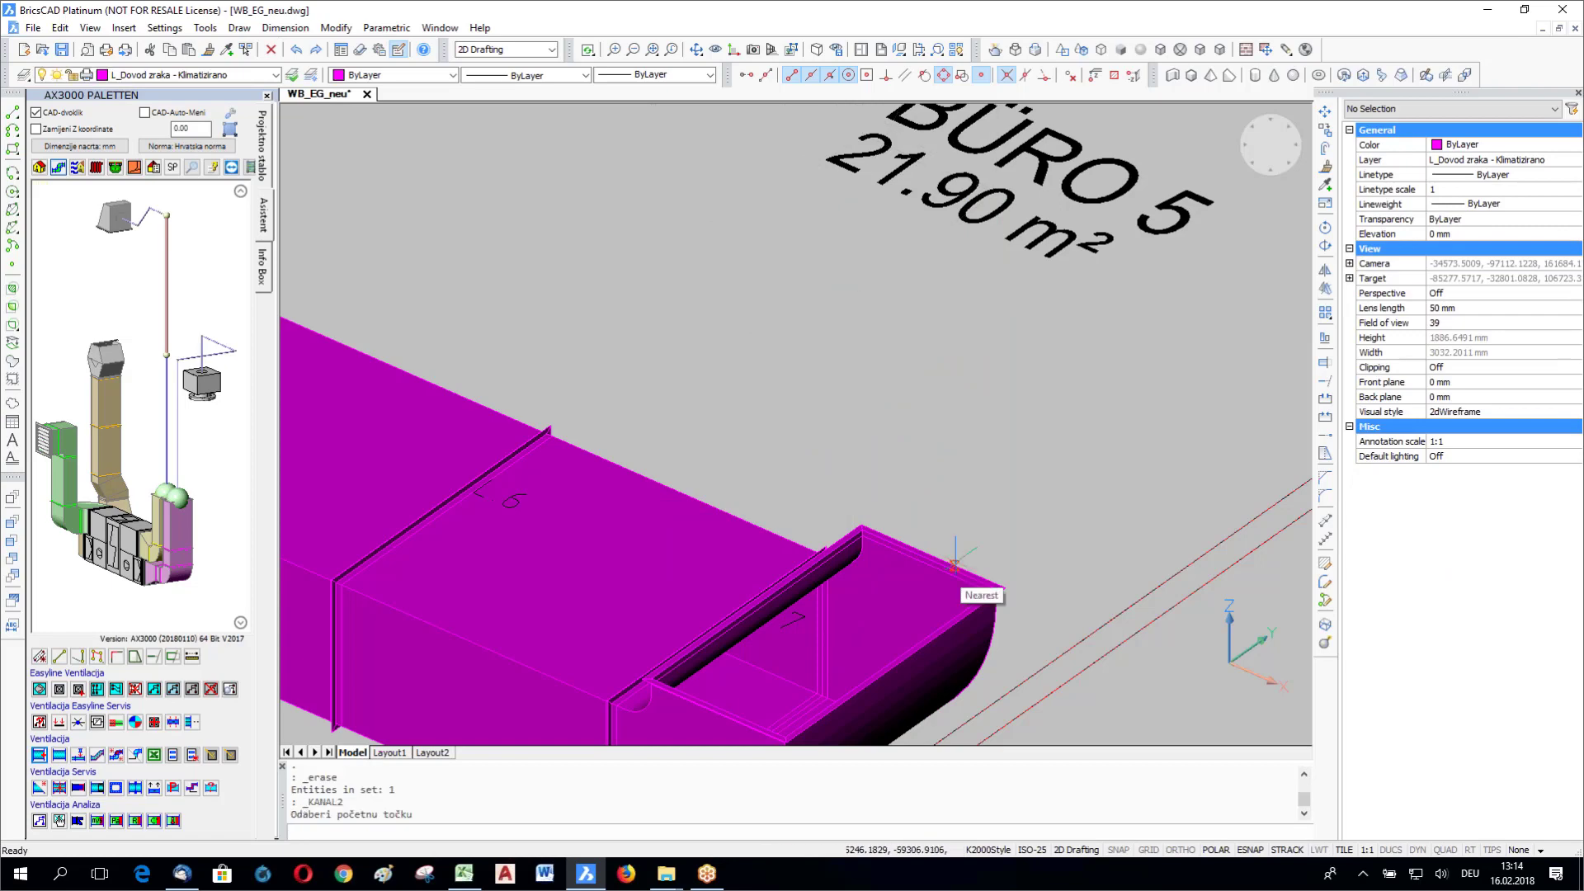
click(955, 565)
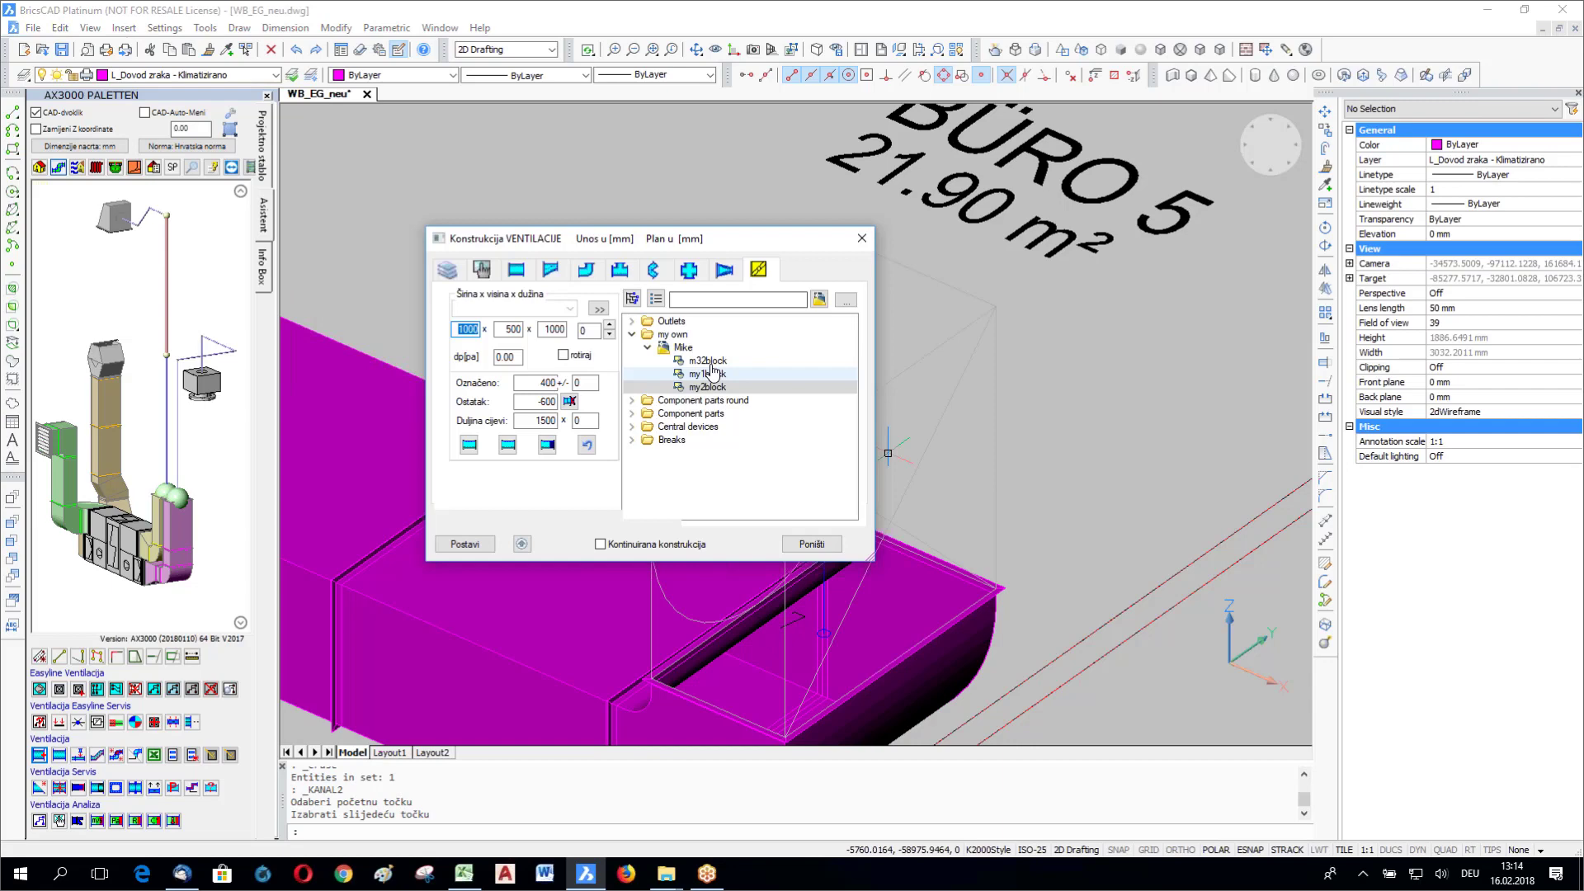
click(709, 373)
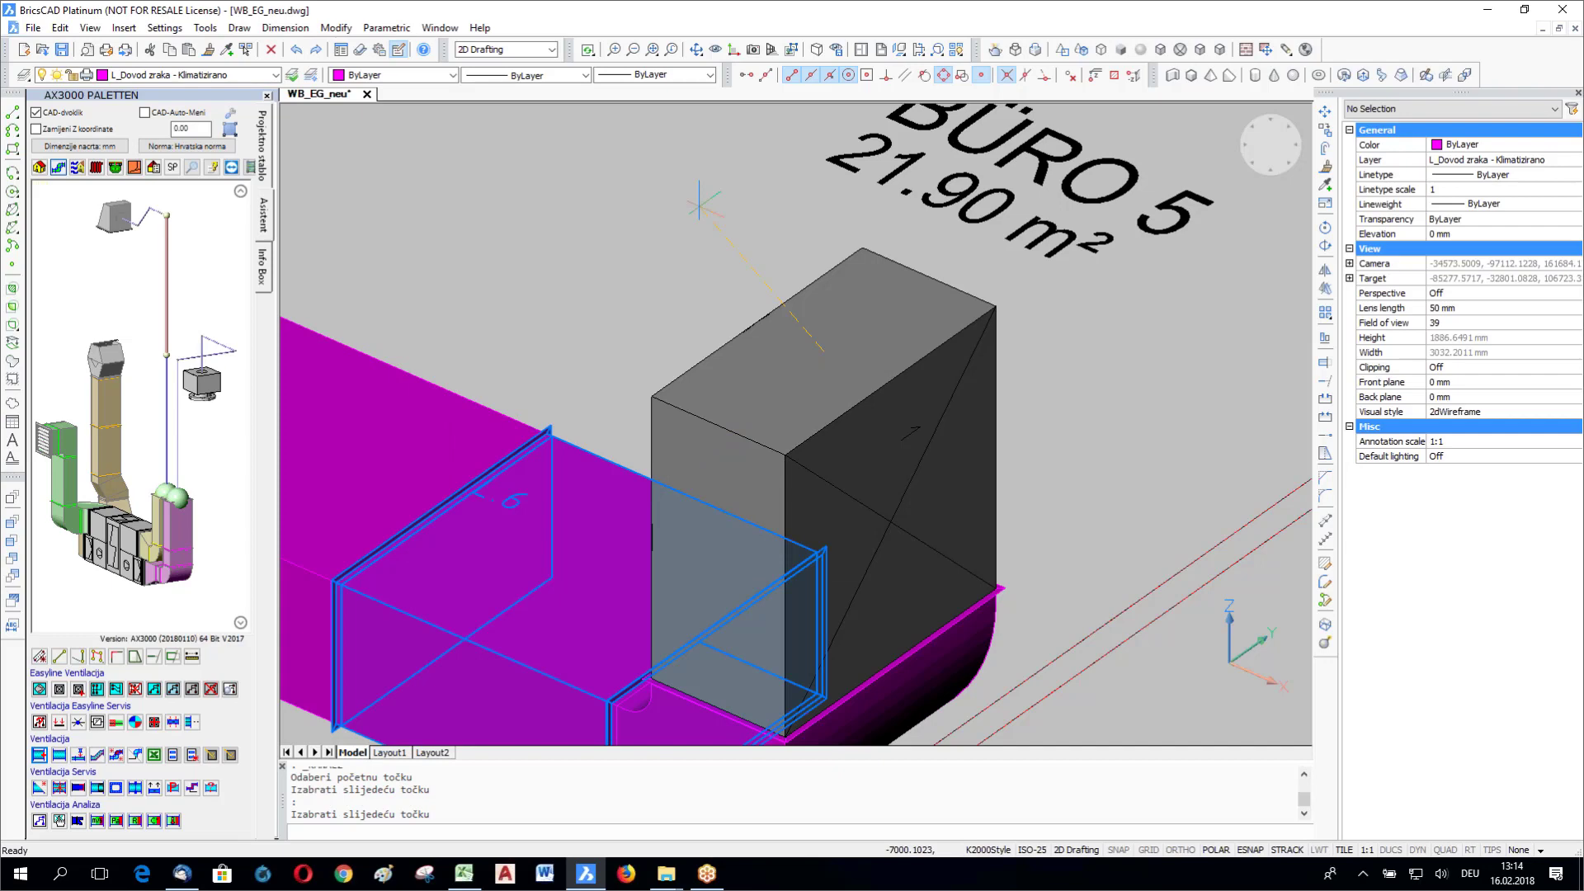
key(Escape)
scroll(746, 487, down, 5)
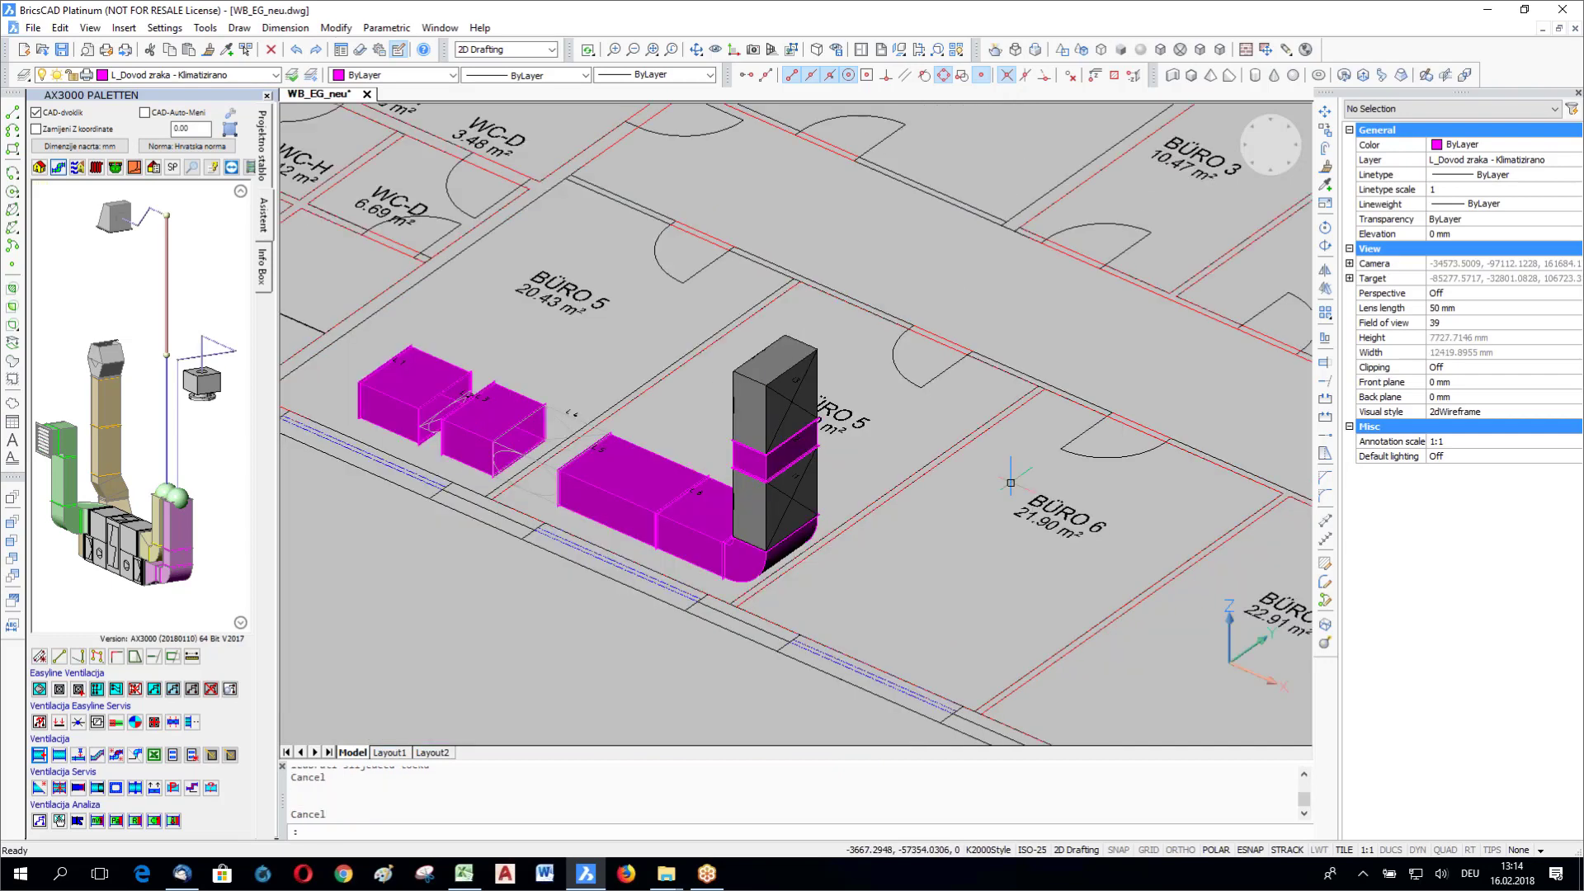
key(Return)
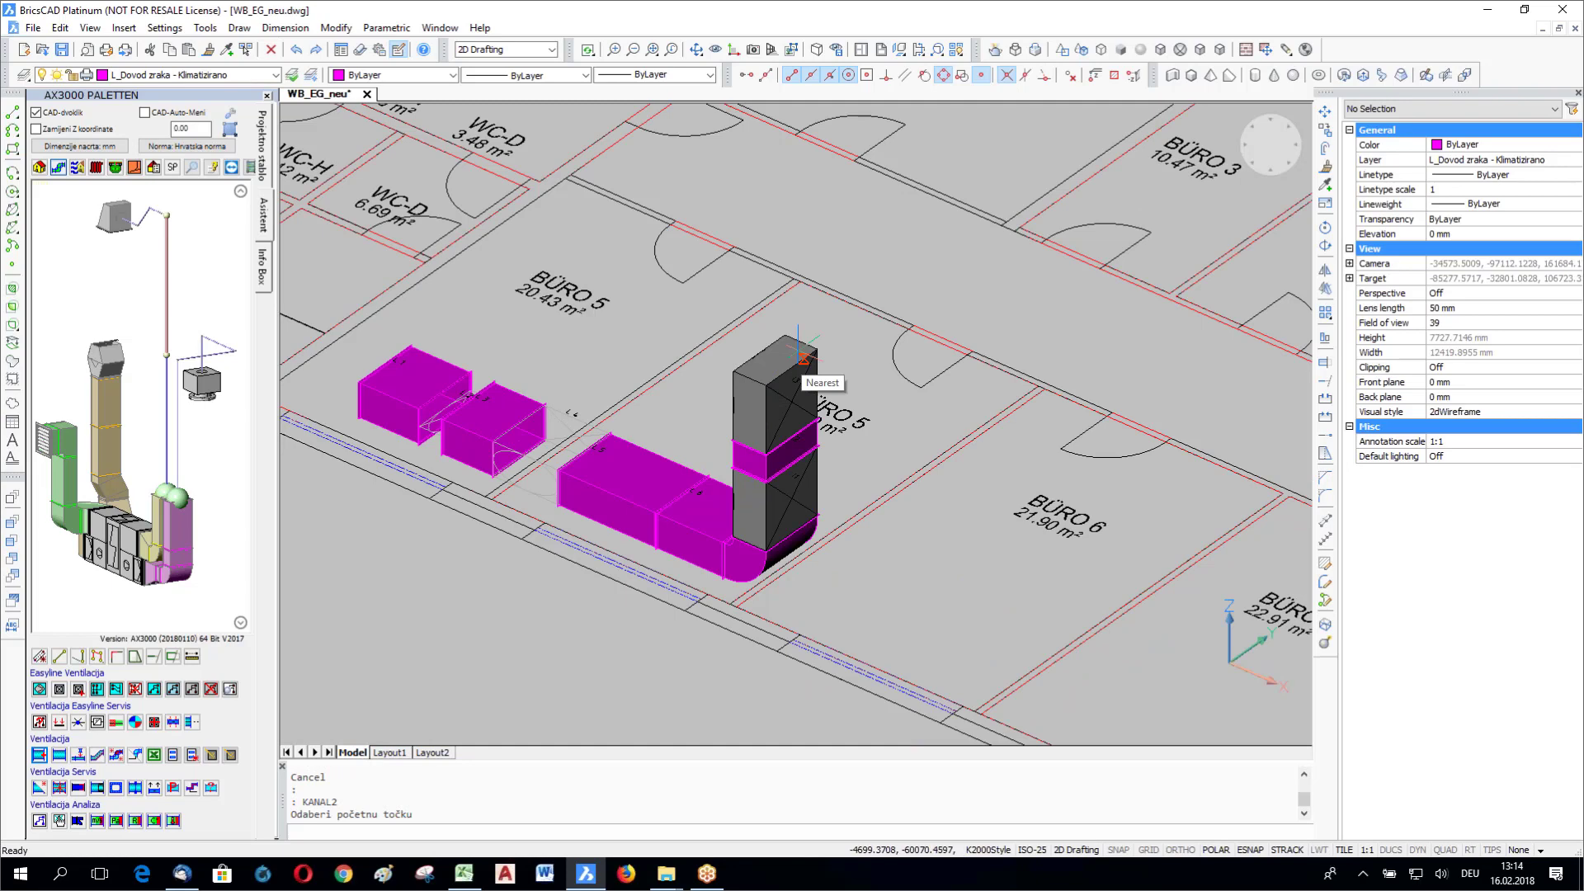
click(800, 357)
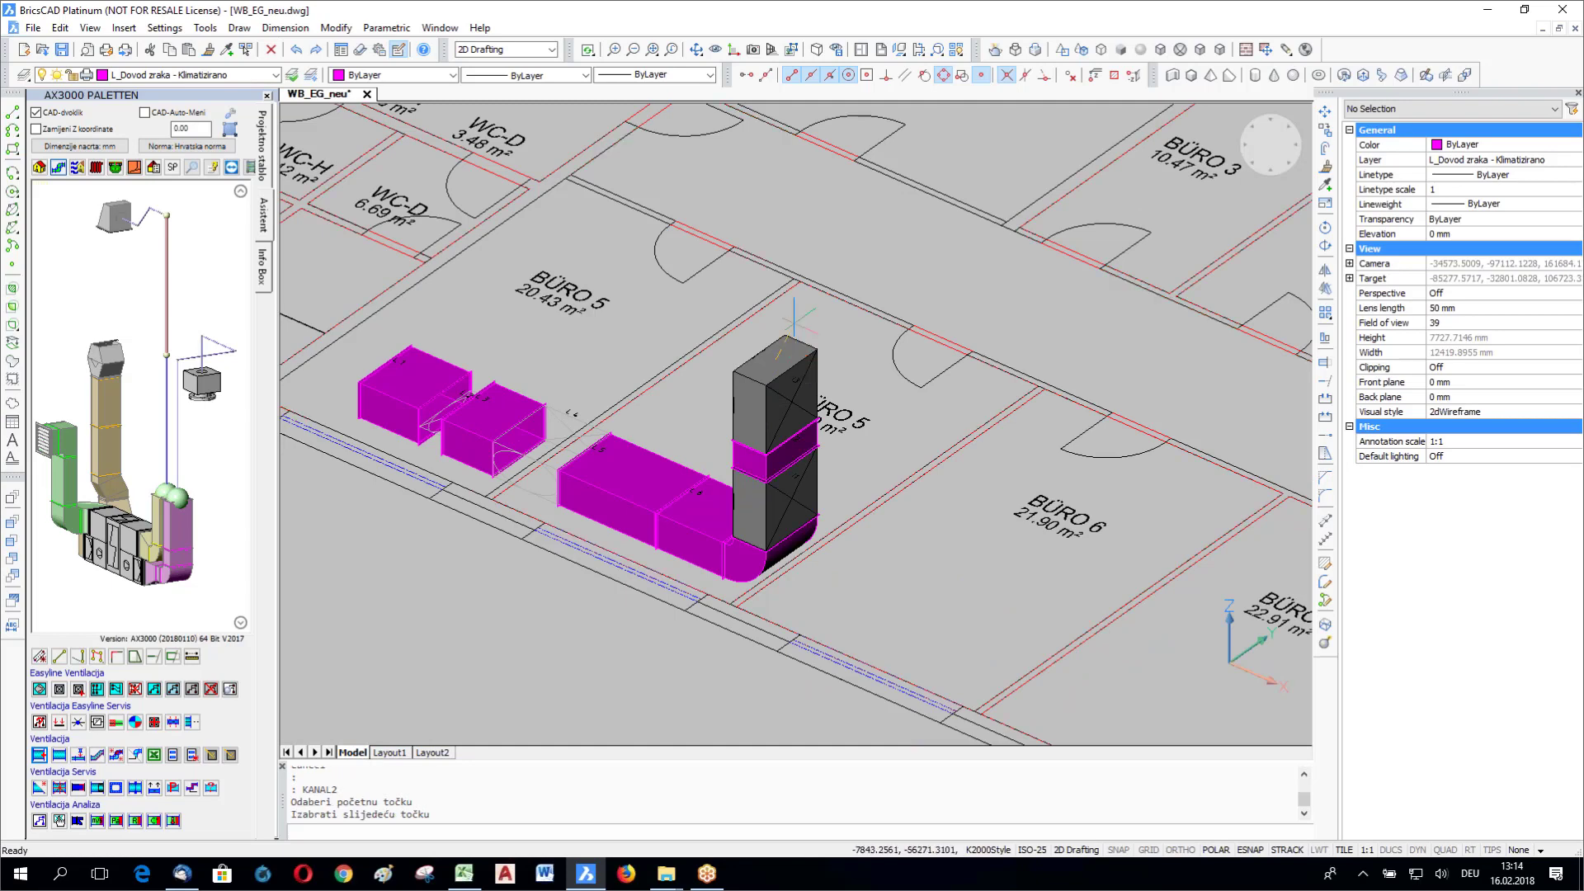
click(794, 319)
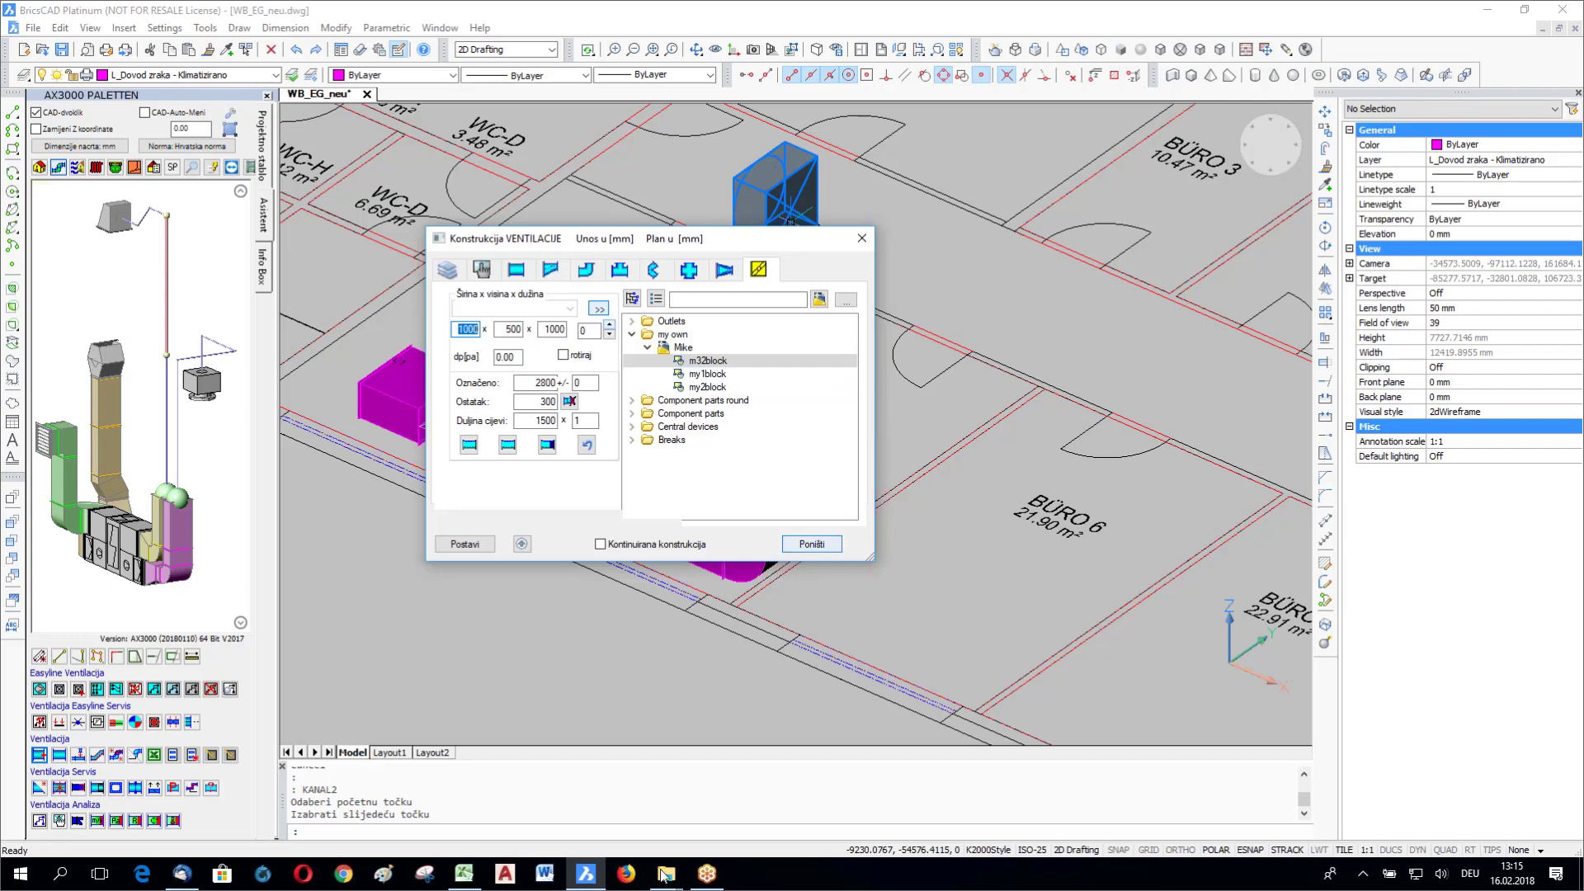
key(Escape)
Step: Switch to File Explorer and copy Ceiling air outlet exhaust air ADLQ.tab from the Outlets folder into the my own folder
mouse_move(665, 873)
click(817, 751)
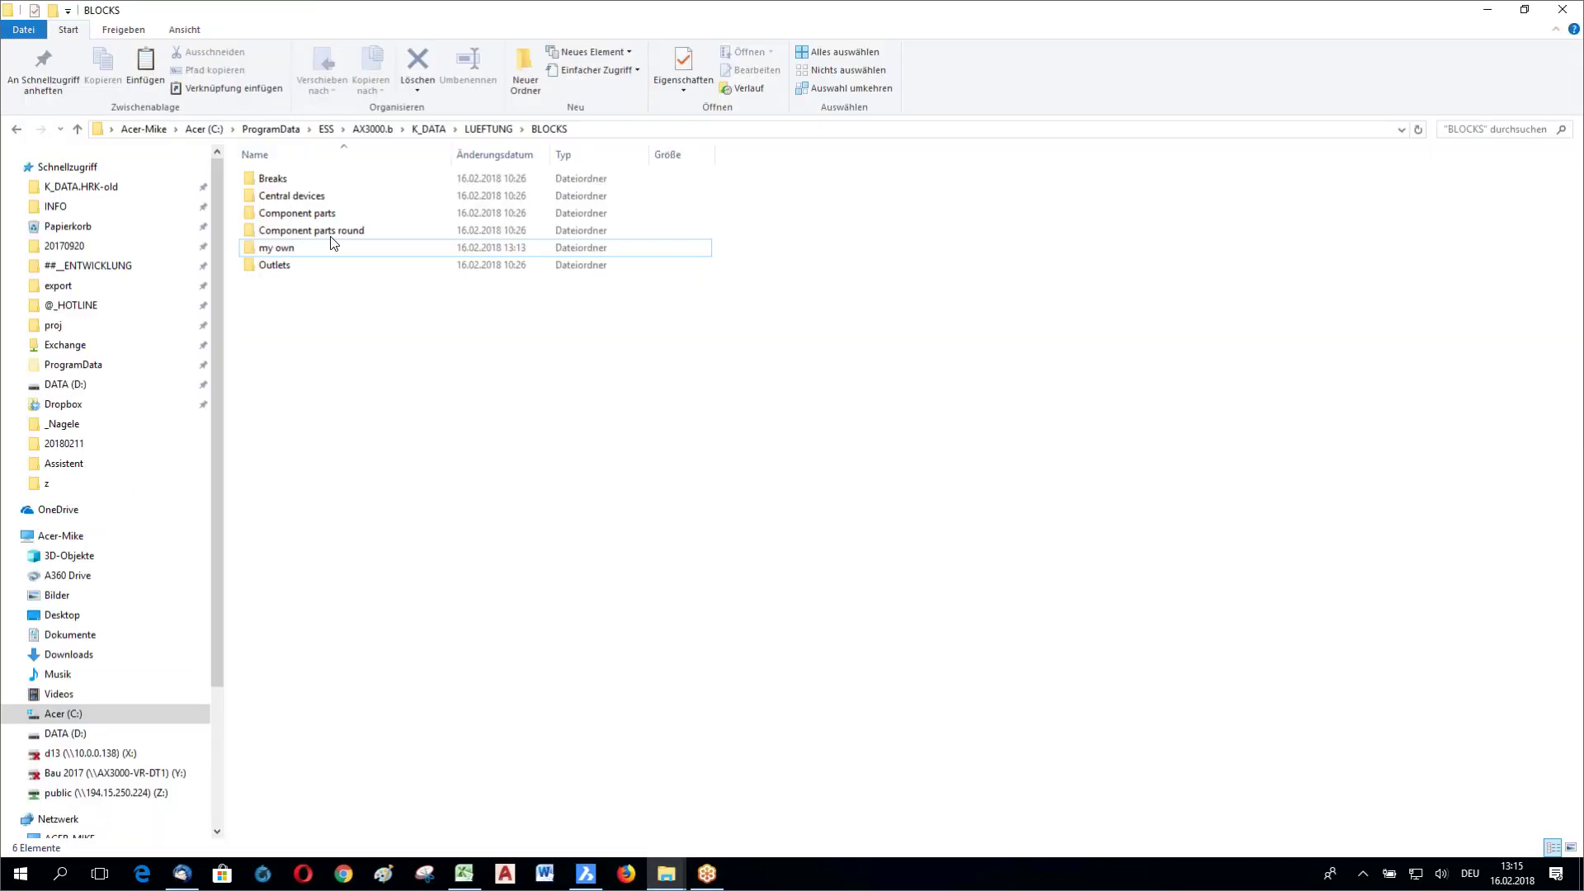
double_click(279, 265)
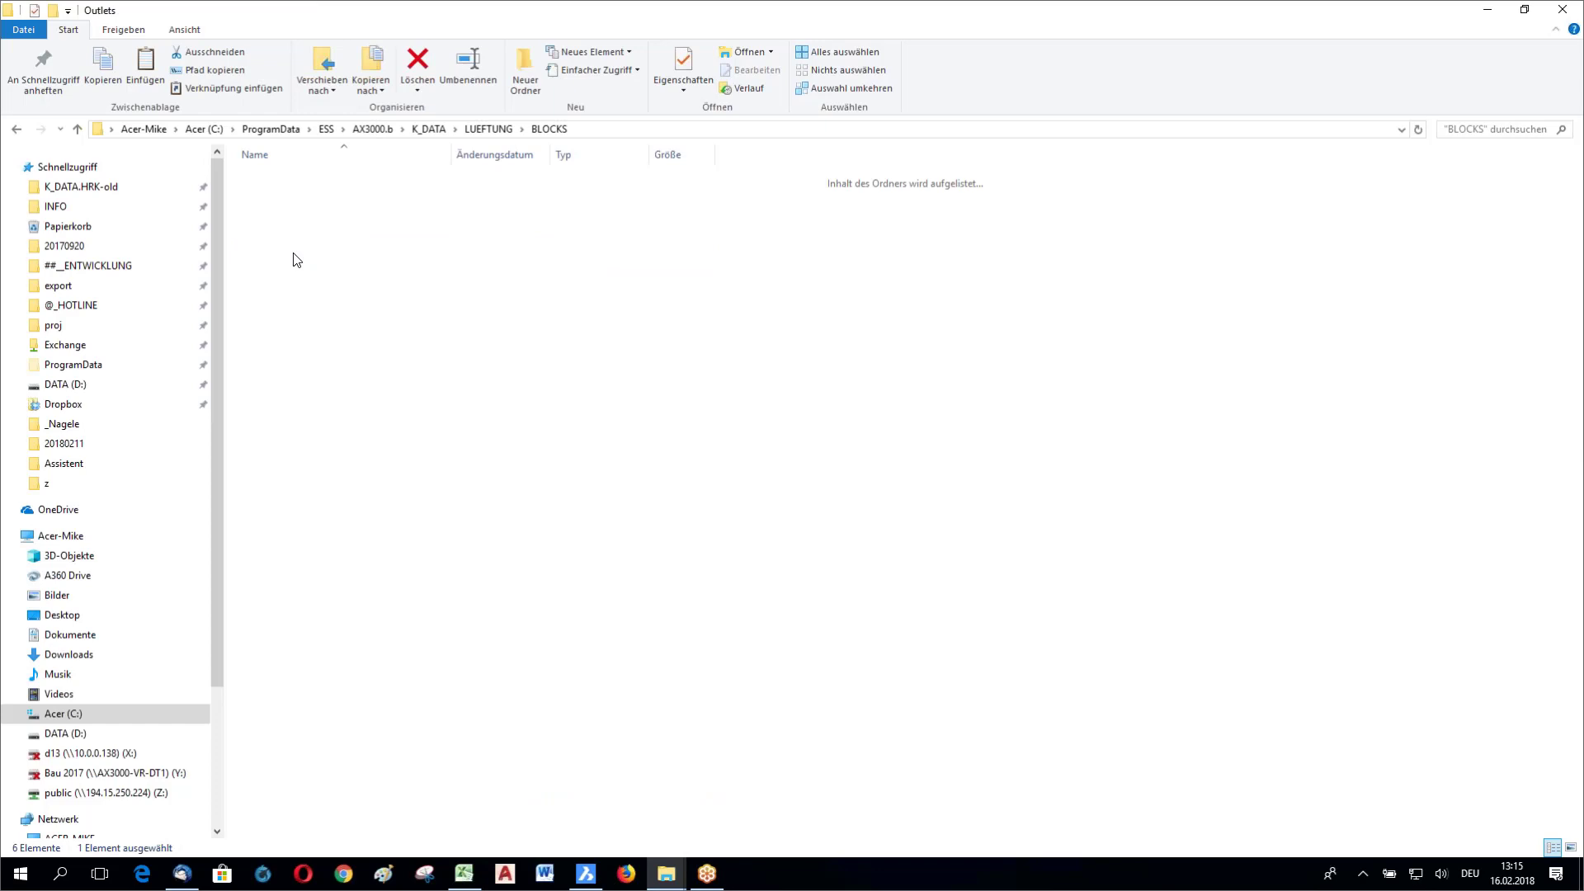
click(371, 230)
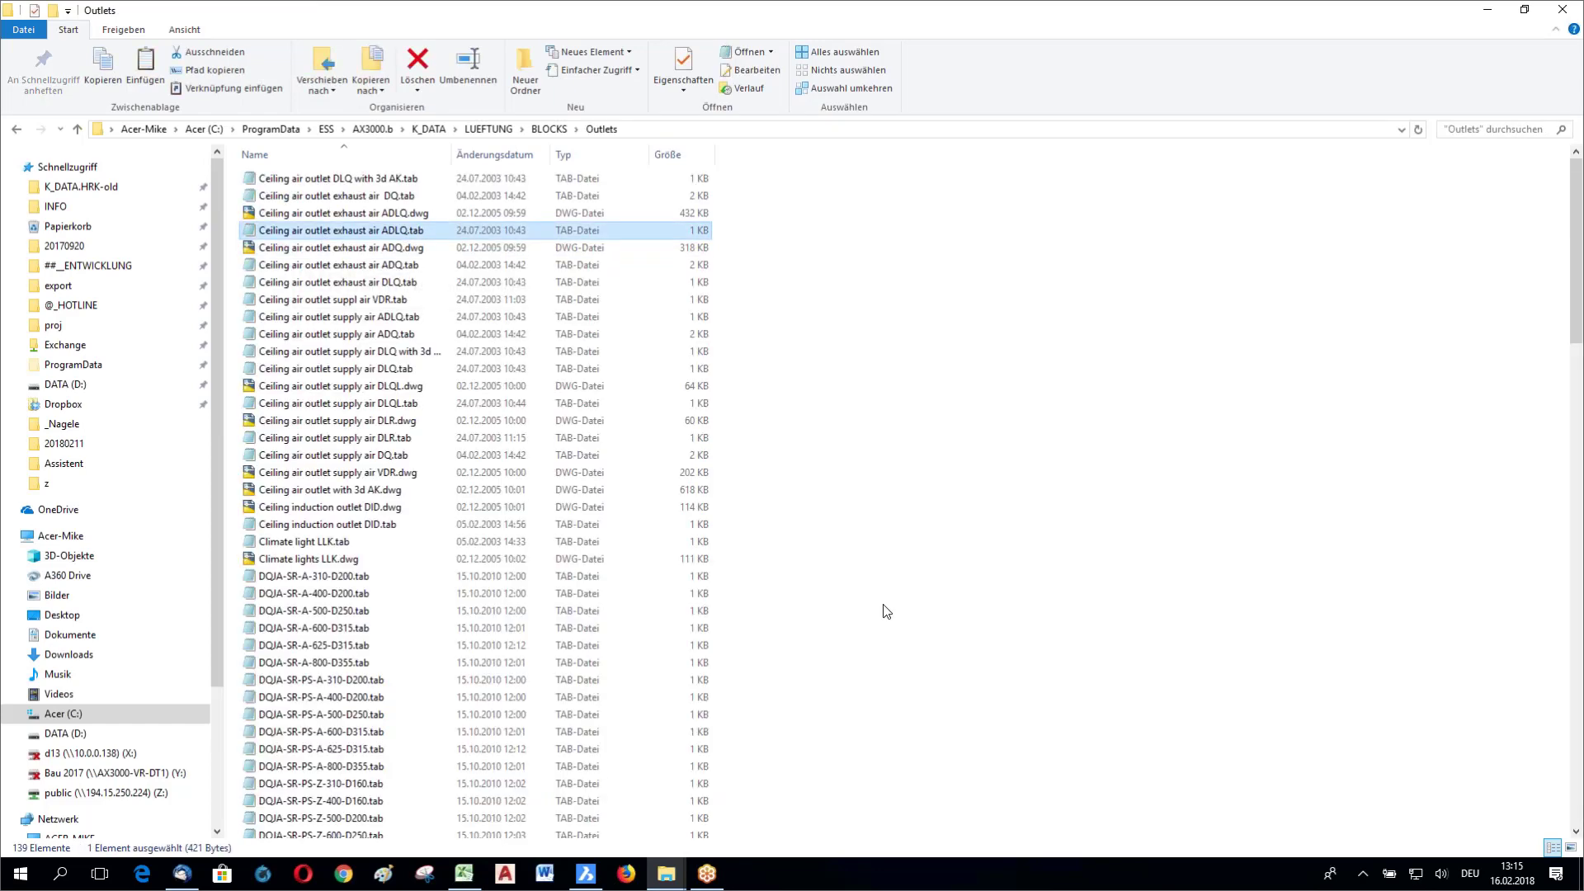
key(alt+Left)
double_click(284, 253)
right_click(312, 321)
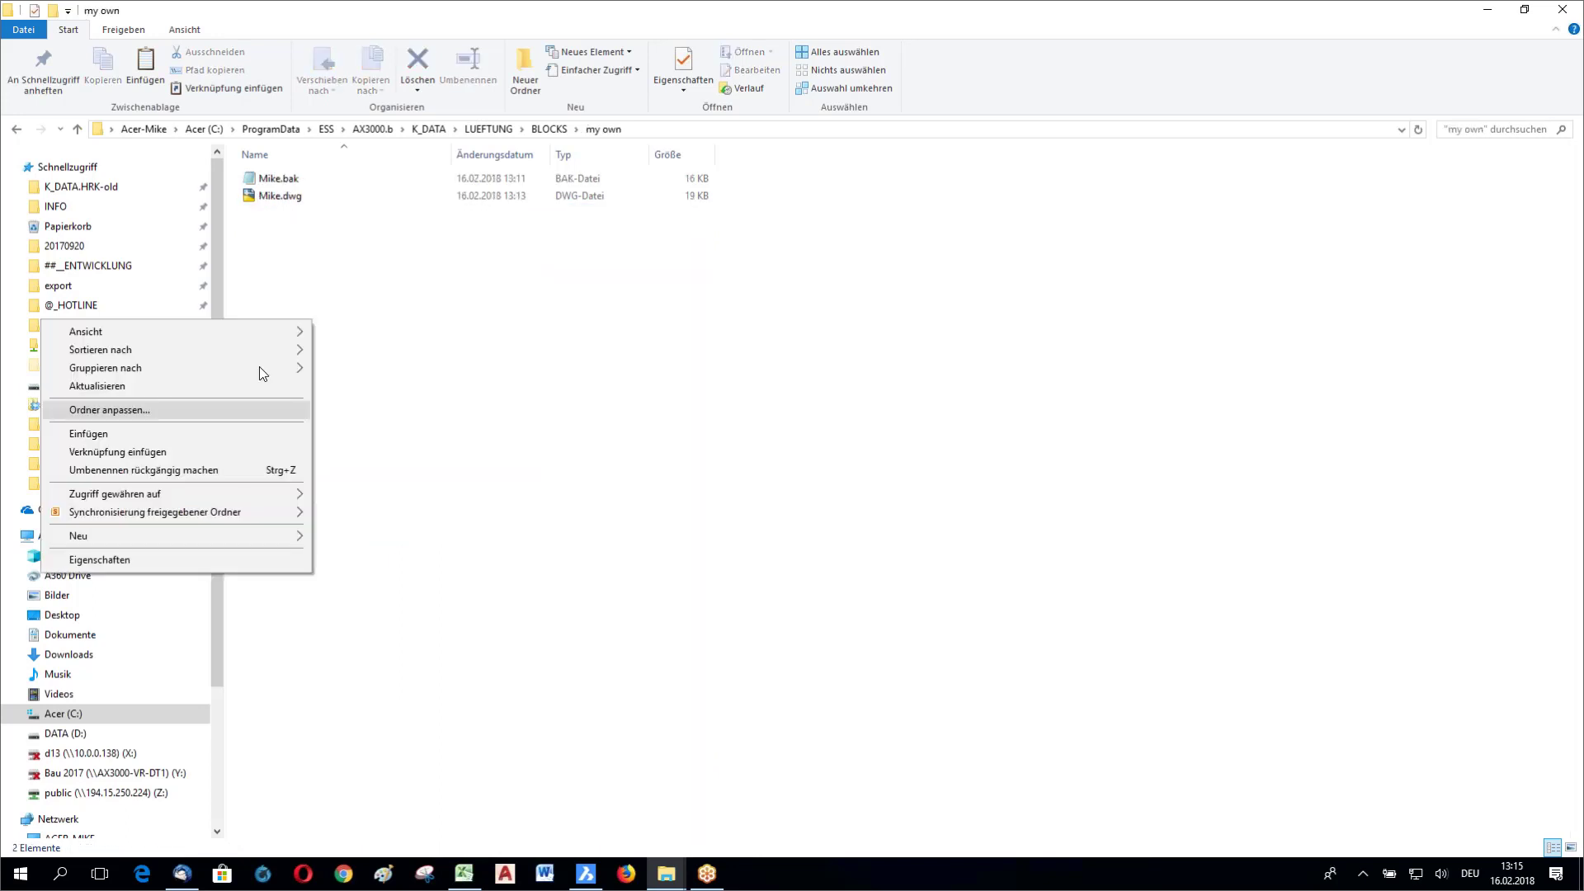
click(186, 433)
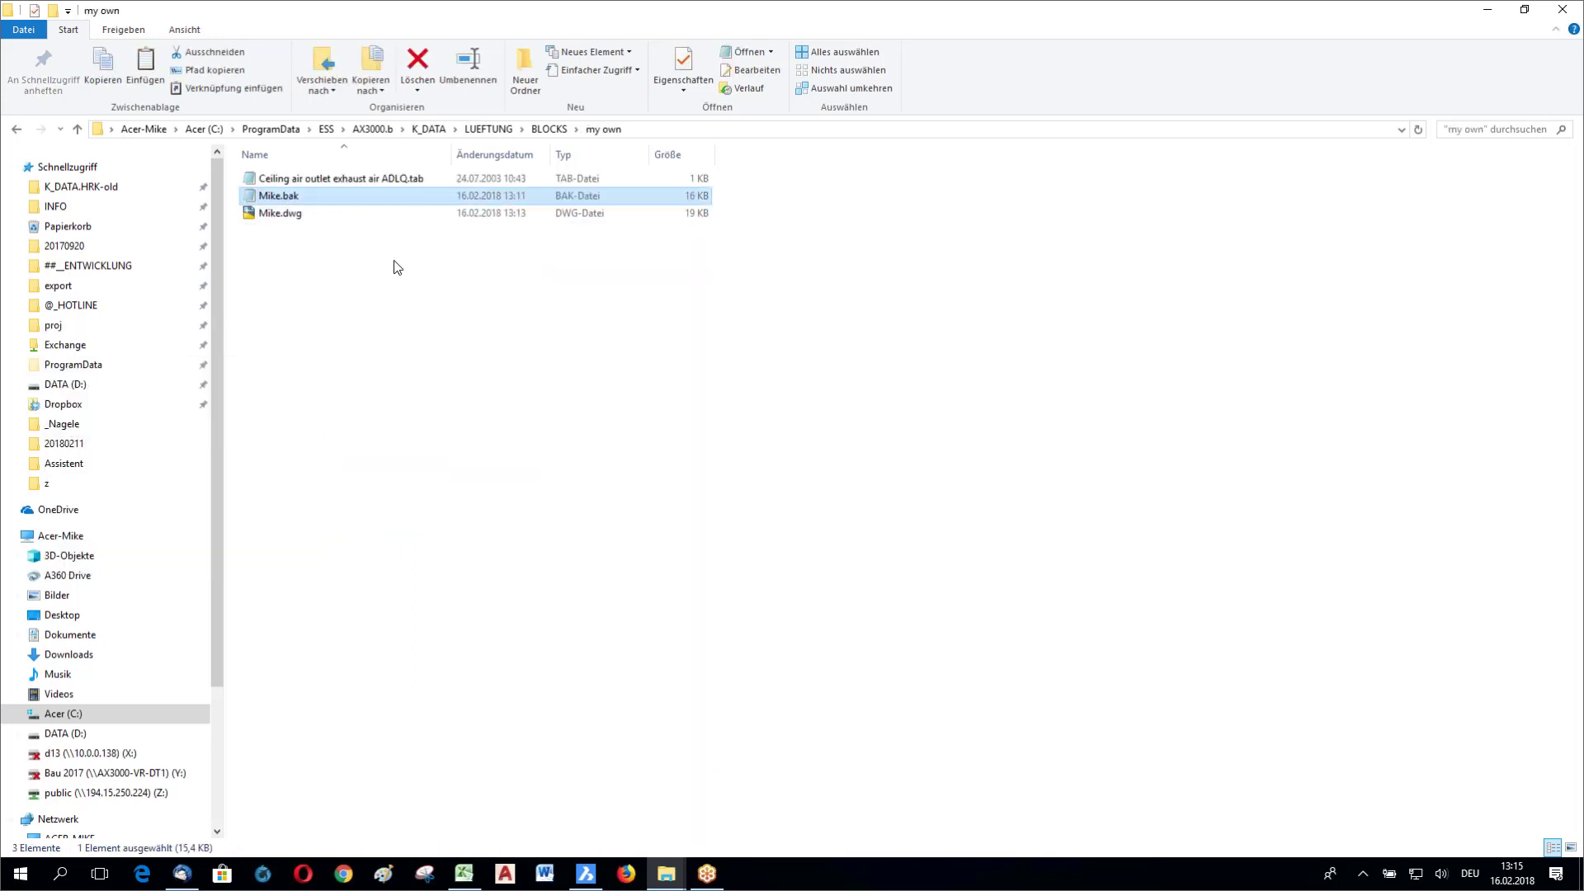
Step: Delete Mike.bak from the my own folder and rename the copied table file to Mike.tab
key(Delete)
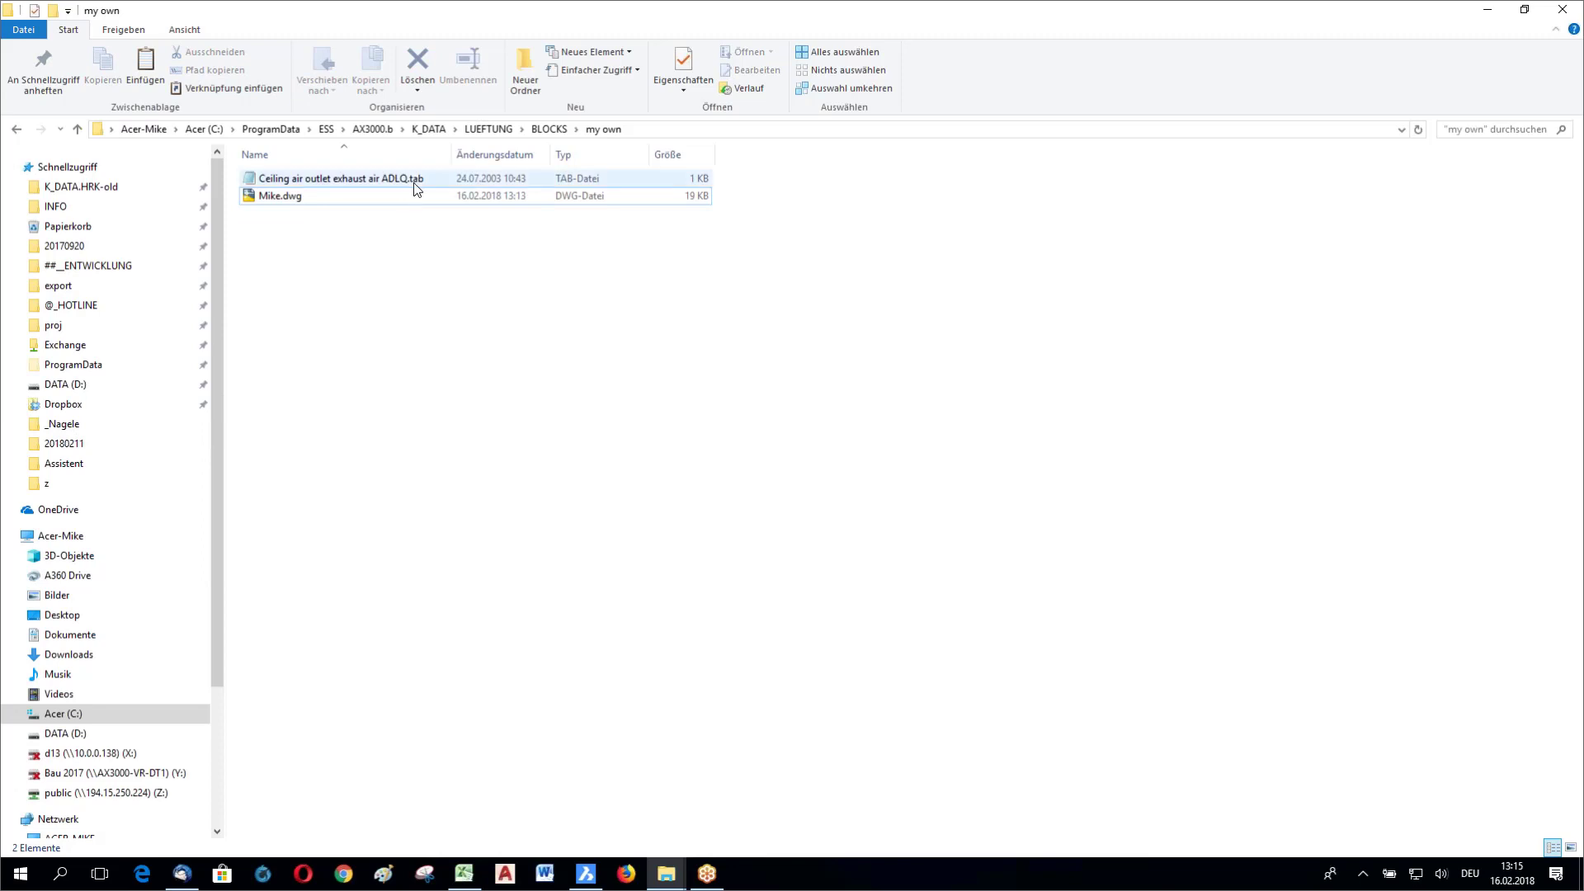
click(409, 188)
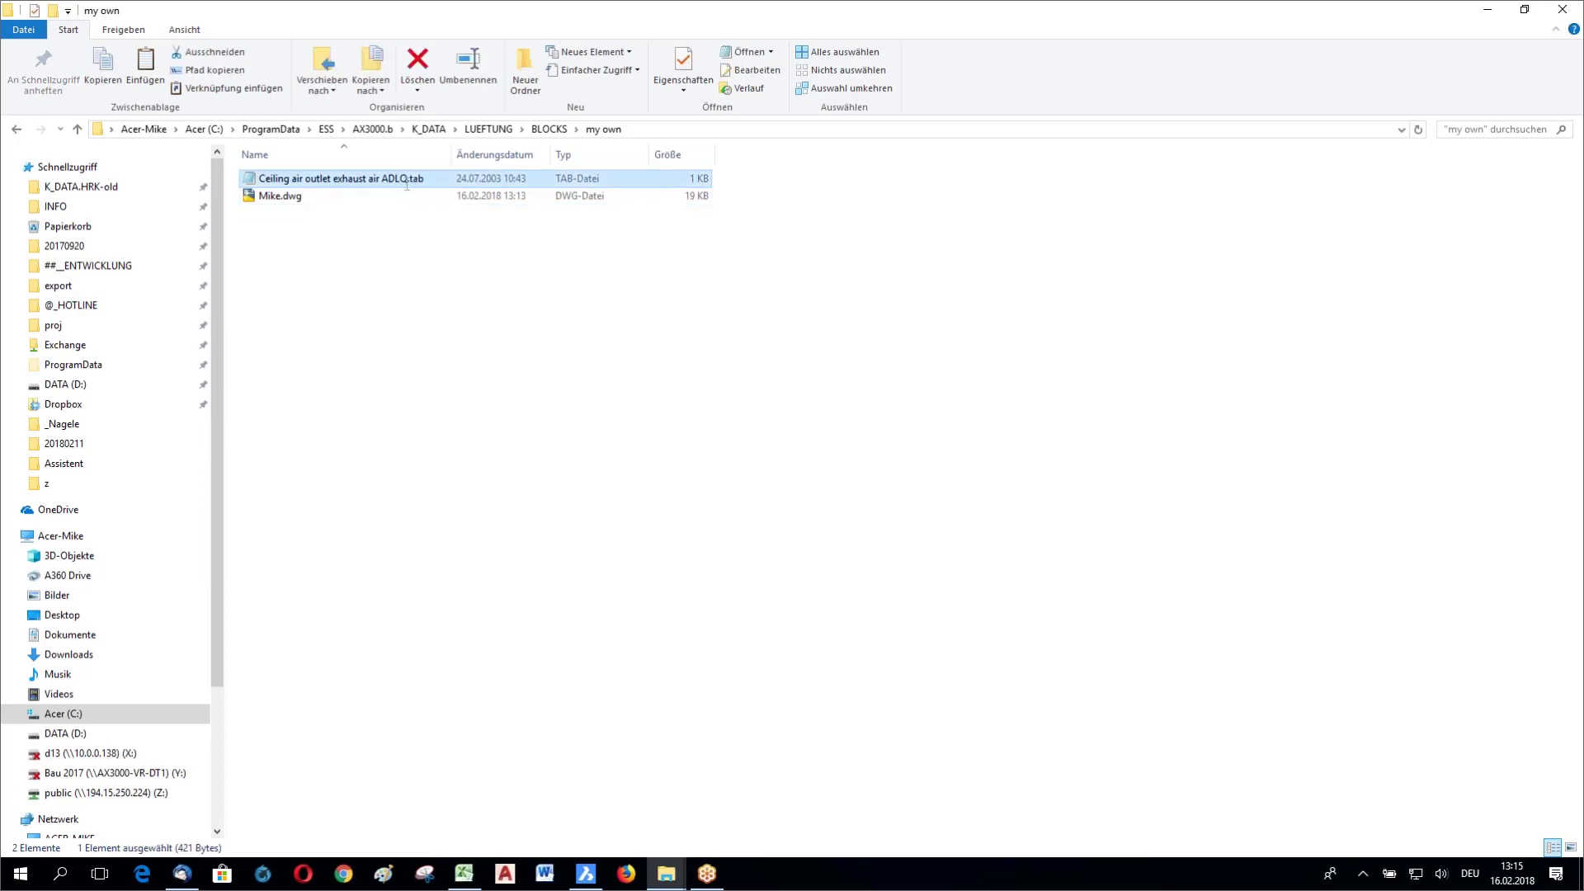
click(407, 185)
key(shift+Left)
key(shift+Left)
key(shift+Left)
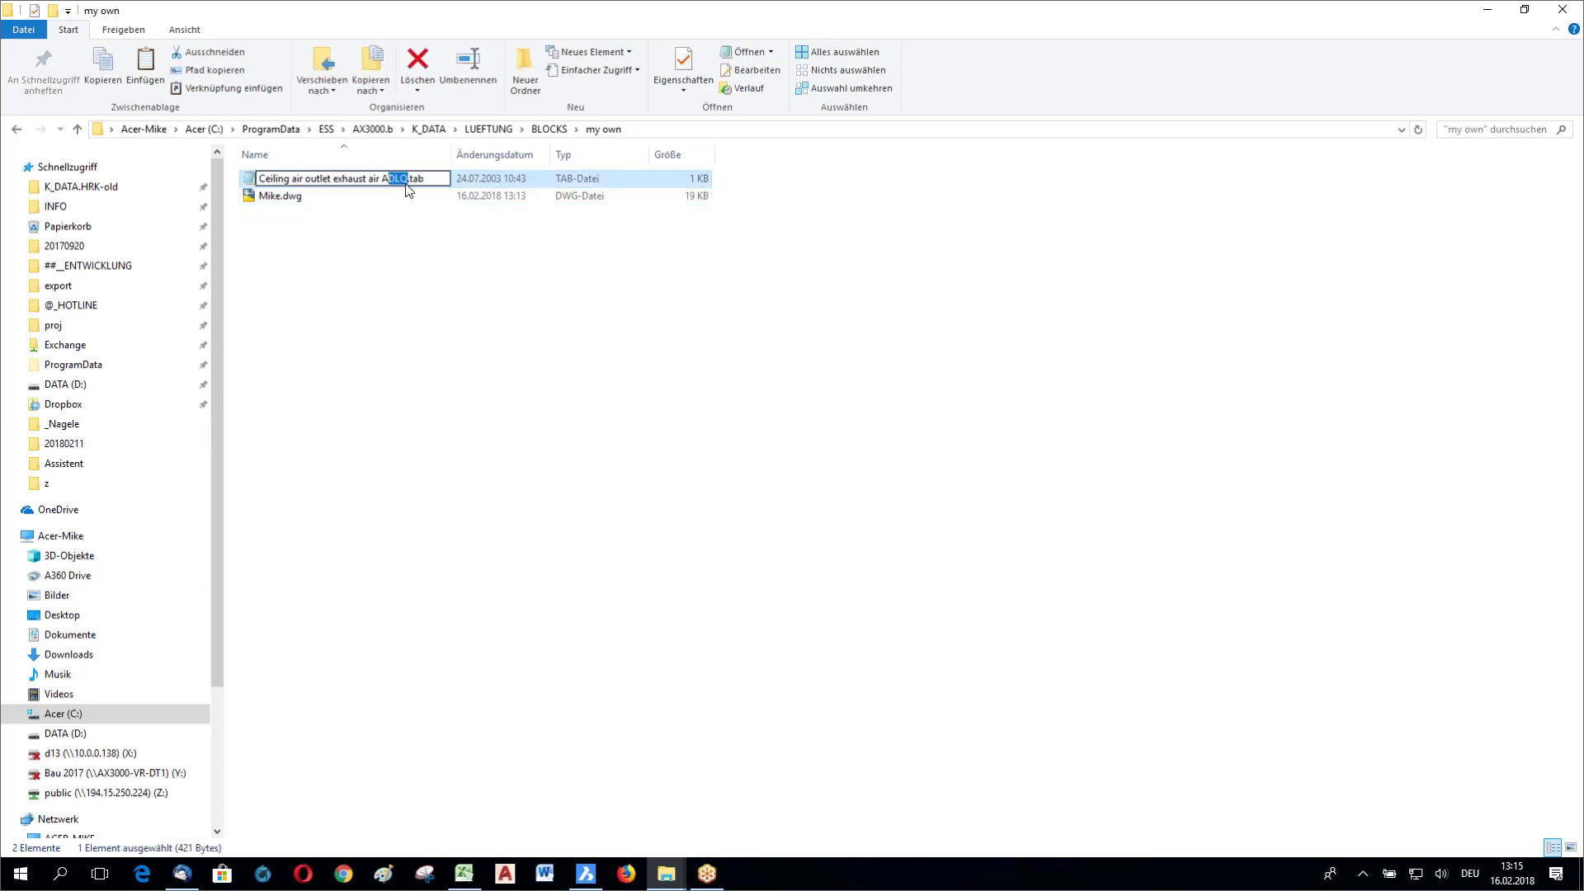
key(shift+Home)
text(Mike)
key(Return)
Step: Duplicate Mike.tab in the same folder and name the copy my1block.tab
key(ctrl+c)
key(ctrl+v)
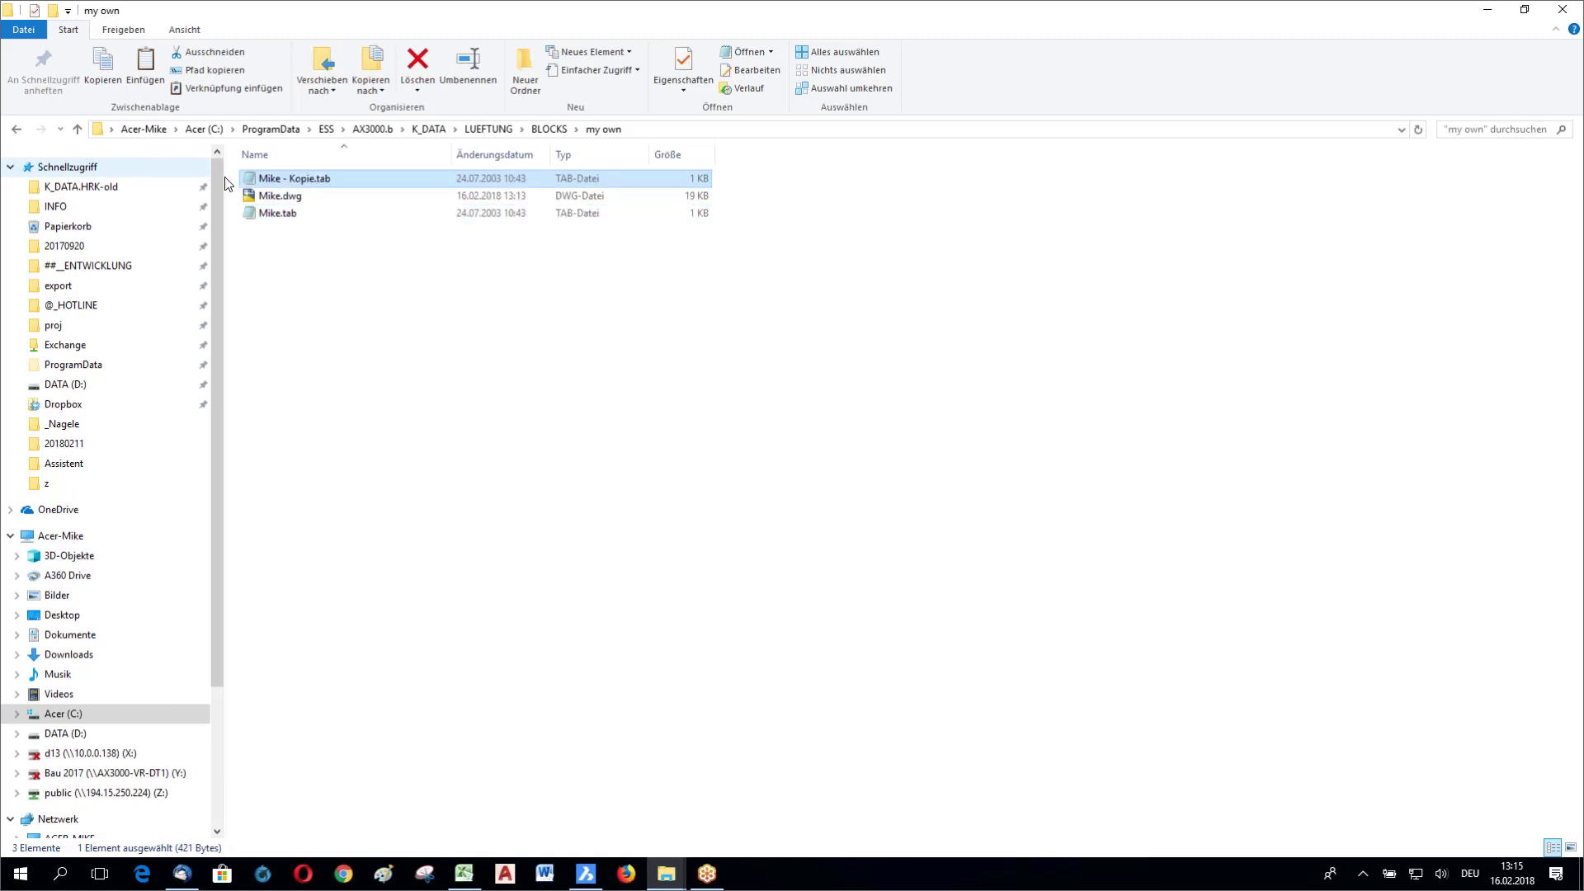
key(F2)
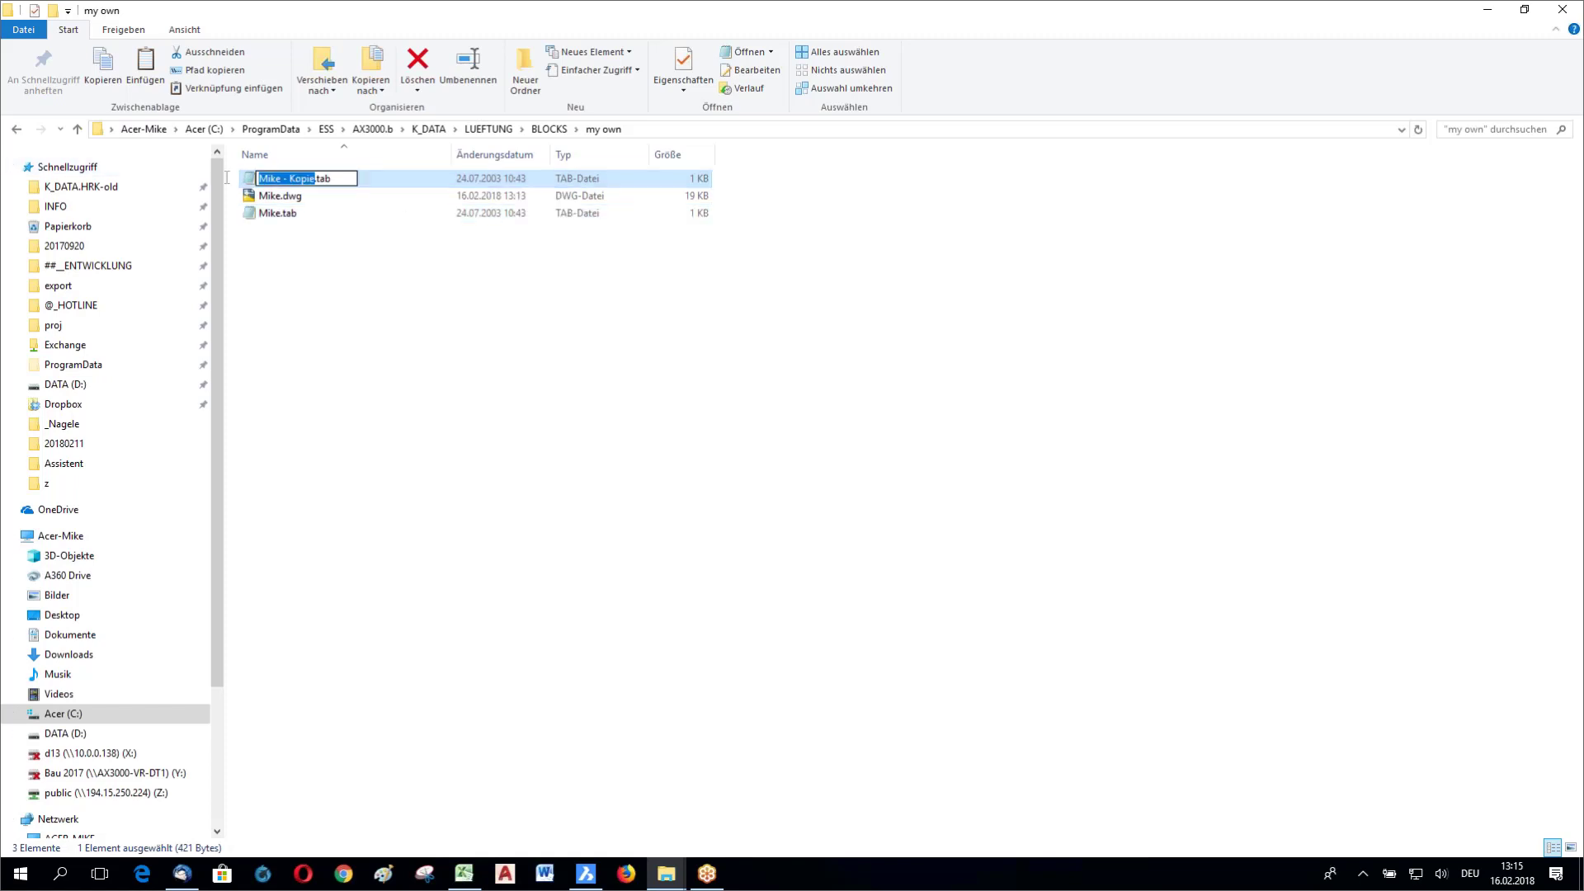
text(my)
text(1bl)
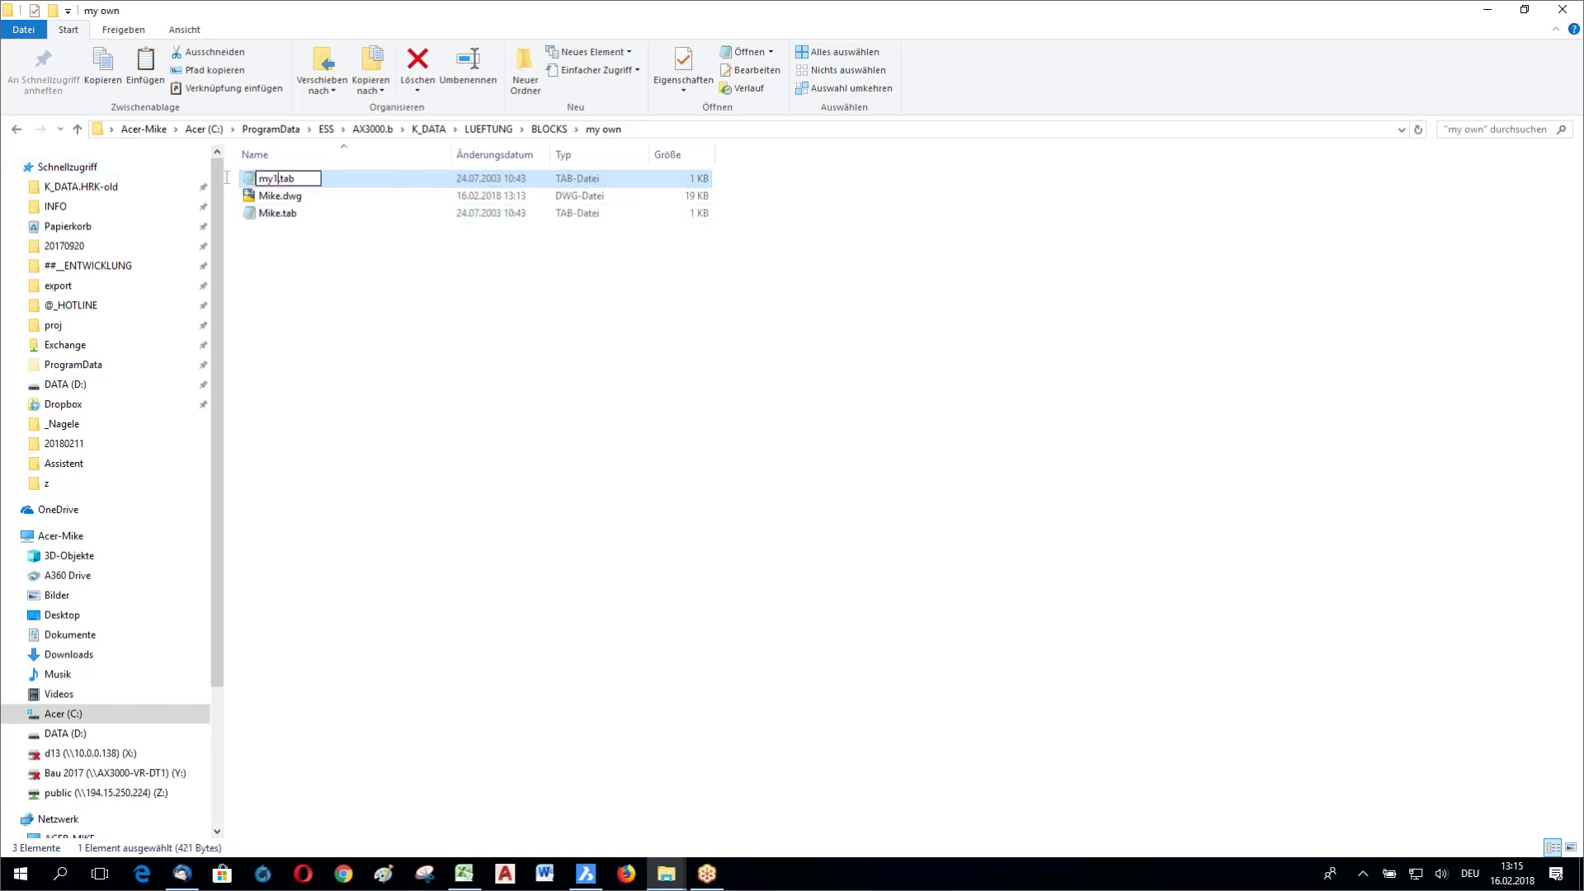
text(ock)
key(Return)
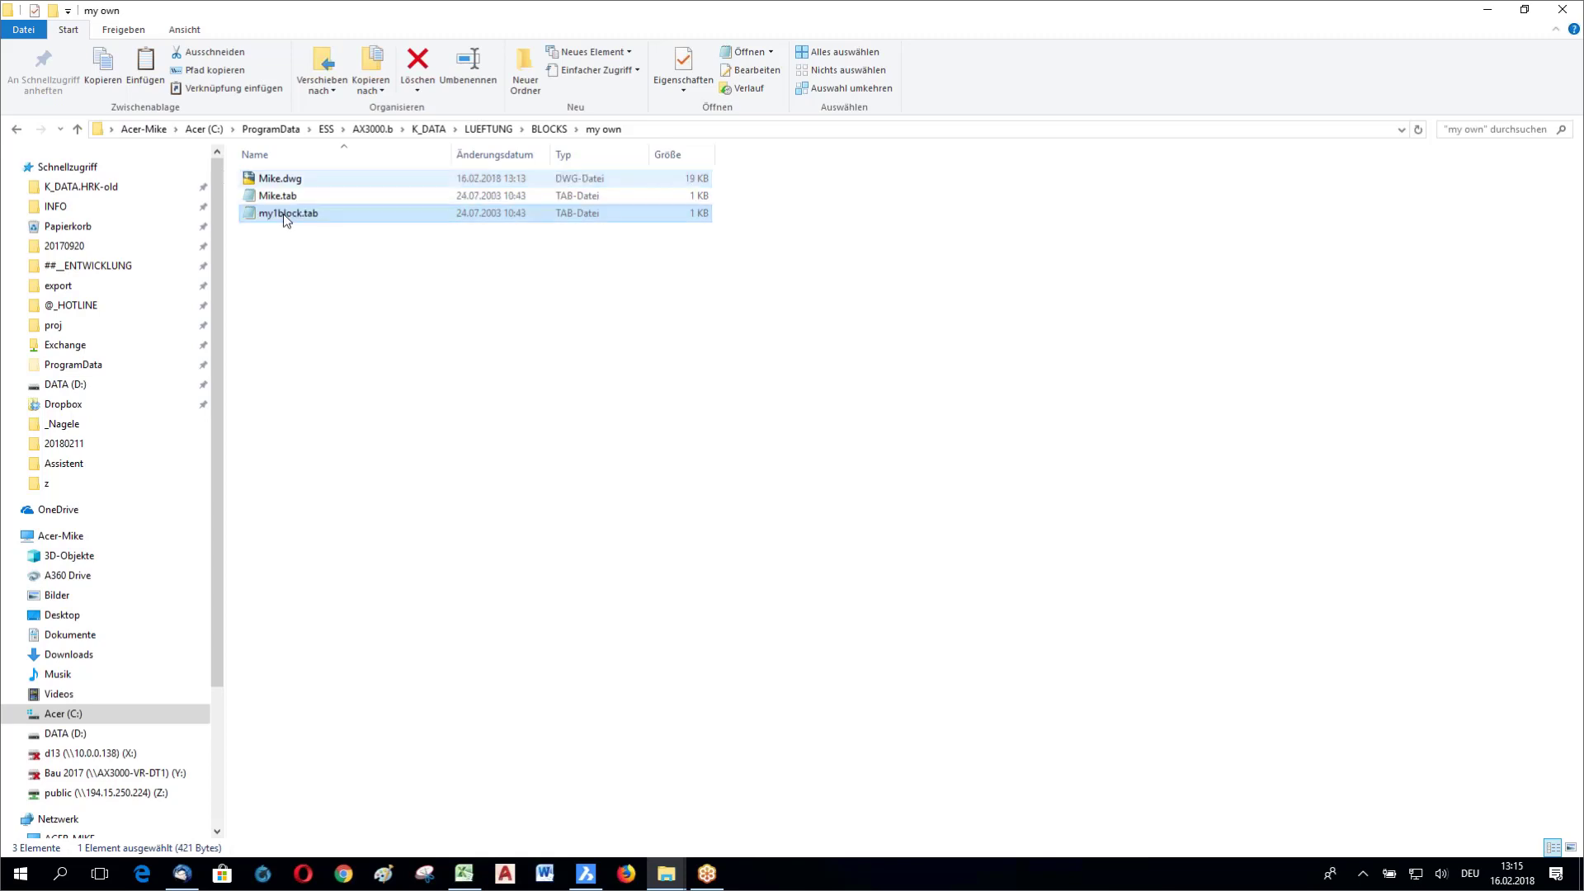
Step: Remove the last three size rows, 0.500 to 0.625, from my1block.tab and close the file with its changes saved
double_click(284, 215)
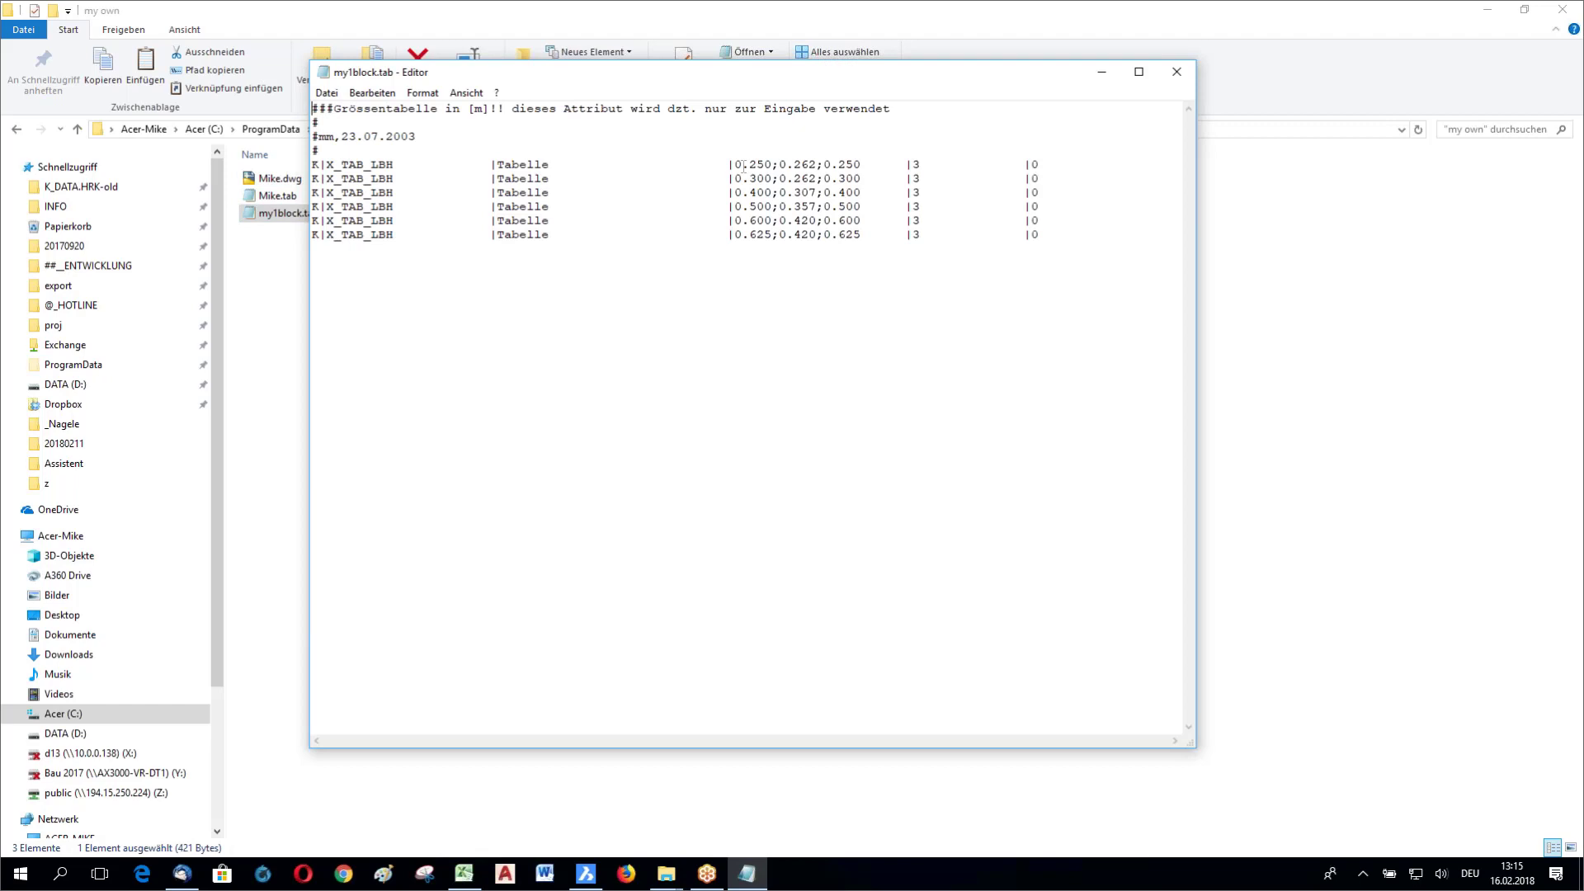
drag(742, 165, 860, 167)
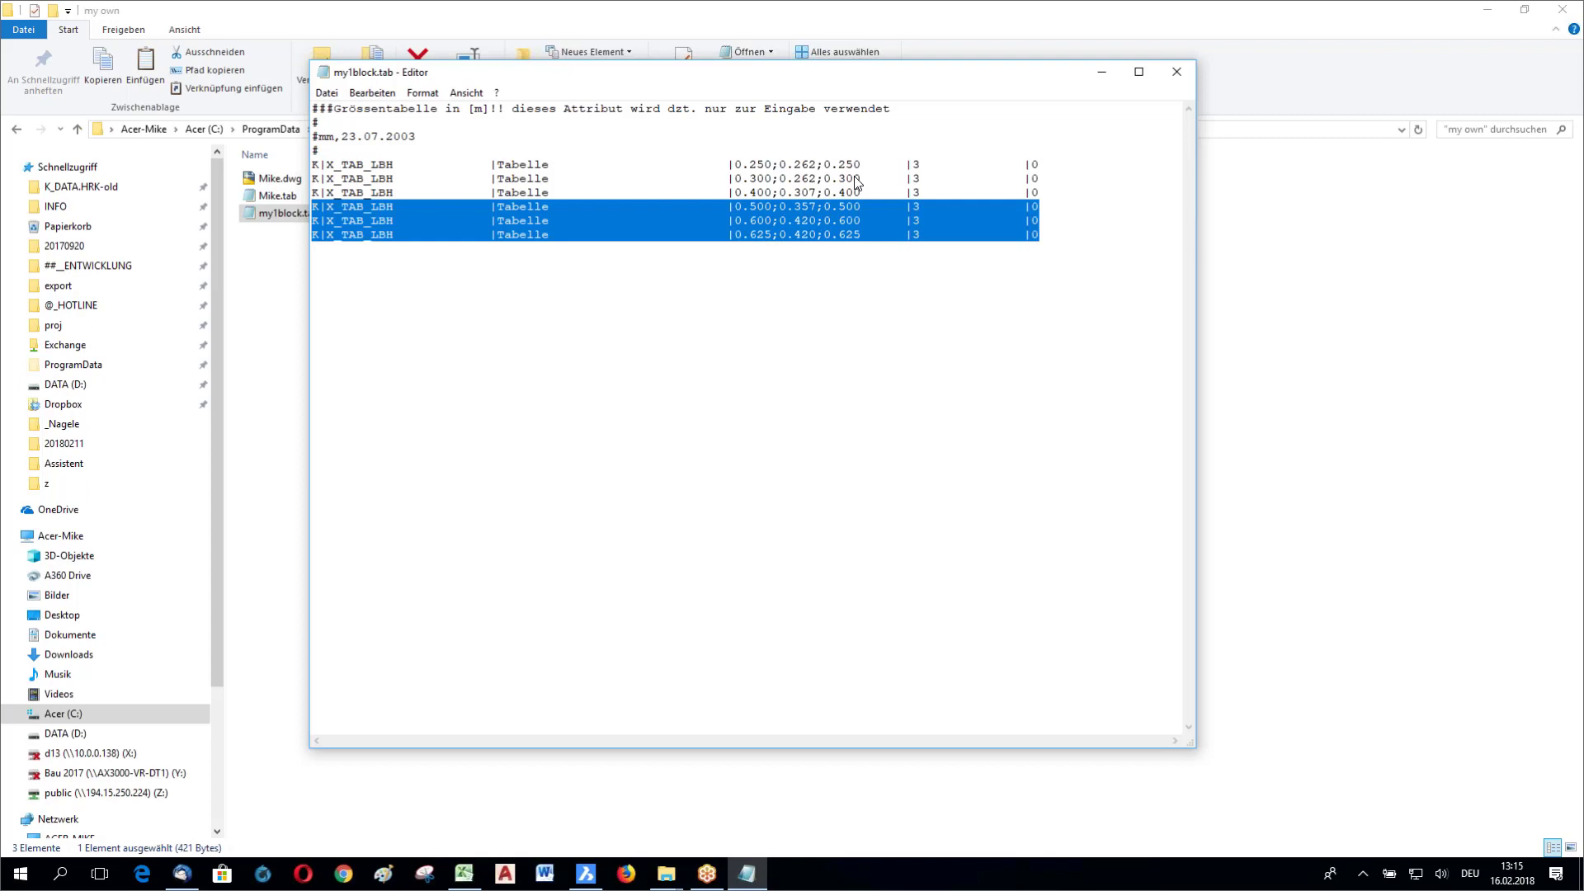
key(Delete)
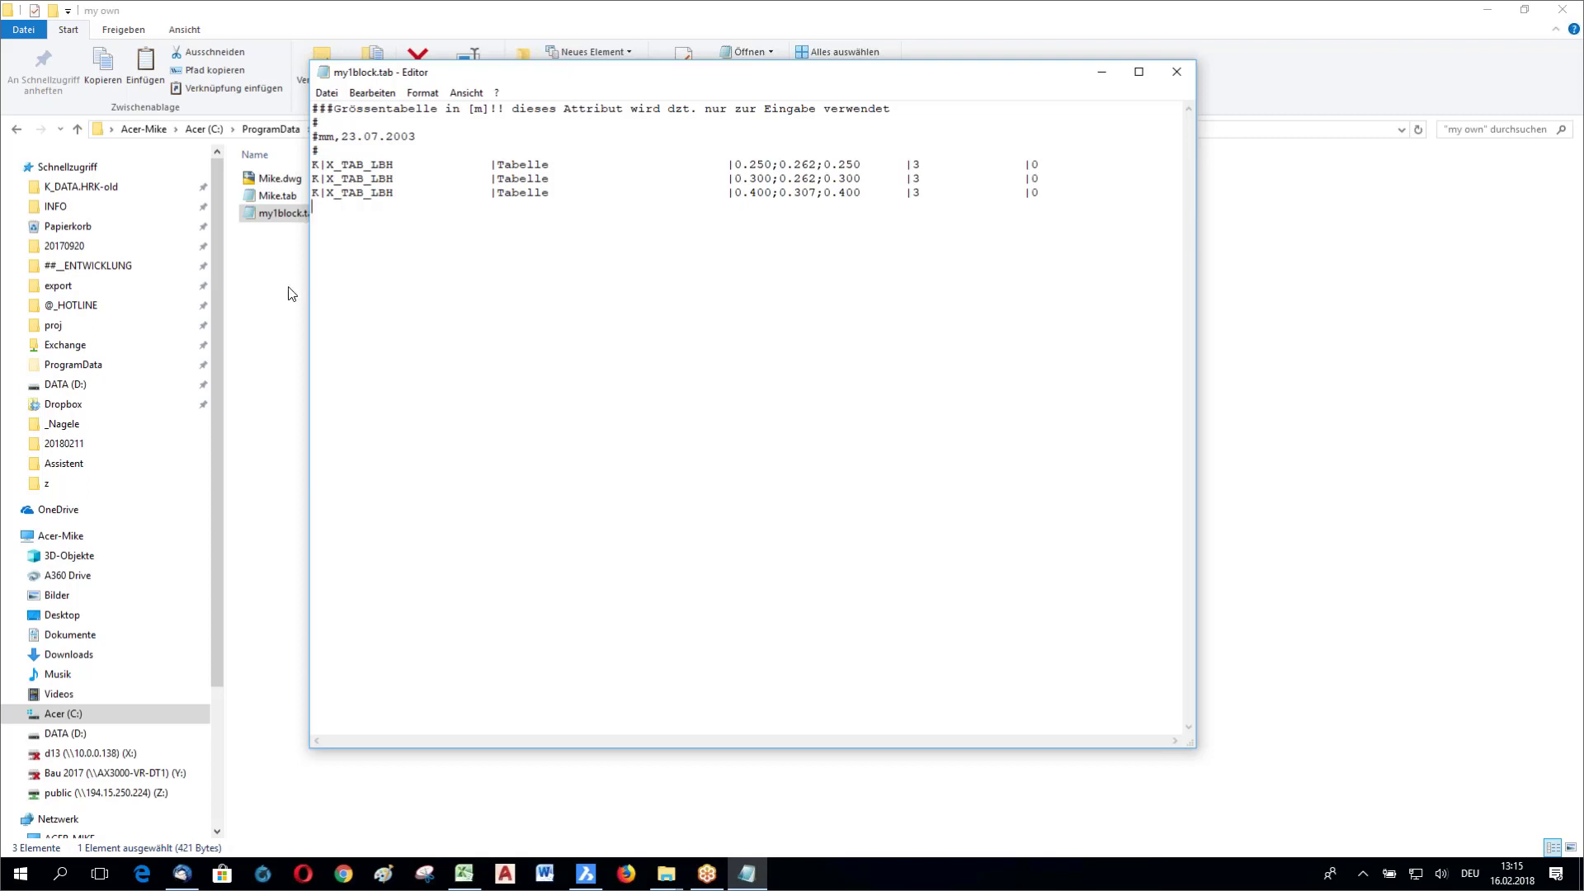
click(1184, 76)
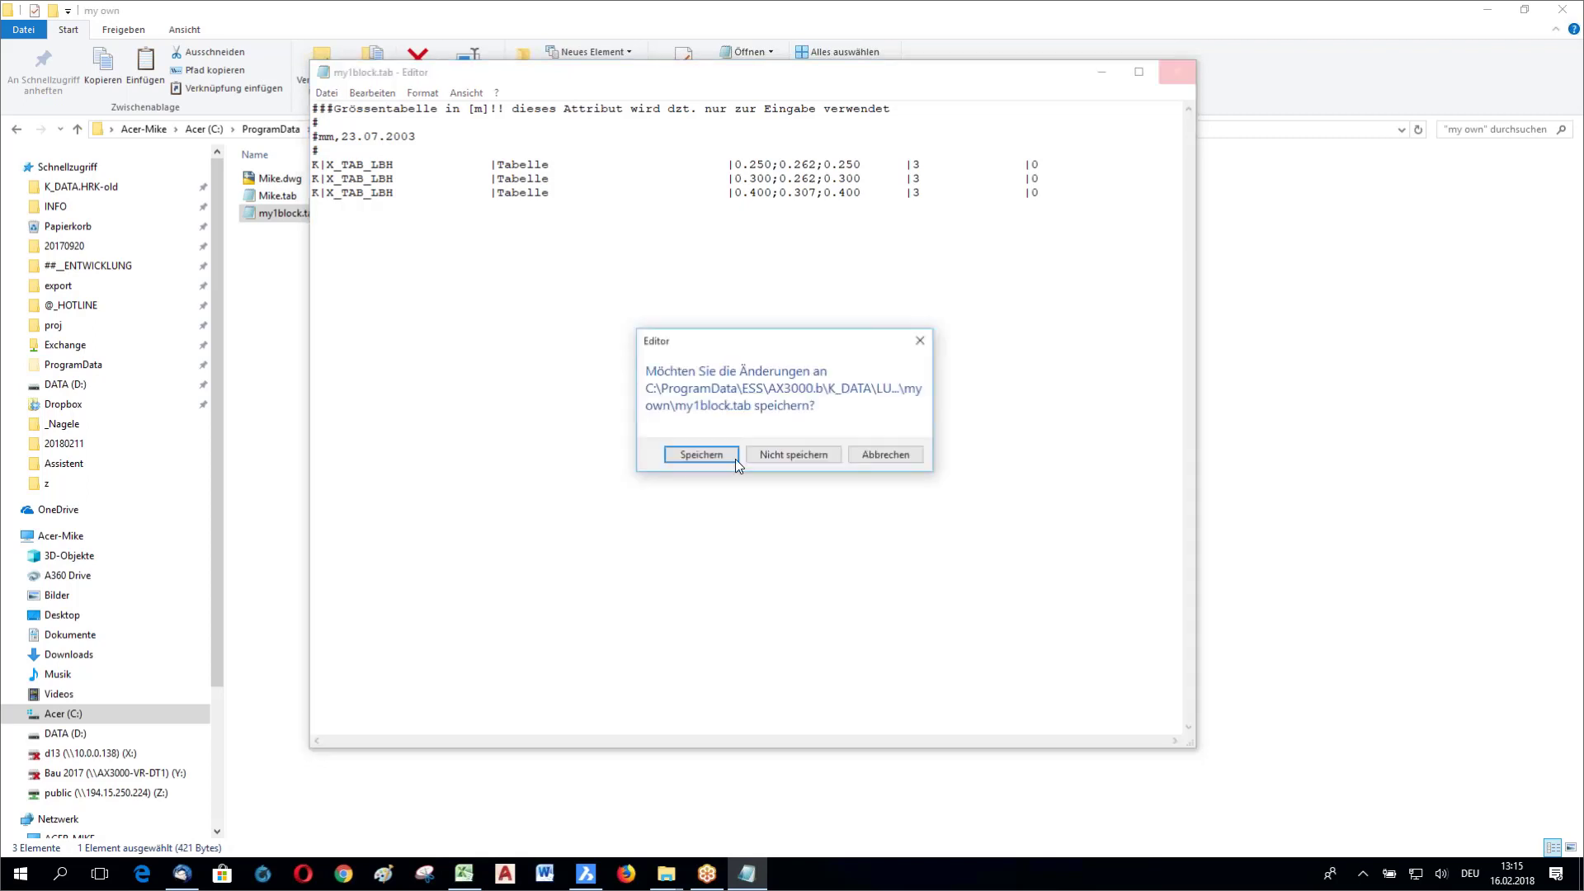
key(Return)
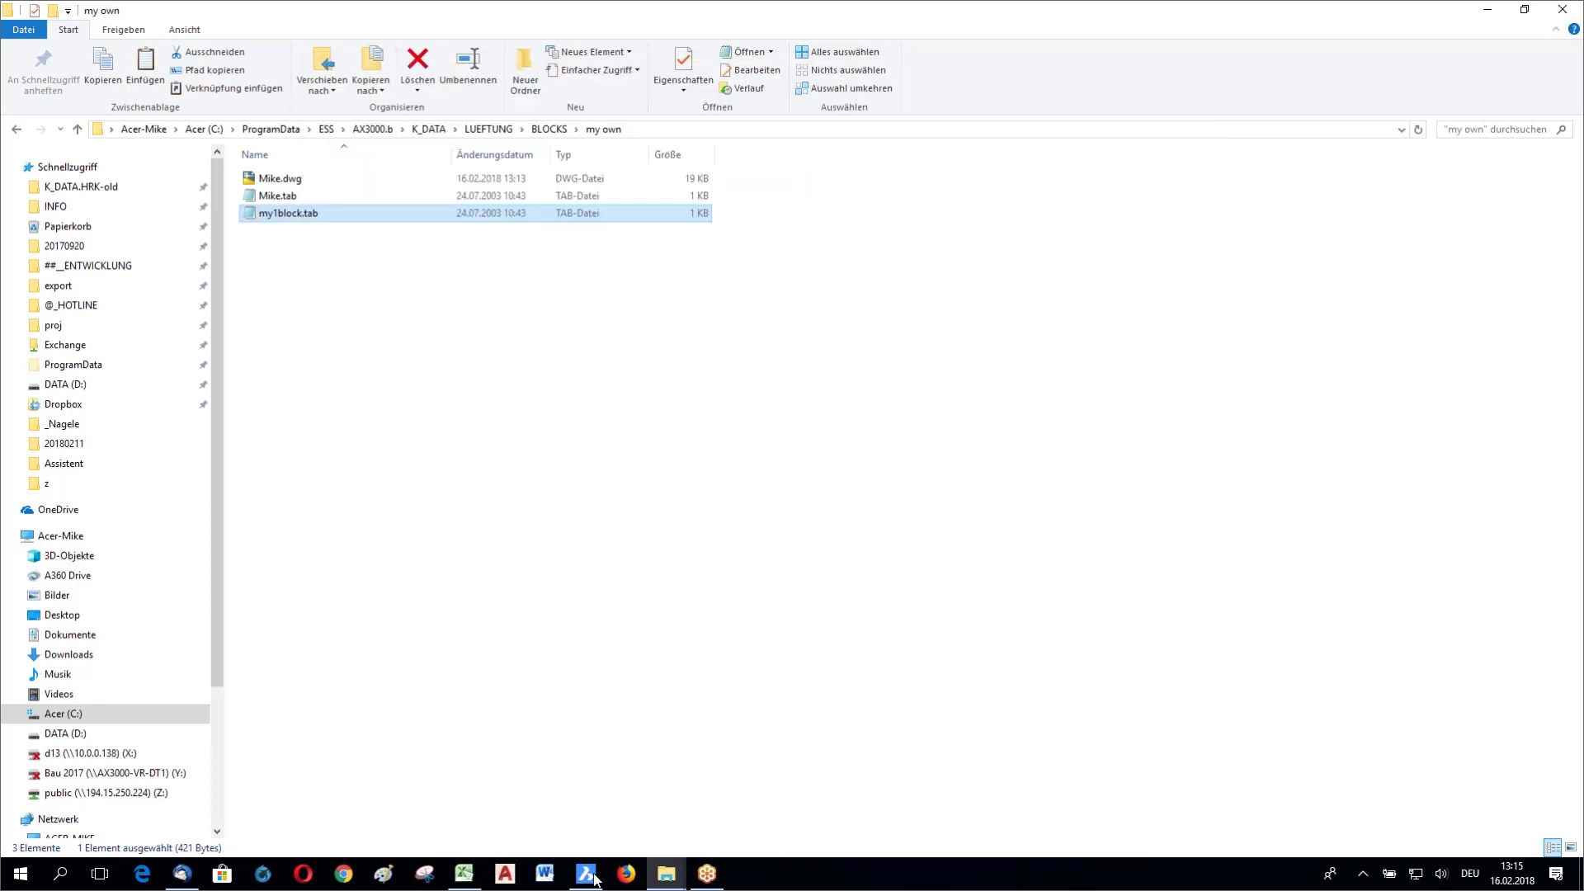
Step: Switch to BricsCAD, start a duct from the uppermost block and compare the size lists offered for my1block and m32block
click(593, 877)
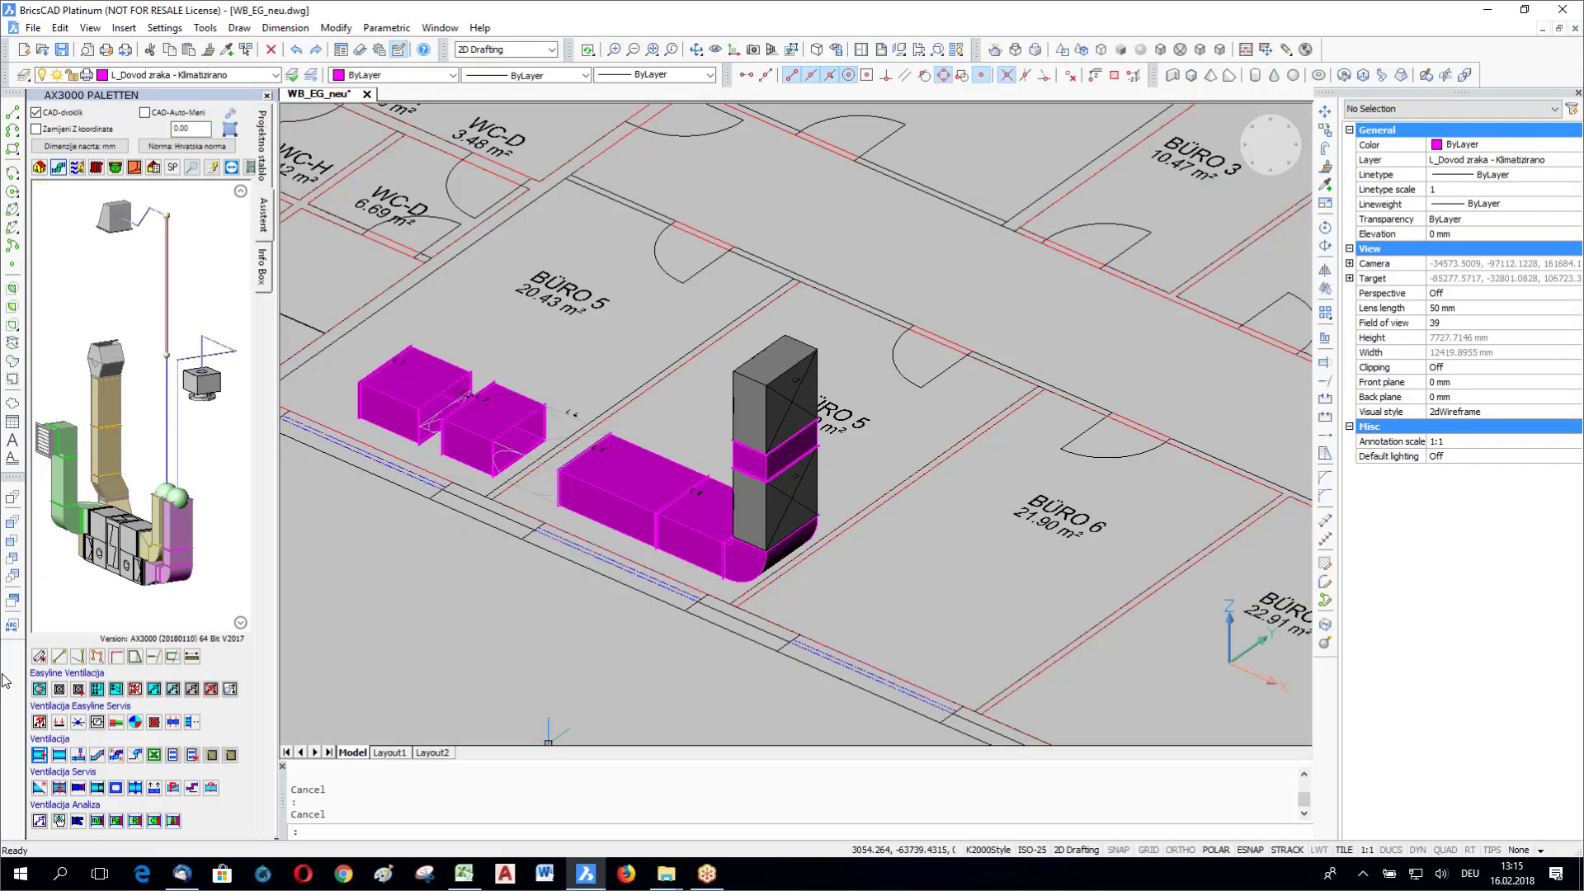
click(47, 755)
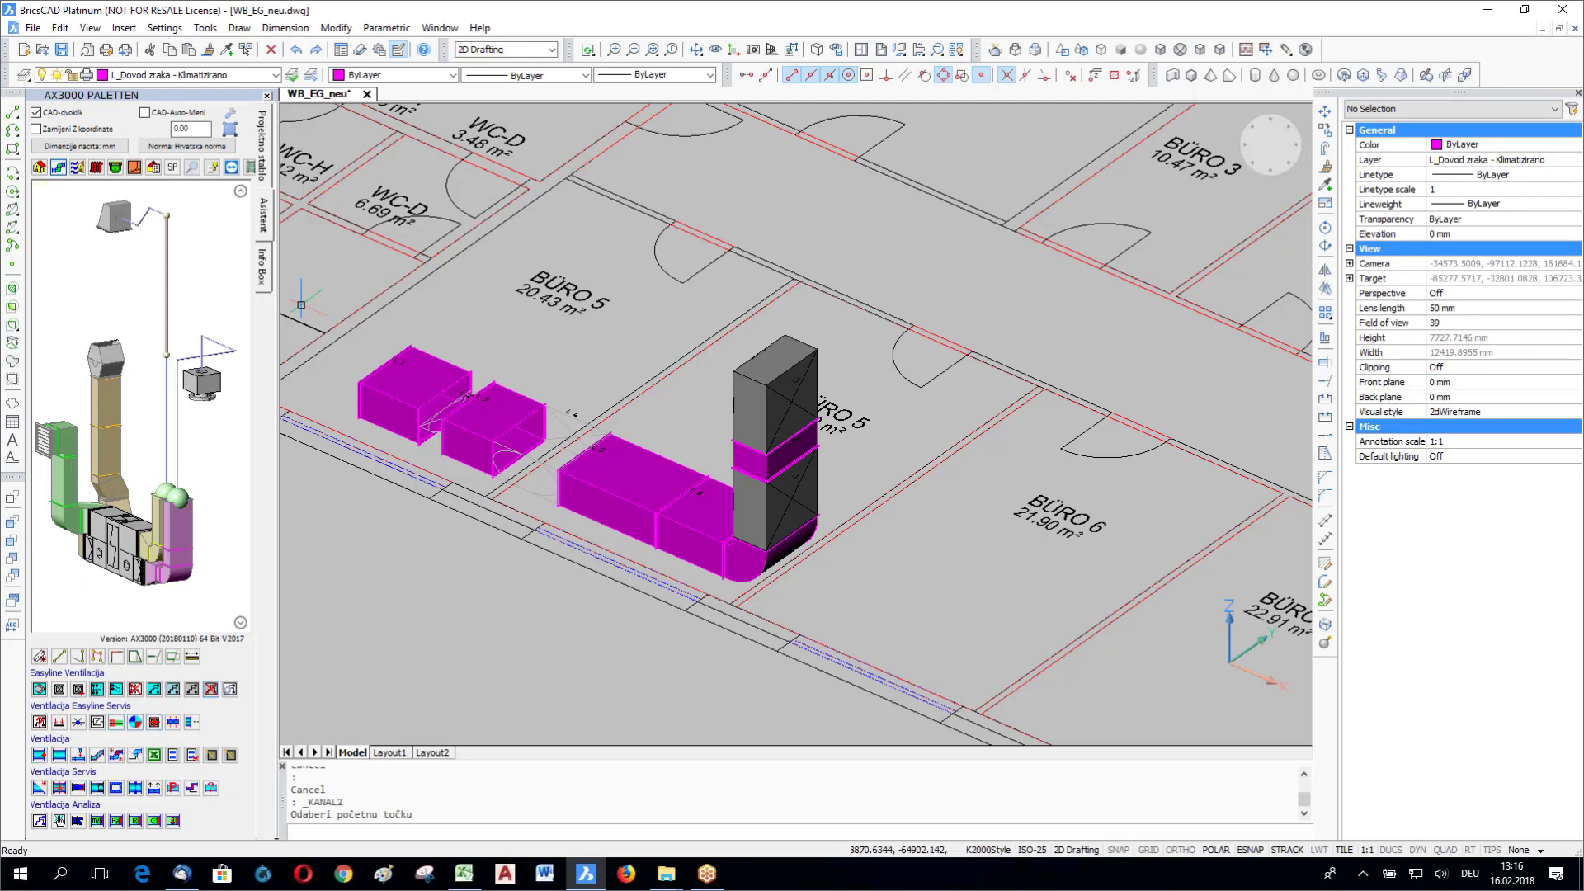
click(797, 312)
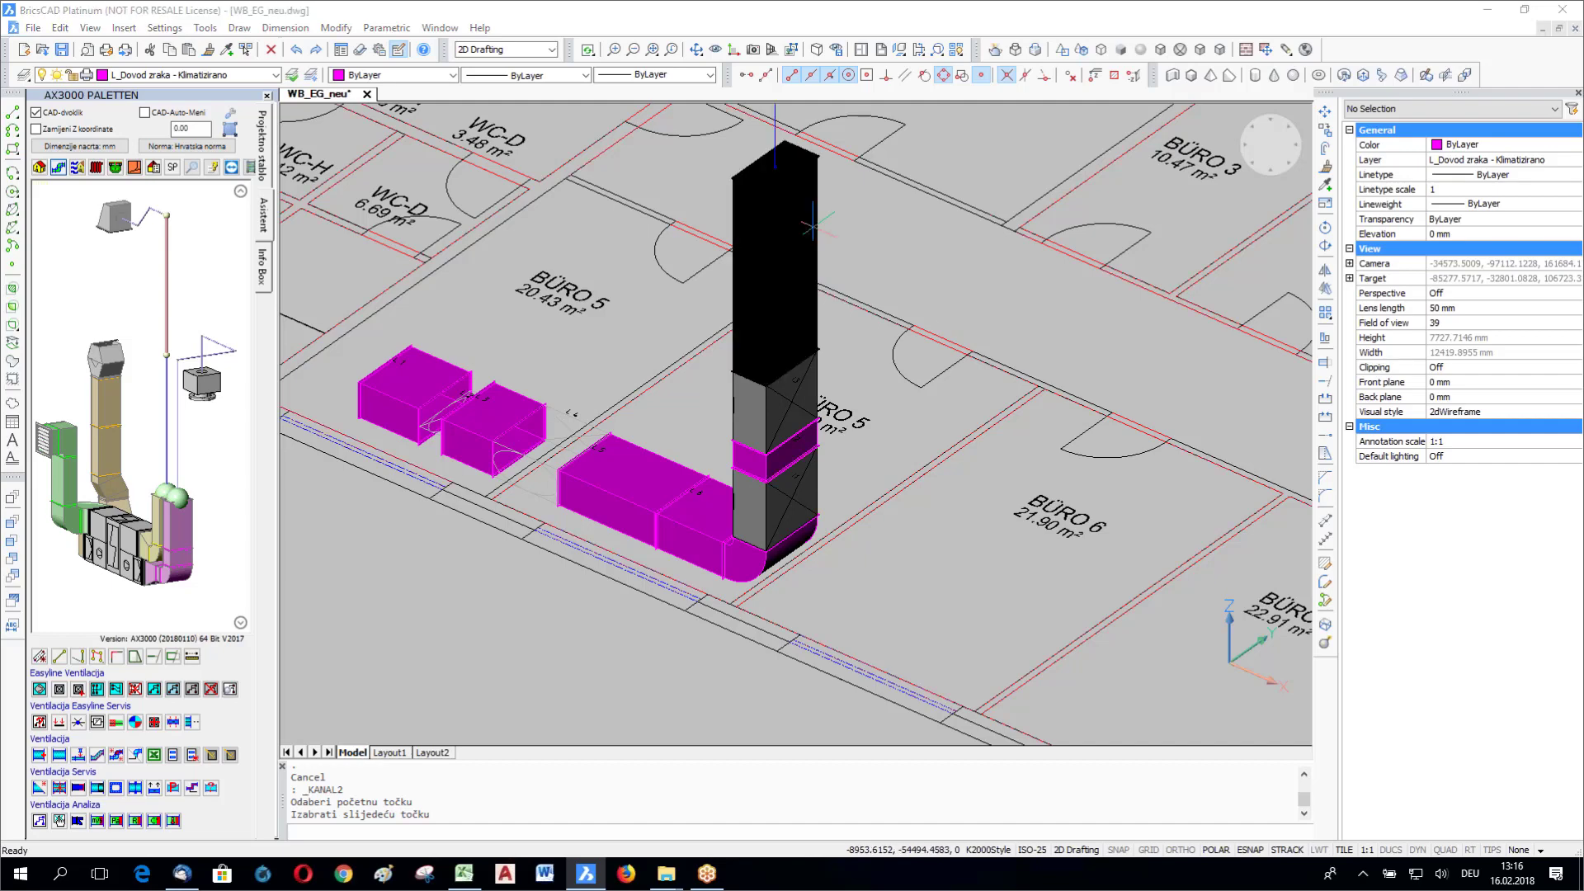
click(814, 227)
click(697, 374)
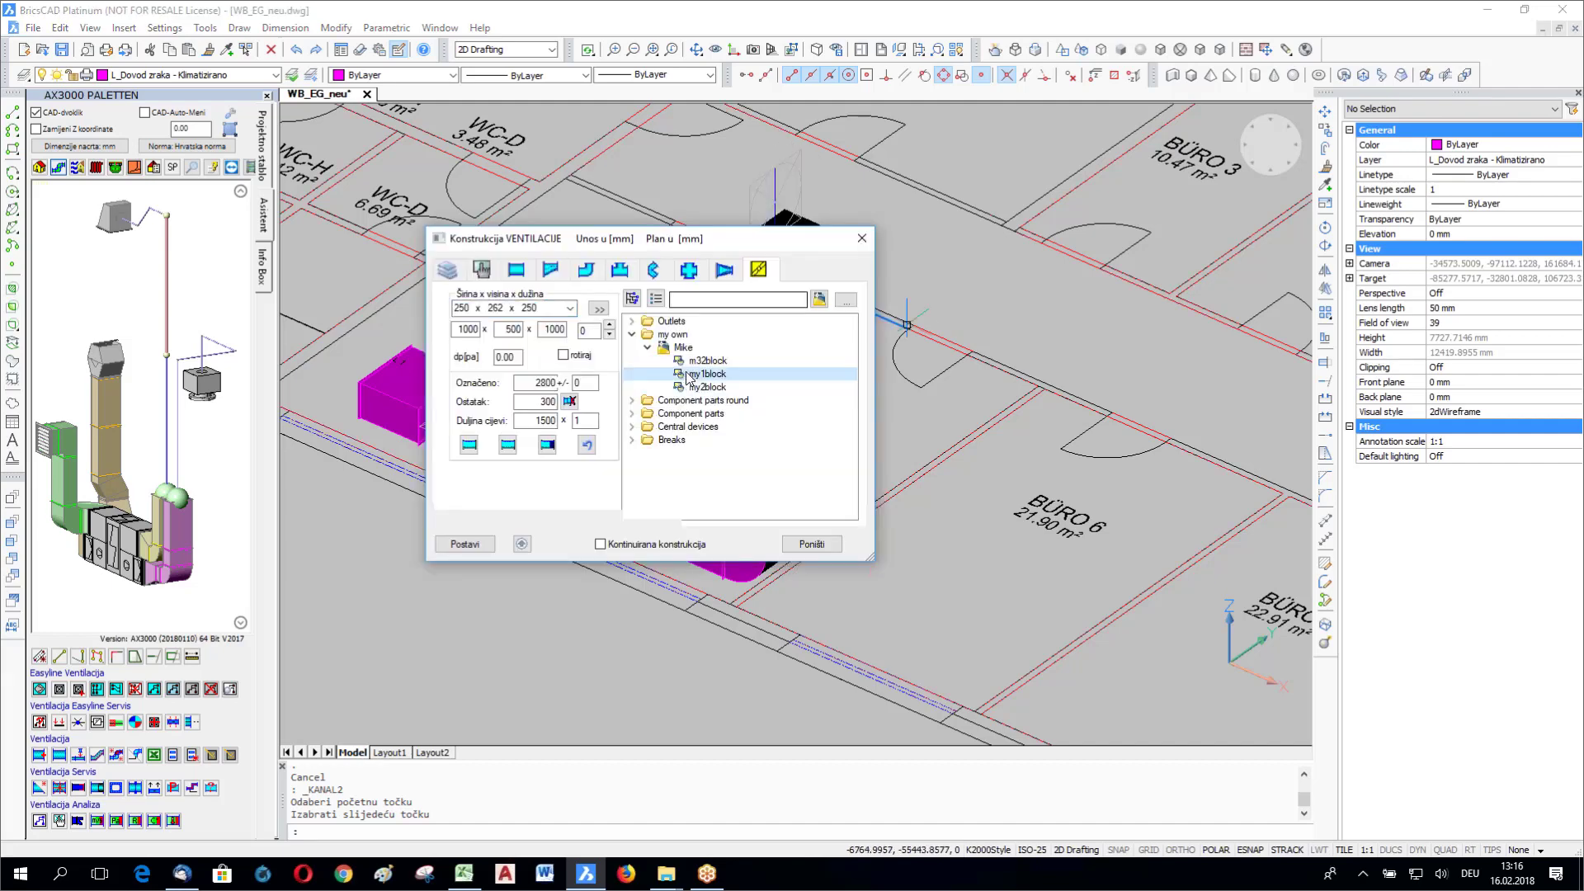
double_click(690, 378)
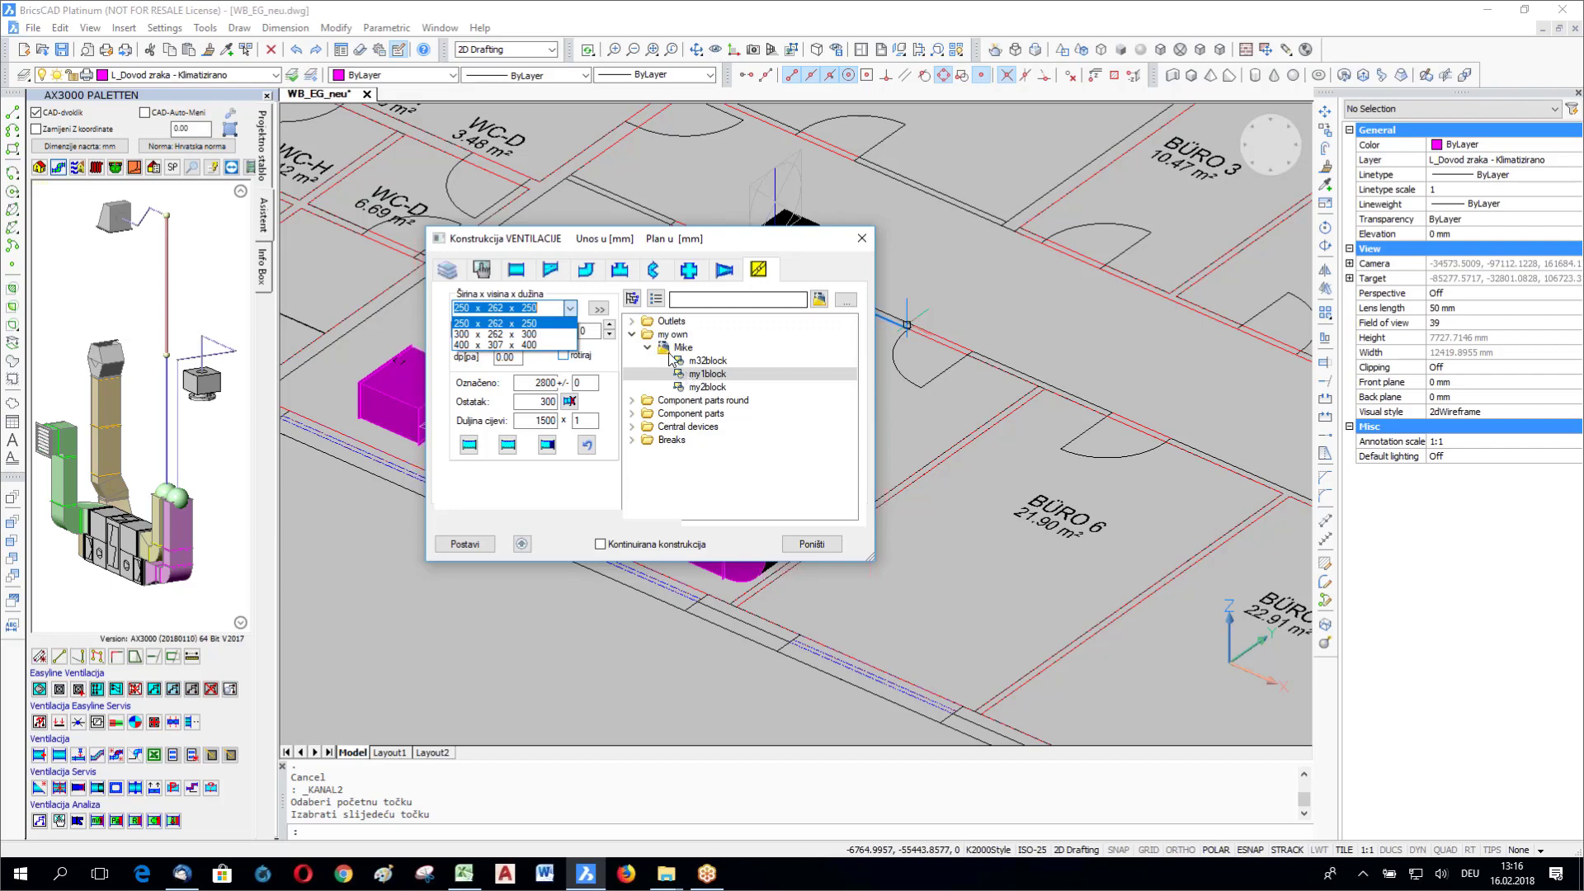
click(574, 309)
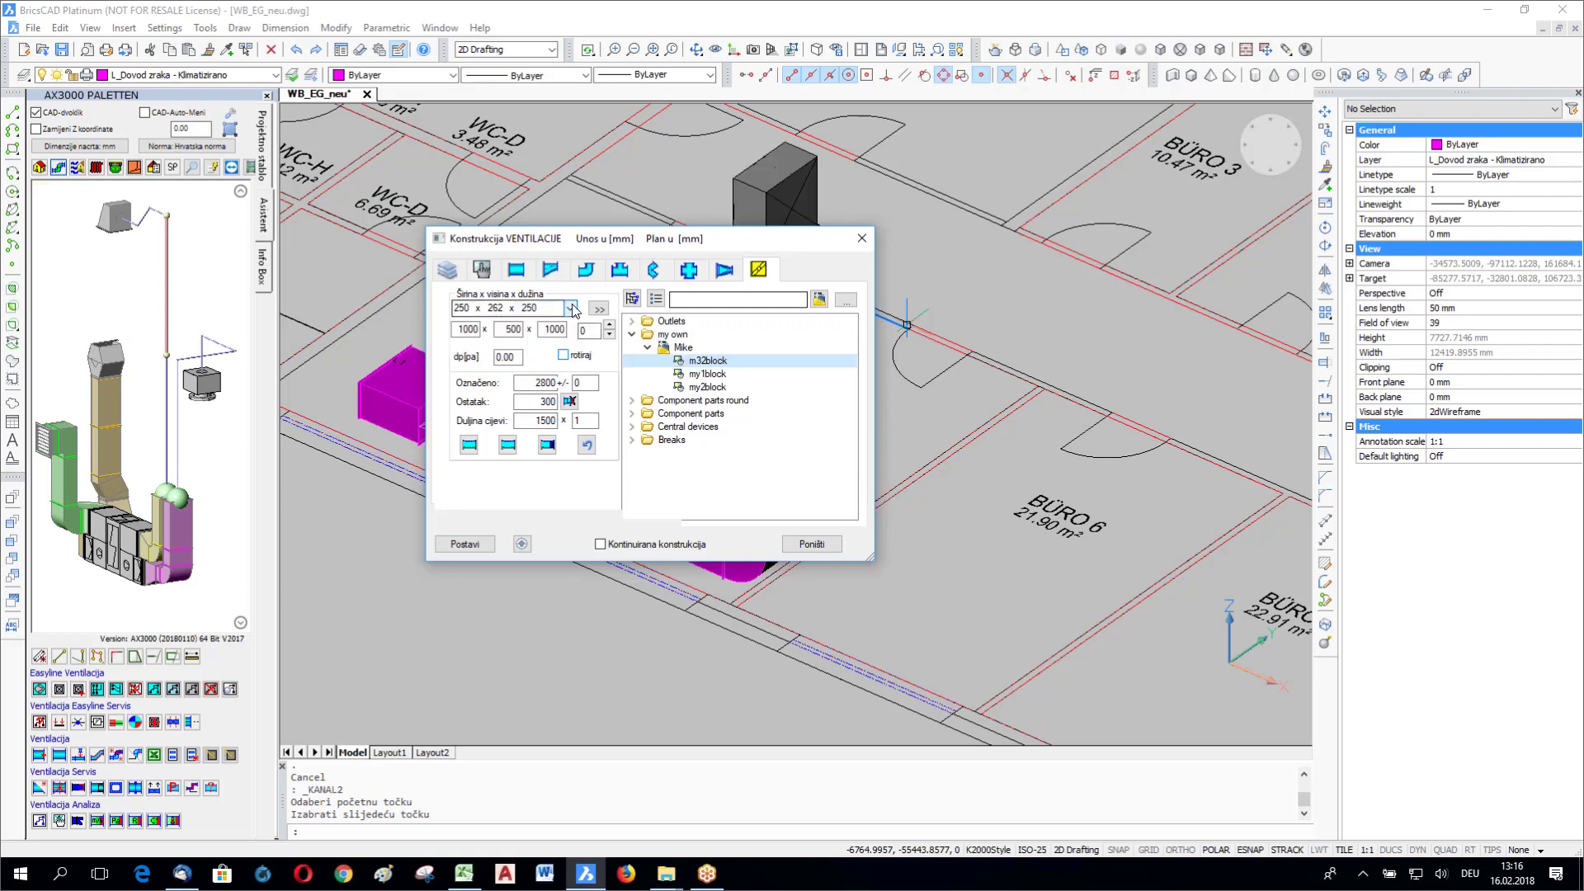
click(571, 308)
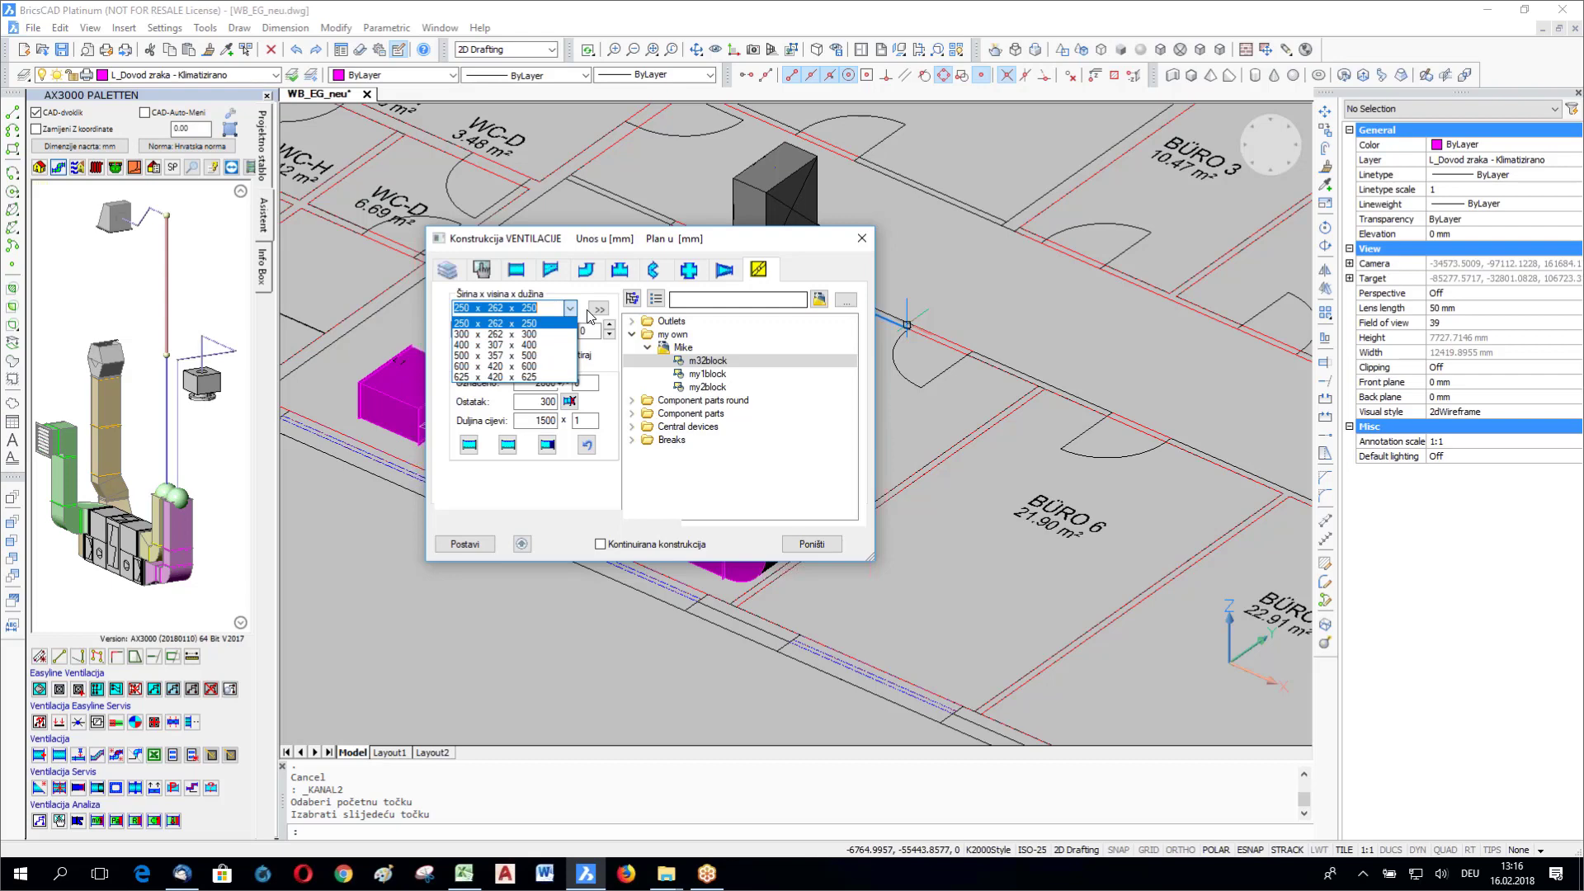
Step: Examine the size-table editing options for m32block and my1block, and cancel the ventilation construction dialog
click(598, 310)
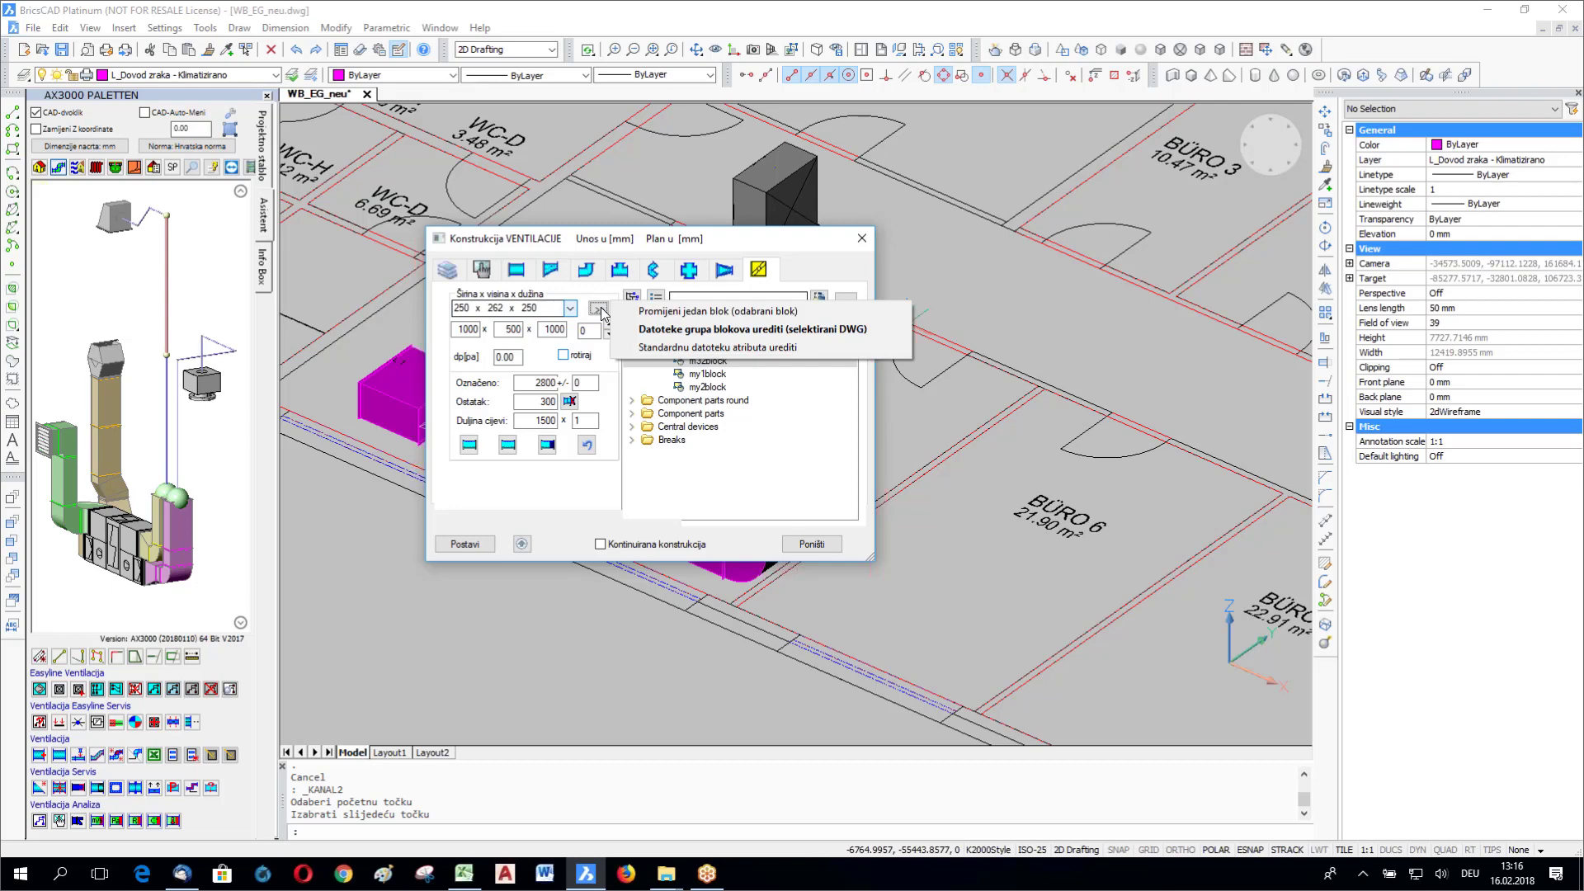
click(598, 312)
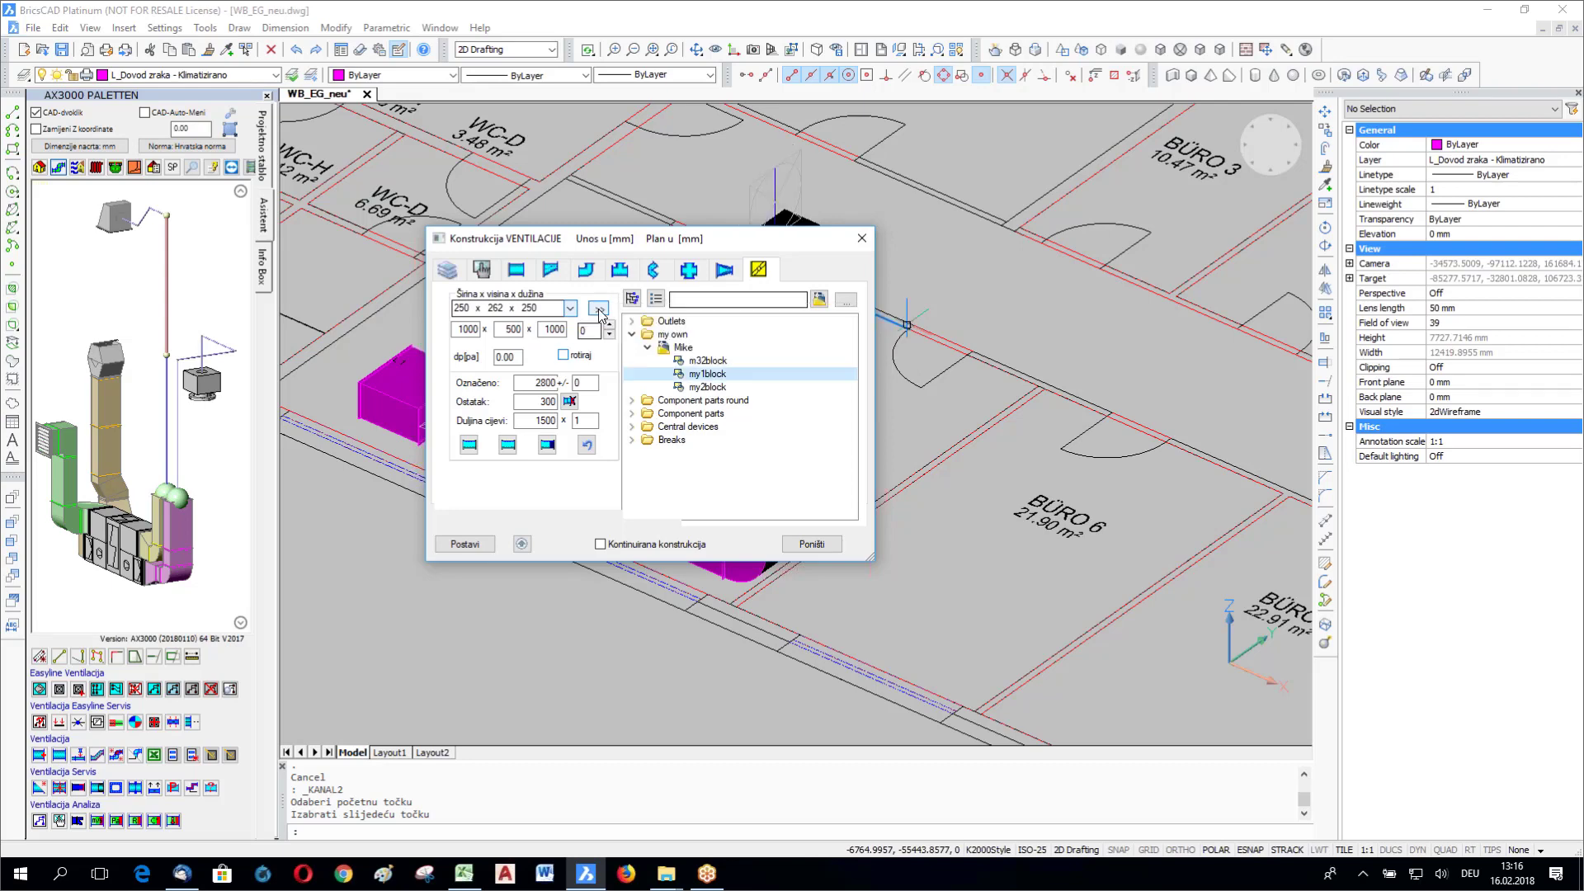
click(598, 311)
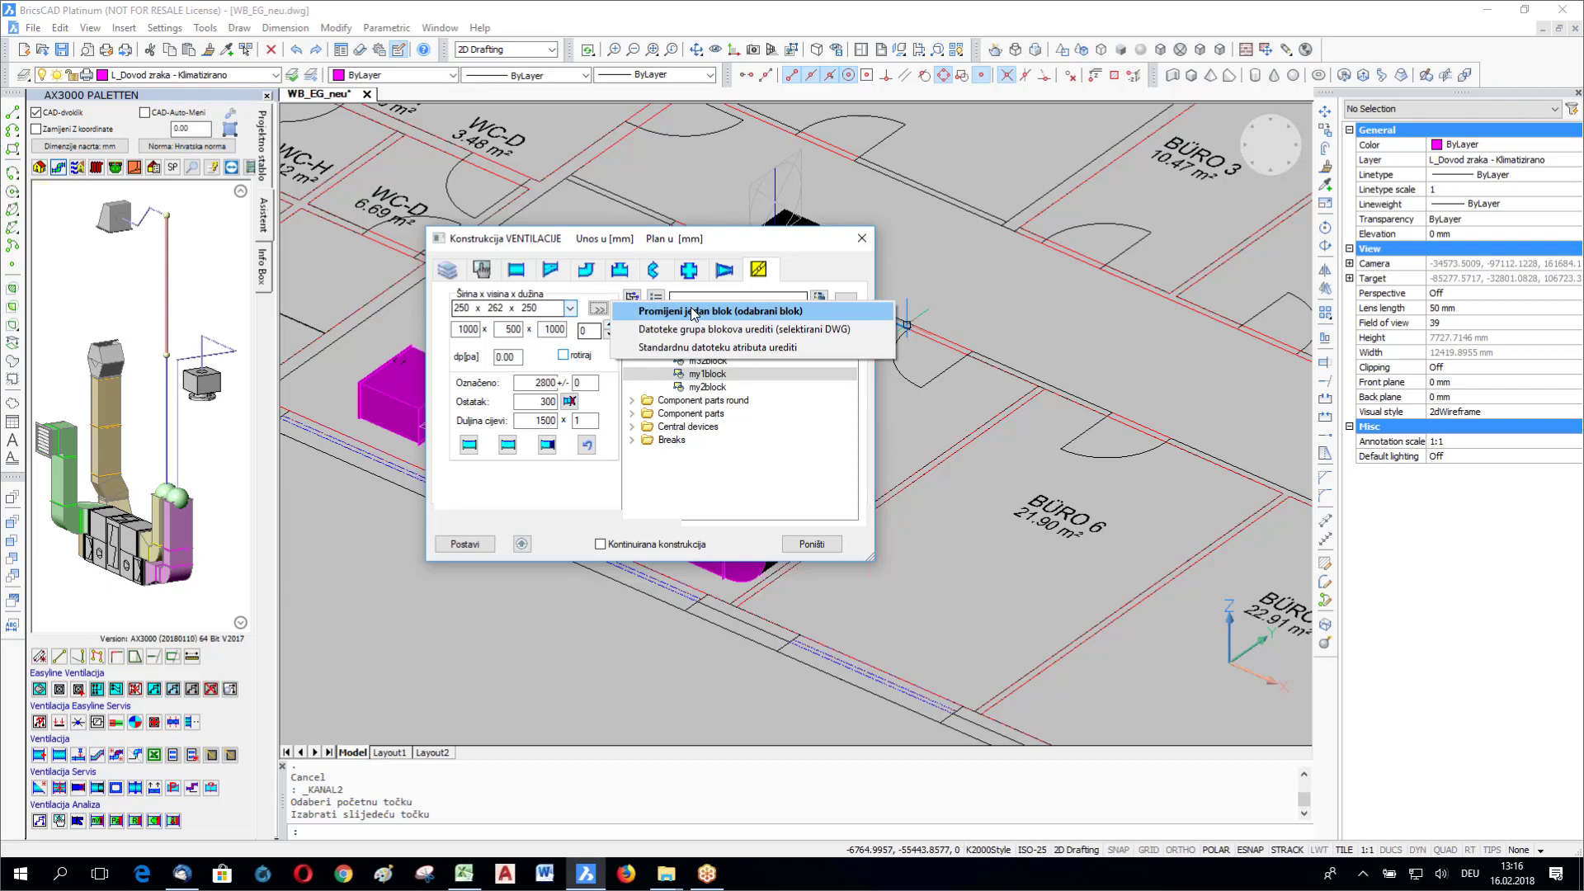
click(824, 548)
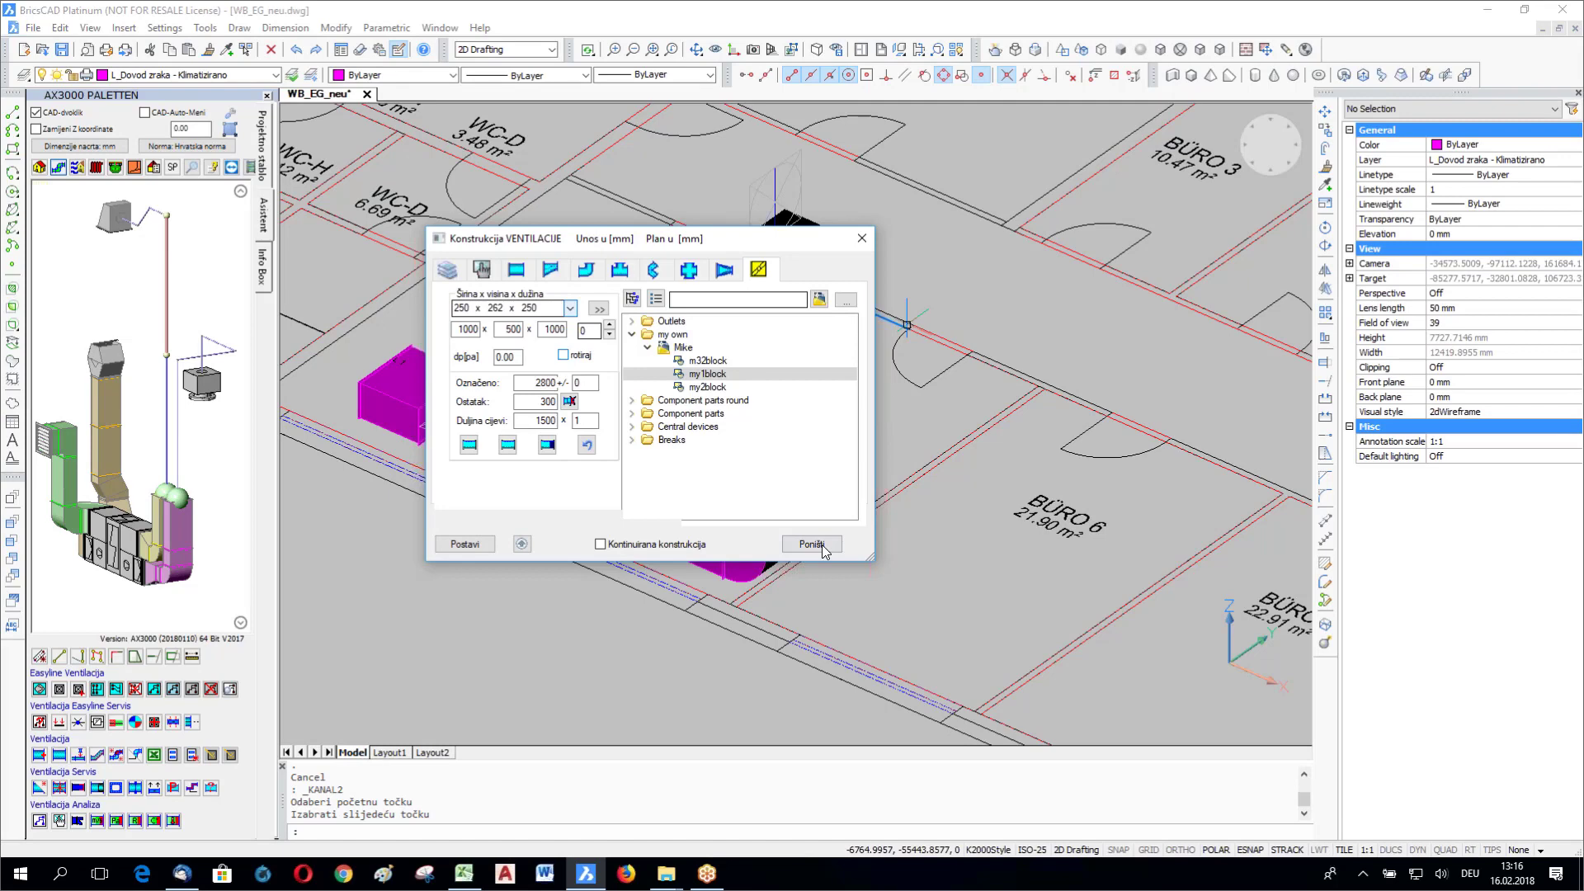
click(811, 545)
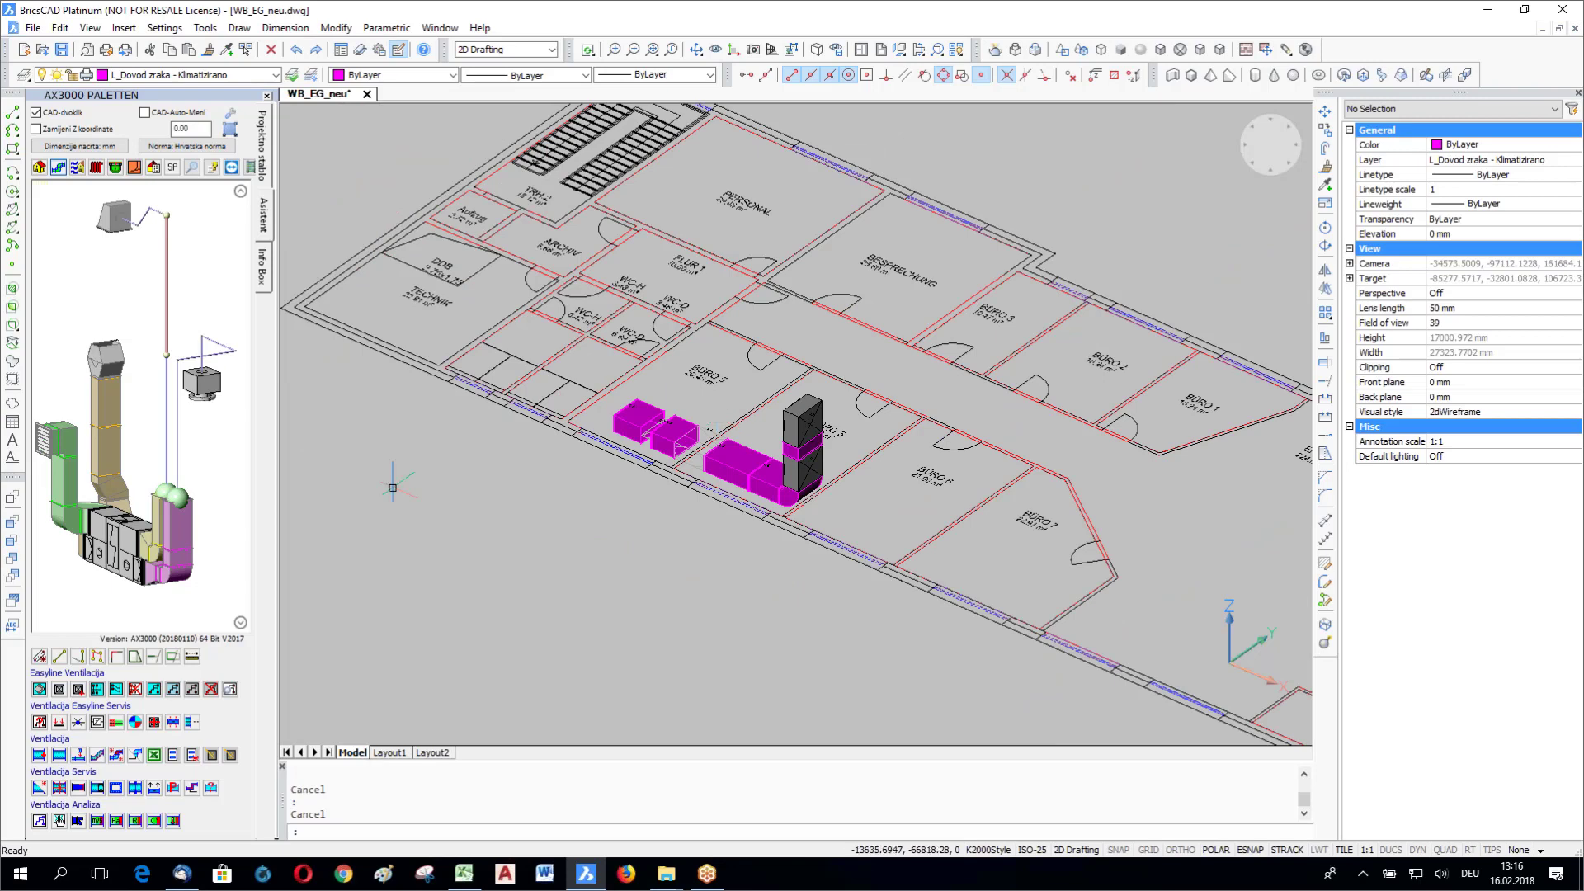
key(Return)
click(401, 459)
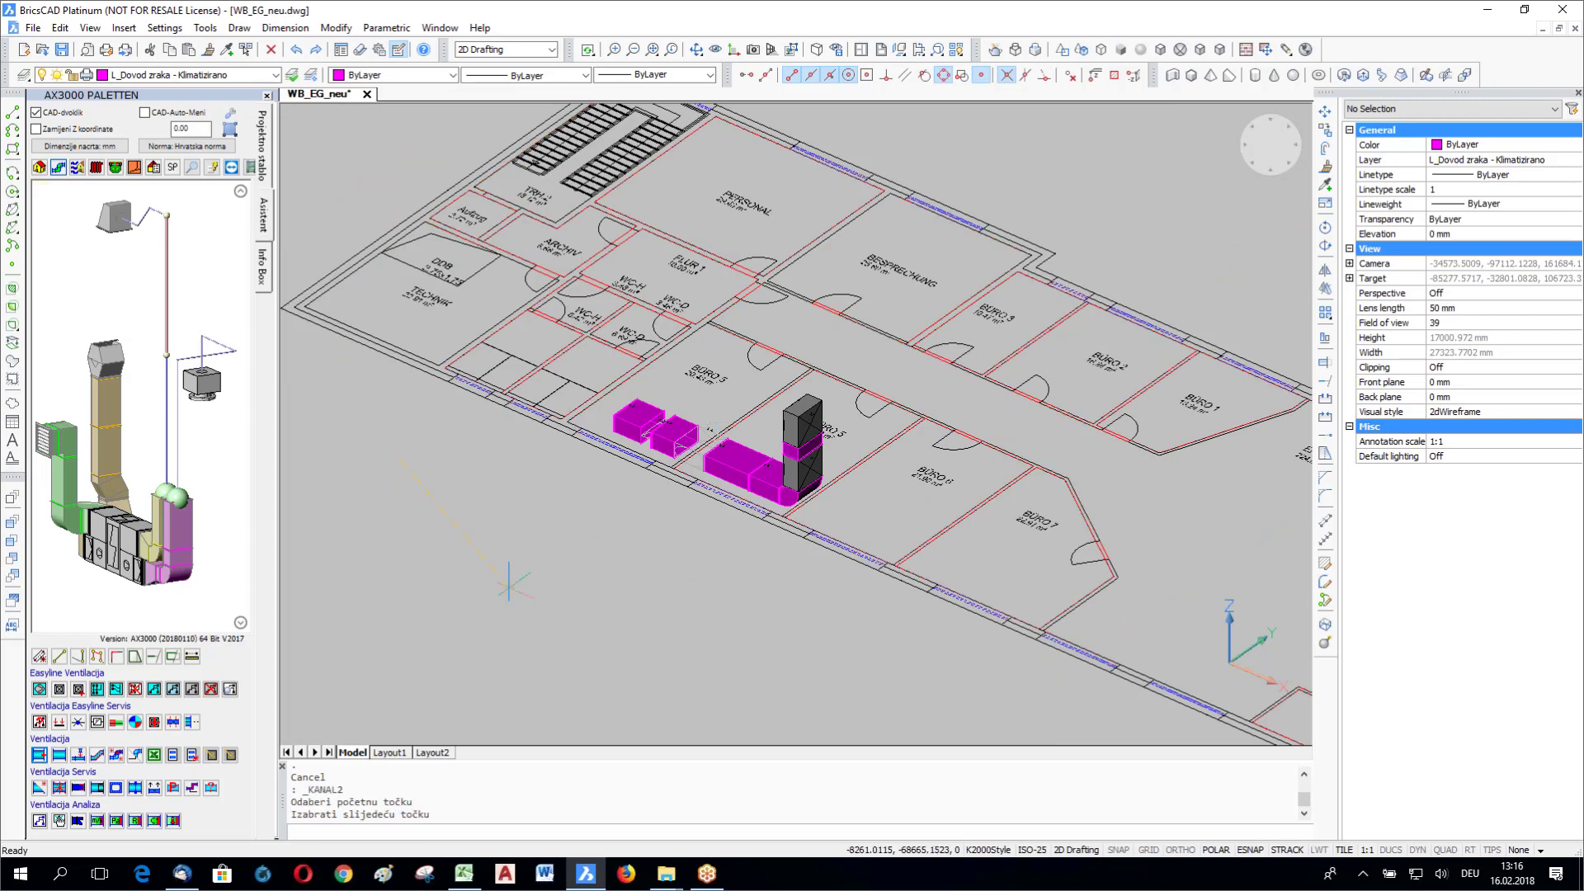
click(509, 584)
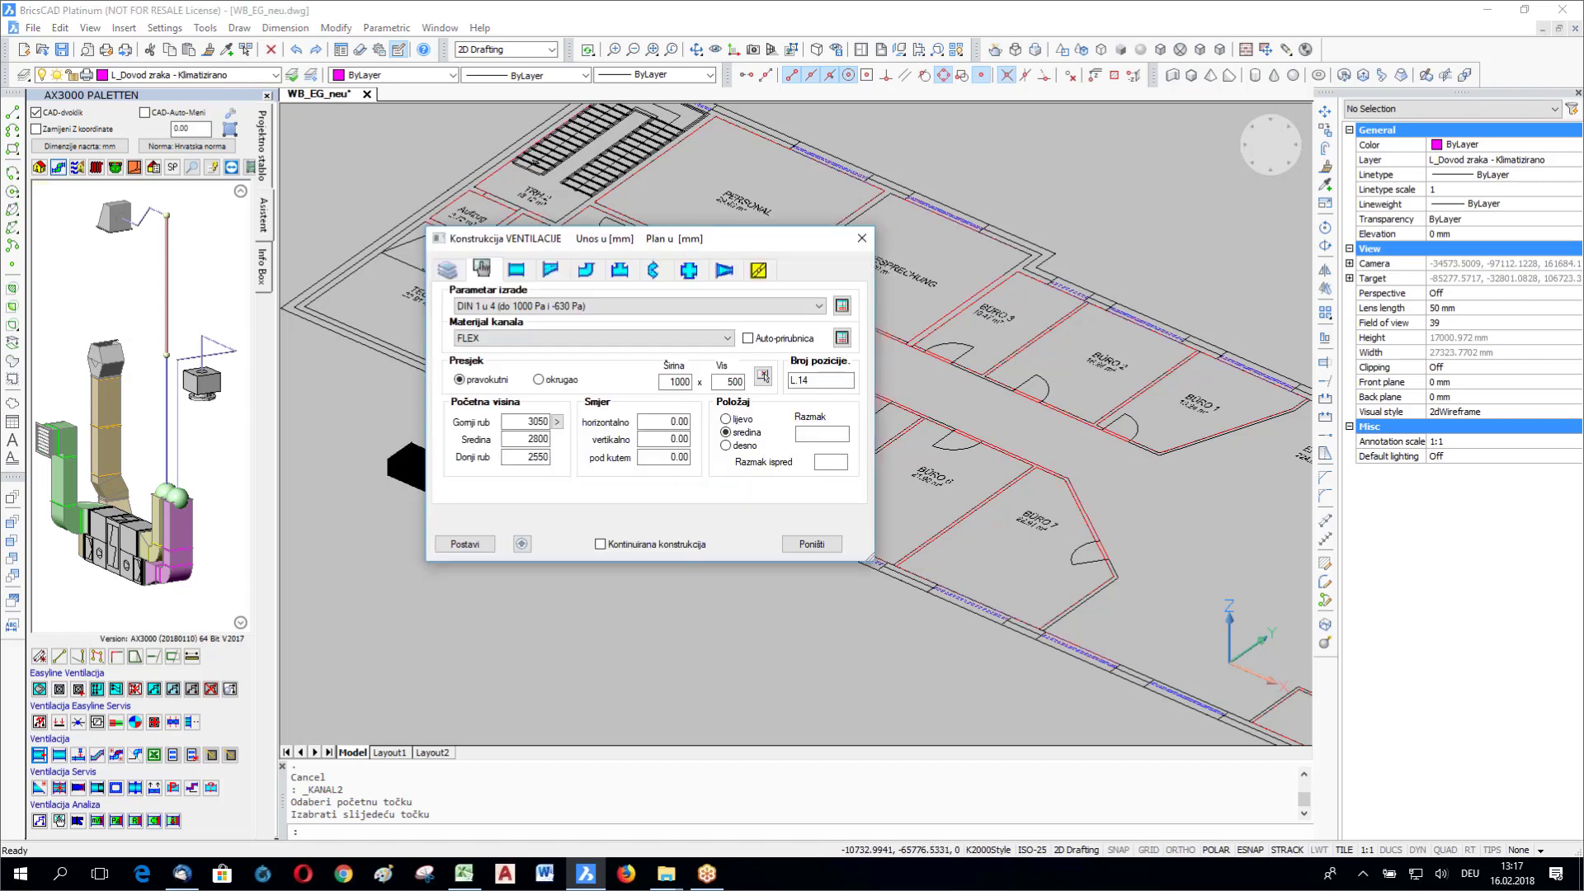
key(Escape)
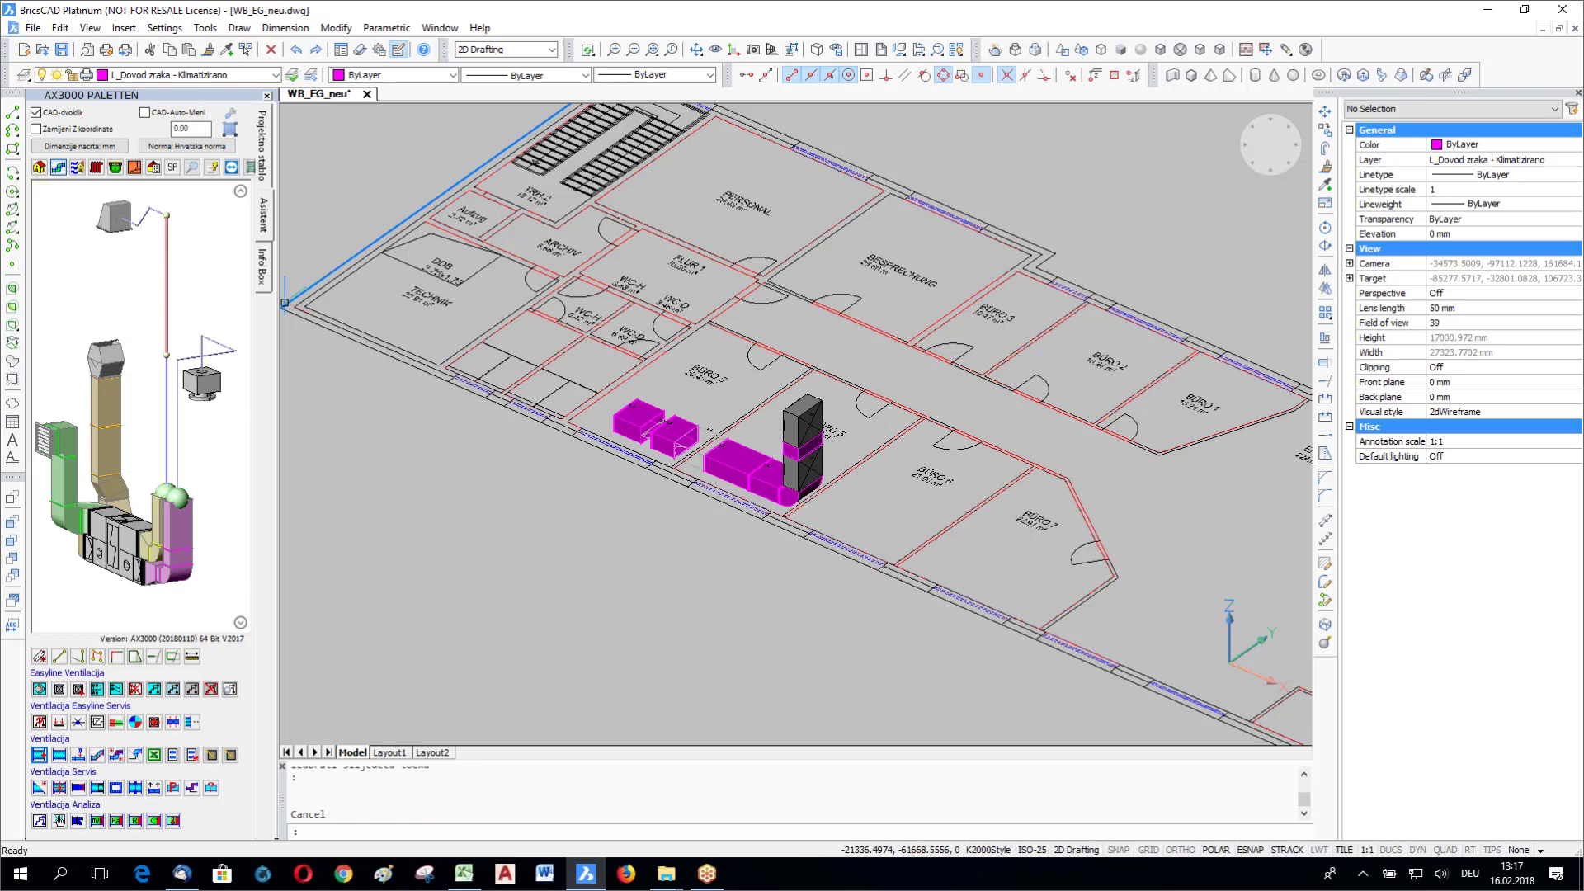
Step: Place a straight DN 65 heating pipe in Geberit MAPRESS C-Celik below the ground-floor plan
click(869, 545)
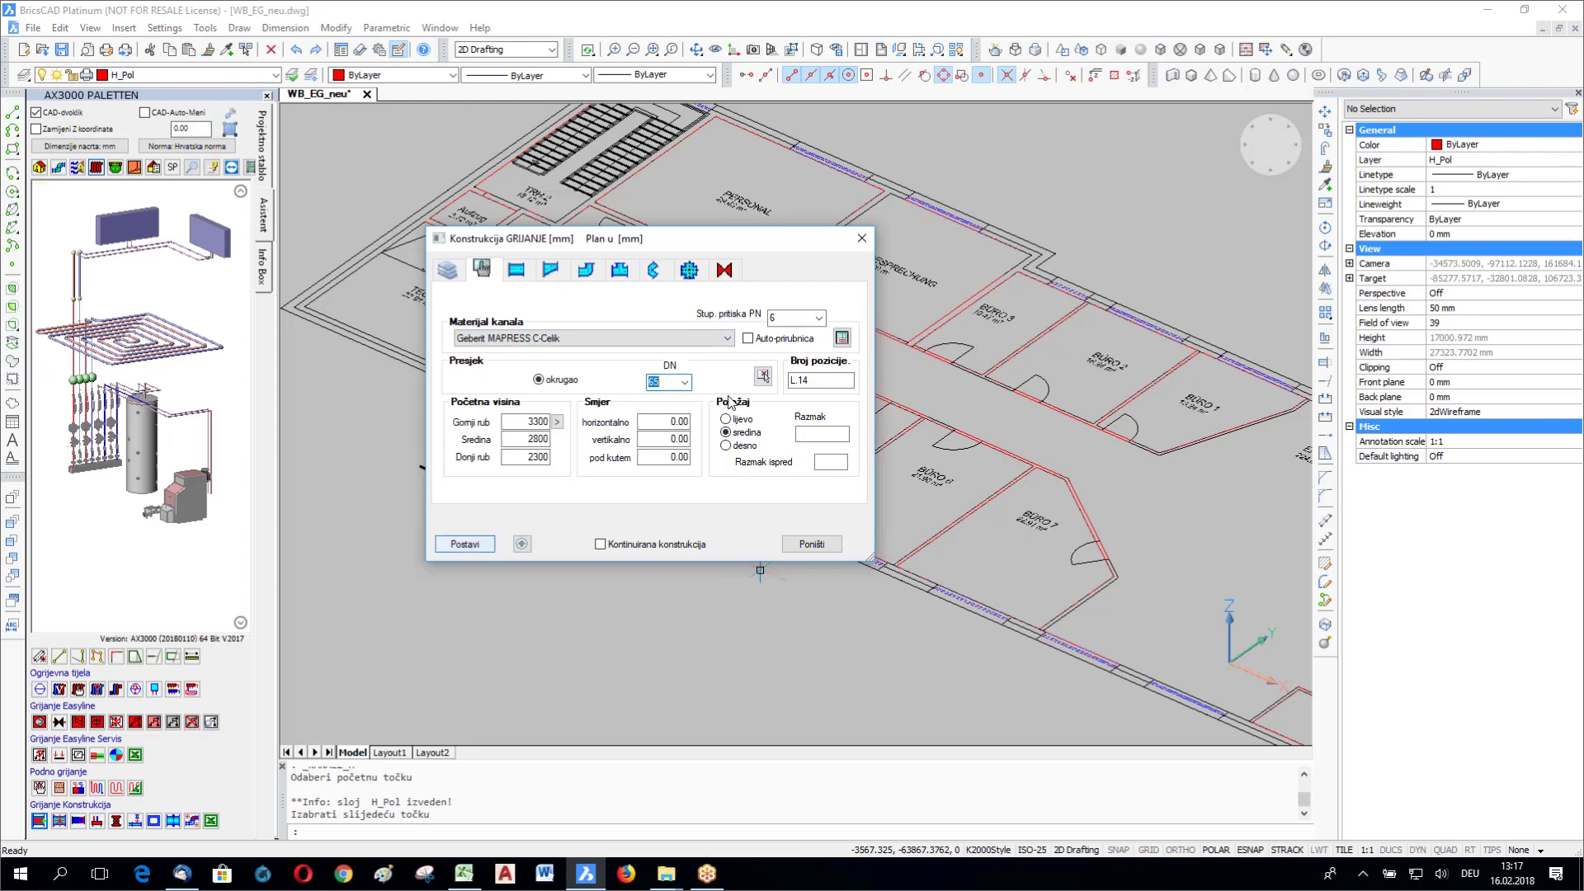
key(Return)
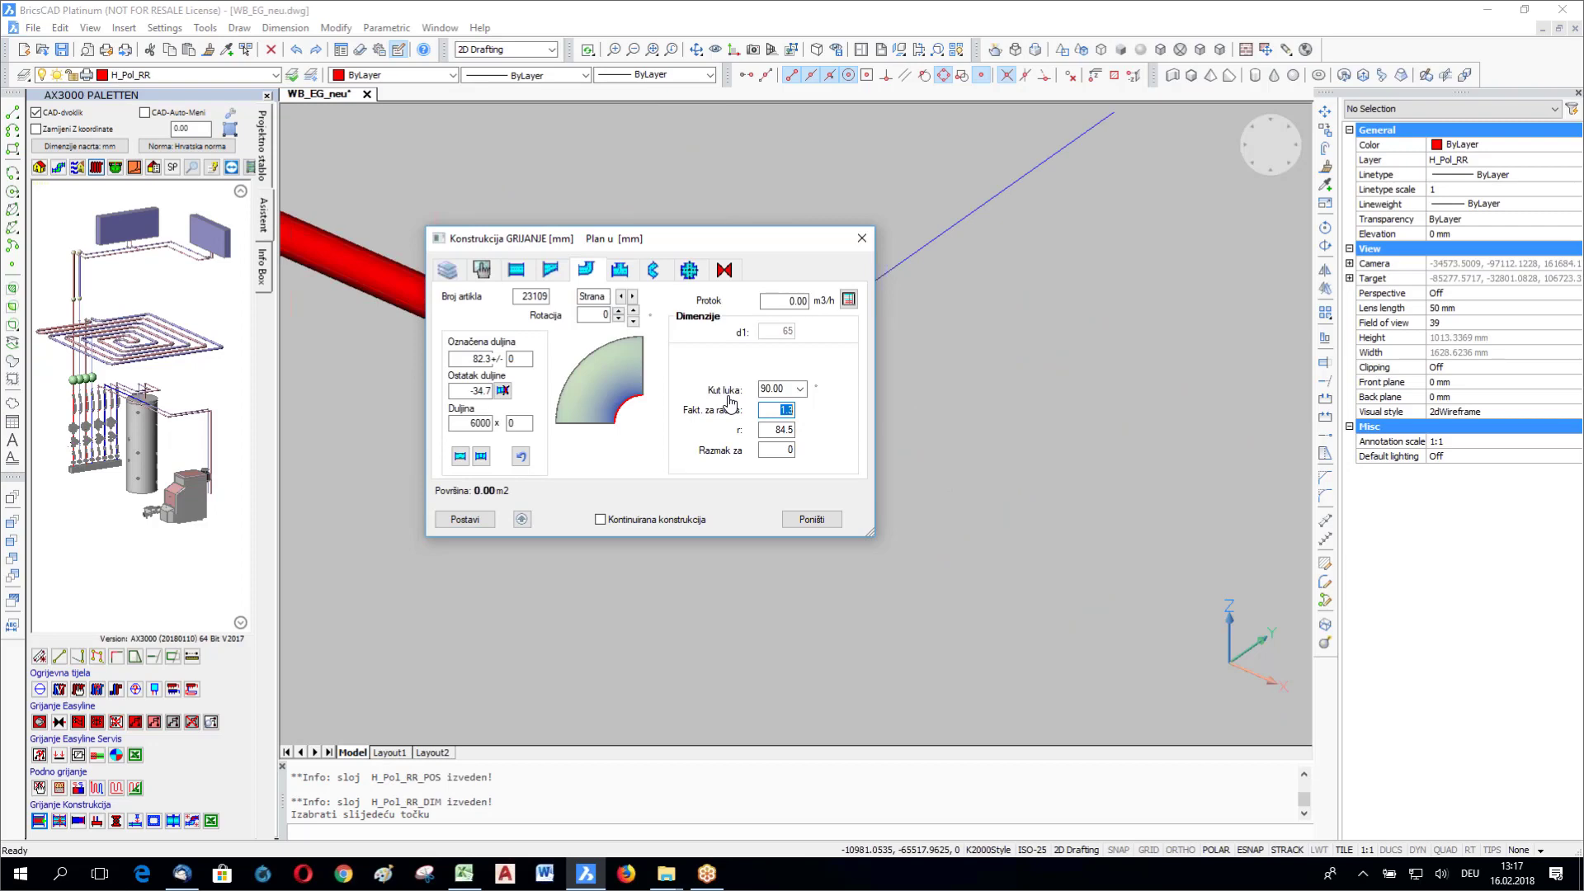
Step: Preview the ball valve DN65 from the original parts valves at the pipe's end and cancel the heating construction
key(Return)
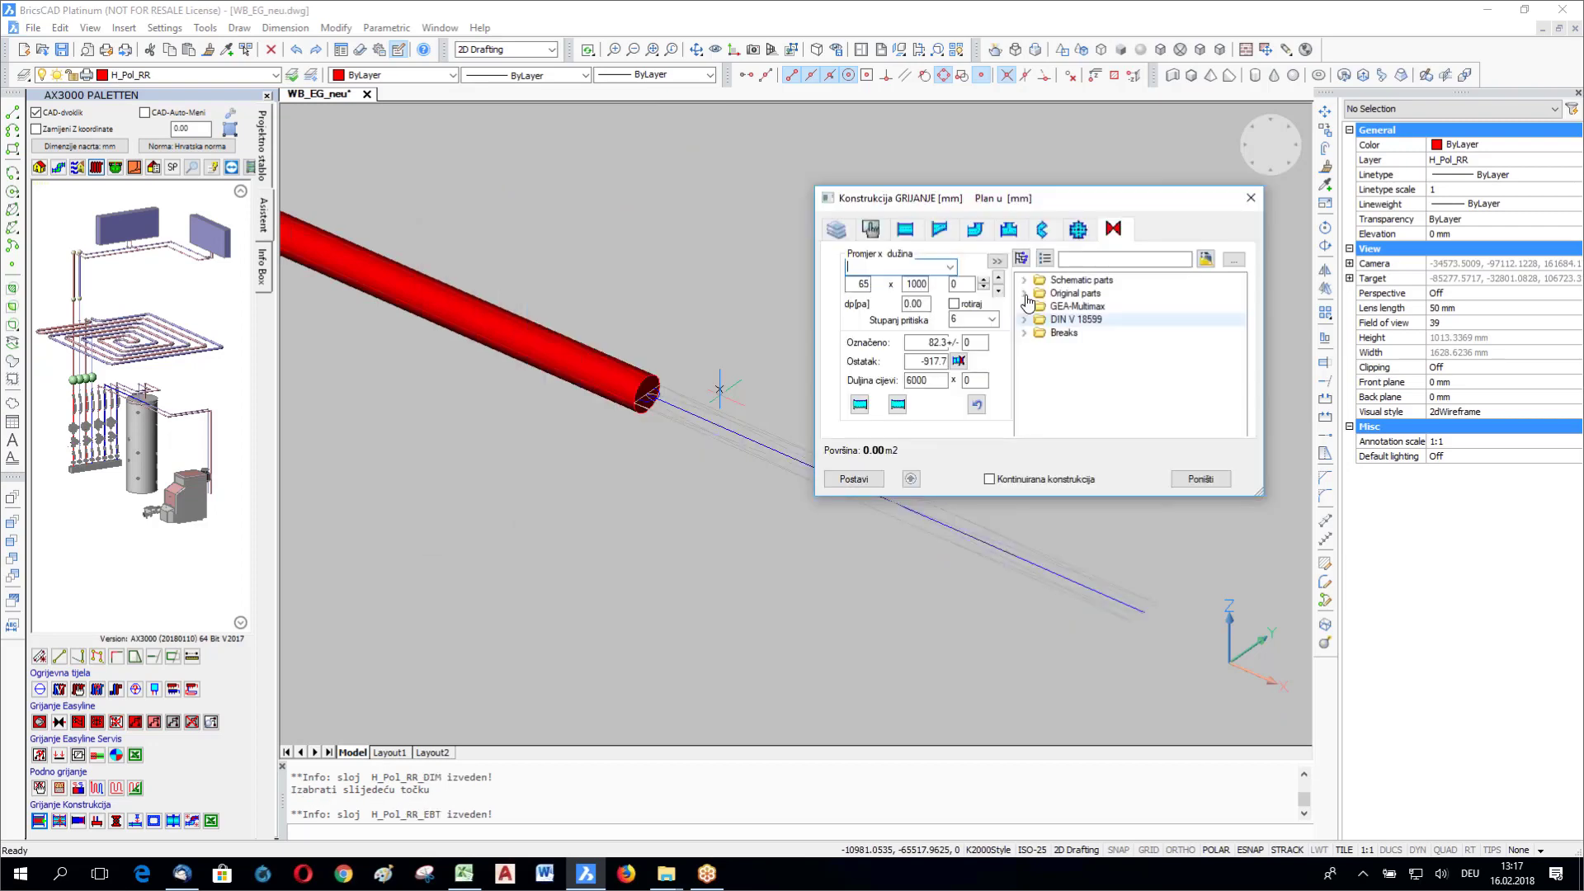
click(1025, 294)
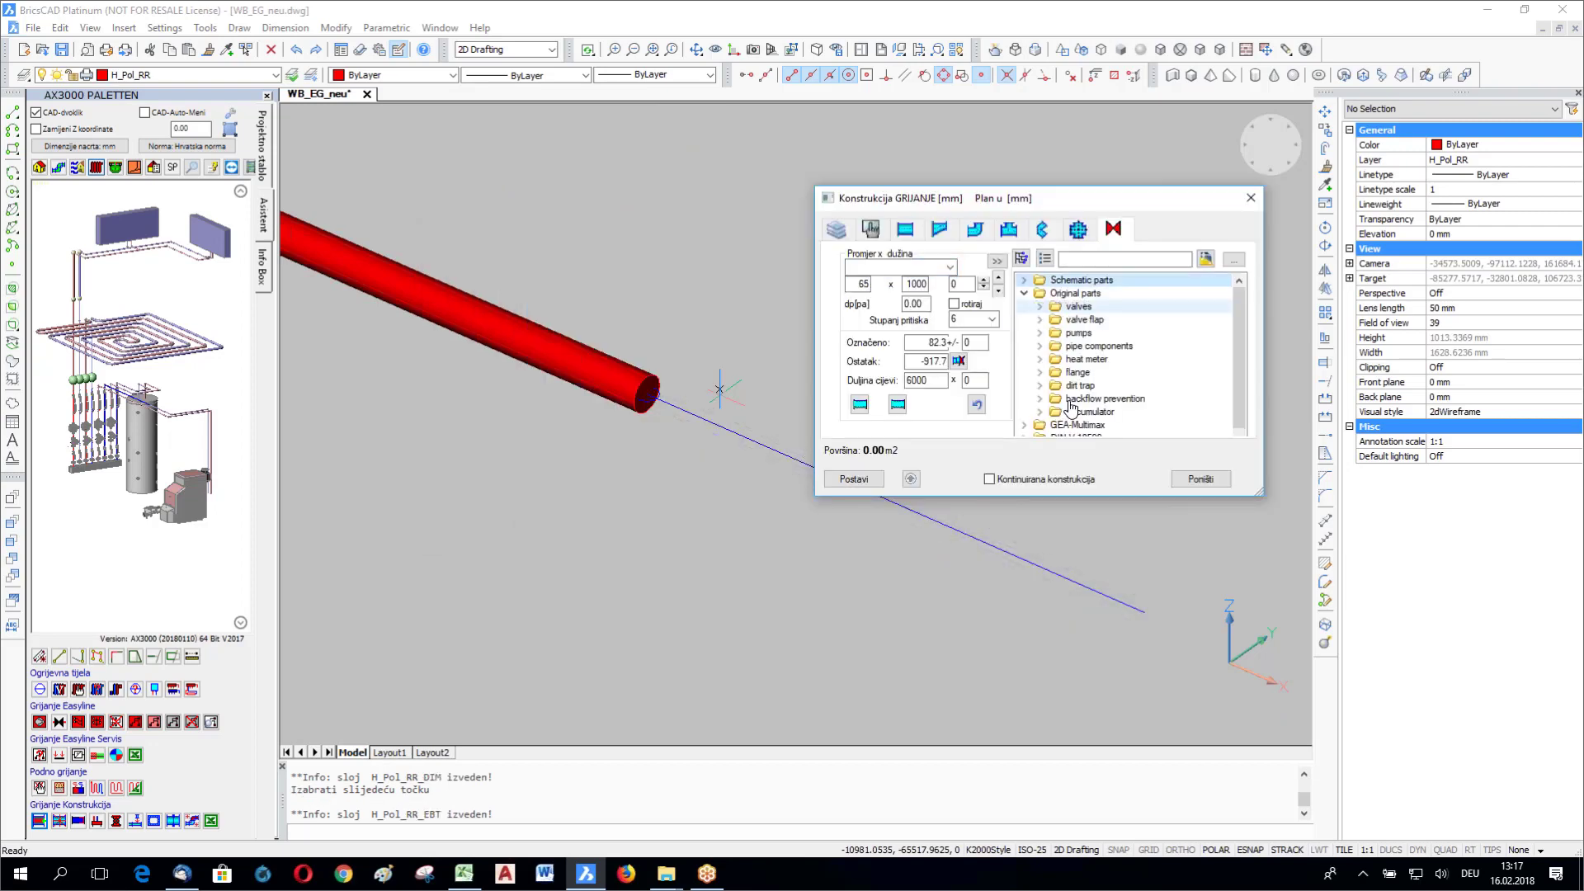
double_click(1055, 307)
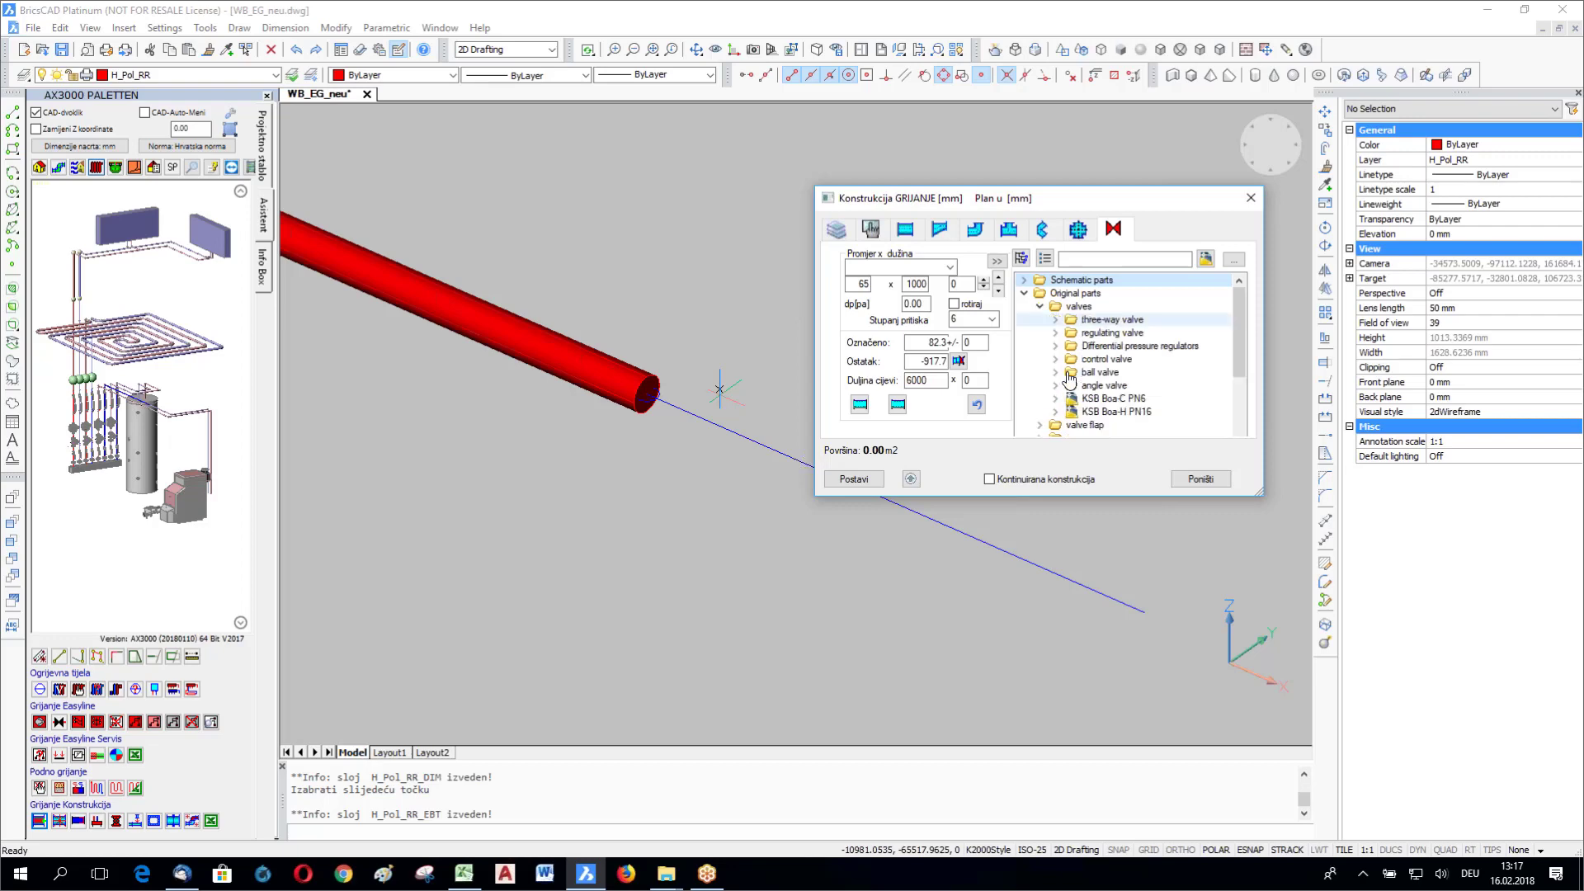
double_click(1069, 374)
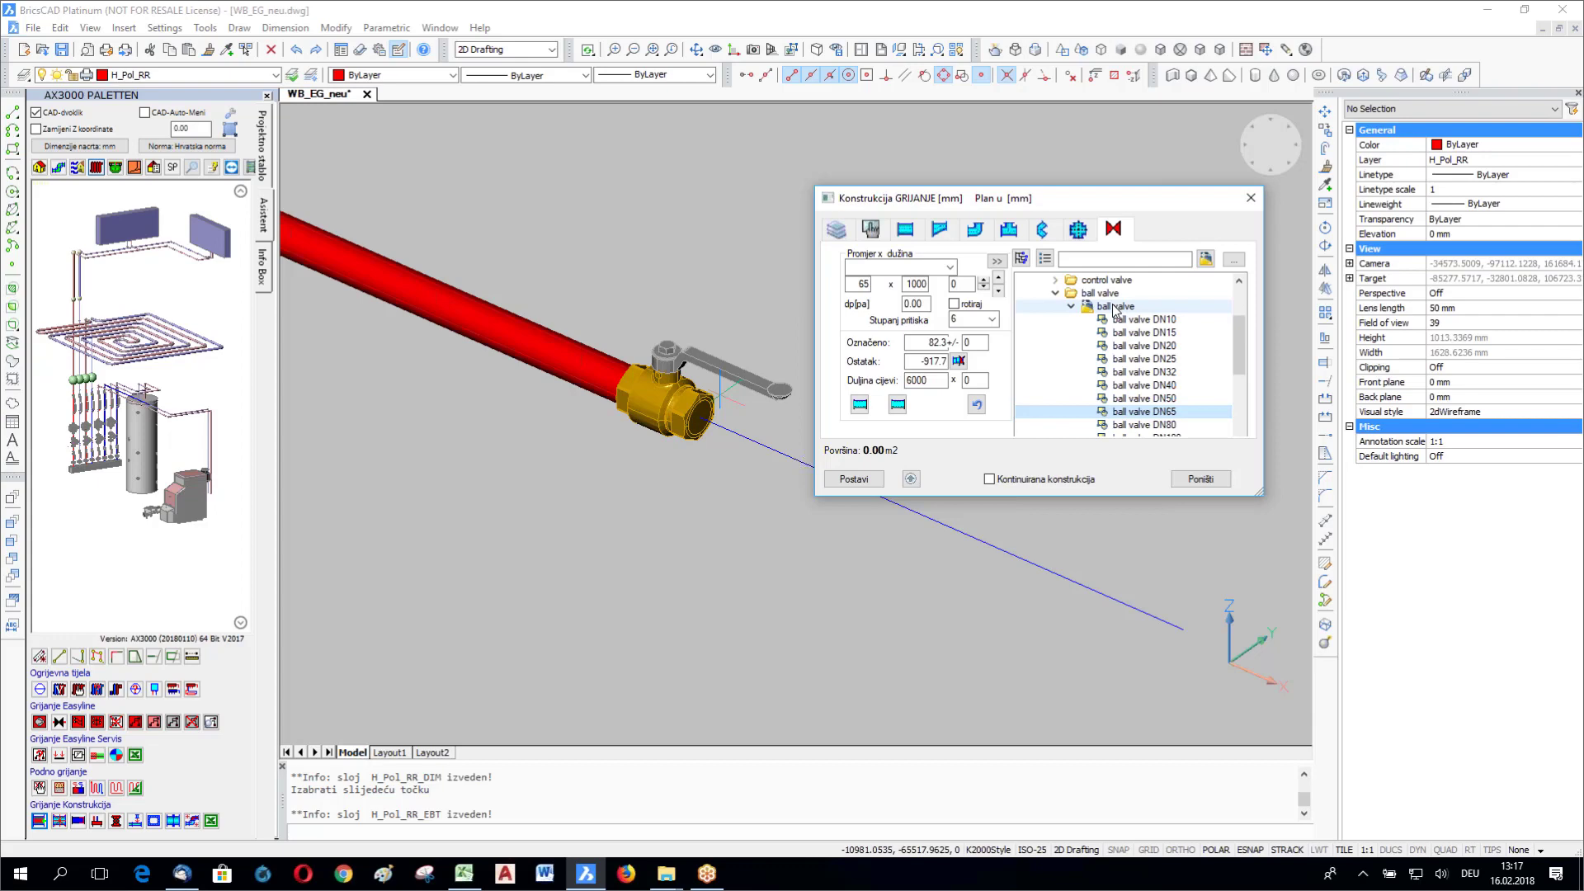
click(1199, 479)
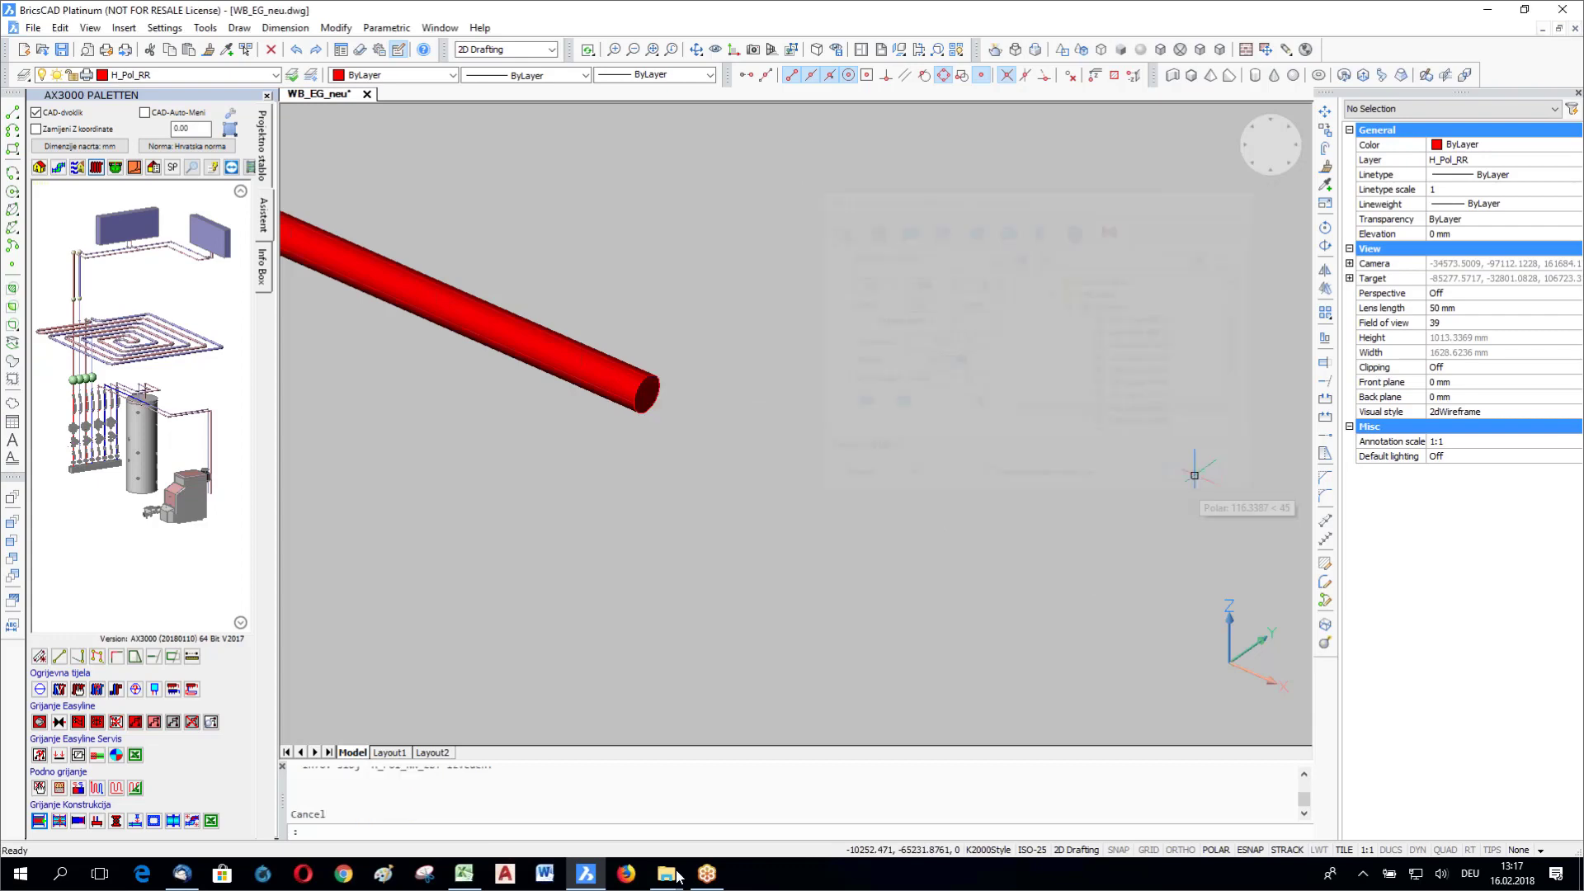
Step: Switch to the my own folder in File Explorer and go to K_DATA\HEIZUNG\BLOCKS
mouse_move(675, 875)
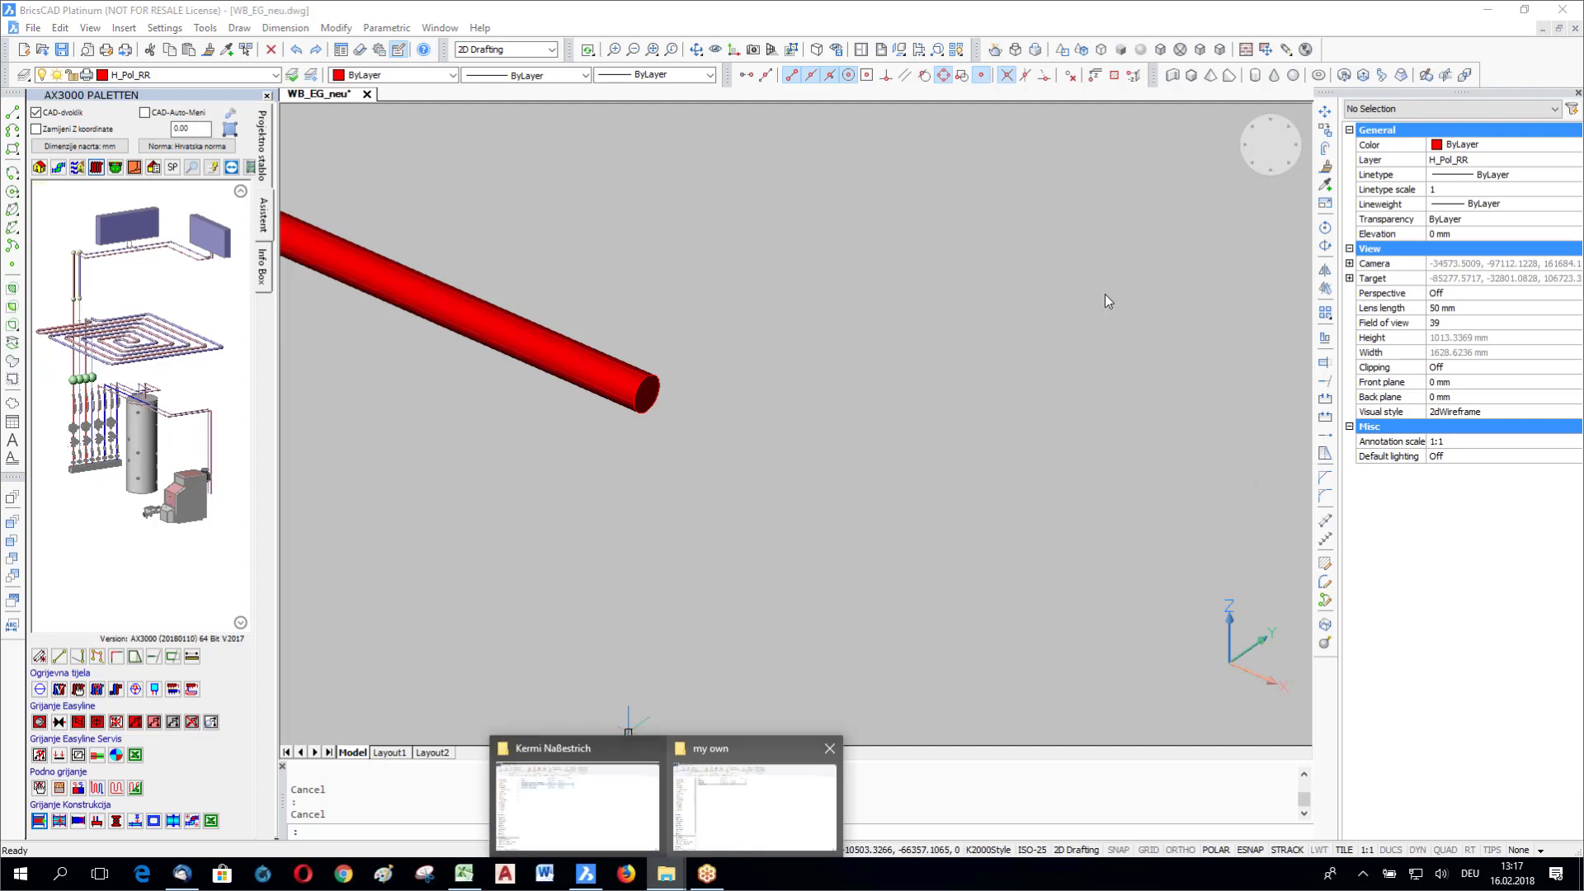
click(754, 806)
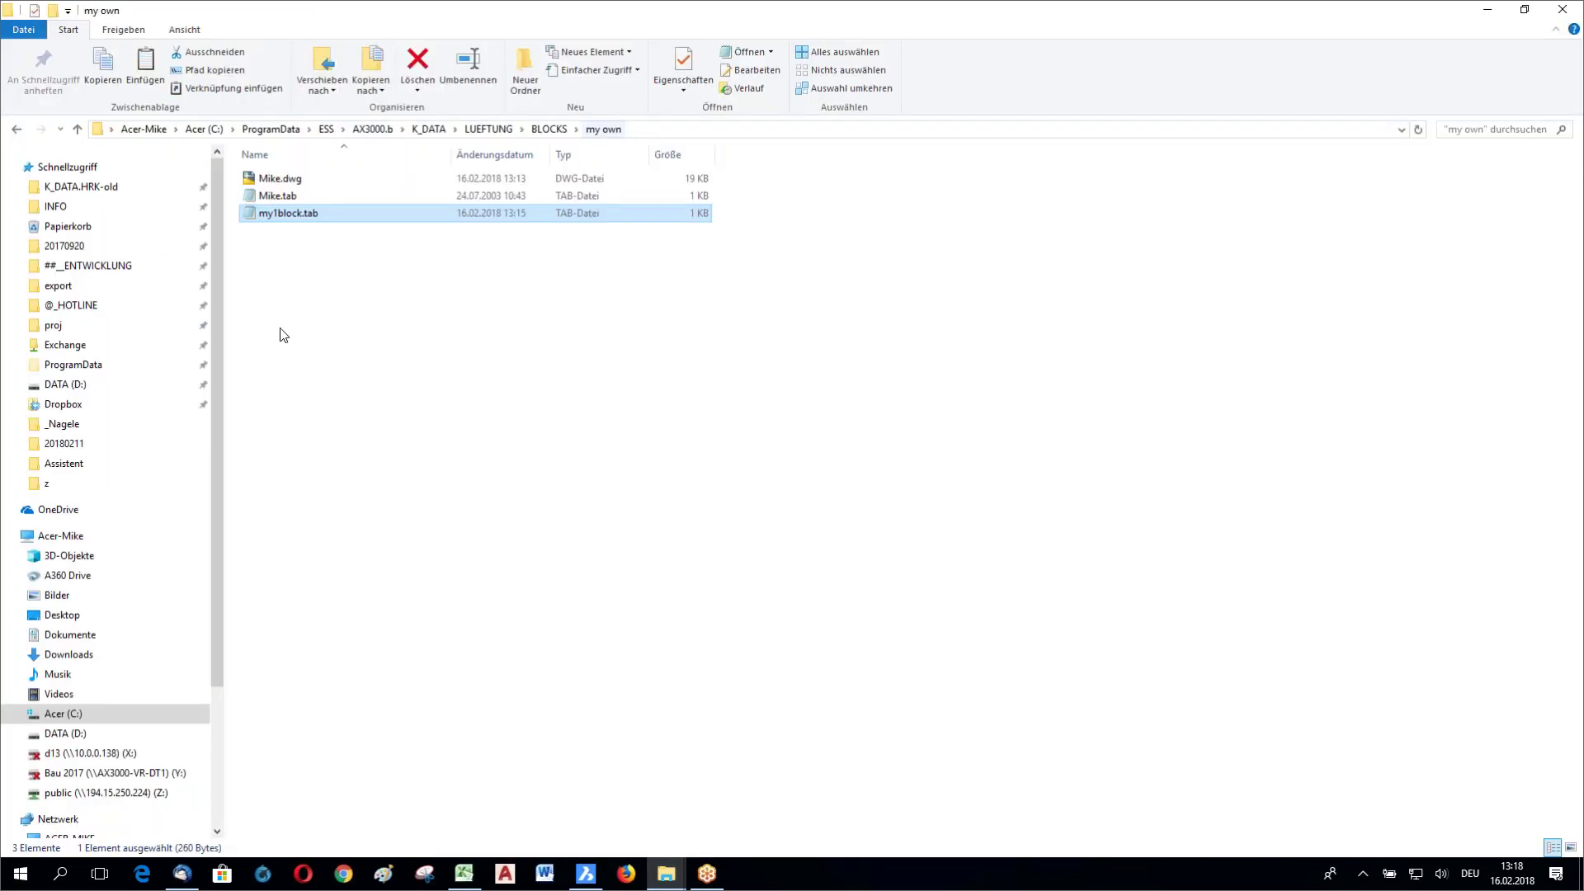
key(alt+Up)
key(alt+Up)
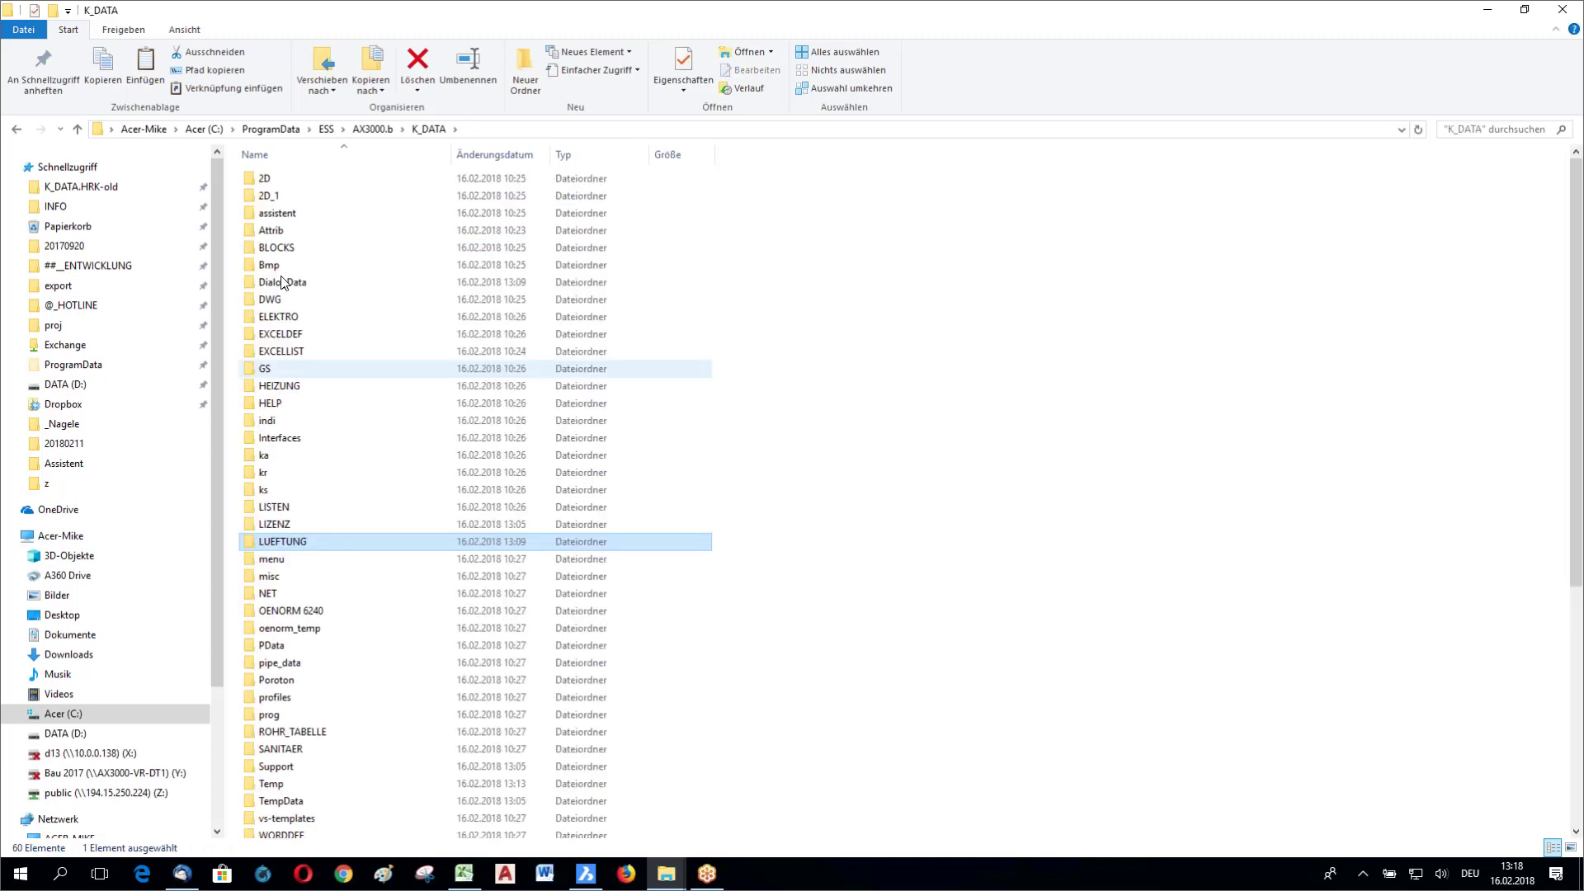
key(h)
key(Return)
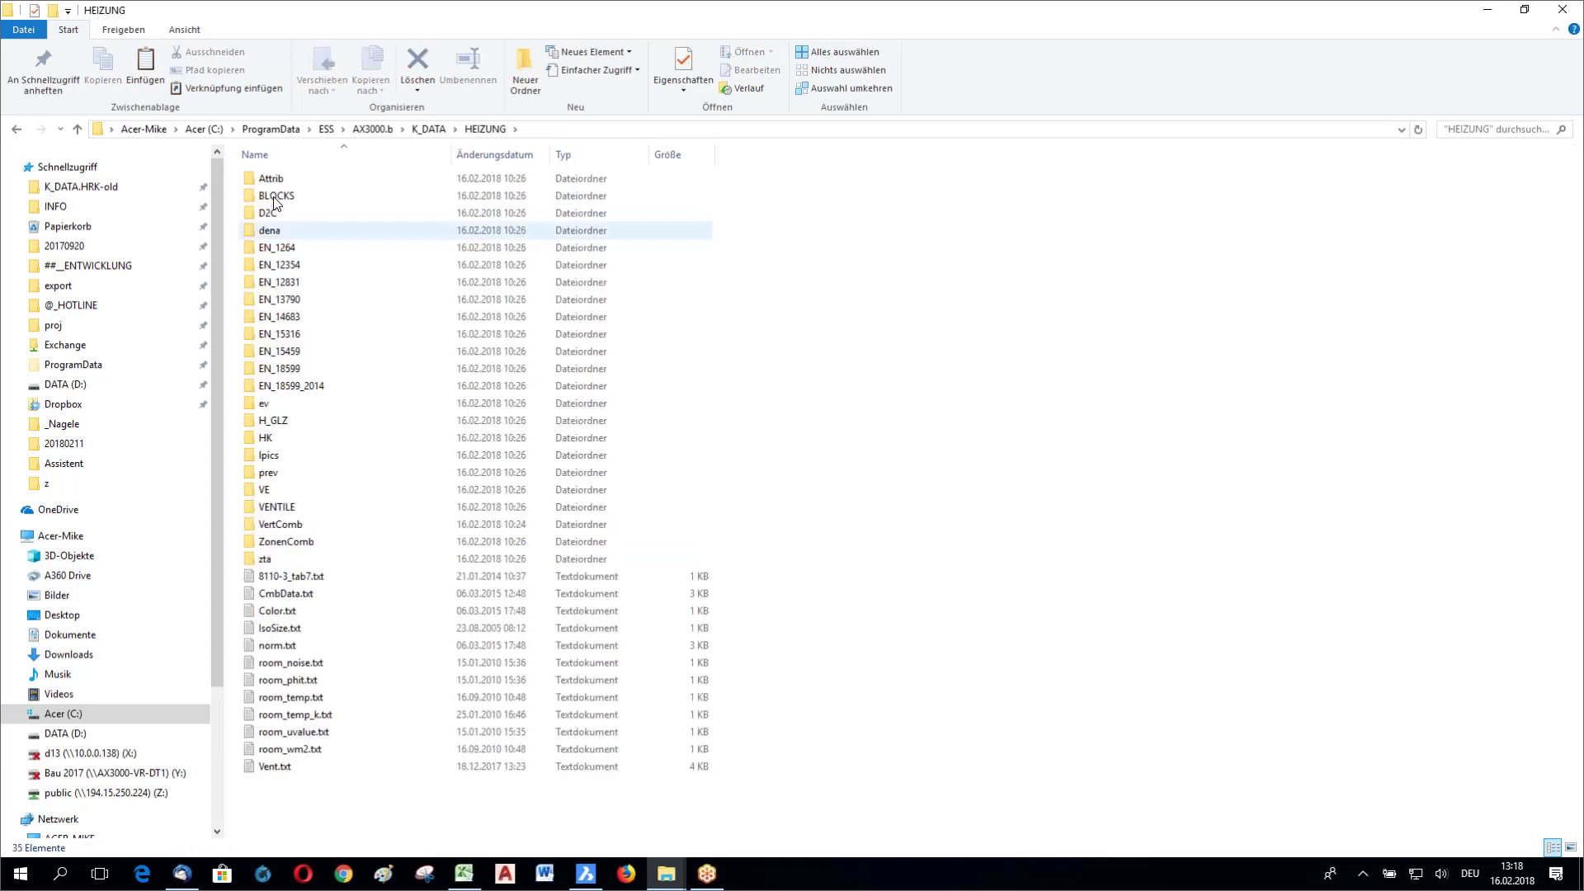
double_click(275, 198)
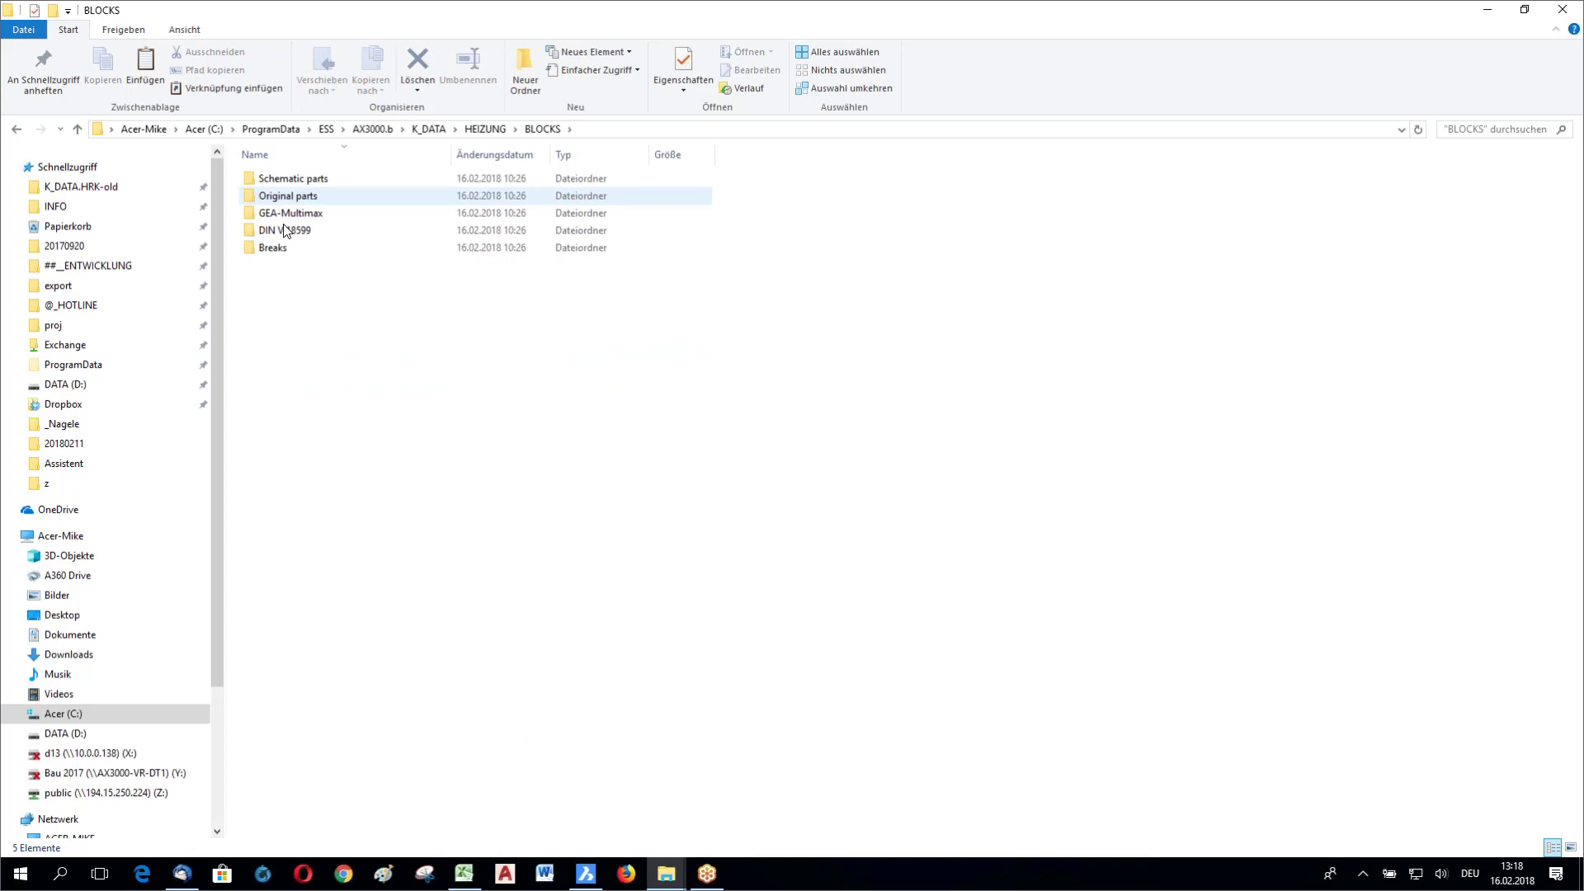
Step: Find ball valve.dwg in Original parts\valves\ball valve and open it in BricsCAD
key(Return)
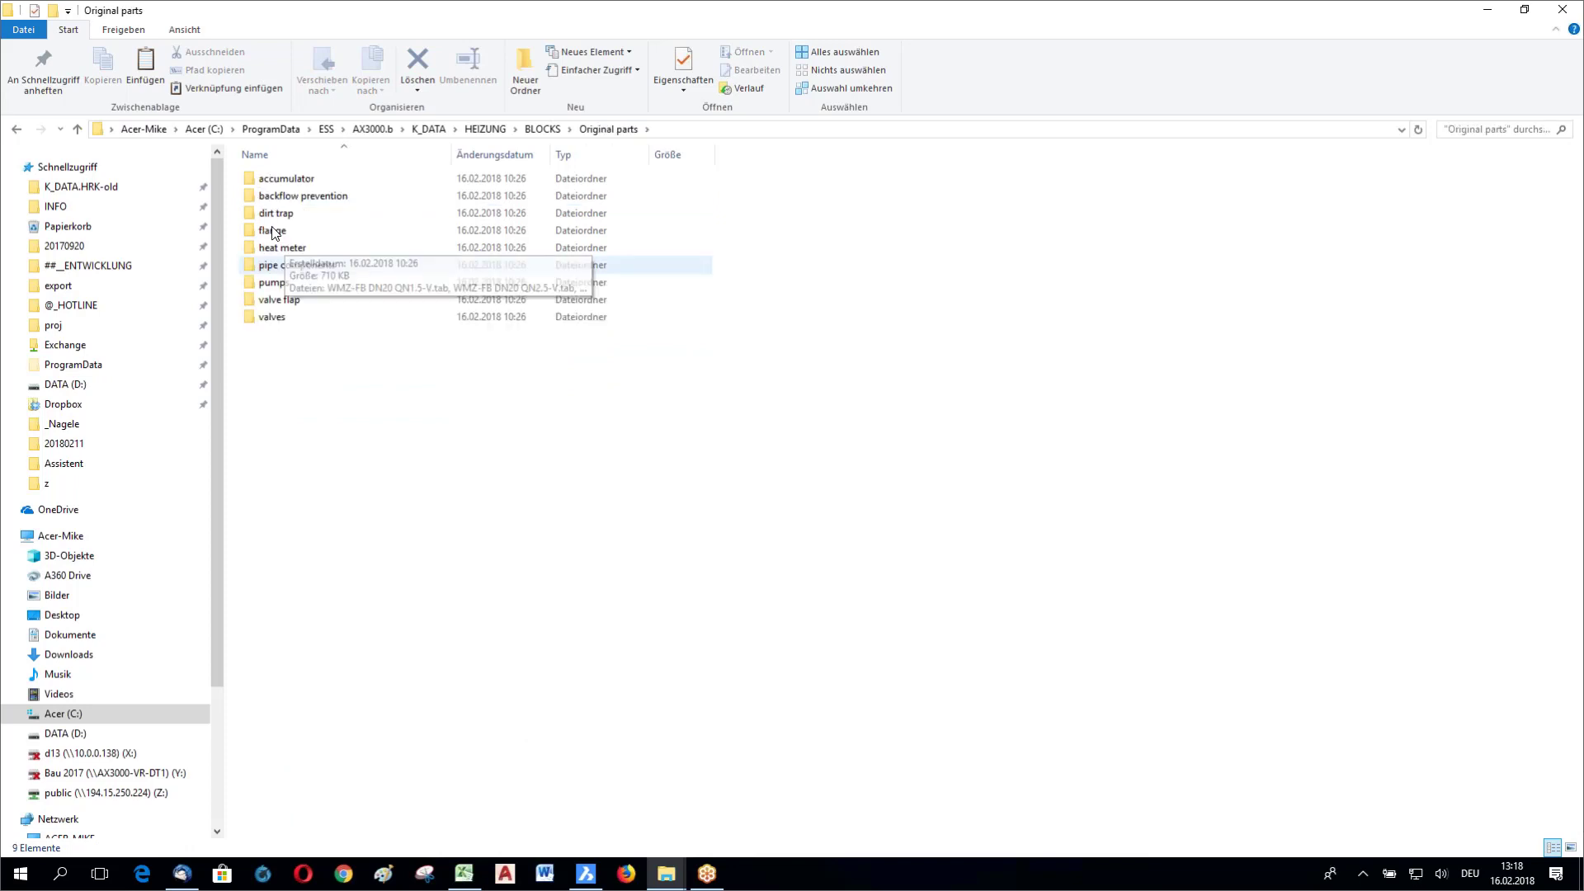
double_click(279, 317)
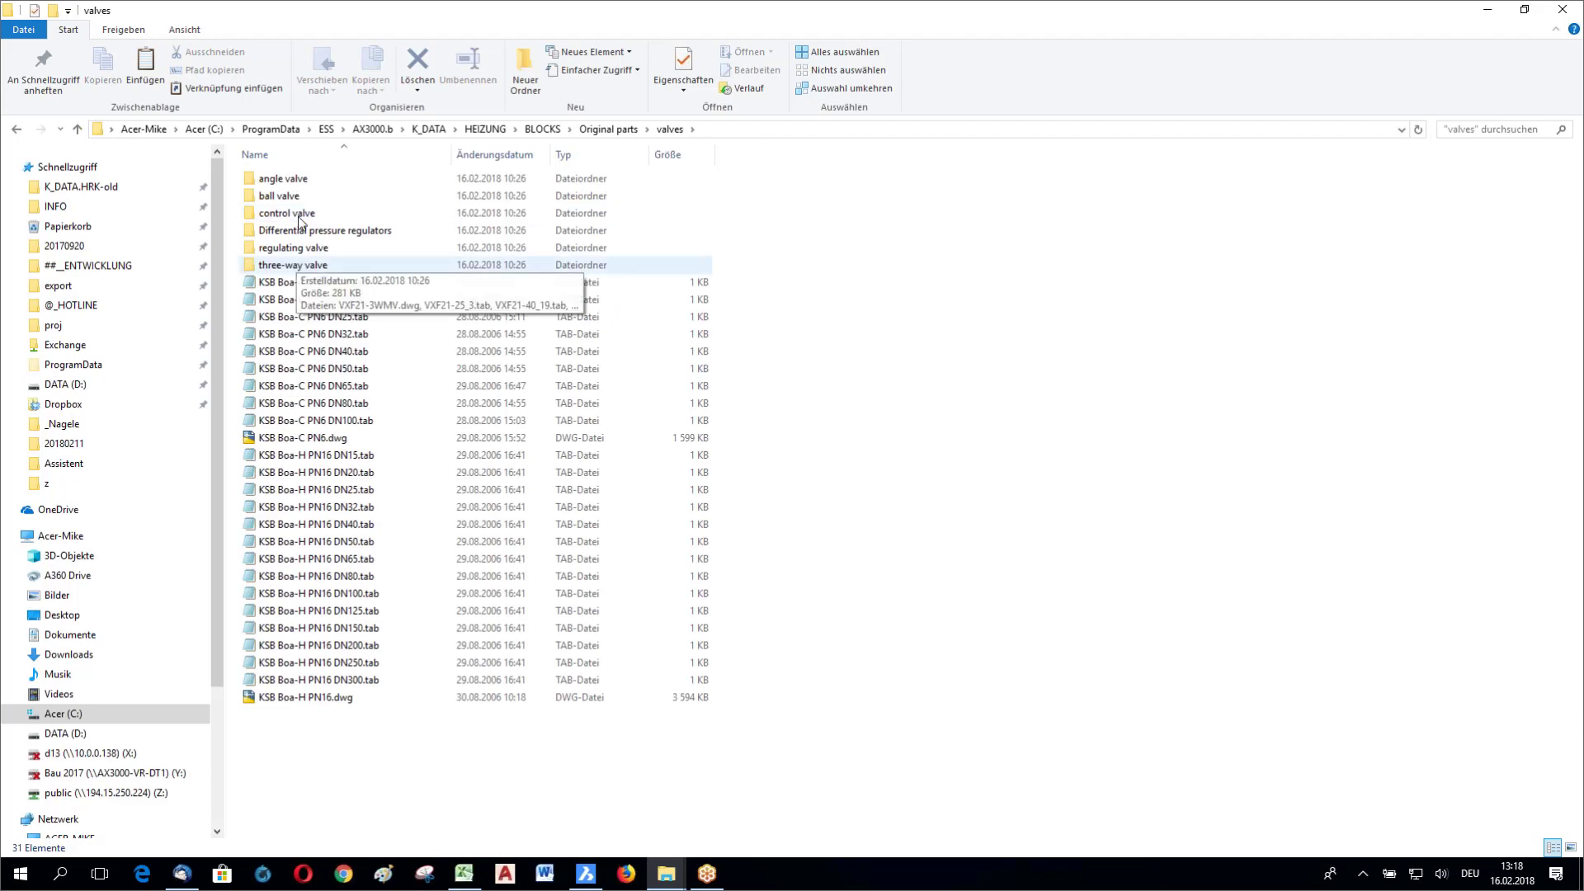
double_click(297, 213)
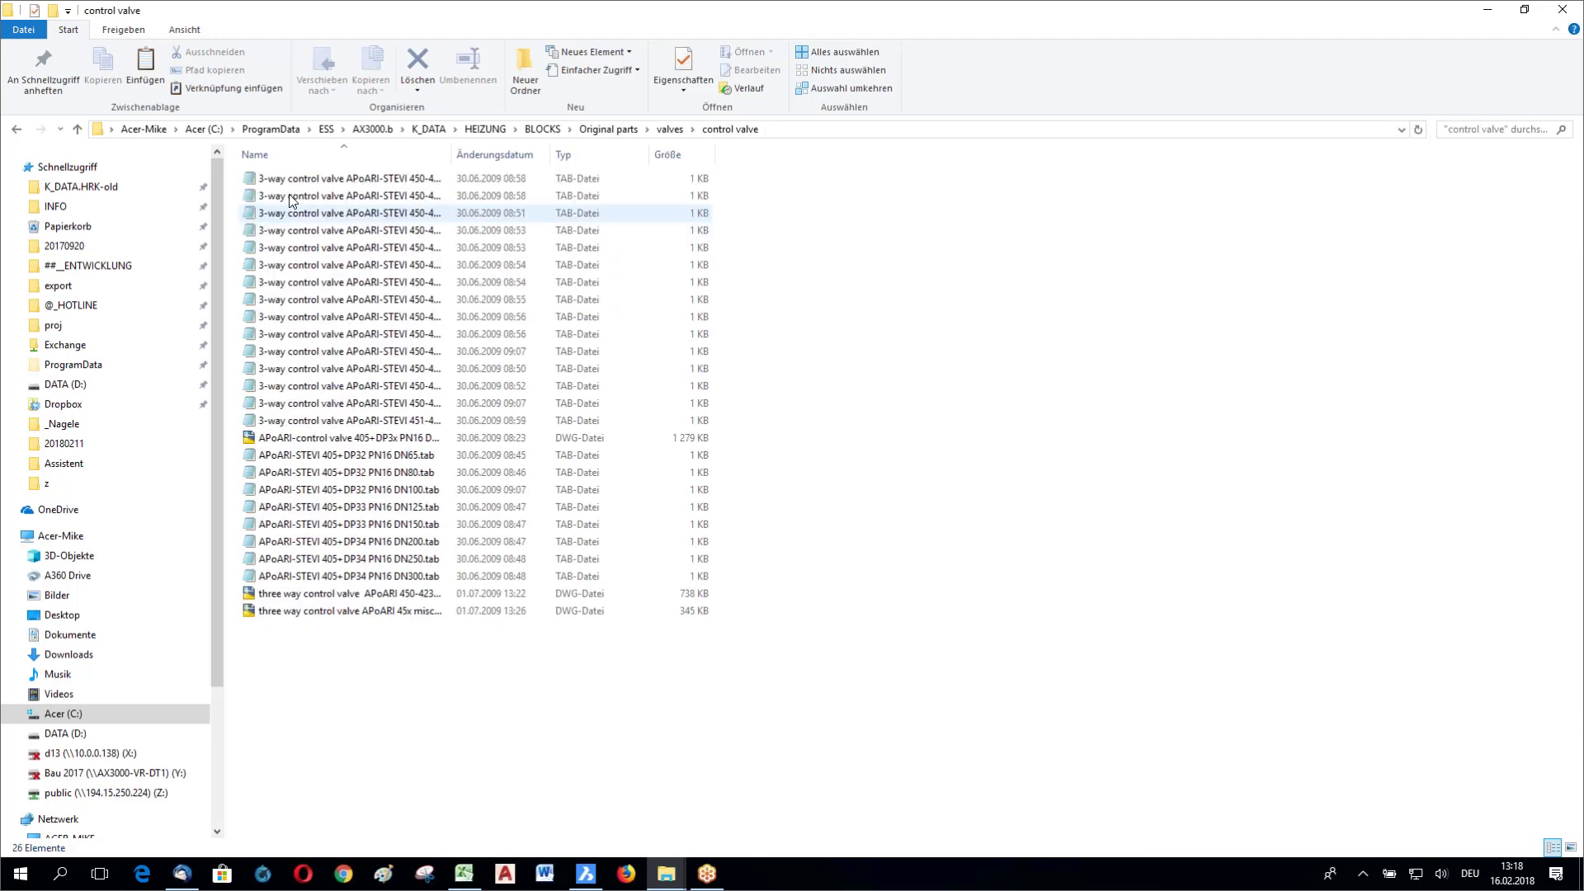
key(BackSpace)
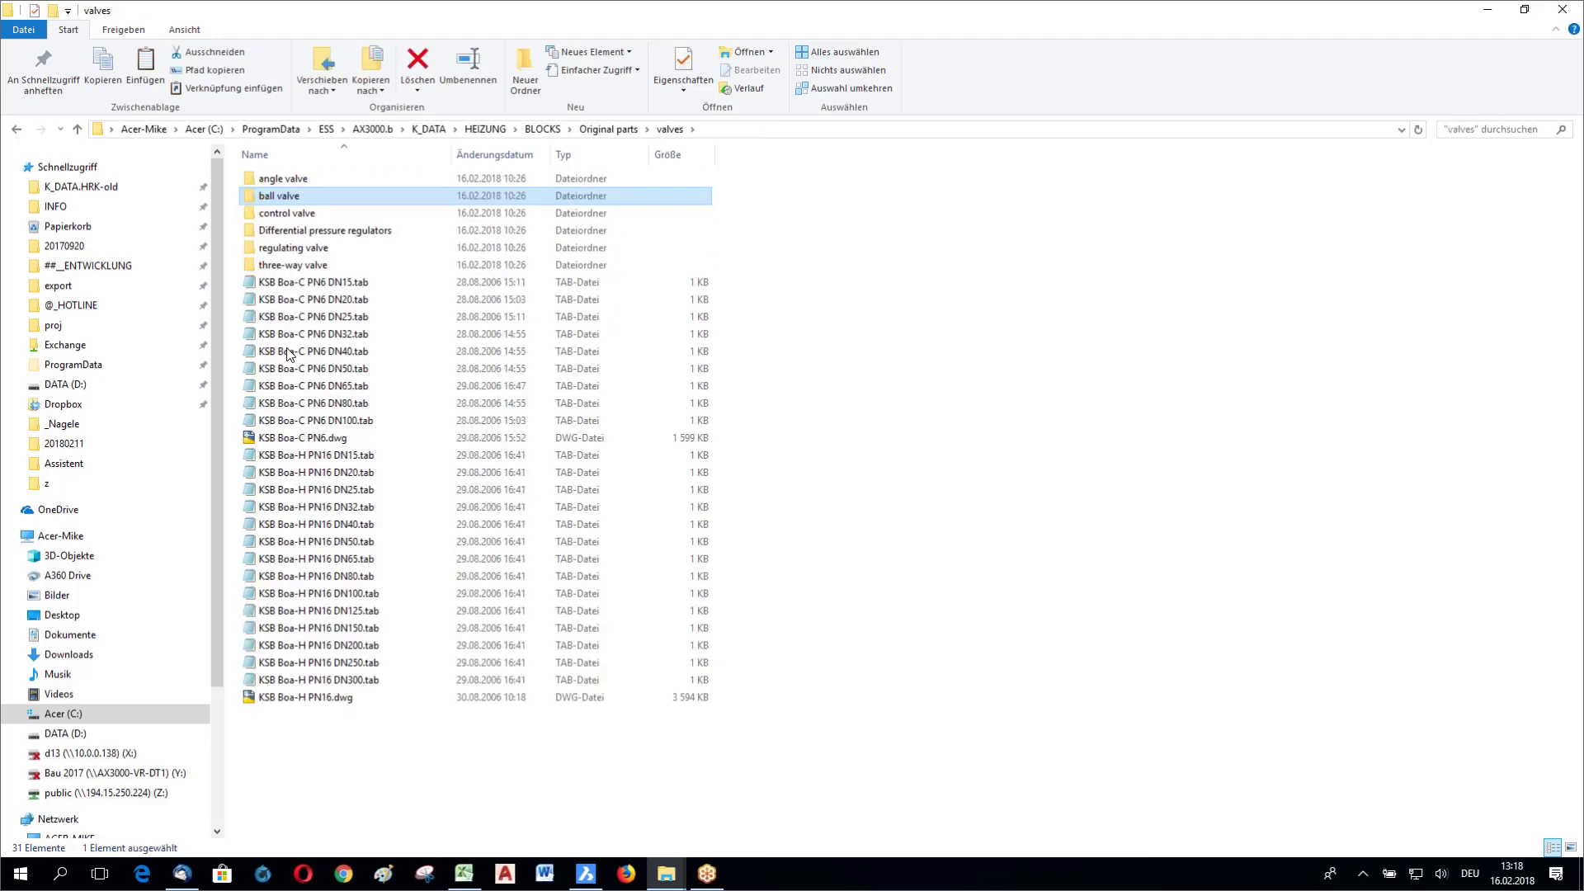
key(Return)
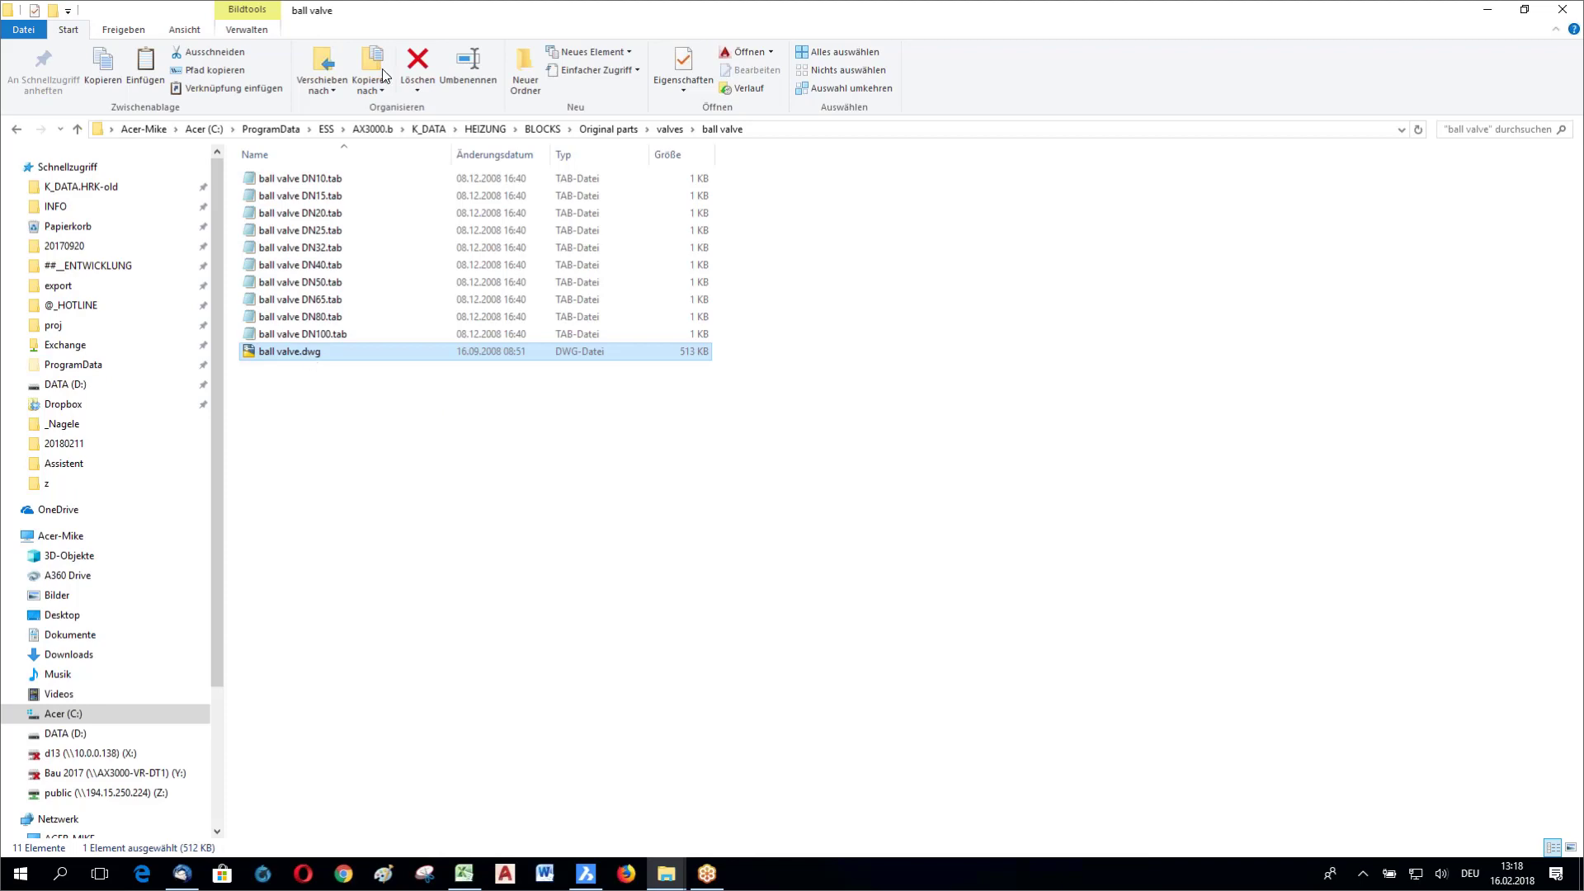
drag(507, 706, 507, 706)
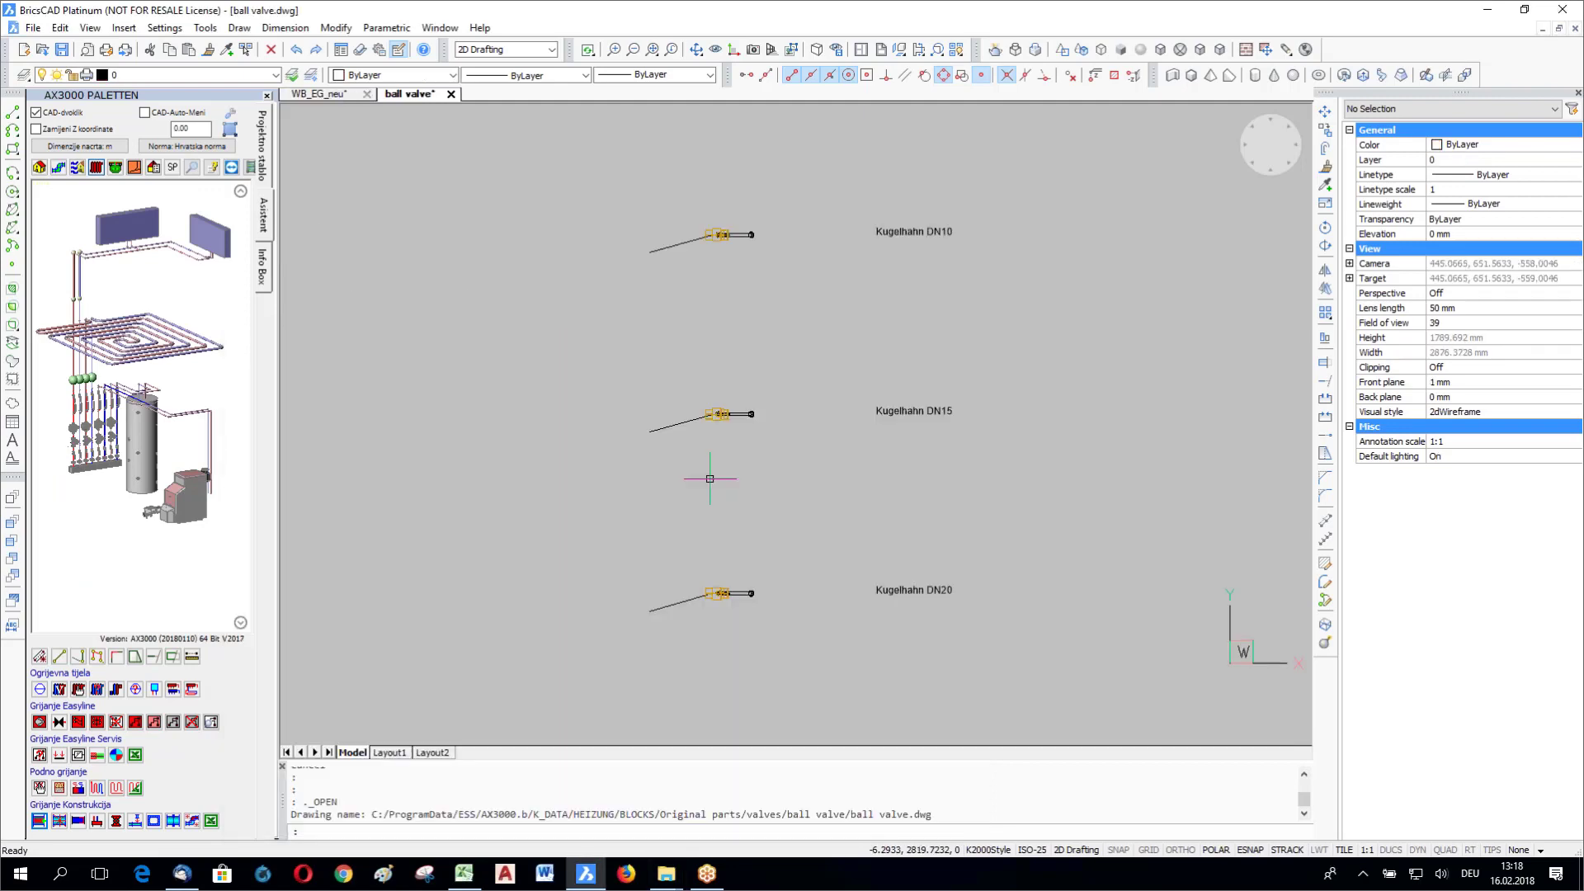
Step: Examine the column of ball valve blocks, checking the DN32 block's name, insertion point and geometry
scroll(708, 478, down, 4)
scroll(741, 569, up, 3)
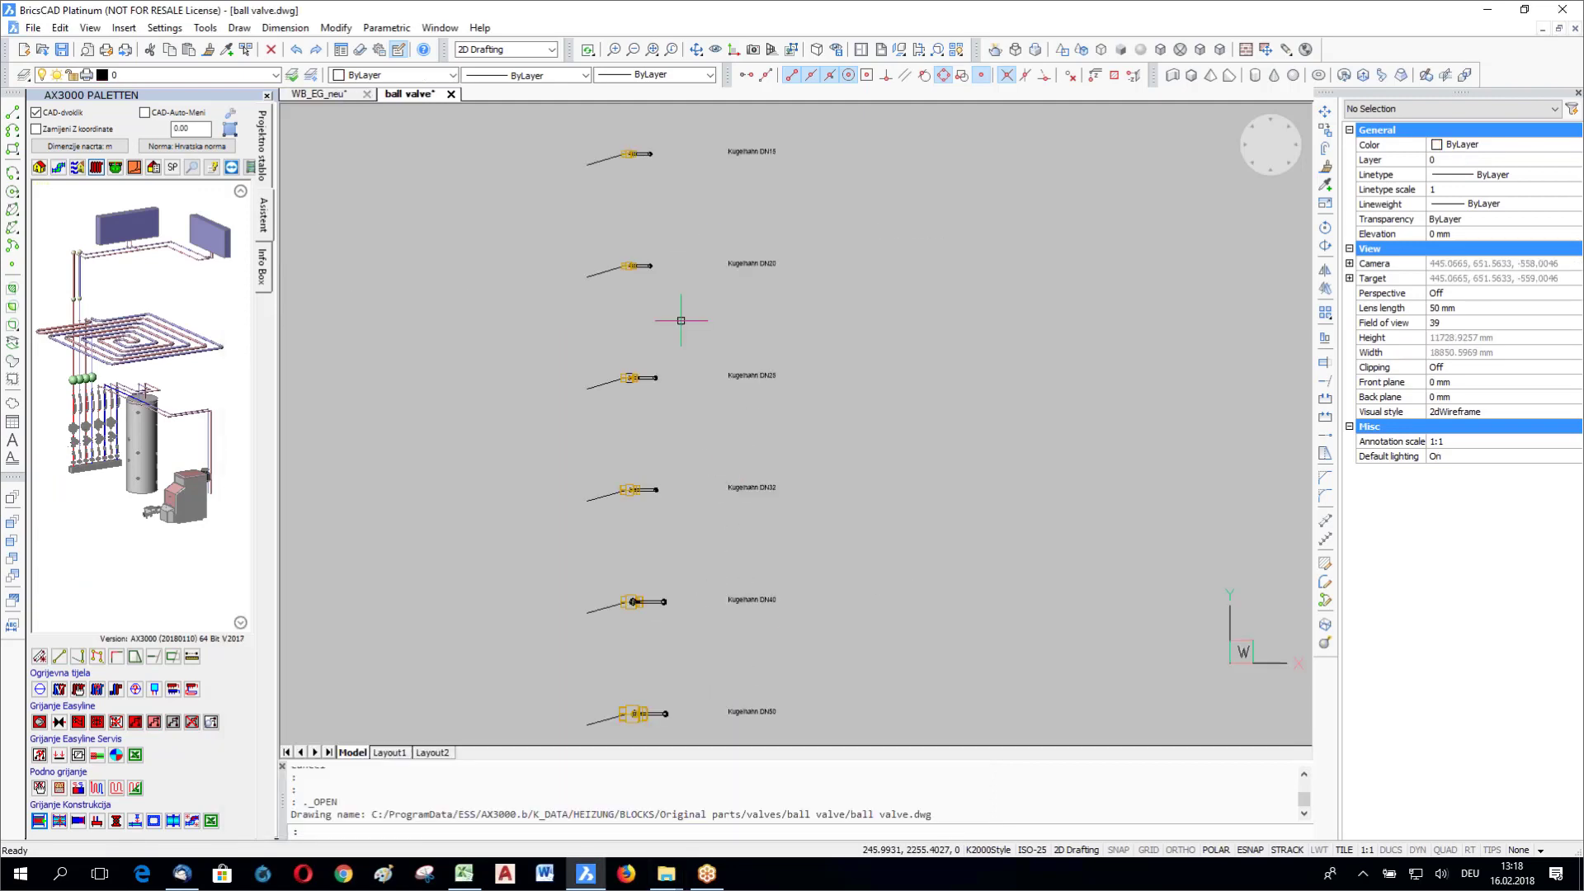
scroll(652, 186, down, 2)
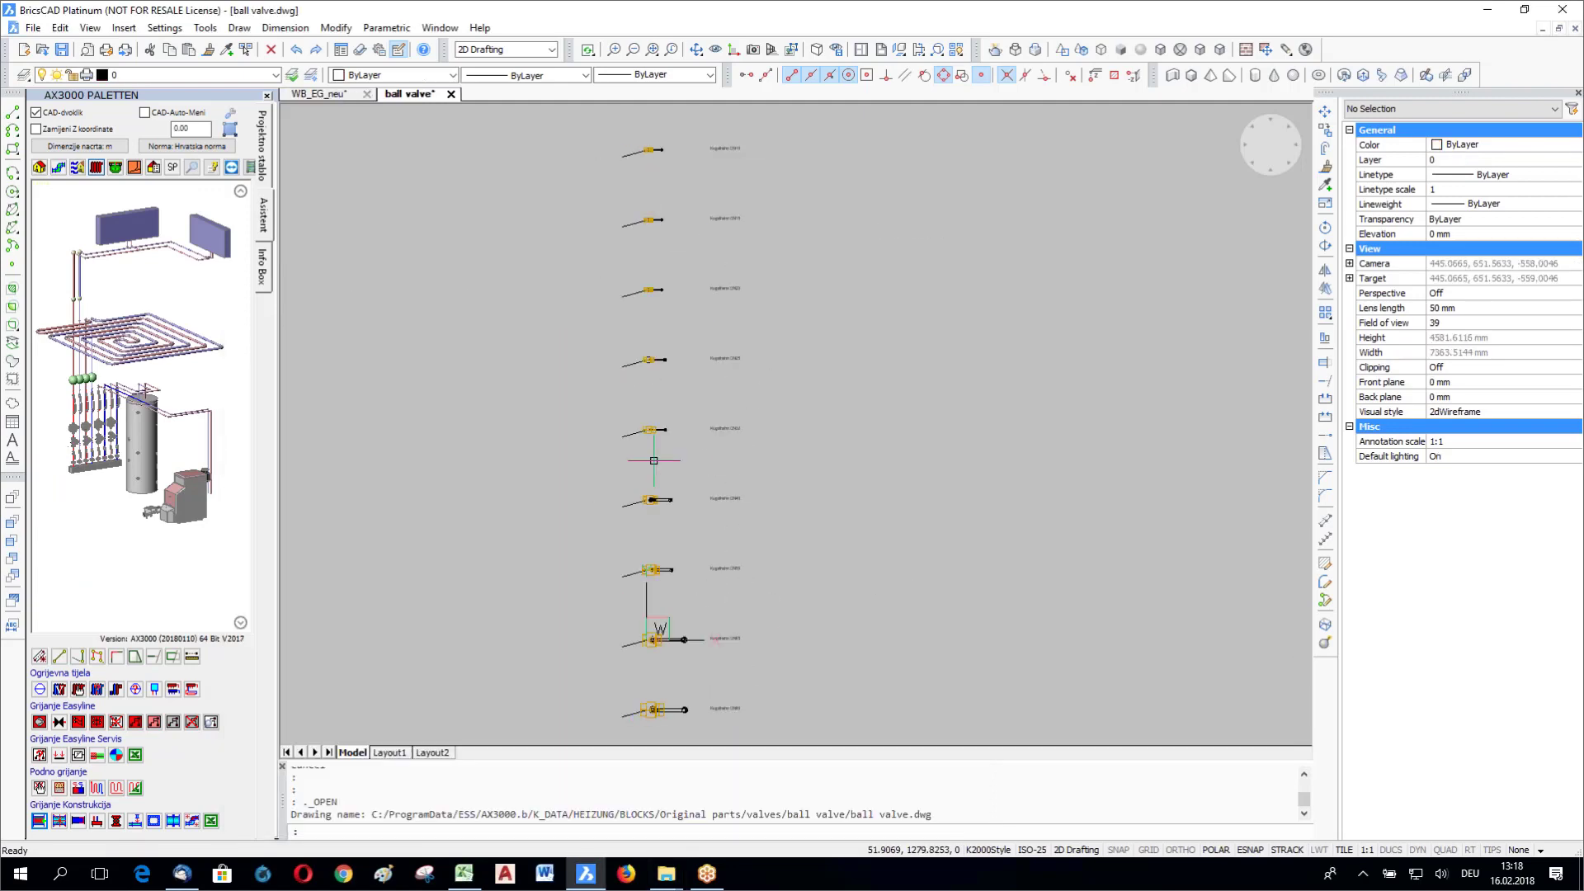
scroll(653, 461, up, 5)
click(630, 446)
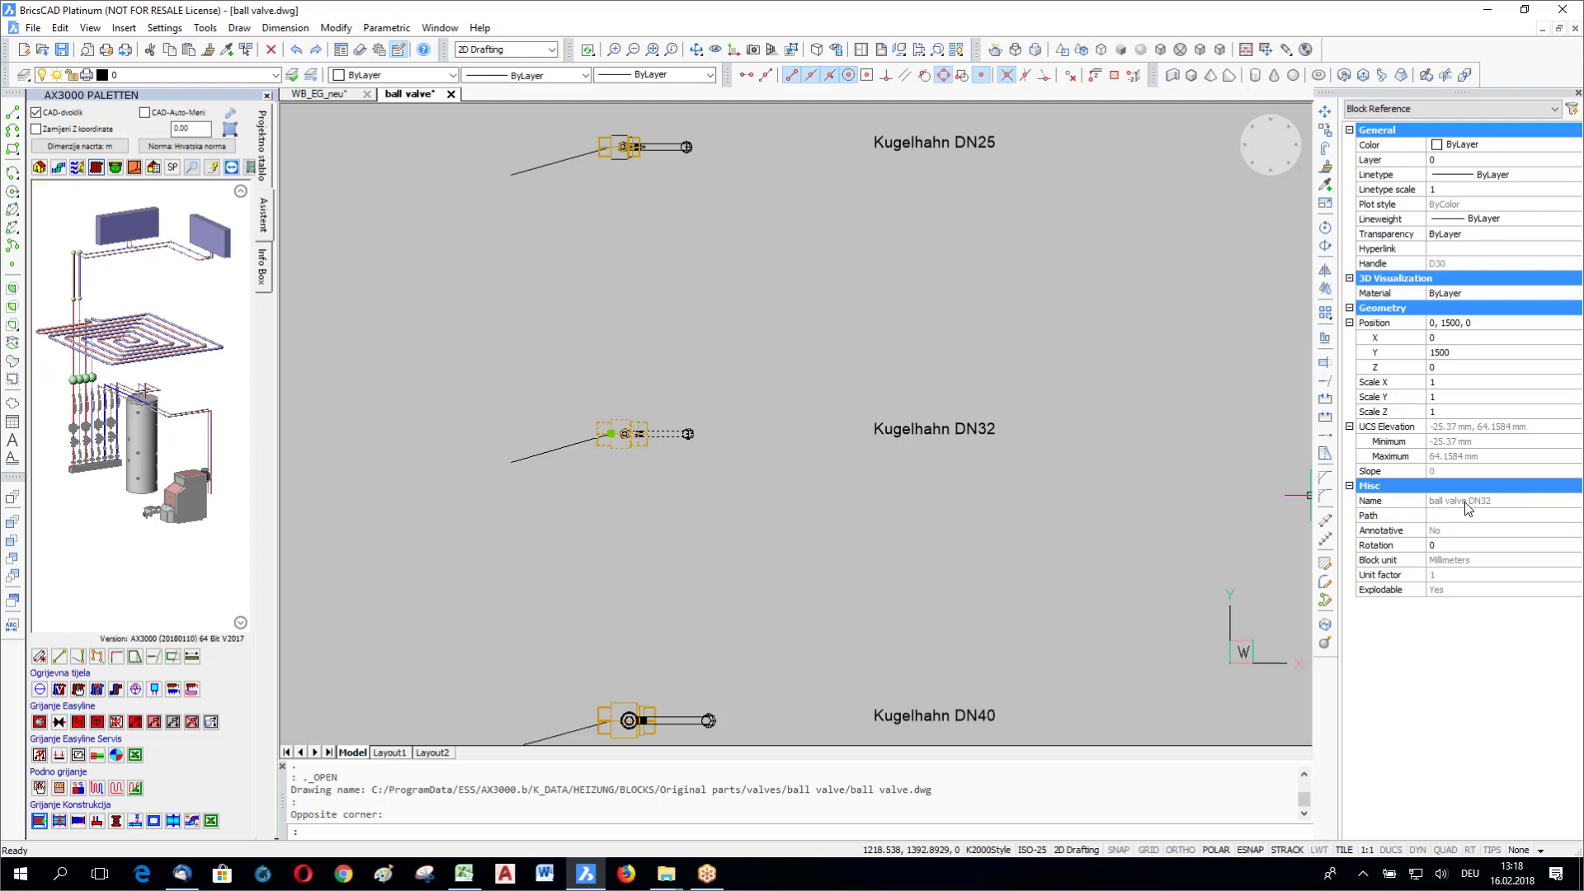
scroll(660, 466, up, 5)
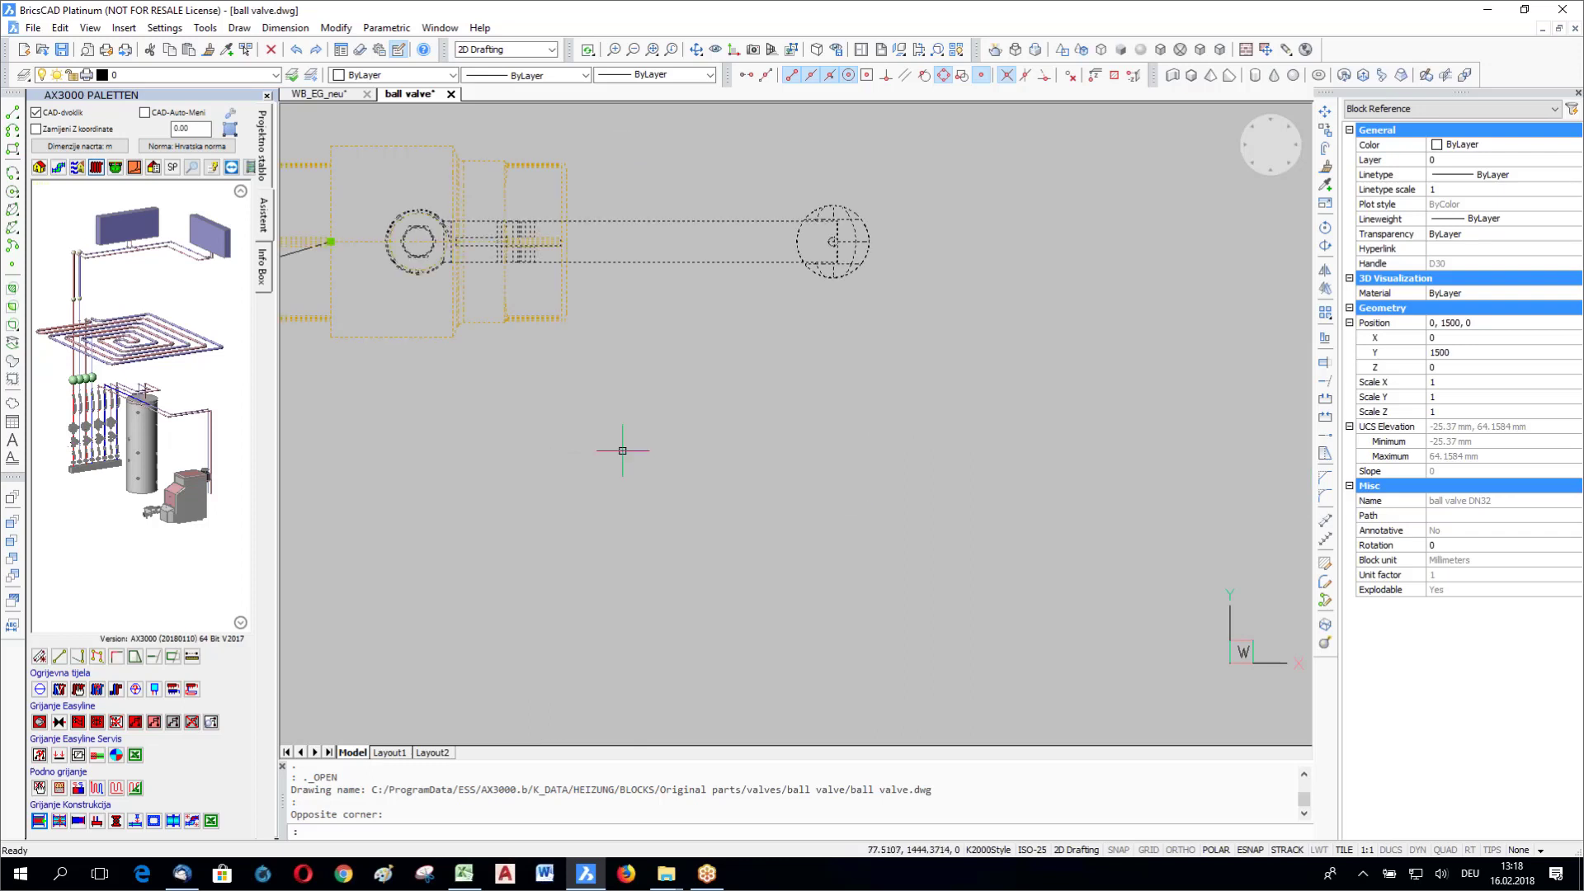
middle_drag(623, 450, 741, 459)
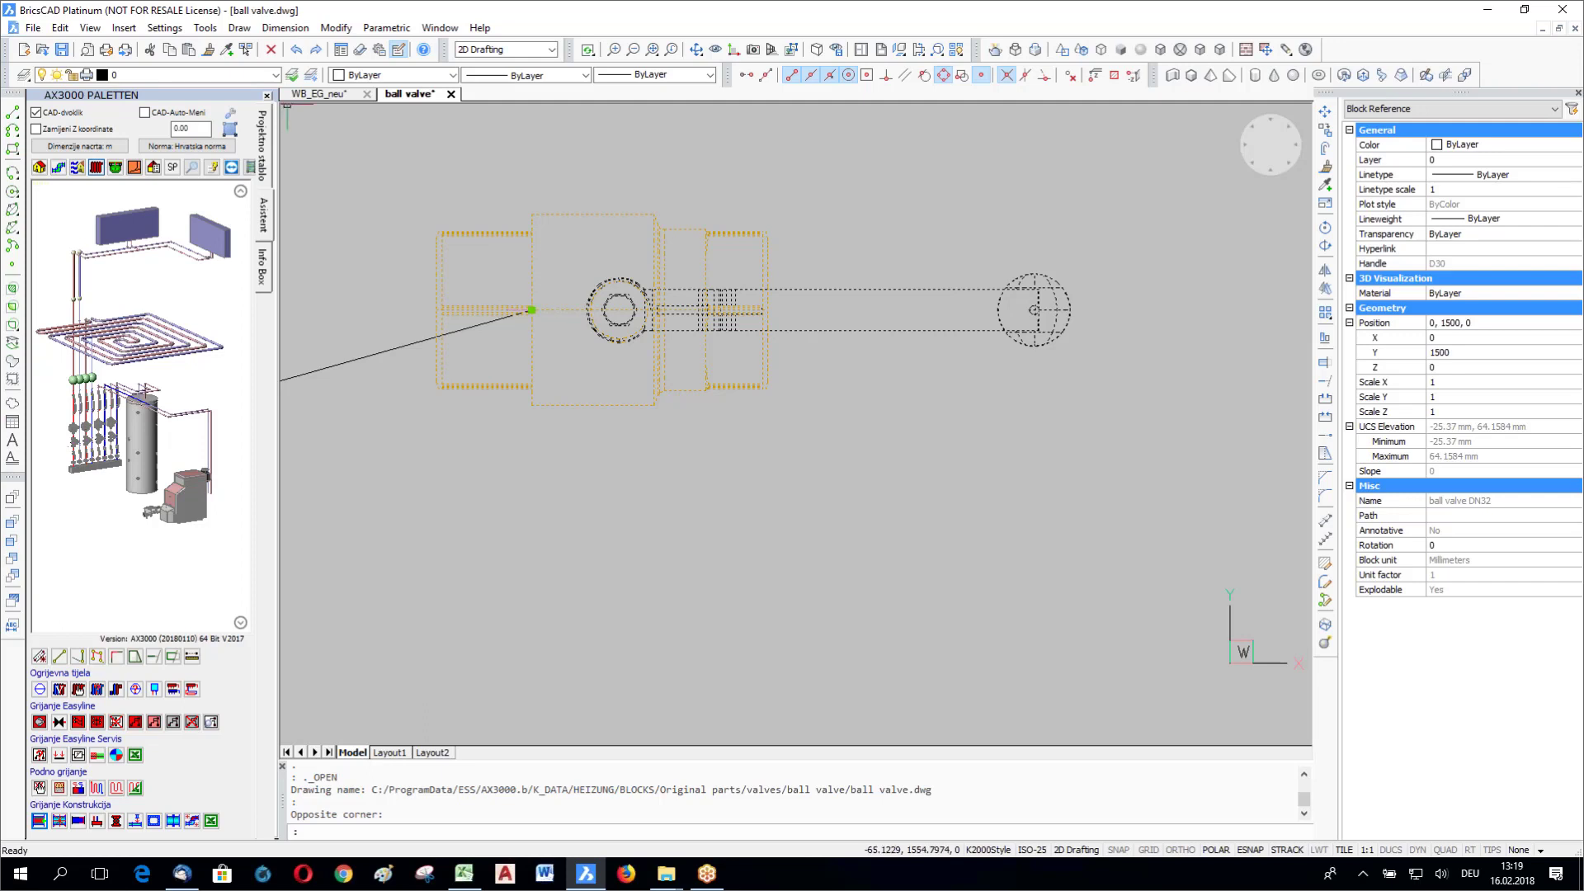
Step: Return to File Explorer and open KSB Boa-H-Eck PN16.dwg from the valves\angle valve folder in BricsCAD
mouse_move(666, 877)
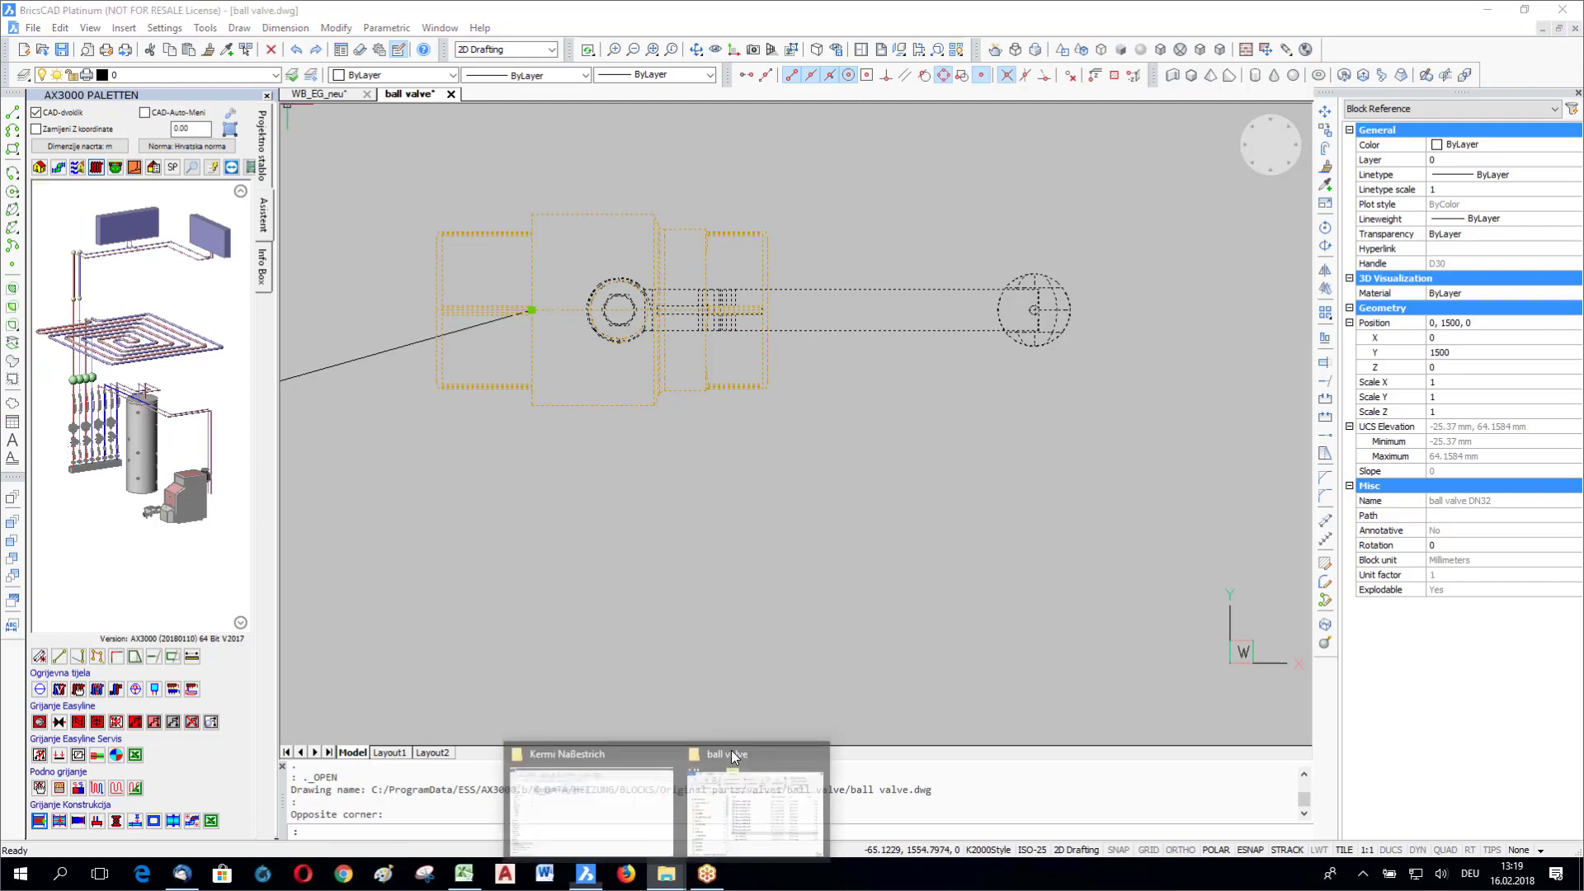
click(727, 744)
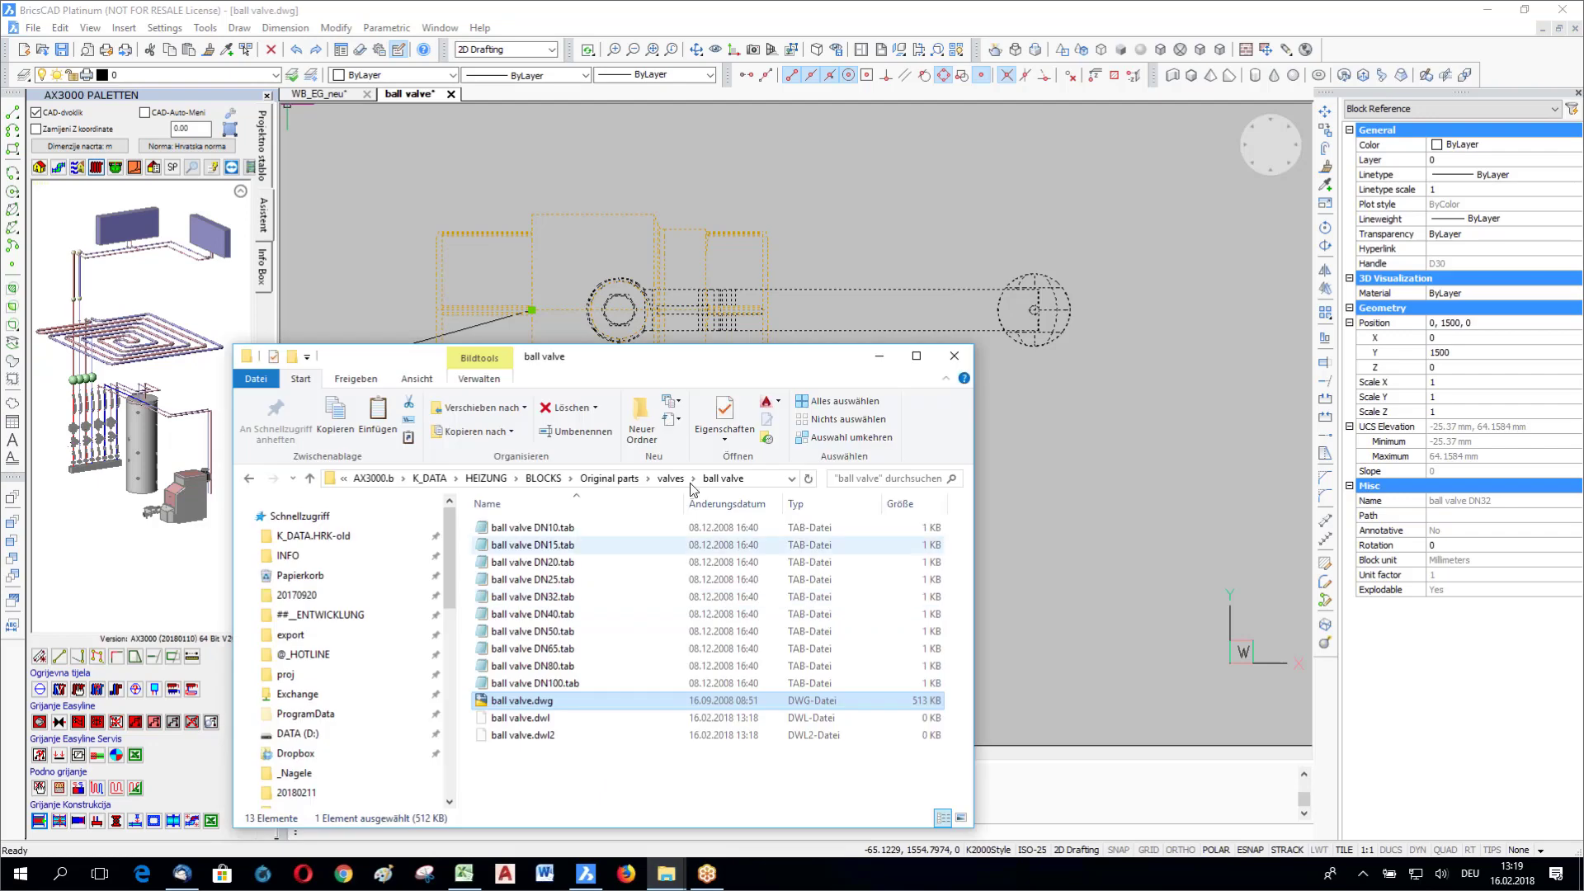
click(671, 478)
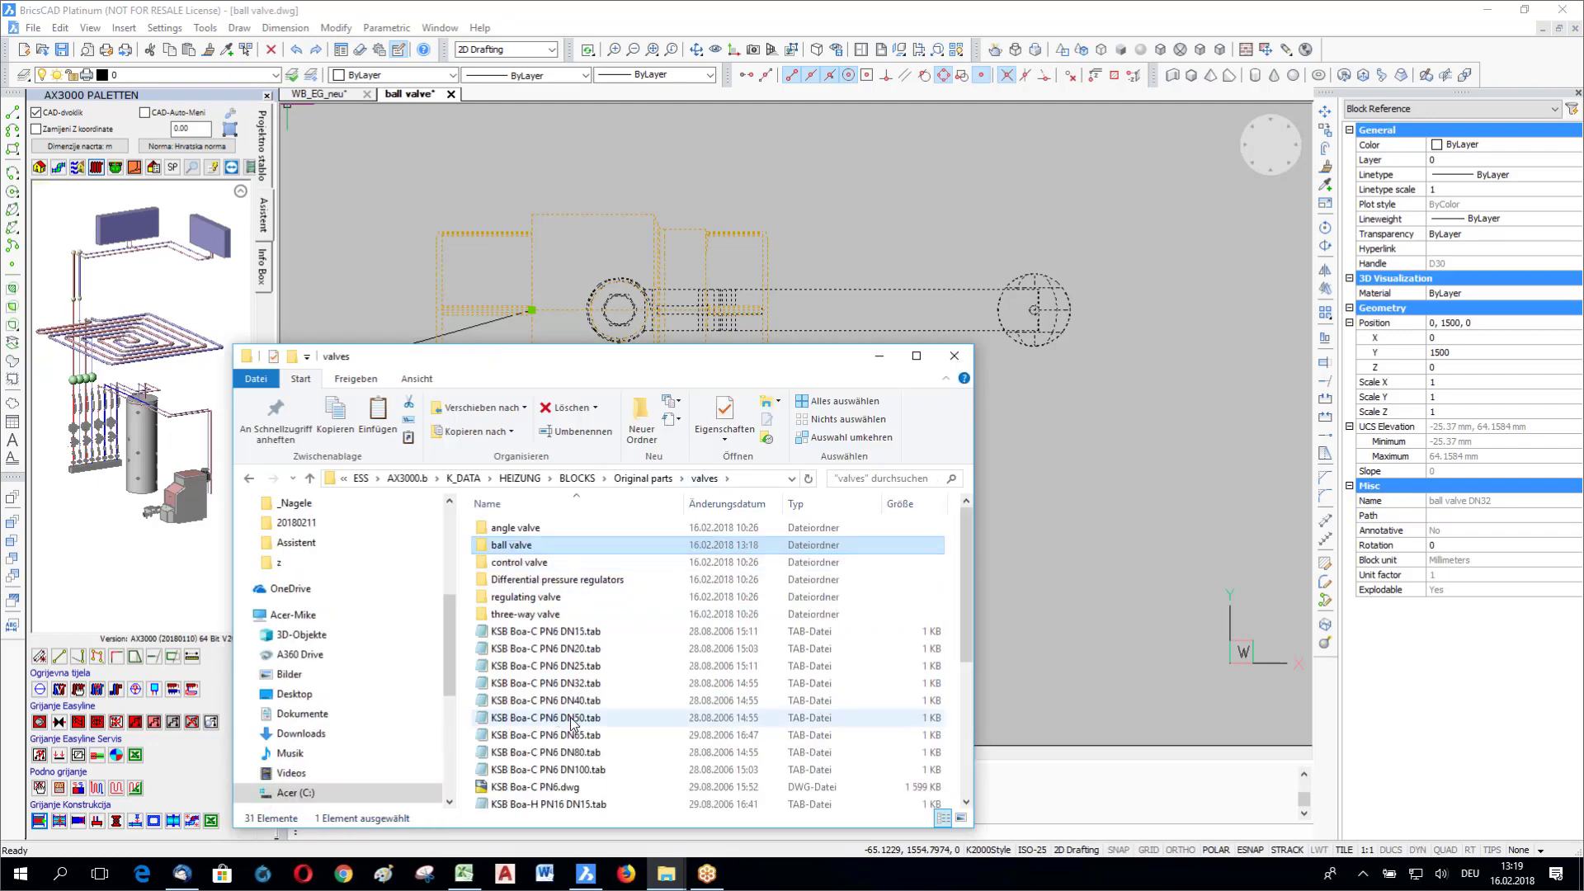
scroll(571, 724, down, 1)
scroll(528, 652, up, 1)
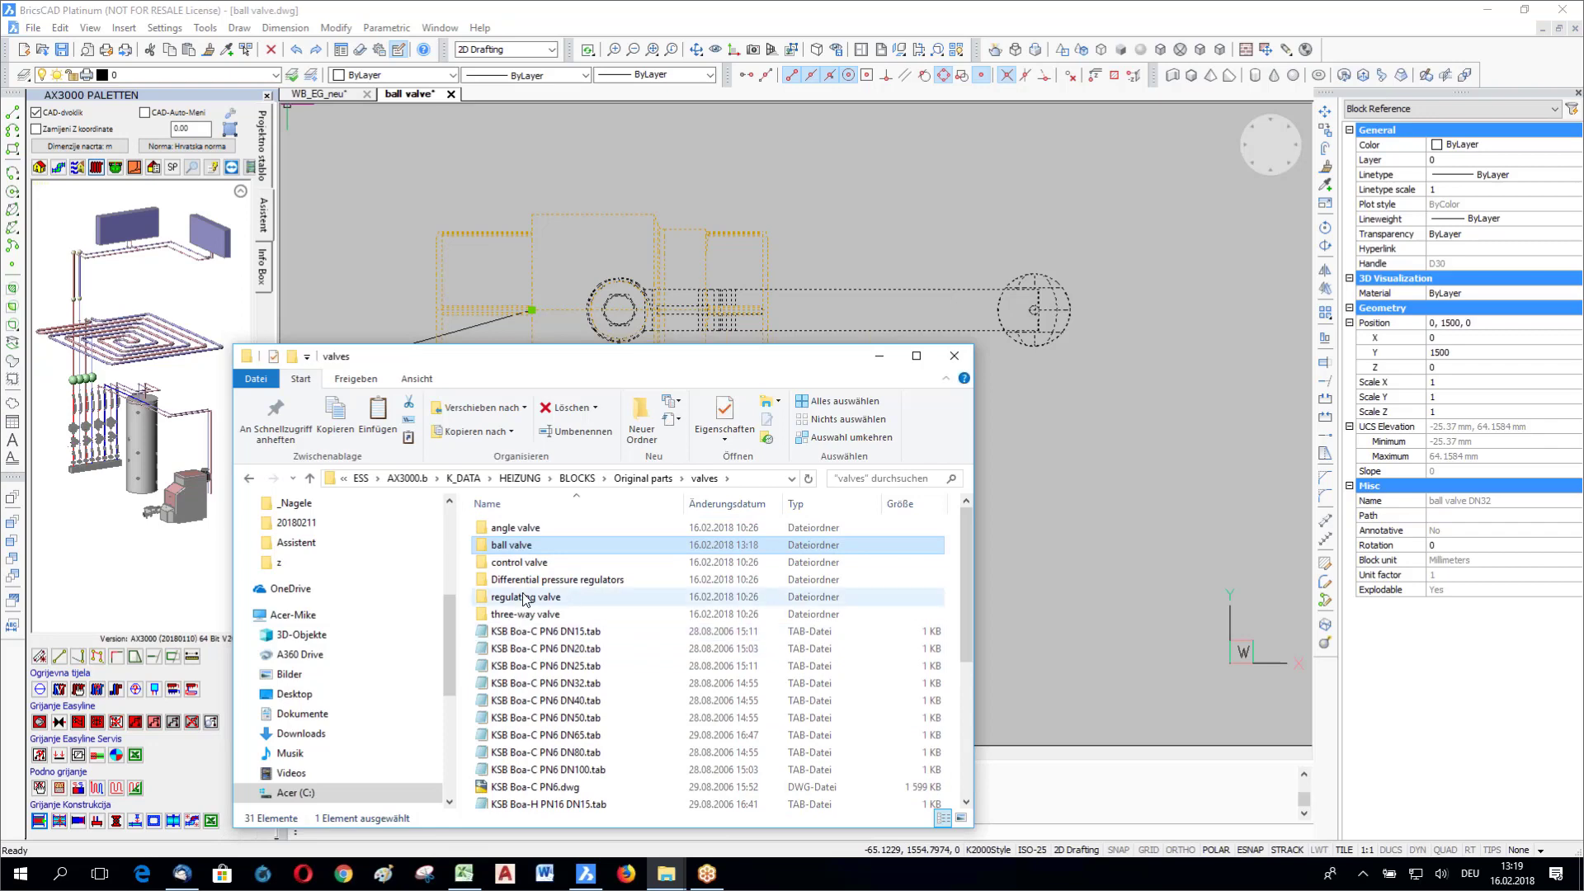
double_click(521, 546)
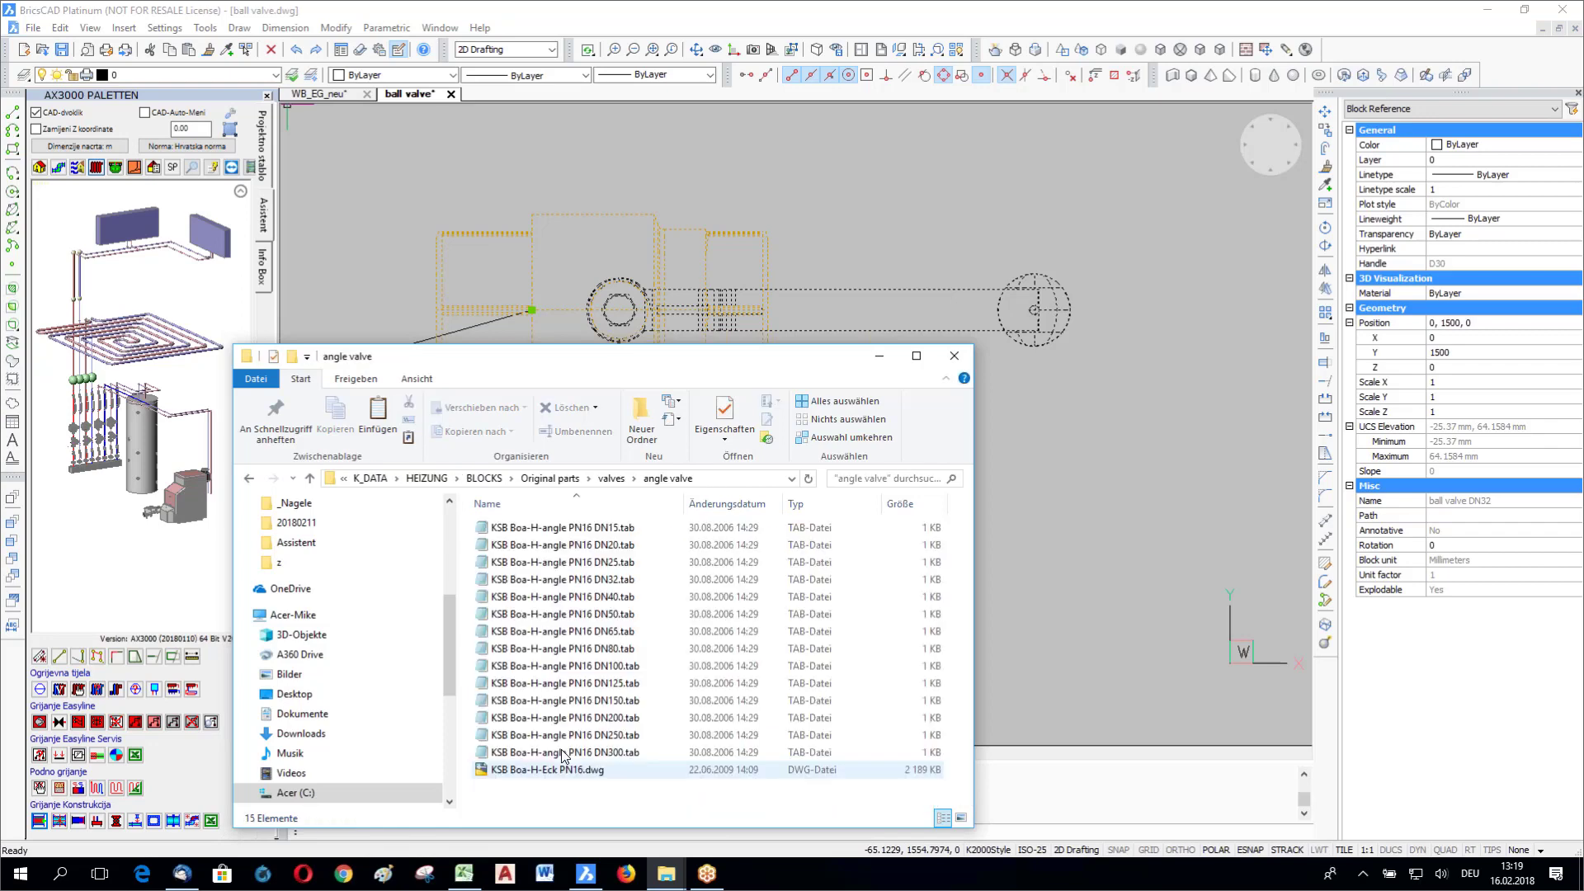
drag(551, 770, 563, 755)
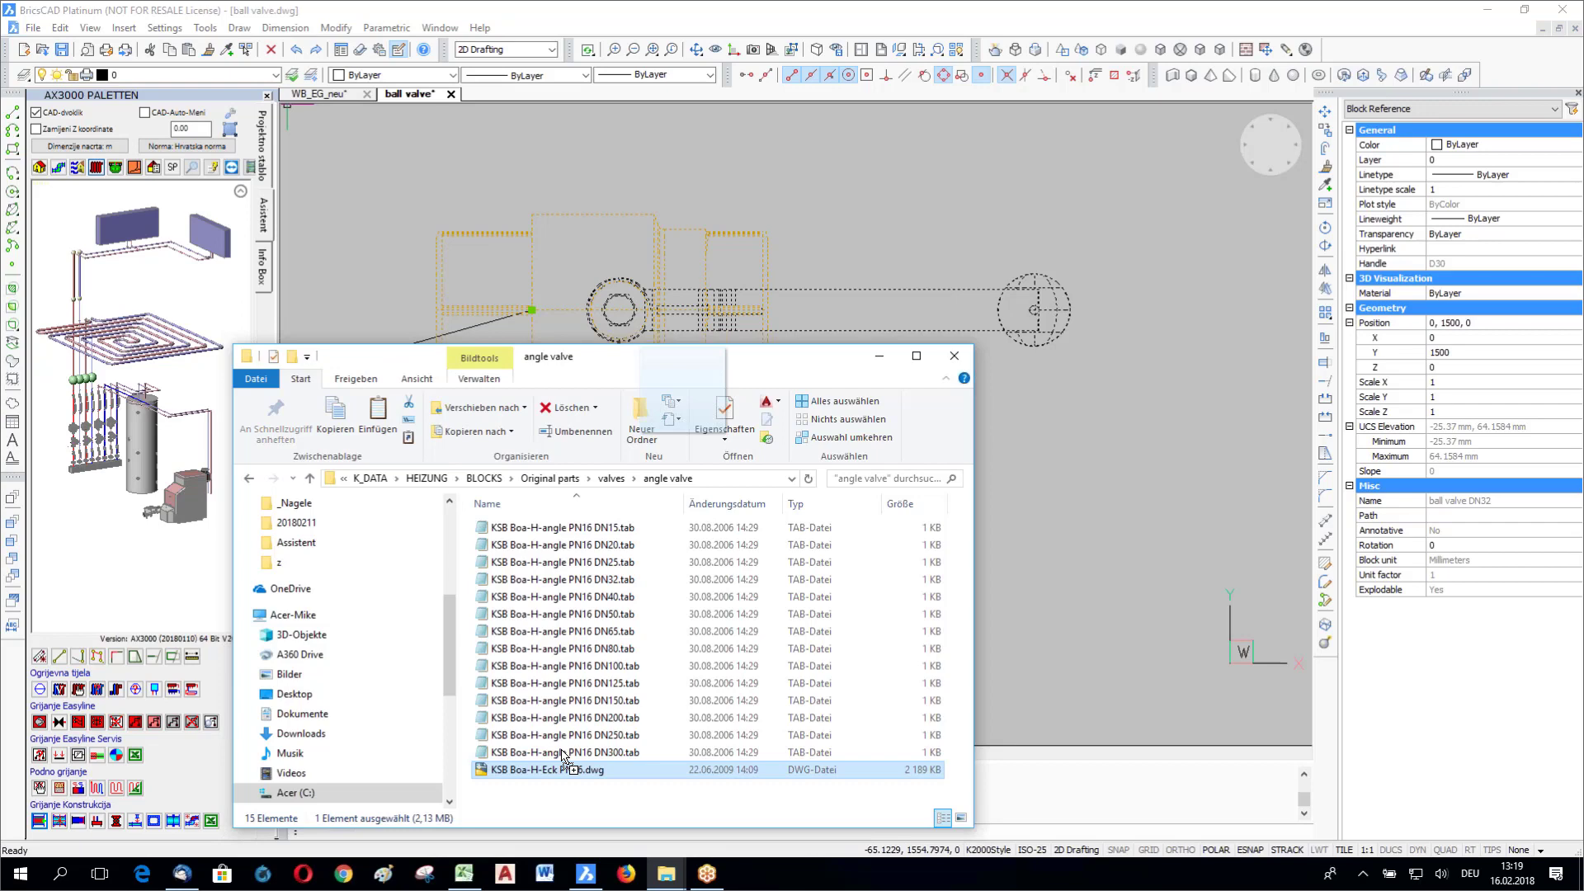
drag(561, 751, 784, 41)
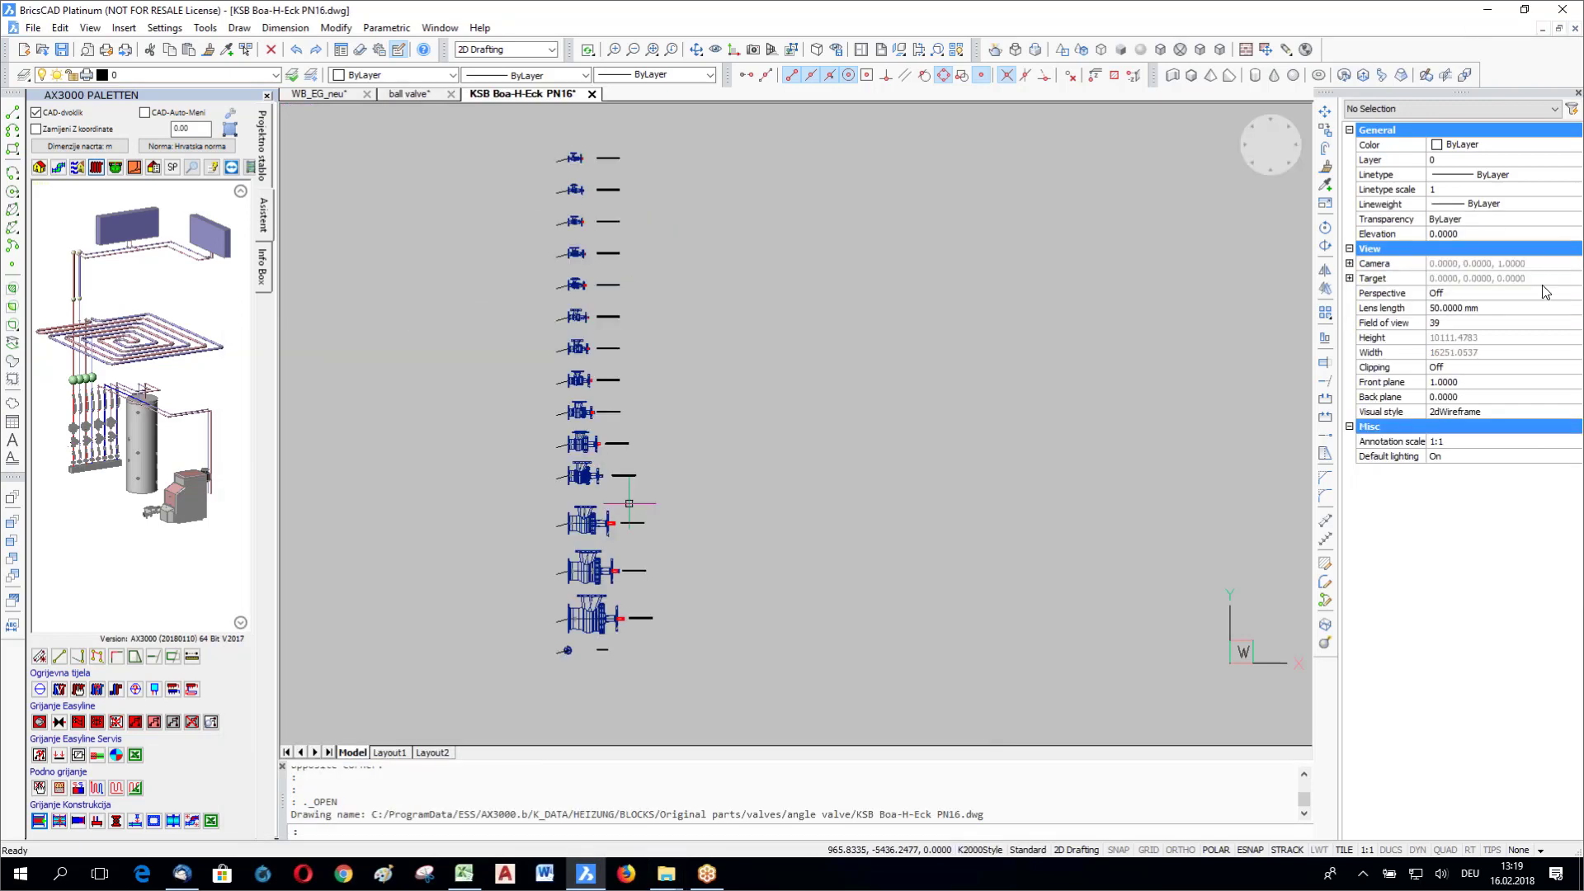
Step: Examine the DN250 angle valve block's name, insertion point and geometry, and compare it with the block in the ball valve drawing
scroll(583, 560, up, 5)
scroll(504, 553, up, 3)
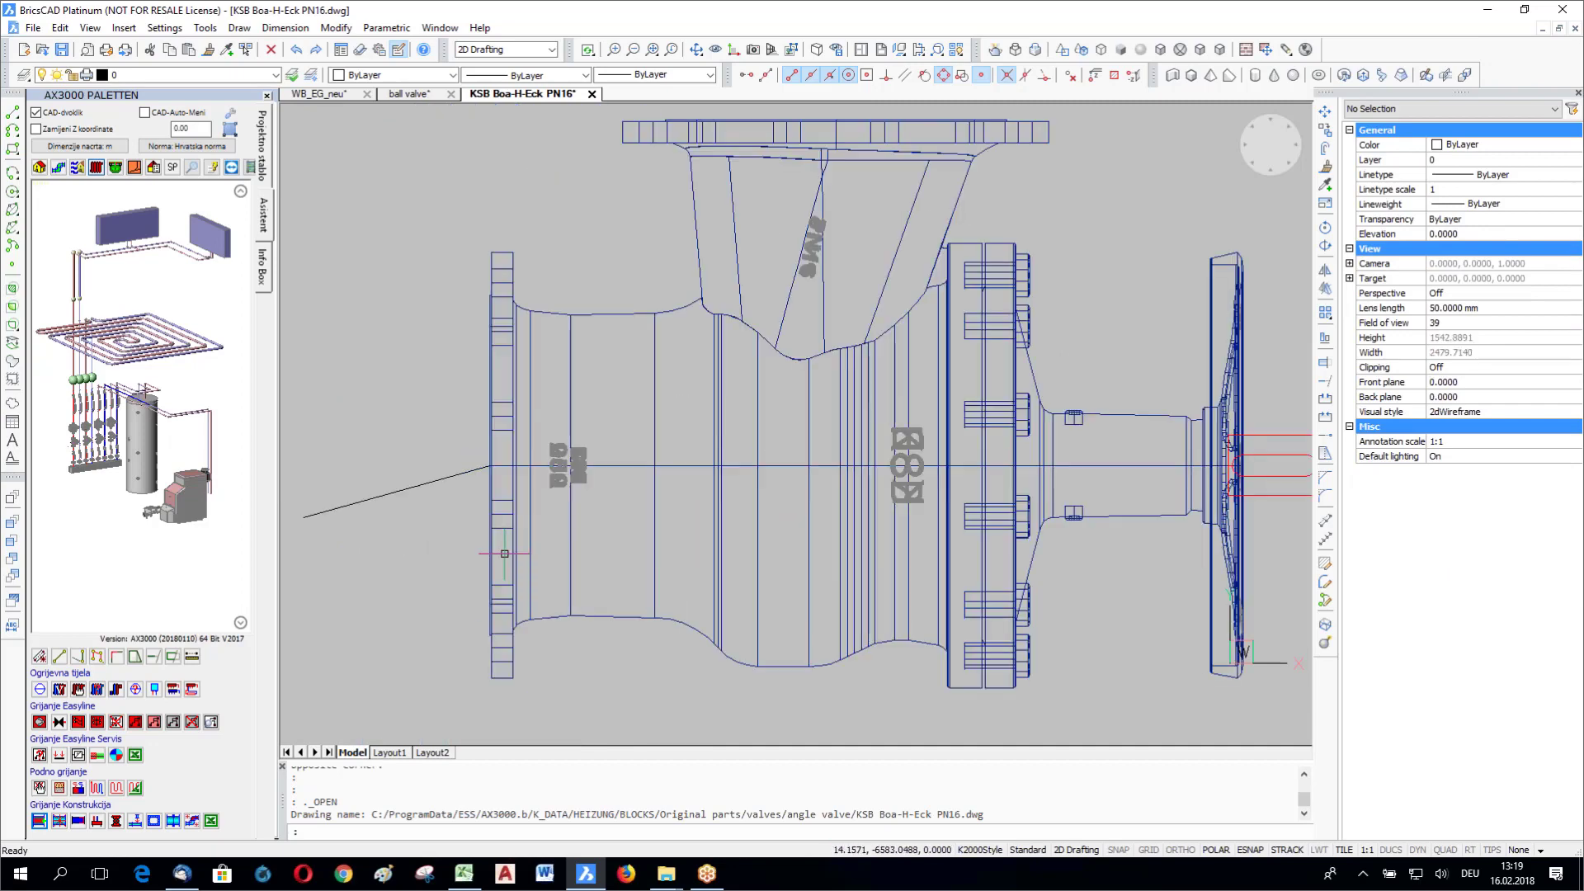
click(504, 553)
click(528, 577)
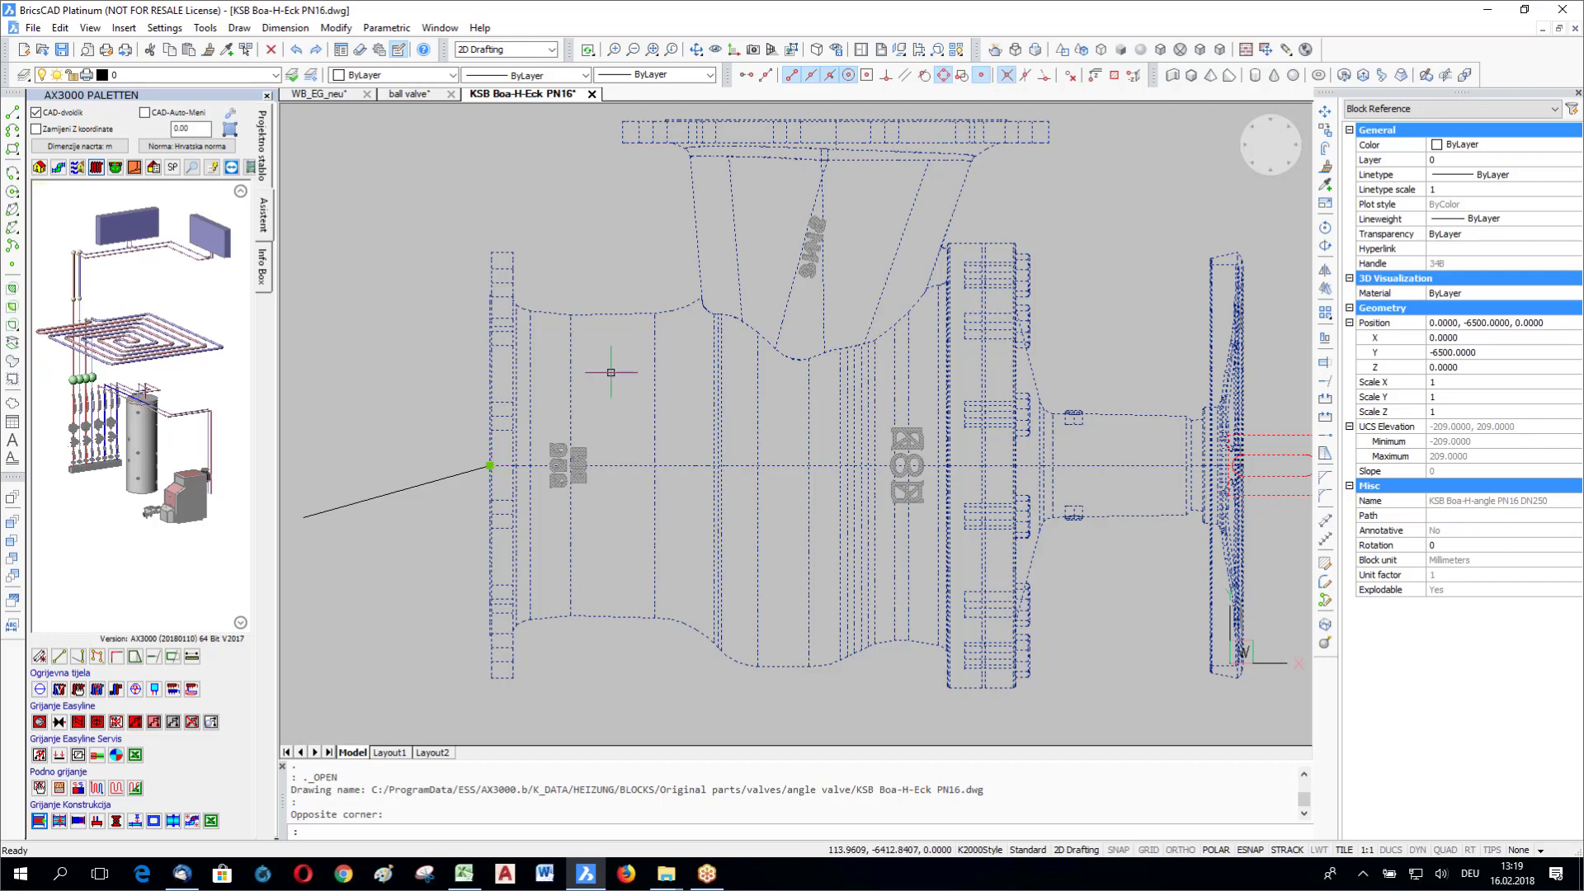
scroll(612, 370, down, 3)
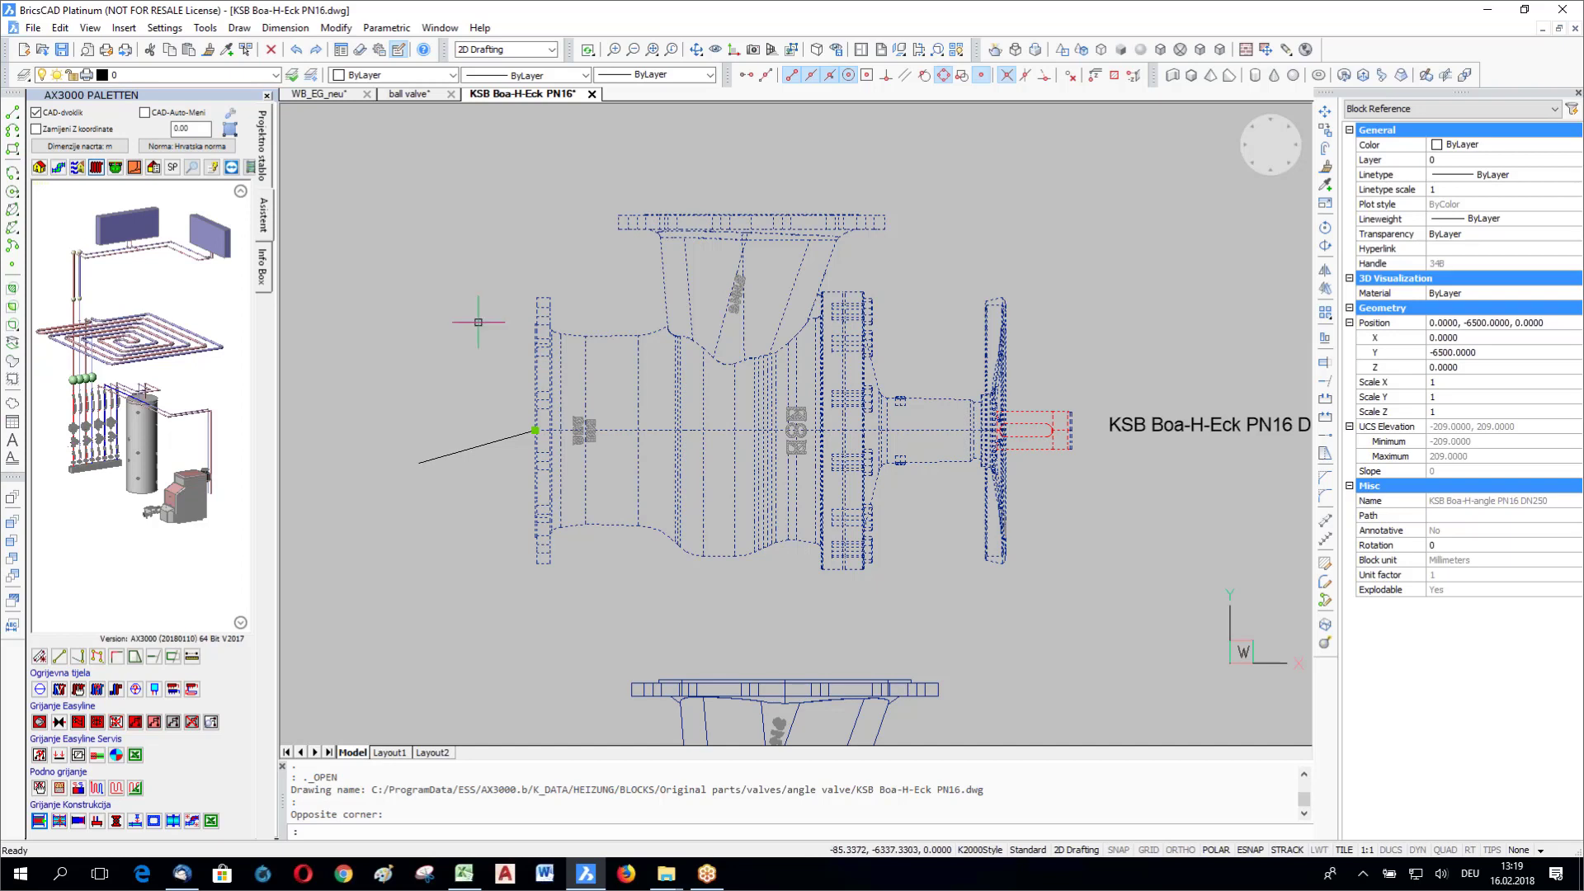
click(409, 94)
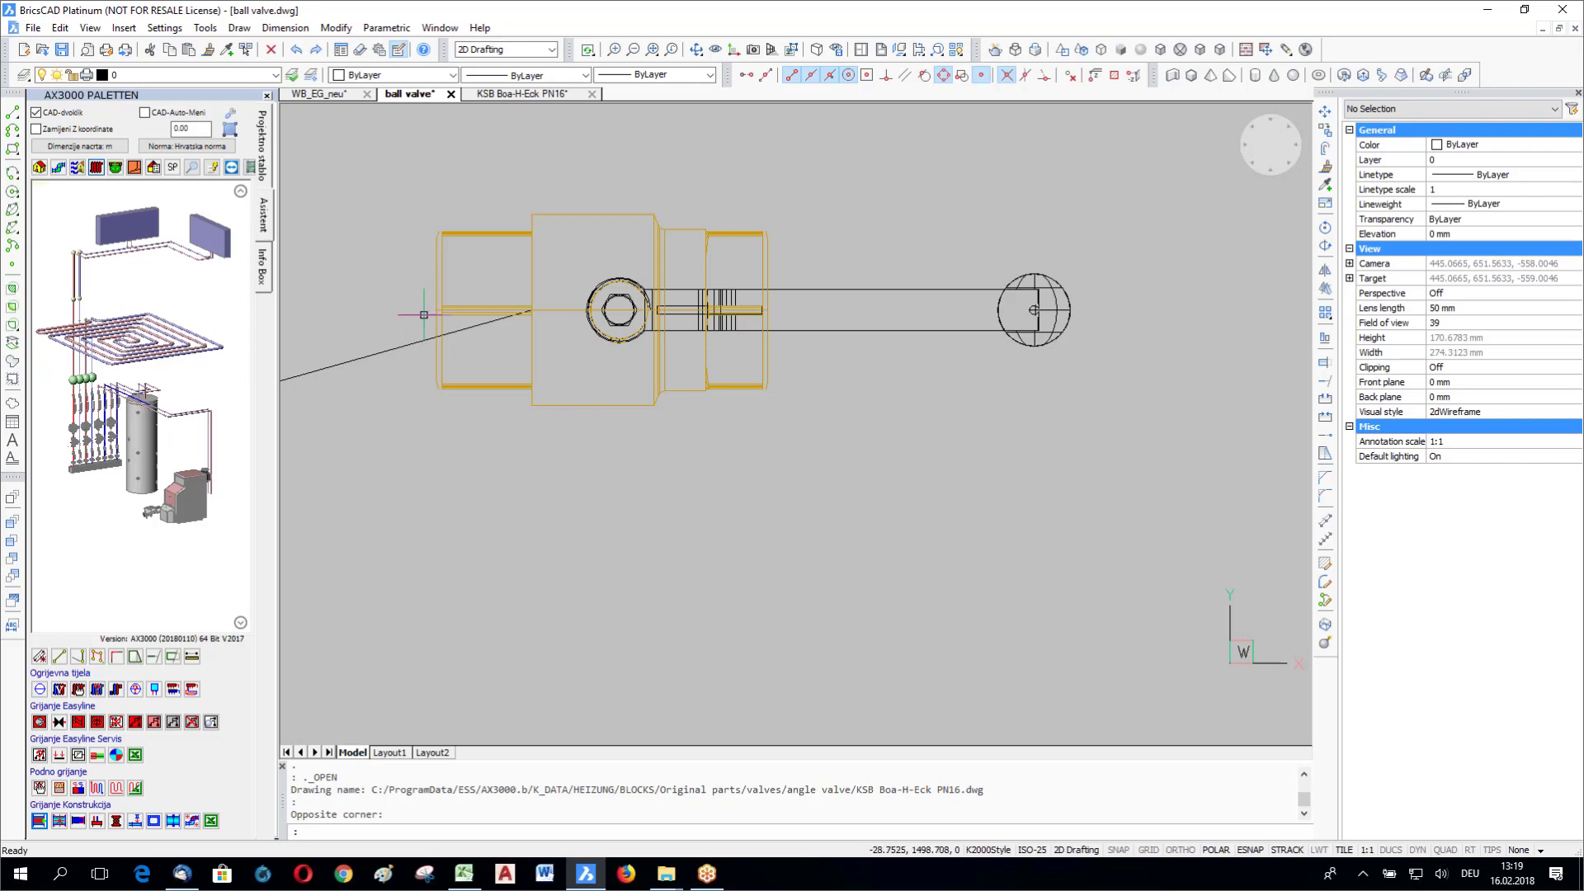
click(692, 369)
click(520, 93)
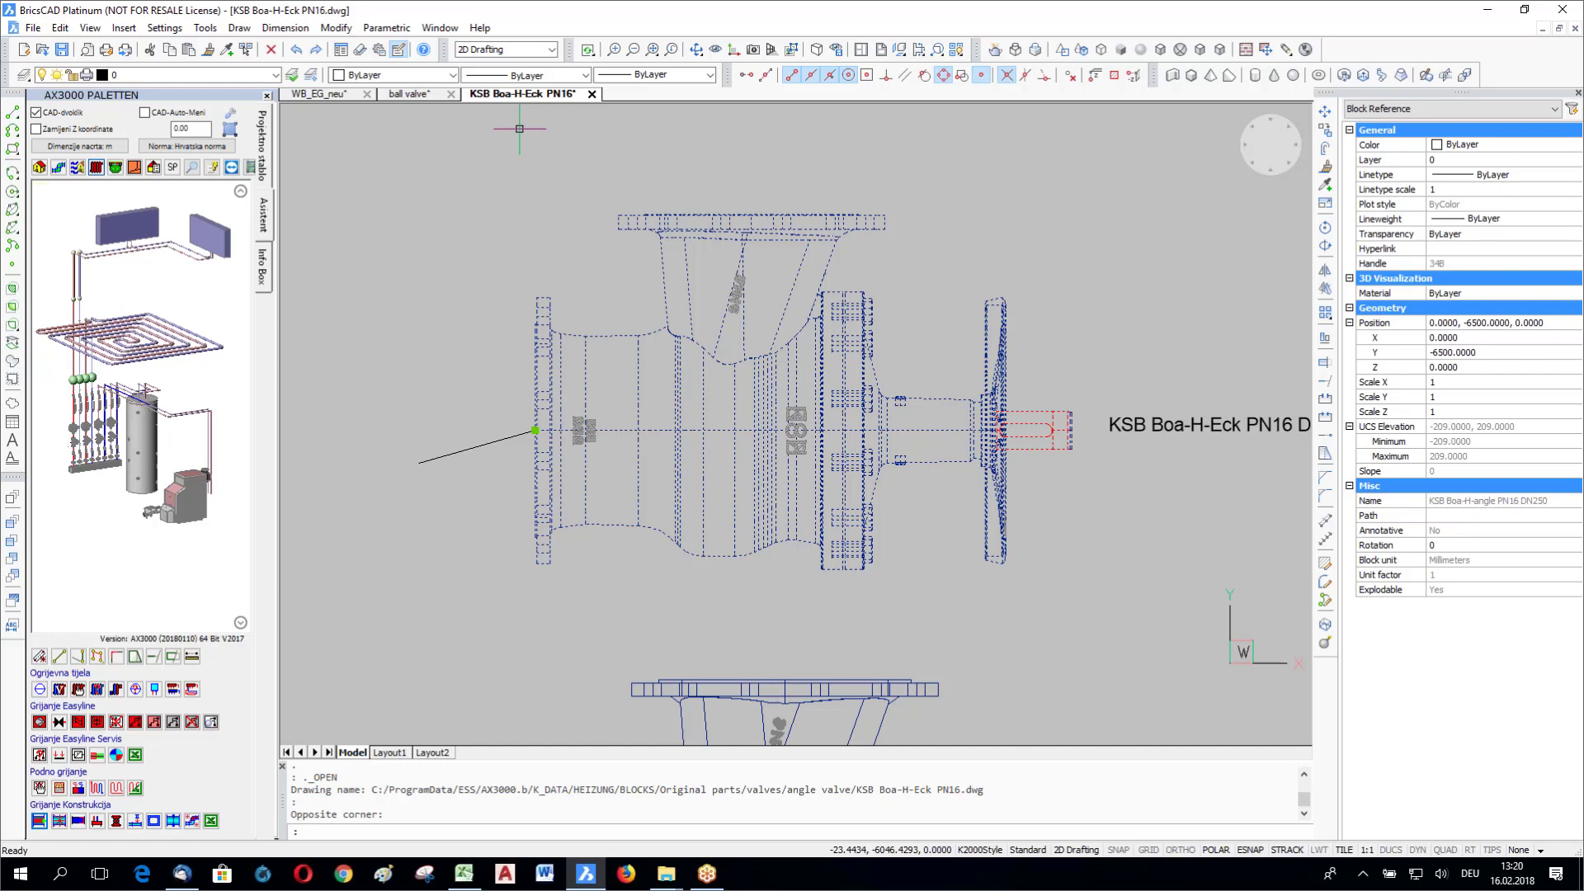
Step: Deselect the angle valve block and close KSB Boa-H-Eck PN16.dwg without saving changes
key(Escape)
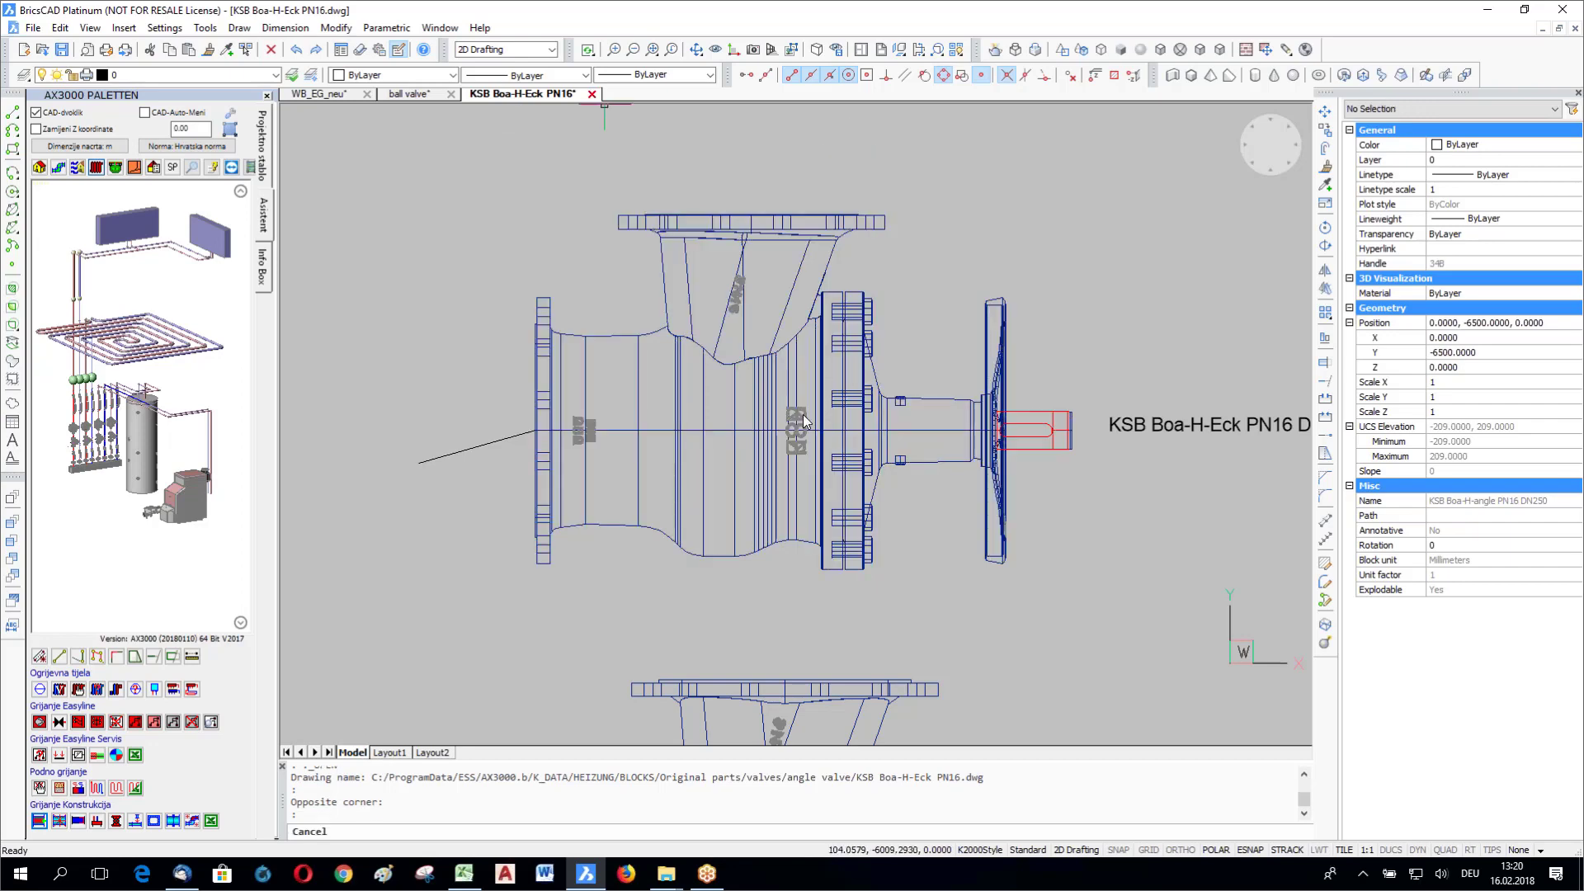
key(ctrl+F4)
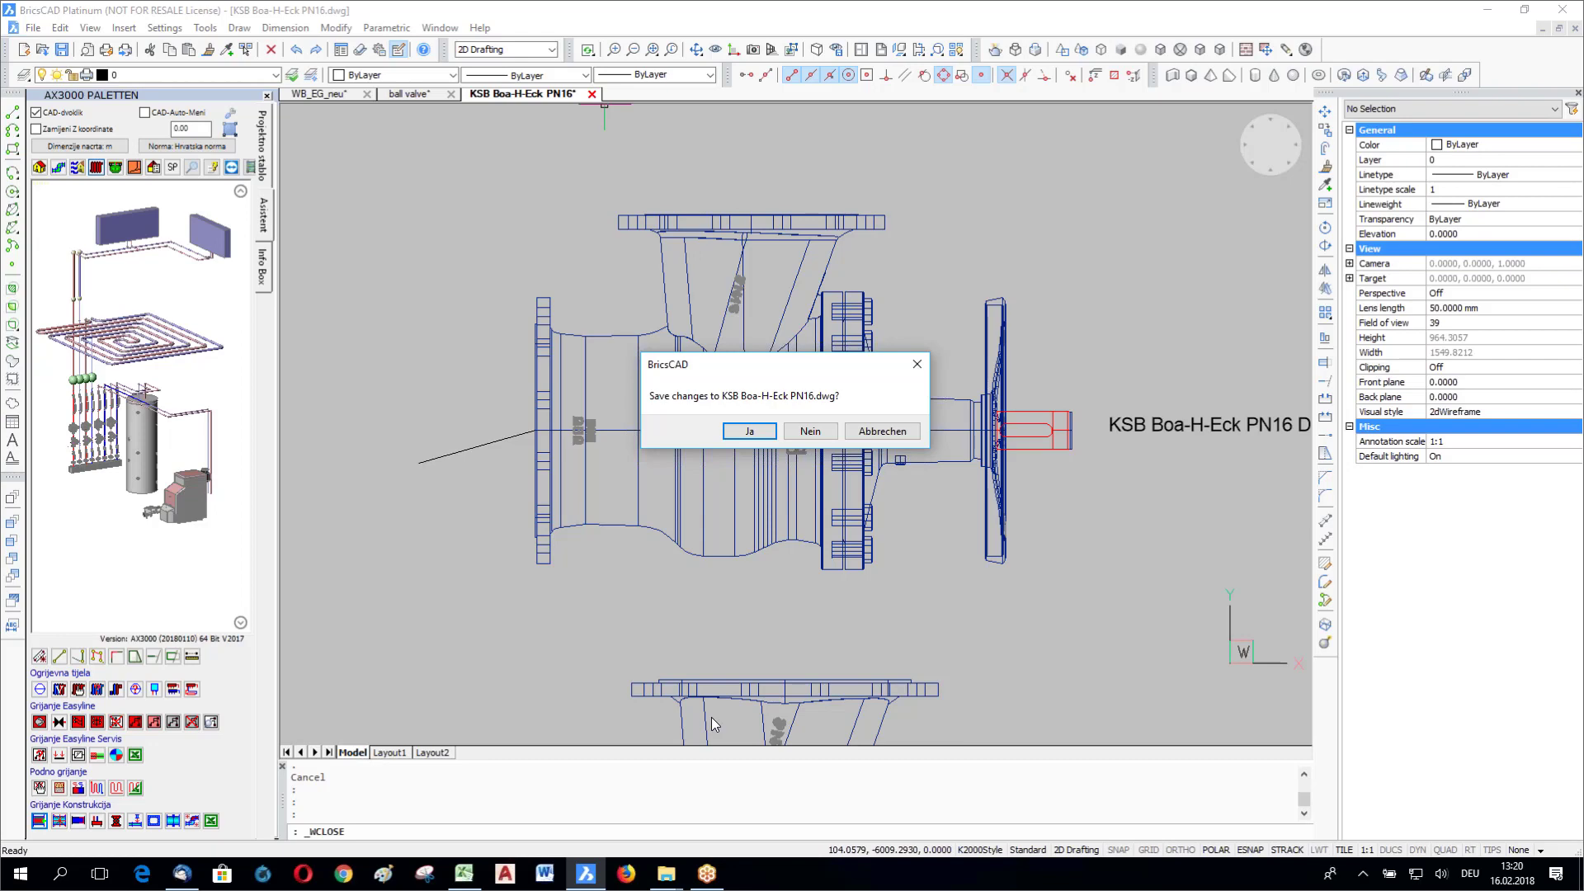
key(n)
Step: Switch to File Explorer, go to the valves\ball valve folder and select ball valve DN65.tab
click(667, 874)
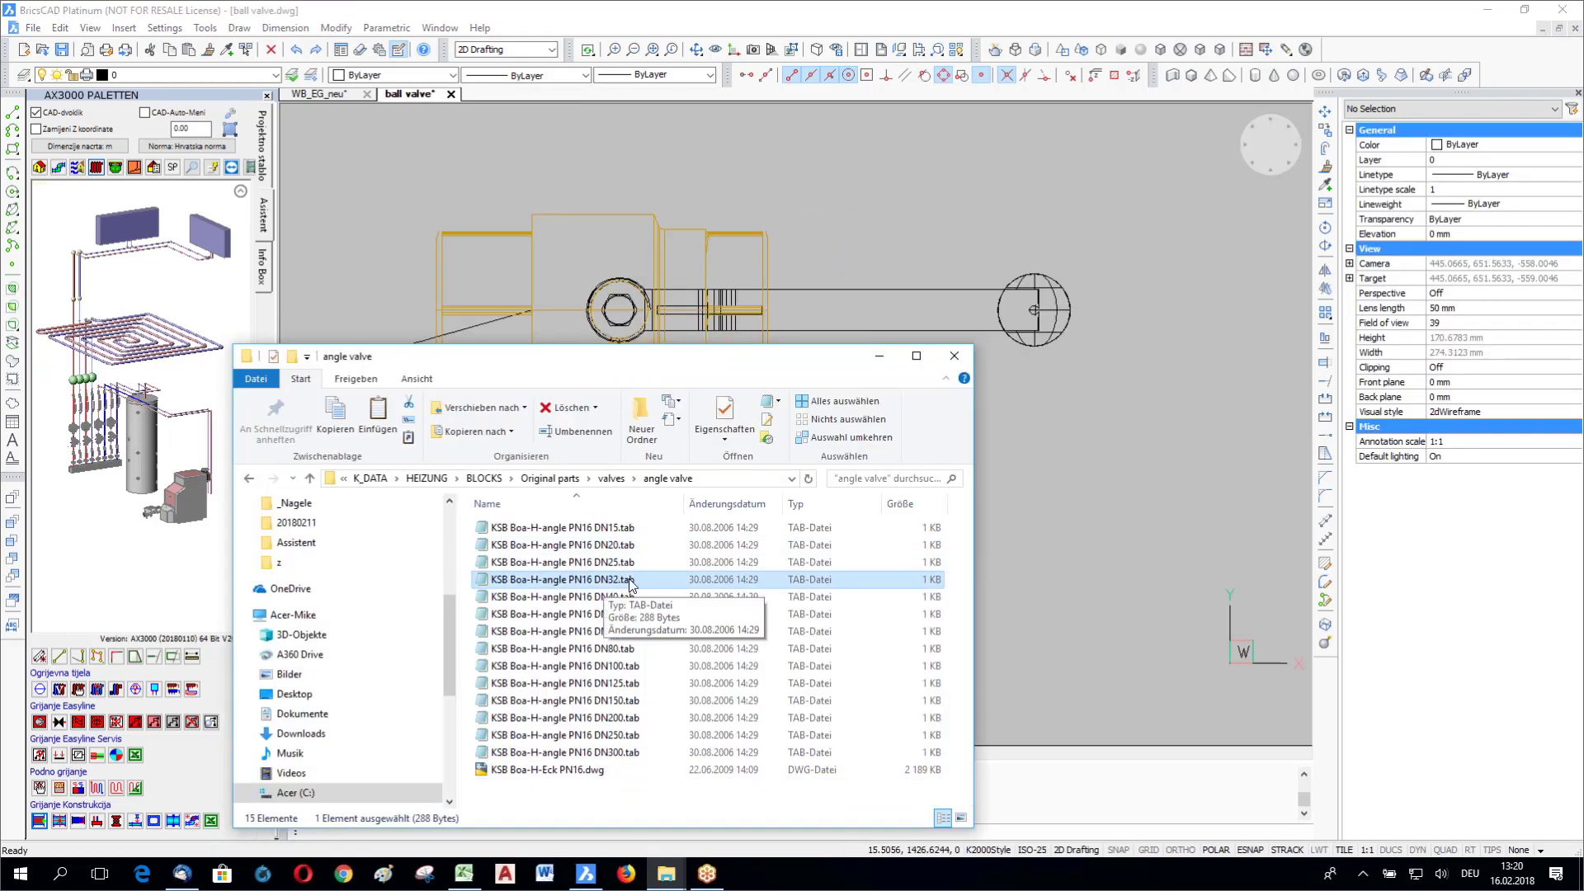
click(612, 478)
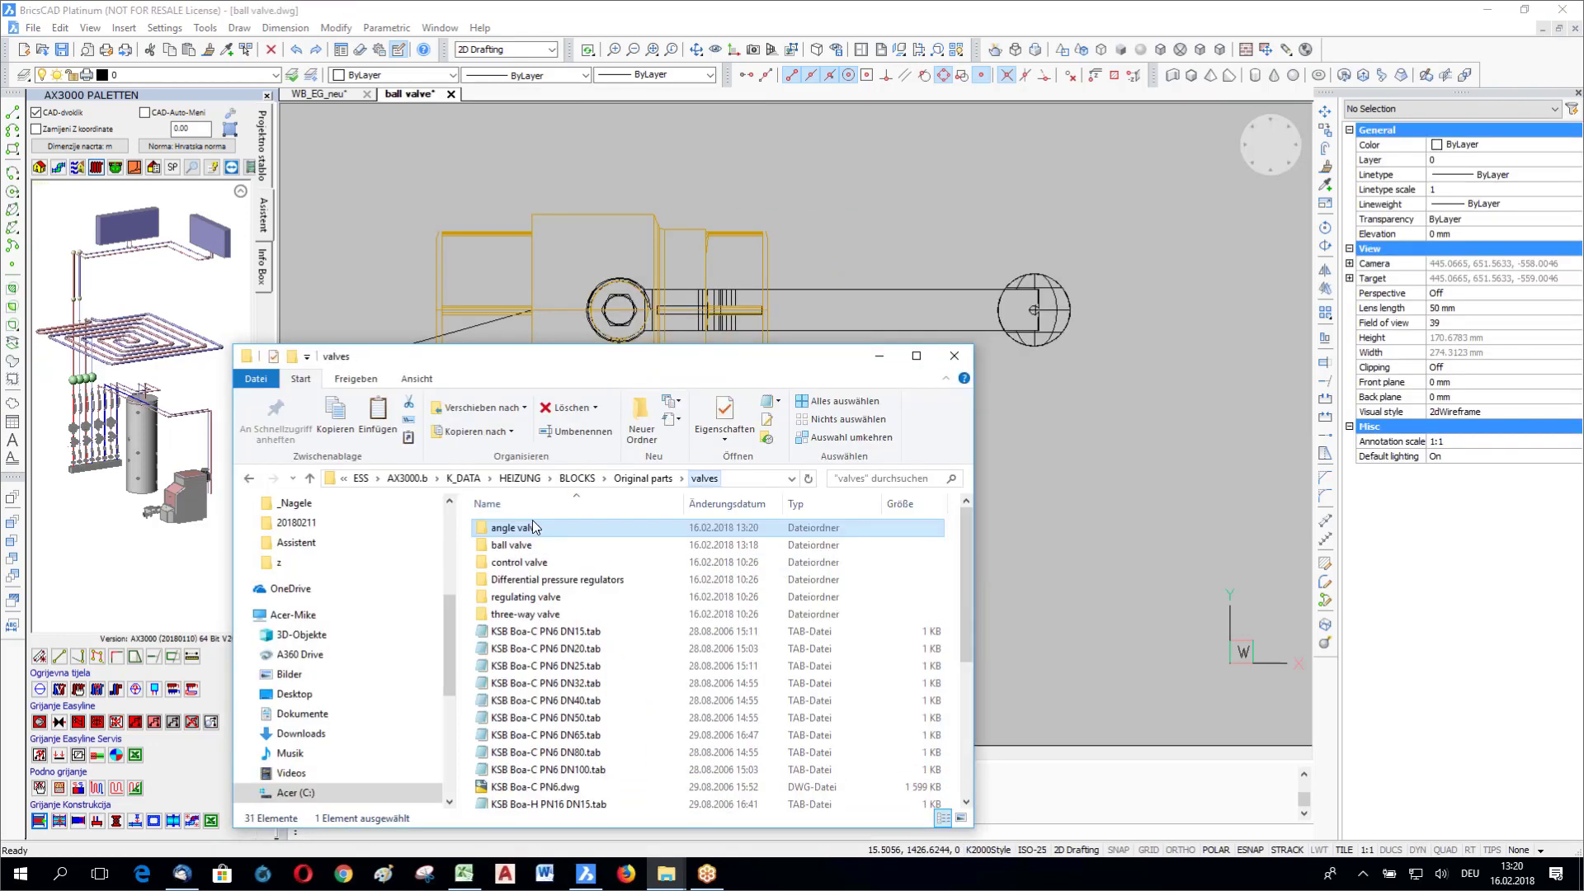
double_click(513, 546)
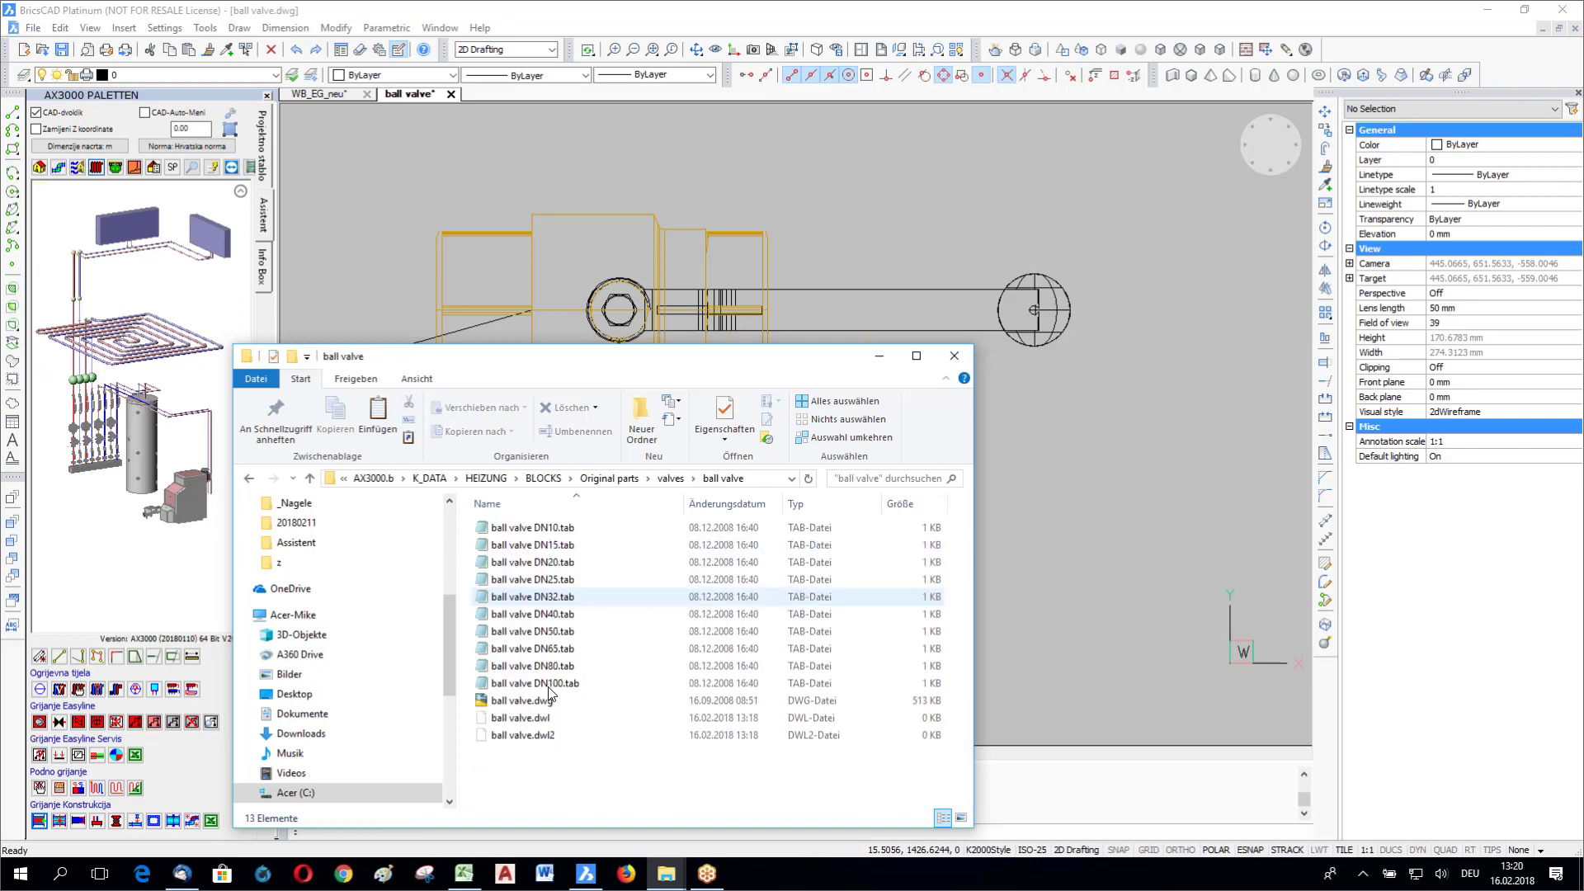
click(552, 650)
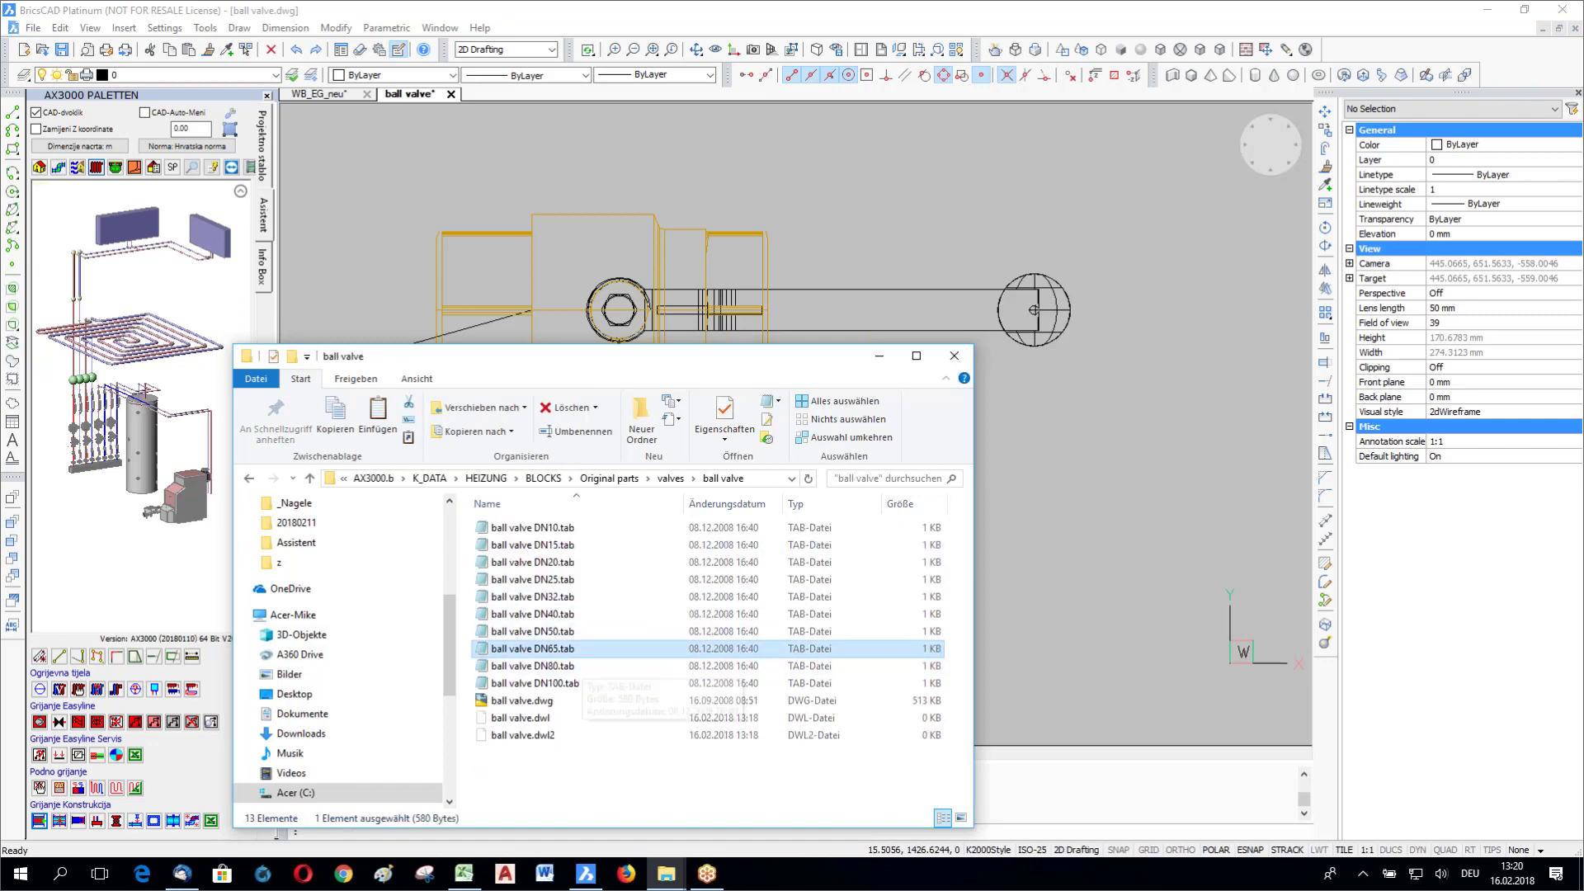
Step: Return to the ball valve drawing in BricsCAD and check the DN65 block's name and insertion point
key(Return)
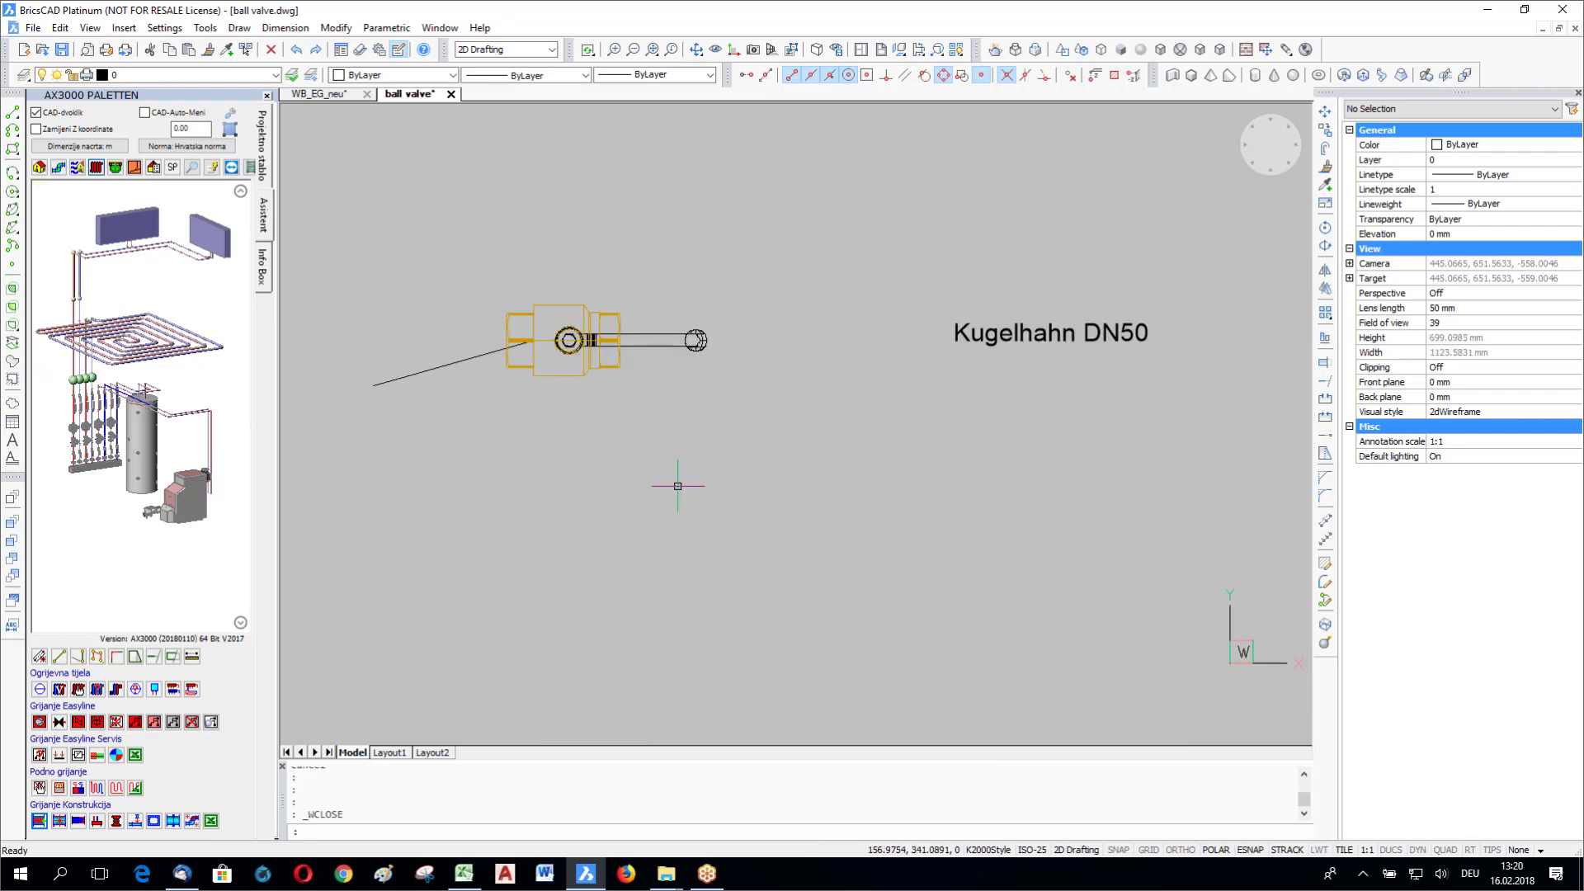
scroll(544, 570, up, 6)
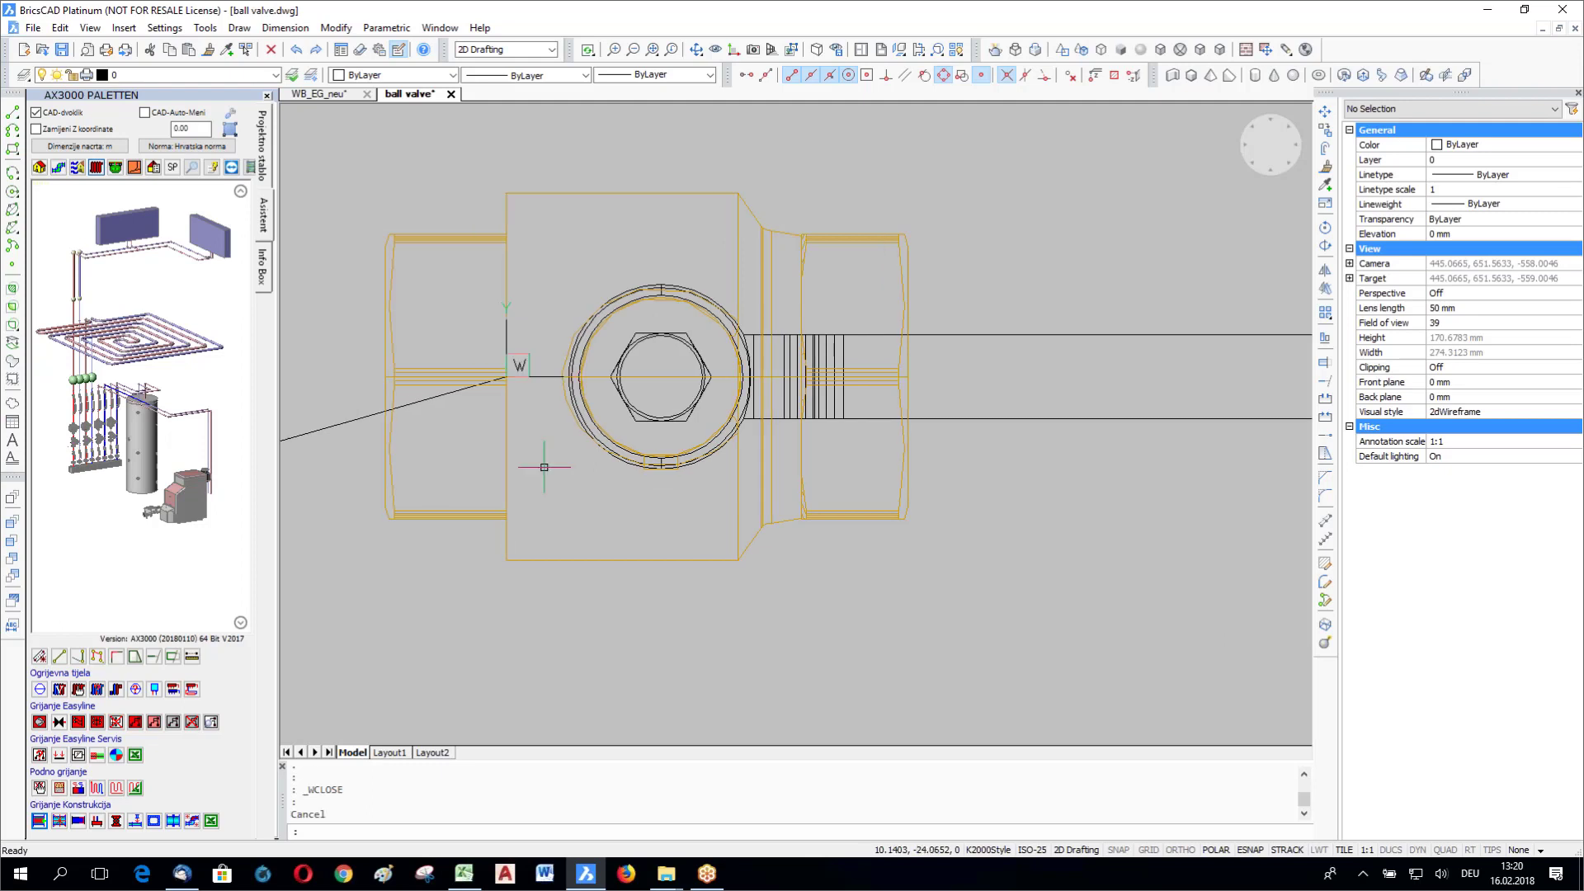
drag(545, 467, 506, 378)
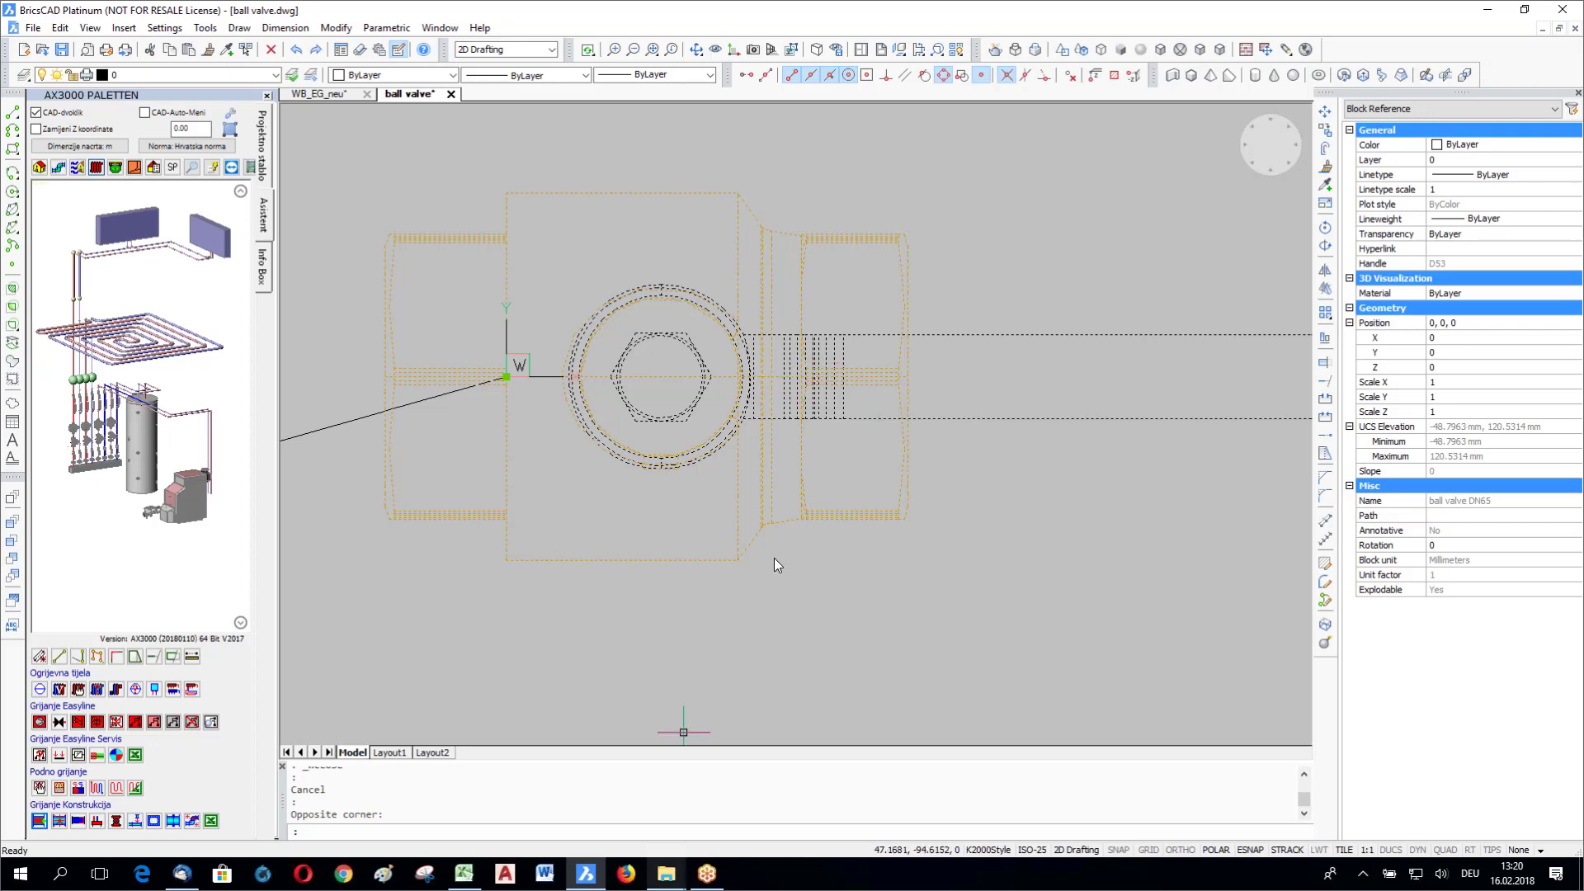
Step: Open ball valve DN65.tab from File Explorer, examine the coordinates in both Bezugspunkt lines, and close the text file
mouse_move(666, 873)
click(725, 755)
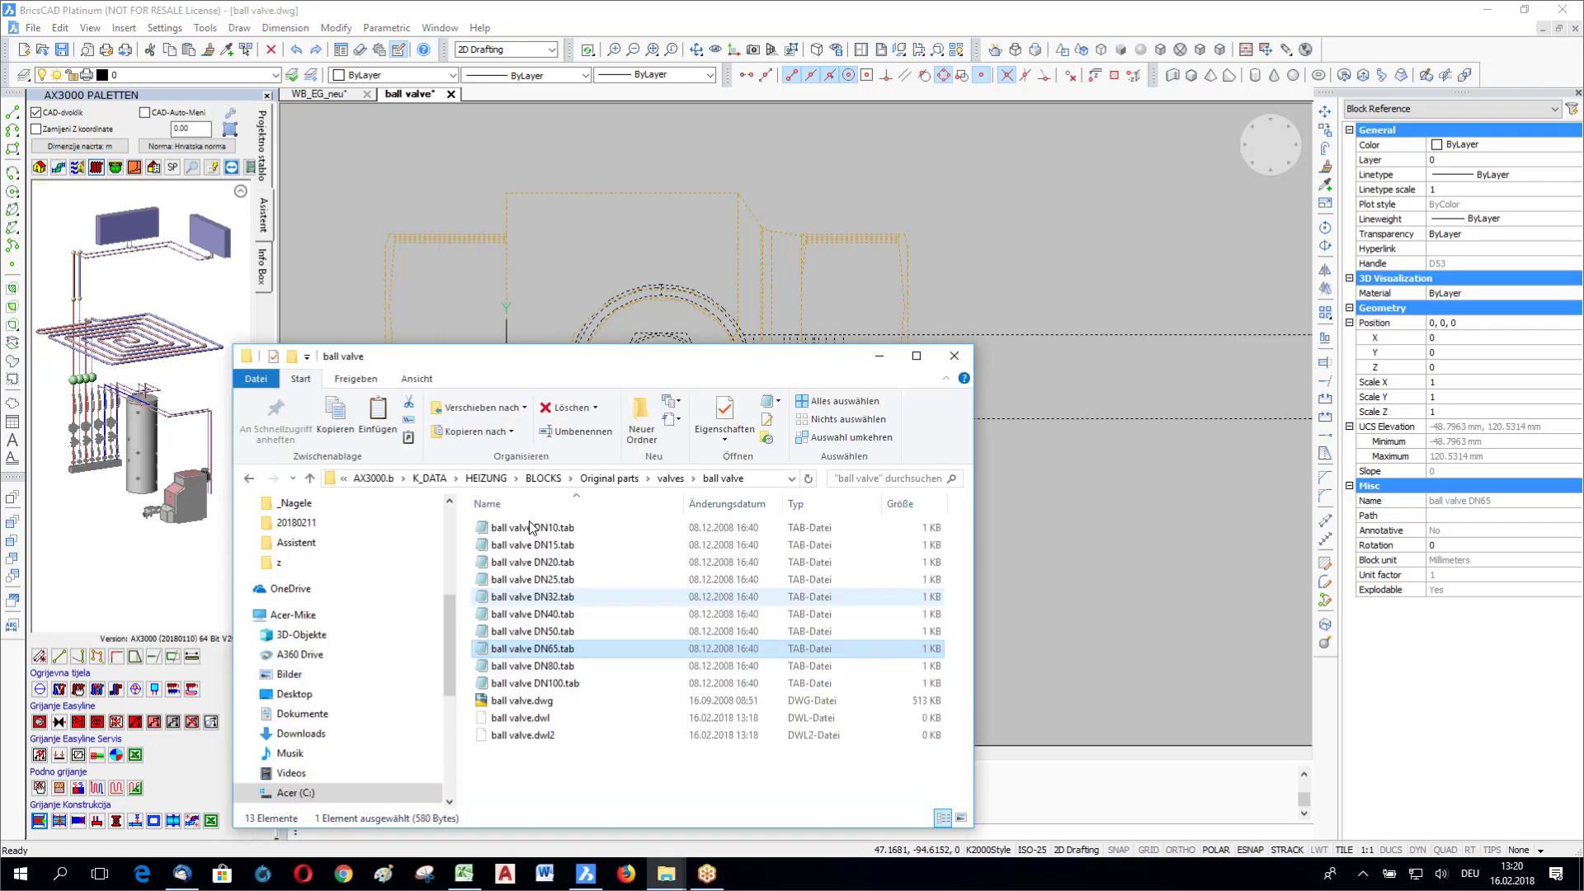
double_click(562, 650)
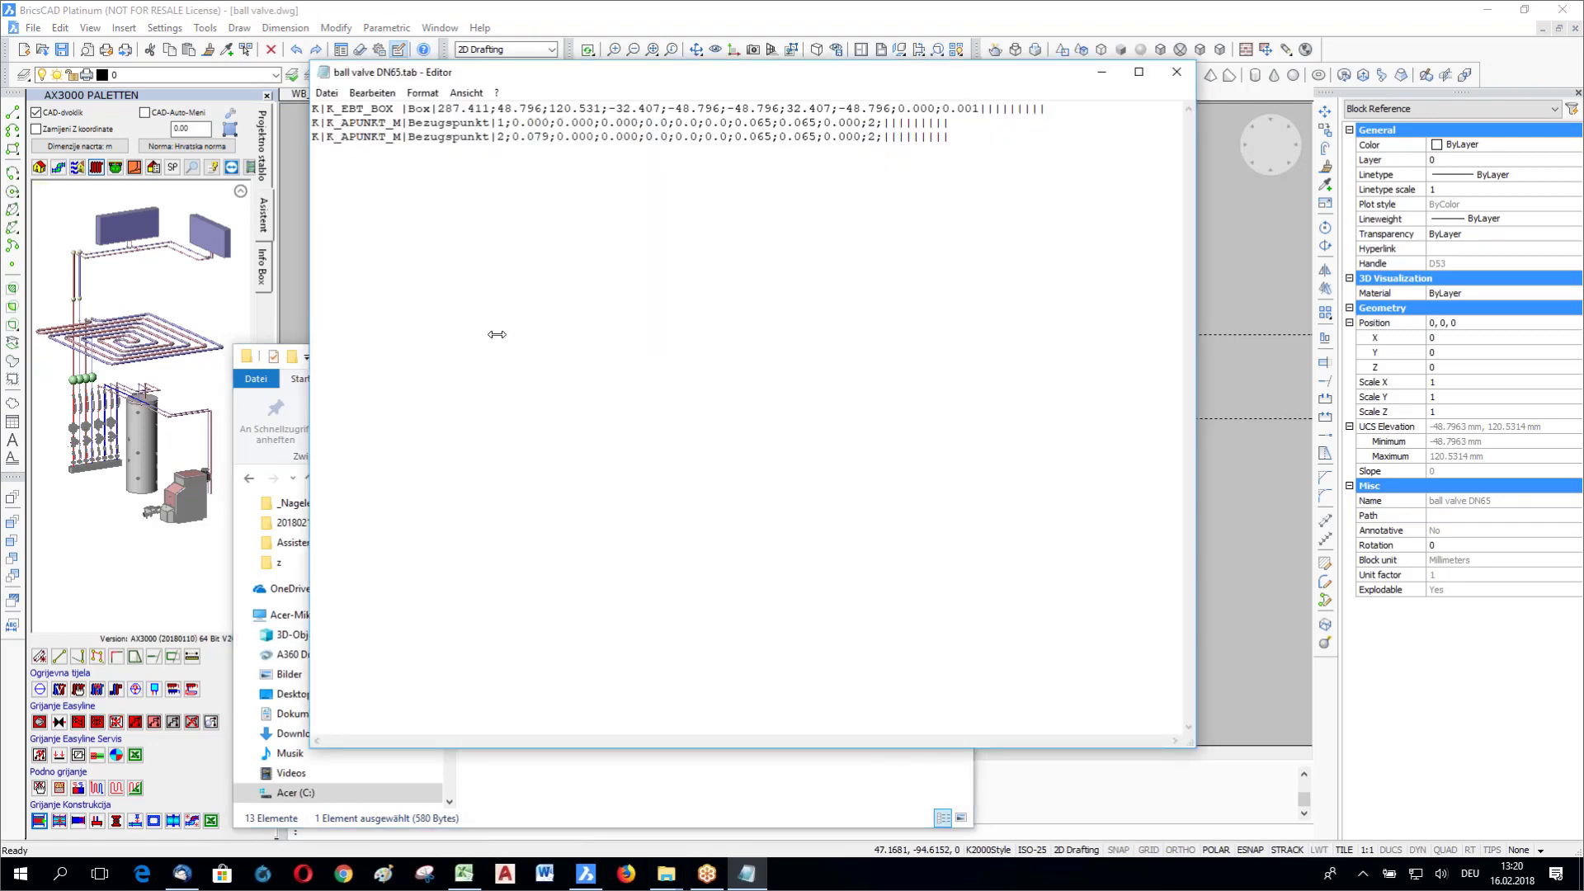
drag(313, 122, 318, 152)
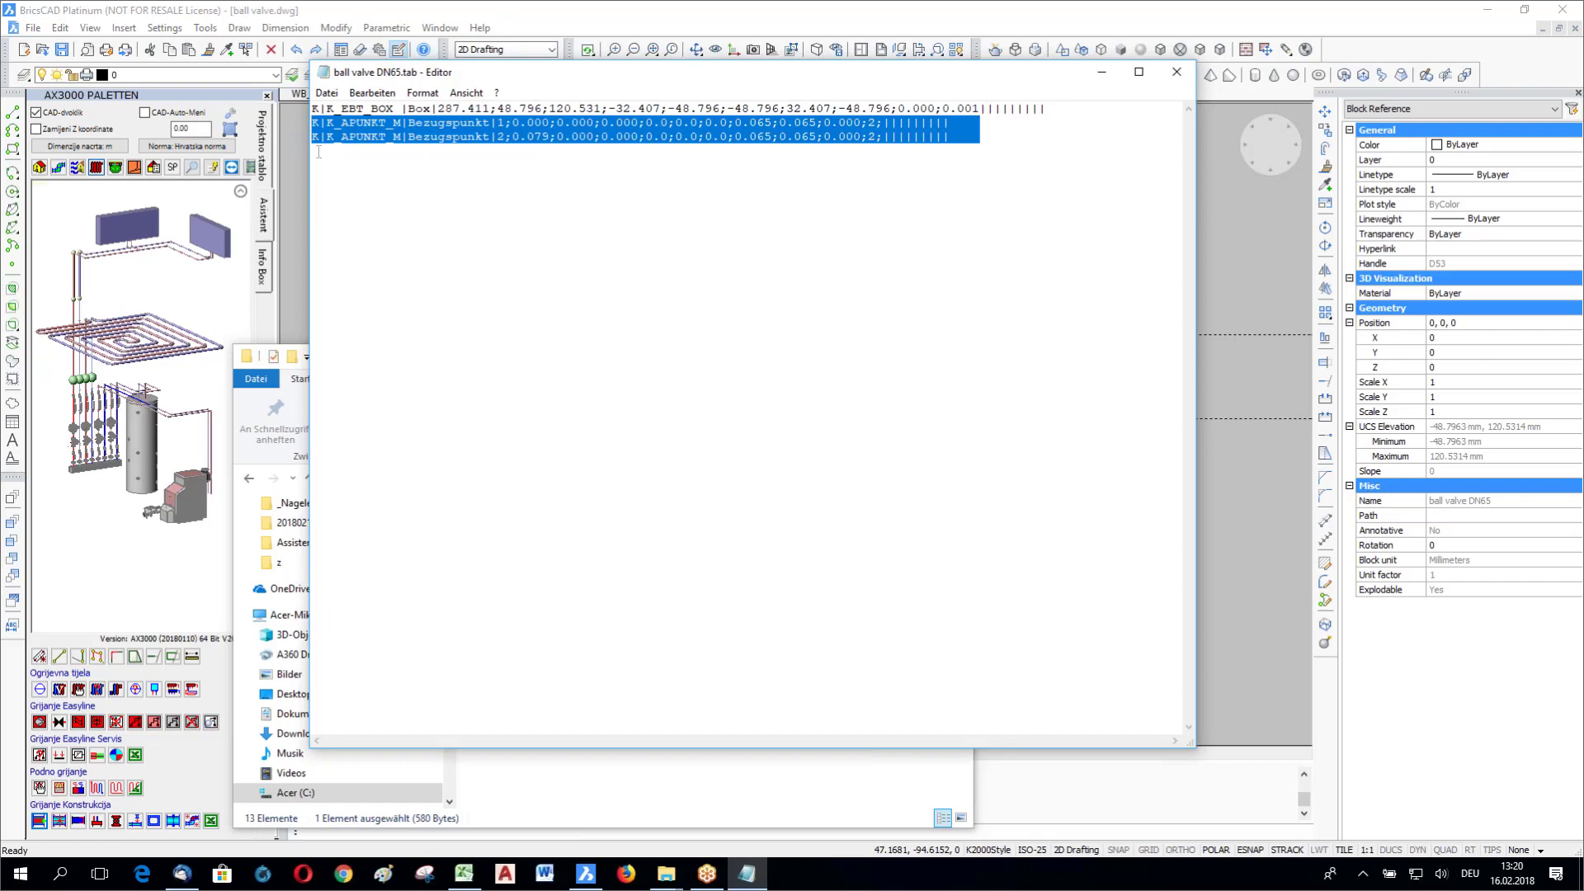
click(515, 130)
double_click(530, 123)
shift+click(640, 122)
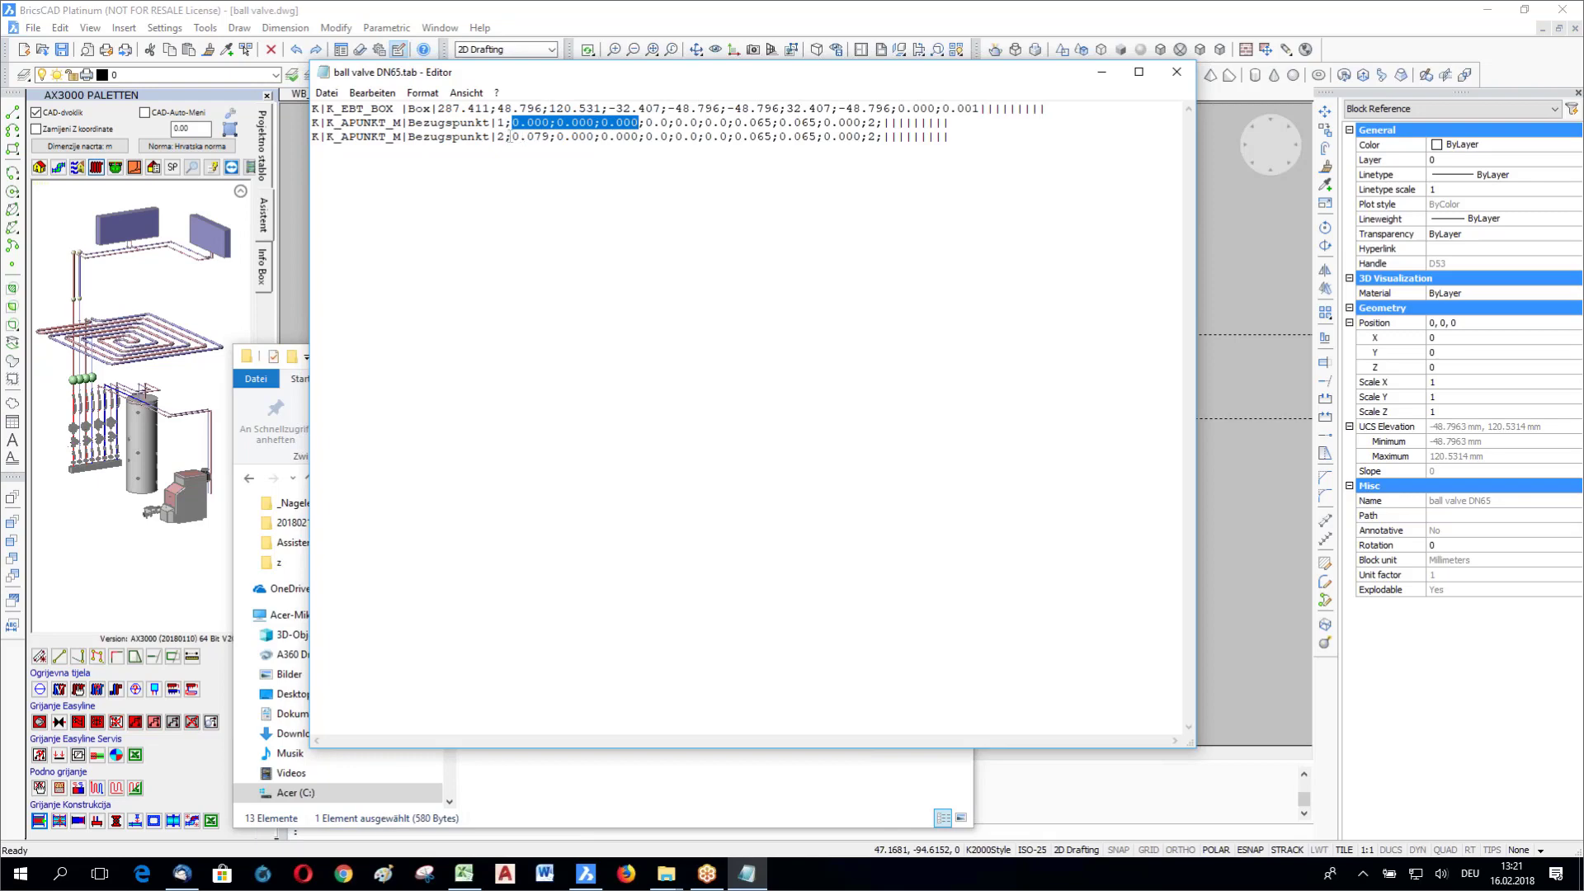
drag(616, 149, 504, 137)
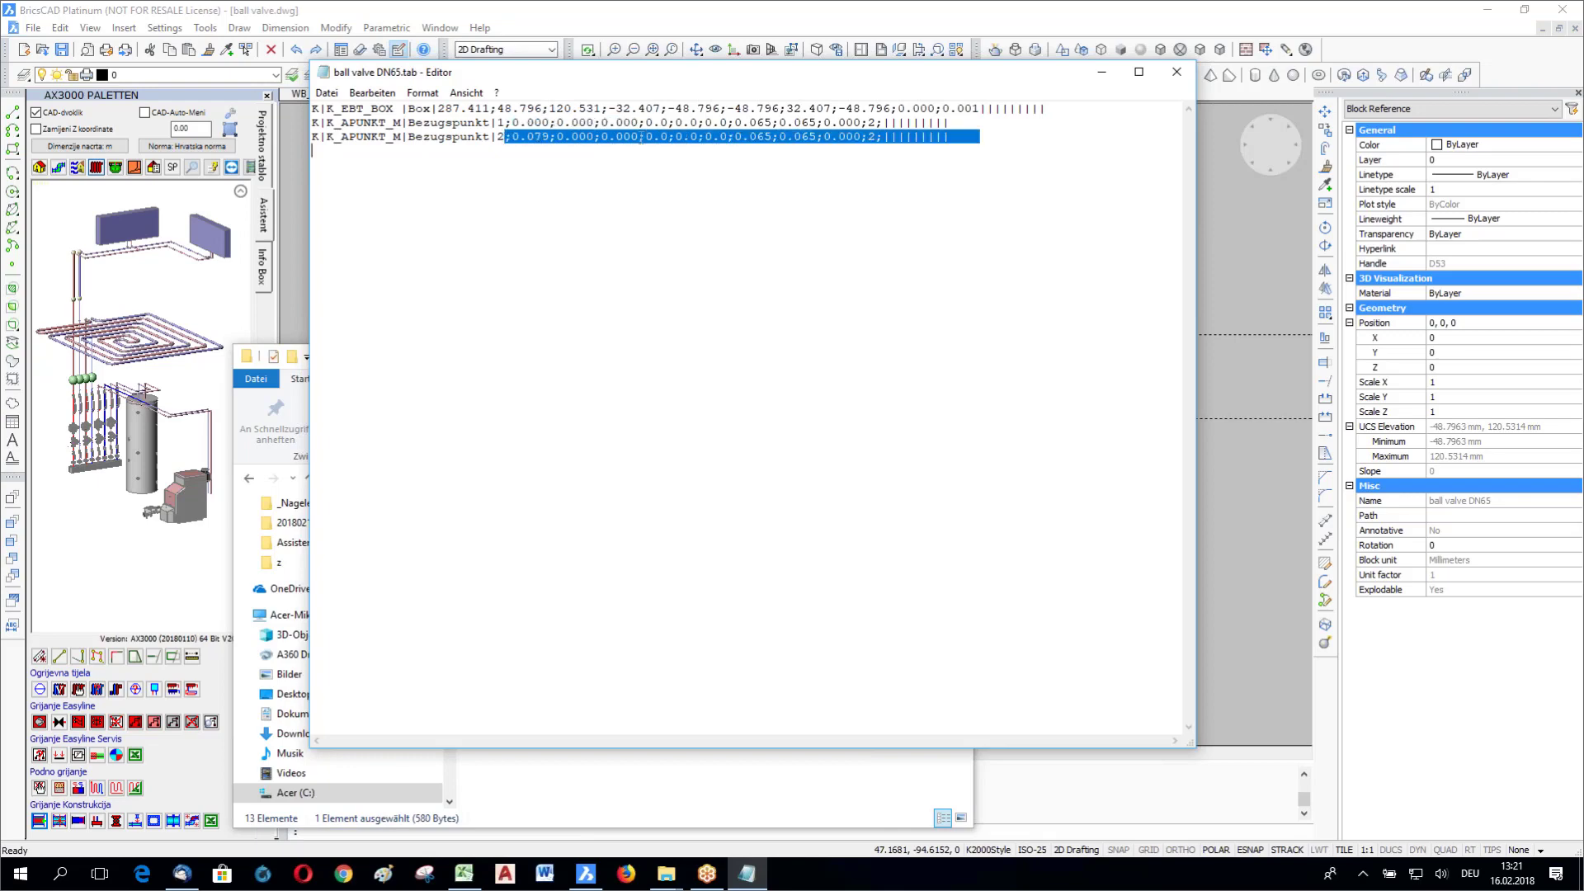
shift+click(639, 137)
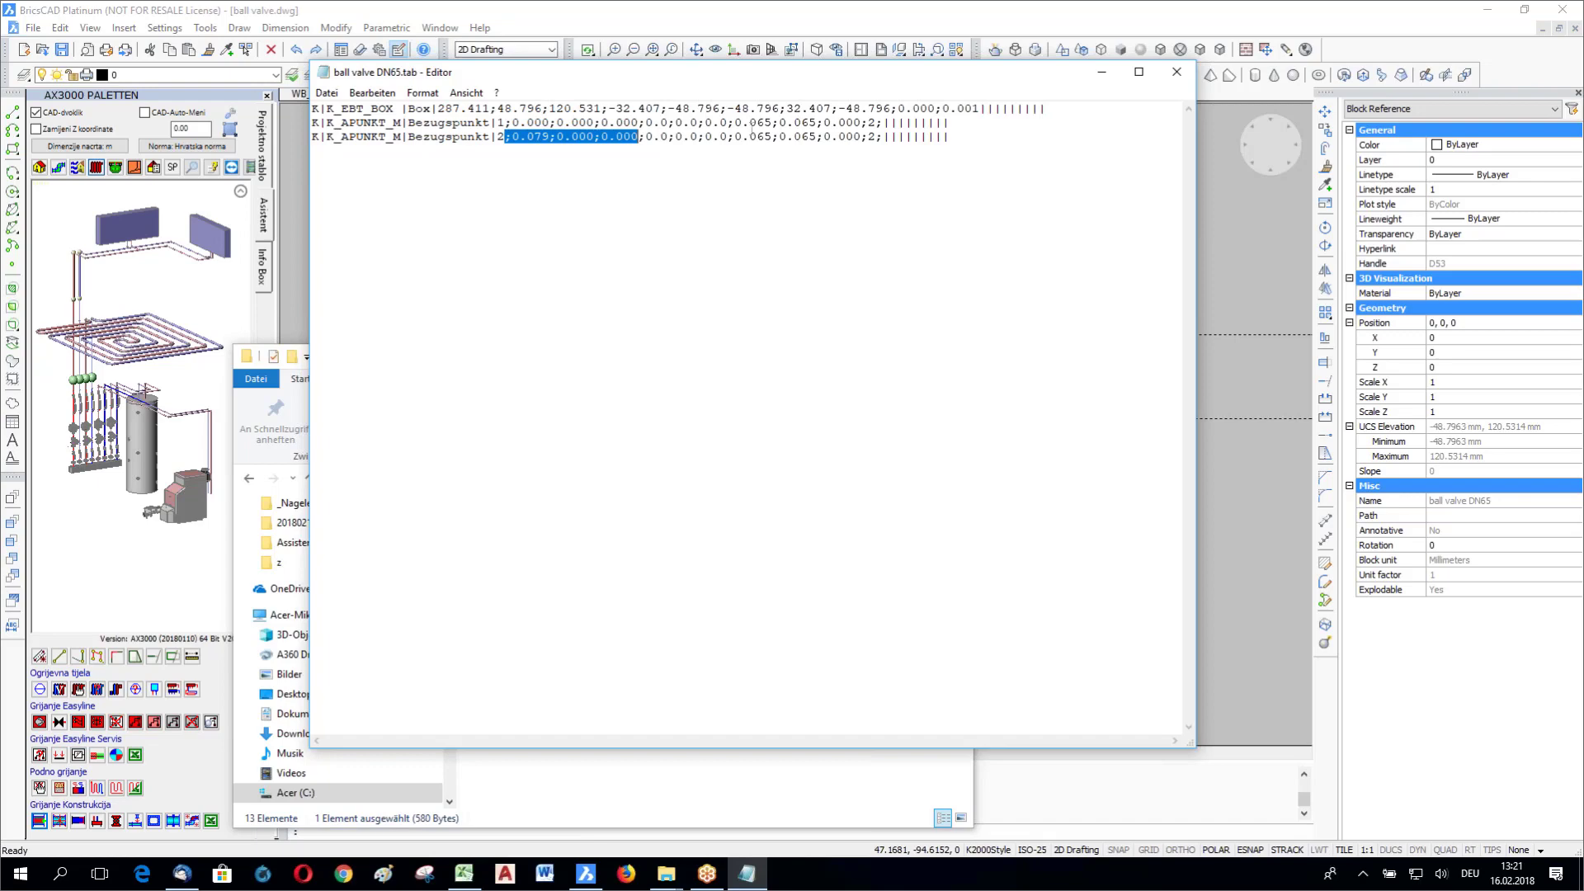
click(1177, 73)
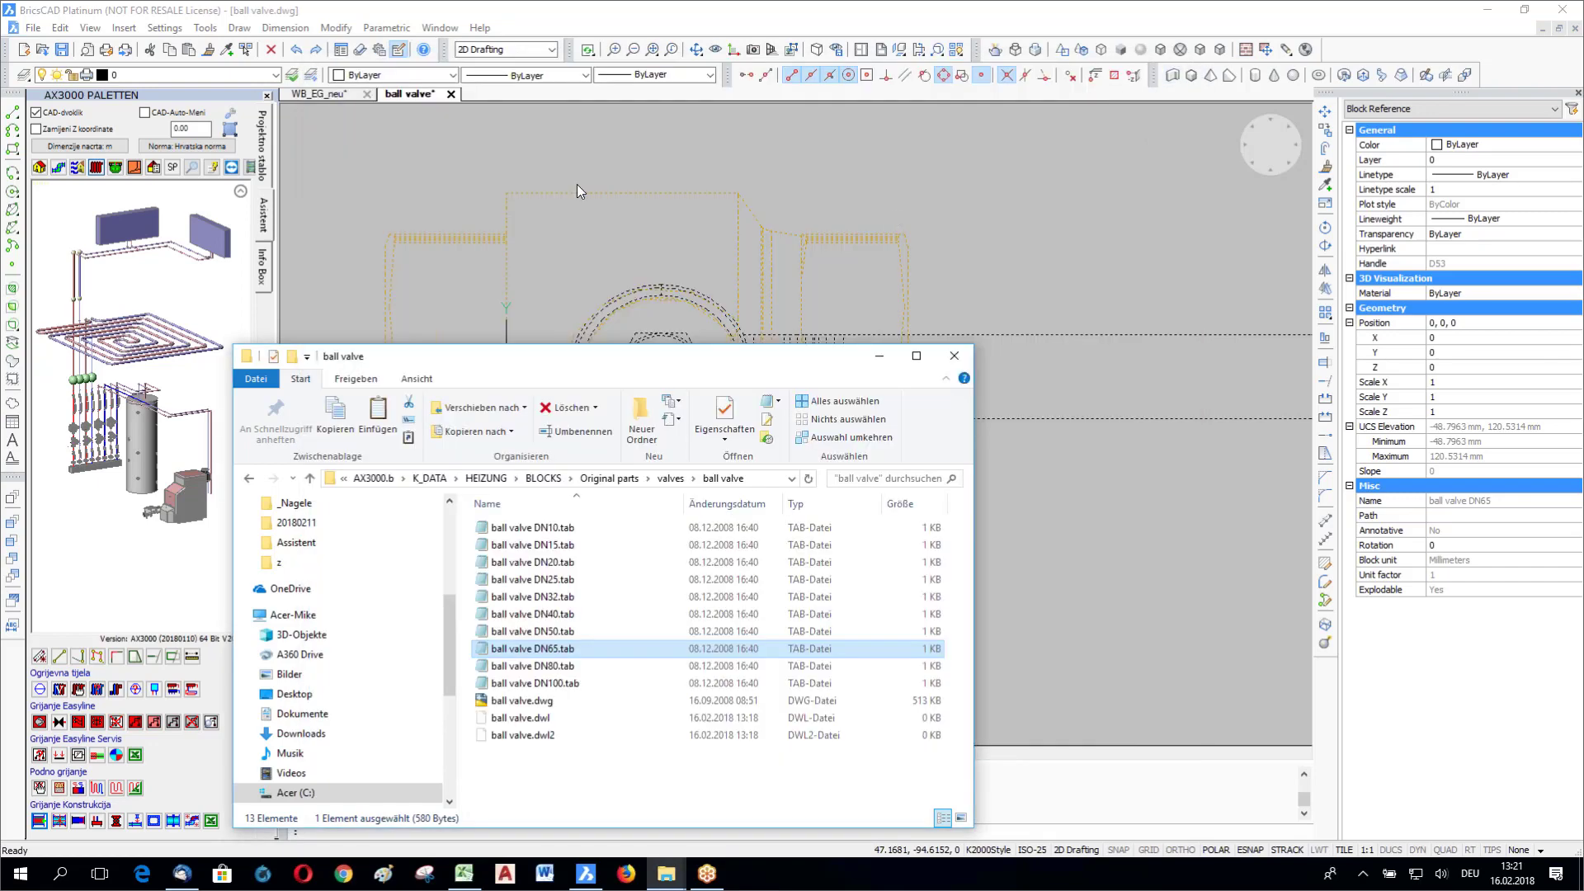
Step: Close ball valve.dwg in BricsCAD without saving changes and create a new blank drawing
click(452, 95)
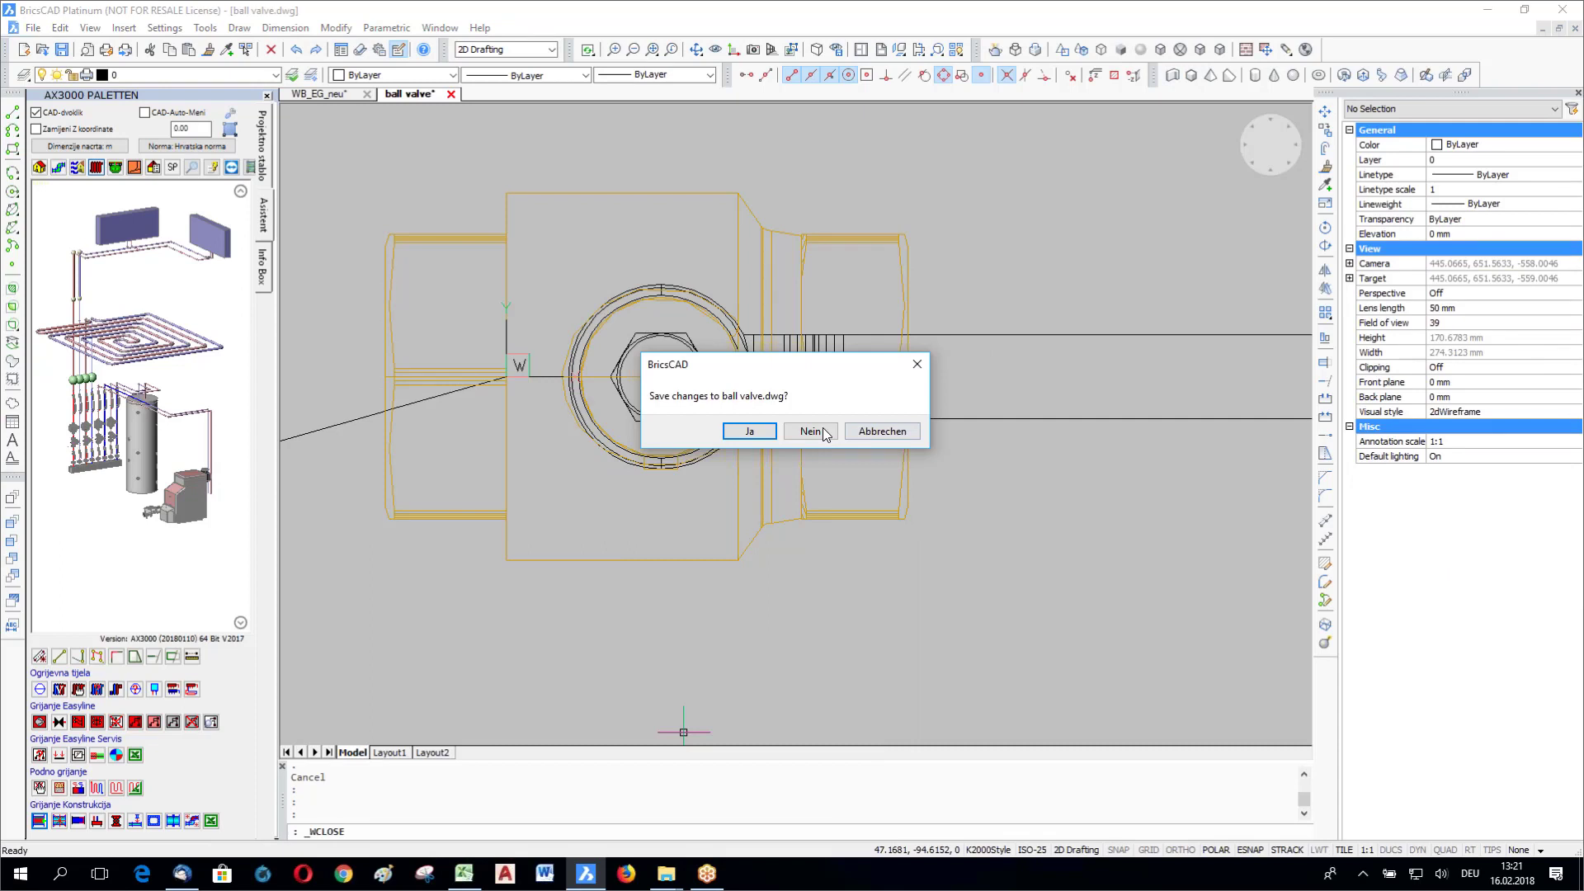
click(823, 429)
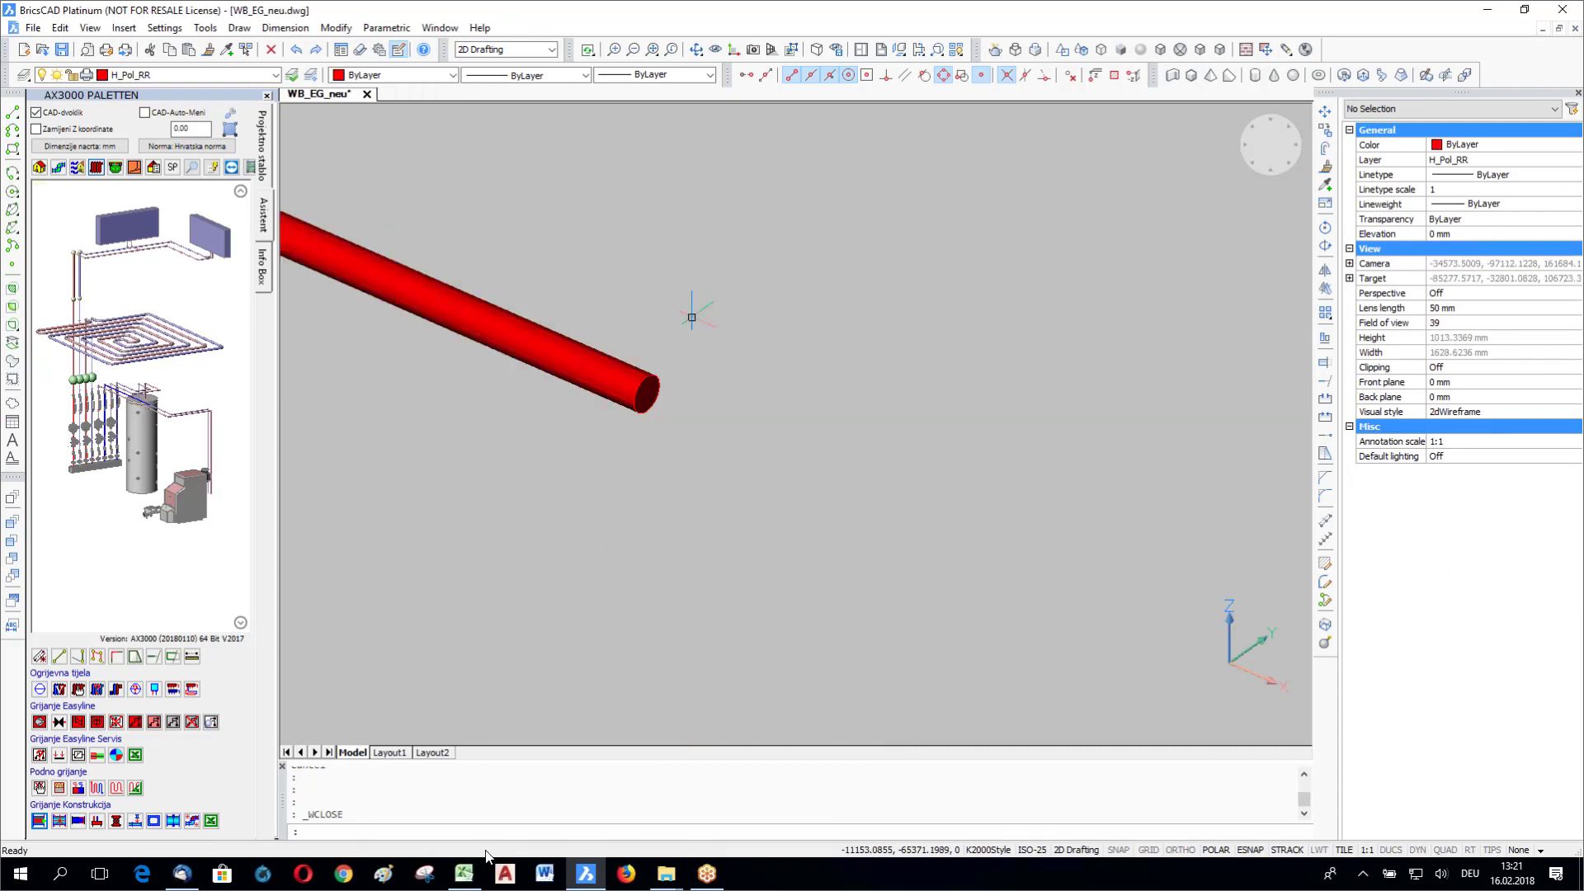
key(ctrl+n)
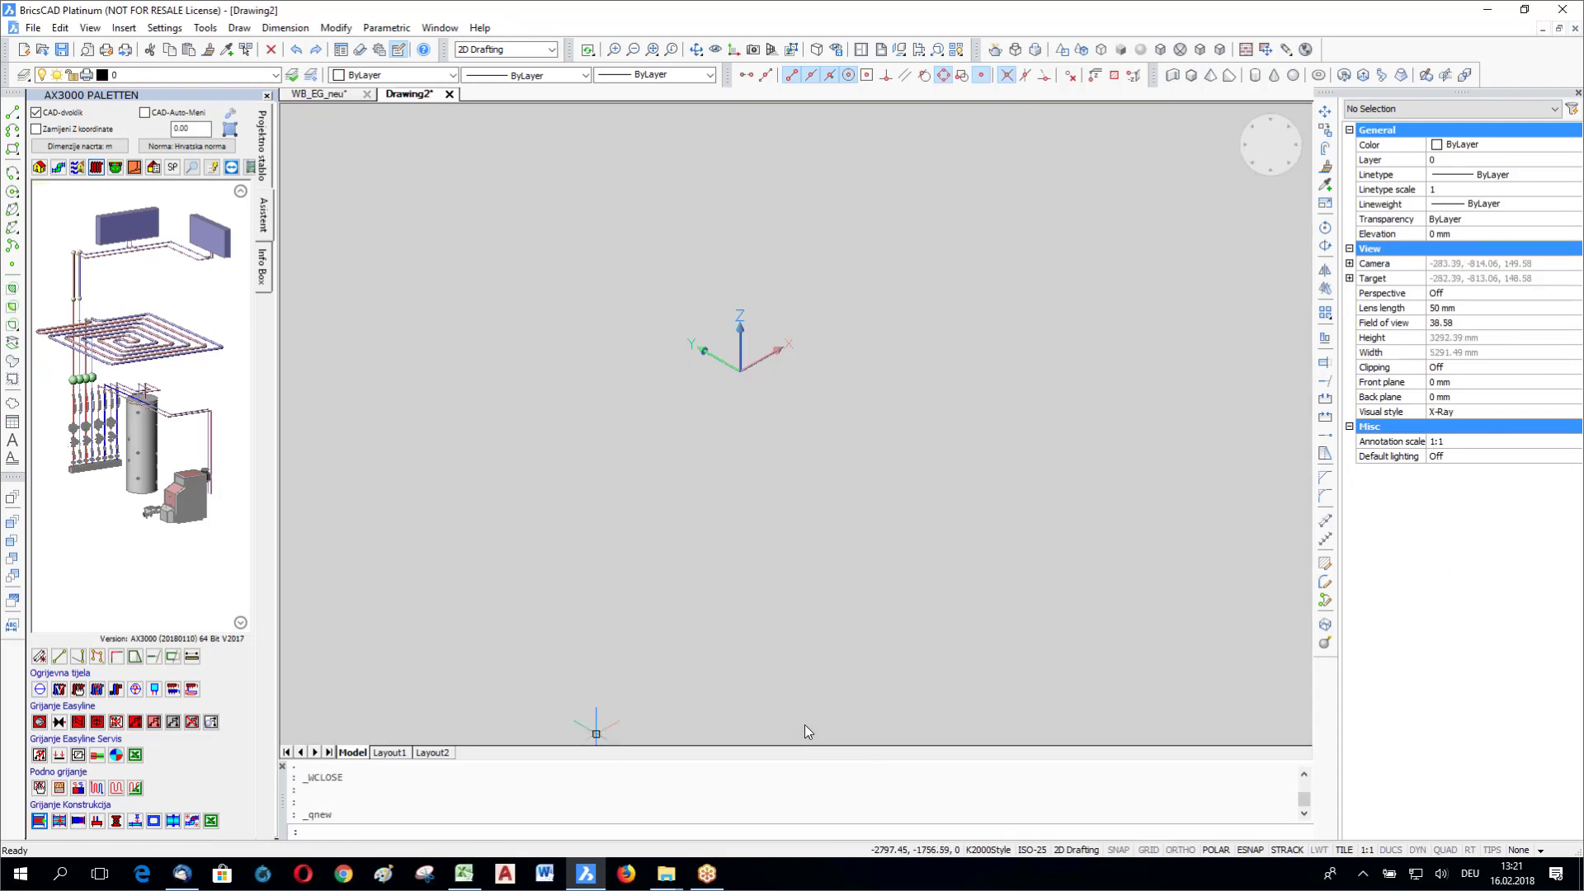
Step: Review the ball valve folder's path and files in File Explorer, and return to the new drawing in BricsCAD
click(667, 874)
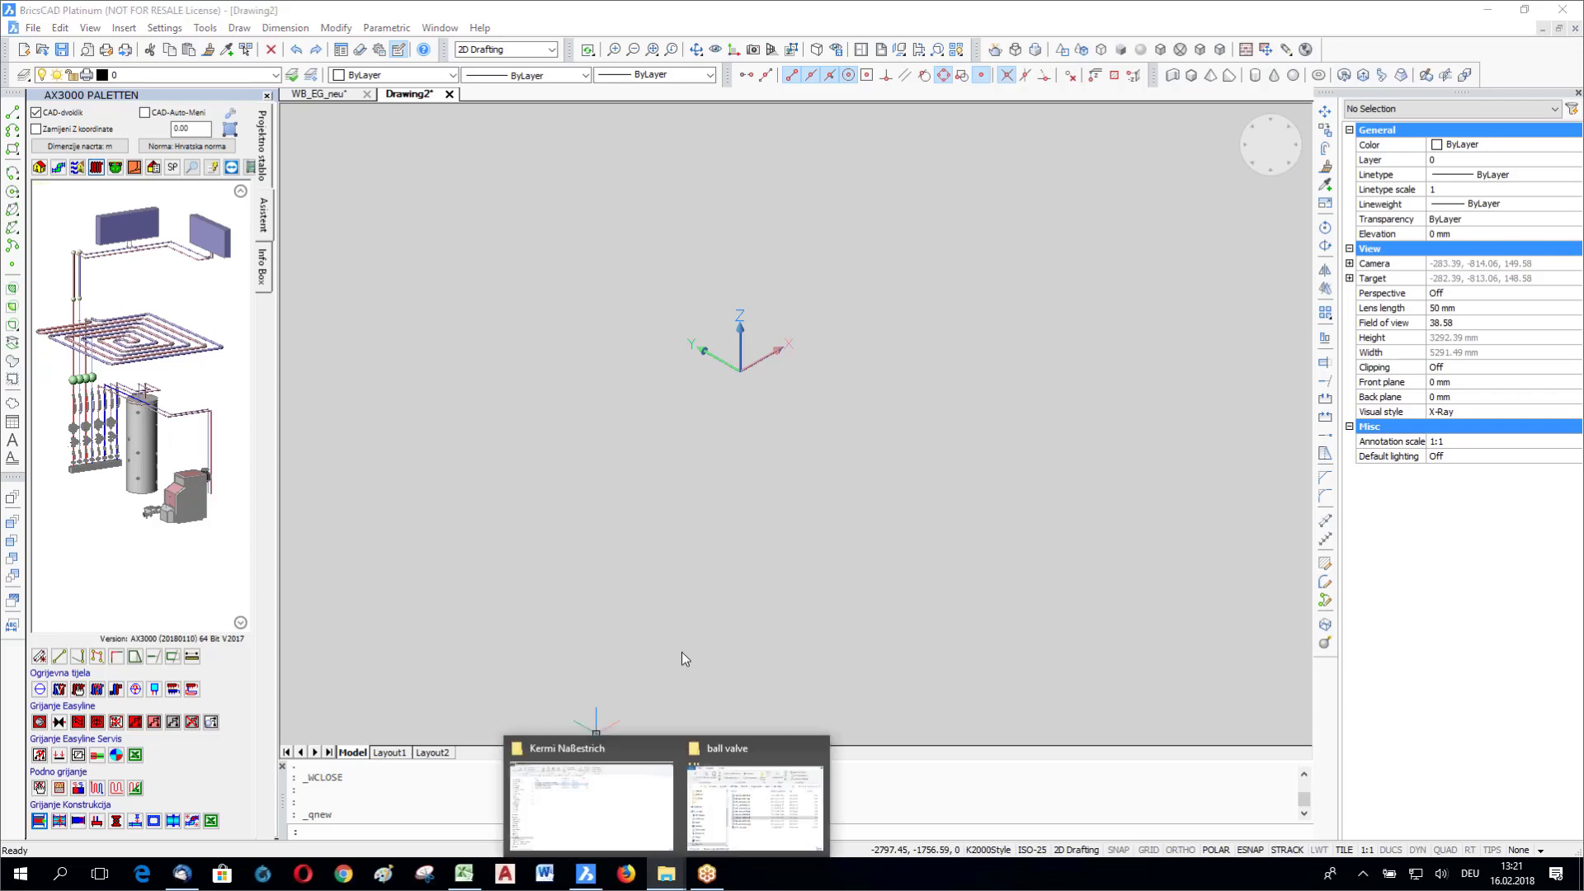
click(755, 801)
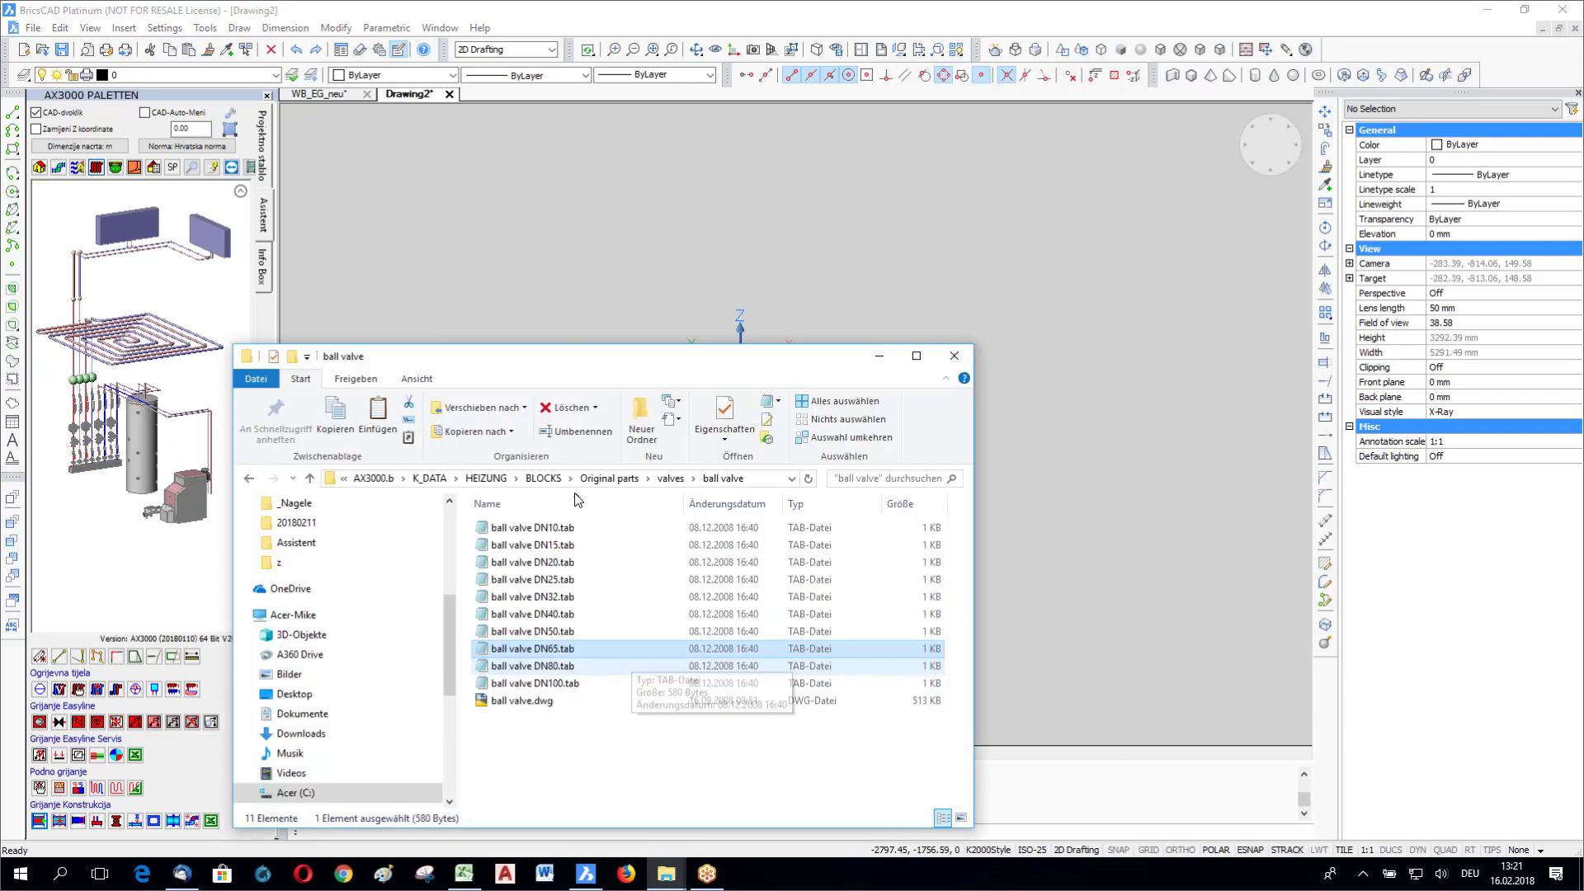
key(End)
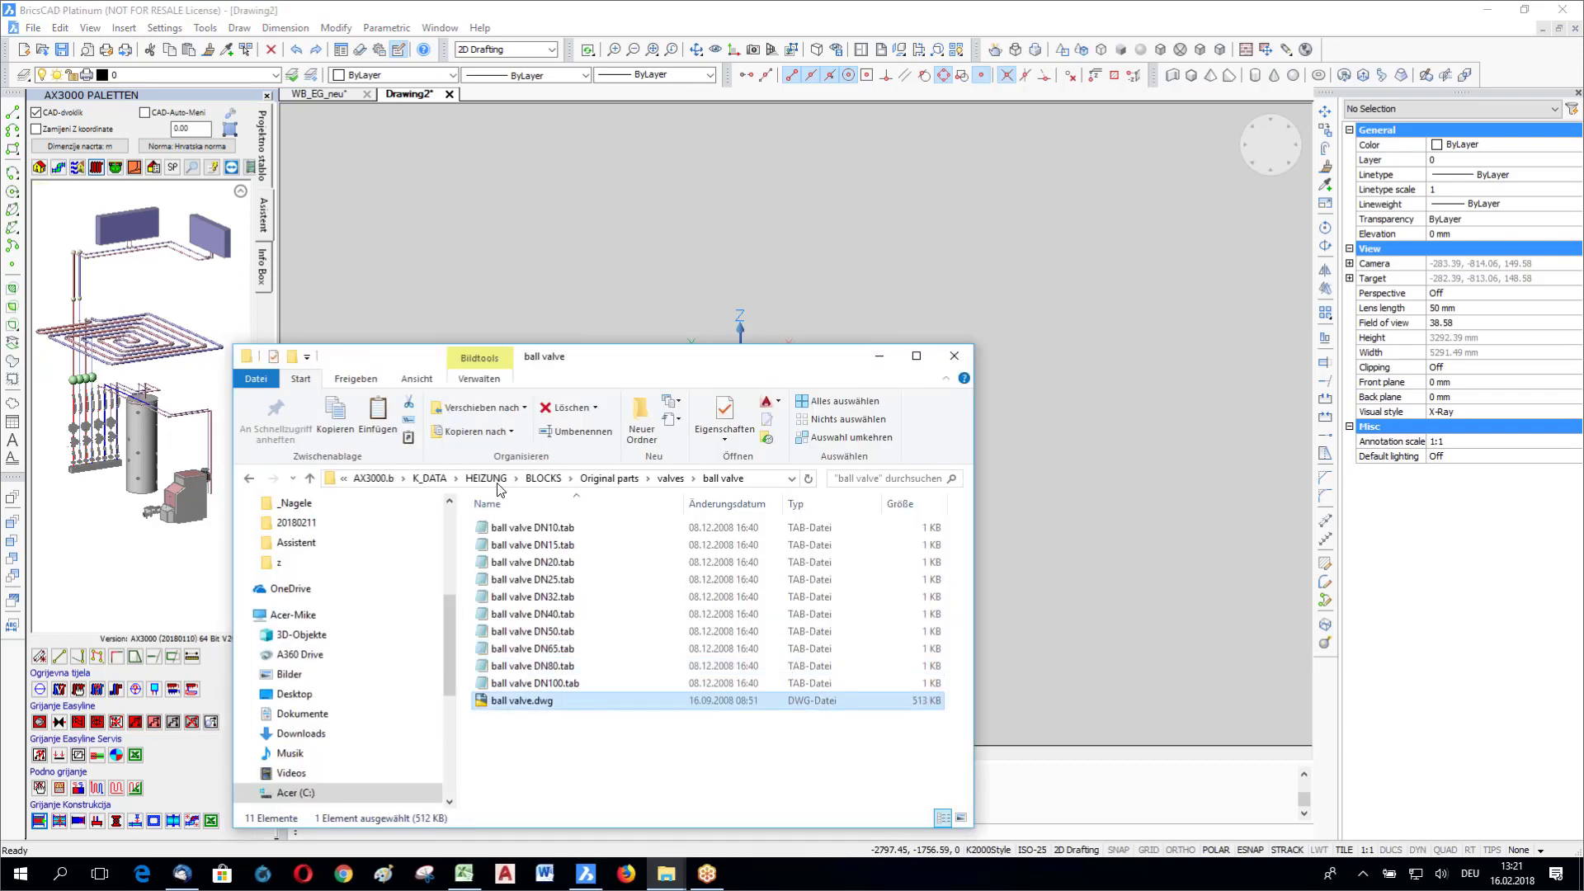
click(1394, 80)
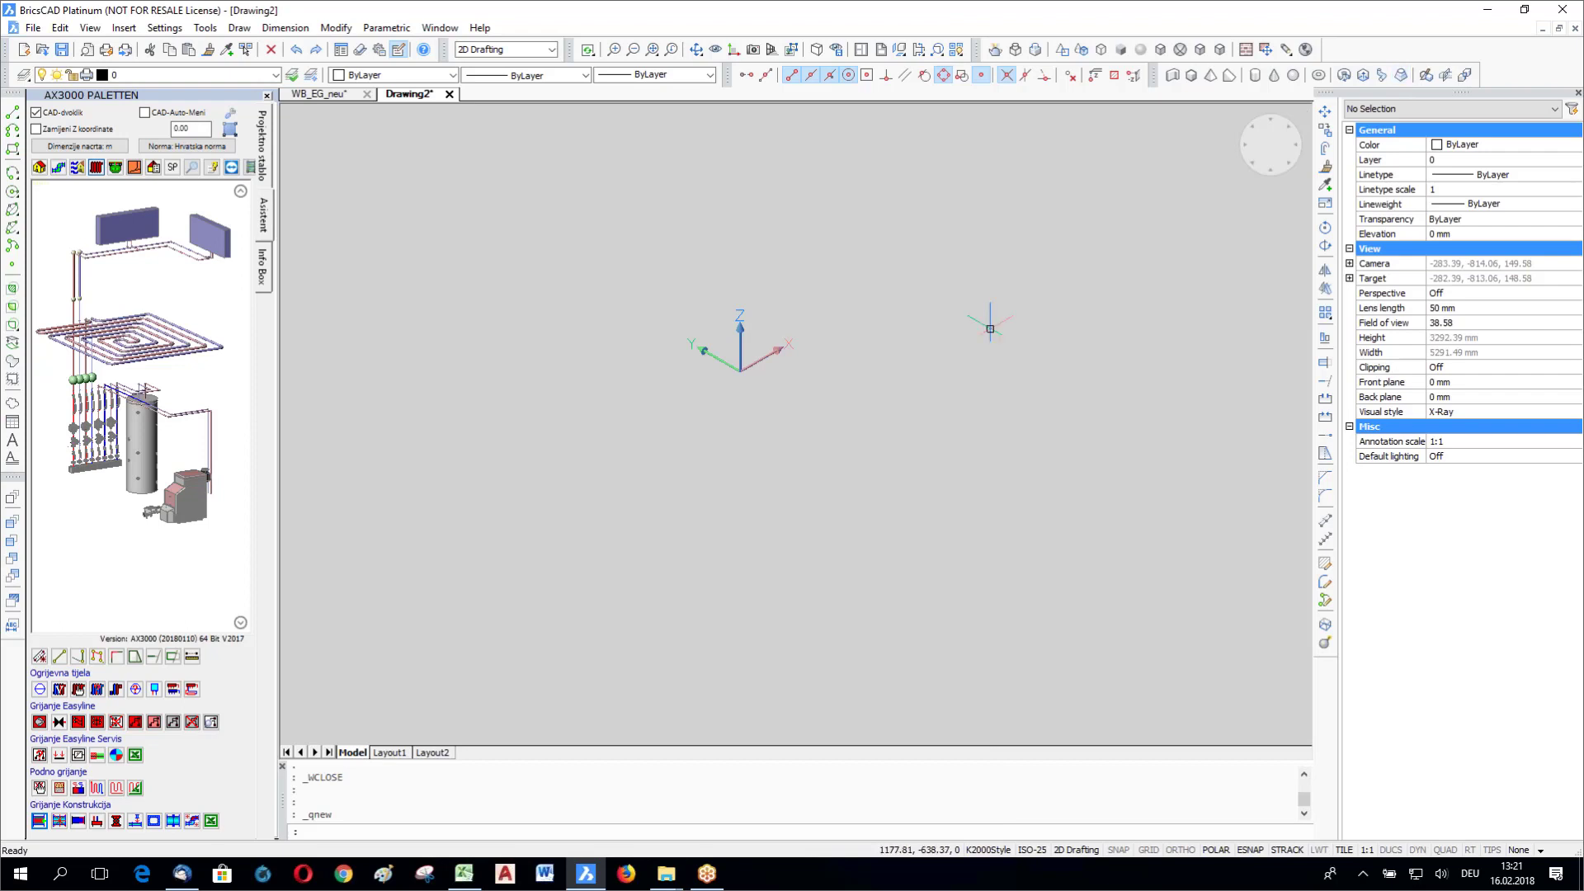
Step: Run the AX3000_VIP command to load the AX3000-Special menu group
text(ax)
key(Tab)
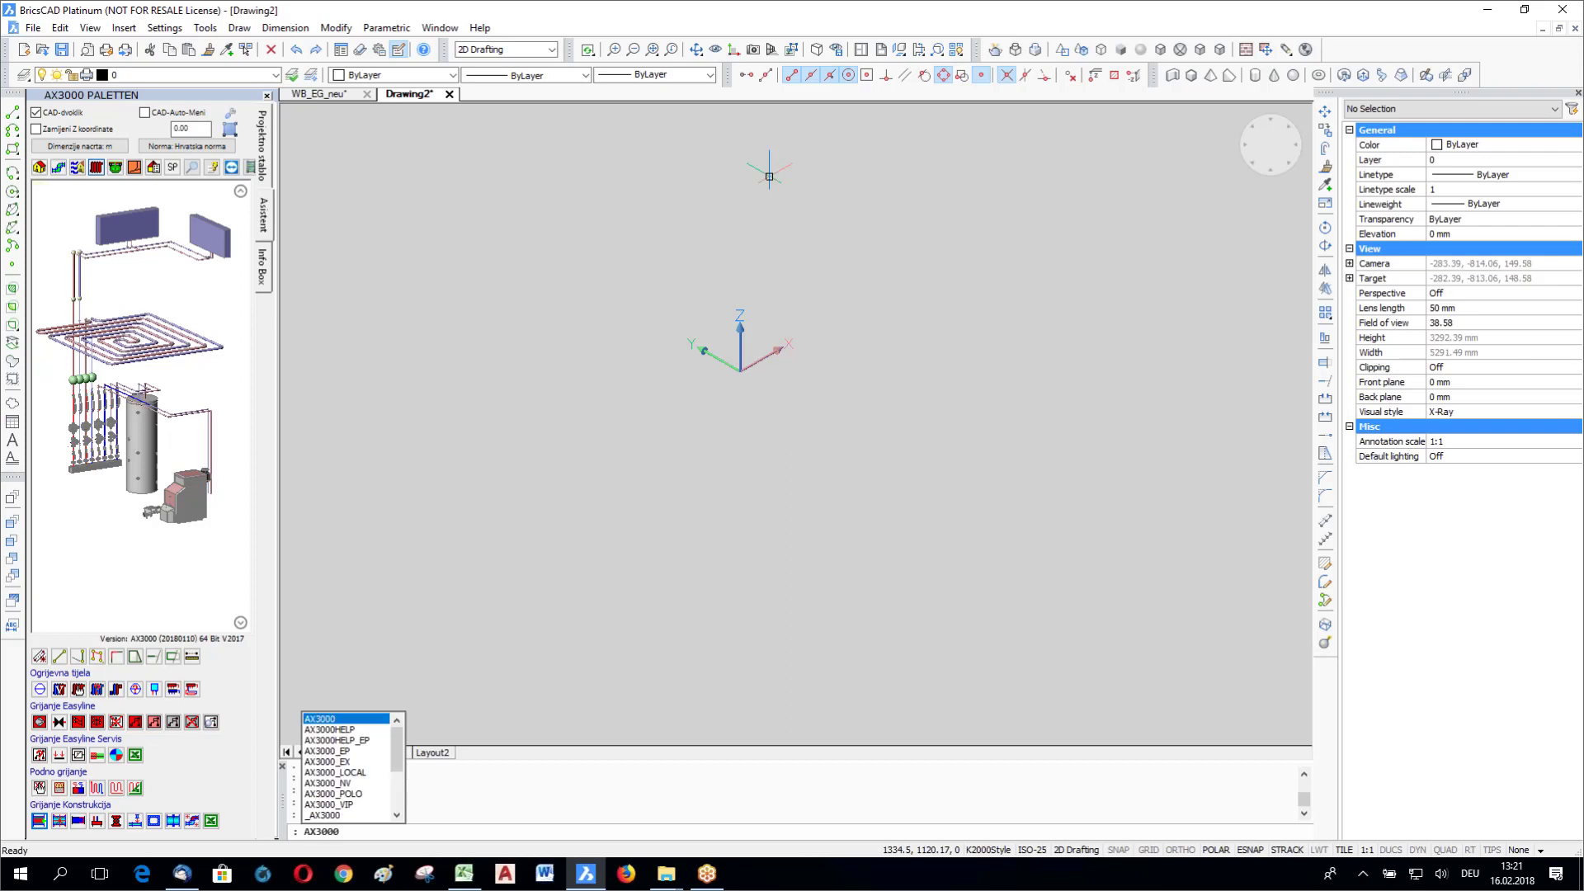
key(Down)
key(Down)
key(Down)
key(Down)
key(Down)
key(Down)
key(Down)
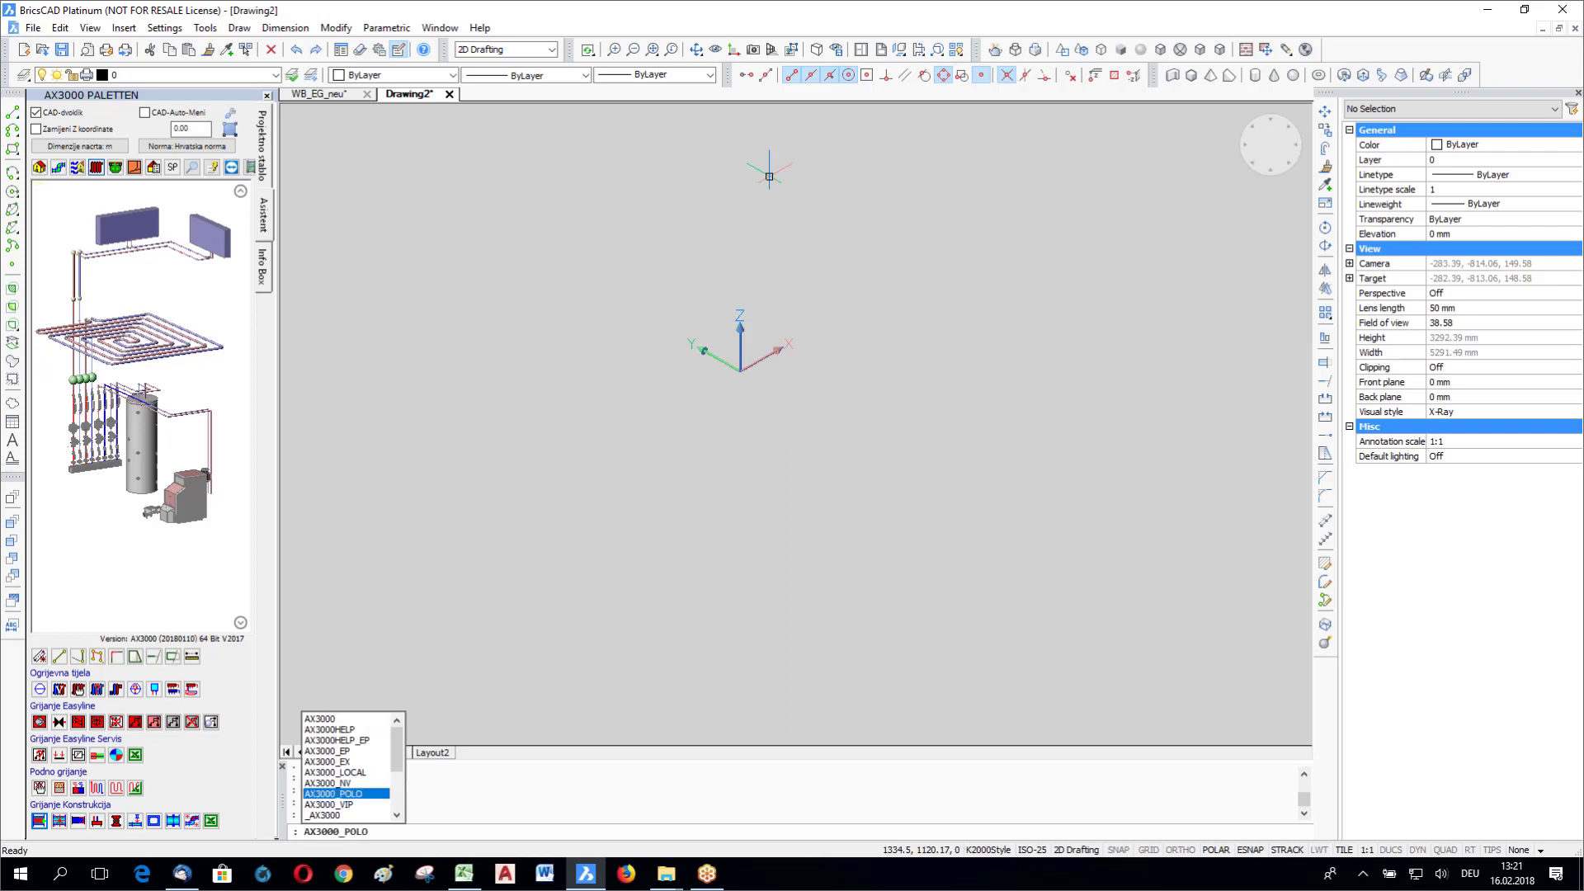
key(Down)
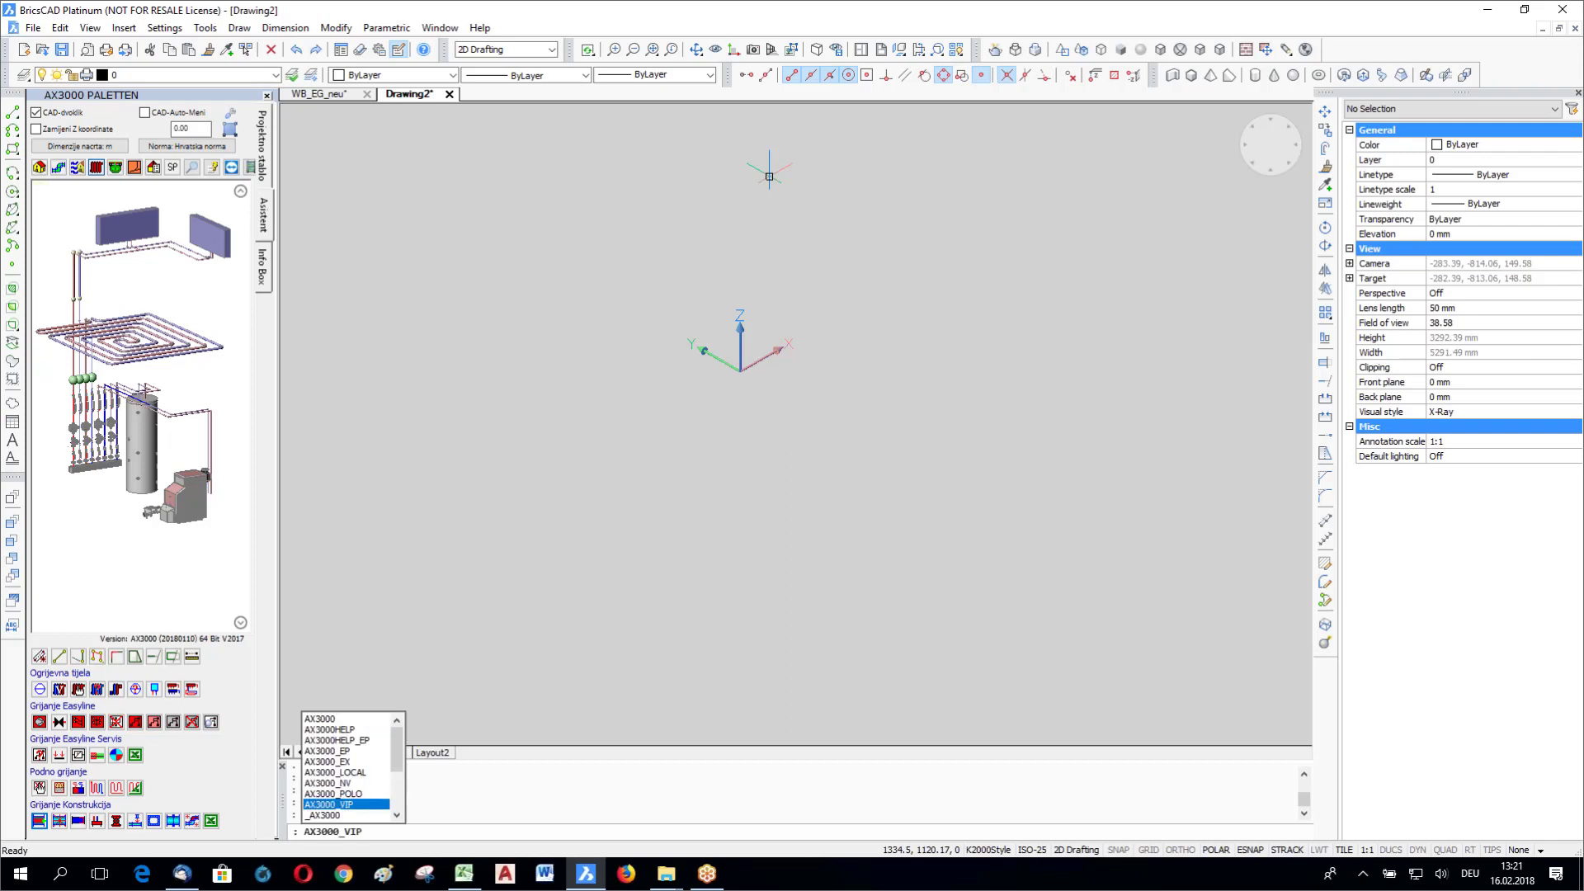
key(Return)
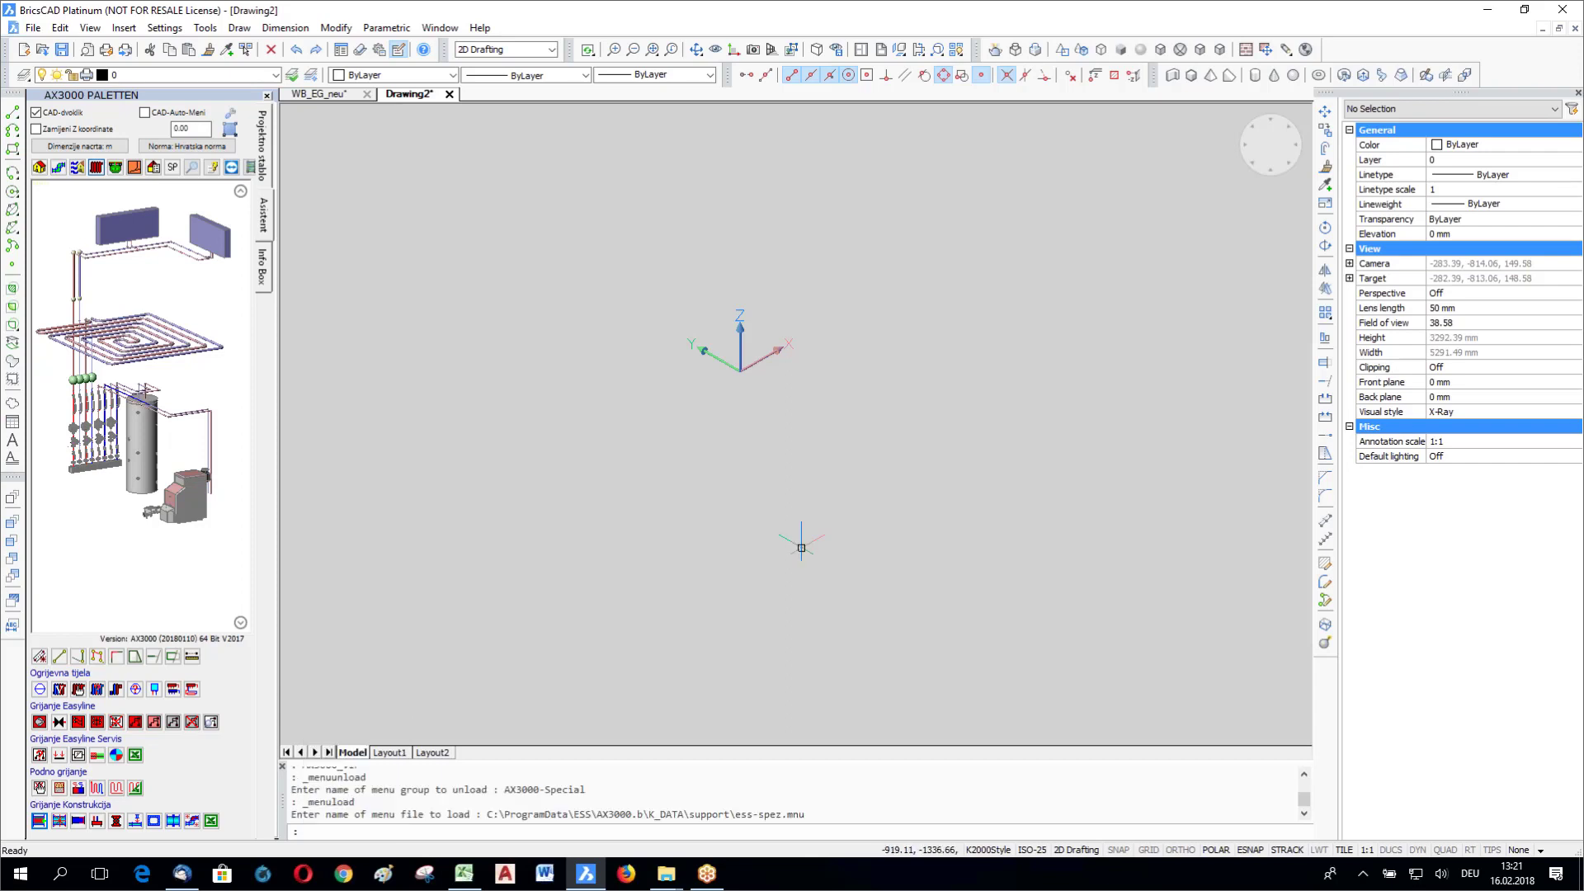
Step: Display the Specijalno toolbar from the AX3000-Special group
right_click(1394, 48)
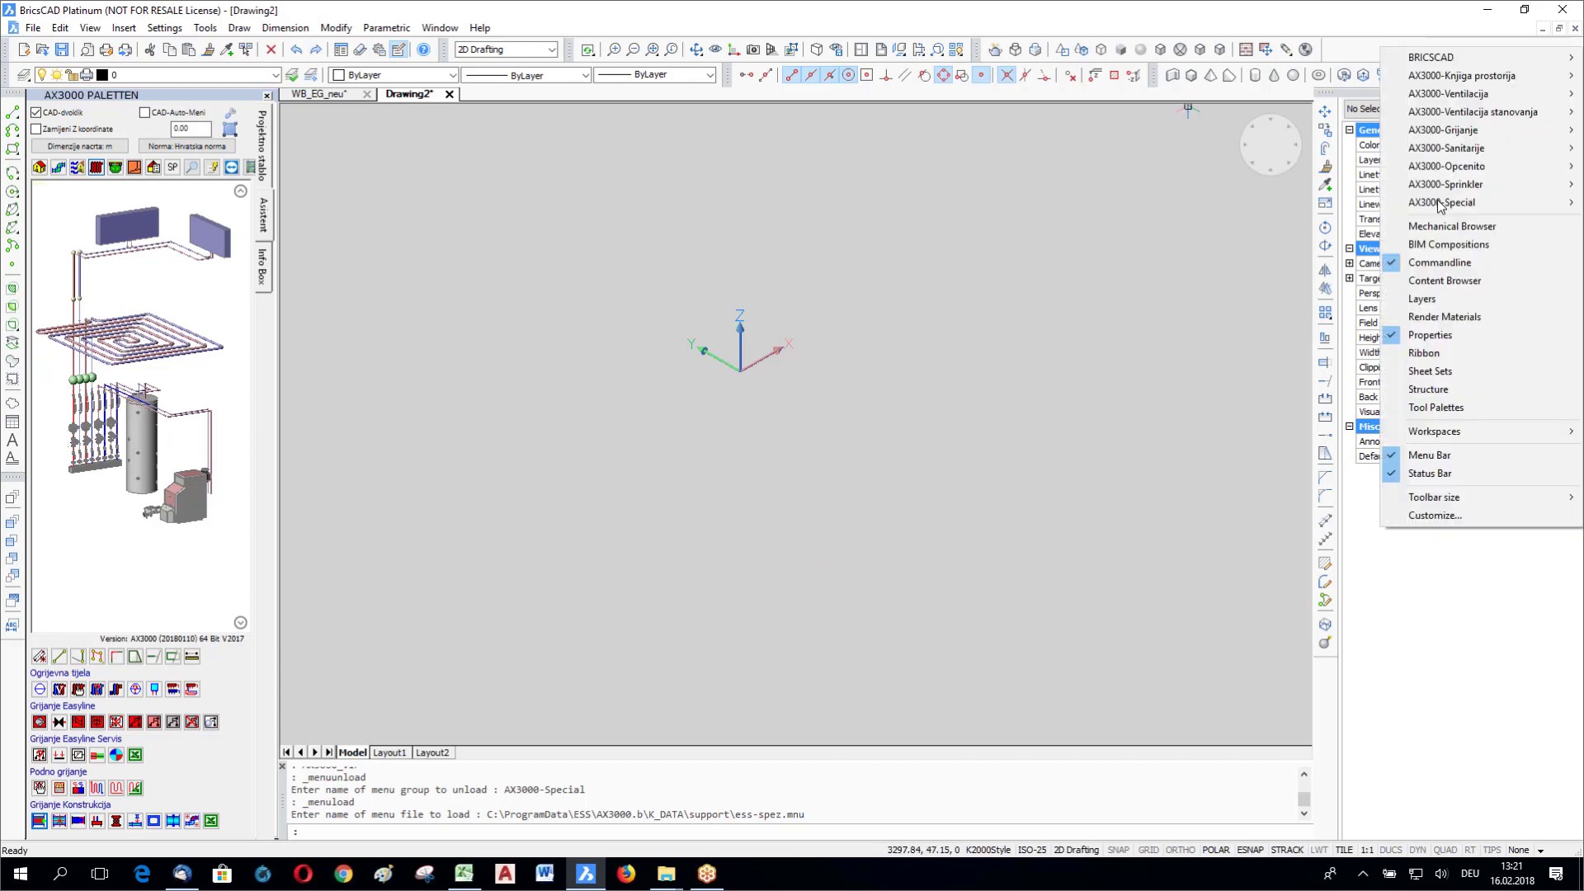
mouse_move(1443, 203)
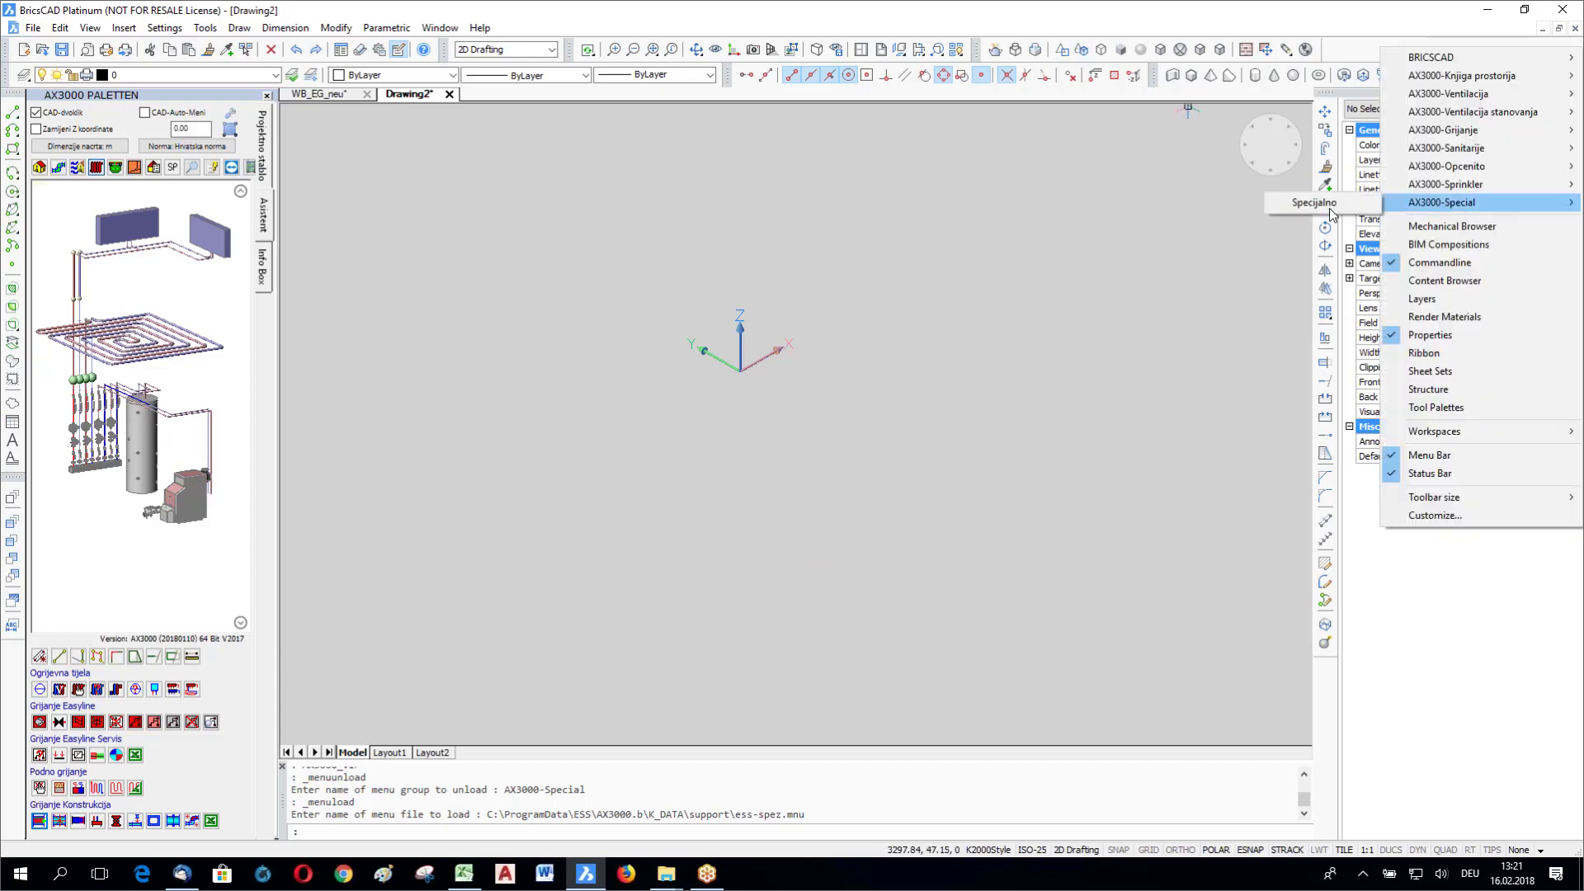
click(1329, 206)
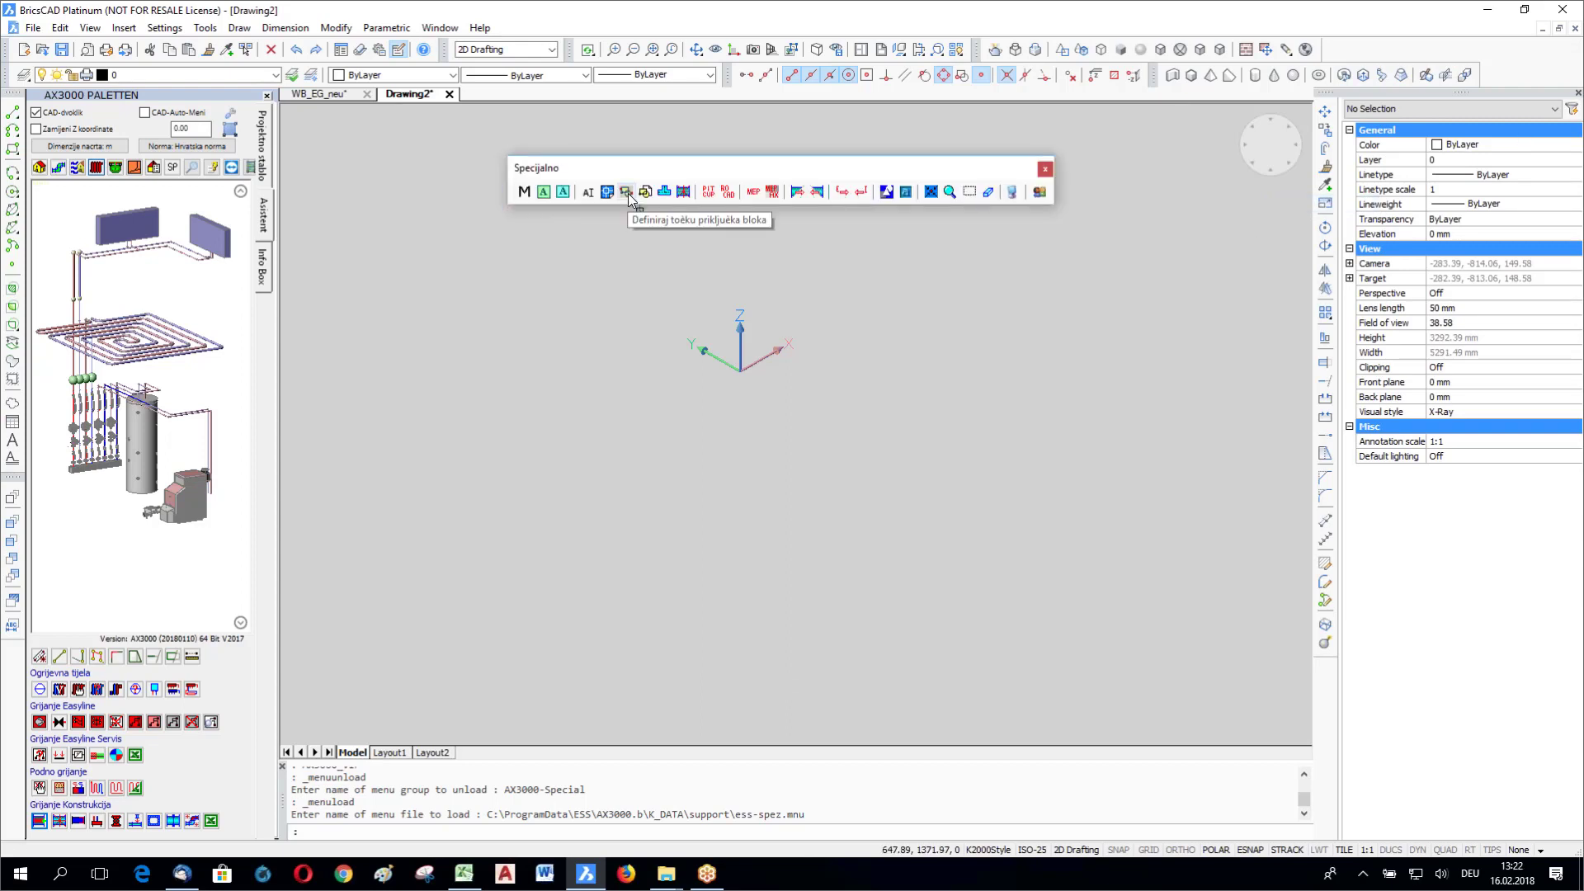
Step: Start defining a block's connection points and choose the AX3000 Grijanje trade for the block selection
click(627, 193)
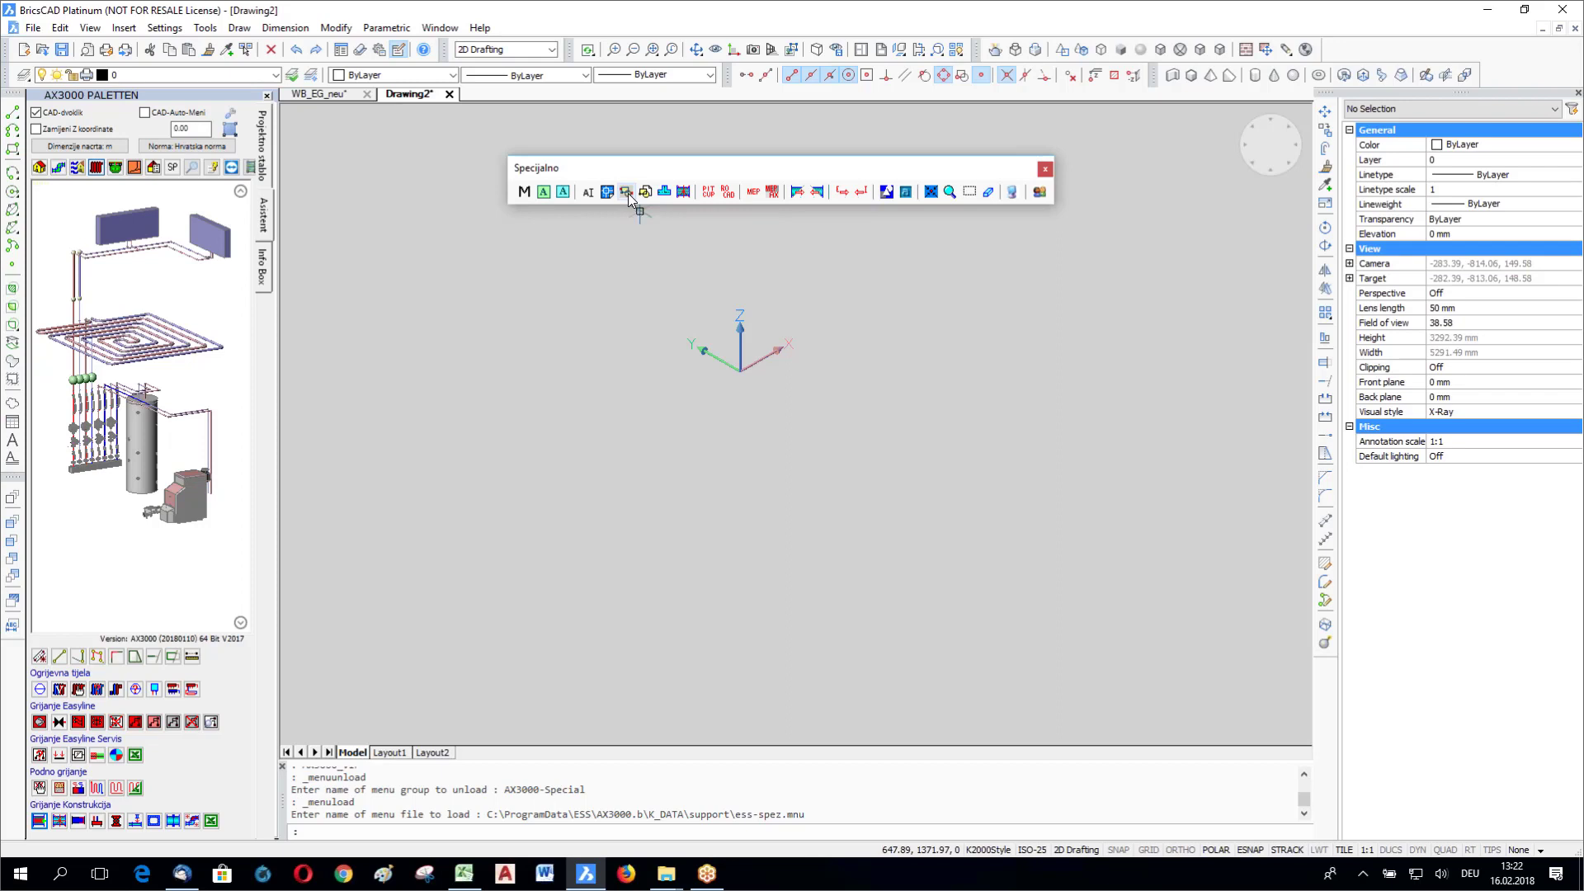
click(627, 194)
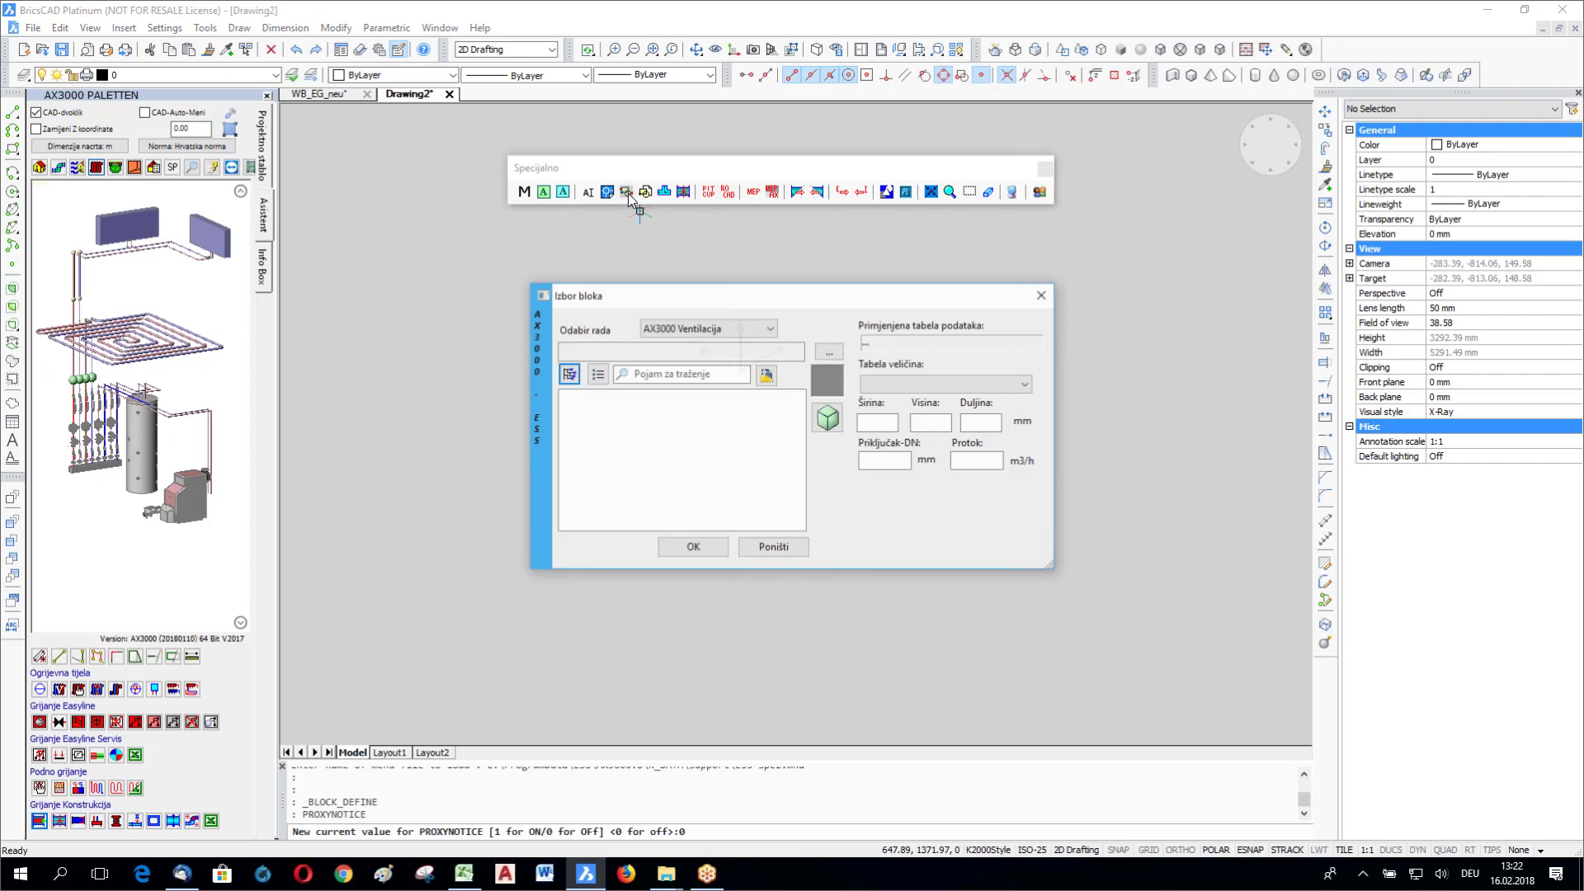
click(698, 329)
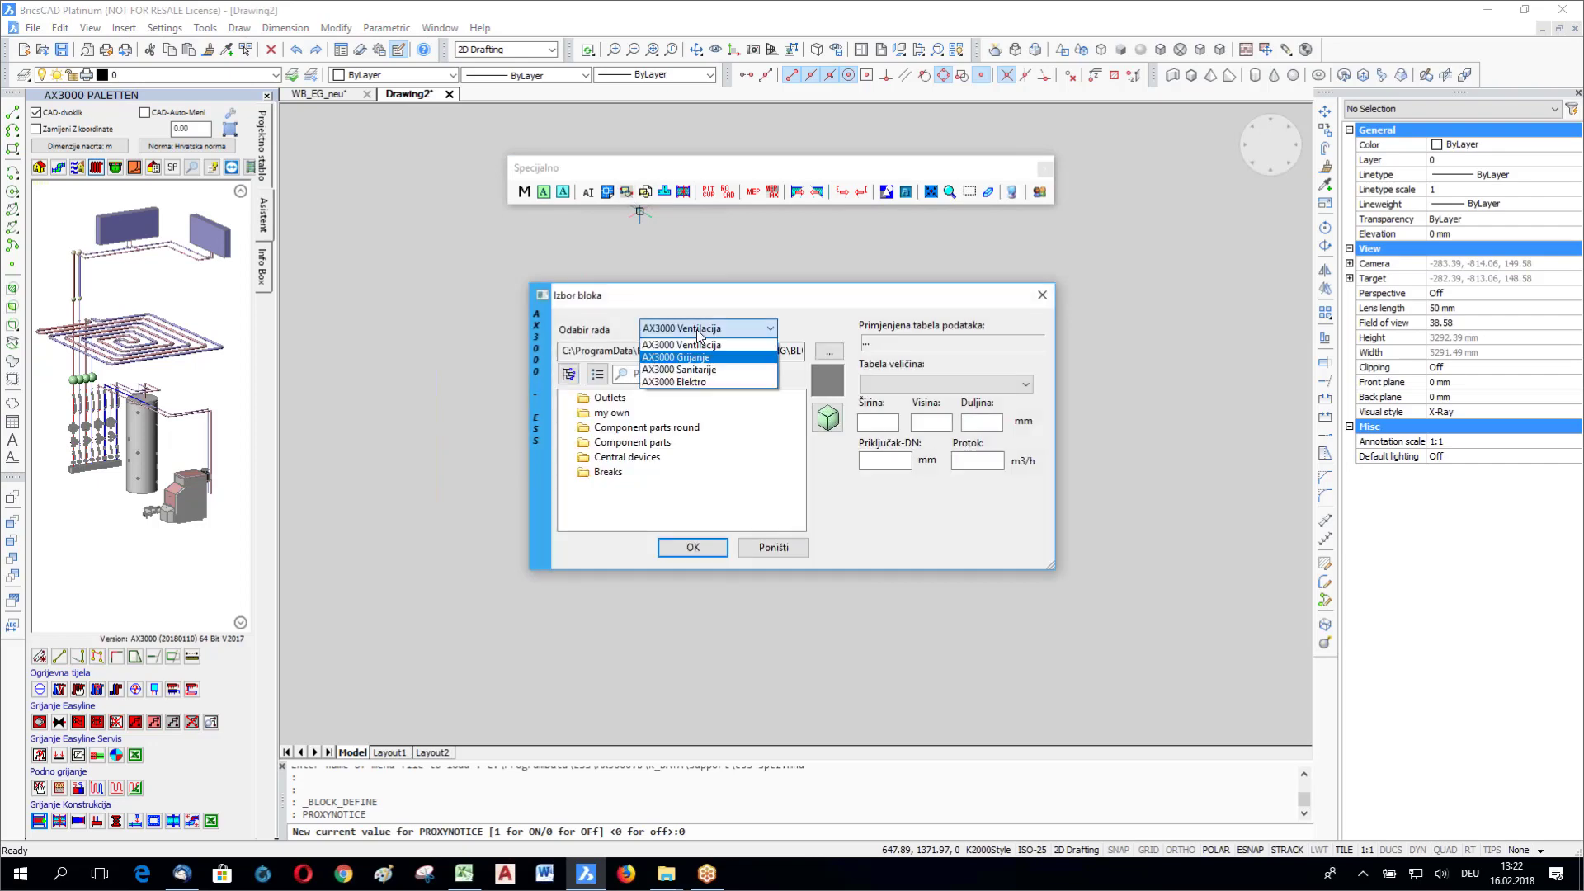
click(676, 357)
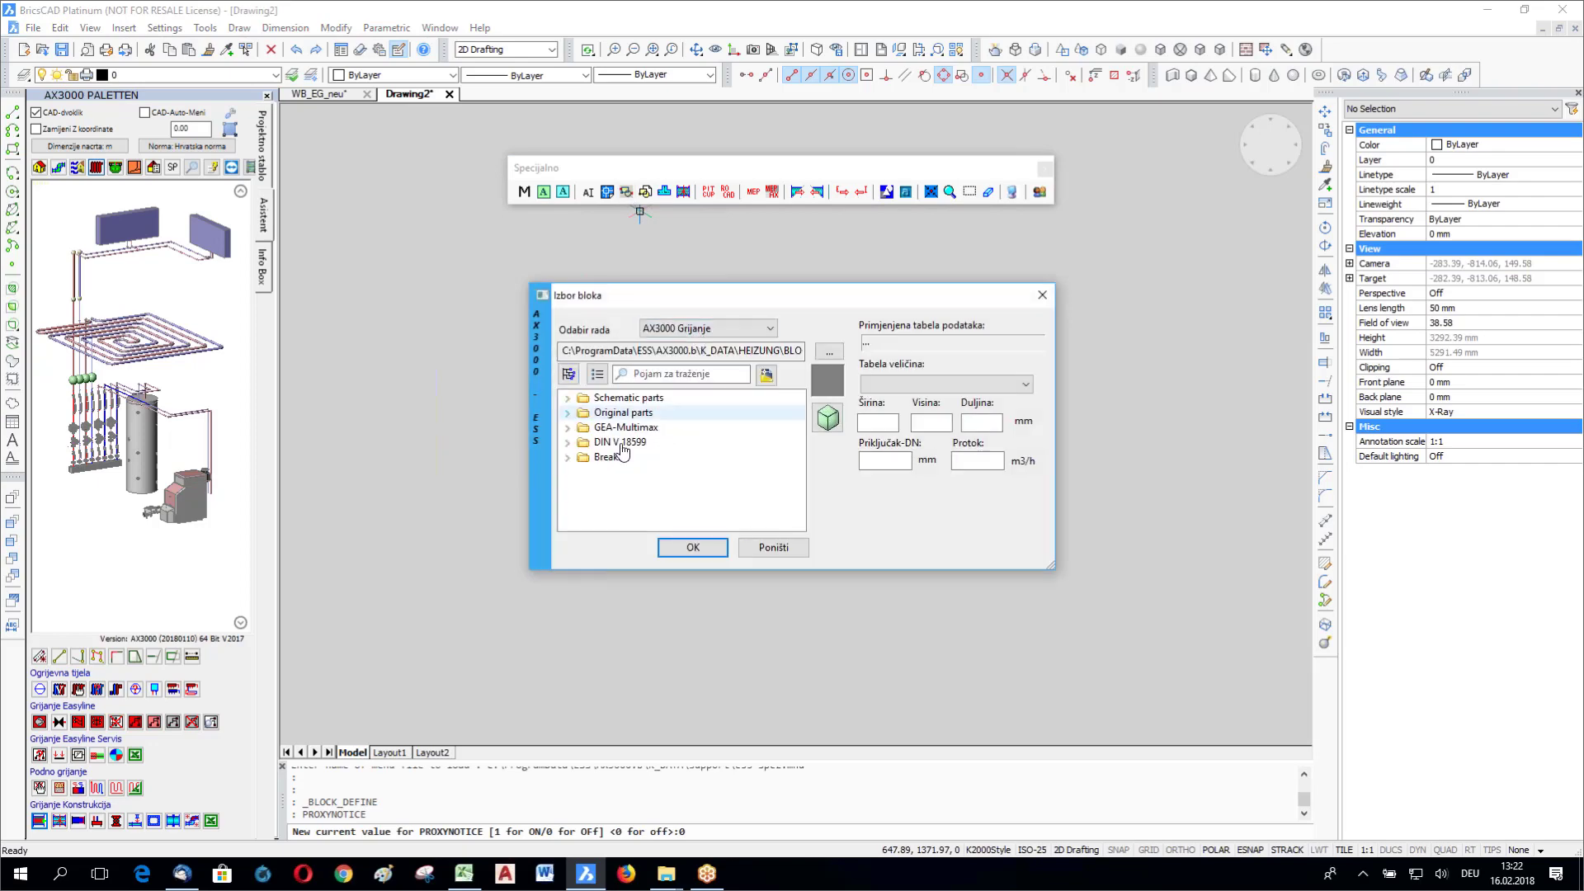
Step: Load the ball valve DN65 block from Original parts > valves > ball valve into the connection point definition
click(617, 414)
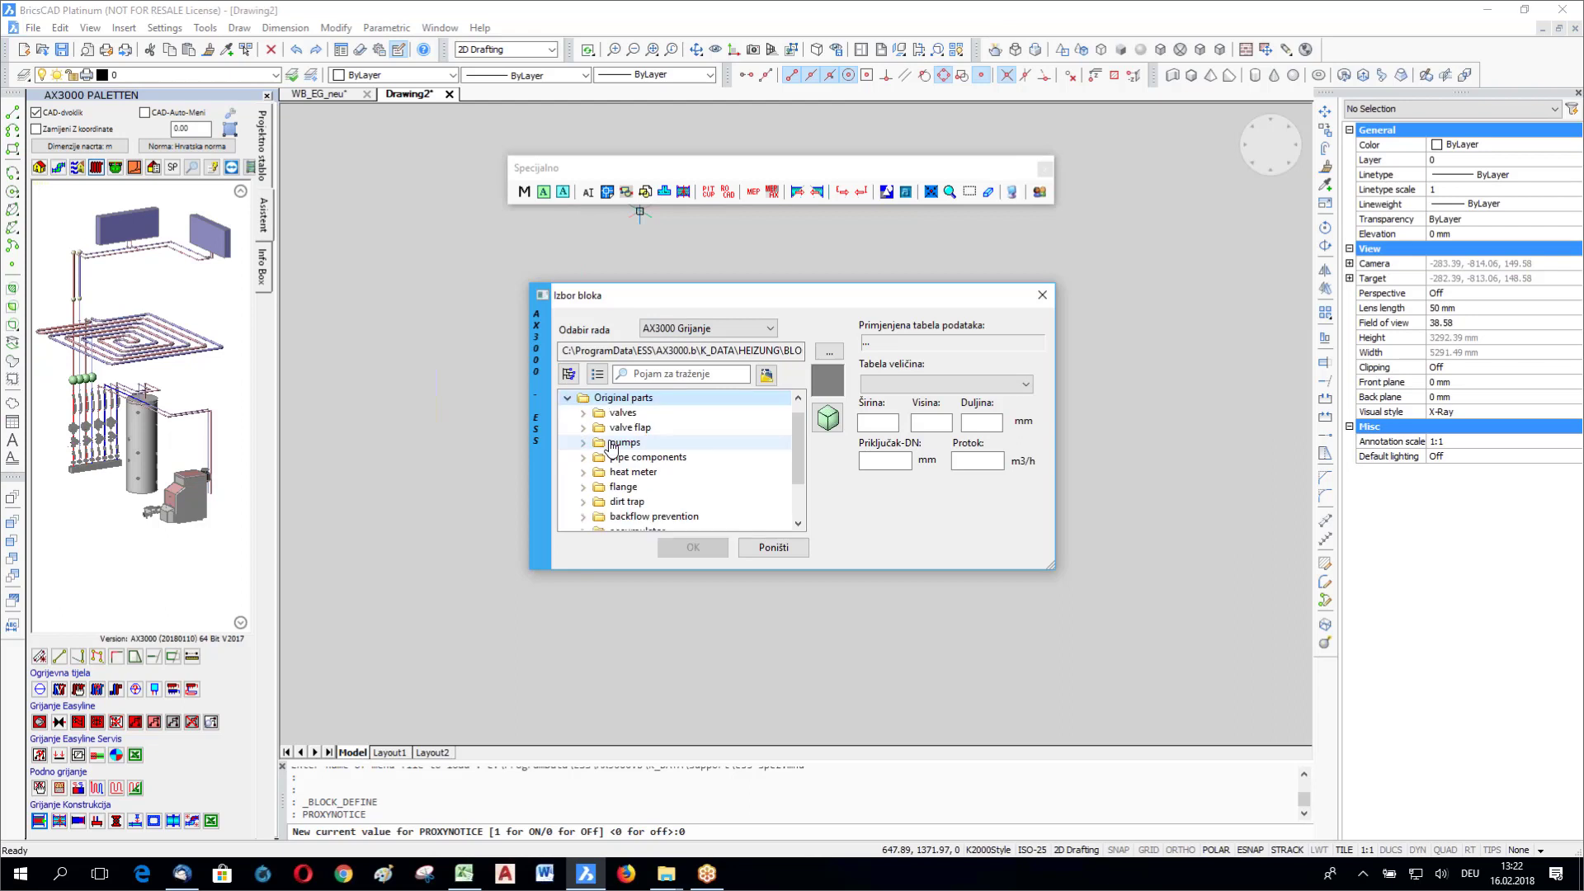
click(585, 415)
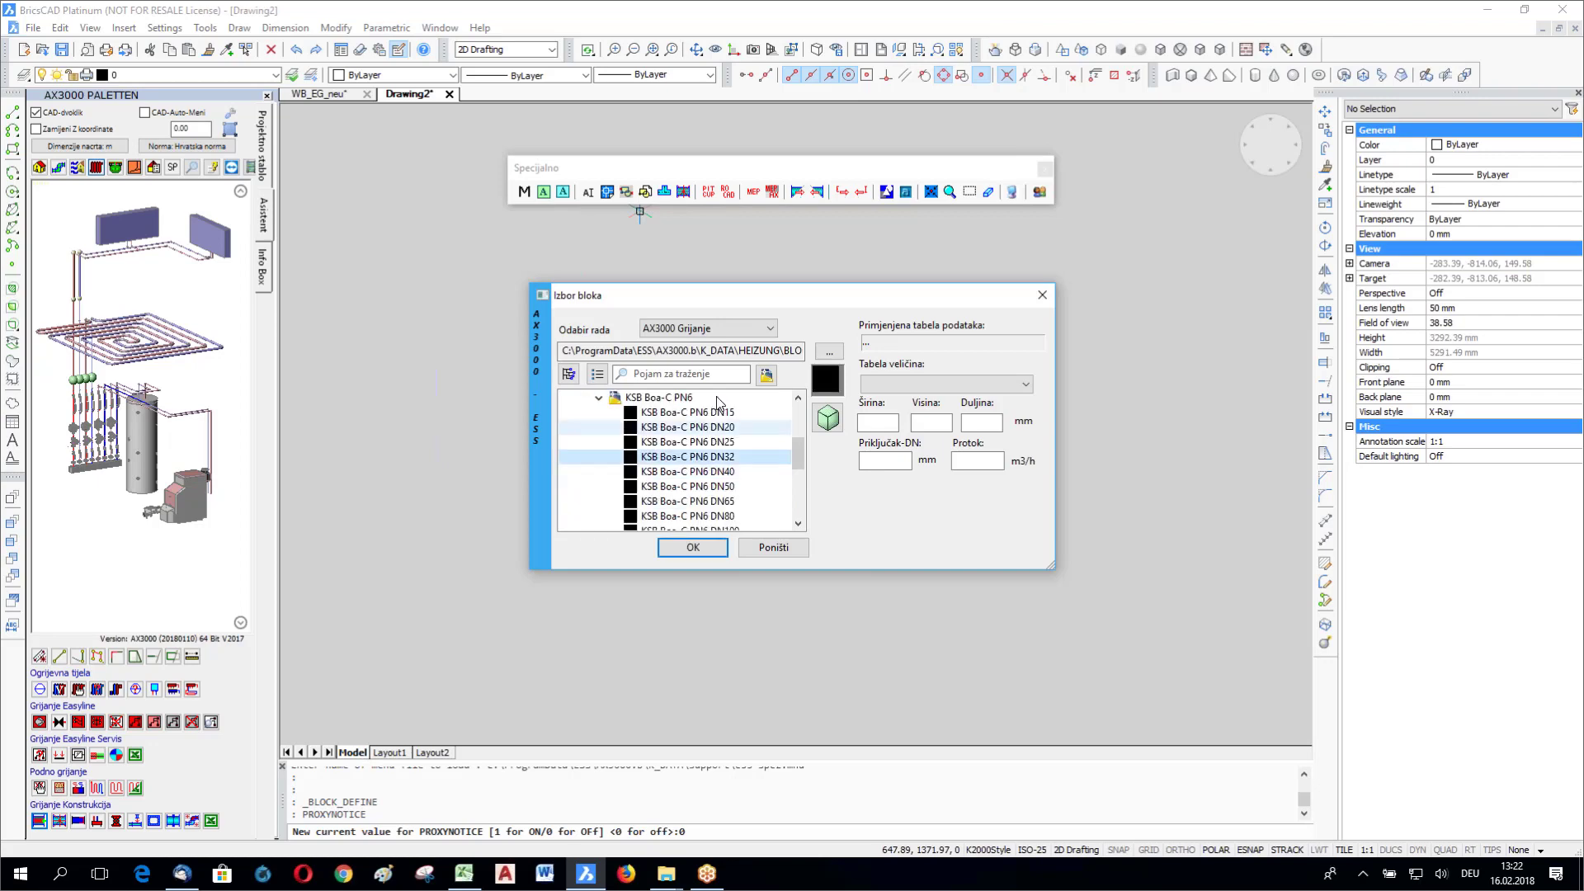
scroll(718, 402, up, 3)
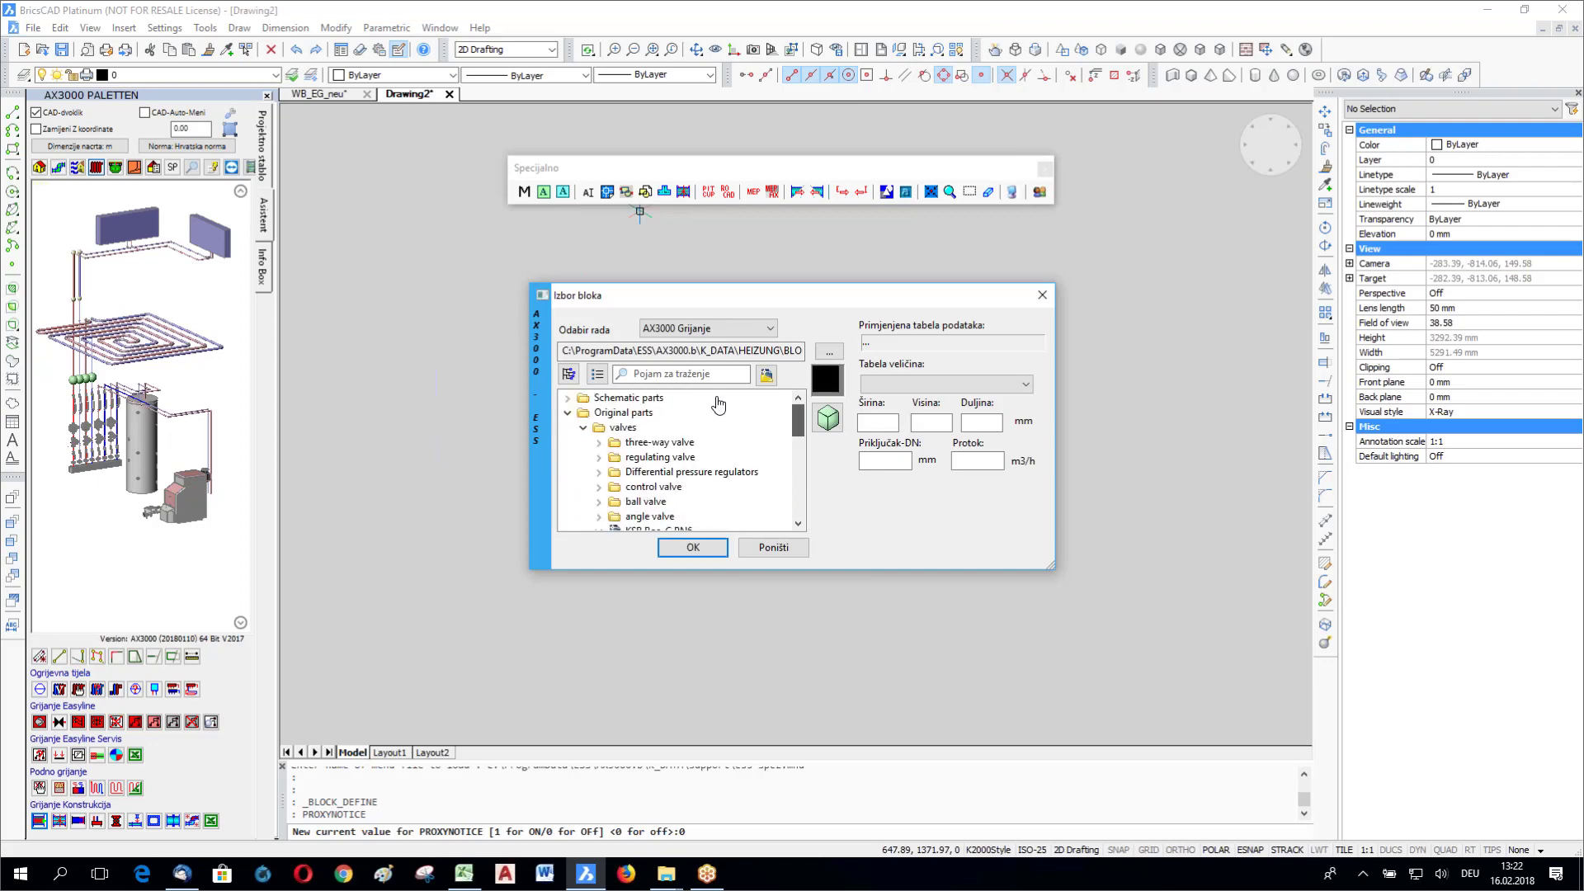
click(599, 502)
scroll(698, 474, down, 3)
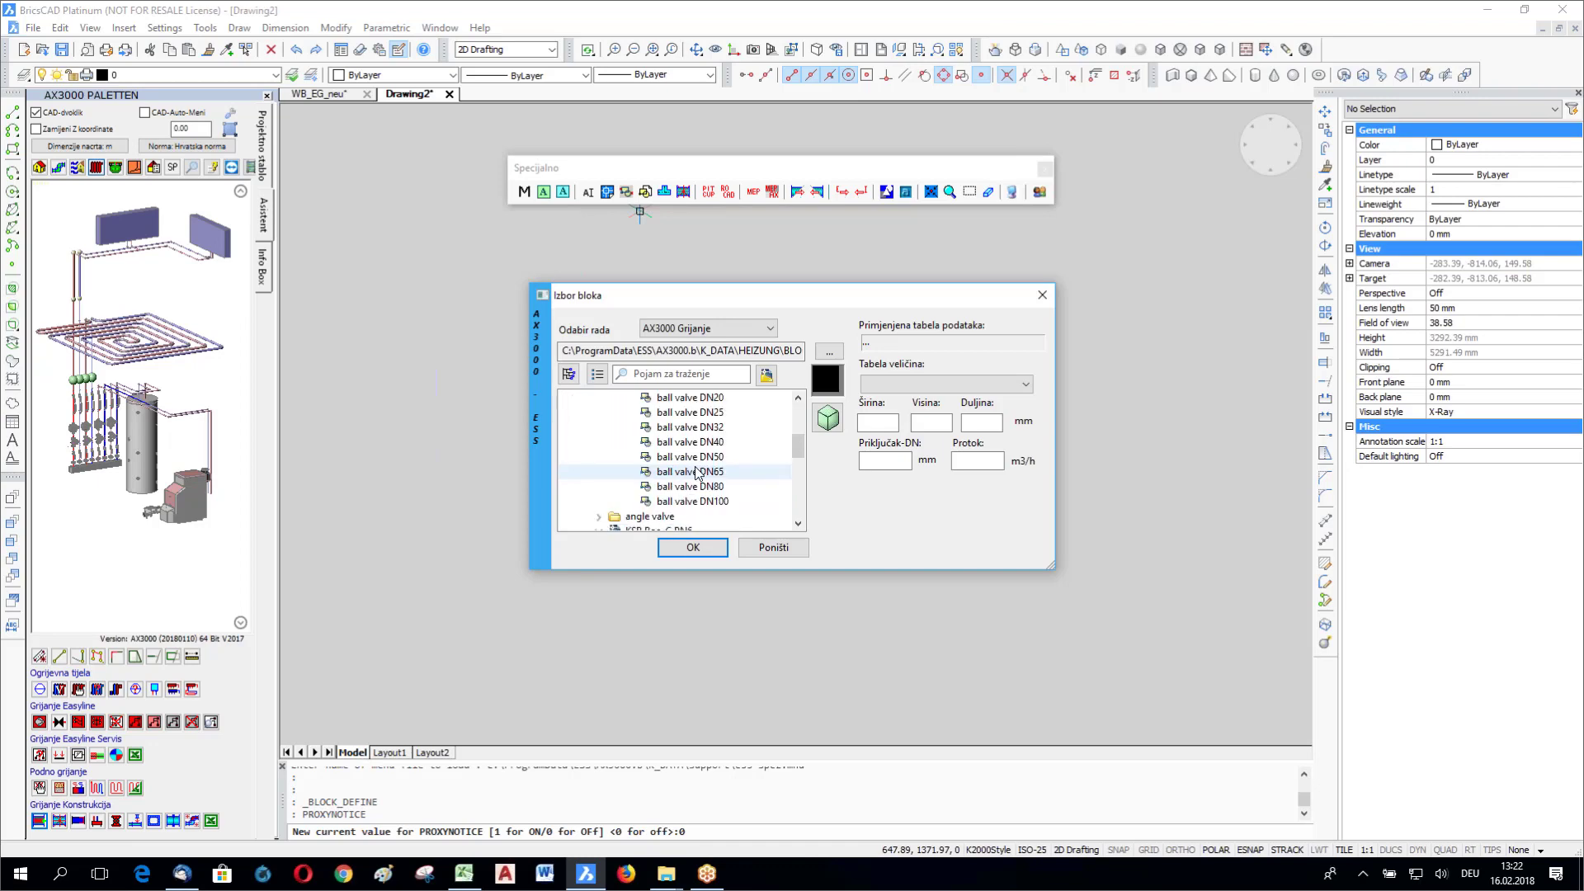
click(697, 473)
click(773, 548)
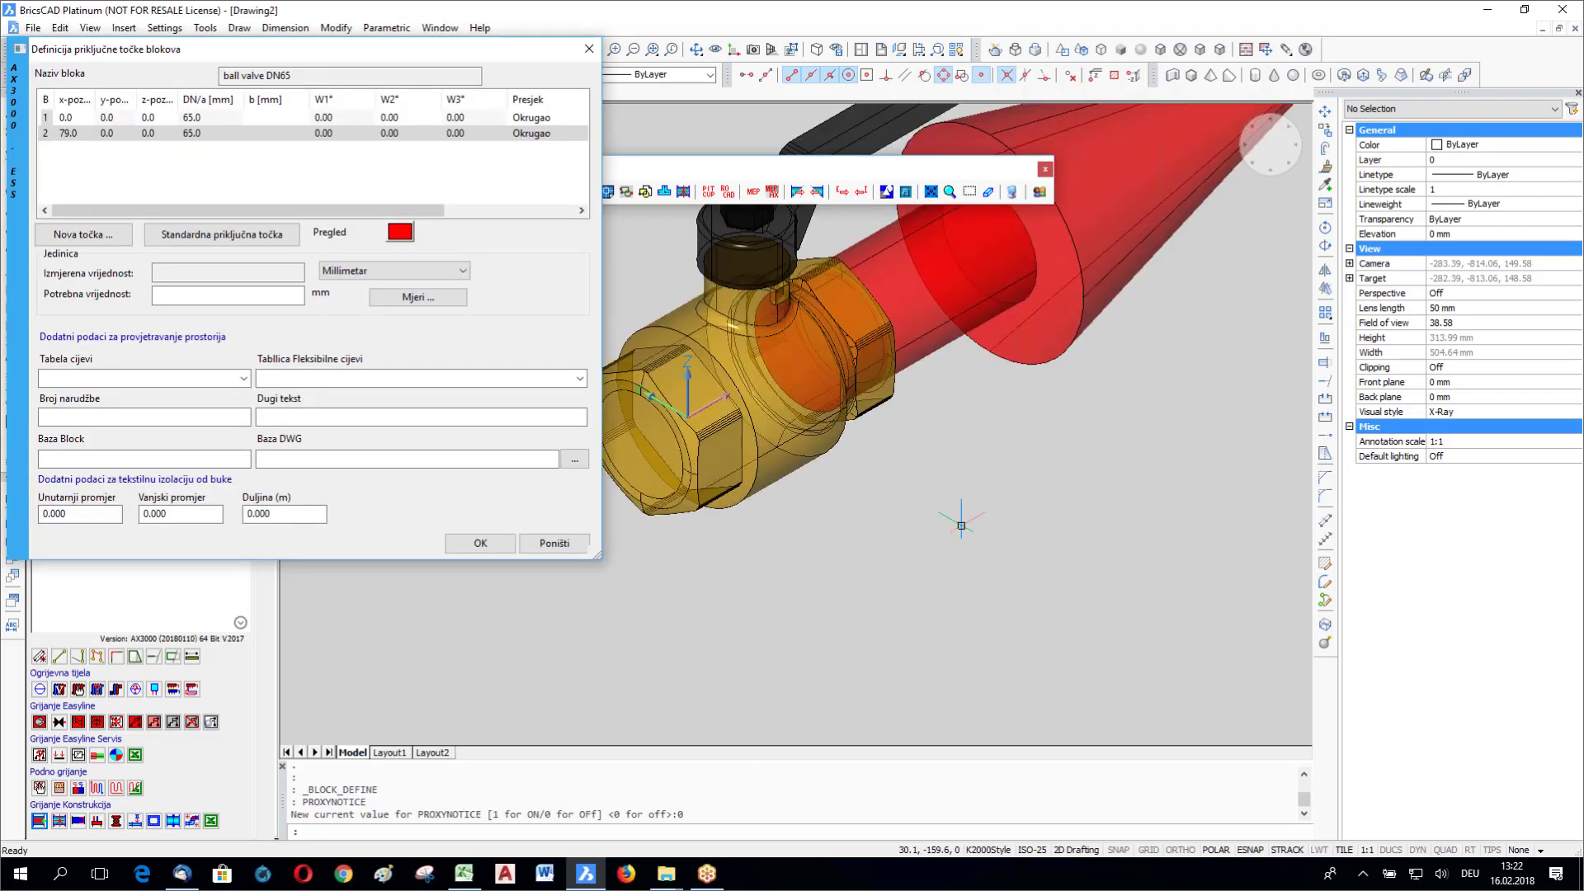
Step: Add a third connection point on top of the valve stem and preview the direction arrows of all three points
scroll(941, 524, down, 2)
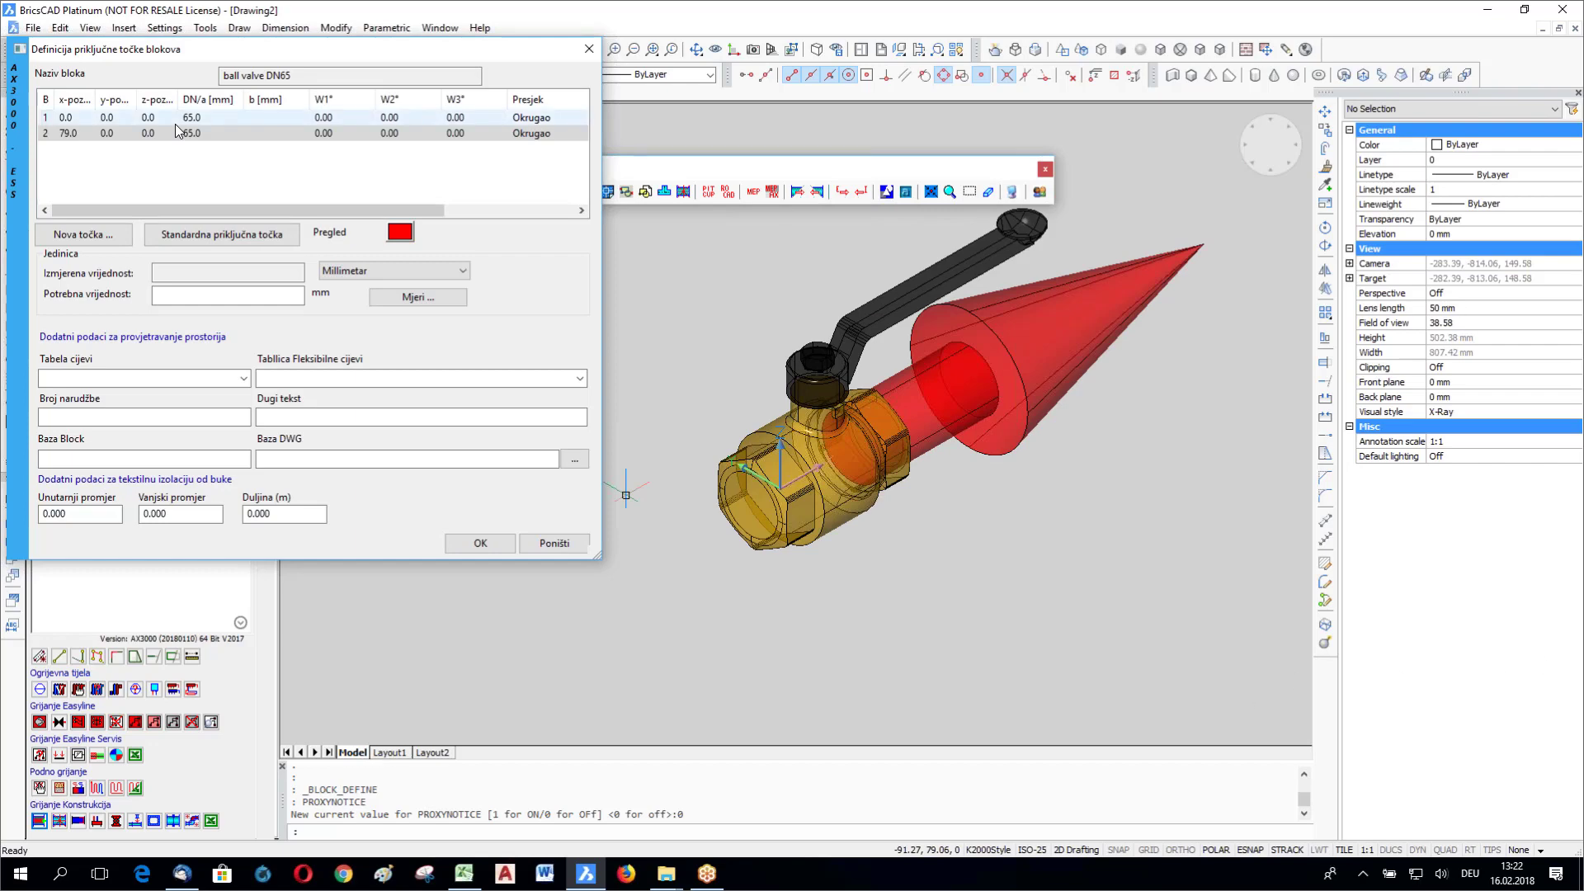
click(83, 235)
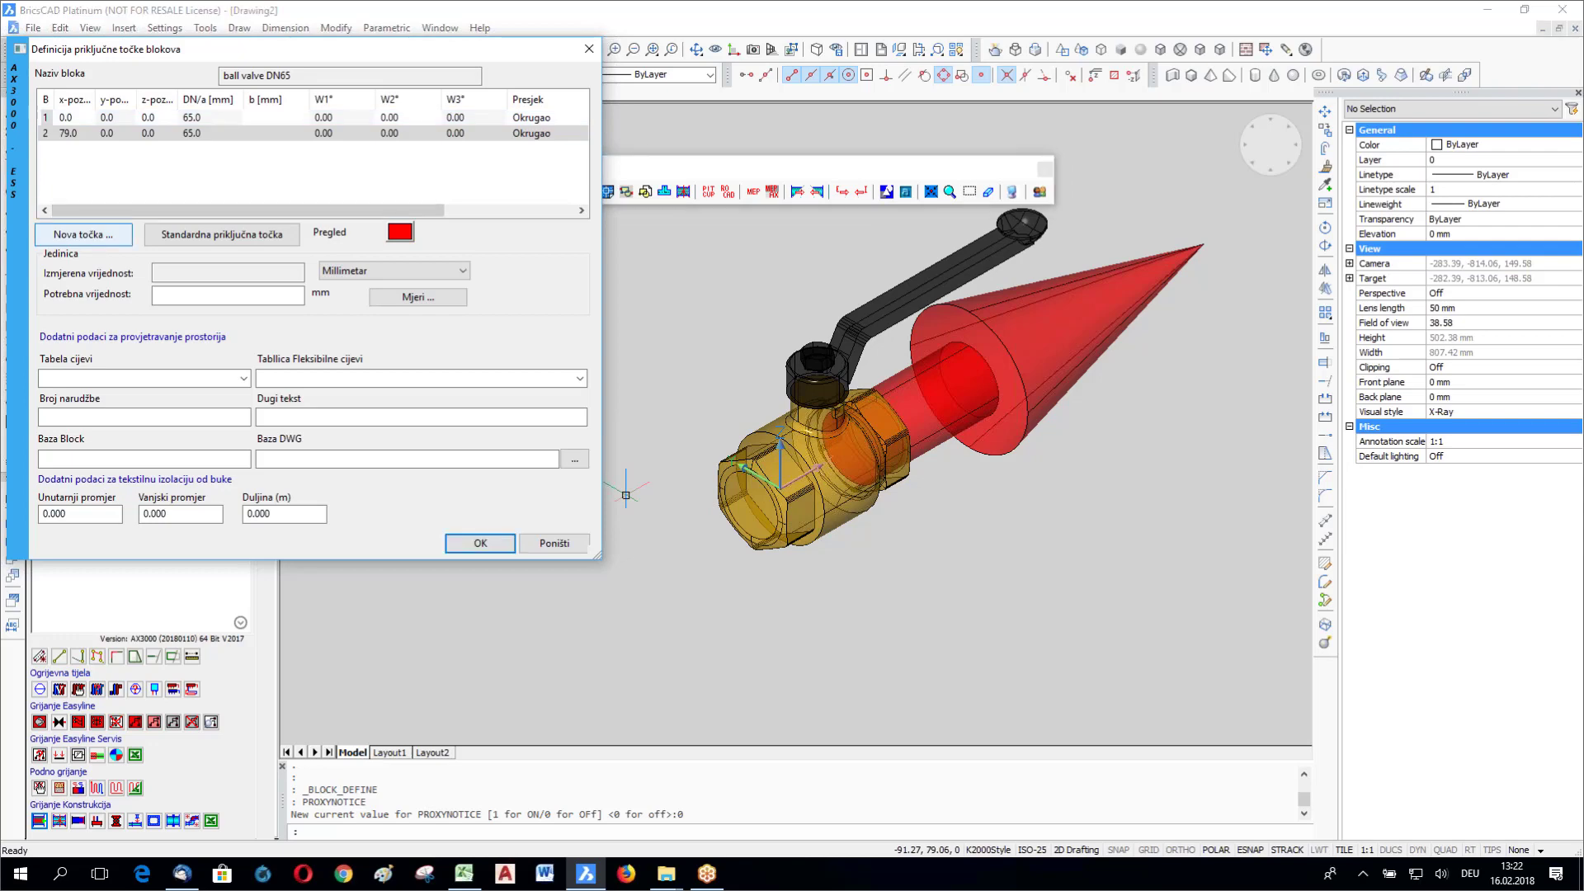
click(817, 352)
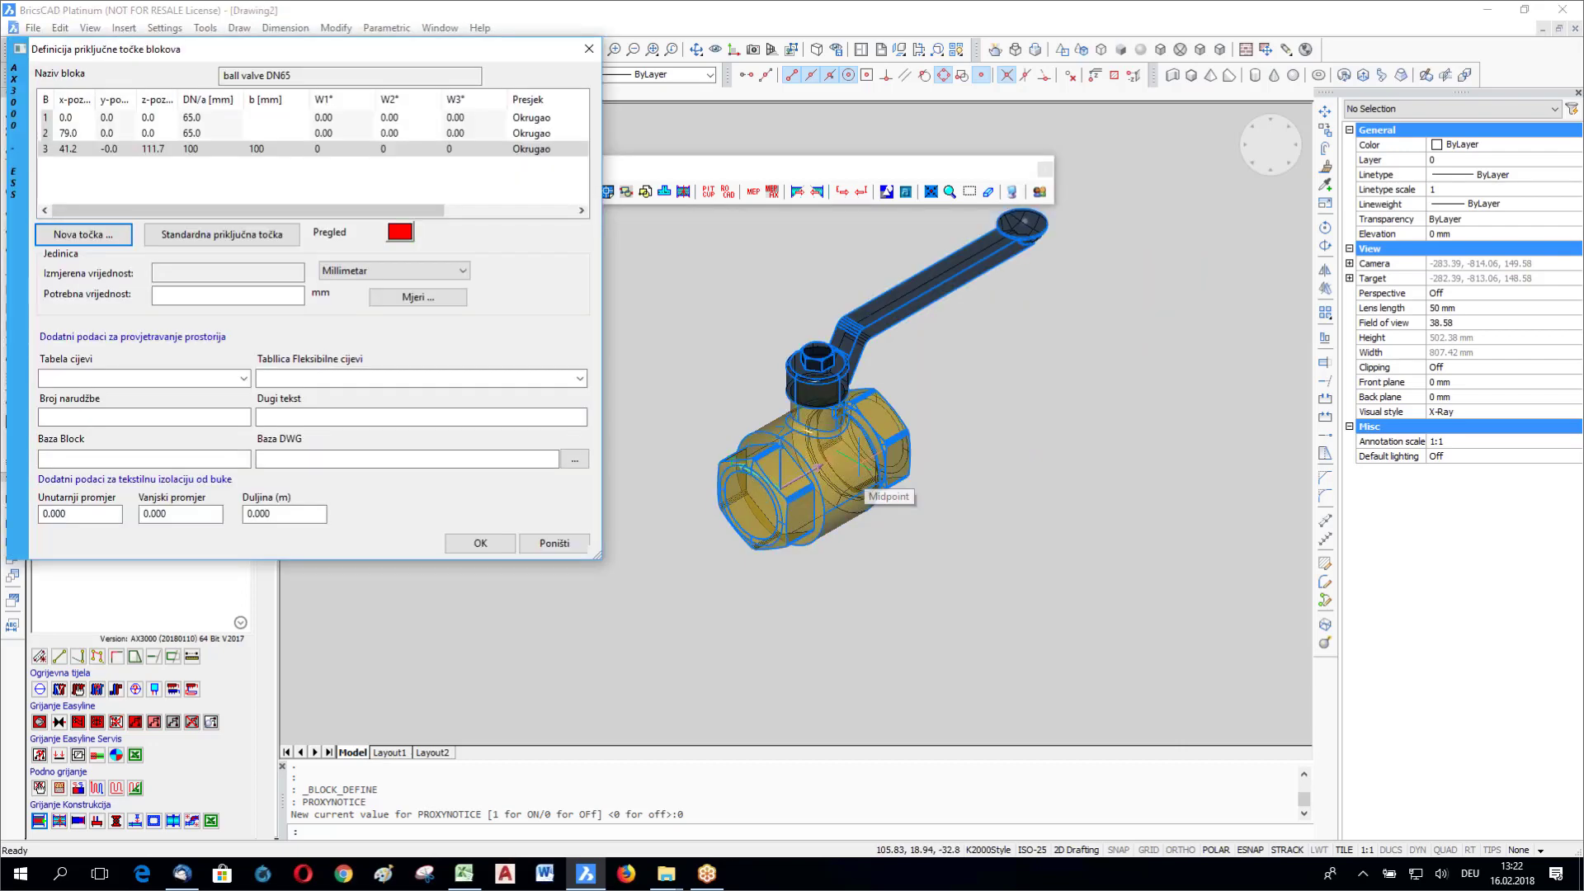
click(50, 119)
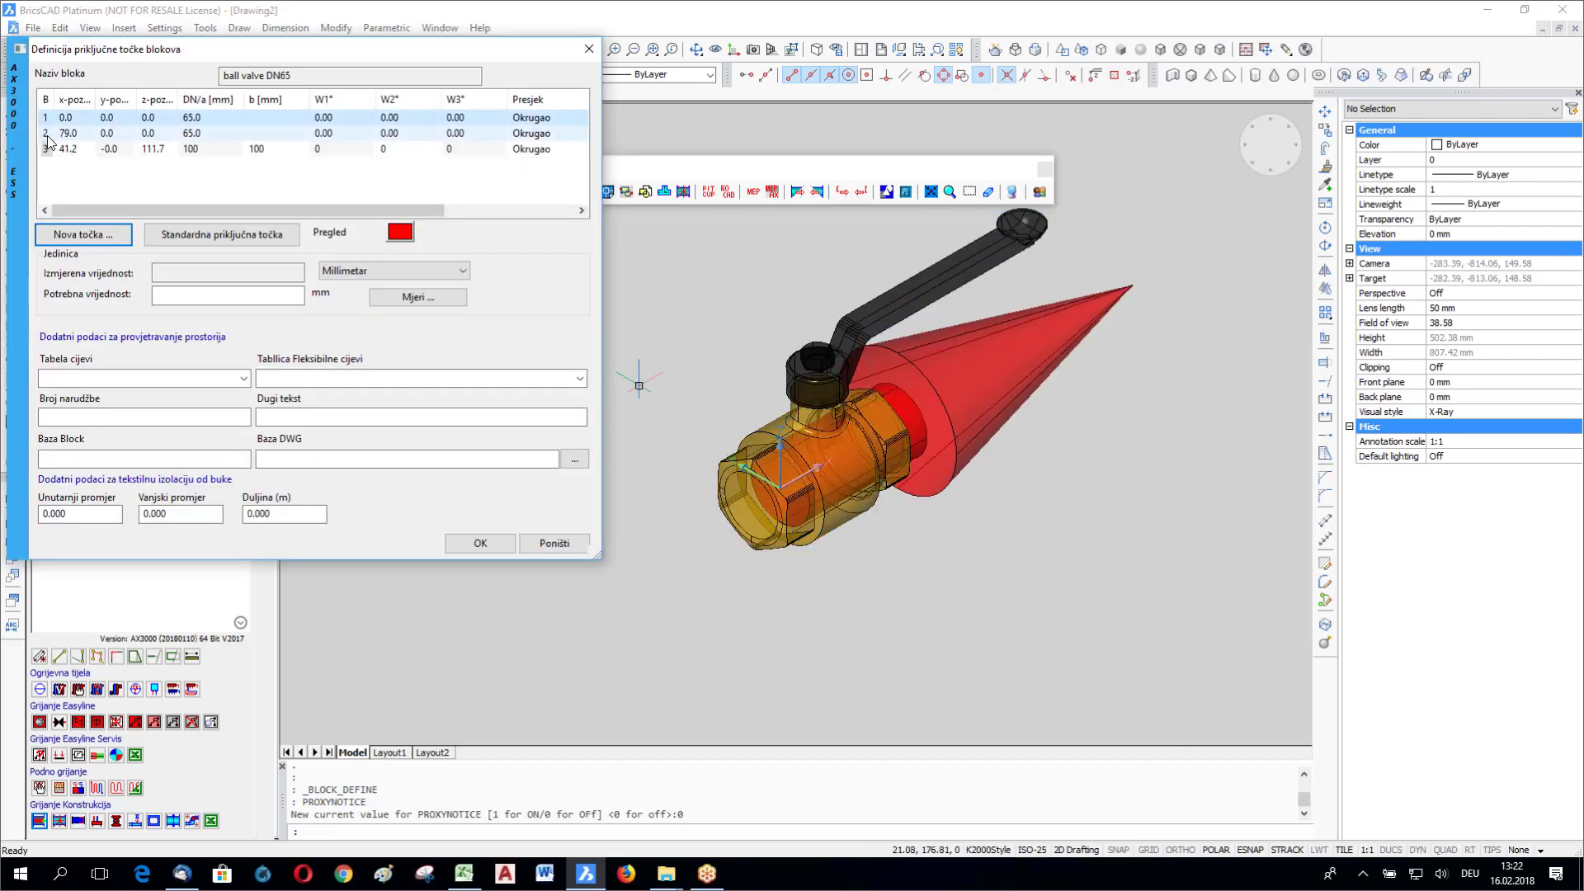
click(47, 135)
click(50, 150)
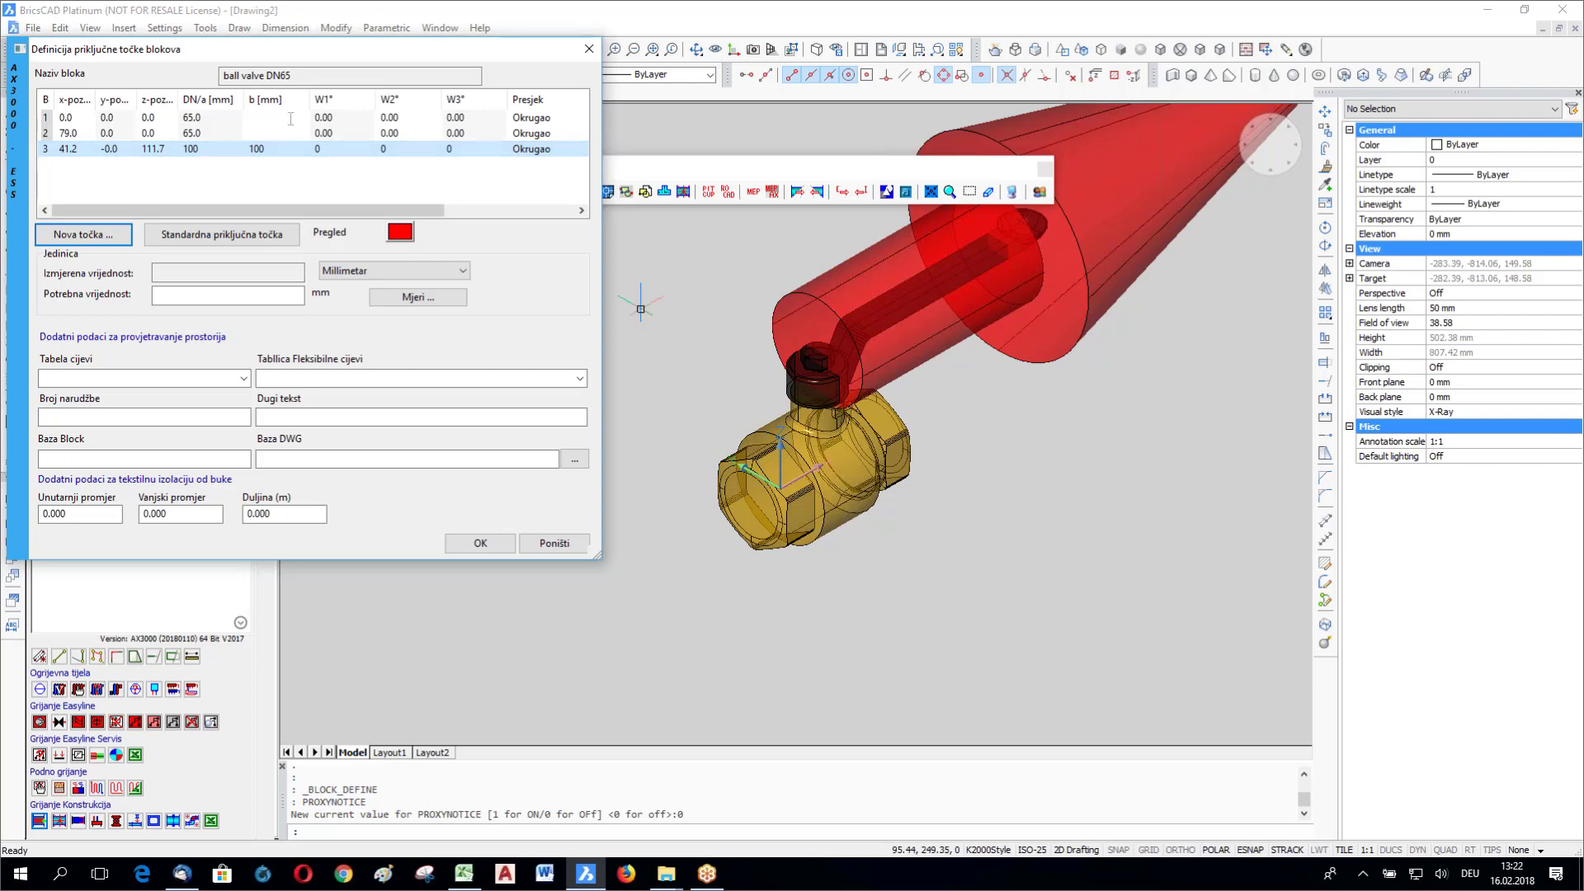
Step: Set the third connection point's DN/a to 25 mm and its b value to 0
key(F2)
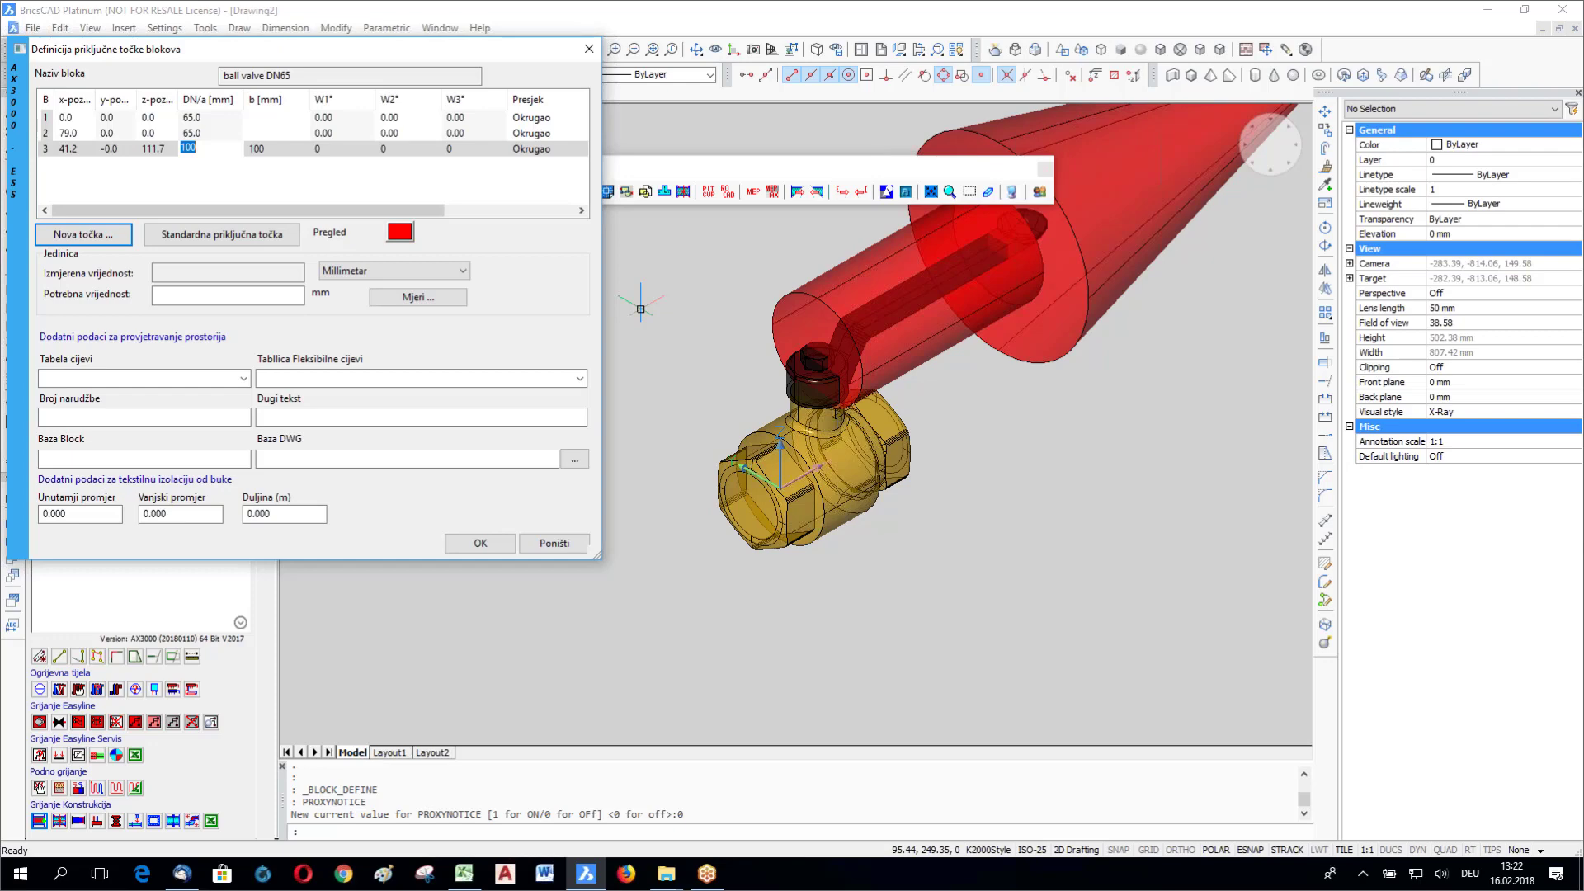
text(25)
key(Tab)
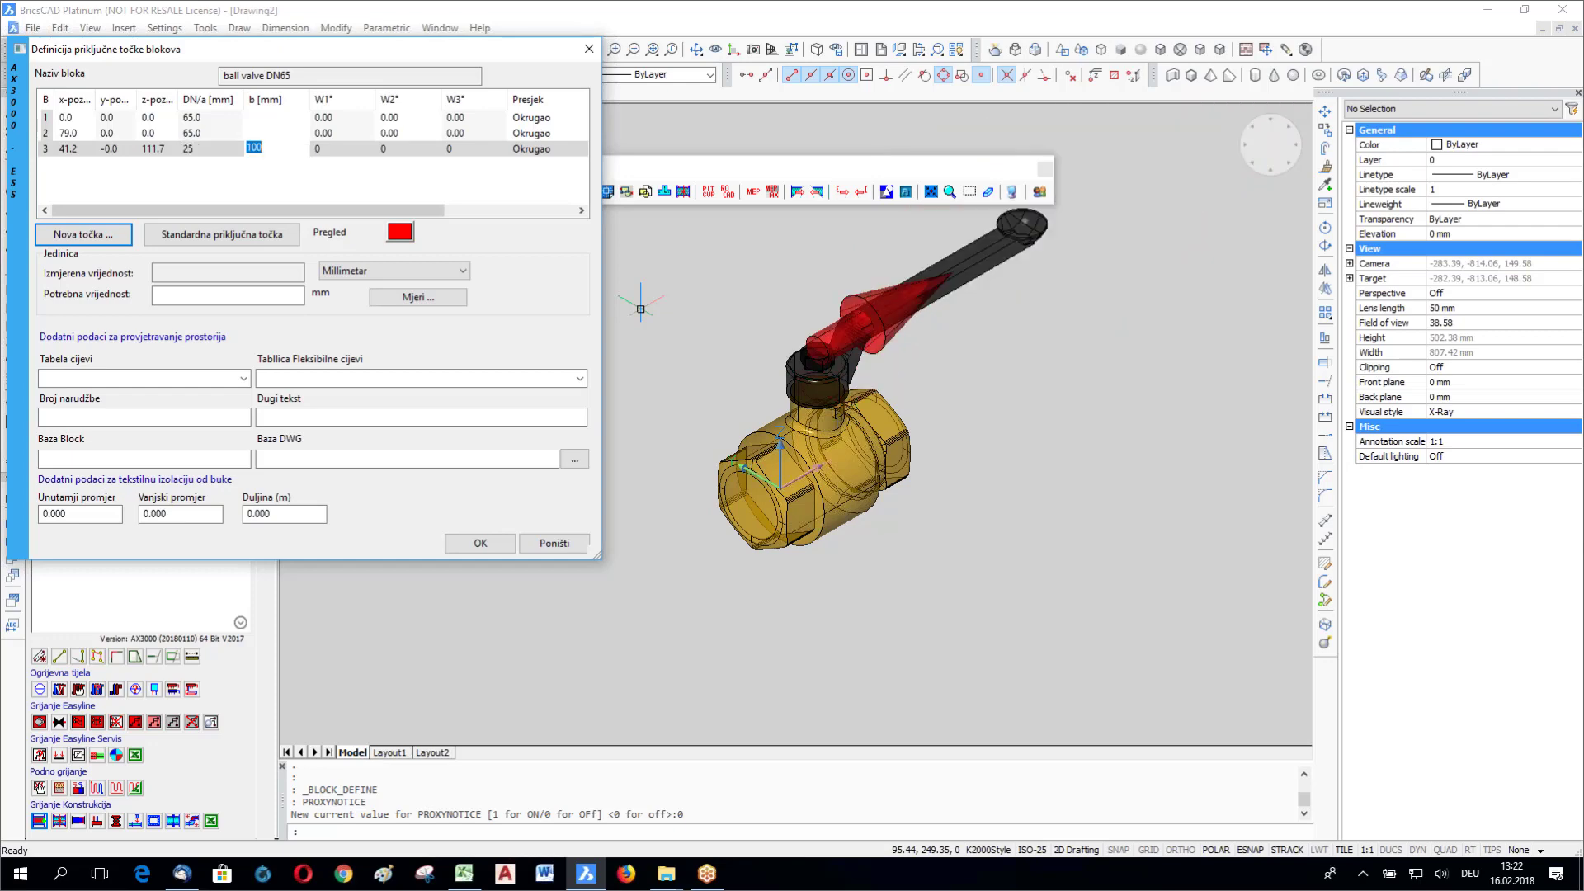
text(0)
key(Tab)
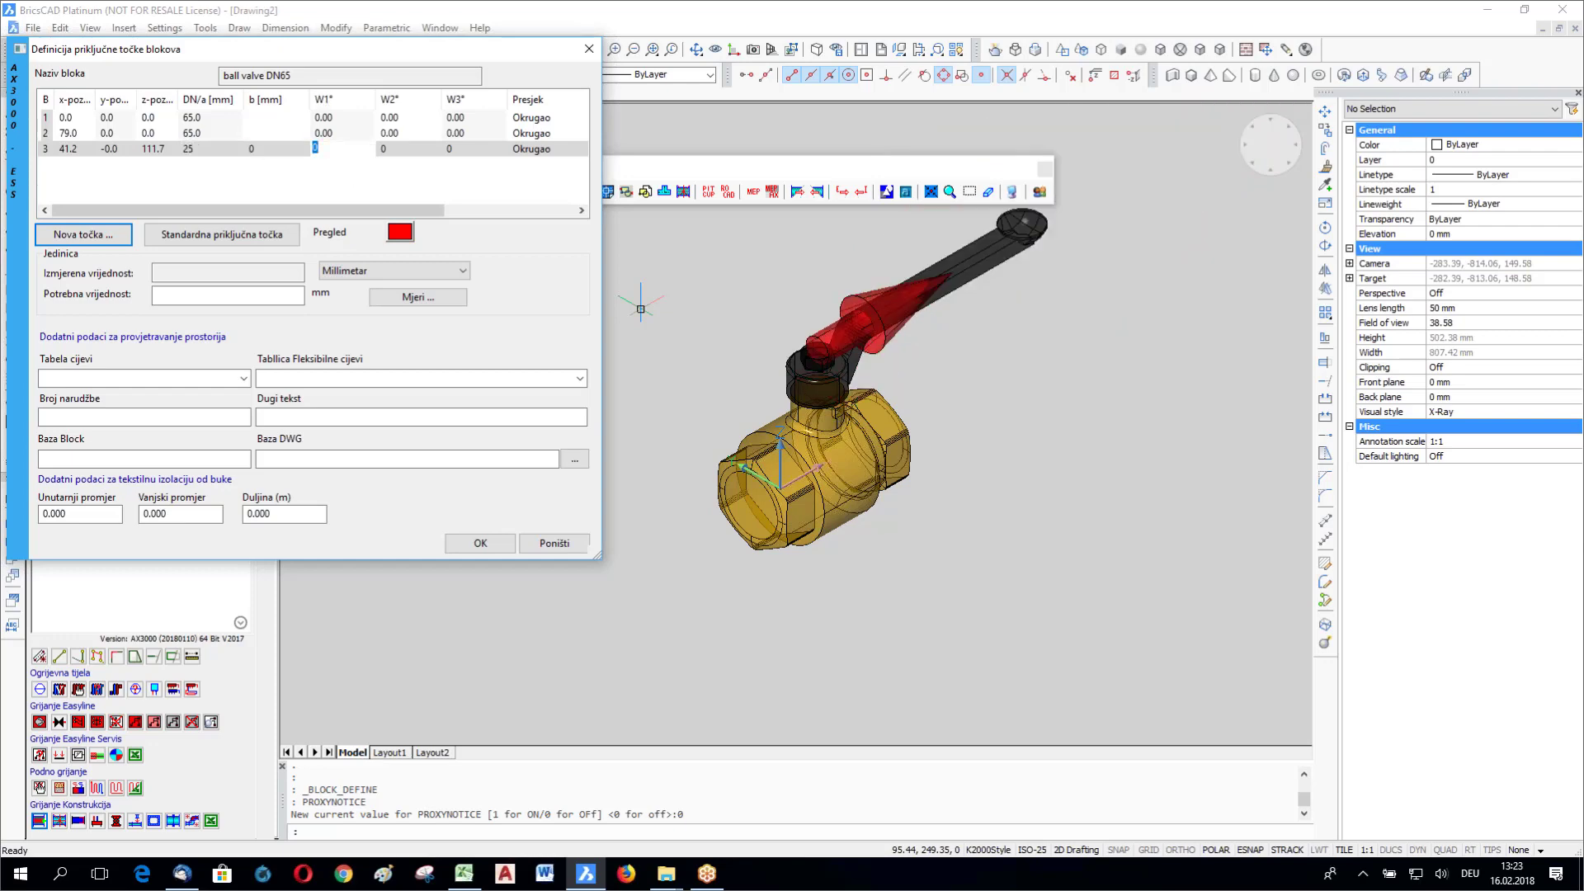
Step: Try W1 angles of 90 and 180 degrees on the third connection point, and reset W1 to 0
text(90)
key(Tab)
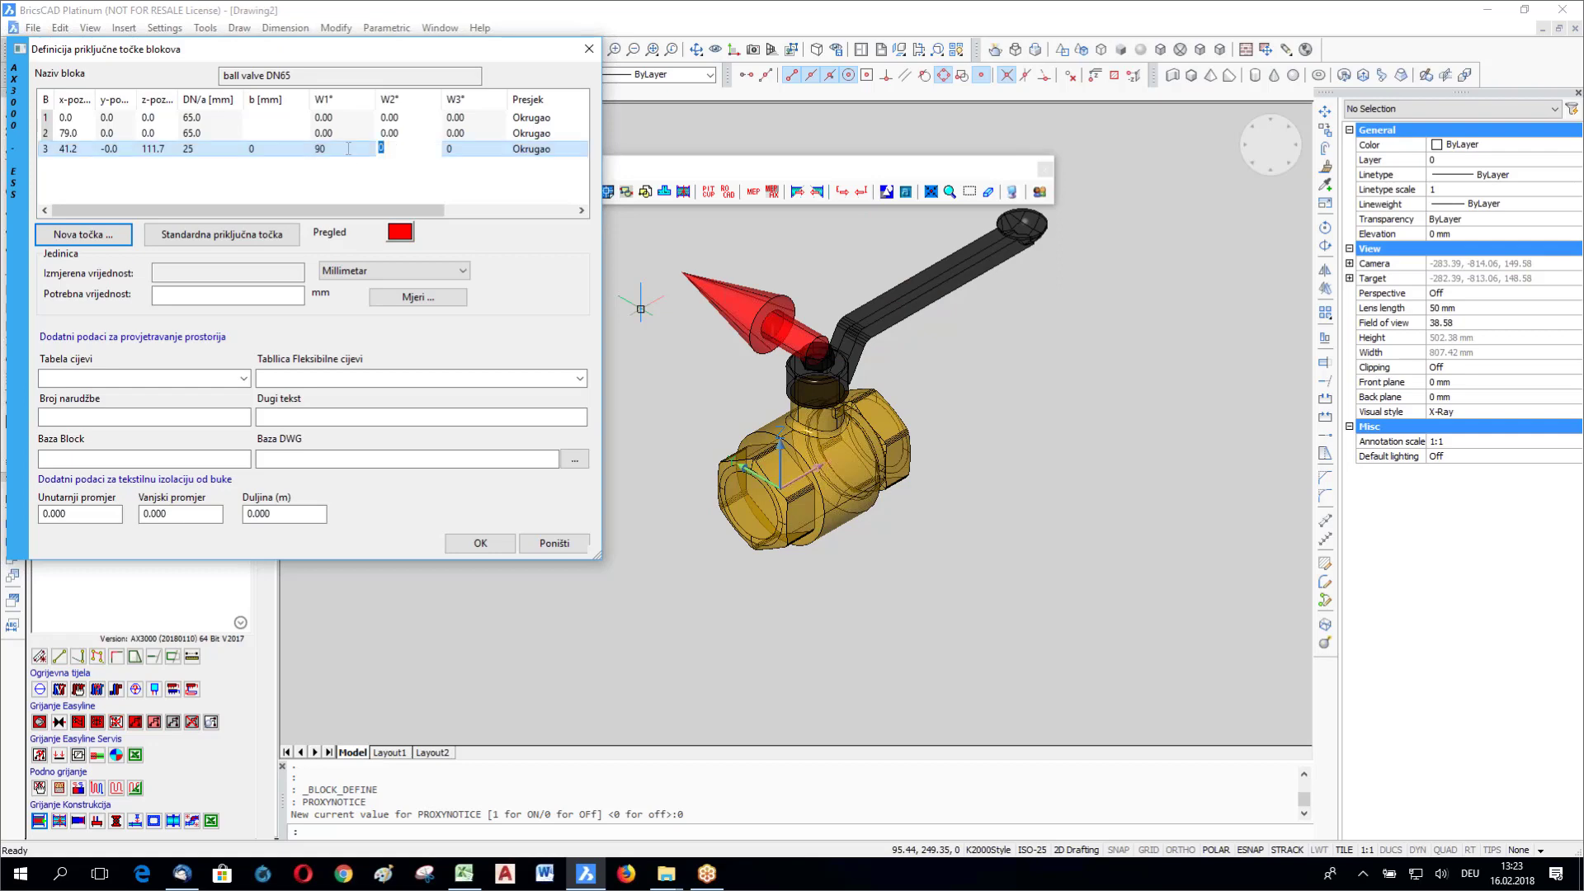
click(348, 149)
text(1)
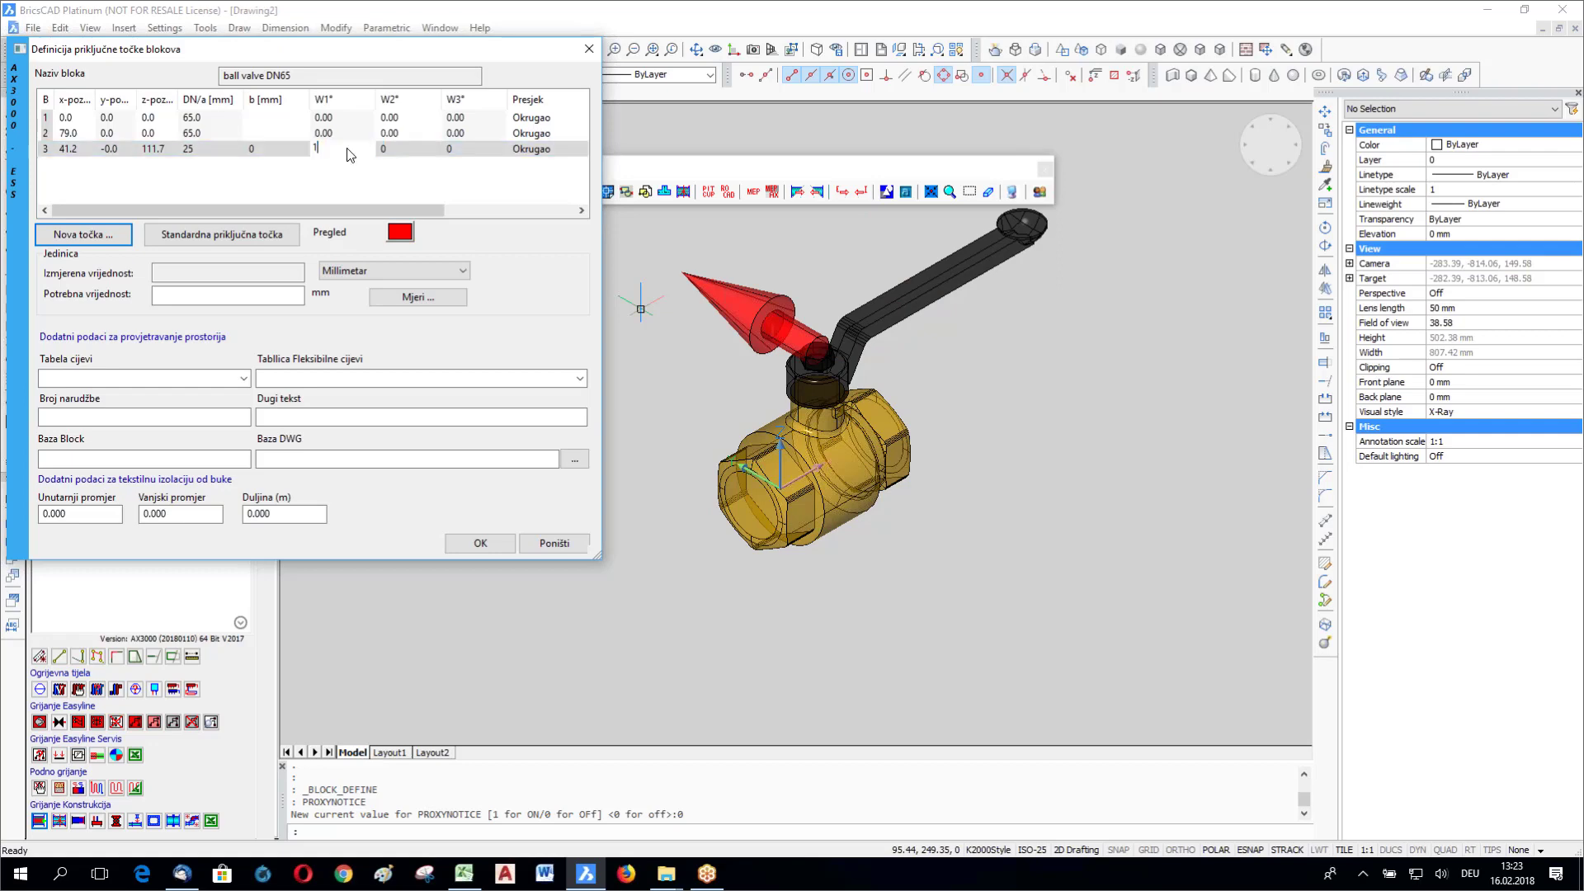
text(80)
key(Return)
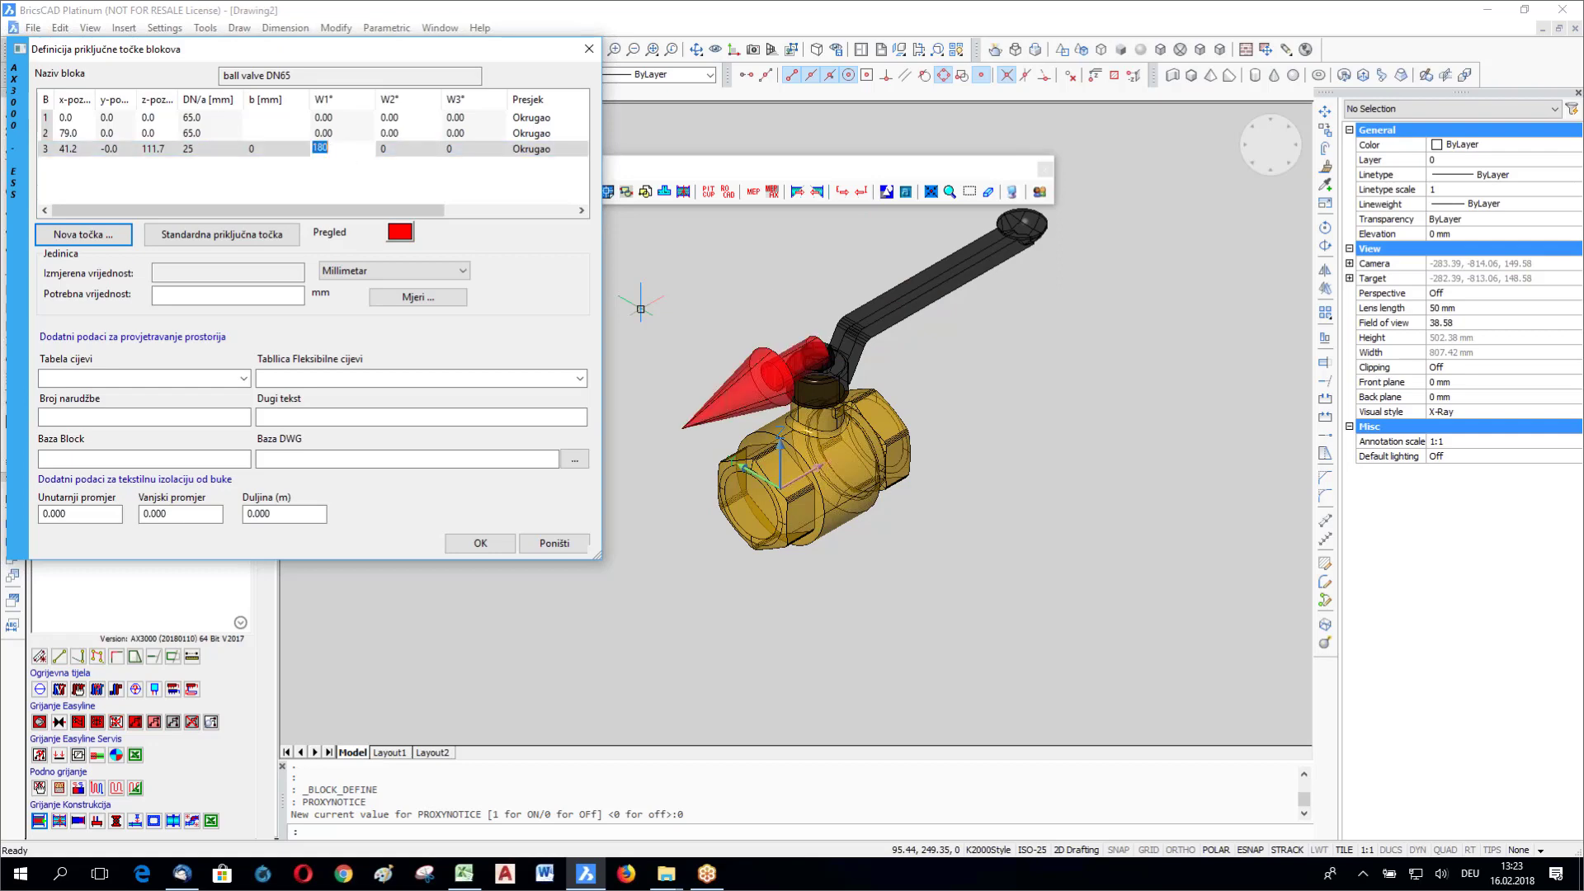
text(0)
Step: Set the third connection point's W2 angle to 90 degrees so its arrow points upward
click(413, 148)
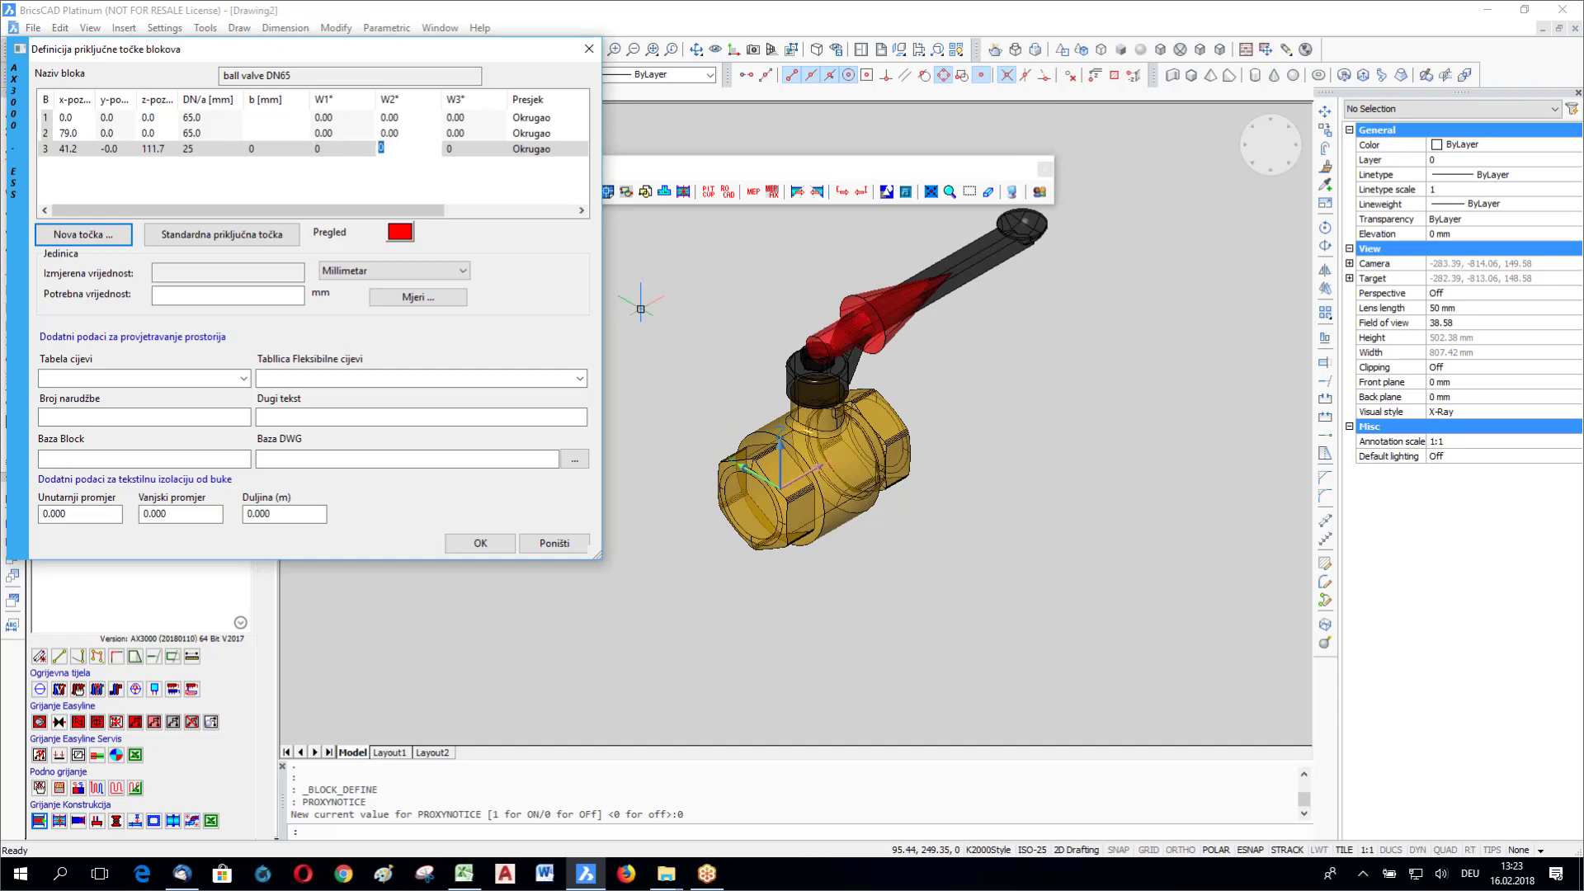
text(90)
key(Tab)
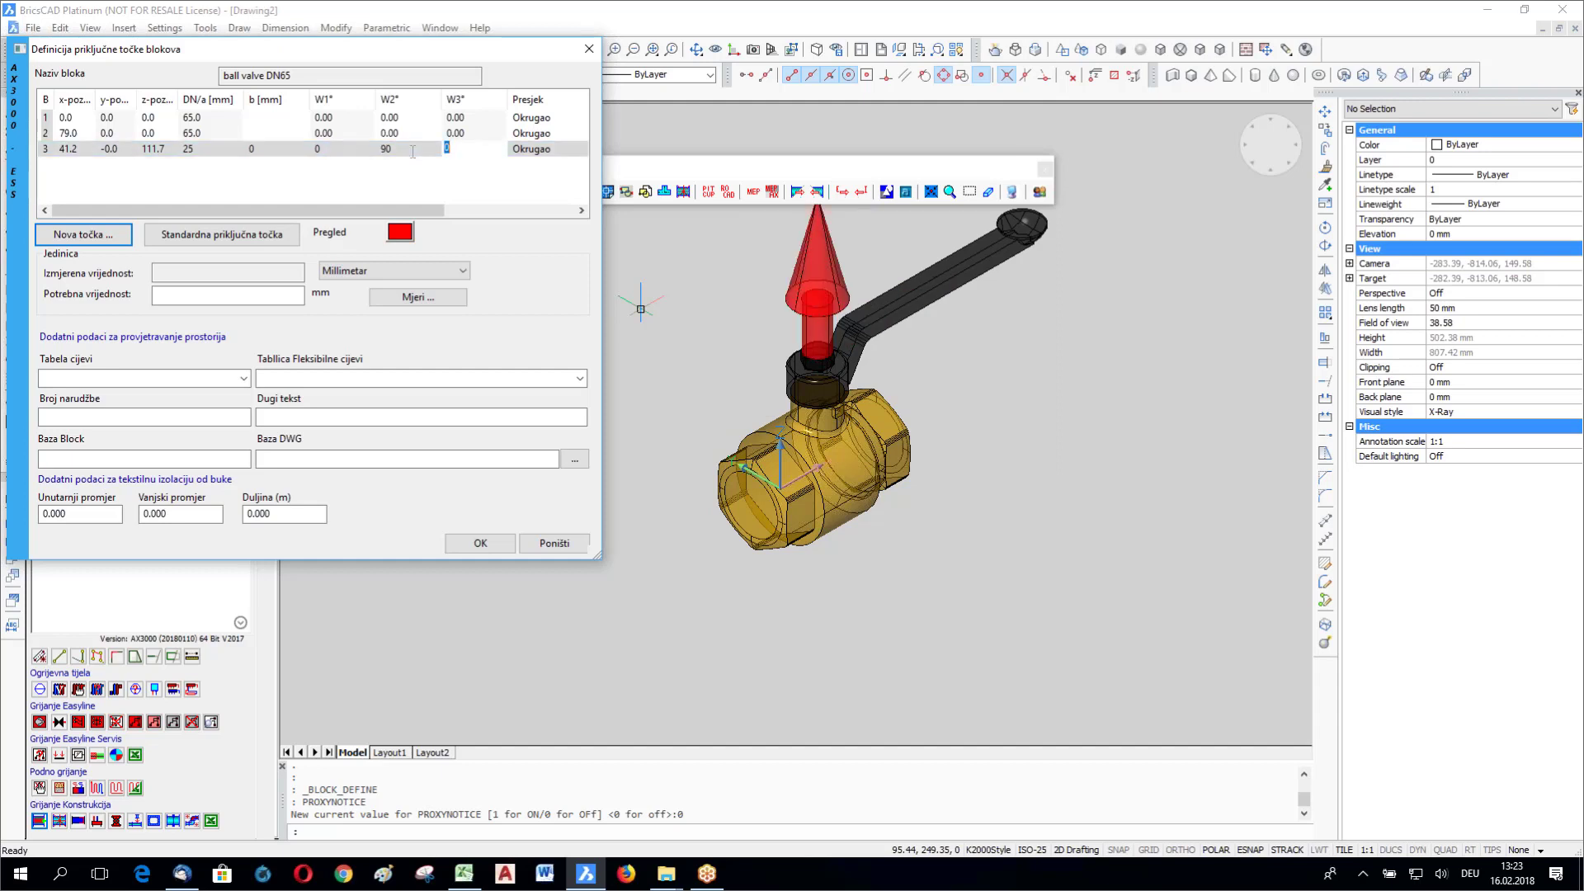
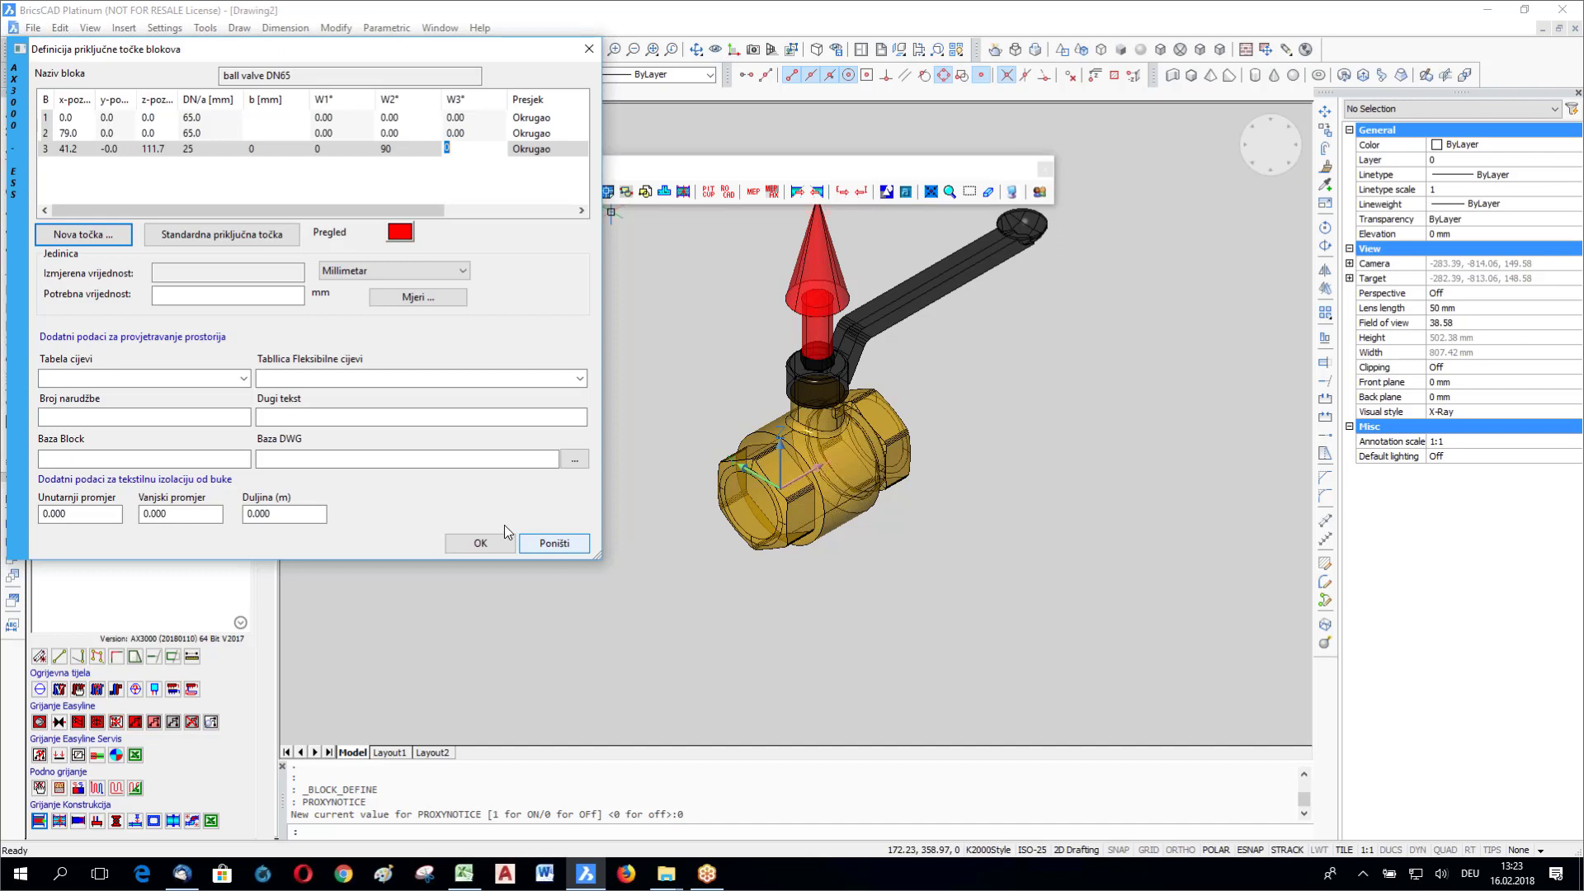
Step: Cancel the connection point definition and close Drawing2 without saving changes
click(548, 544)
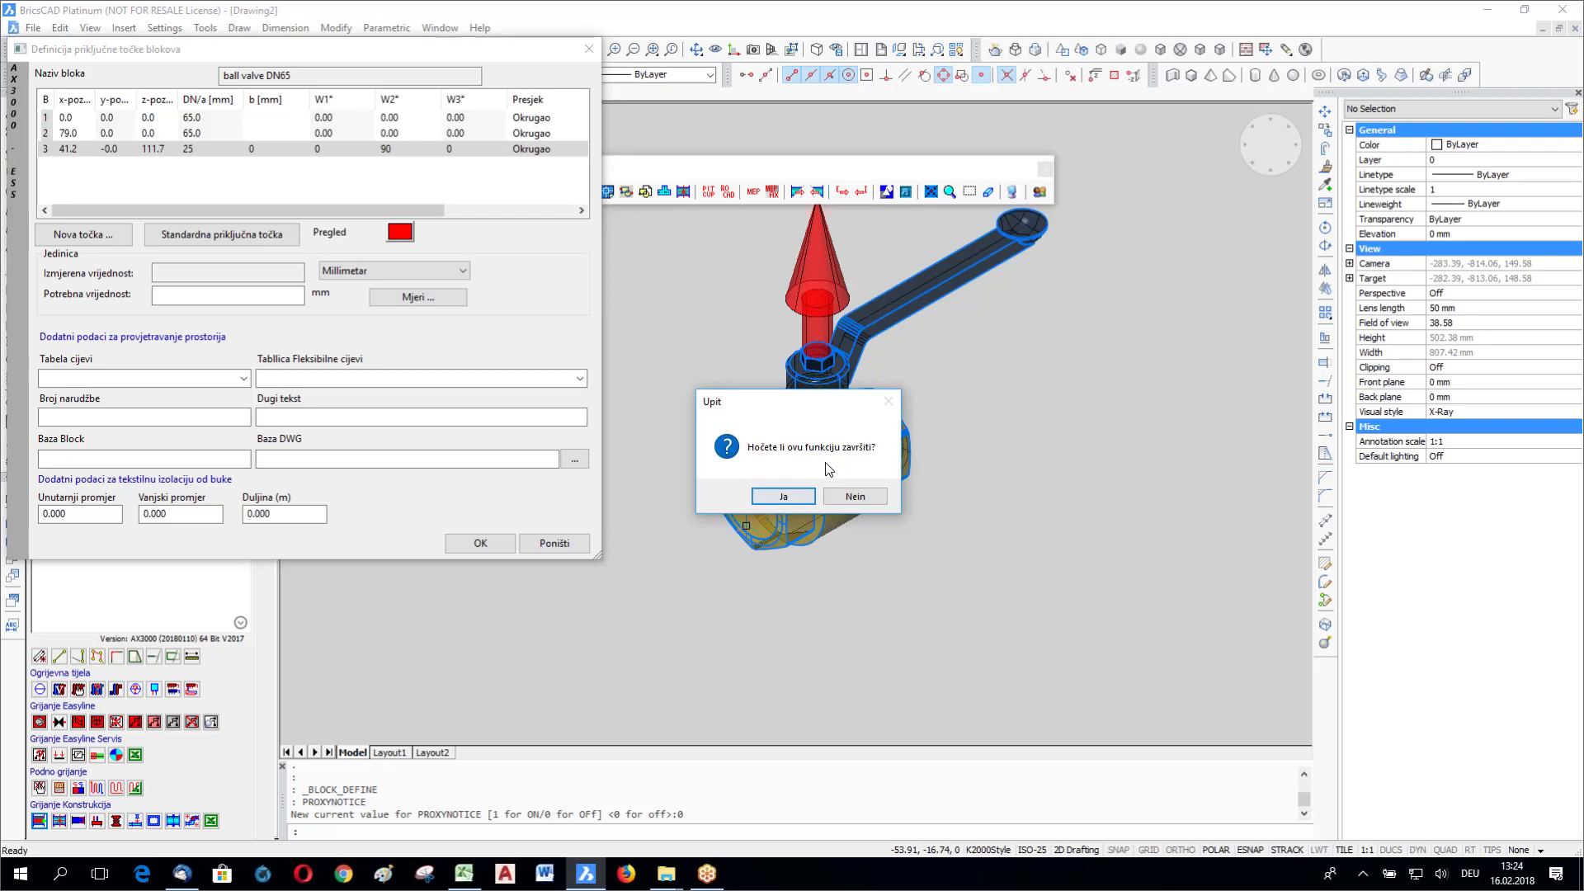
click(788, 496)
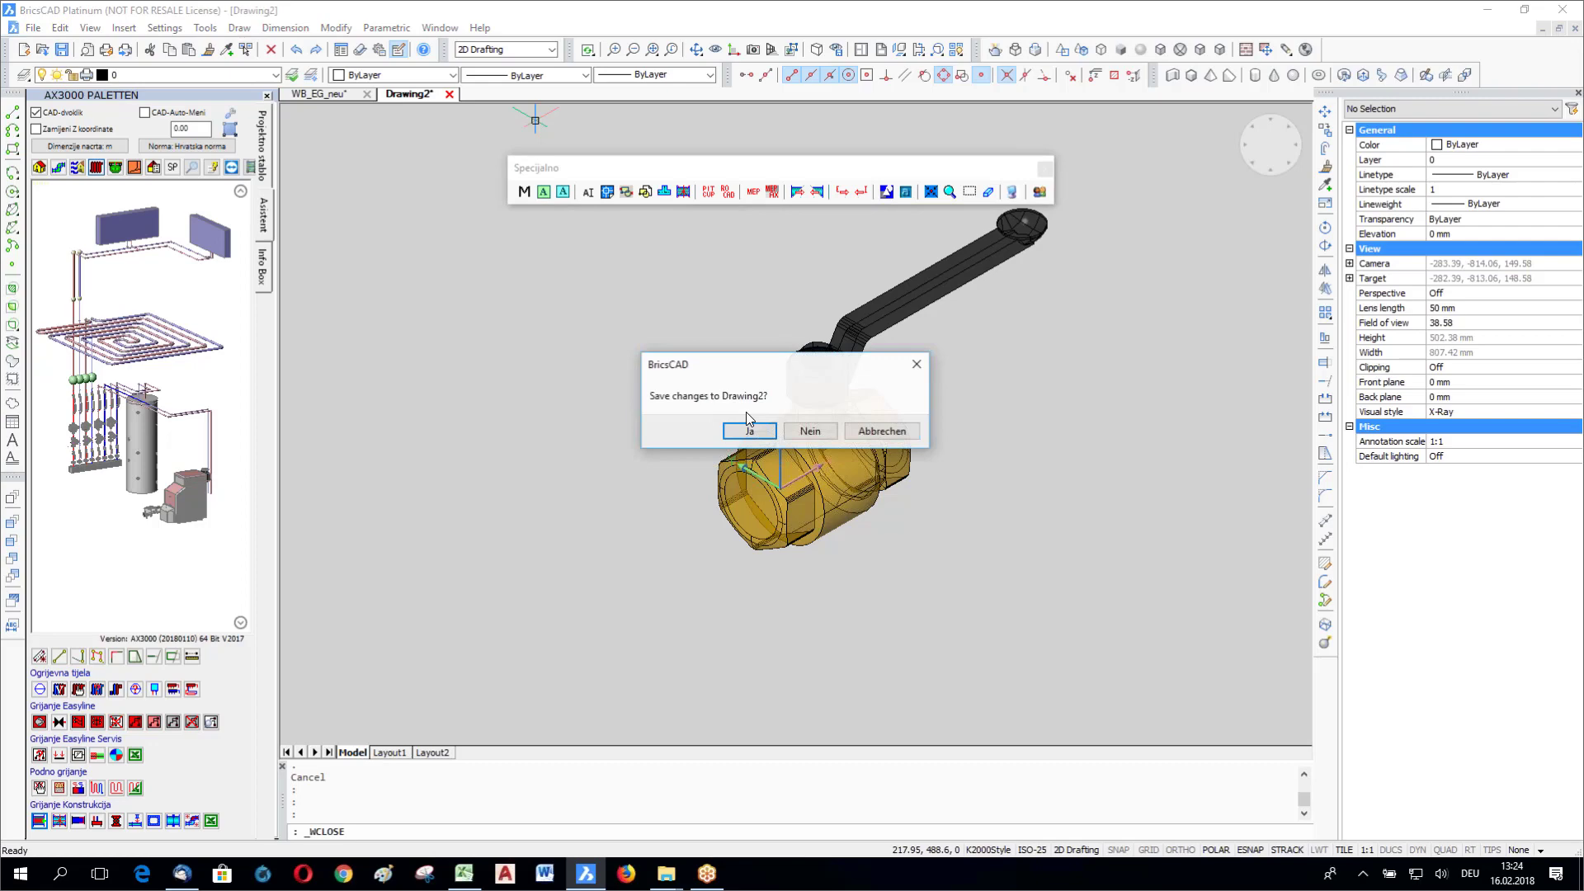
click(810, 431)
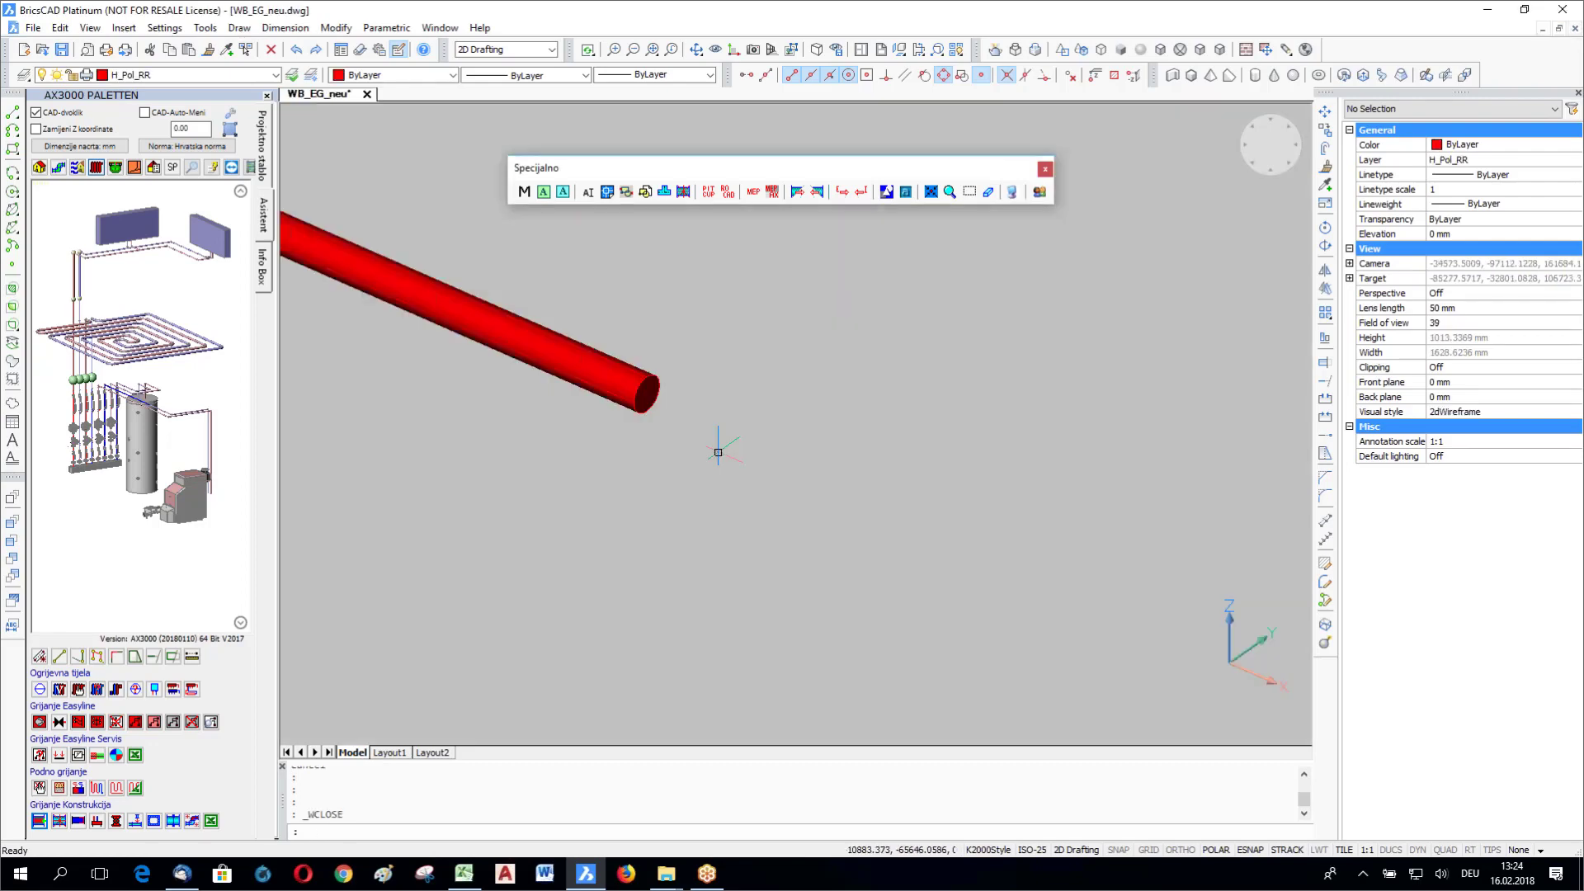
Step: Display the whole WB_EG_neu floor plan in top view with the Wireframe visual style
scroll(700, 442, down, 10)
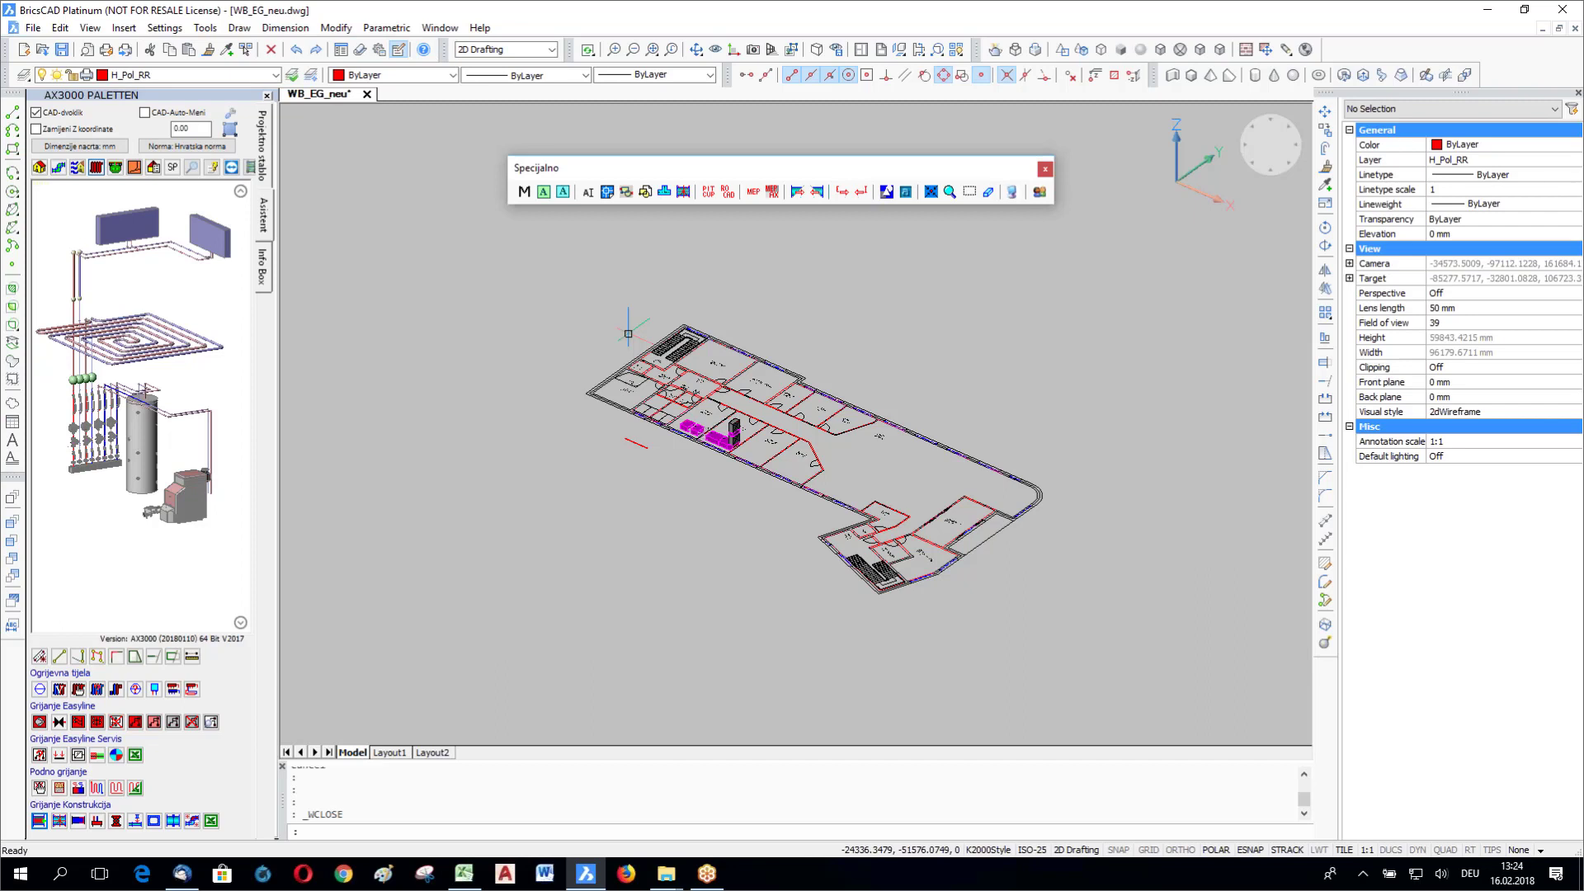
click(1064, 50)
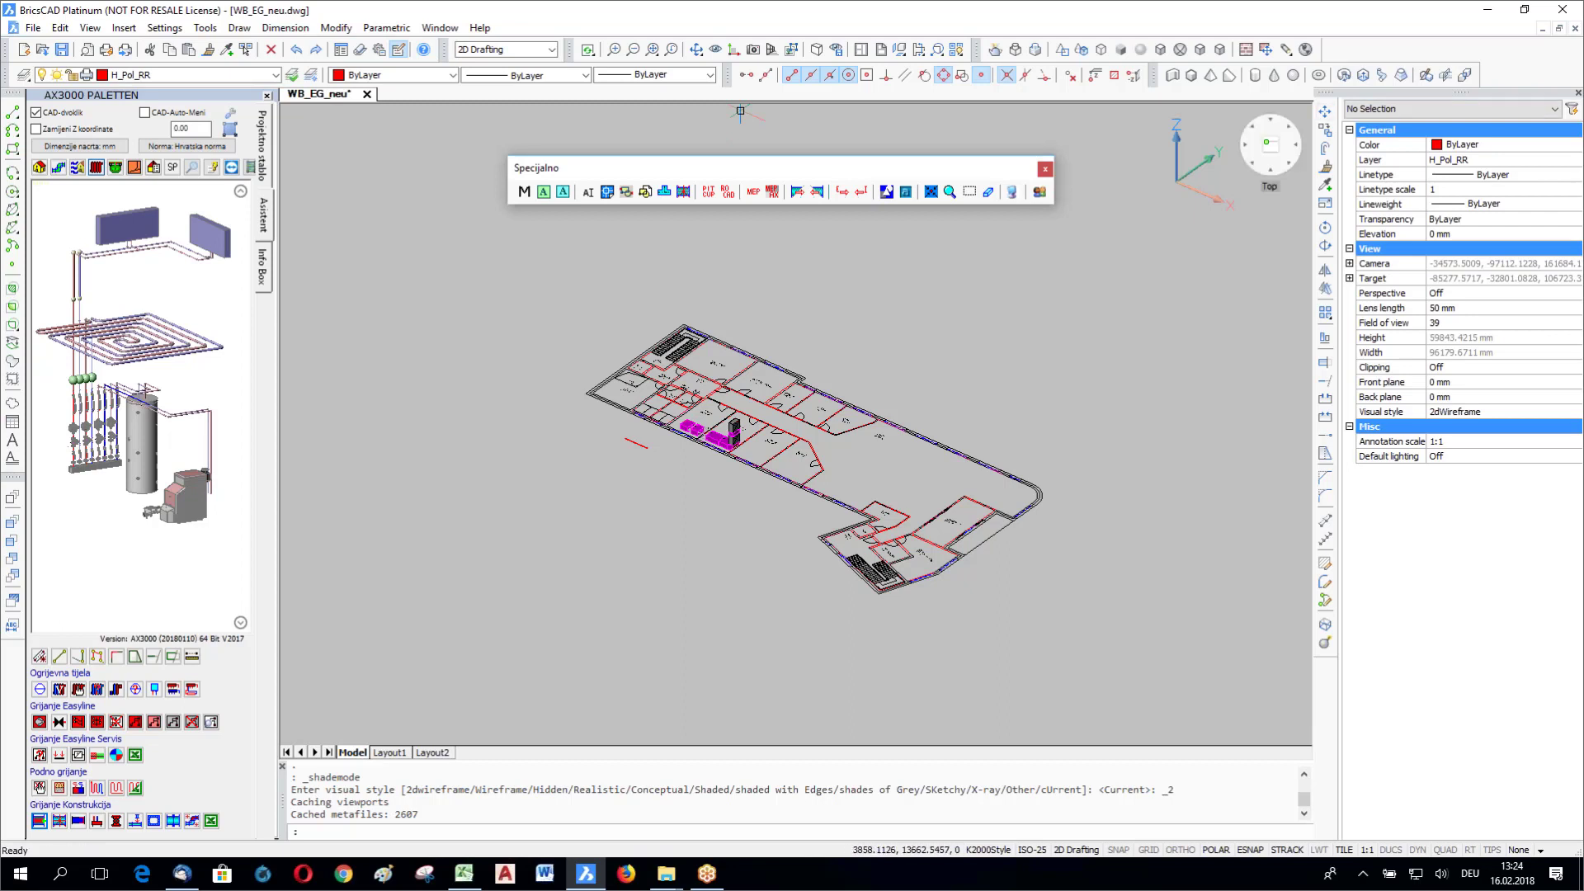
click(1270, 144)
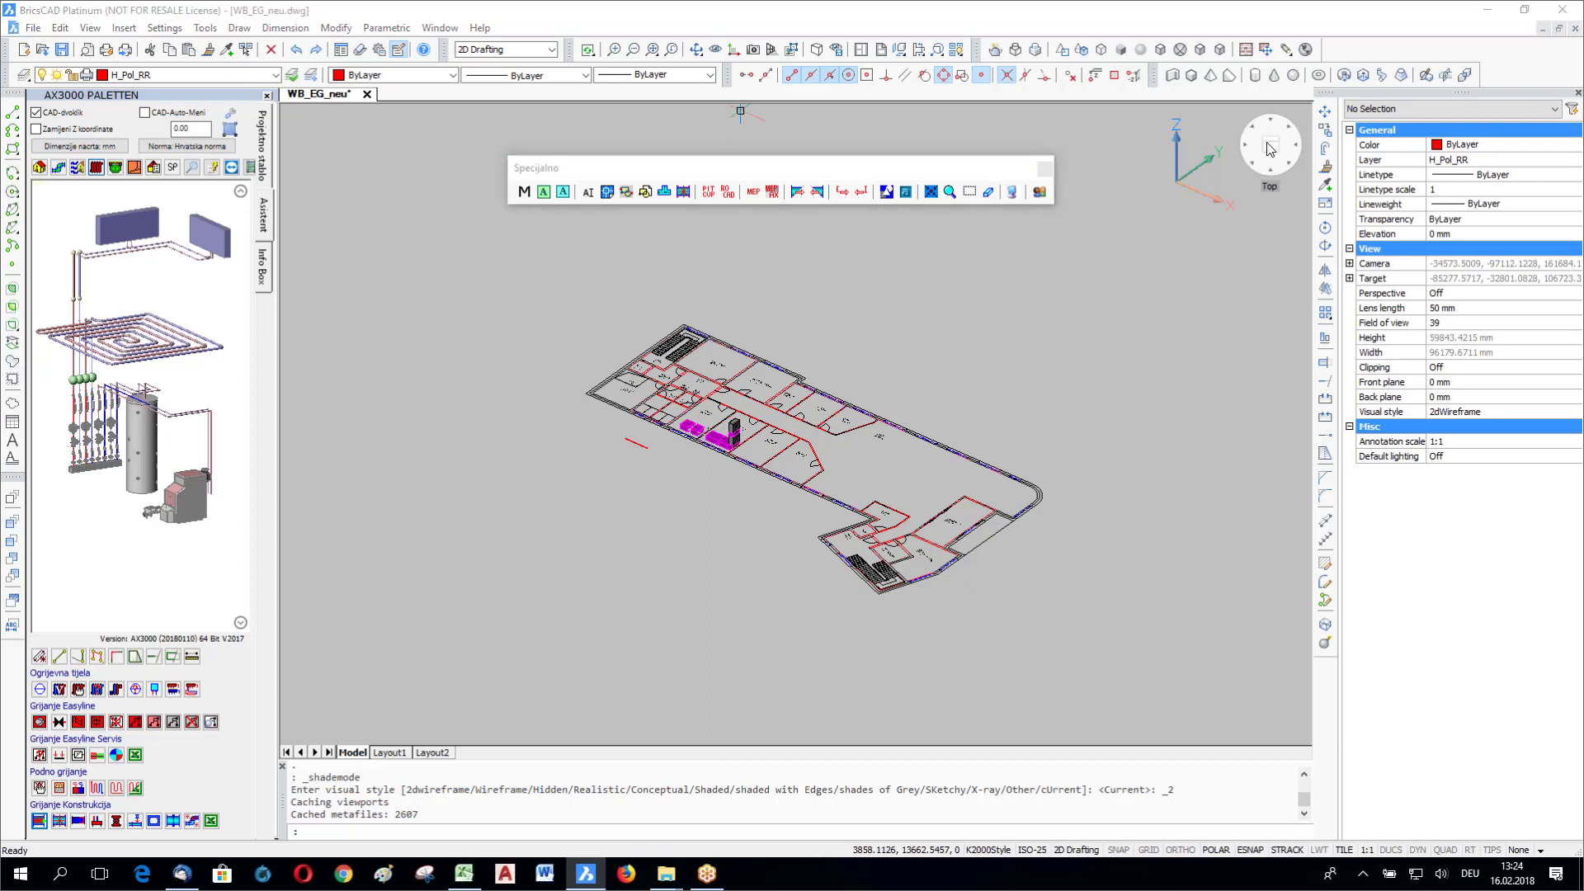
click(1063, 49)
click(1082, 50)
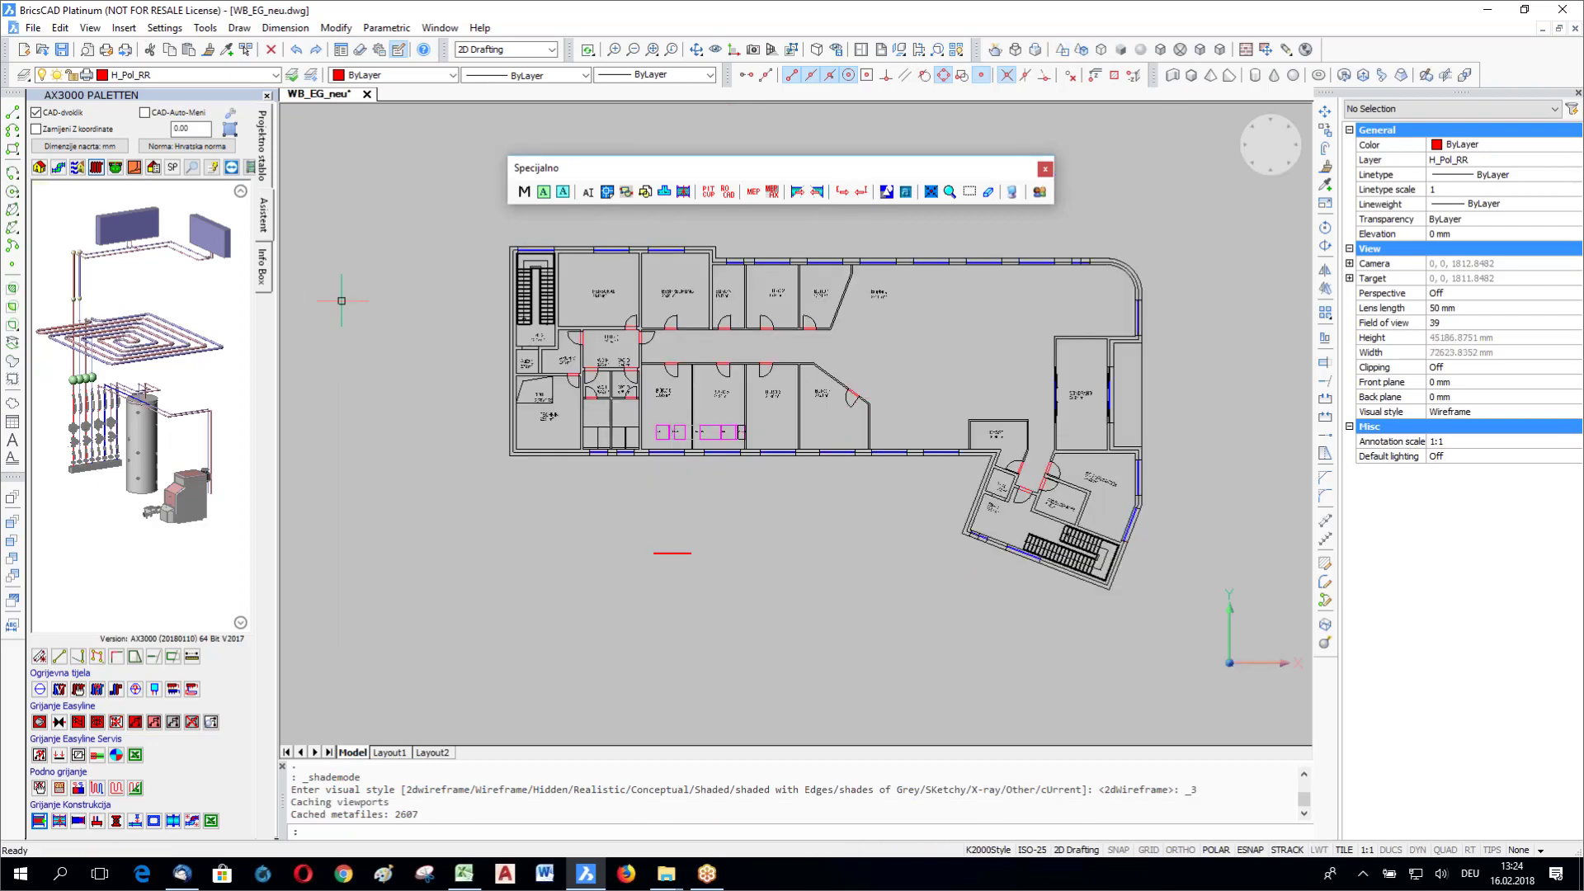
Step: Switch the AX3000 palette to the Opcenito tools and draw a rectangle across the two BÜRO 5 offices above the duct run
click(154, 168)
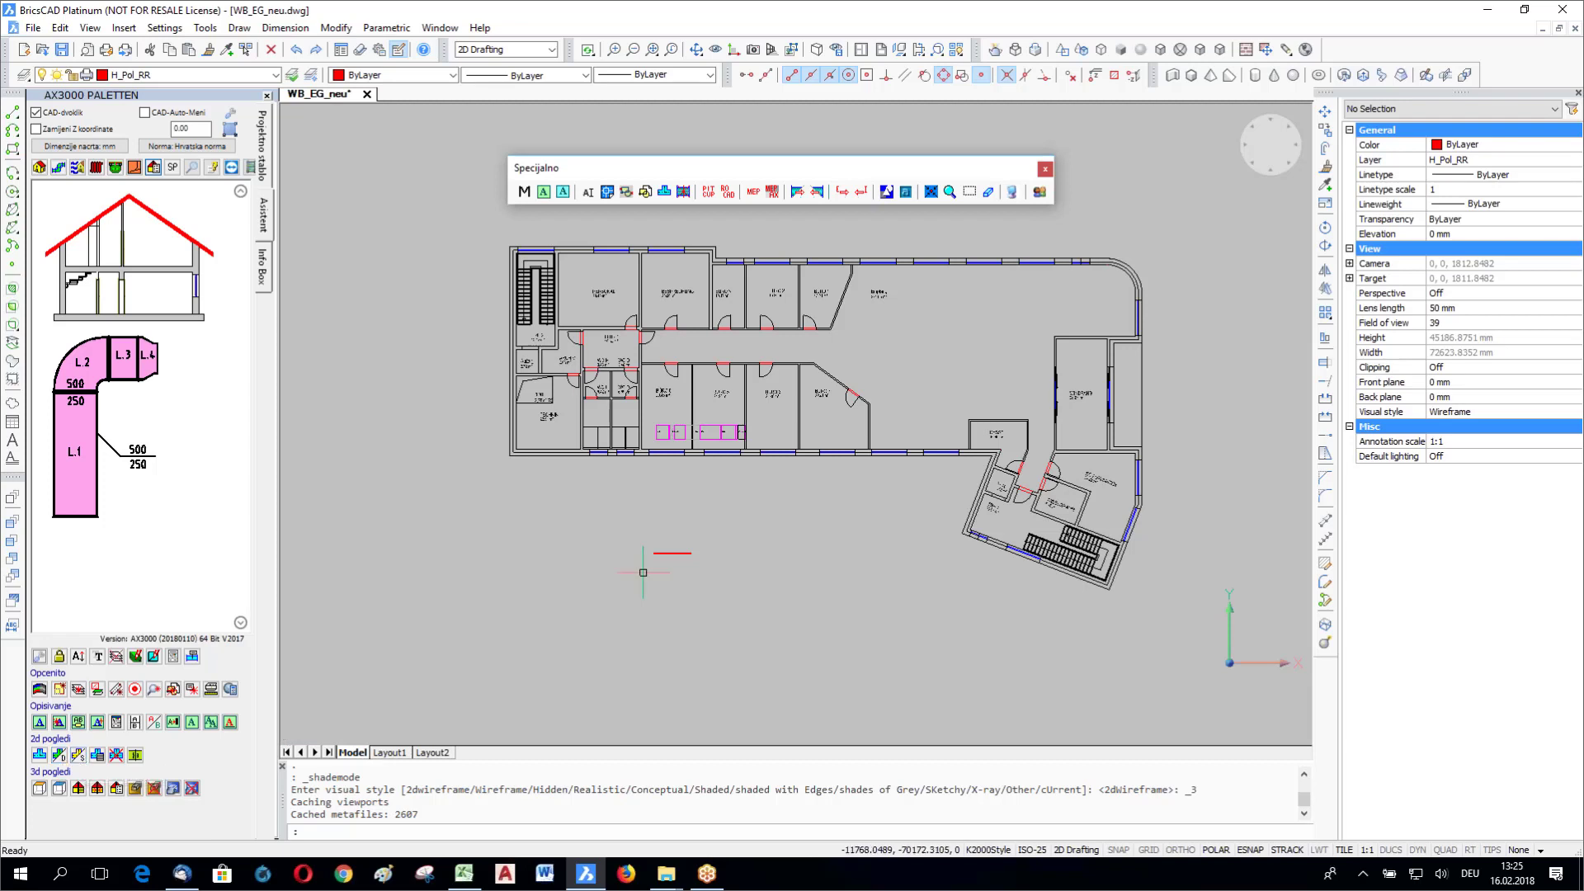
scroll(682, 405, up, 8)
scroll(832, 516, down, 3)
key(Escape)
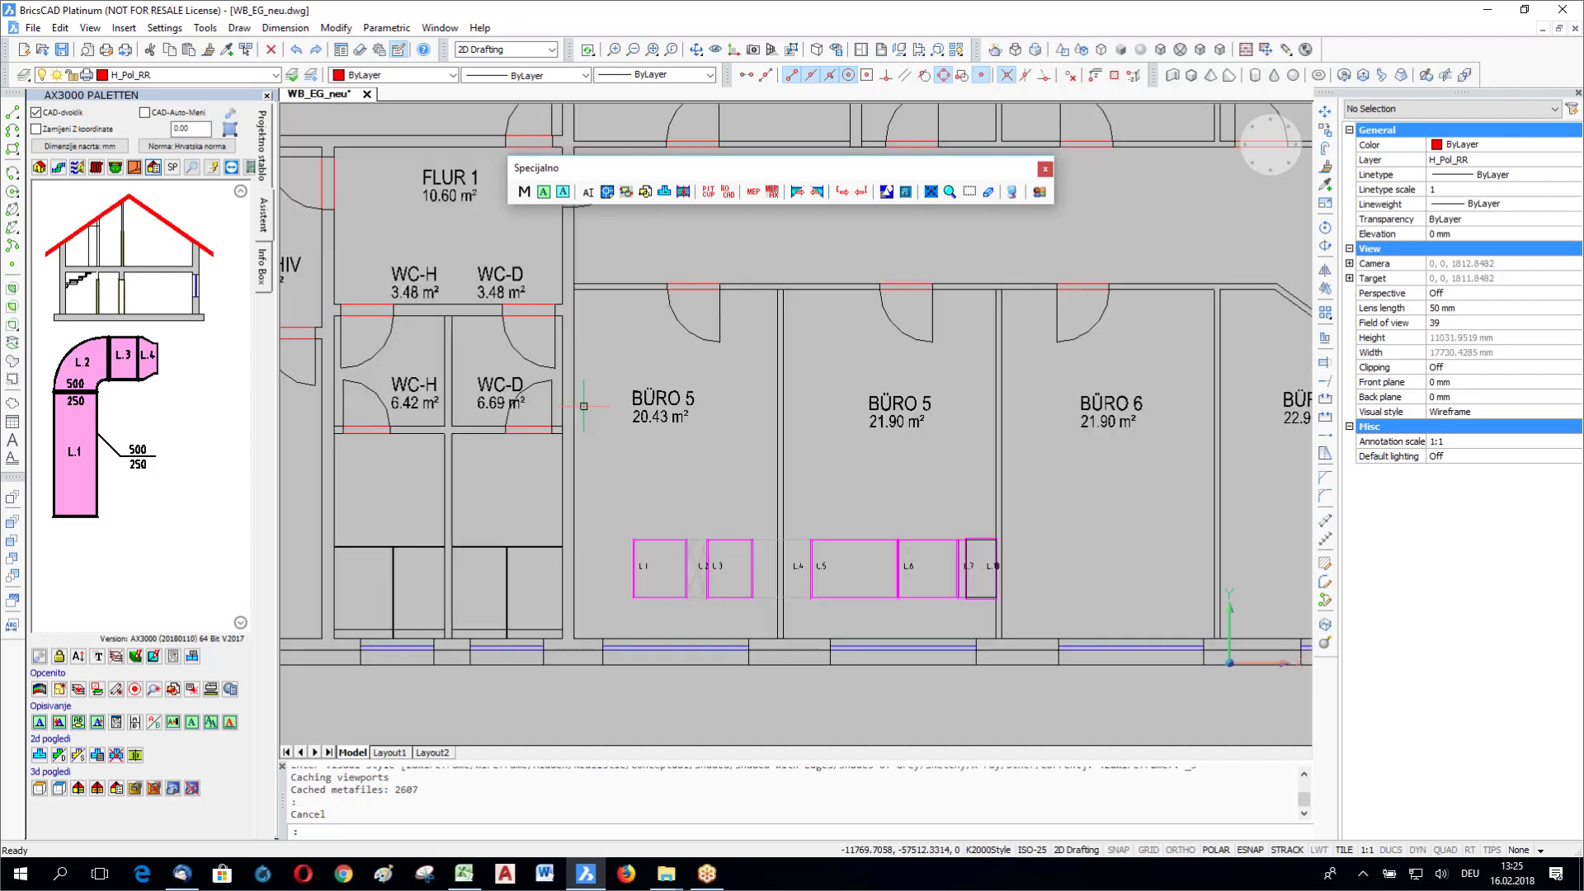
click(13, 151)
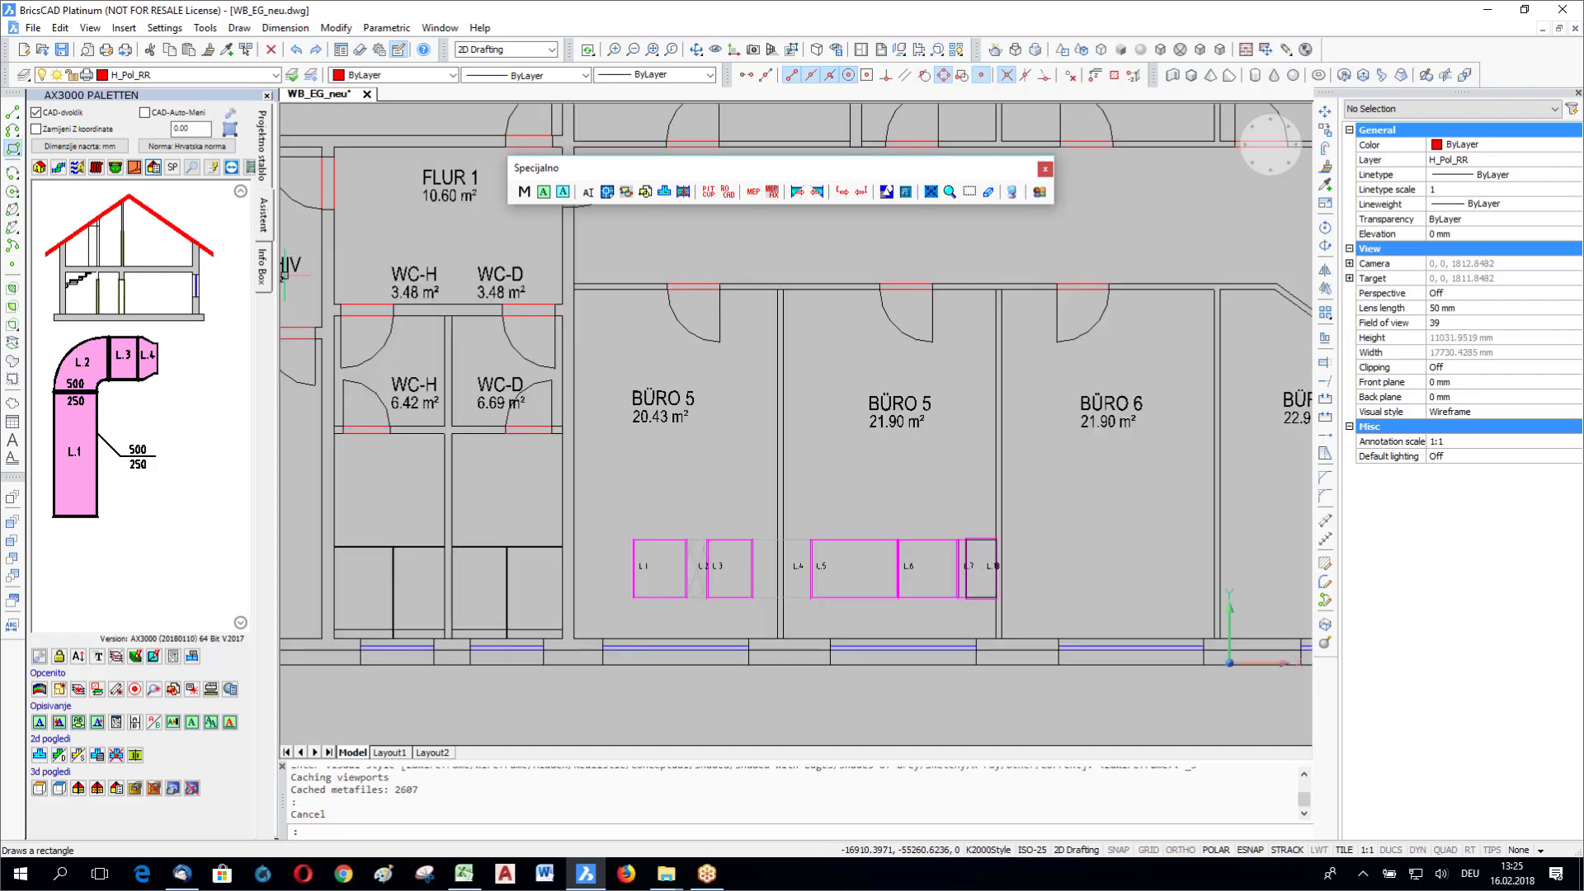
click(574, 484)
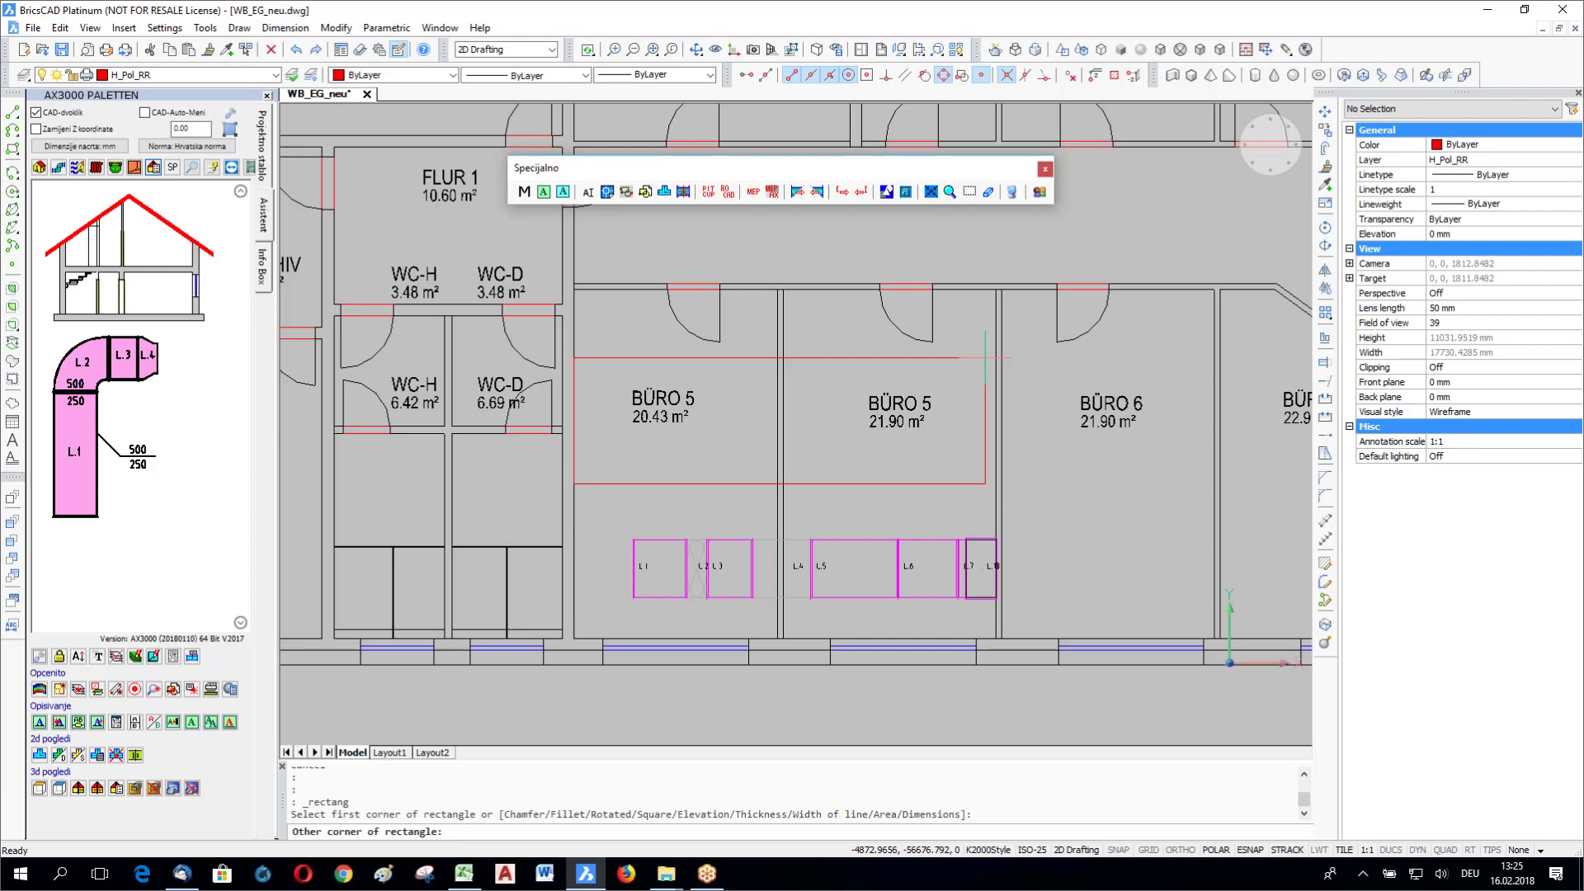
click(990, 354)
Step: Draw two vertical lines across the rectangle at the wall between the BÜRO 5 offices, one on its left face and one just right of it
text(l)
key(Return)
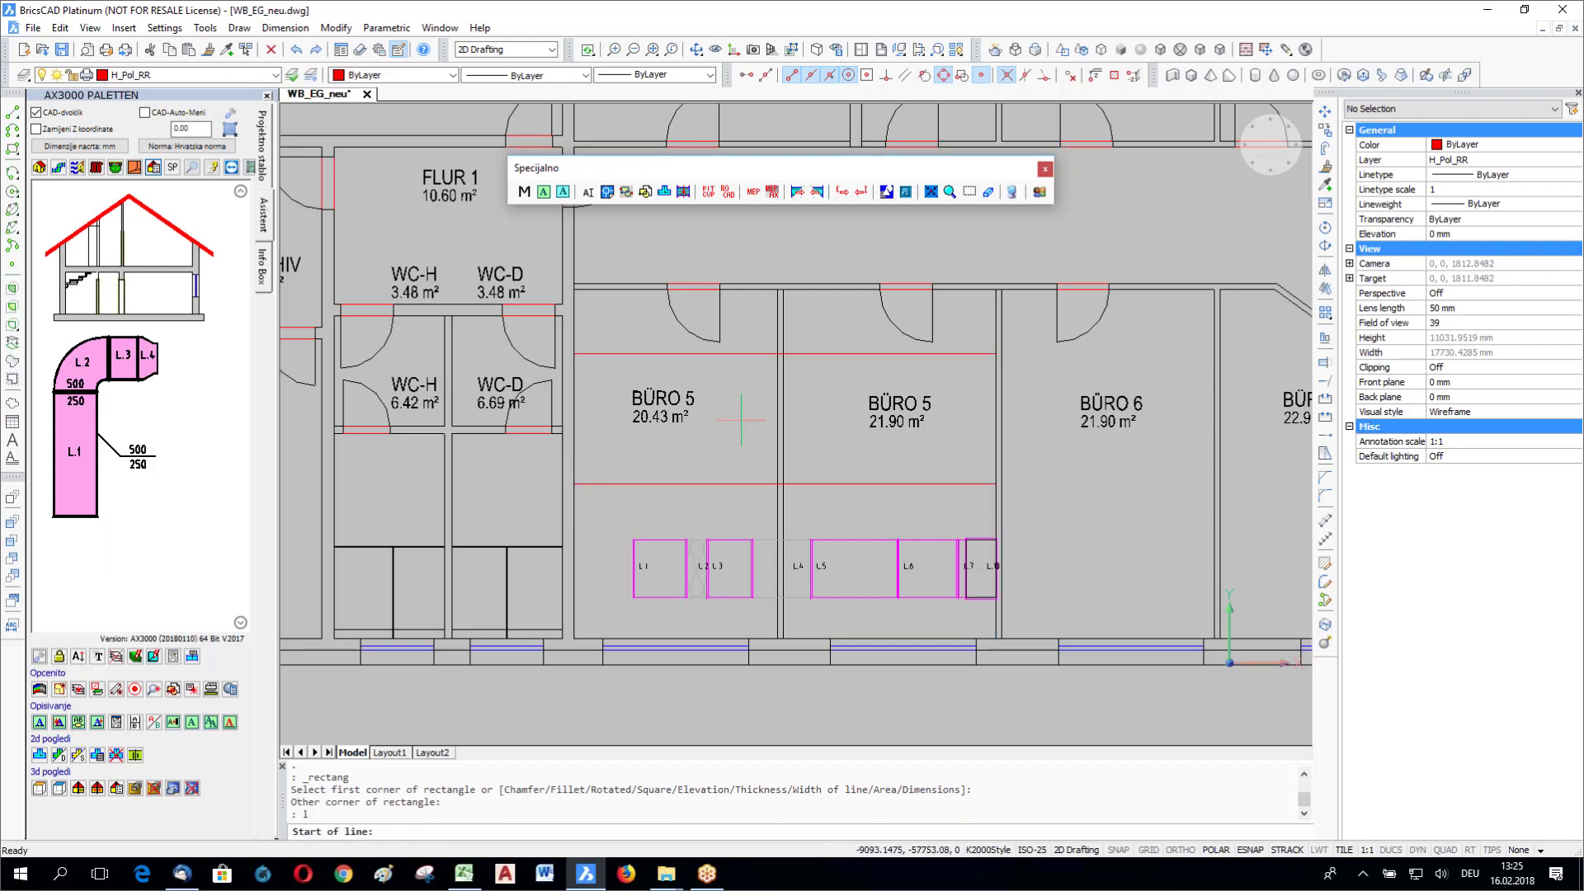
click(783, 363)
click(778, 484)
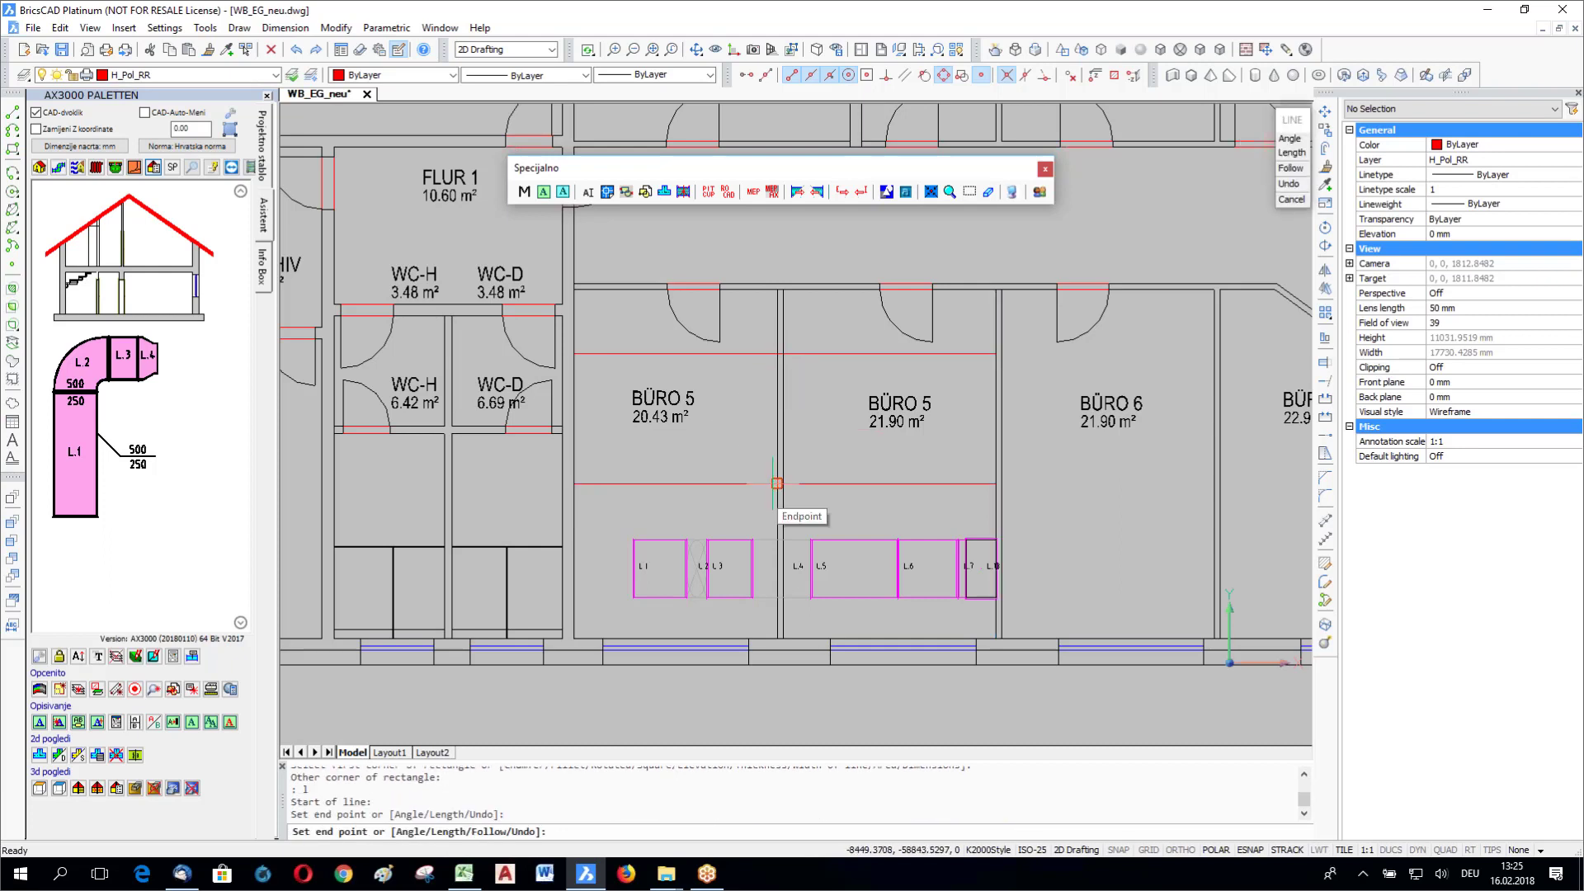
key(Return)
key(Return)
click(783, 389)
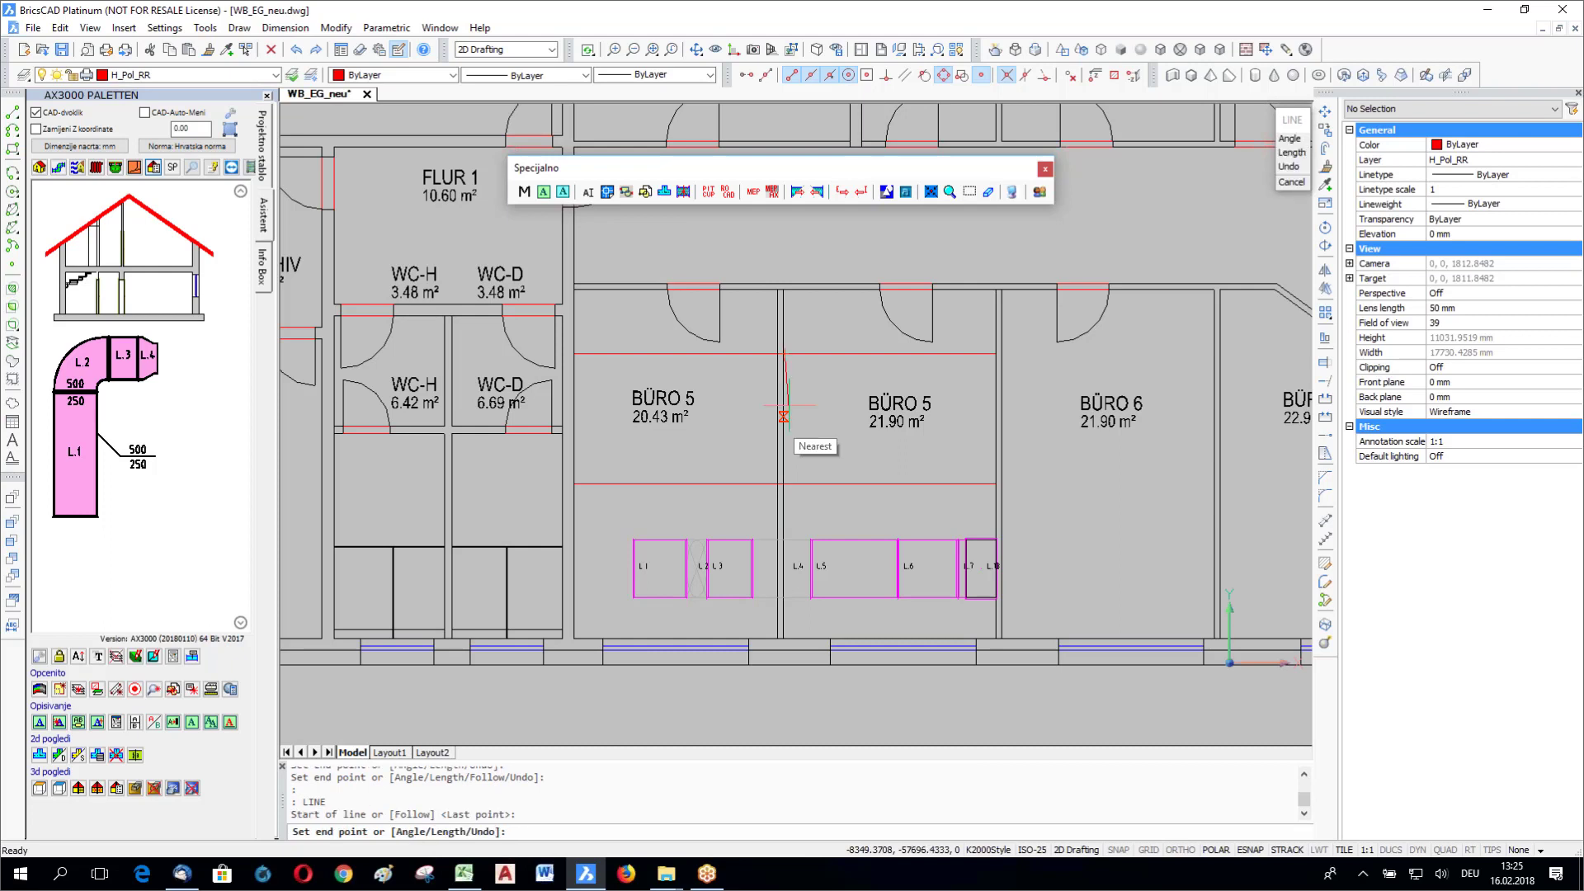
key(Escape)
Step: Move the vertical line just right of the dividing wall onto the wall's left face, keeping its top end on the rectangle's upper edge
click(537, 458)
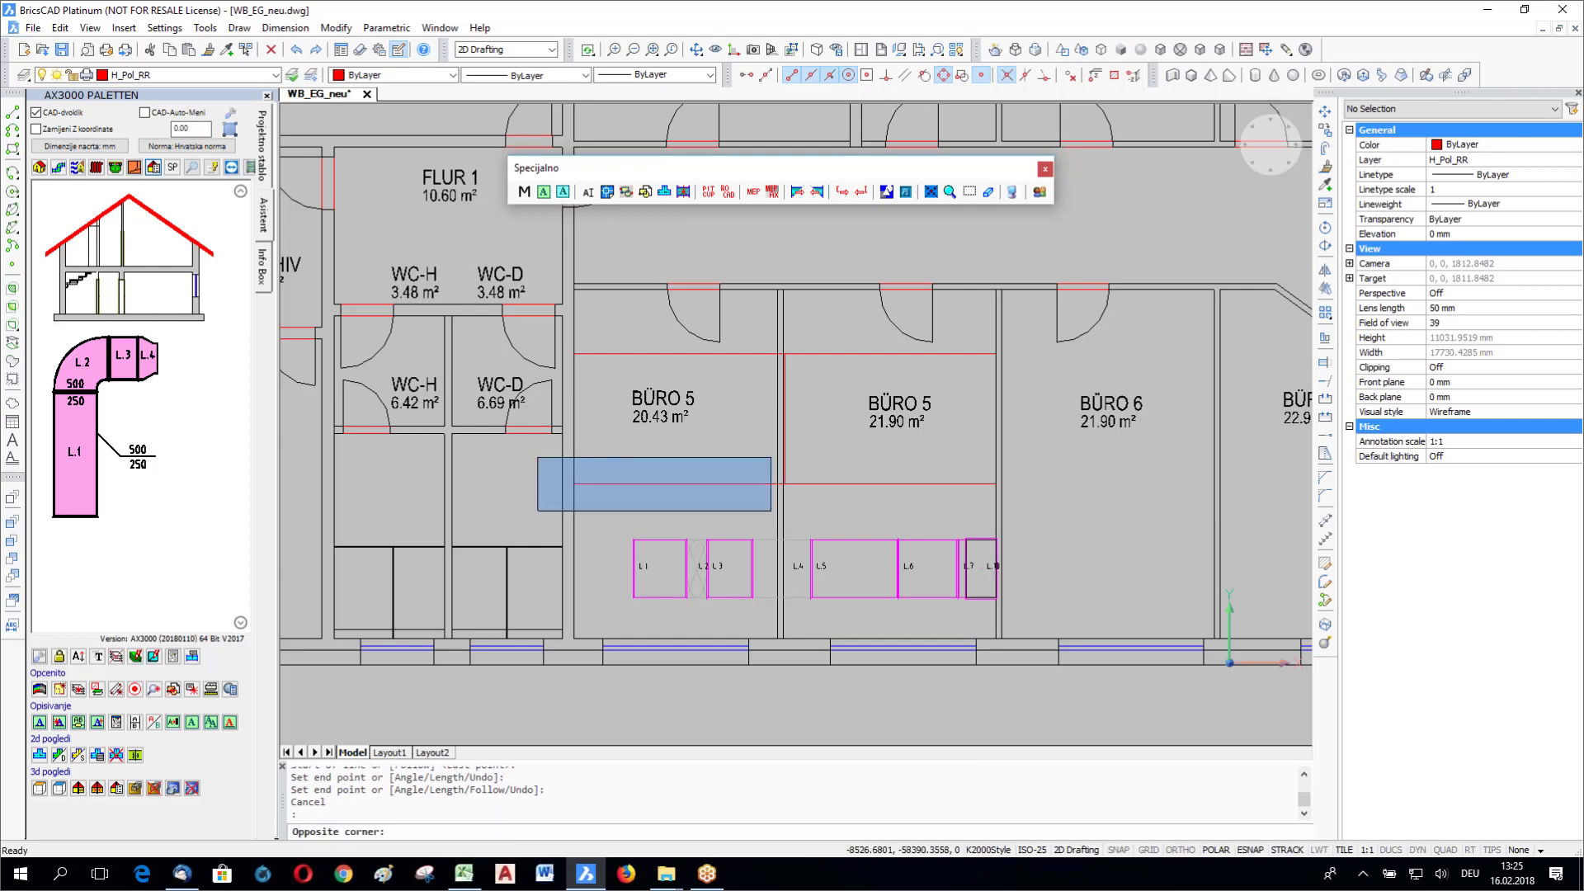
key(Escape)
click(745, 499)
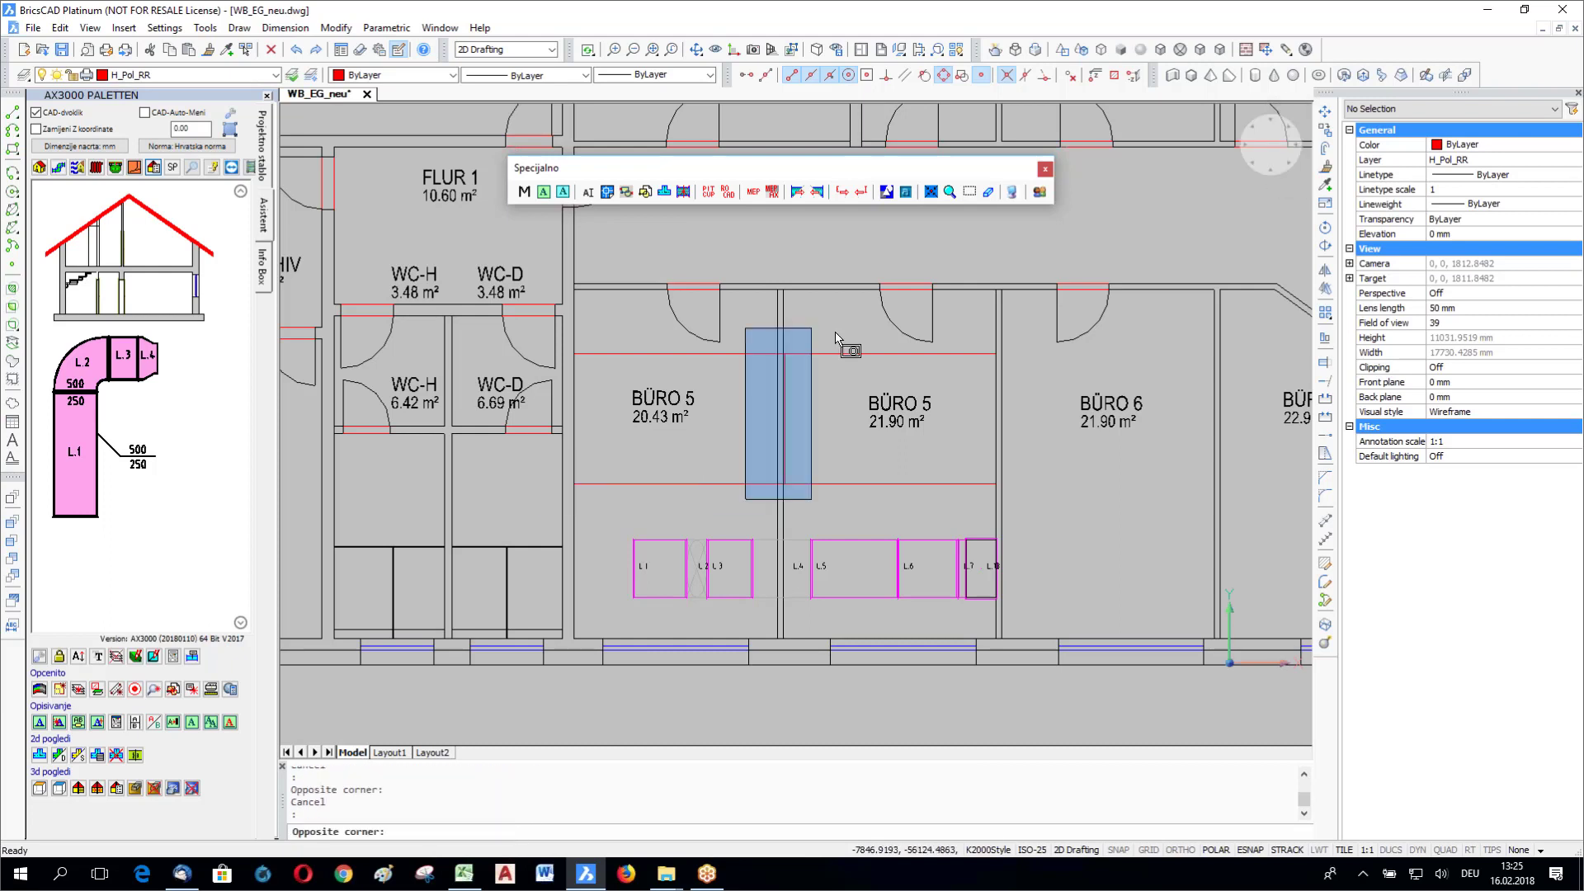
click(835, 332)
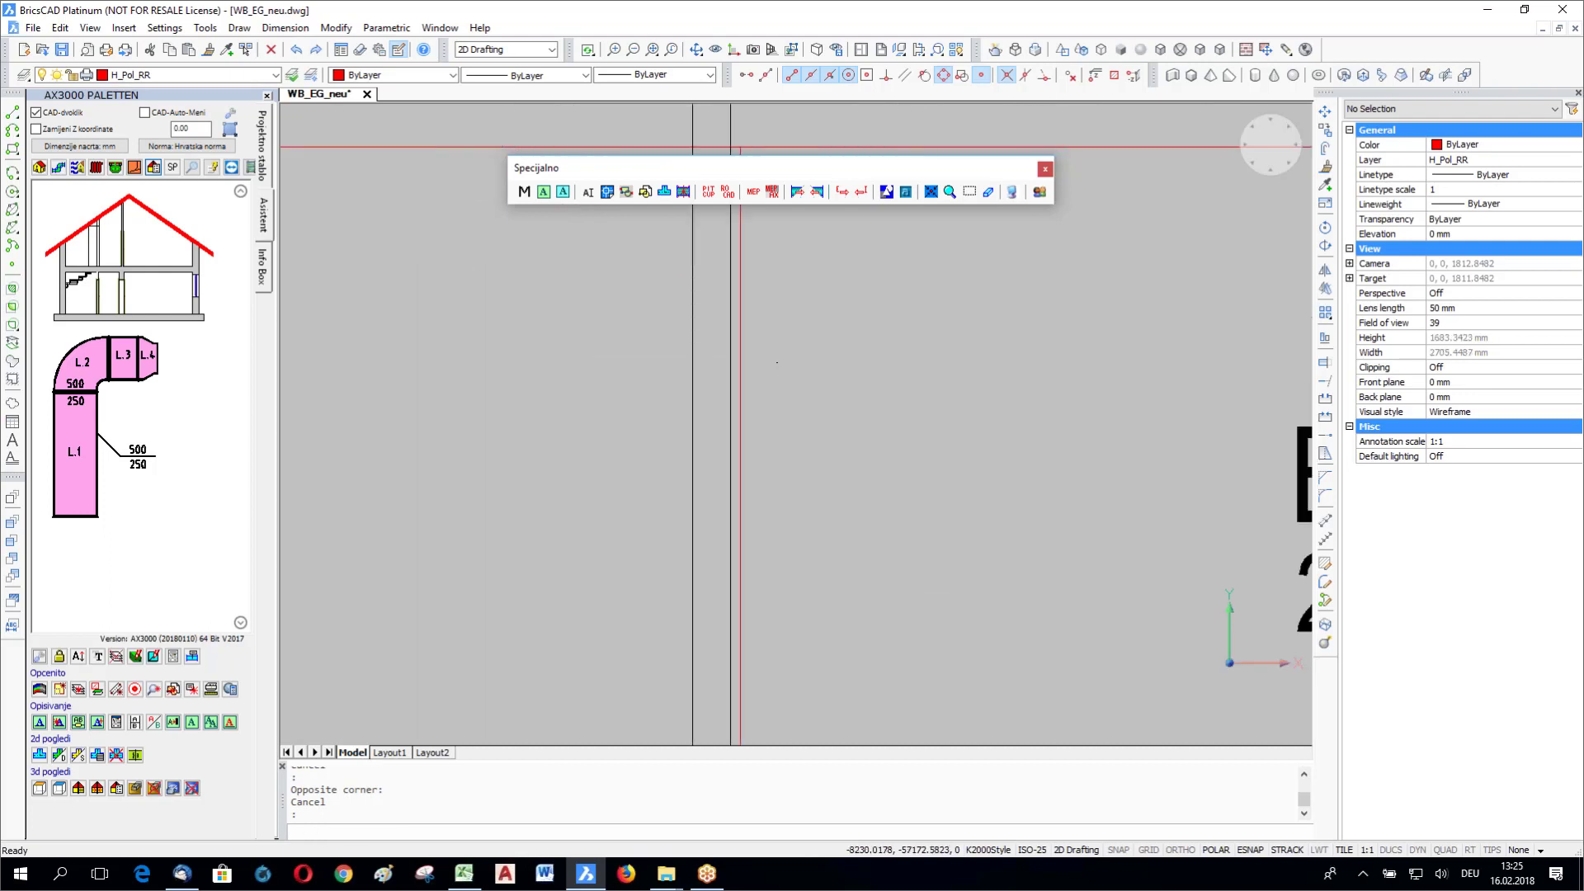
click(735, 398)
middle_drag(761, 146, 752, 282)
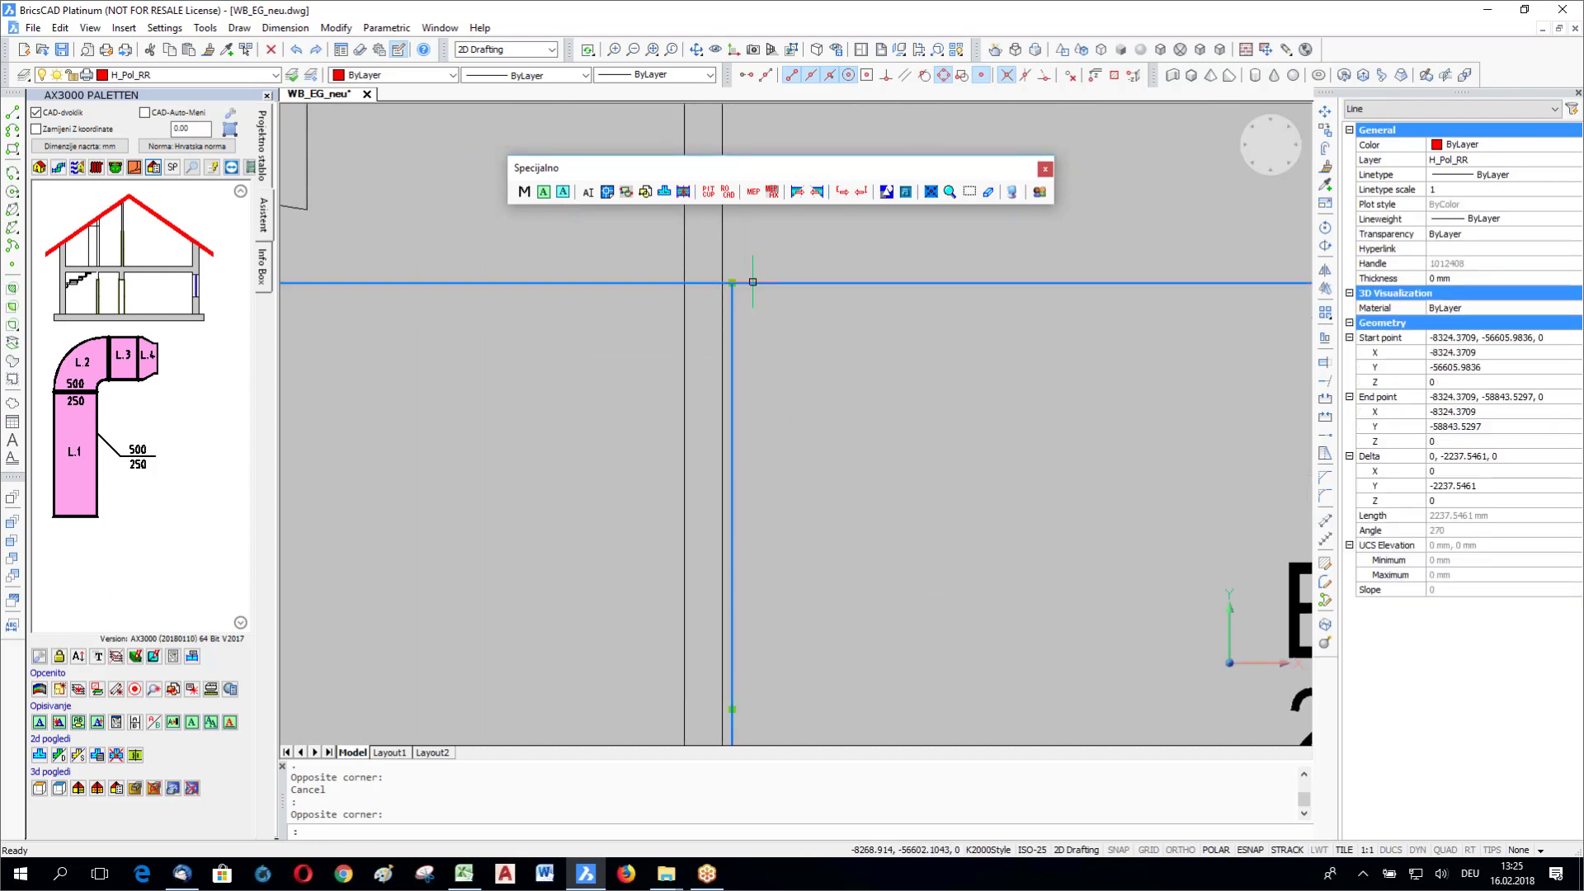
text(m)
key(Return)
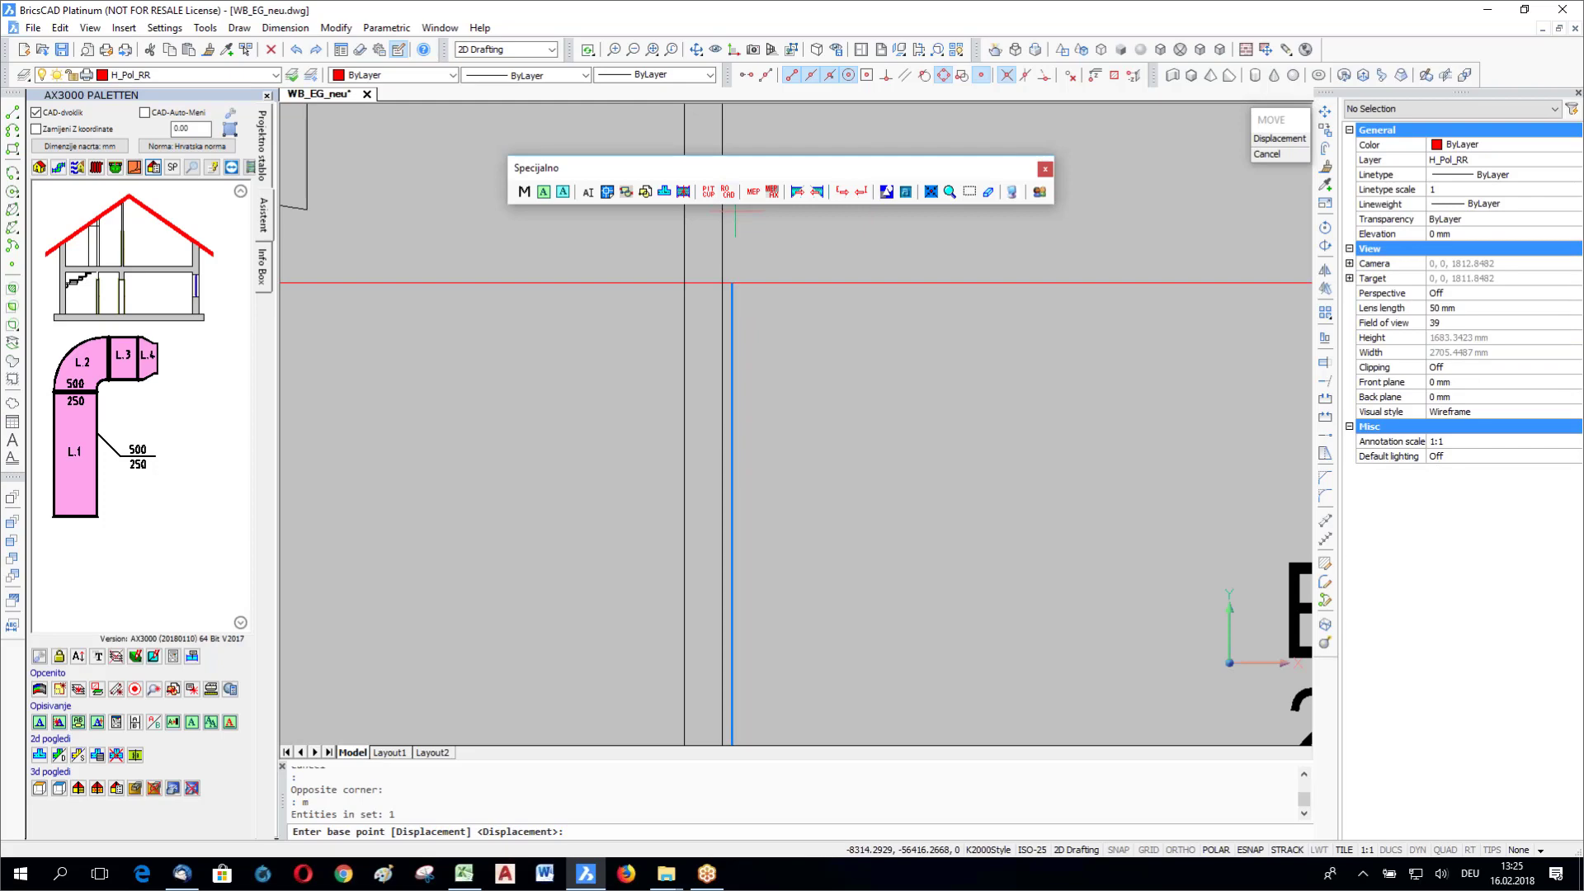
click(734, 284)
key(Escape)
Step: Select the vertical lines at the dividing wall to check their positions, and clear the selection
scroll(697, 302, down, 10)
click(697, 302)
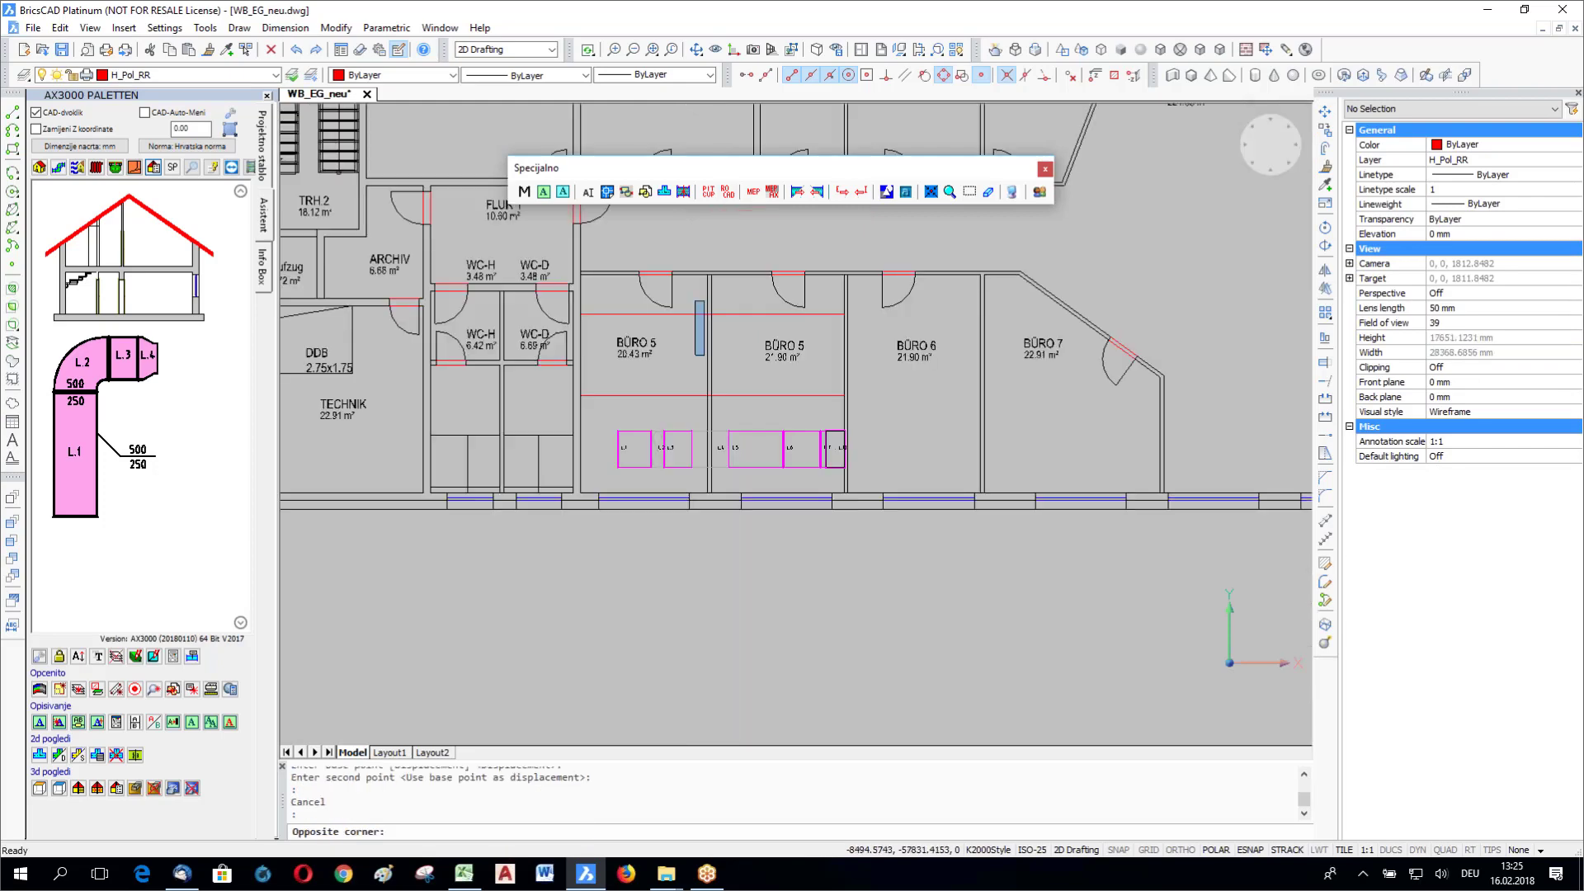
click(756, 406)
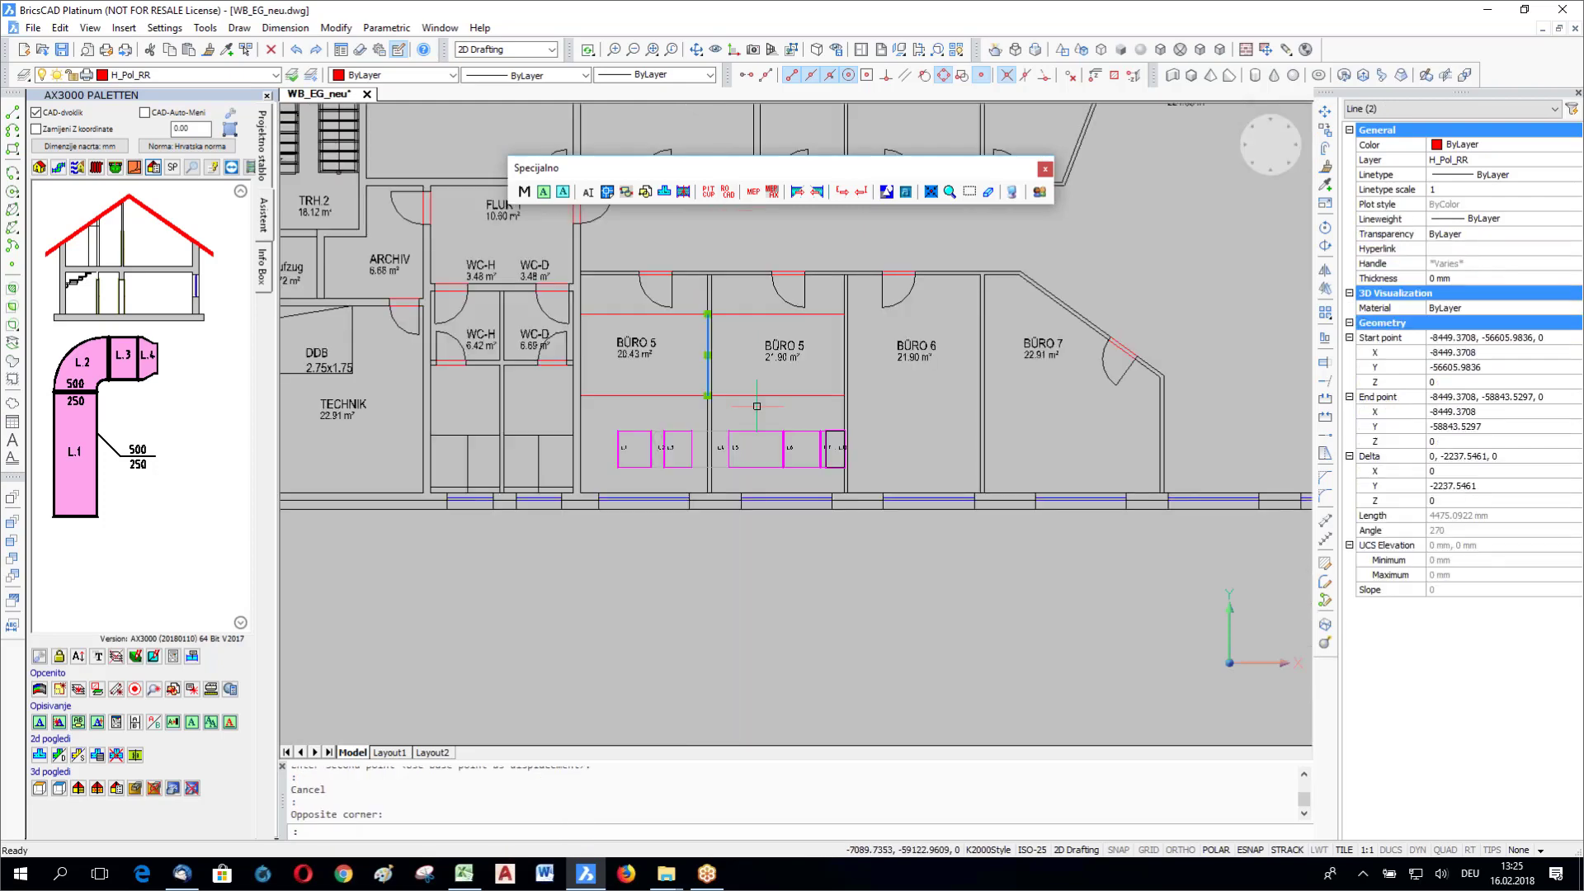
key(Escape)
click(719, 311)
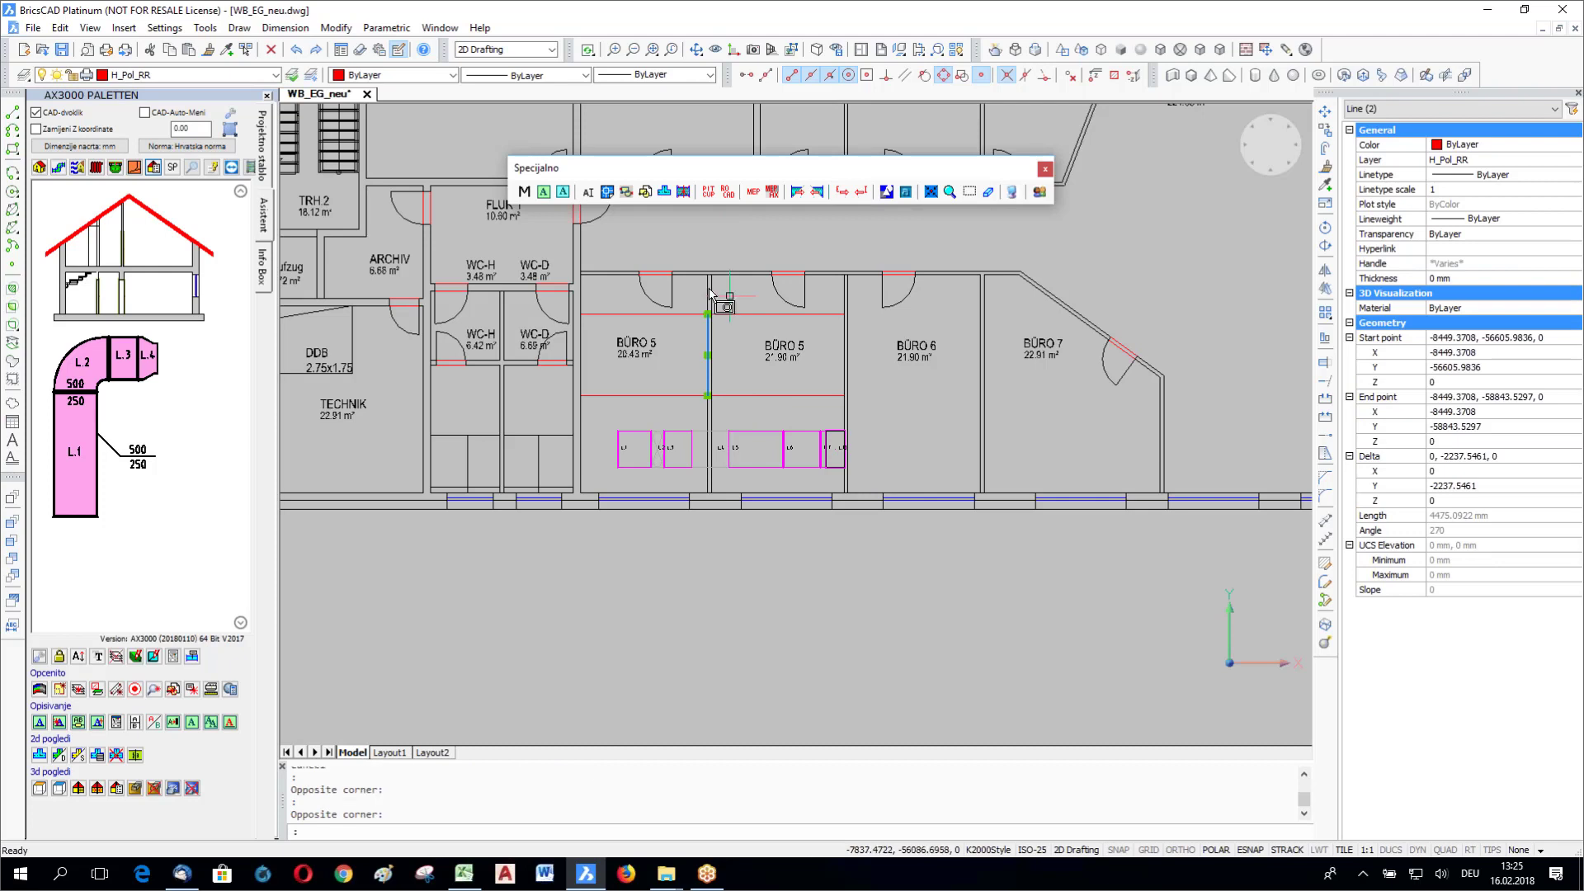
scroll(726, 324, up, 3)
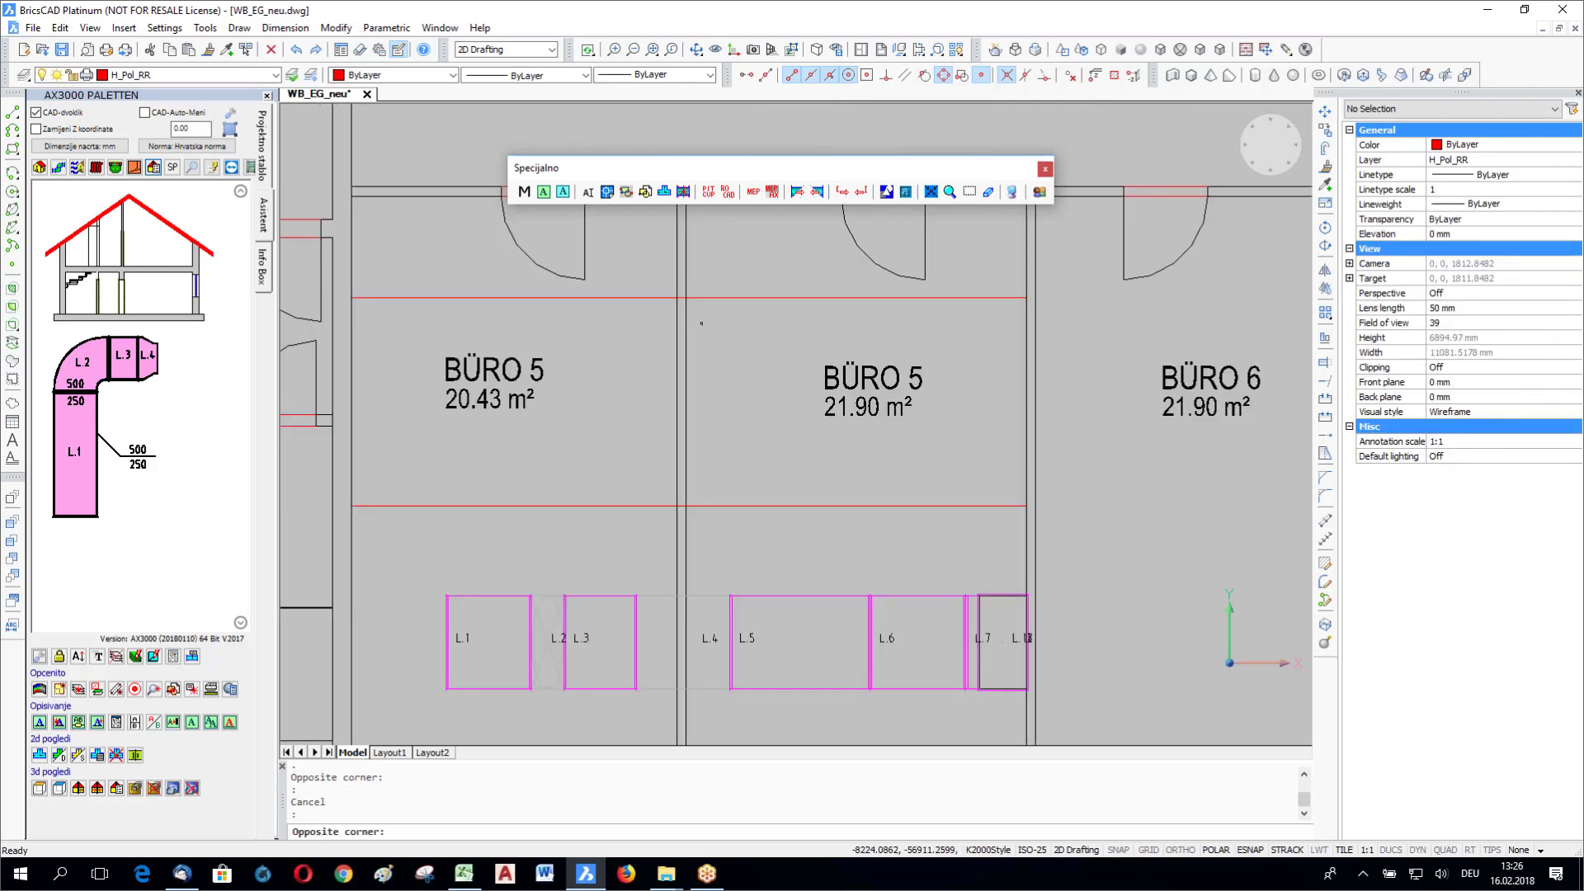
click(698, 388)
key(Escape)
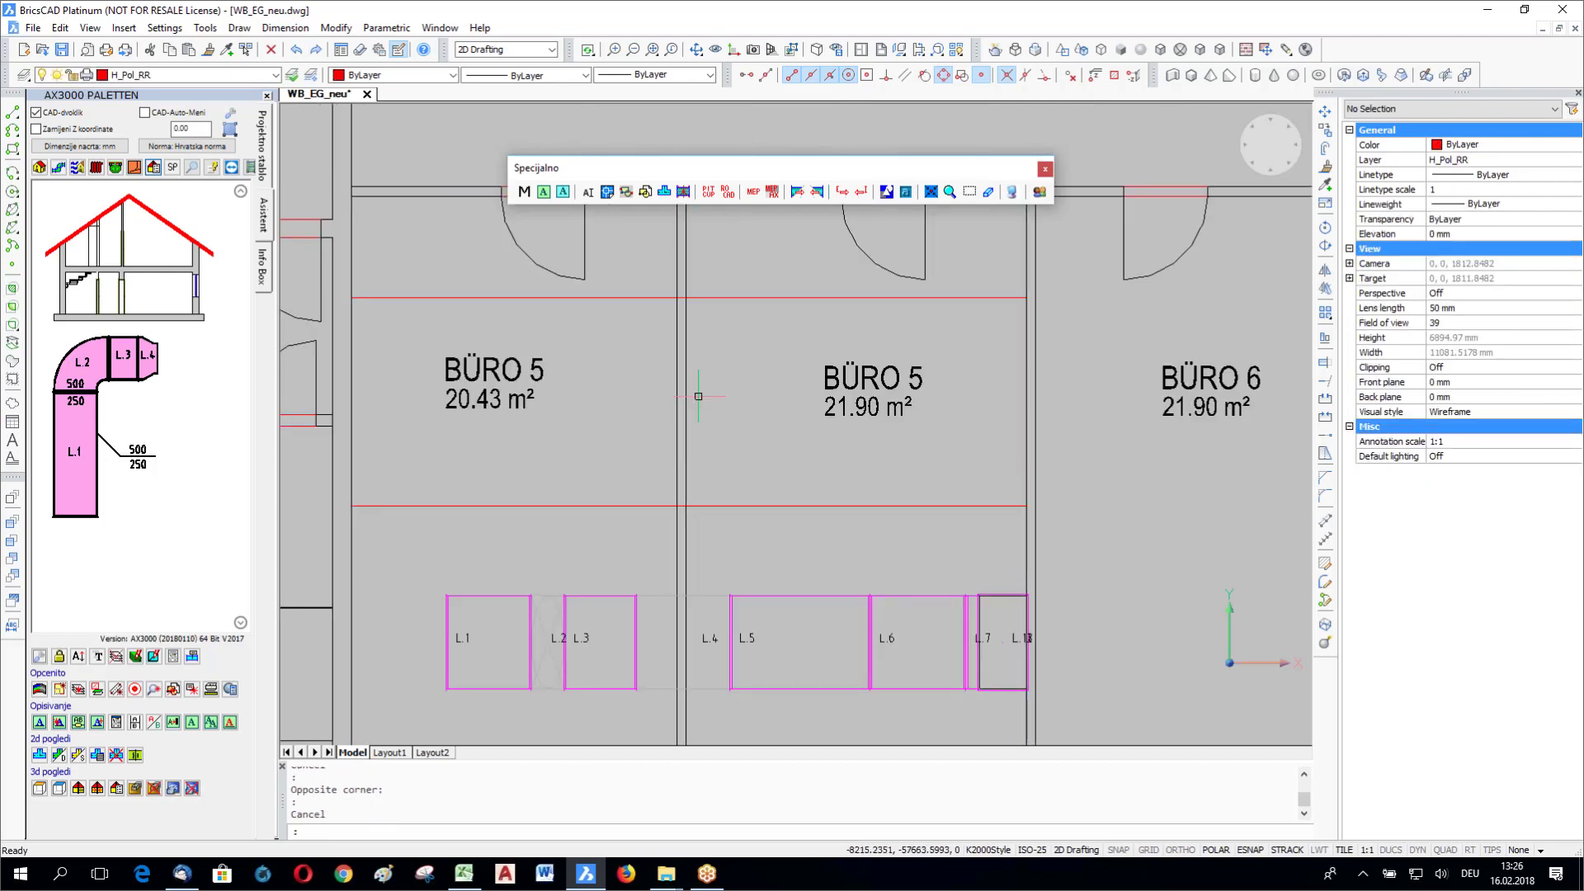
Step: Draw a vertical line along the dividing wall's right face from the rectangle's upper edge to its lower edge
text(l)
key(Return)
scroll(686, 301, up, 5)
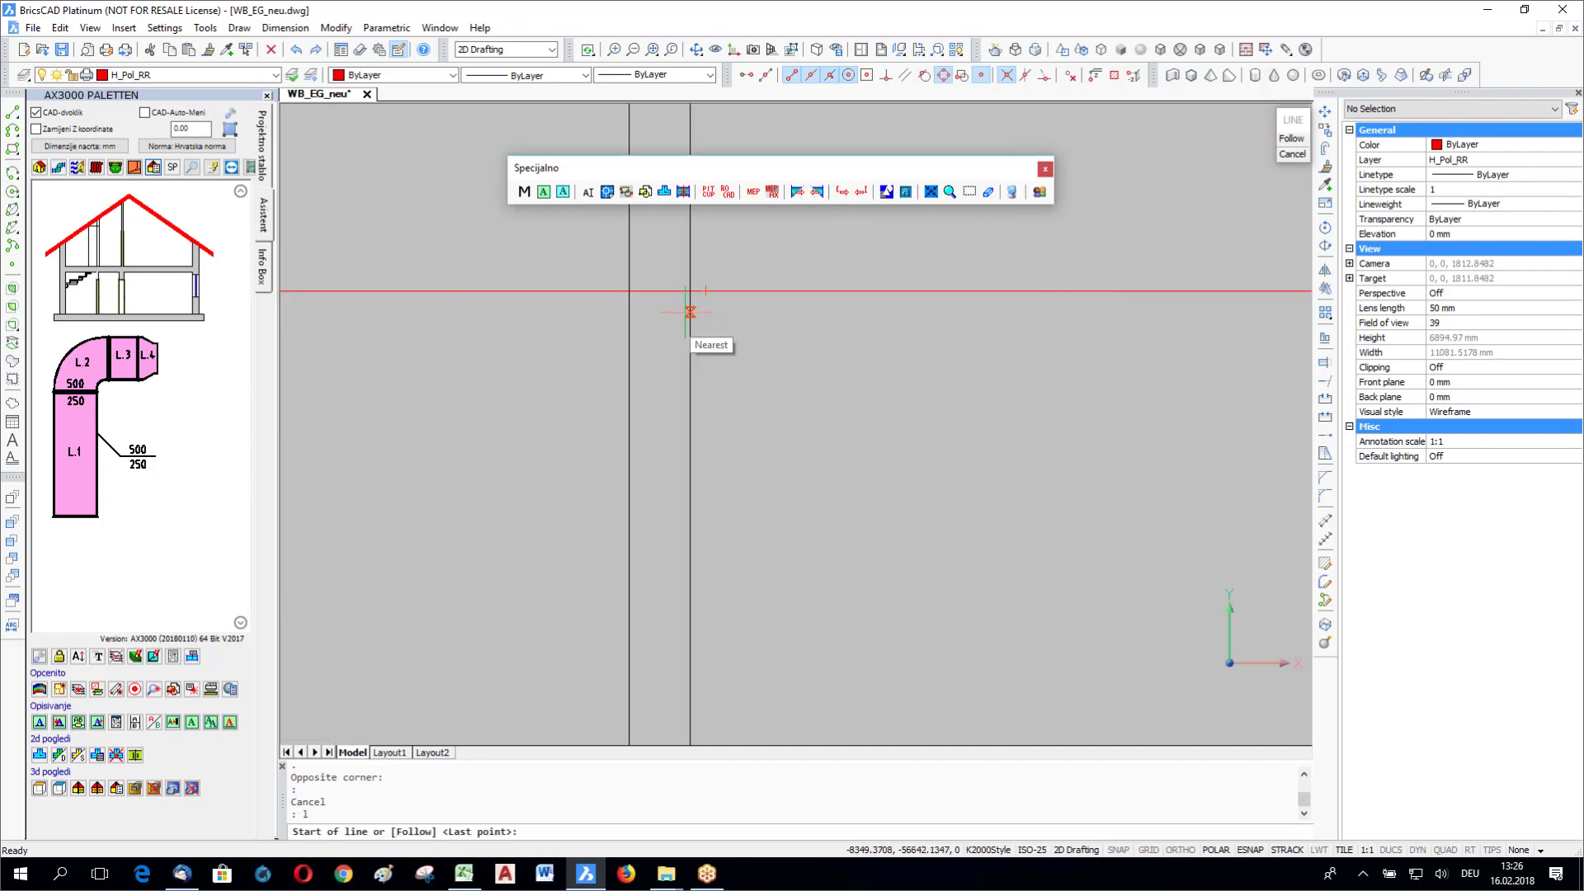
click(681, 290)
scroll(685, 371, down, 4)
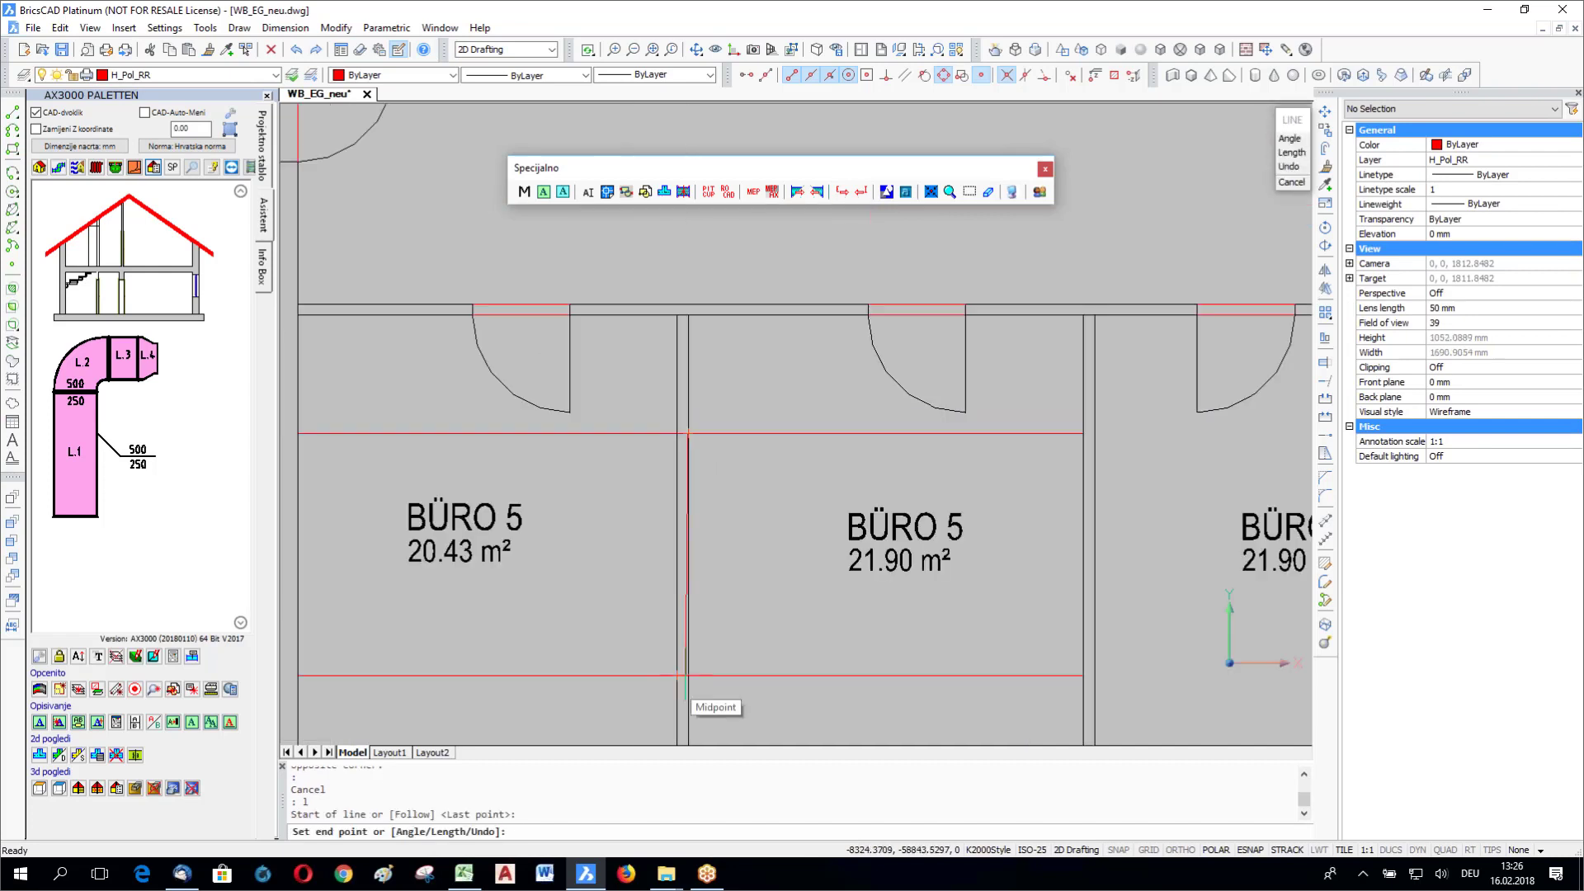
scroll(687, 675, up, 5)
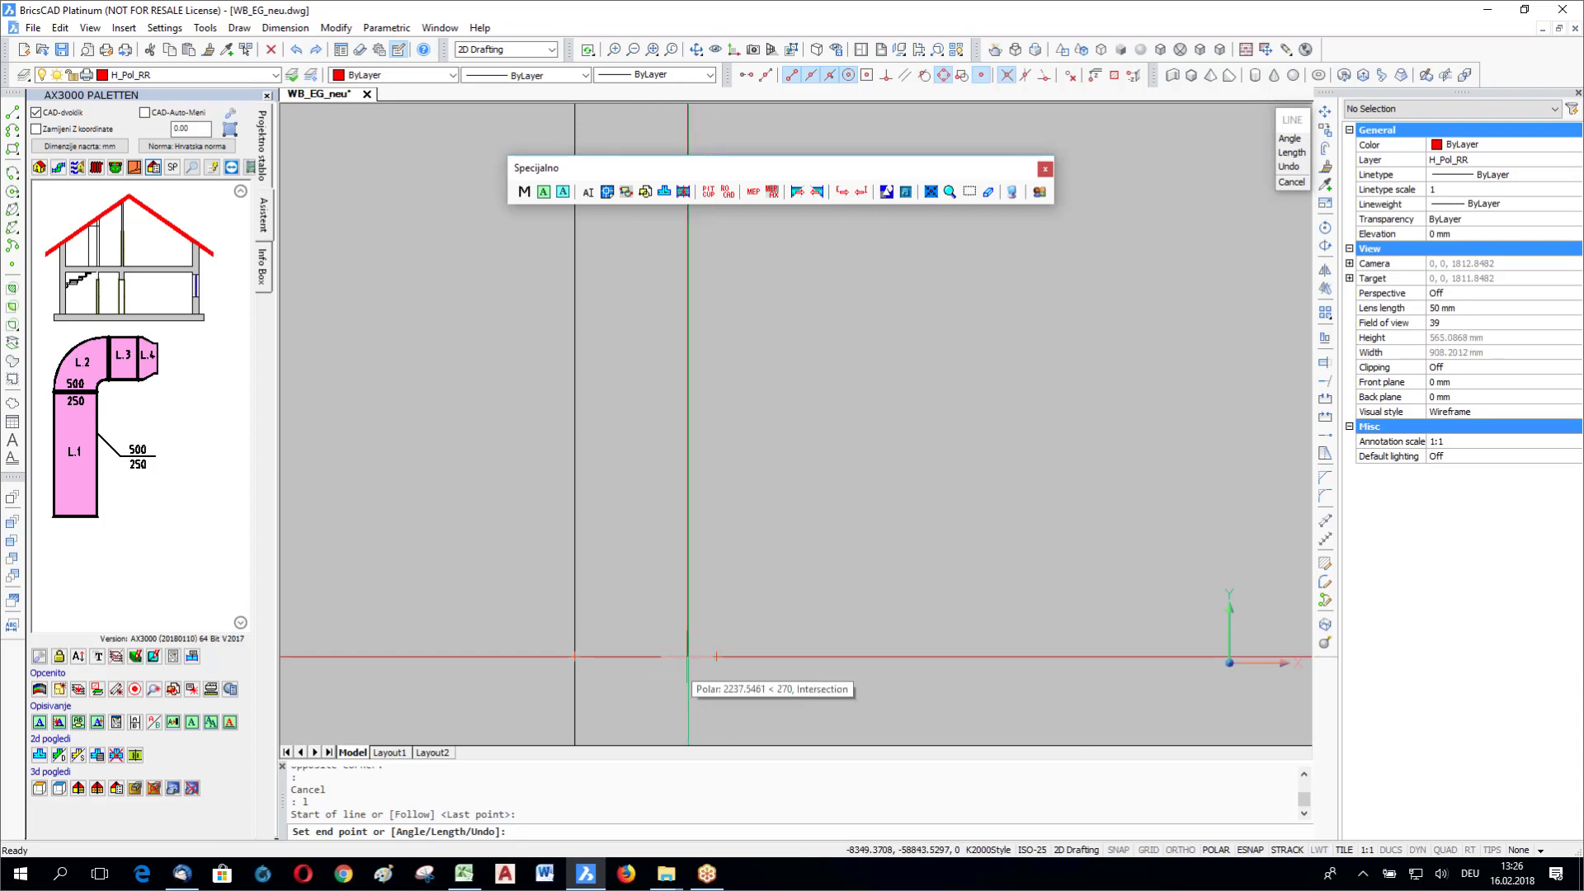
click(688, 656)
key(Escape)
key(Escape)
Step: Move the rectangle together with the vertical dividing lines out of the BÜRO 5 offices to the empty area below the floor plan
scroll(666, 704, down, 6)
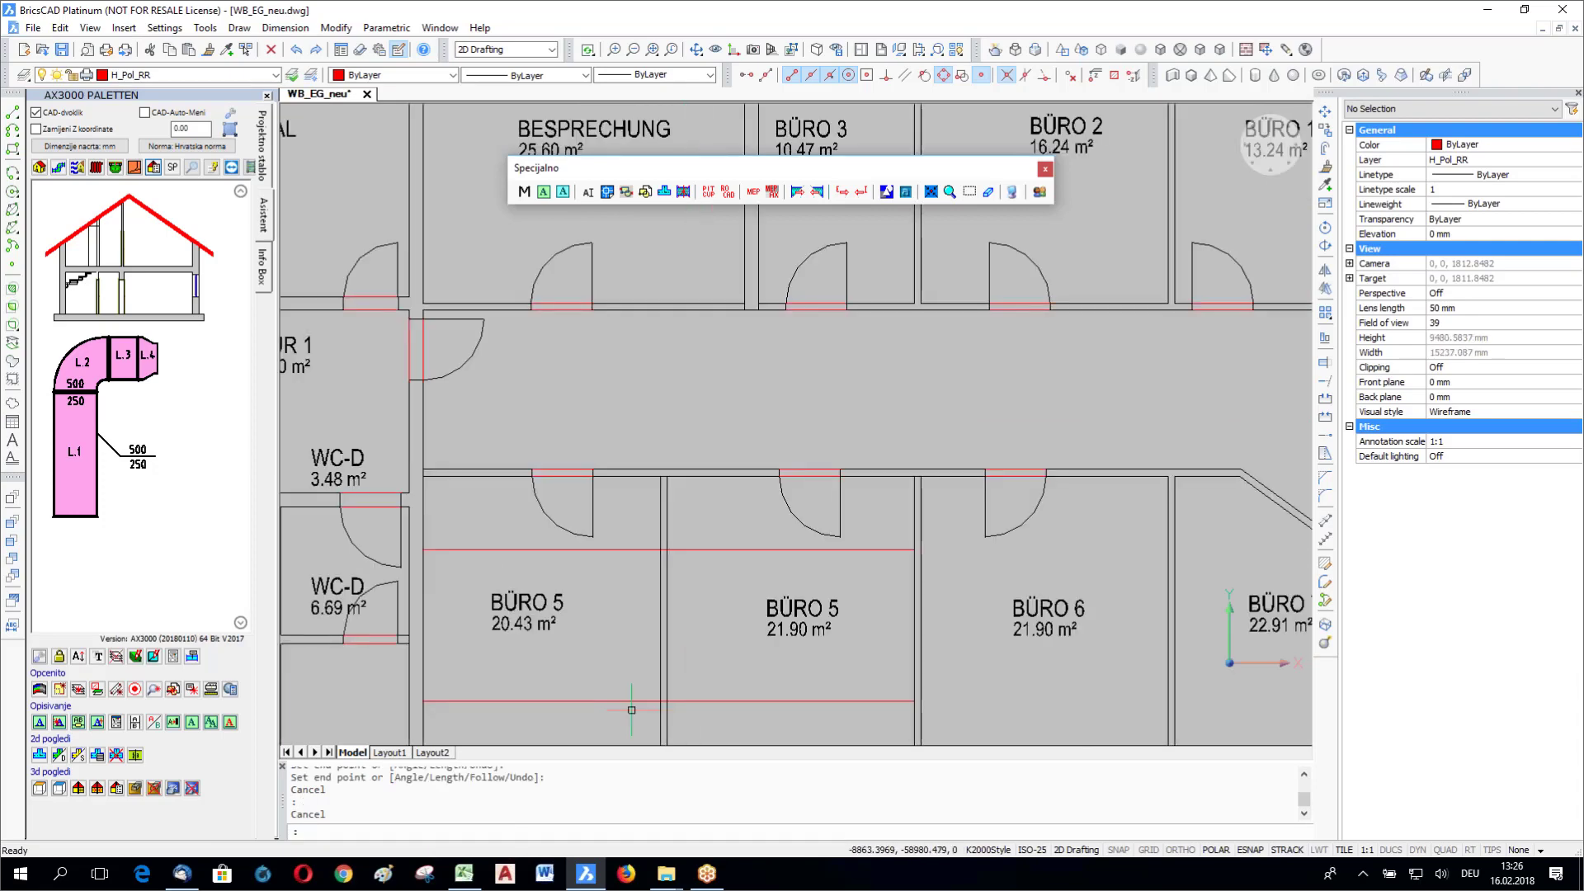
click(629, 709)
click(696, 521)
double_click(742, 536)
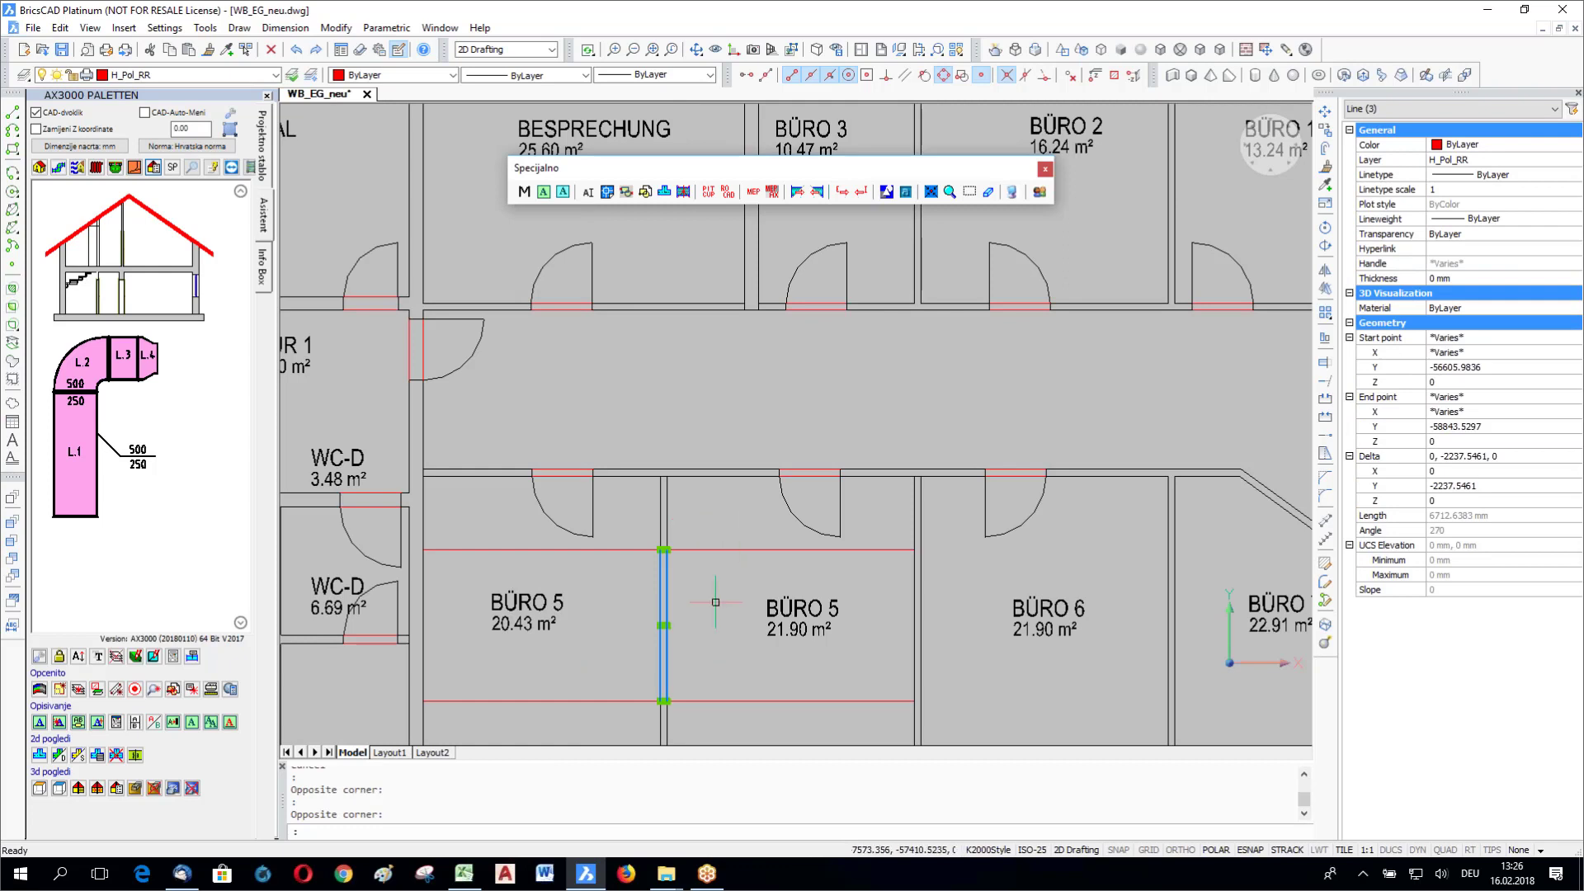
middle_drag(758, 685, 762, 634)
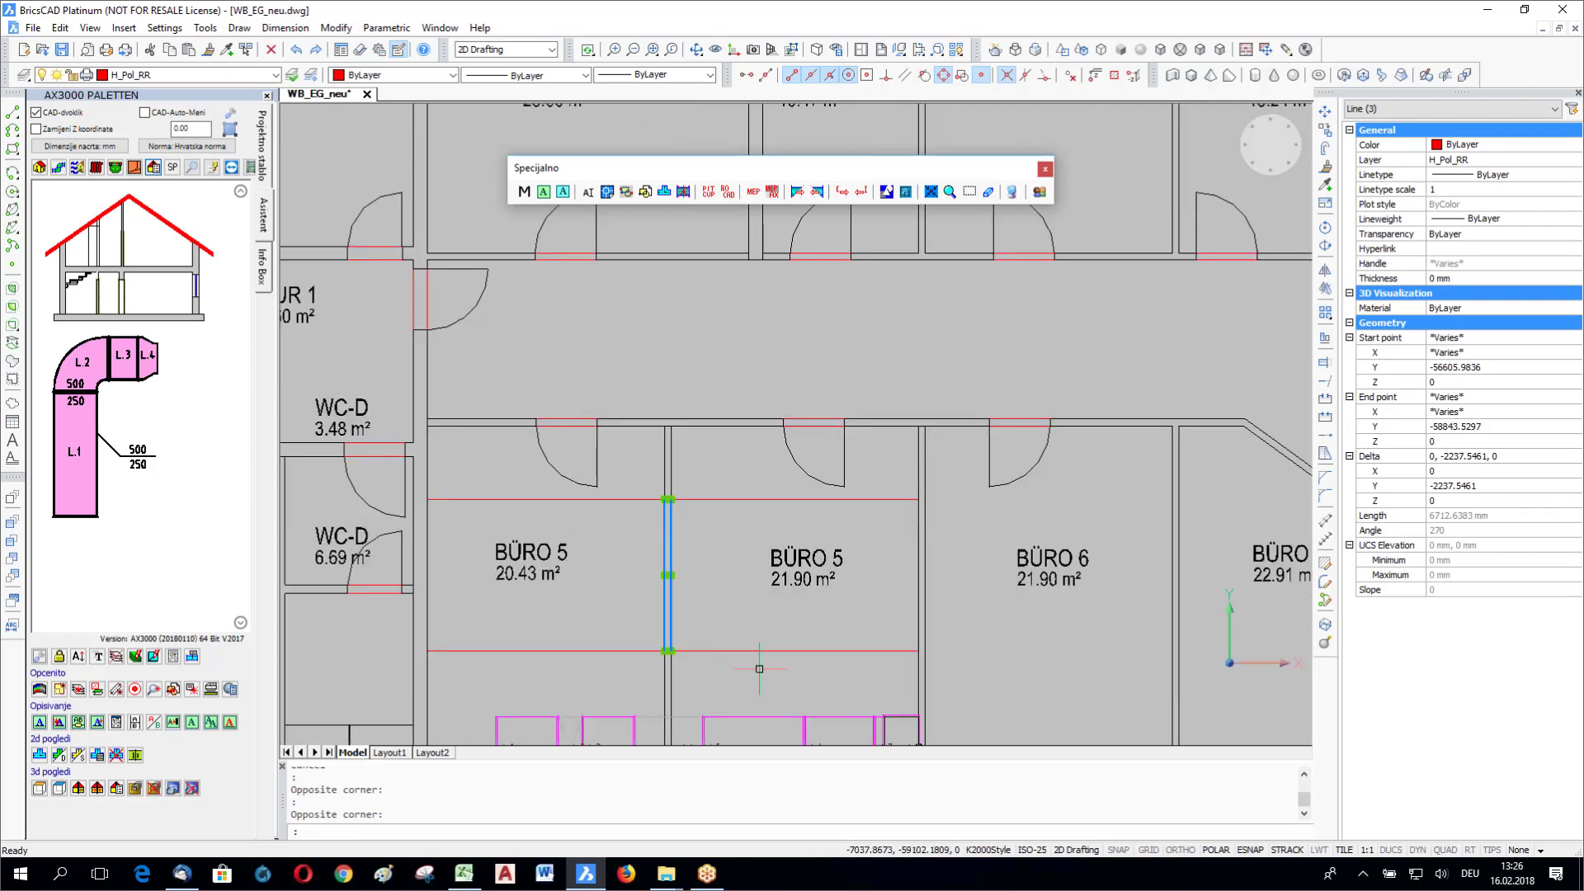
click(758, 666)
click(748, 657)
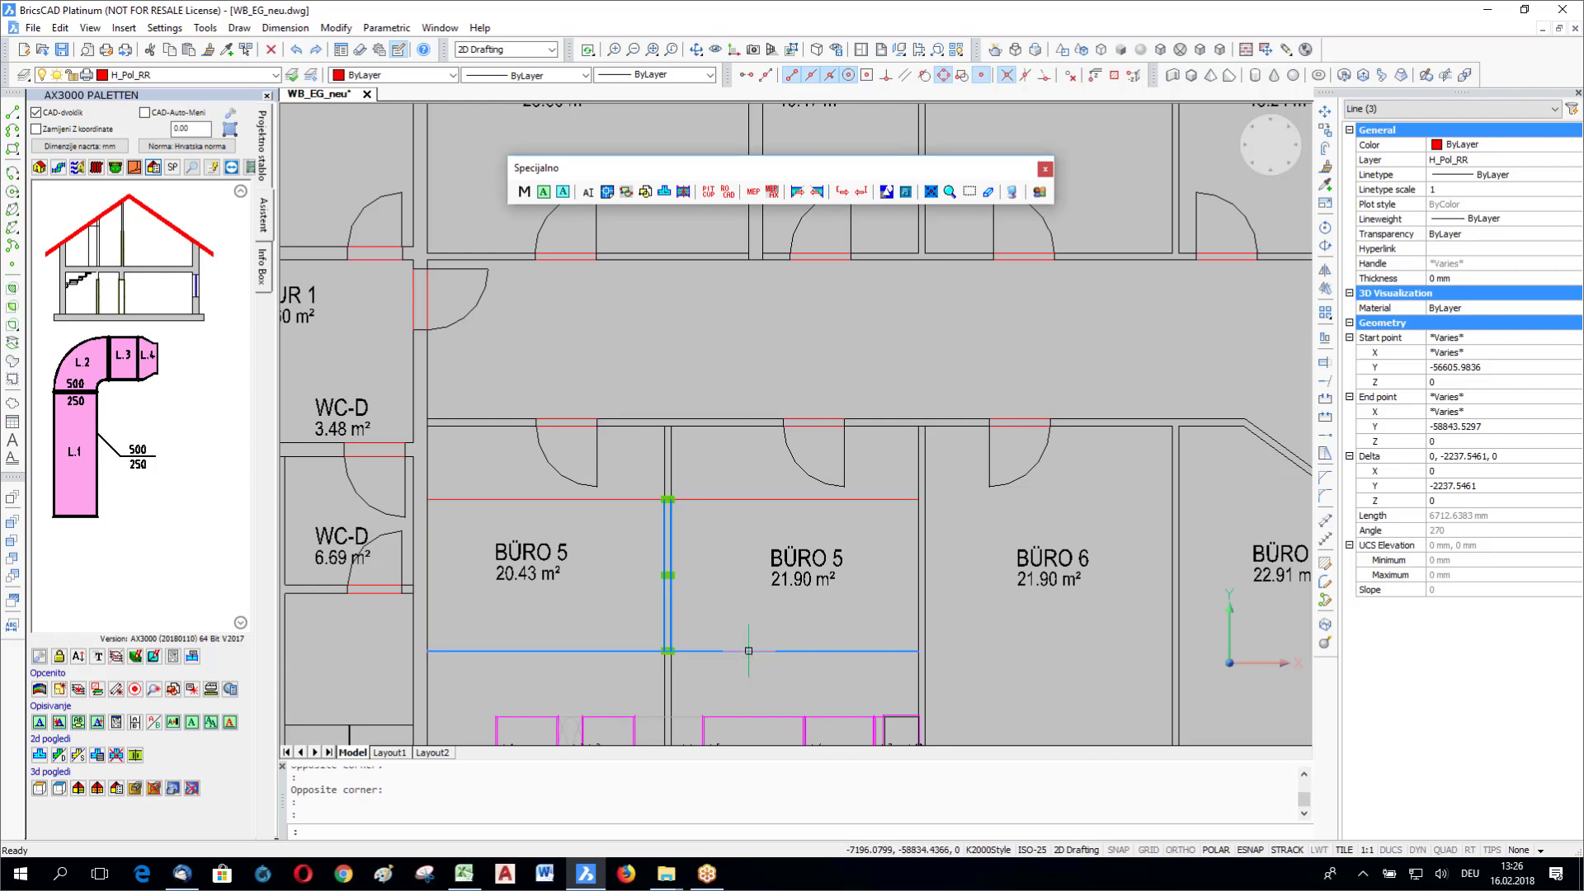
click(747, 651)
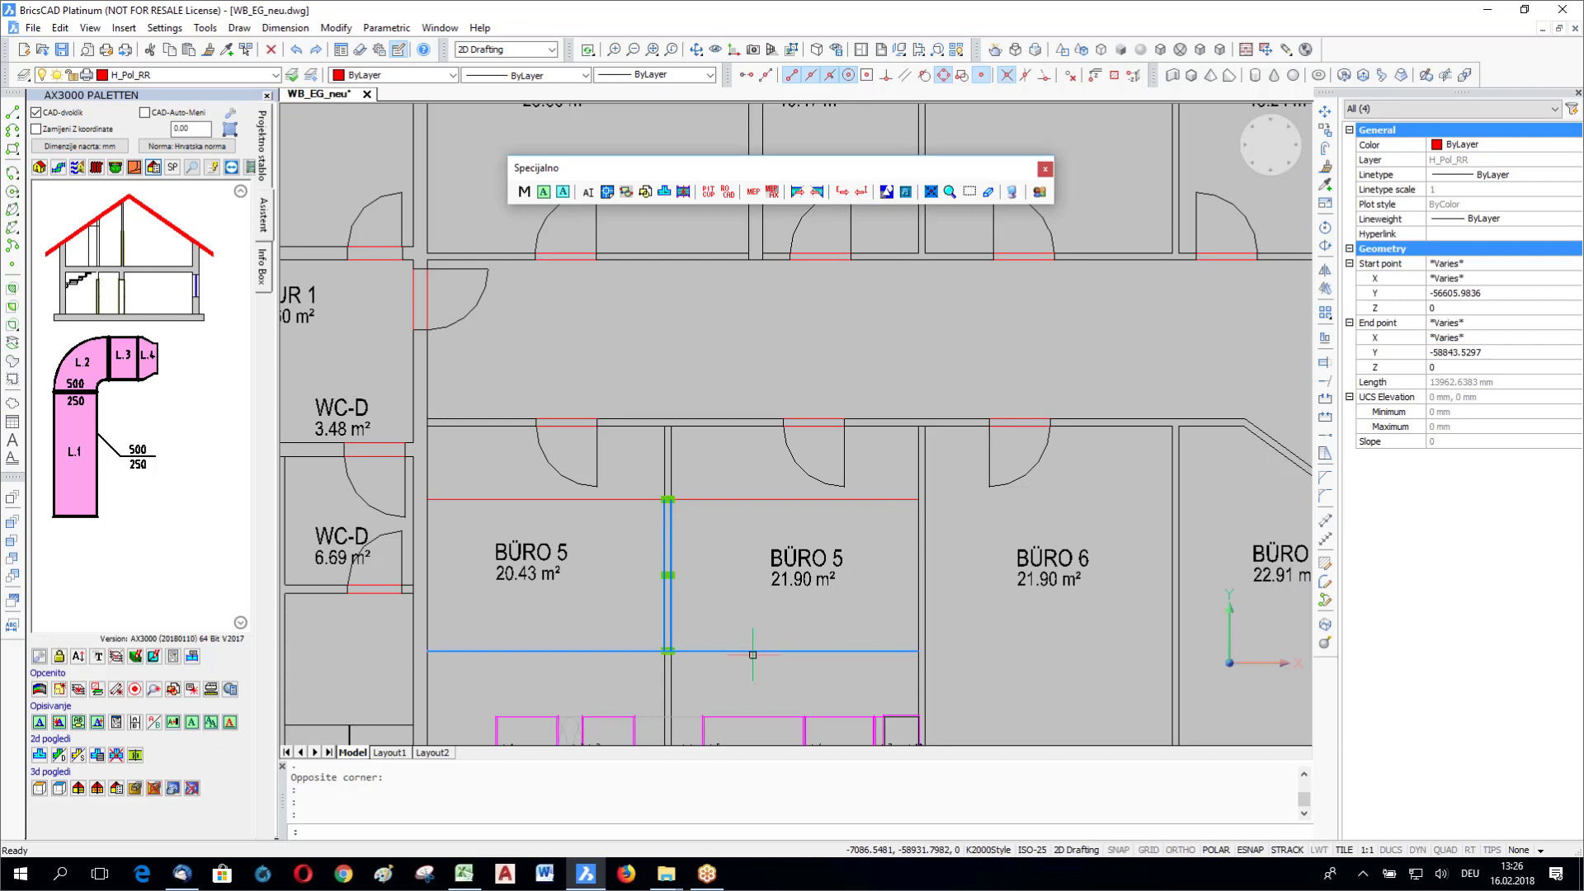
click(718, 501)
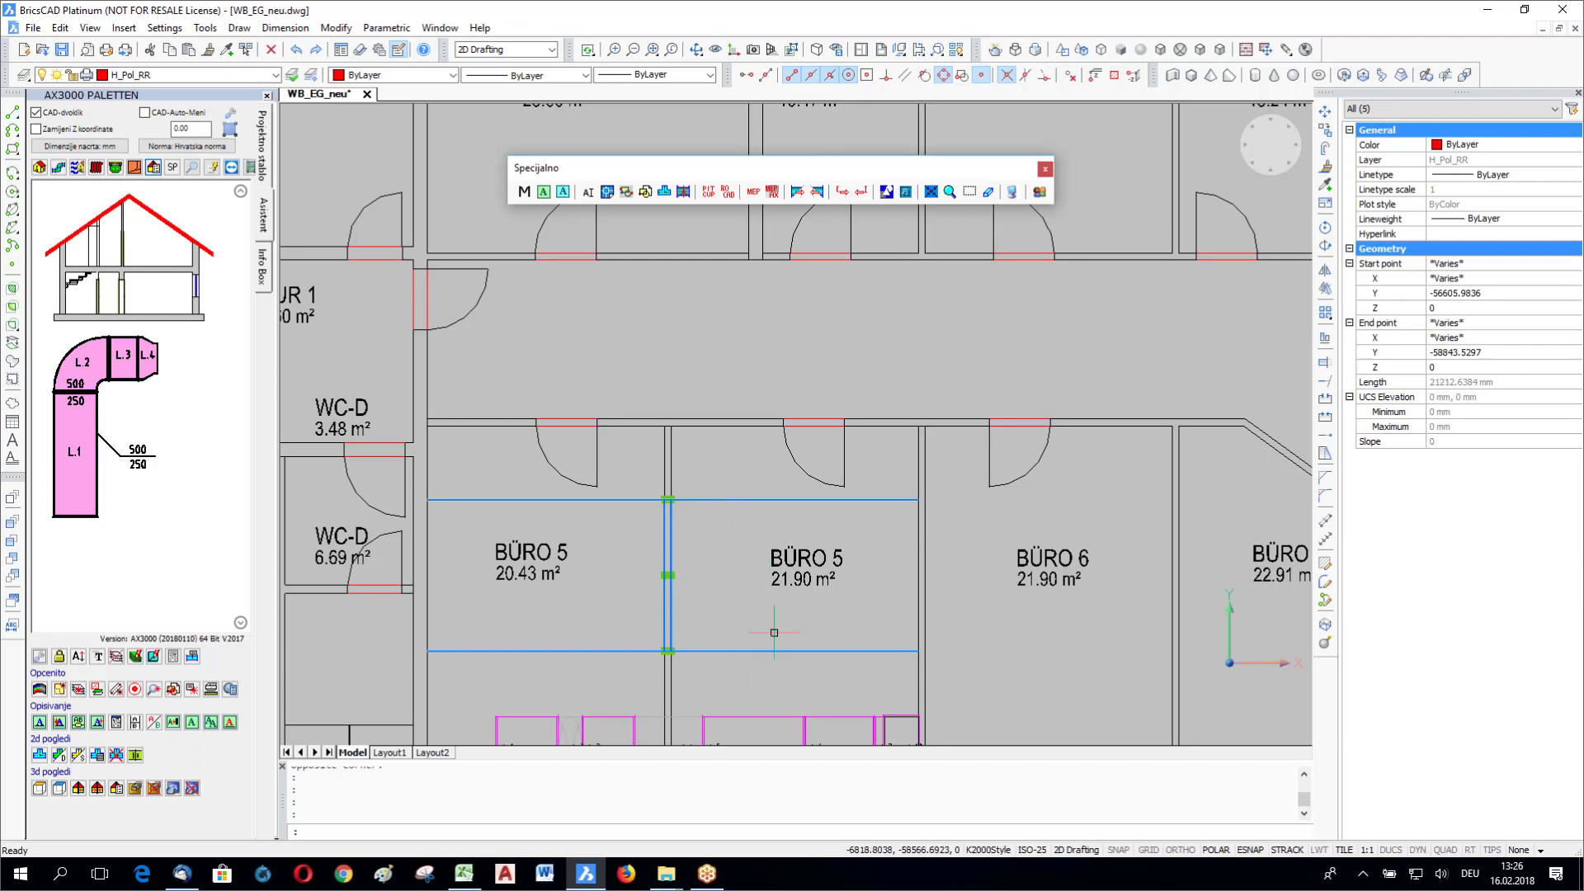
text(m)
key(Return)
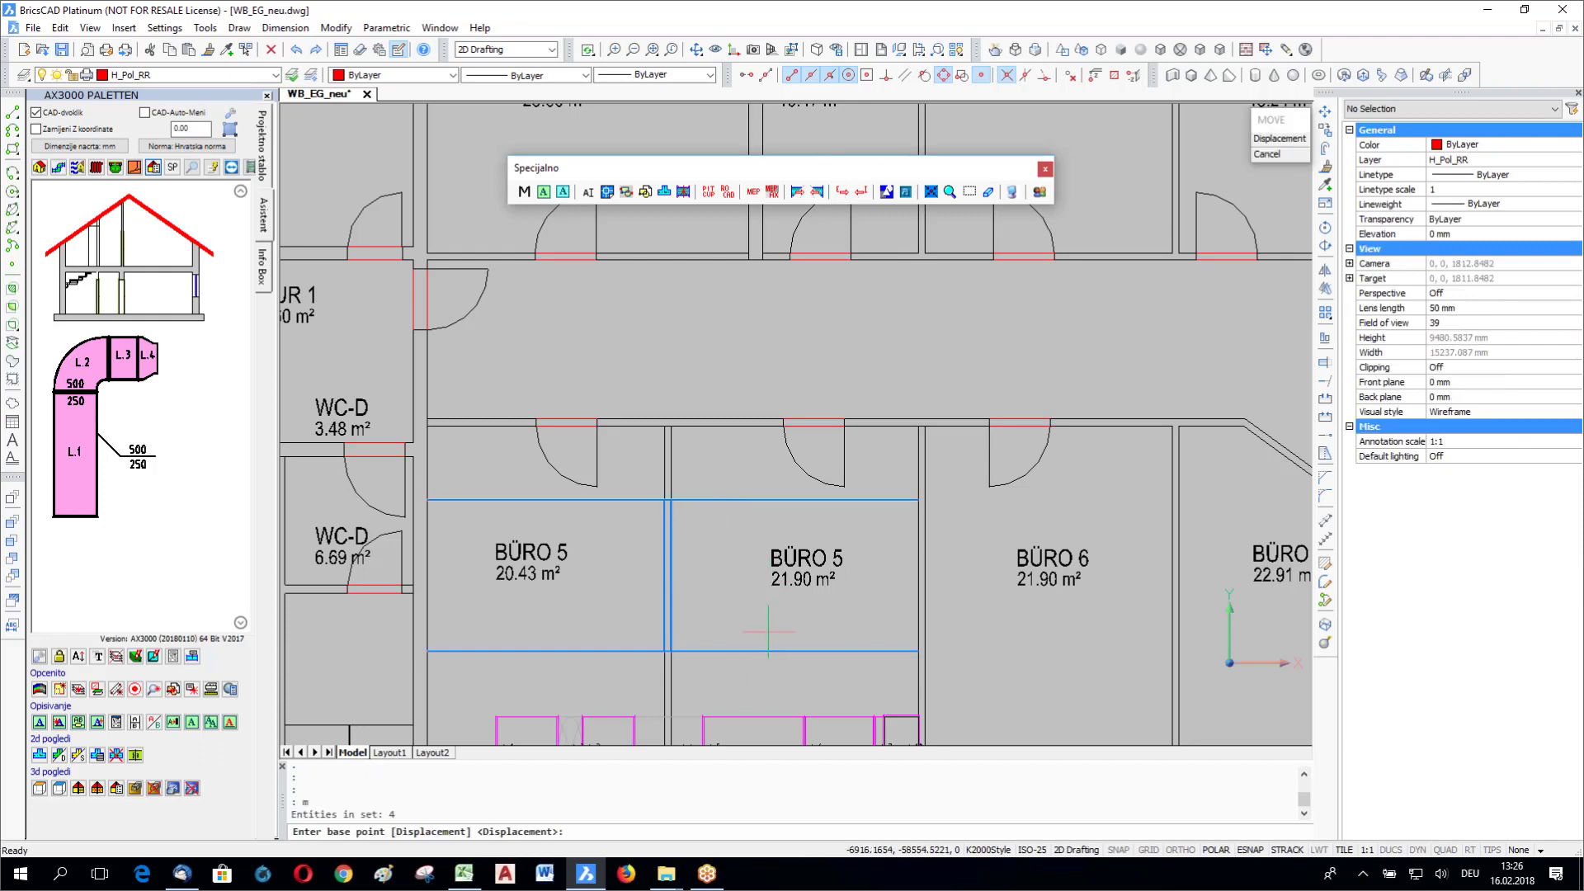
click(768, 631)
scroll(772, 633, down, 5)
middle_drag(774, 634, 992, 481)
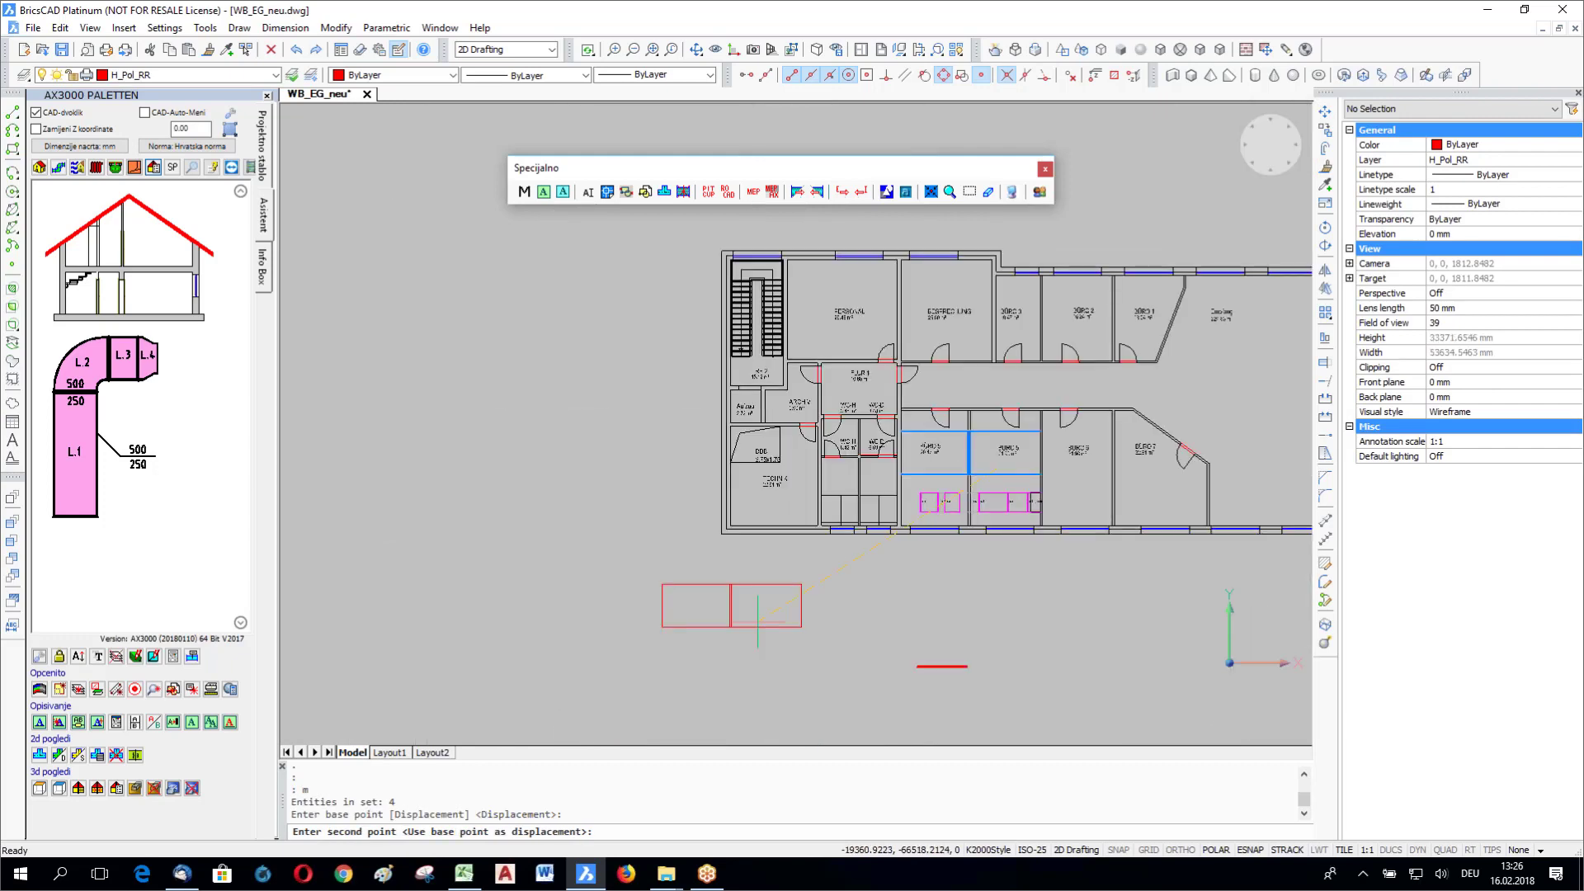
key(Escape)
Step: Open the 2D prikaz settings for the 2D display of ducts and pipes
scroll(697, 621, down, 1)
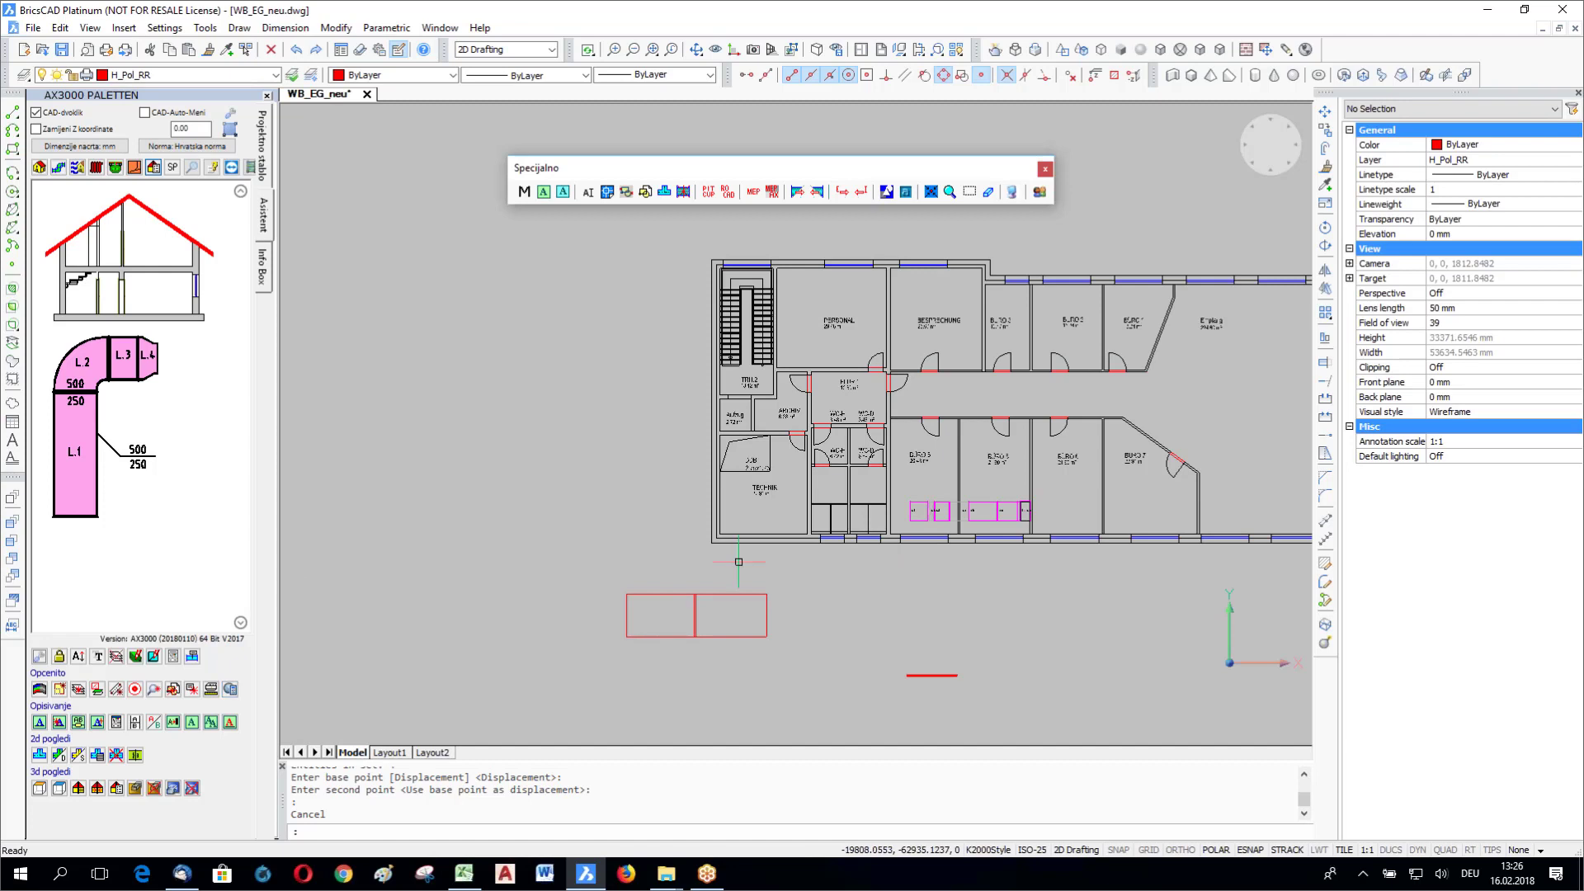
click(78, 756)
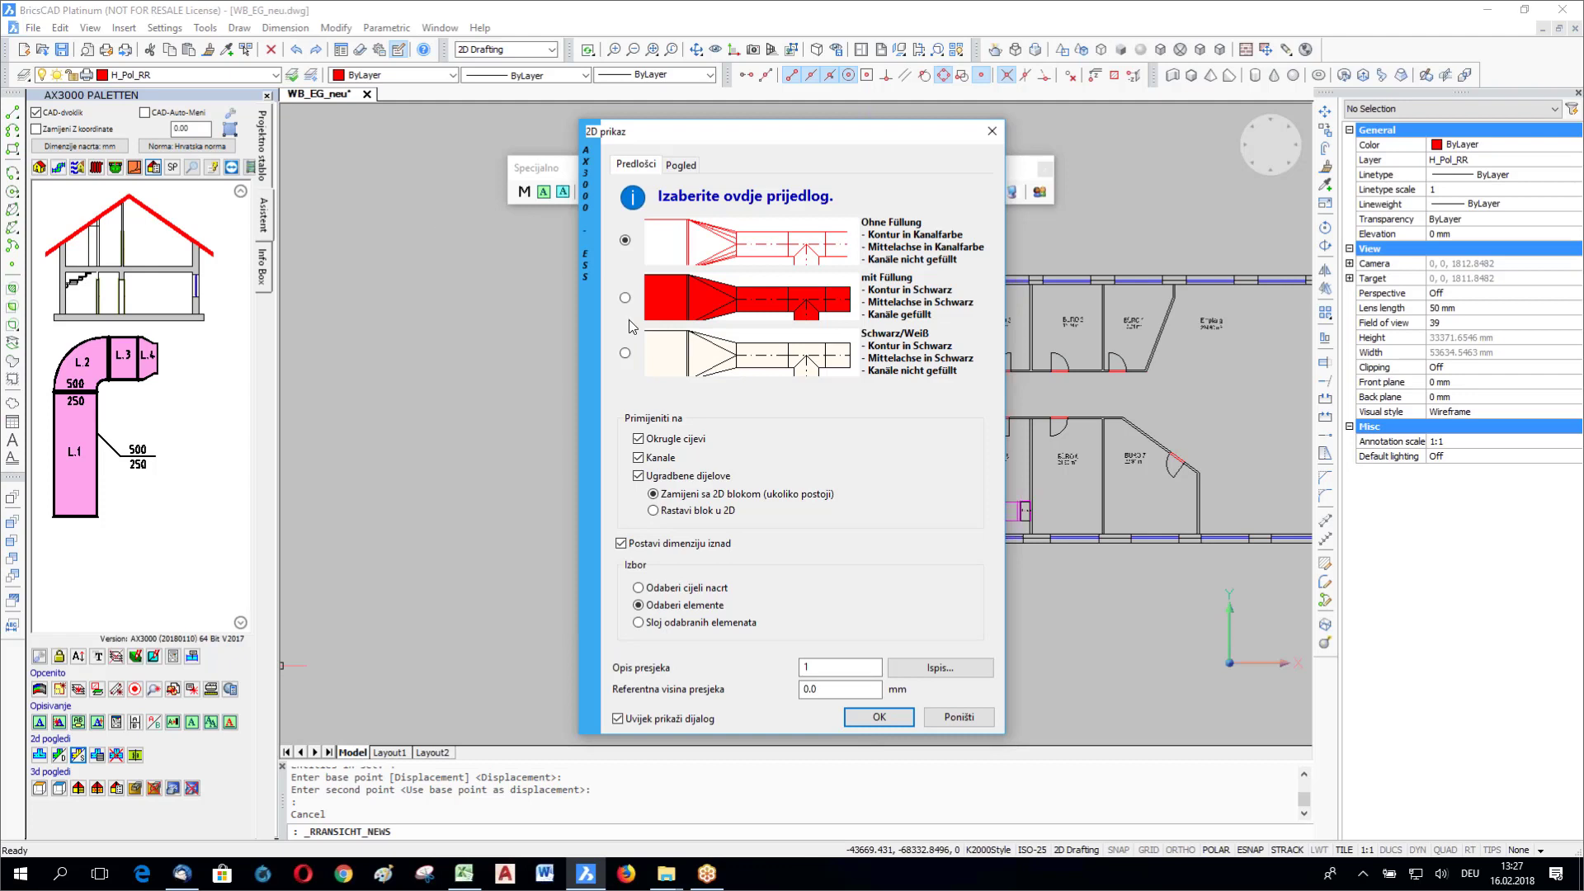
Step: Choose the filled template "mit Füllung" for the 2D section and accept the remaining dialog settings
click(626, 299)
click(626, 352)
click(638, 302)
click(795, 686)
key(Return)
Step: Define the section line along the inner face of the first Büro 5's window wall, corner to corner, with the viewing direction into the room
scroll(903, 559, up, 5)
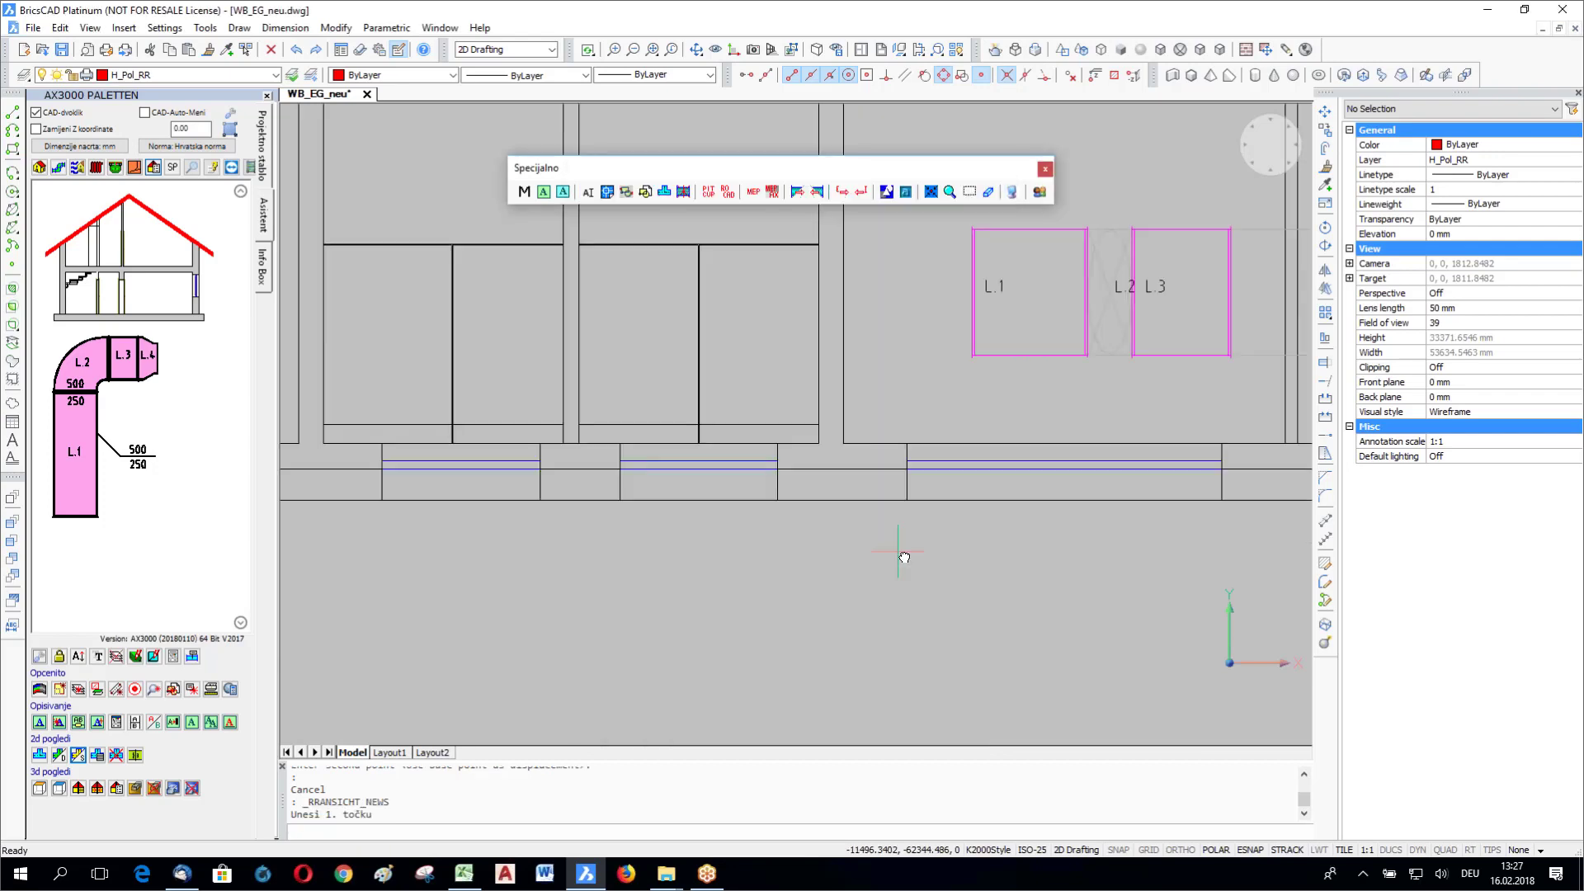
scroll(644, 592, up, 2)
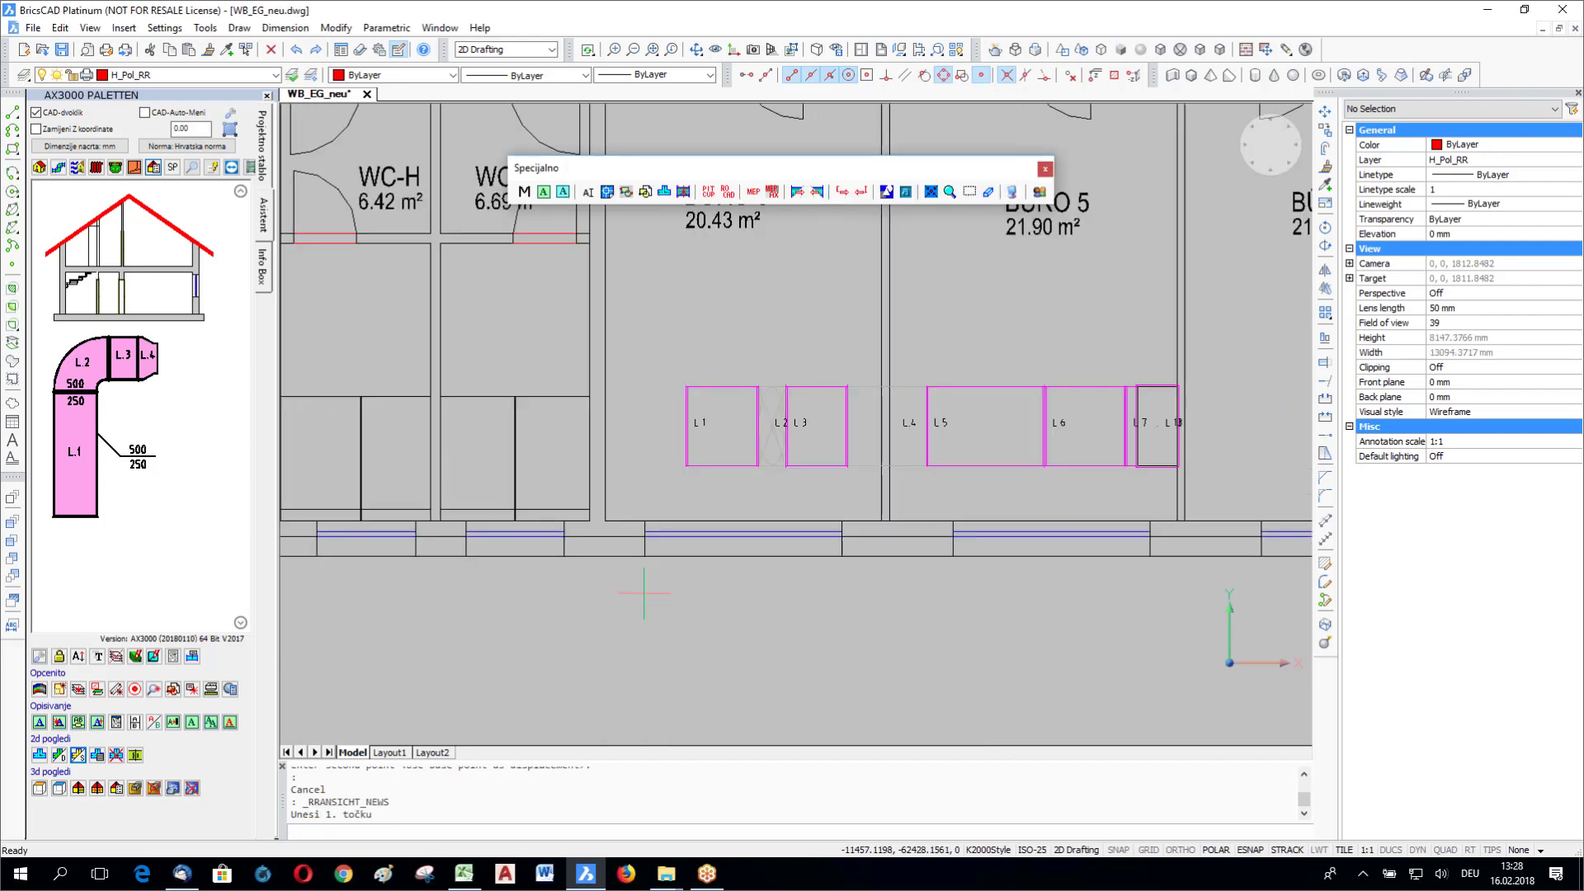
scroll(665, 588, down, 2)
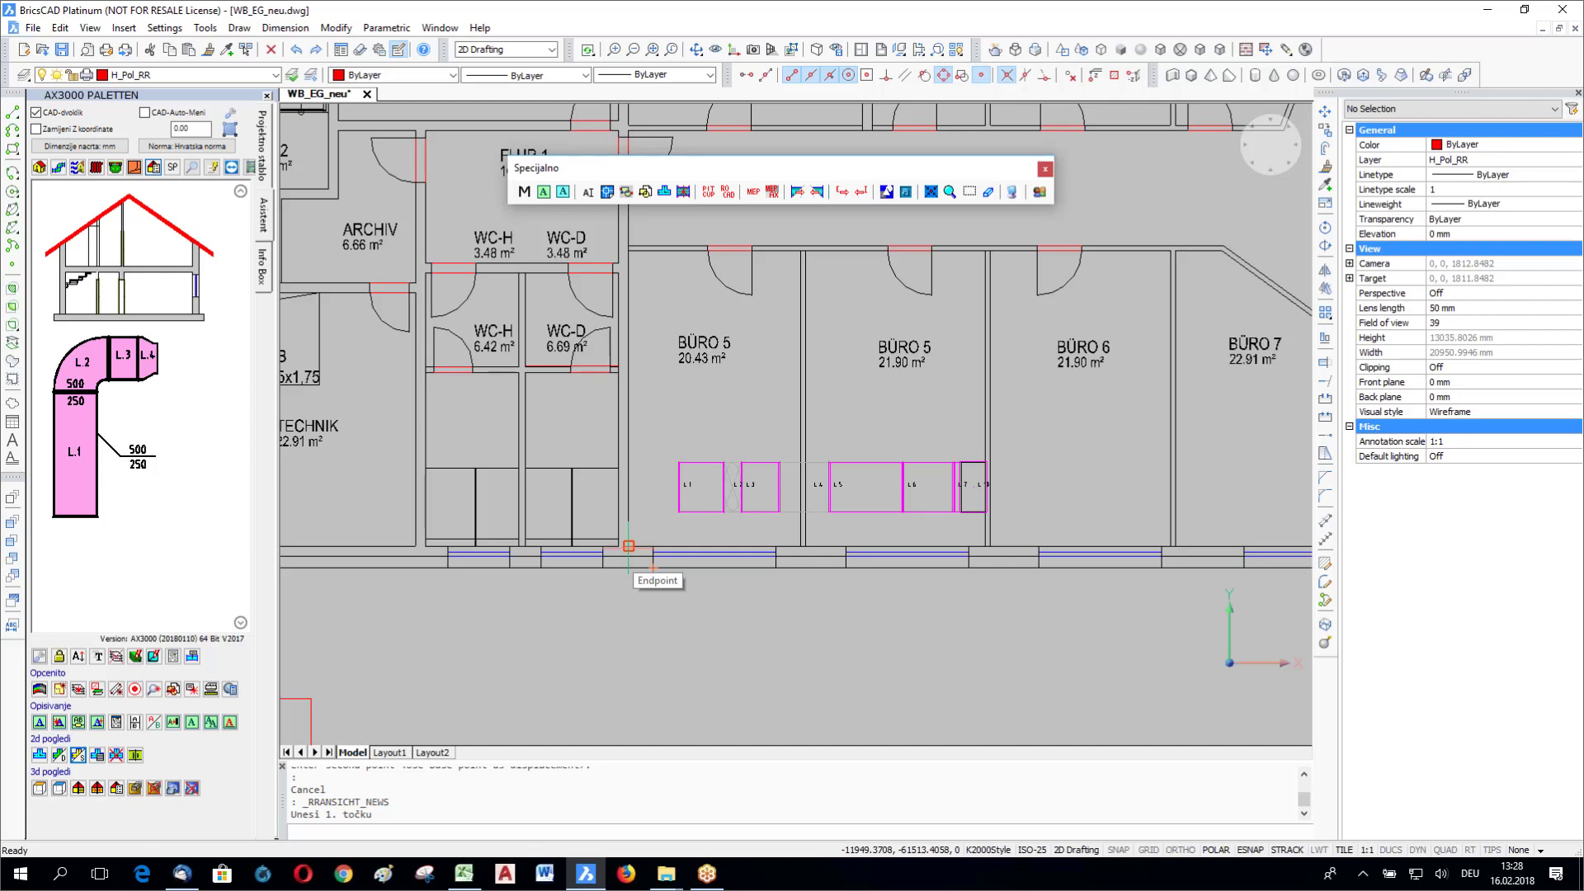
click(629, 547)
scroll(805, 512, down, 4)
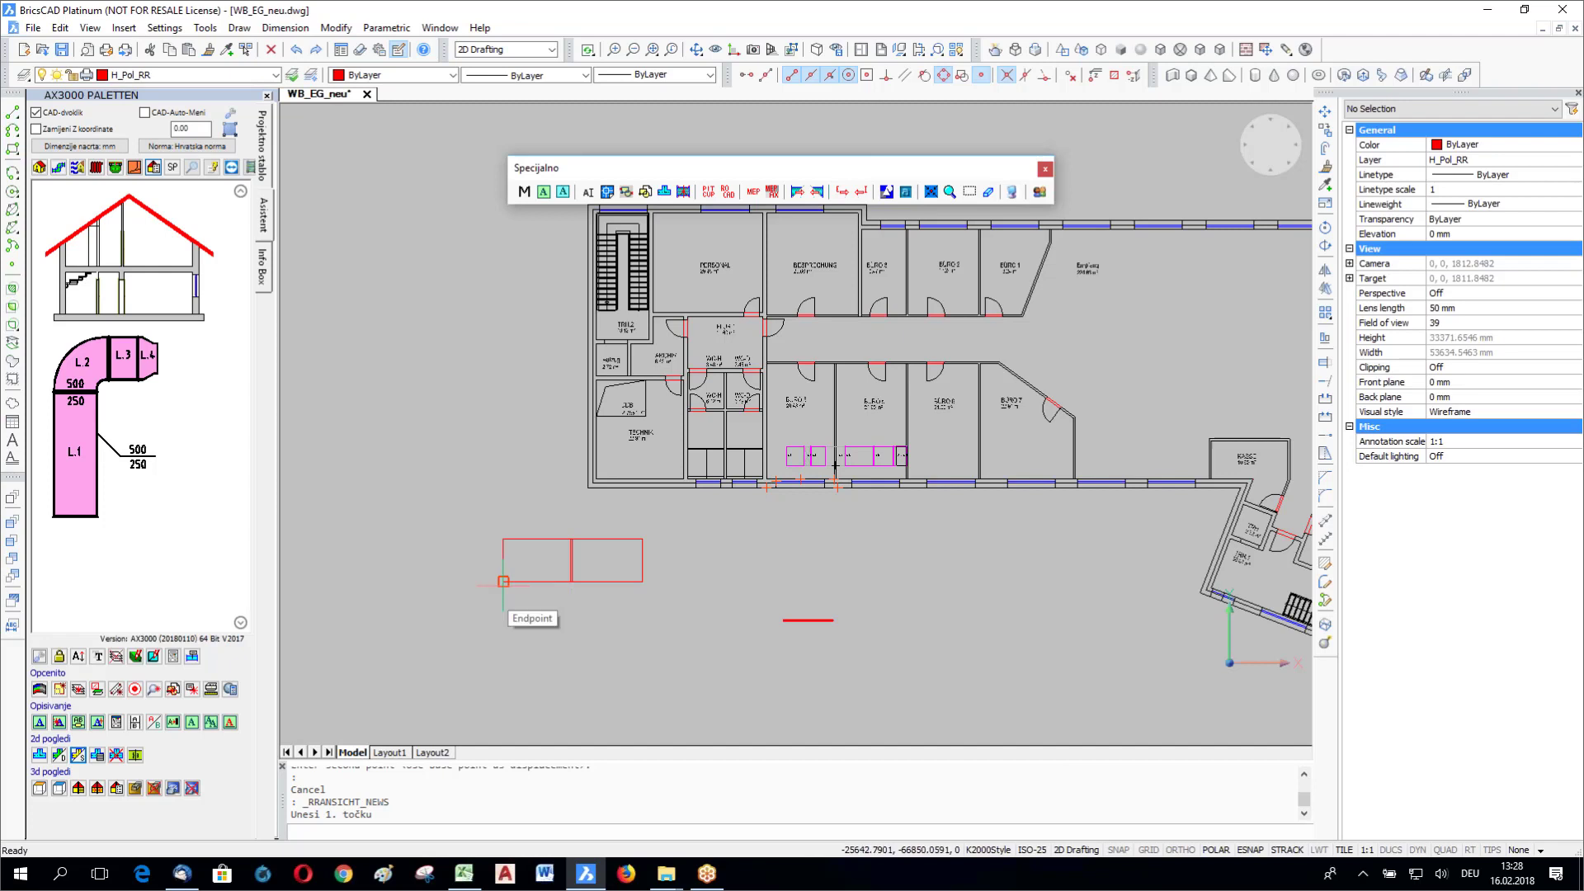
scroll(743, 471, up, 4)
middle_drag(845, 506, 651, 517)
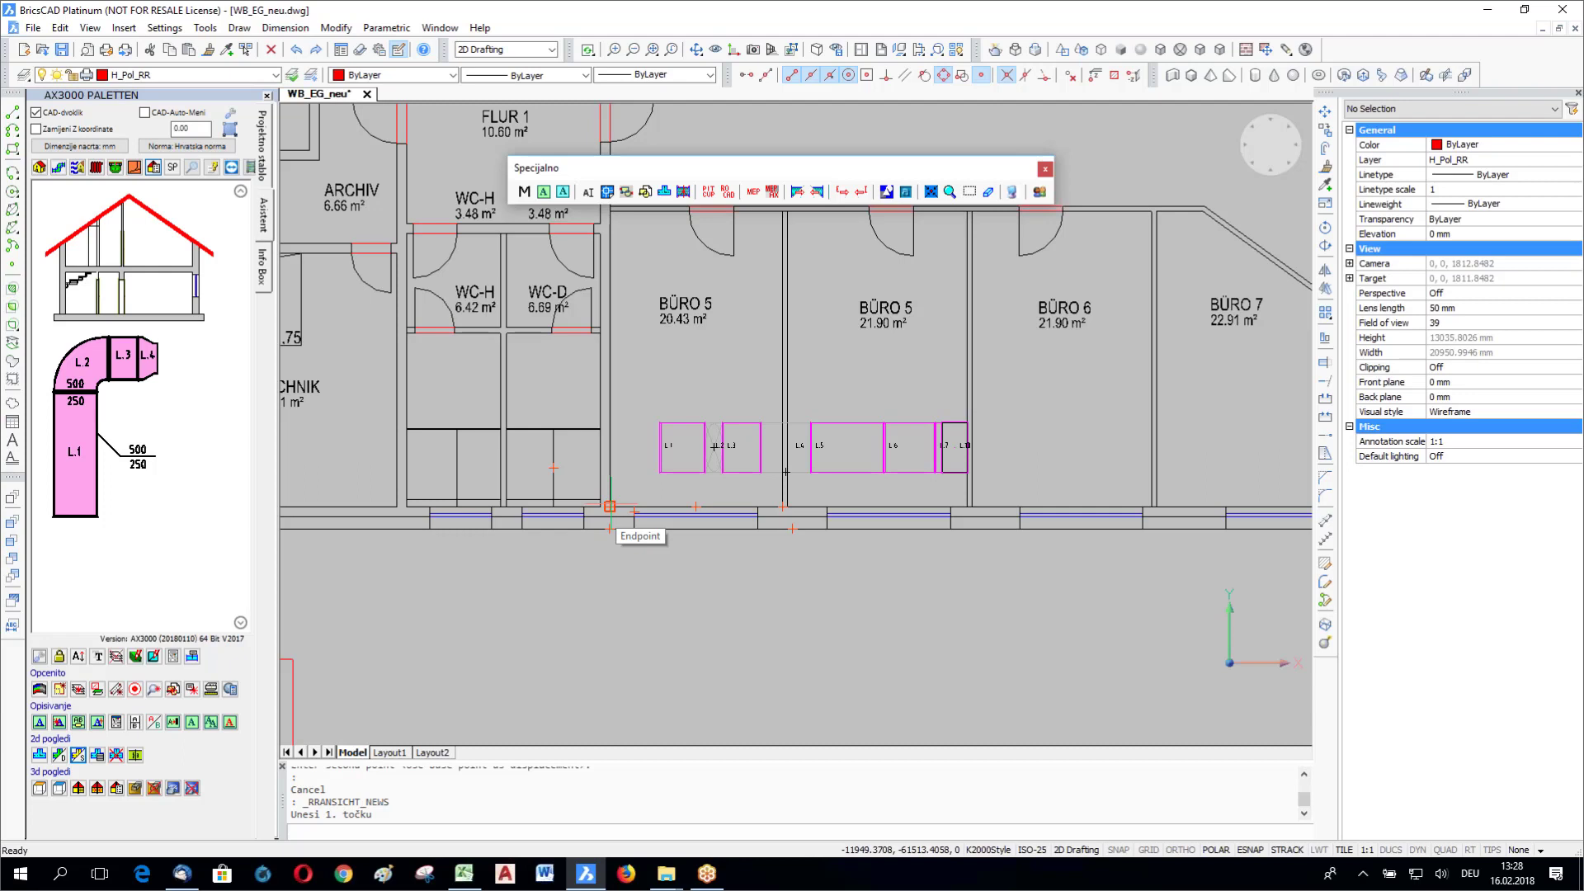
click(610, 507)
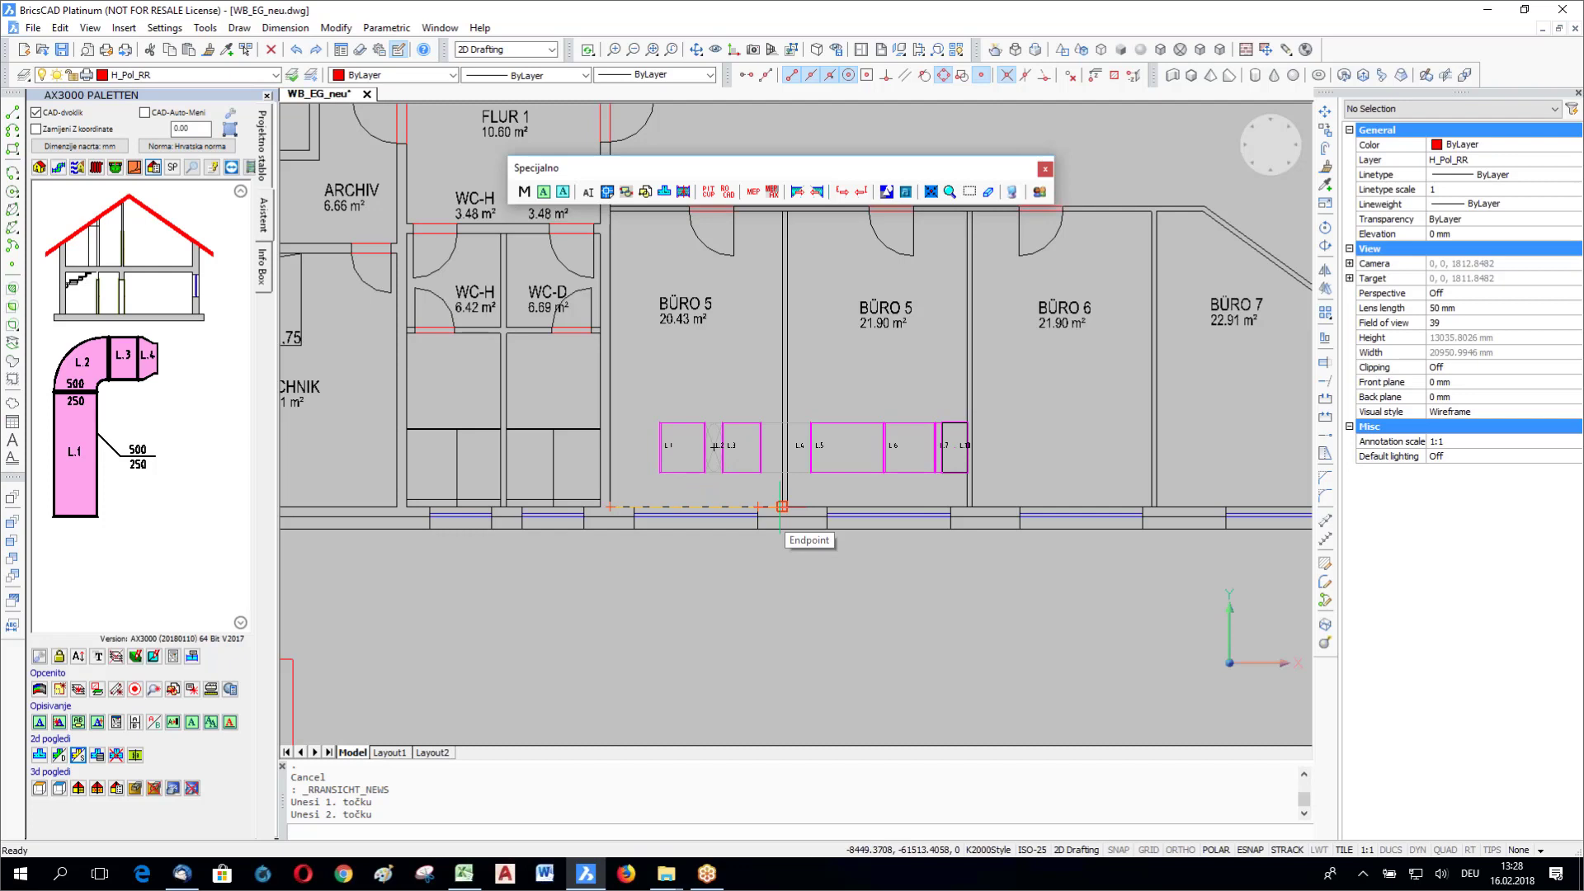
click(781, 507)
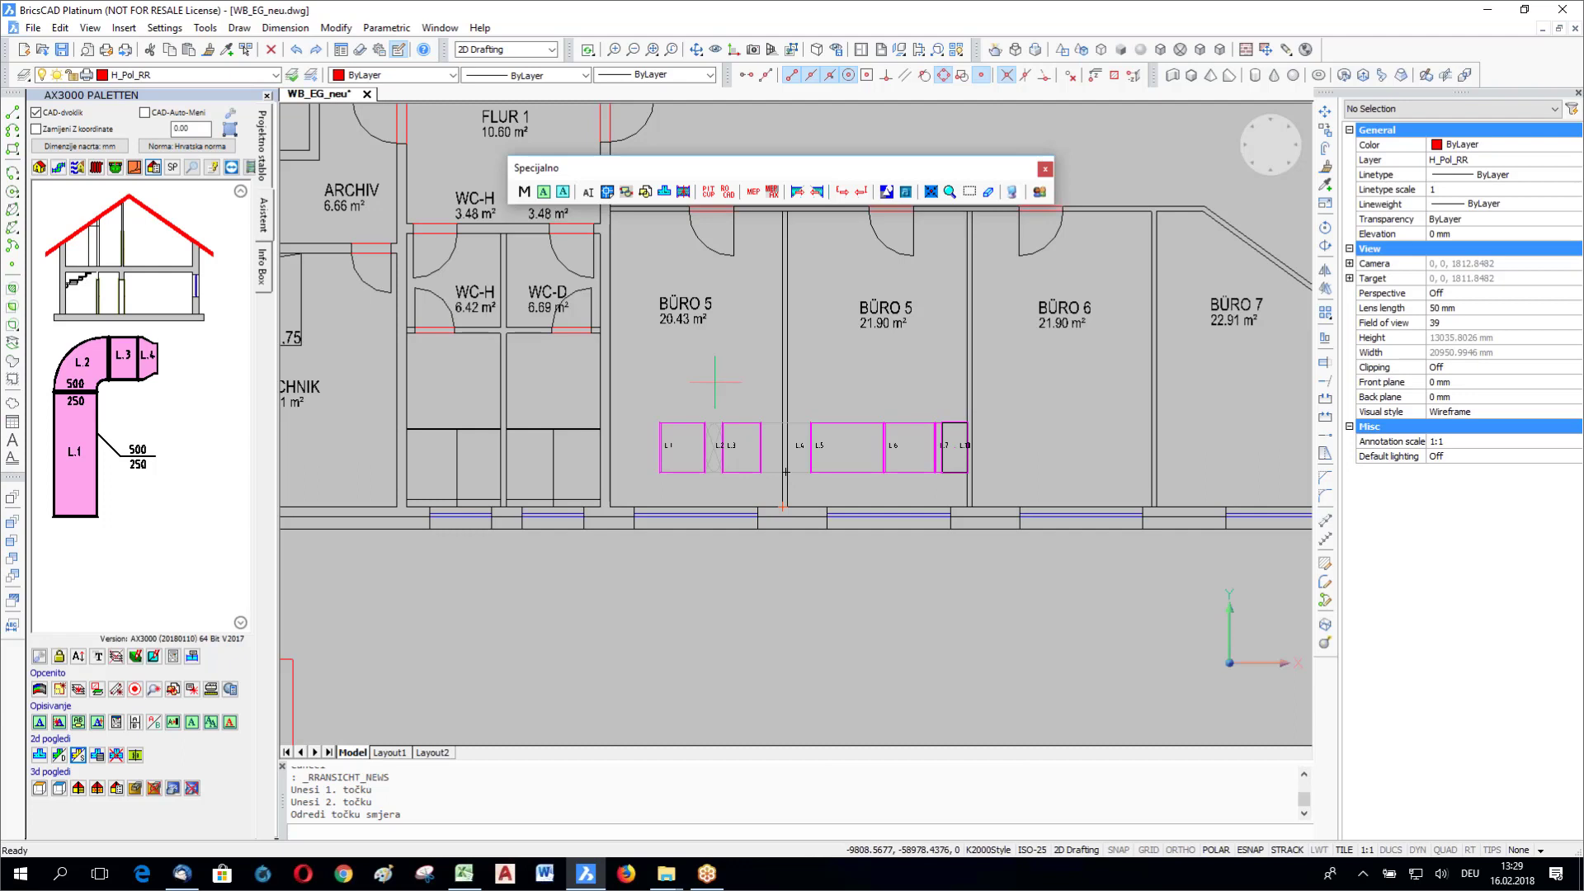
click(715, 382)
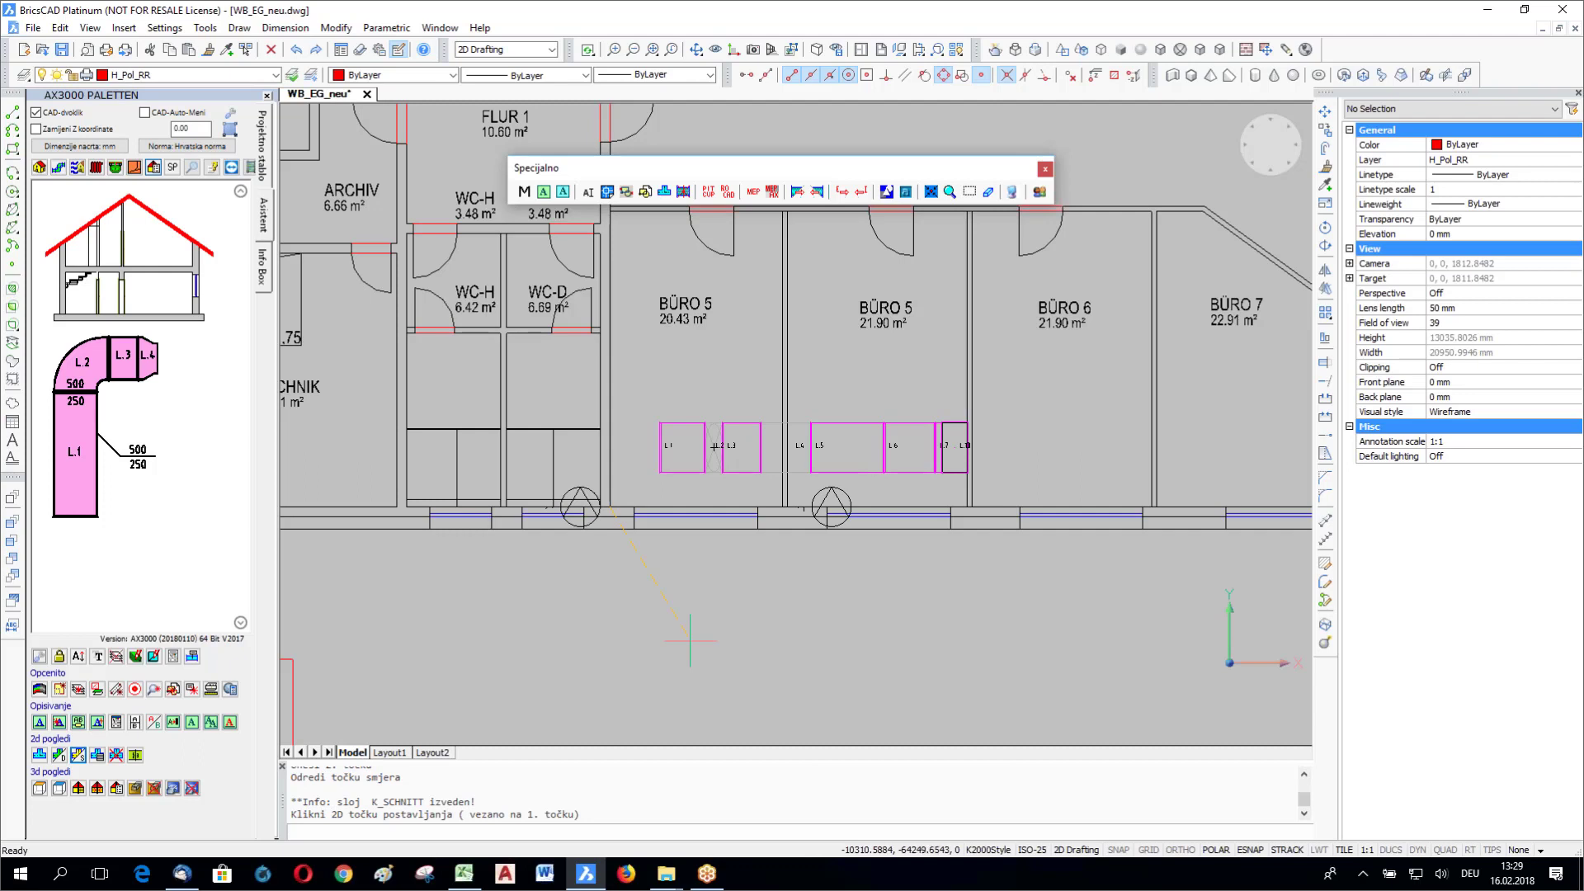
Step: Place the section at the lower-left corner of the red double rectangle and generate it from the duct run and surrounding office walls
middle_drag(690, 640, 909, 537)
middle_drag(443, 673, 735, 541)
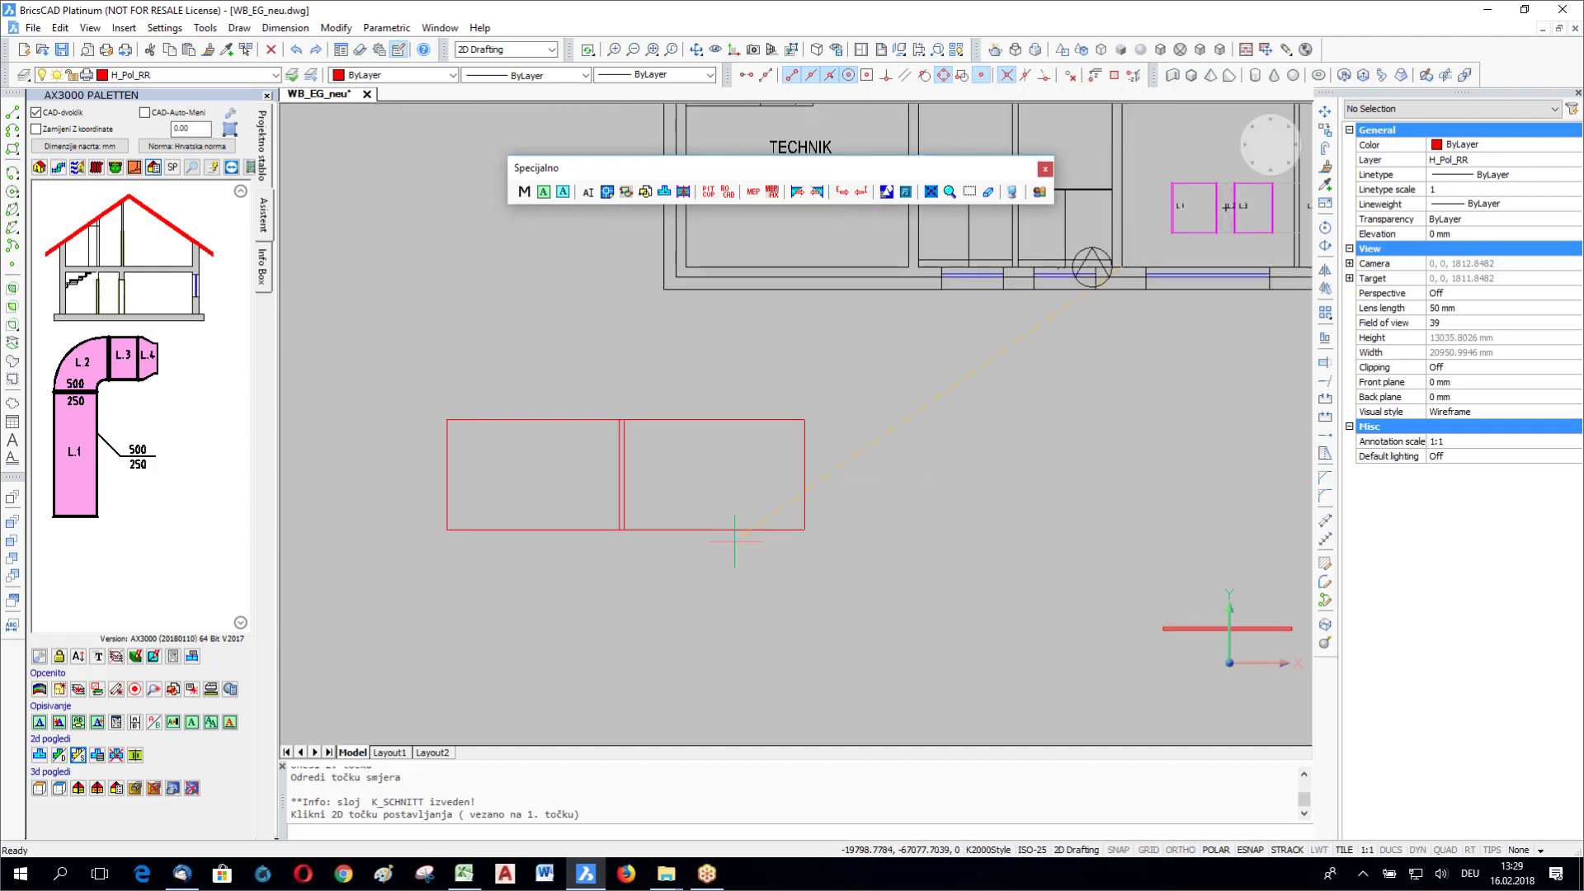
click(446, 529)
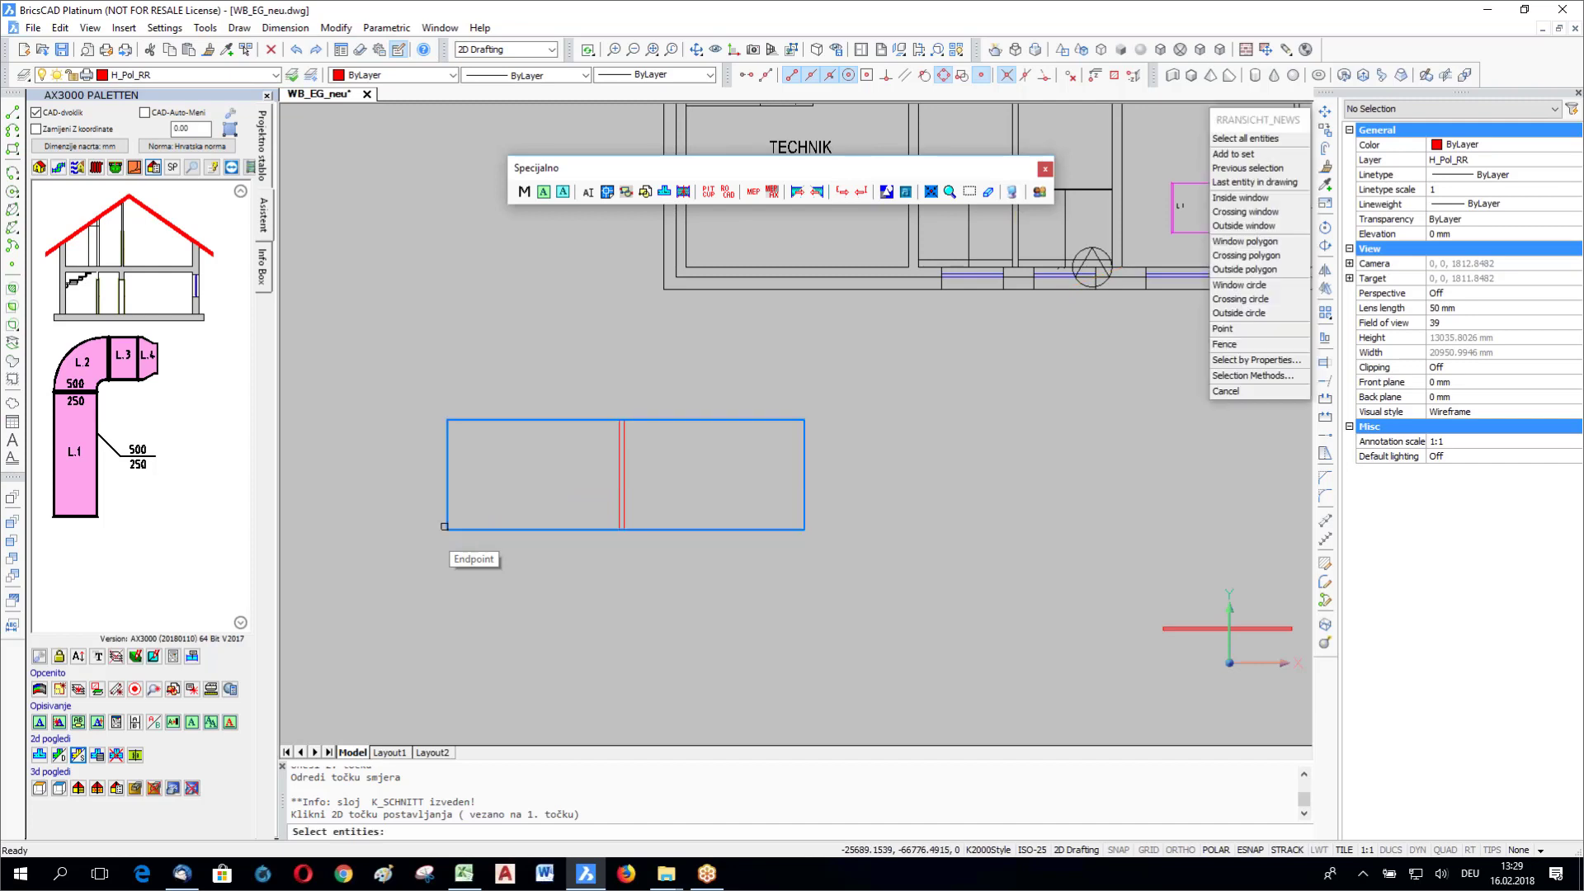
scroll(732, 484, down, 4)
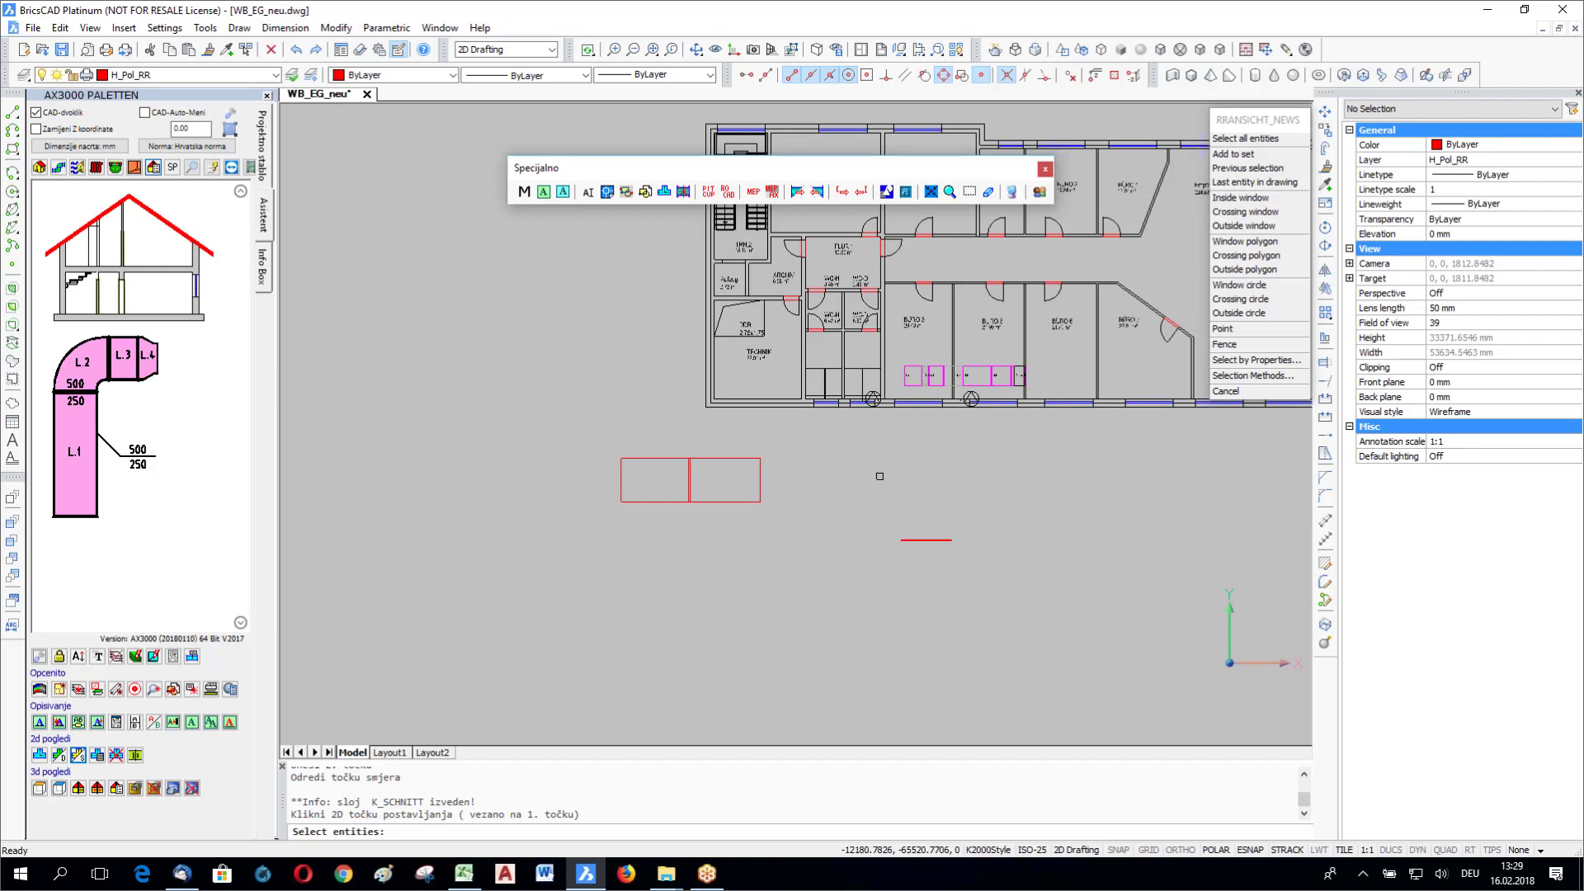
click(1053, 363)
click(896, 388)
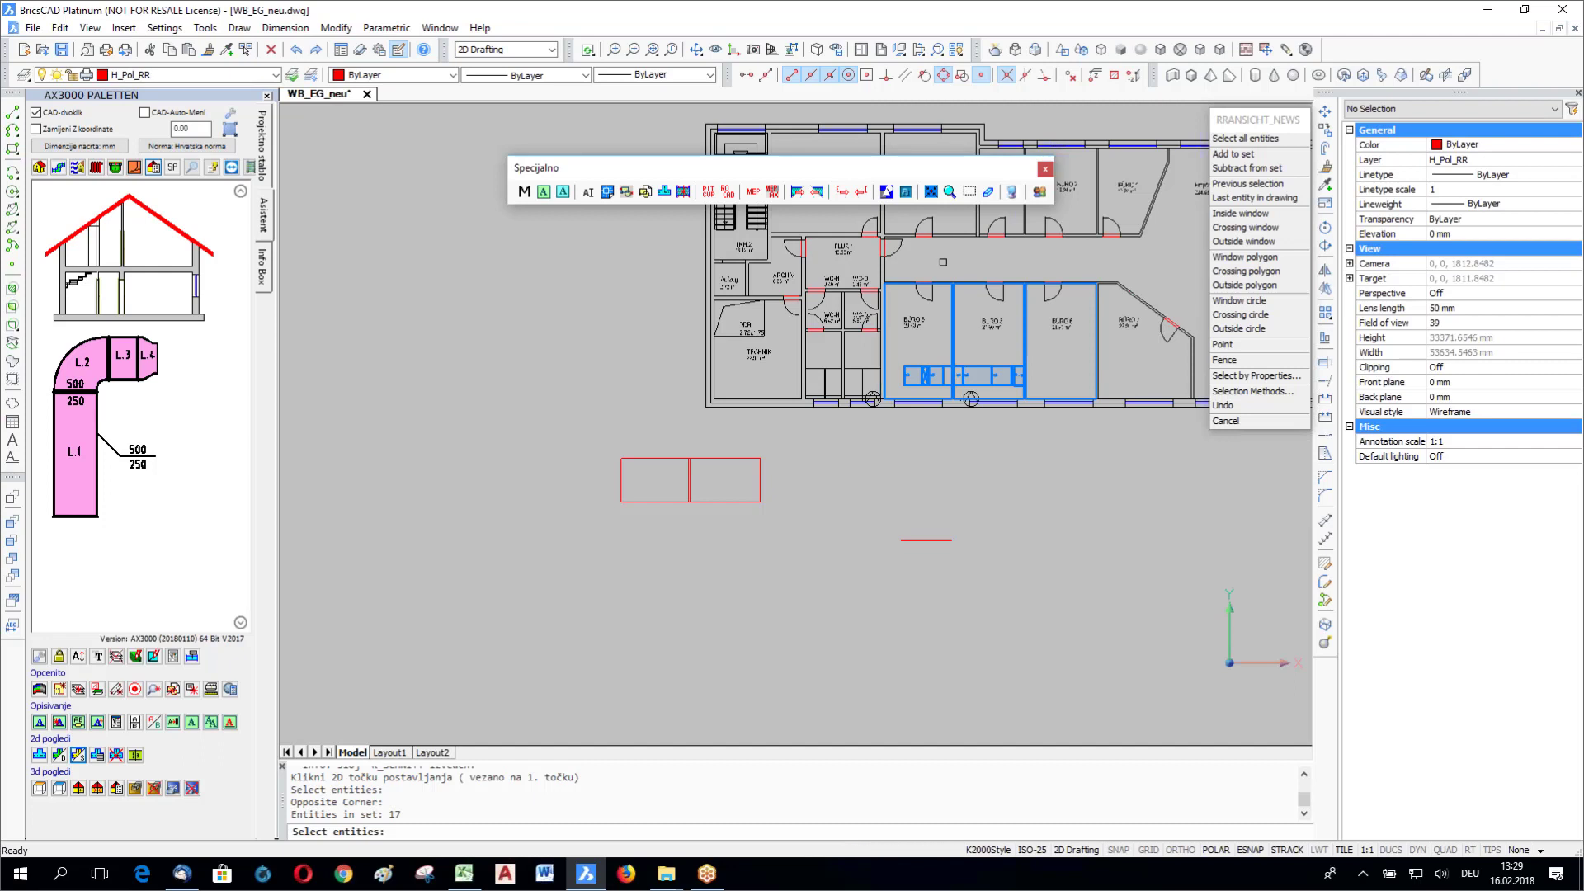
right_click(634, 592)
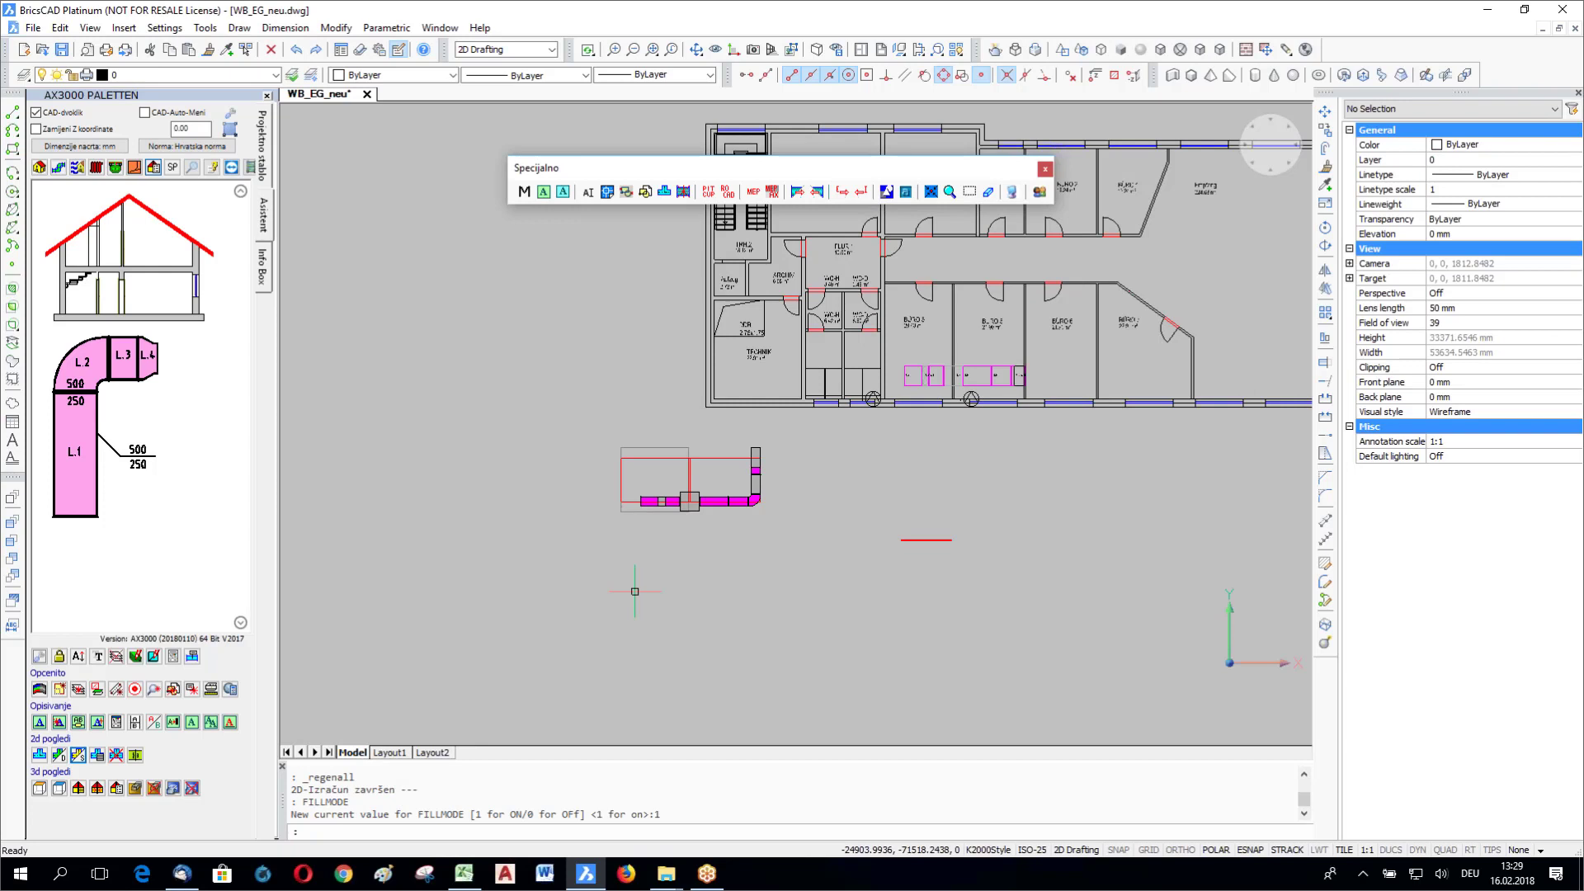
Step: Examine the filled ducts in the section and the element properties of duct L.1 in the floor plan
scroll(774, 405, up, 3)
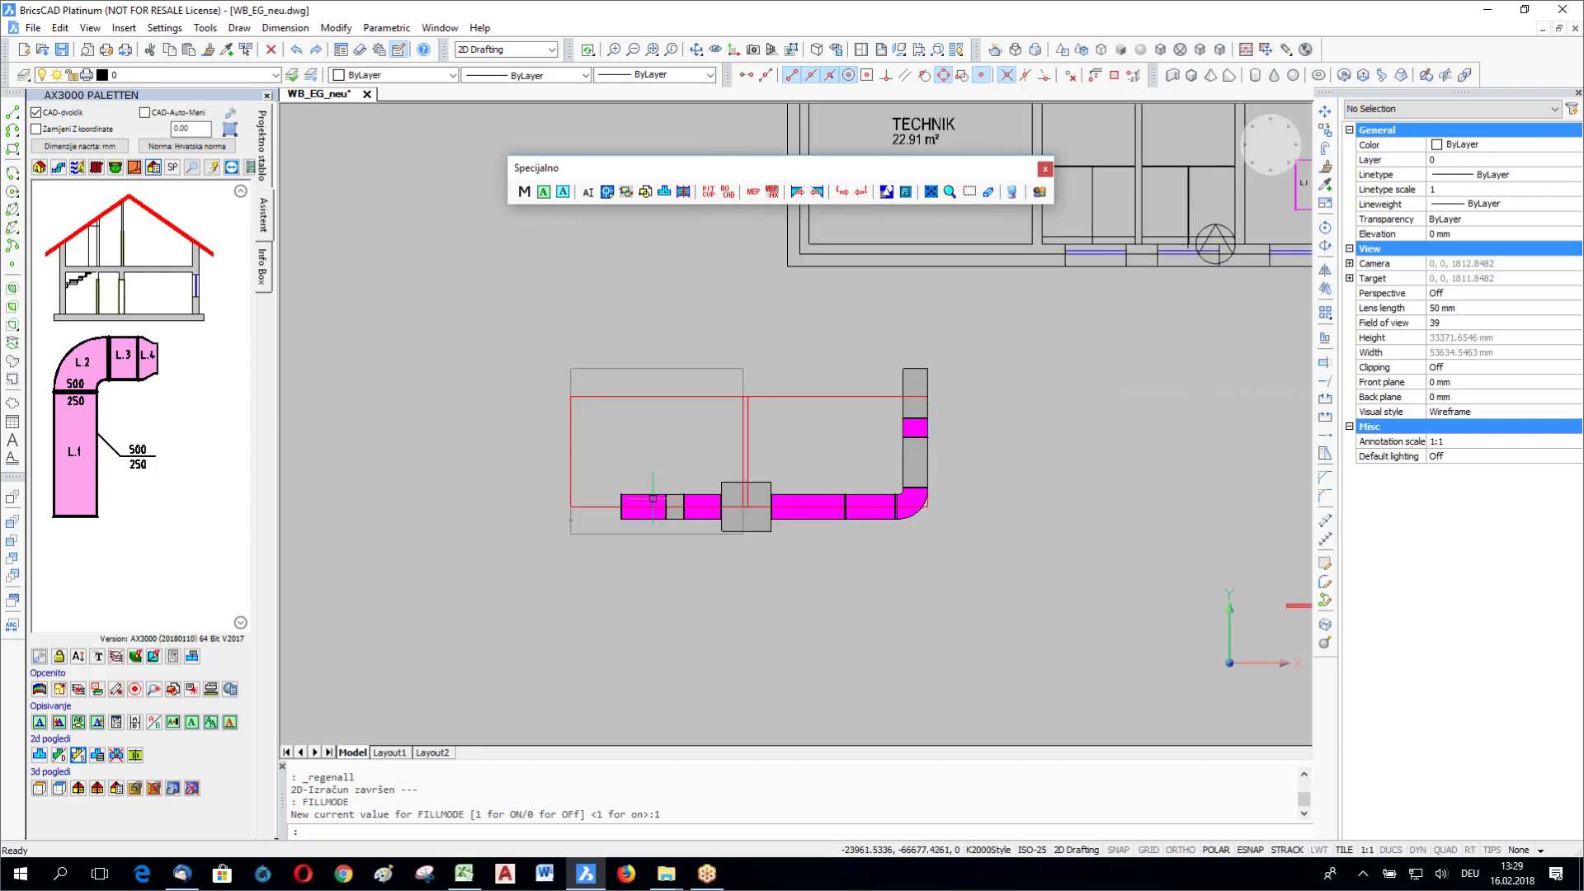
scroll(816, 531, up, 3)
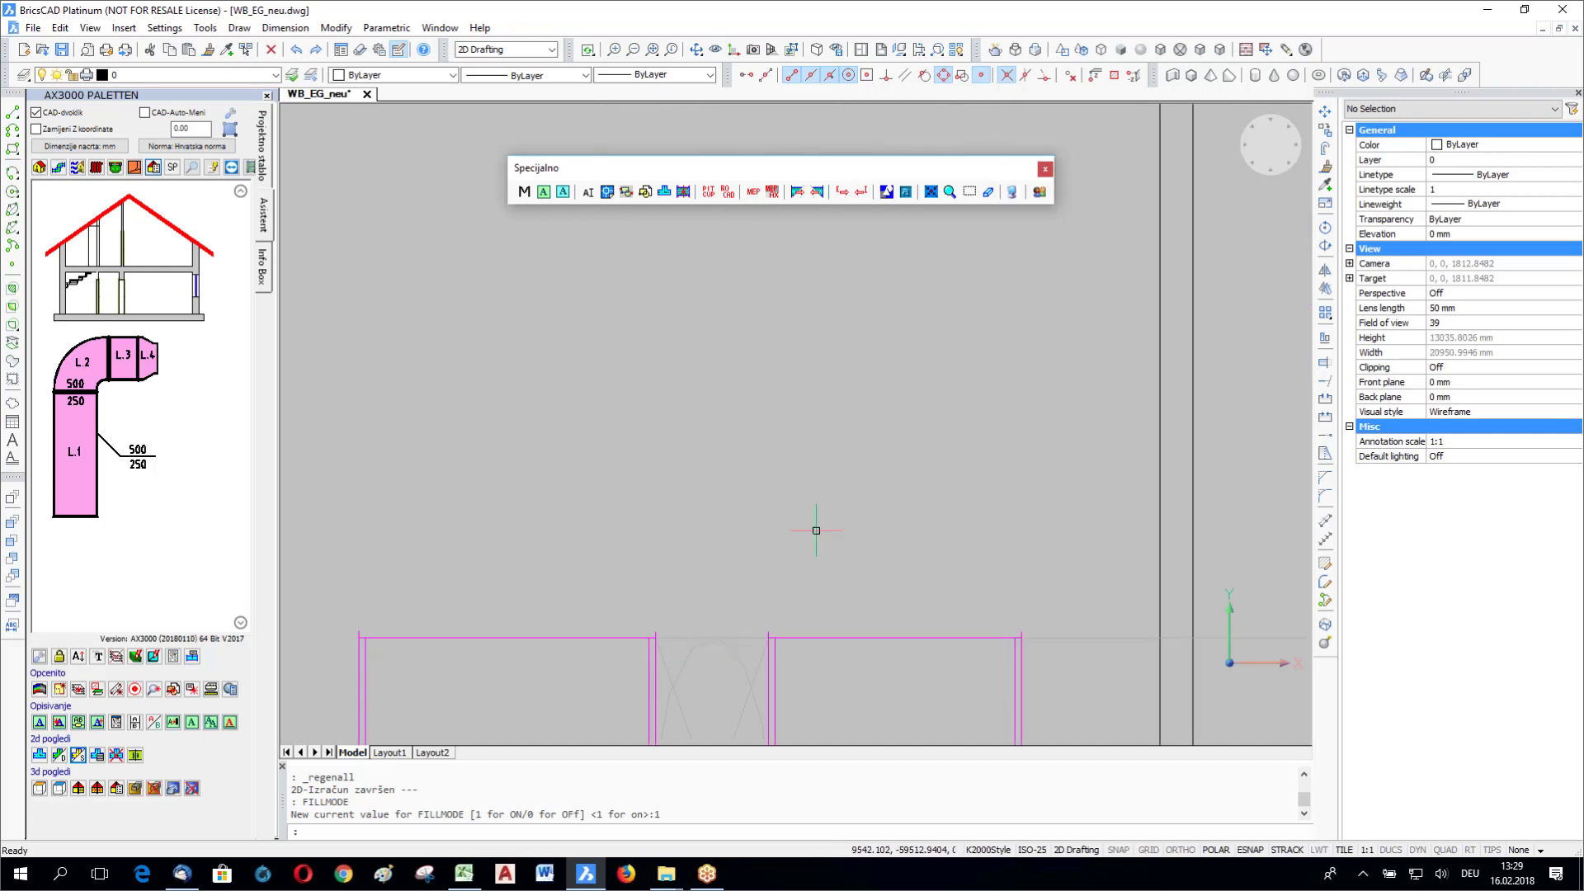
middle_drag(816, 531, 1103, 341)
click(780, 436)
click(746, 471)
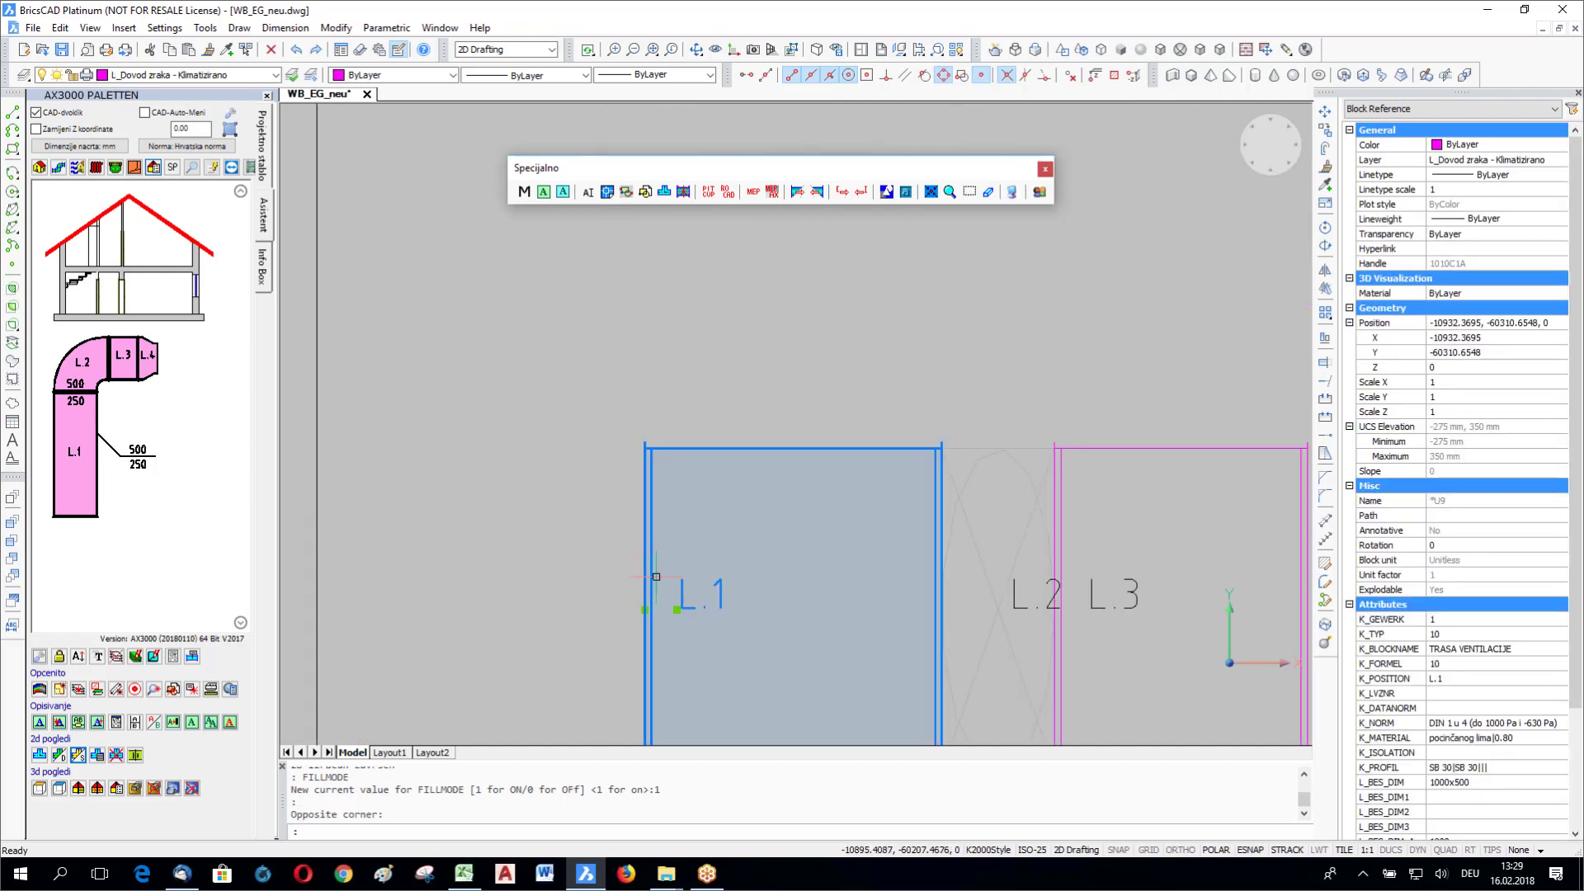
click(263, 165)
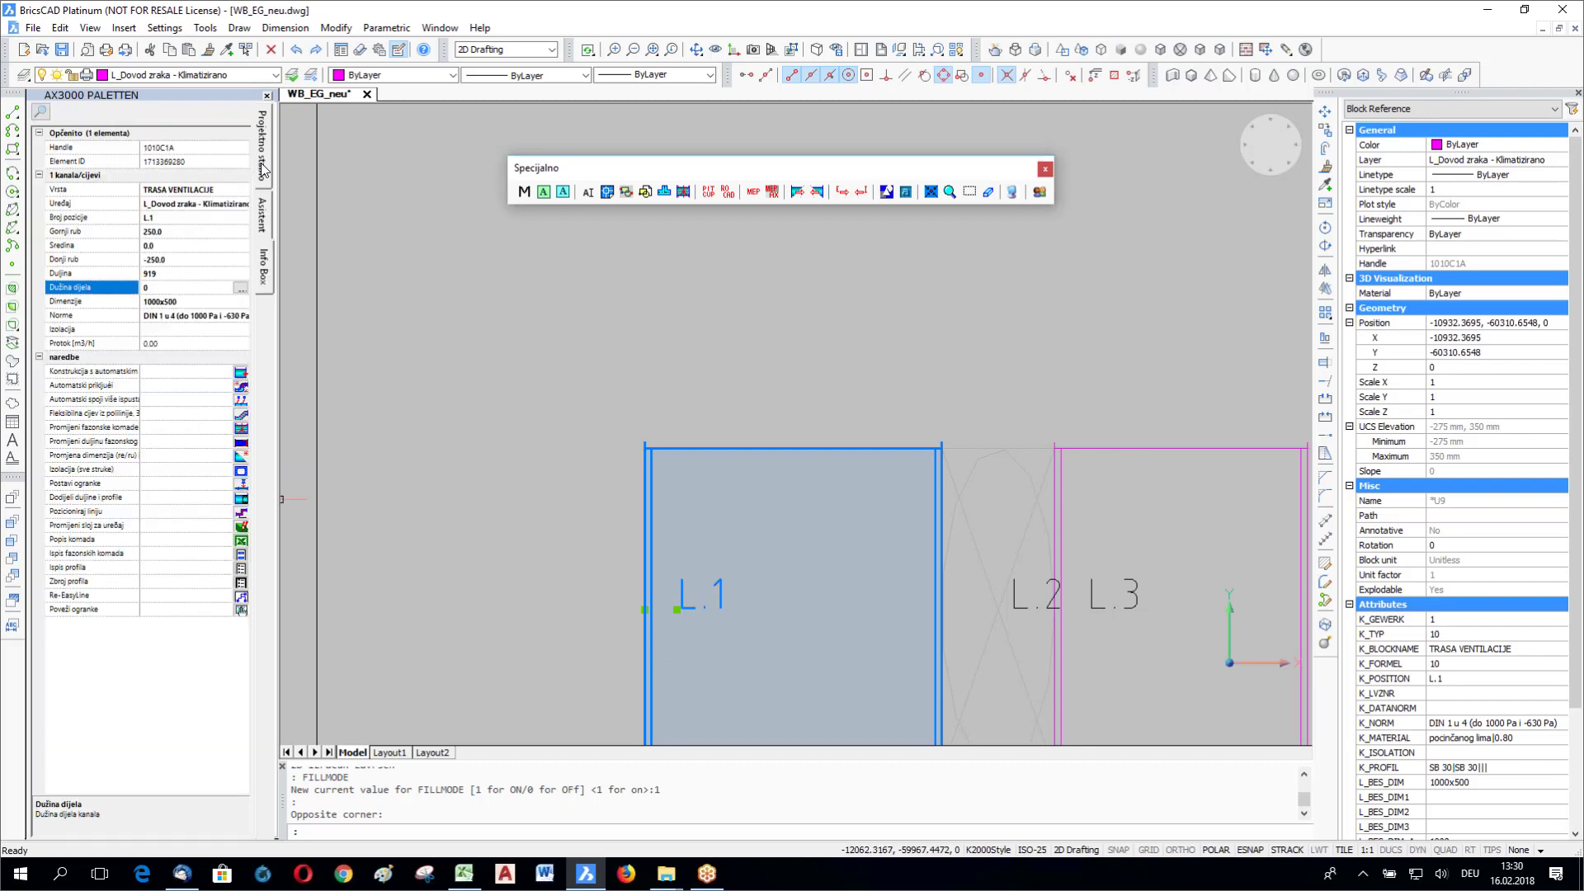
scroll(592, 506, down, 3)
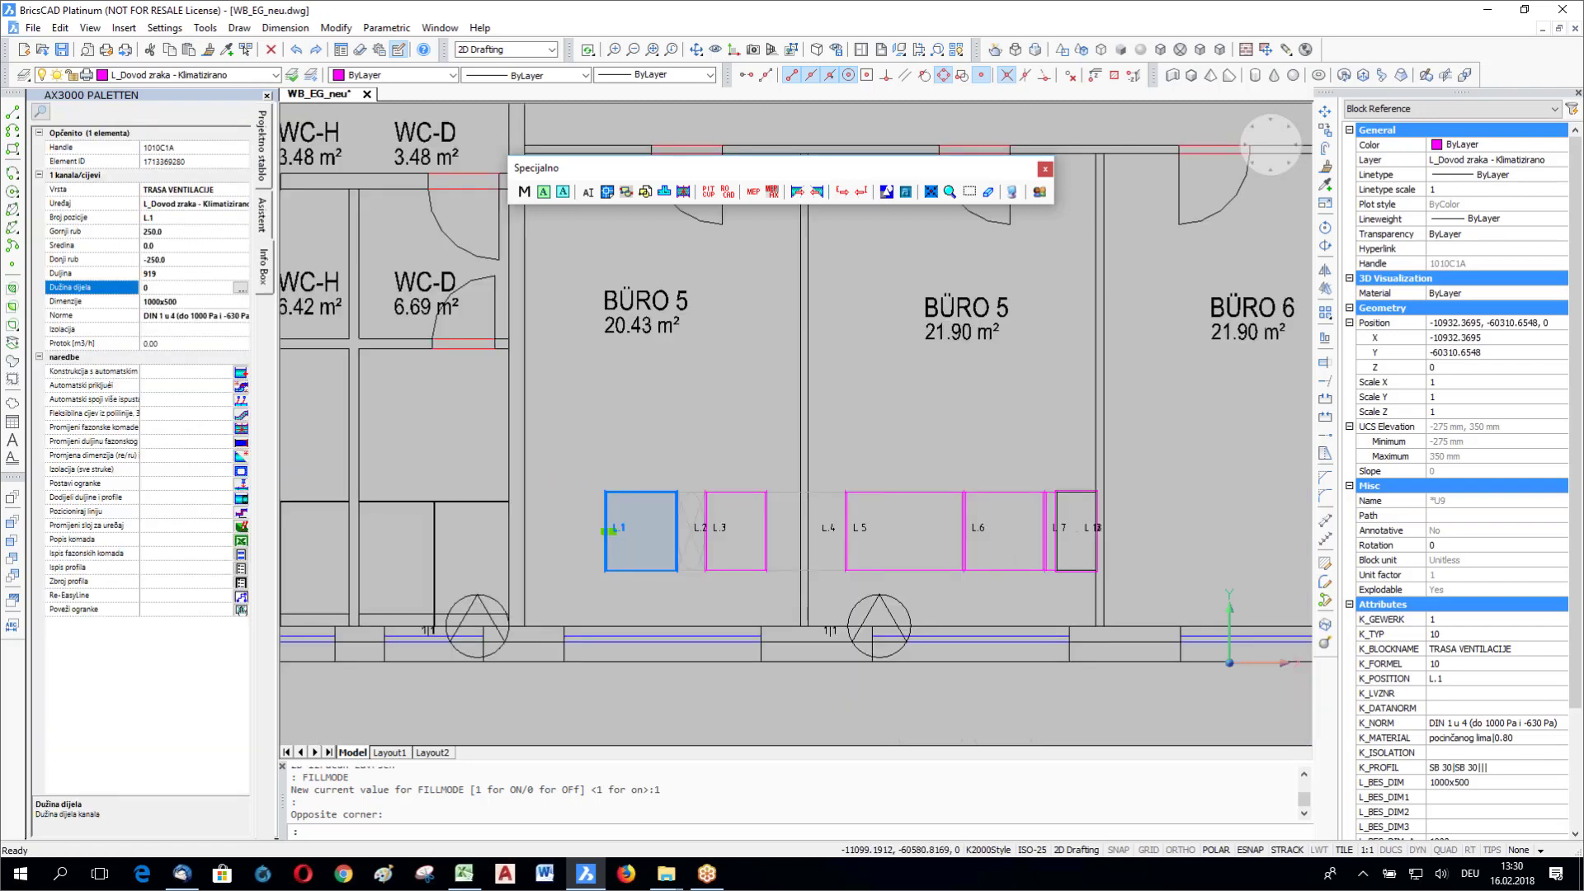
middle_drag(594, 551, 1284, 240)
scroll(373, 709, up, 5)
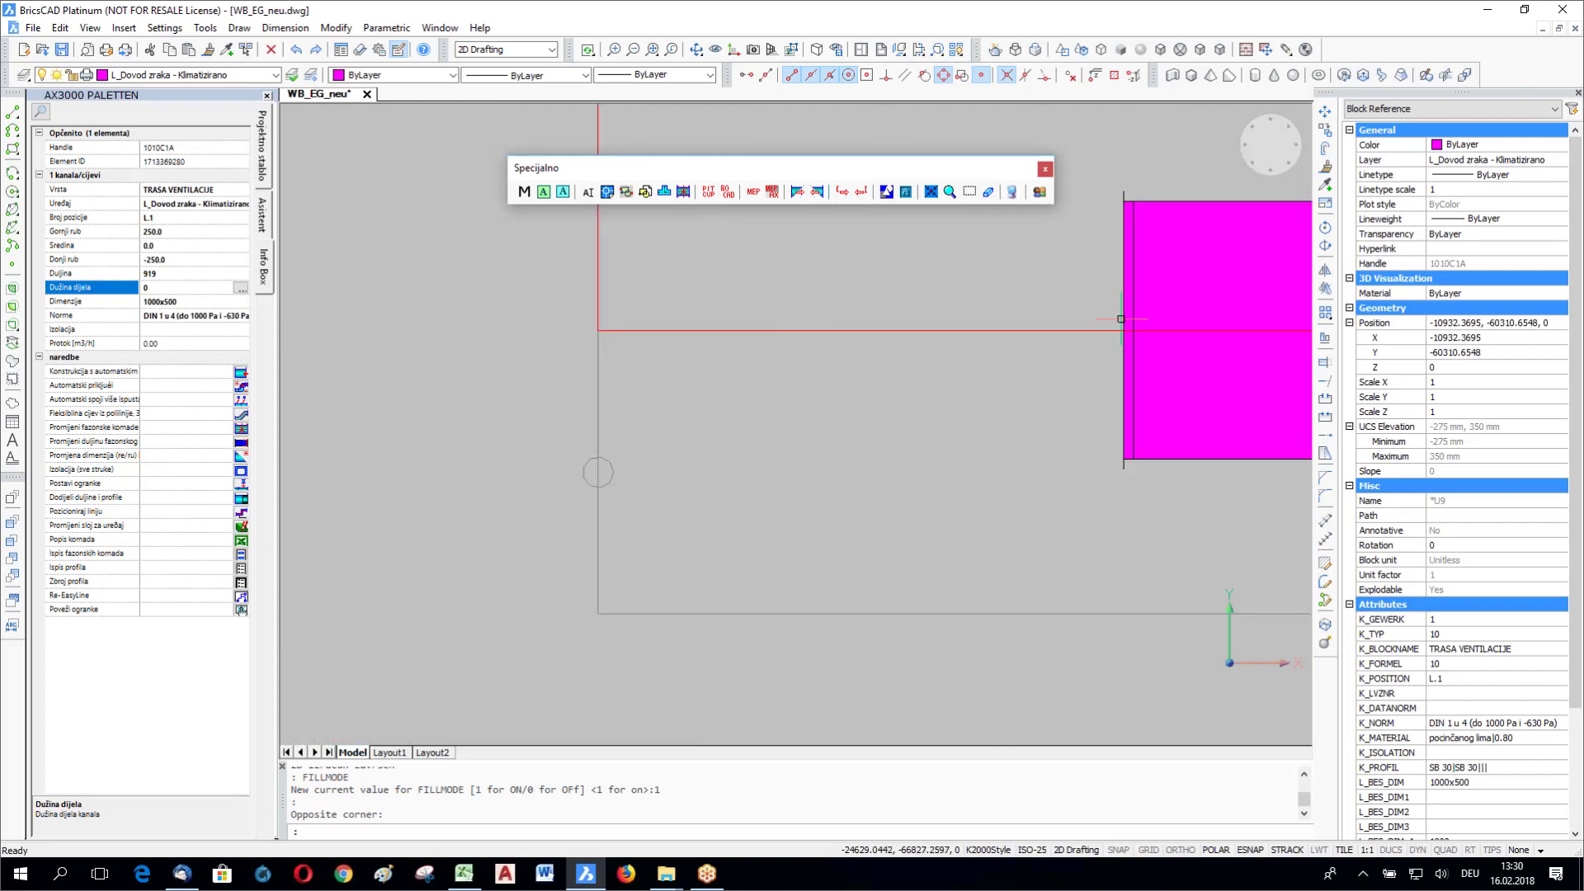
scroll(878, 644, down, 4)
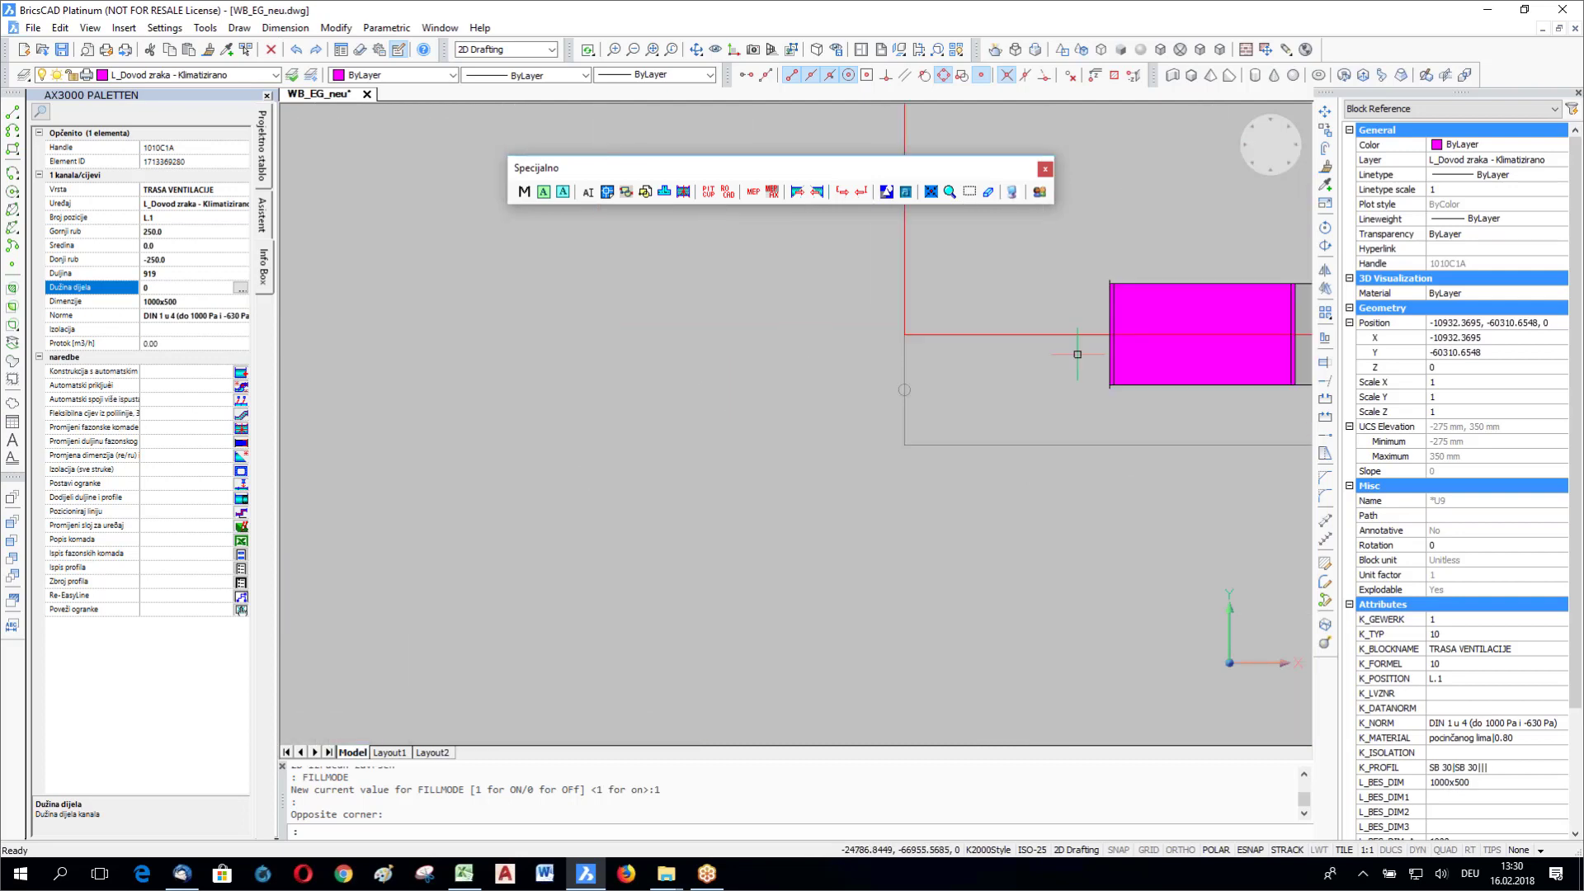
Step: Add a linear dimension in the section from the red rectangle's left edge to the near end of the first duct
click(239, 28)
mouse_move(286, 28)
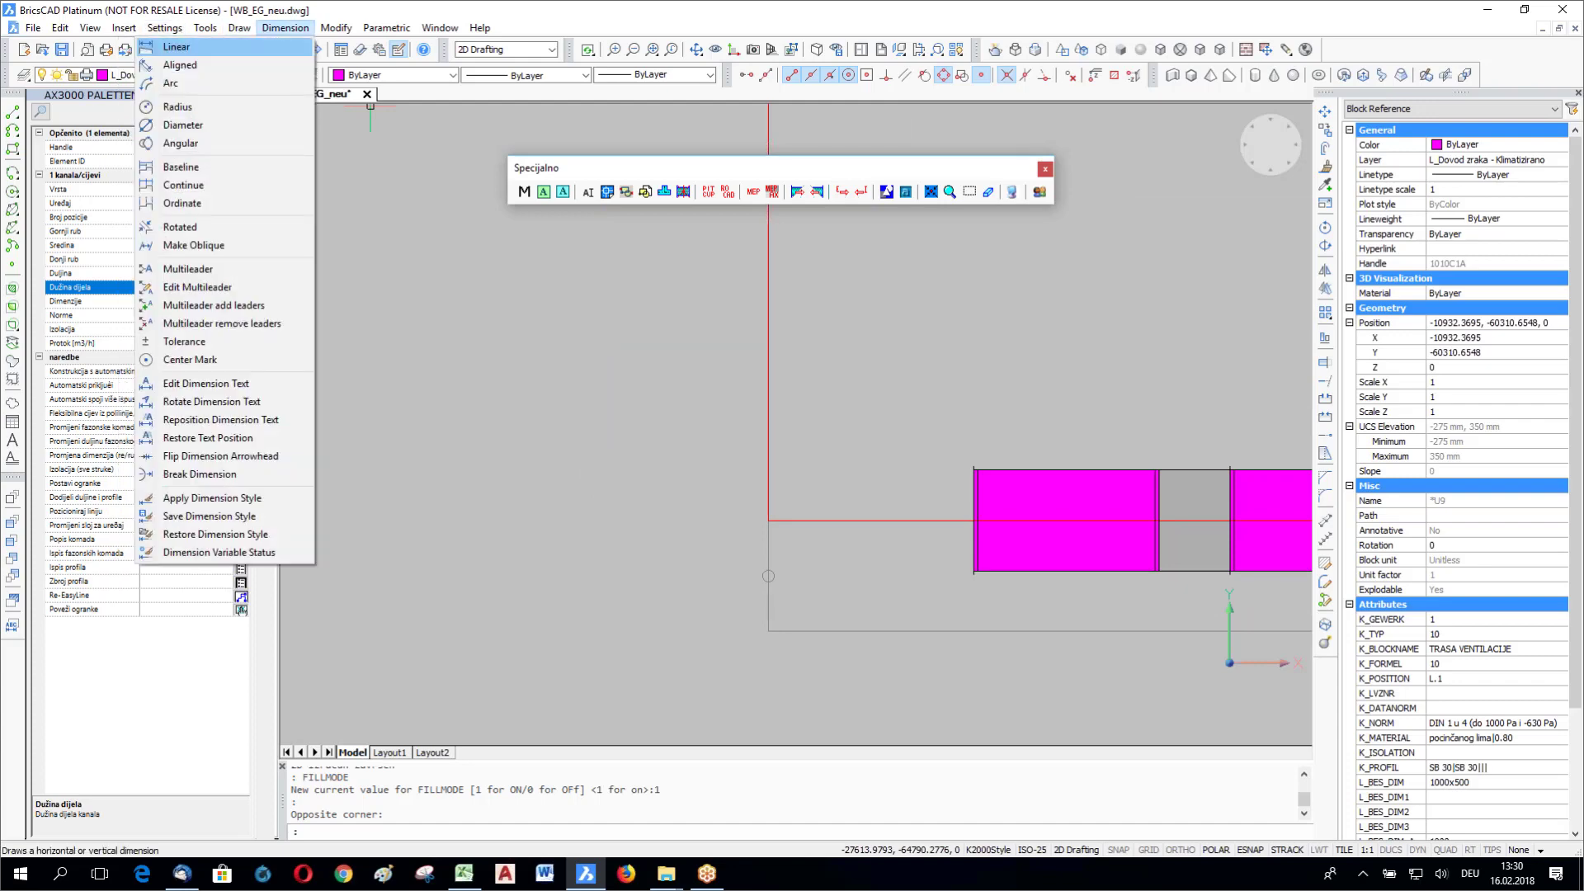
click(176, 47)
click(768, 426)
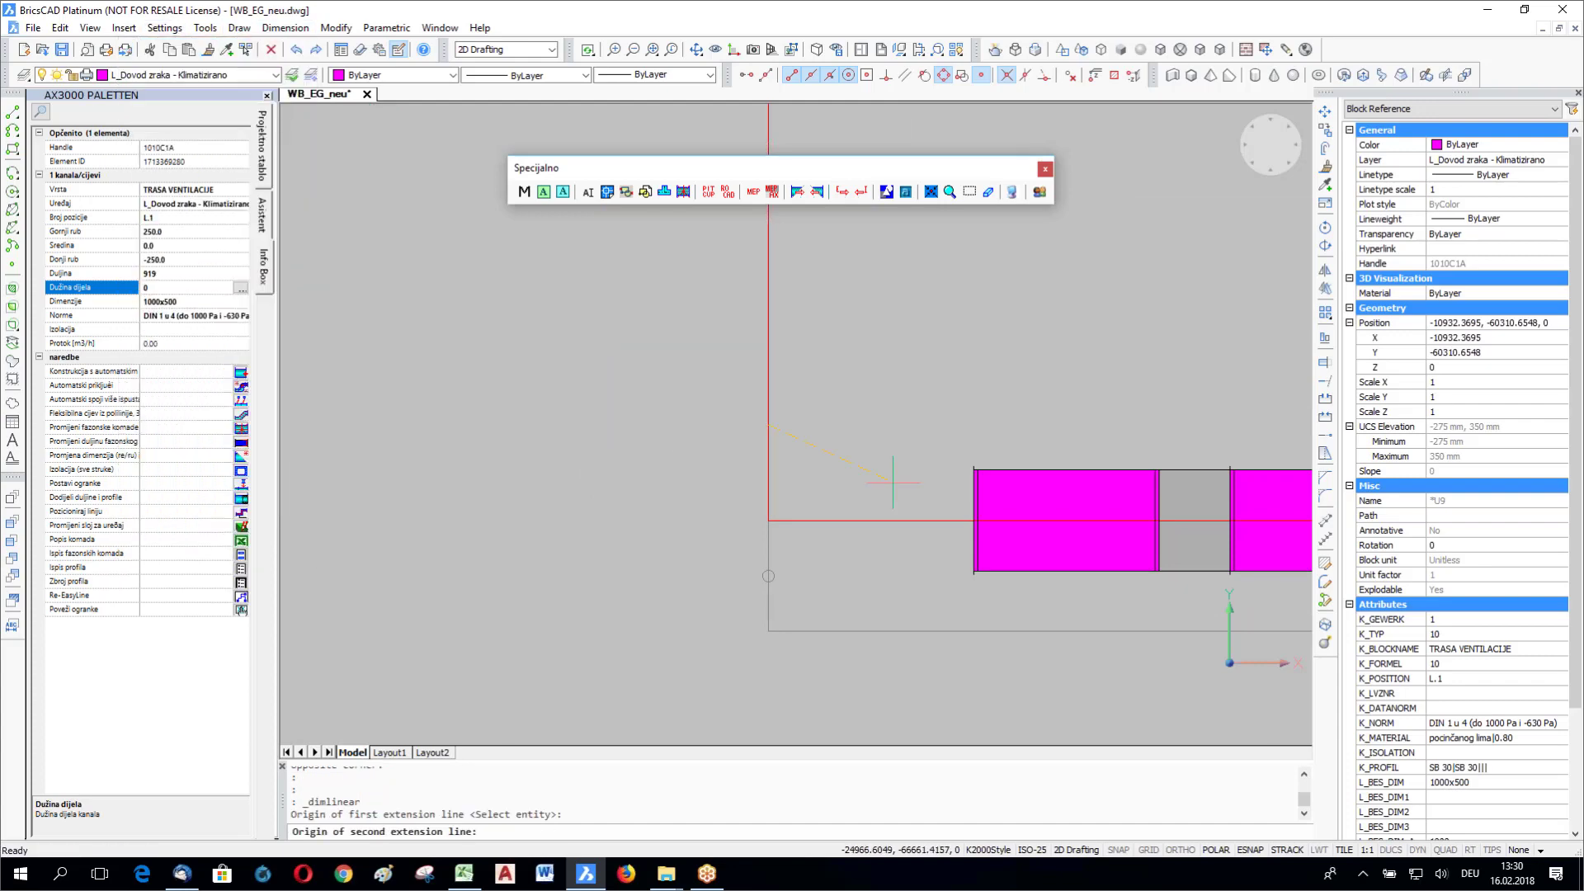
click(974, 470)
click(762, 368)
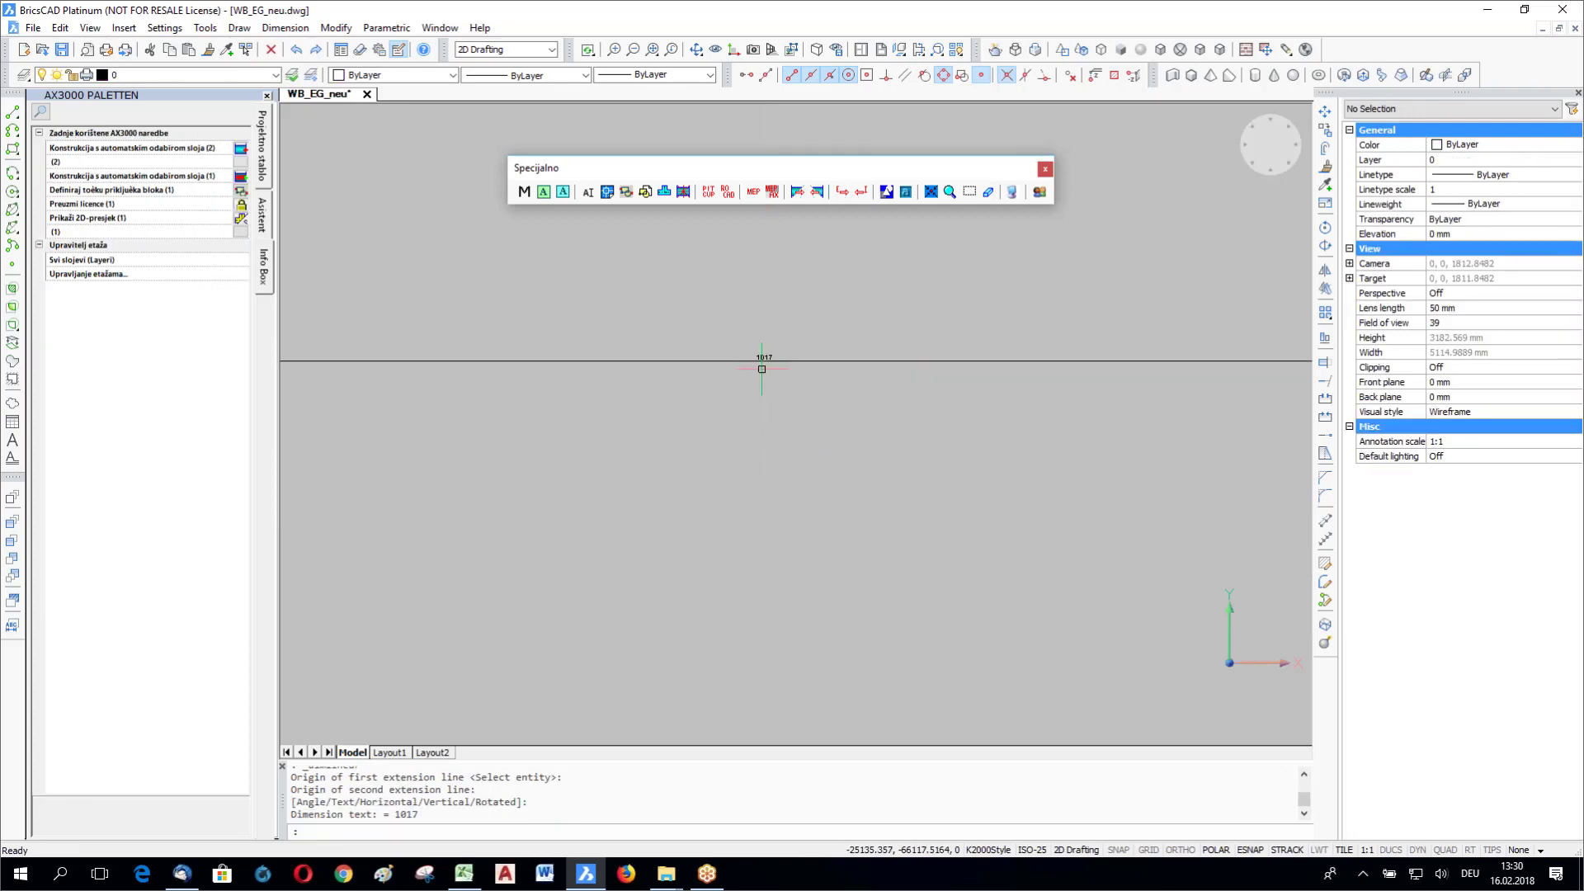
scroll(762, 369, up, 3)
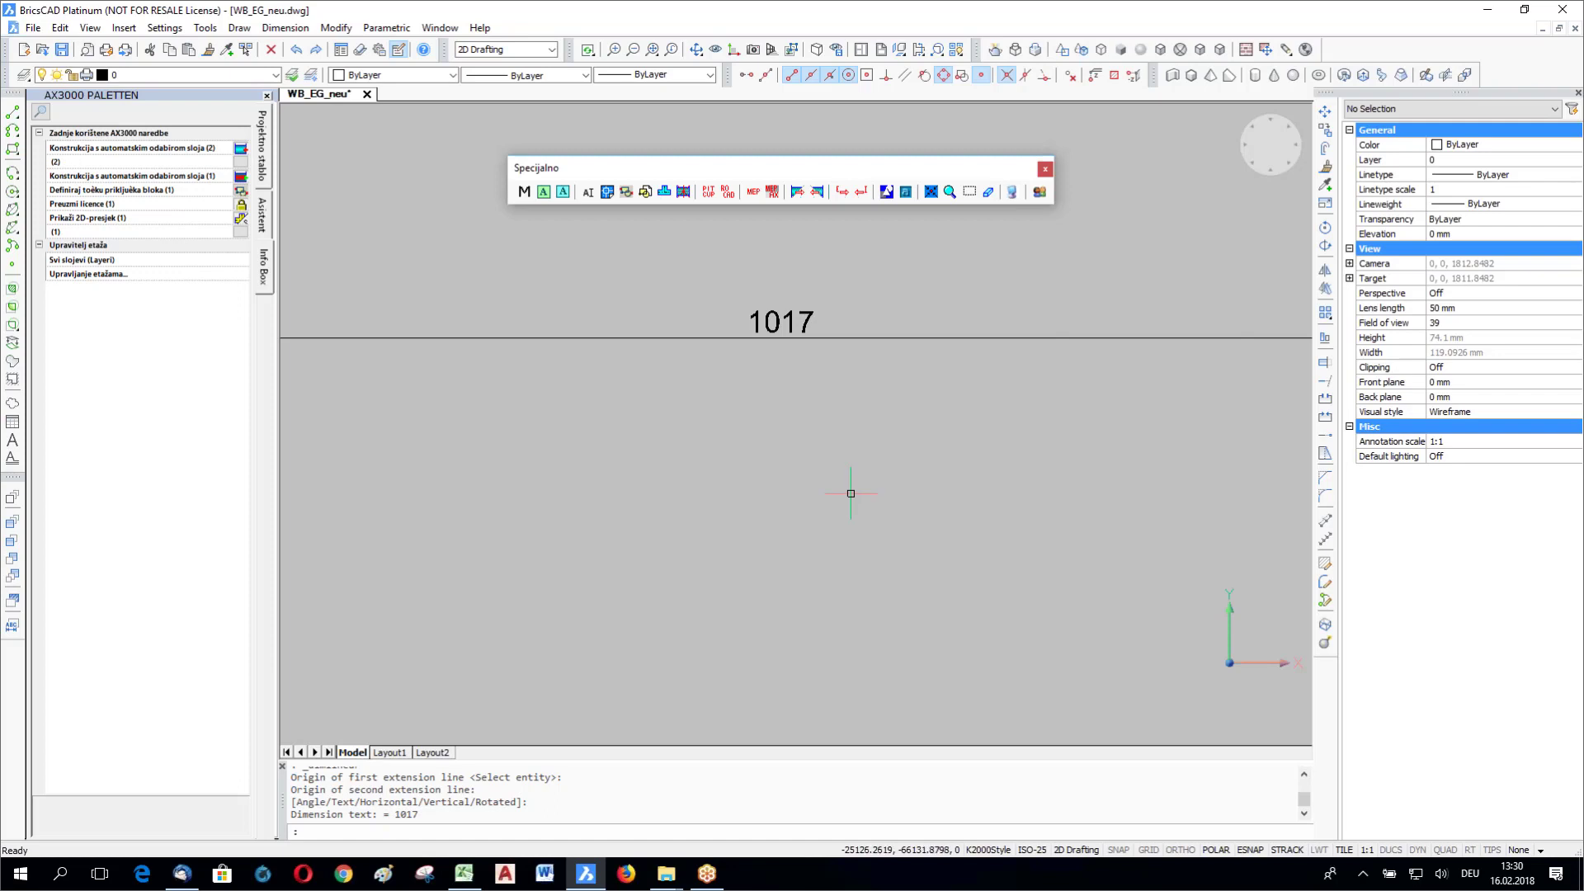
scroll(851, 494, down, 3)
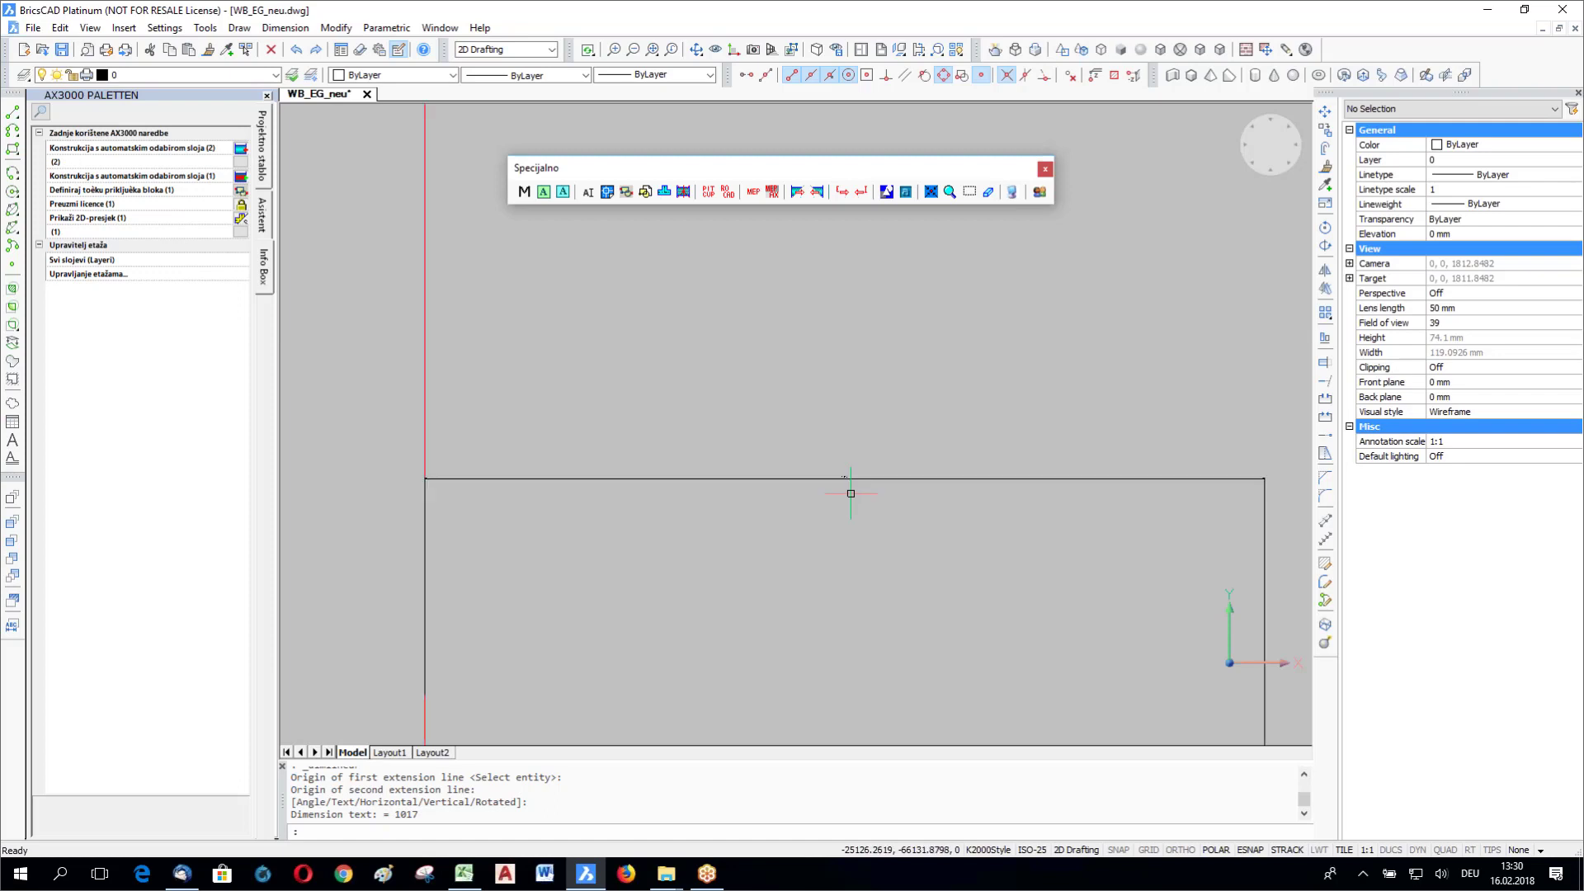
scroll(699, 588, down, 5)
scroll(853, 413, up, 6)
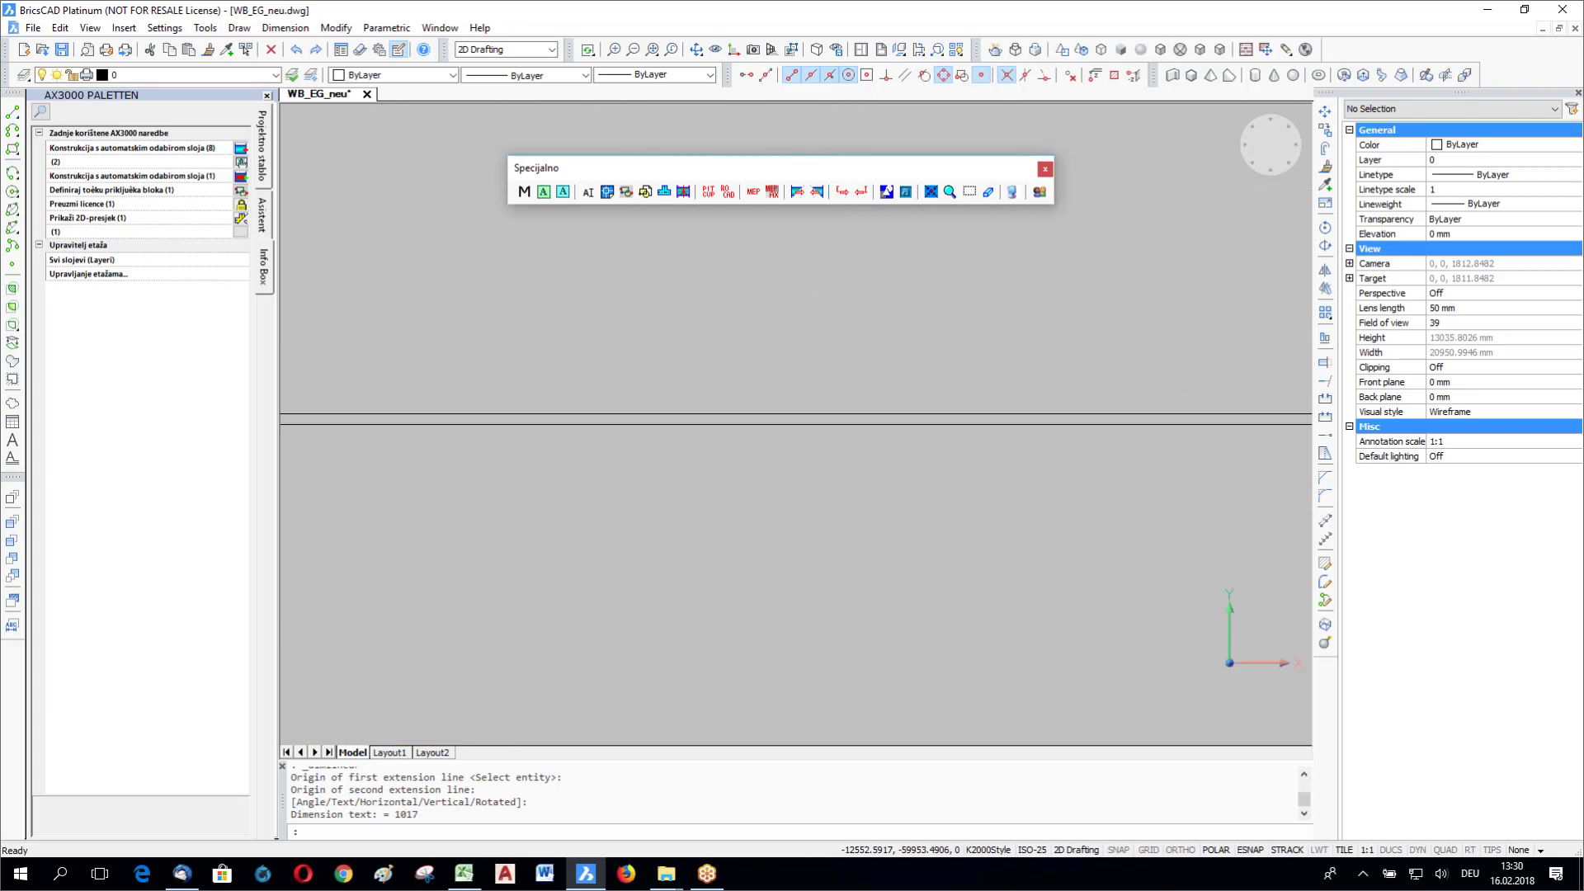
Step: Add a linear dimension in the floor plan from the inner wall face of Büro 5 to the near end of duct L.1
middle_drag(857, 415, 697, 395)
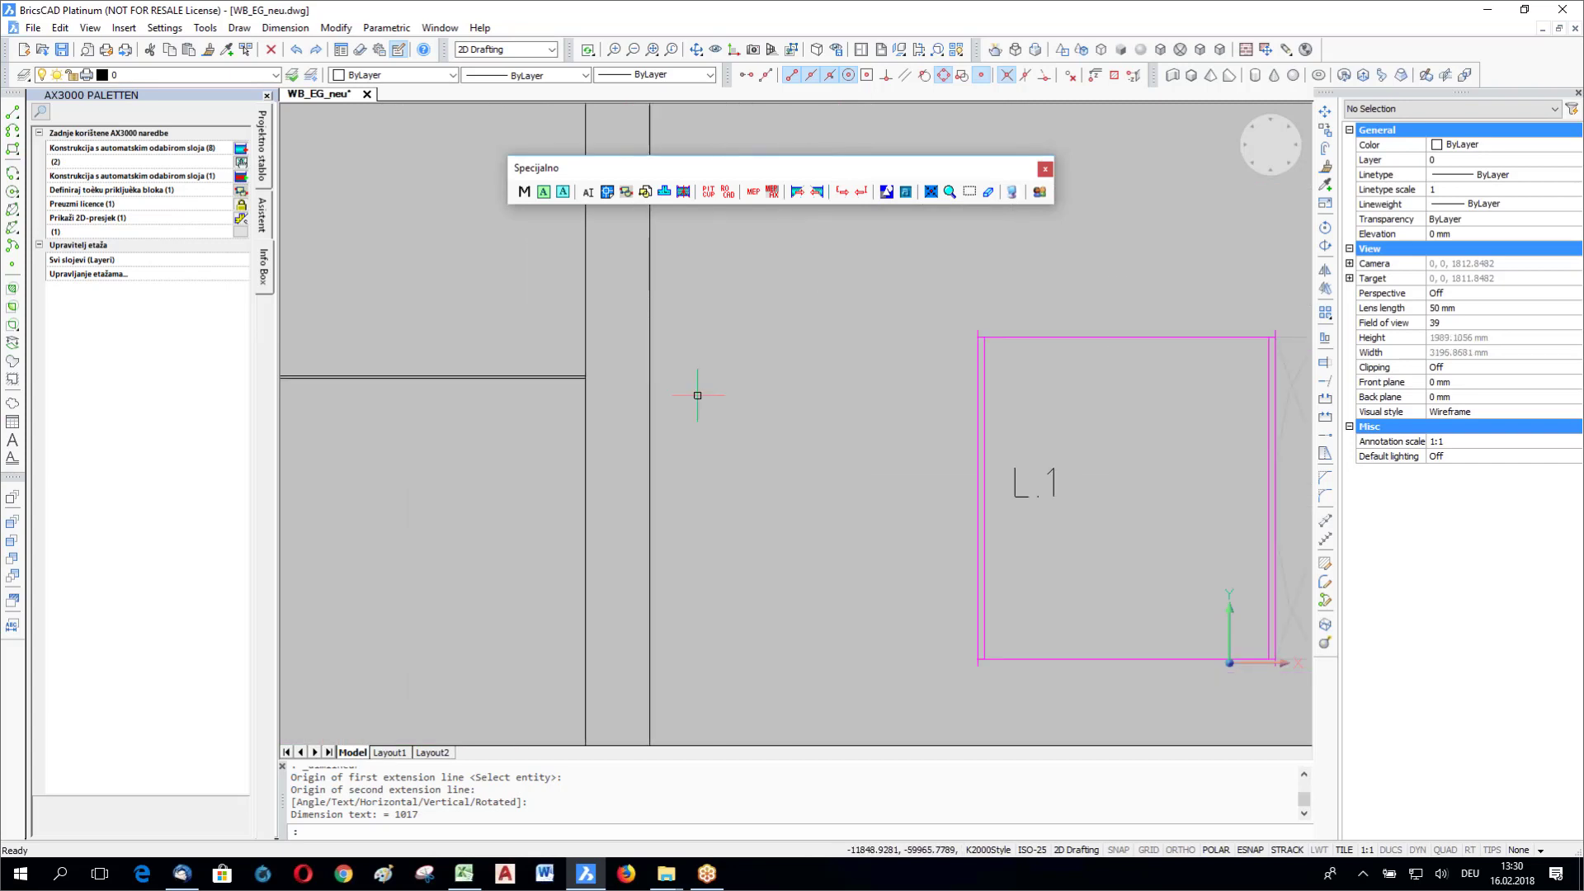
key(Return)
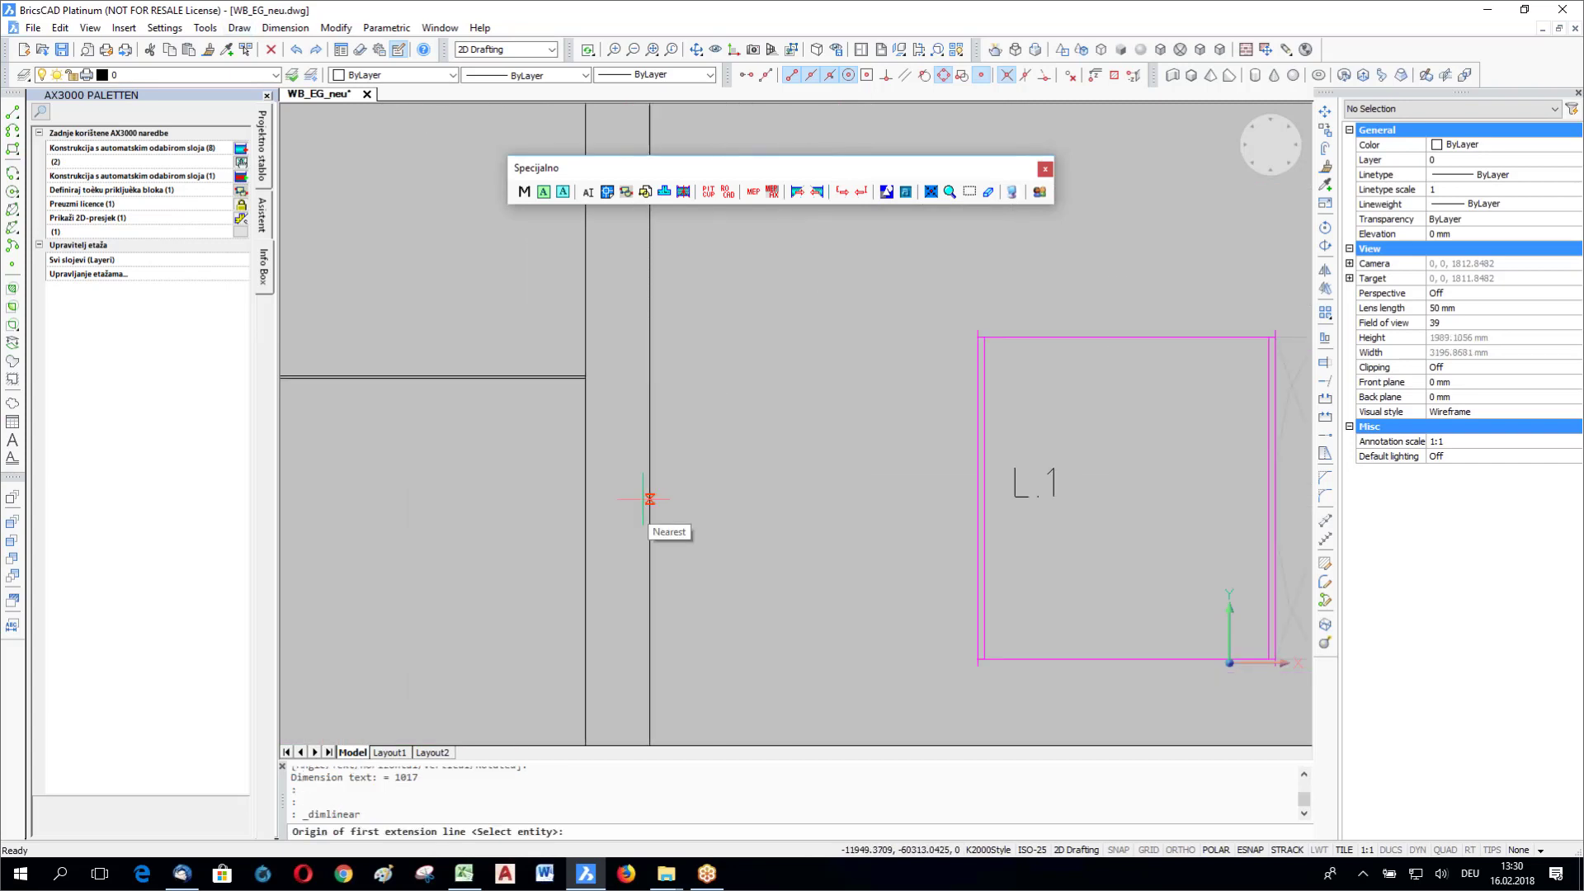
click(650, 499)
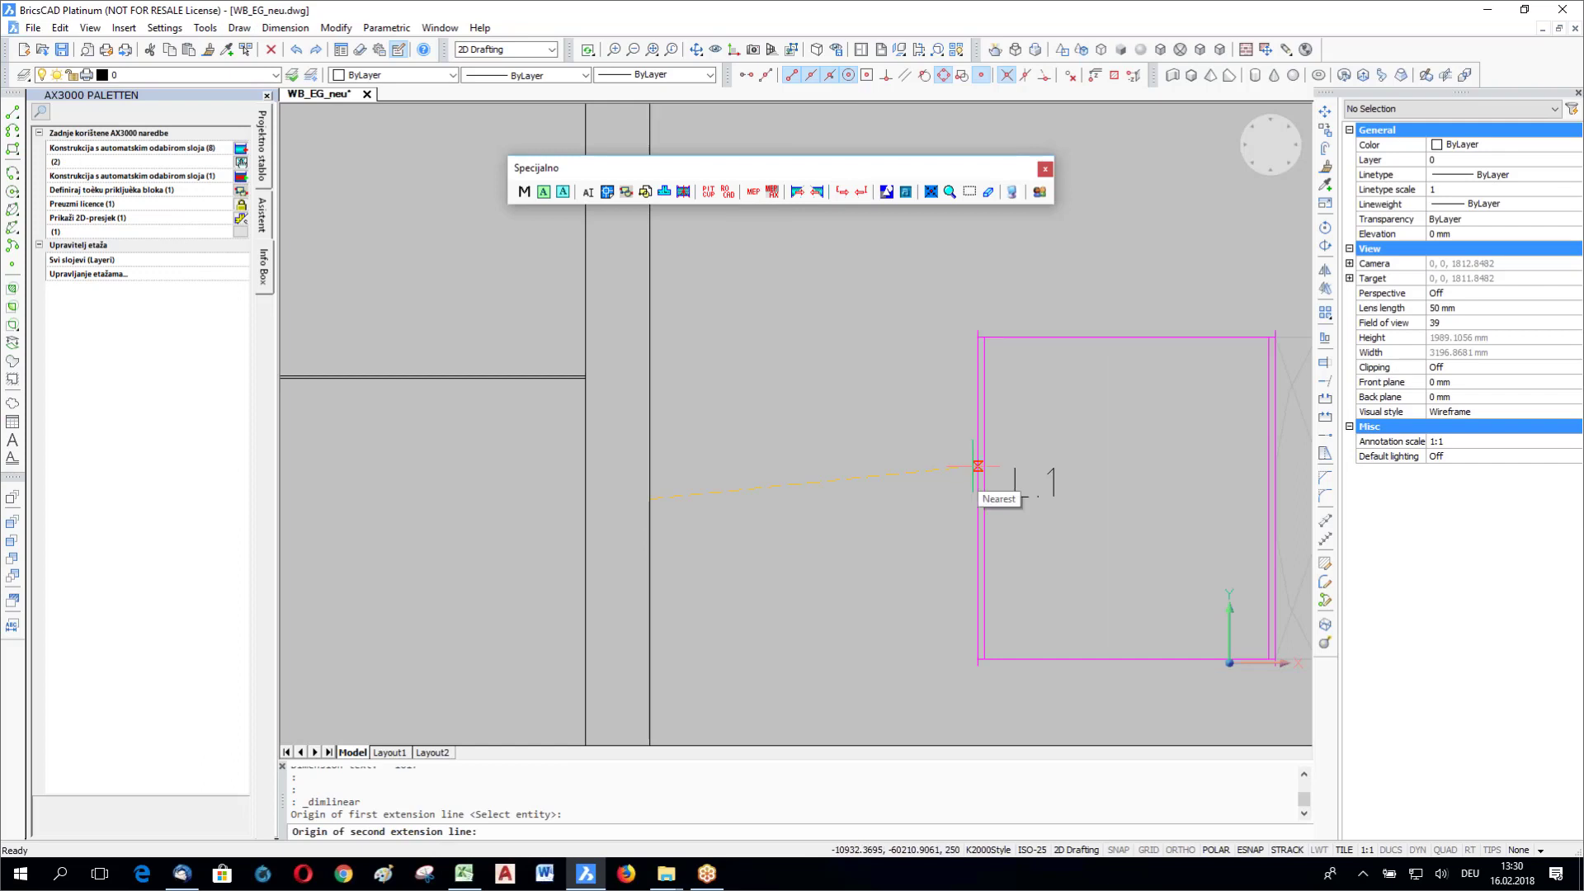
click(979, 467)
click(838, 450)
scroll(839, 449, up, 10)
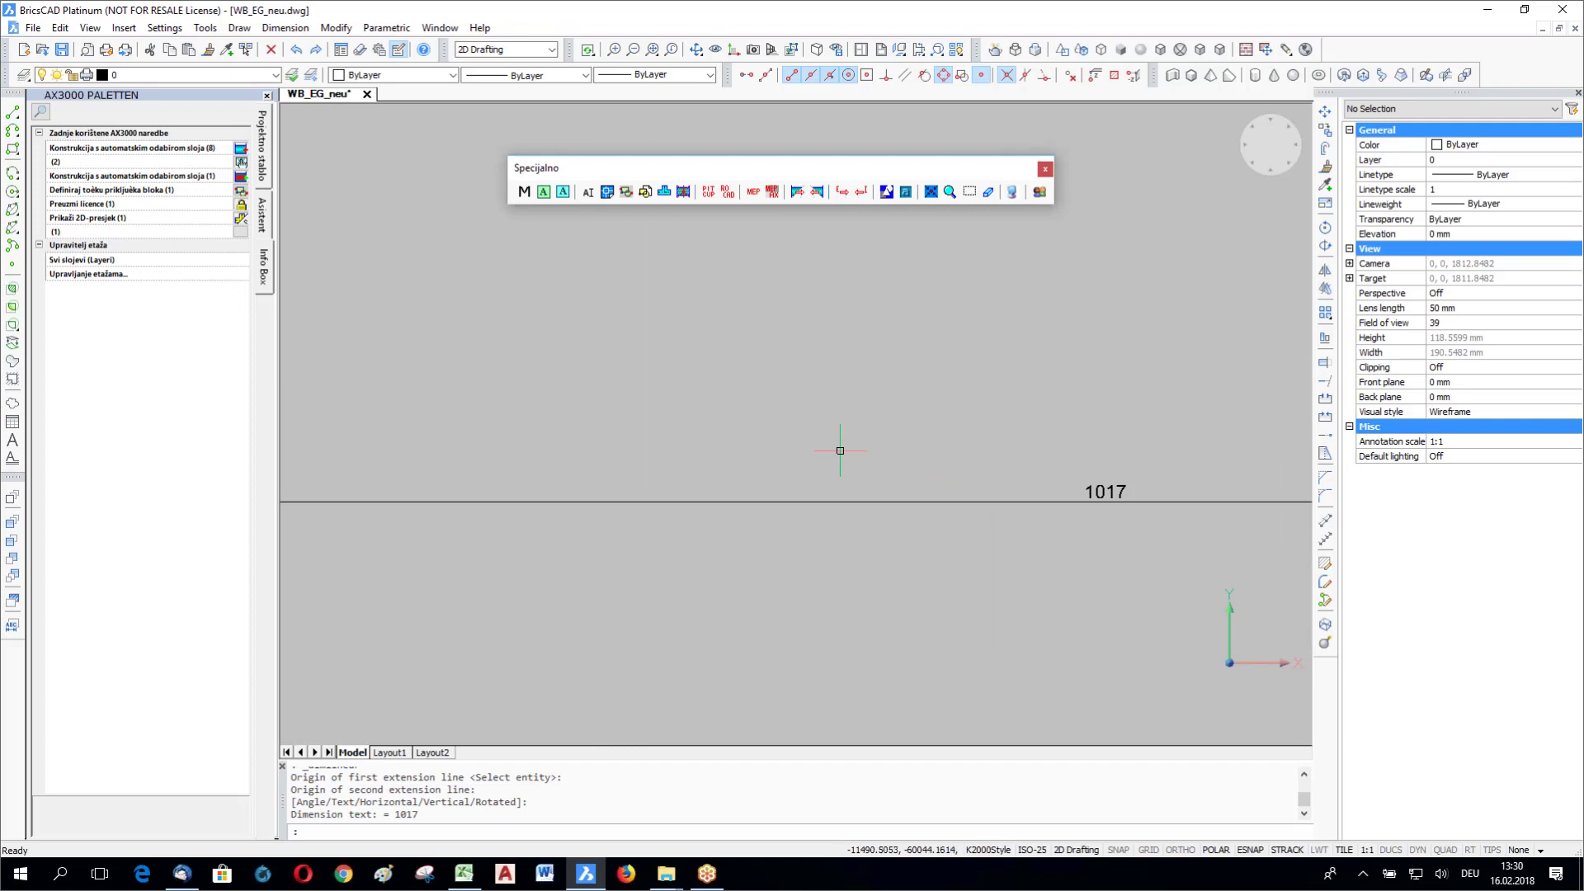
Step: Delete the generated section view and the dimension left inside the red double rectangle
scroll(831, 505, down, 5)
key(Escape)
scroll(832, 505, down, 5)
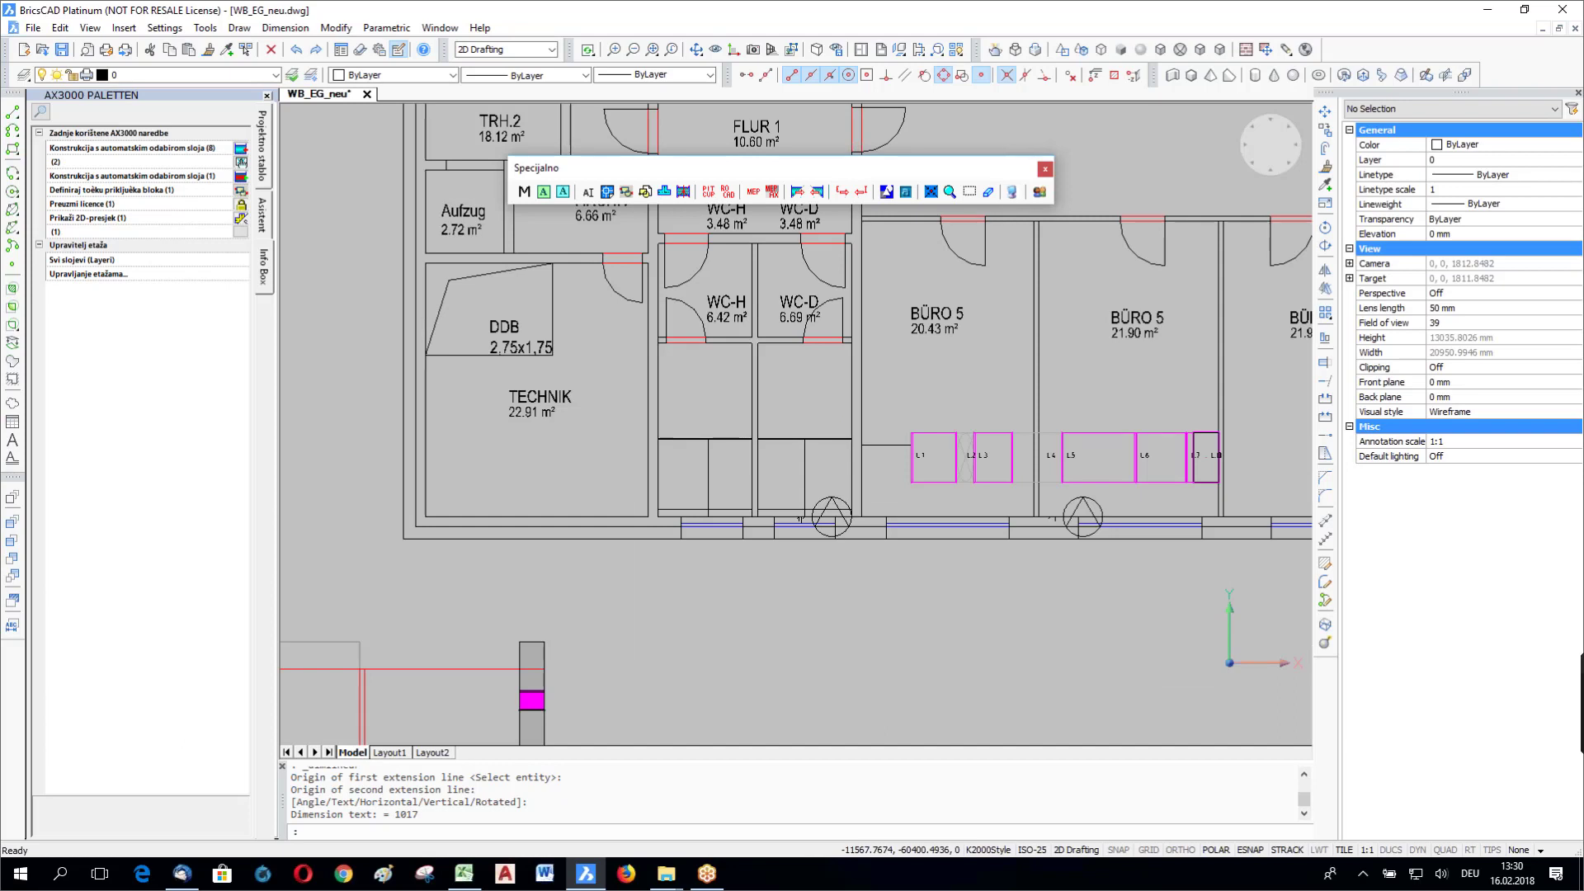
scroll(707, 512, down, 2)
click(708, 513)
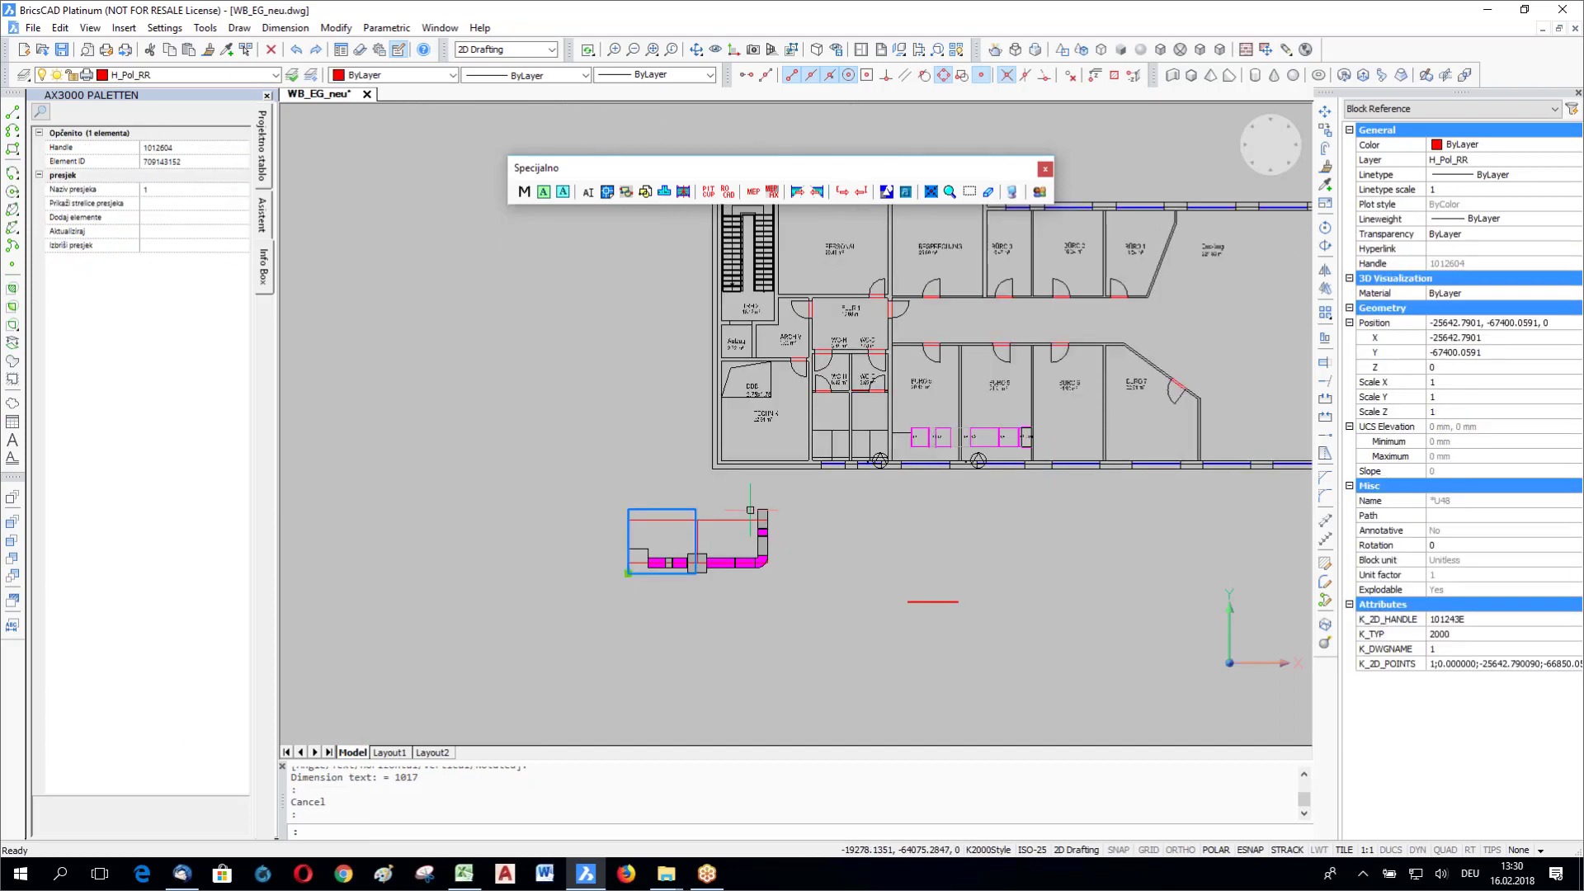
key(Delete)
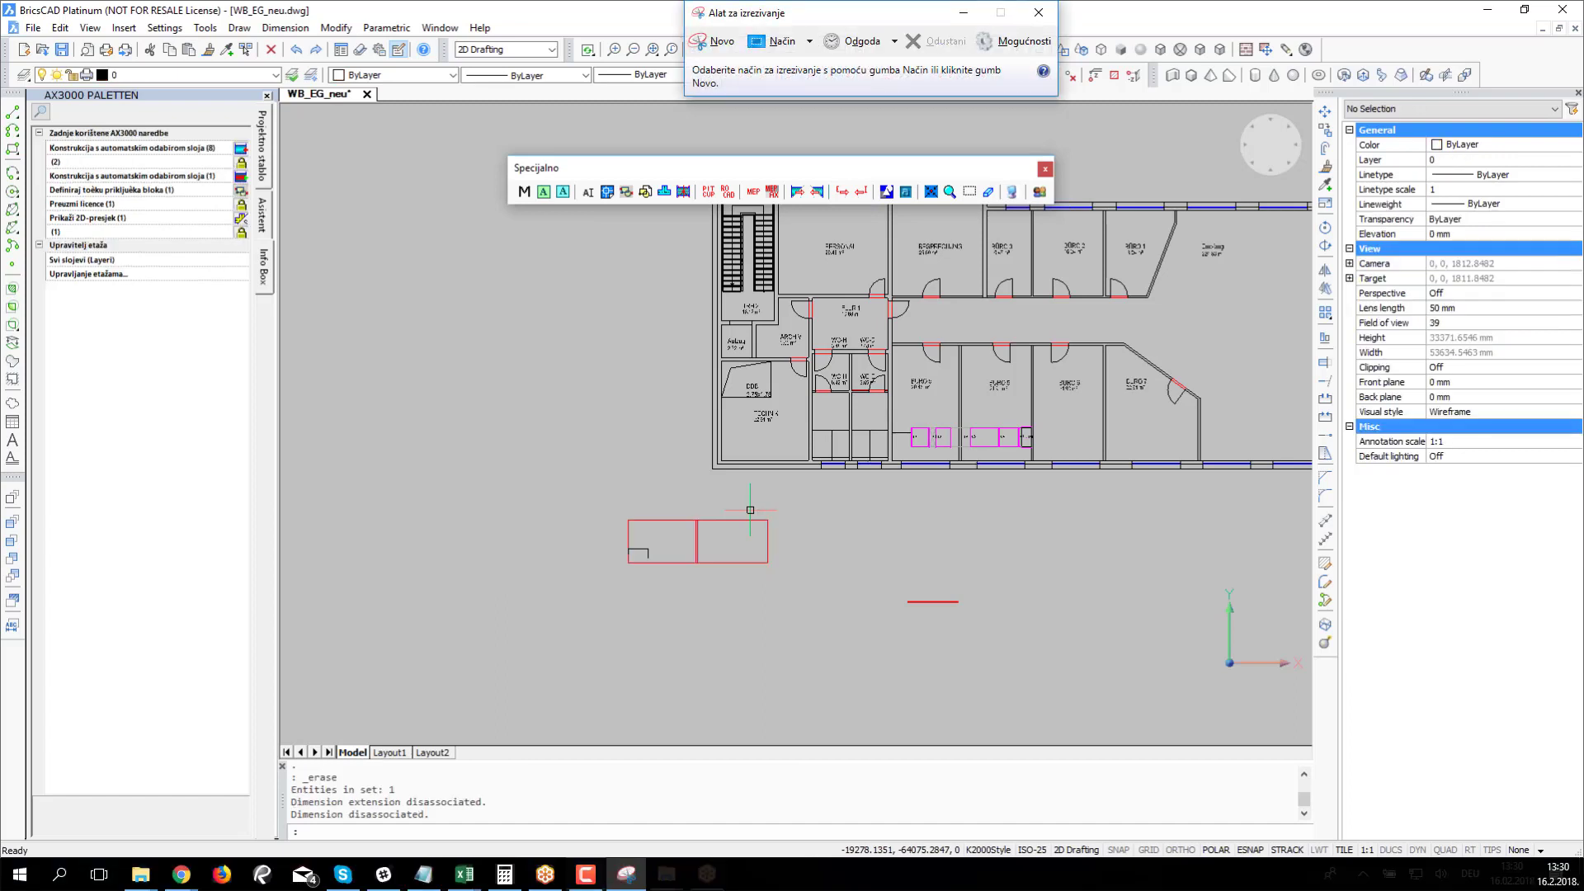
click(647, 548)
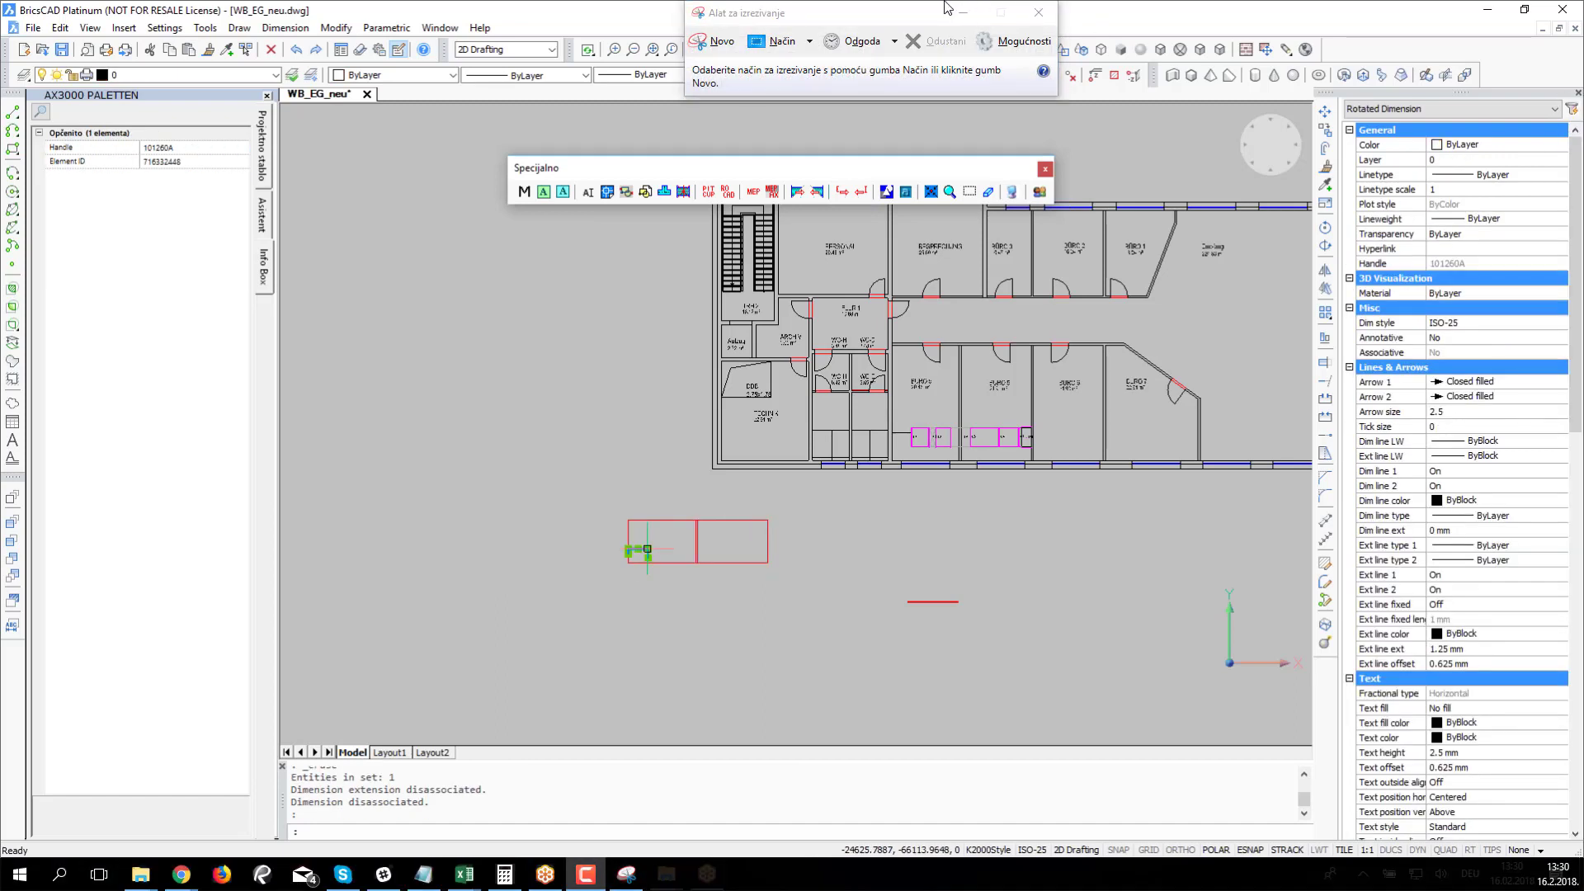
key(Delete)
drag(1000, 16, 1015, 17)
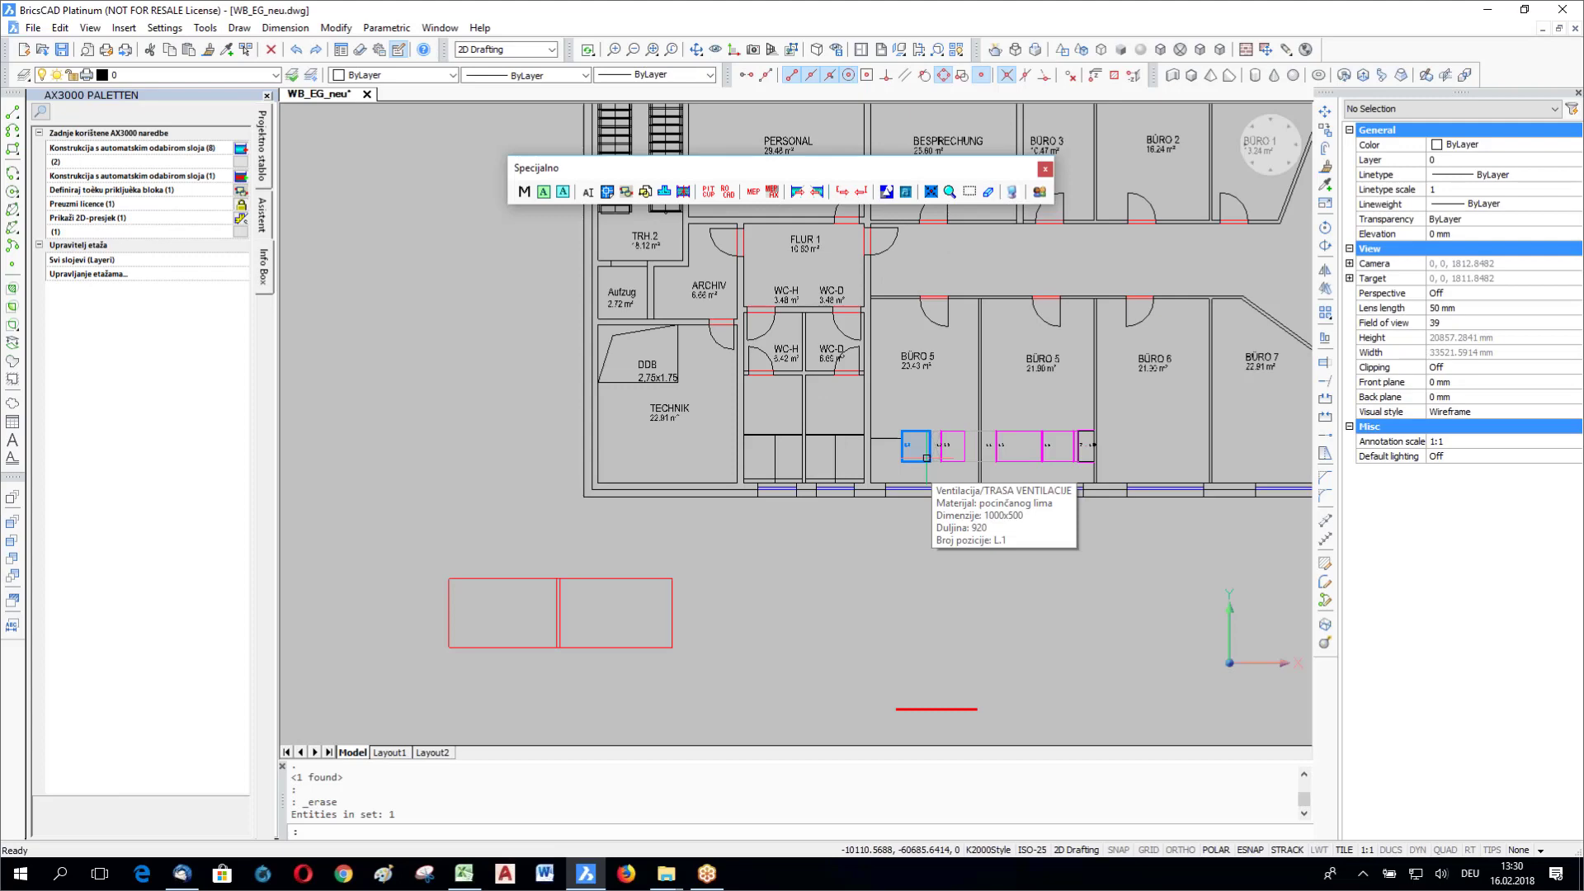
Step: Show the Asistent page of the AX3000 palette
click(263, 212)
click(56, 656)
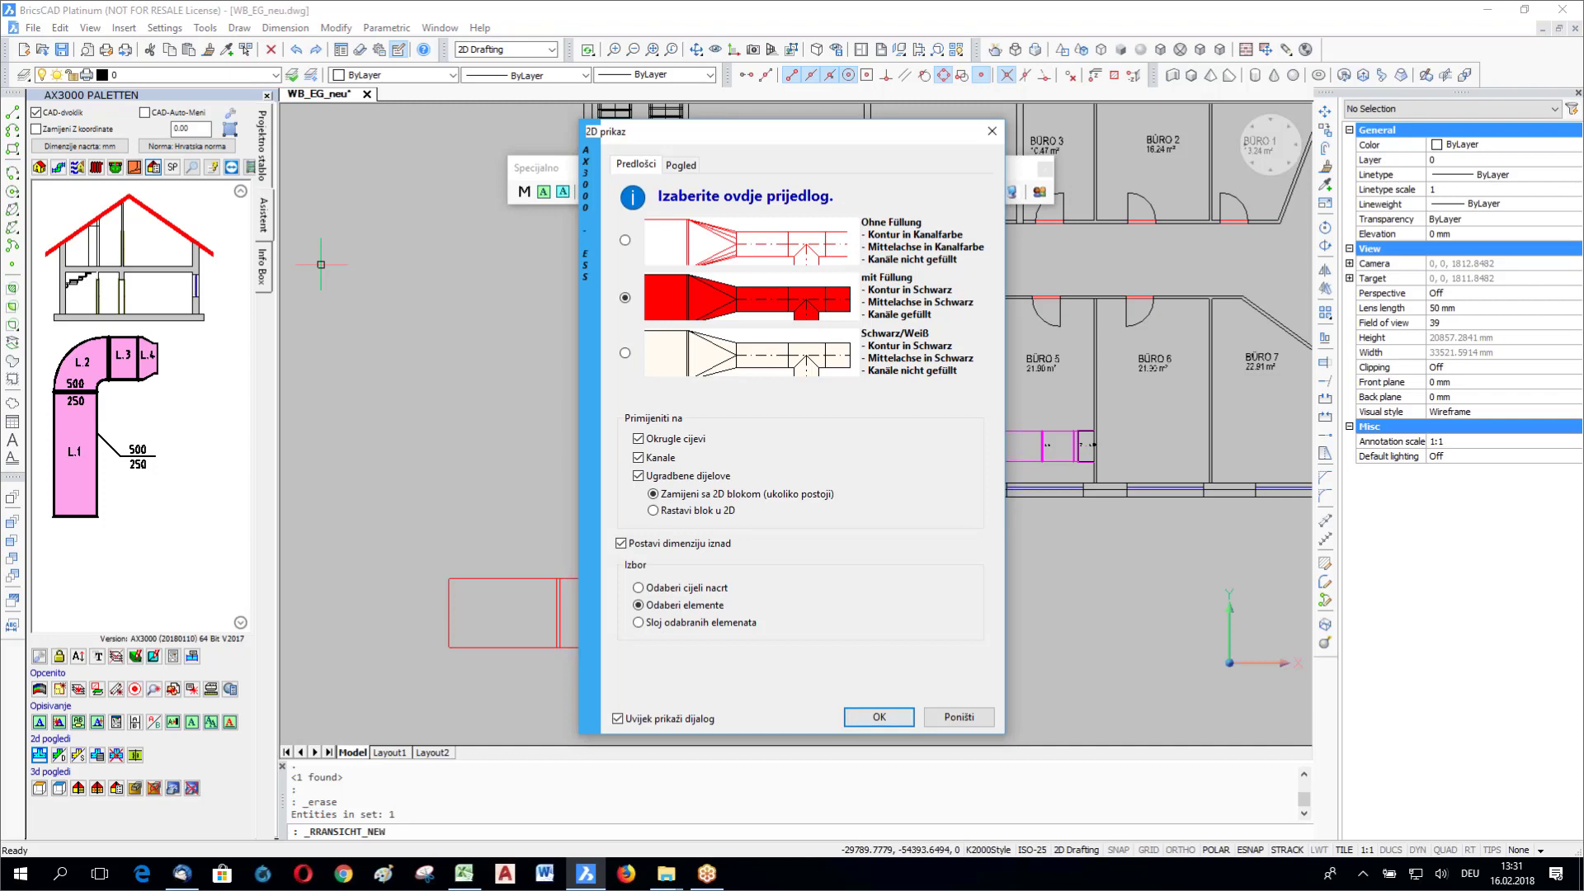
key(Return)
key(Escape)
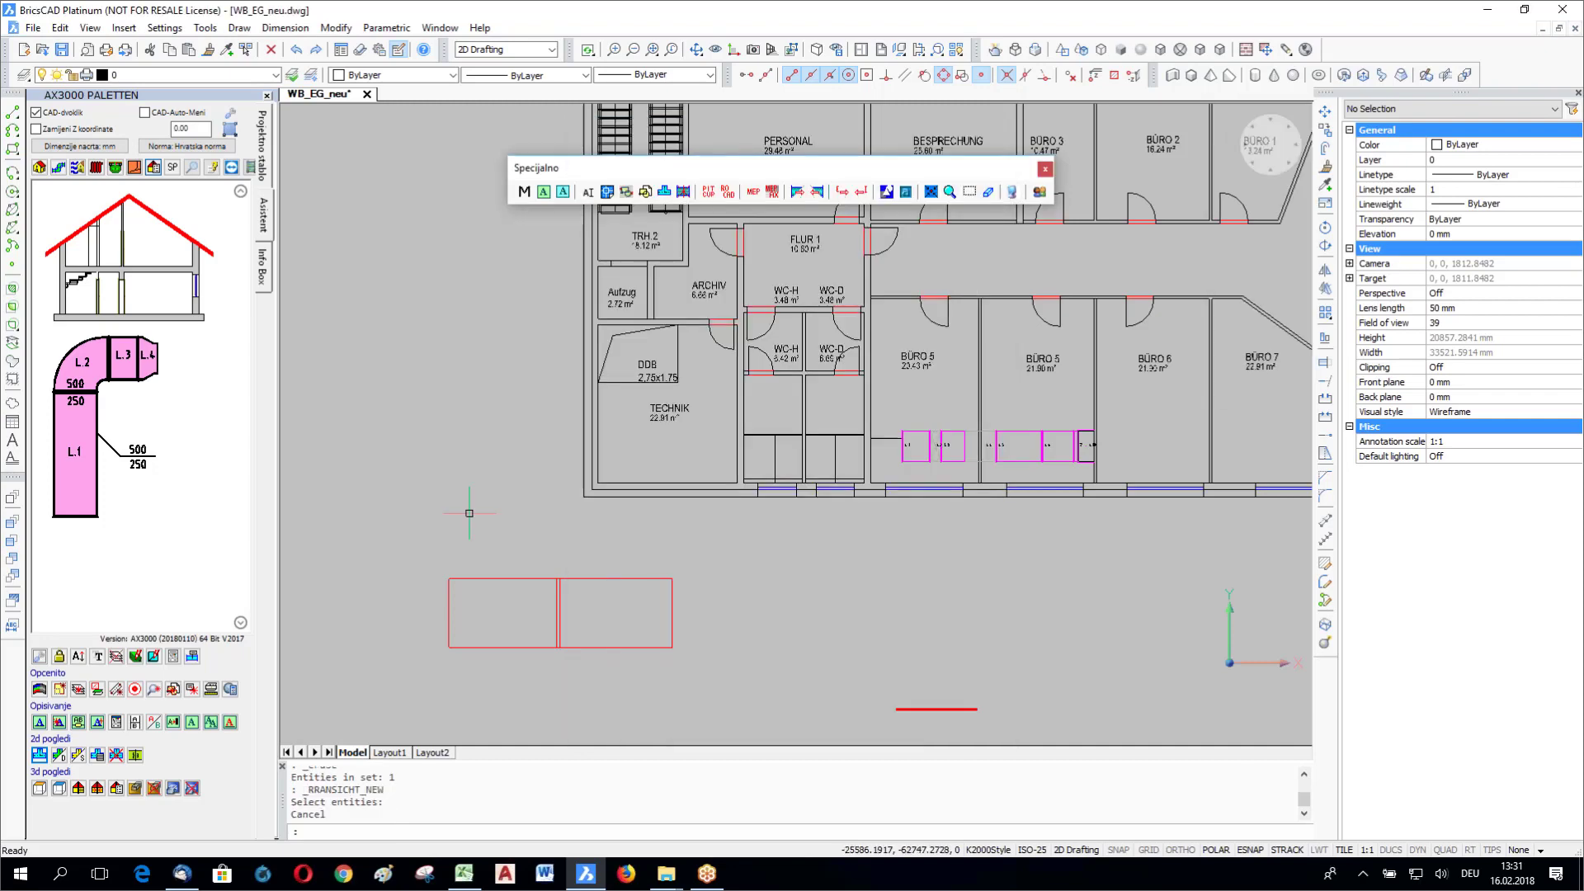
Step: Define a filled 2D duct section along the partition wall between the two Büro 5 rooms, looking toward the 21.90 m² room
click(77, 757)
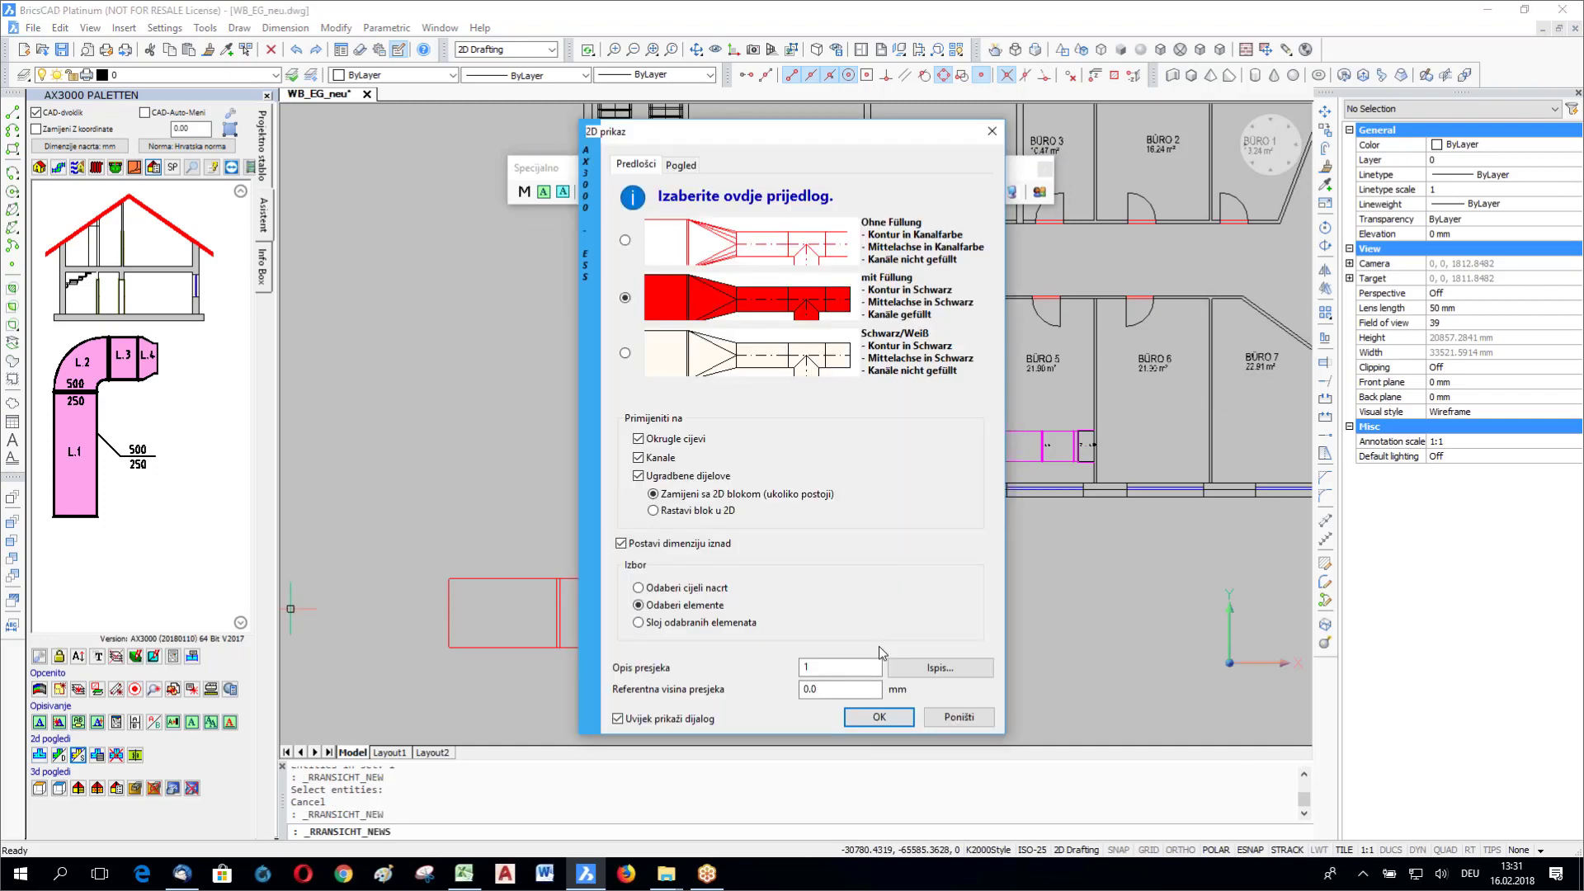
click(878, 714)
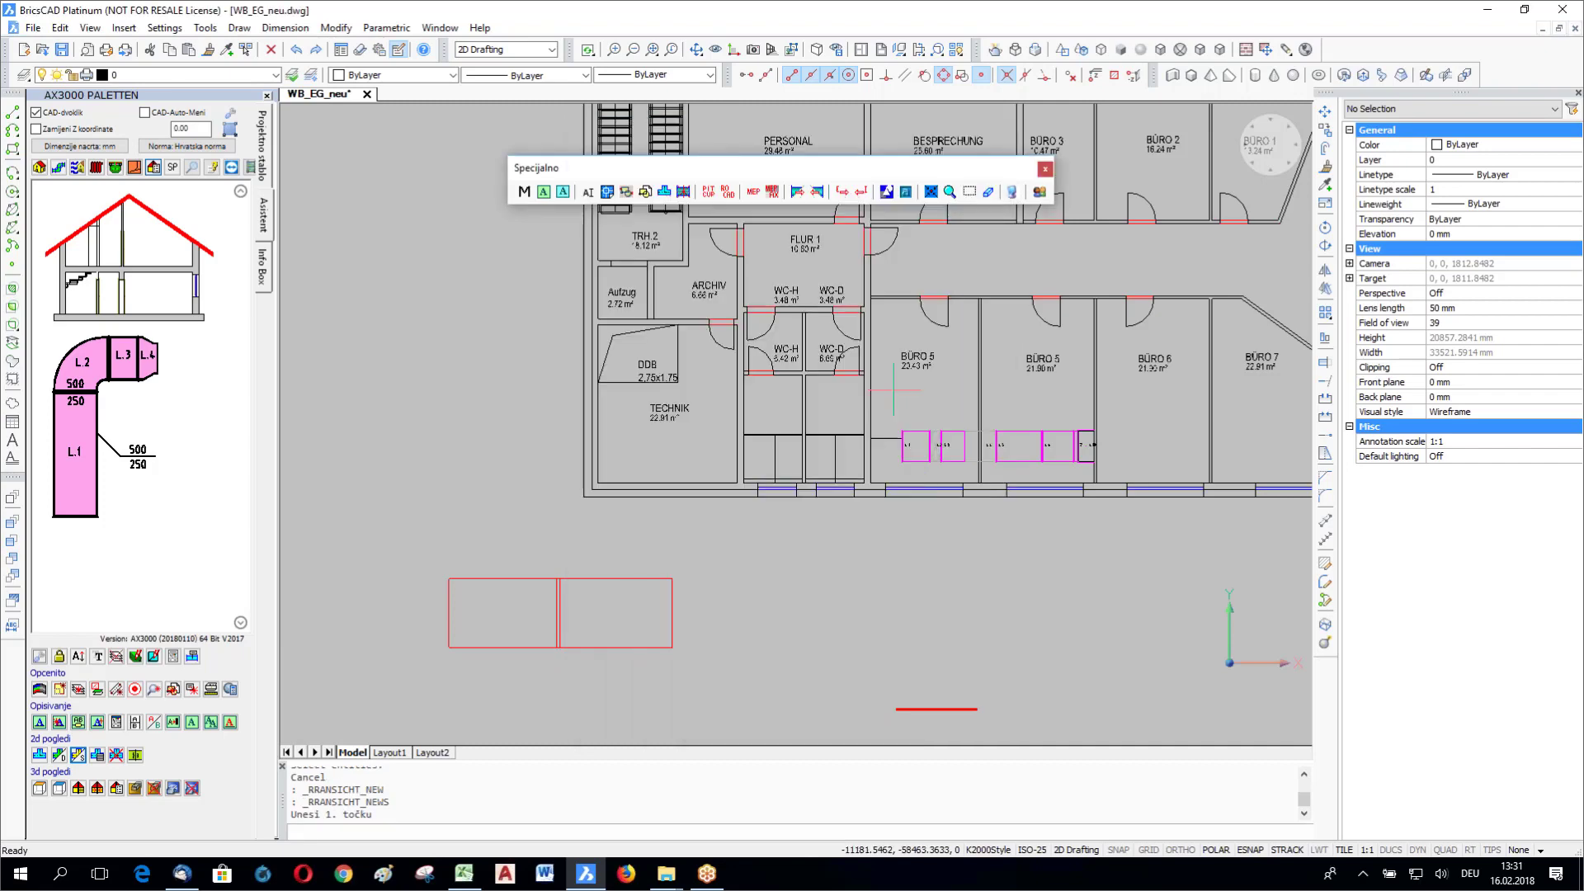
scroll(967, 303, up, 4)
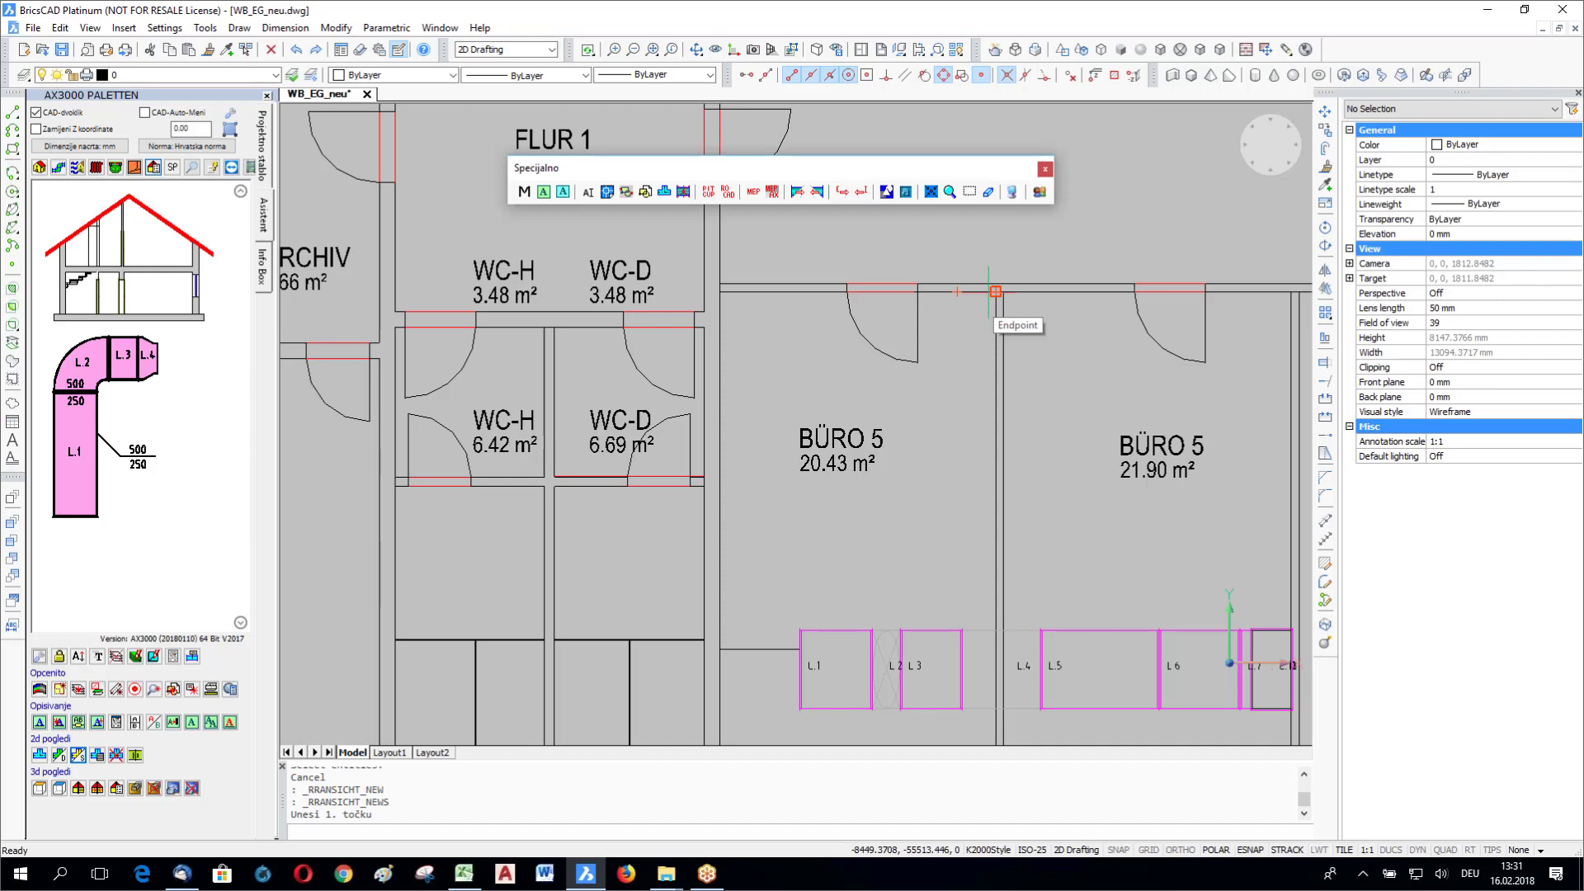
click(996, 291)
middle_drag(989, 291, 952, 44)
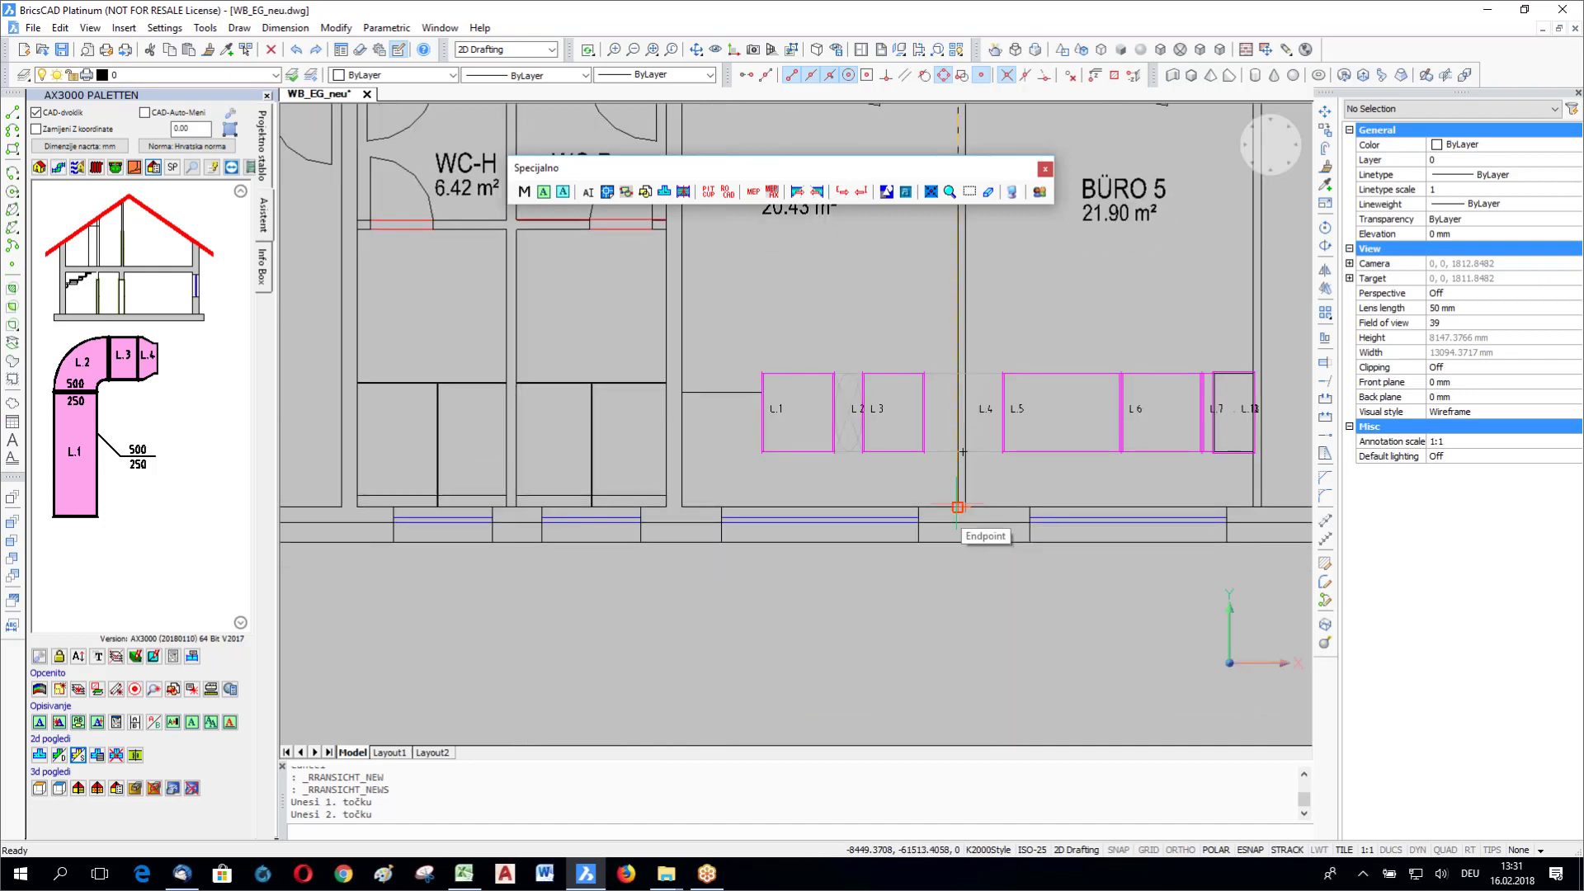
click(958, 506)
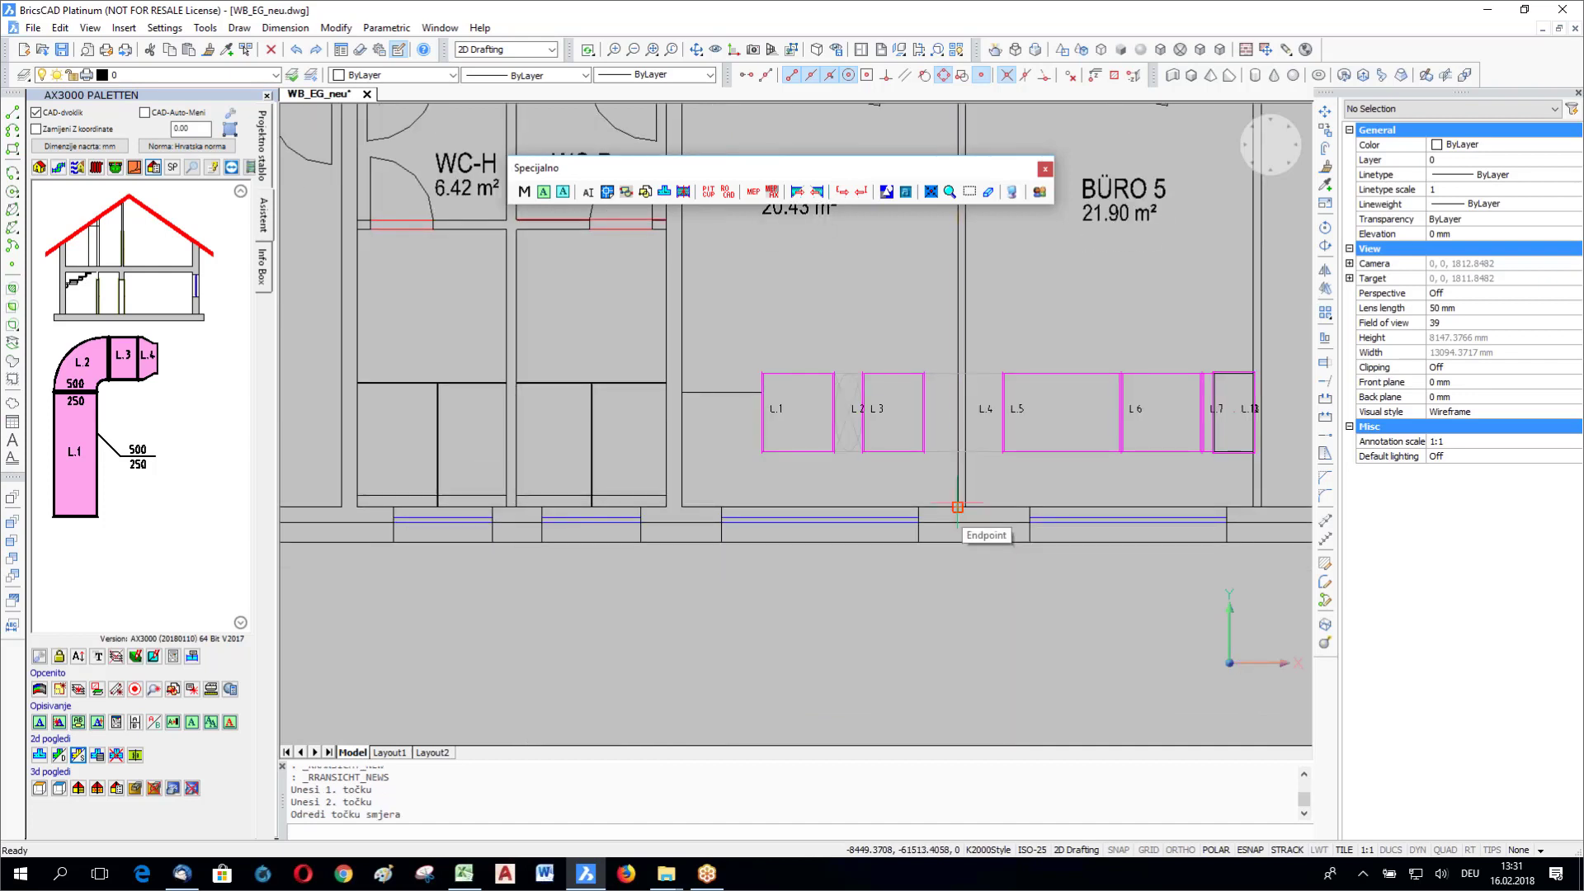
click(1082, 474)
Step: Place the section at the red double rectangle's lower-left corner and generate it from duct L.1
scroll(1082, 474, down, 8)
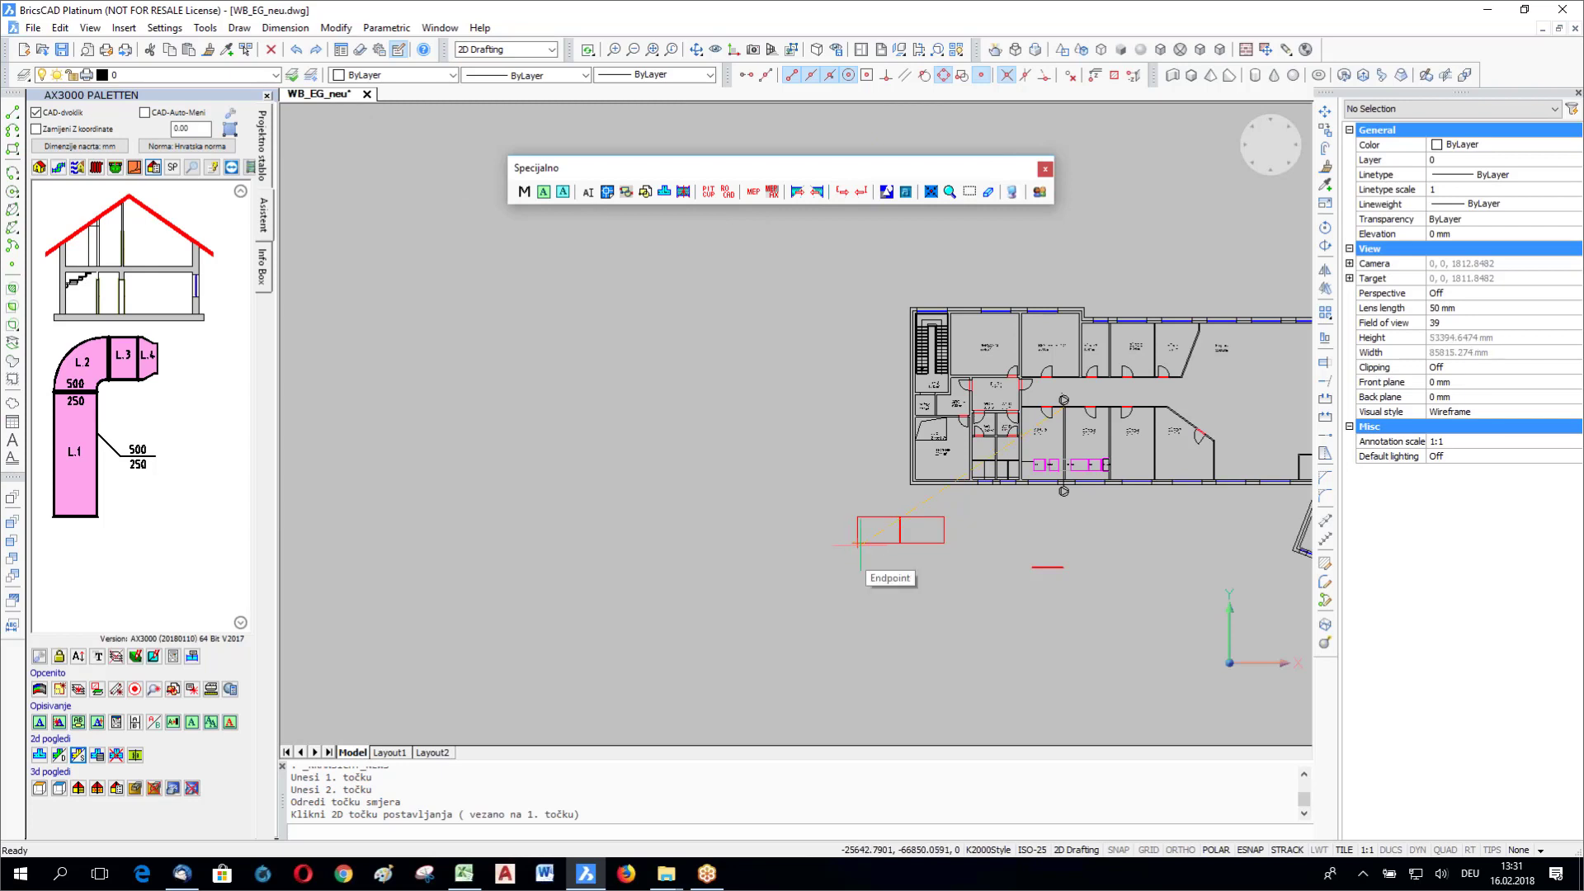
scroll(860, 544, up, 2)
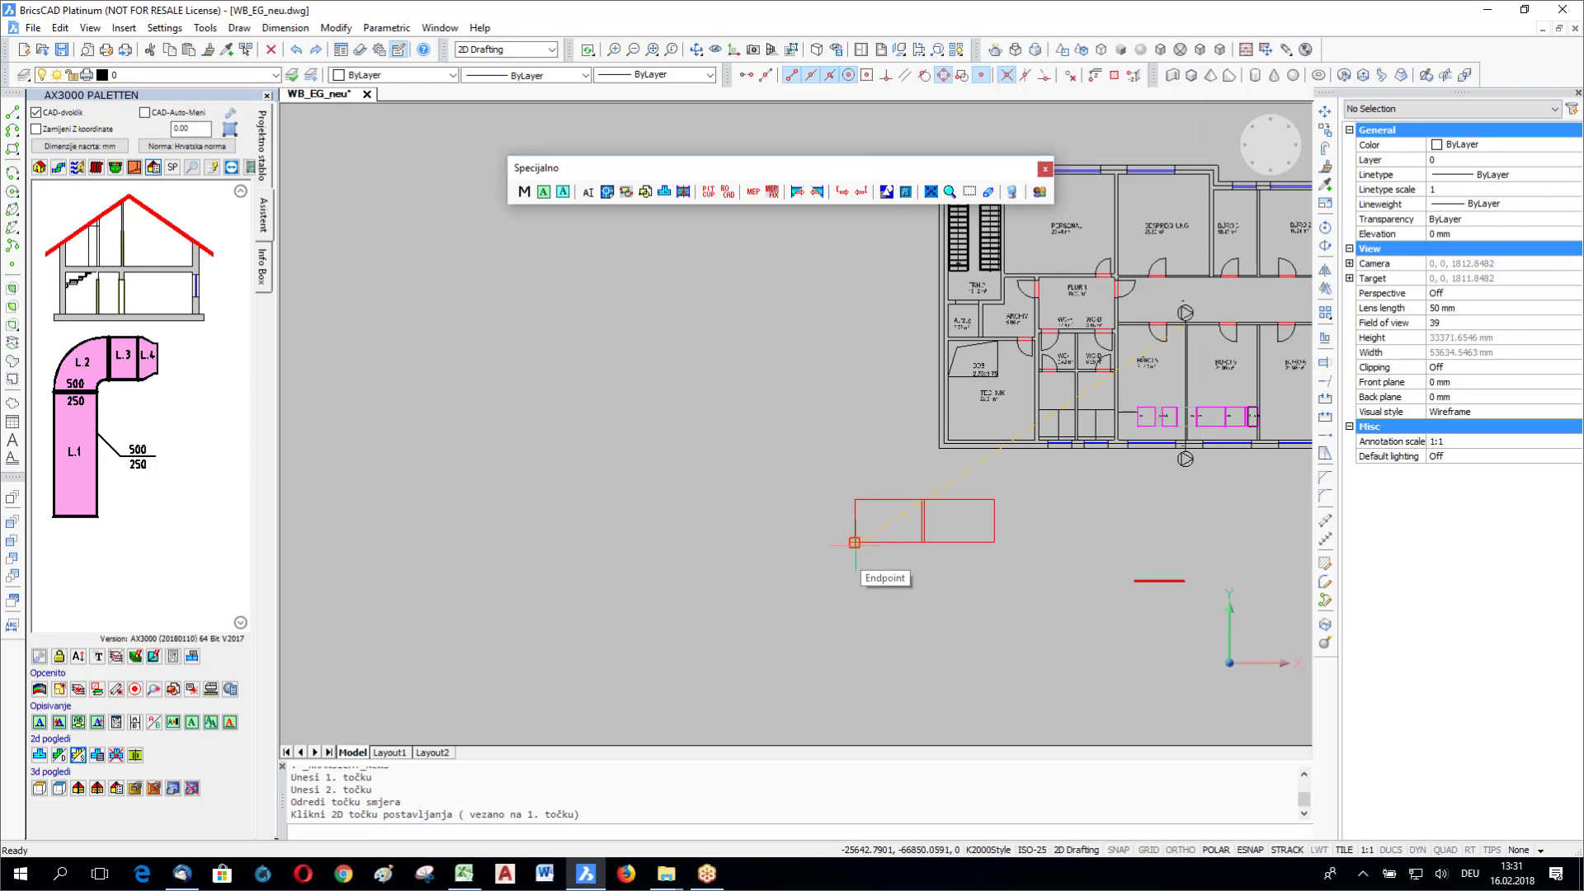
click(855, 543)
click(1146, 417)
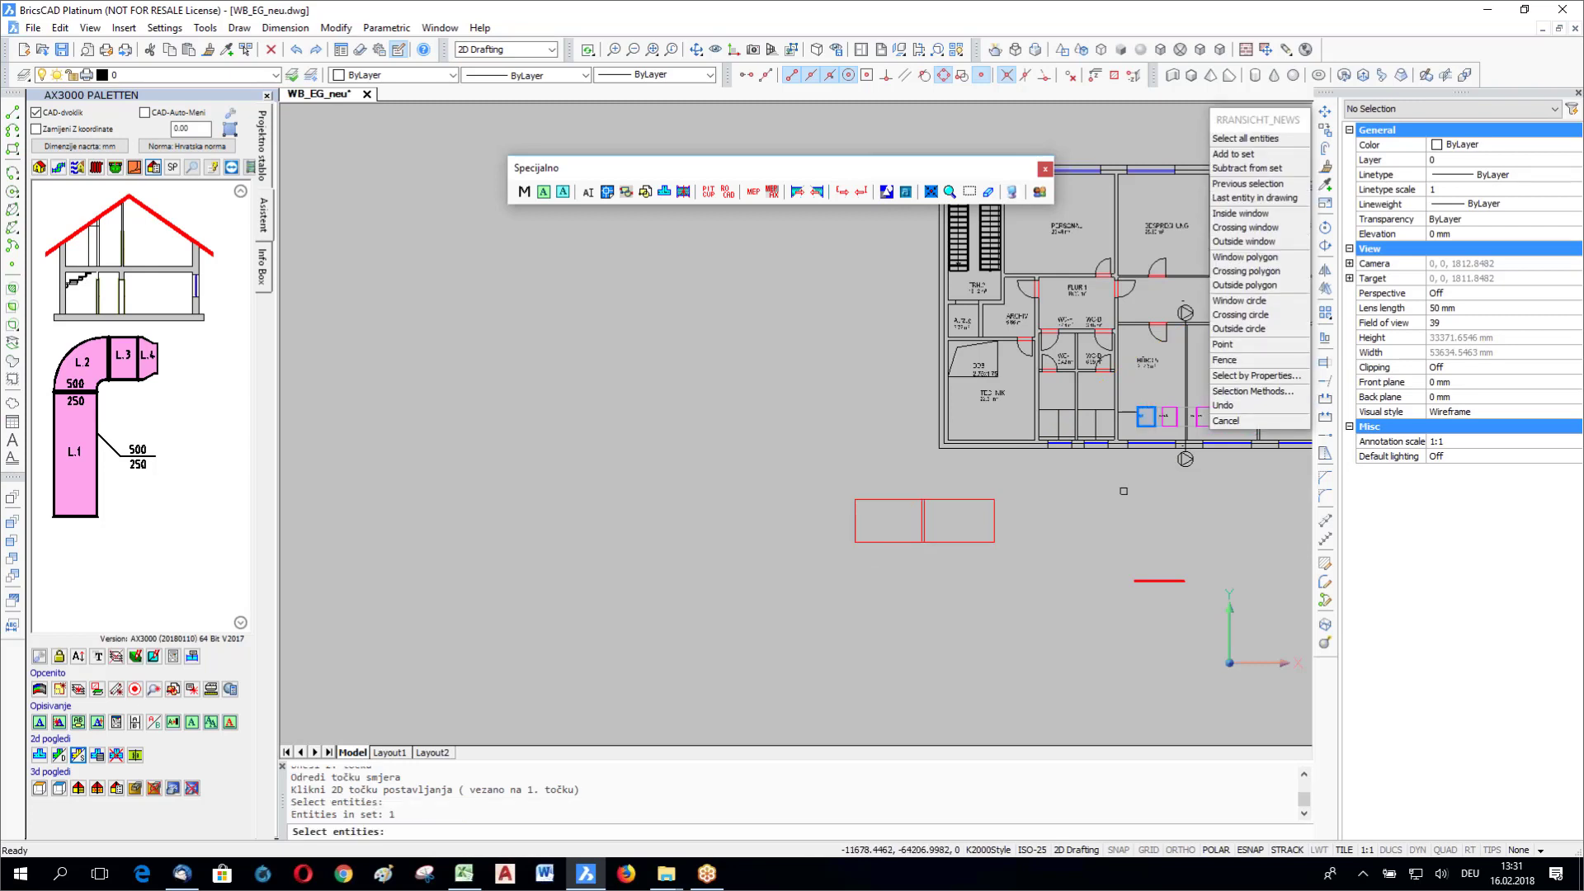
key(Return)
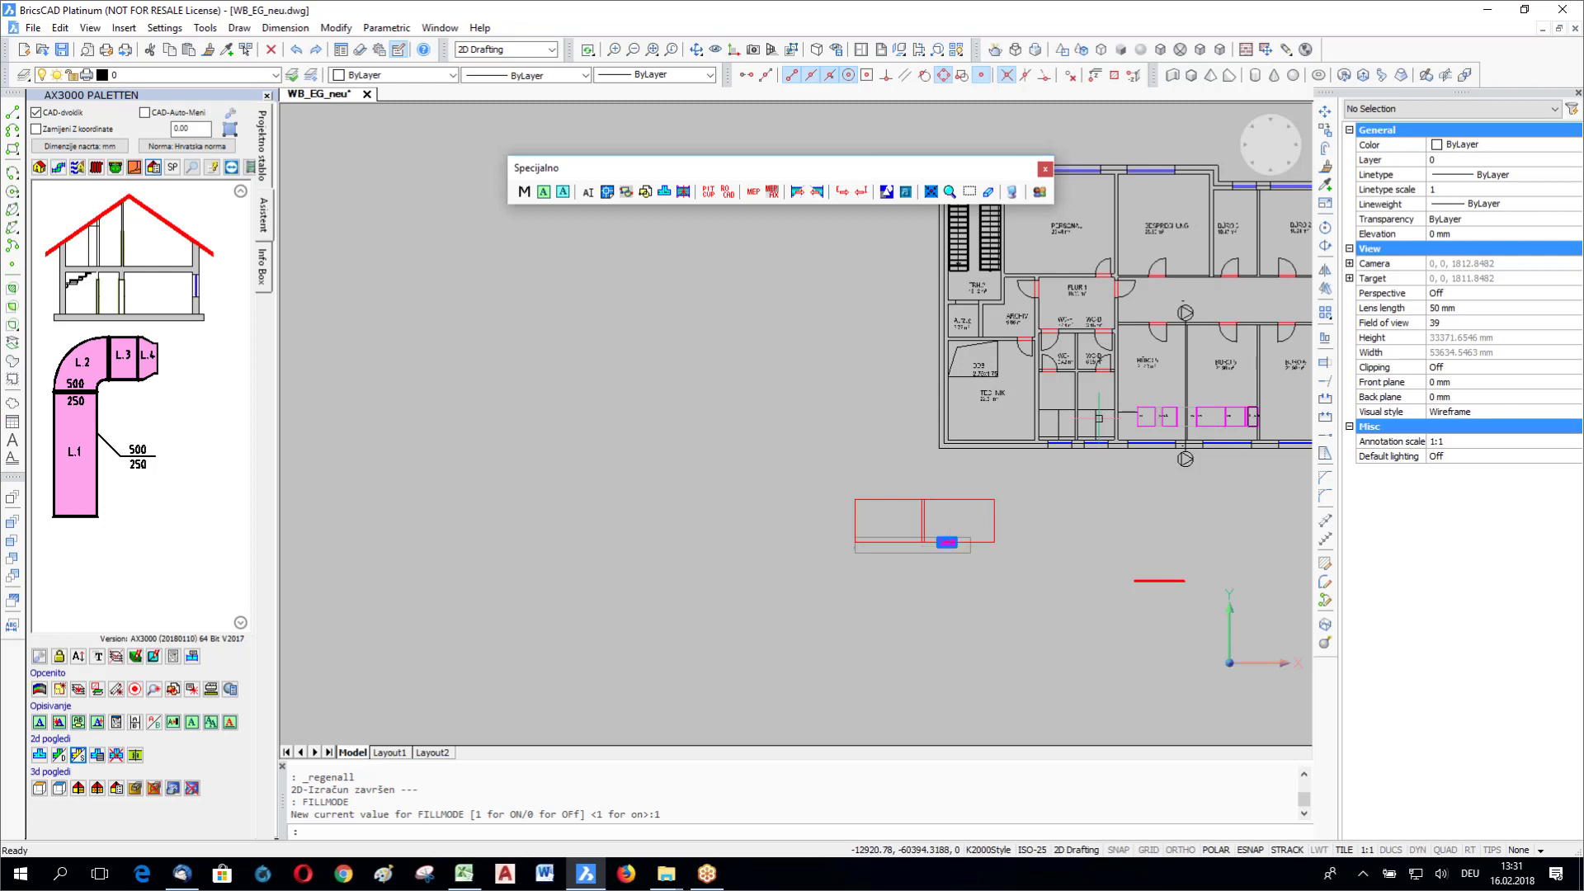
Step: Set the overall dimension scale of dimension style ISO-25 to 100
scroll(1198, 357, up, 5)
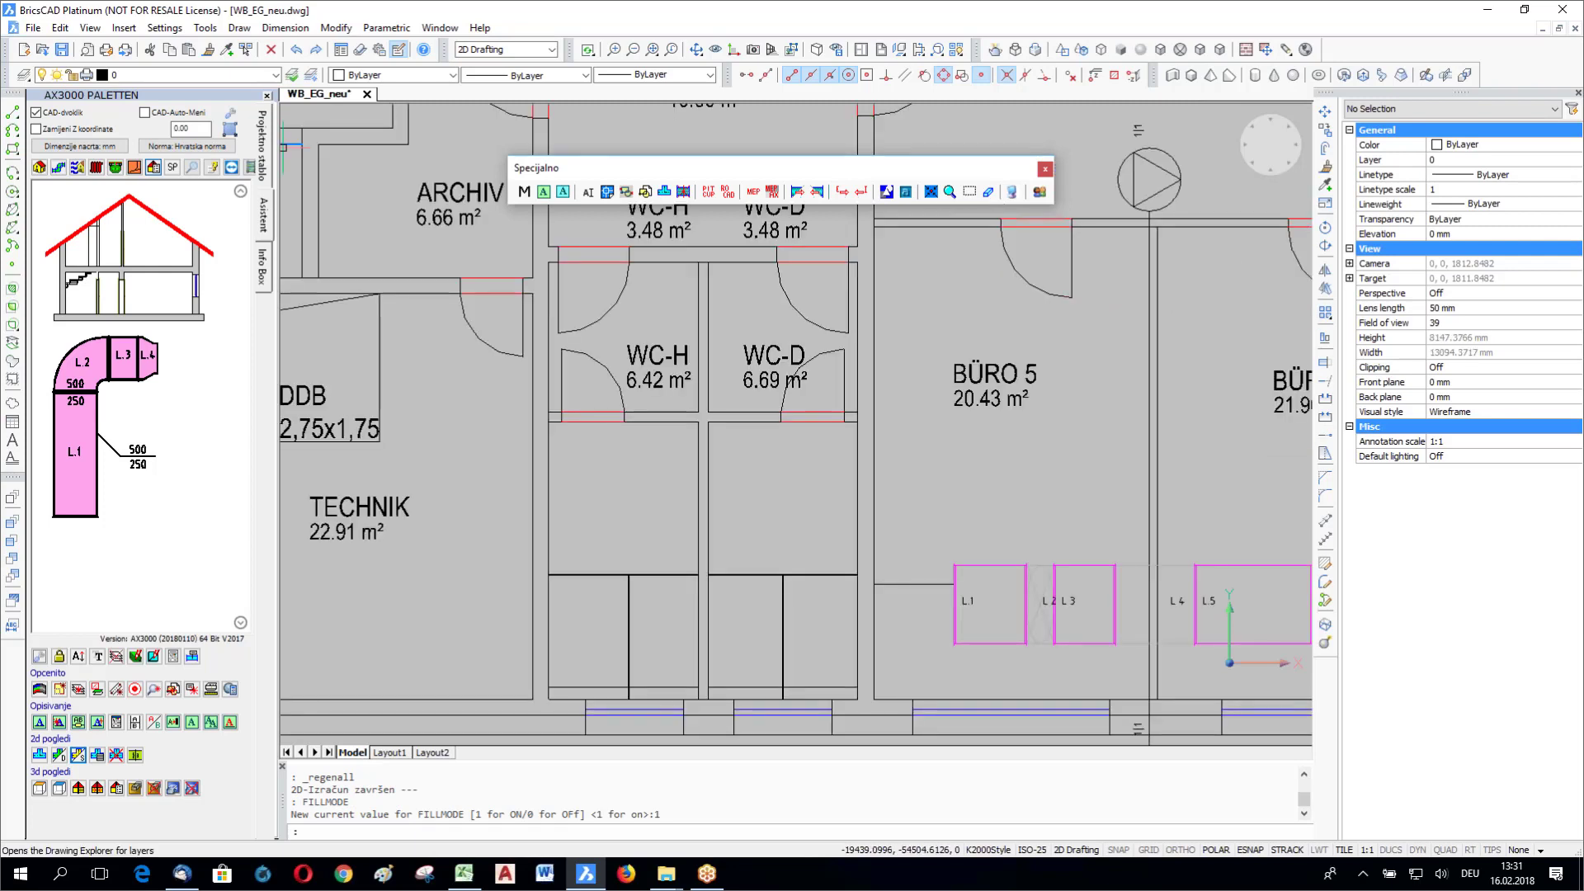
click(24, 74)
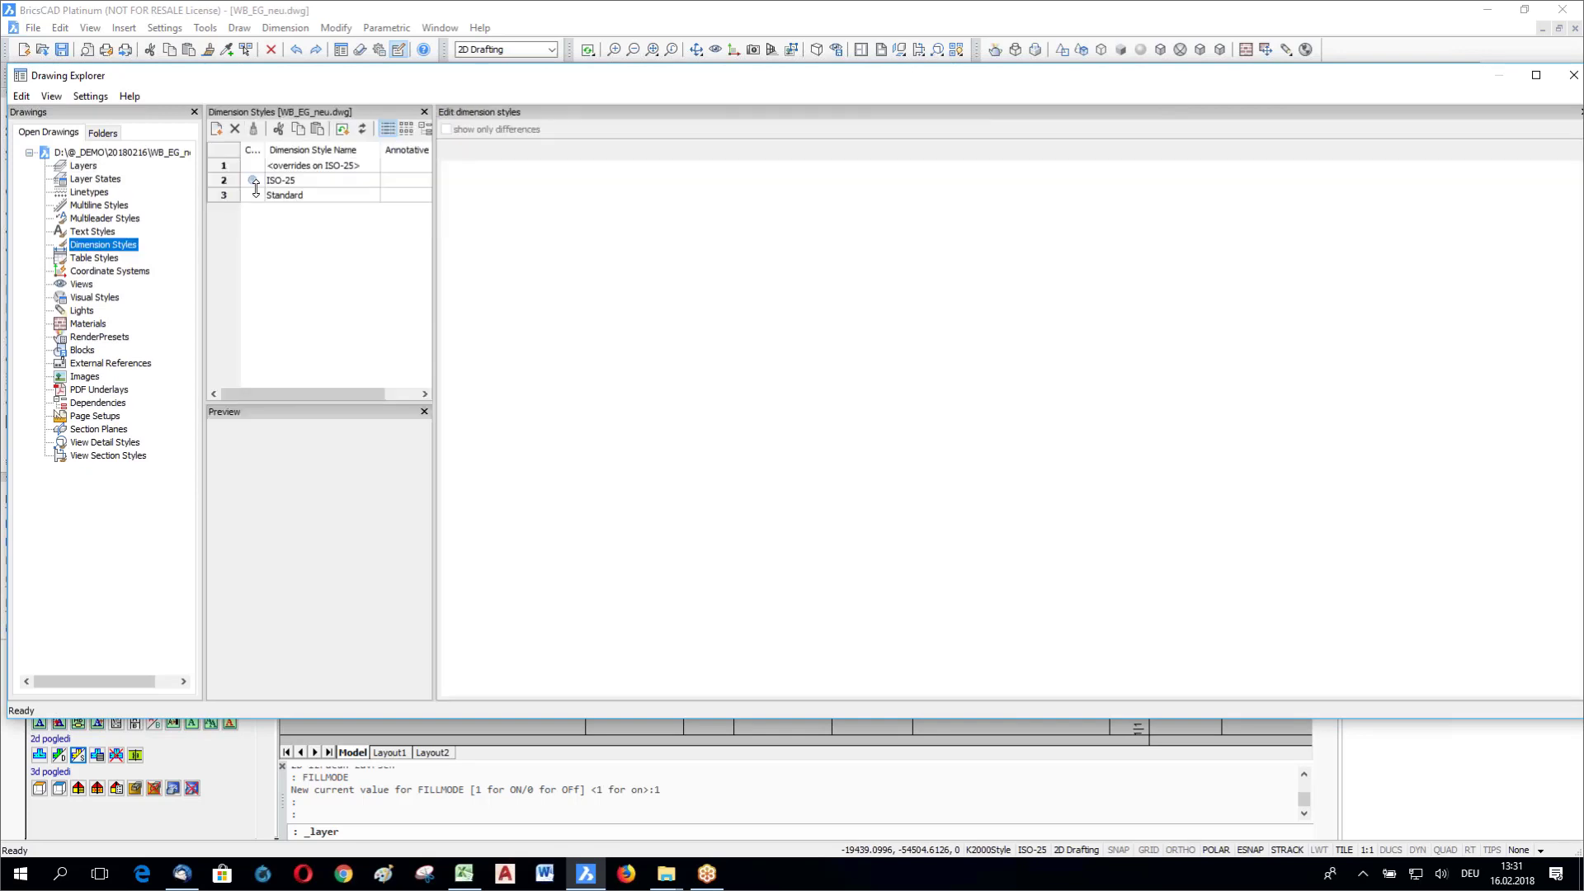
click(256, 182)
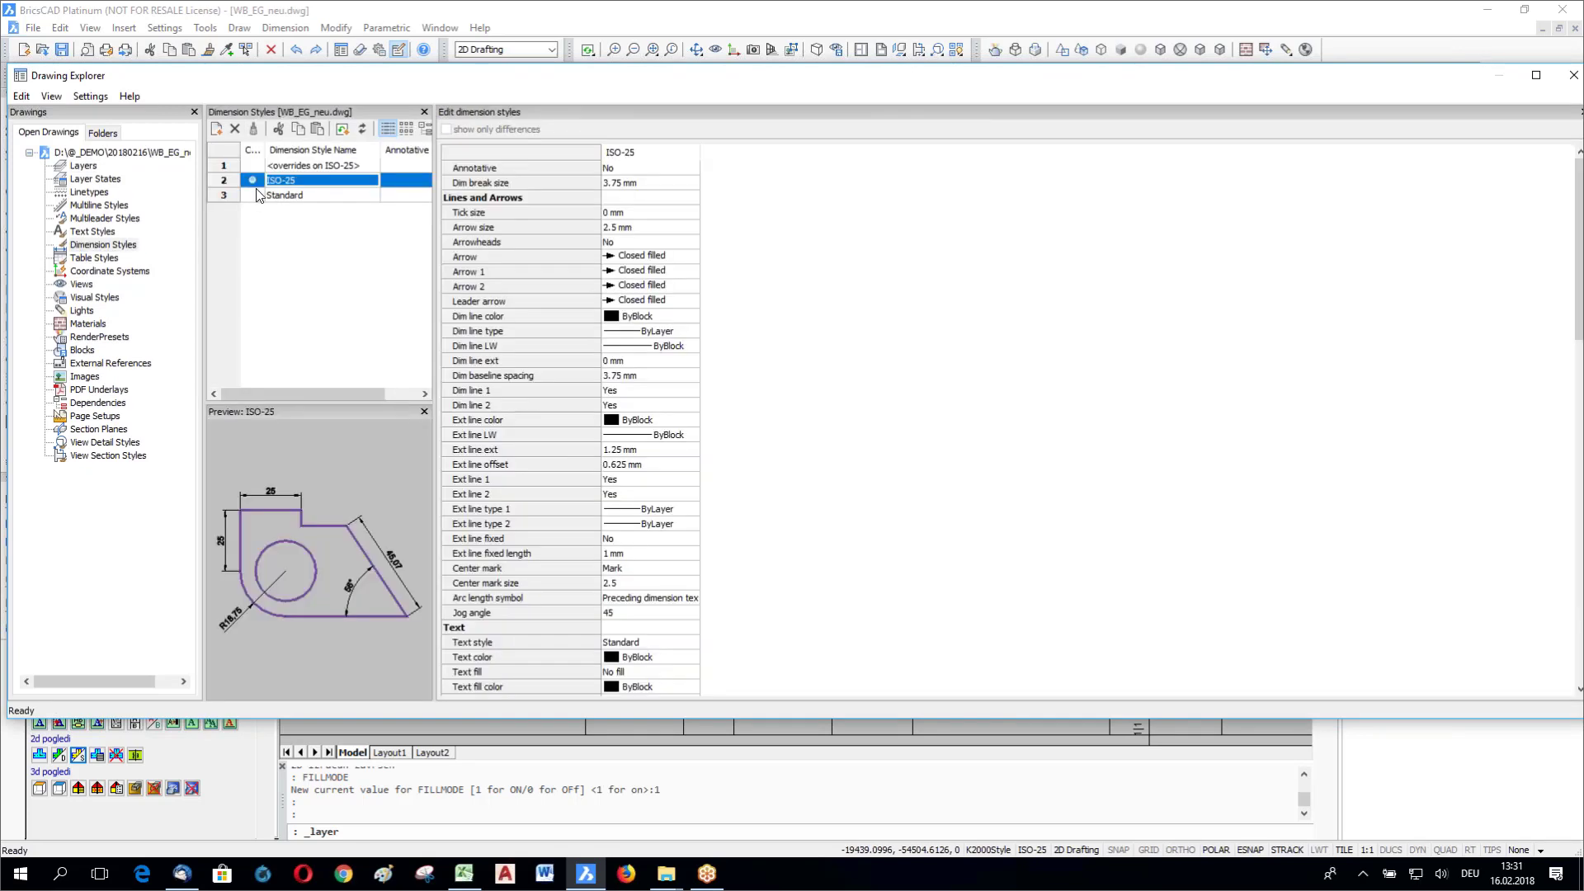
scroll(570, 421, down, 8)
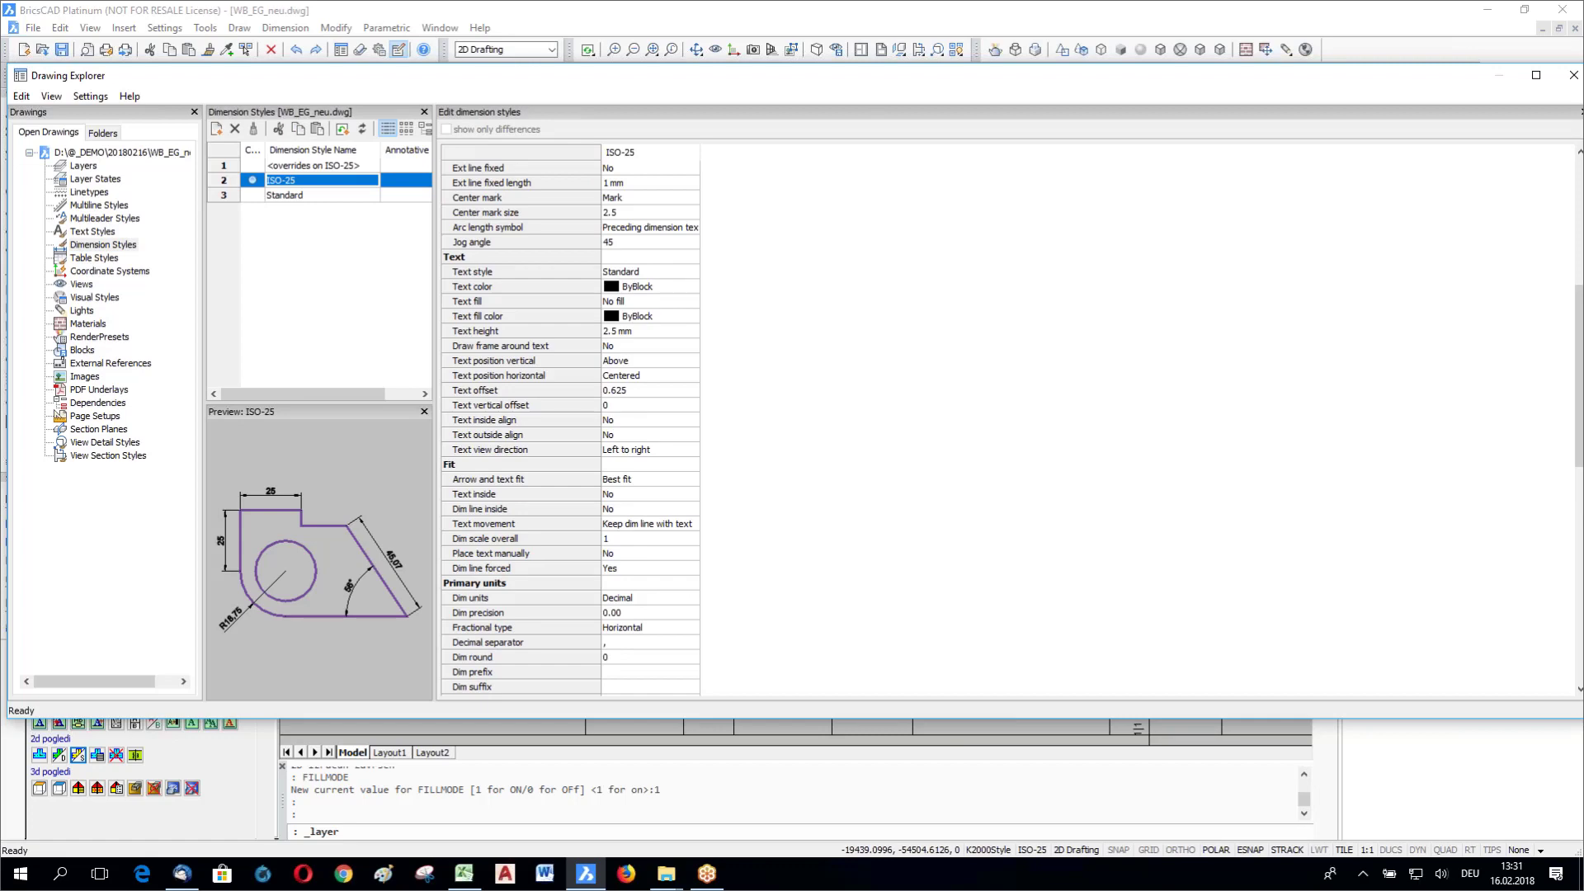
click(650, 539)
text(100)
key(Return)
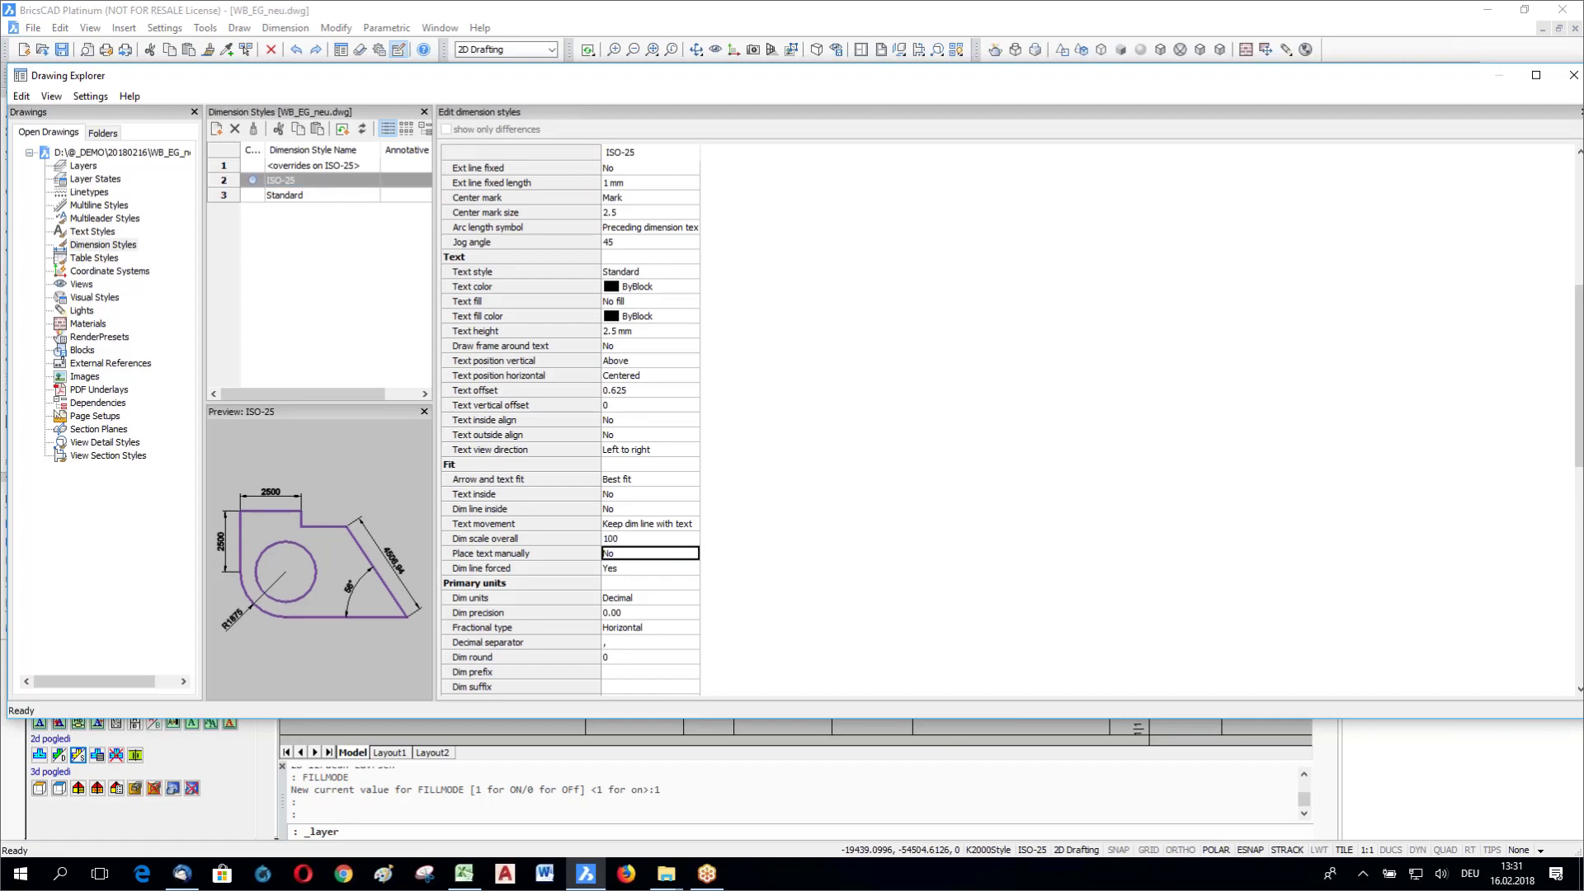
click(1574, 75)
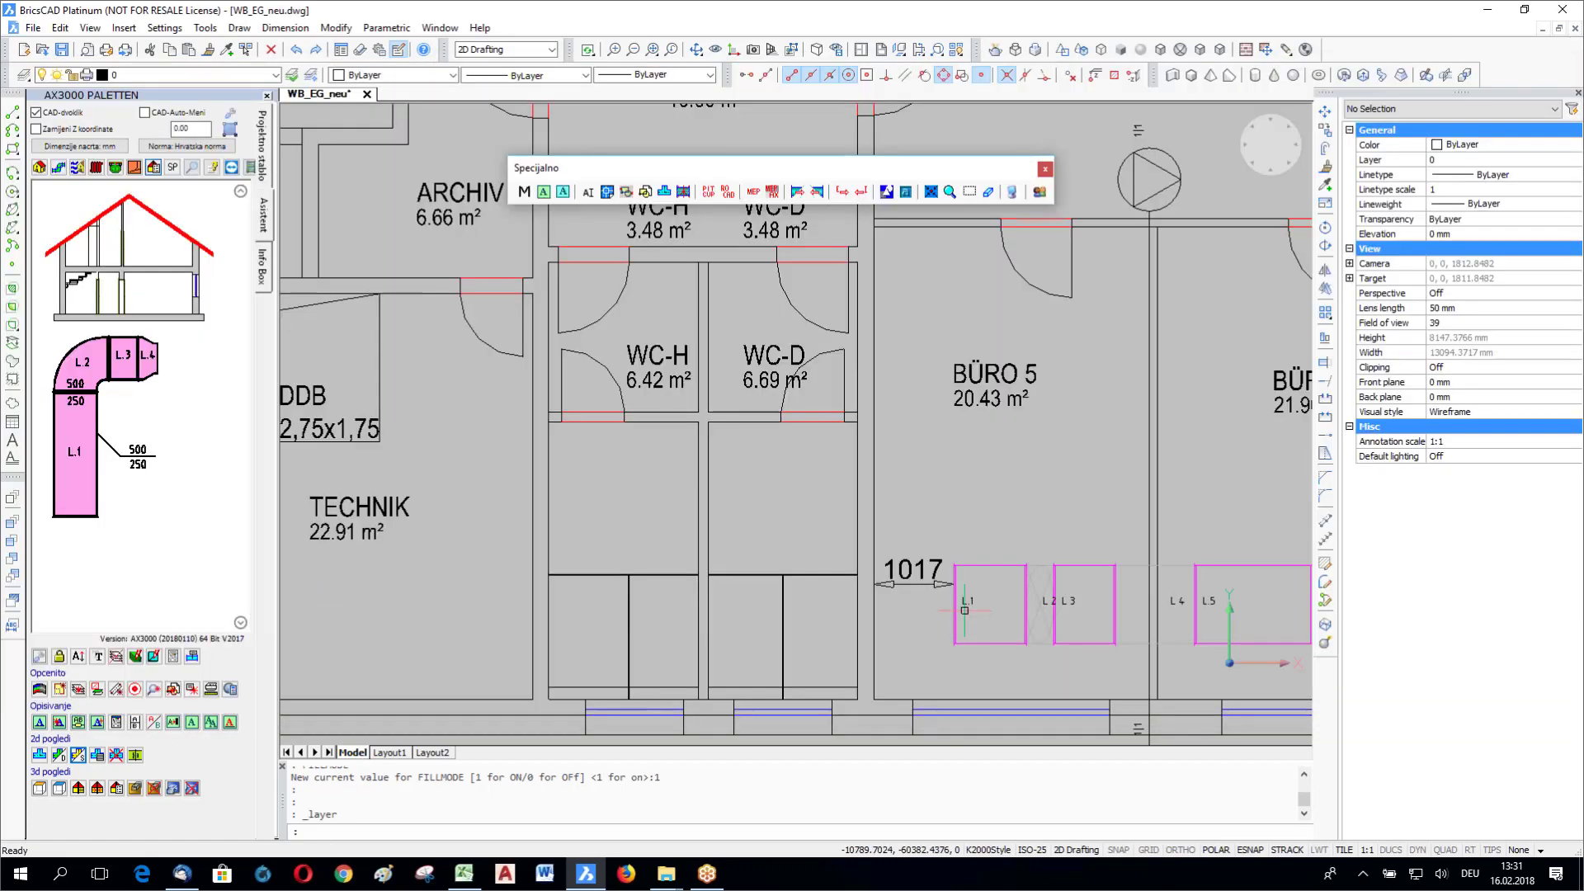
Step: Add a vertical linear dimension in the floor plan from the corridor wall face at Büro 5's door to the near edge of duct L.3
middle_drag(965, 611, 853, 651)
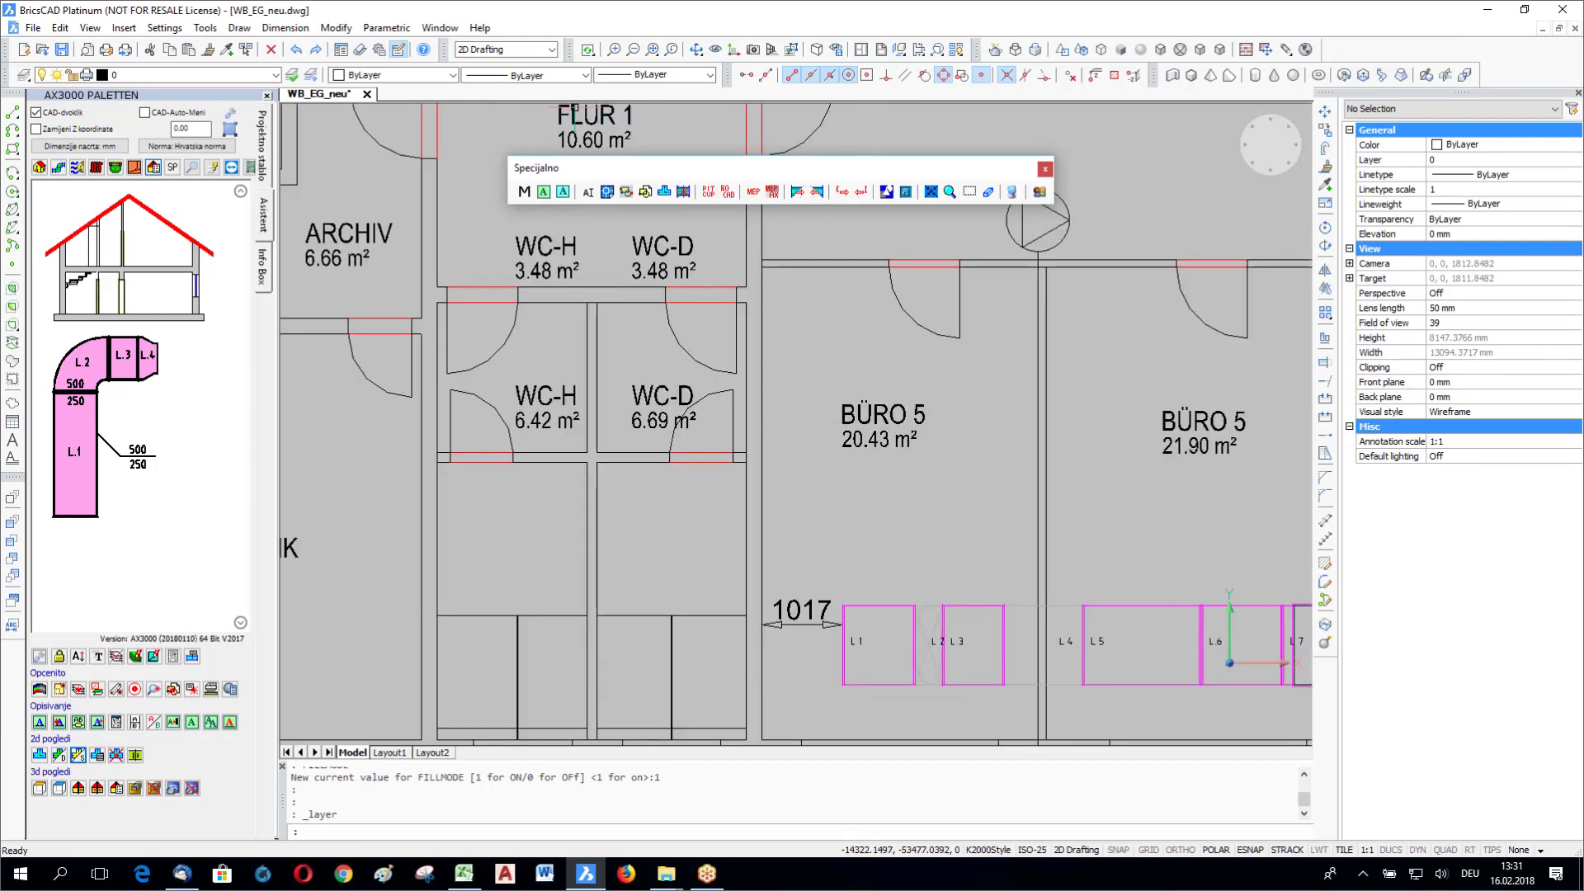
click(285, 28)
click(306, 46)
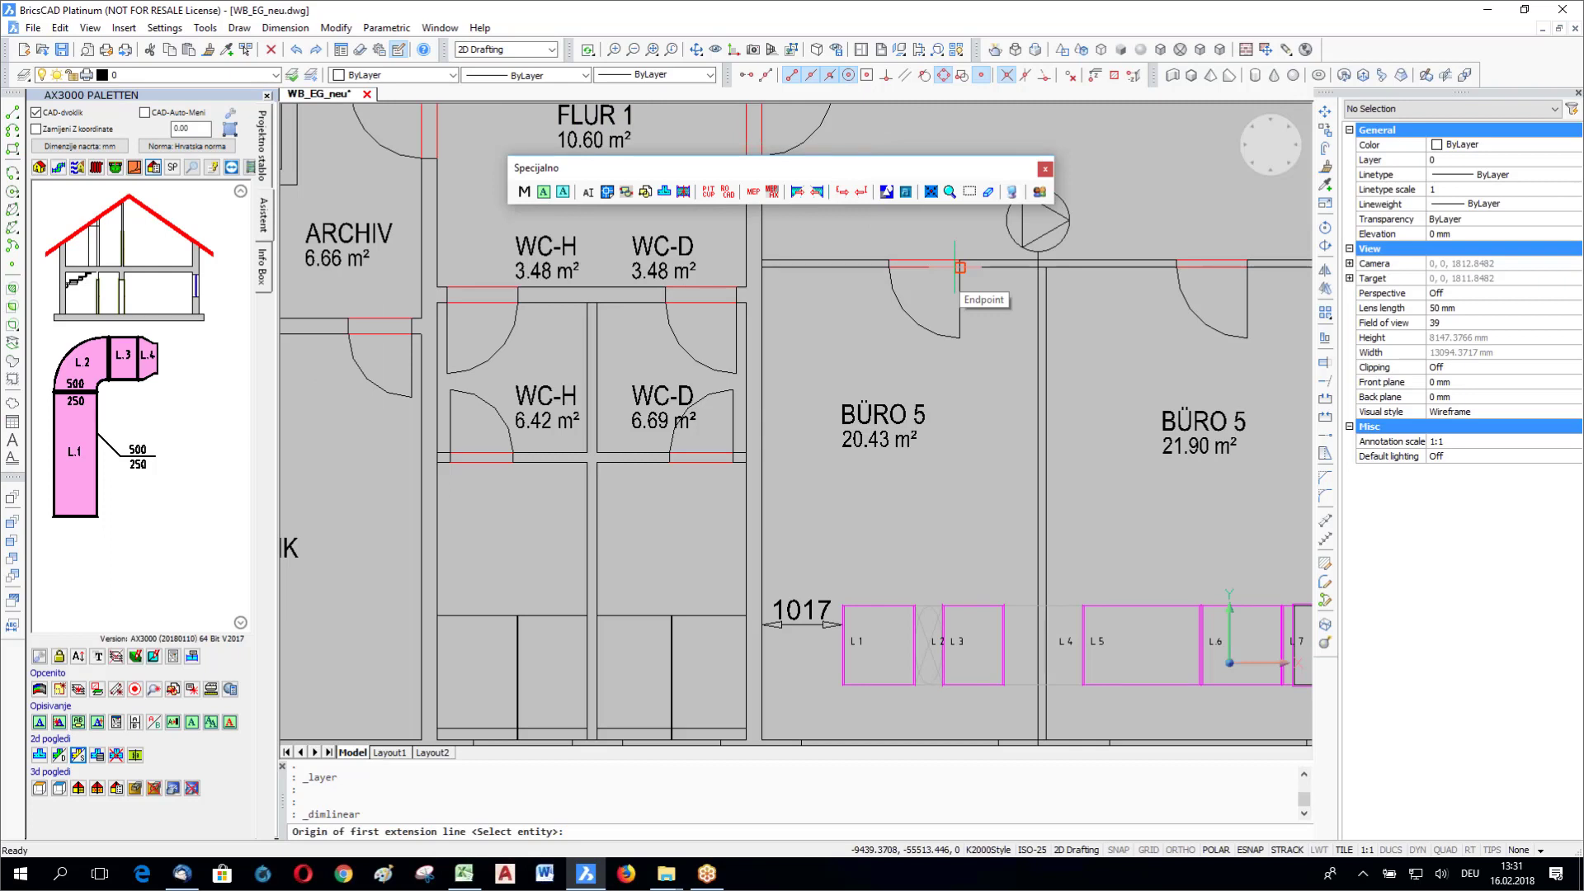
click(960, 267)
click(990, 605)
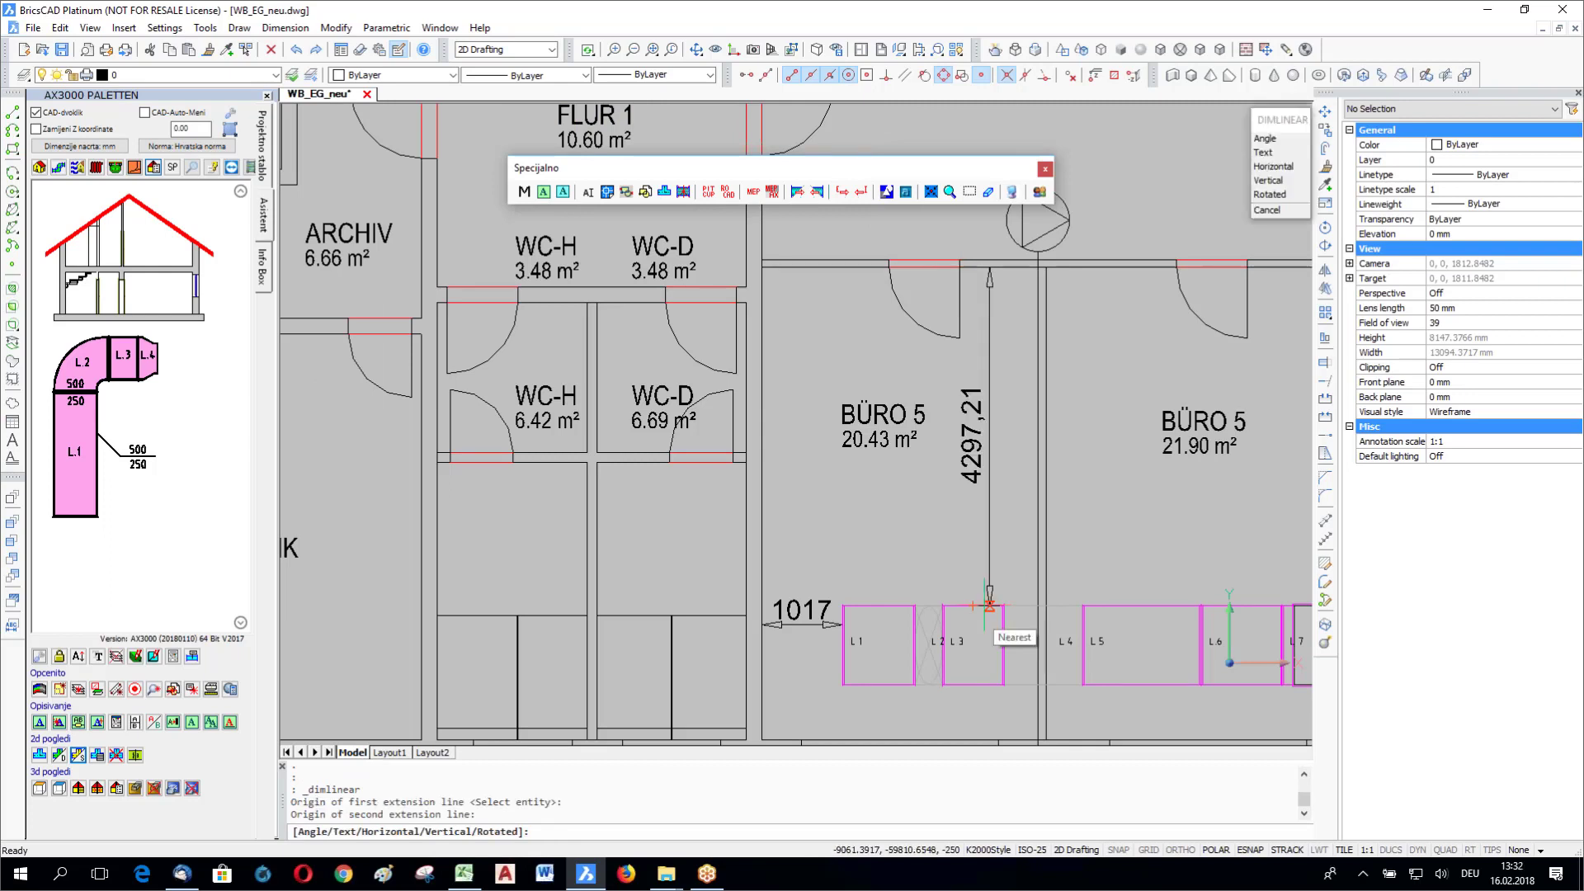
click(998, 561)
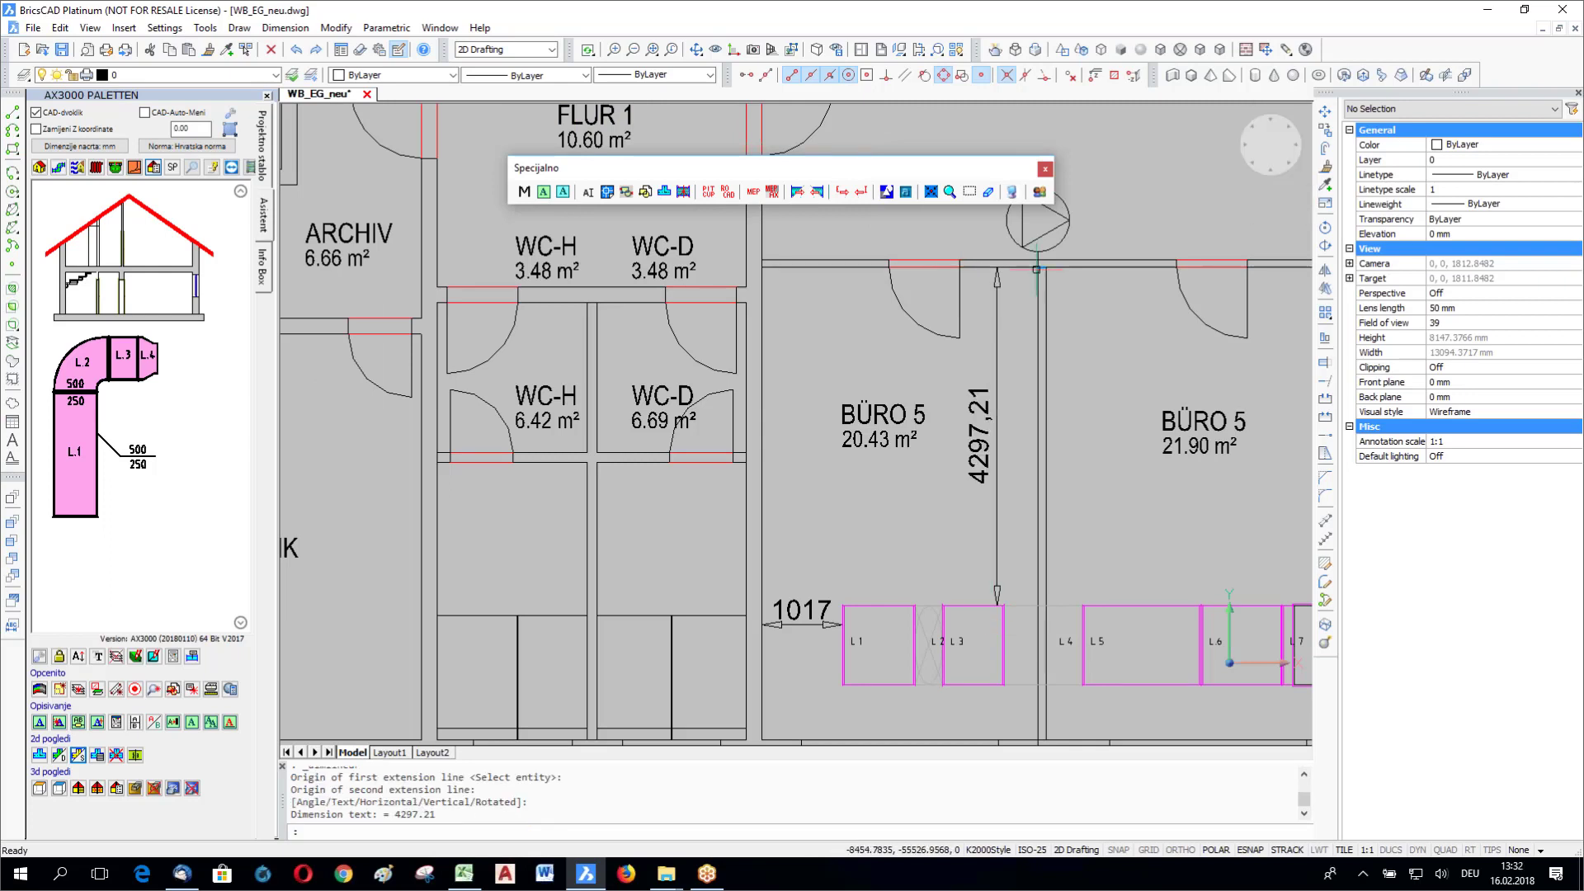
Step: Add a horizontal linear dimension in the section from the red rectangle's left edge to the near side of the filled duct
scroll(1172, 379, down, 4)
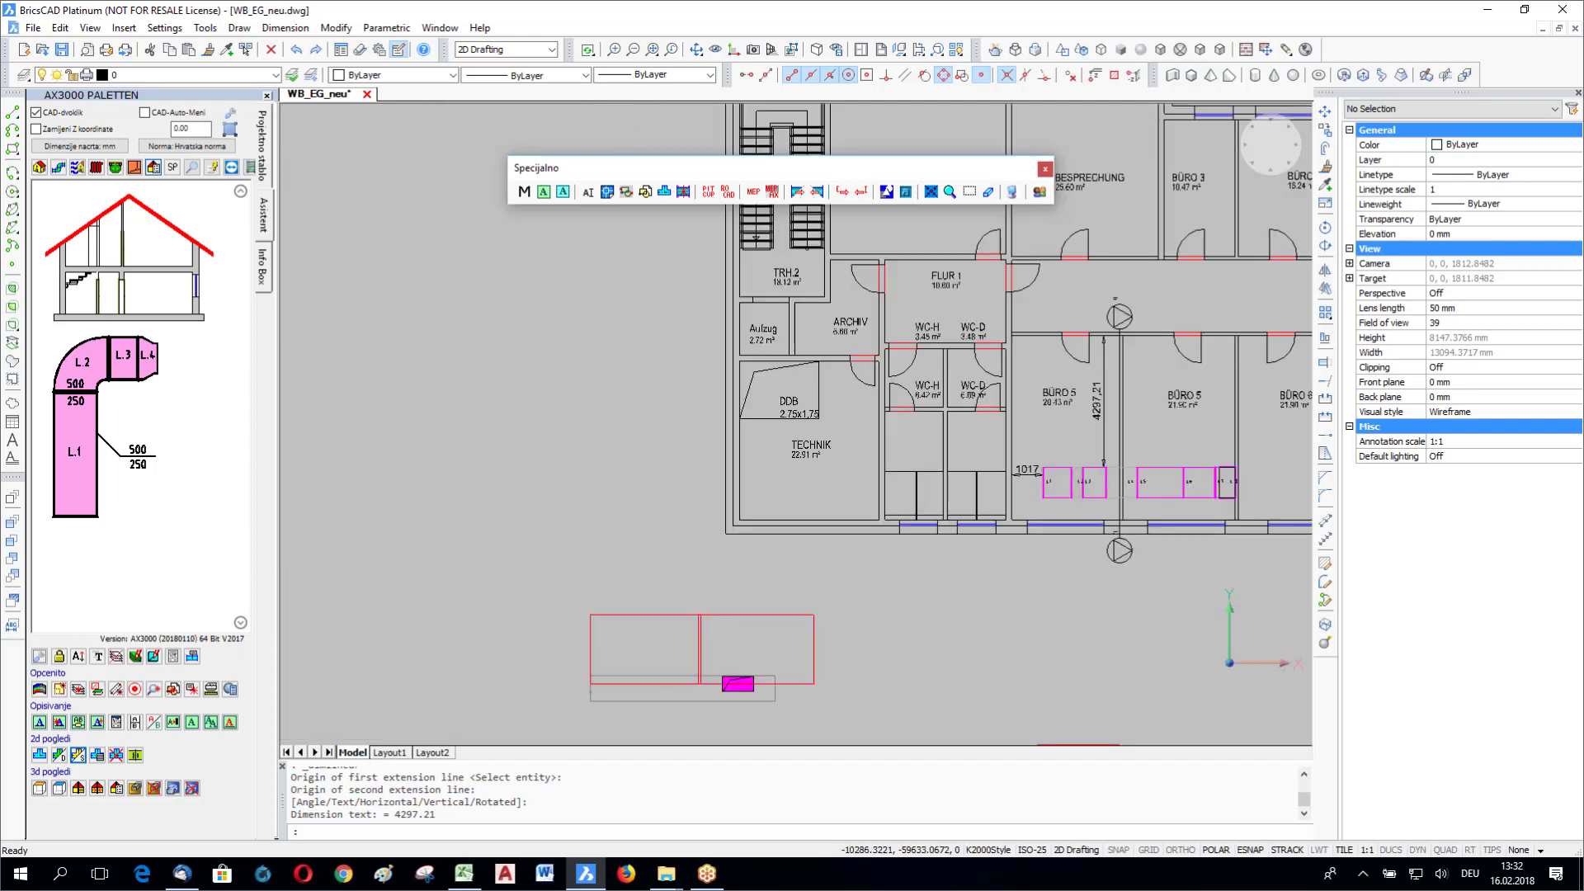
scroll(658, 725, up, 6)
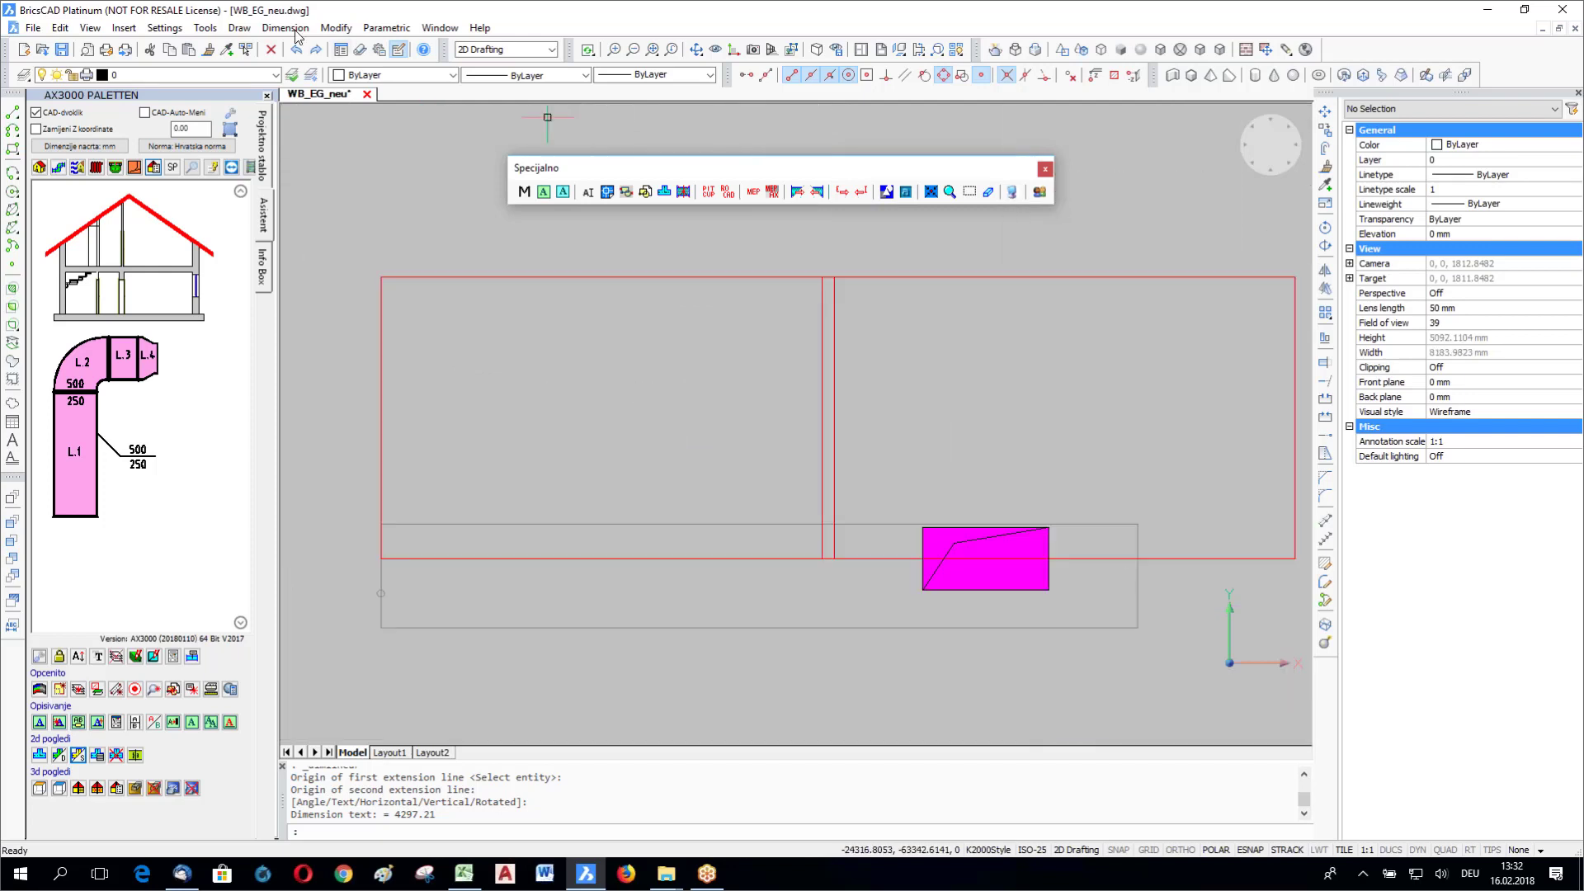
click(296, 34)
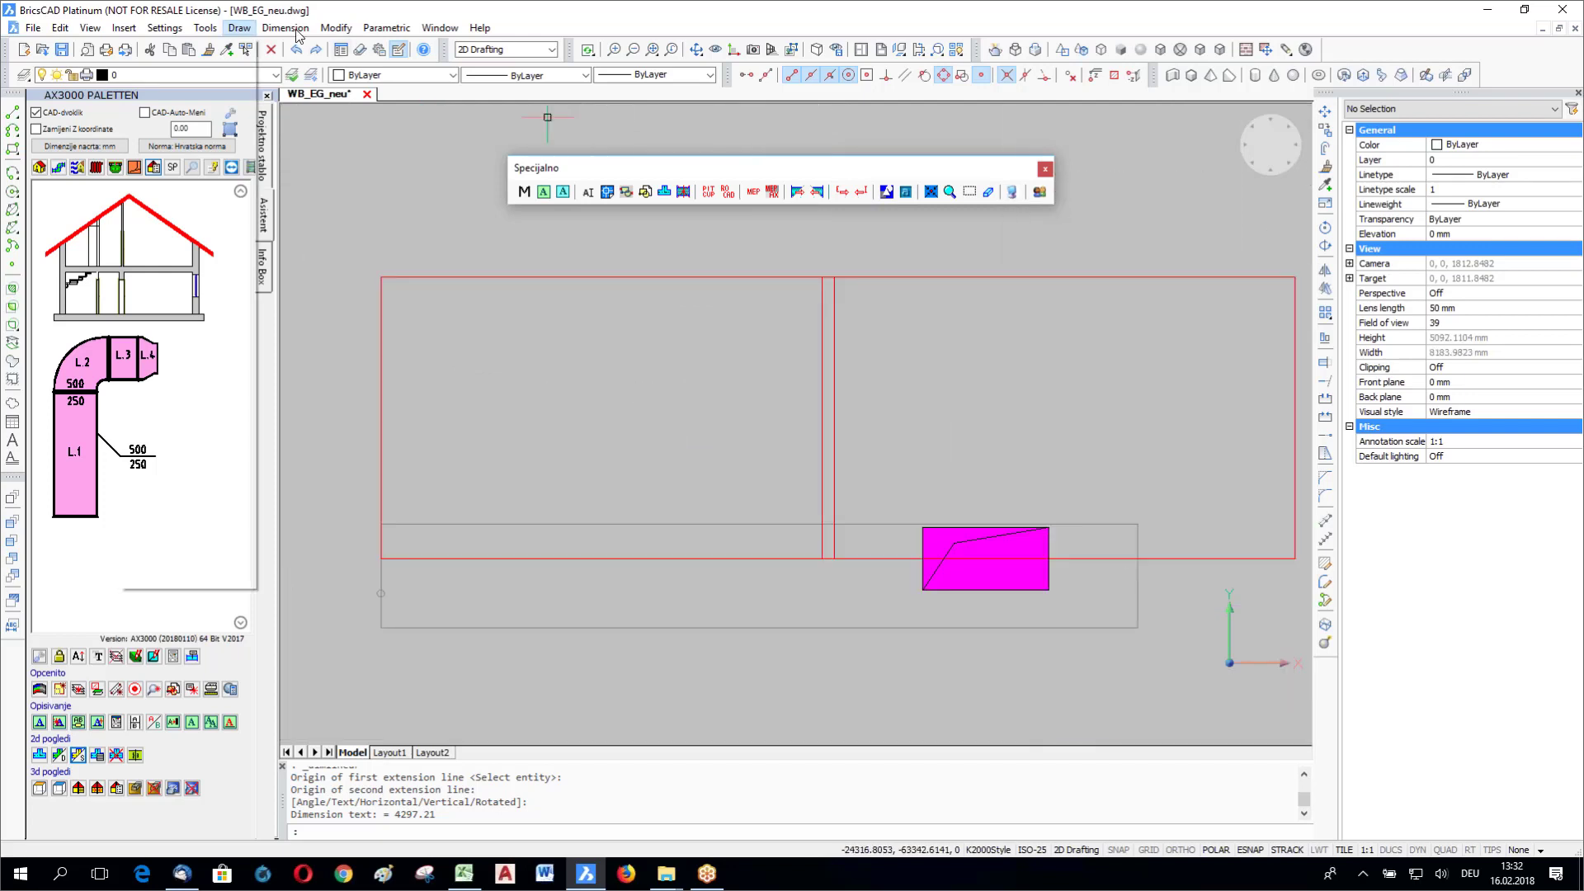
click(302, 64)
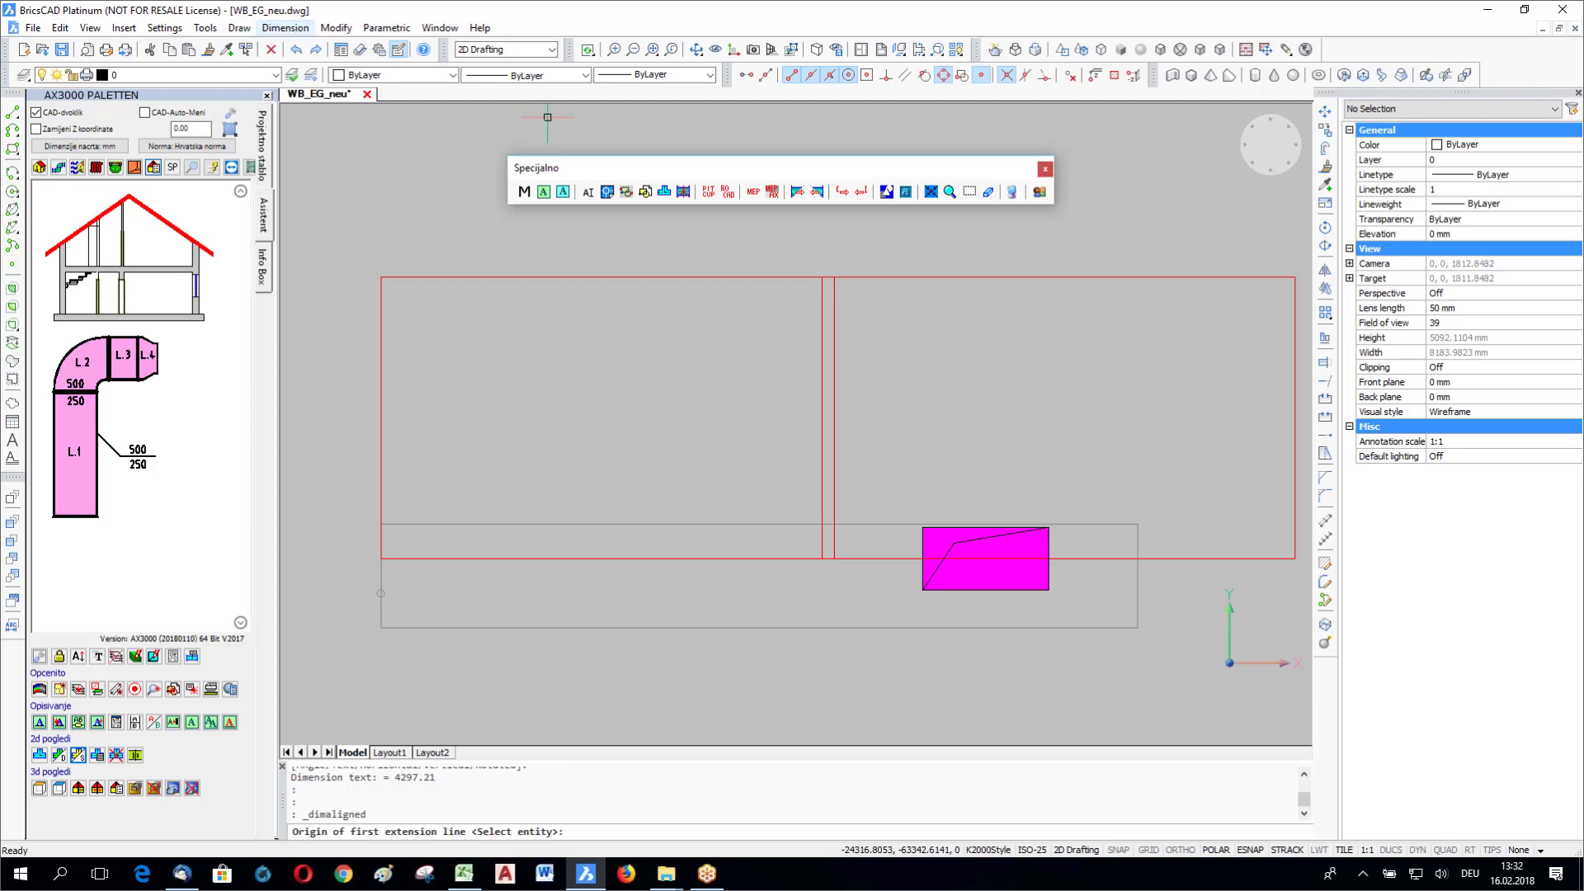
click(299, 46)
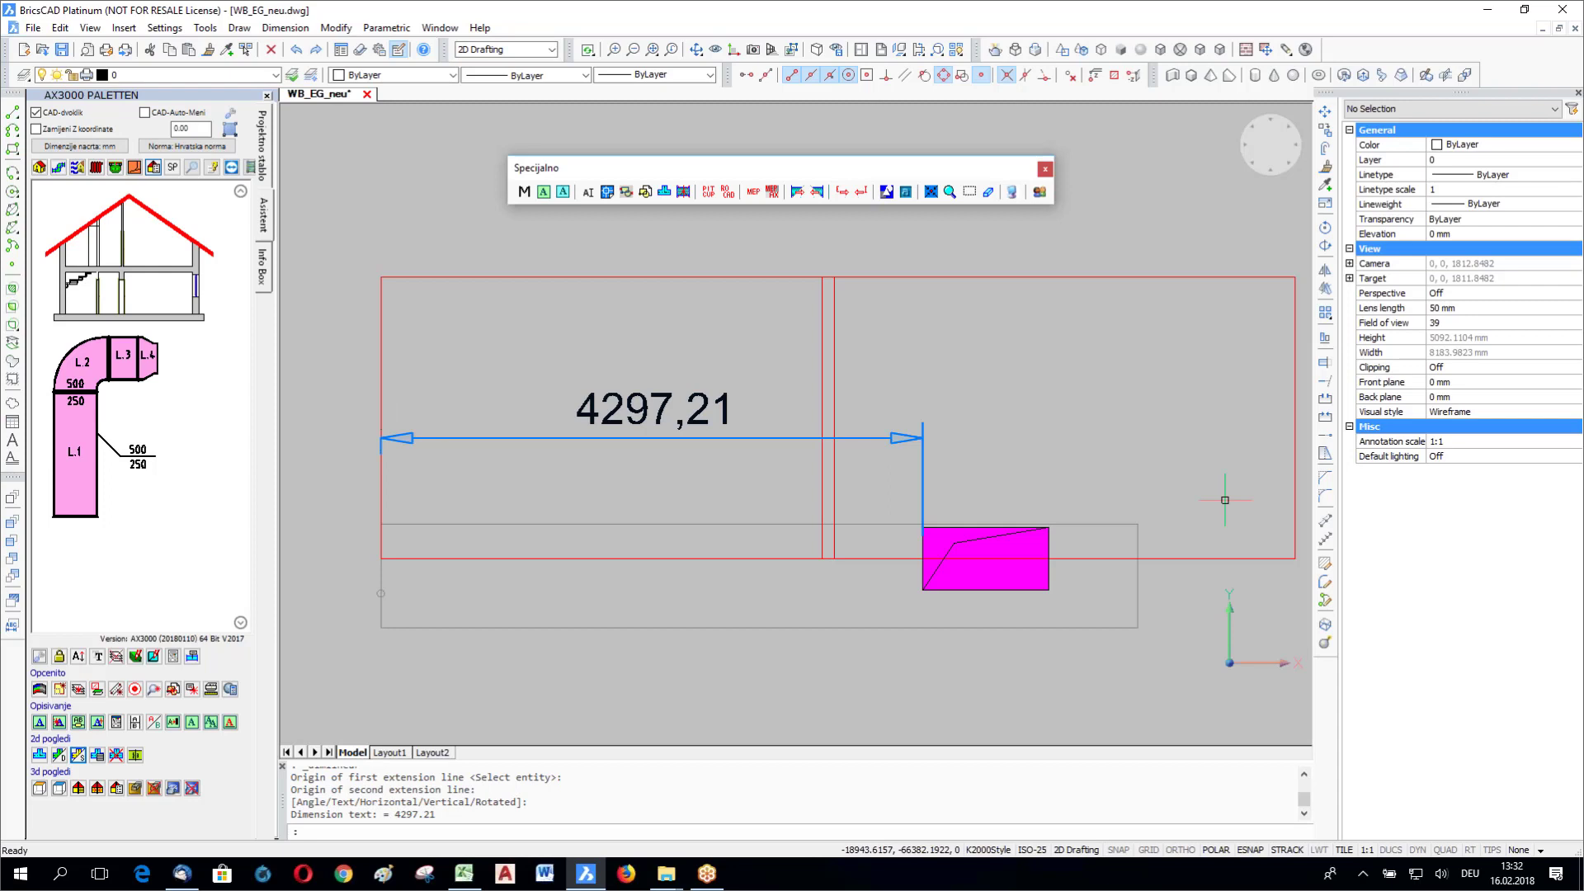
scroll(859, 529, down, 5)
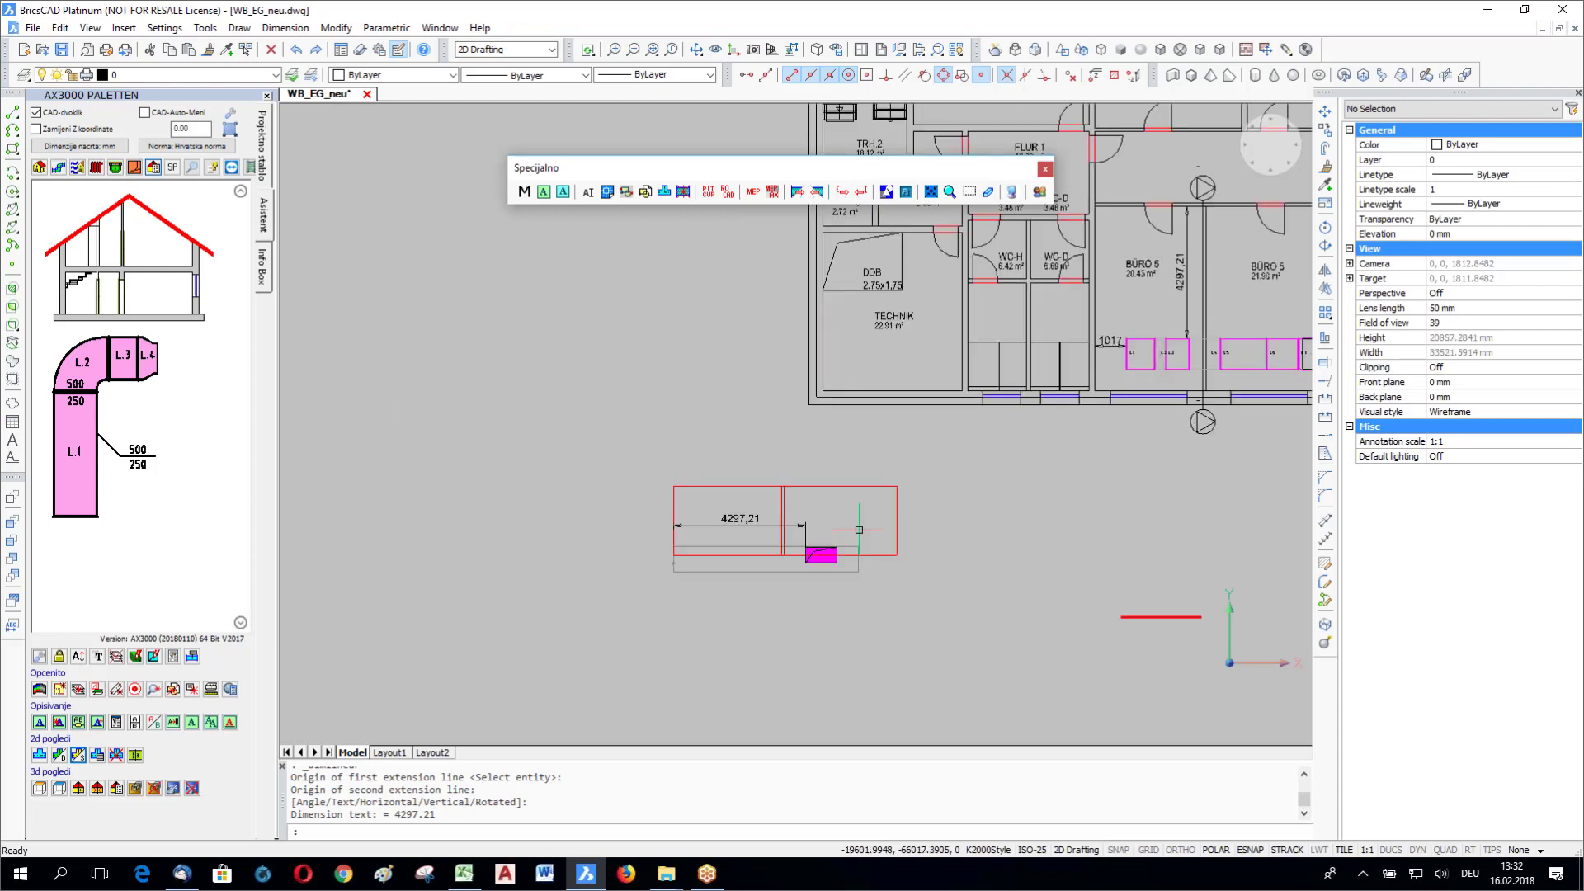
scroll(1117, 396, up, 2)
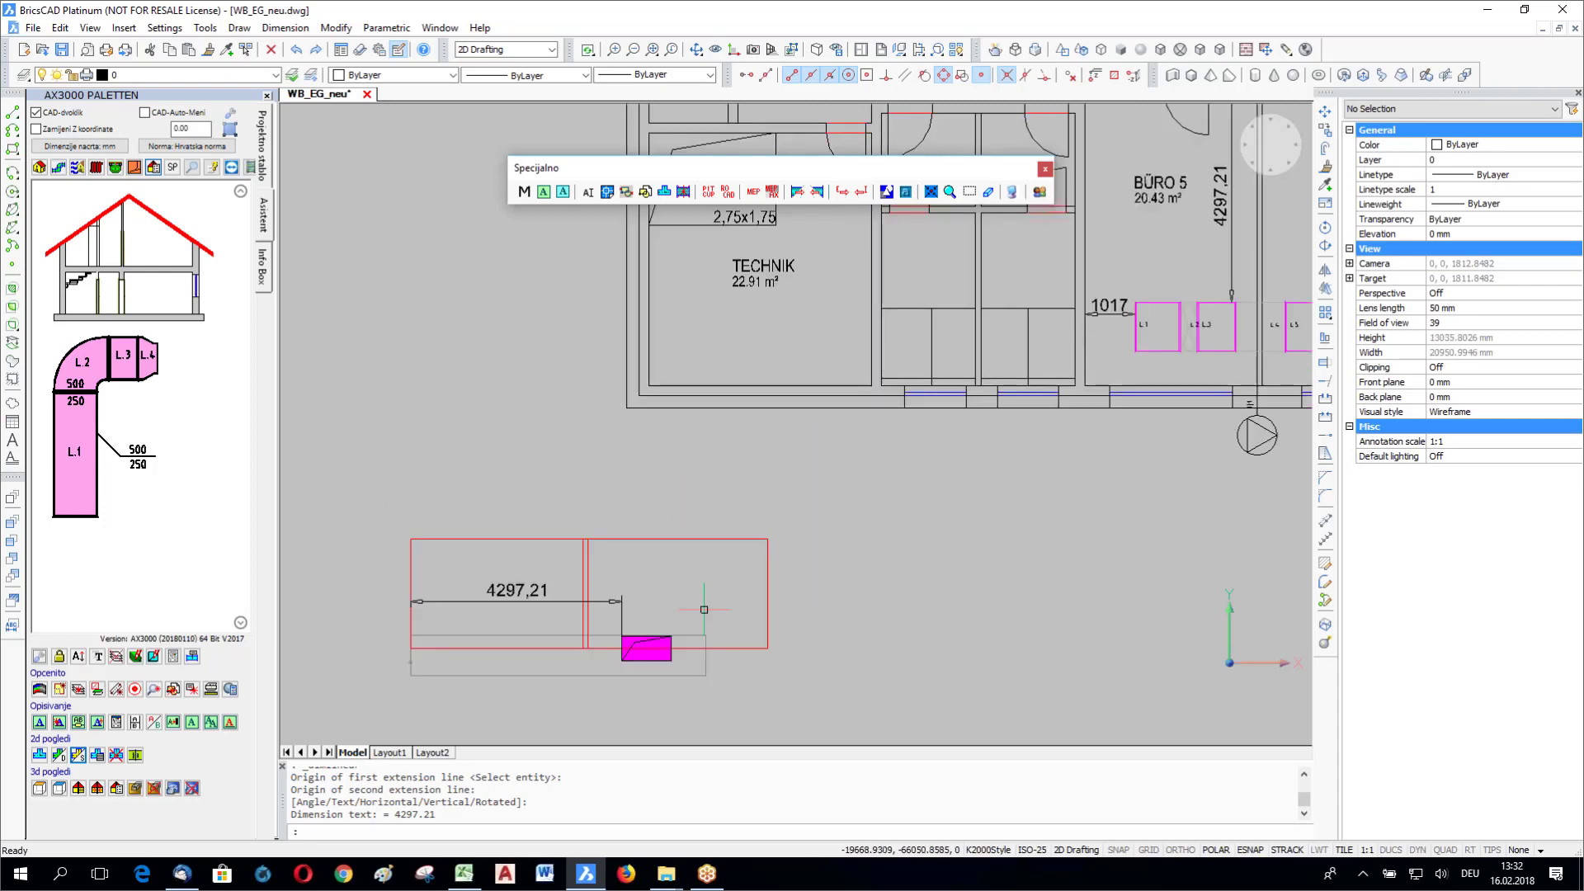
key(Escape)
key(Escape)
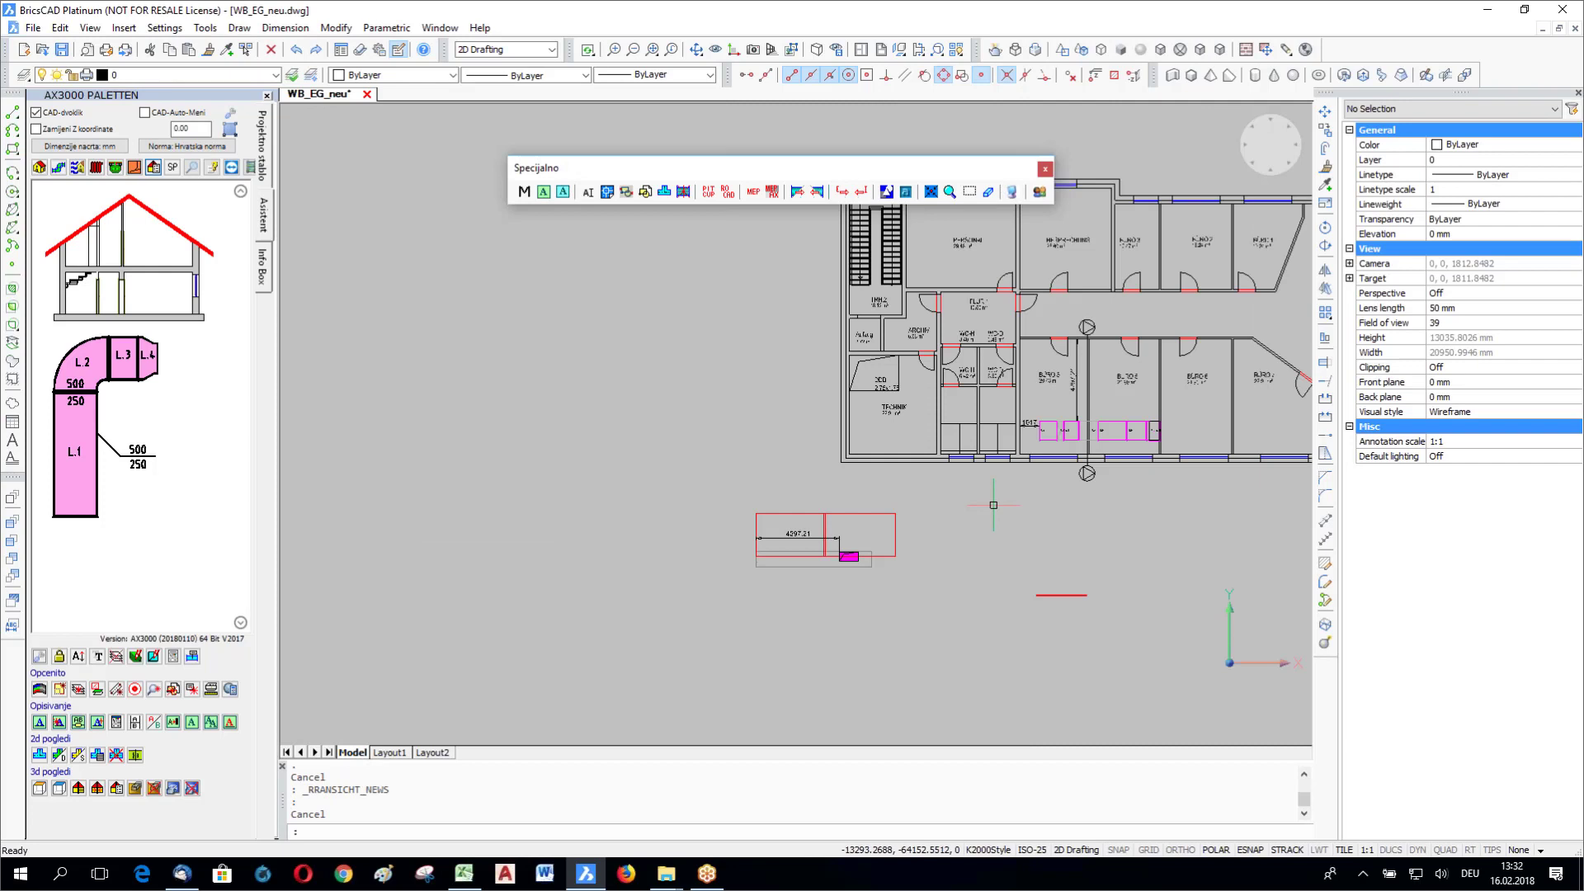
middle_drag(1122, 387, 949, 403)
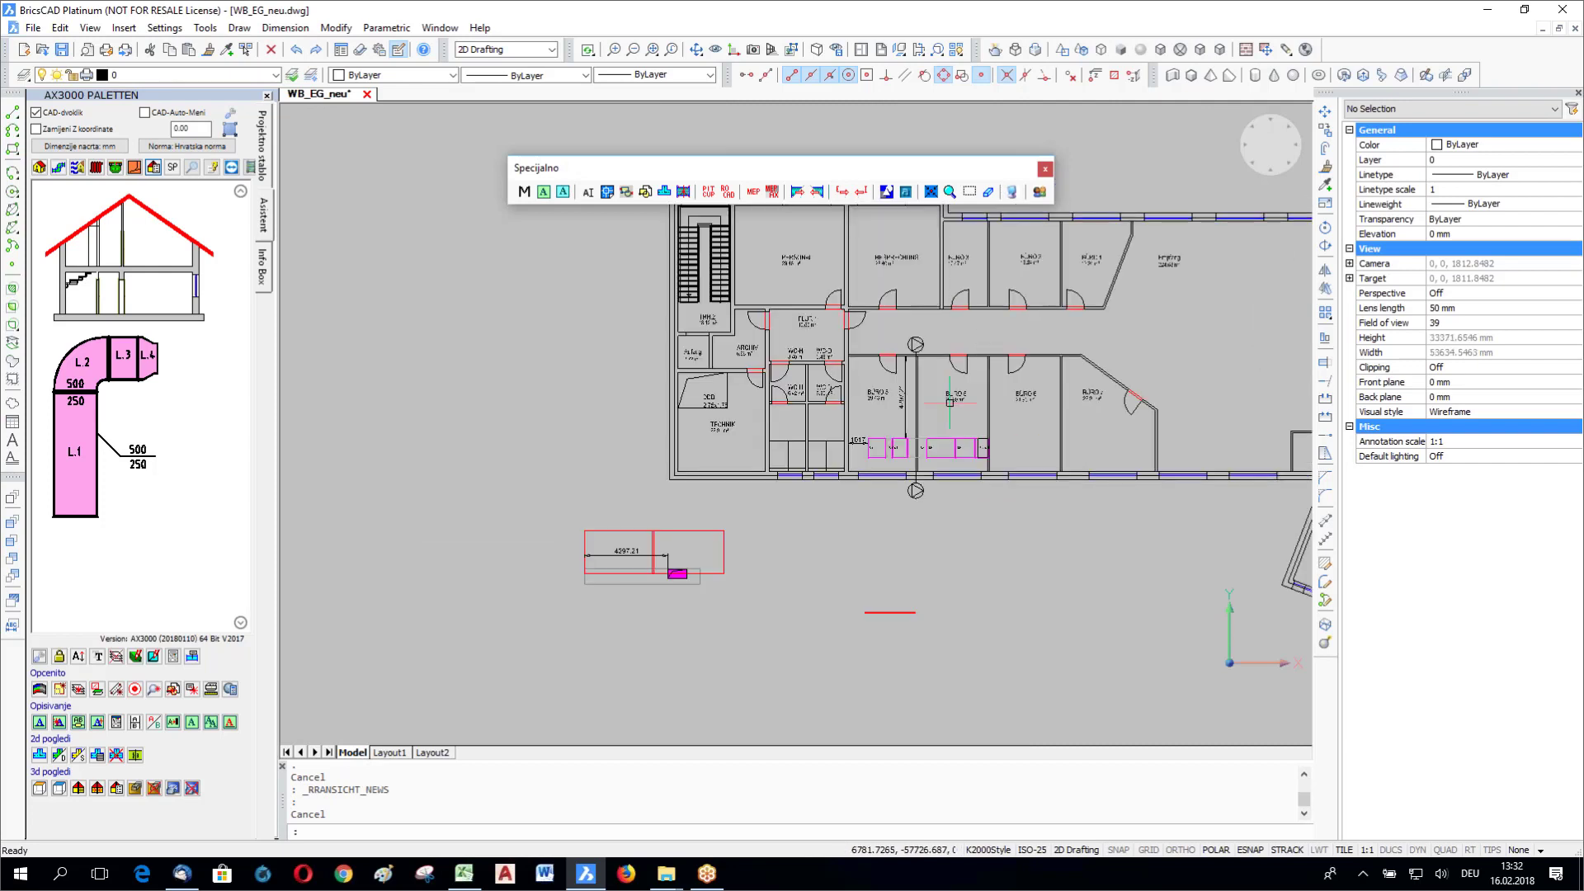
click(59, 755)
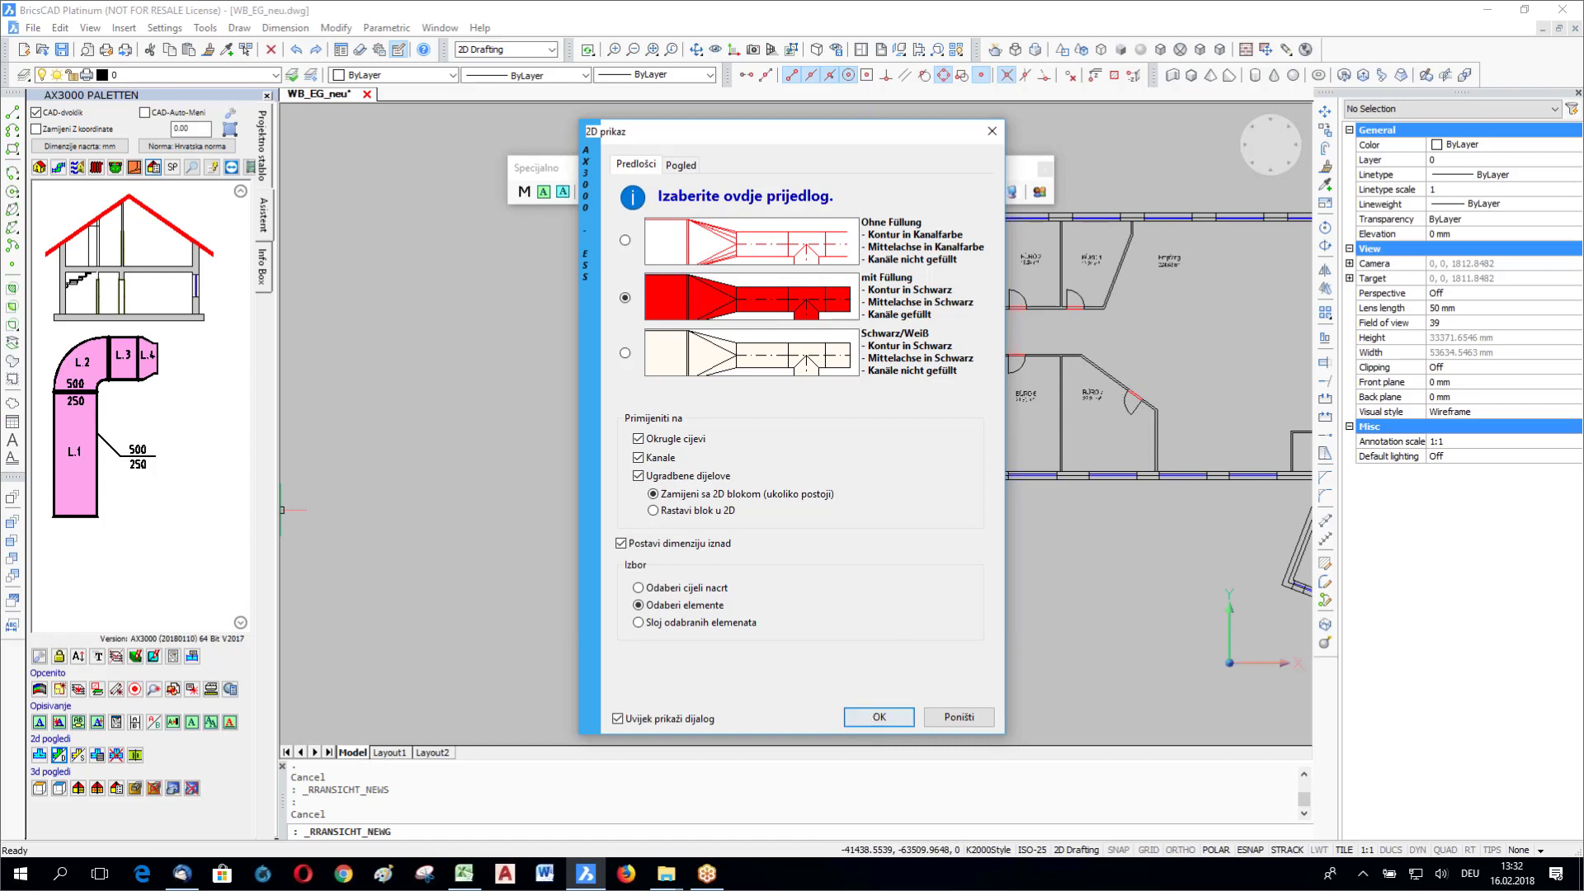
click(879, 717)
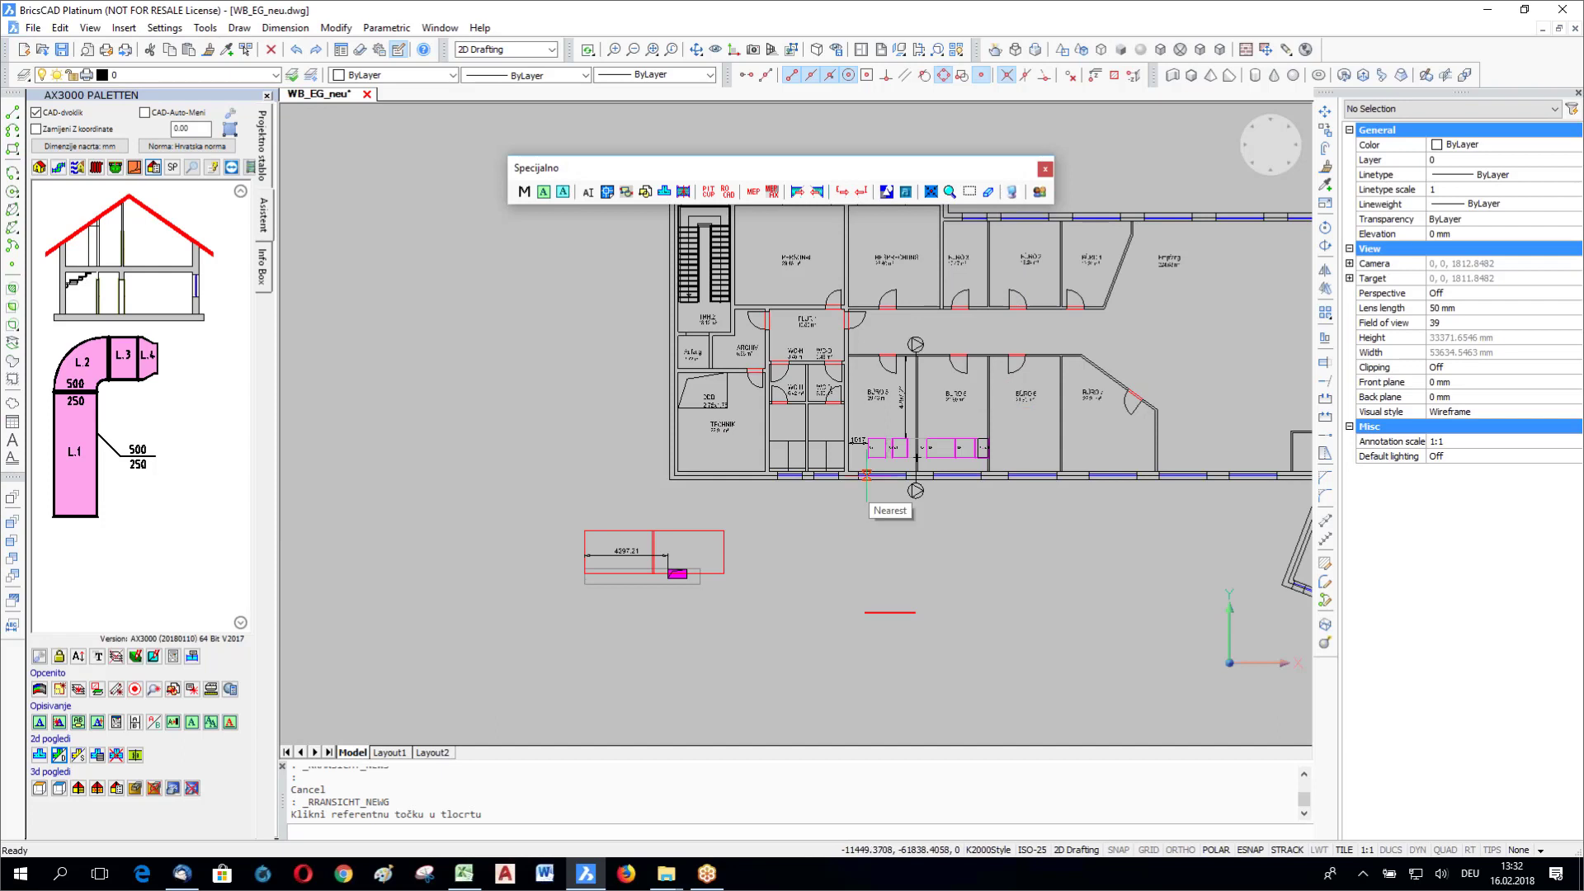
scroll(866, 475, up, 5)
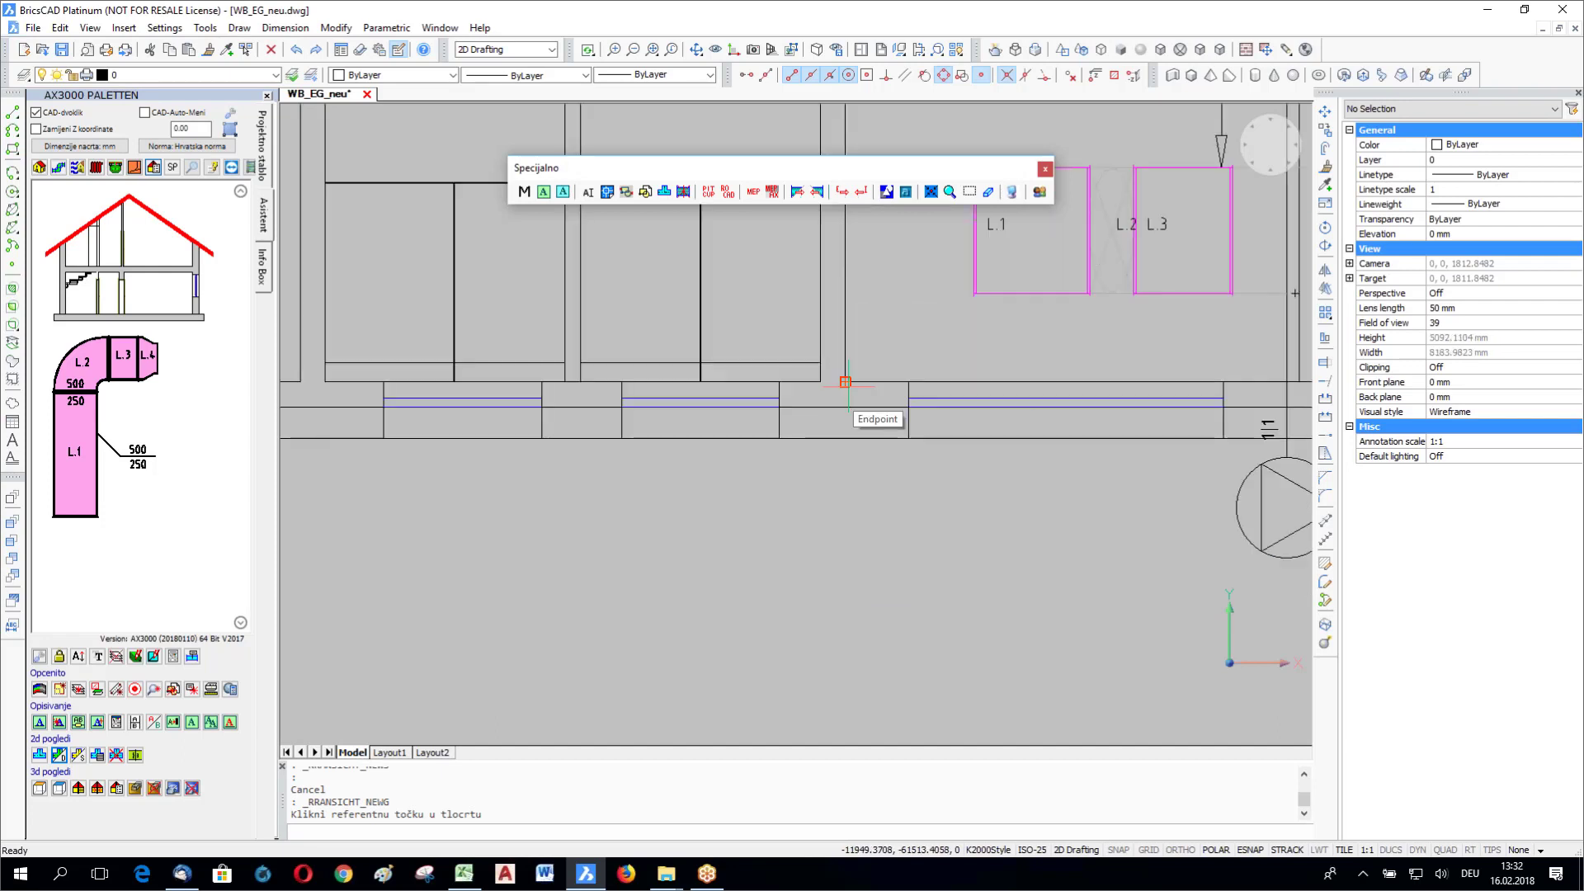
key(Escape)
scroll(846, 382, down, 5)
click(1255, 394)
click(876, 348)
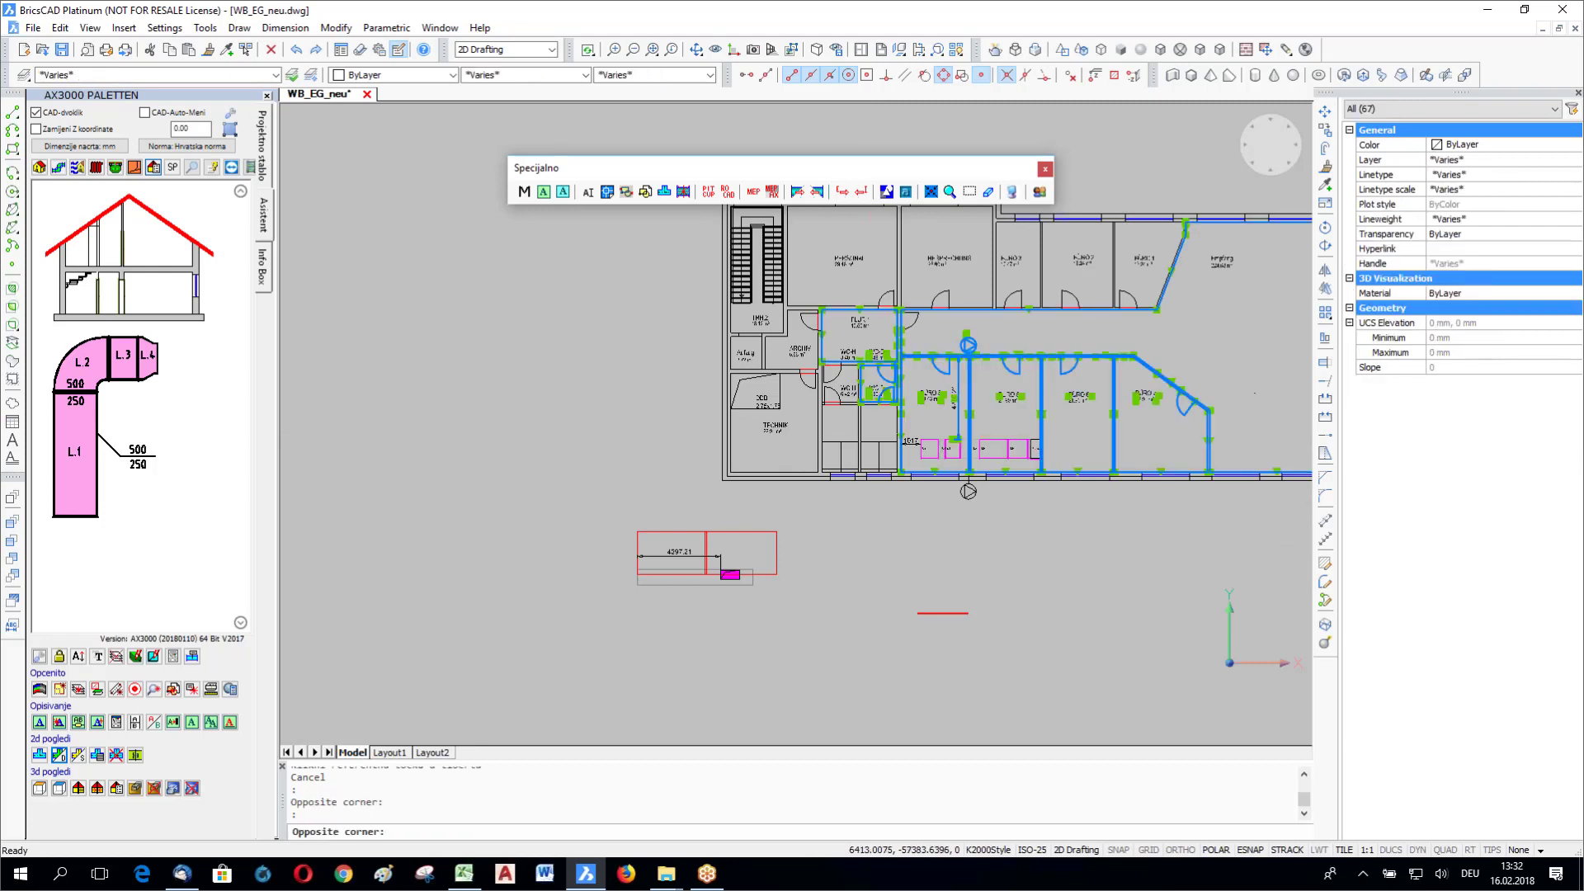
click(1166, 563)
click(1166, 564)
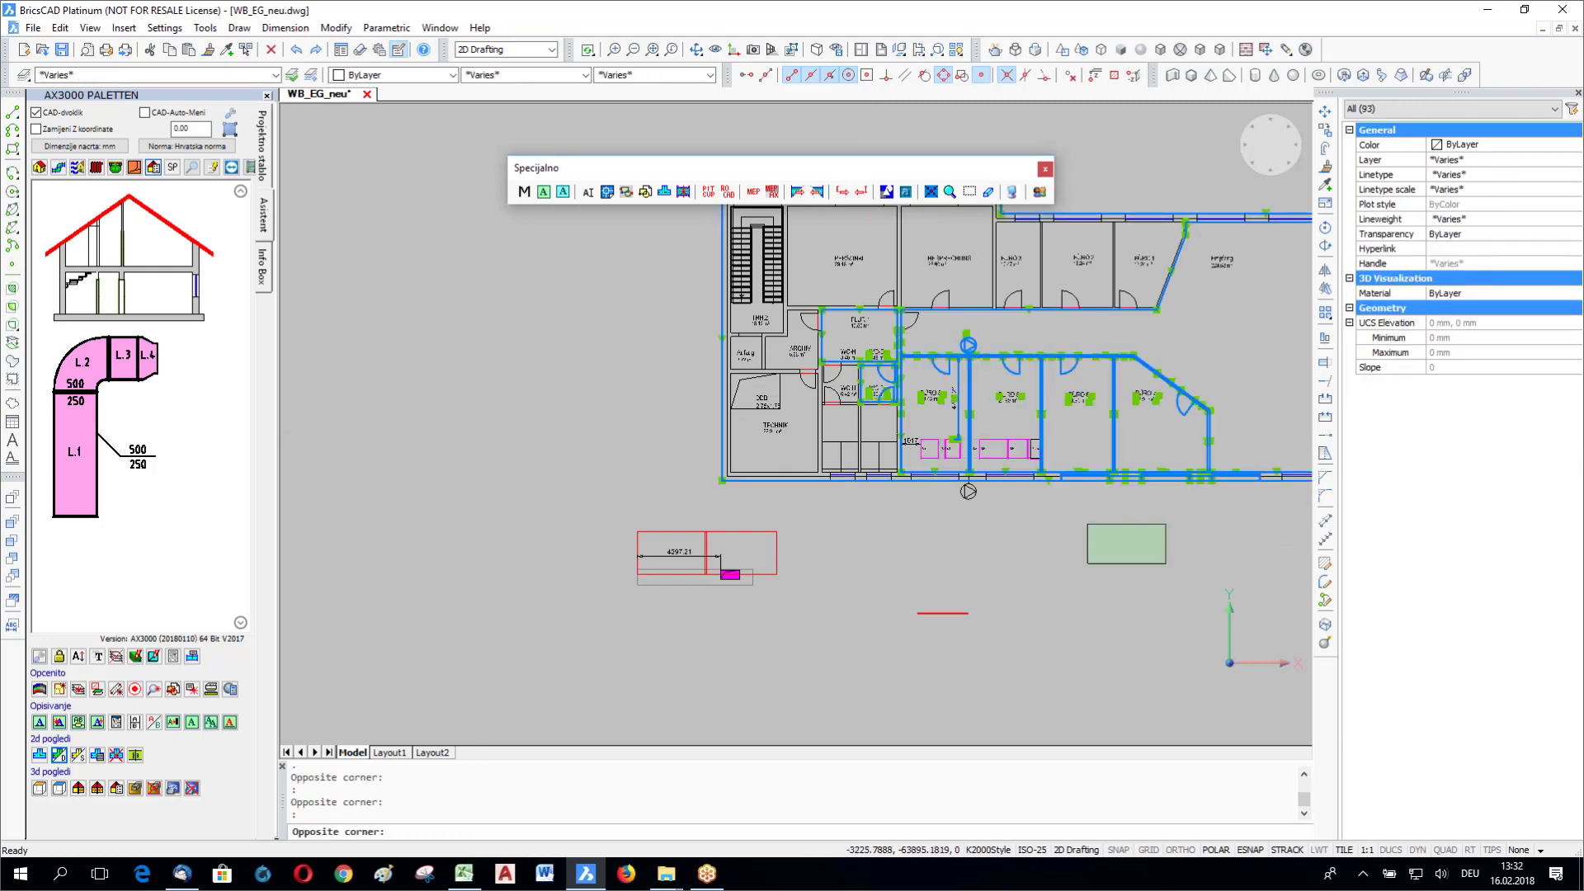
Step: Copy the floor plan parts around the WC rooms and Büro 5 to 7, without the ducts, to the free area below the plan
click(873, 465)
click(911, 336)
click(866, 490)
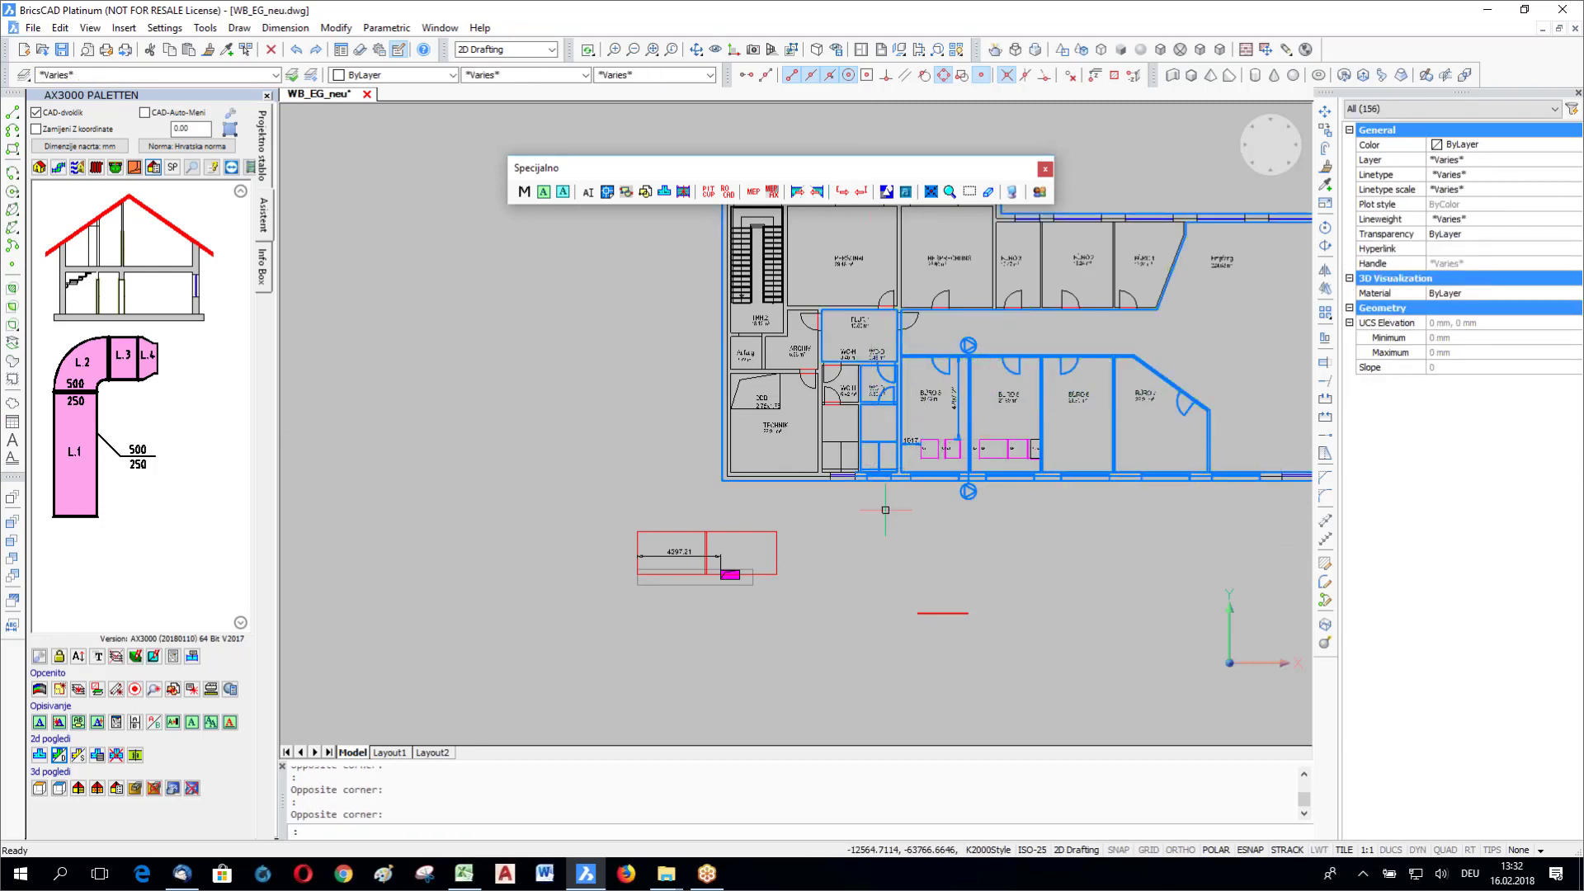
text(o)
key(Return)
click(908, 551)
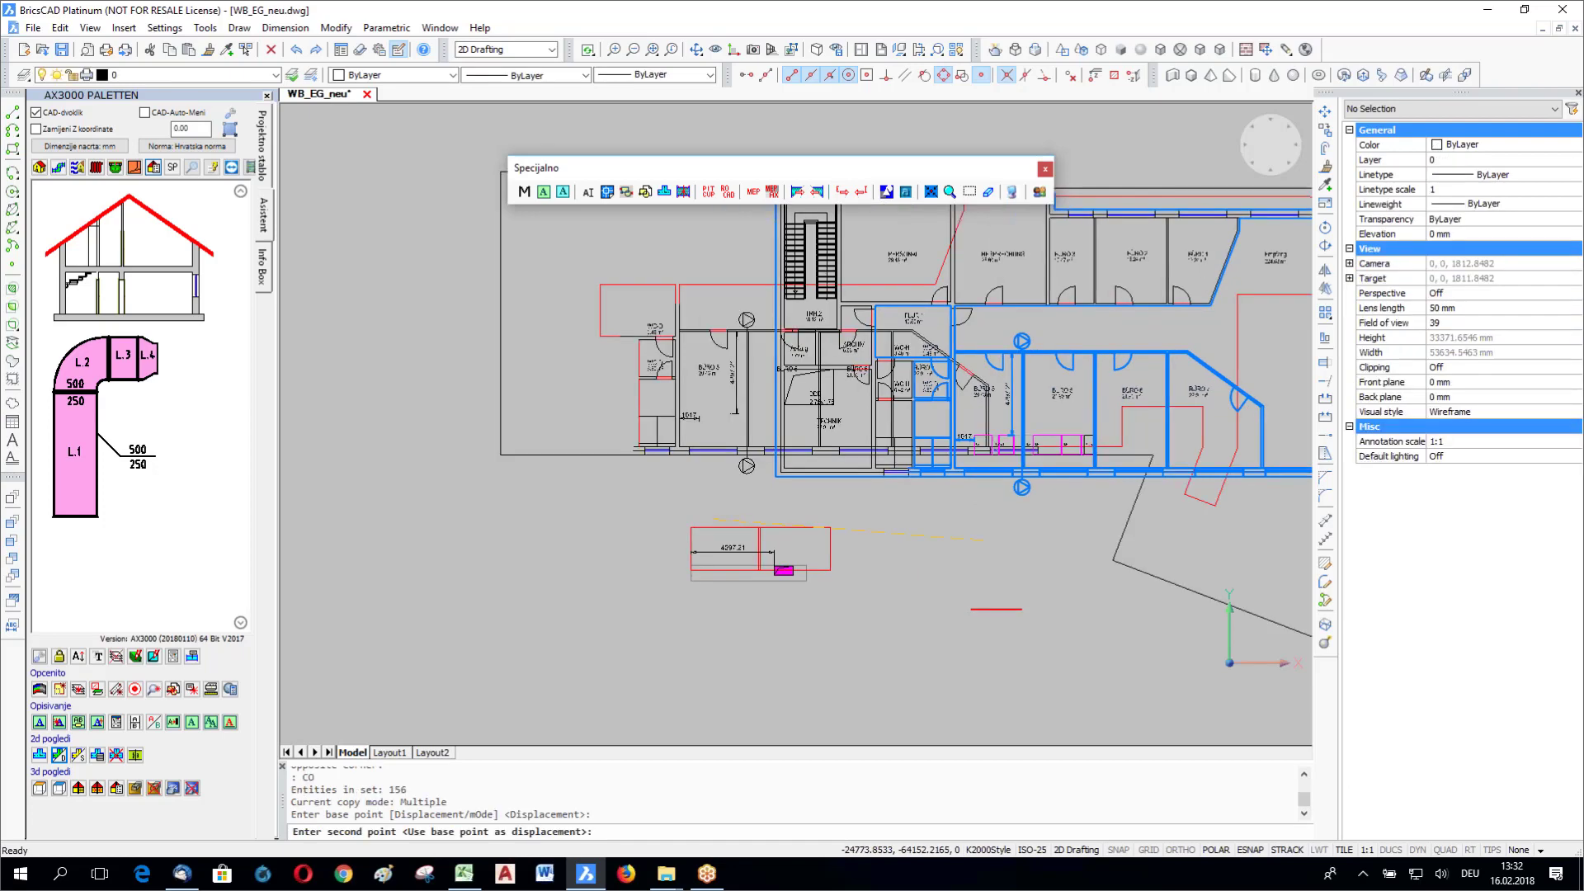
middle_drag(532, 628, 793, 412)
scroll(785, 323, down, 1)
click(800, 693)
key(Escape)
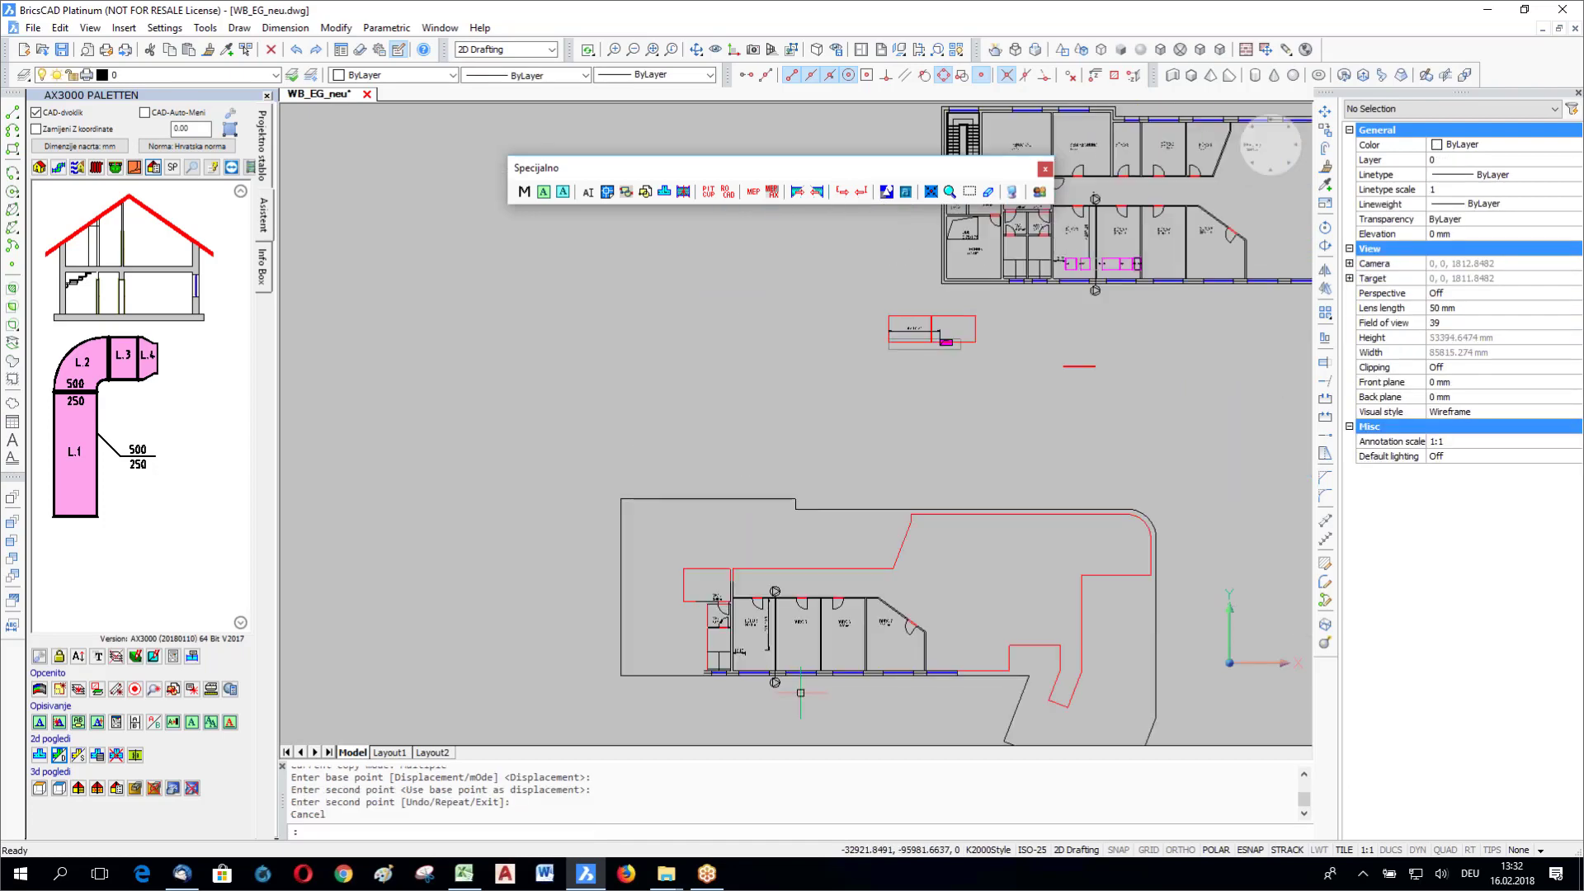
Step: Set up a filled 2D view of selected elements, referenced to the Büro 5/Büro 6 corridor wall corner and placed at the same corner in the copy
scroll(778, 662, up, 1)
scroll(818, 656, down, 2)
scroll(1047, 427, up, 1)
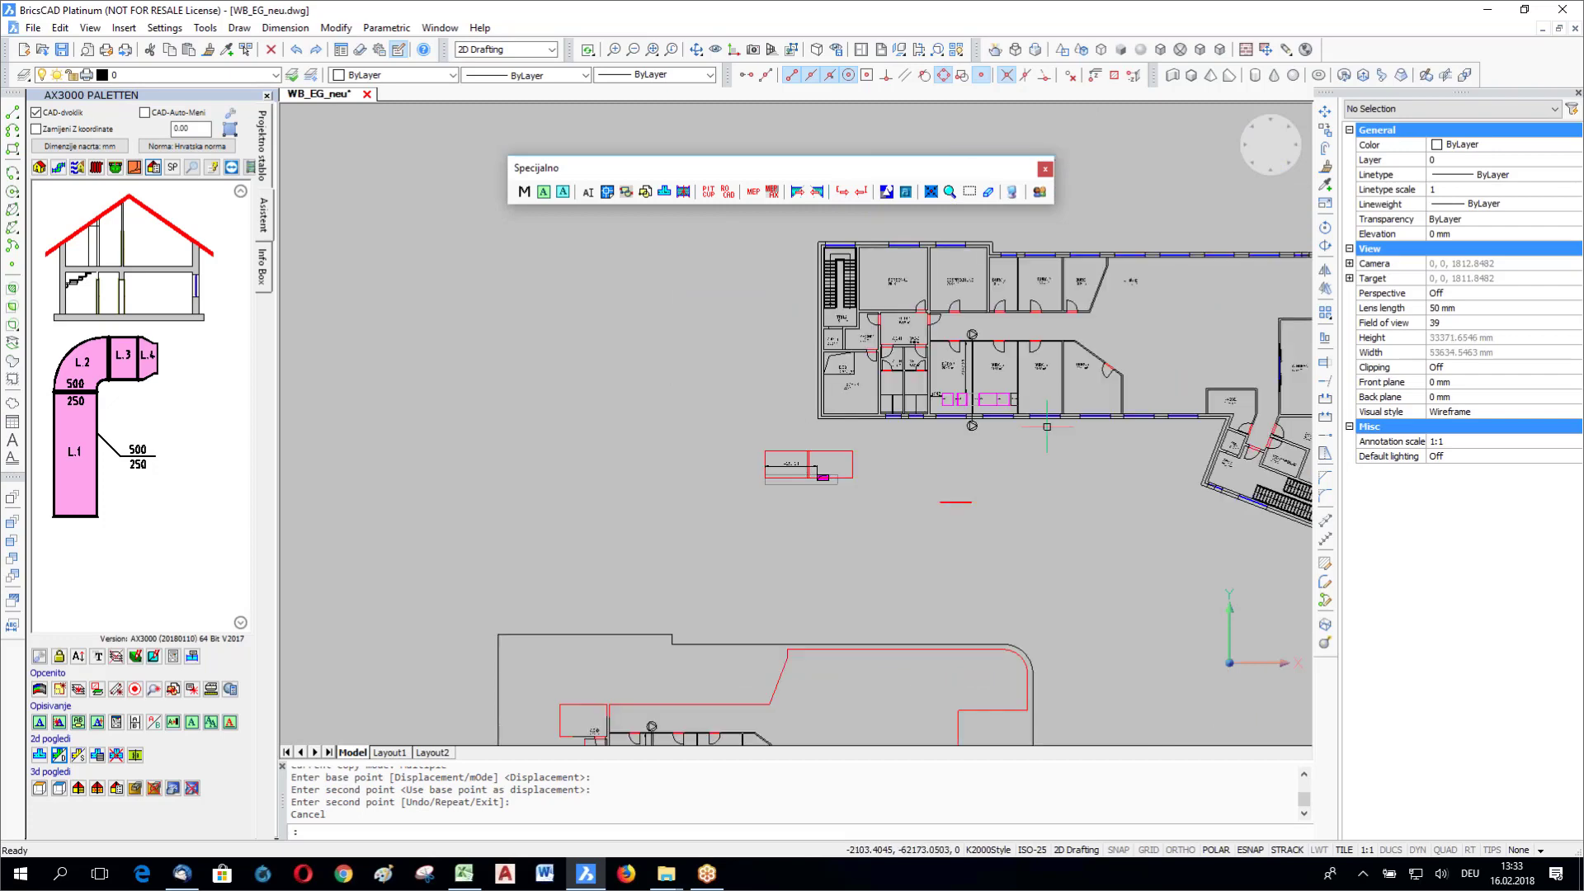
scroll(1047, 426, up, 3)
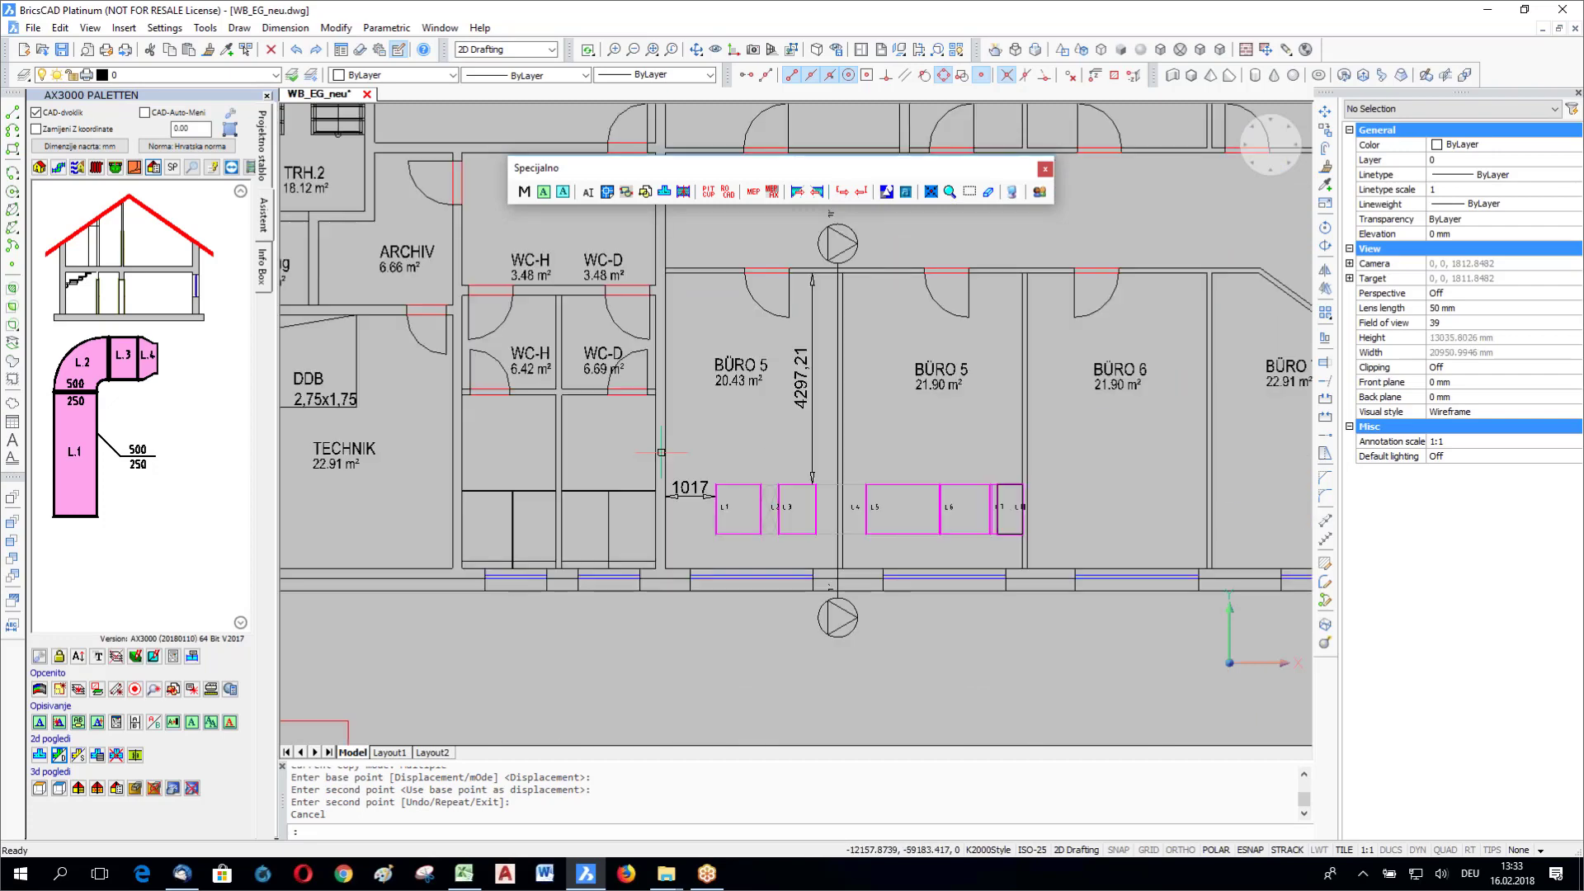
click(63, 756)
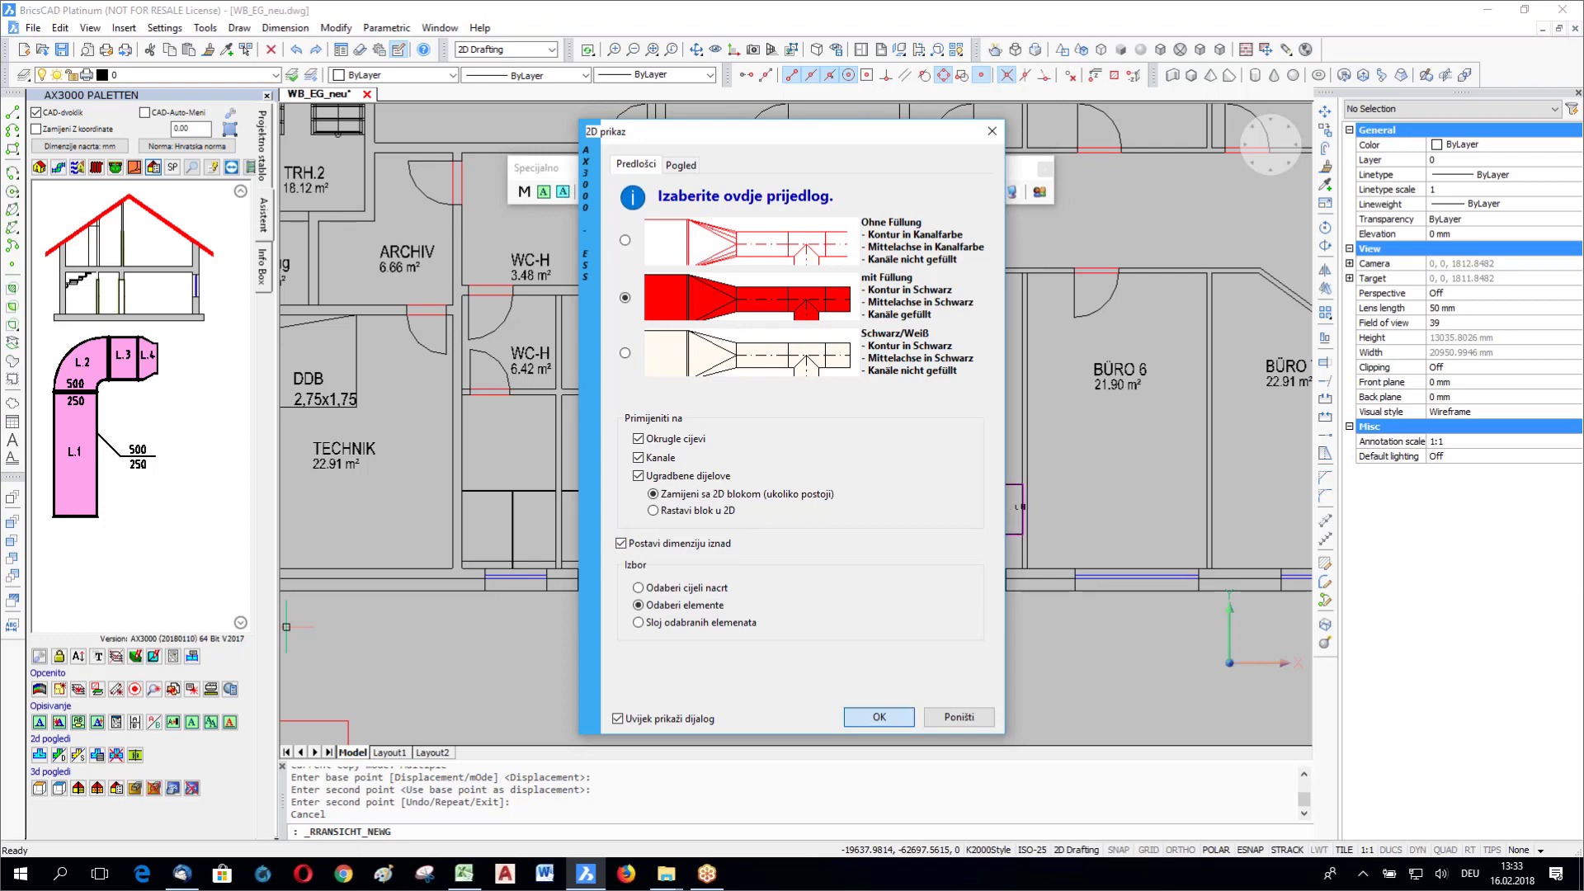
click(854, 717)
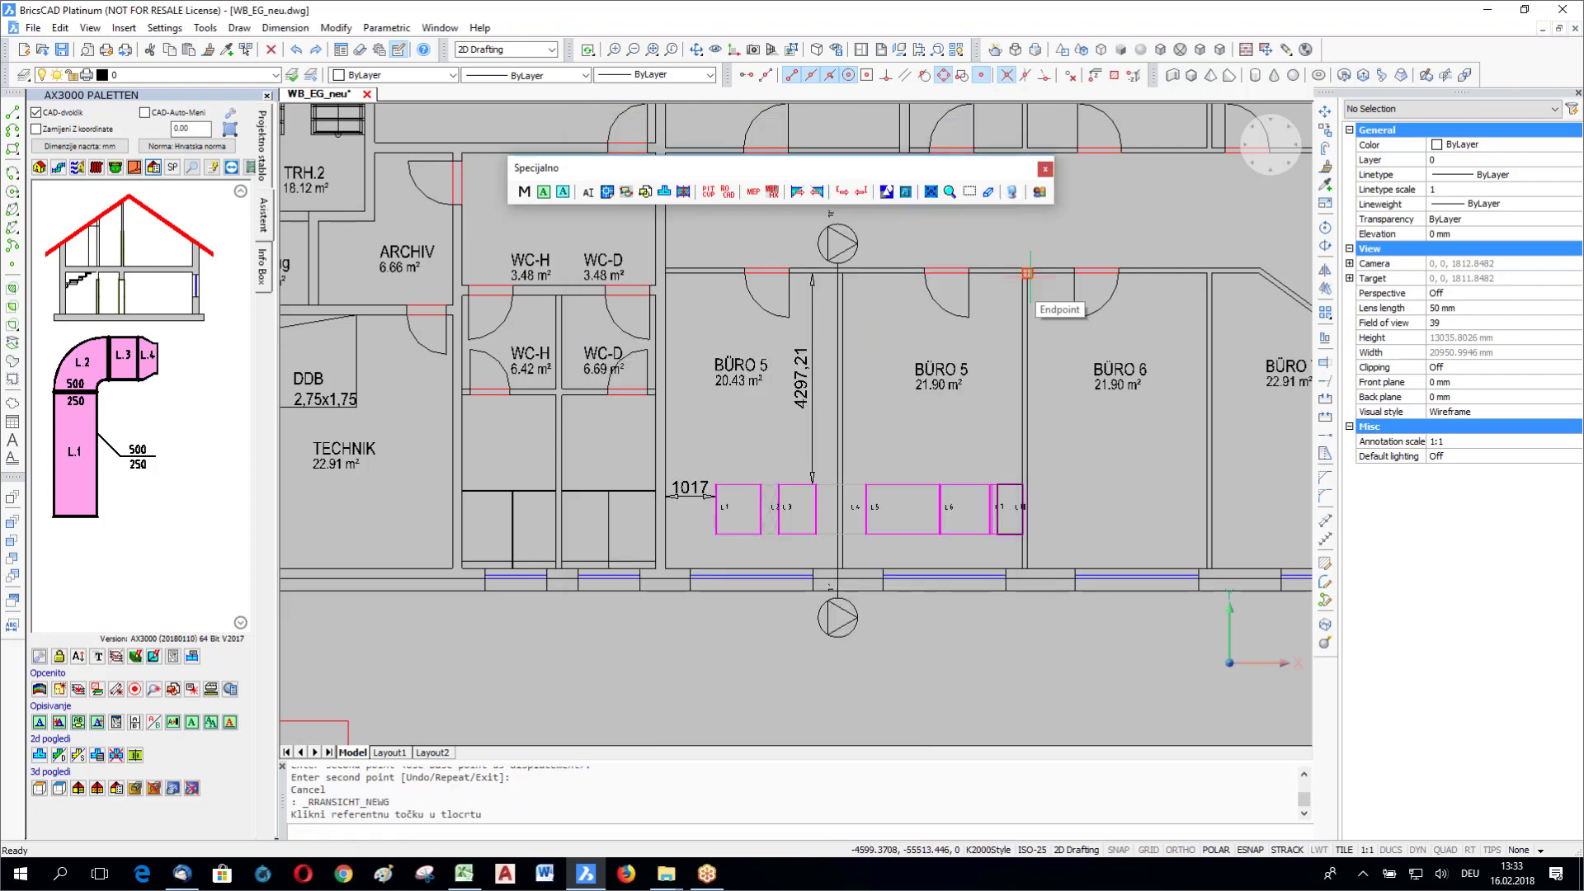
click(1029, 273)
scroll(1050, 423, down, 10)
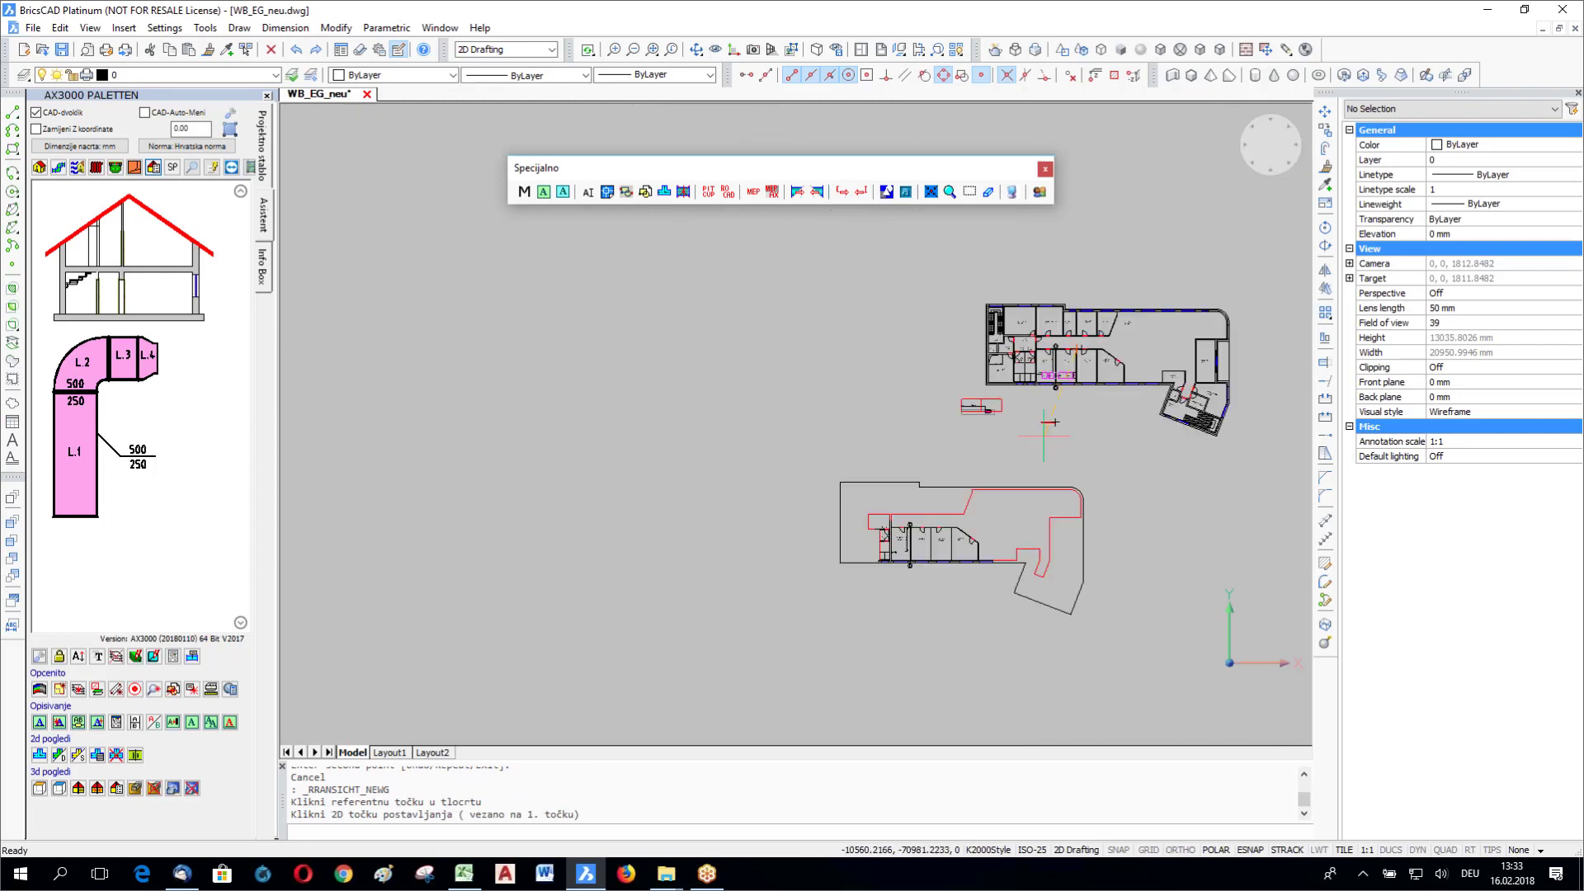
scroll(931, 477, up, 4)
scroll(932, 477, up, 4)
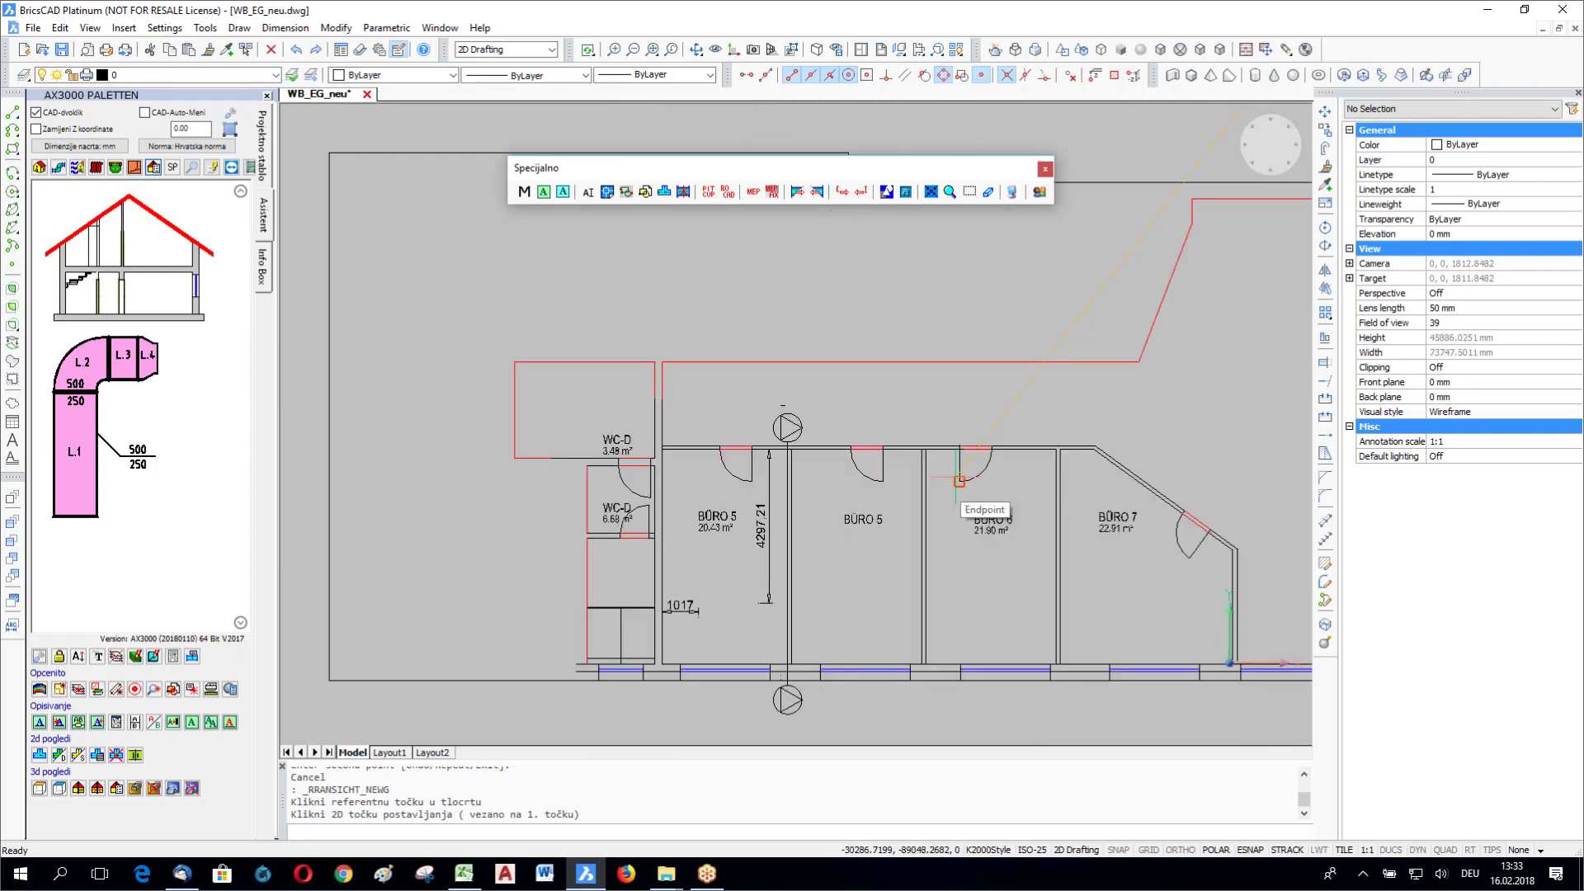
click(926, 449)
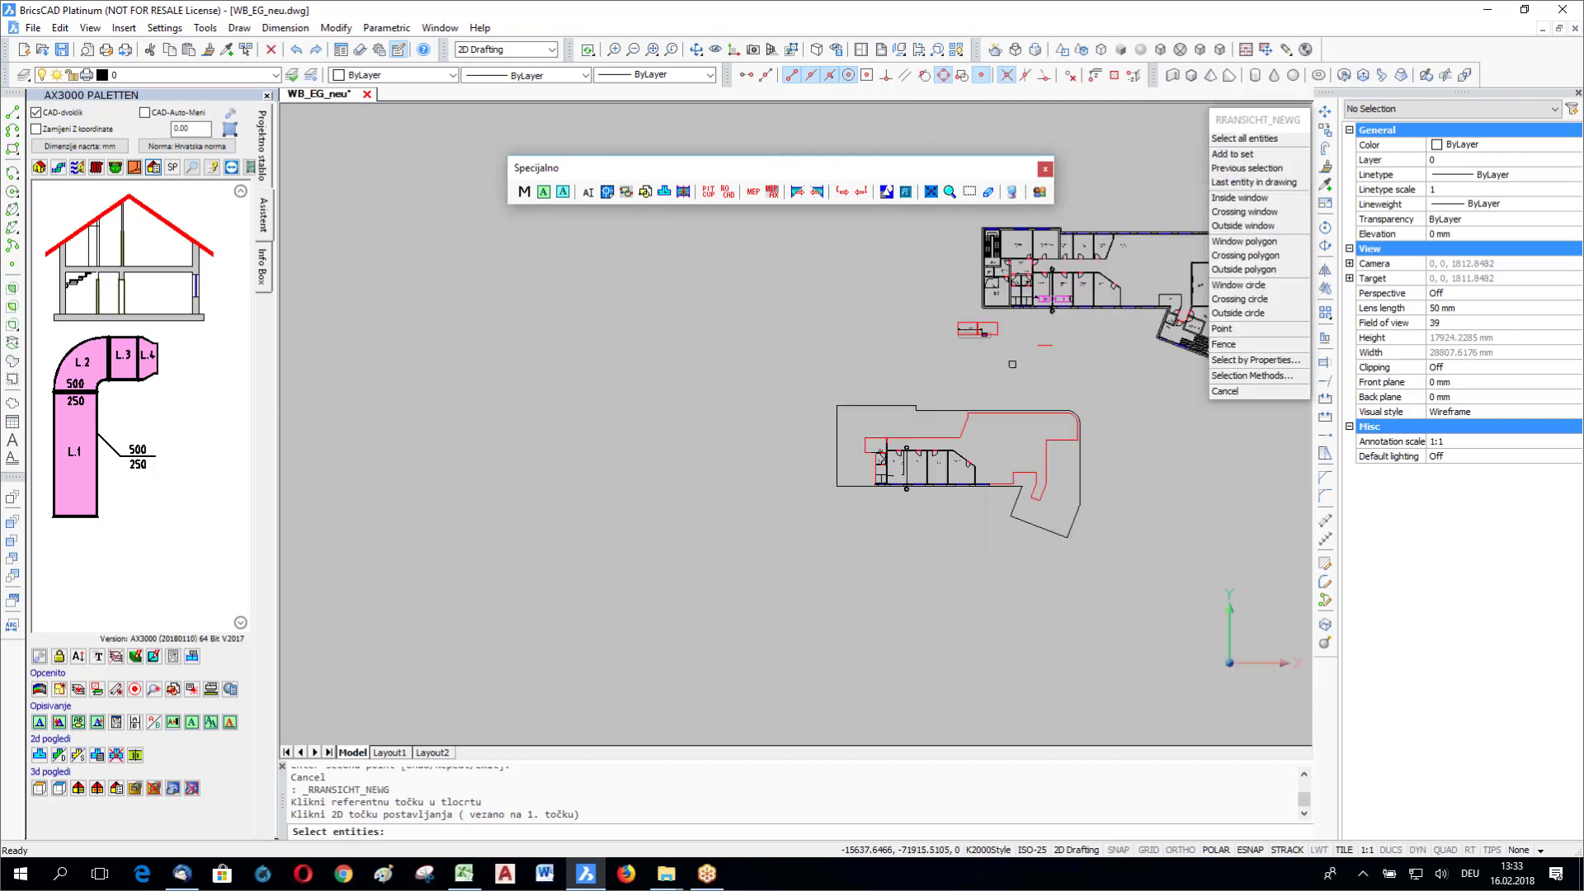
Step: Generate the filled 2D view from the ducts in the two Büro 5 rooms of the original plan
scroll(1044, 359, up, 2)
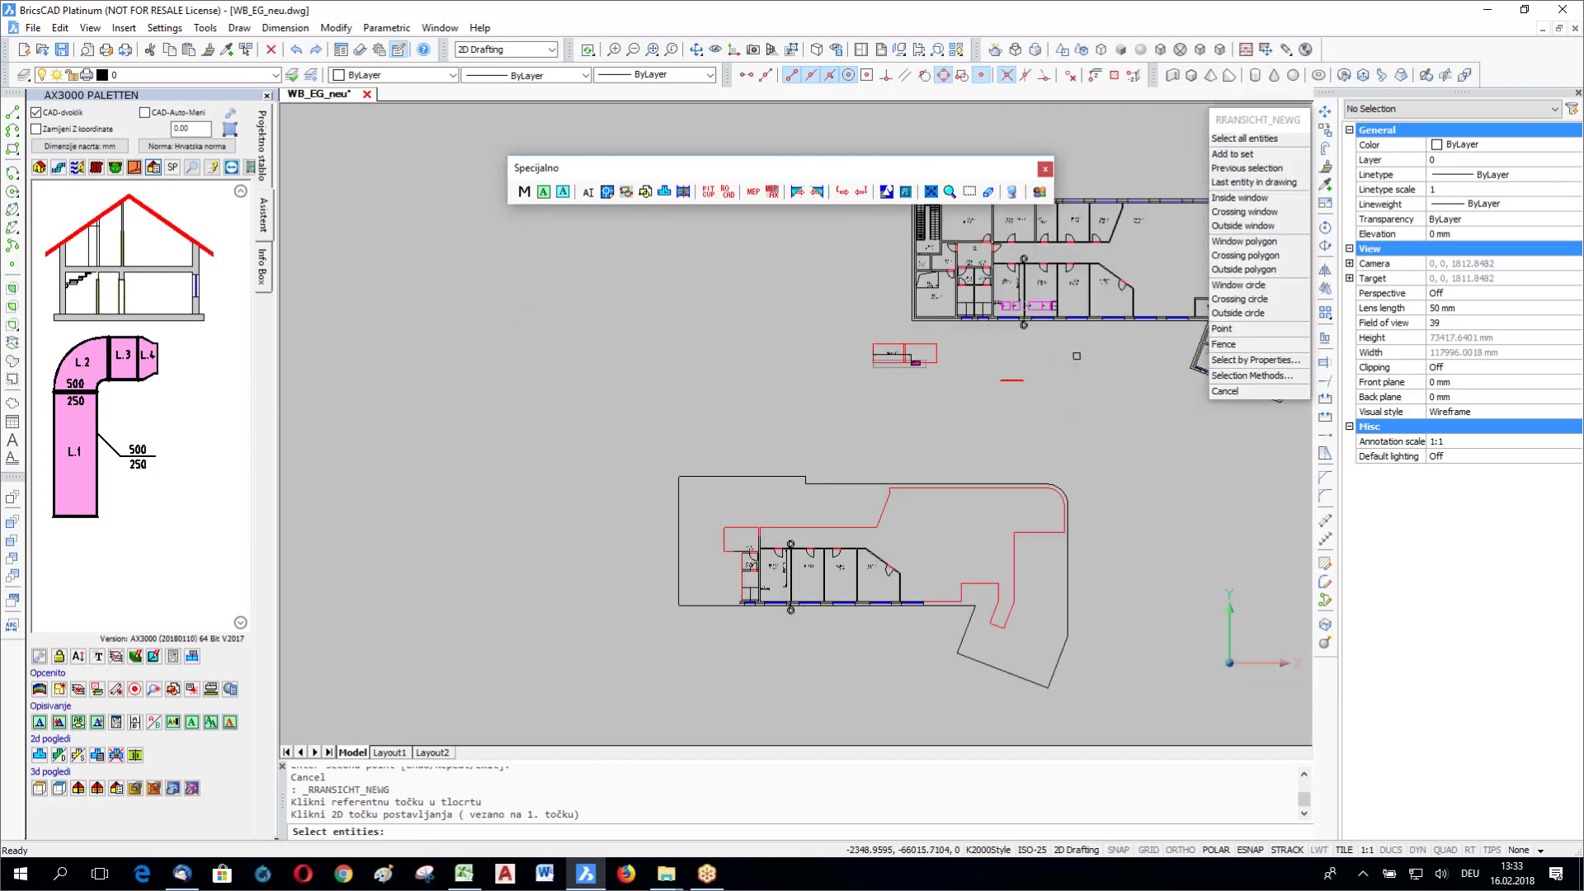
click(1077, 355)
click(995, 303)
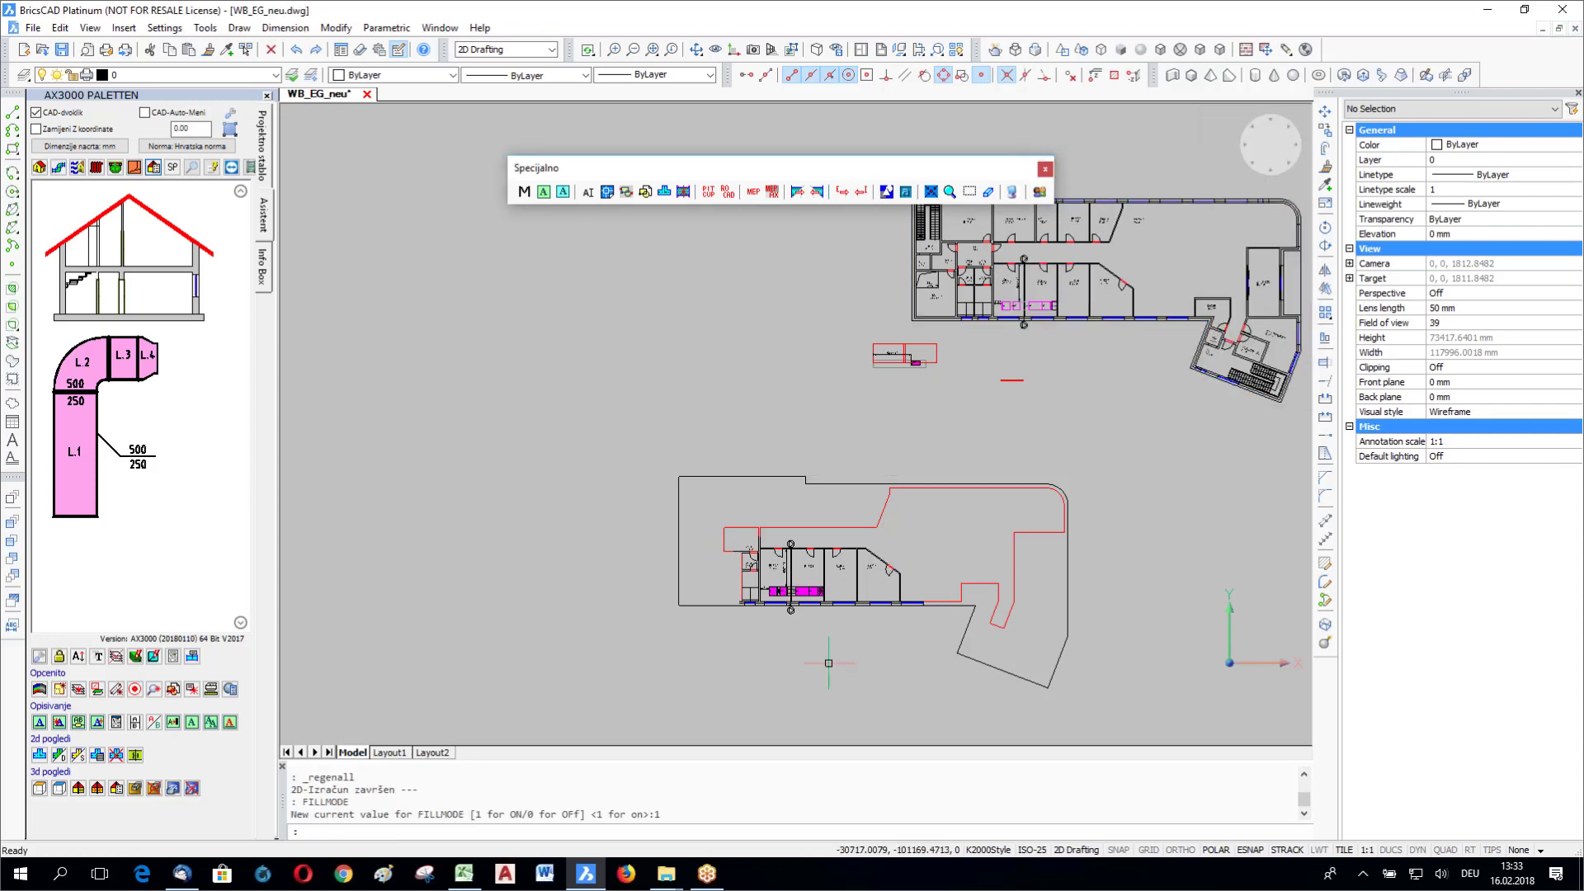
scroll(829, 663, up, 8)
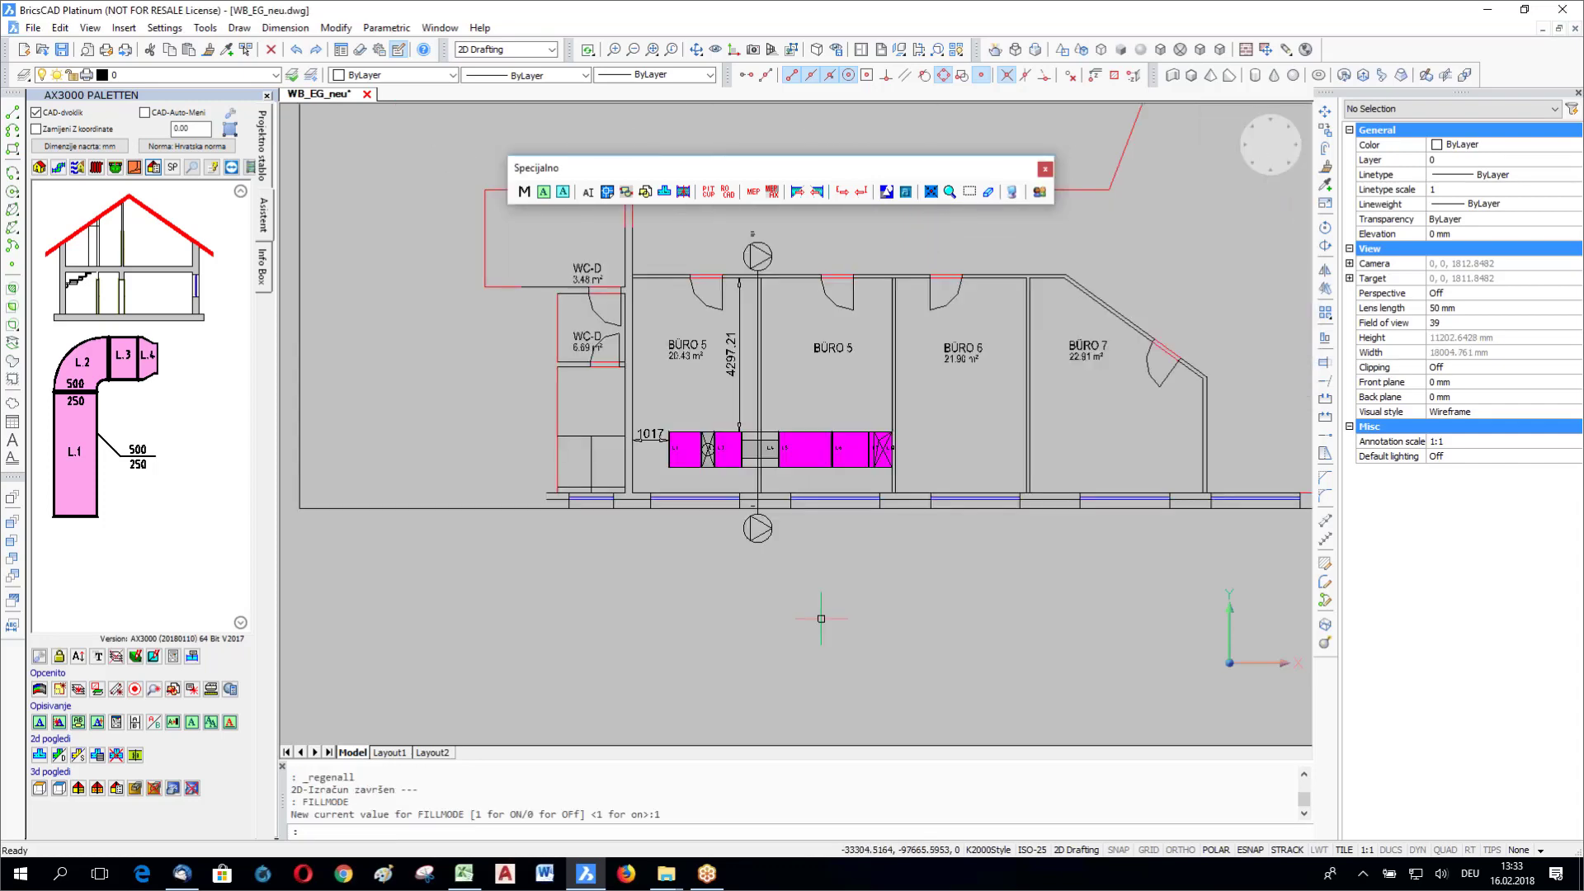
scroll(821, 618, down, 2)
Step: Open Layout1 and examine the 3D ducts and the generated 2D view from an angle inside its viewport
click(390, 753)
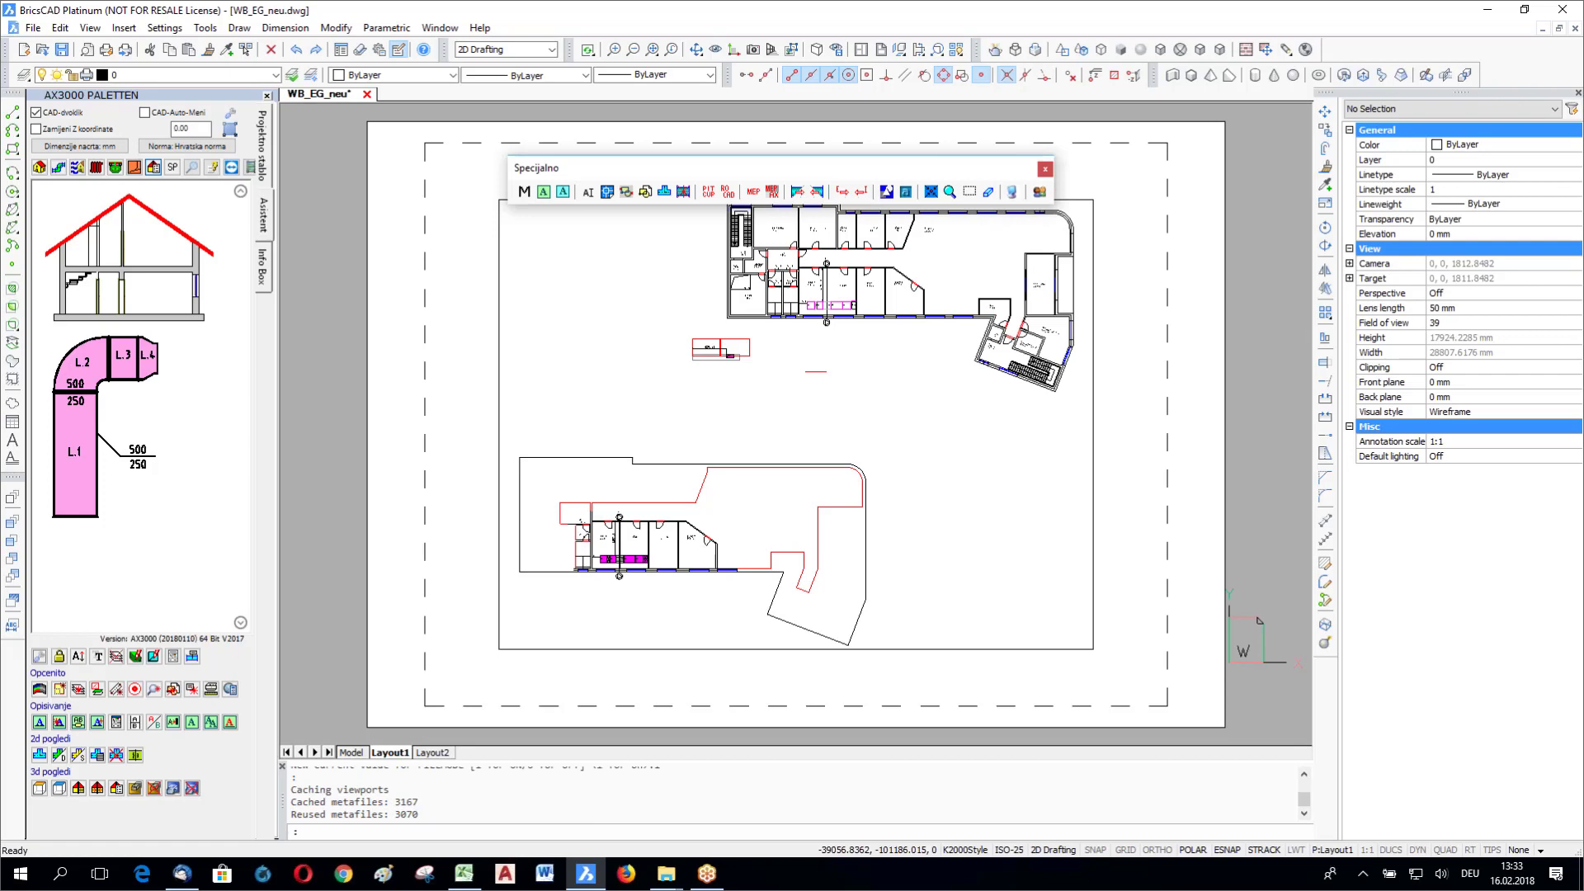
double_click(630, 573)
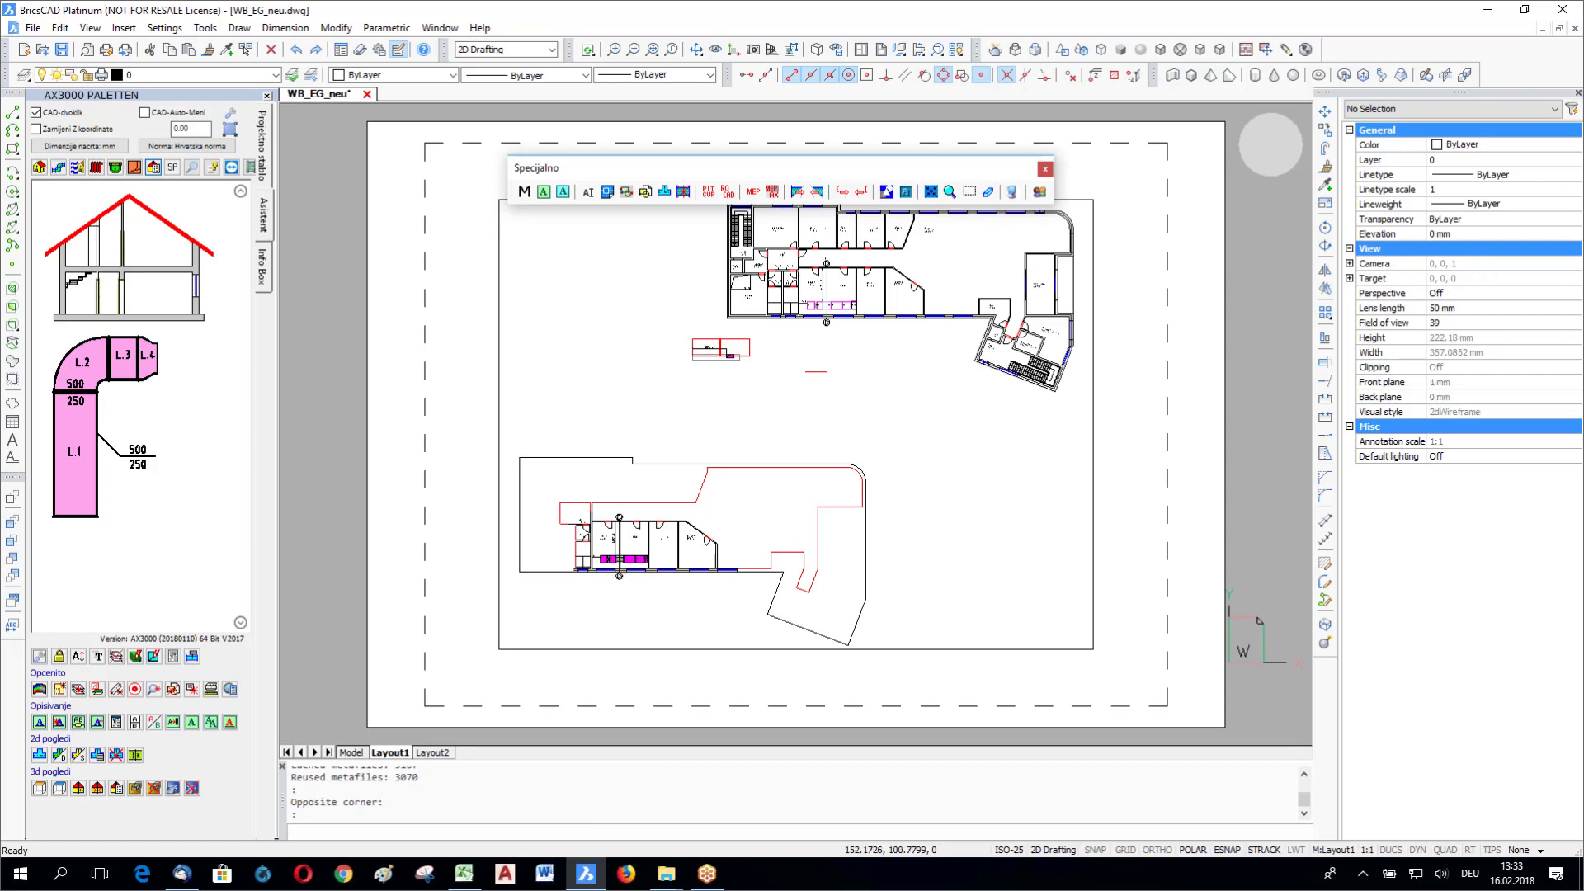
mouse_move(796, 425)
shift+middle_down()
mouse_move(825, 446)
mouse_move(875, 413)
shift+middle_up()
scroll(791, 516, up, 5)
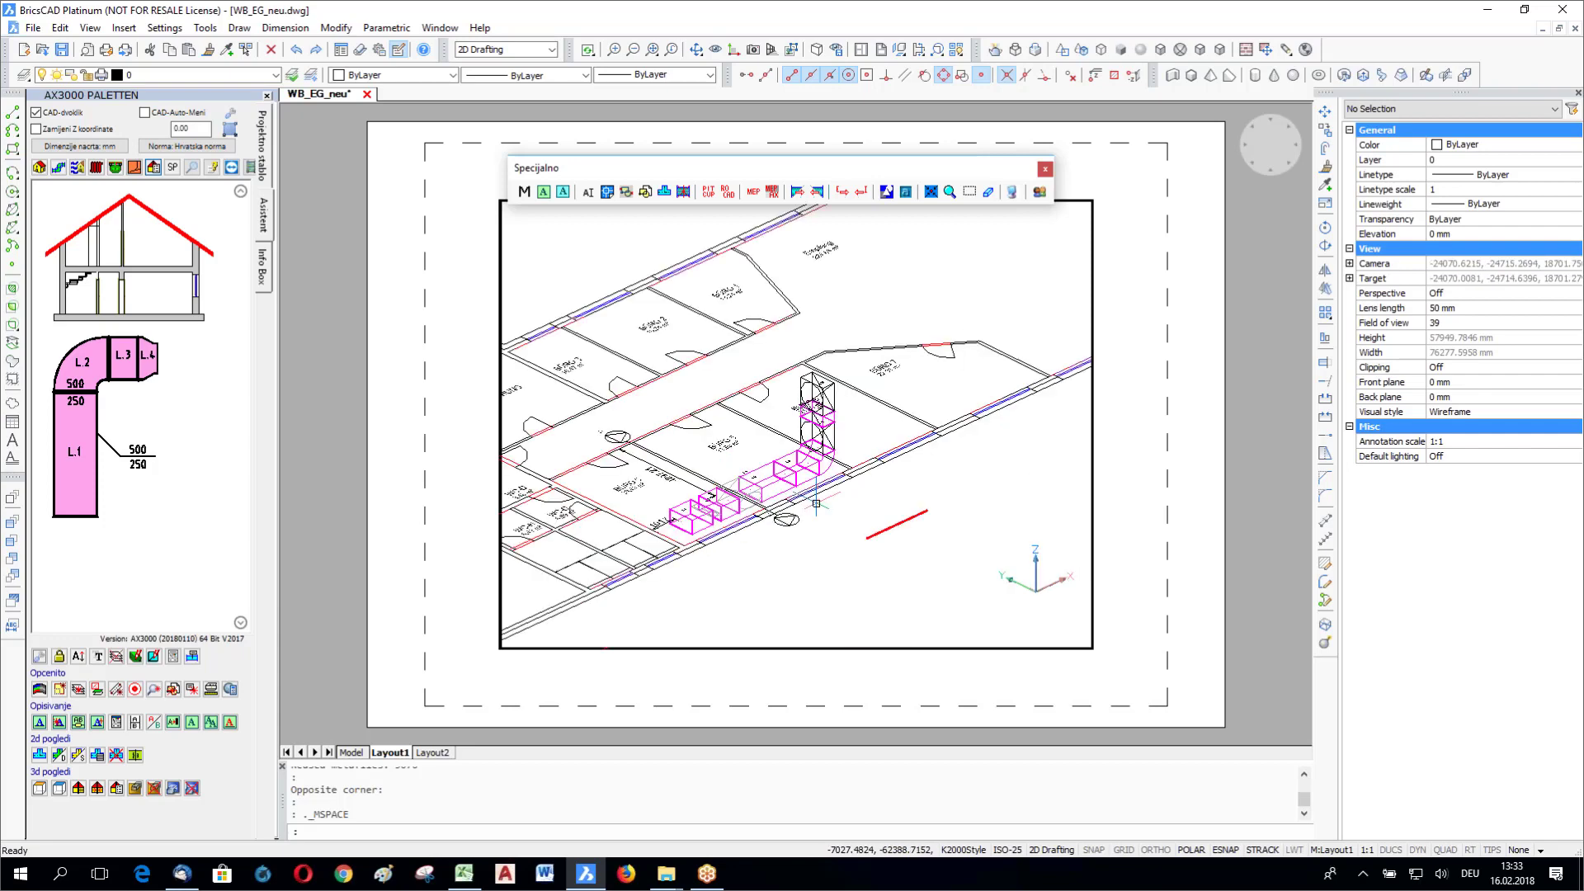
scroll(816, 502, down, 5)
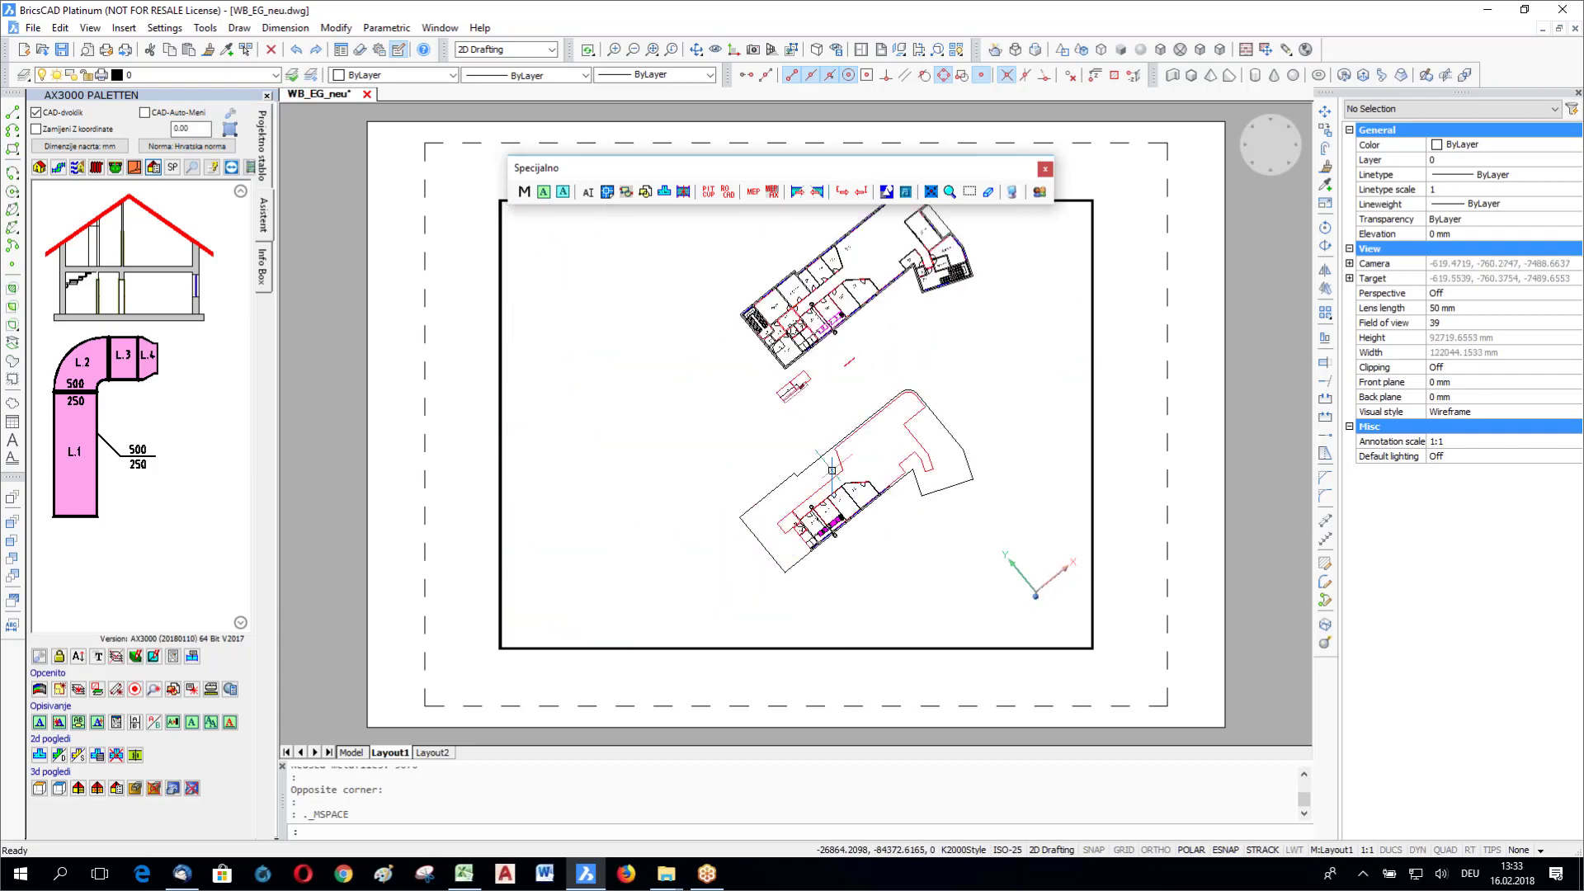
scroll(832, 487, up, 3)
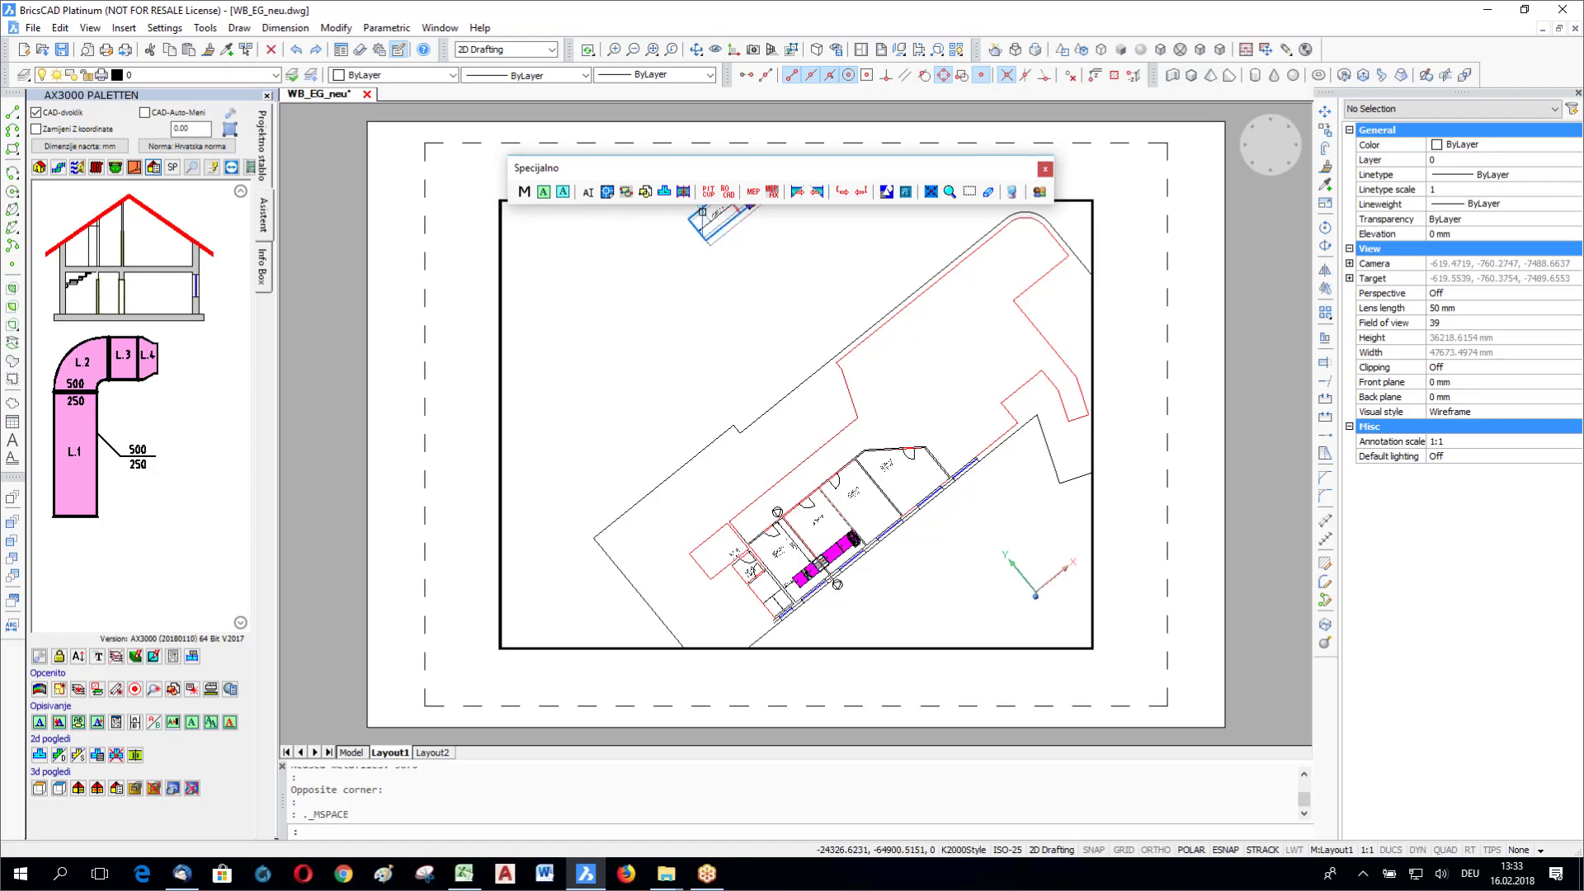
double_click(475, 363)
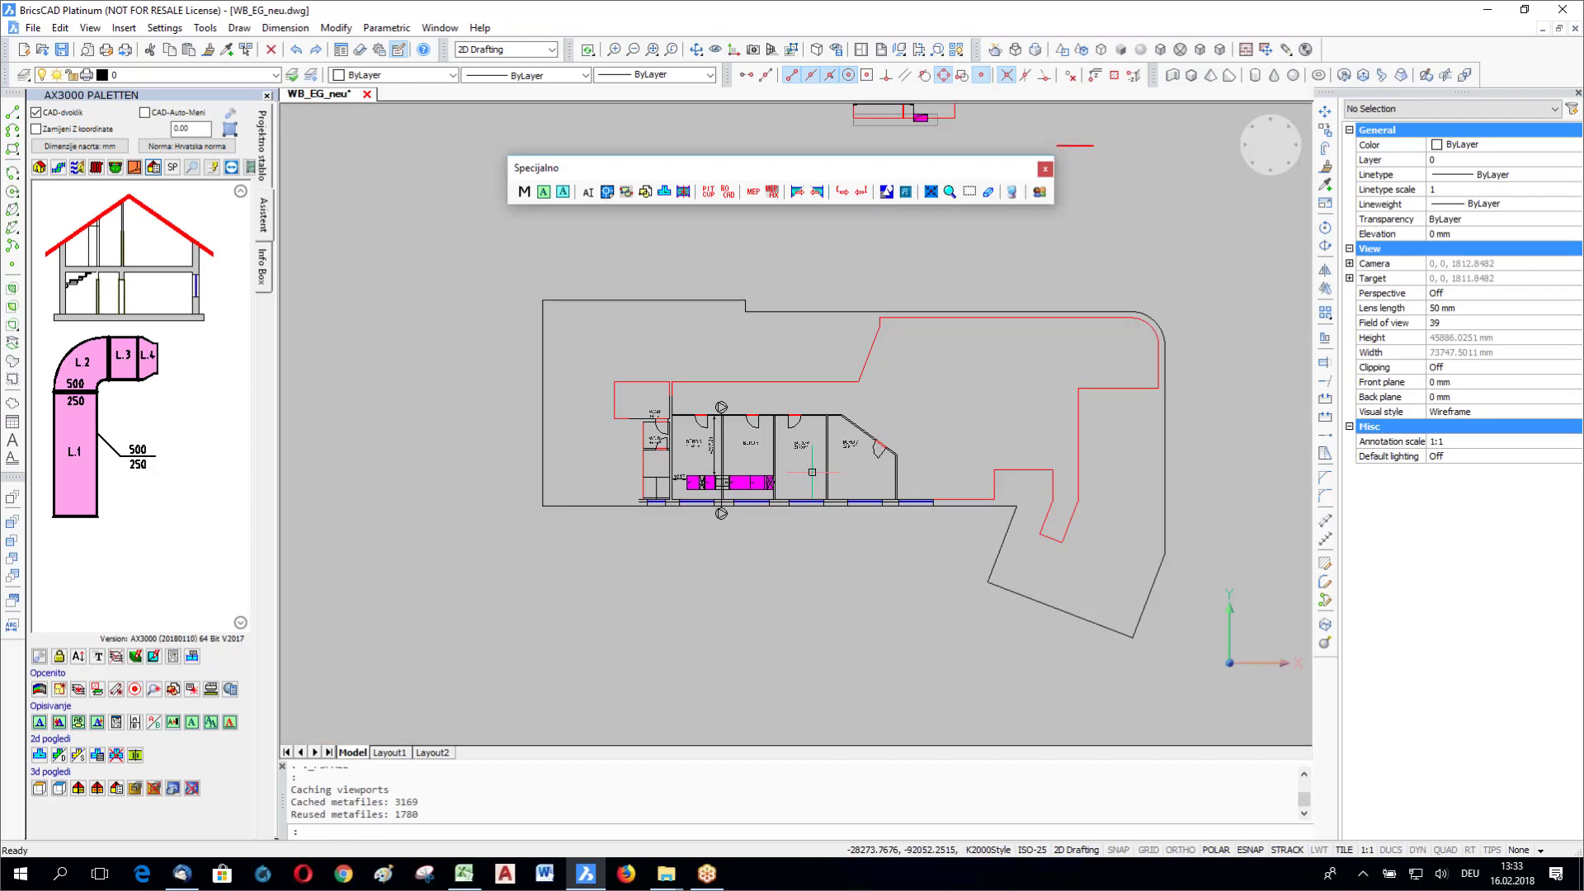
Step: Erase the copied floor plan with its duct view, plus the section line symbol and duct dimensions at the Büro 5 rooms in model space
scroll(957, 417, down, 5)
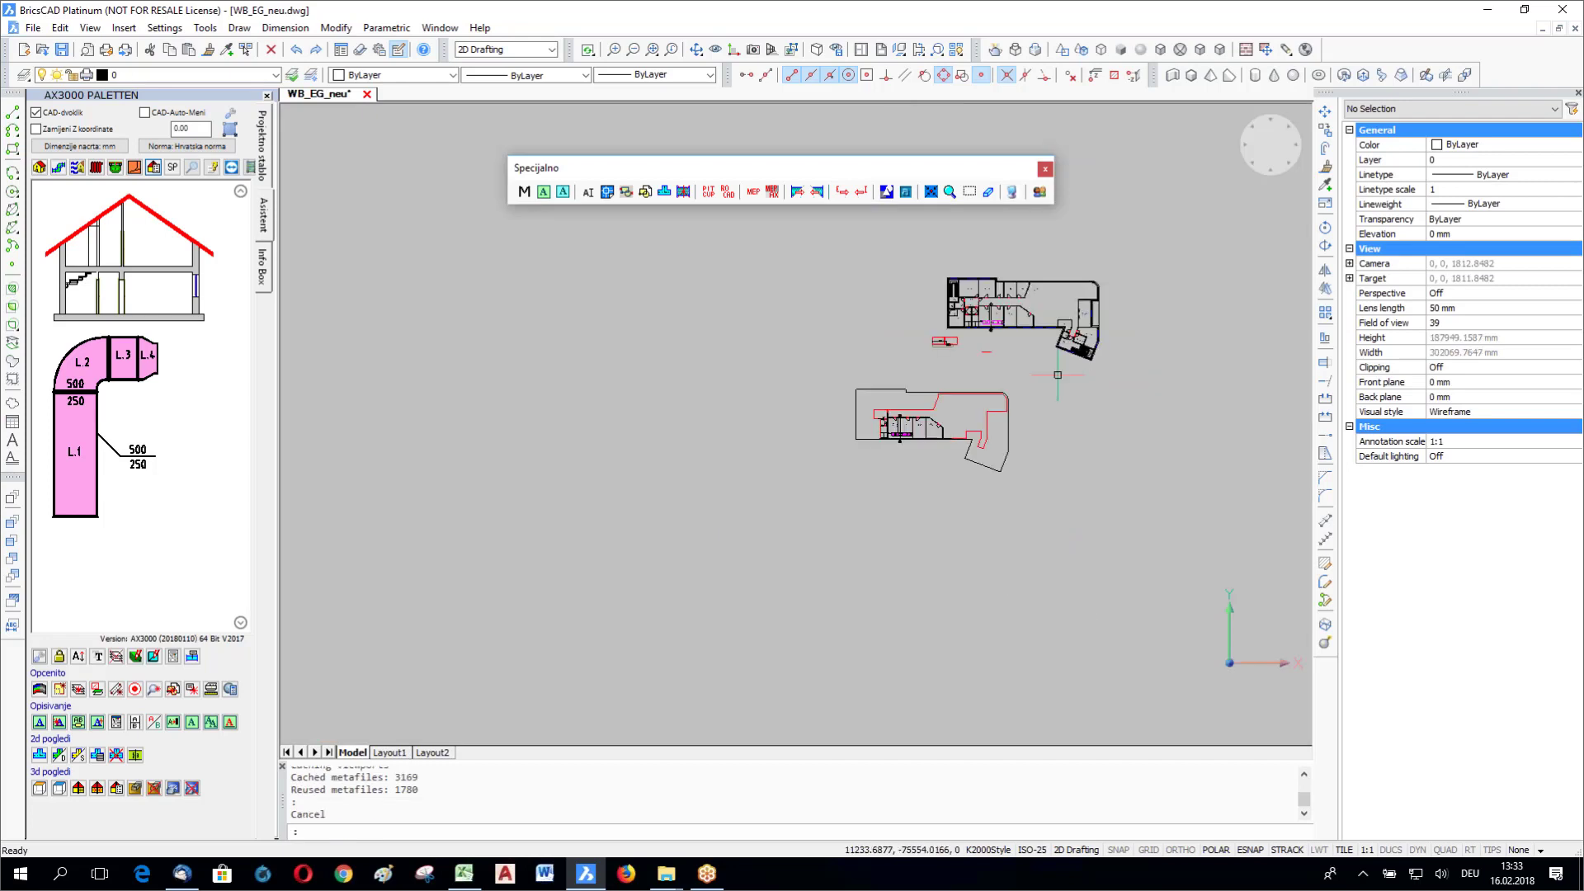
scroll(982, 335, up, 8)
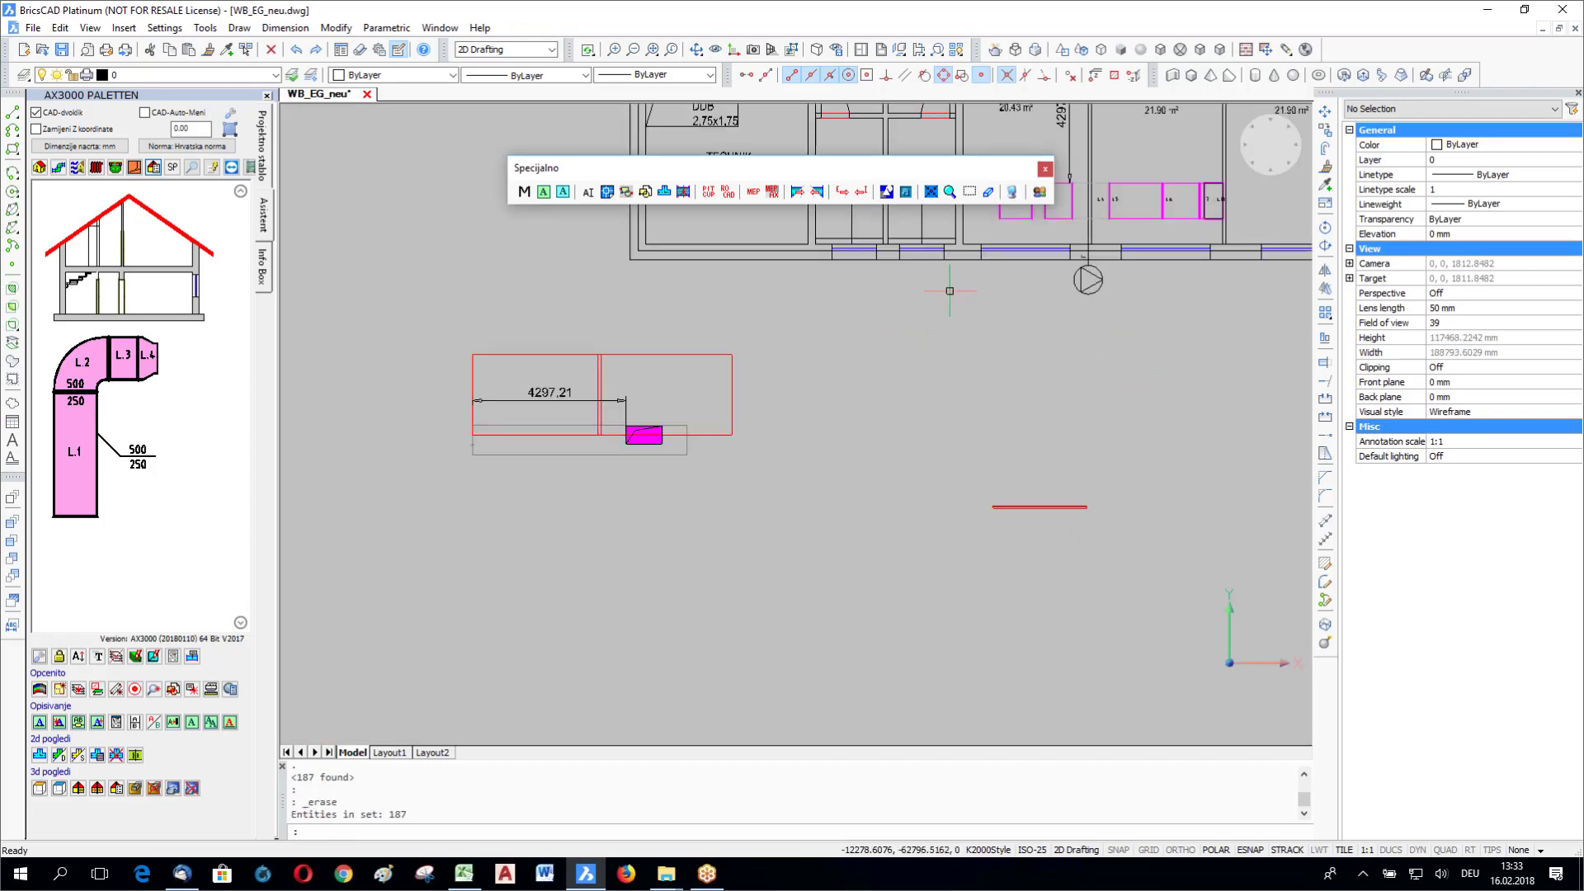
scroll(769, 451, up, 3)
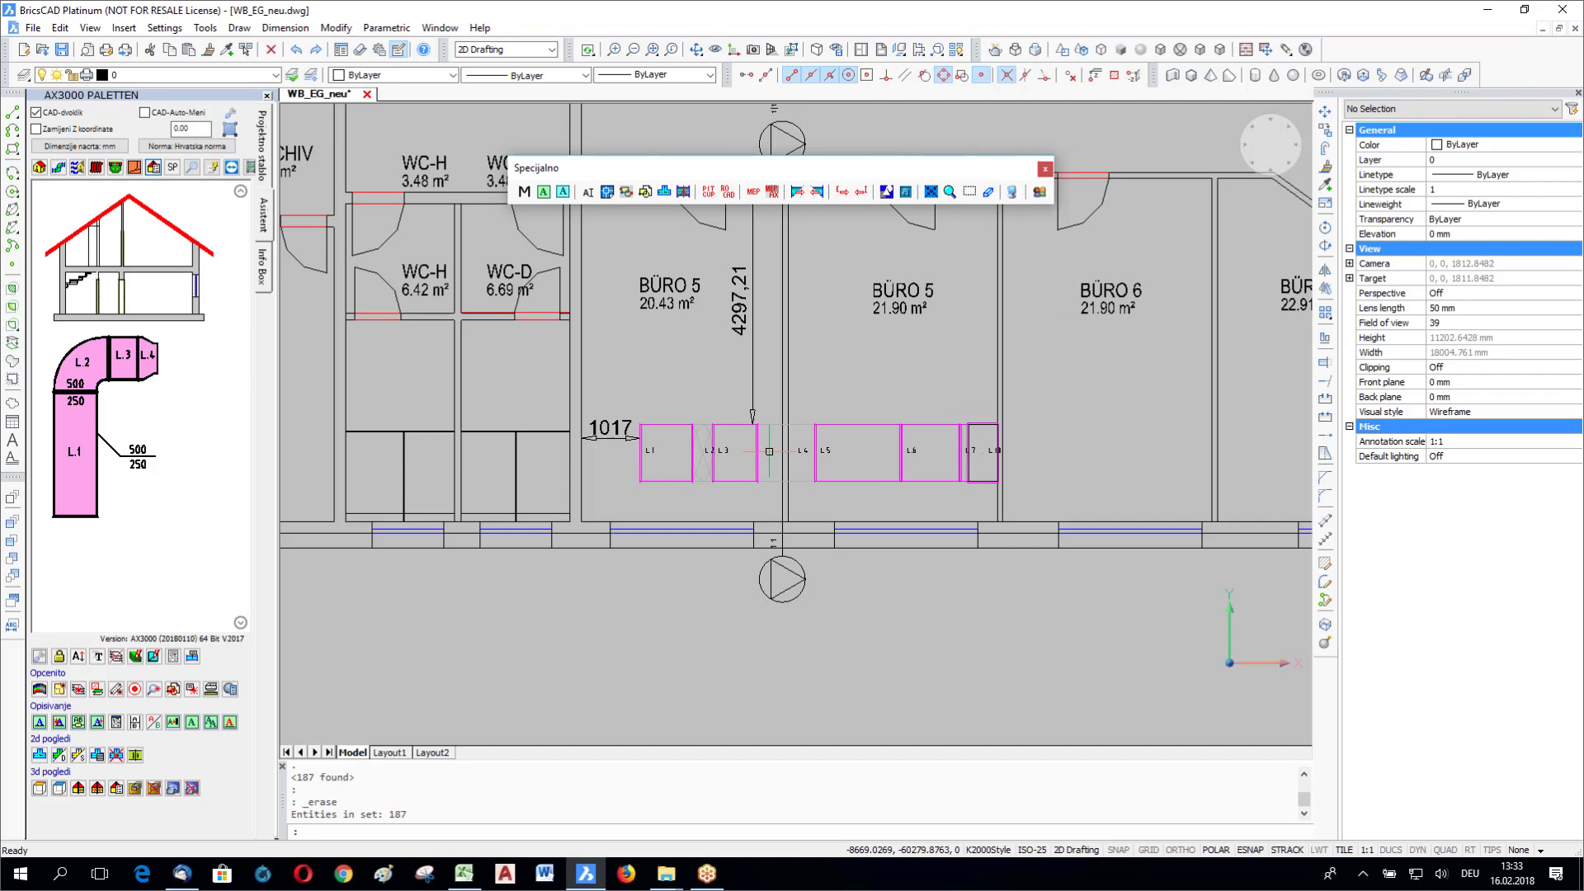
mouse_move(769, 452)
middle_down()
mouse_move(714, 451)
mouse_move(704, 687)
middle_up()
click(792, 356)
click(749, 351)
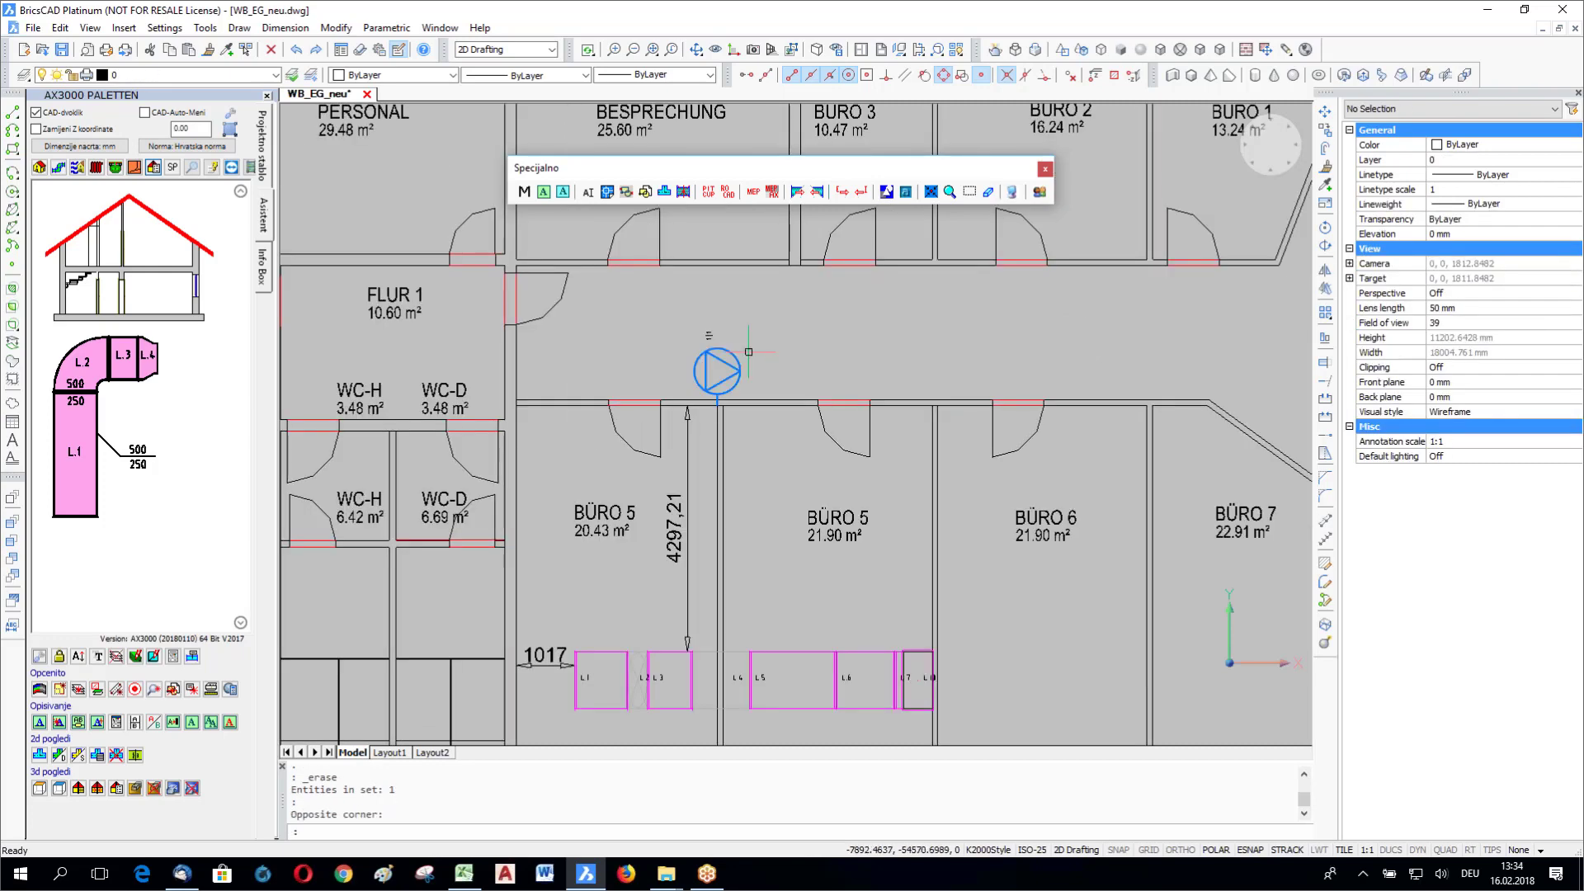
key(Delete)
click(660, 499)
key(Delete)
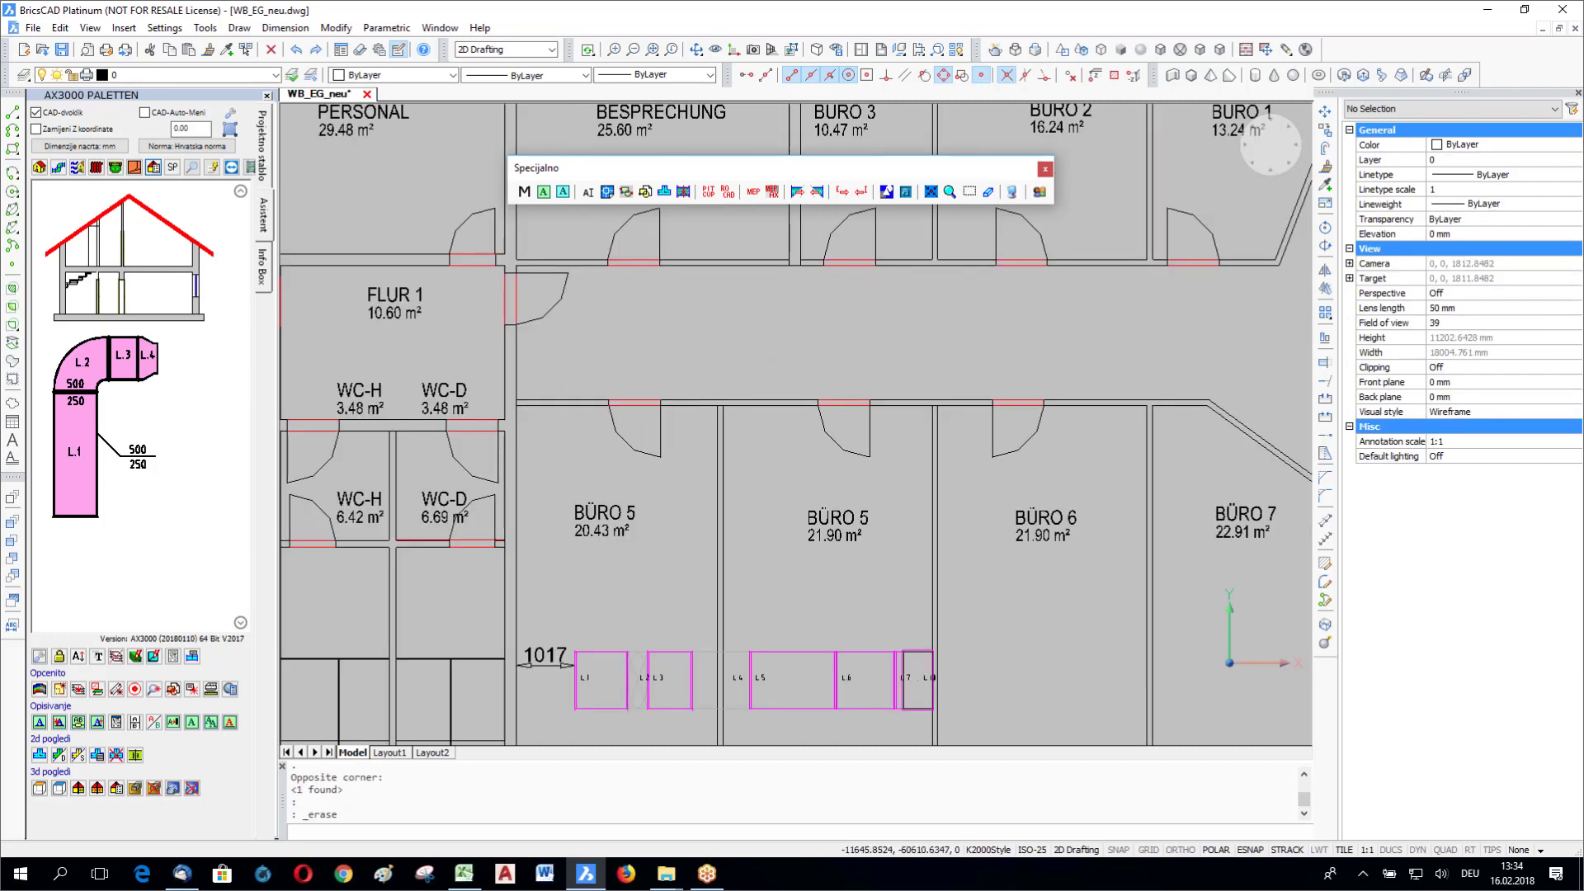
scroll(652, 436, down, 5)
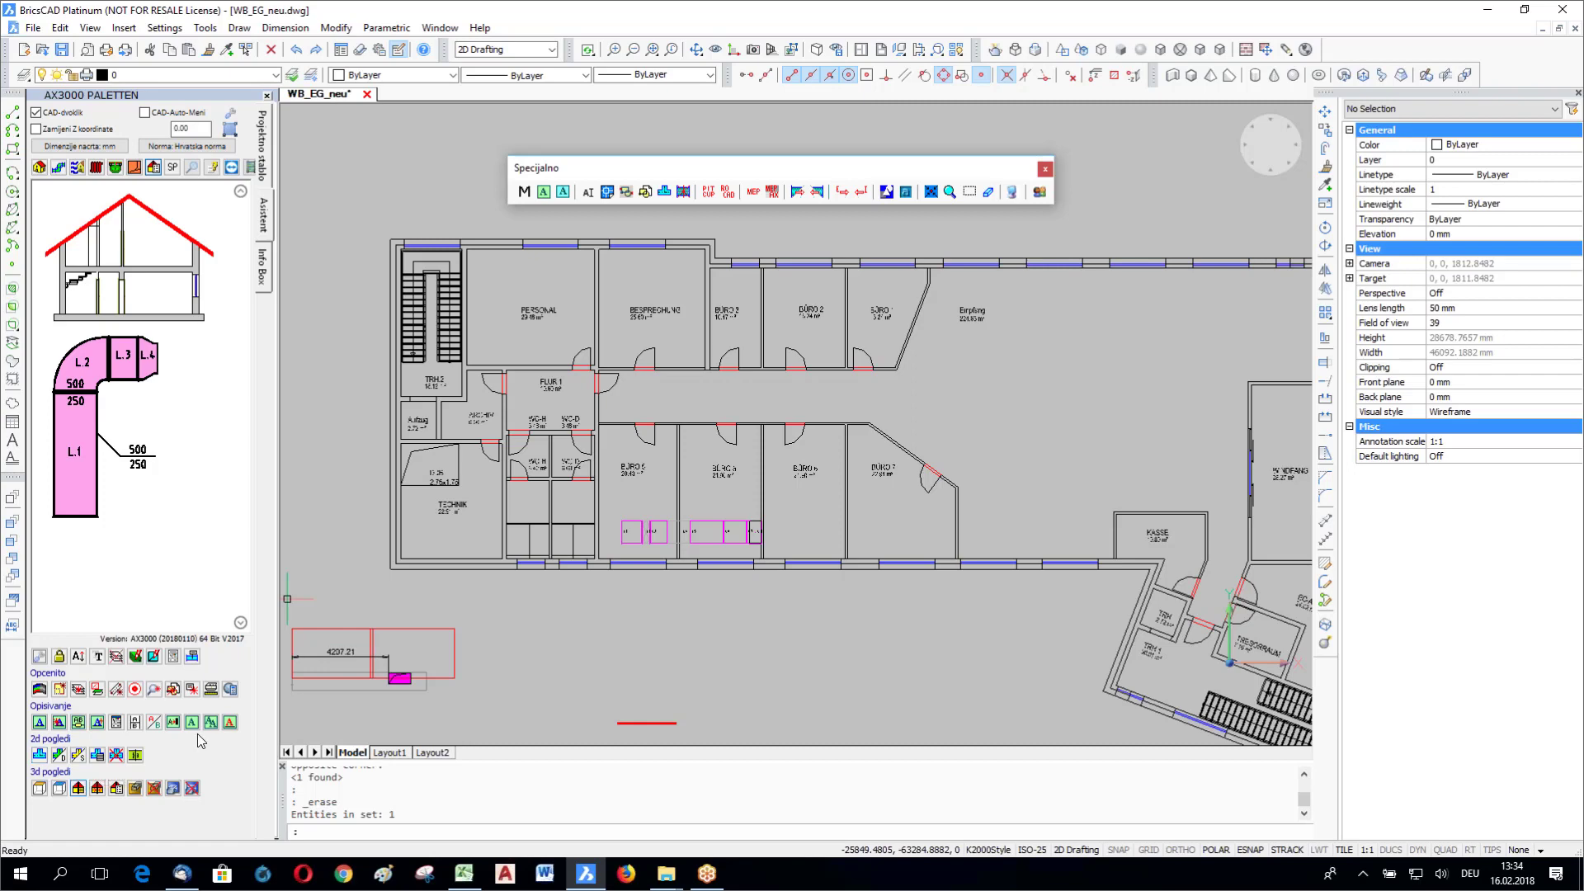
Step: Display ducts L.3 and L.5 as filled 2D elements in place, using the "mit Füllung" template in a tilted 3D view
shift+middle_drag(210, 746, 446, 561)
scroll(729, 581, up, 2)
scroll(728, 581, up, 2)
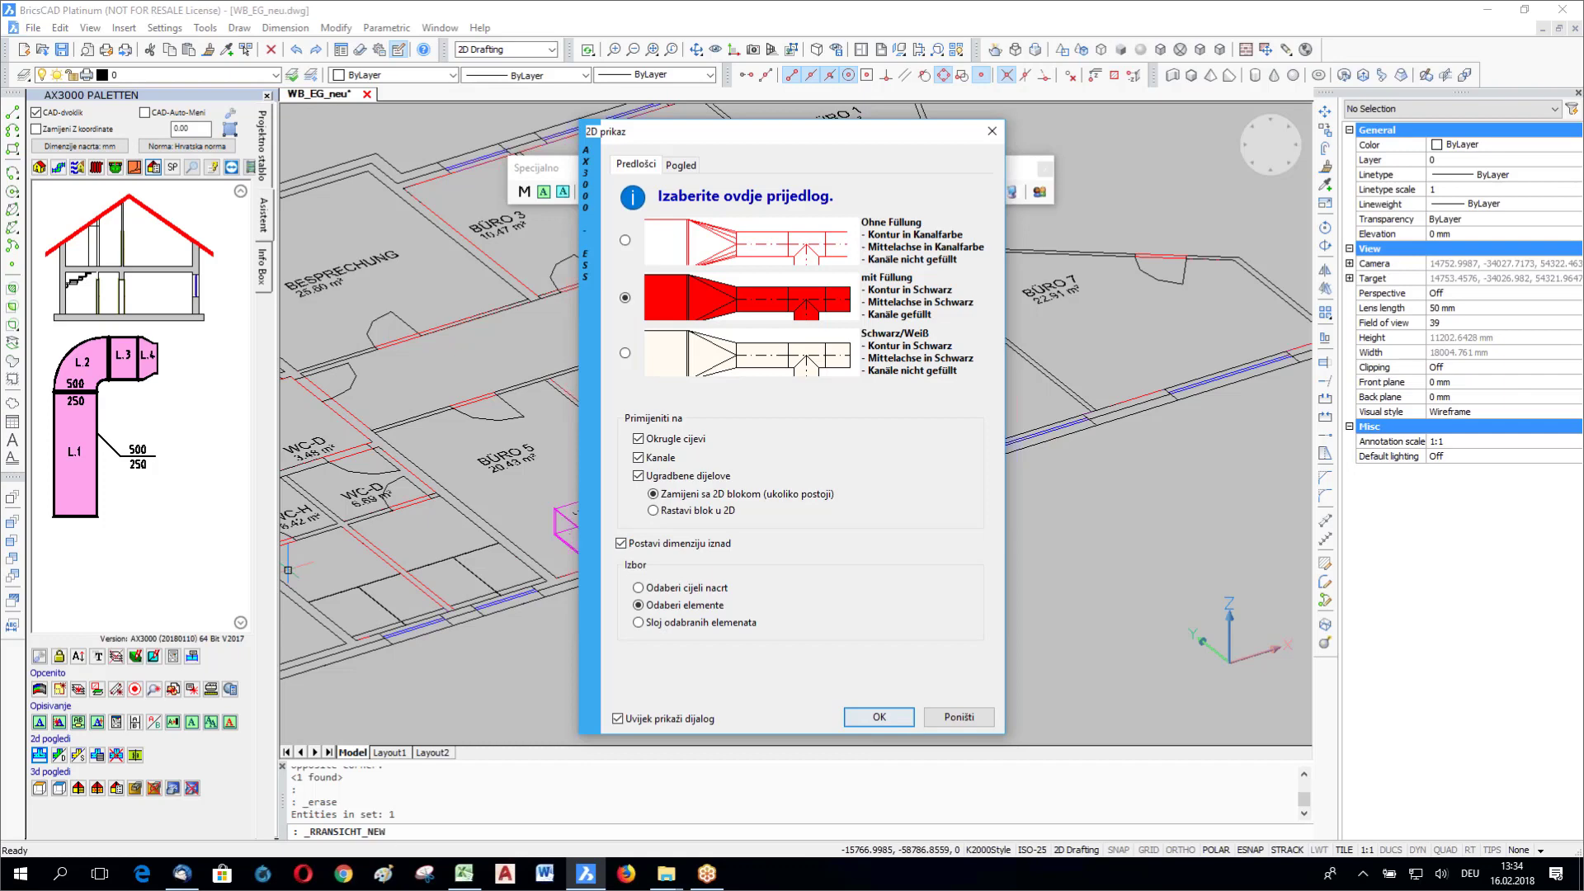
key(Return)
click(655, 539)
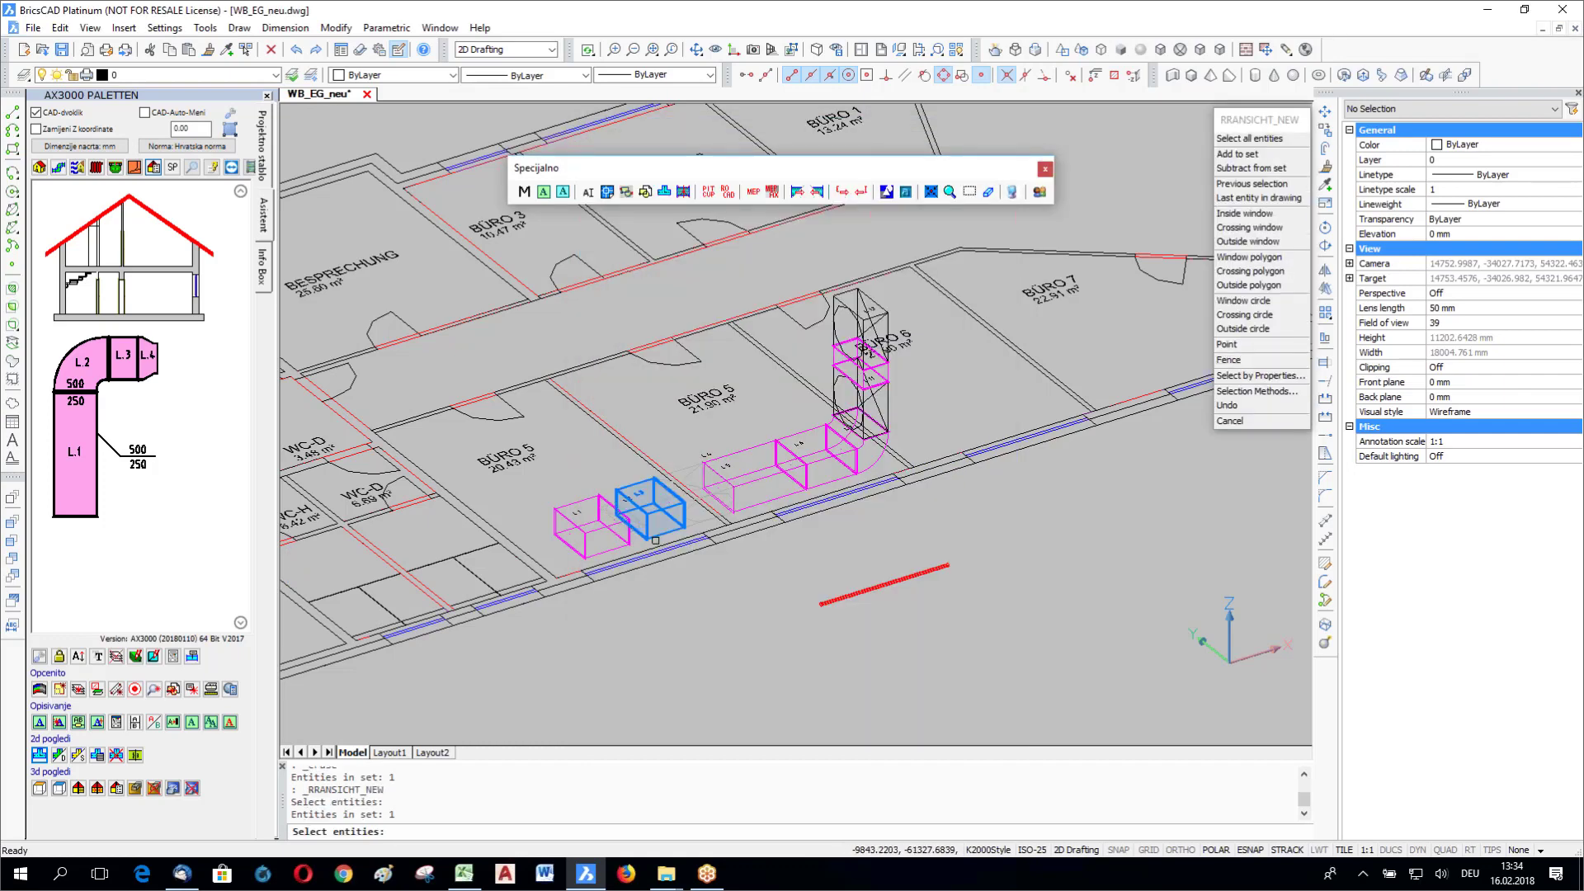
click(749, 512)
key(Return)
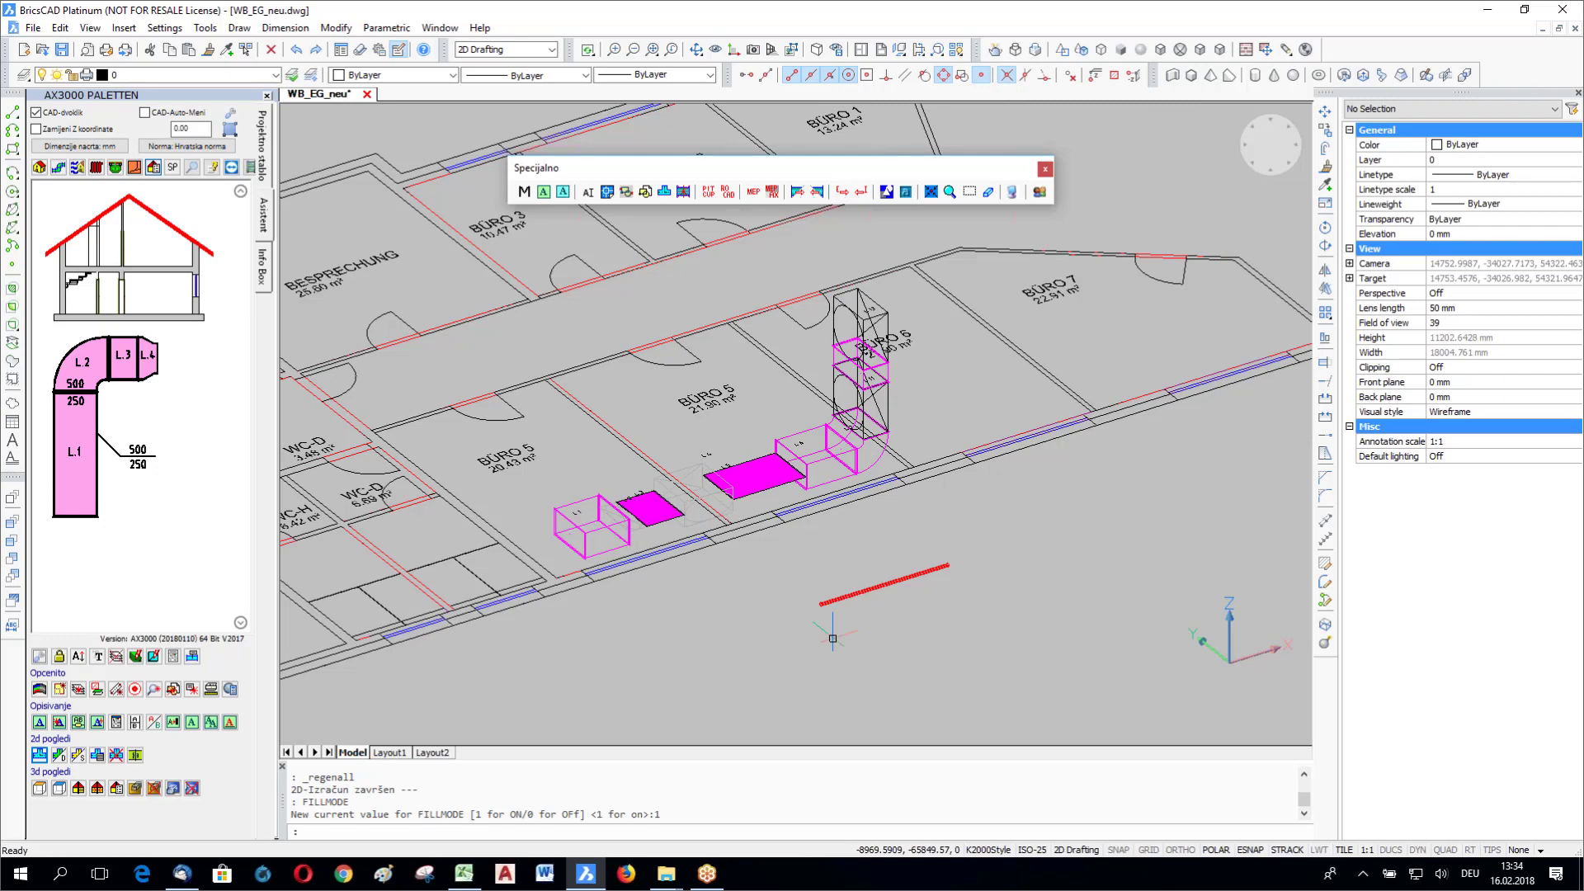
scroll(803, 568, up, 2)
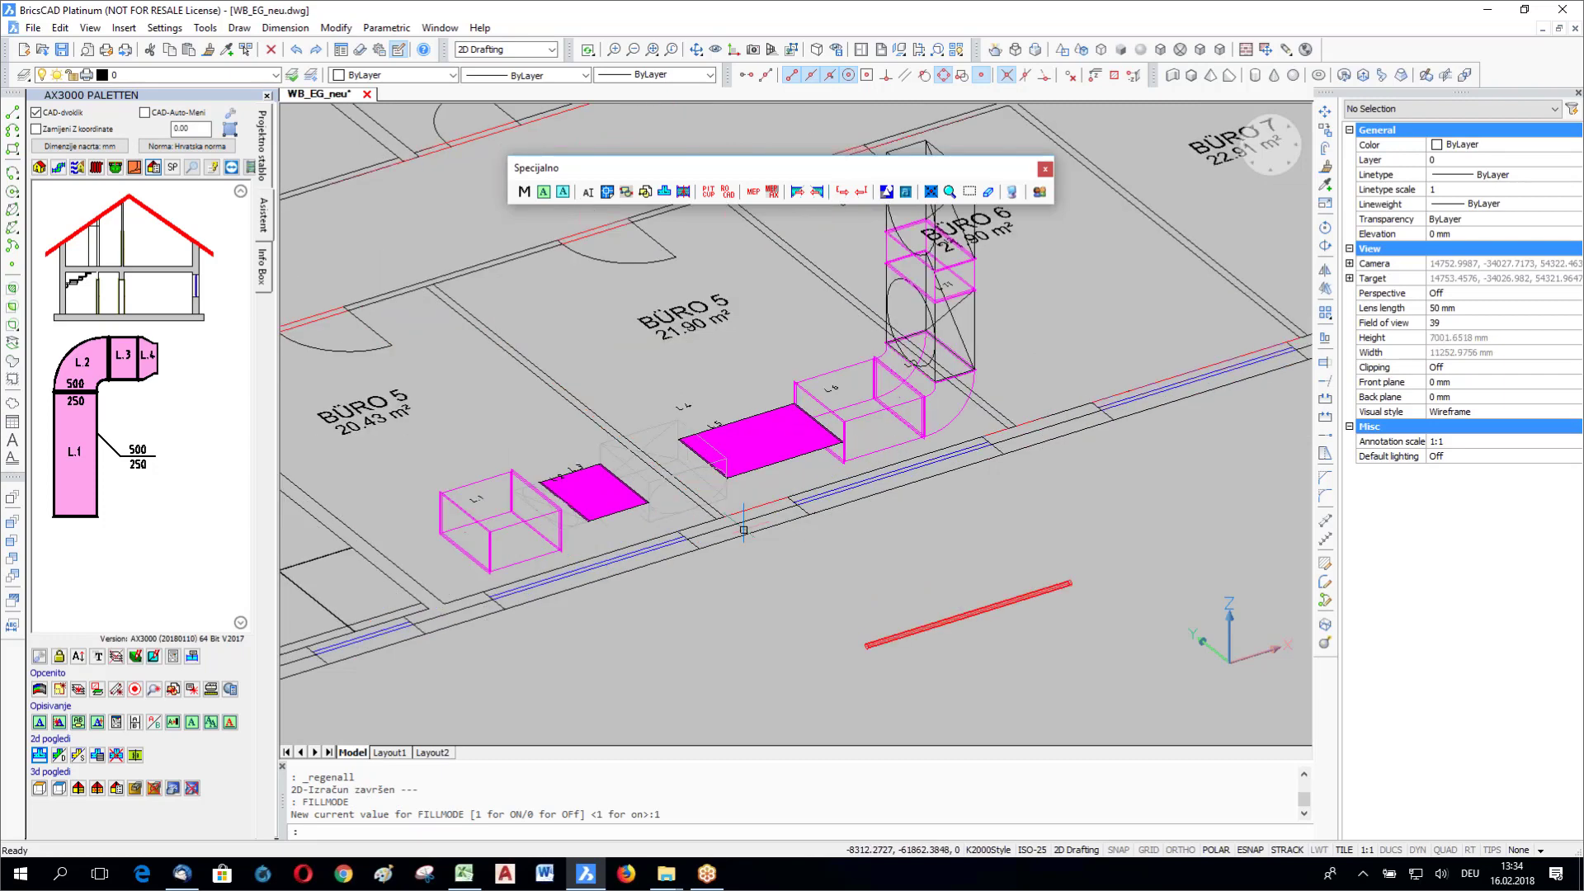
Step: Turn off the 2D display for ducts L.3 and L.5 to restore their 3D geometry
click(116, 755)
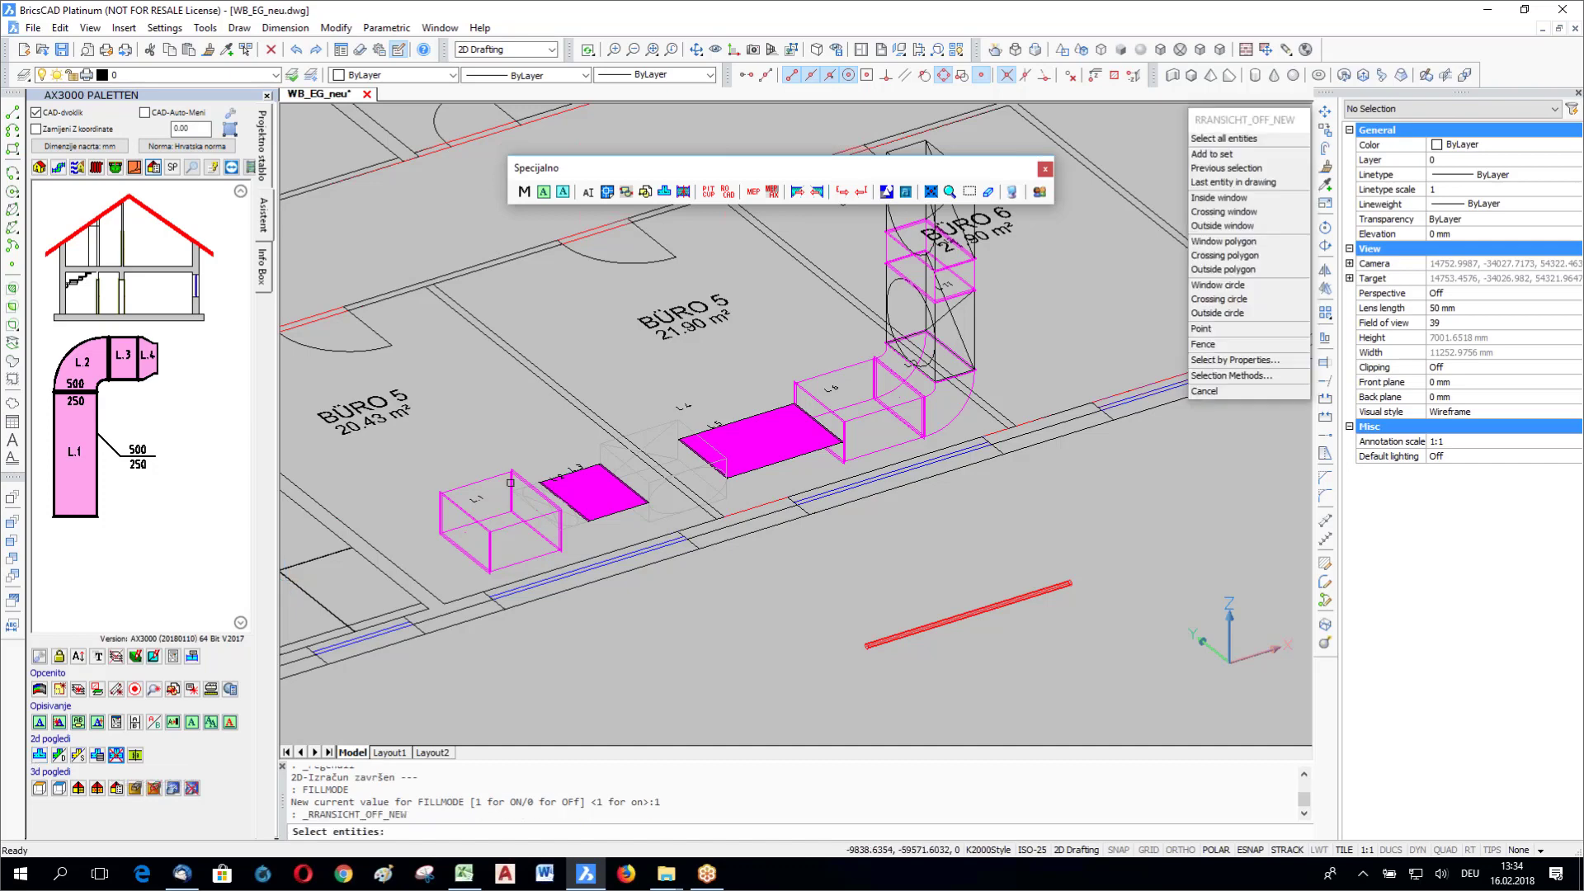
click(511, 483)
click(674, 653)
key(Return)
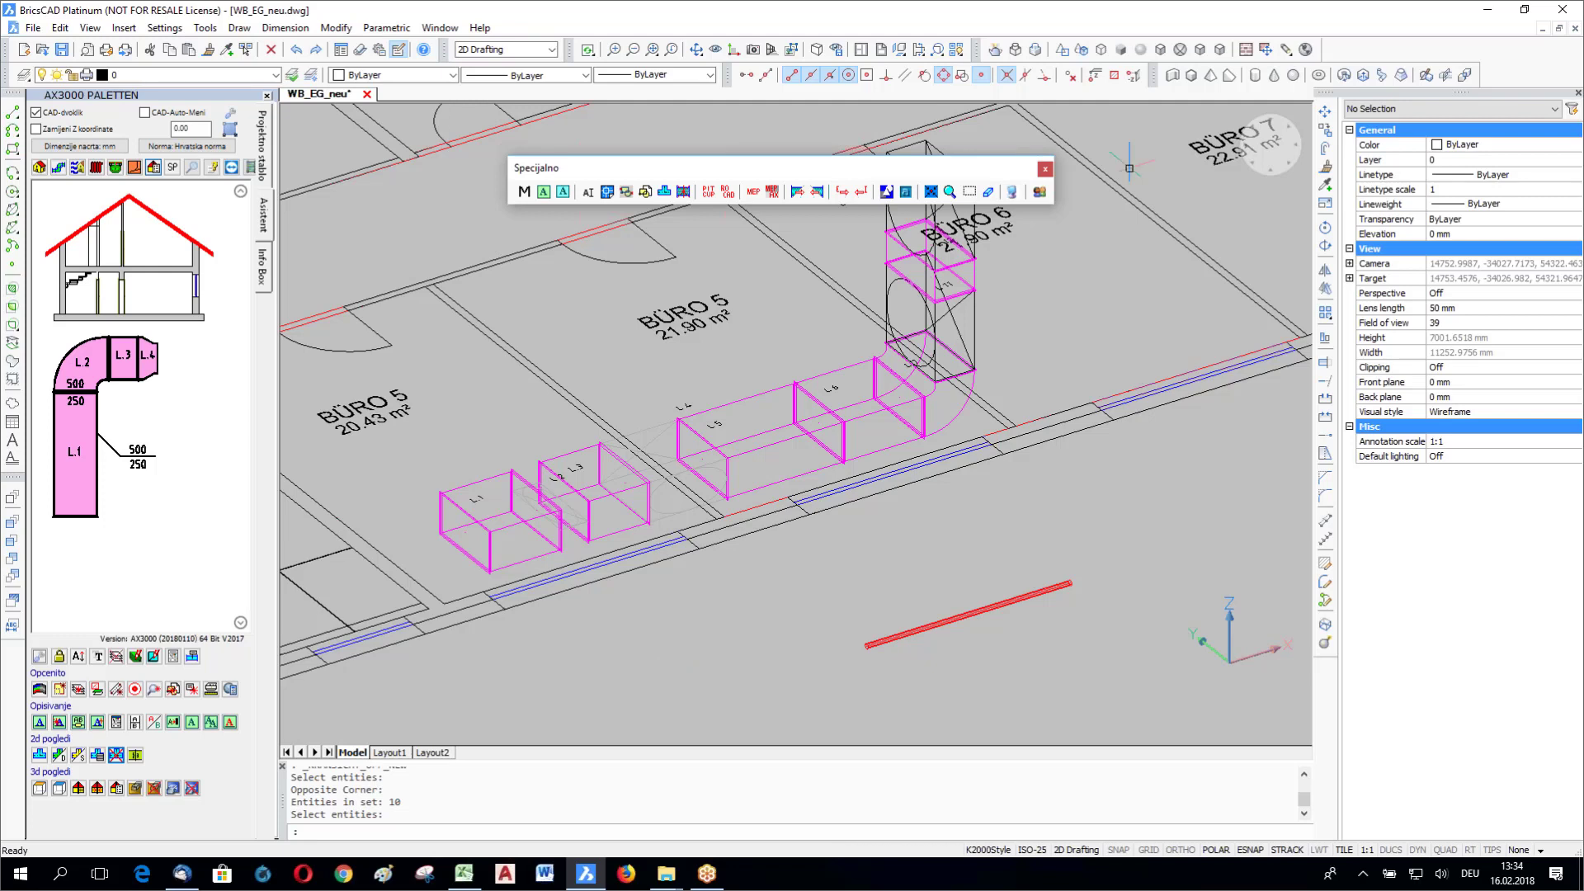
Step: Return the drawing to plan view and set the visual style to 3D Wireframe
mouse_move(767, 487)
click(1062, 51)
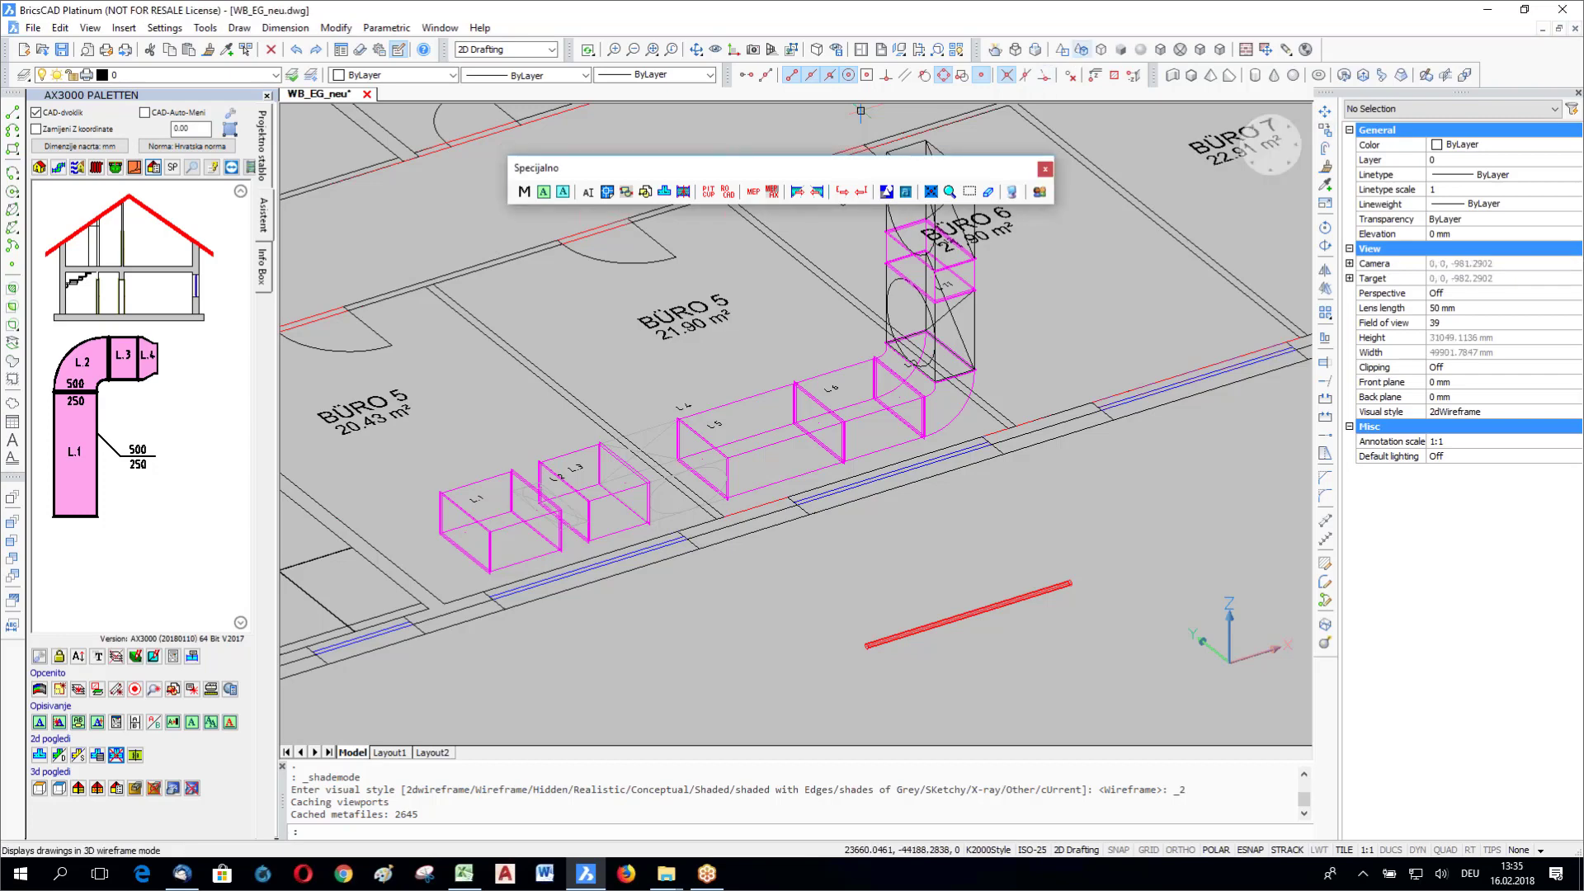
click(1120, 49)
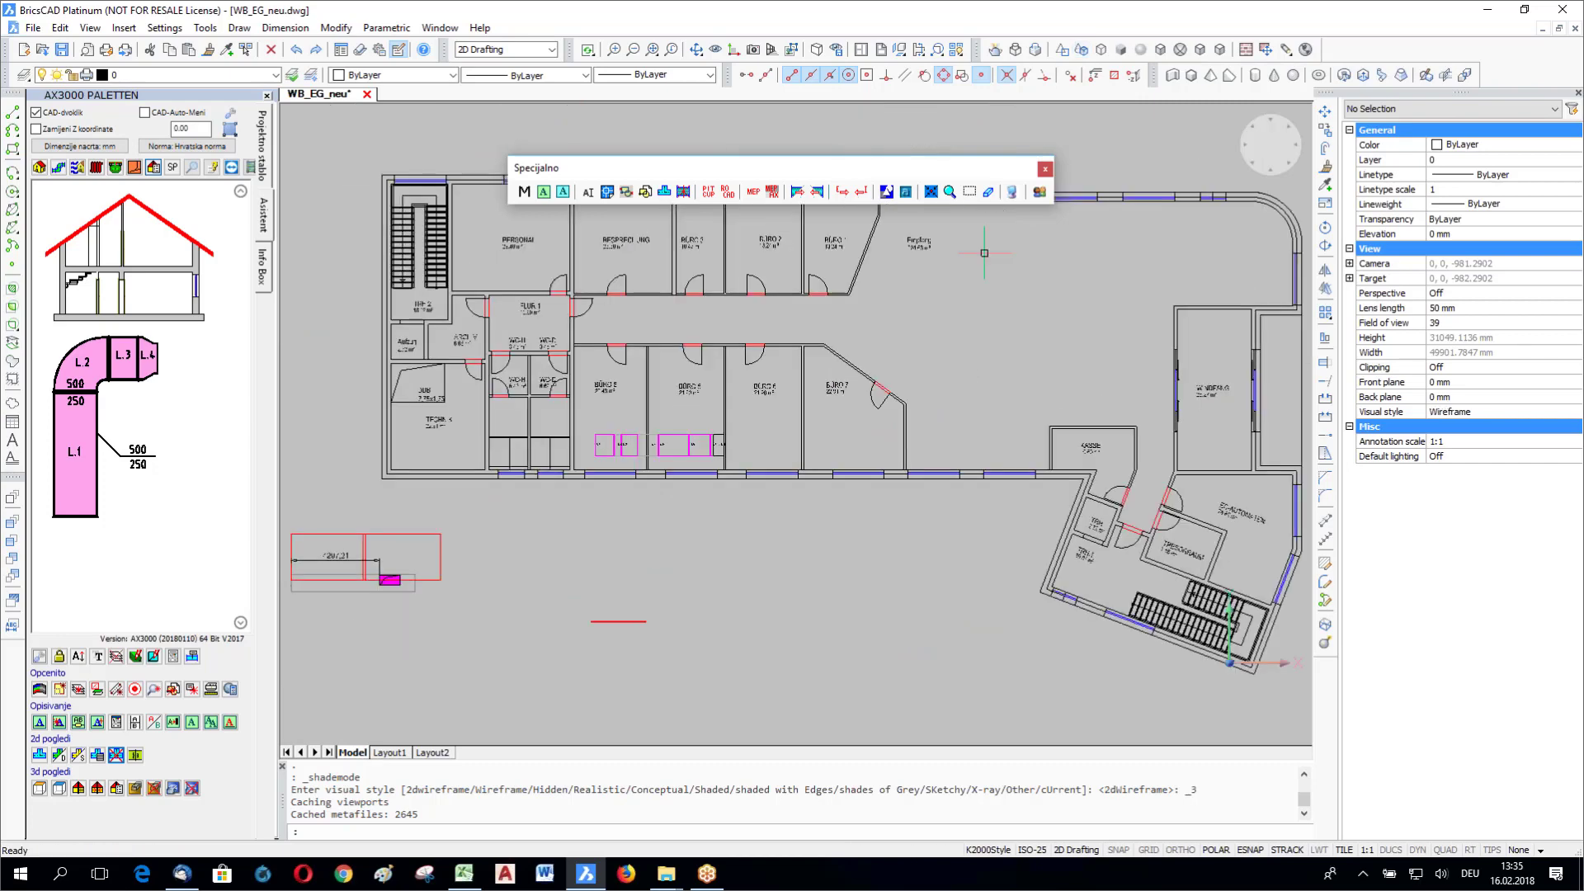
key(Escape)
Step: Erase the dimensioned section drawing and the separate red line below the floor plan
middle_drag(496, 505, 564, 520)
click(565, 520)
click(306, 674)
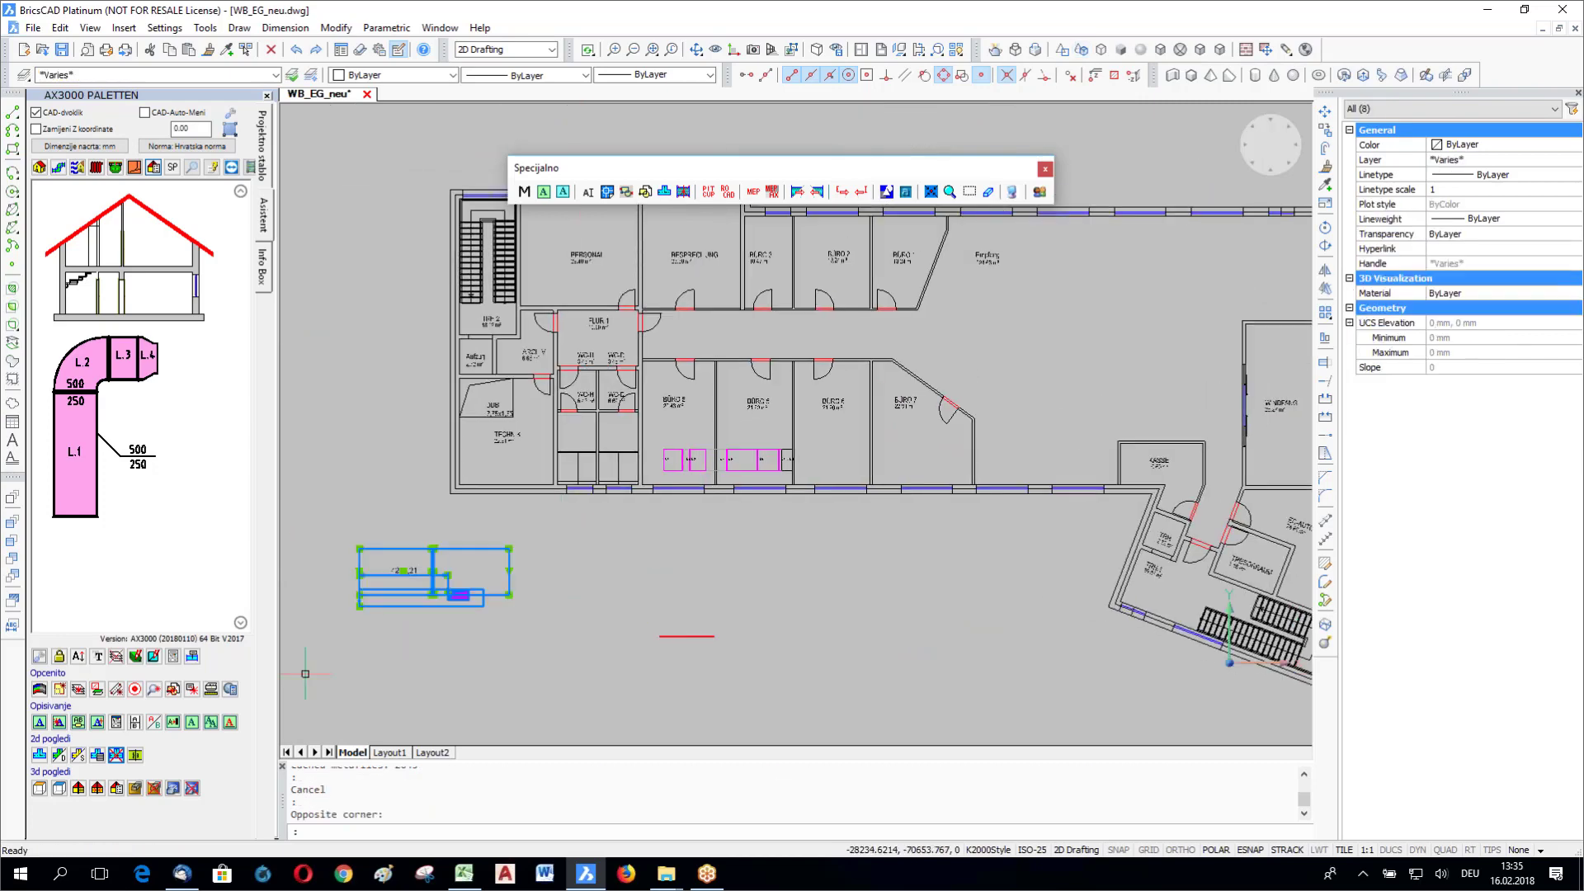
key(Delete)
click(784, 626)
click(660, 644)
key(Delete)
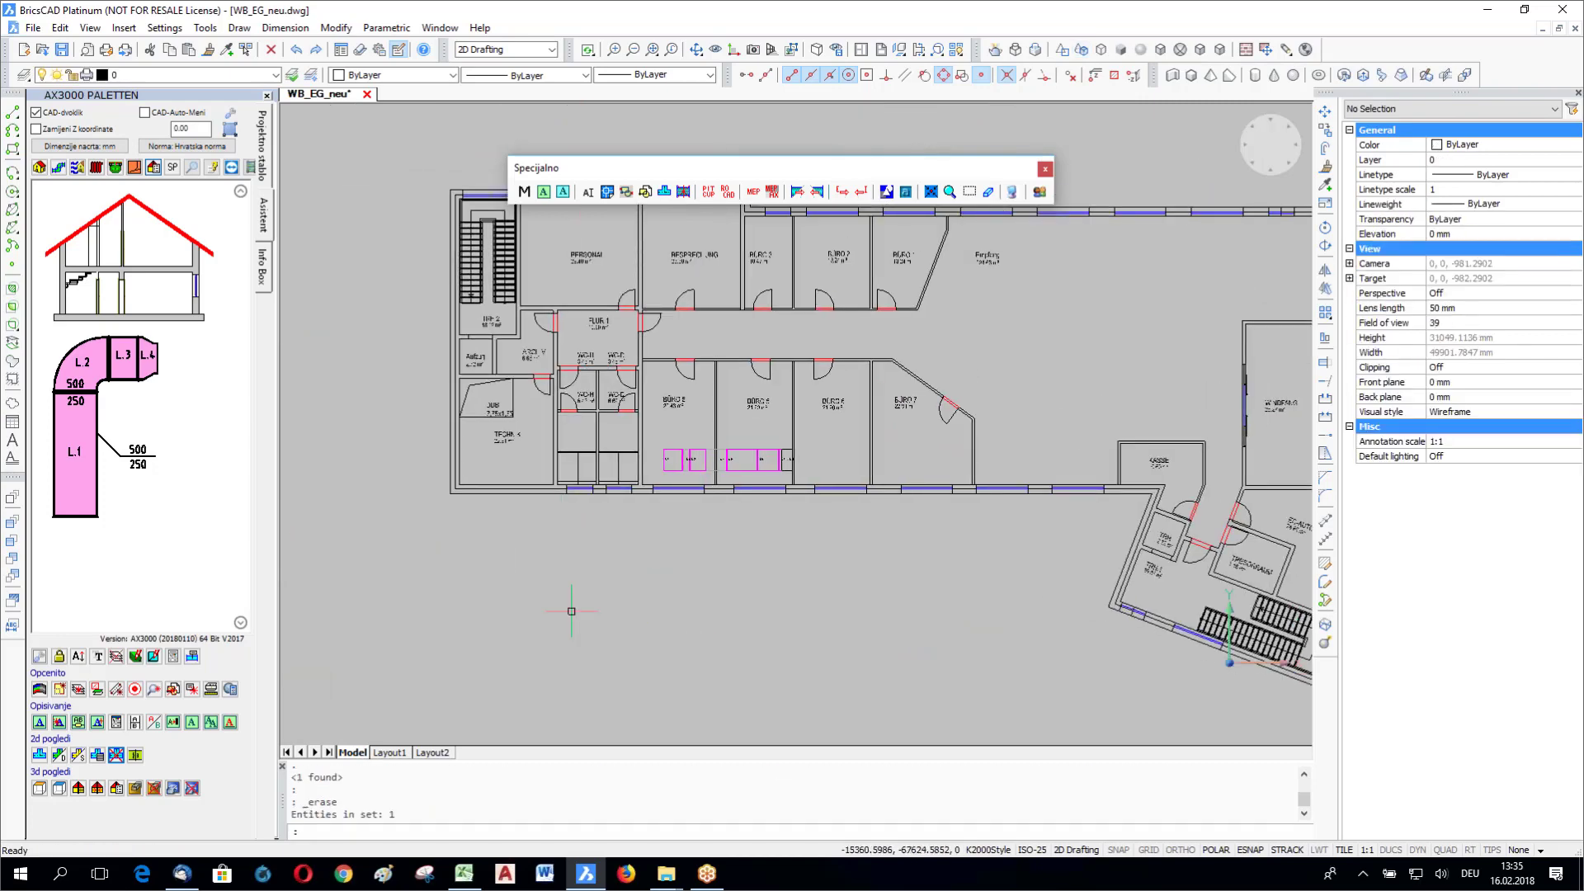
Step: Attach a 90° duct bend with a 1000 x 500 mm section, rotated 90°, to the open end of duct L.1
scroll(716, 459, up, 5)
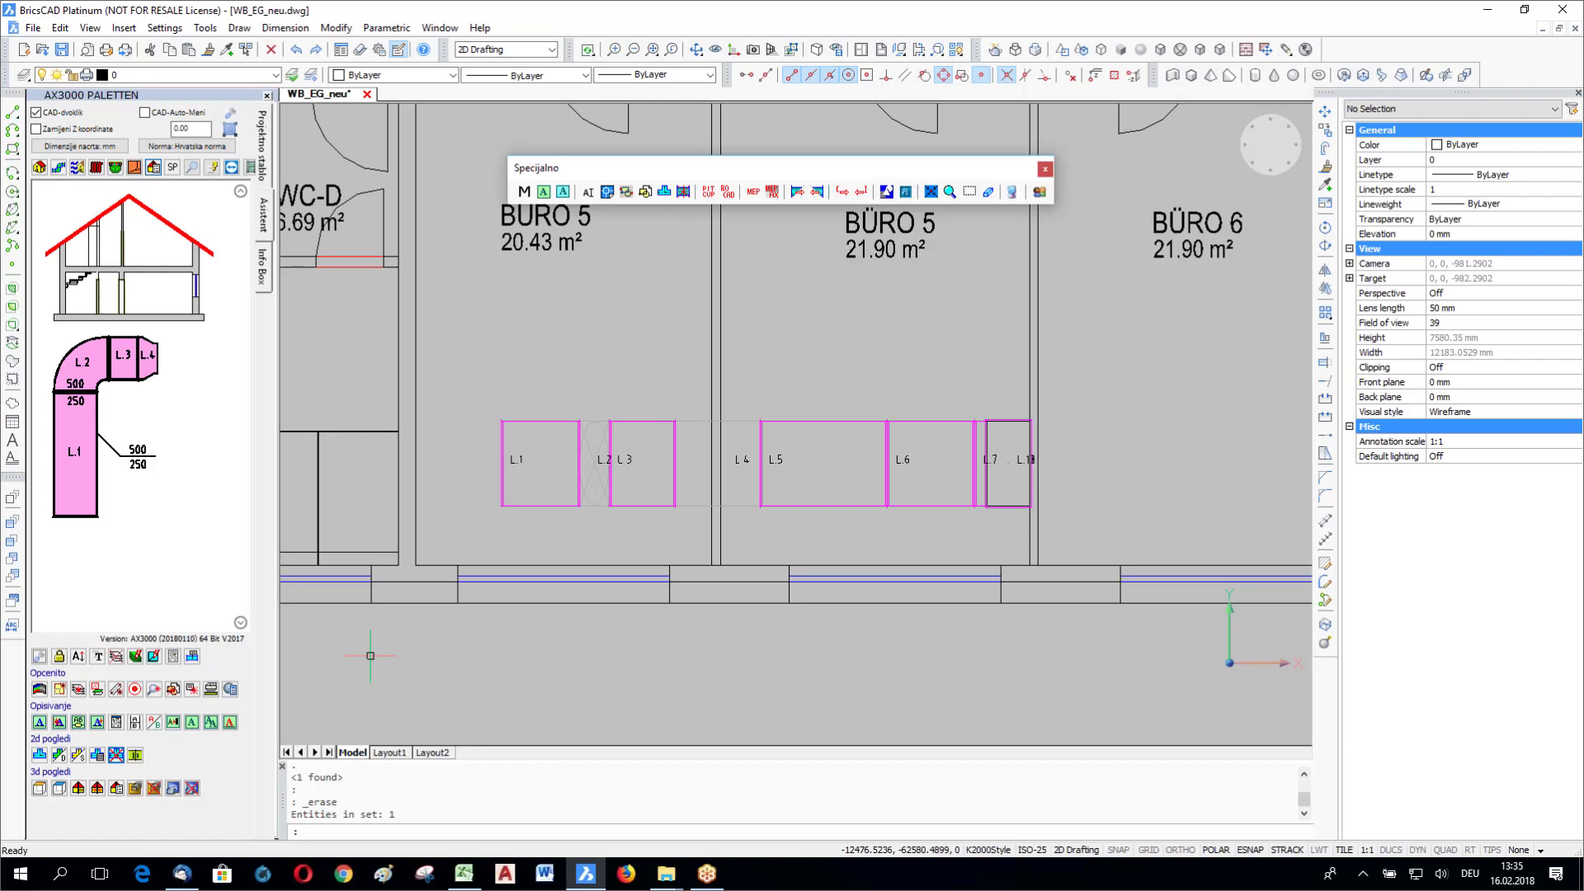
key(Escape)
middle_drag(404, 572, 315, 549)
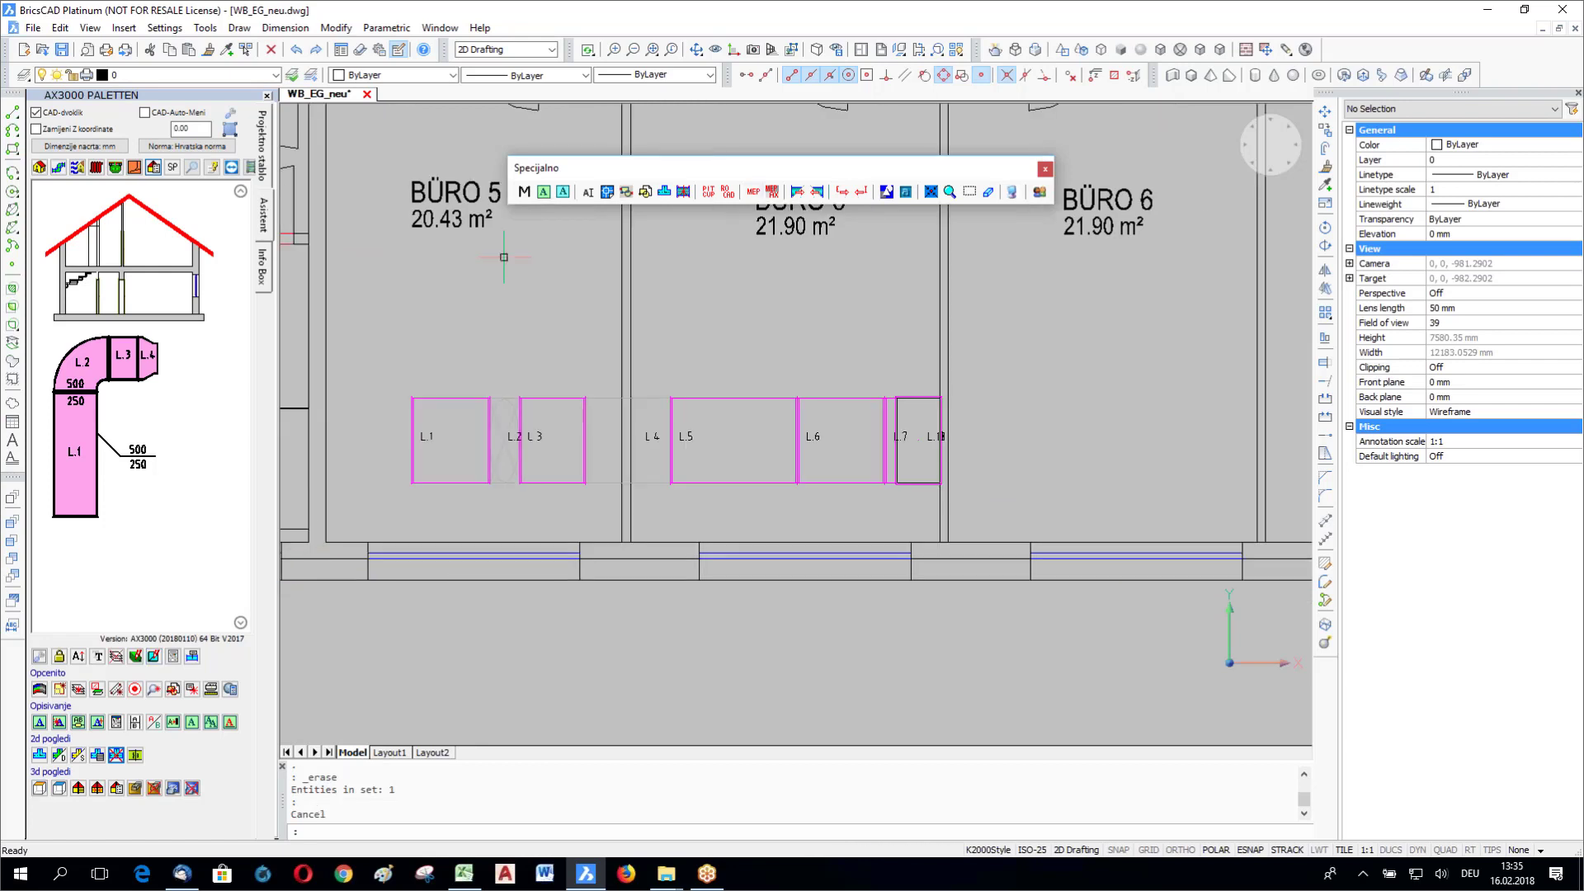
click(40, 751)
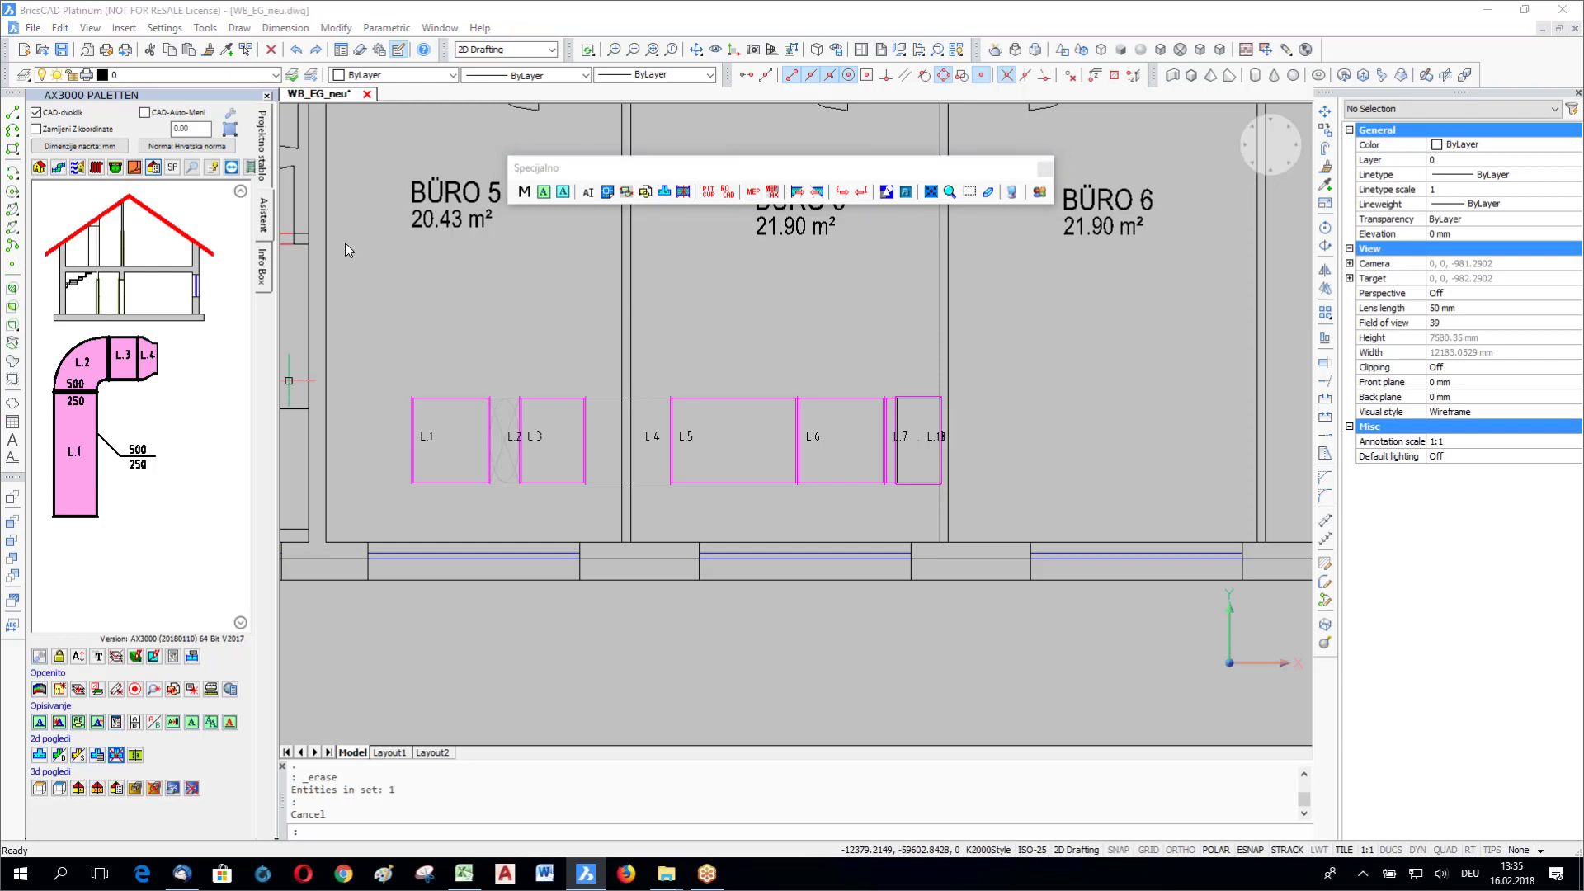
key(Escape)
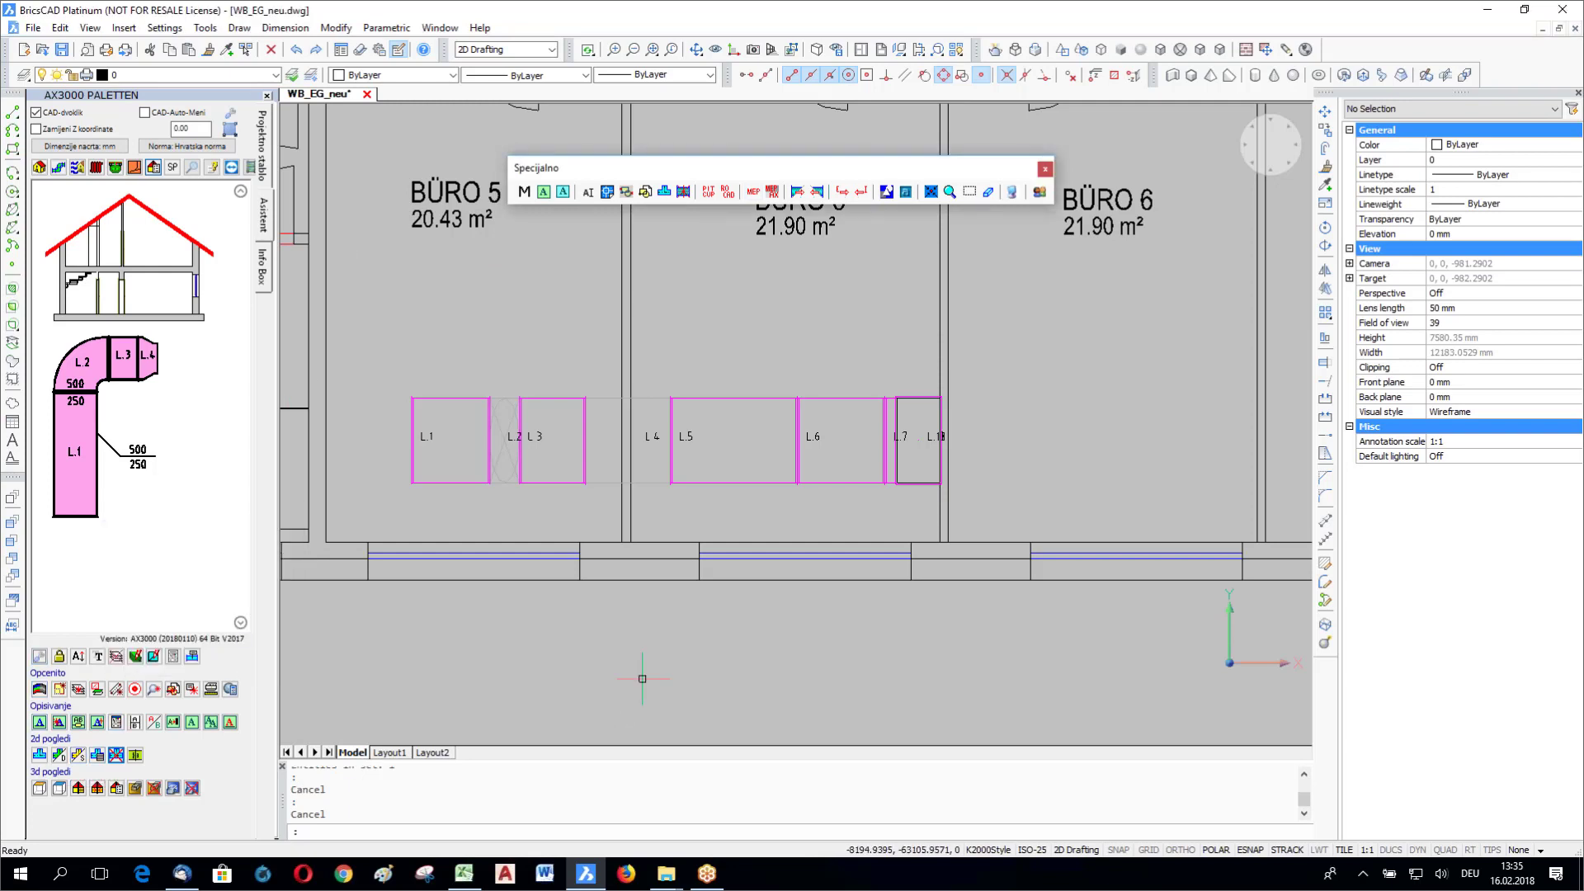
middle_drag(769, 565, 906, 570)
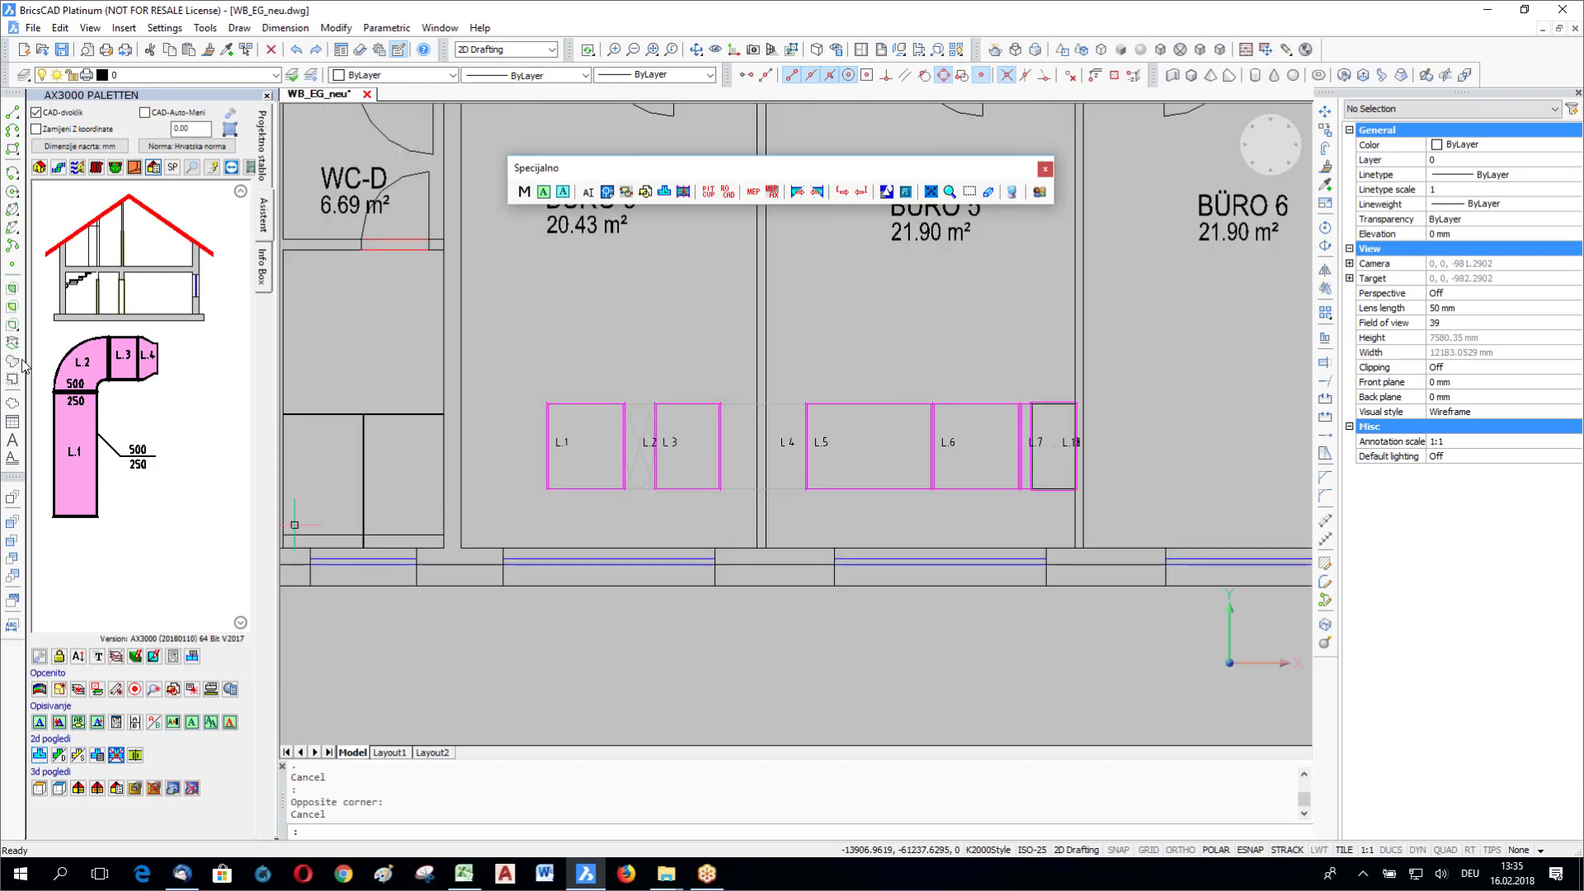
click(58, 168)
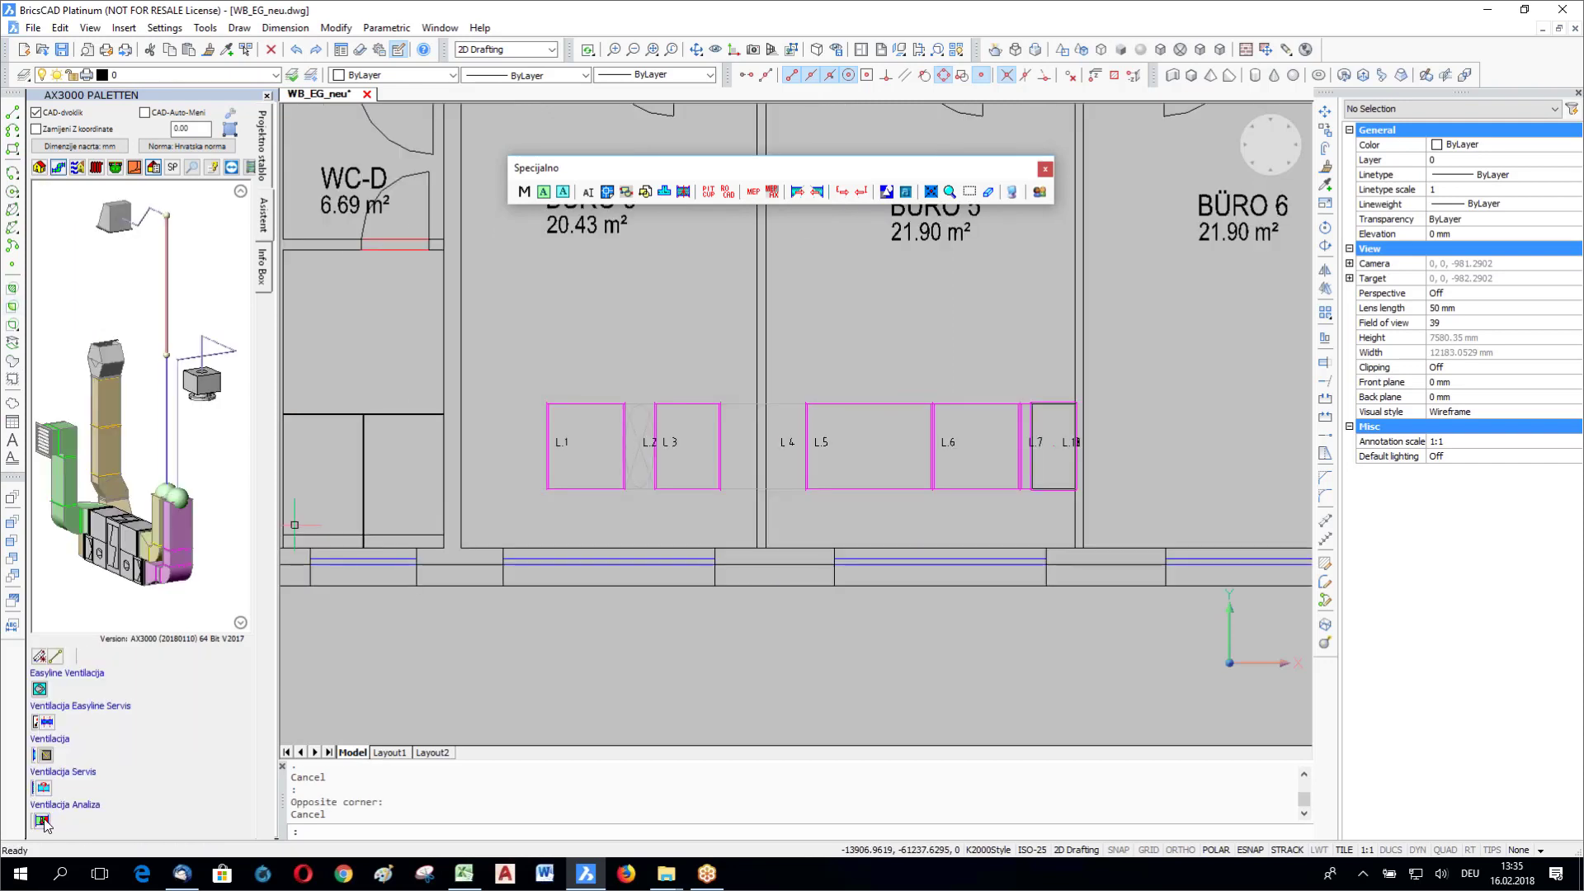
click(39, 755)
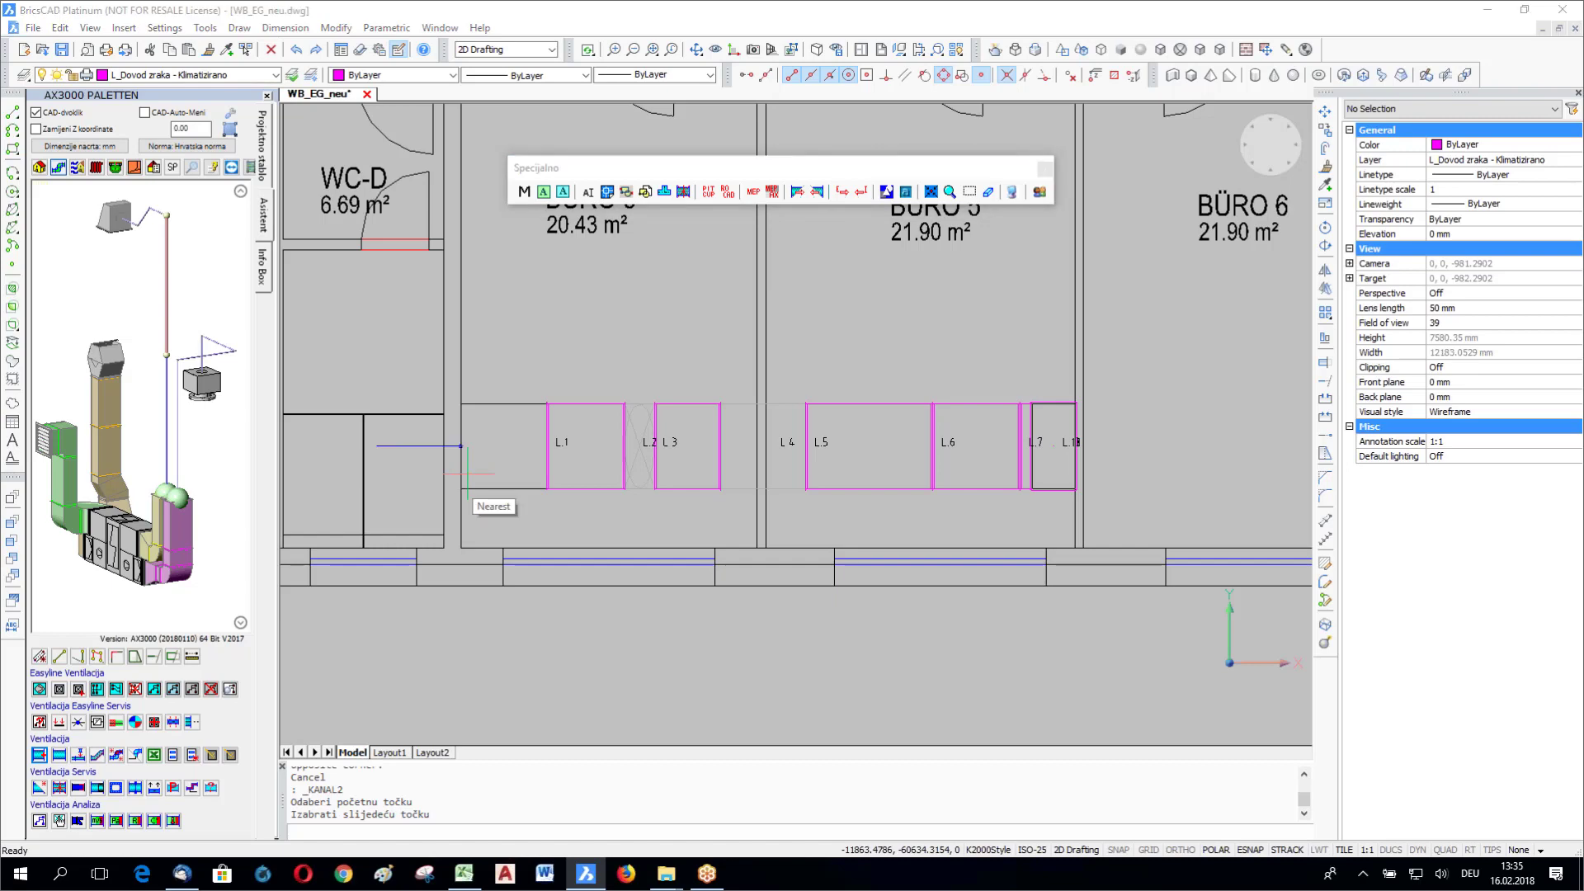
click(467, 473)
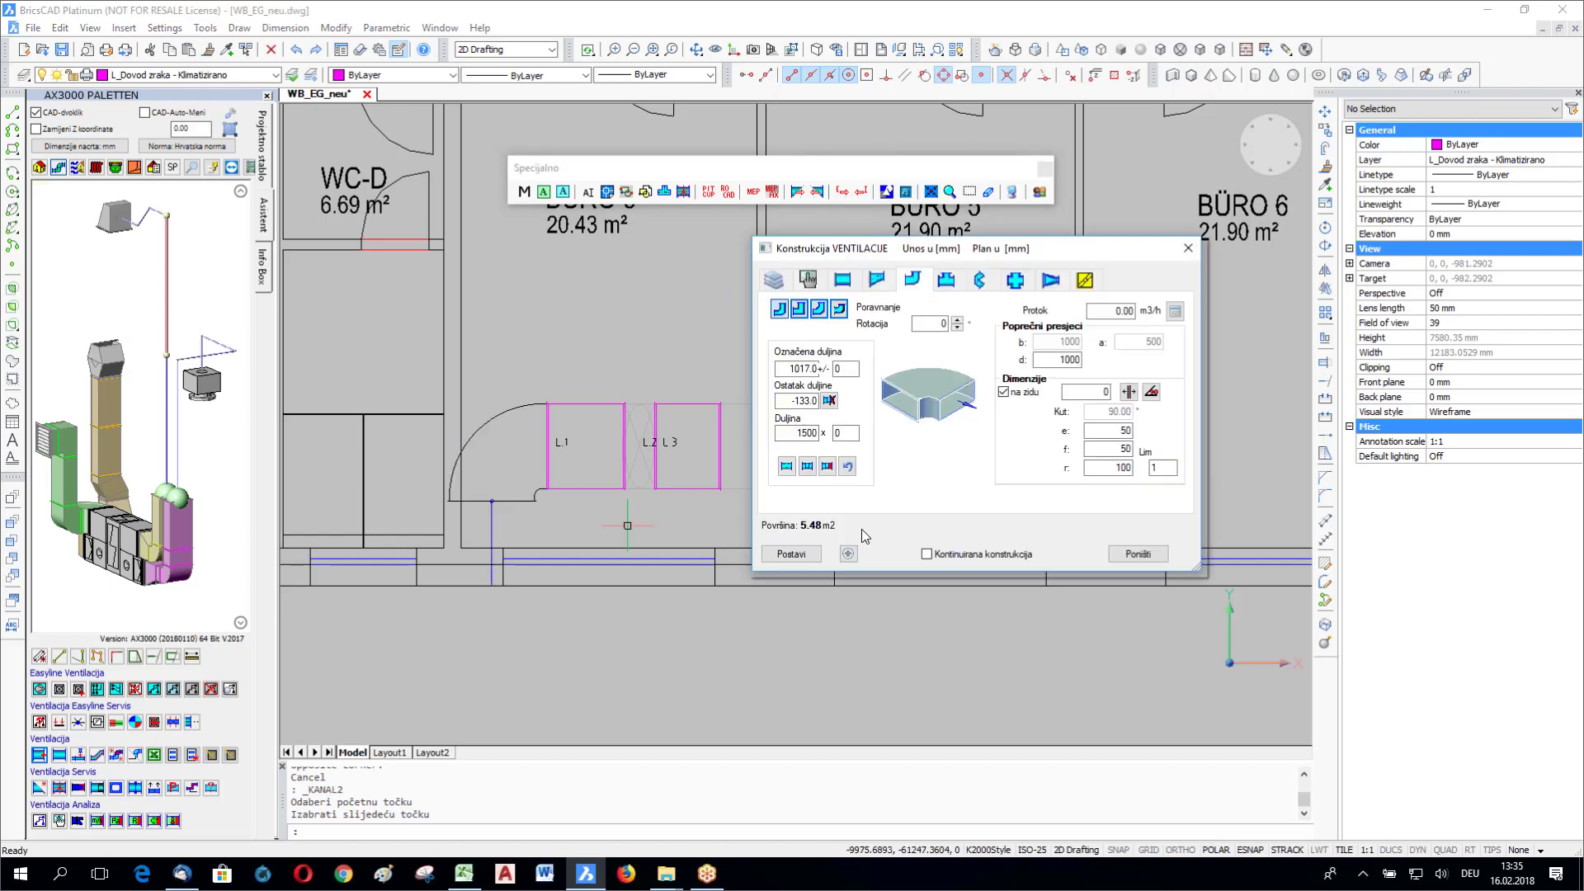
right_click(862, 528)
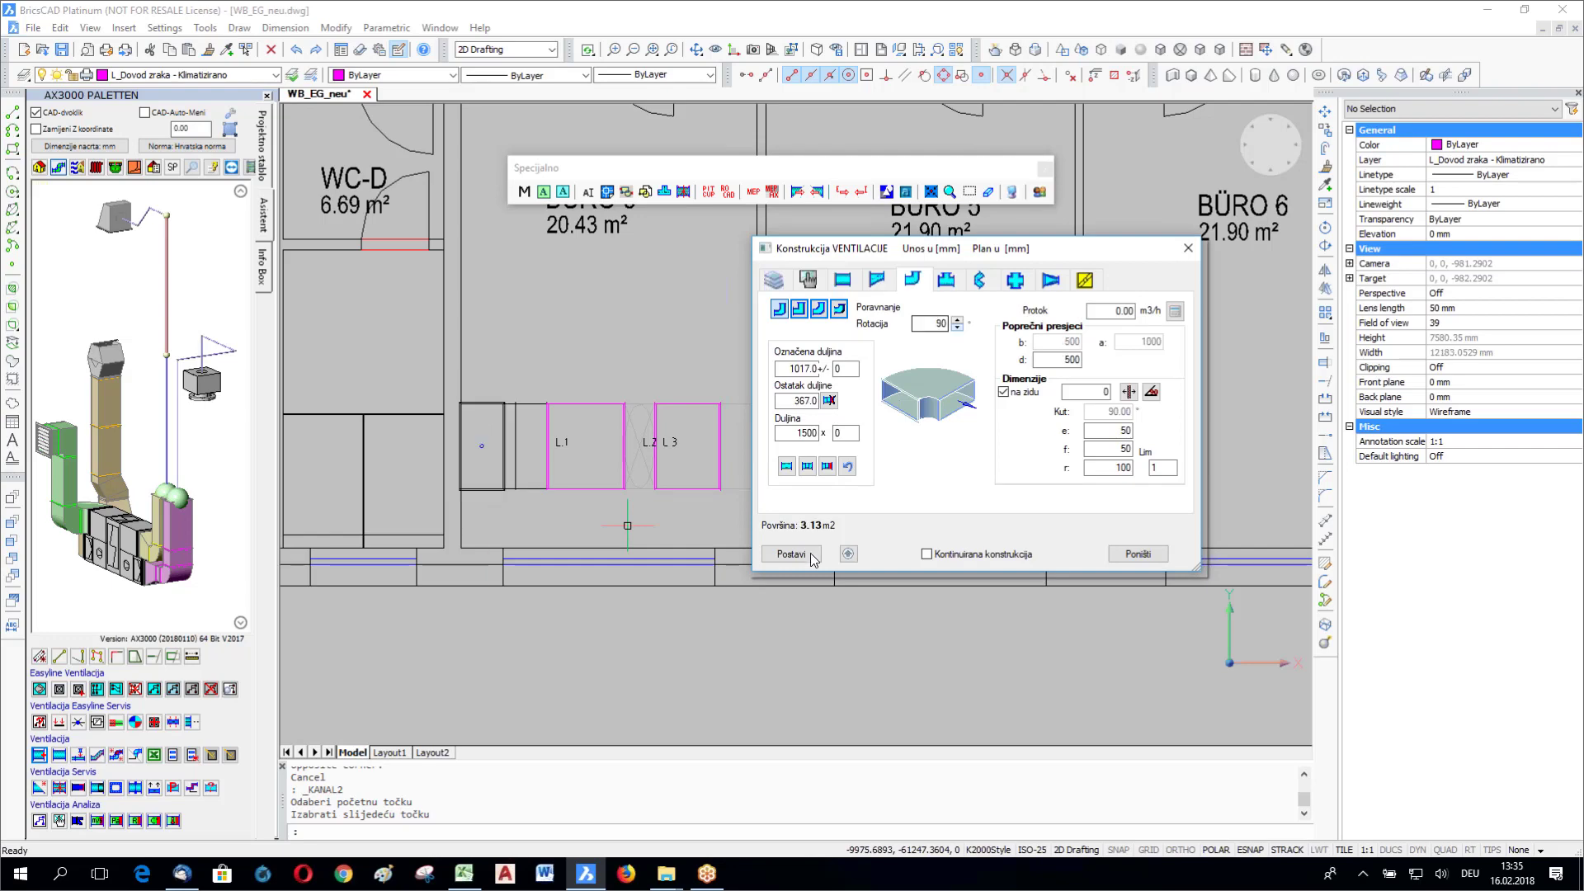
click(812, 557)
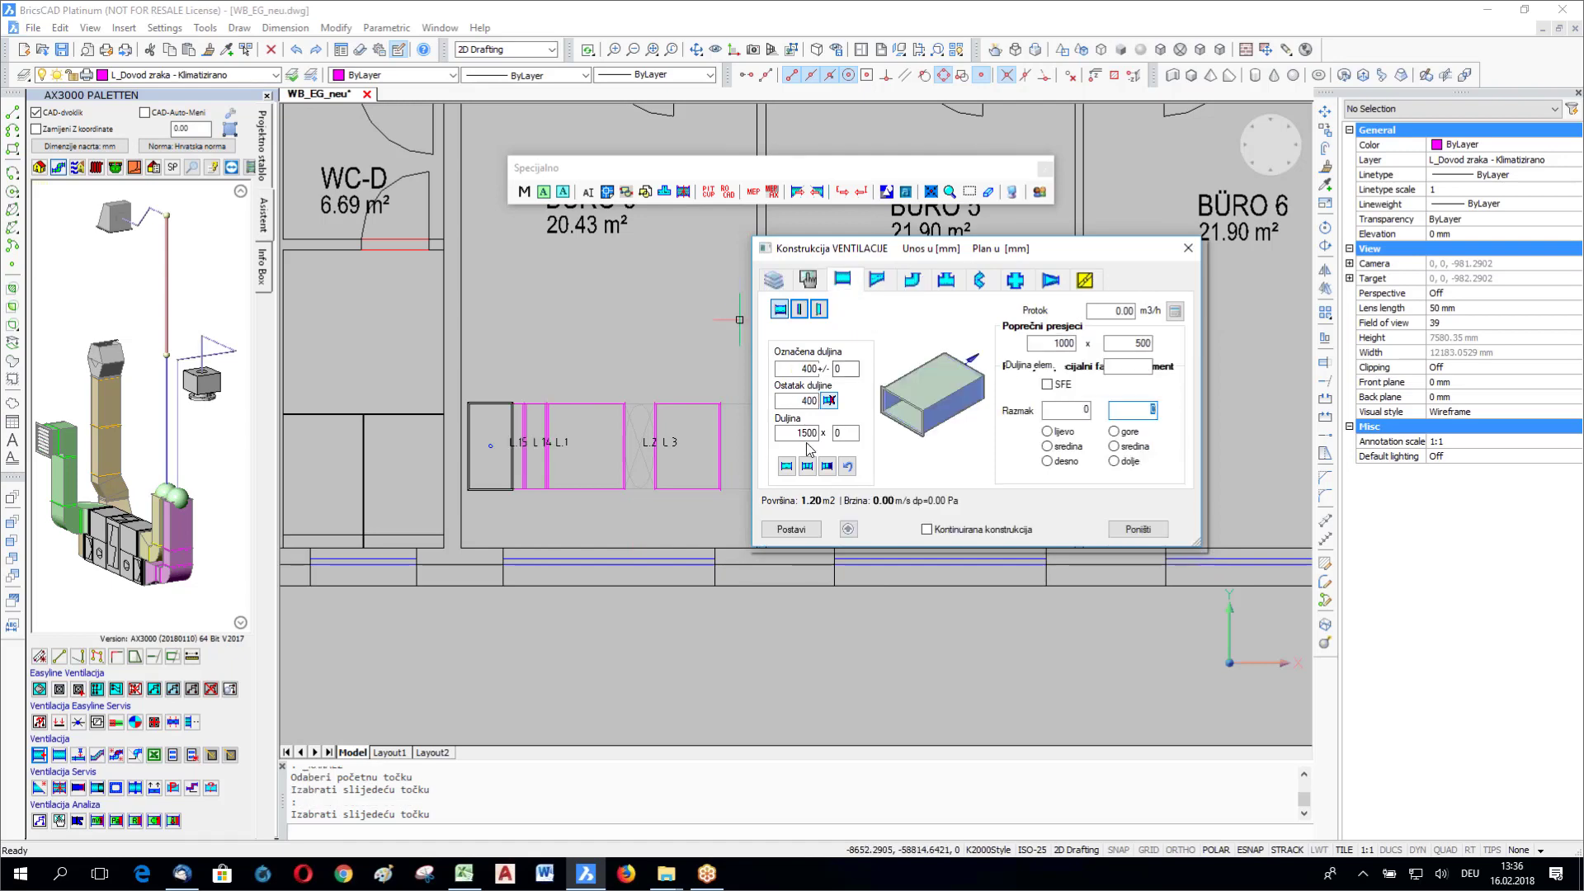
Step: Continue the duct with a vertical riser of three 1500 mm straight segments, topped by a 90° bend
click(827, 466)
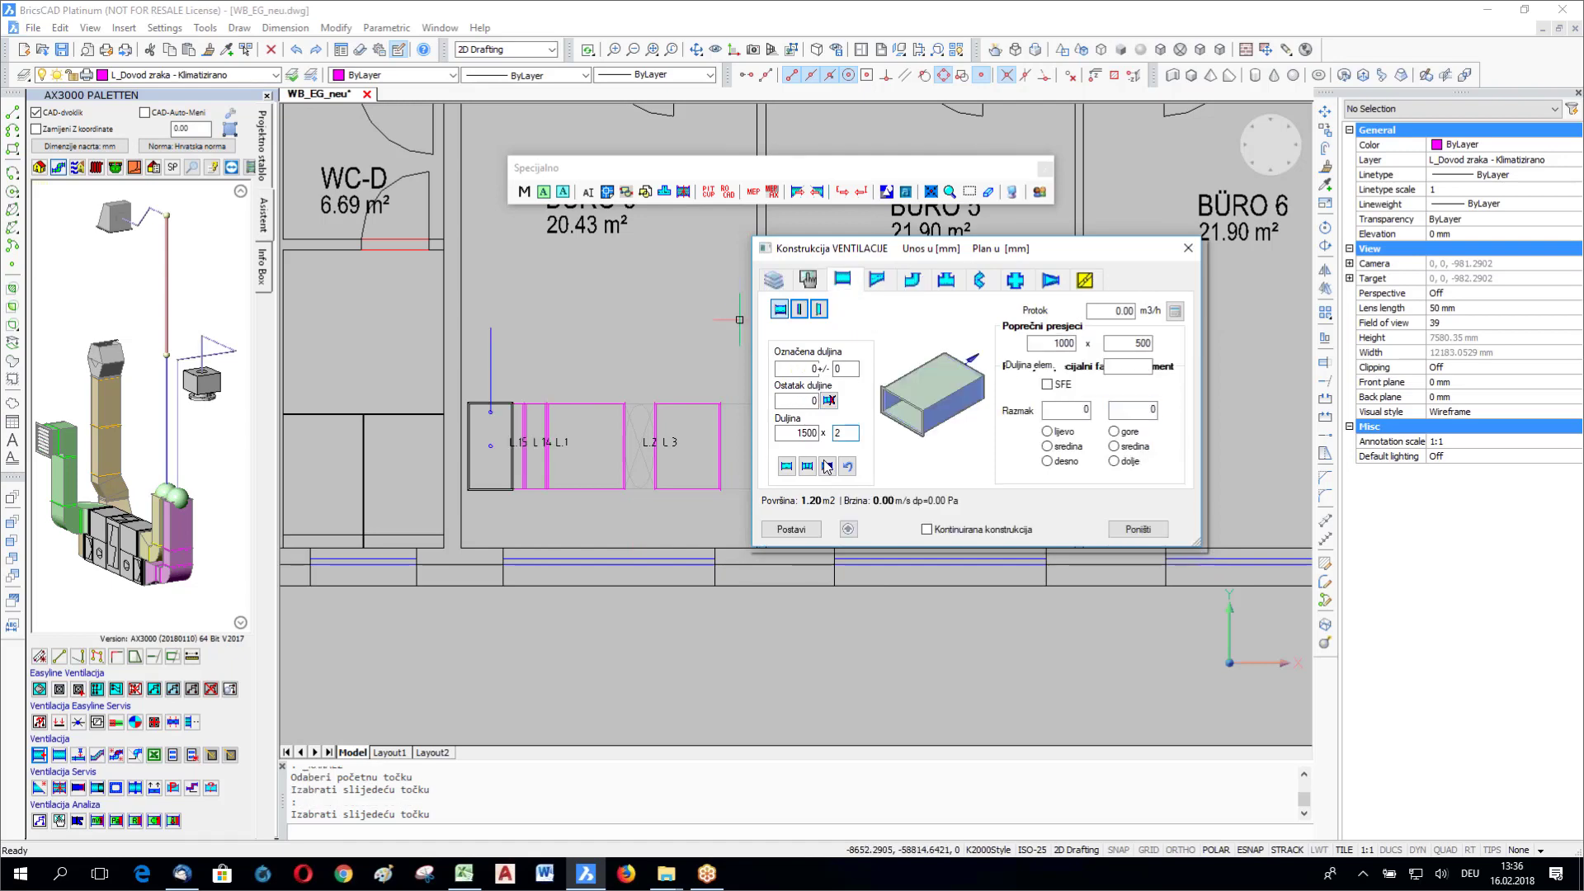
text(3)
key(Tab)
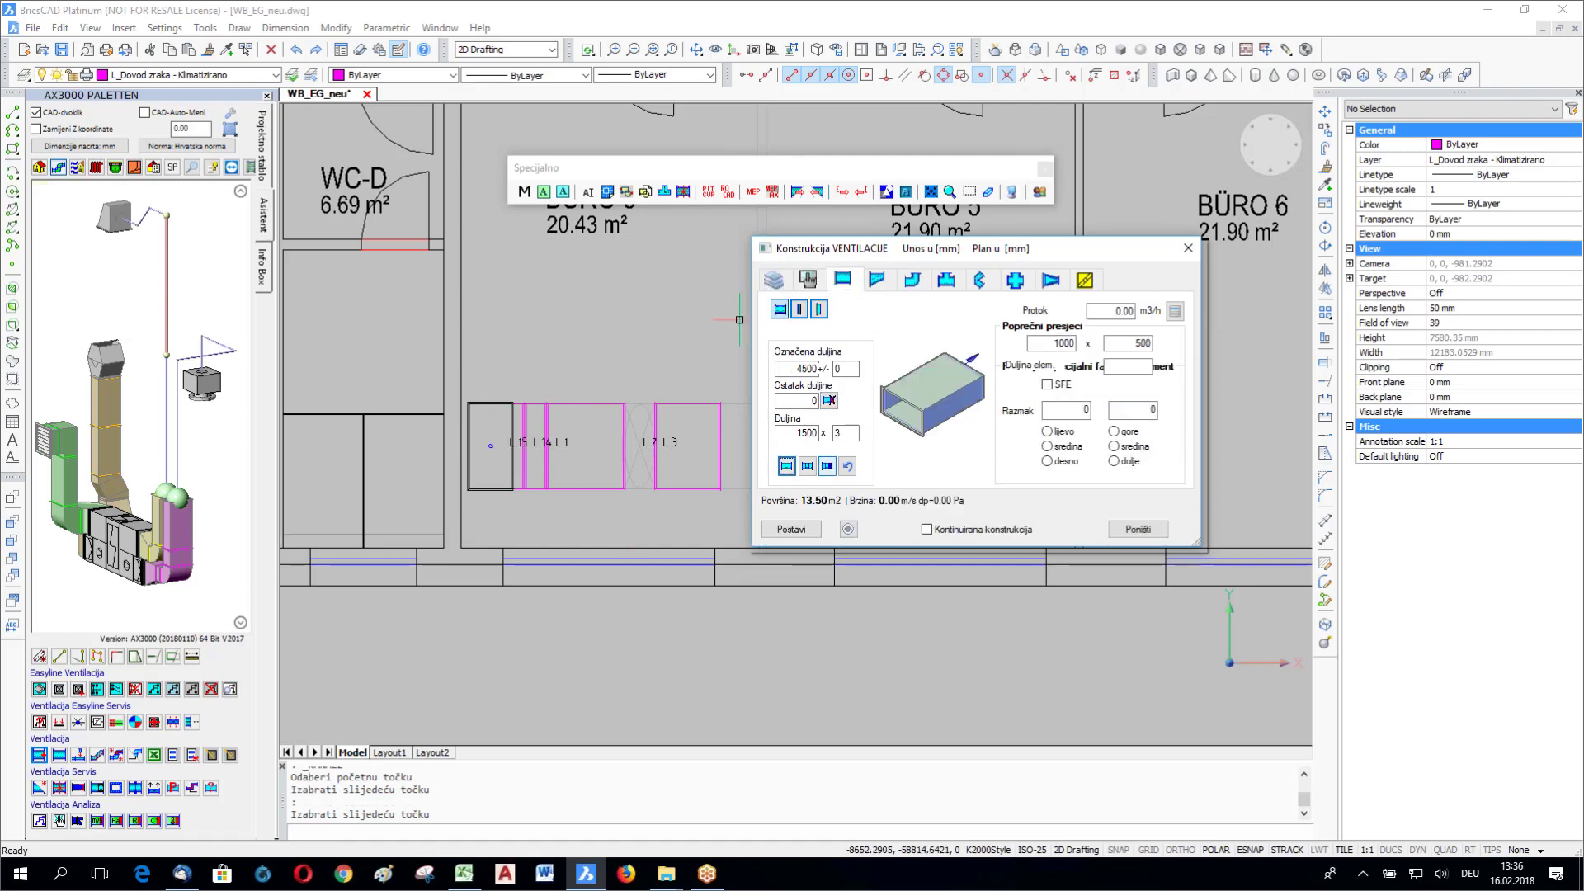
click(740, 320)
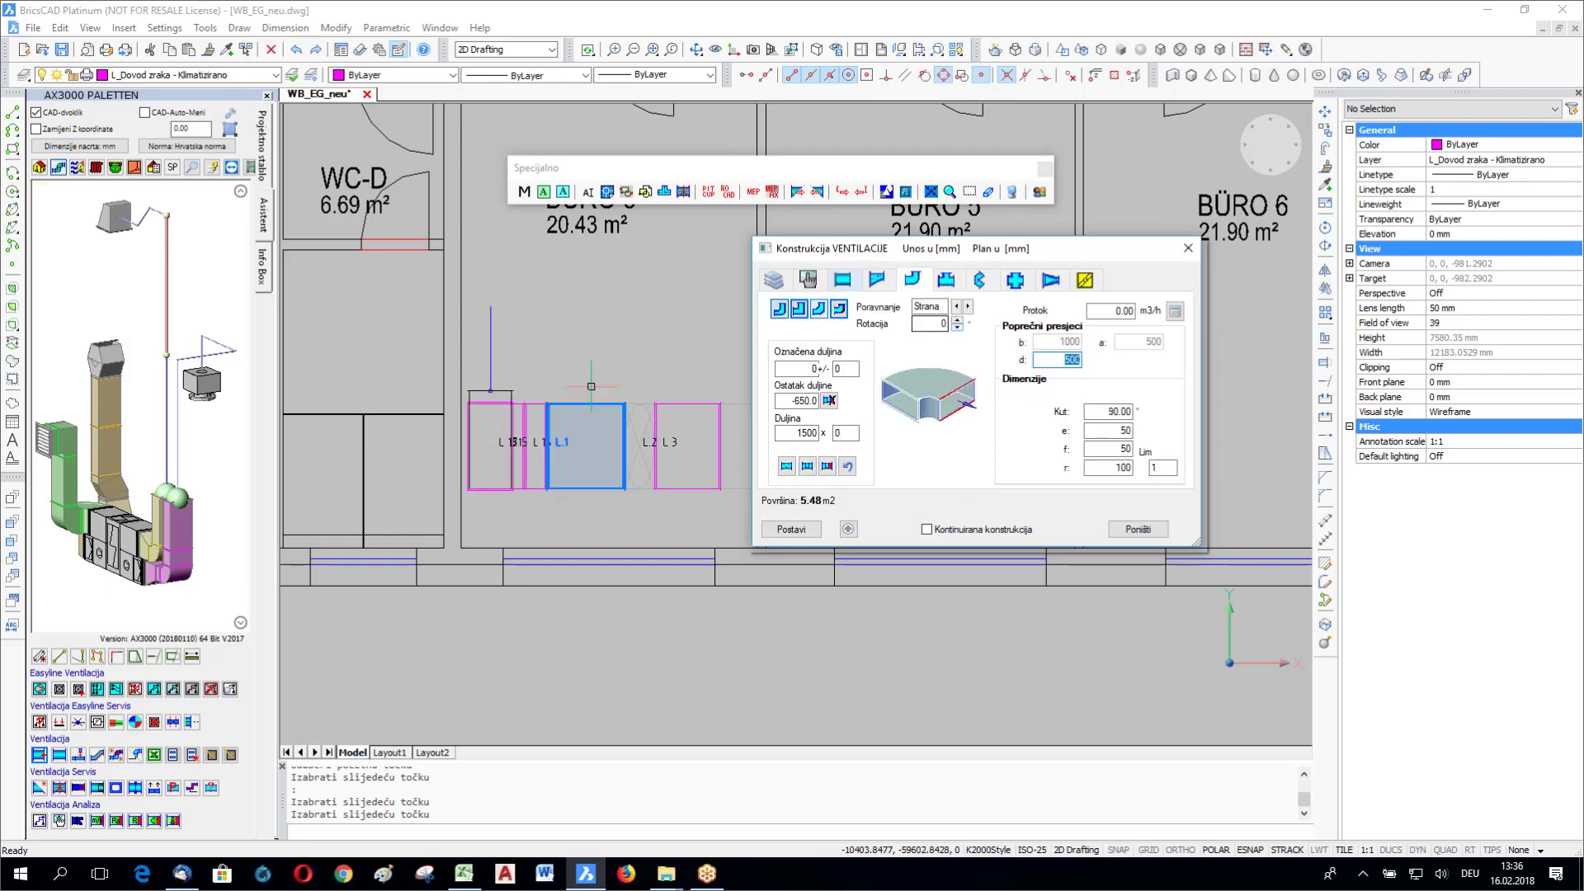
key(Return)
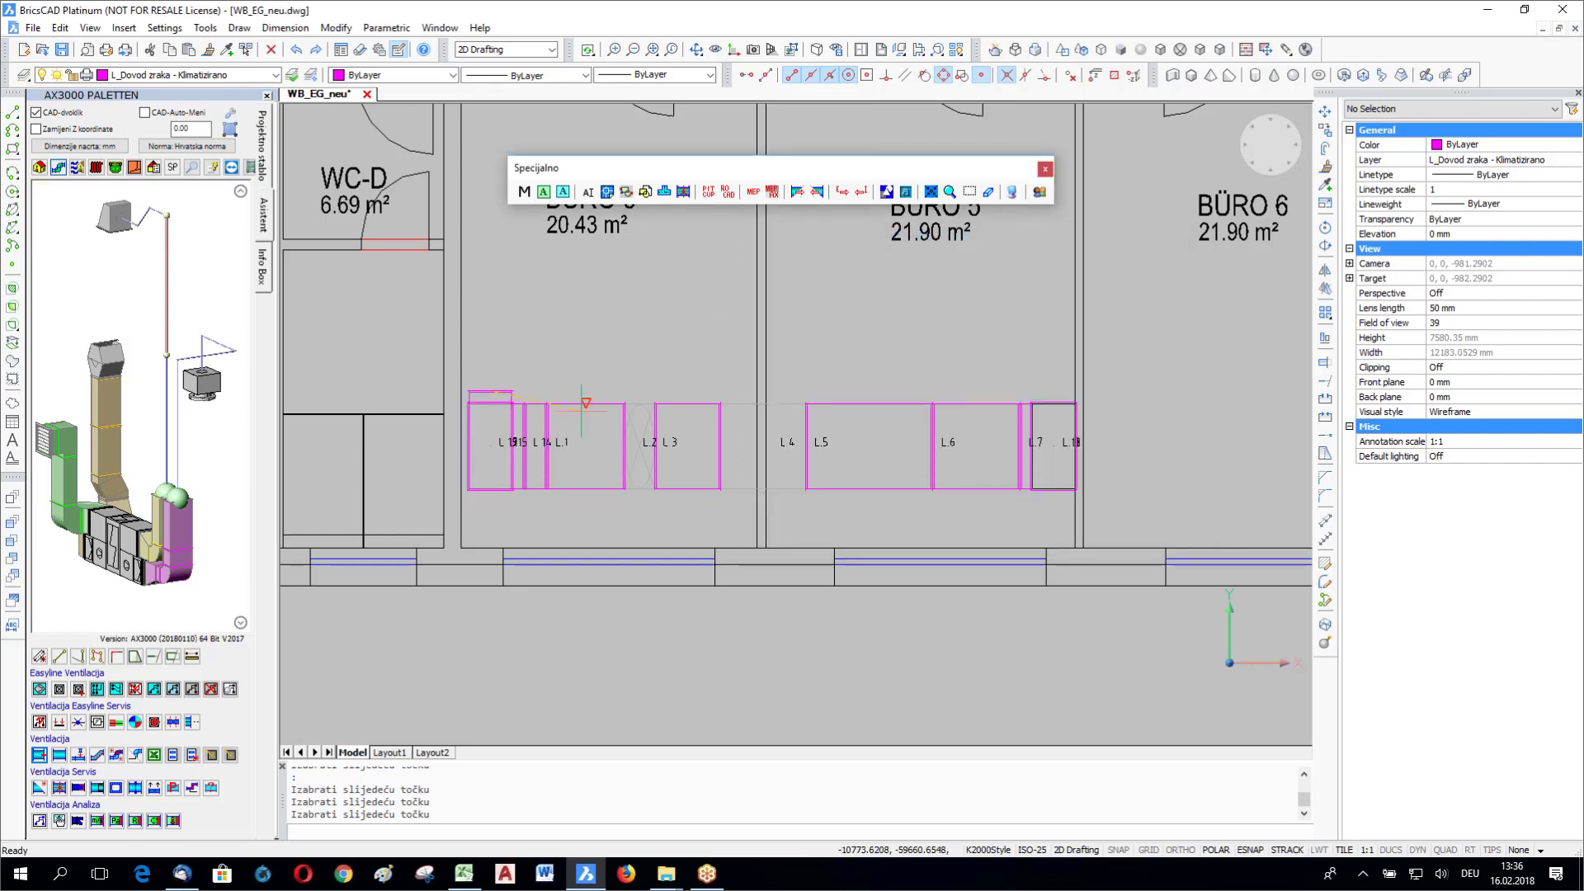
Step: Extend the upper duct along the side wall of BÜRO 5 and turn it into the WC-D and WC-H rooms
middle_drag(582, 410, 779, 599)
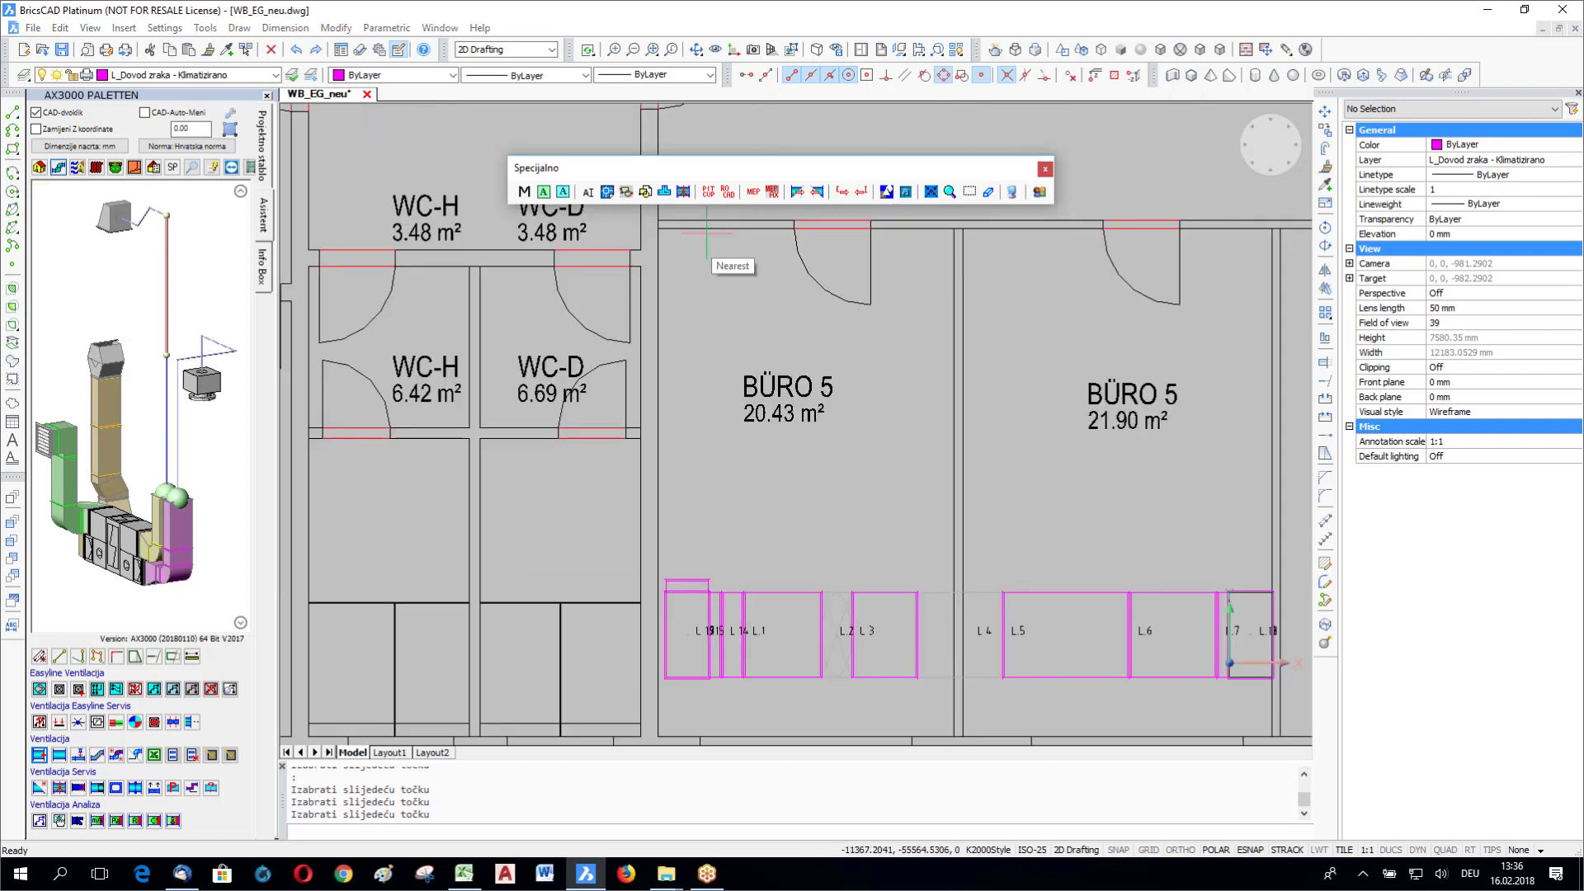
click(708, 233)
key(Escape)
key(Escape)
scroll(700, 414, down, 4)
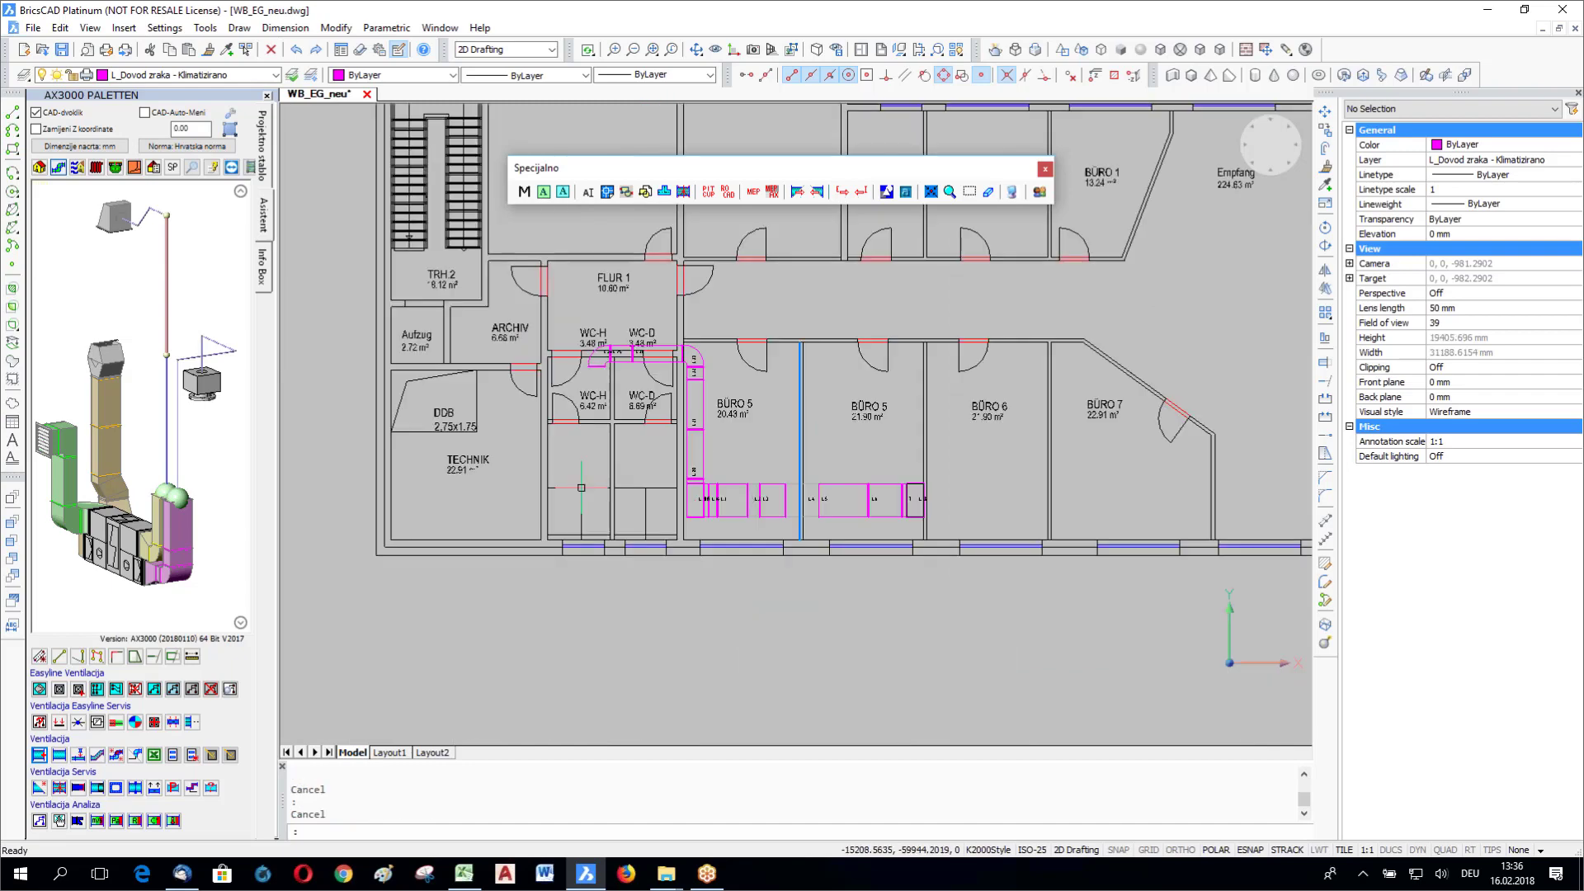
Step: Create section view A with a horizontal line about 10350 mm long below the duct row, looking towards the ducts
scroll(730, 491, up, 2)
click(78, 818)
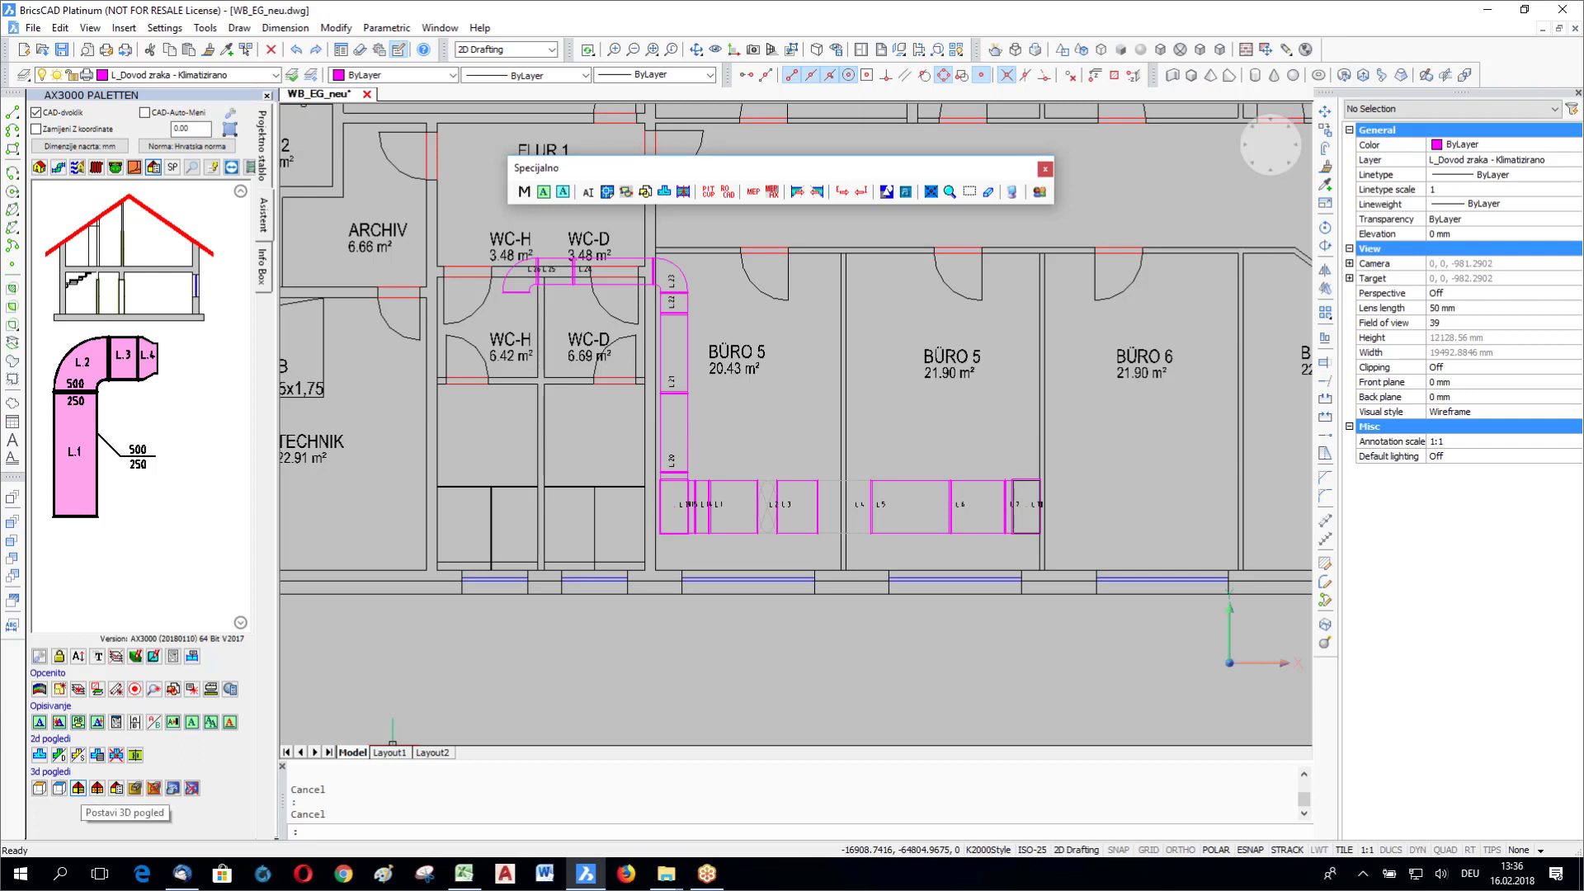
click(78, 788)
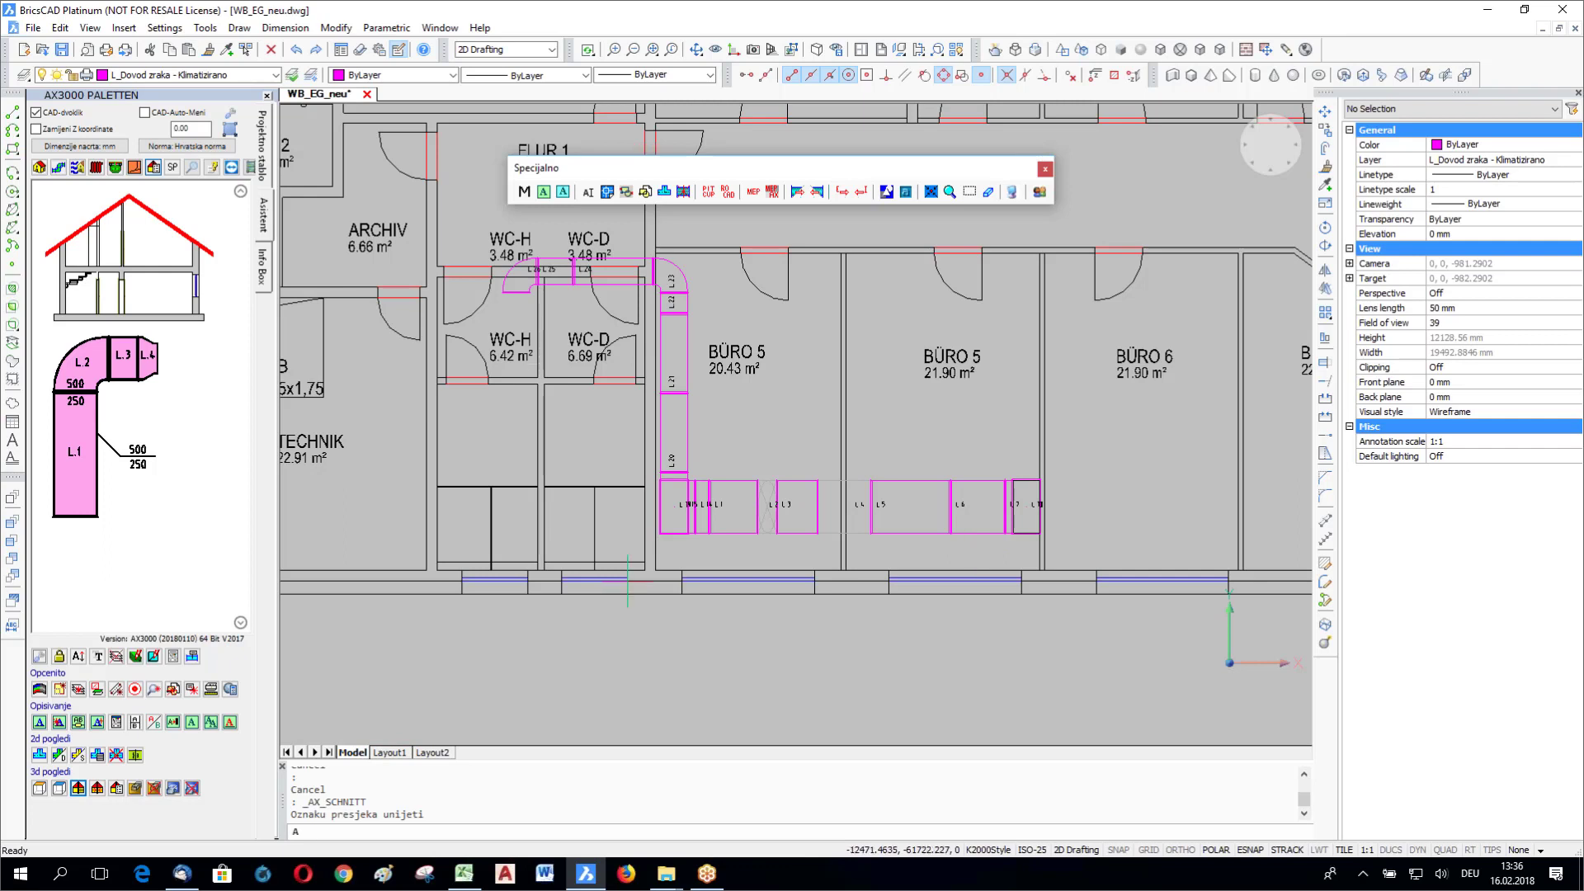
key(Return)
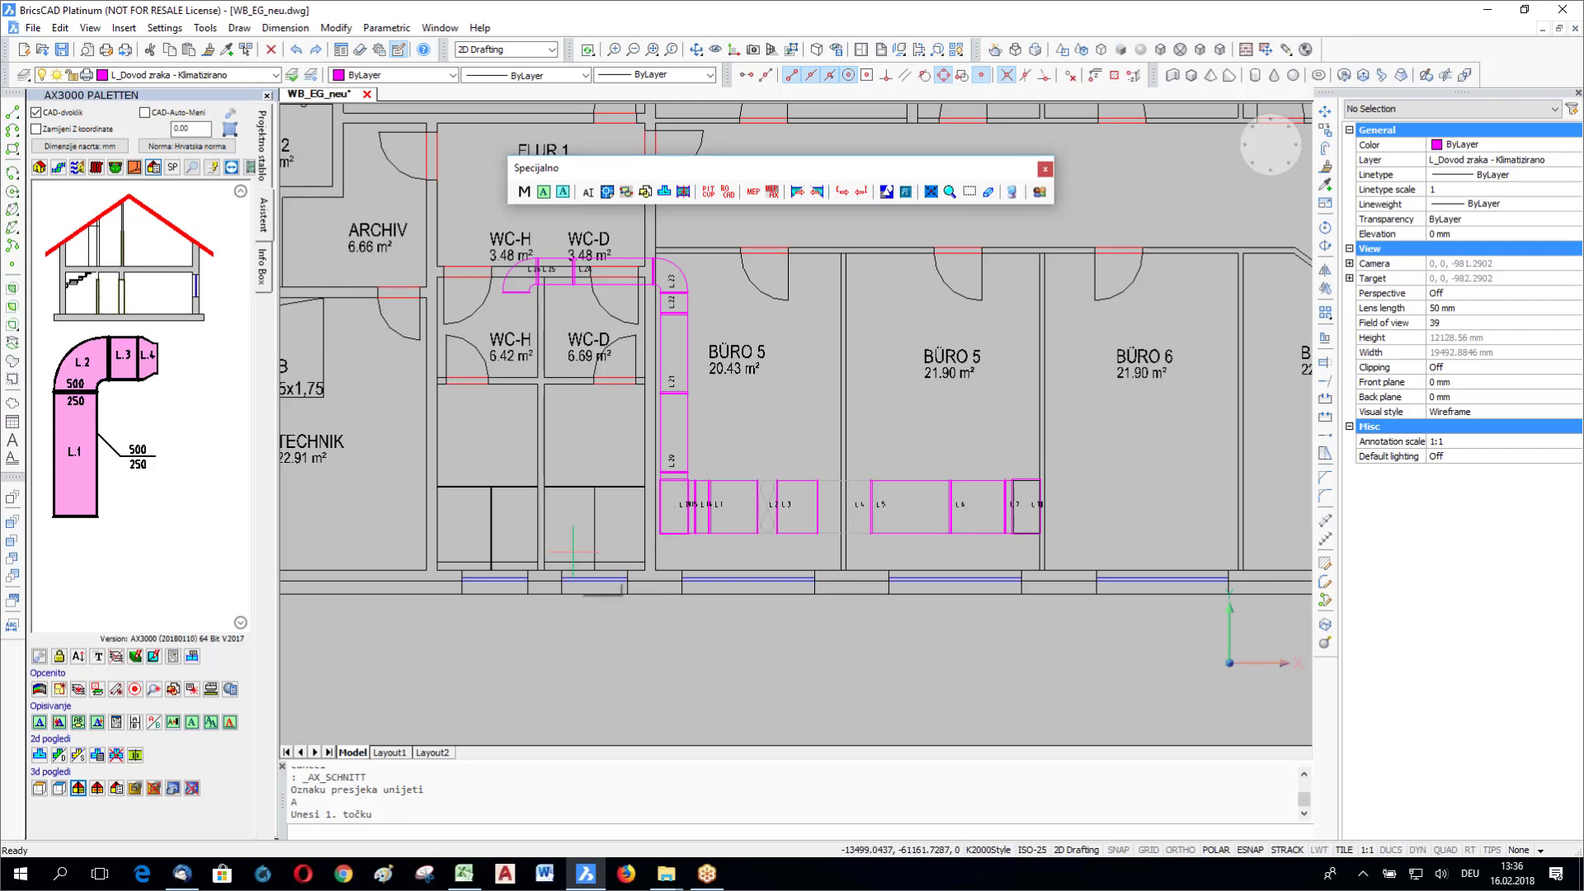
click(575, 551)
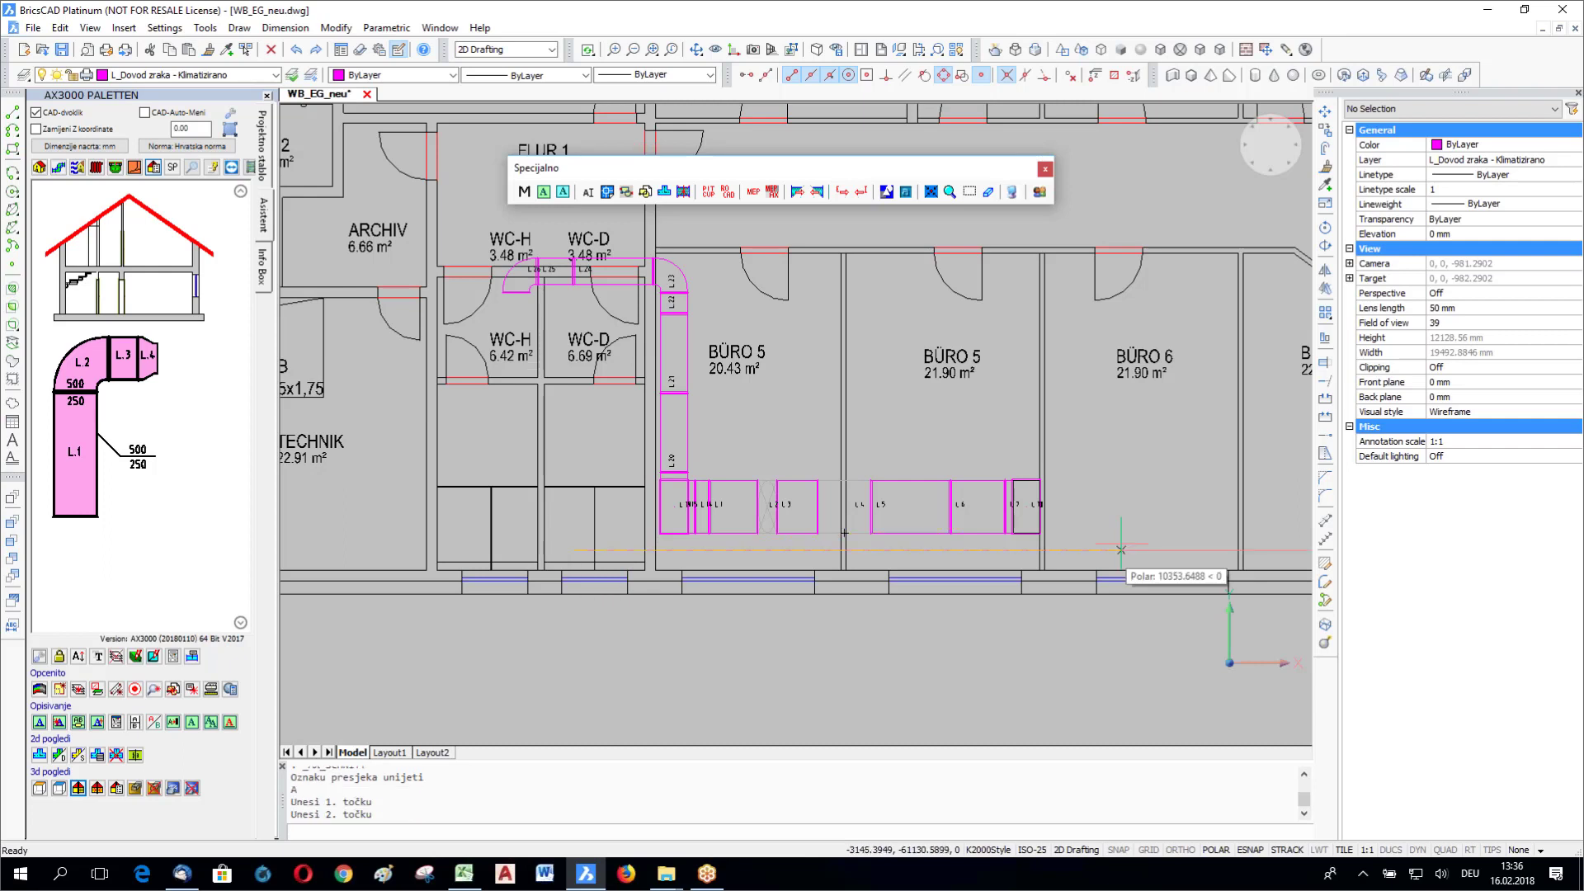
click(1122, 549)
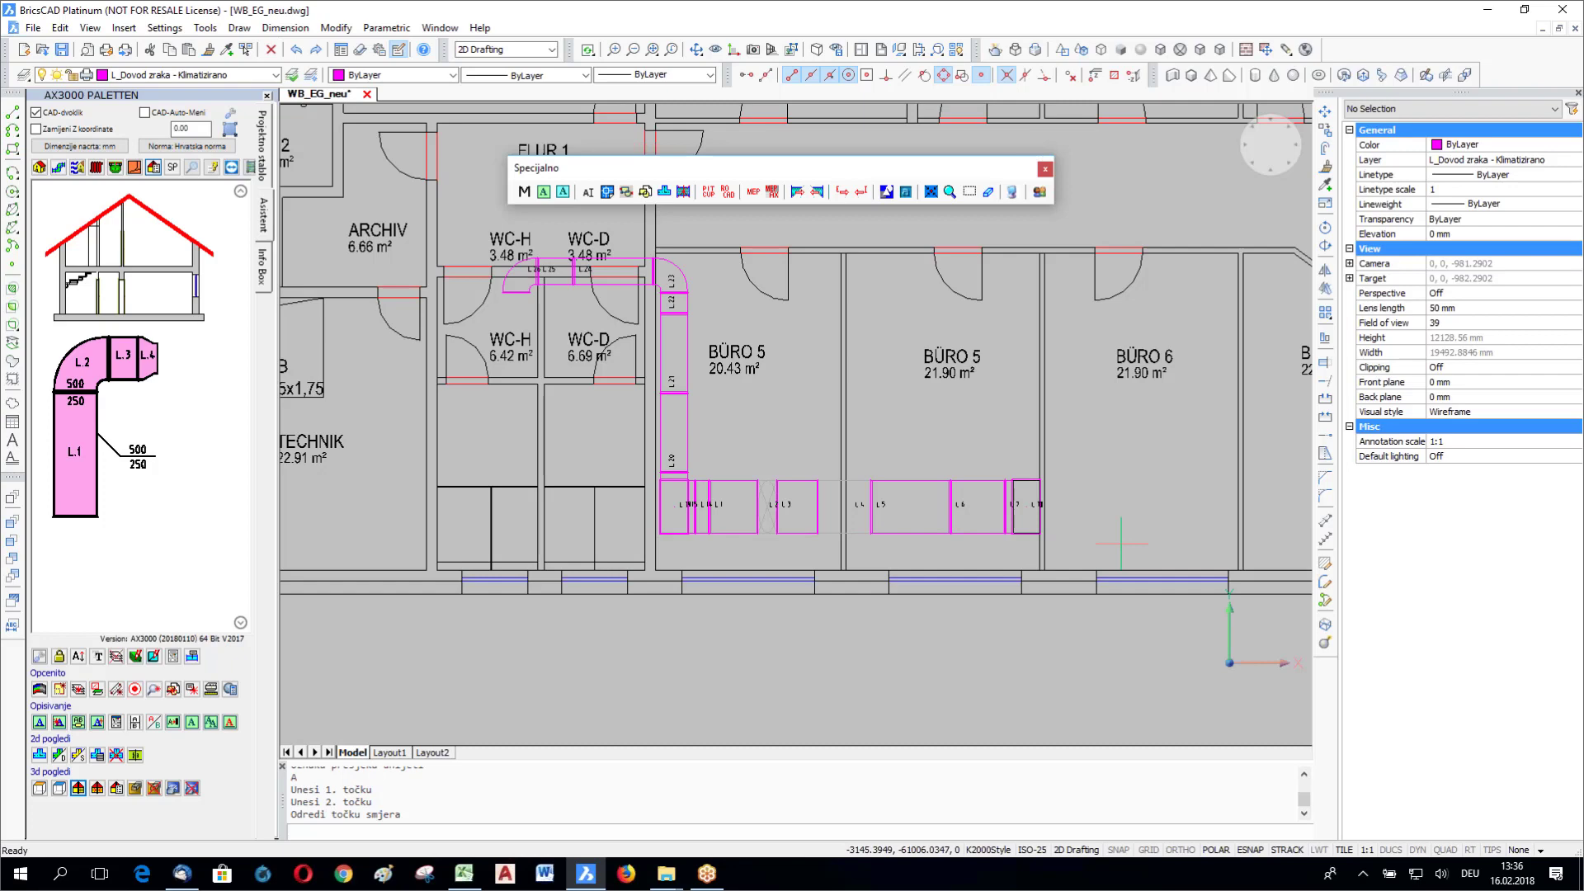
click(901, 453)
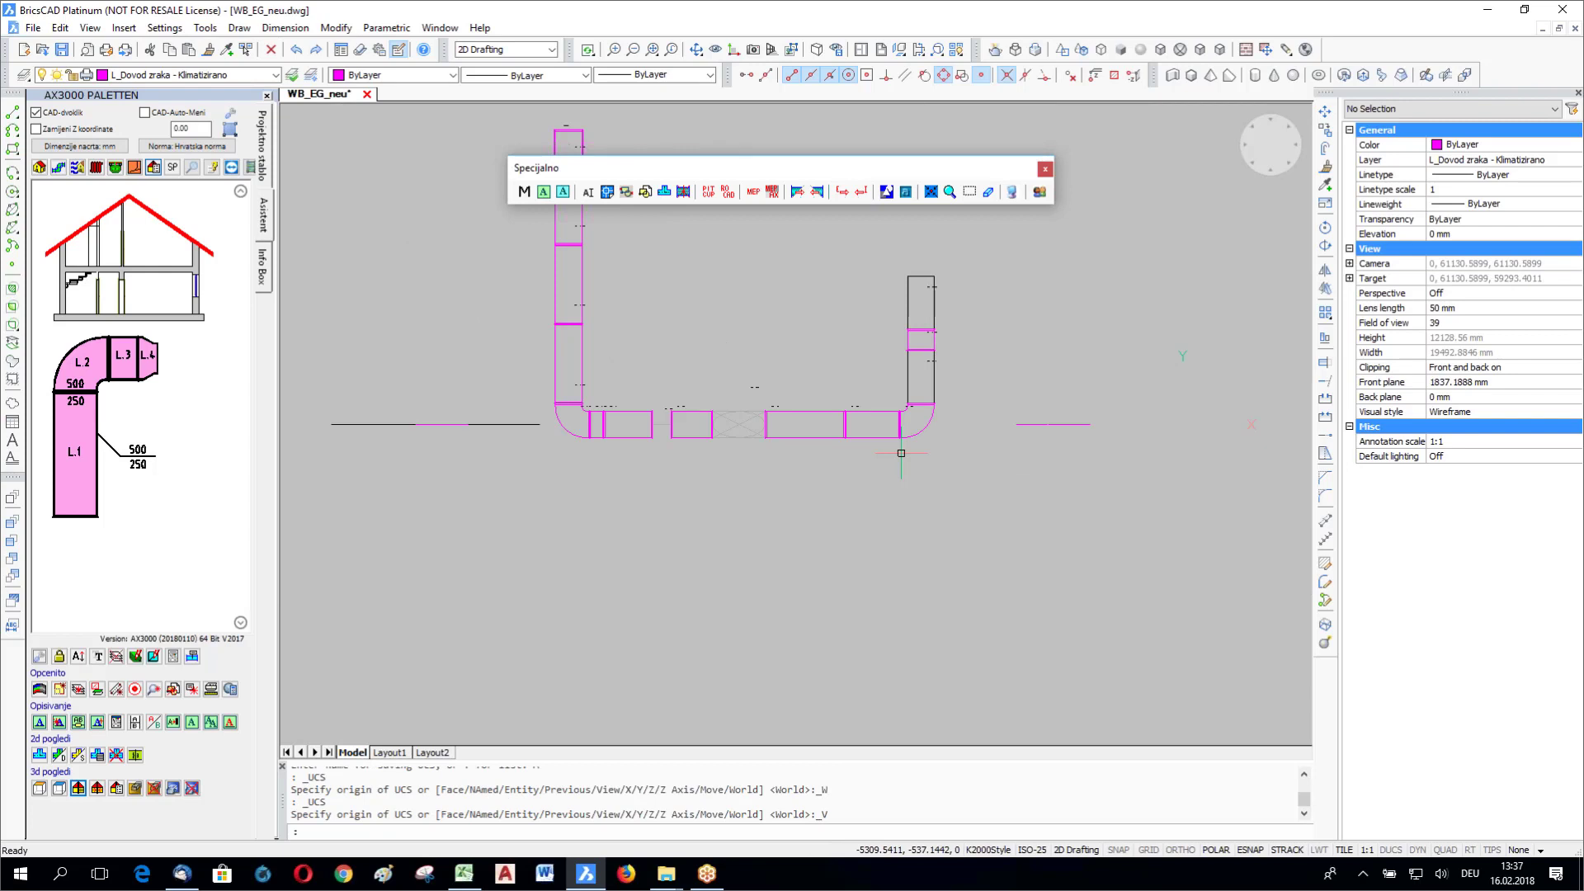
Step: Return from section view A to the floor plan with clipping switched off
key(Escape)
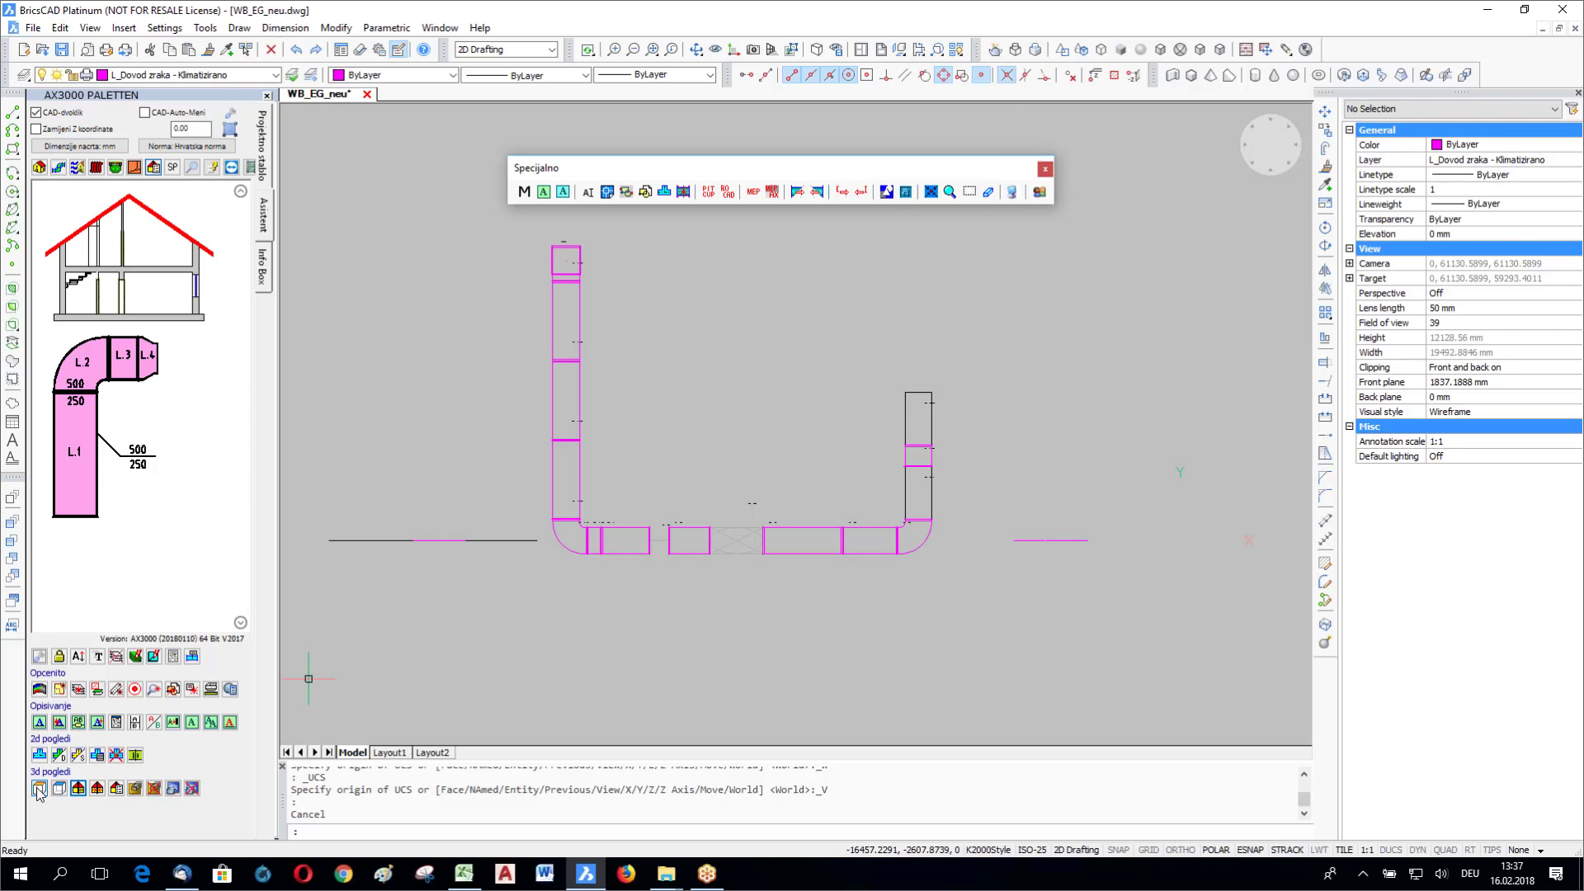
click(39, 790)
scroll(669, 657, up, 5)
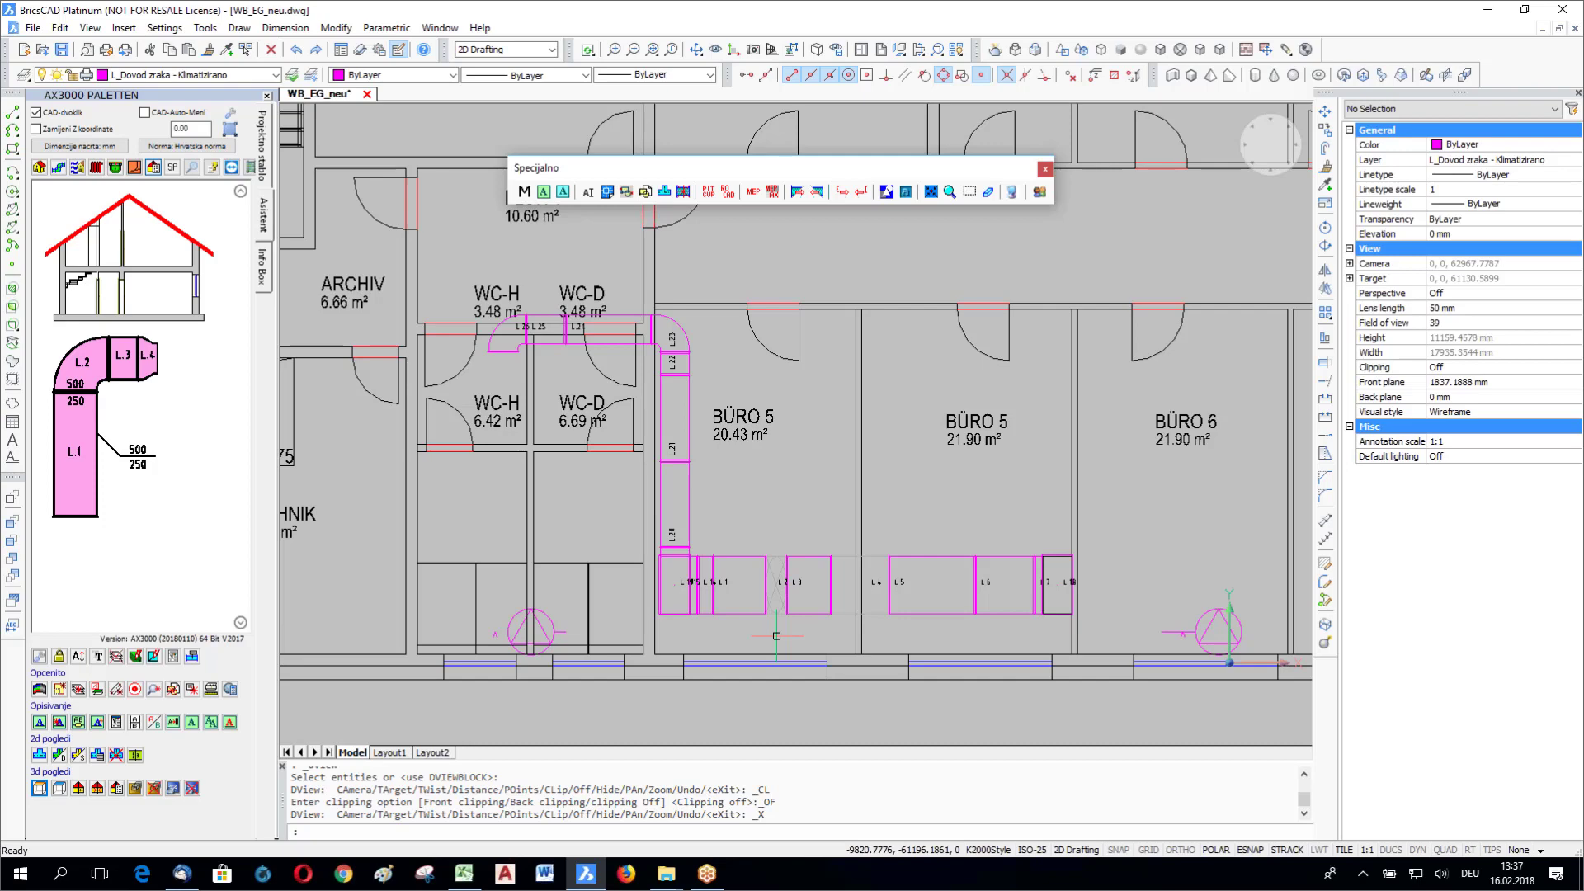
Step: Create section view B with a vertical line through the WC-D rooms, looking towards the BÜRO 5 ducts
click(154, 788)
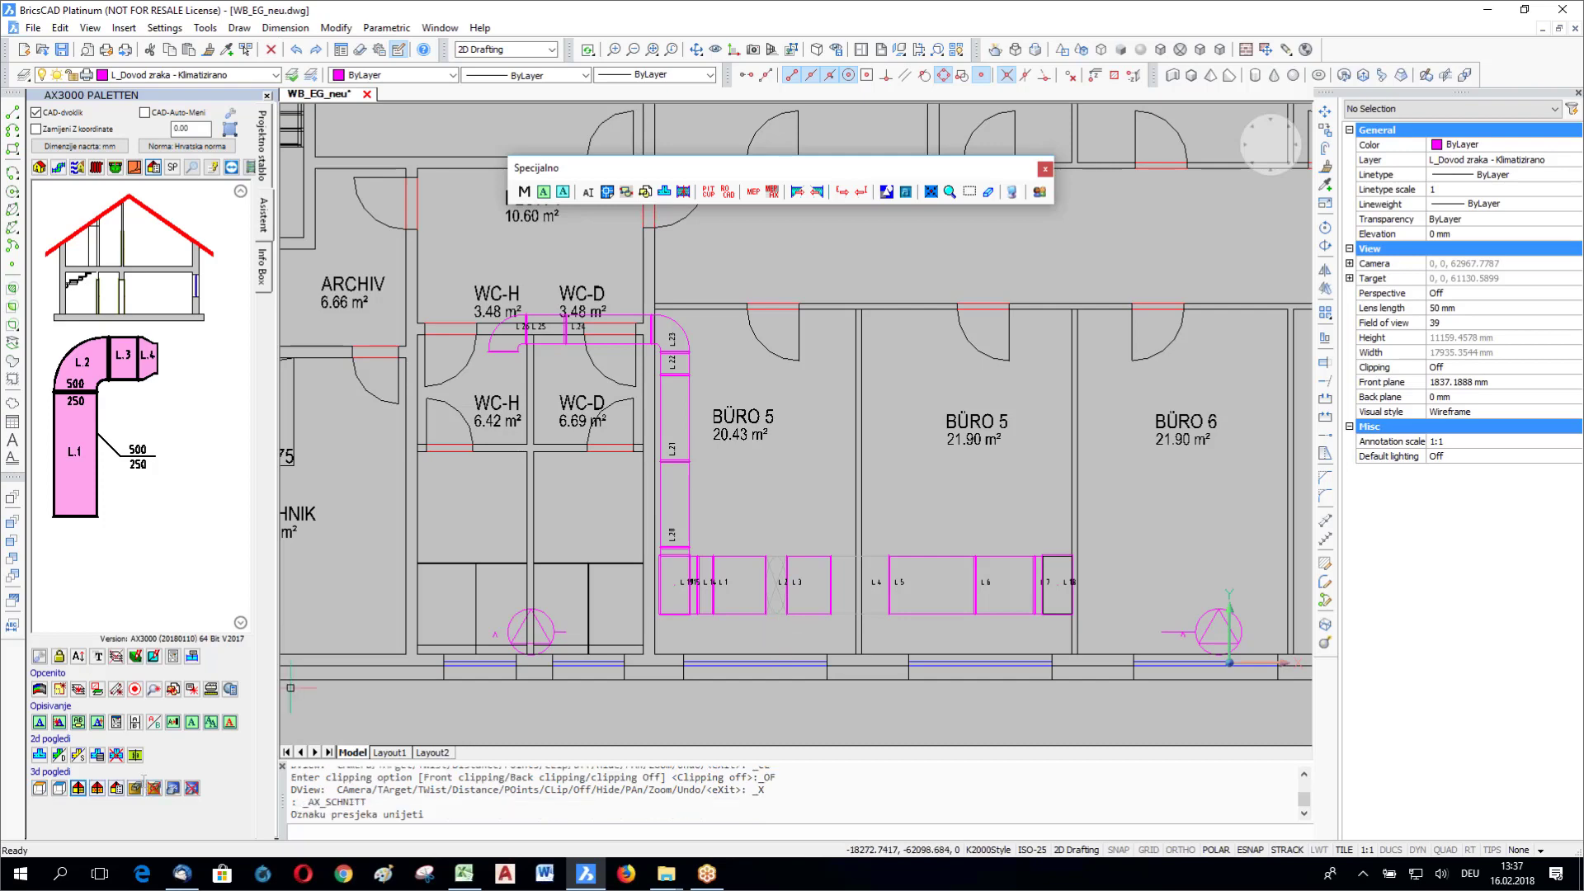
text(b)
key(Return)
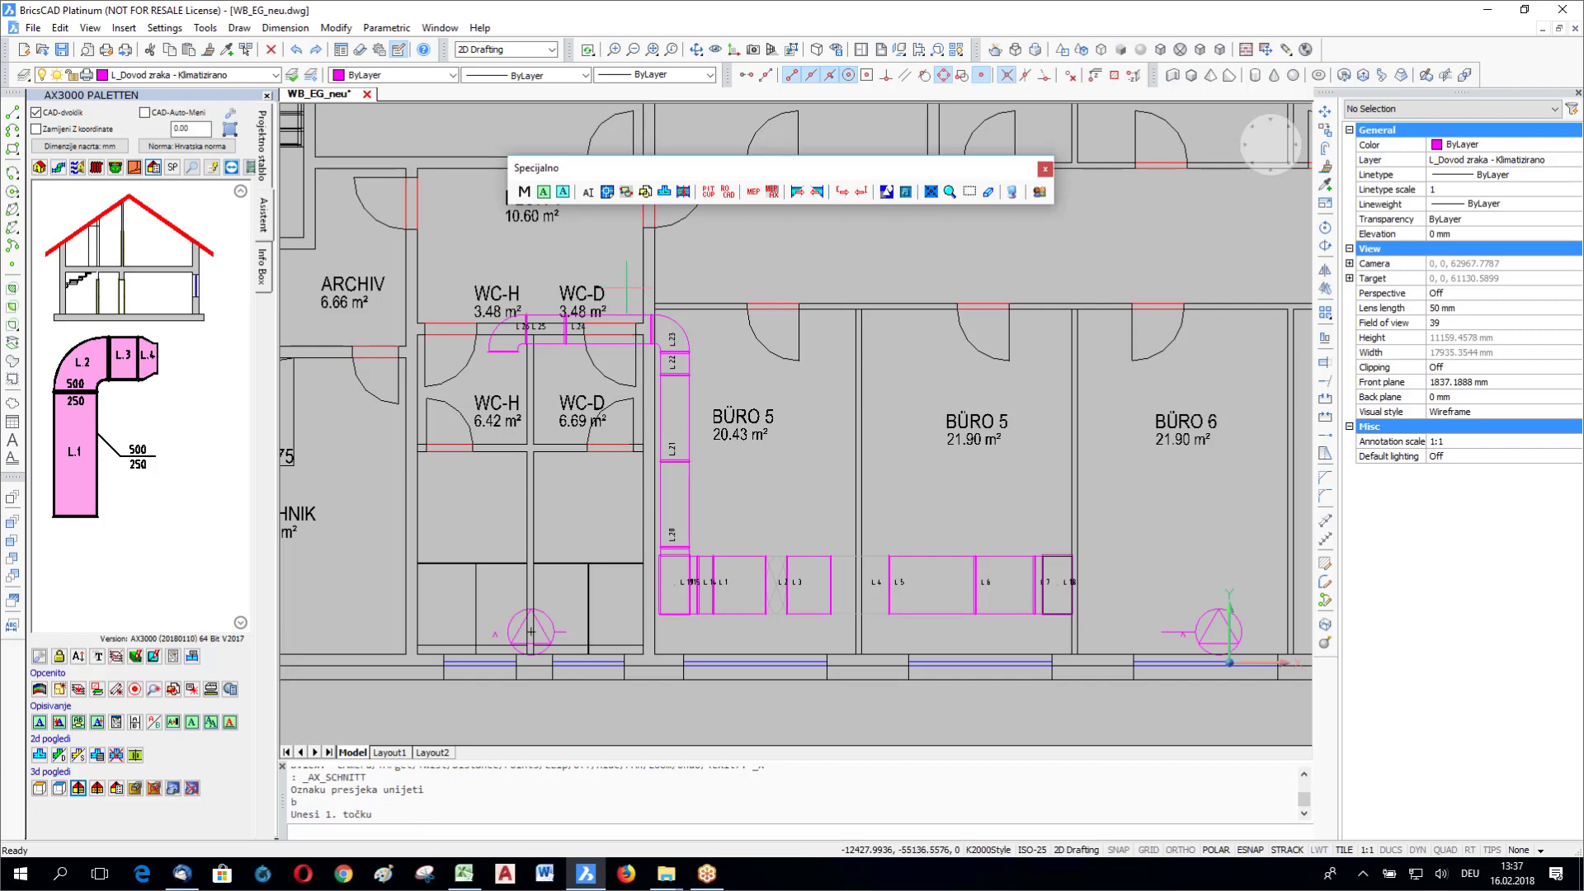
click(626, 288)
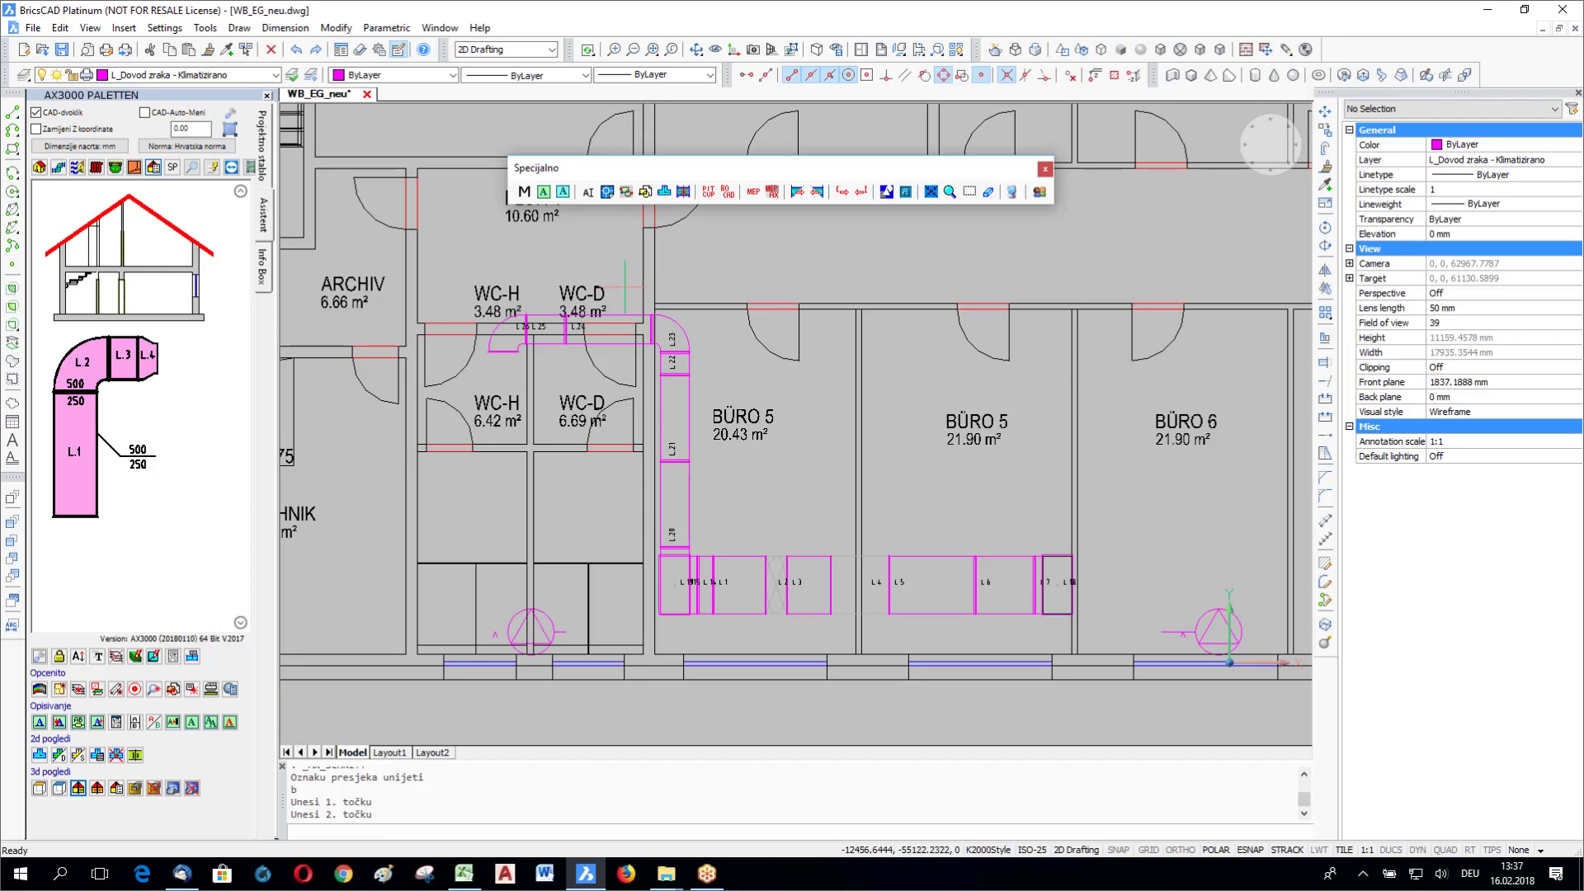
click(626, 716)
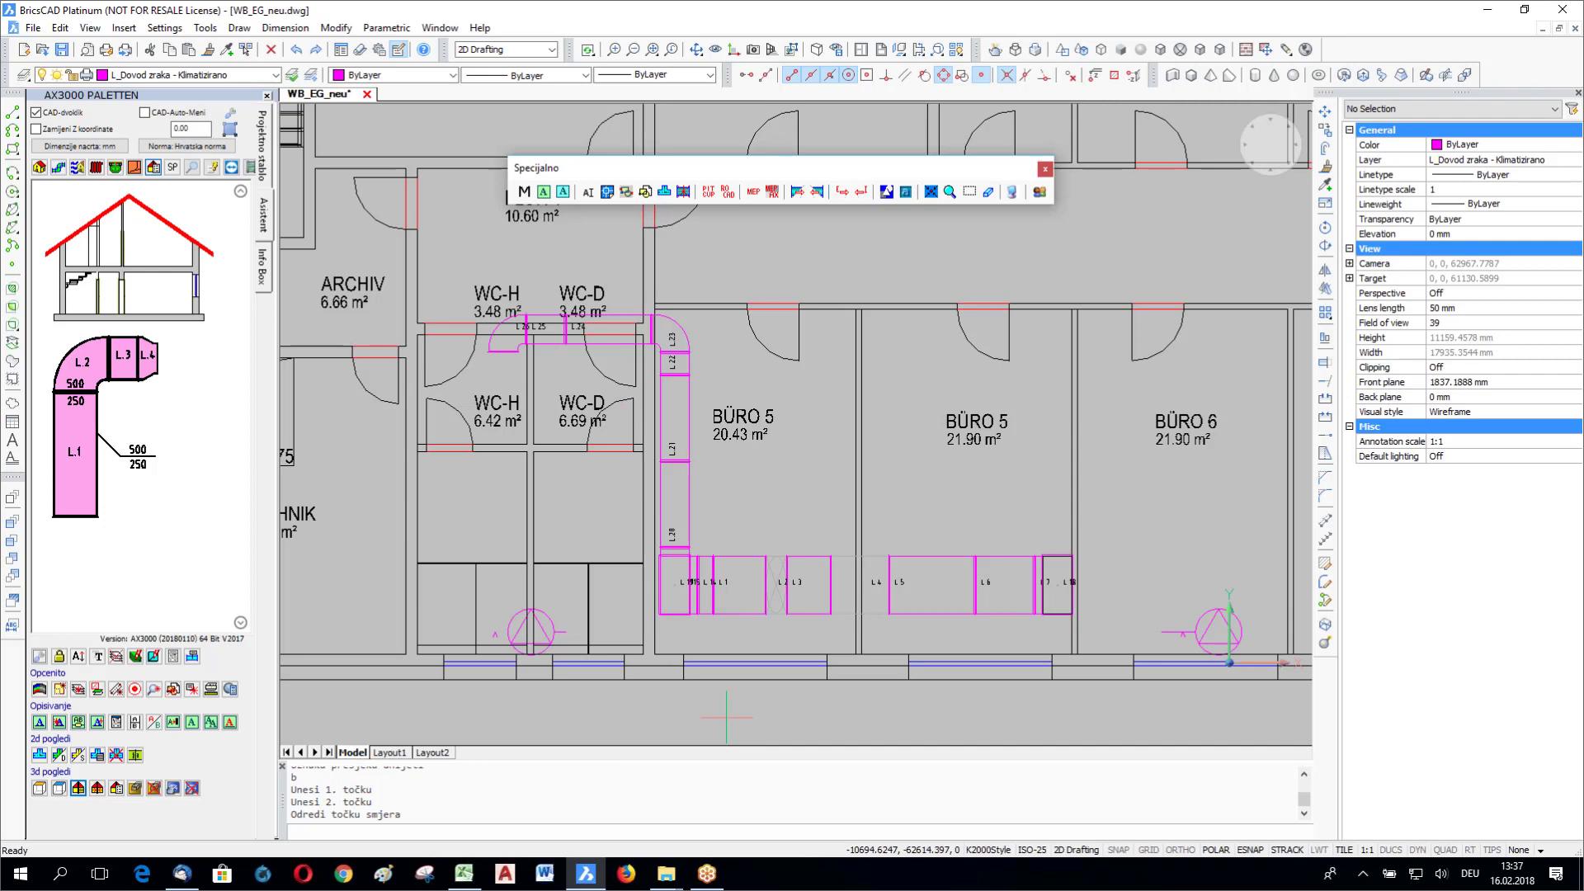
click(726, 716)
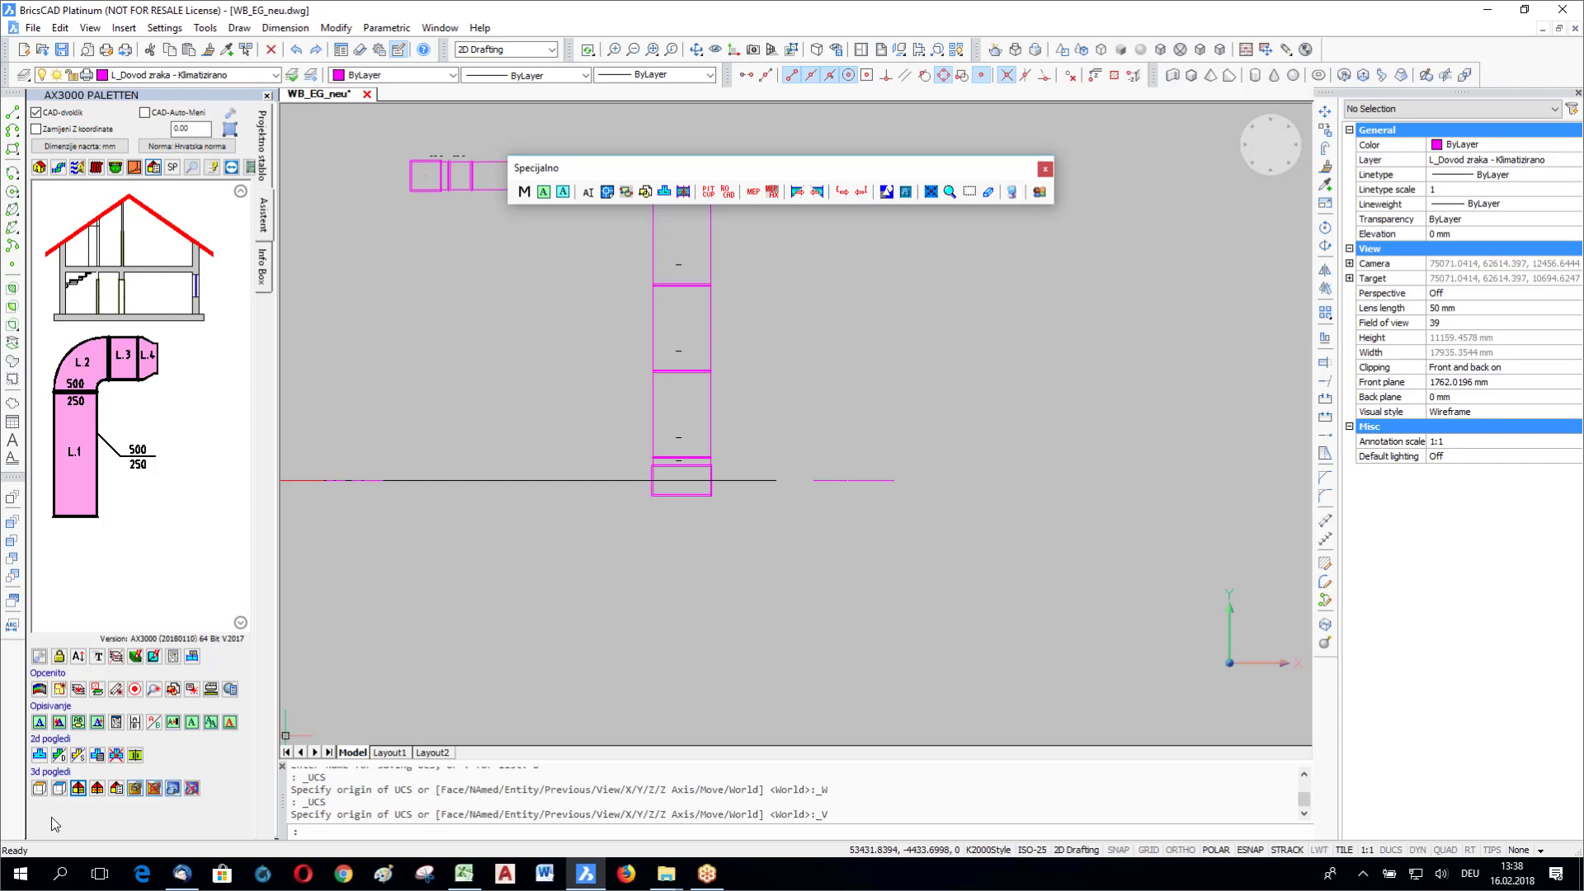
Step: Leave section view B and restore the unclipped floor plan view
click(59, 788)
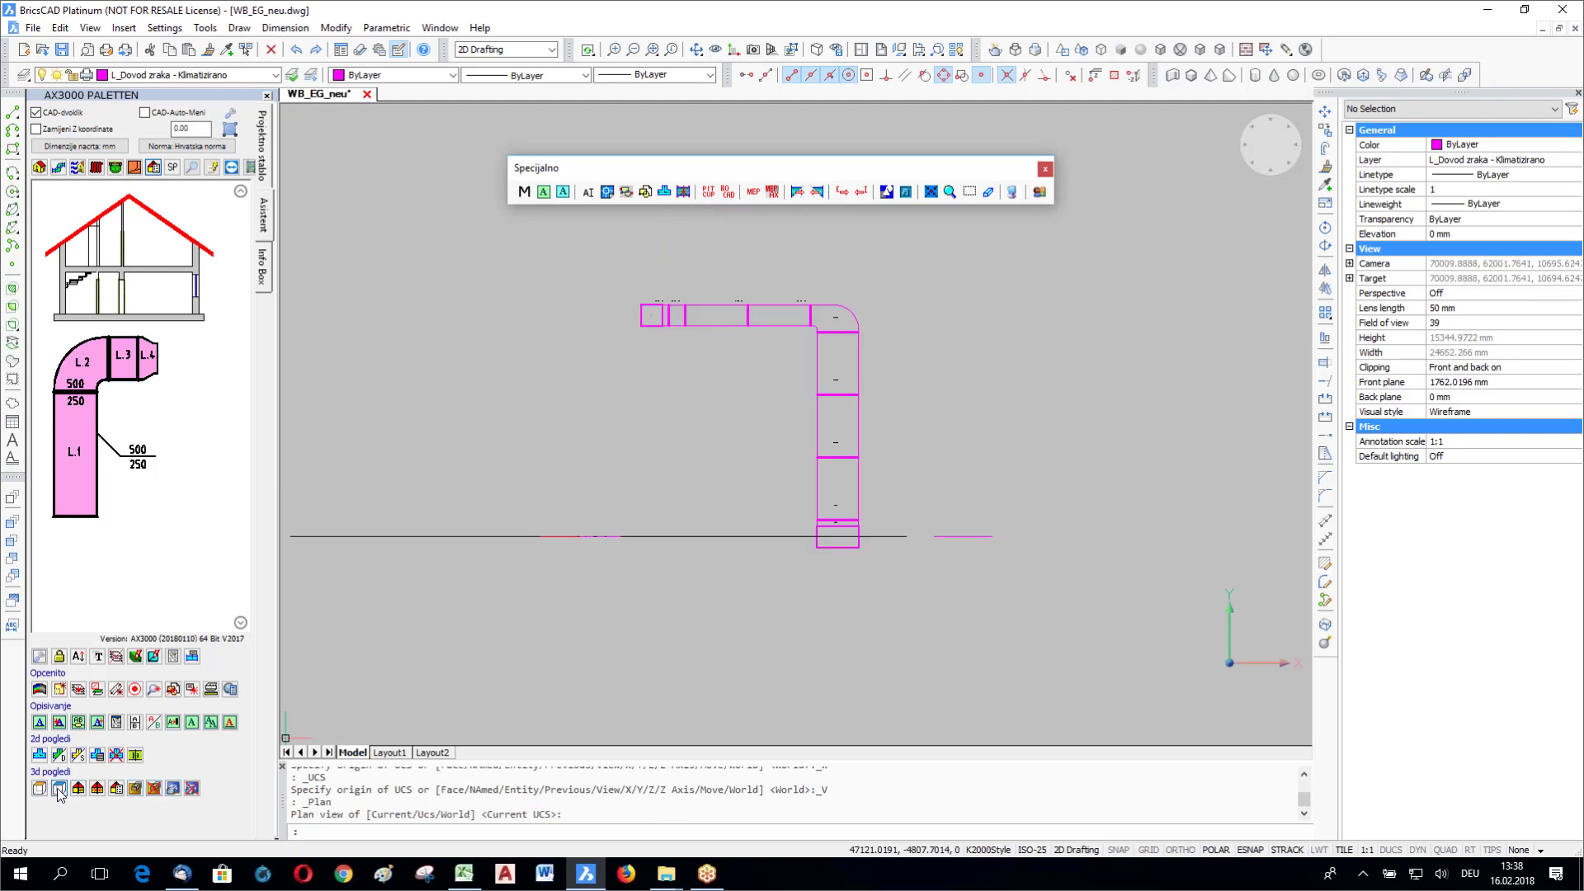
click(41, 791)
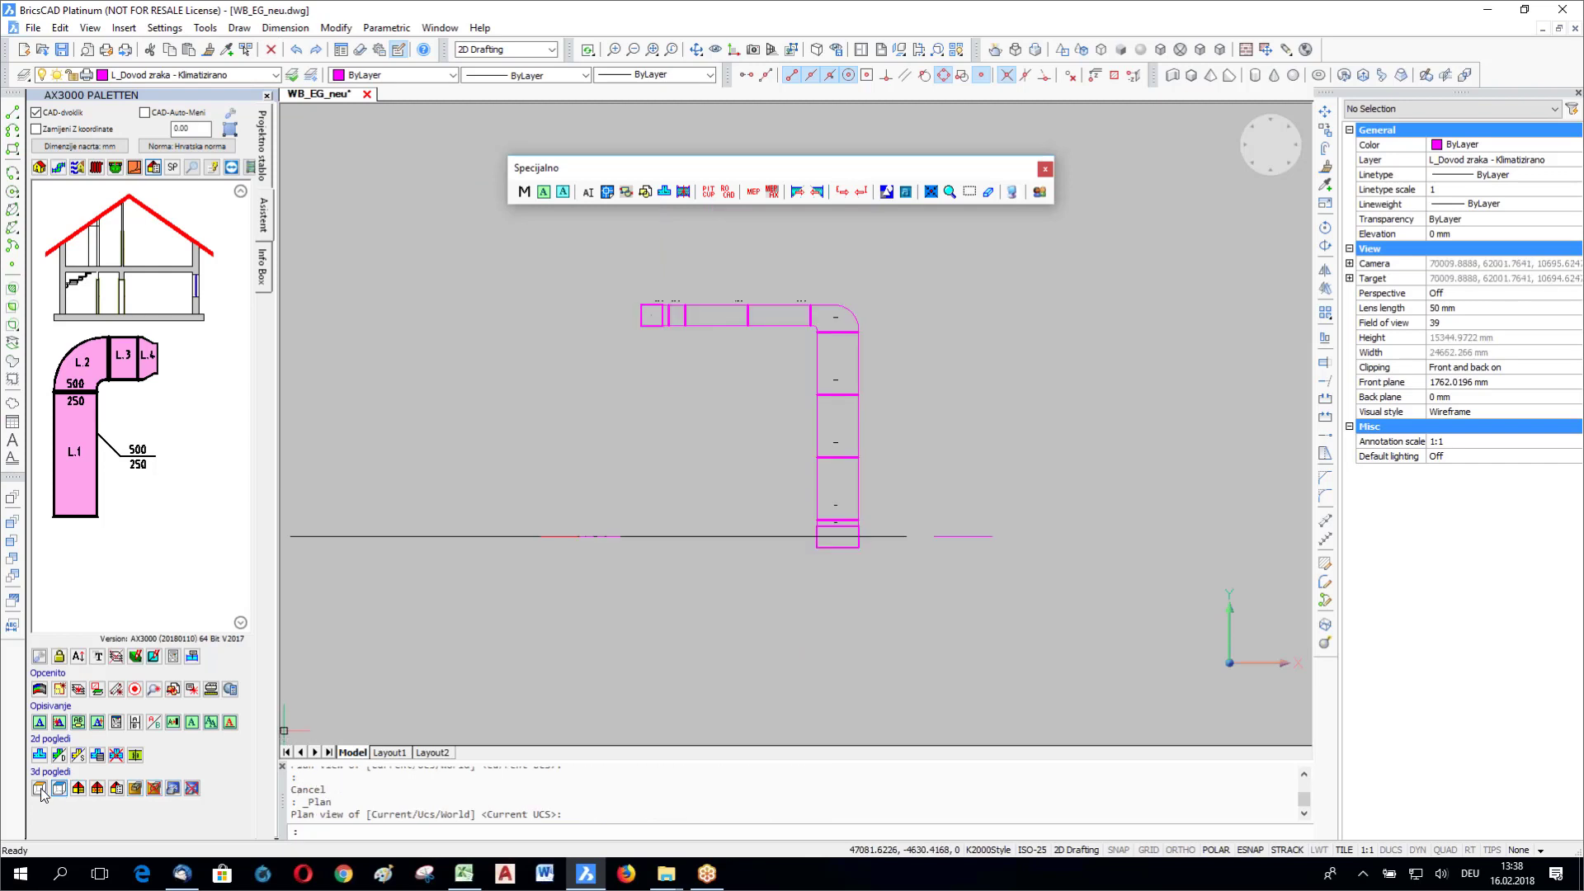
click(40, 789)
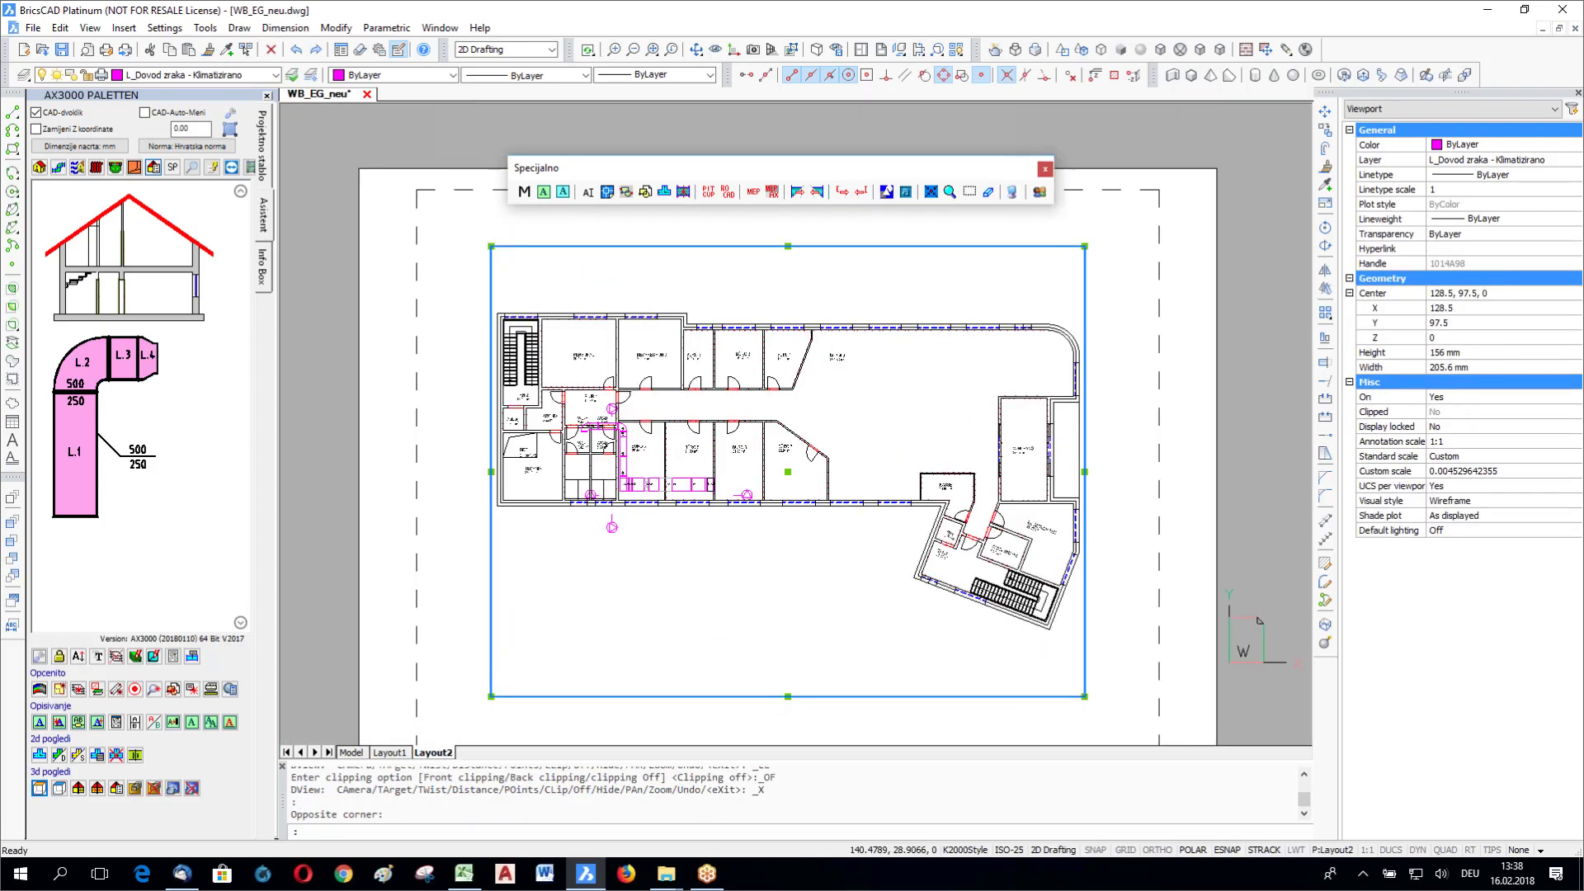
Step: Shorten the viewport in Layout2 from its upper edge to a height of about 59 mm
scroll(817, 656, down, 2)
click(788, 246)
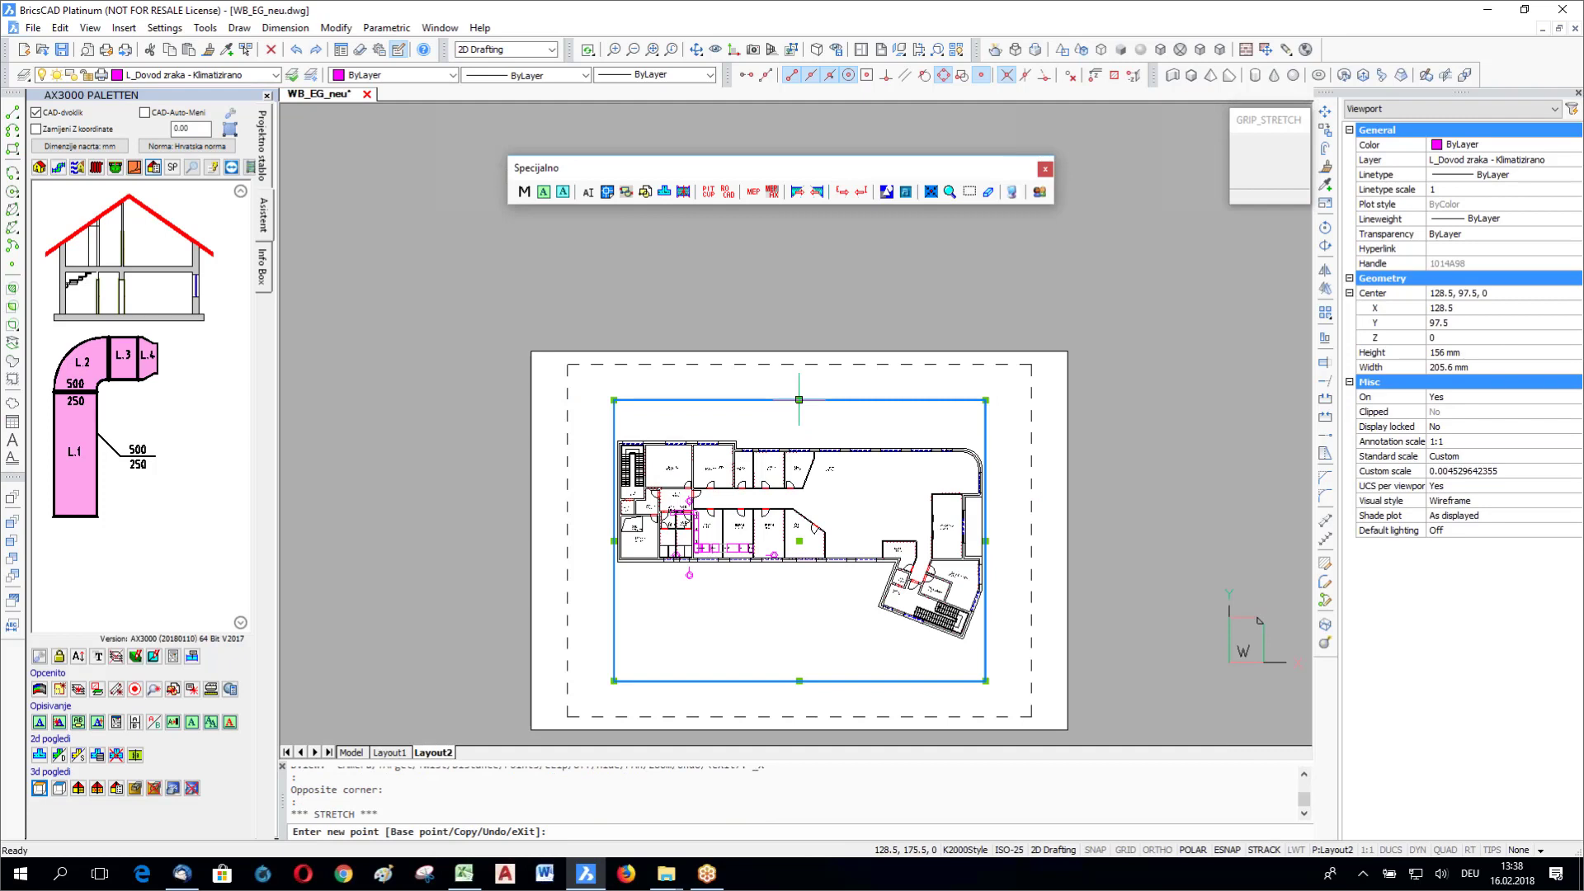
click(799, 576)
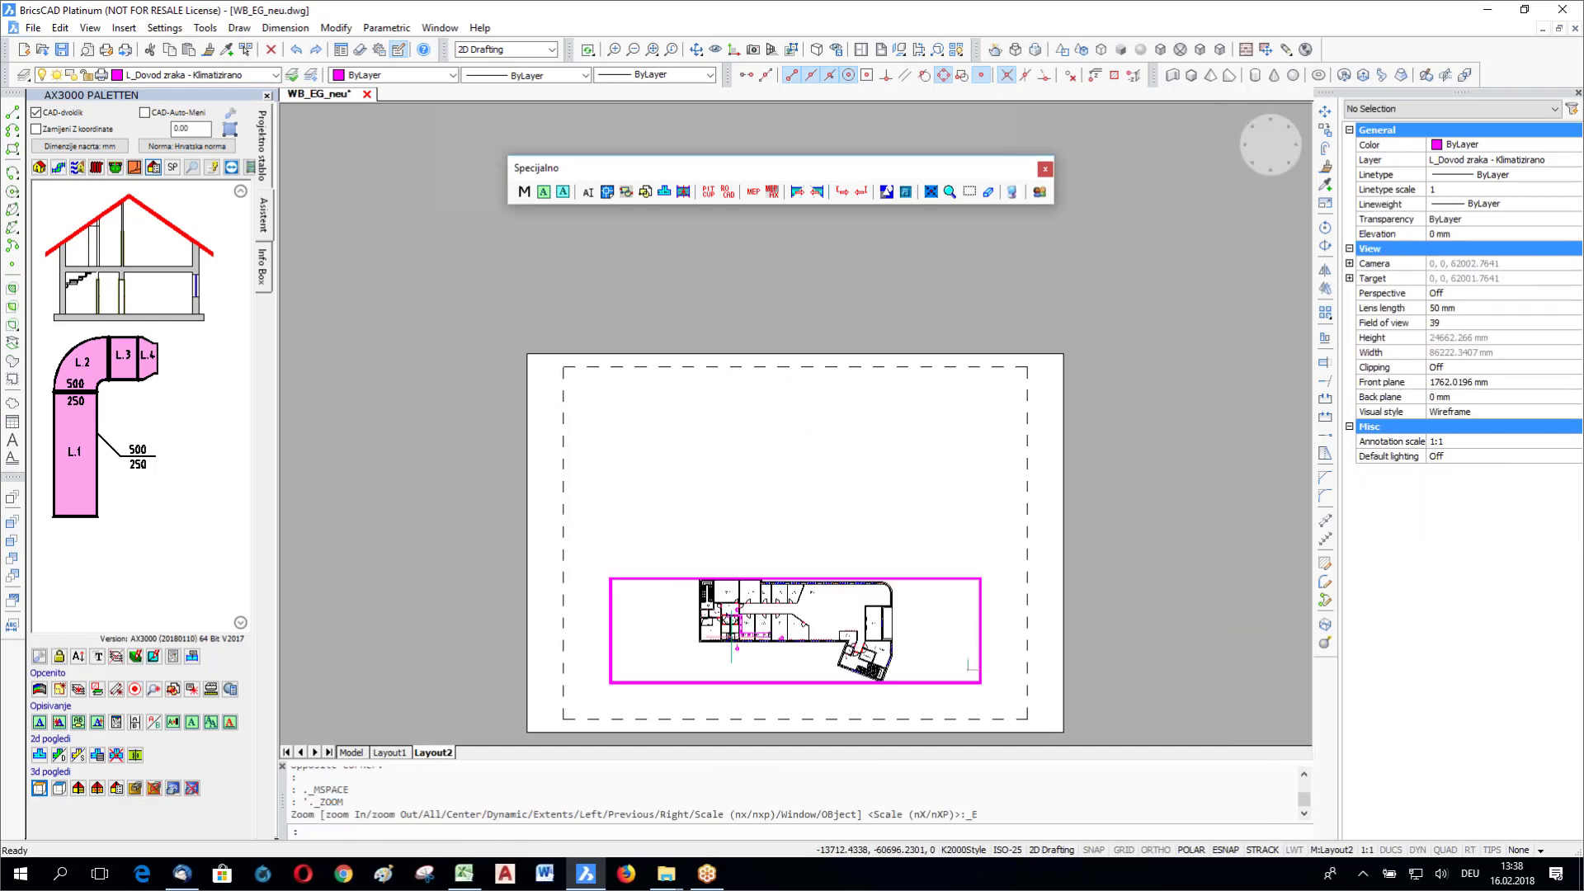
Step: Enlarge the plan inside the viewport around the duct rooms, then return to paper space and select the viewport
scroll(726, 632, up, 3)
double_click(833, 548)
click(833, 548)
click(994, 606)
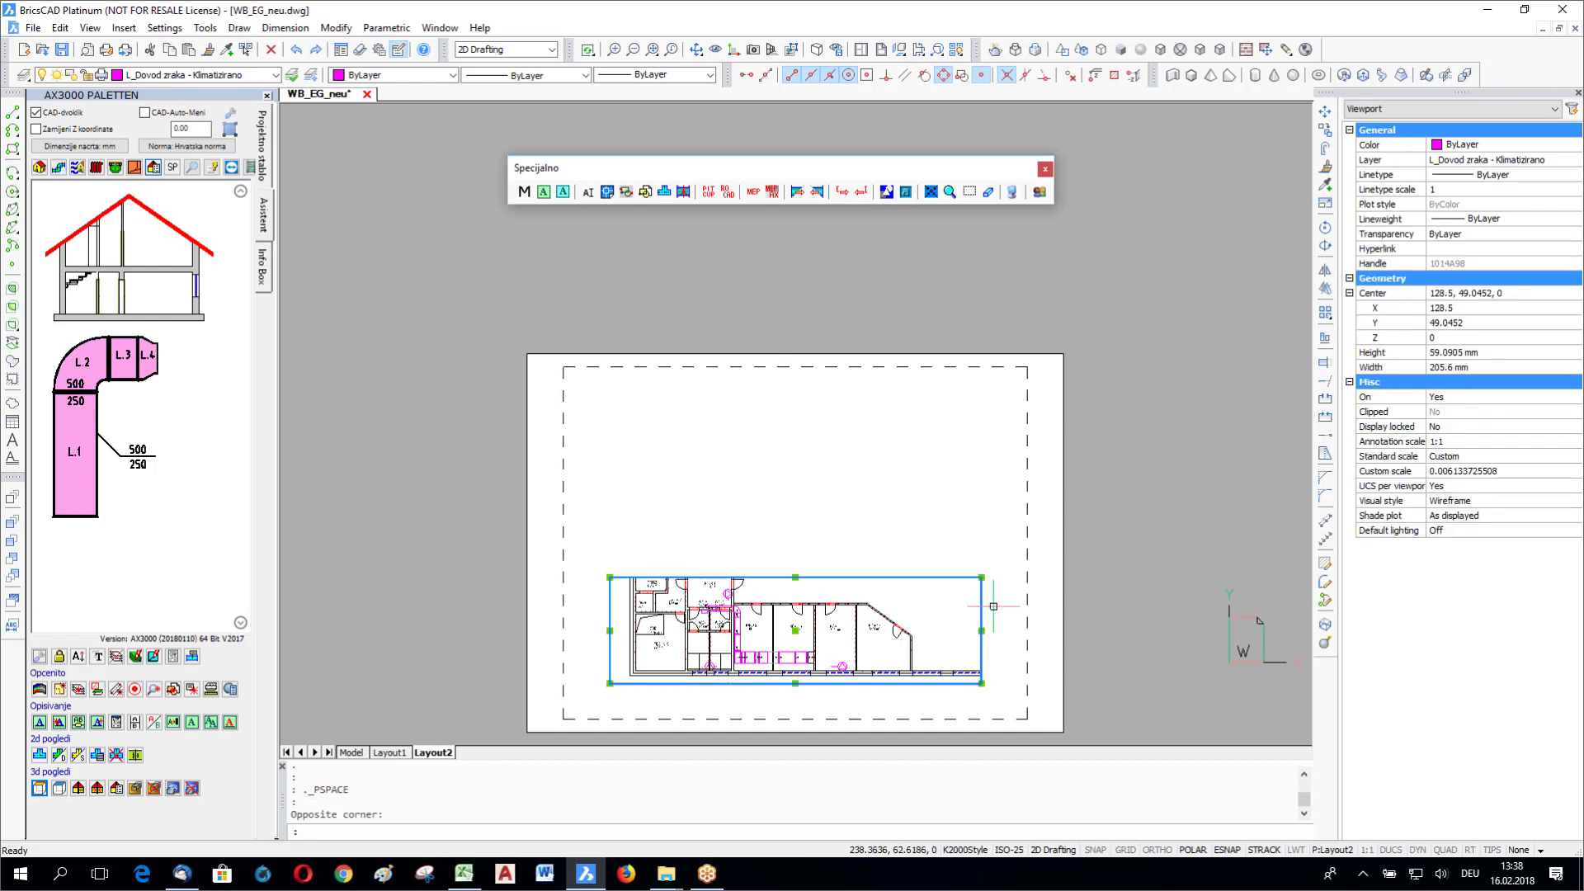
Step: Copy the plan viewport above the original in Layout2 and activate the upper copy
text(co)
key(Return)
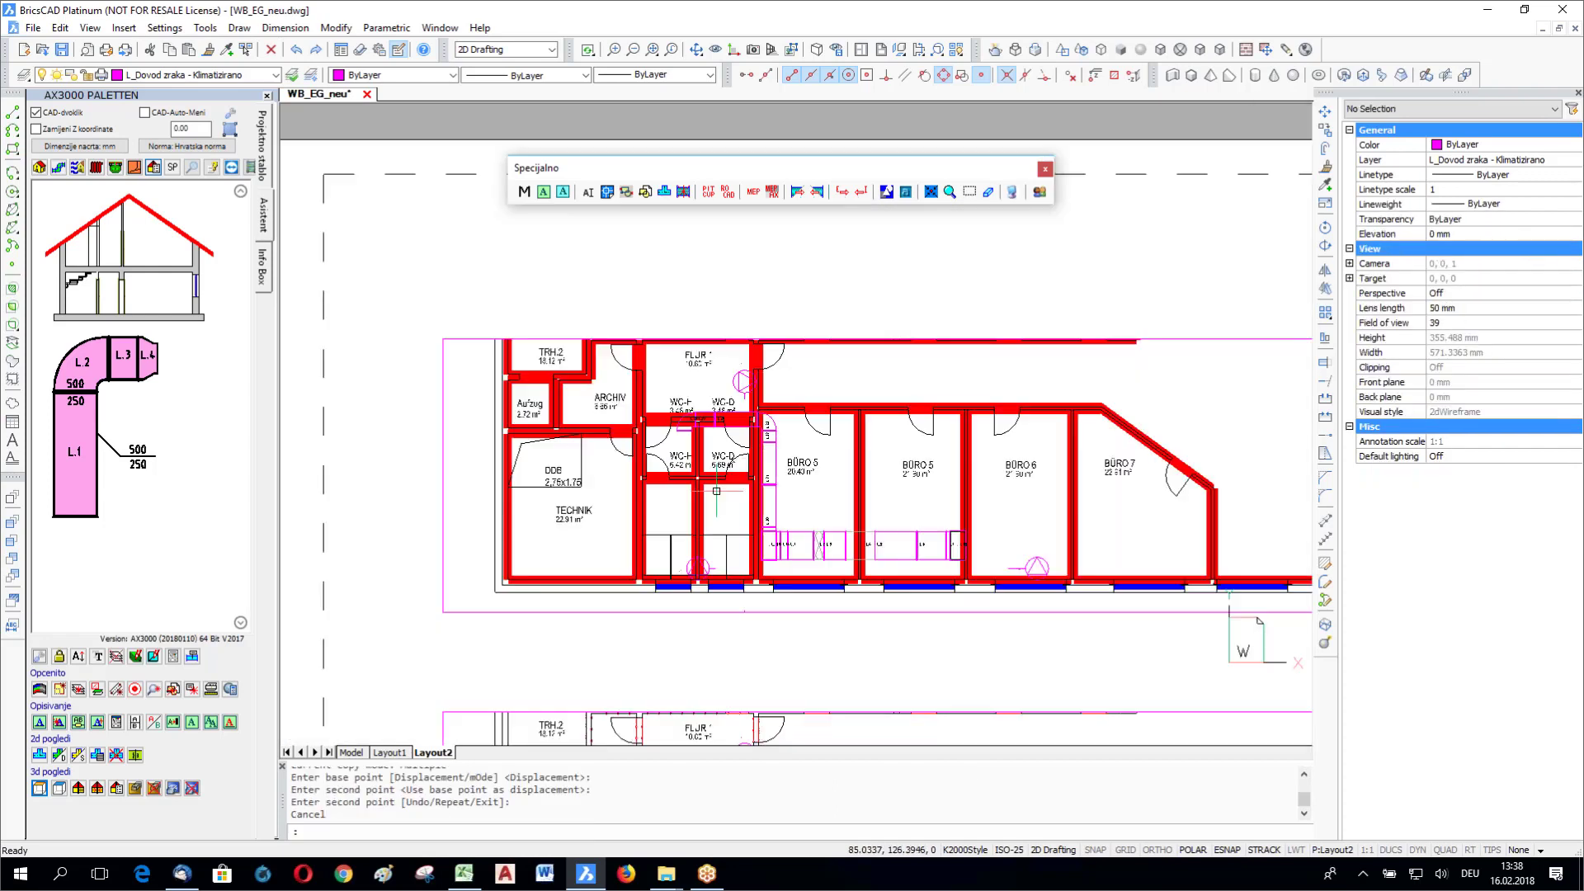
scroll(716, 527, up, 2)
double_click(916, 455)
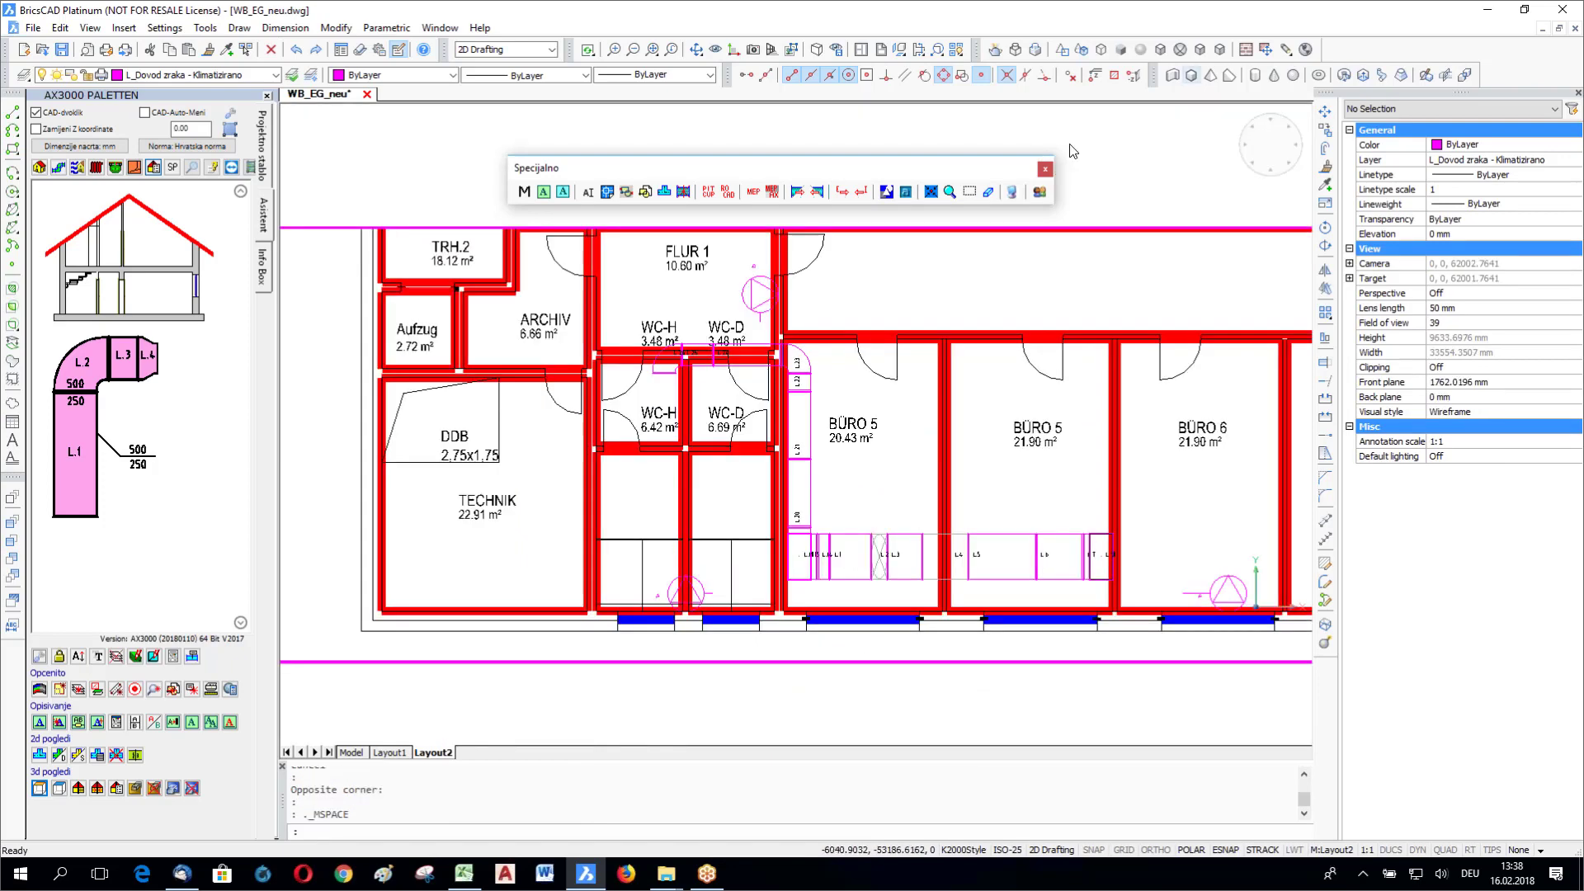
Step: Turn off the Raum layer and reactivate the upper plan viewport
click(166, 76)
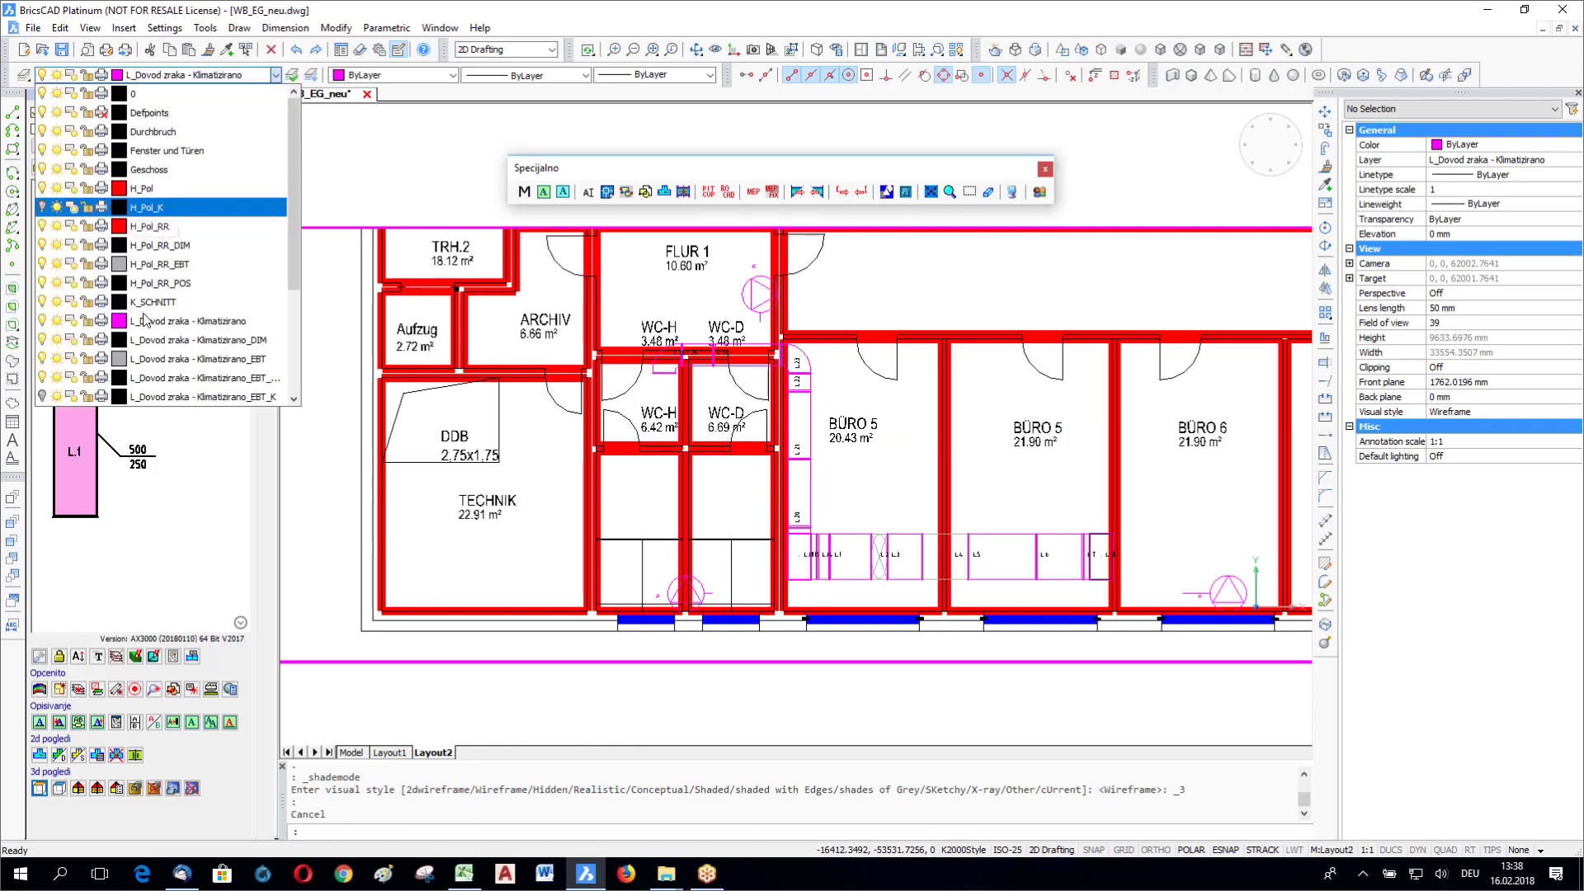
scroll(144, 320, down, 3)
click(42, 302)
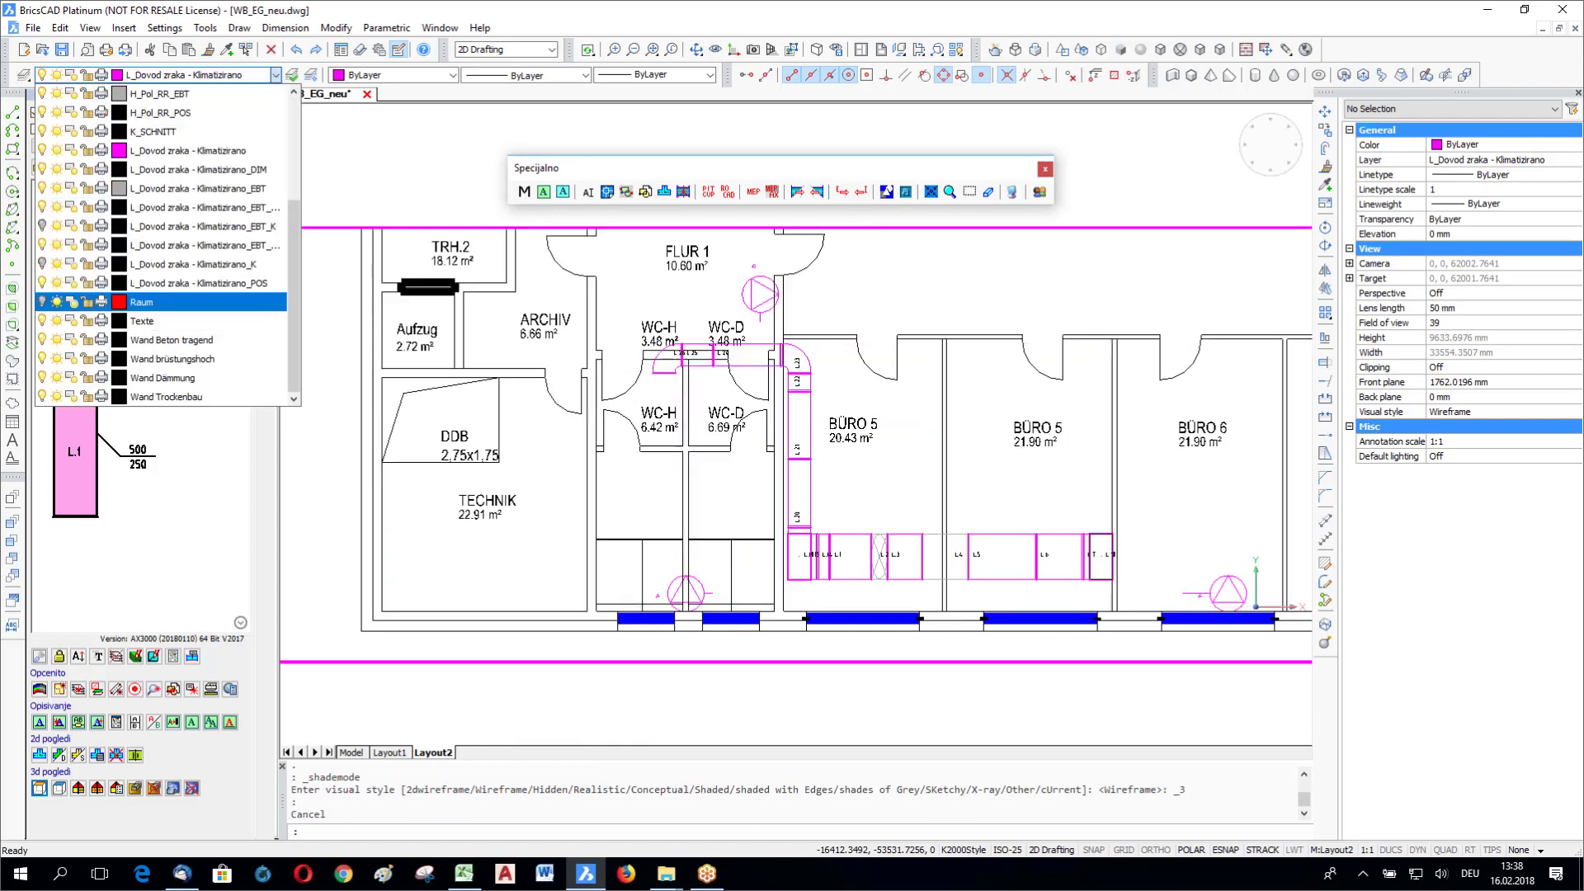
double_click(675, 679)
mouse_move(897, 440)
middle_down()
mouse_move(837, 440)
mouse_move(805, 460)
middle_up()
double_click(804, 460)
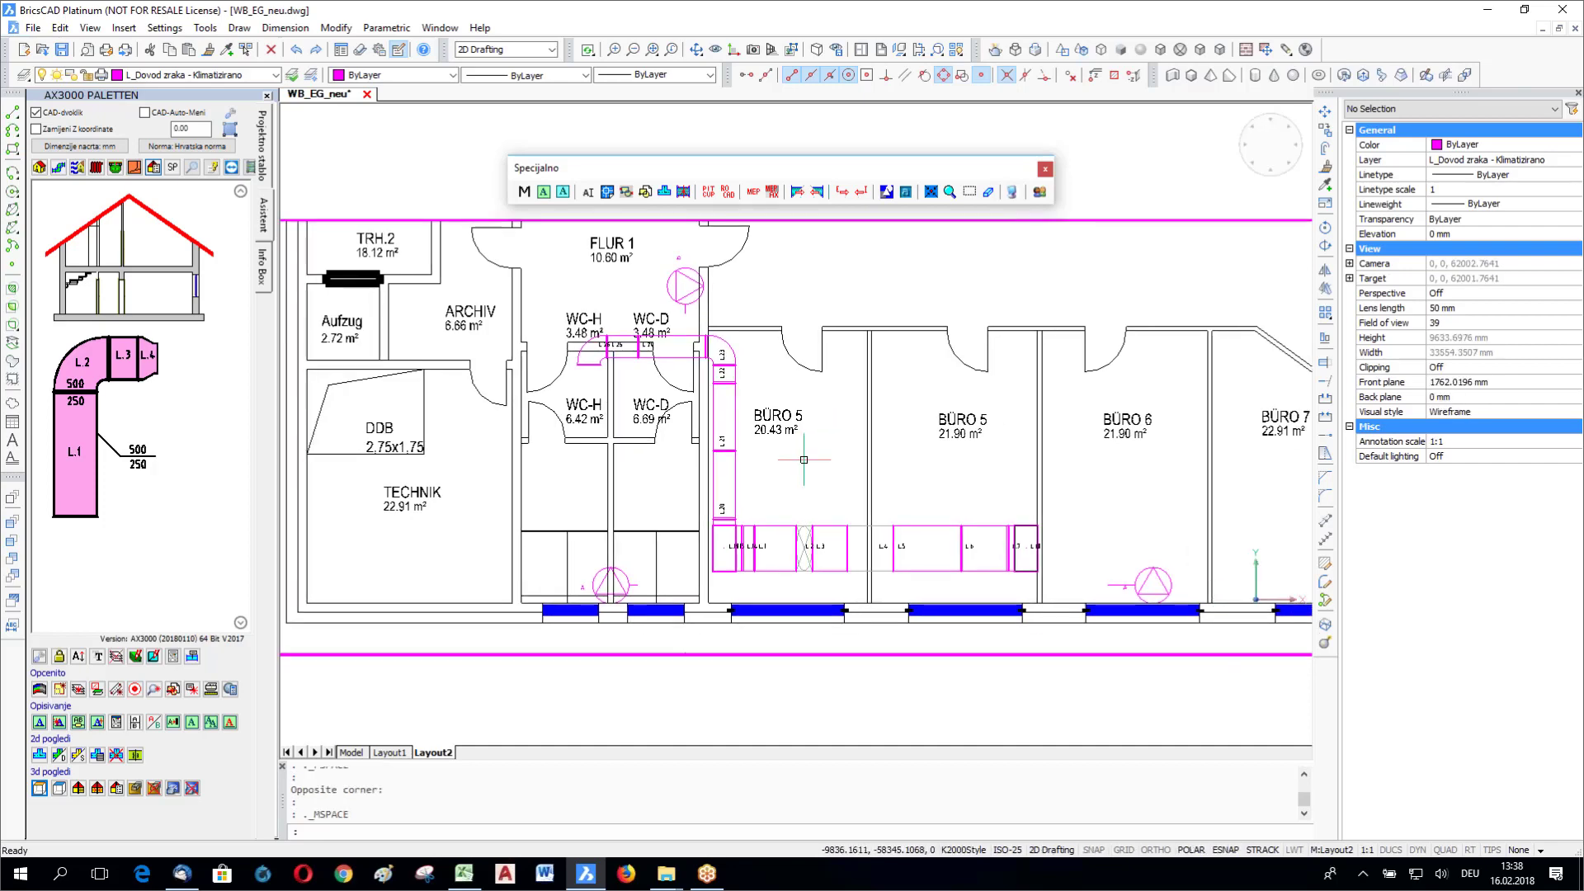
Step: Create section view C in the upper viewport with a vertical line through the first BÜRO 5, looking towards the WC-D rooms
click(42, 786)
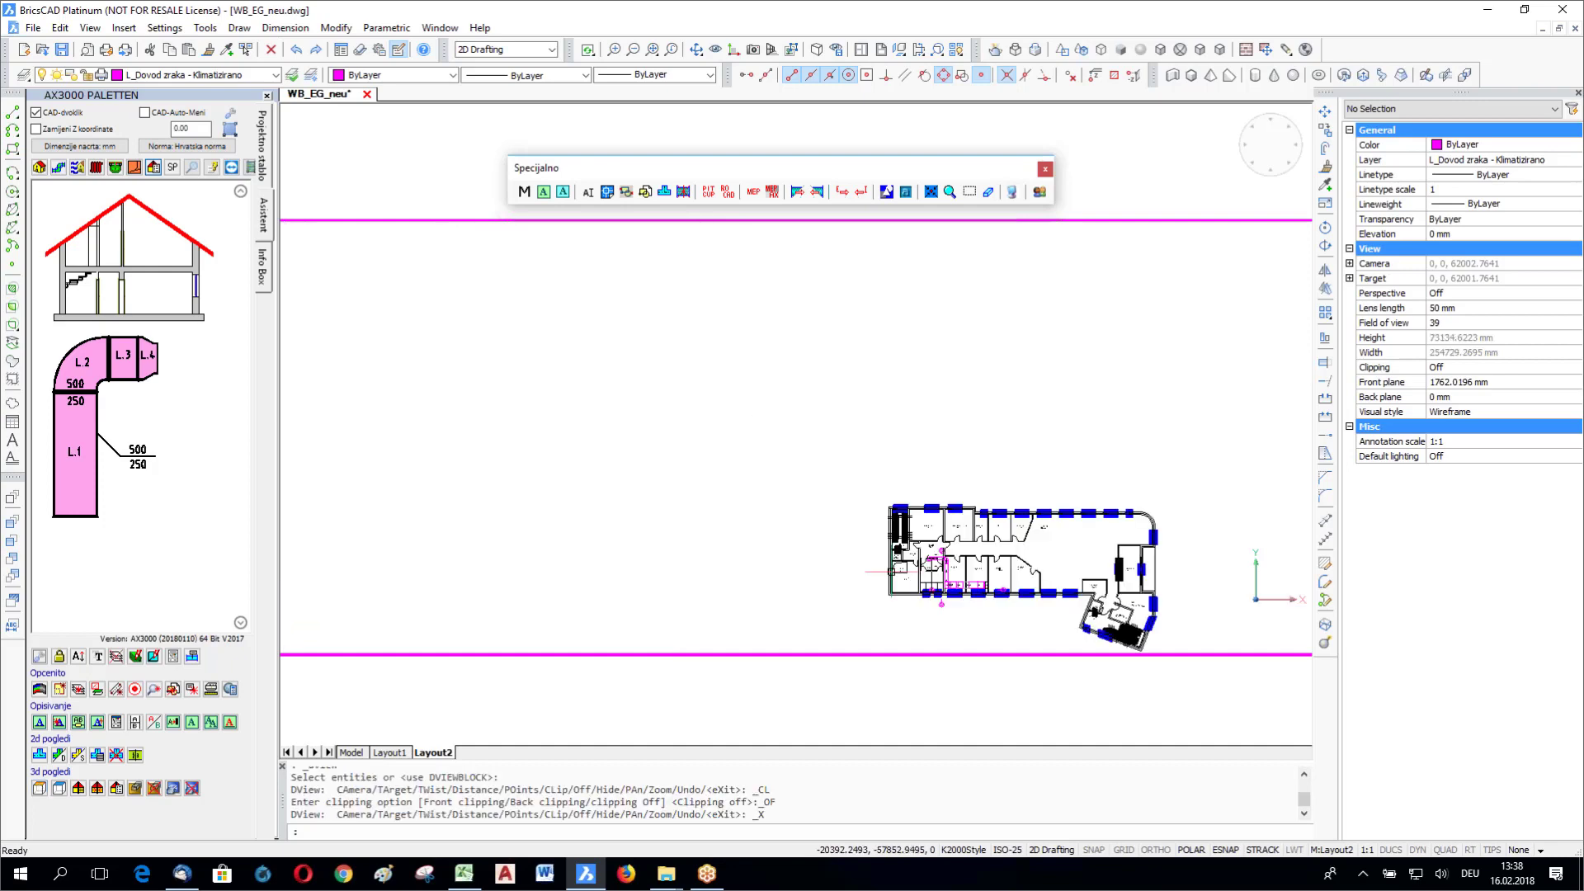
middle_drag(891, 569, 849, 510)
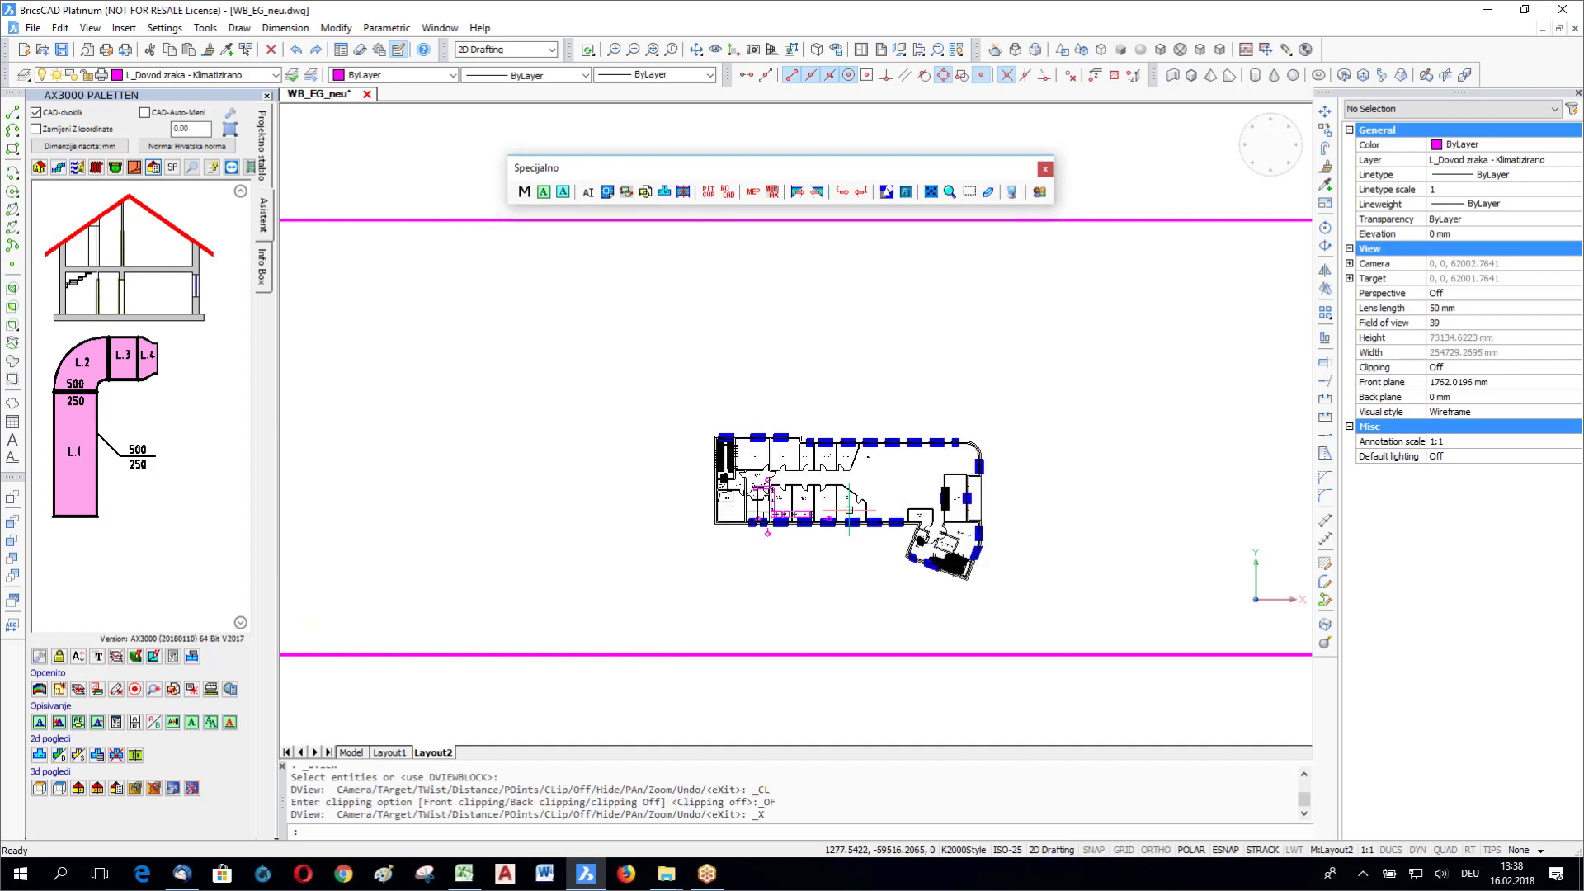
text(c)
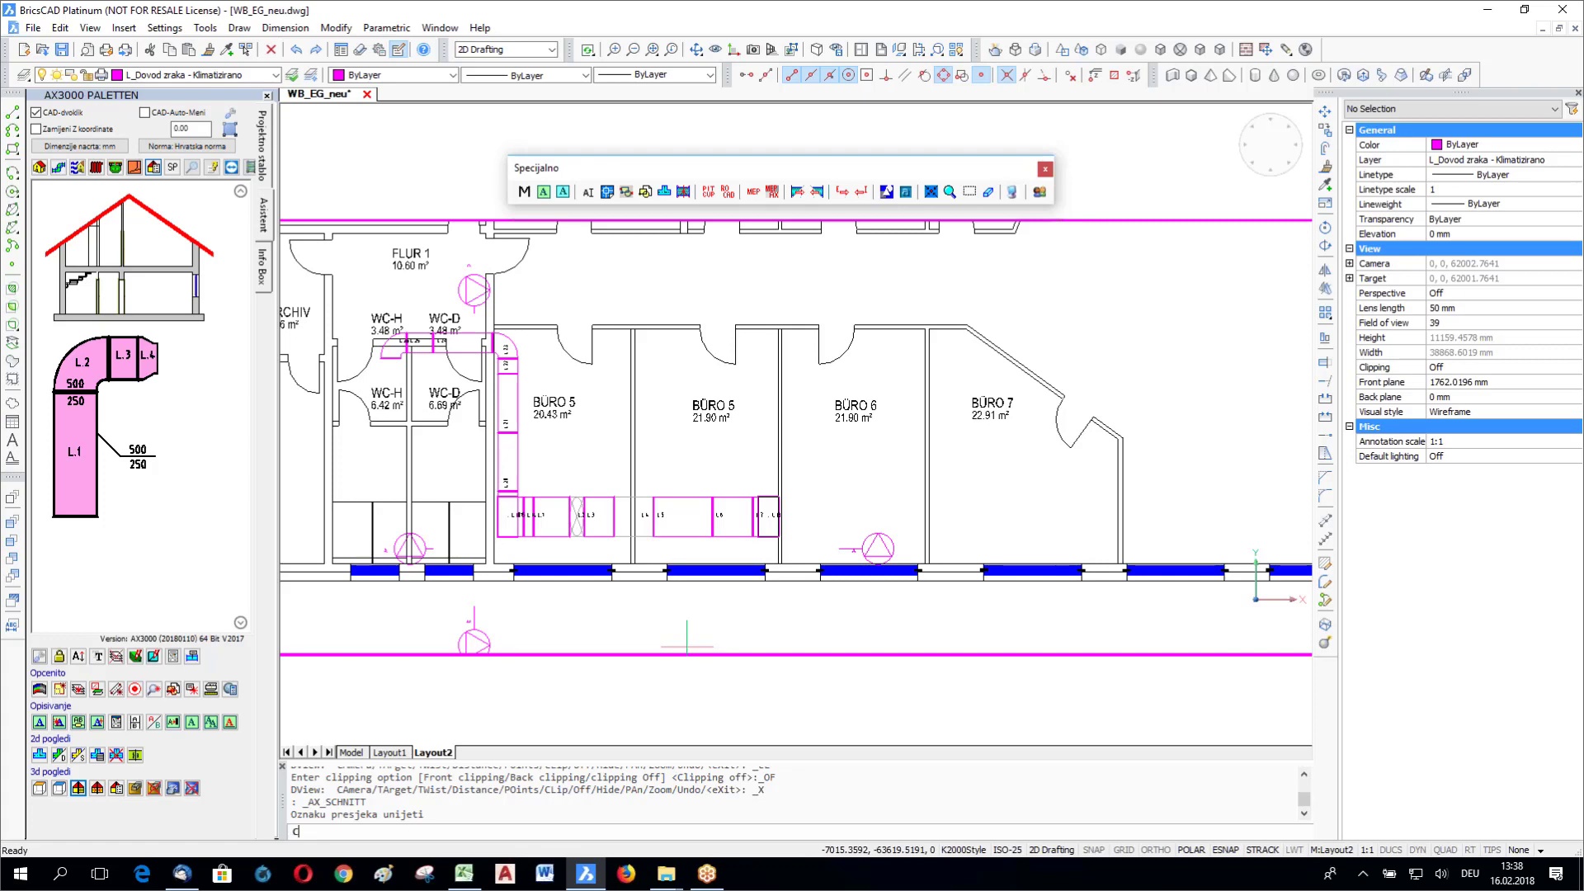
key(Return)
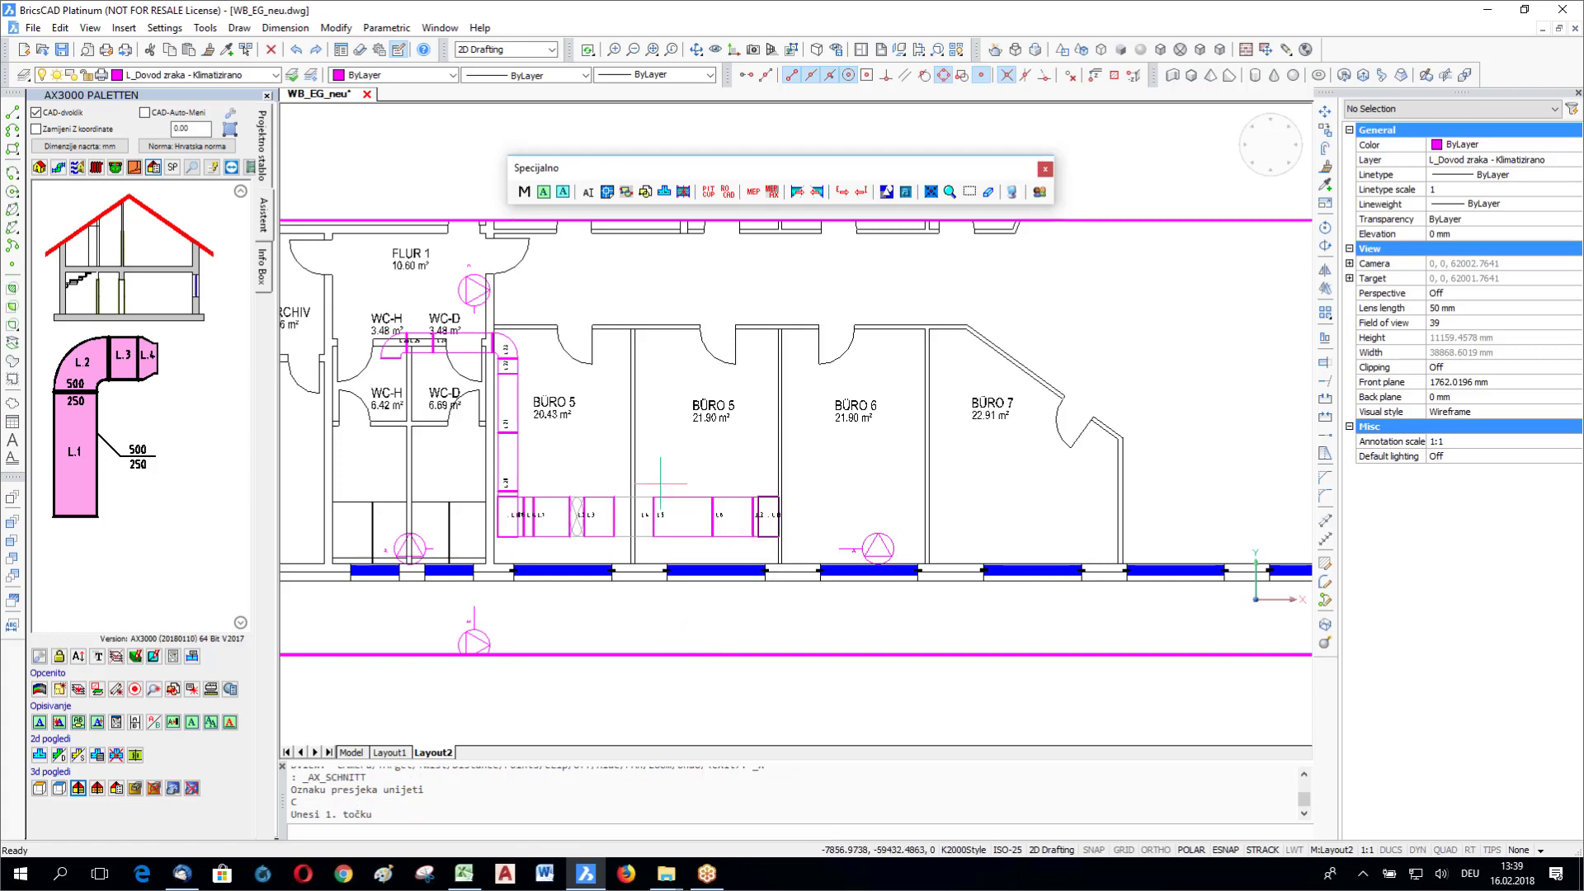
click(549, 303)
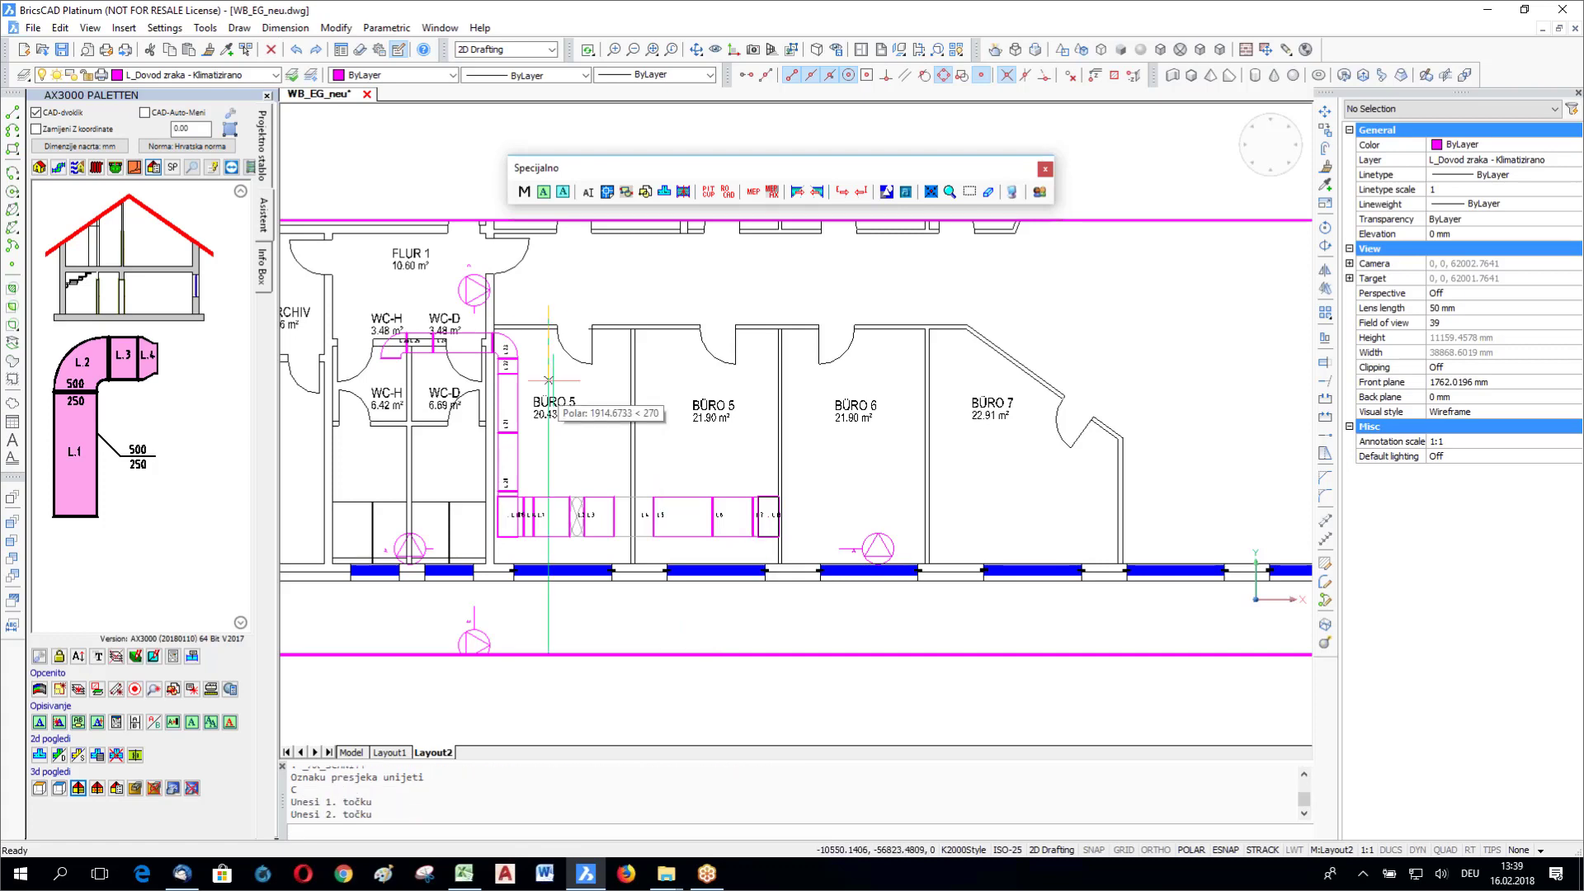
click(549, 451)
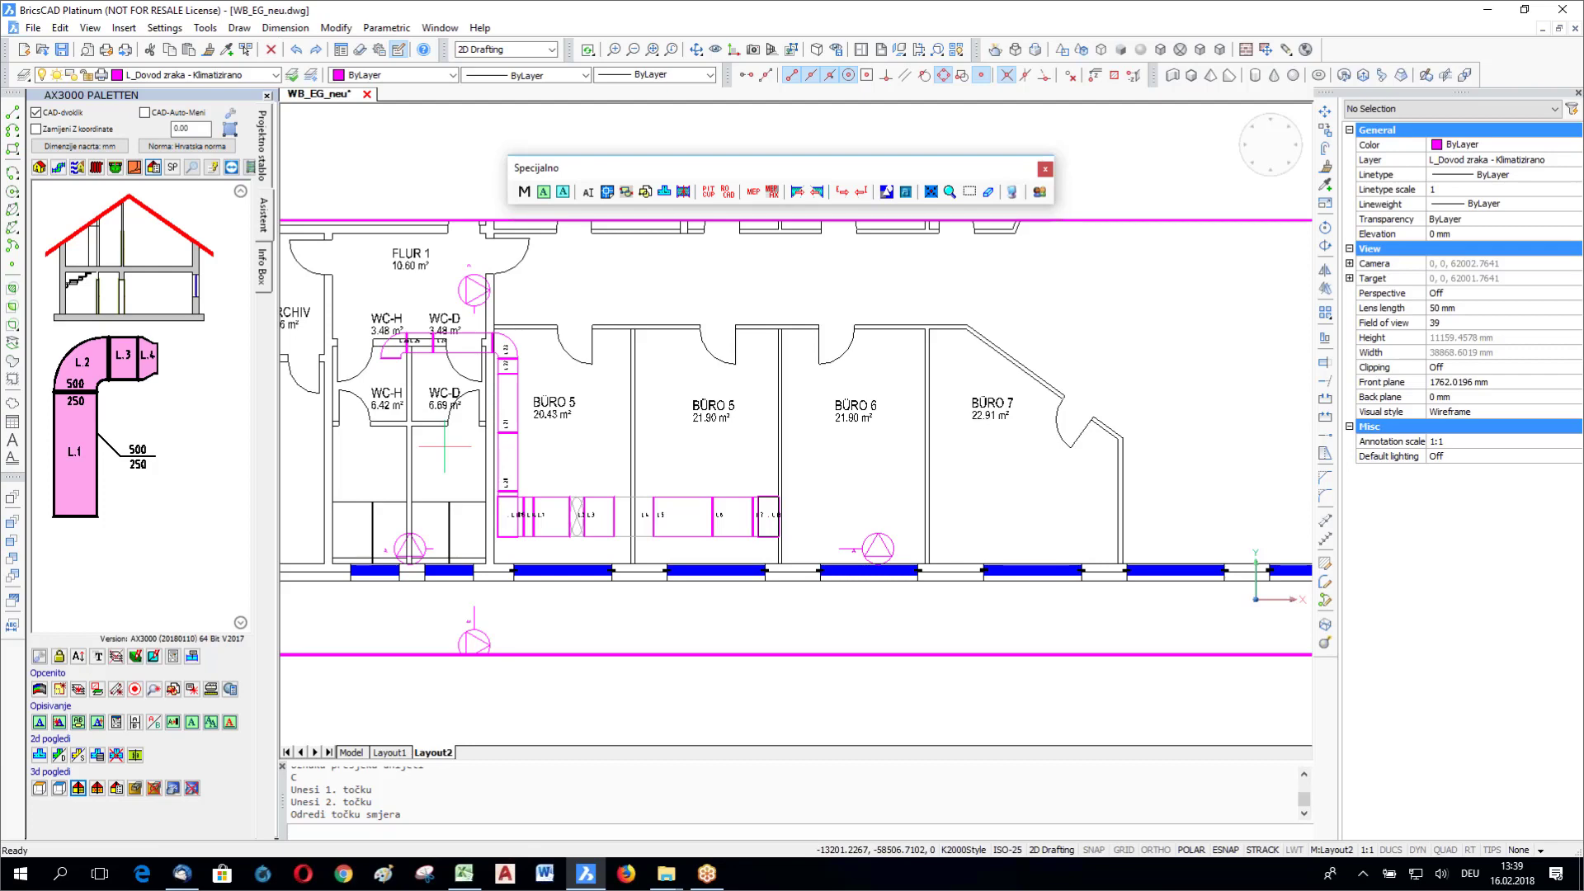
click(445, 447)
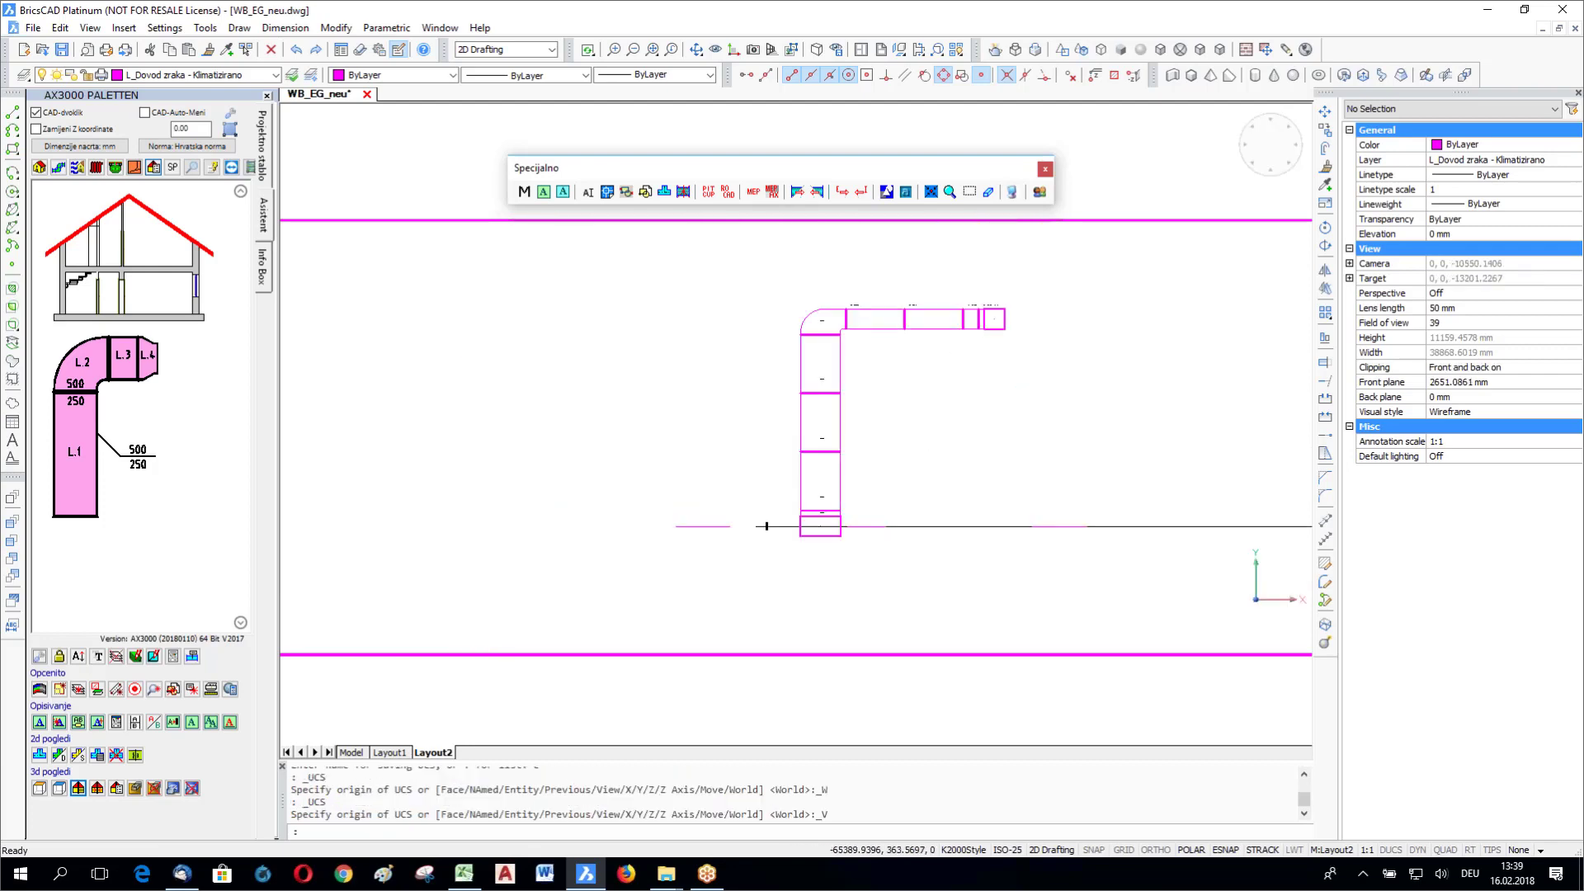
scroll(621, 515, down, 2)
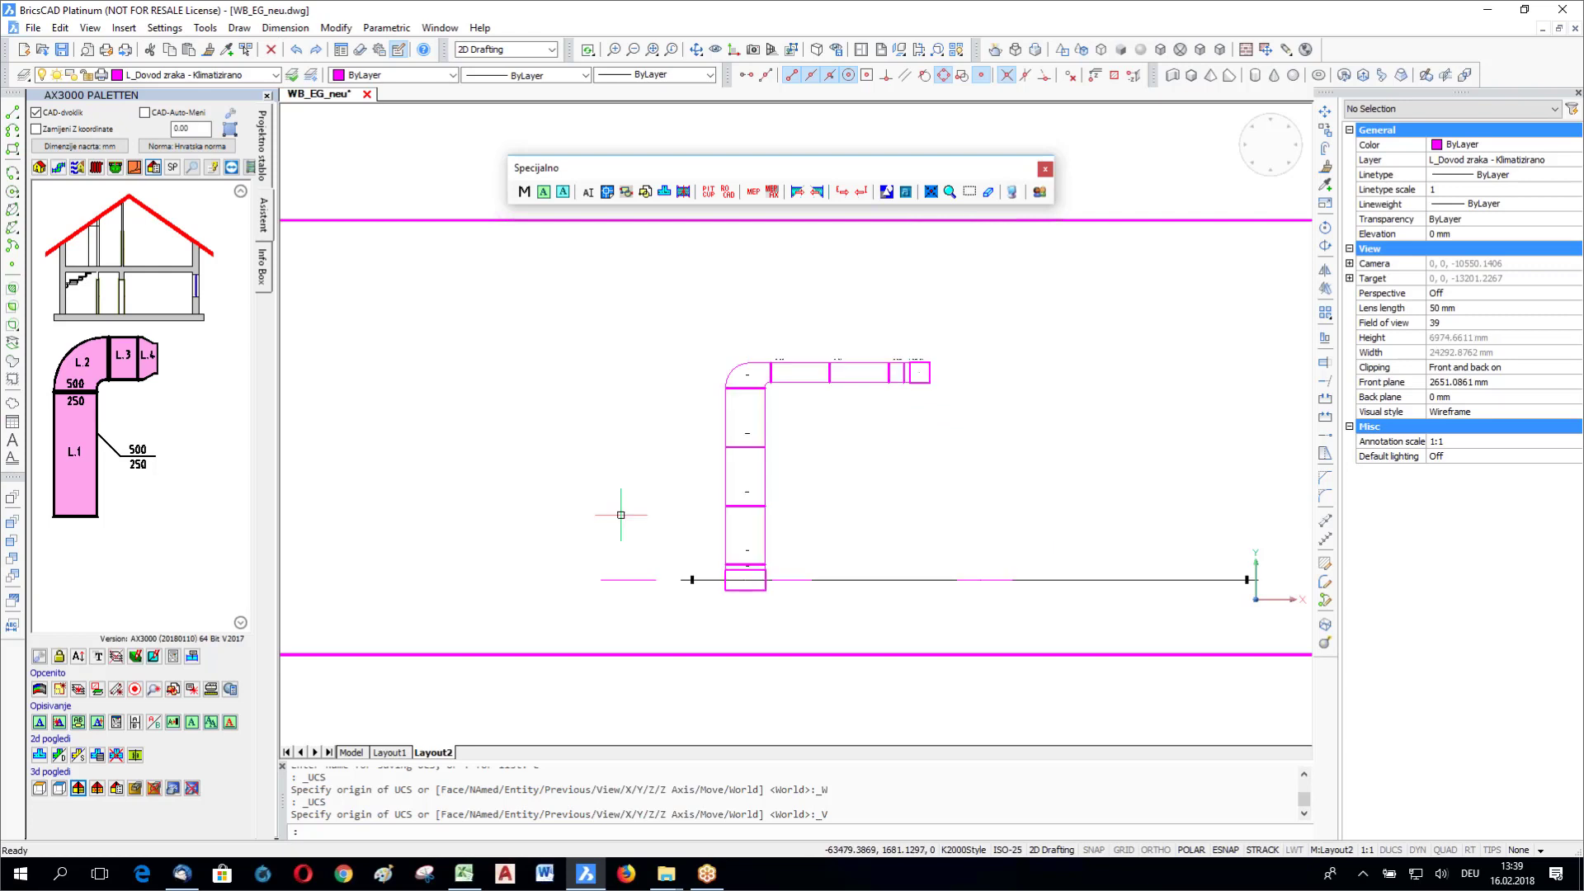
double_click(621, 515)
Step: Activate the lower plan viewport and switch it to section view A along the duct run
scroll(540, 348, down, 4)
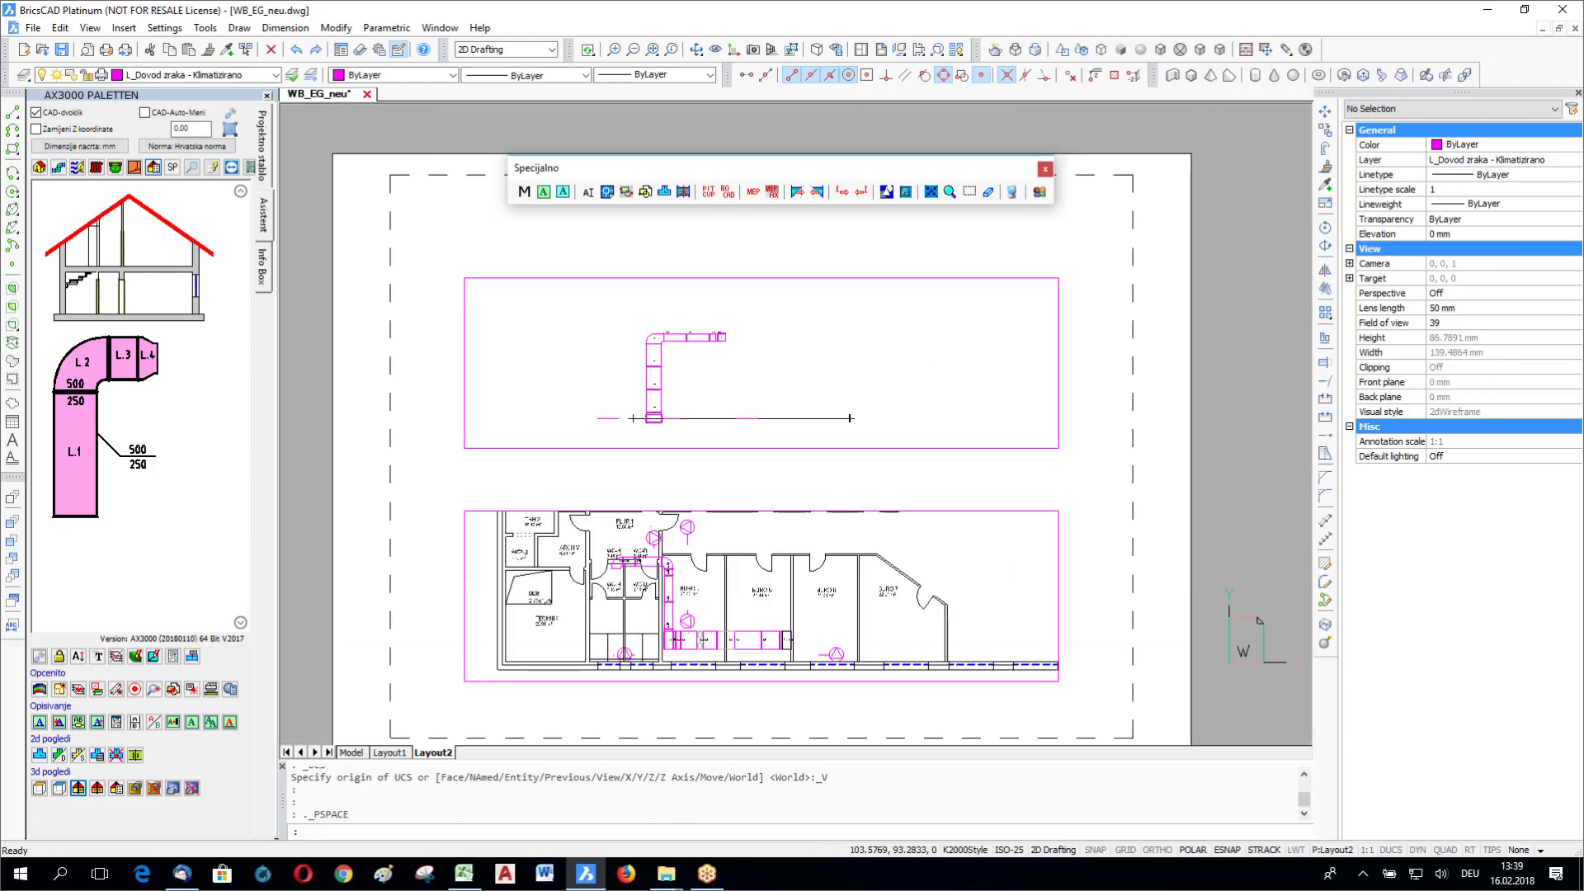
double_click(729, 500)
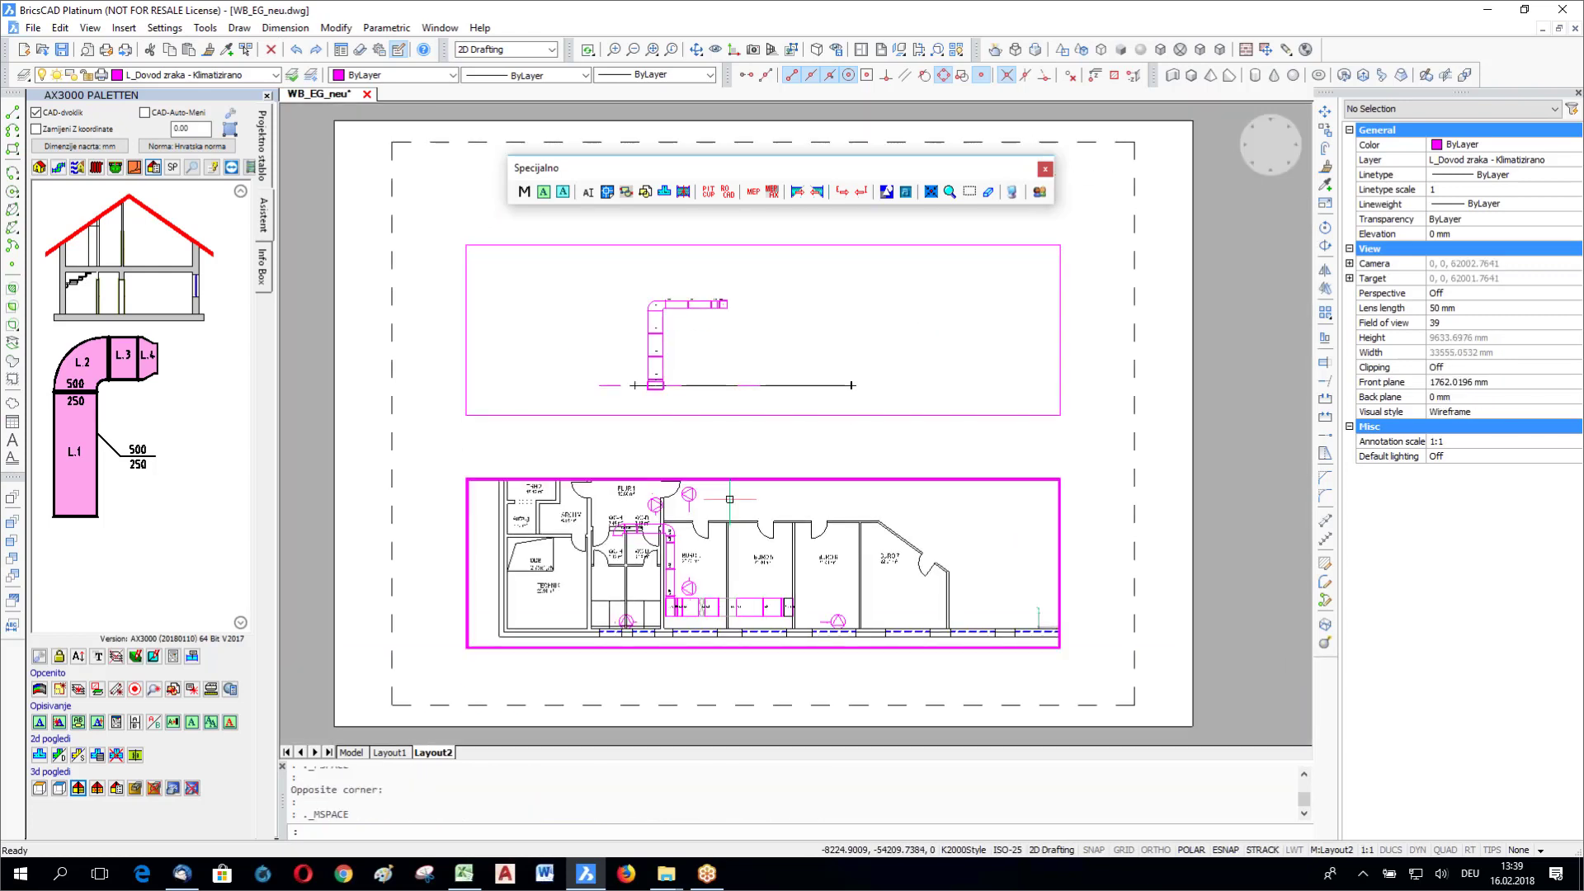
click(98, 789)
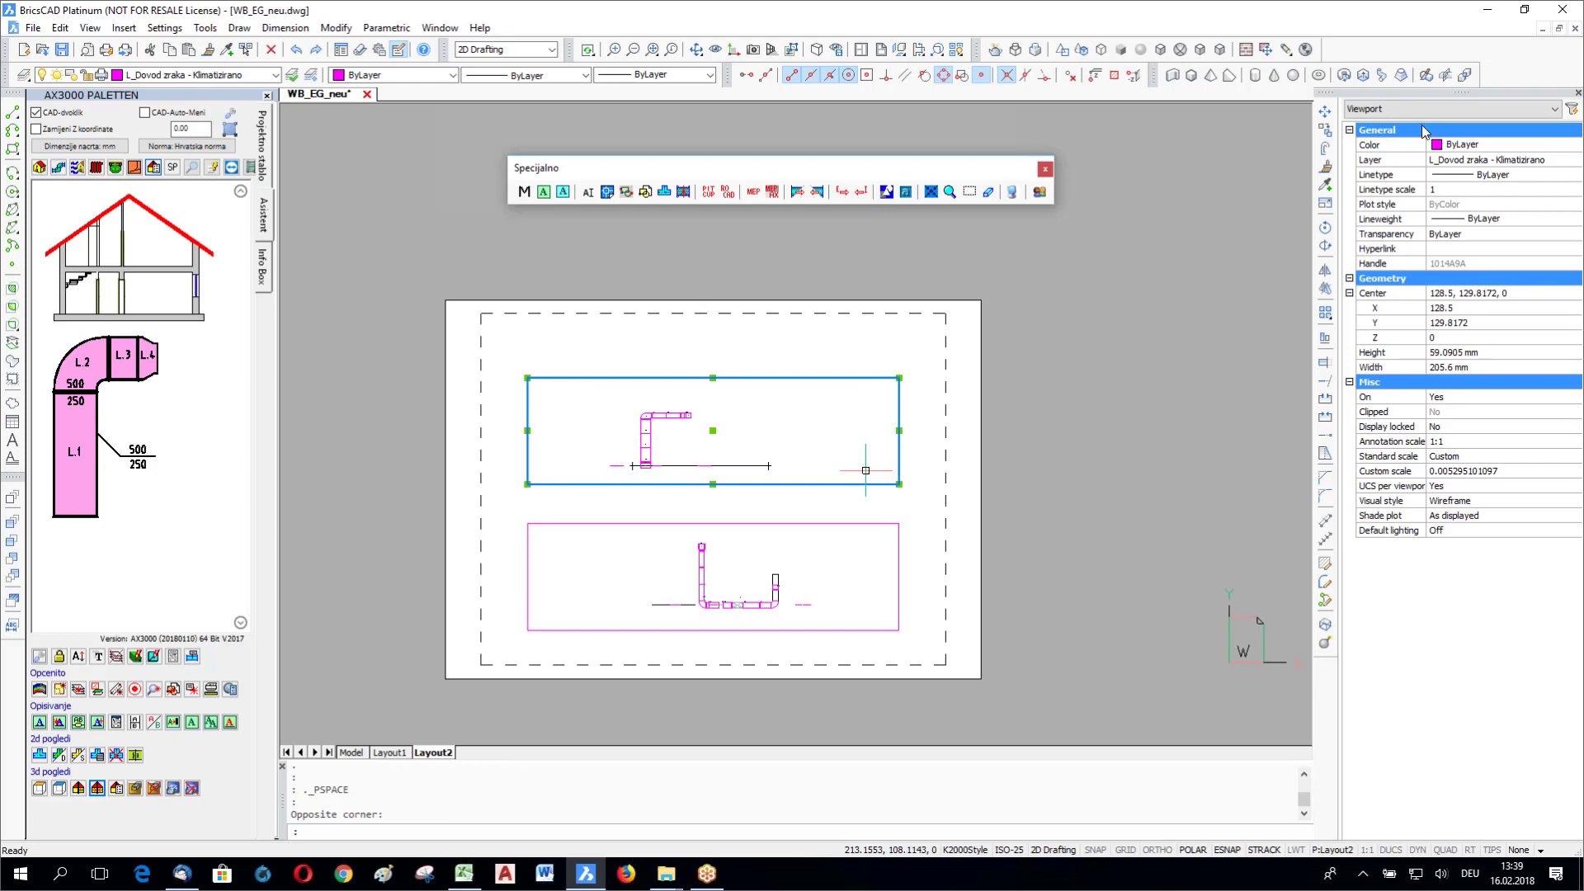
Step: Copy the section C viewport to the empty area beside the sheet in Layout2
text(co)
key(Return)
click(802, 463)
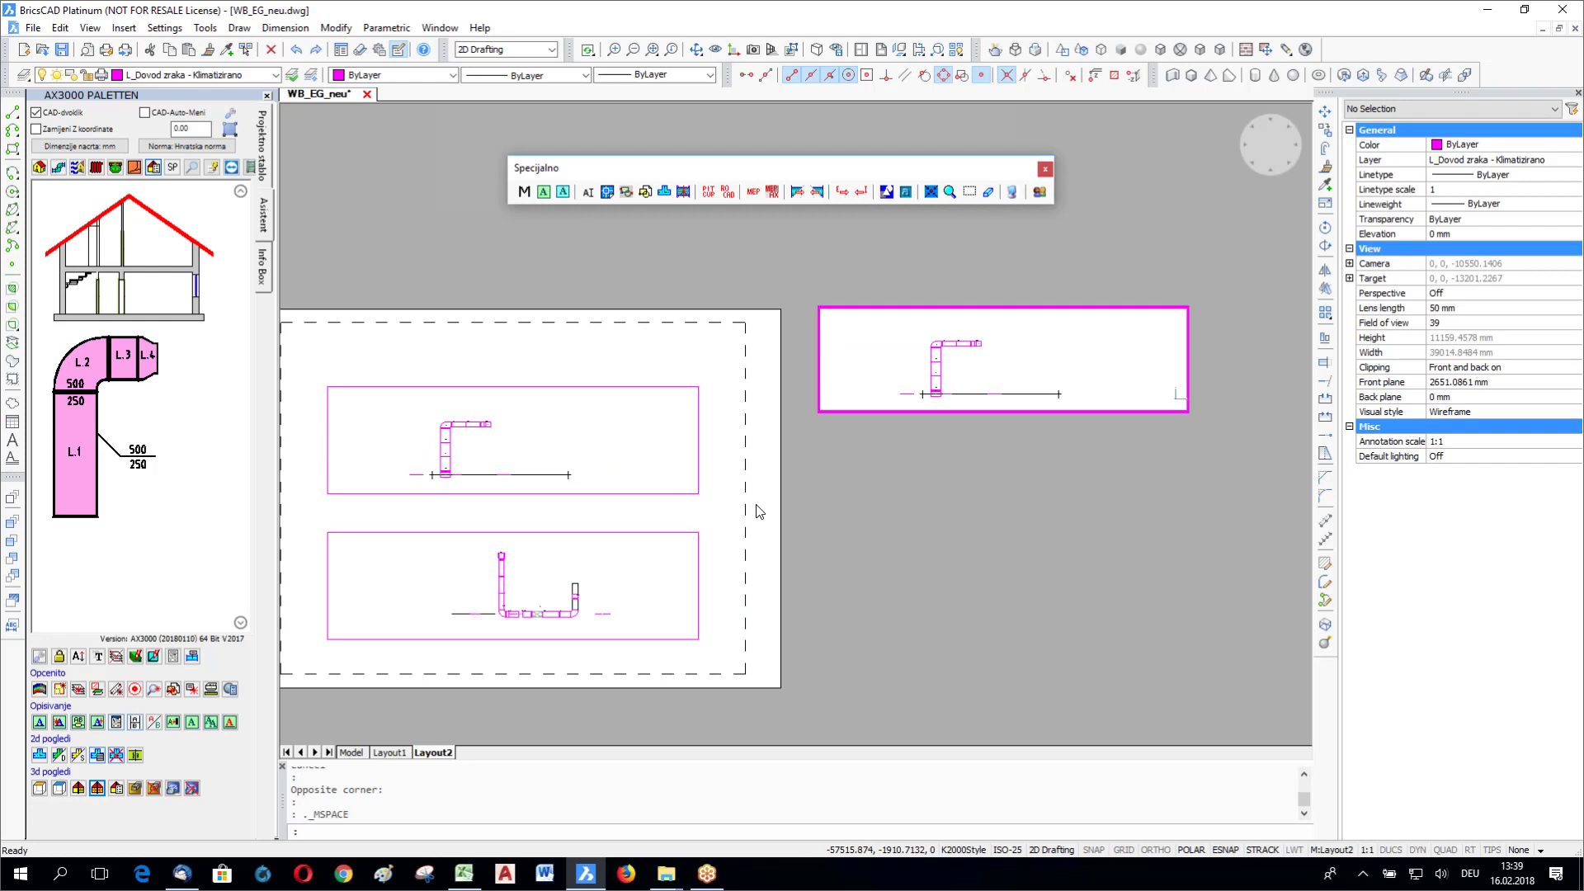
Step: Restore the plan in the copied viewport, apply section C from the section list, and try switching to section b
click(137, 244)
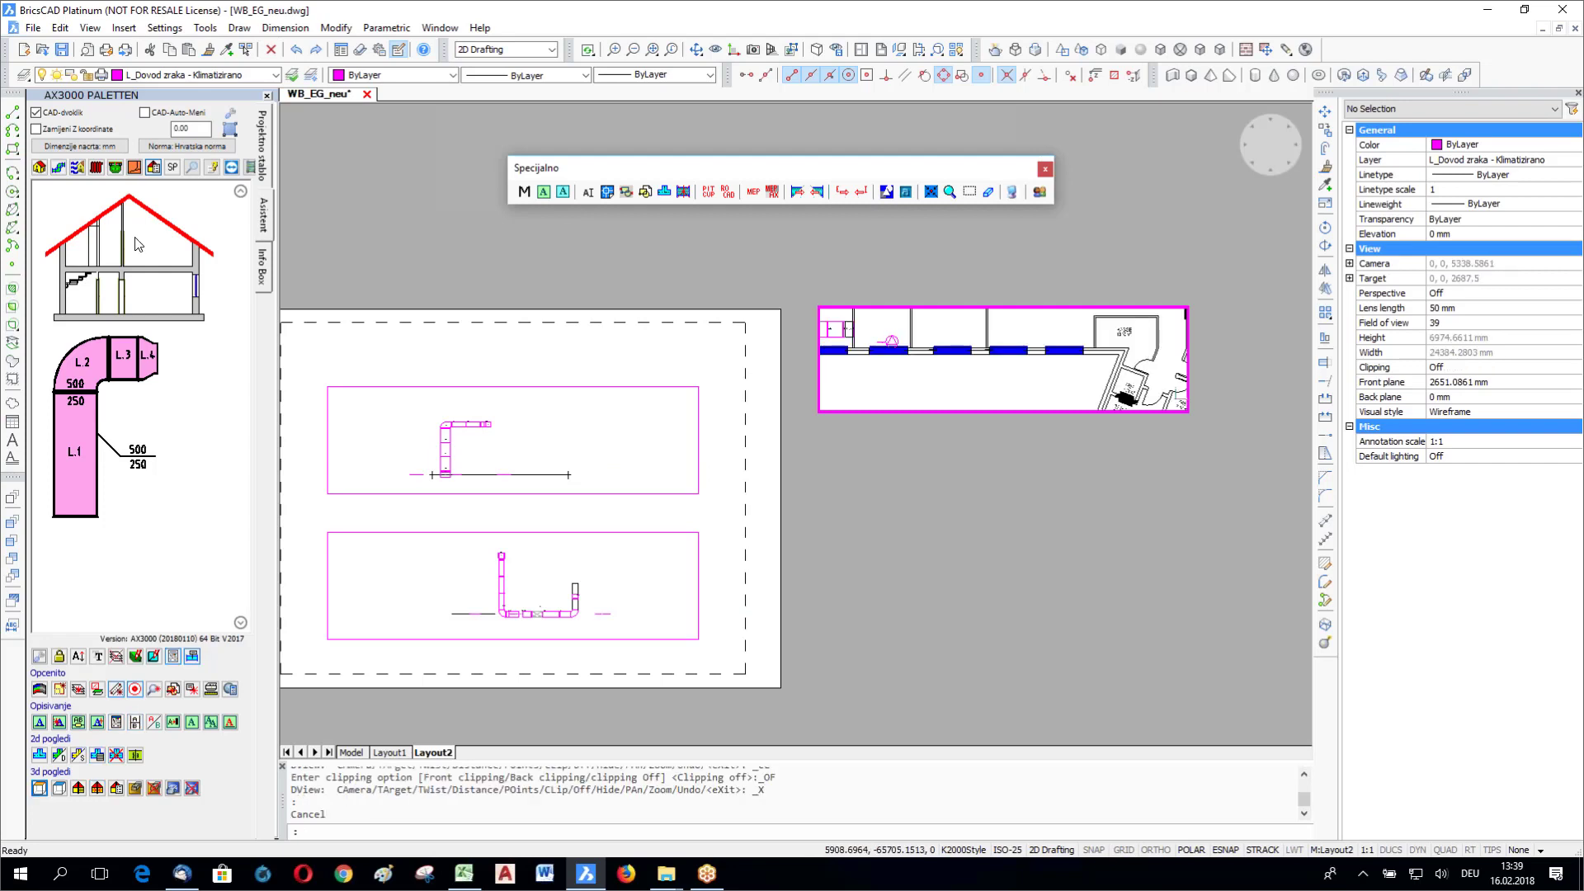
click(137, 243)
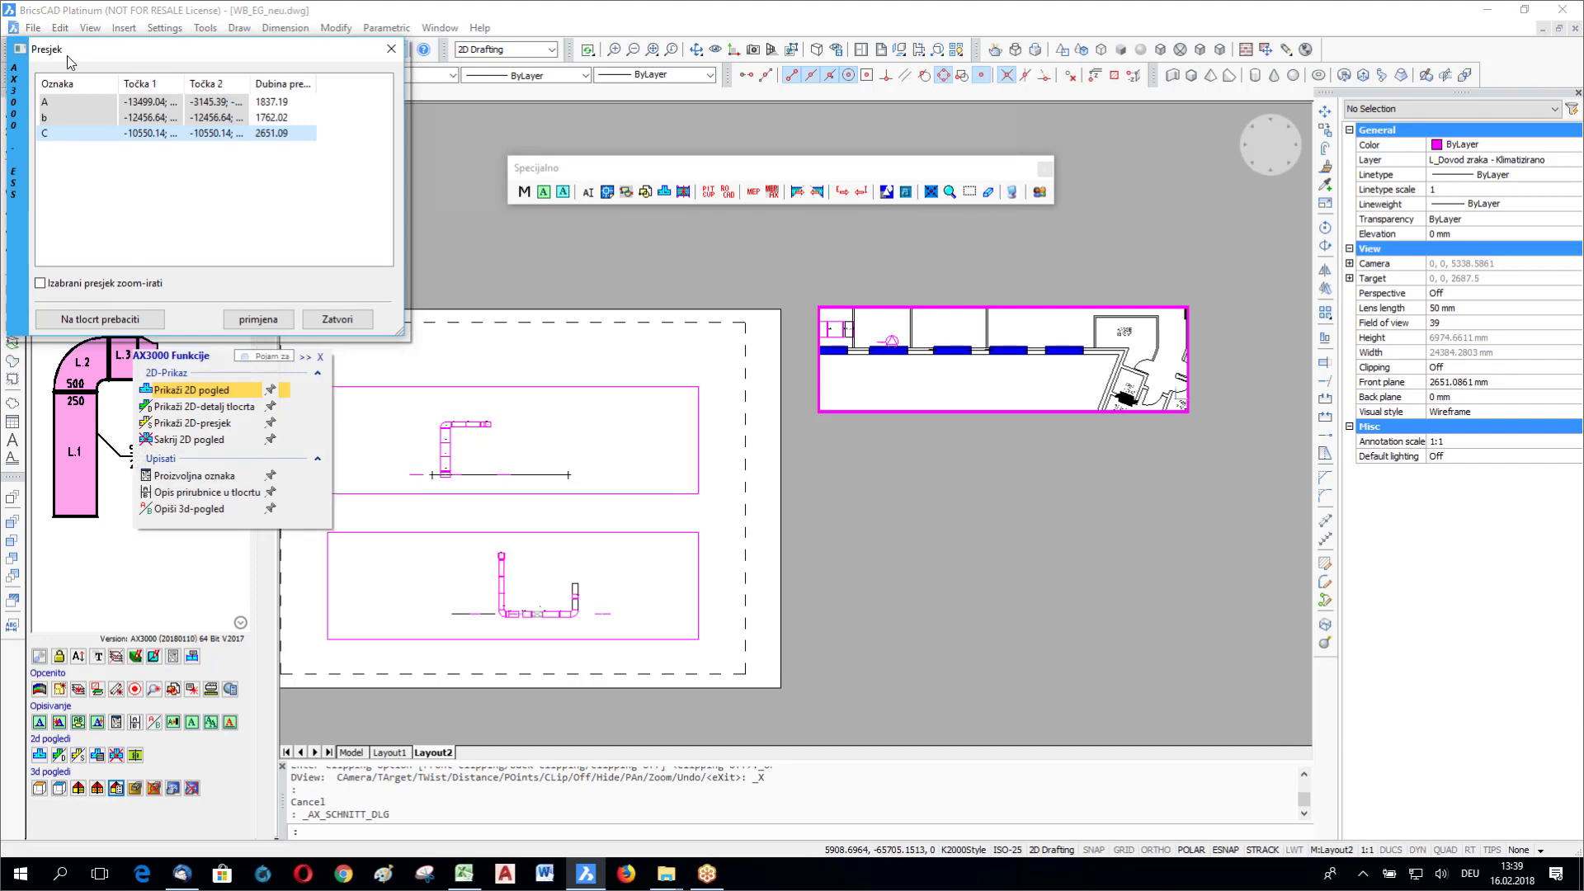
double_click(47, 137)
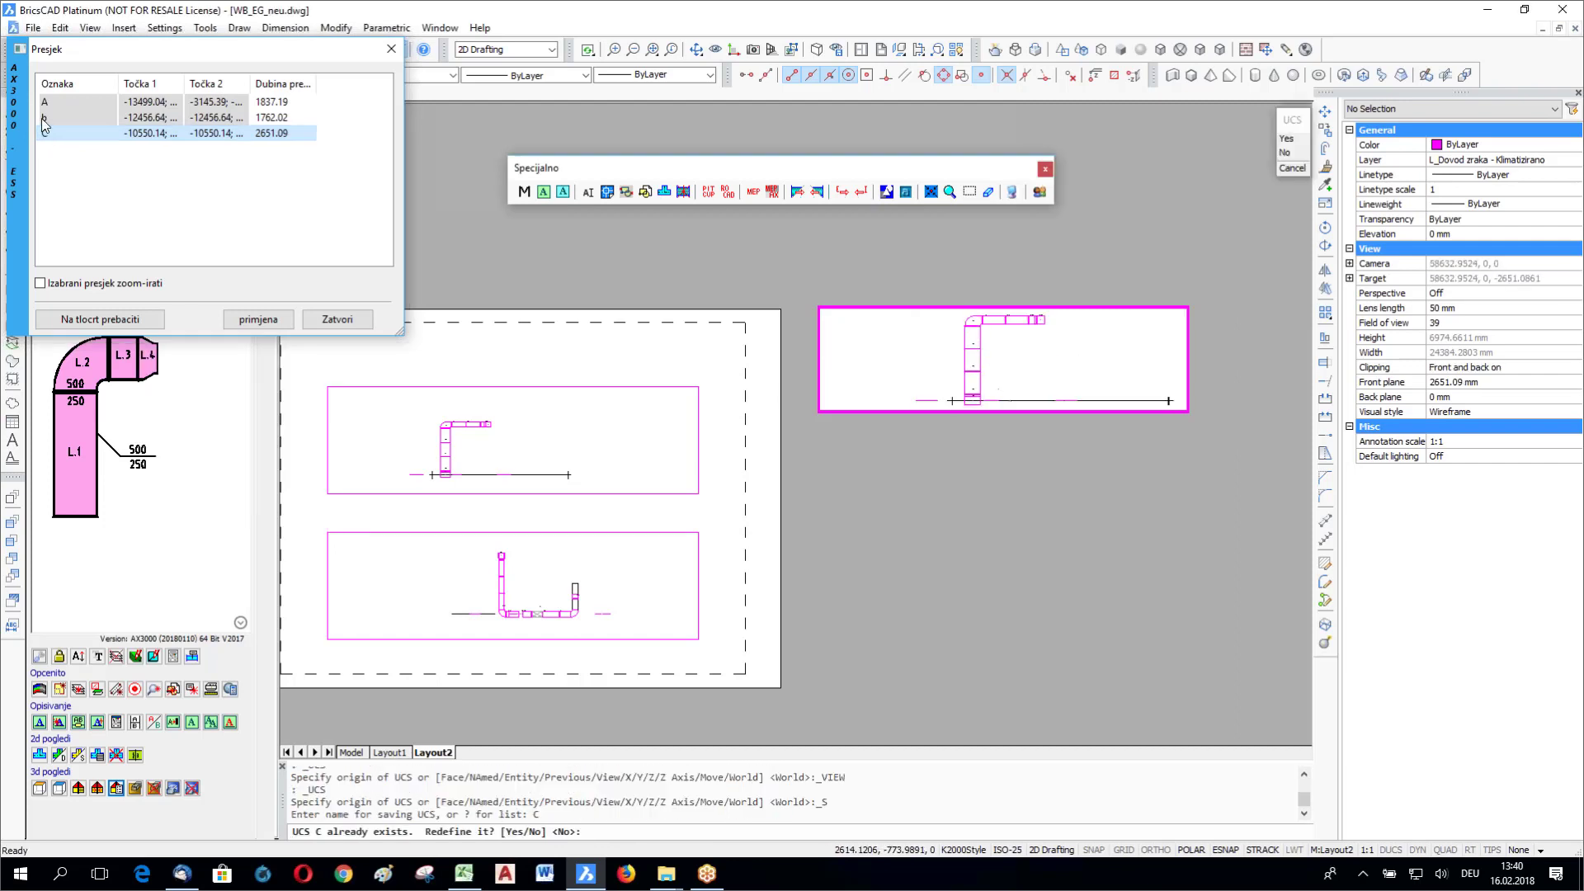
double_click(41, 117)
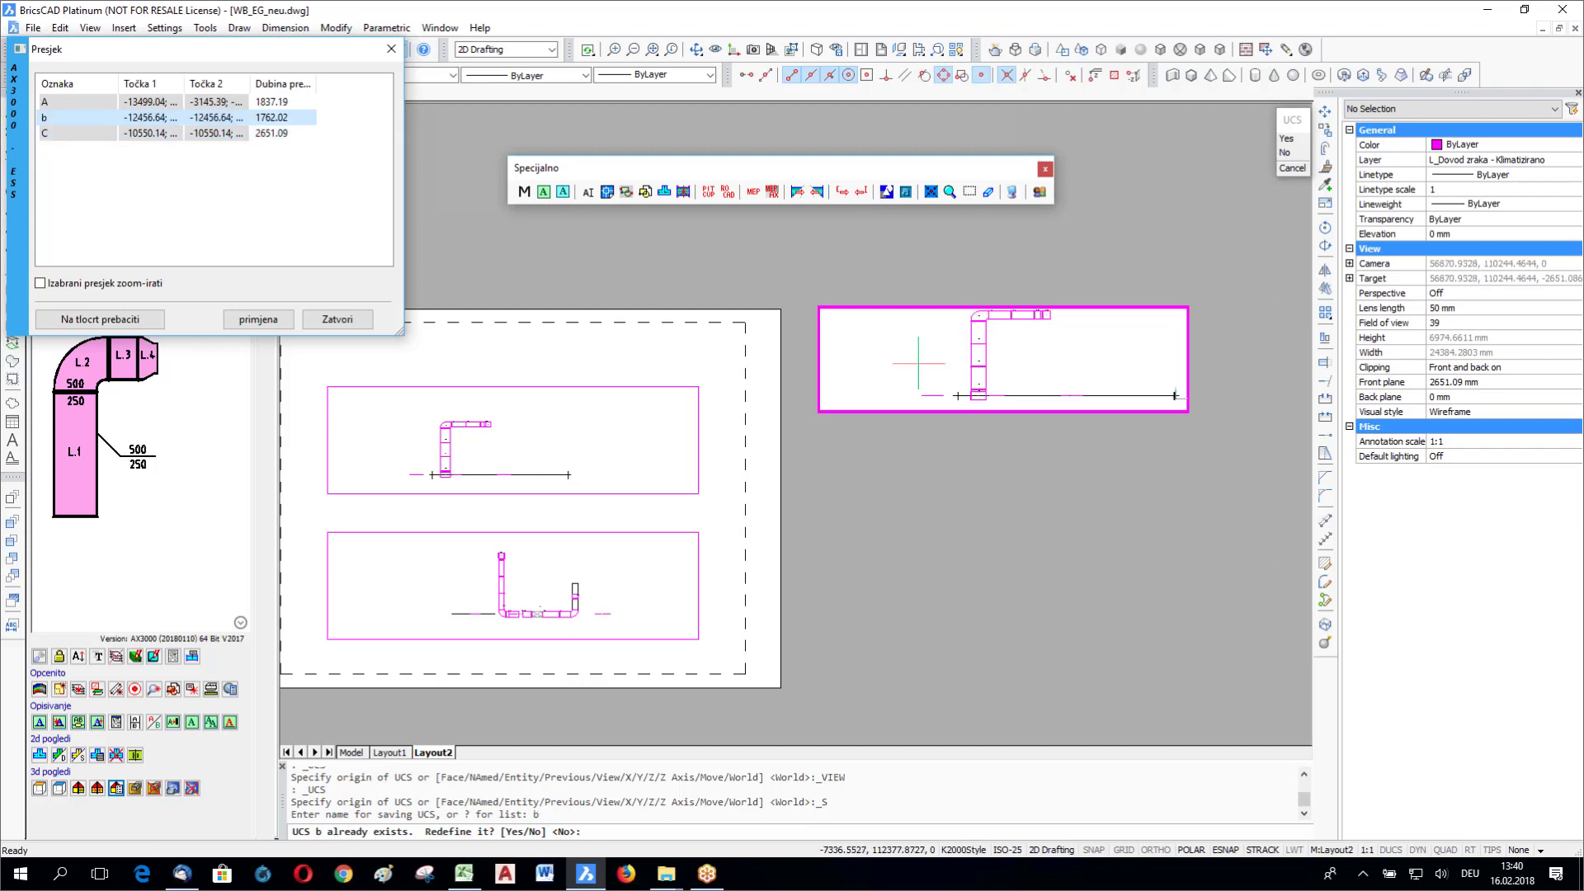
key(Escape)
key(Escape)
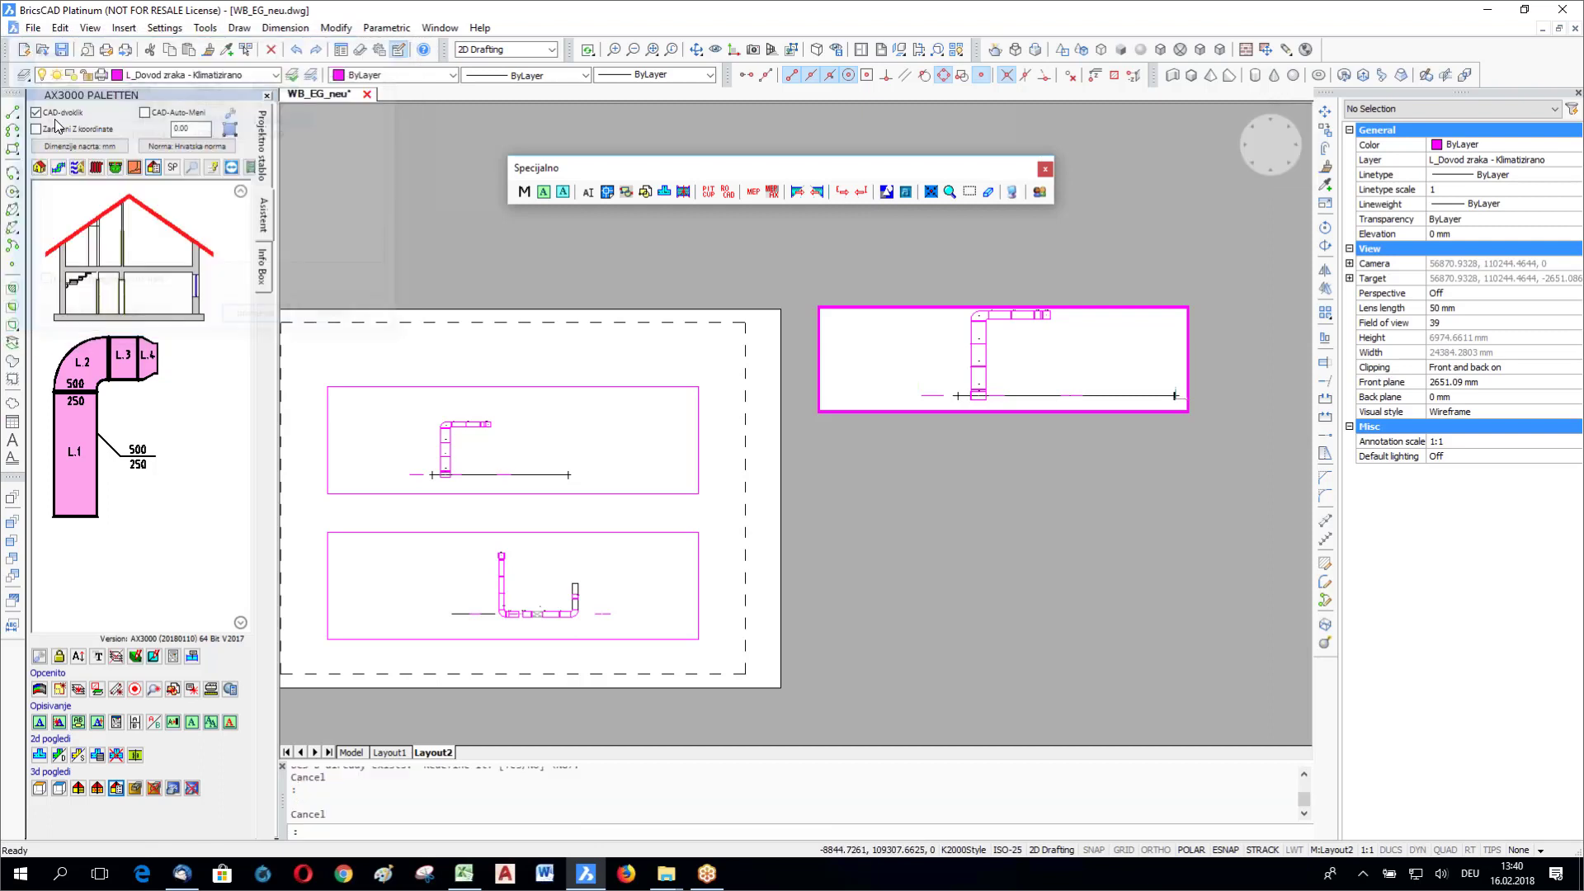
Step: Reopen the section list and apply section b to the copied viewport beside the sheet
key(Return)
key(Up)
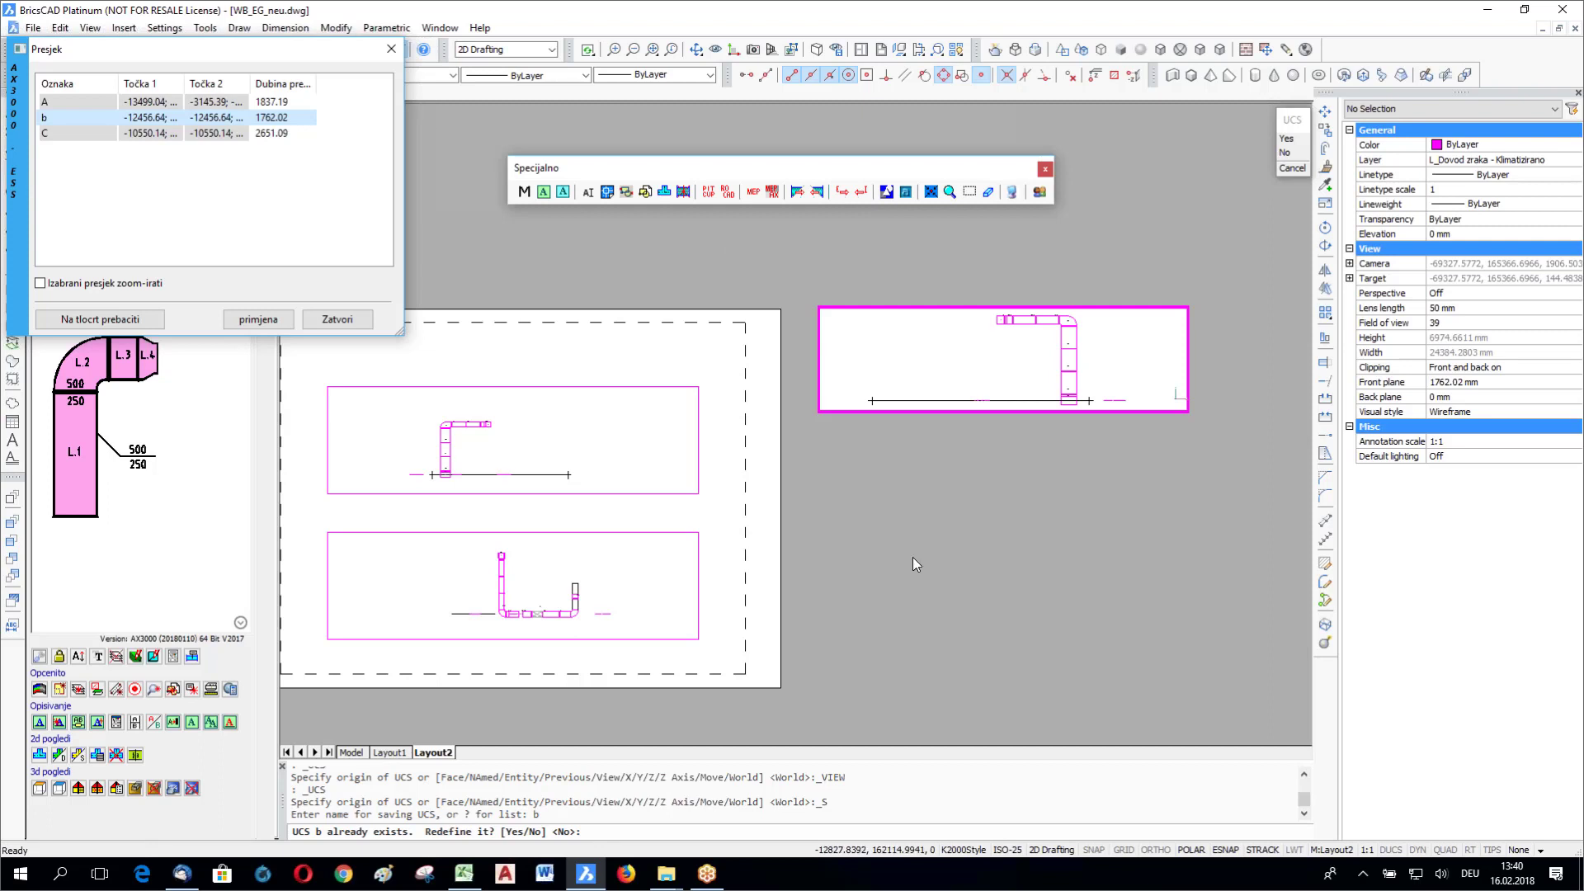
key(Escape)
key(Escape)
key(Escape)
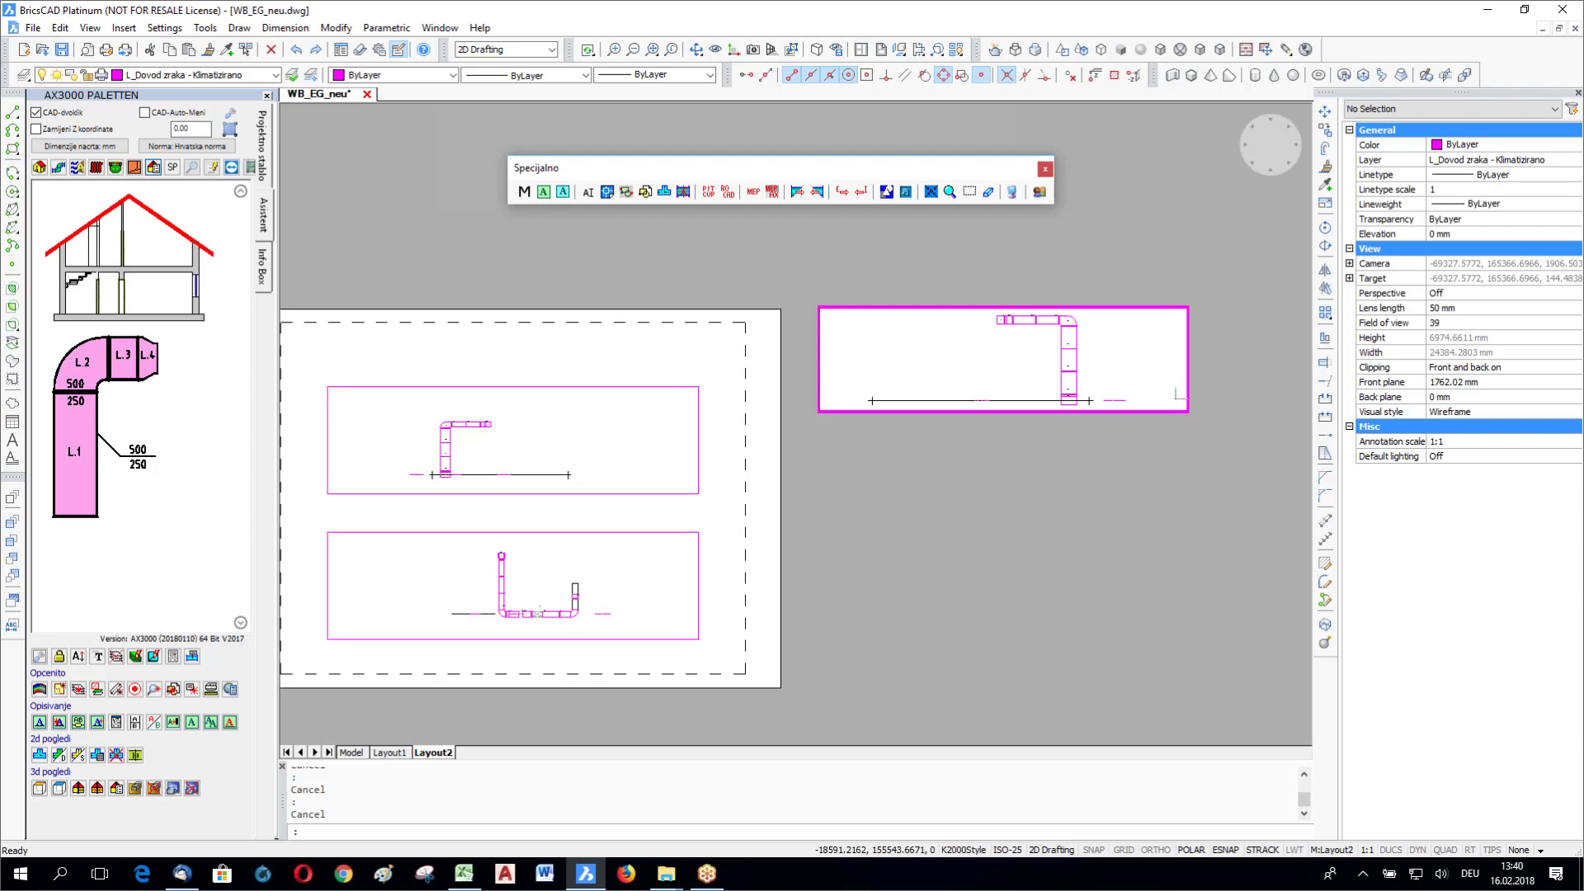
Step: Copy the section C viewport from the sheet to the free area below the section b viewport
double_click(661, 495)
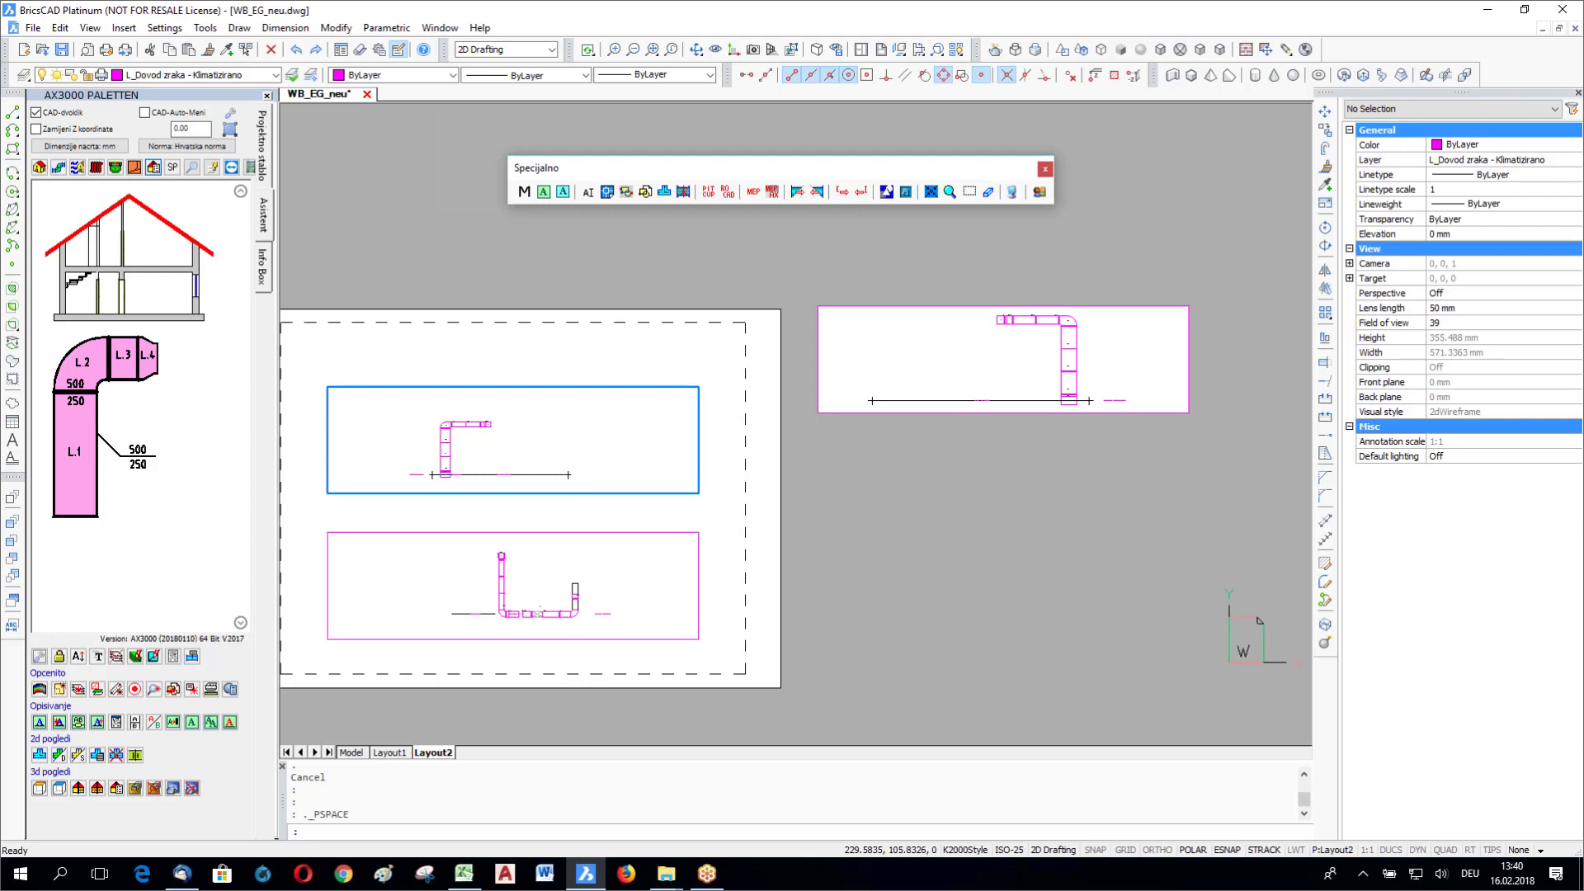
click(660, 493)
middle_drag(737, 533, 797, 458)
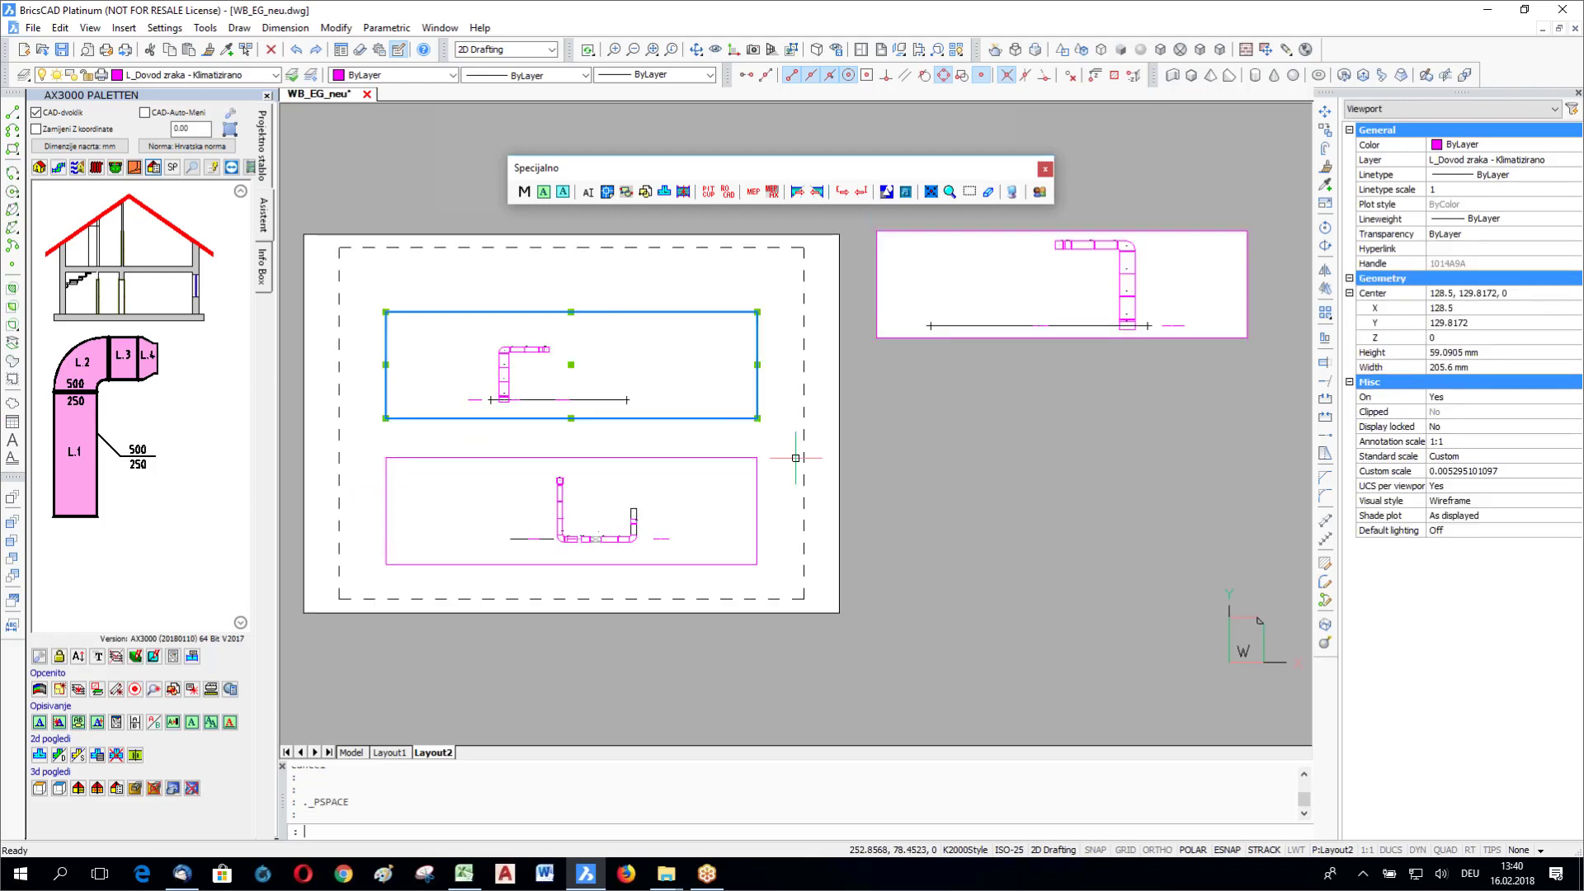
text(co)
key(Return)
click(675, 354)
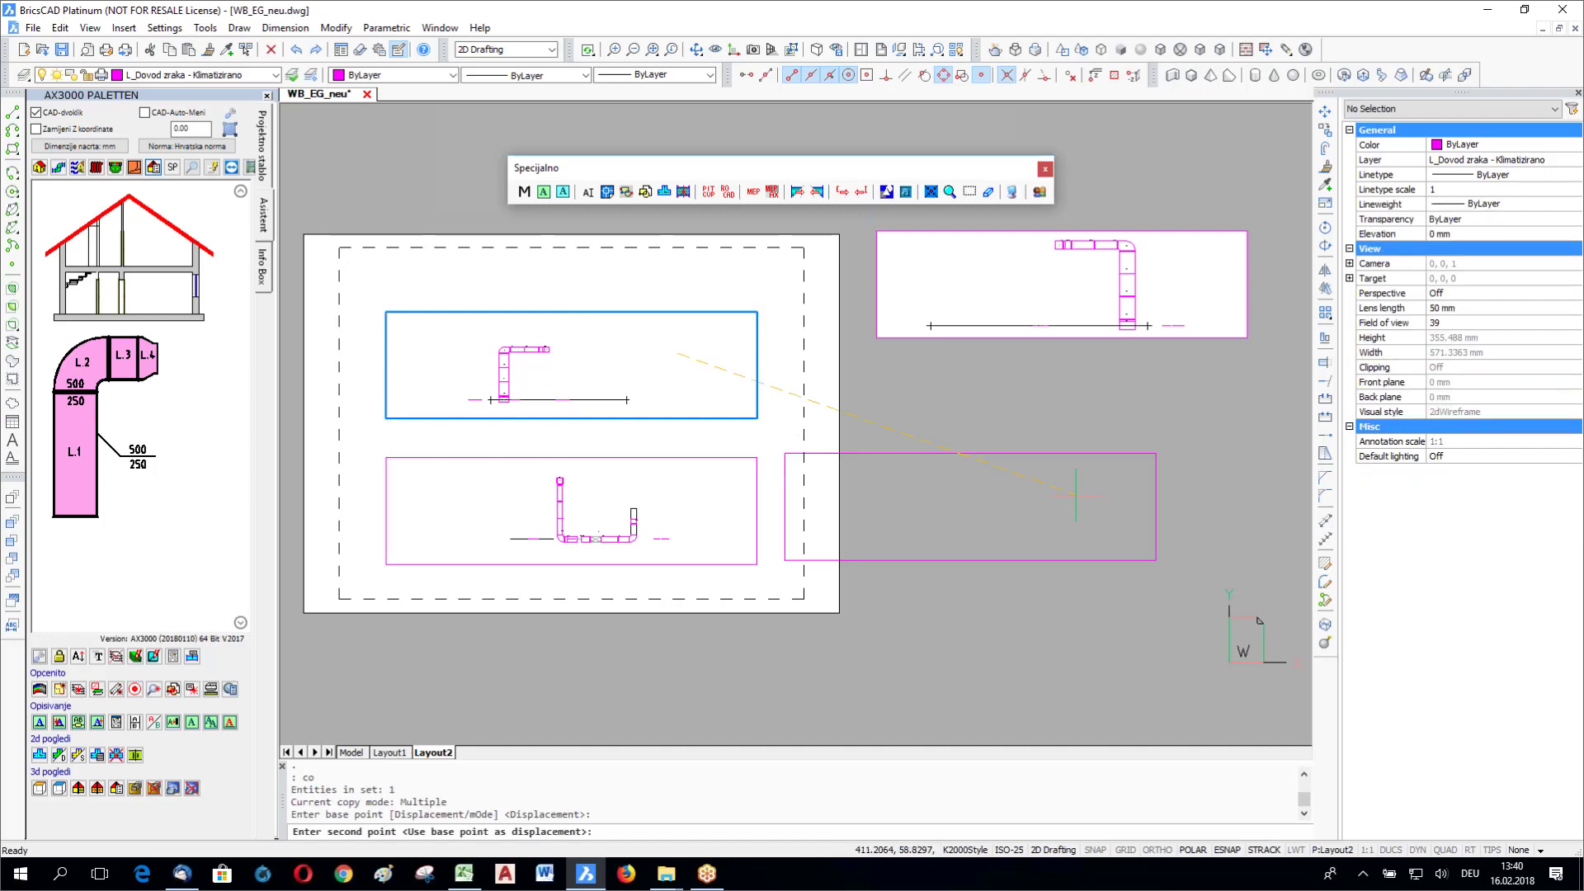
click(1231, 476)
key(Escape)
Step: Activate the new viewport copy and restore its unclipped floor plan view
double_click(1231, 476)
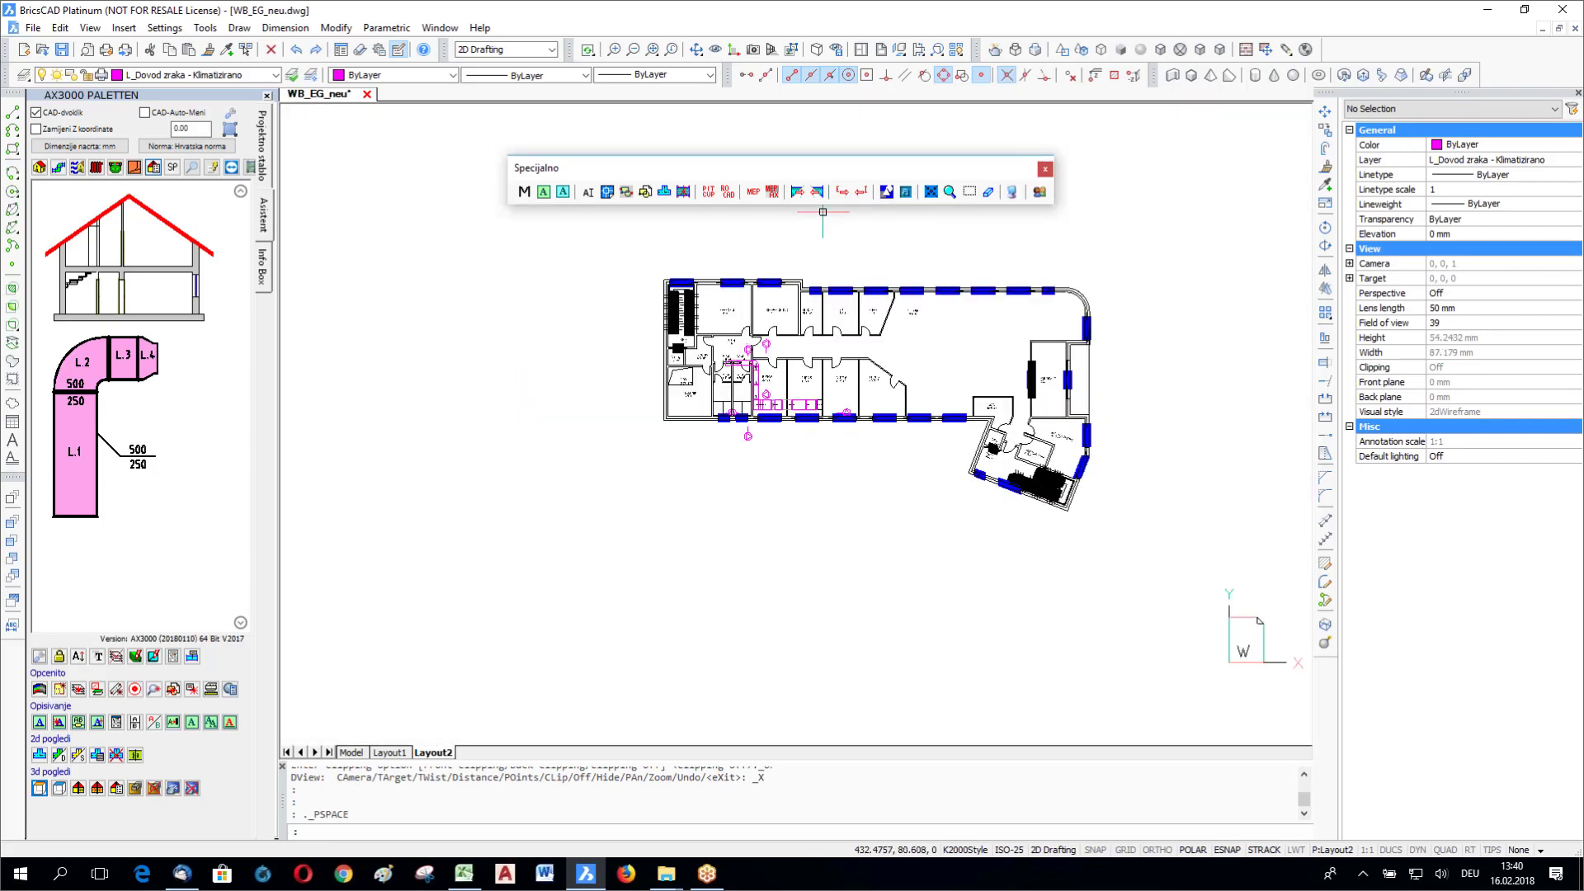
scroll(854, 404, up, 8)
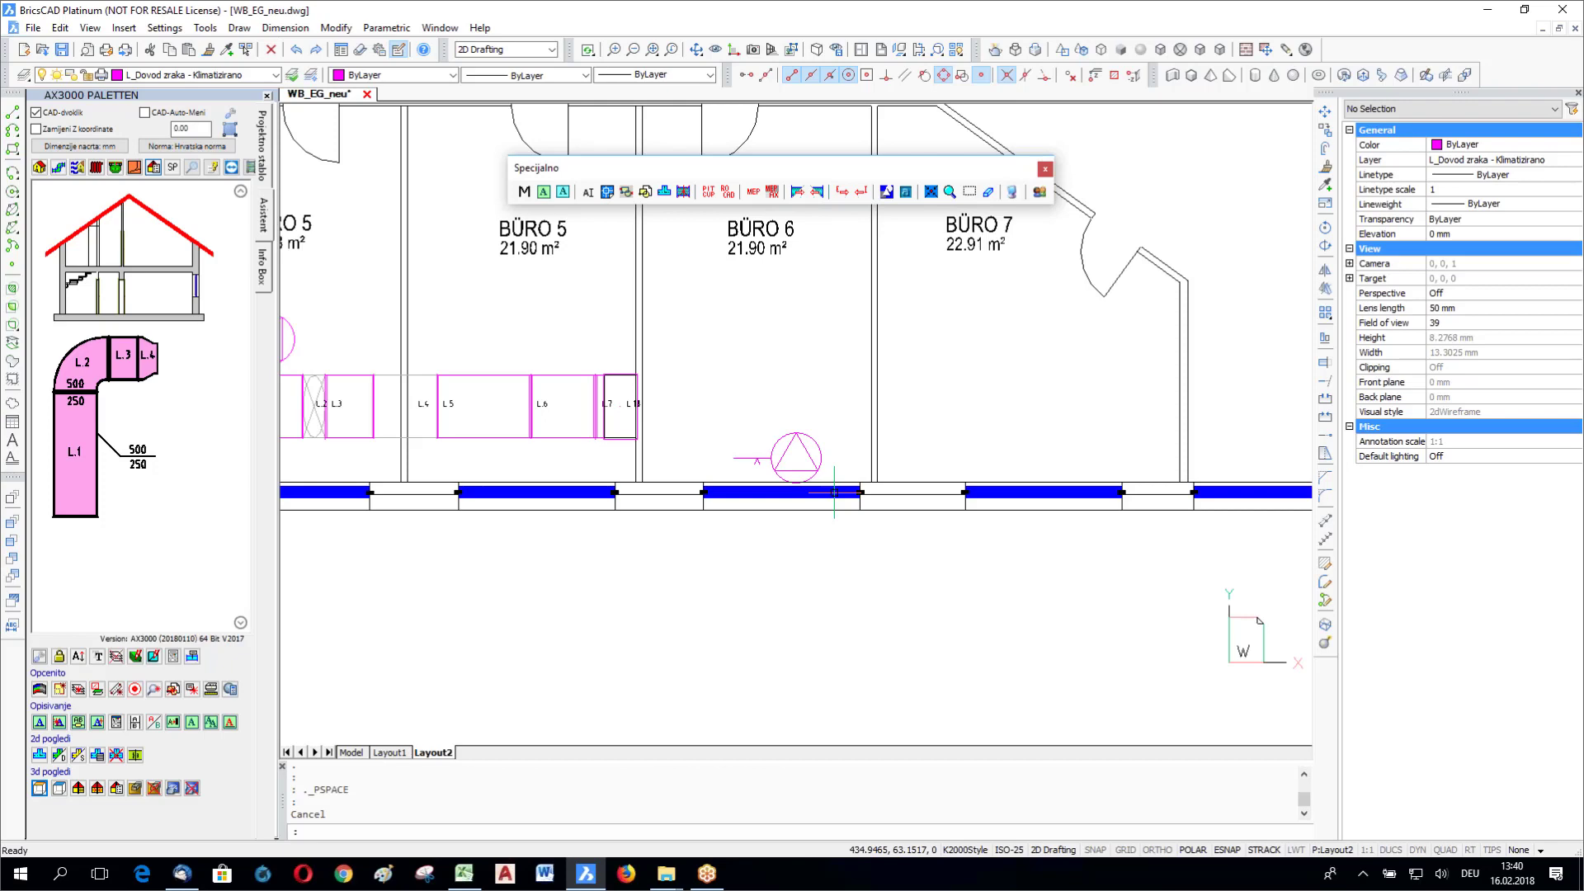
scroll(834, 493, down, 3)
middle_drag(838, 490, 966, 505)
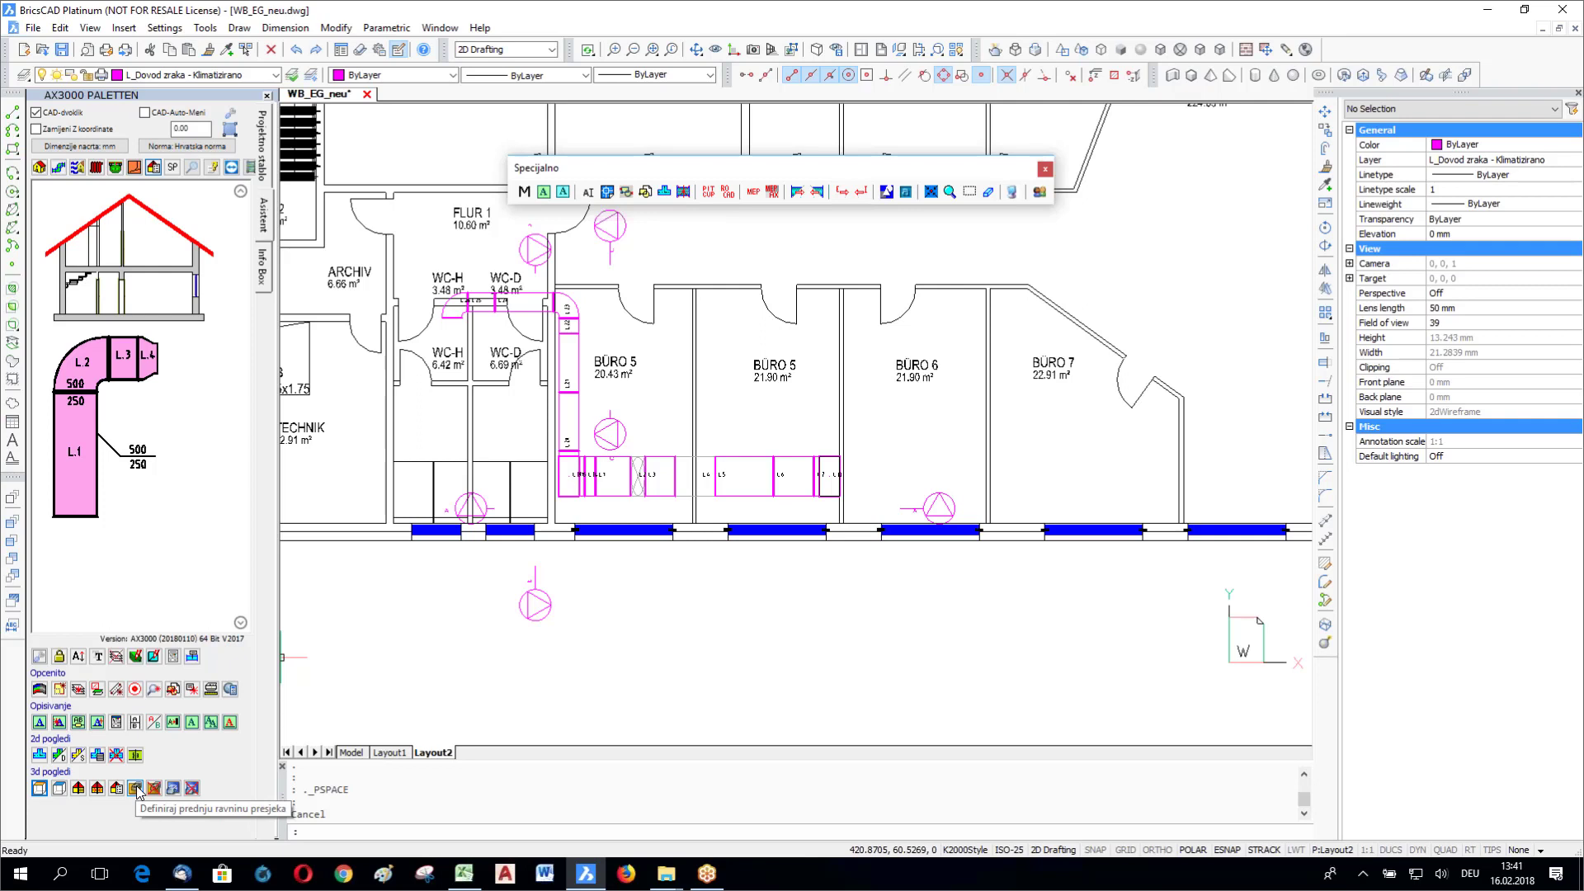
Step: Define a front clipping plane at a distance of 8000 for the floor plan inside the new viewport
click(135, 788)
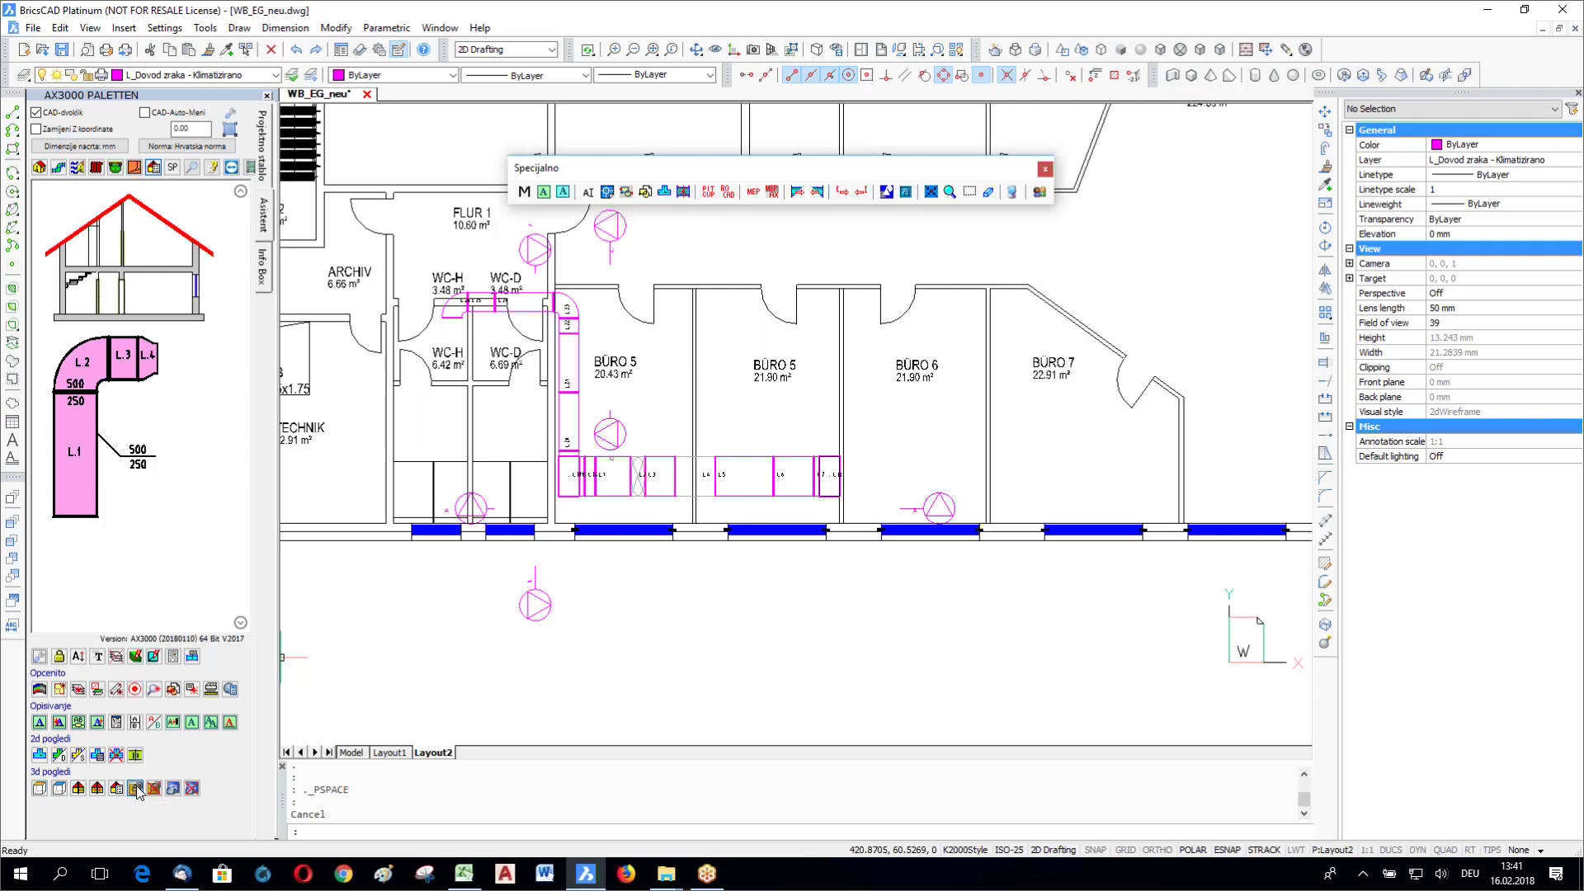
key(Escape)
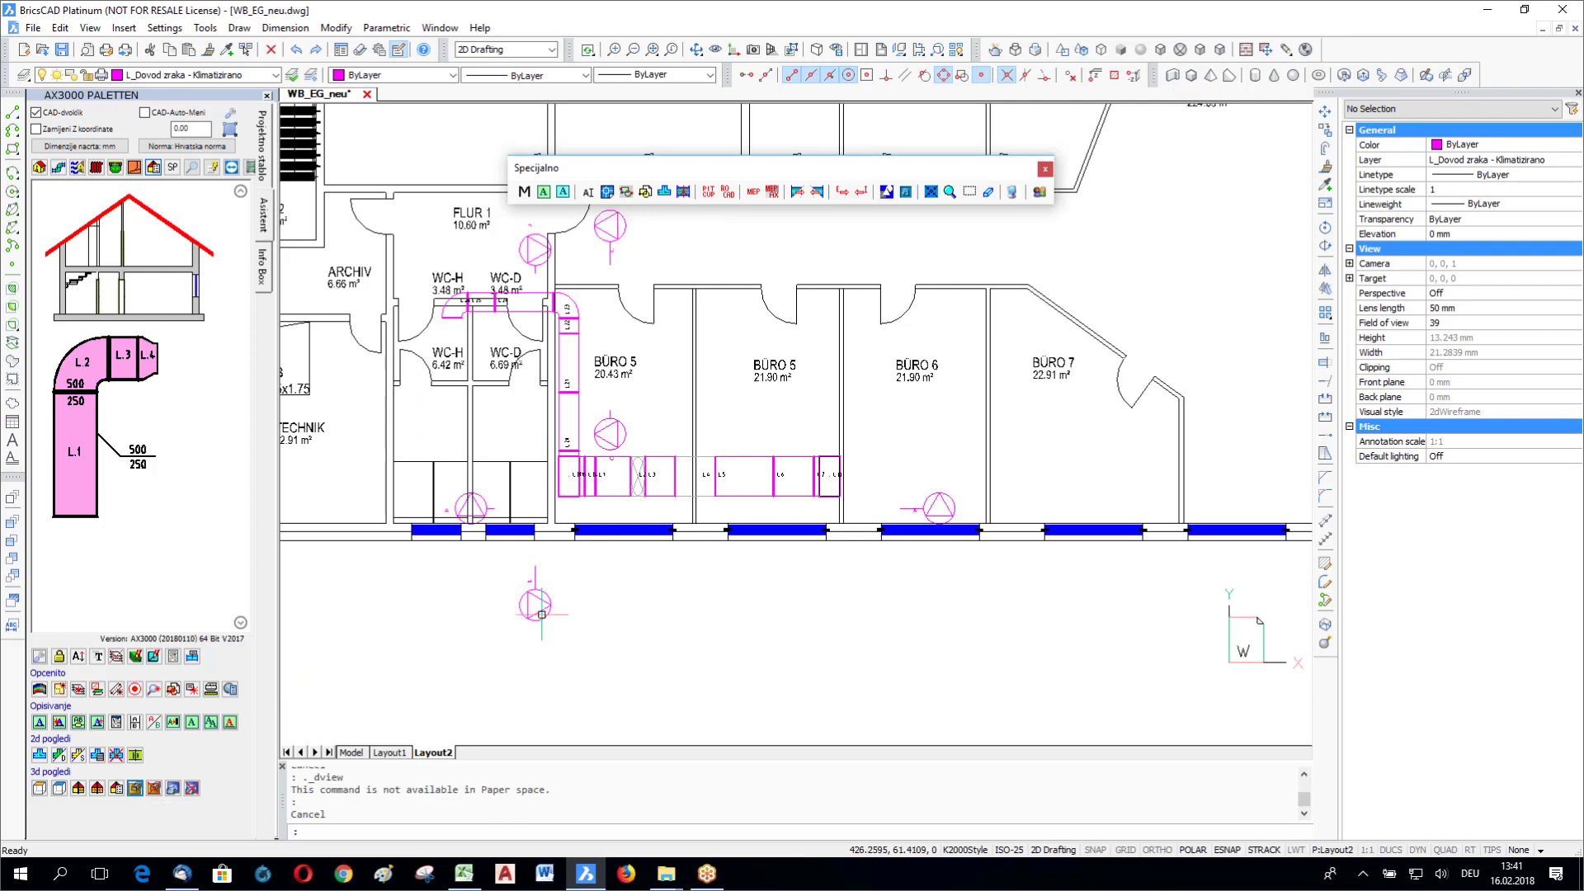
double_click(560, 647)
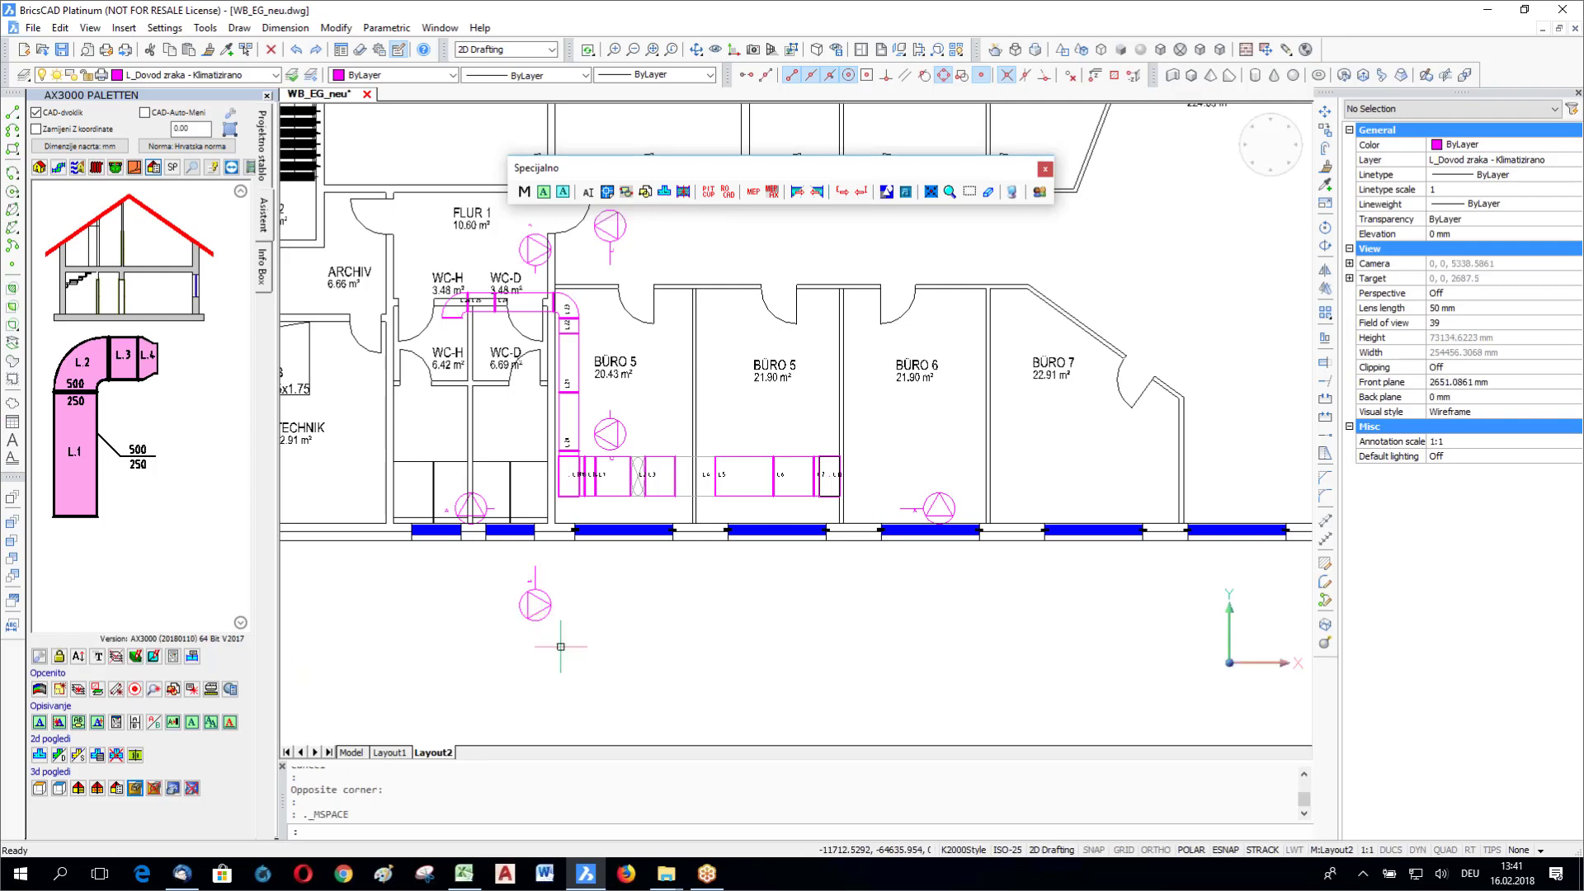
click(136, 789)
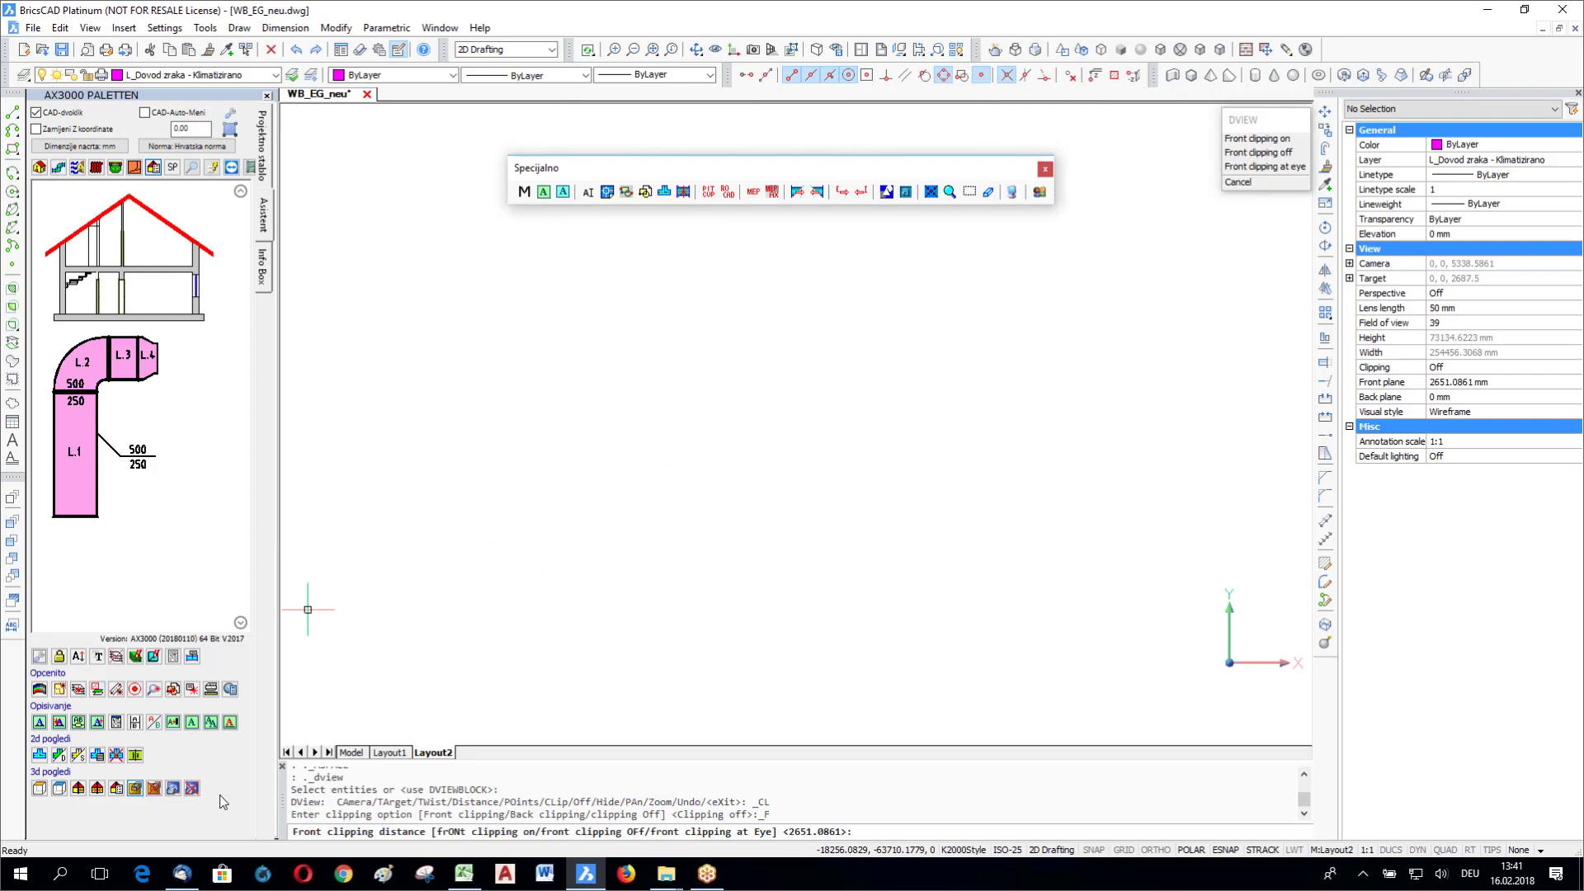
text(8000)
key(Return)
key(Return)
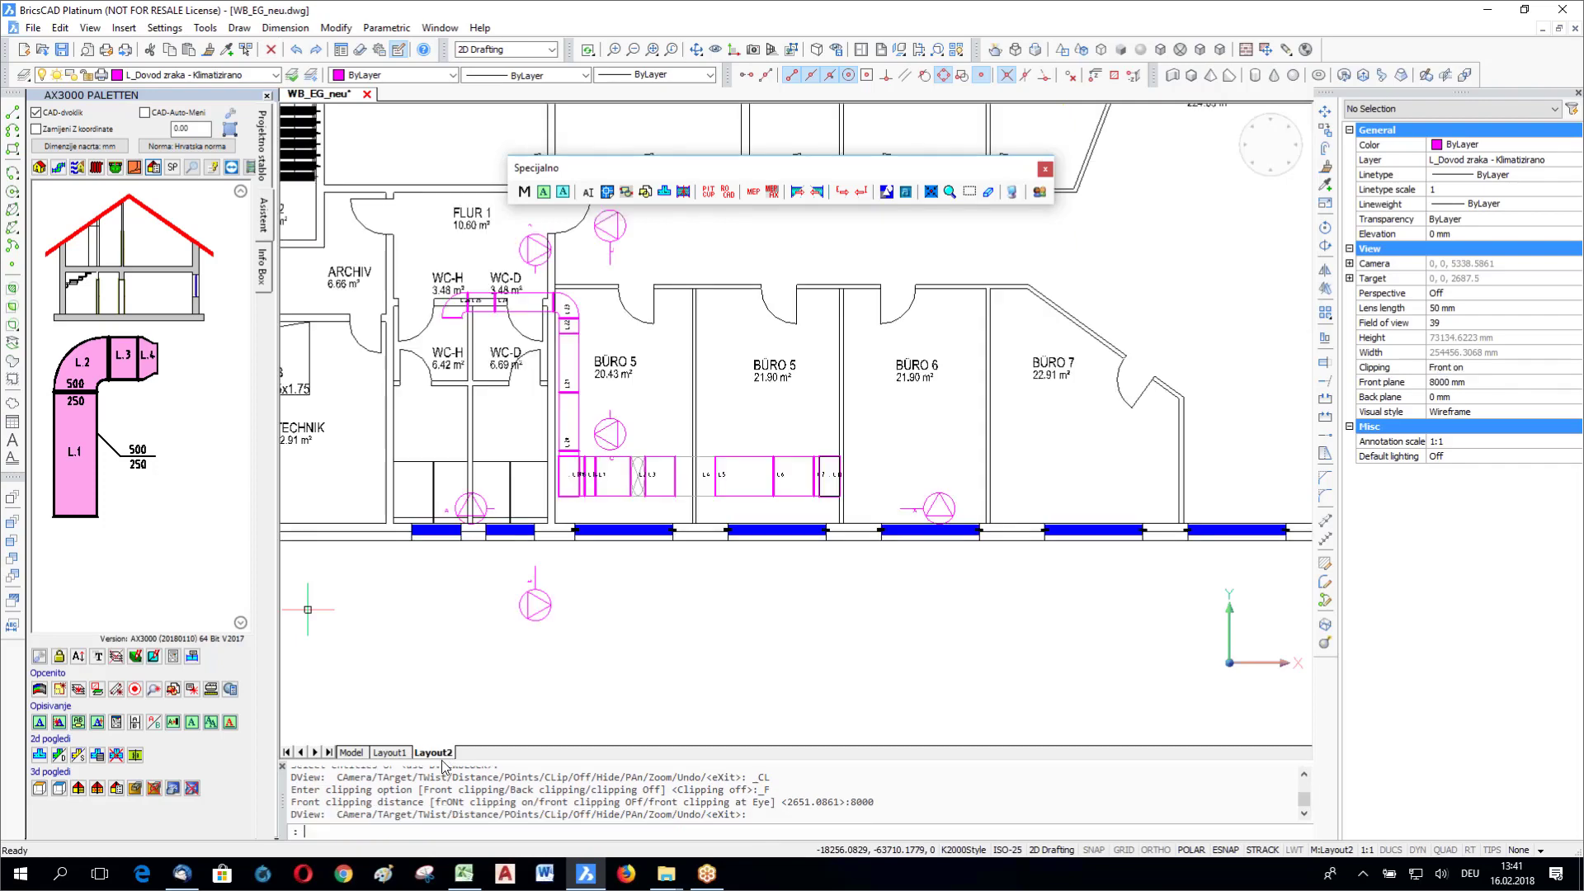
Step: Try a back clipping plane at a distance of 3000 for the floor plan, then turn both clipping planes off
click(174, 790)
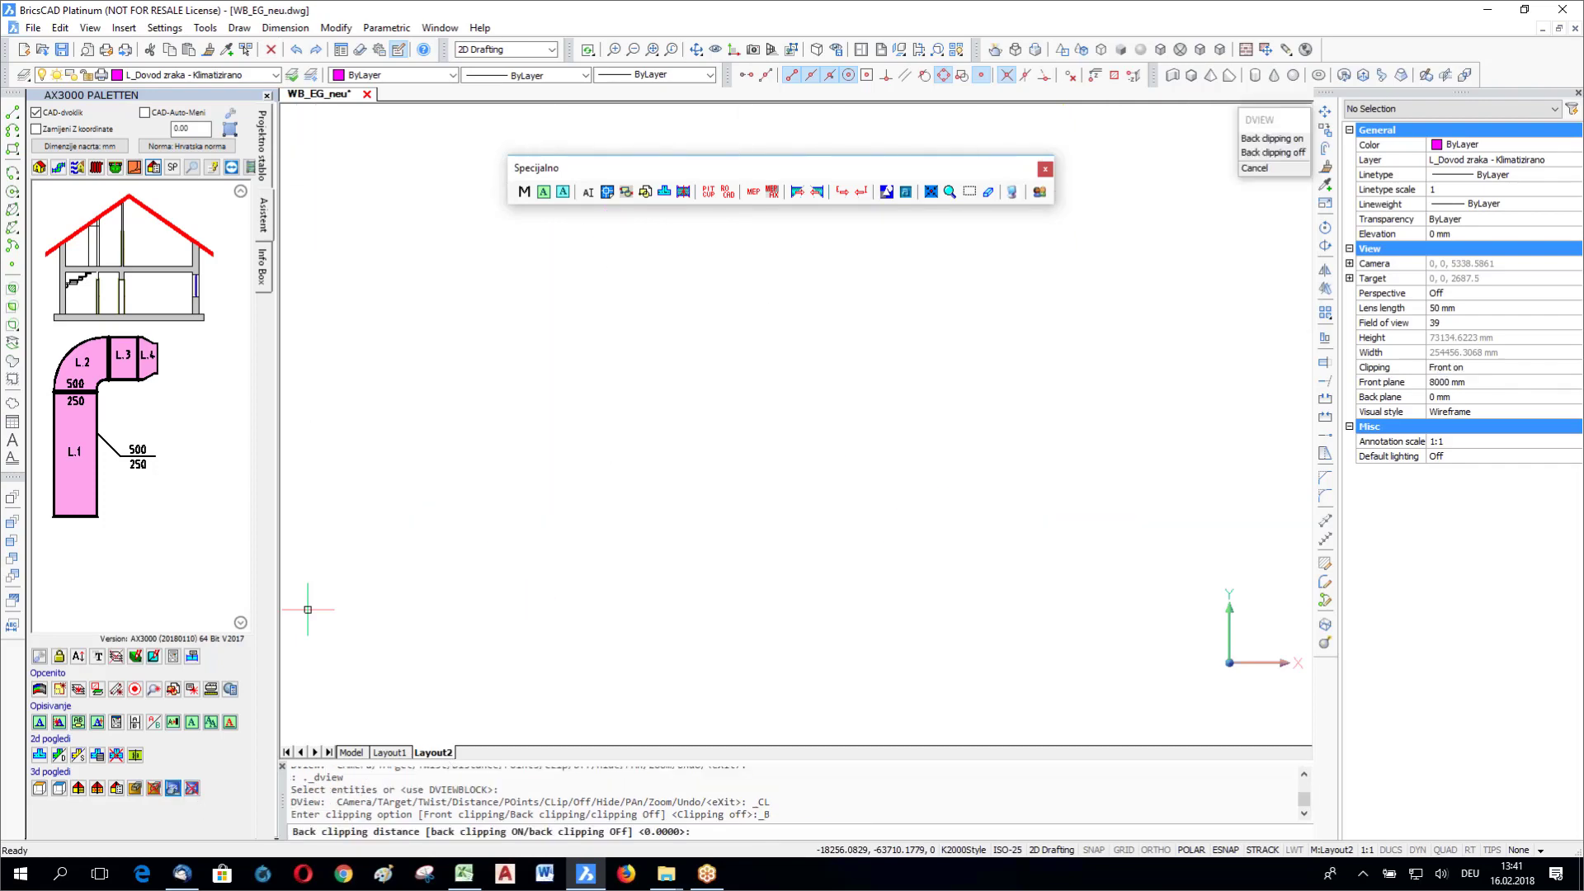
text(3000)
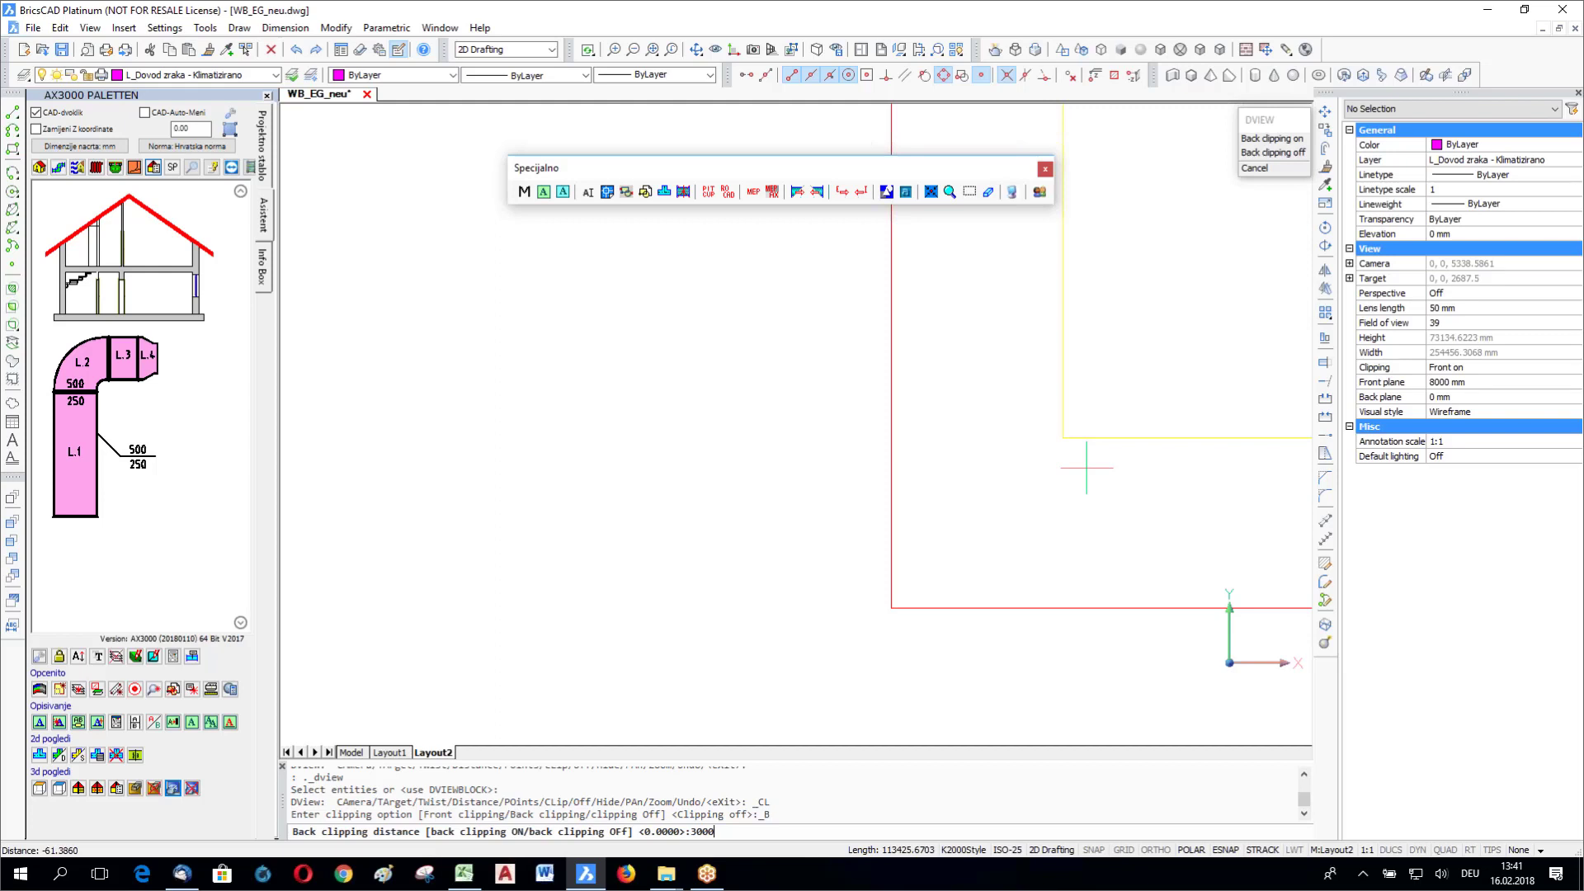
key(Return)
key(Escape)
middle_click(972, 404)
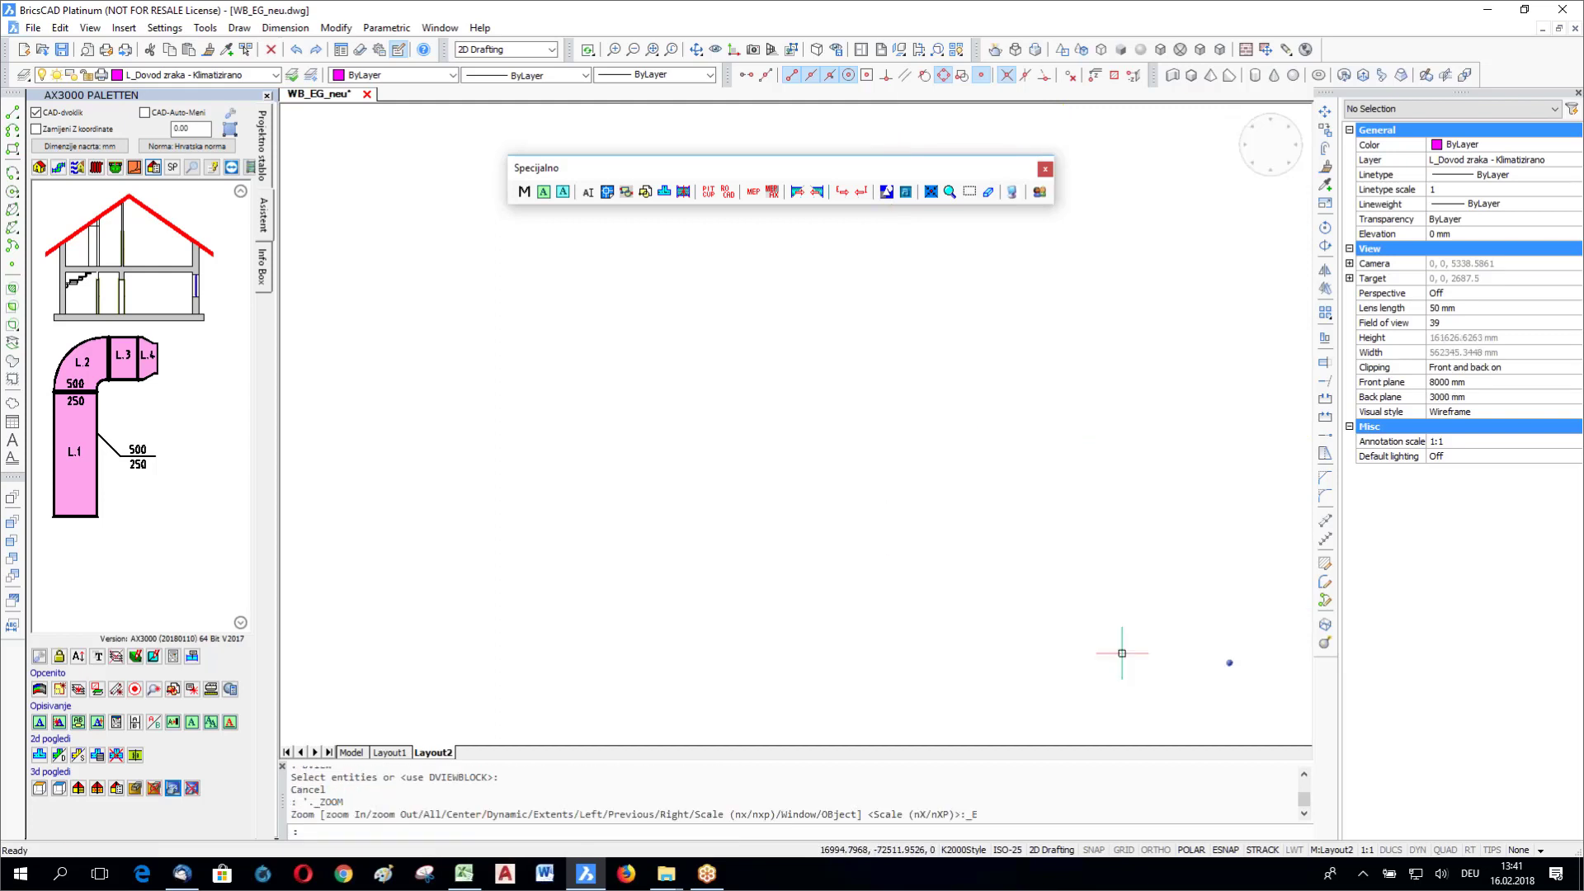
scroll(710, 710, down, 5)
scroll(670, 739, down, 1)
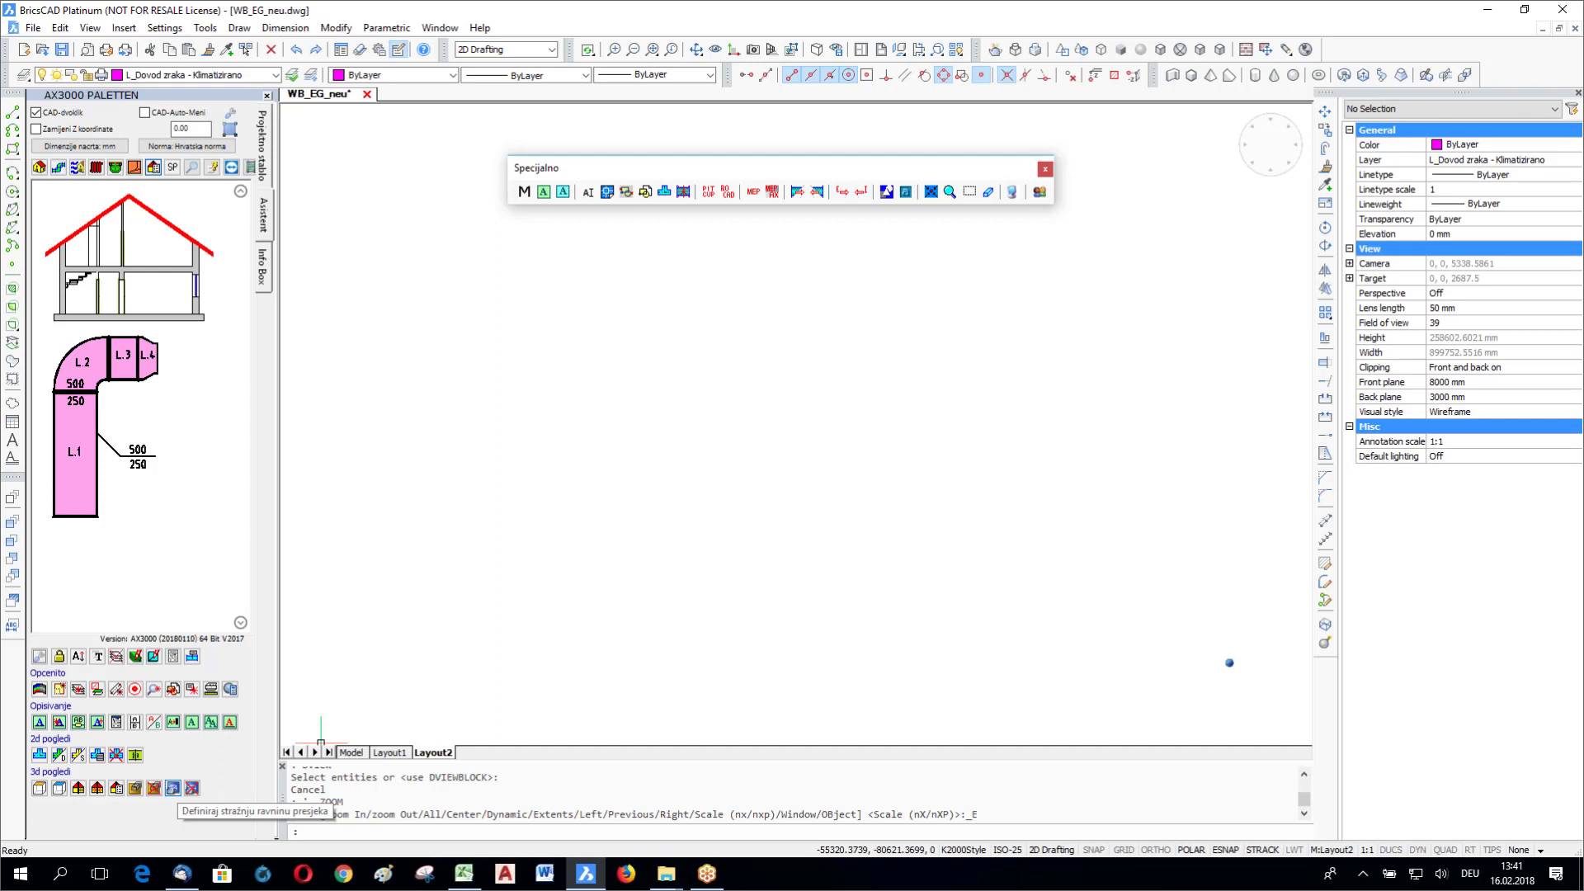
click(154, 788)
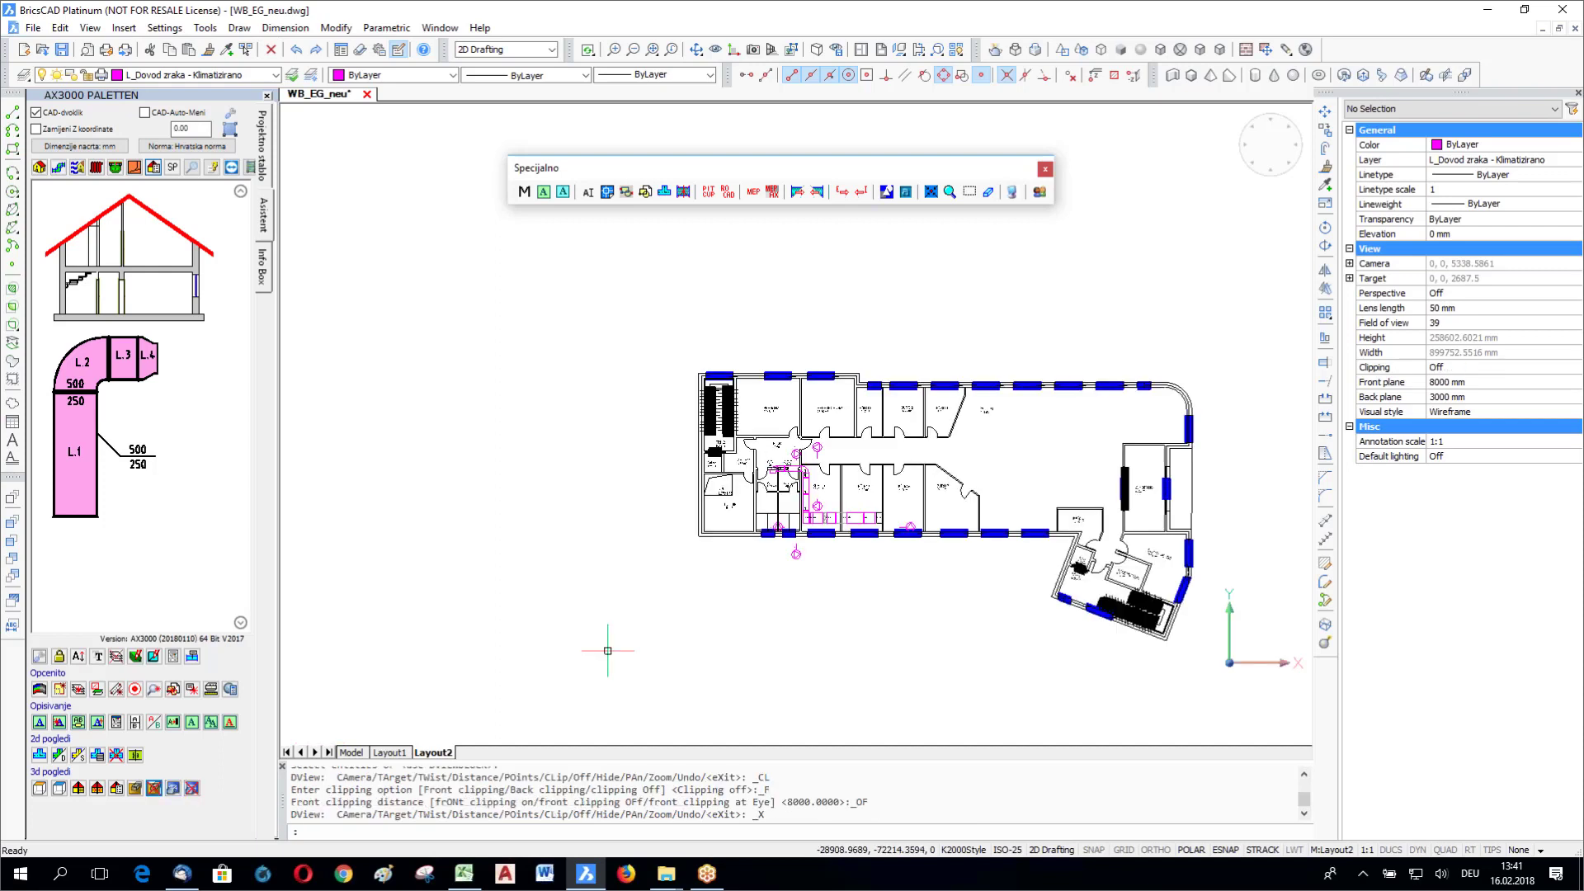
middle_drag(608, 650, 474, 646)
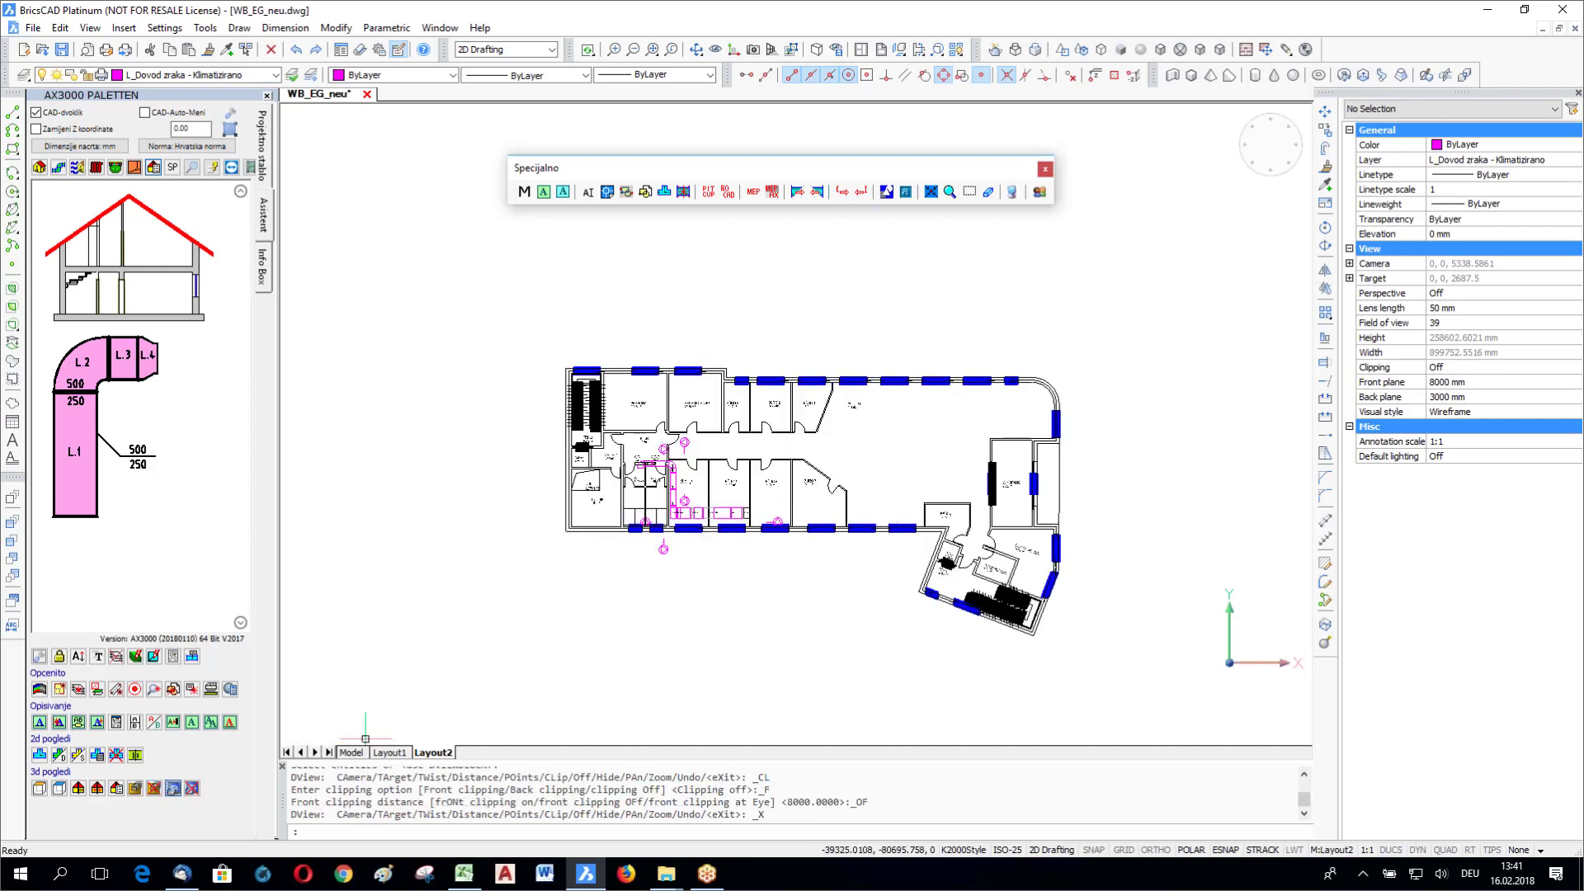
Step: Set the floor plan's back clipping distance to 0 and its front clipping distance to 3000
click(172, 788)
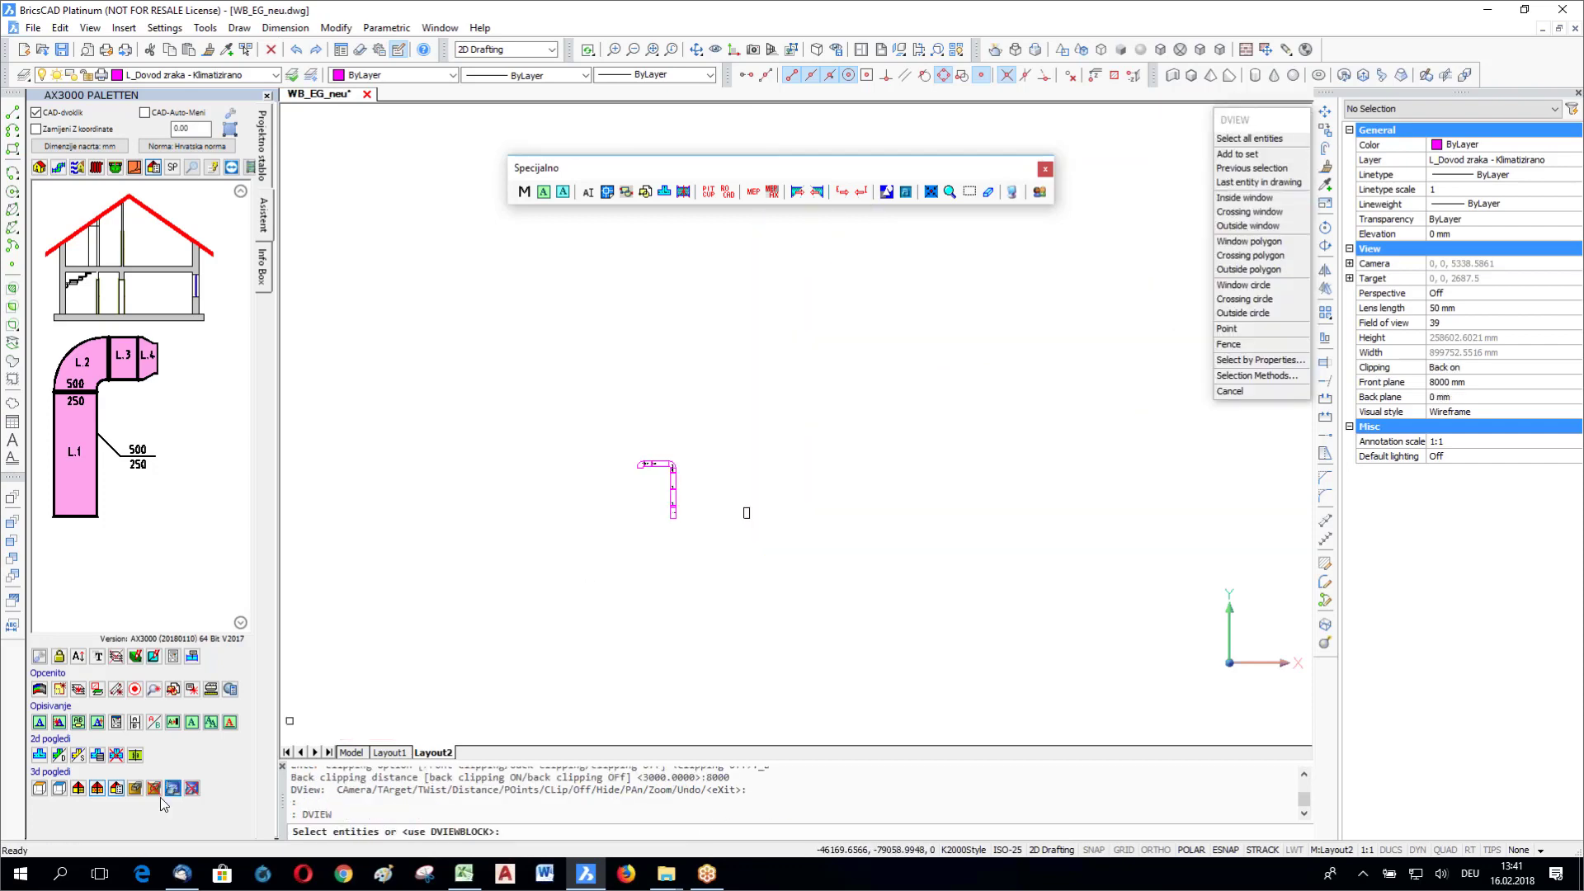
text(300)
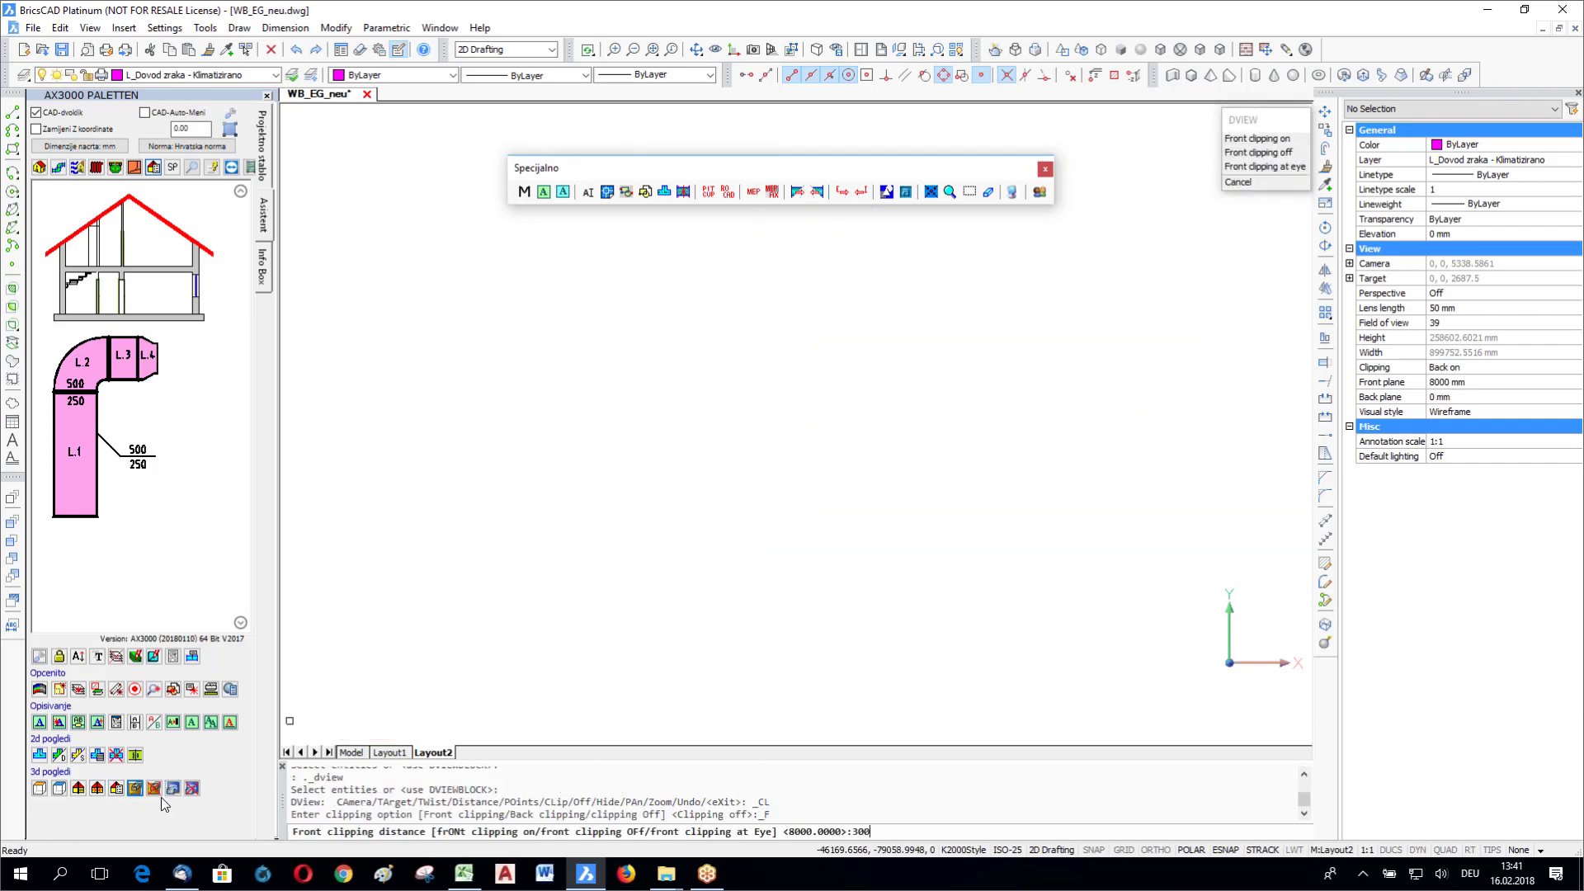
text(0)
key(Return)
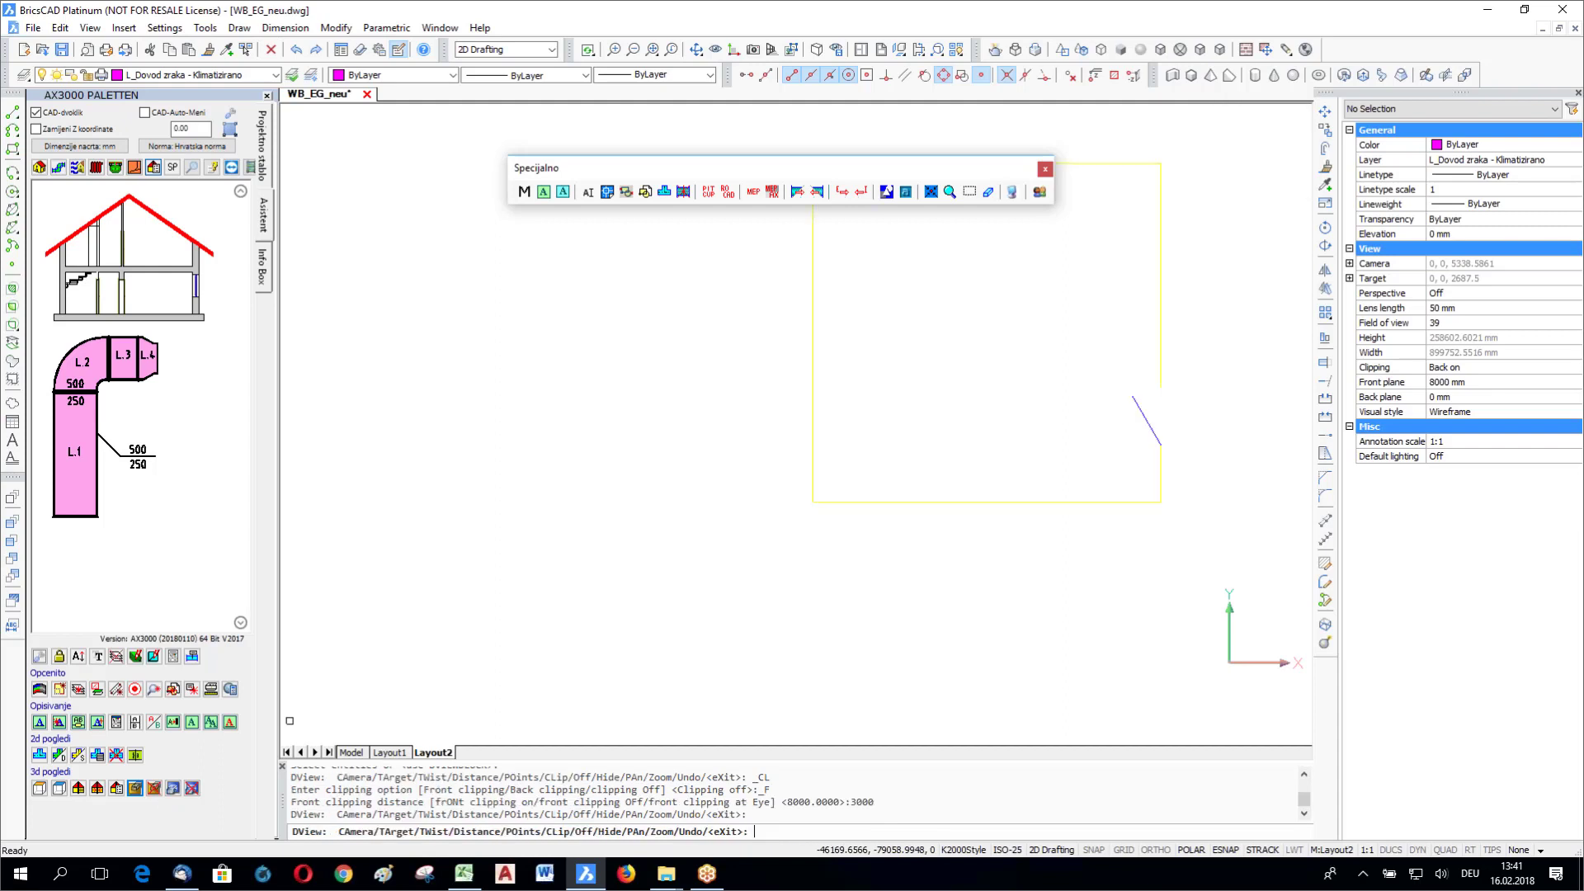
key(Escape)
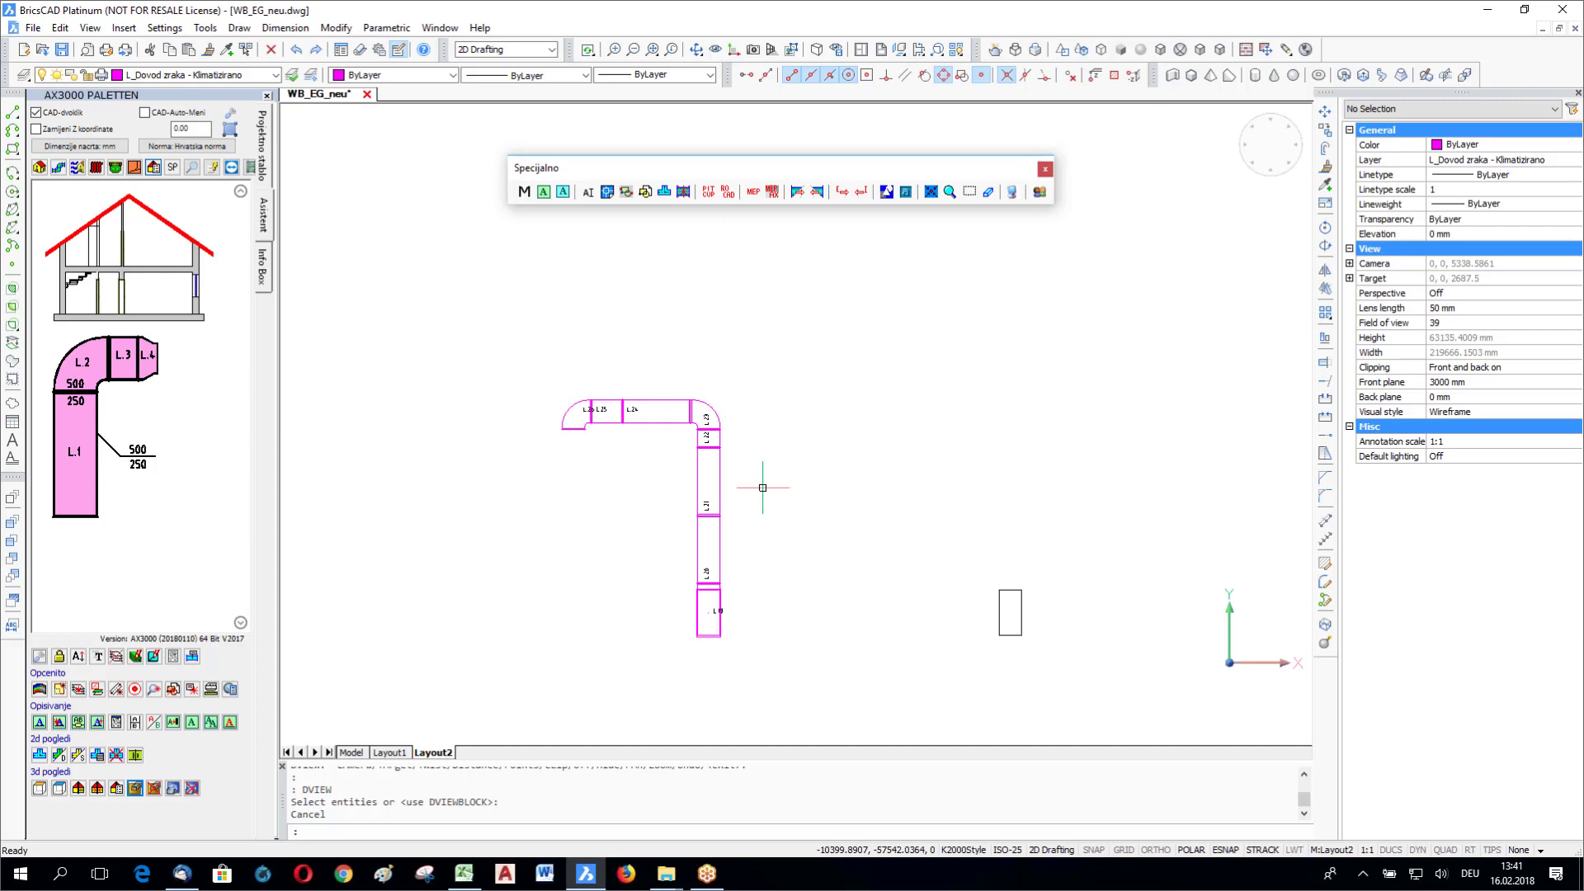
Step: Lower the floor plan's back clipping plane first to -150 and then to -1500
click(172, 789)
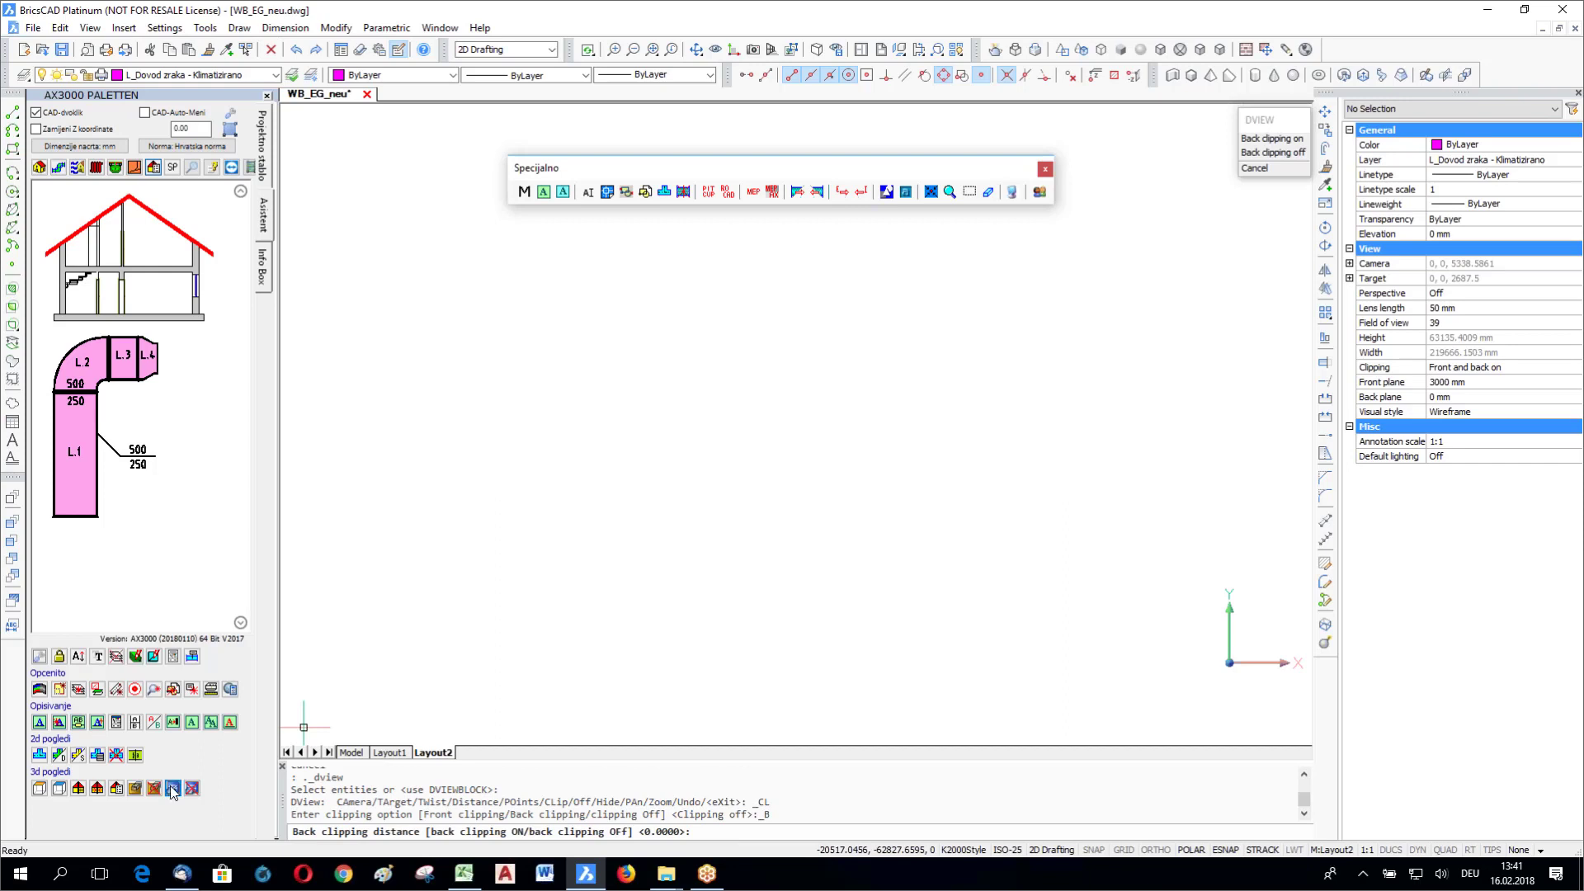
click(136, 789)
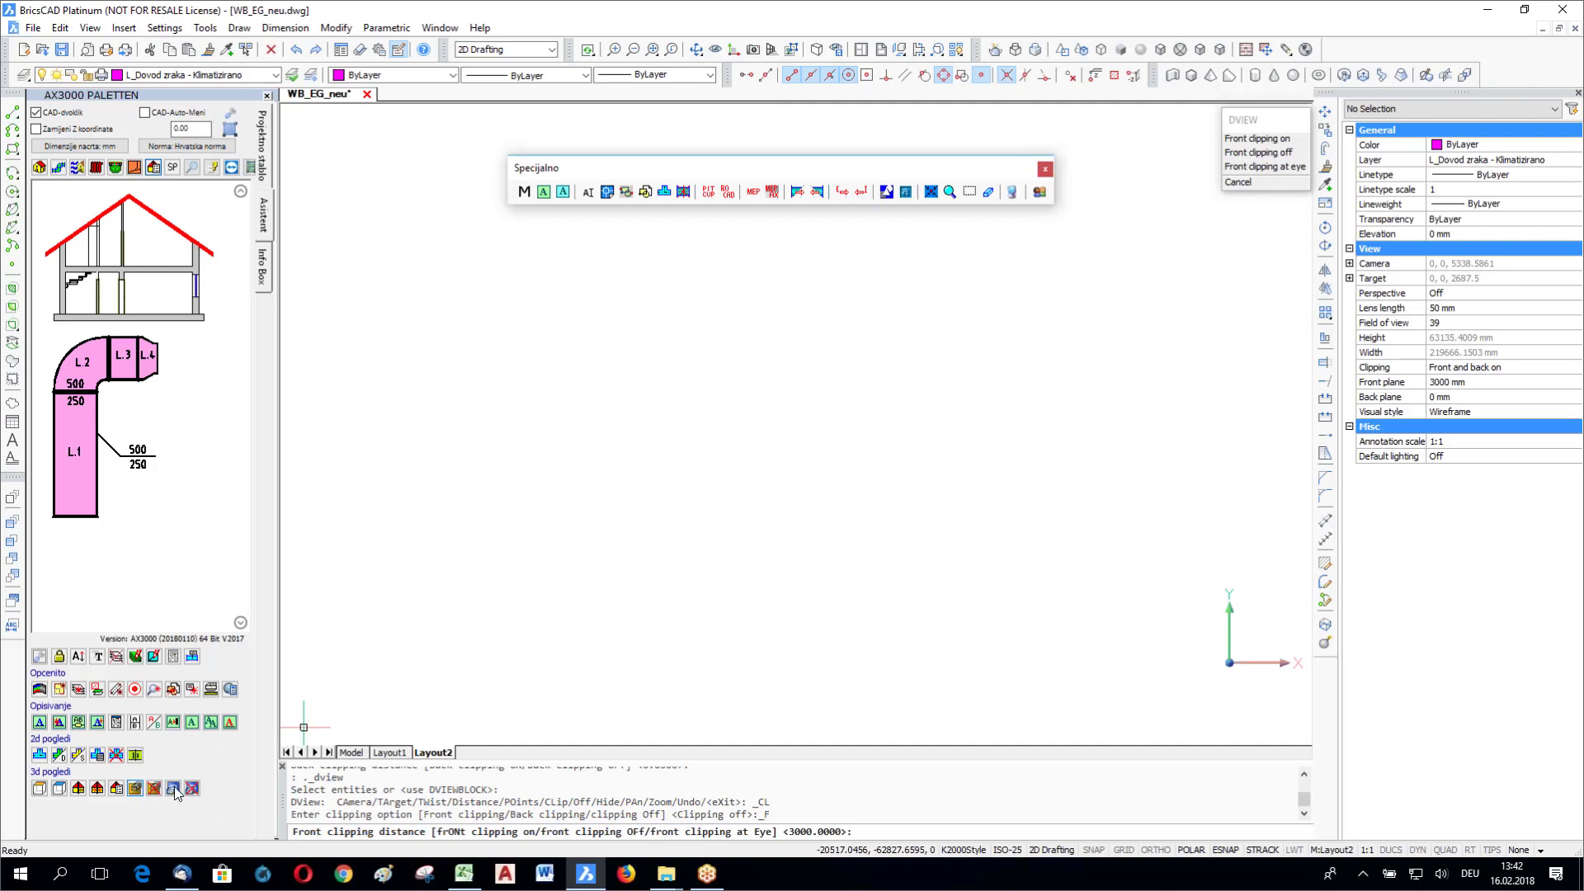
click(175, 791)
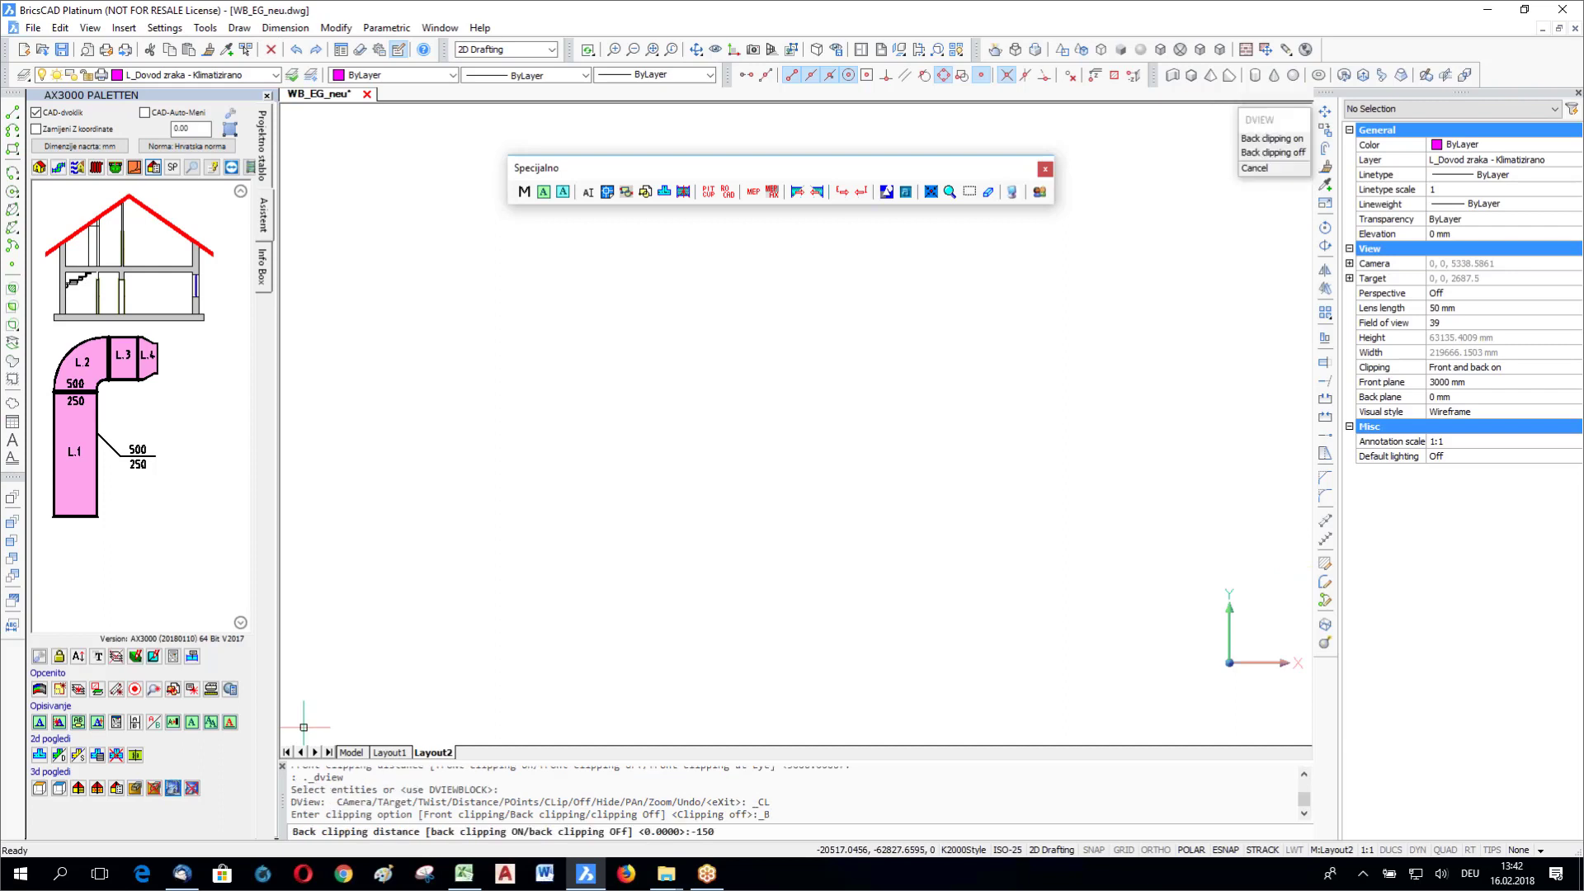
click(175, 790)
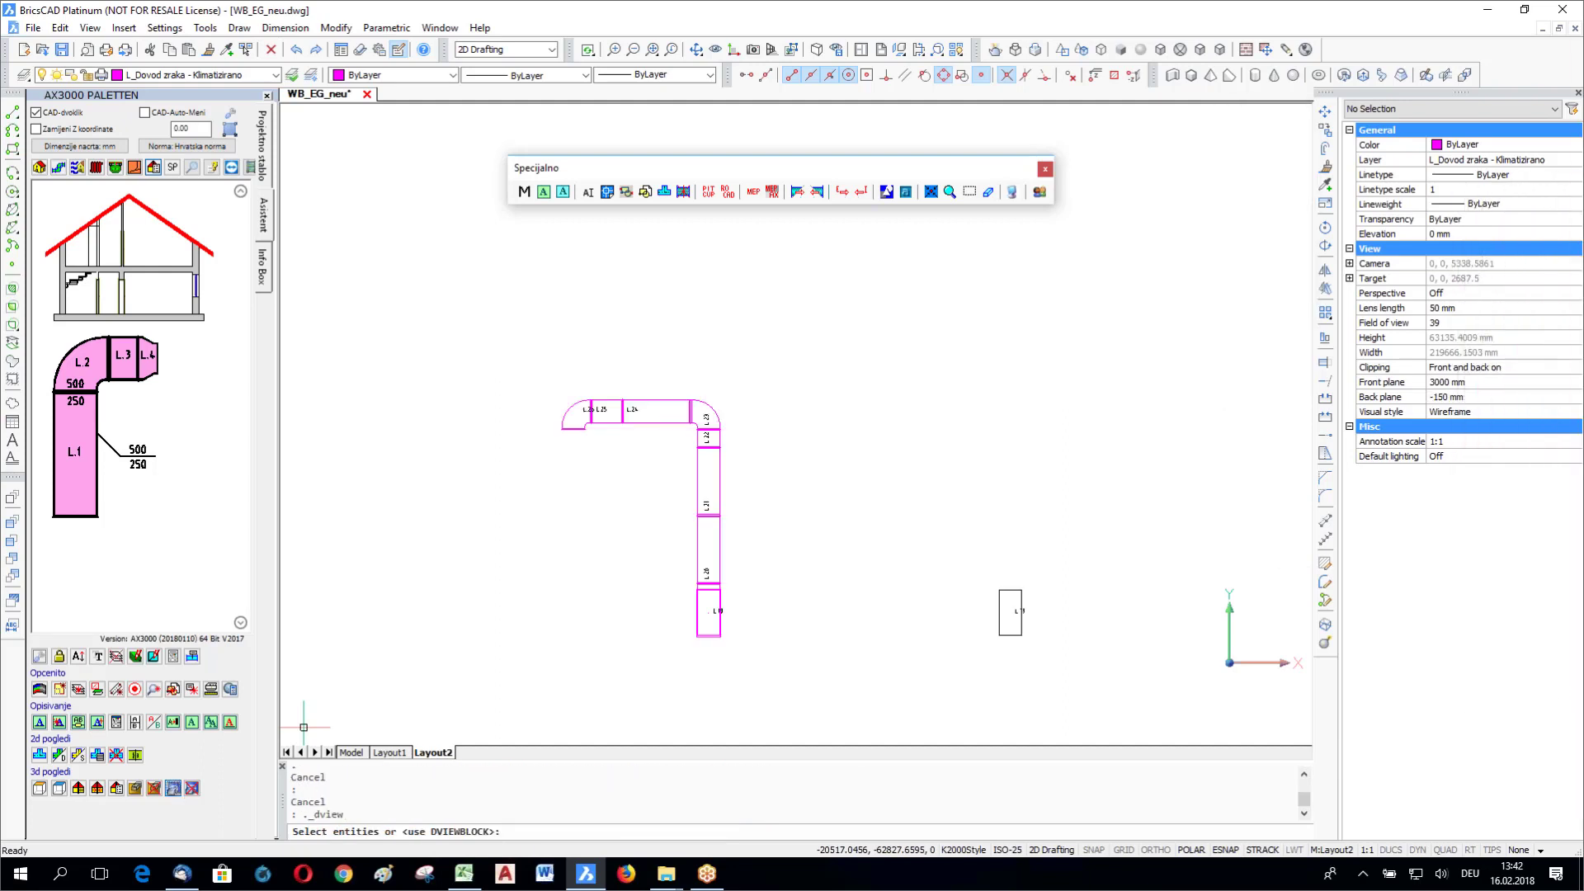
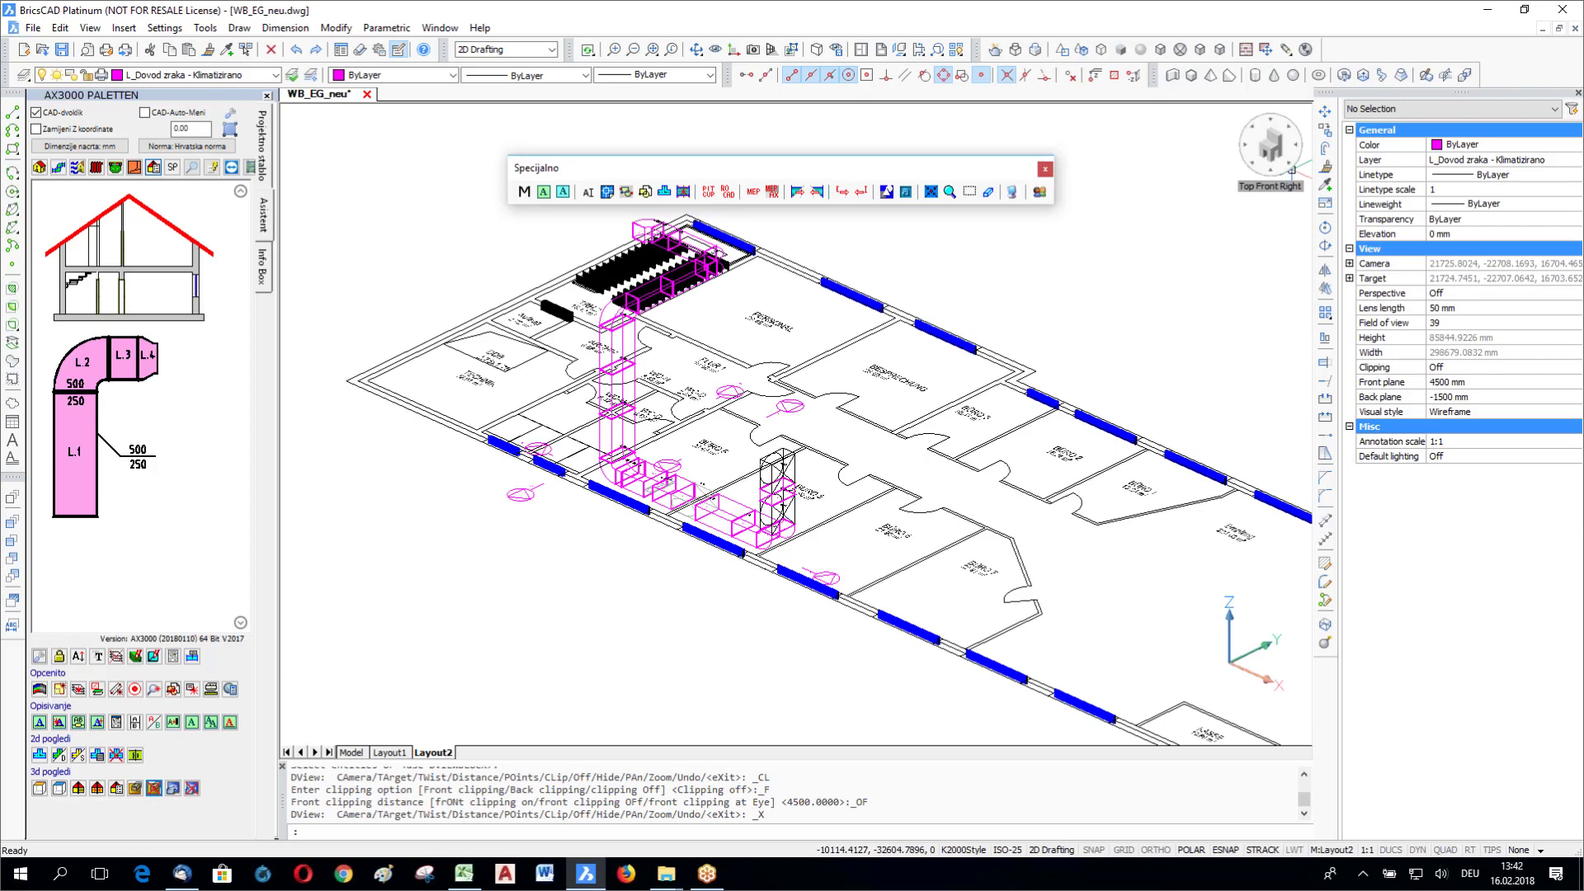
Step: Return the viewport from the isometric view to the unclipped top view of the floor plan
click(1293, 170)
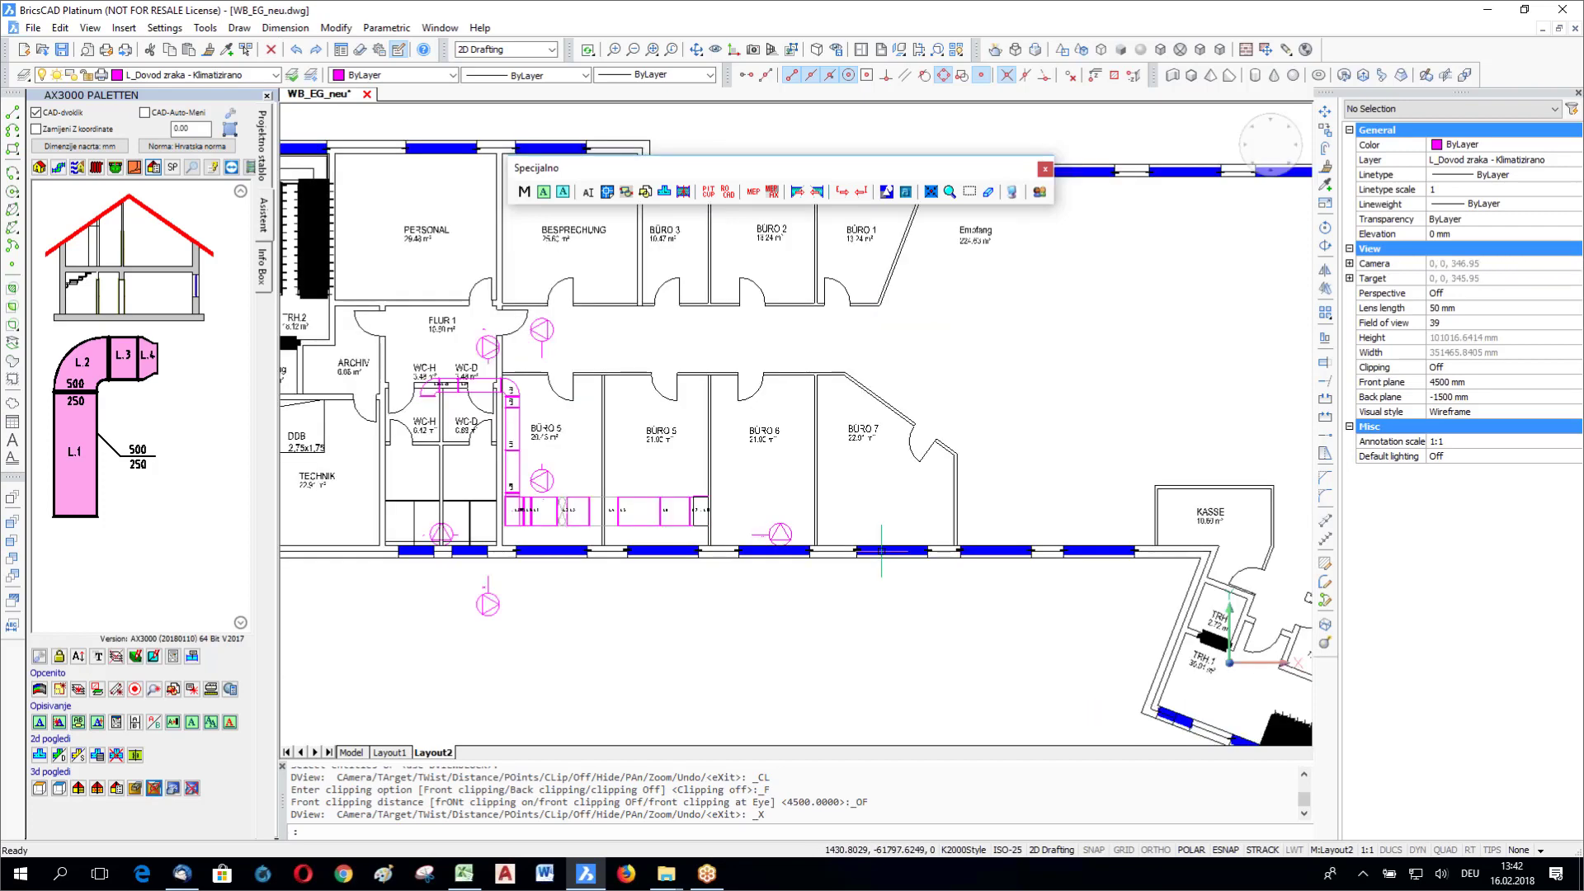
key(Escape)
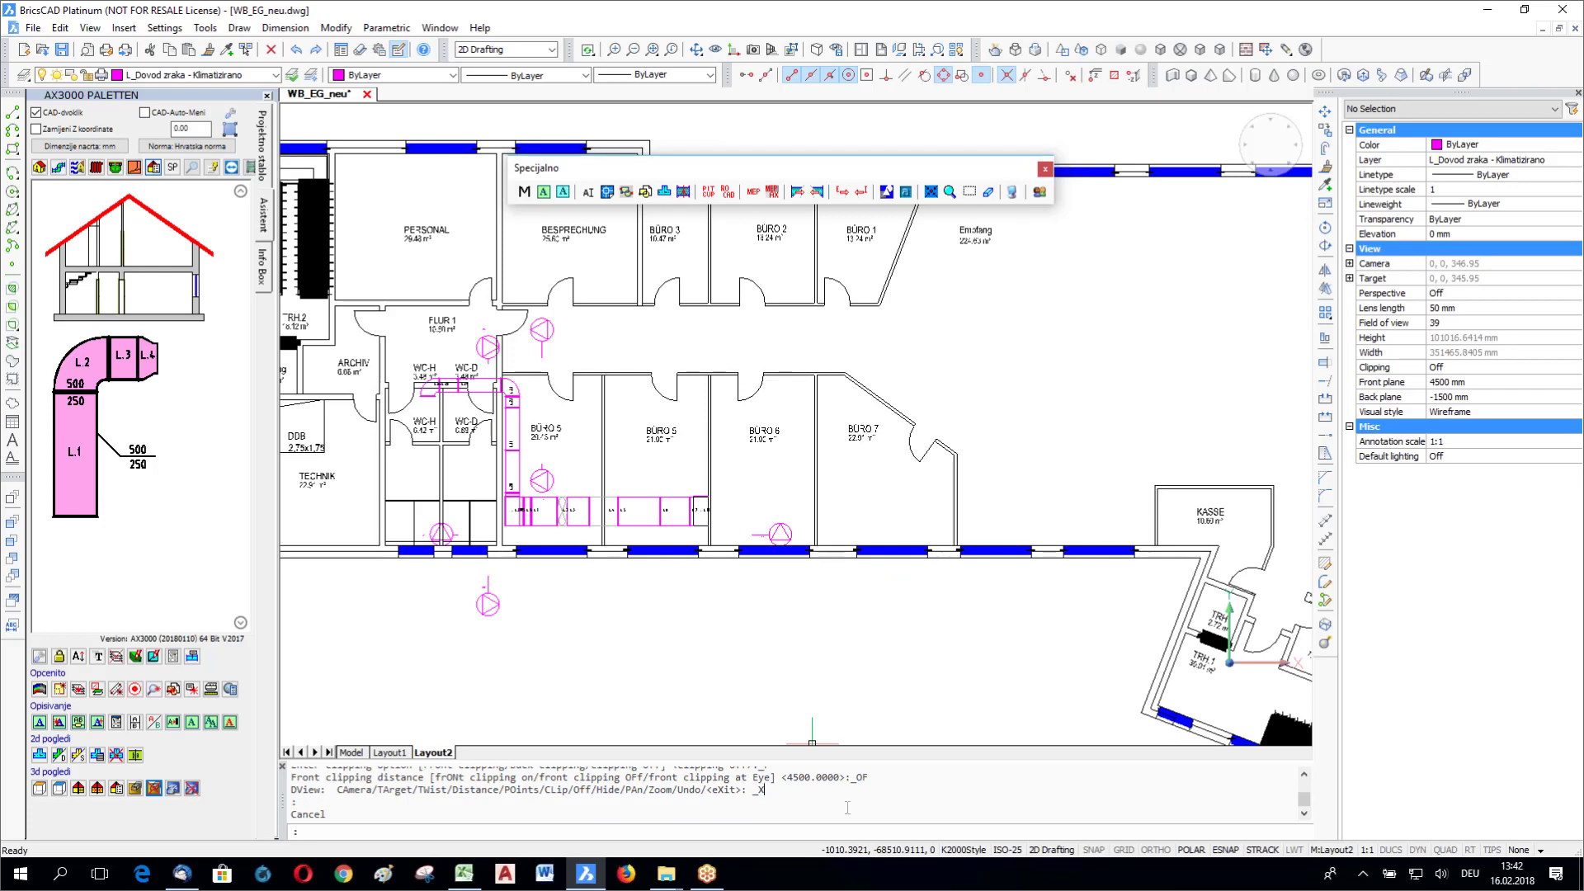
scroll(476, 802, up, 1)
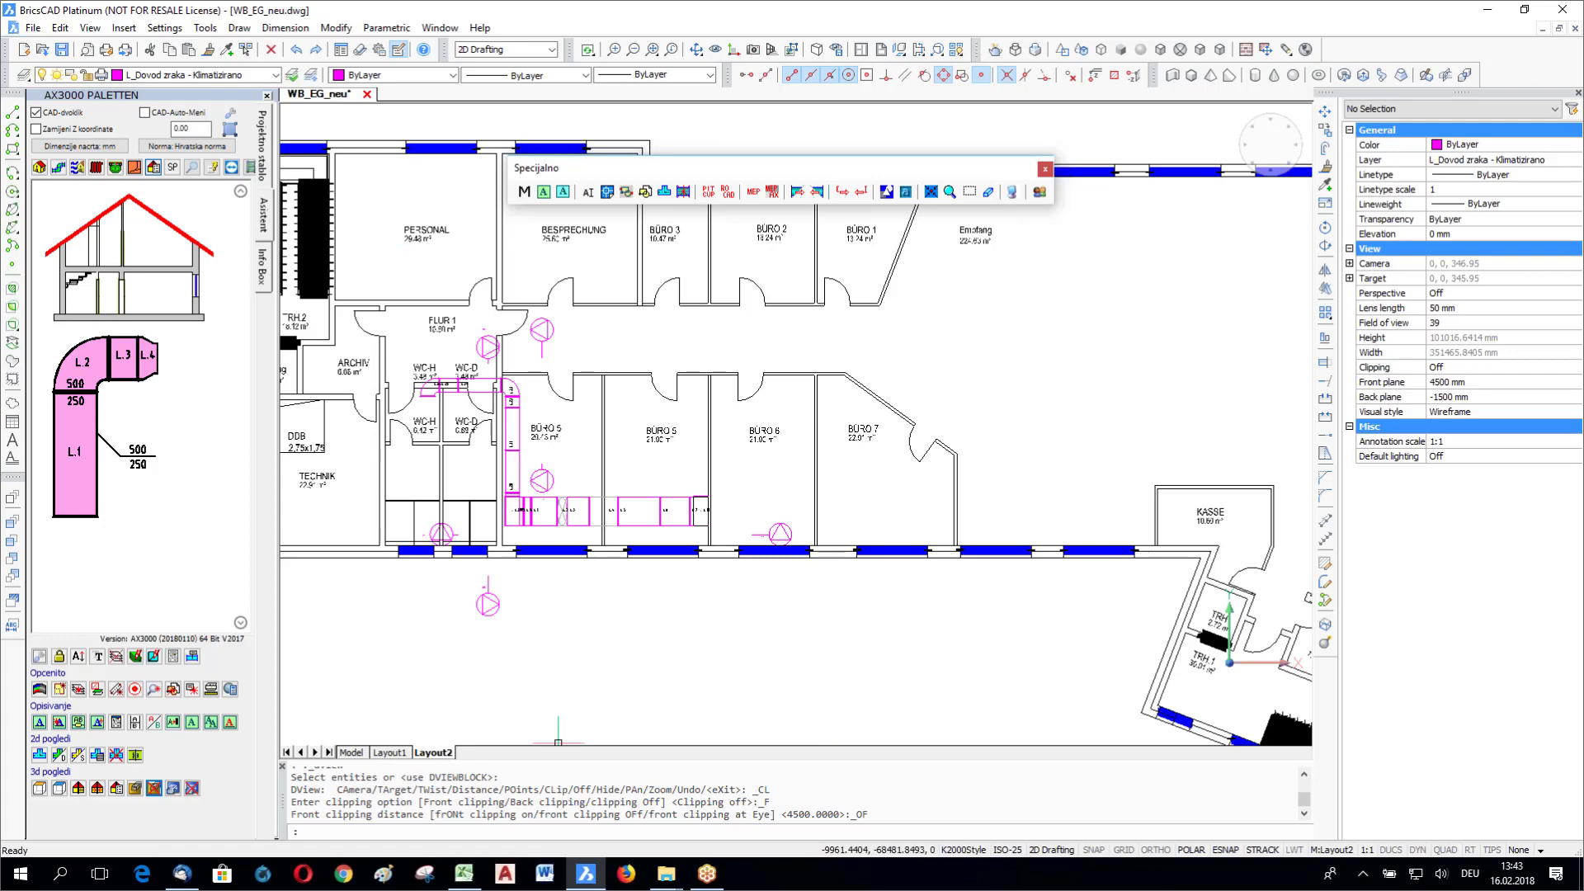
Step: In model space, highlight the front clipping commands in the command history and turn off the plan's front and back clipping planes
click(352, 753)
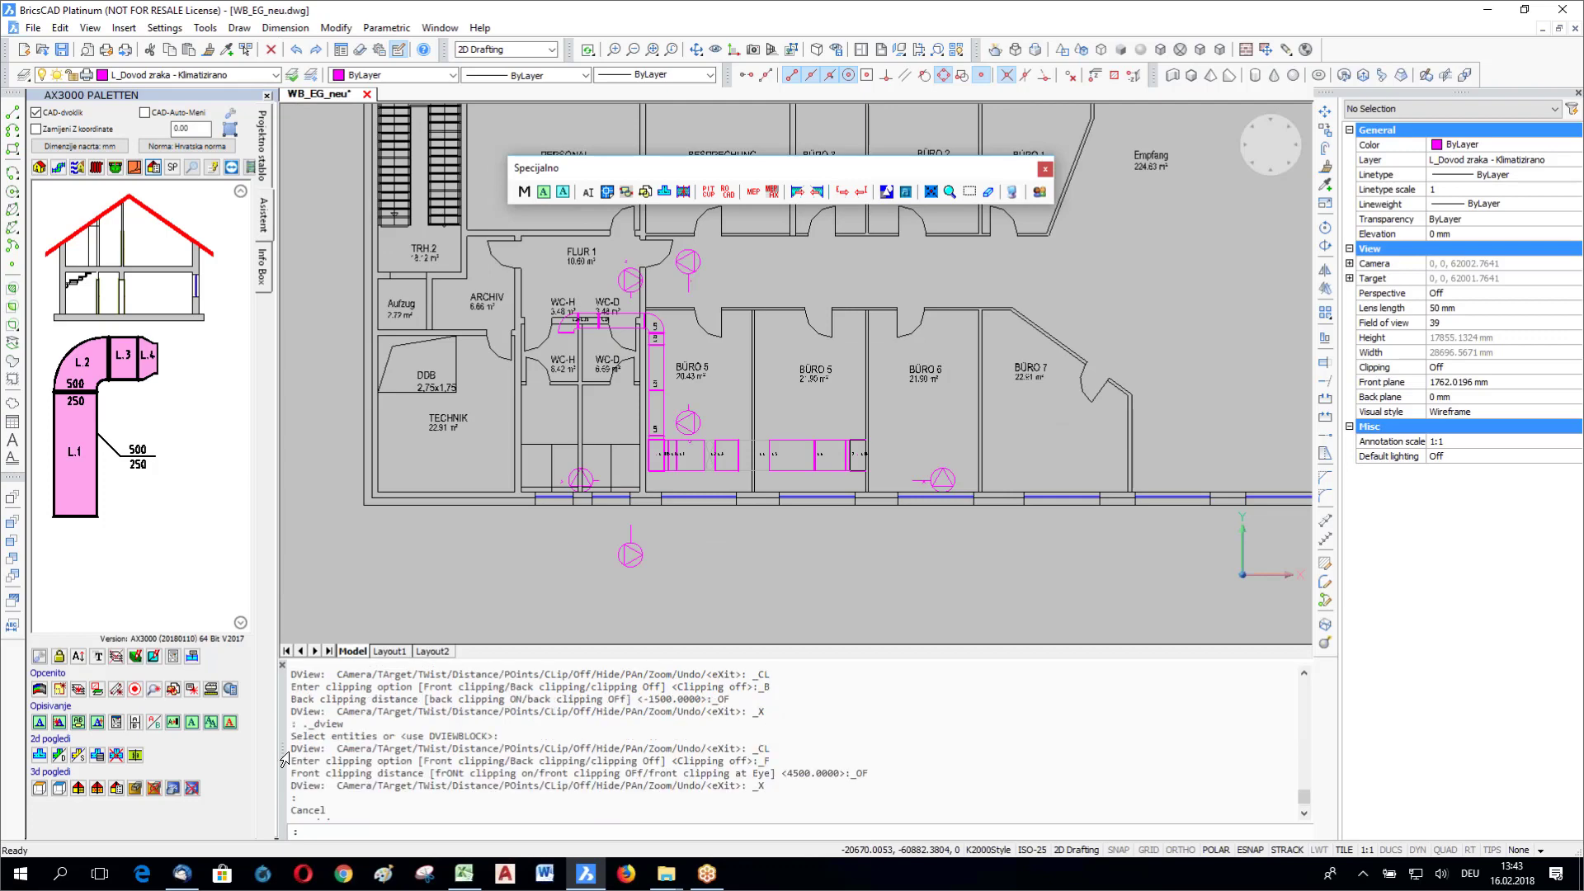
drag(290, 724, 282, 794)
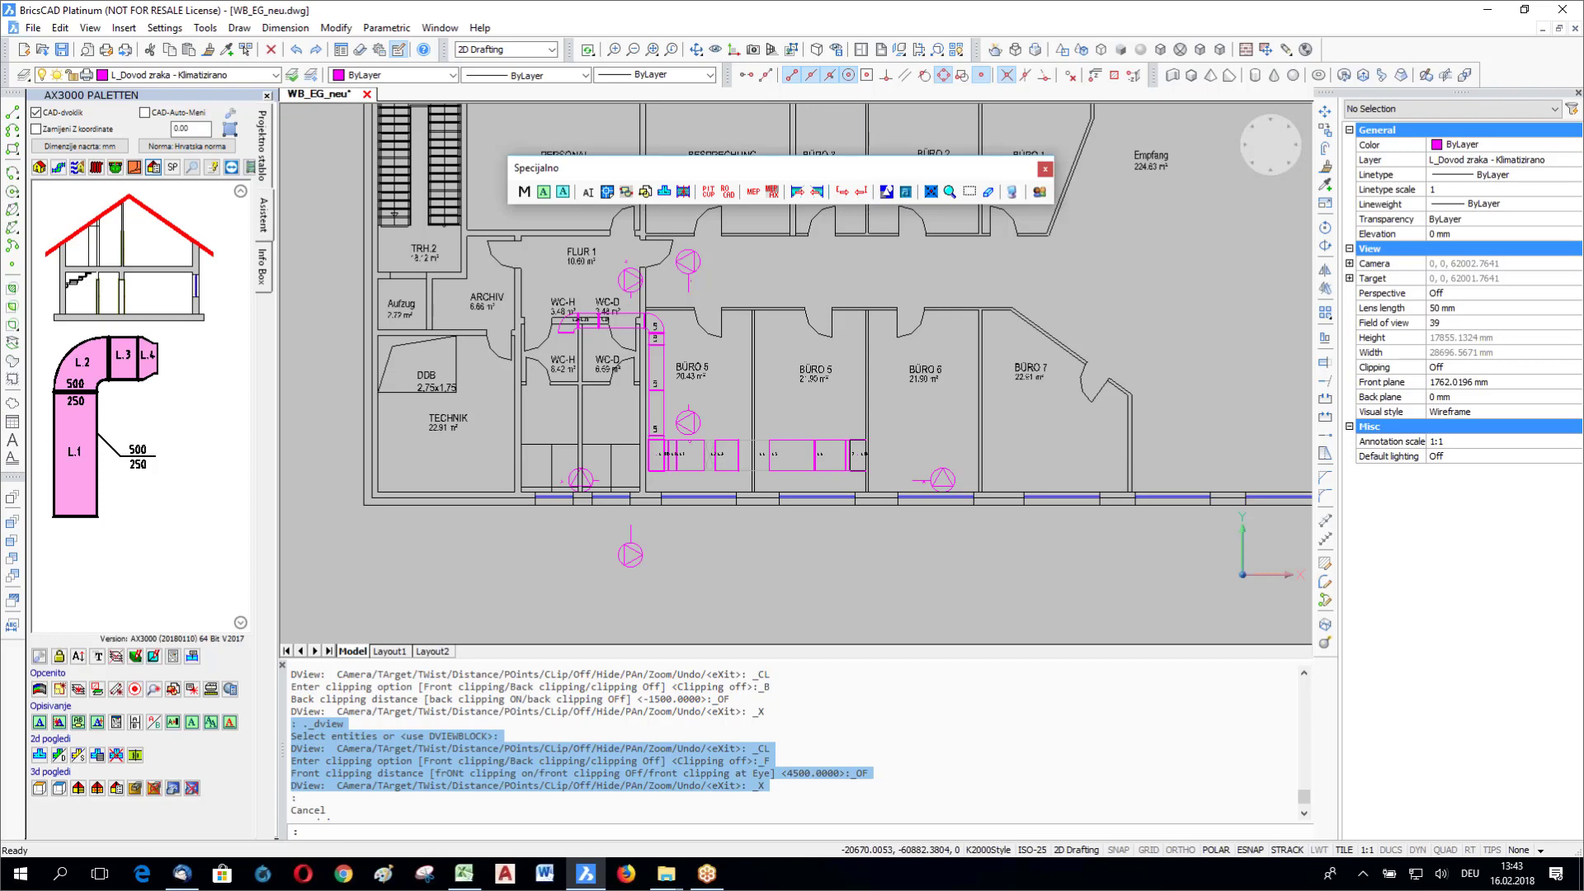
key(ctrl+v)
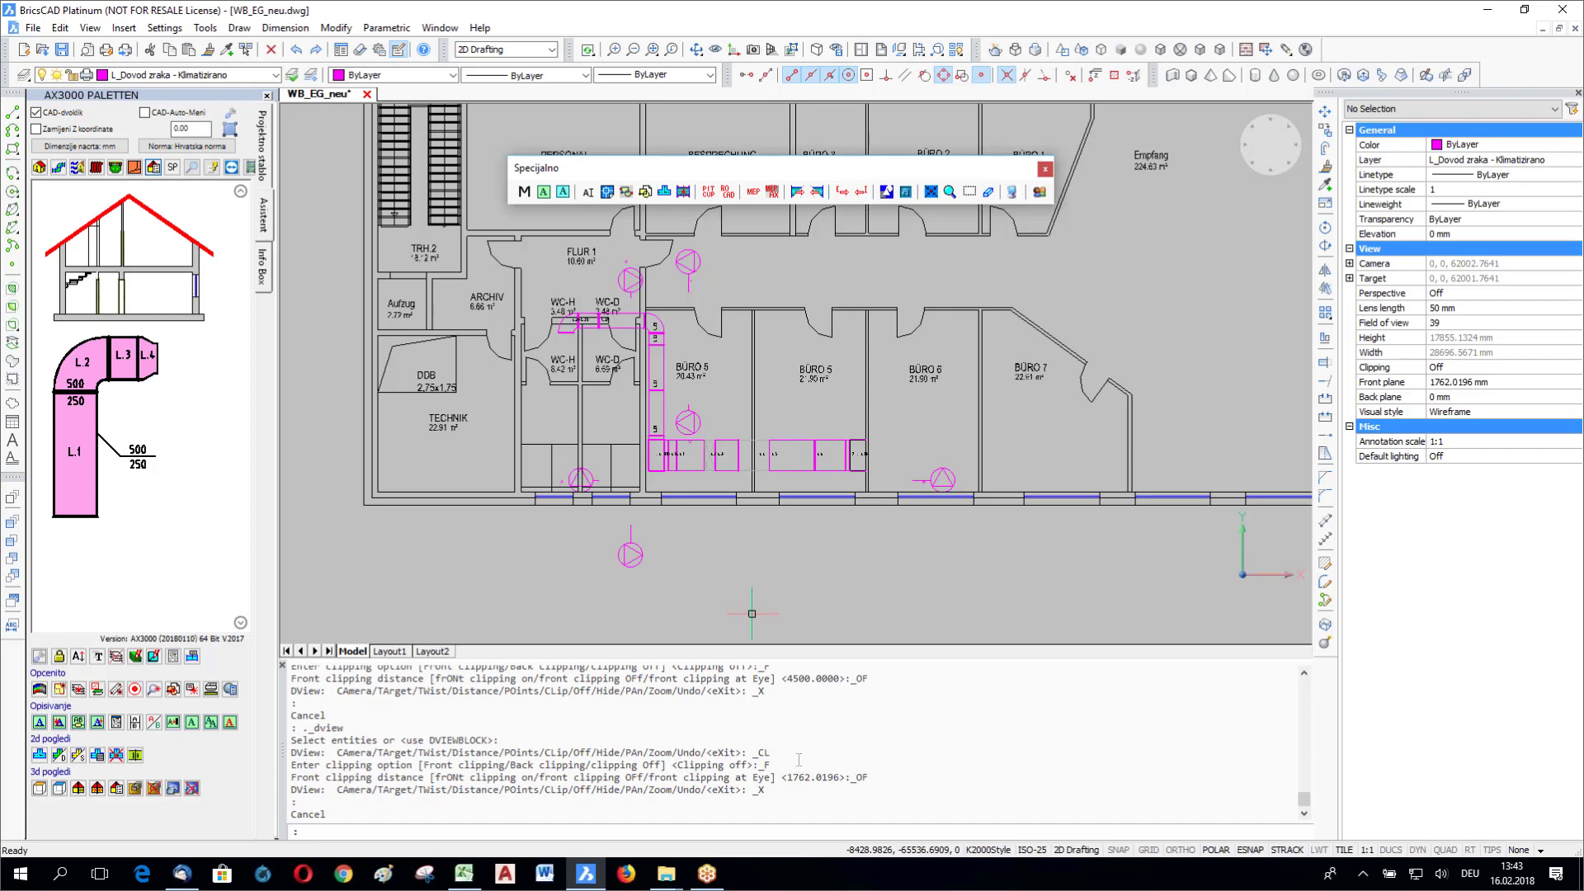
click(159, 794)
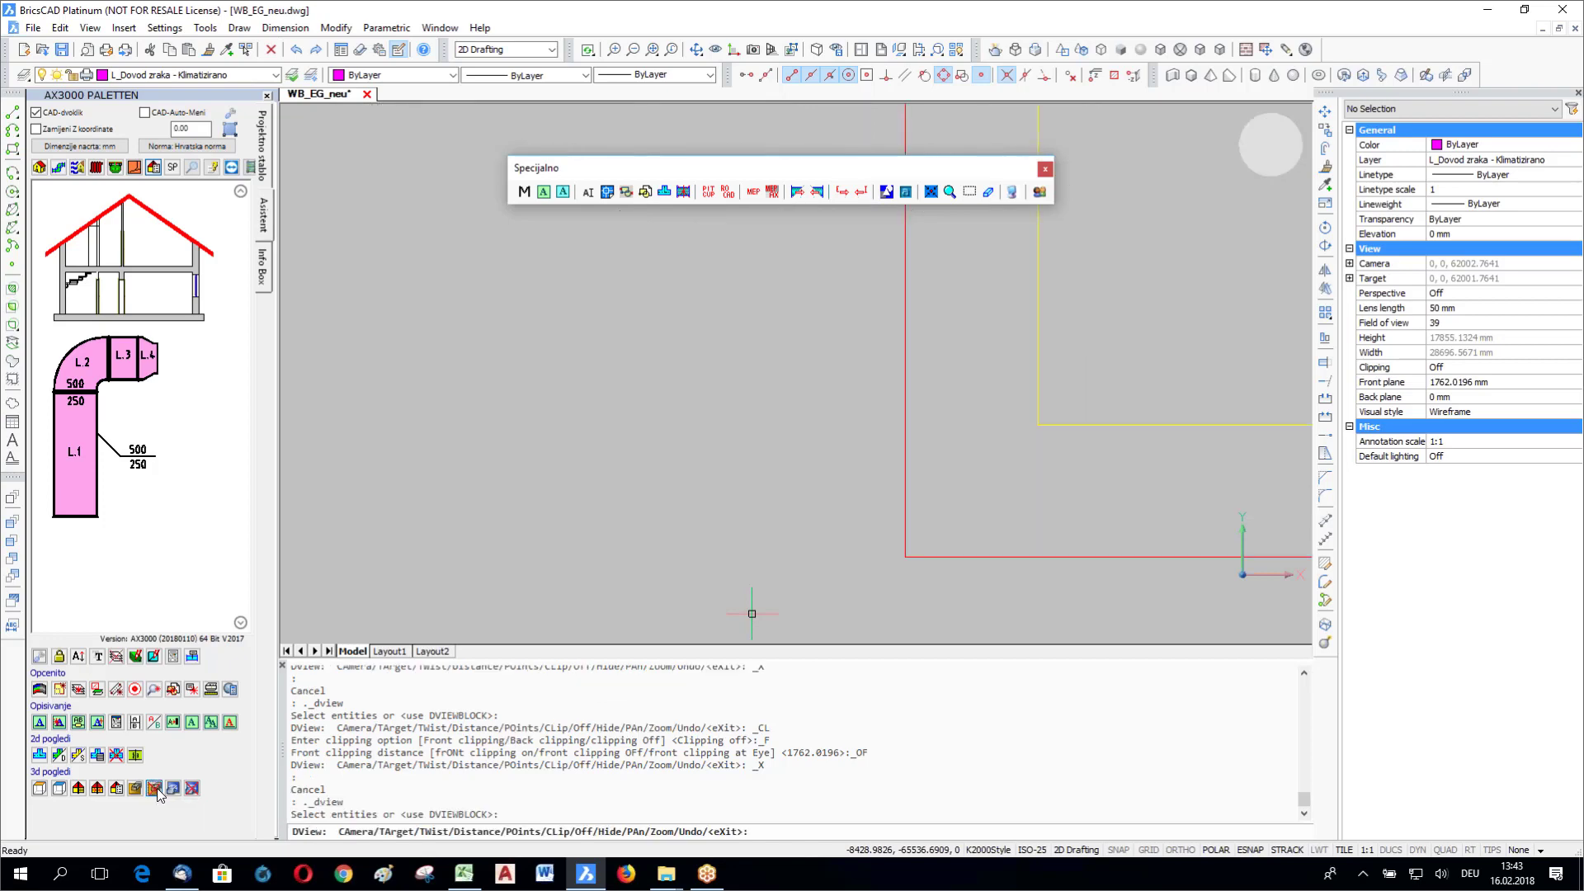
click(191, 788)
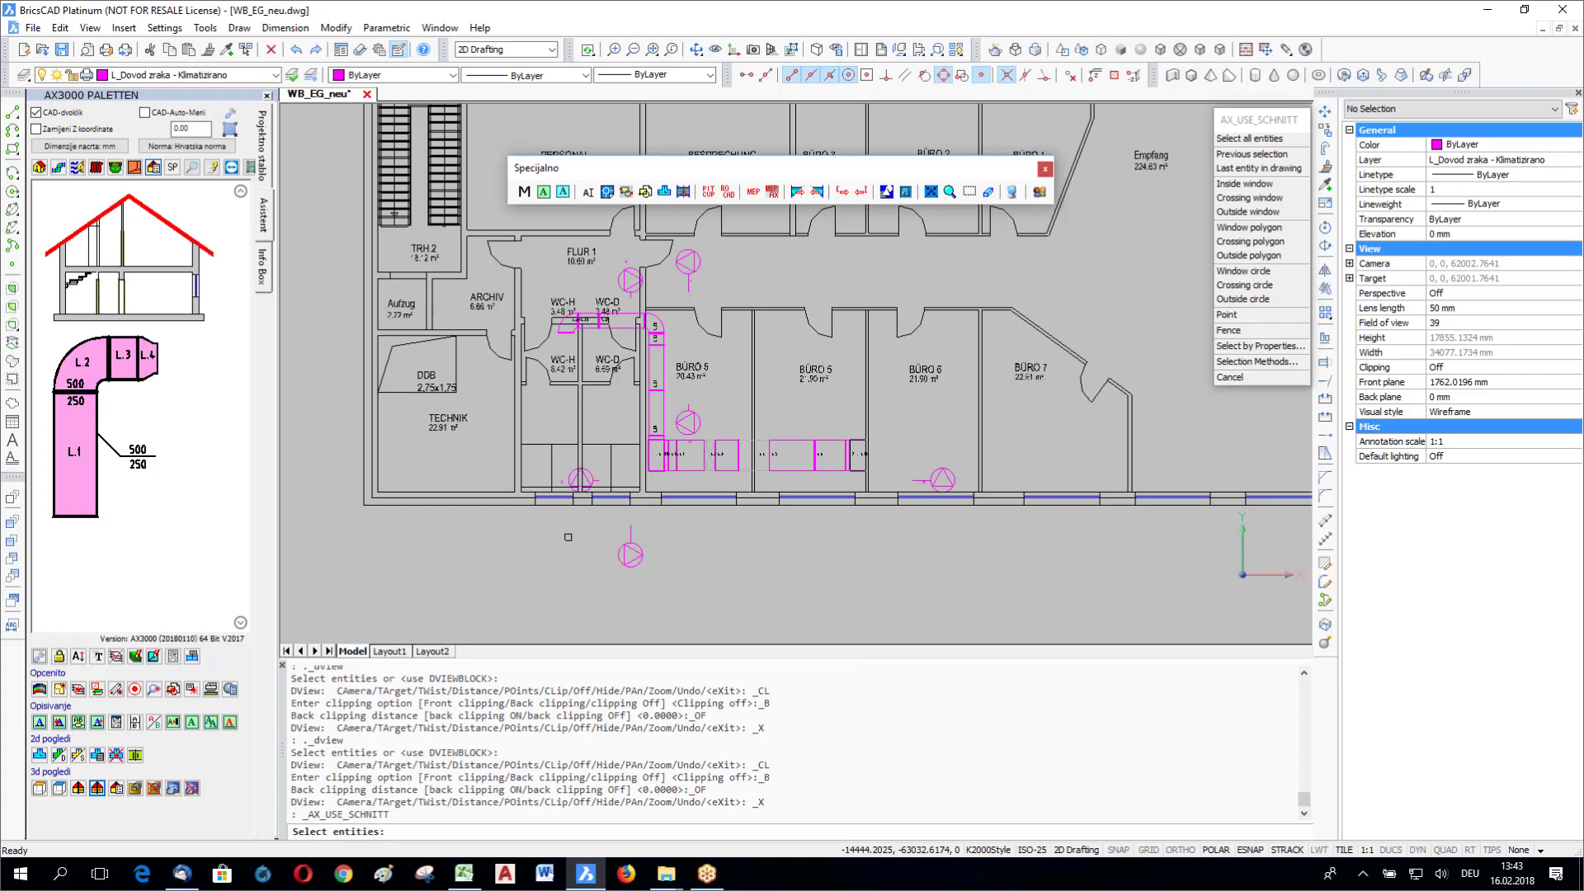
Step: Display section b in model space and turn off its back and front clipping planes
click(198, 788)
key(Escape)
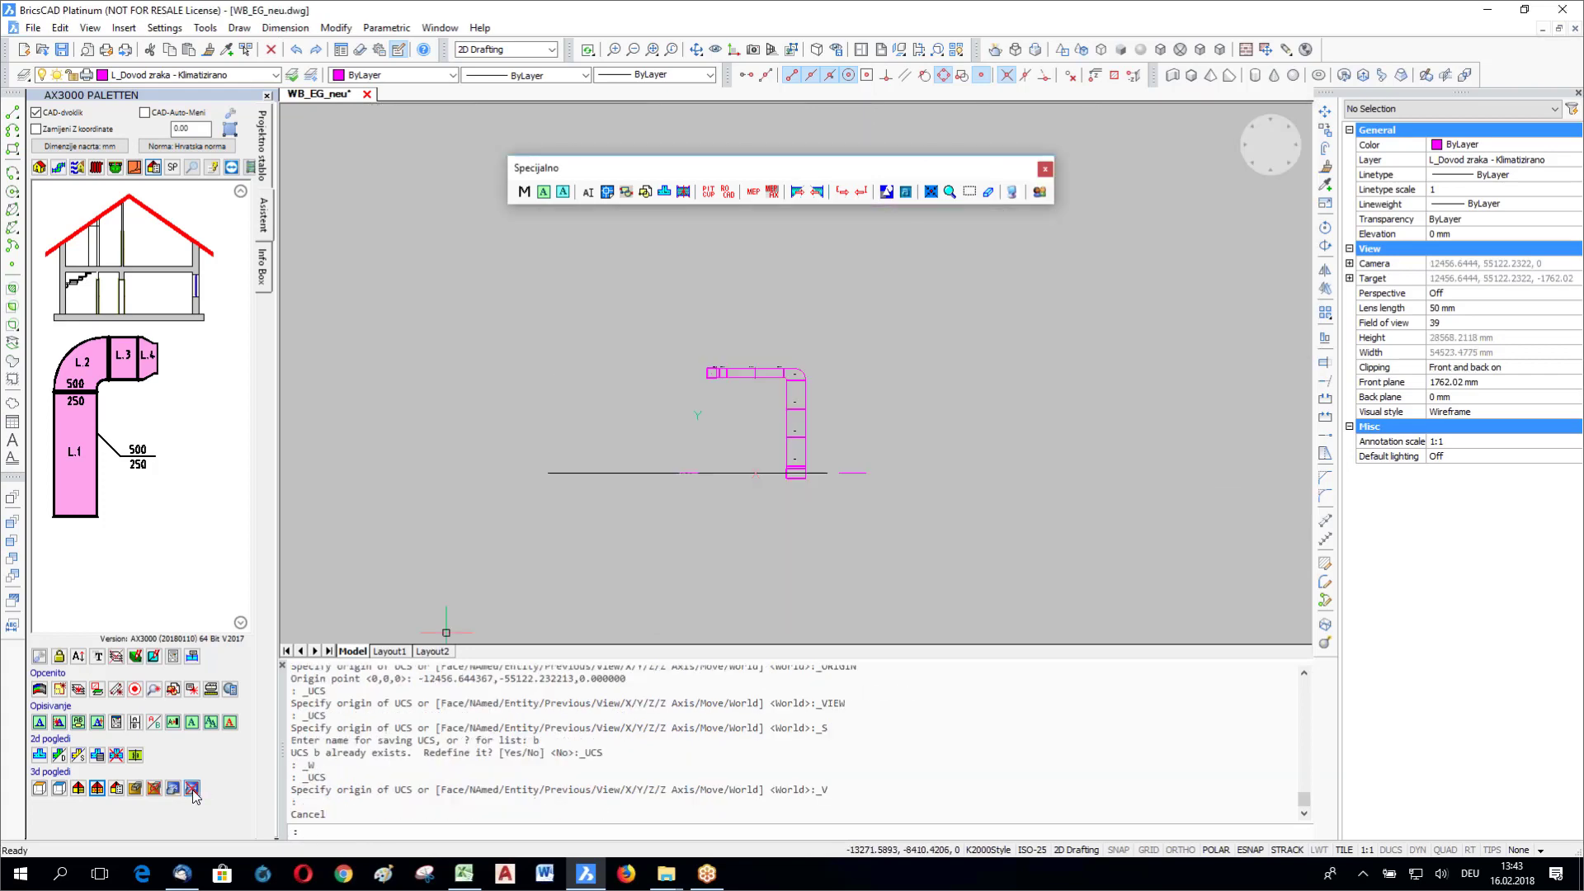
click(194, 790)
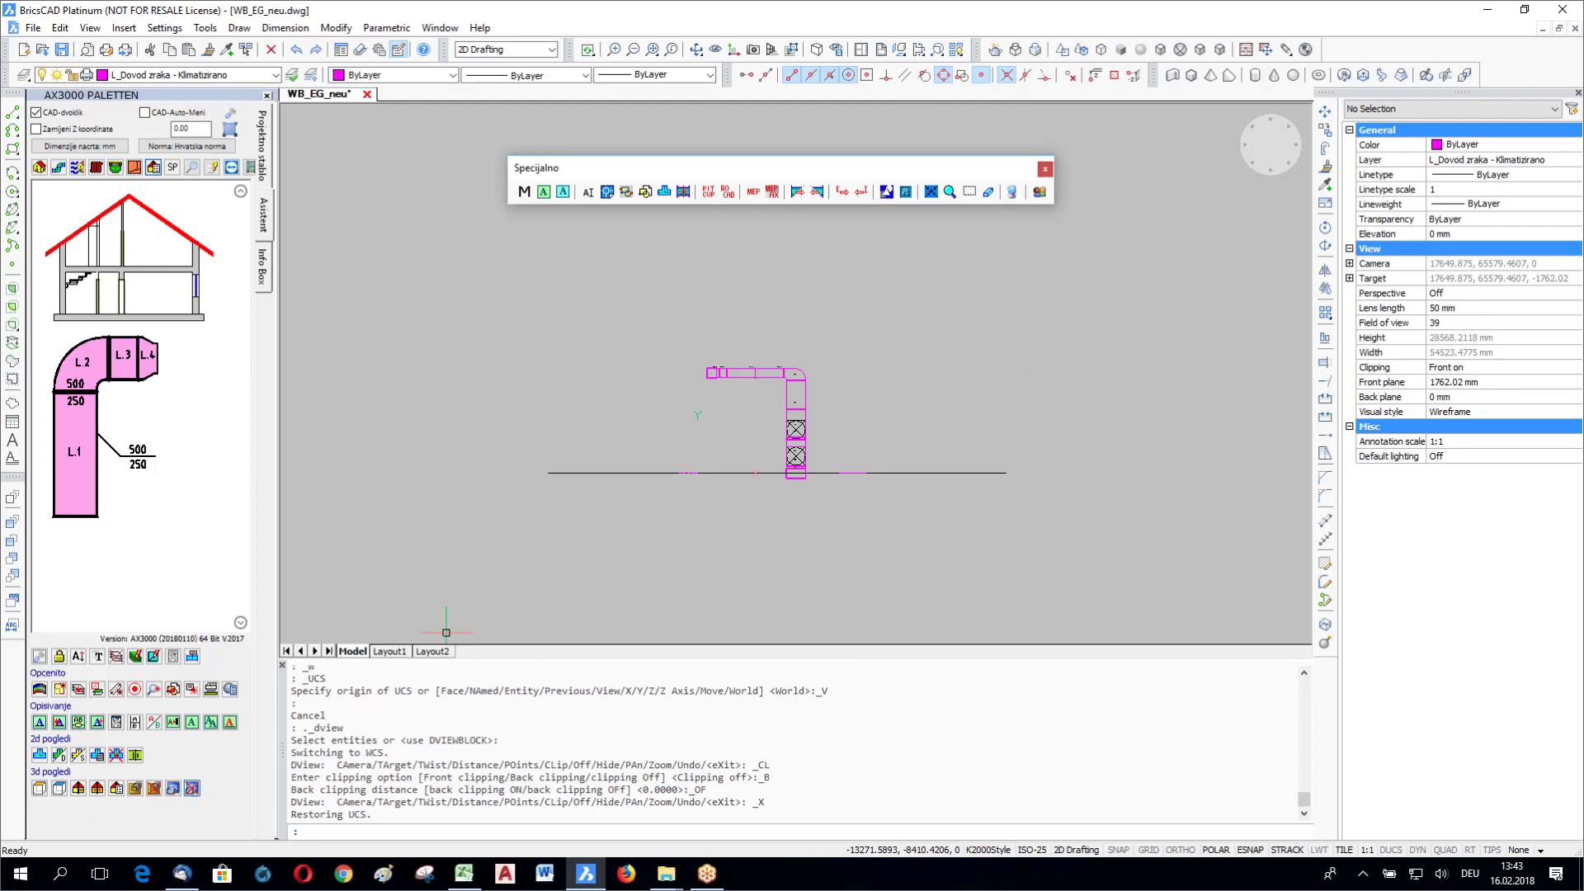
click(193, 790)
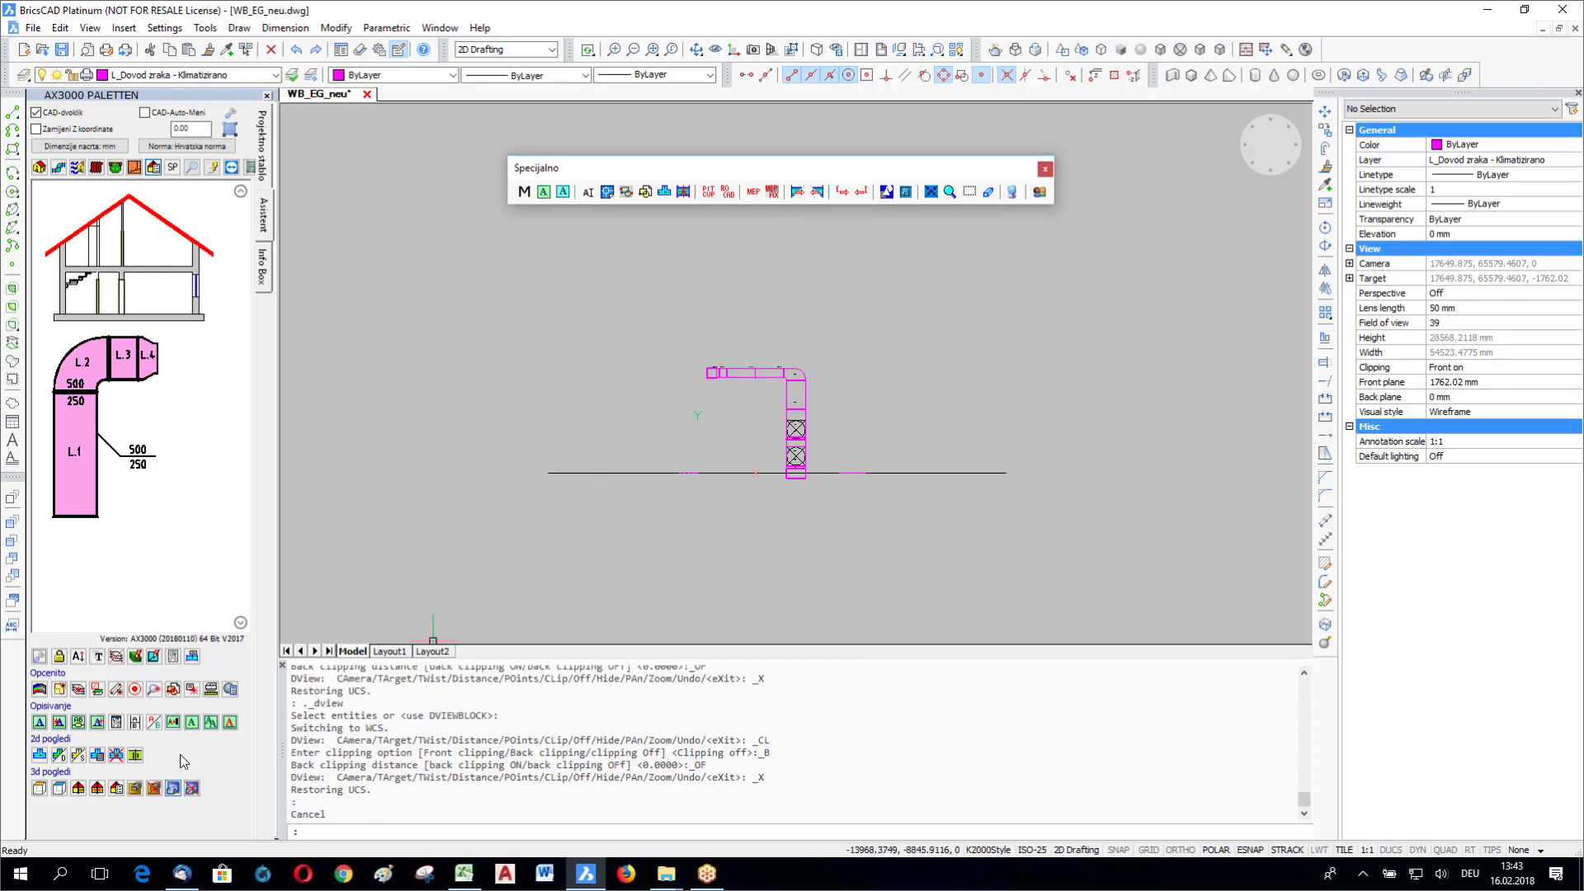
click(154, 788)
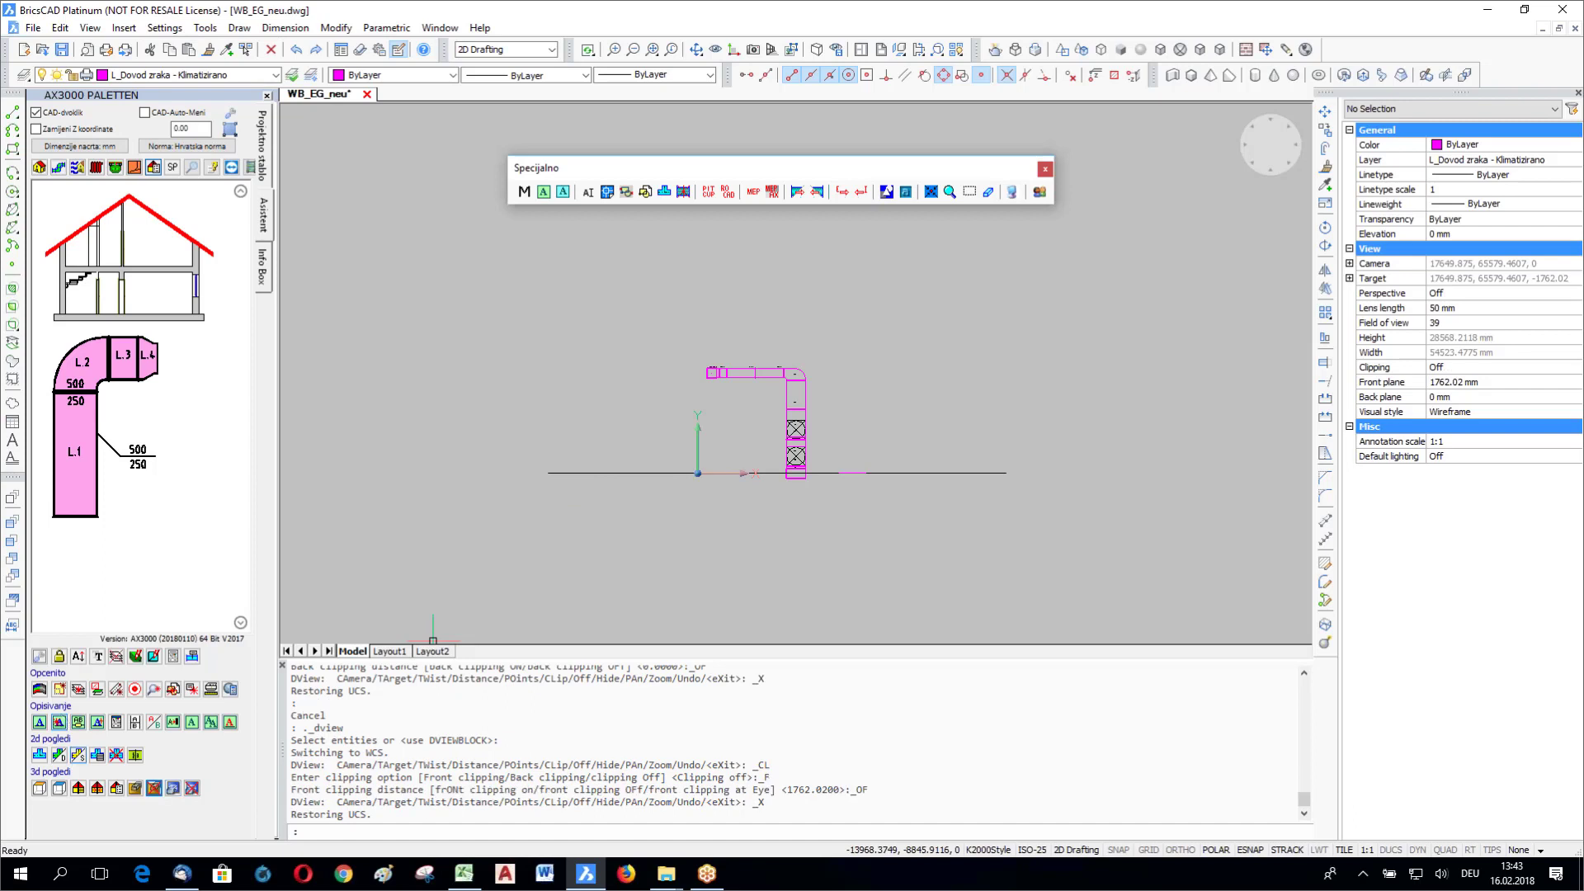
Step: Restore the unclipped floor plan view in model space and return to the paper space of Layout2
click(39, 788)
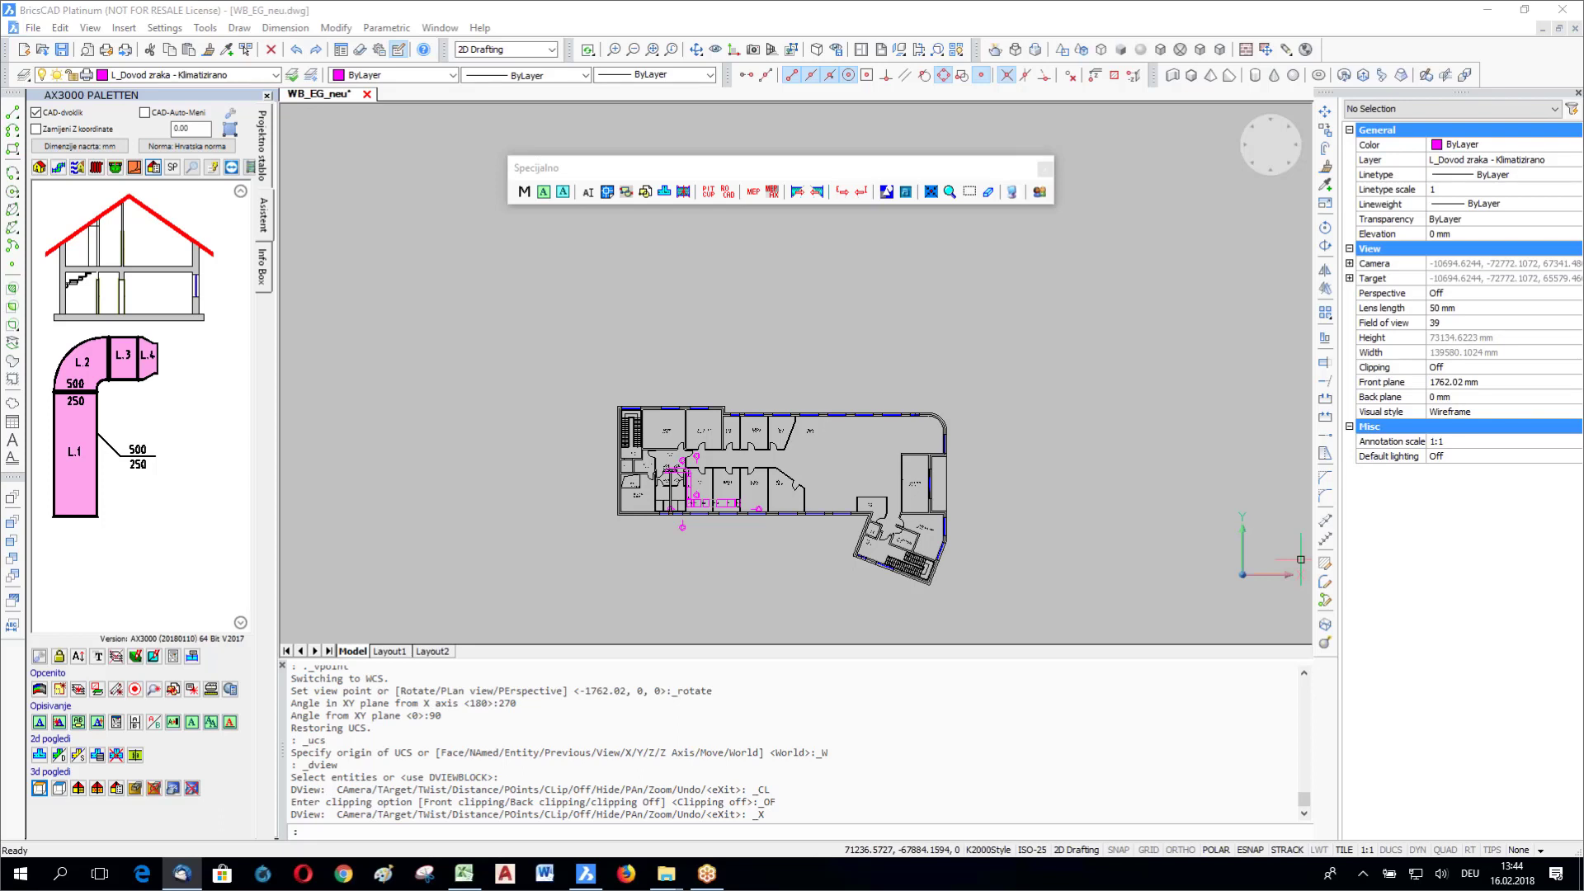
click(390, 652)
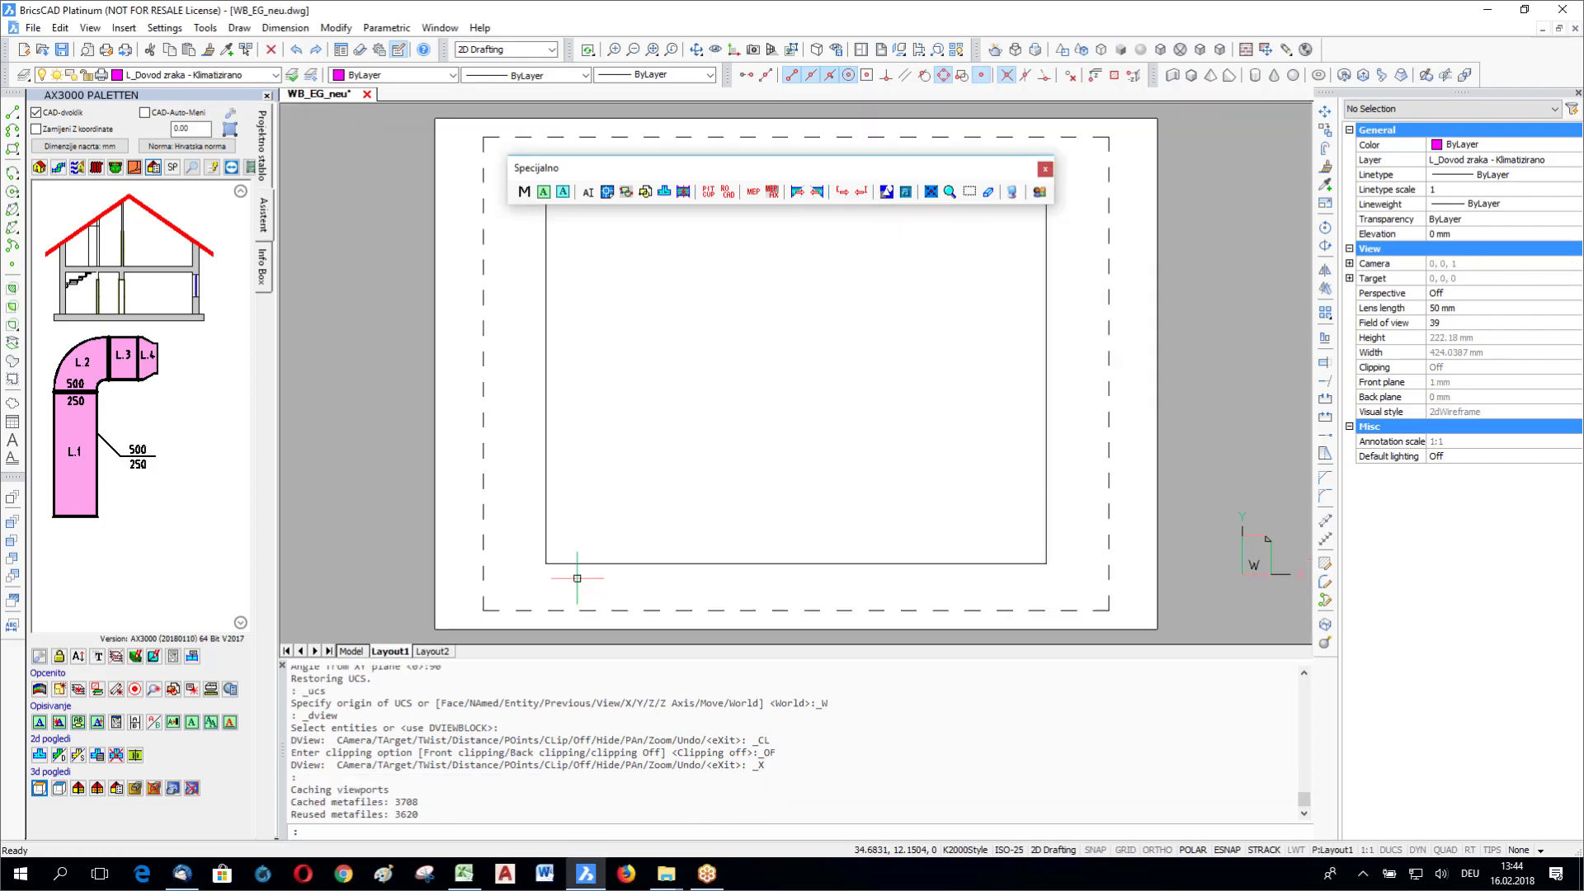
key(ctrl+Page_Down)
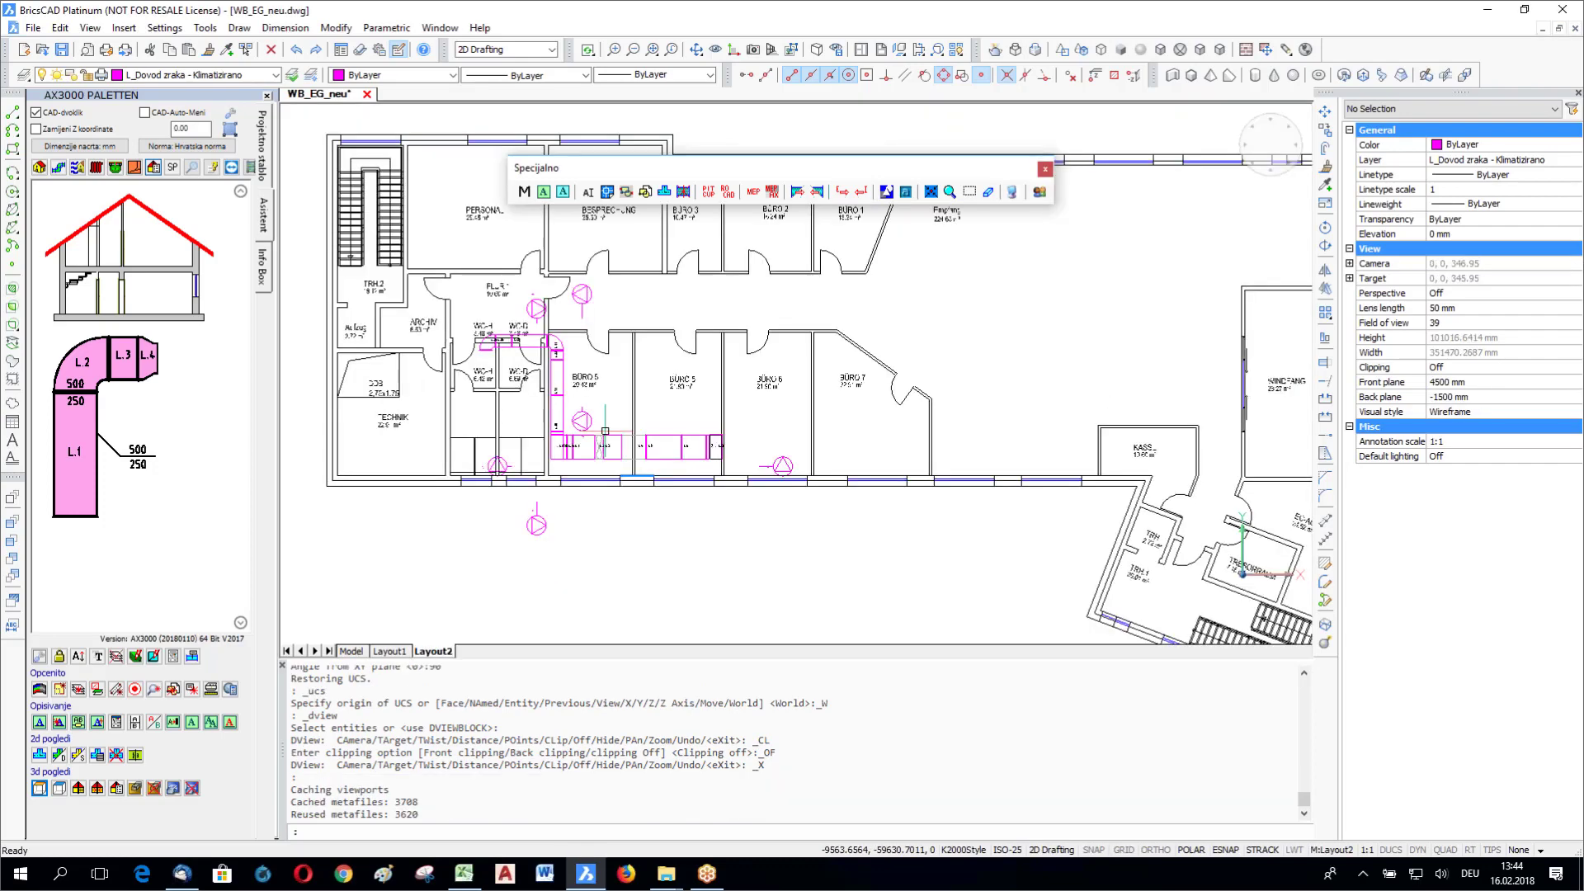
scroll(582, 573, down, 2)
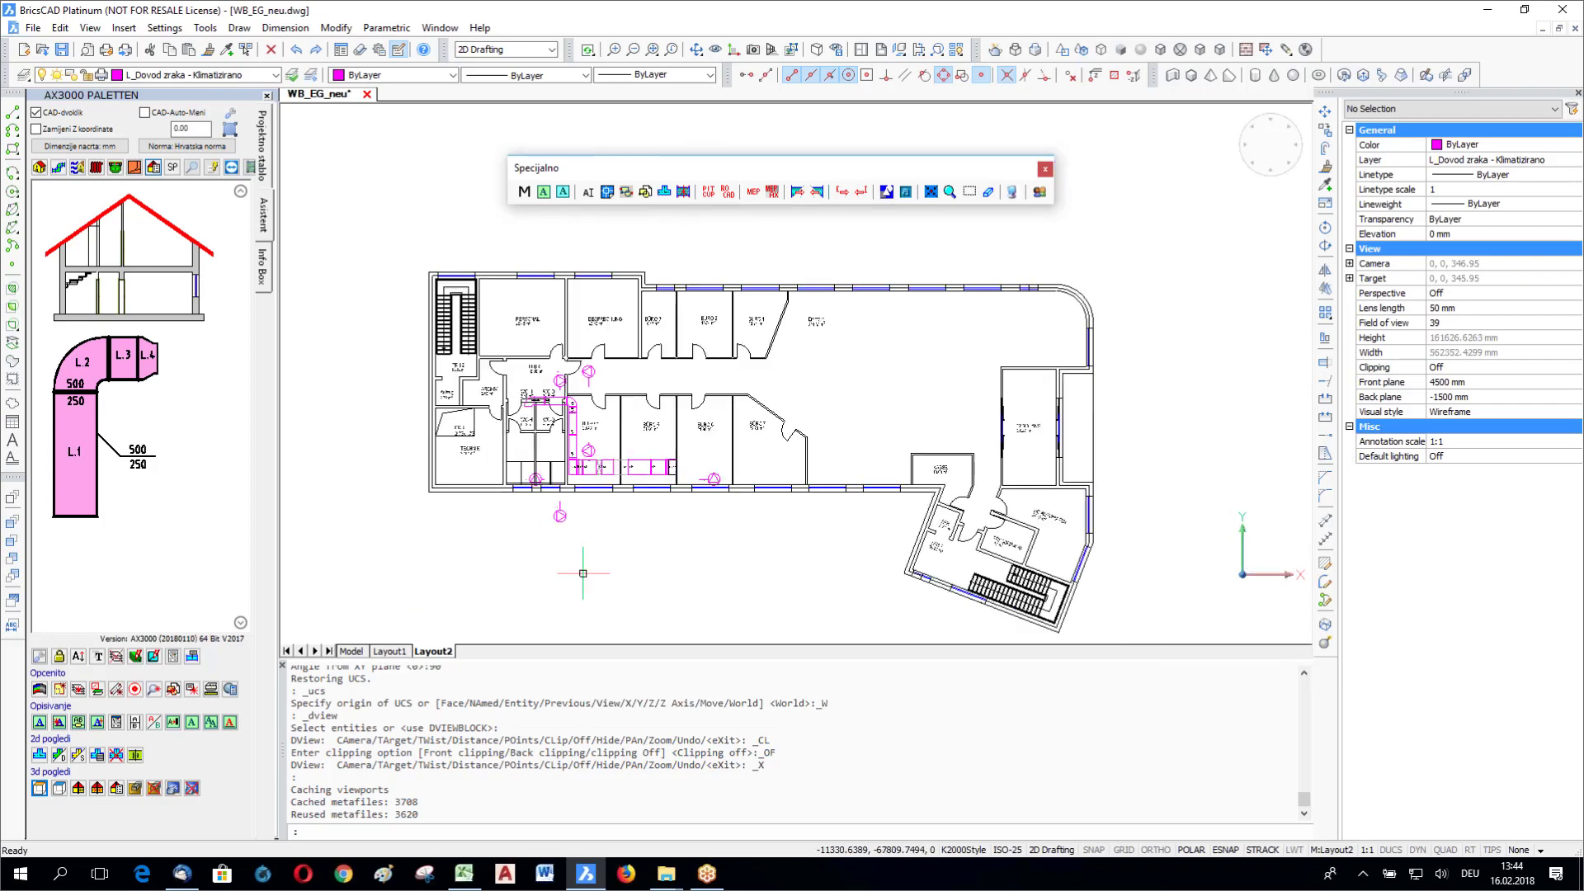
double_click(544, 630)
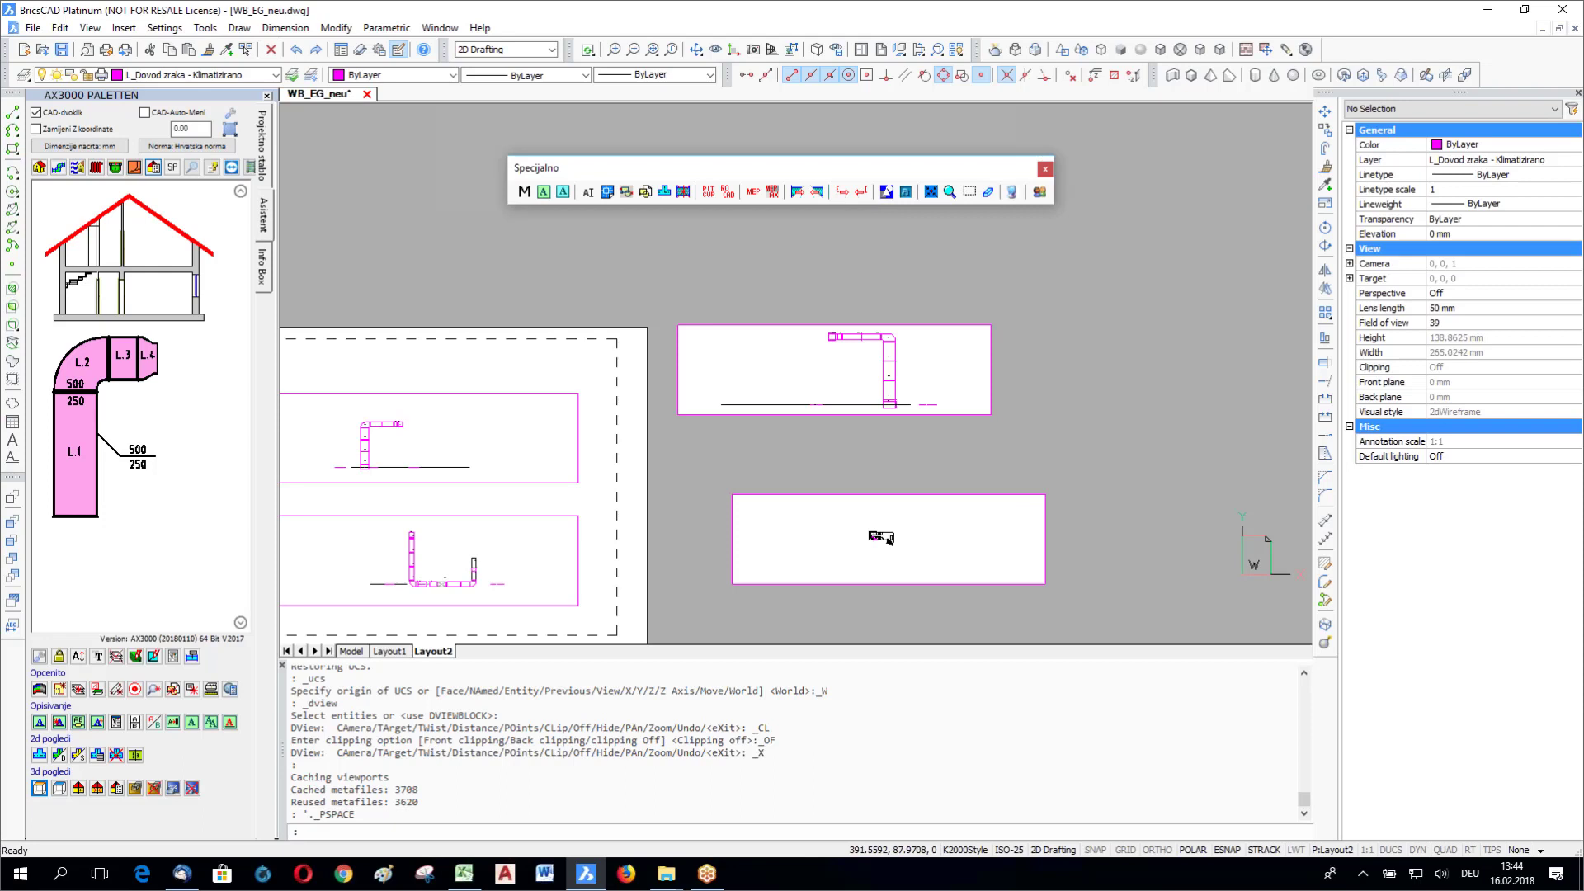
Step: Activate the uppermost section viewport on the Layout2 sheet
scroll(295, 451, up, 4)
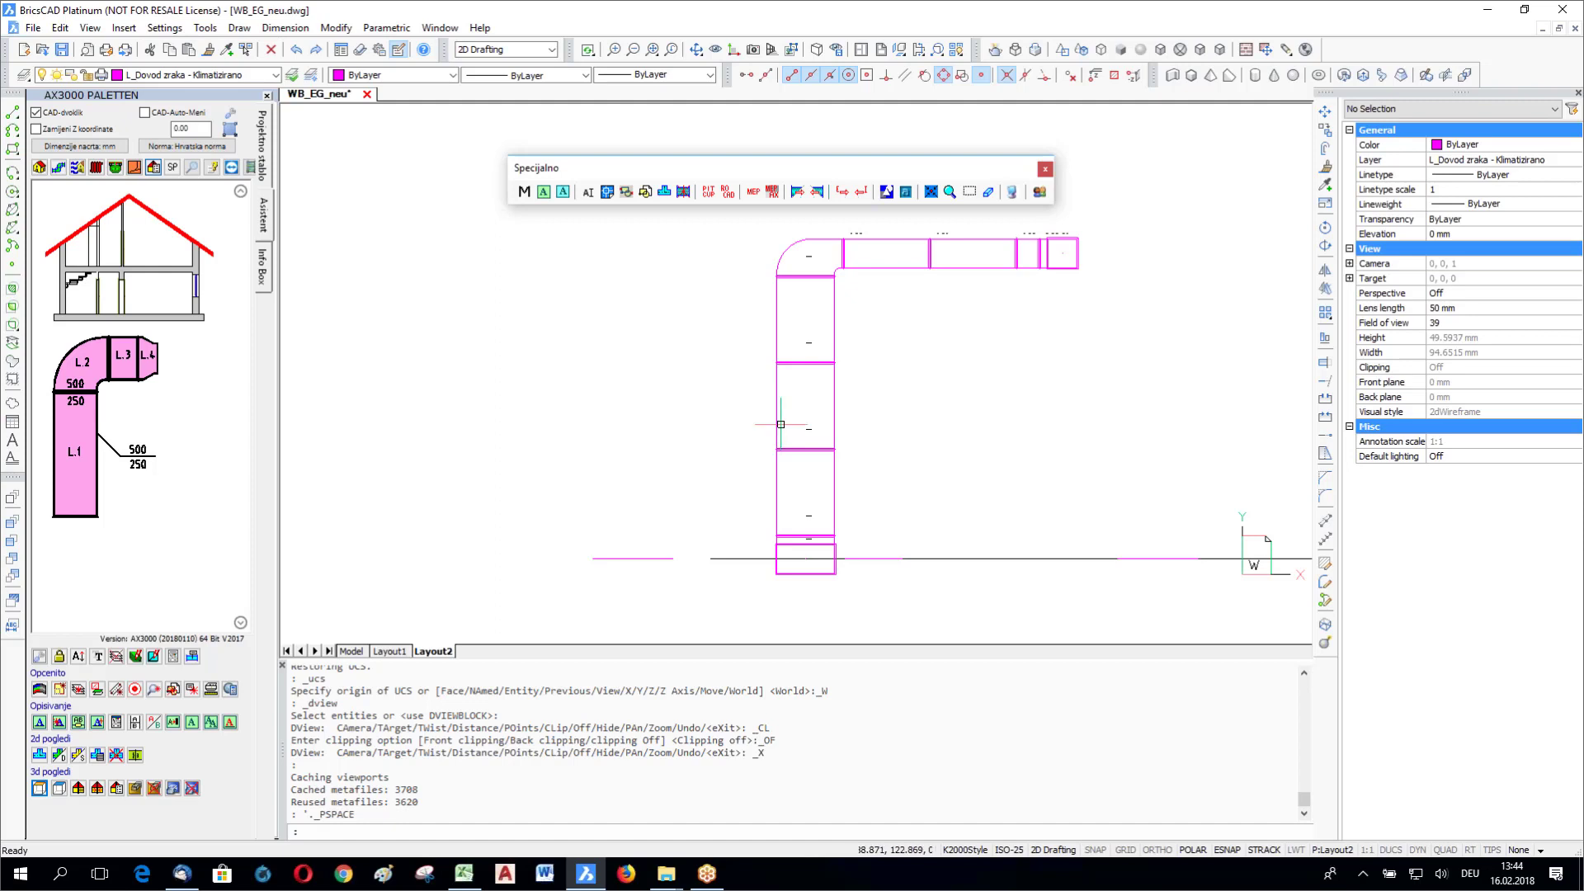
middle_drag(780, 424, 711, 411)
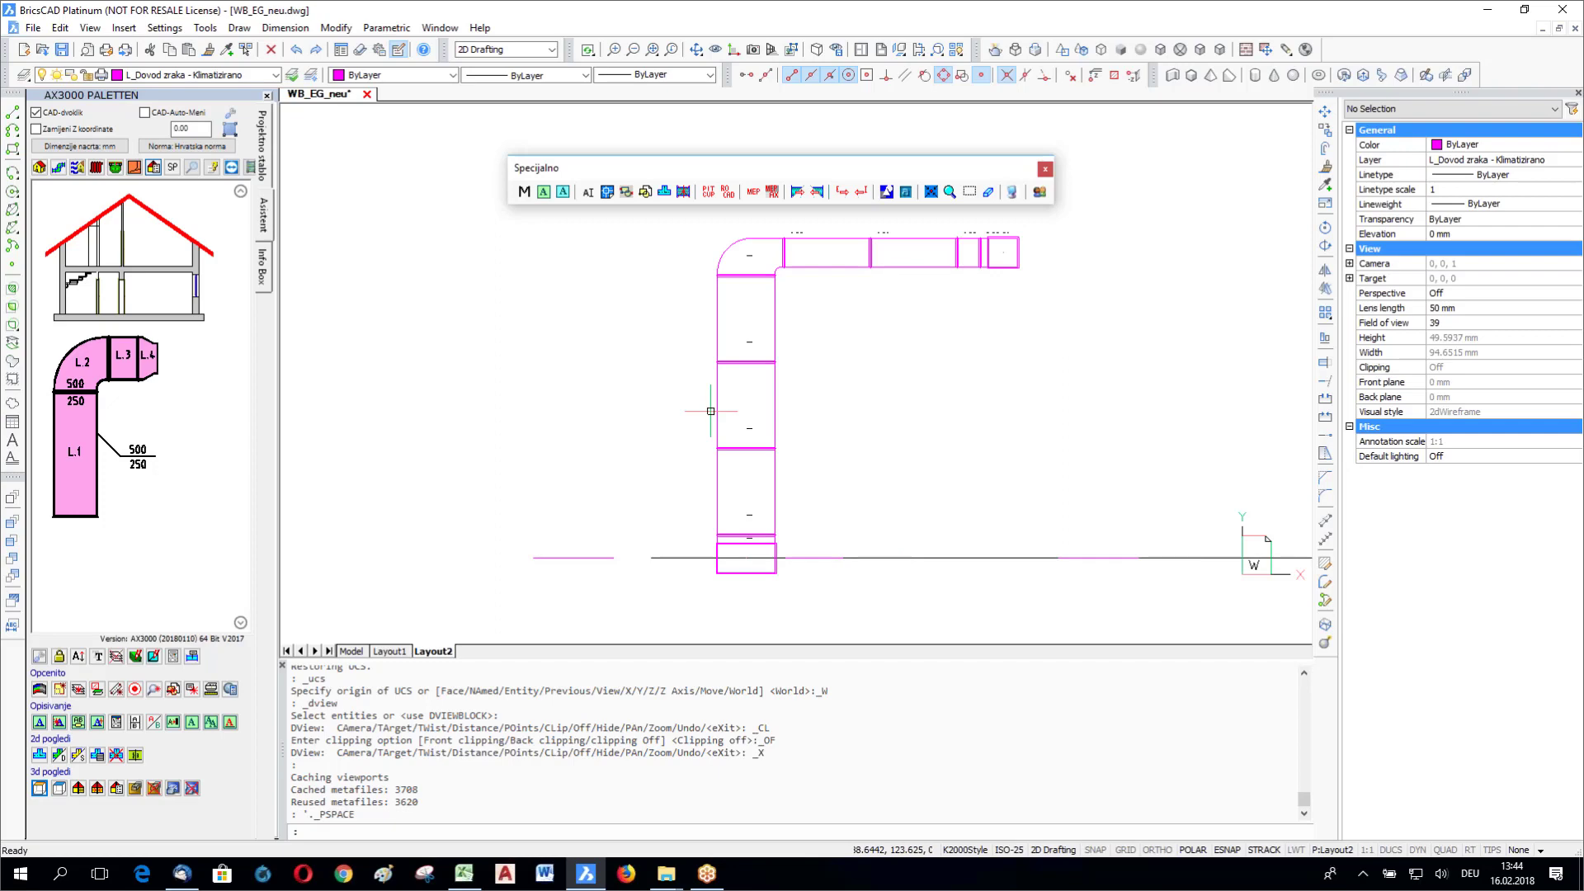
double_click(877, 410)
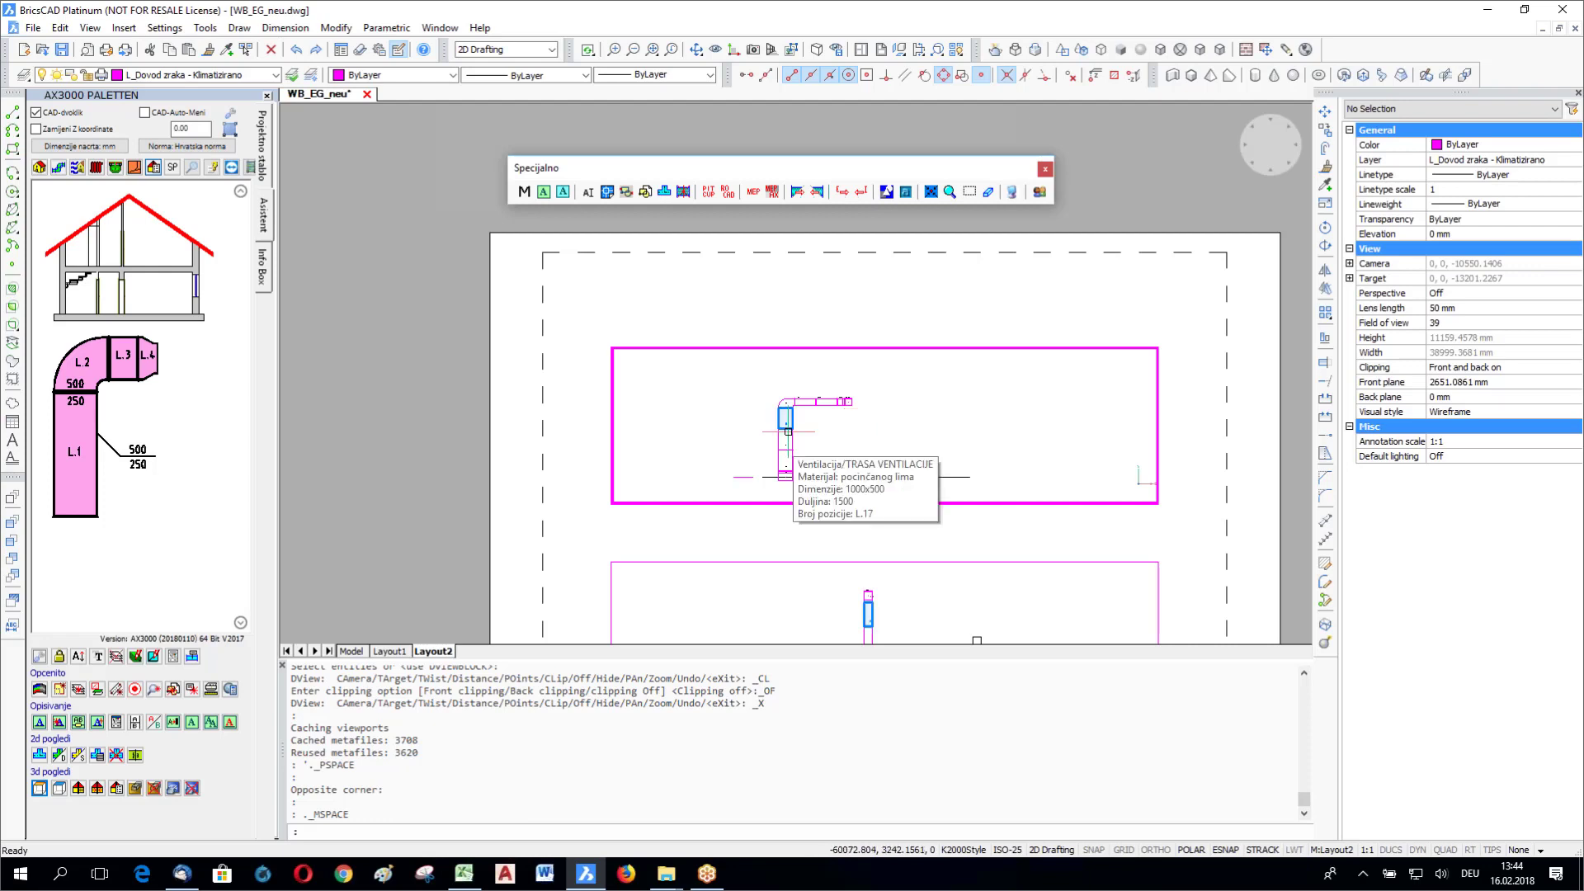
Step: Return to model space and orbit the 3D duct run from a side elevation to a tilted view over the floor plan
scroll(788, 432, up, 2)
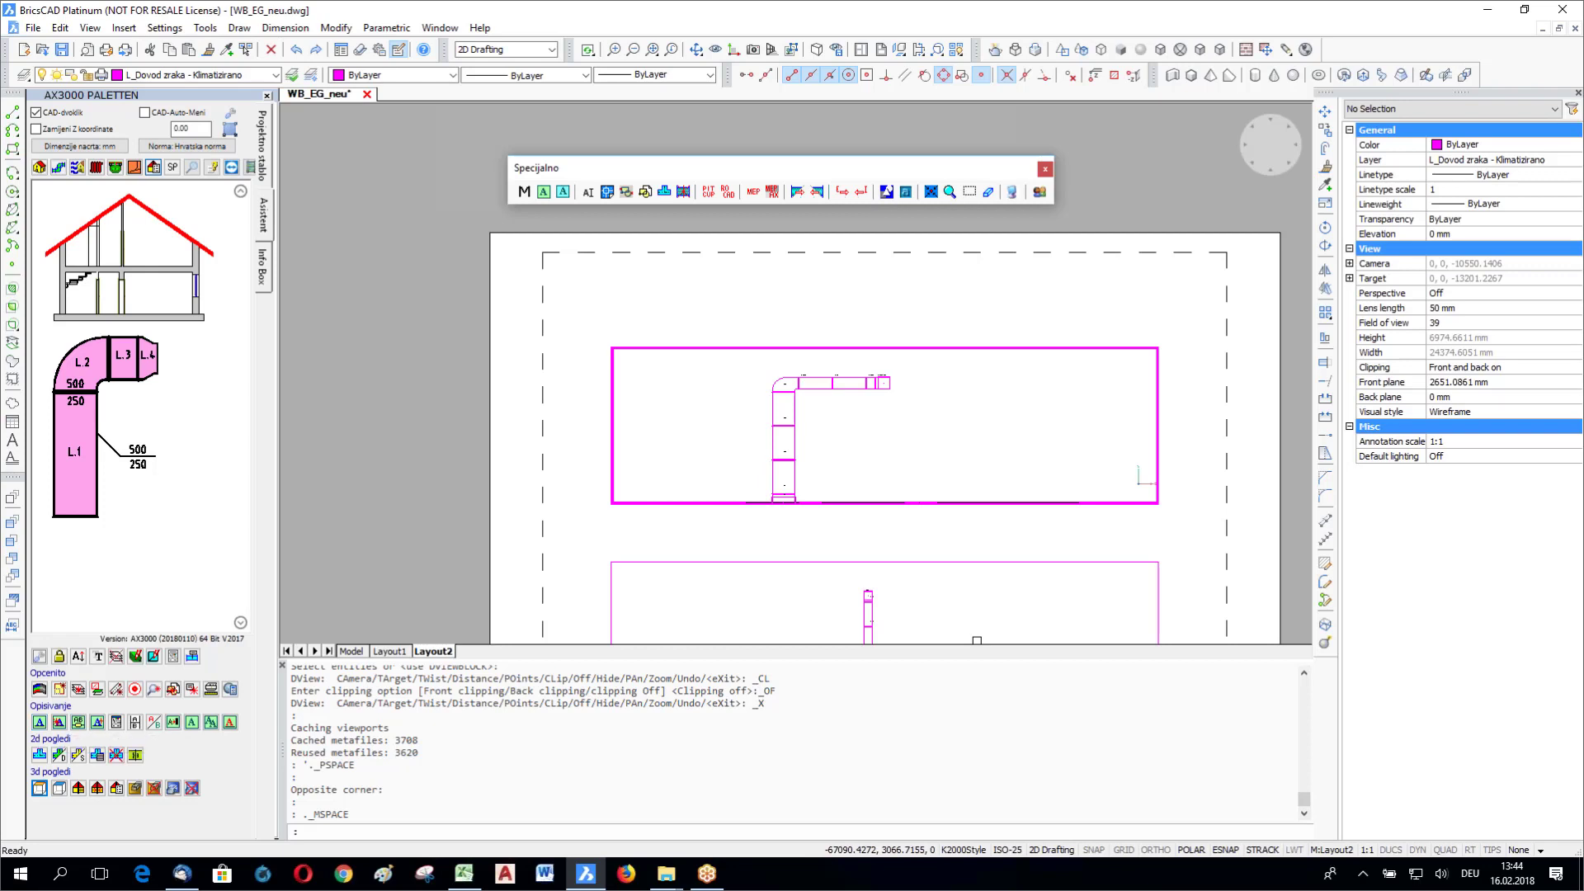
click(352, 652)
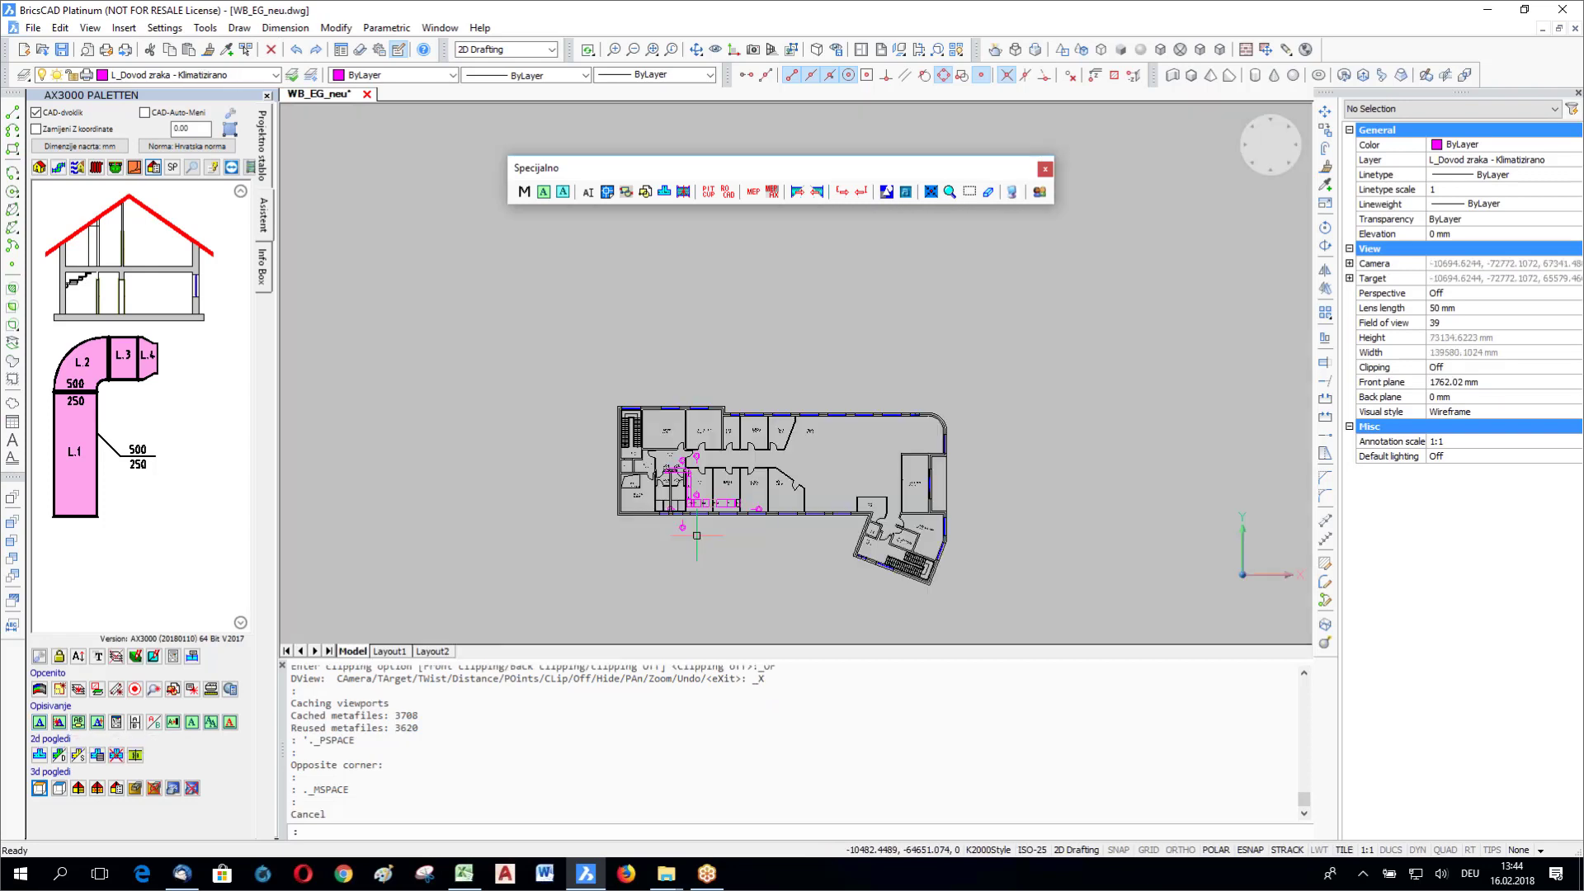
shift+middle_drag(709, 549, 708, 346)
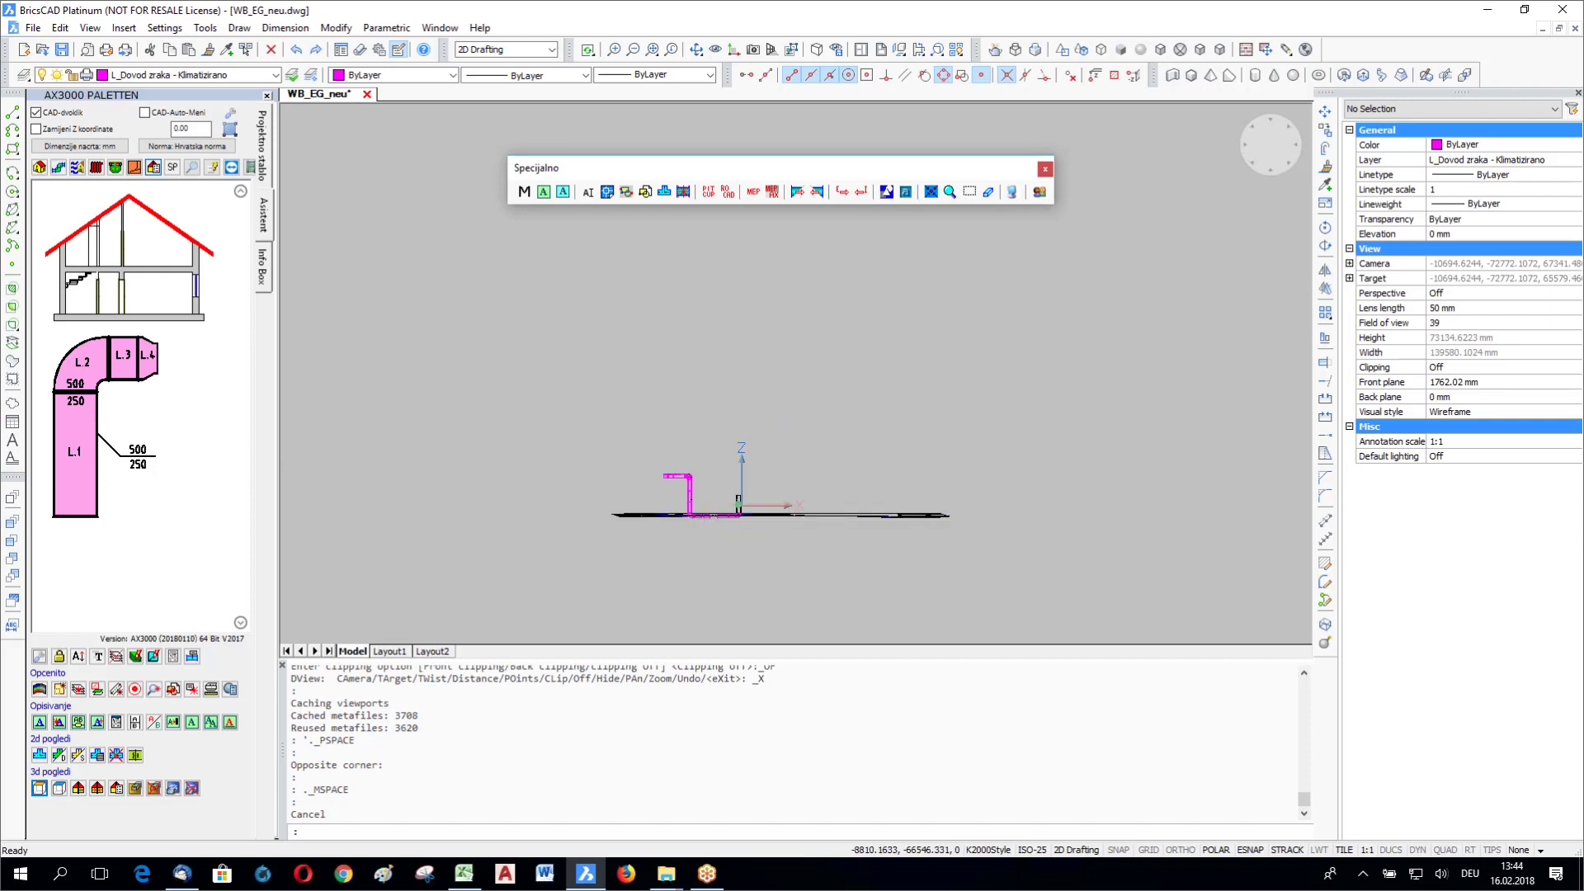
scroll(694, 508, up, 5)
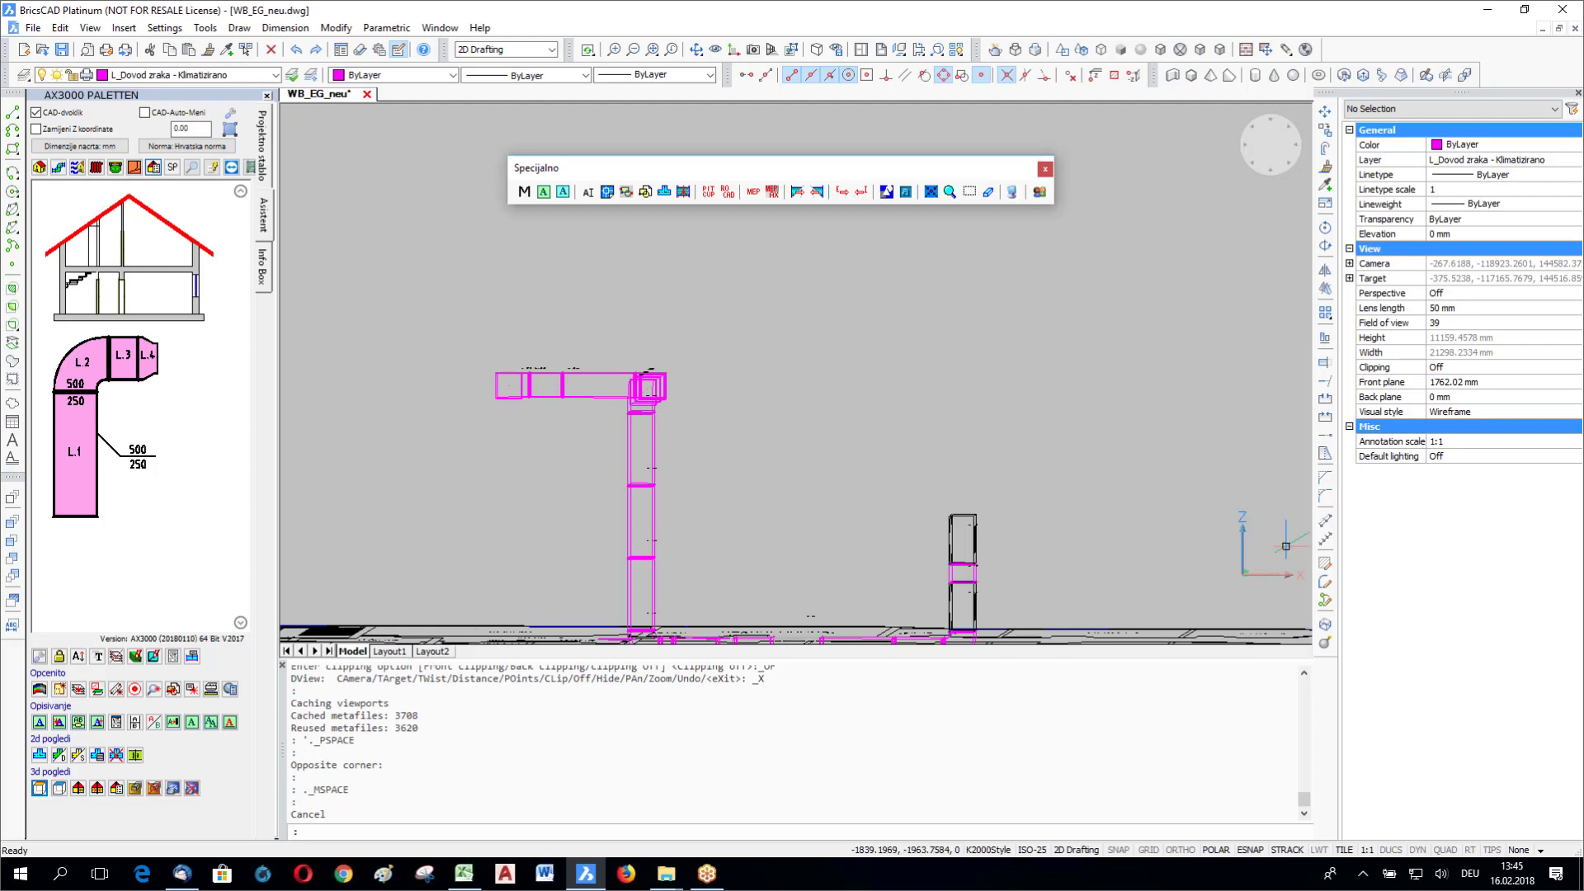
middle_drag(1286, 546, 1209, 581)
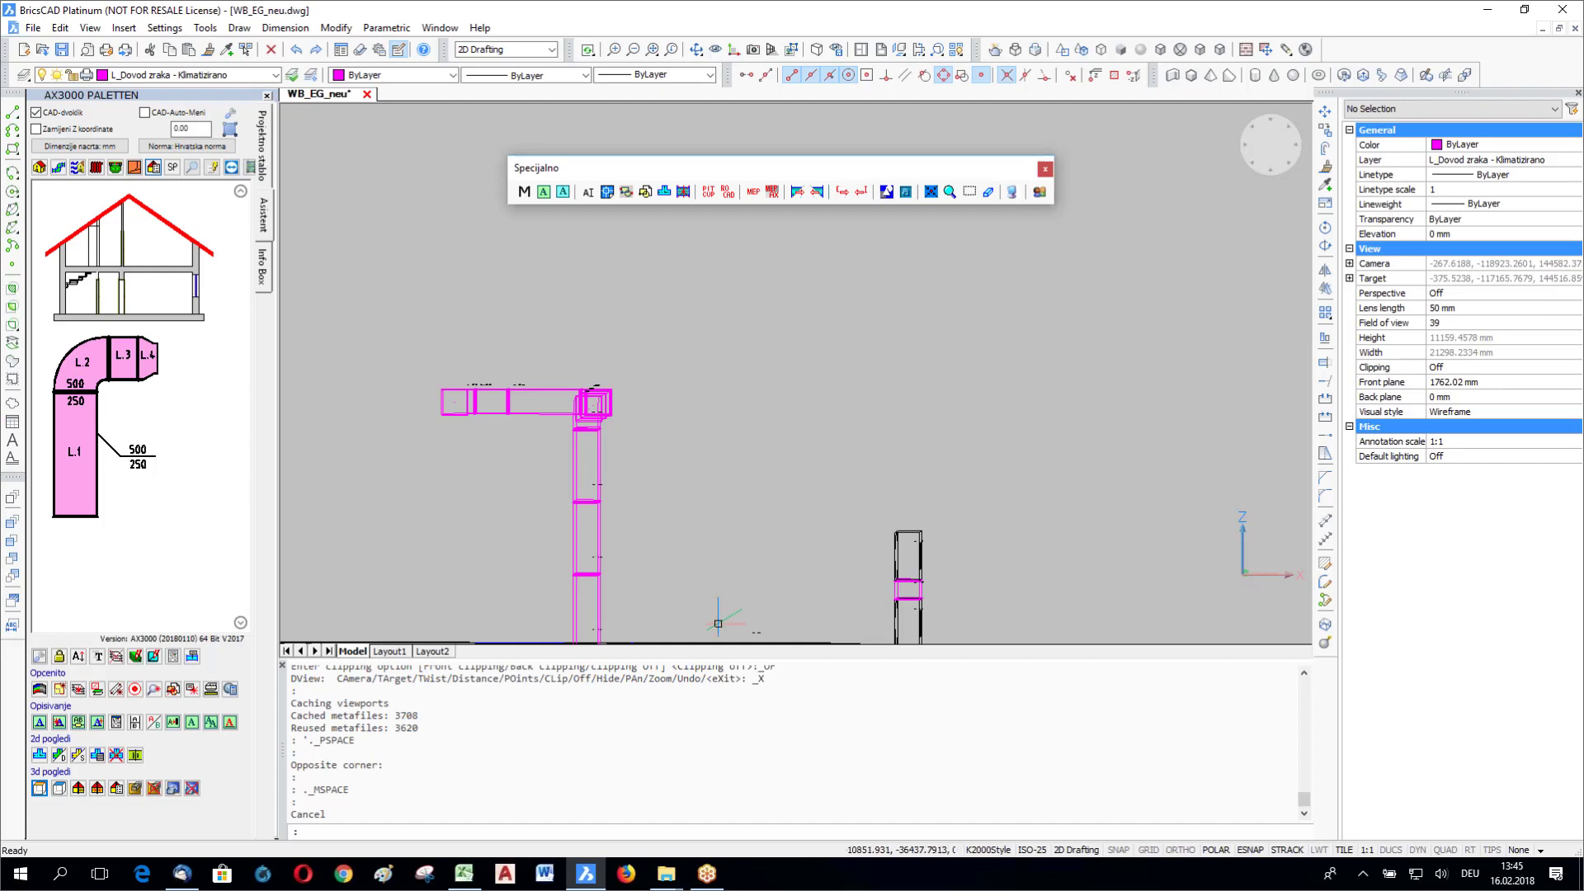
mouse_move(718, 624)
middle_down()
mouse_move(719, 465)
mouse_move(545, 628)
middle_up()
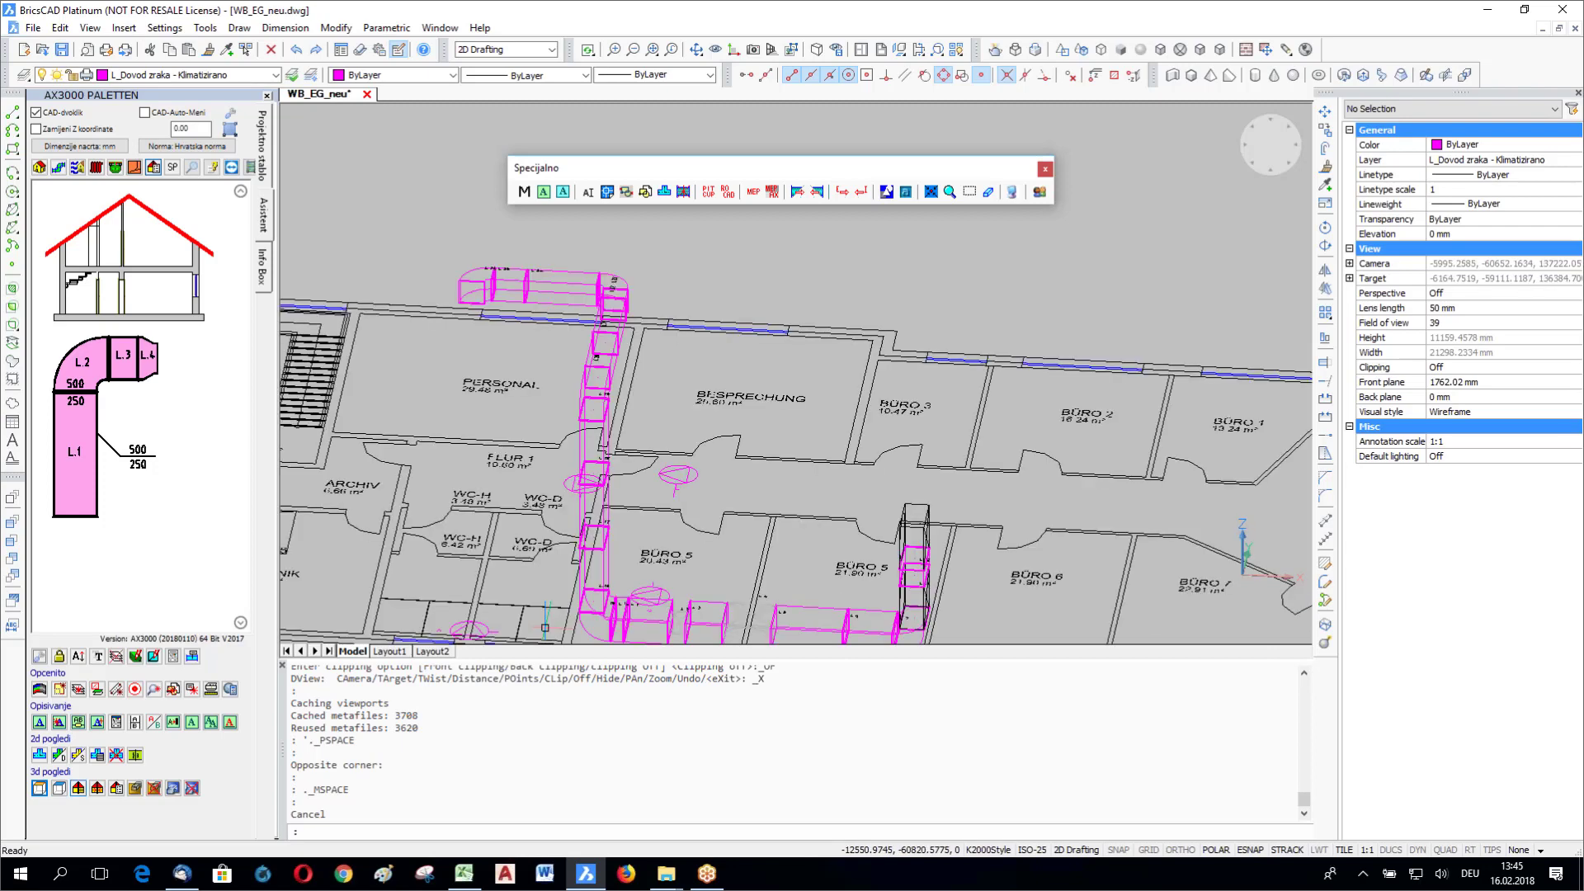
click(40, 788)
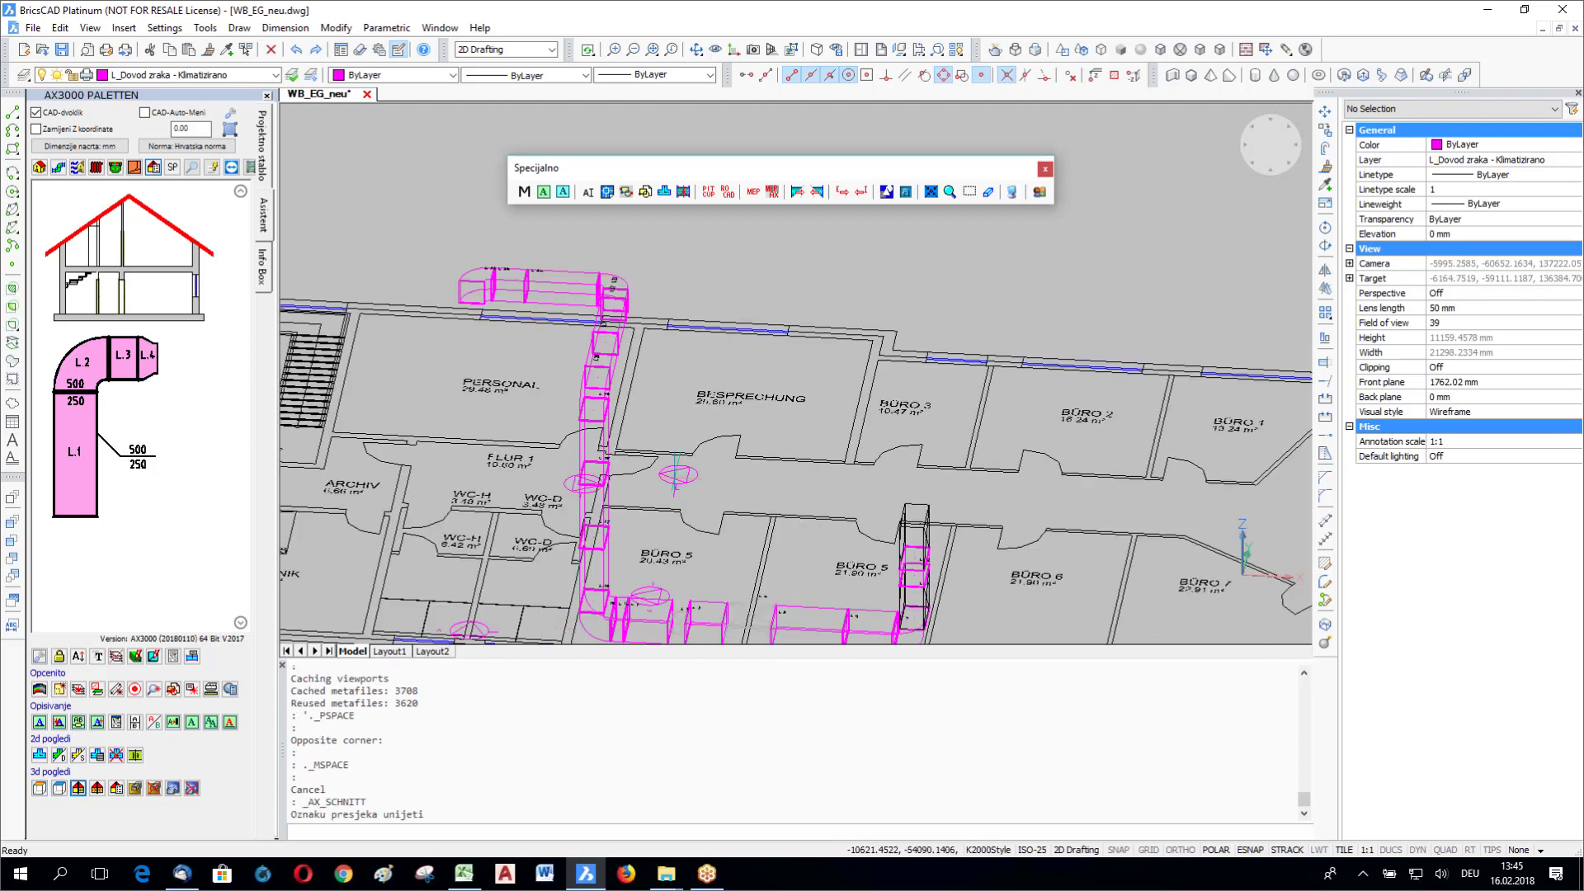
scroll(675, 475, up, 8)
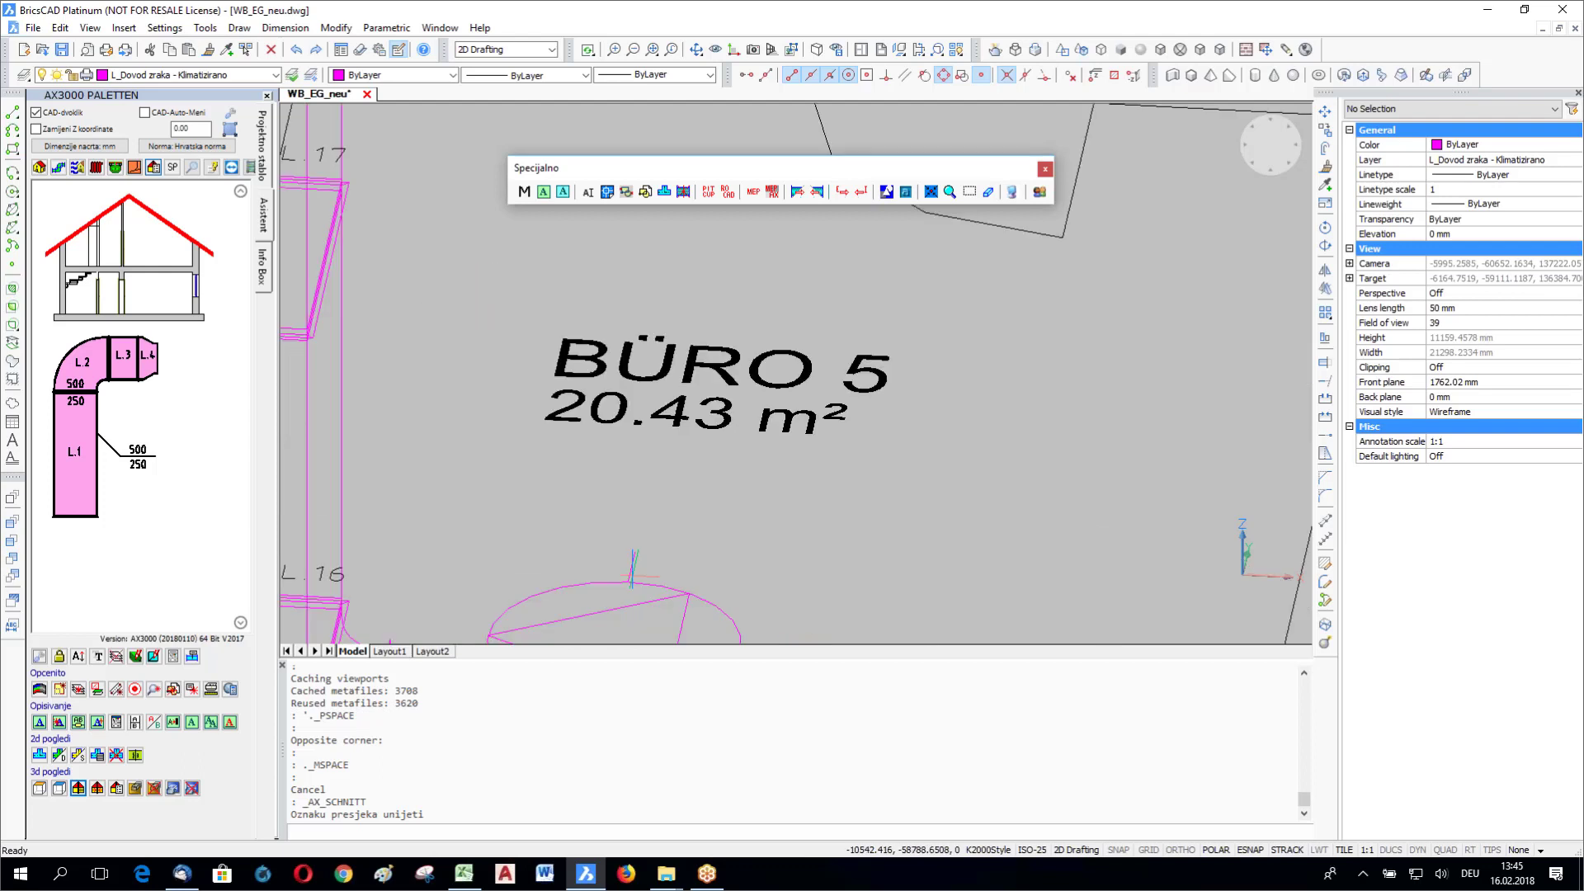
key(Escape)
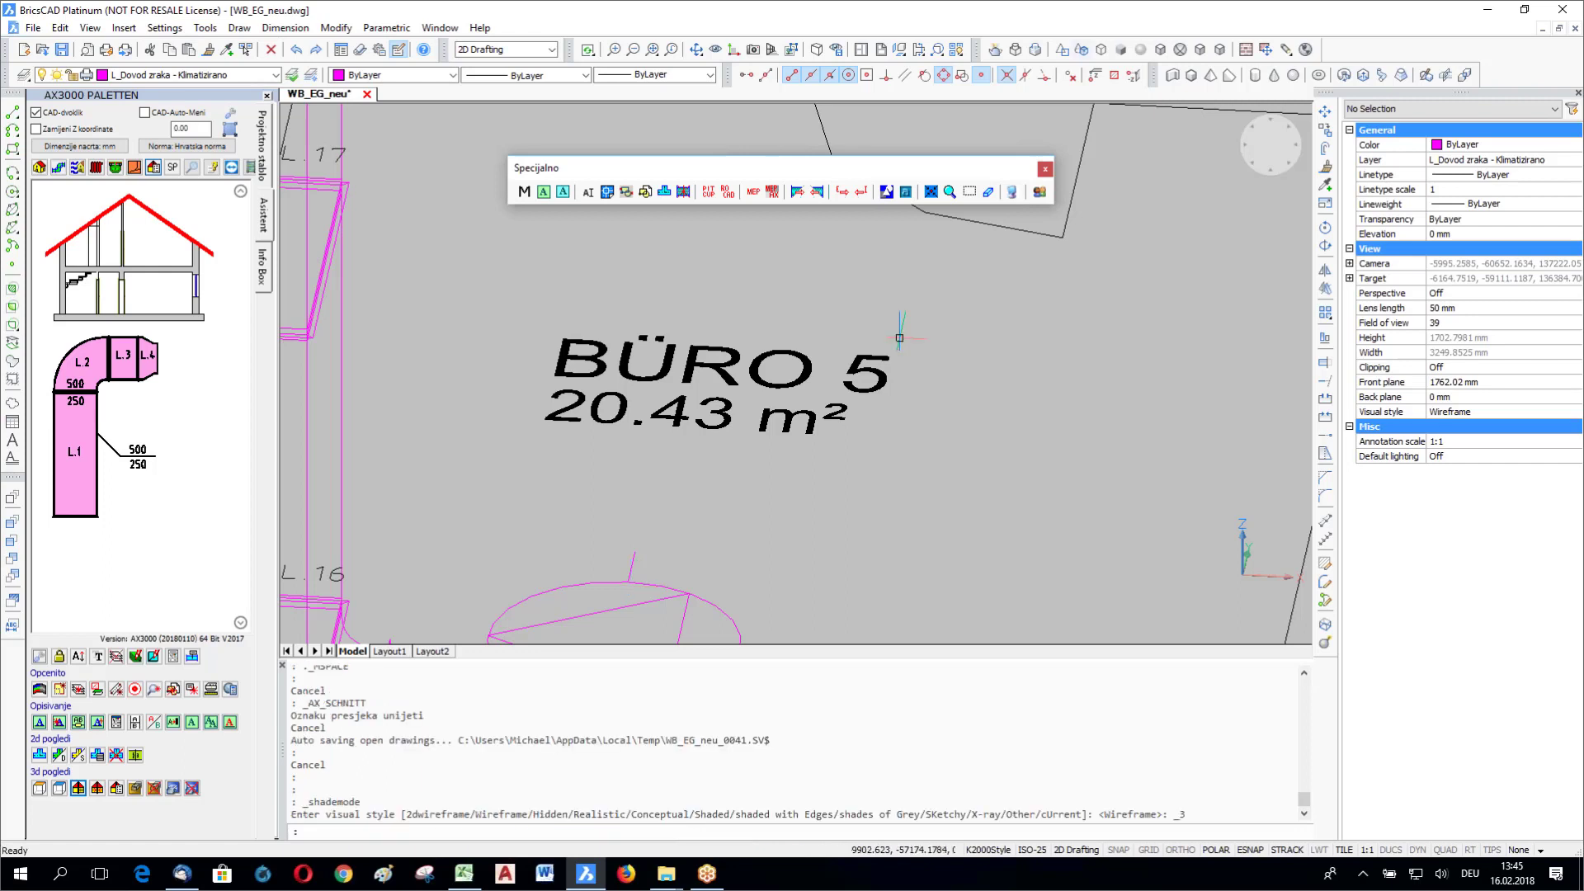
Step: Restore the top view of the floor plan and display section b around the vertical duct run
click(1271, 145)
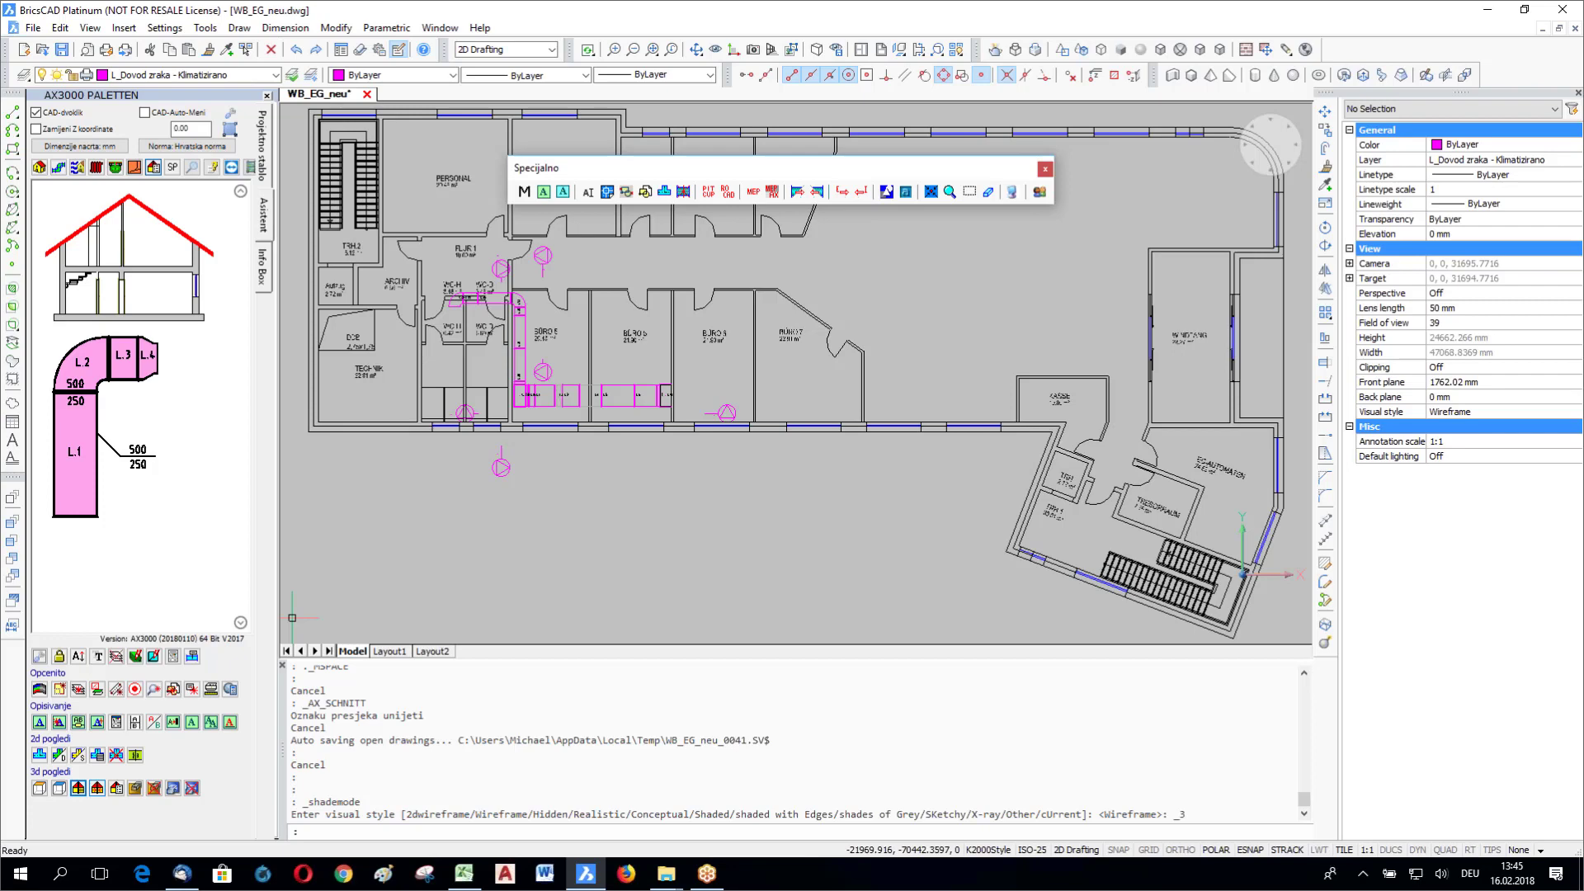
click(98, 788)
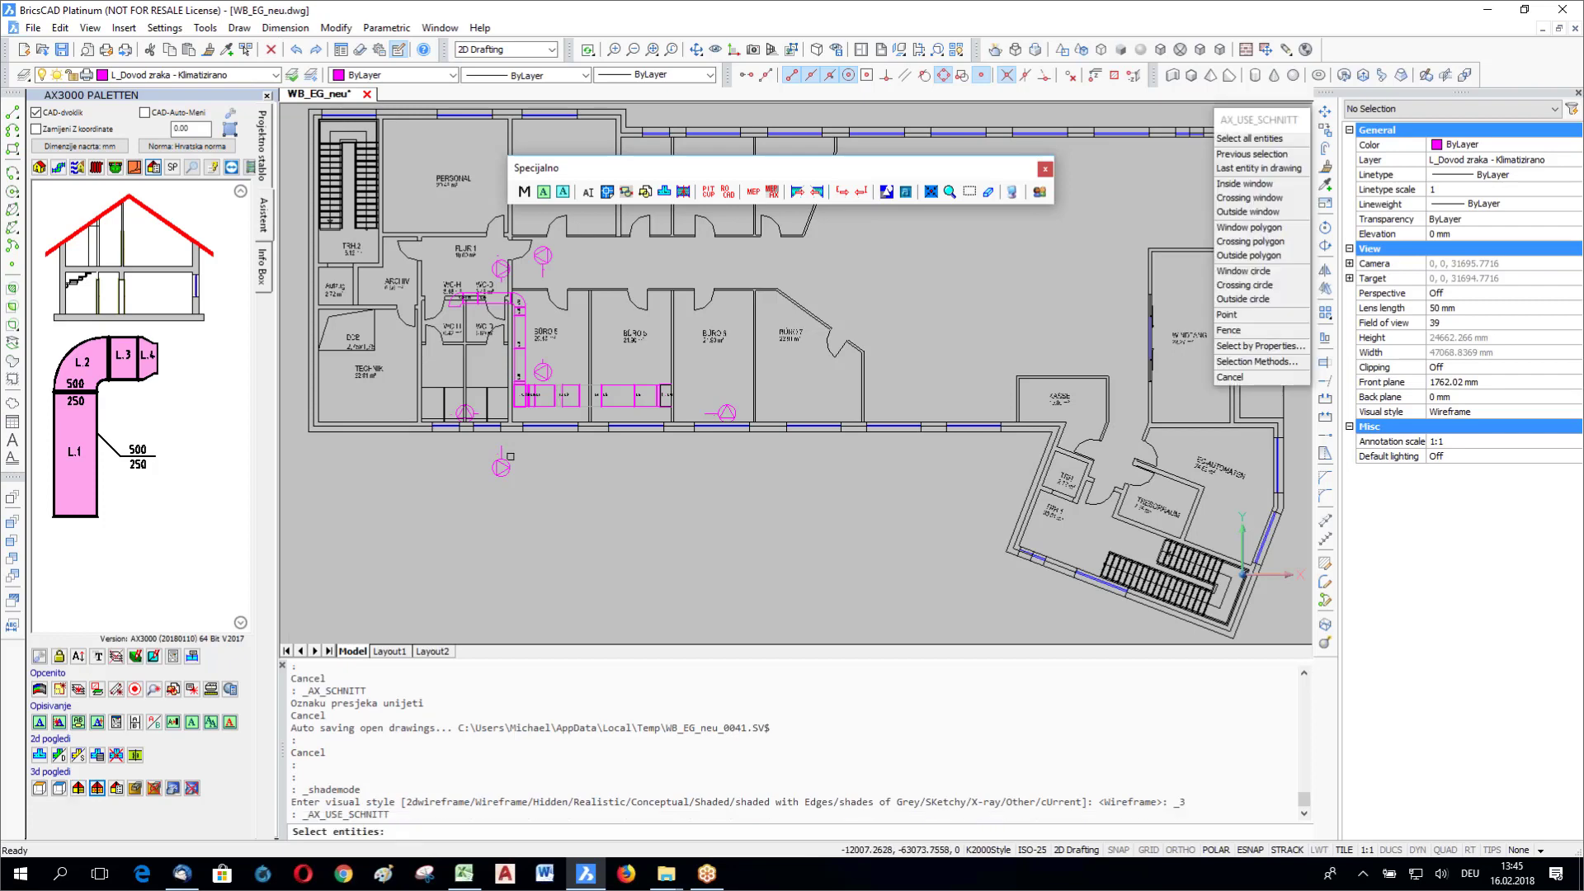
click(510, 455)
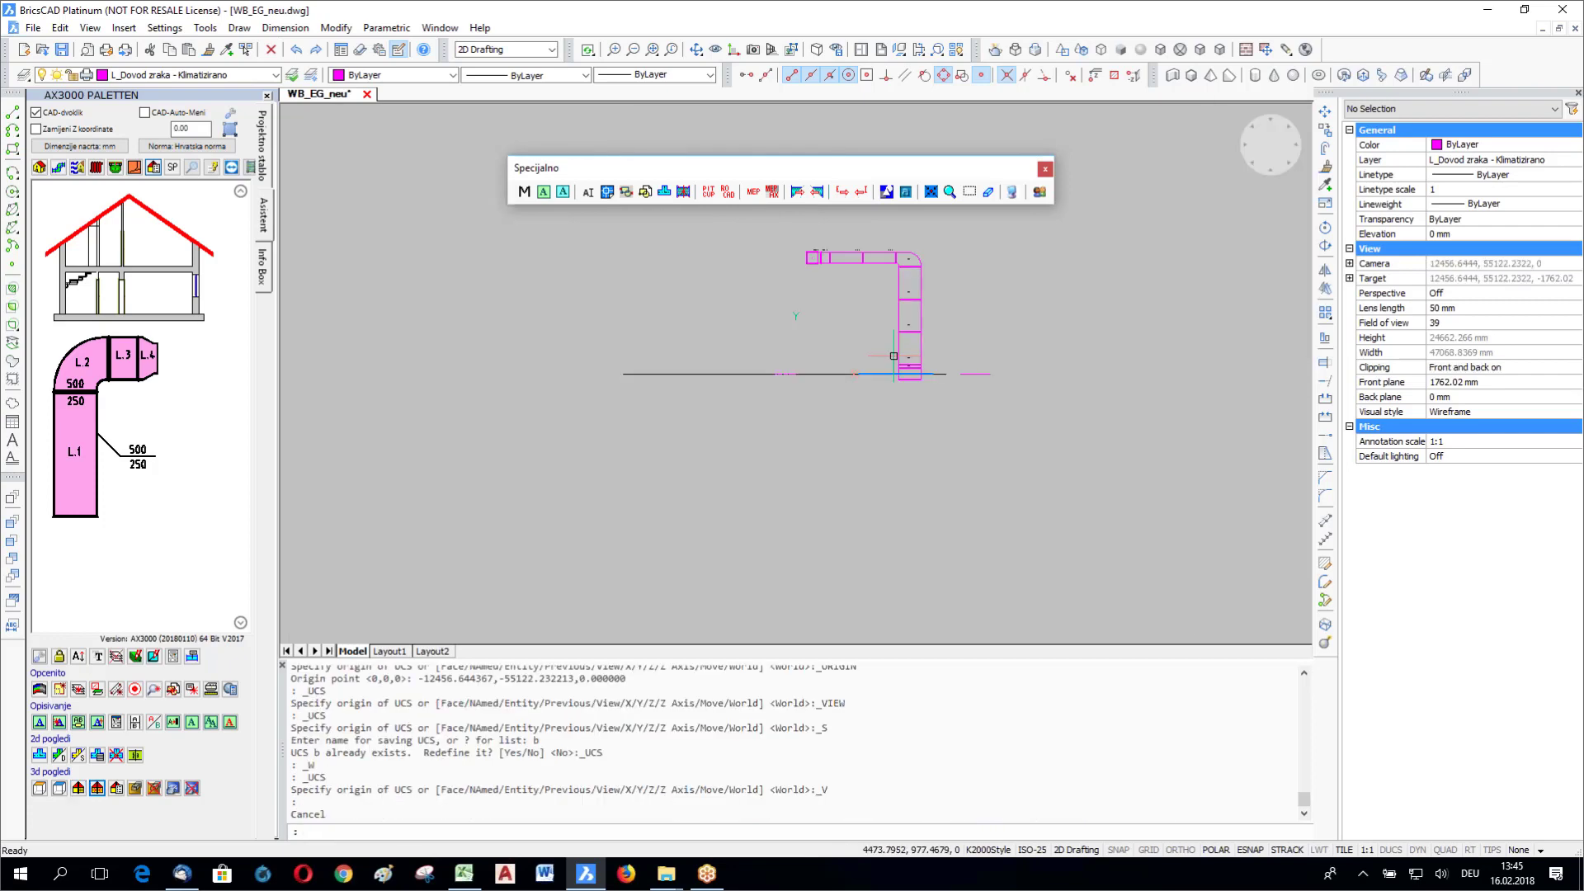
scroll(894, 355, up, 4)
key(Escape)
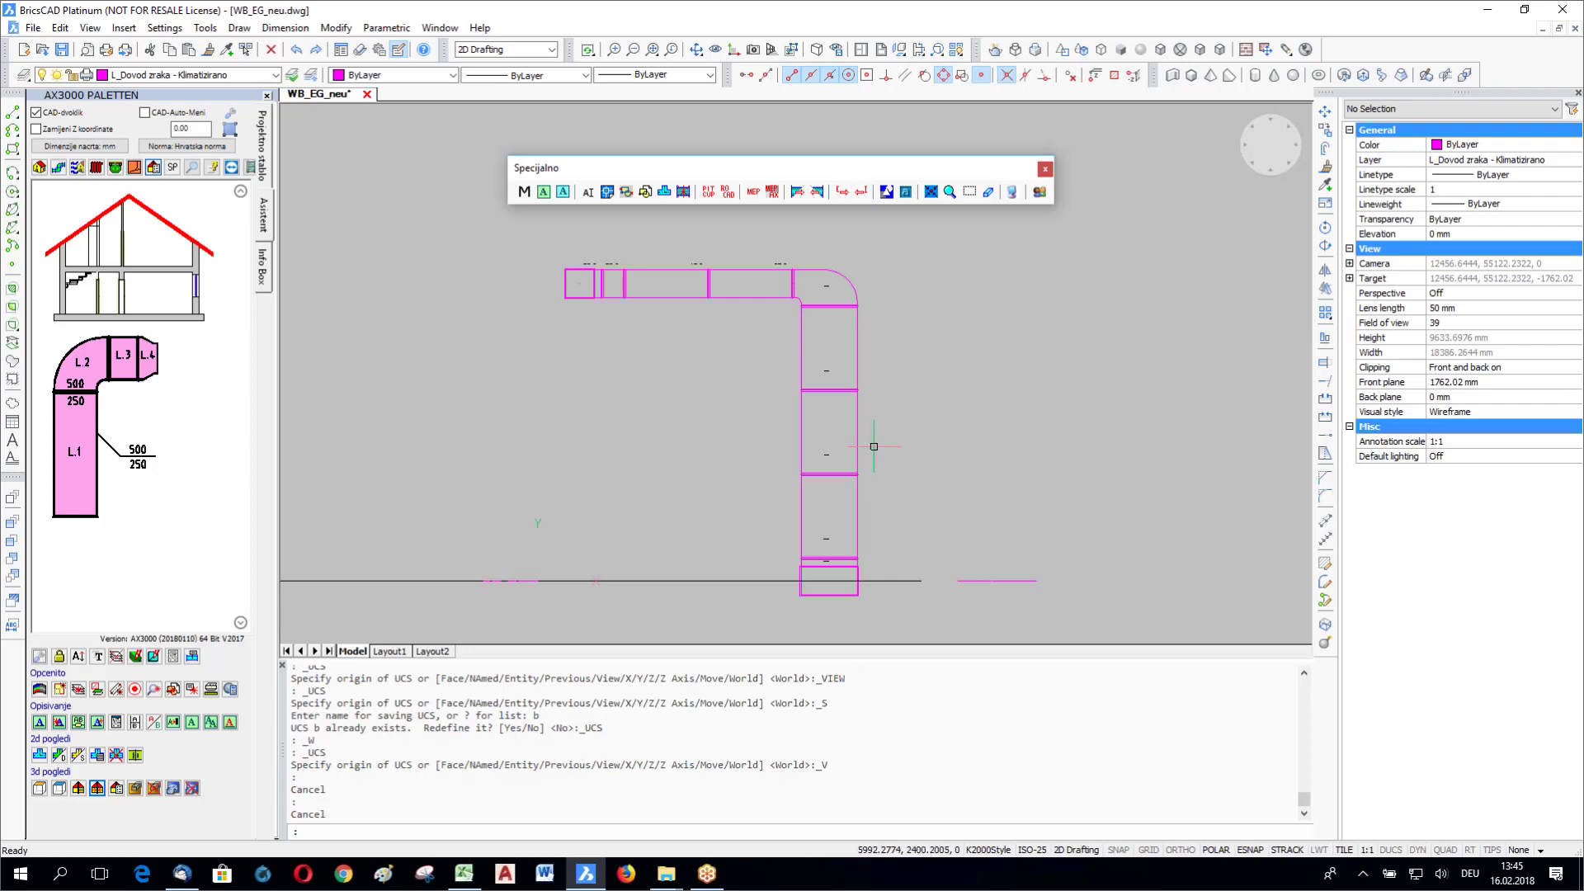
click(825, 439)
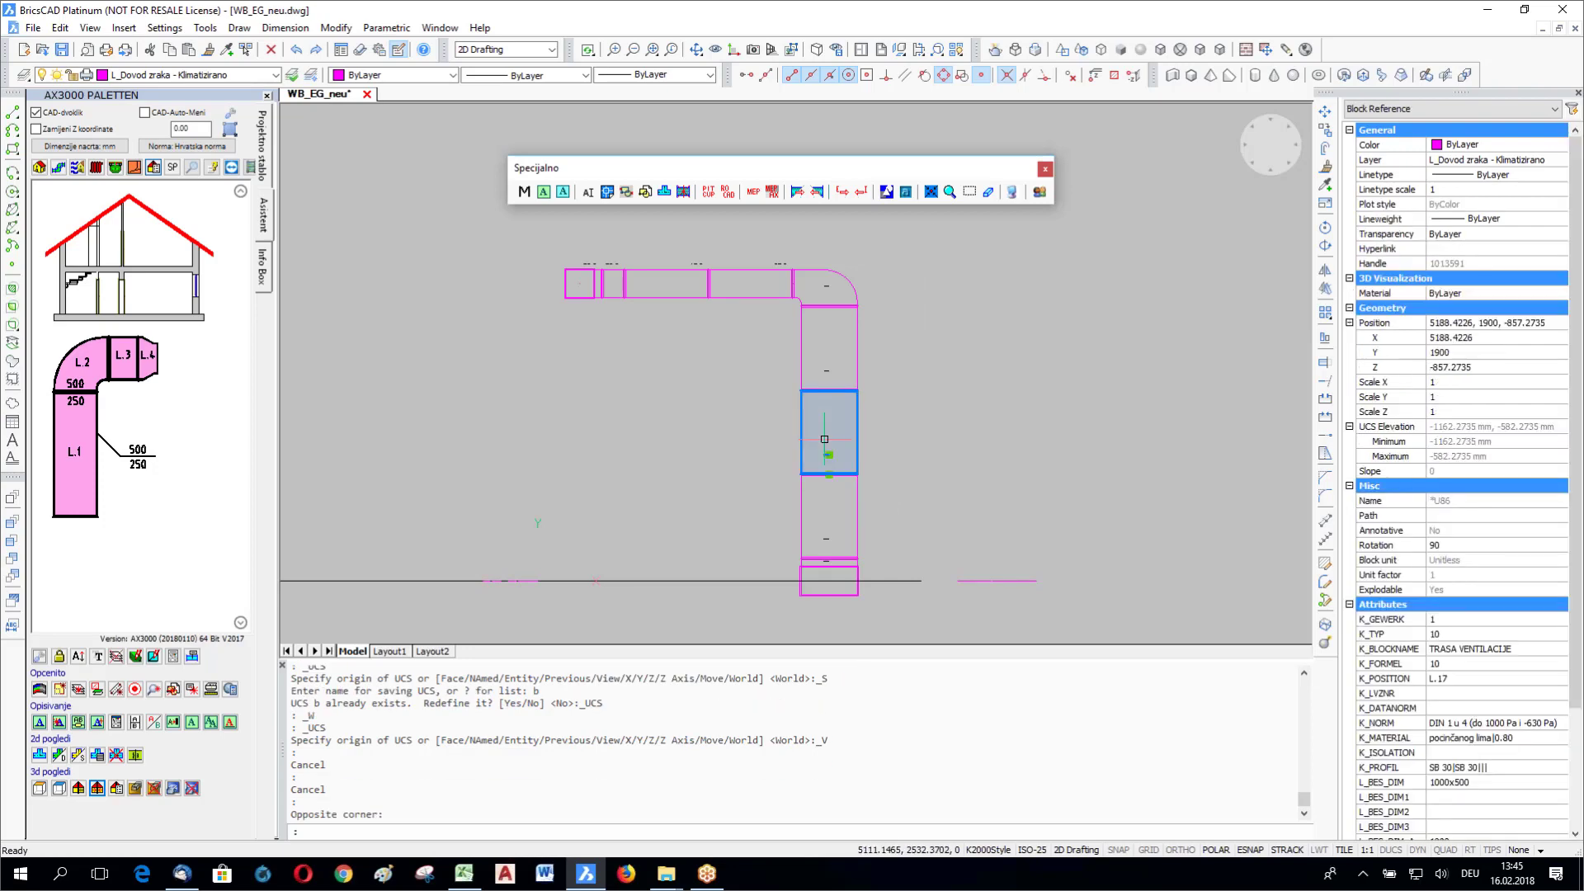
key(Escape)
Step: Show the CAD UCS toolbar in the drawing area and align the UCS to the middle vertical duct segment L.17
right_click(1468, 54)
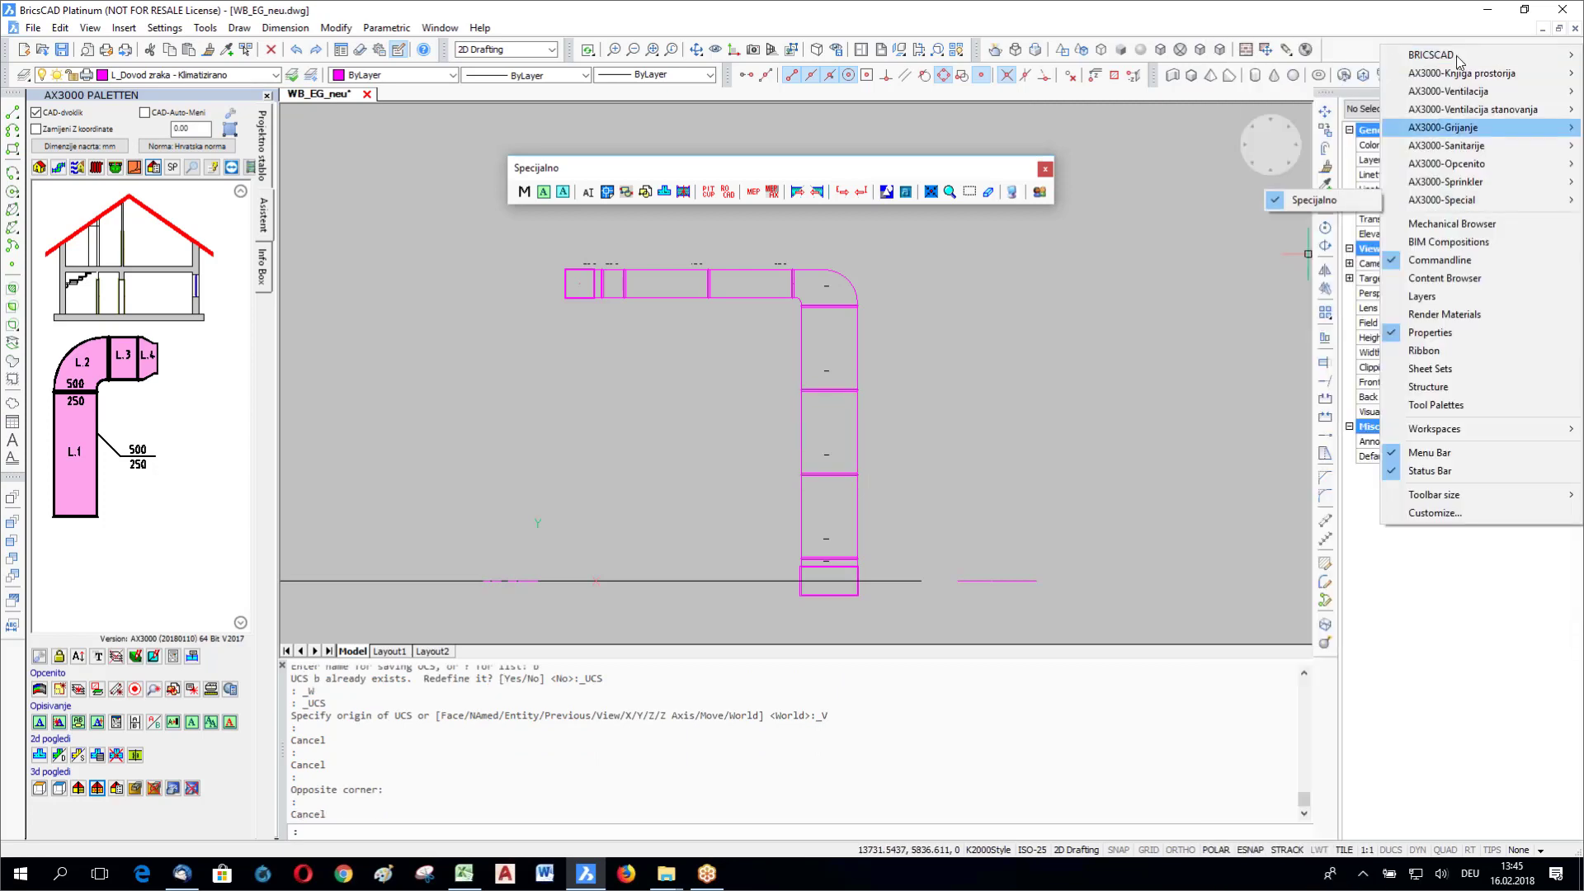
mouse_move(1457, 57)
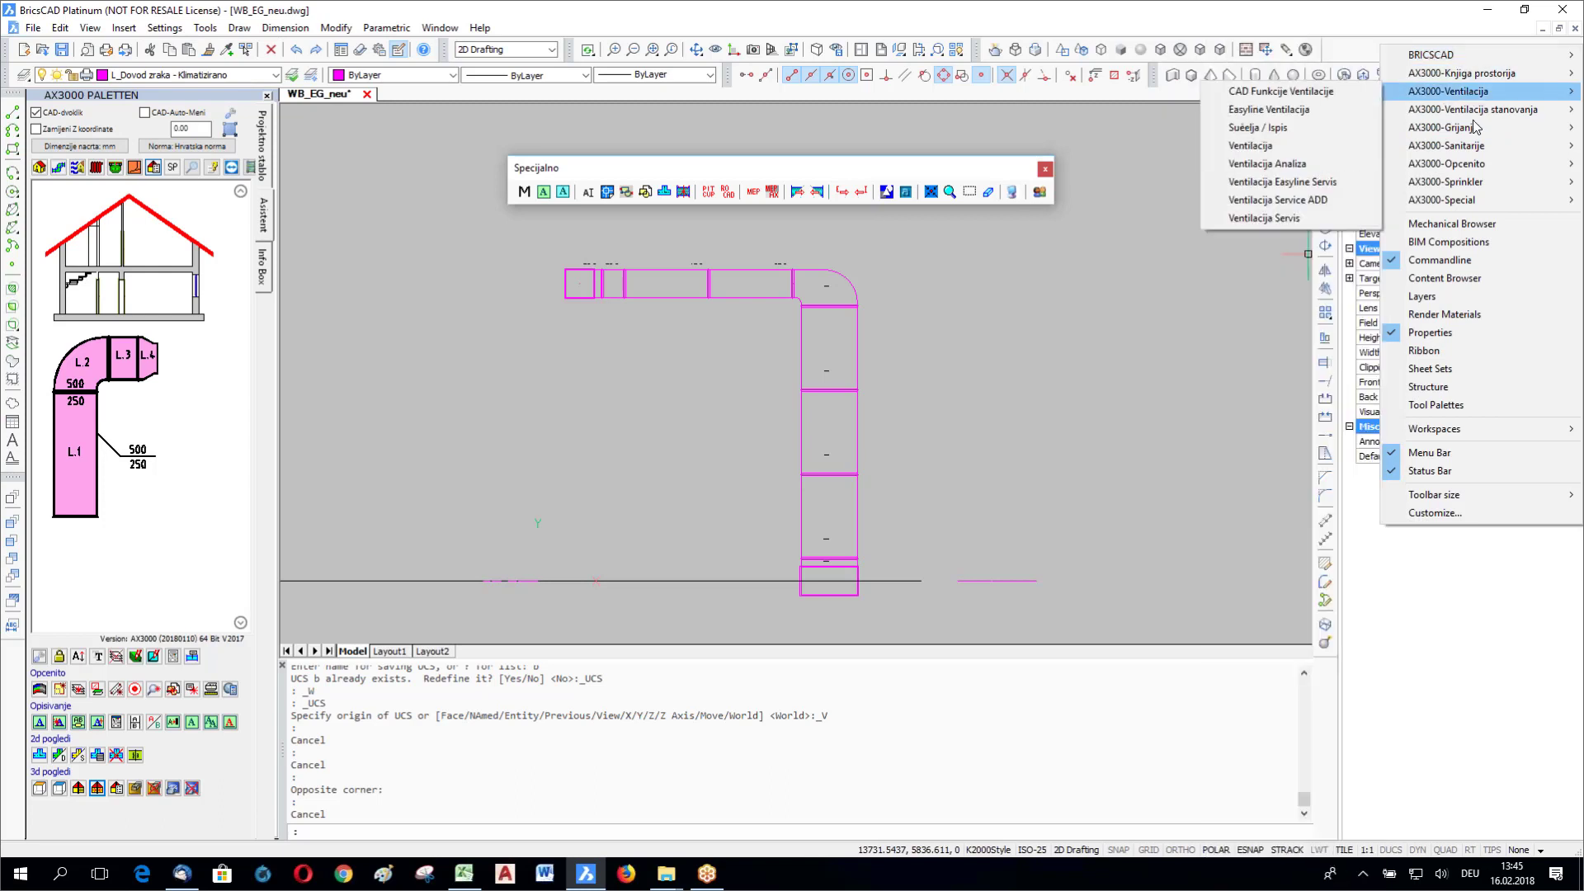
mouse_move(1477, 165)
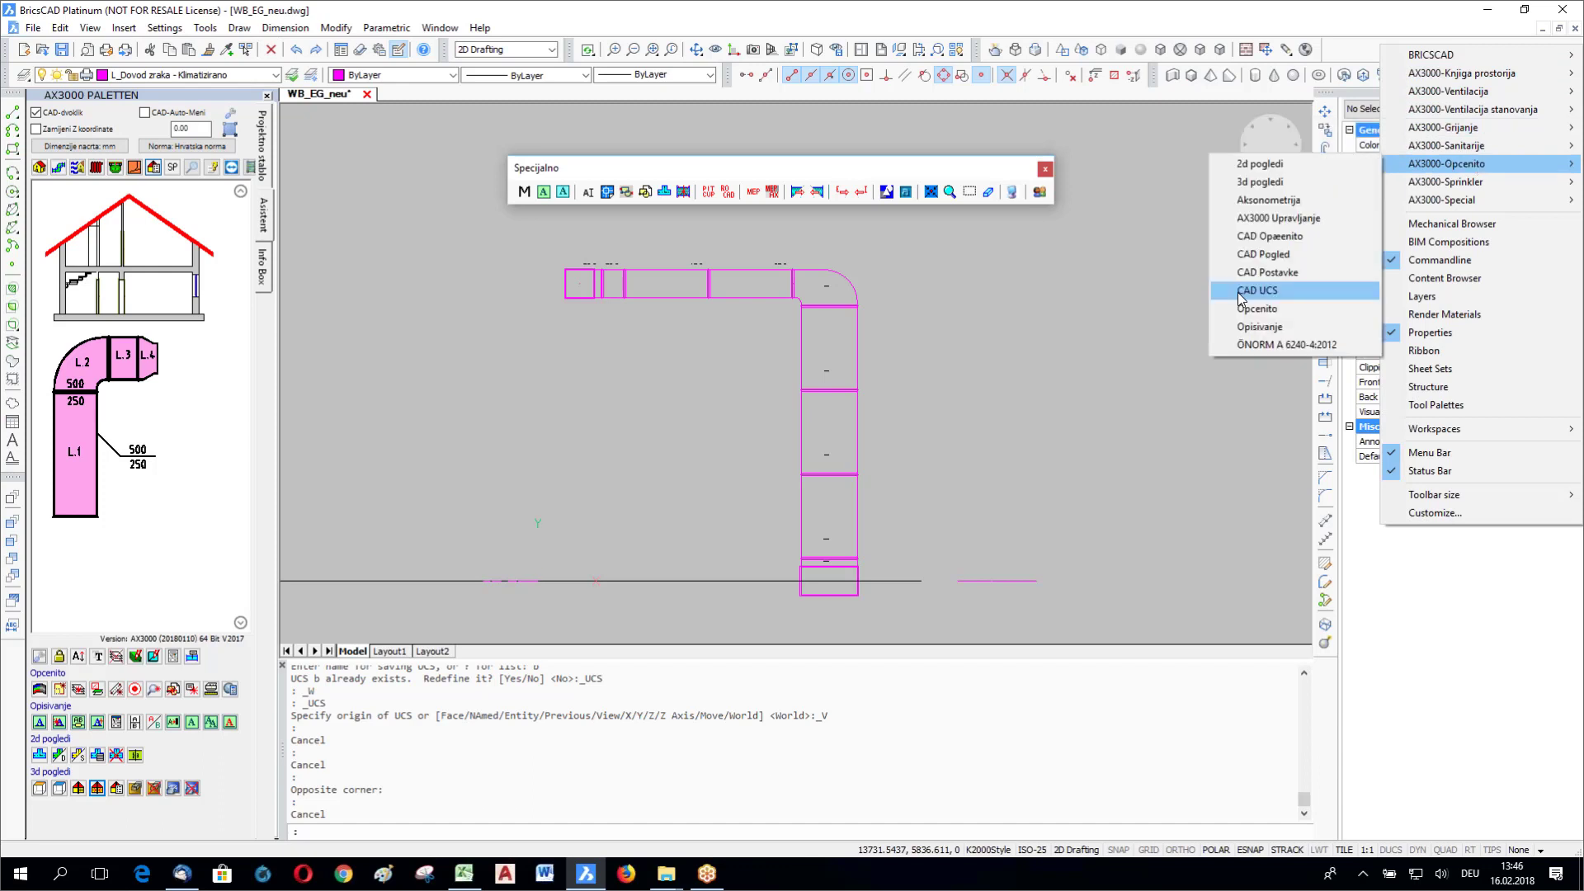
click(1241, 293)
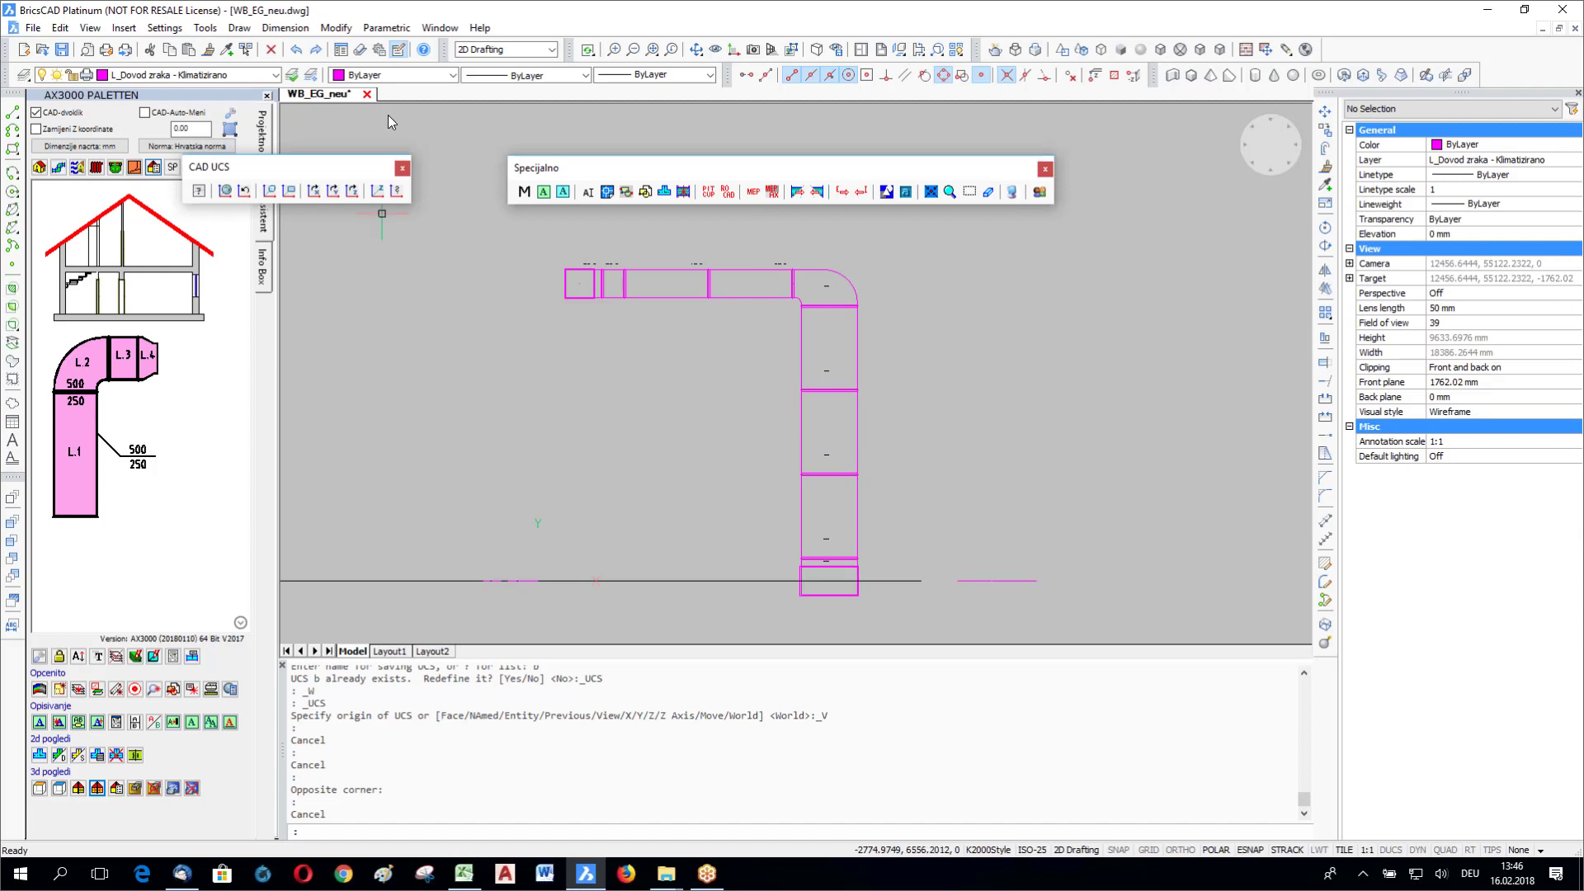
drag(284, 180, 421, 397)
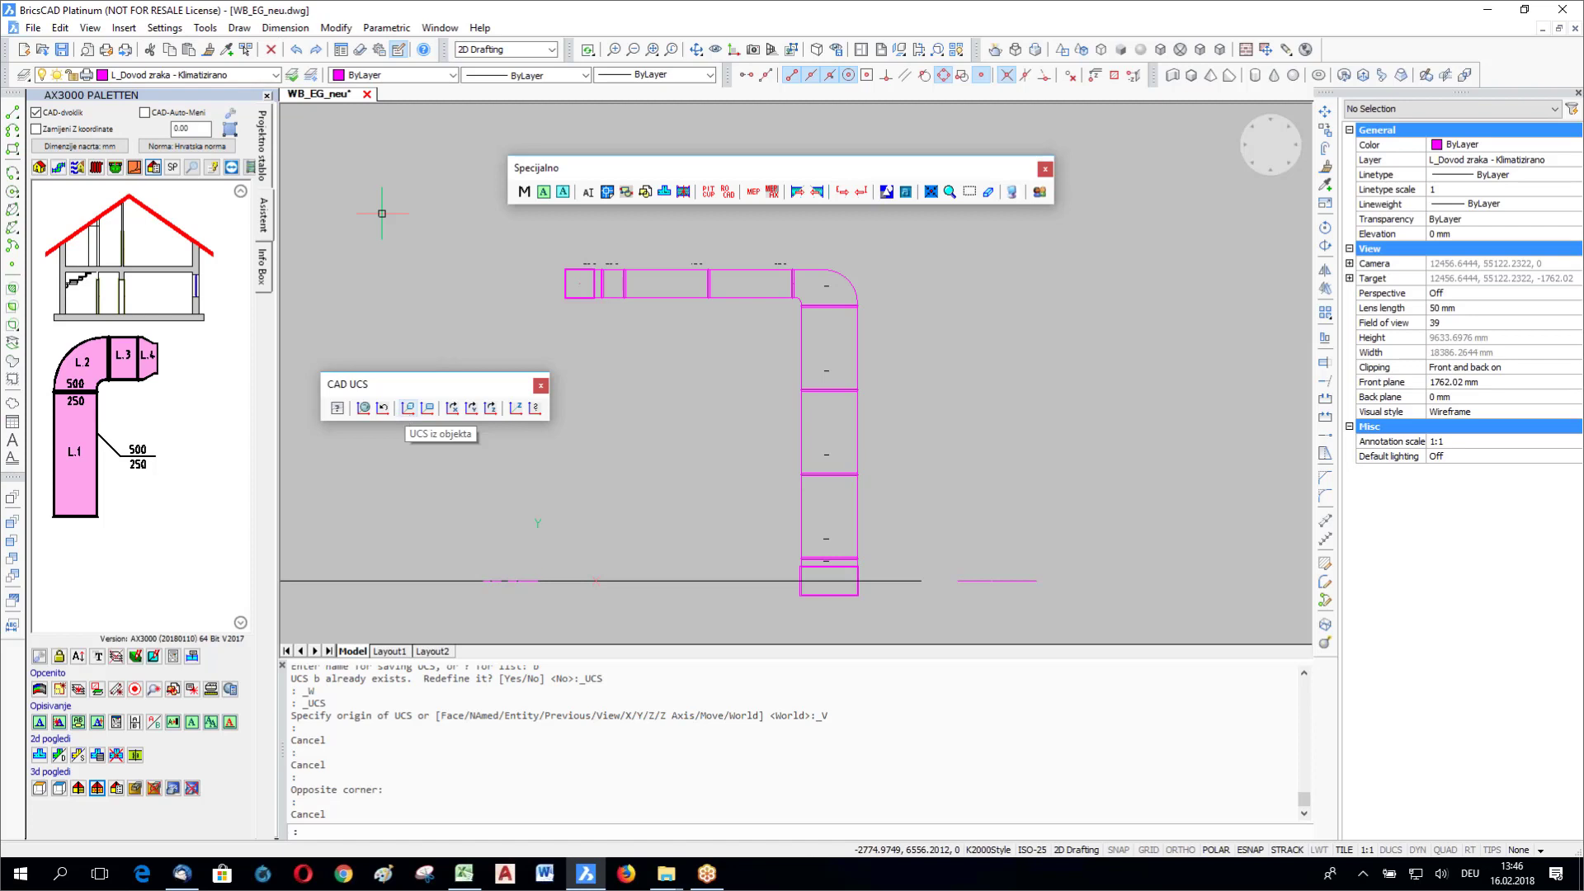
click(407, 408)
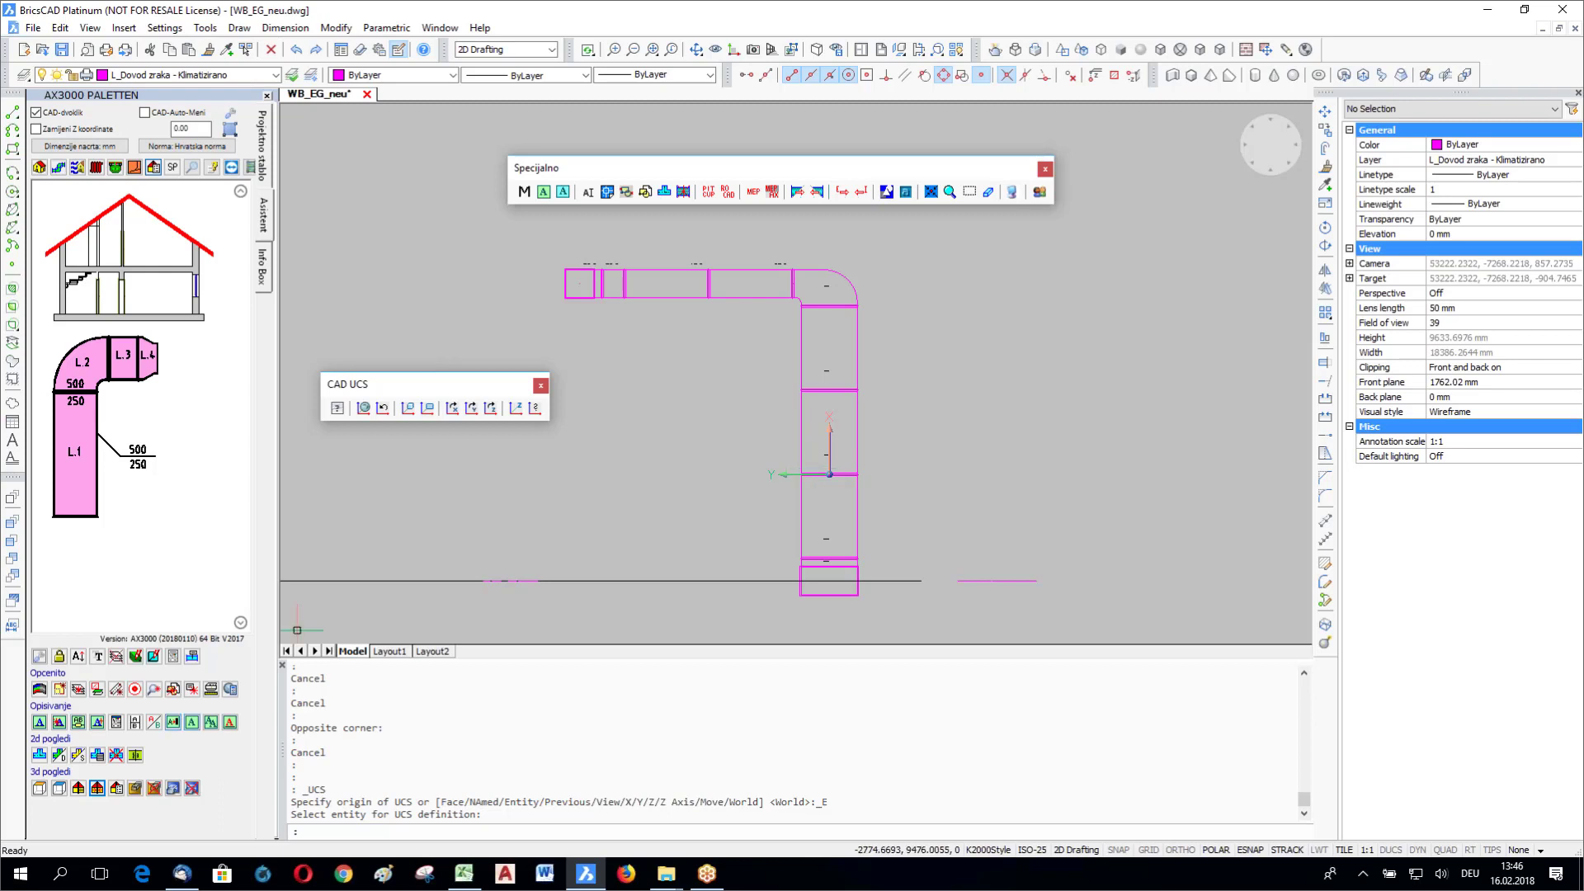
Step: Start an associative label using the Pipe label left block from the Dimension category, without leader lines
click(40, 722)
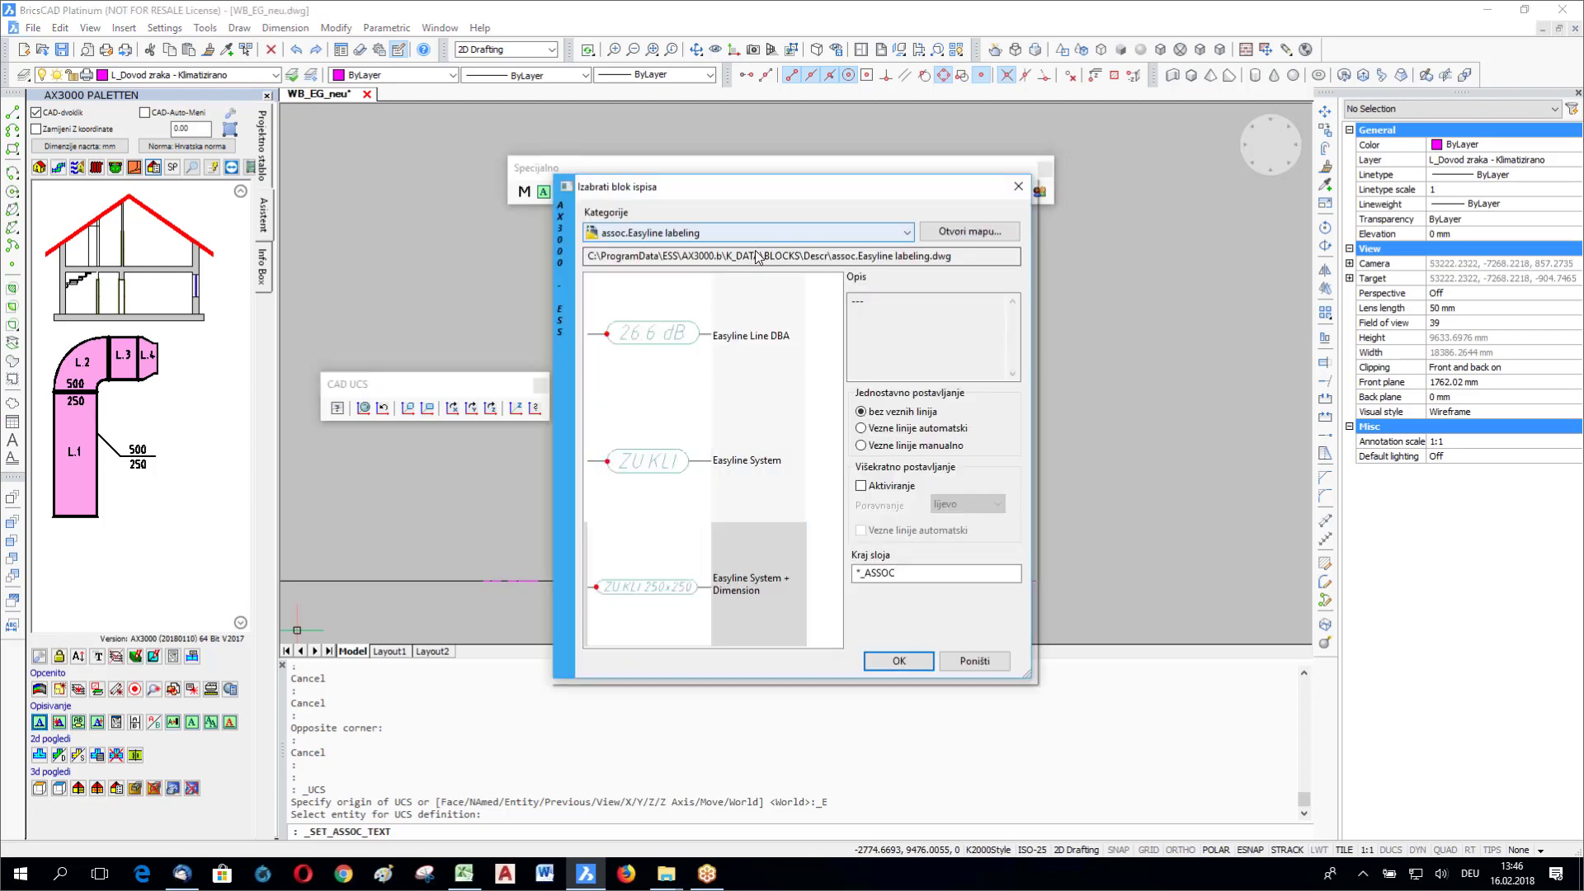
click(755, 234)
click(672, 281)
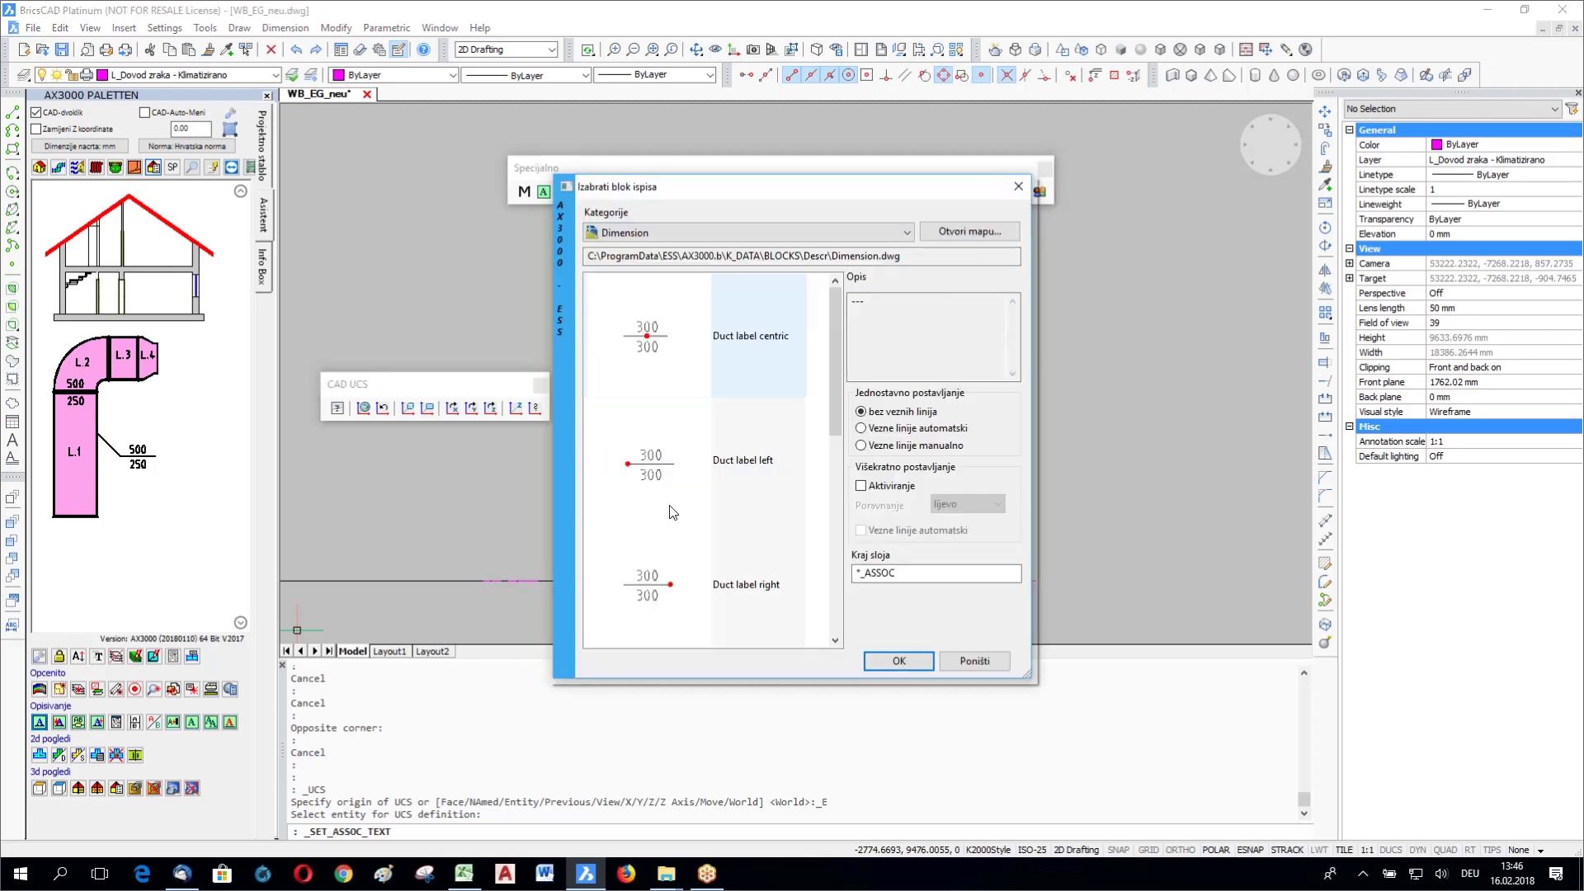
click(673, 512)
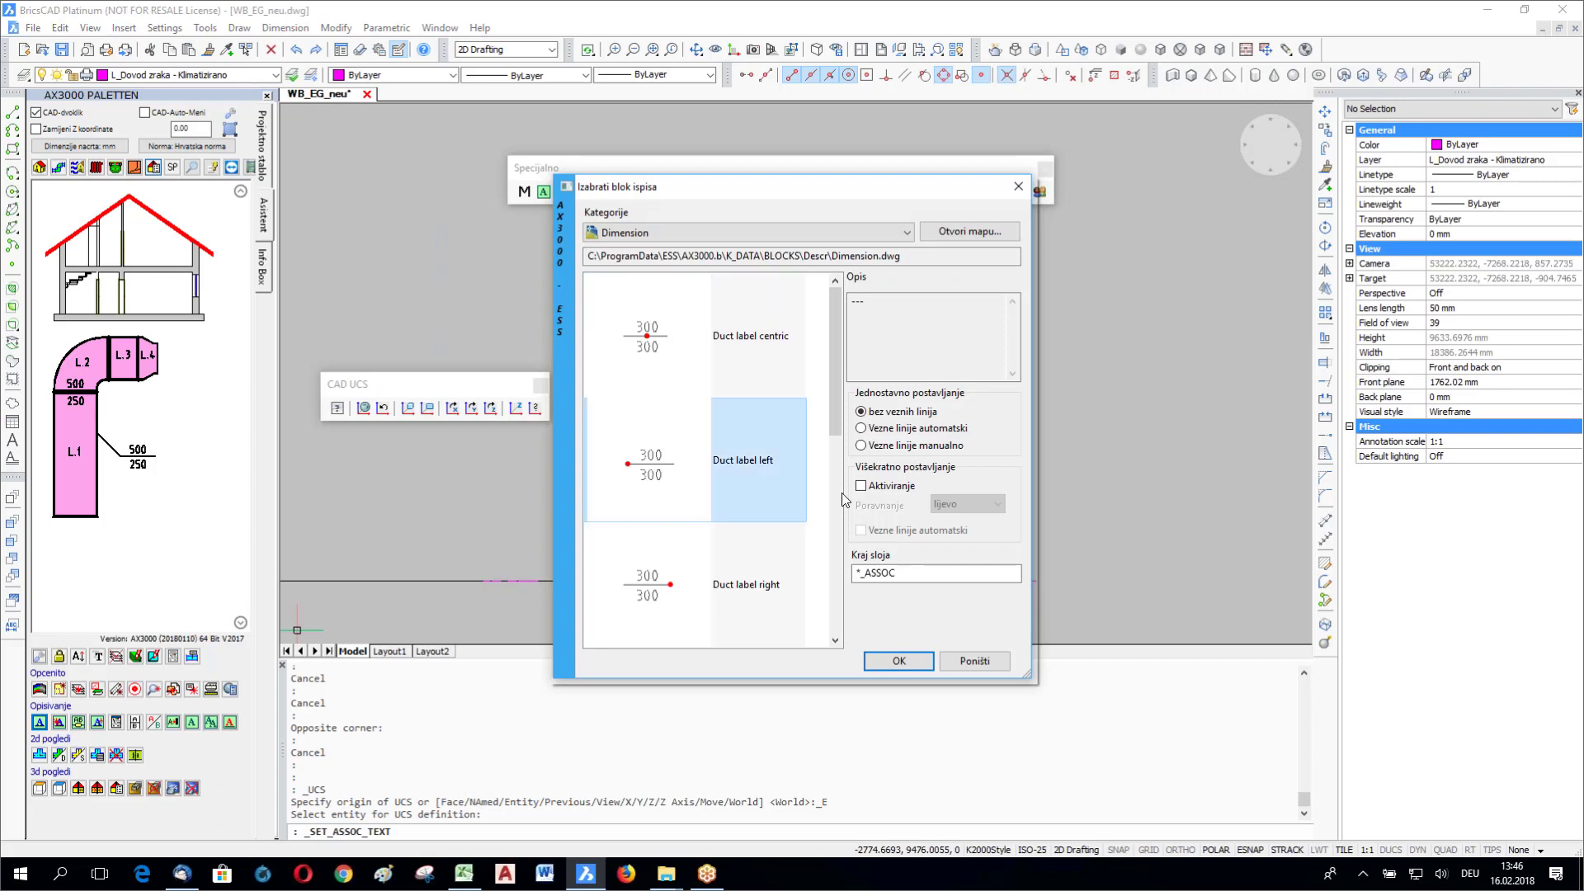
scroll(842, 494, down, 3)
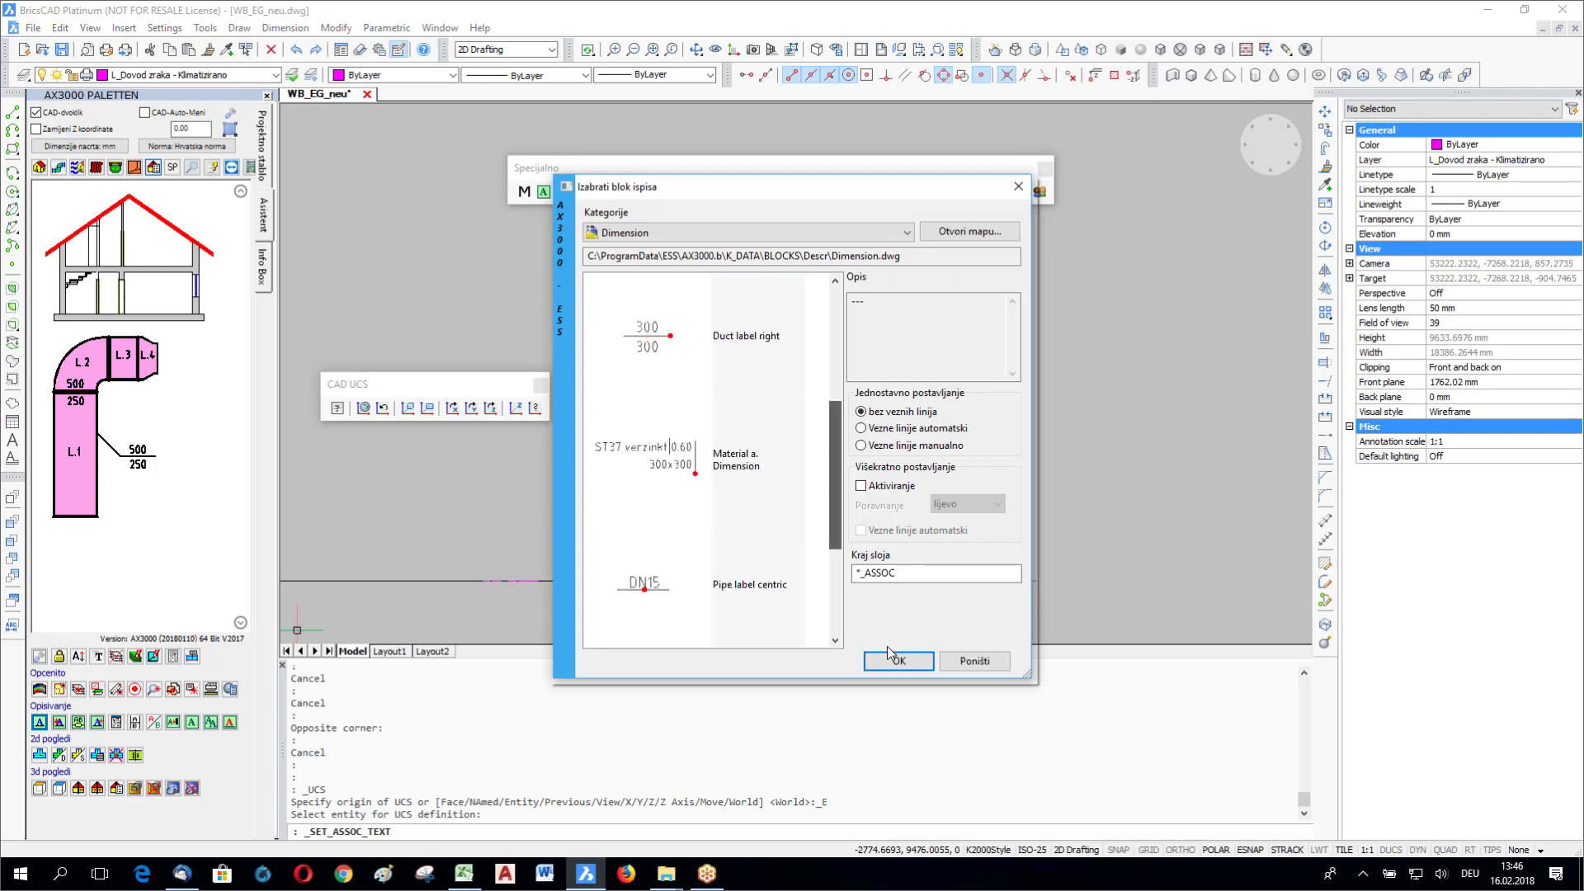
key(Down)
key(Down)
key(Down)
key(Down)
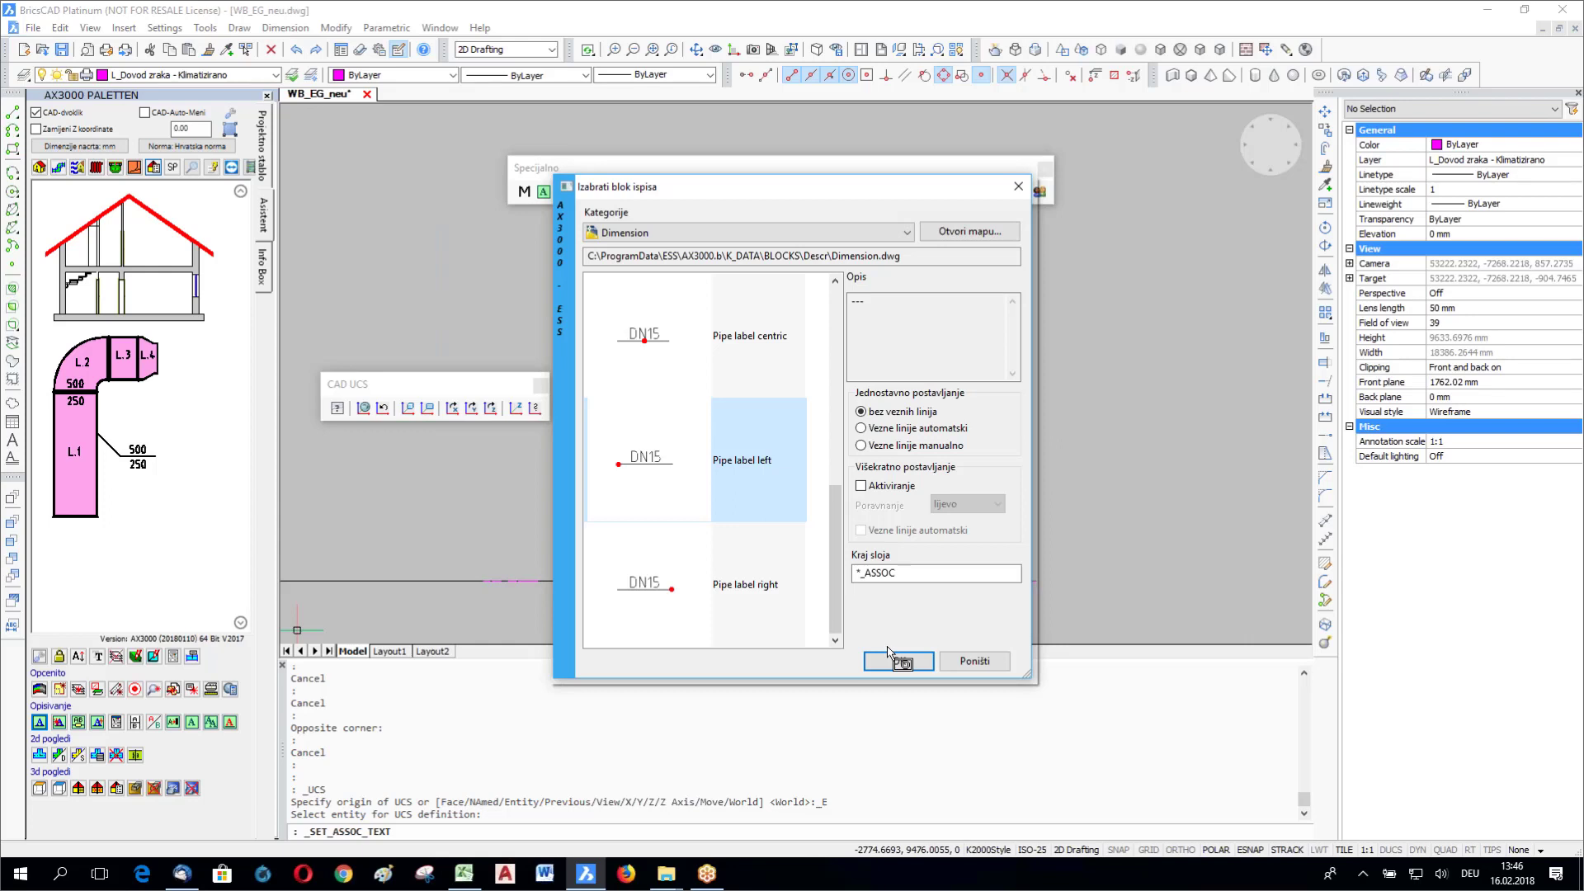
click(892, 656)
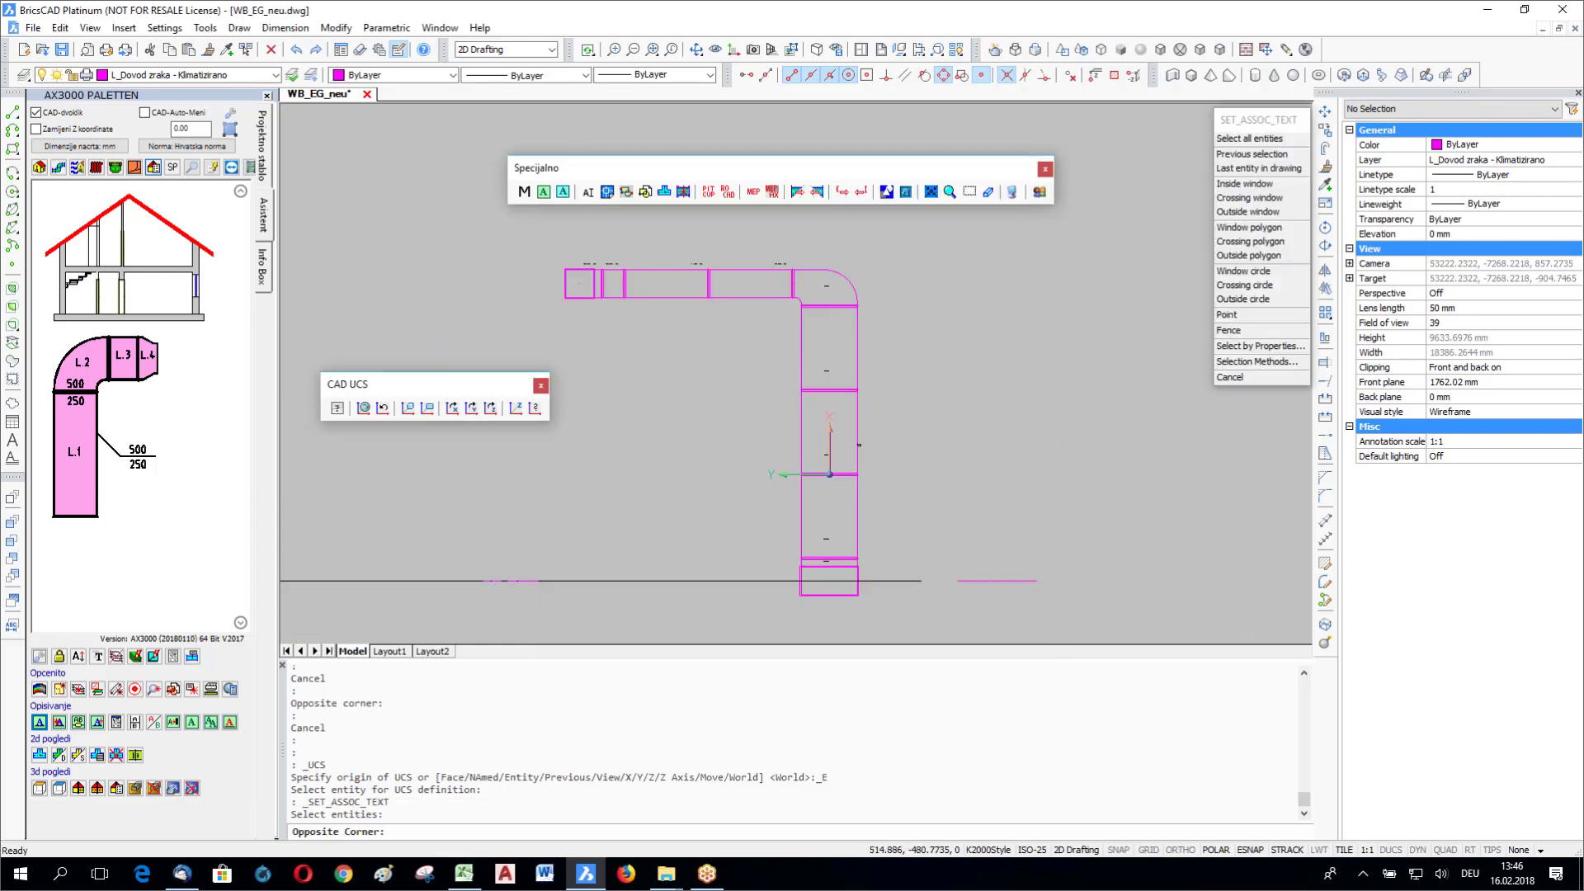
Step: Place the dimension label beside vertical duct segment L.17 and tilt the view slightly to check its orientation
click(929, 429)
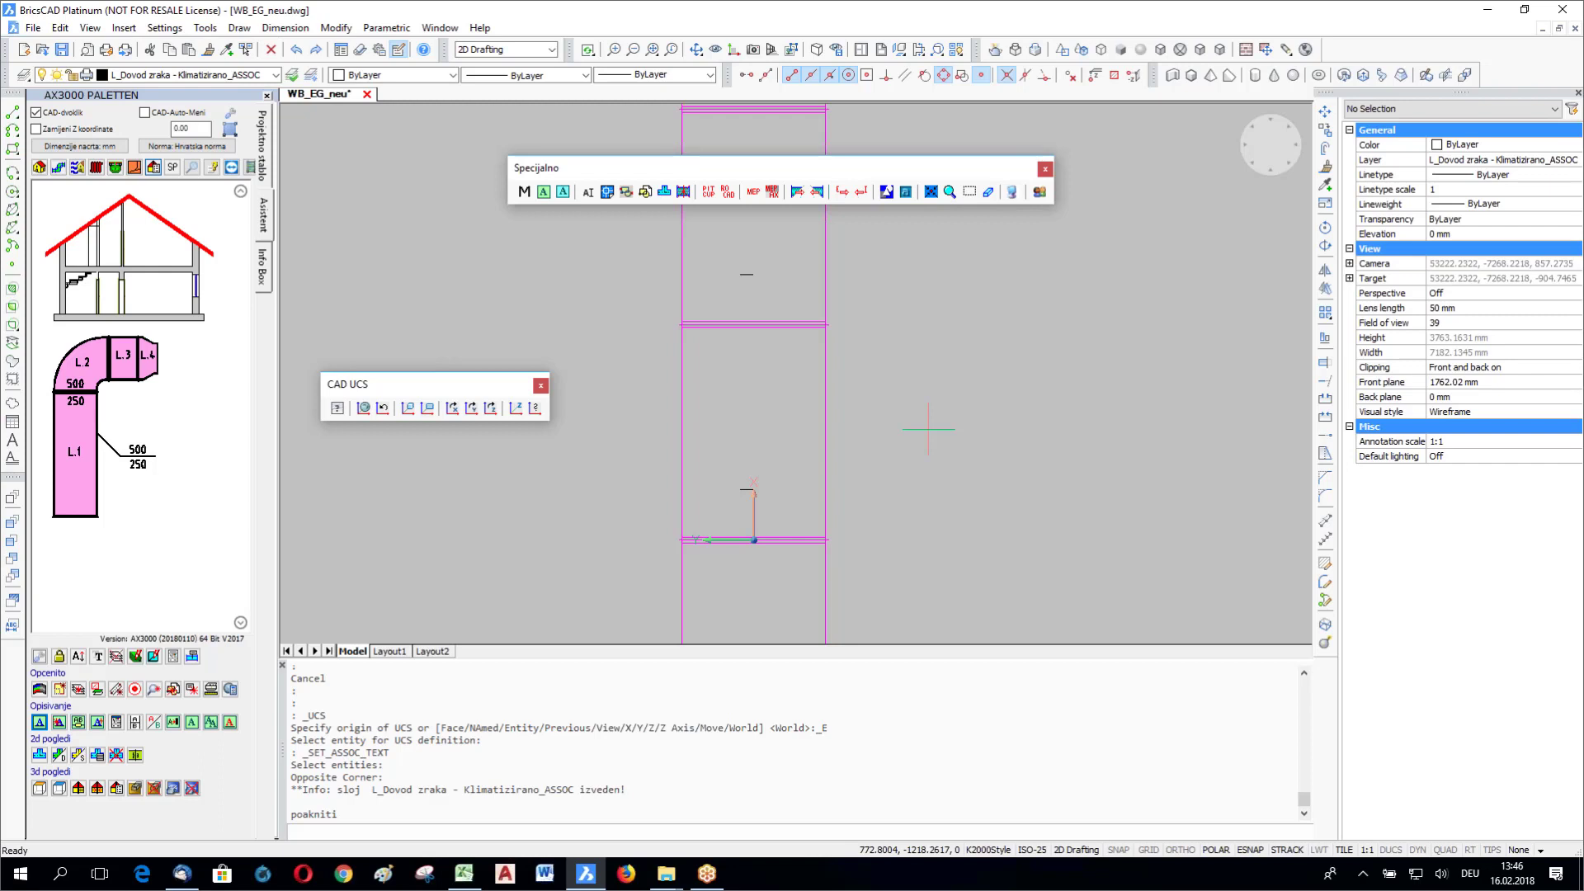
key(Escape)
key(Escape)
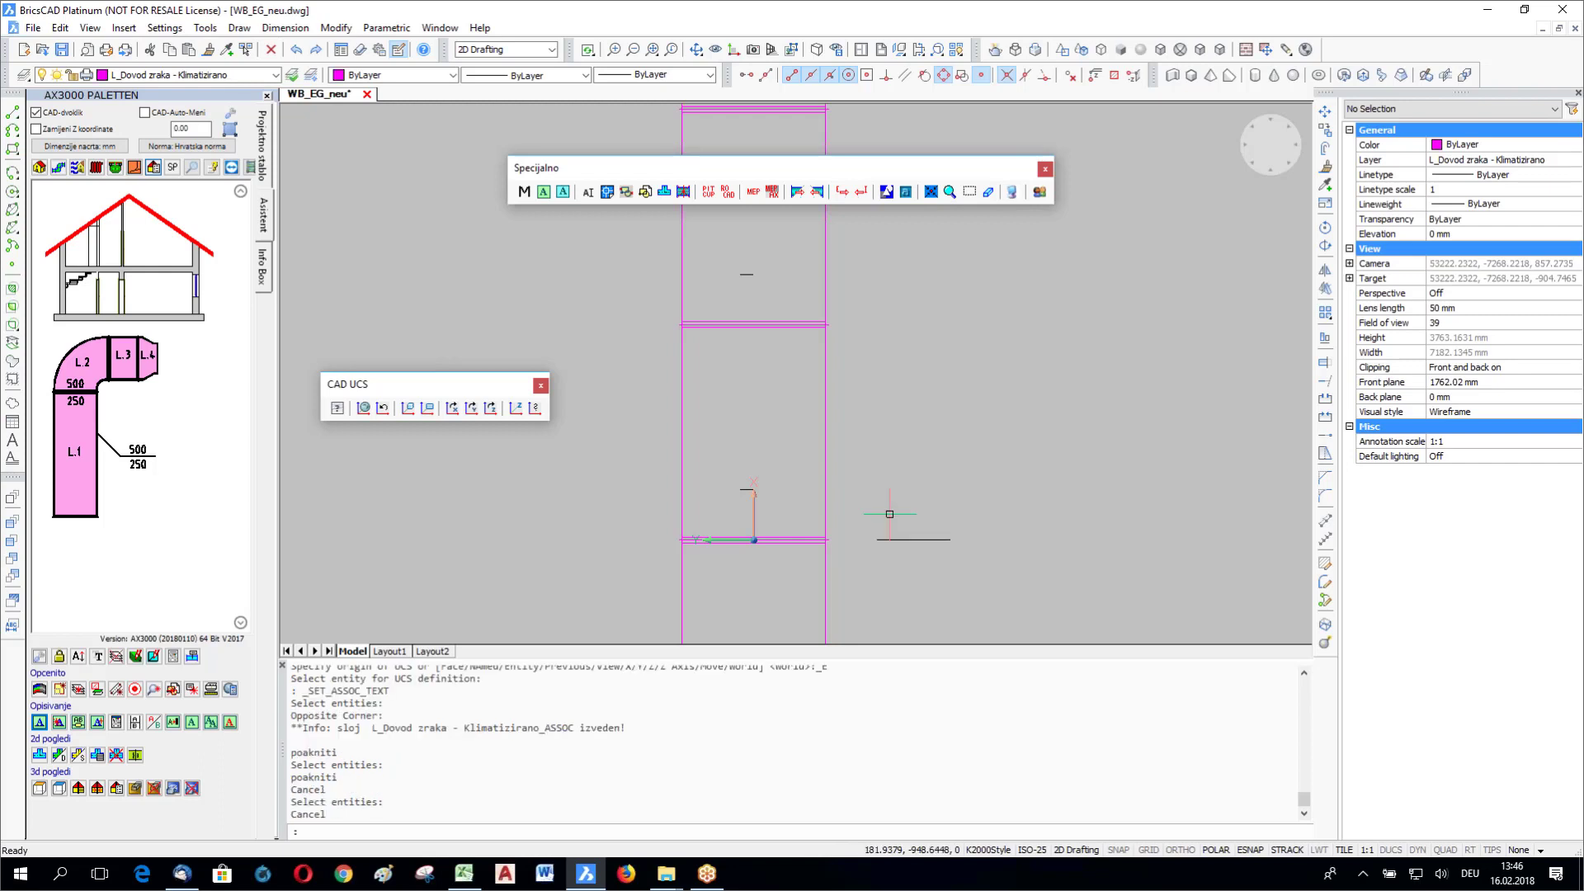
shift+middle_drag(890, 514, 915, 547)
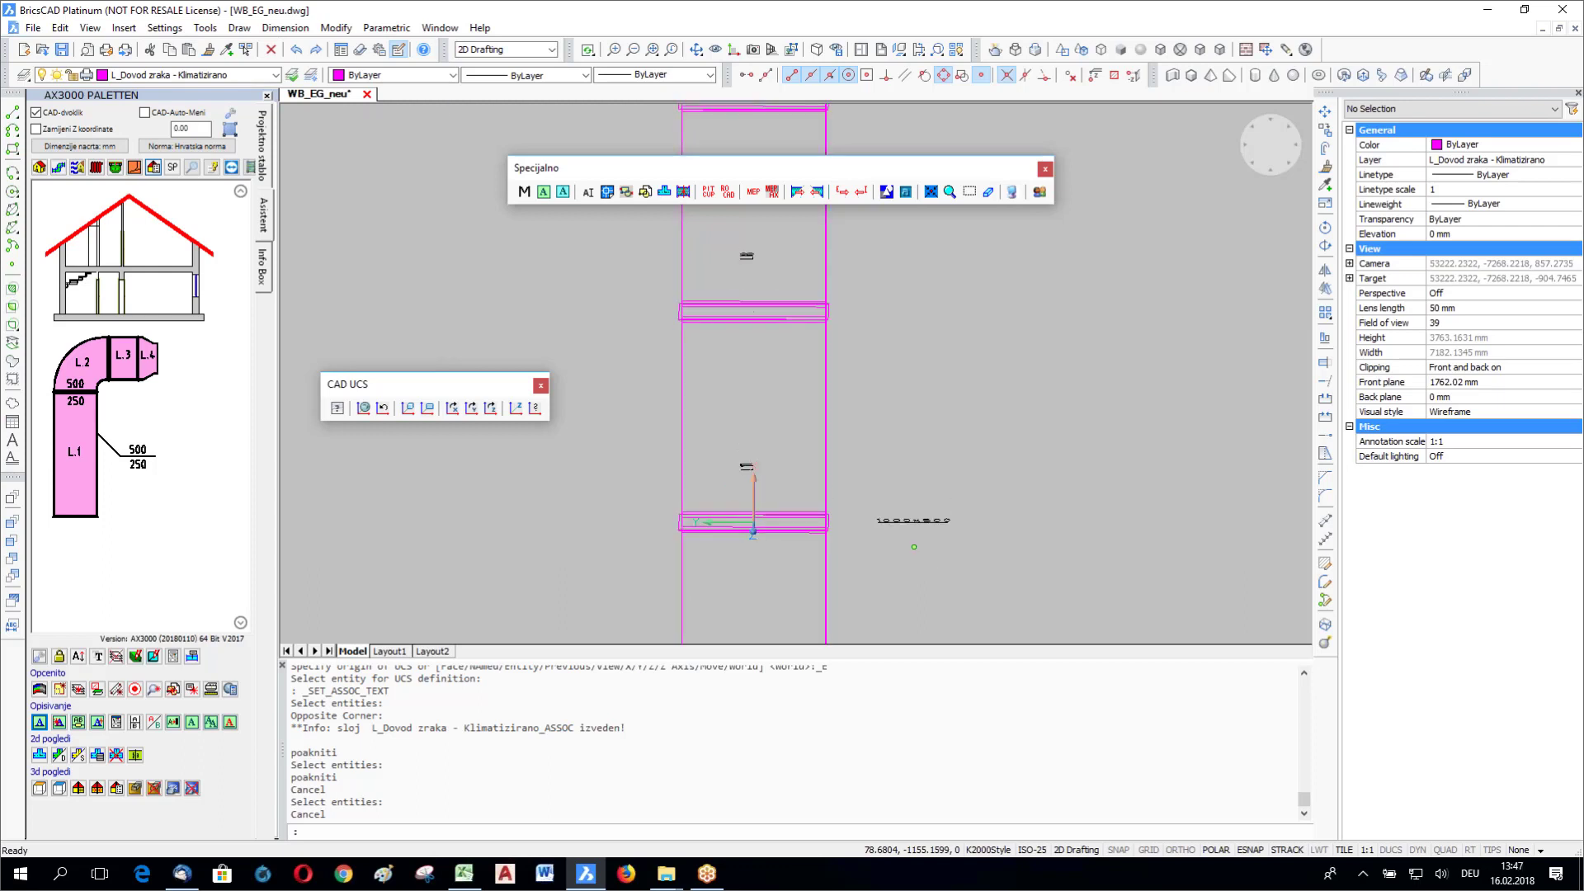
key(Escape)
key(Escape)
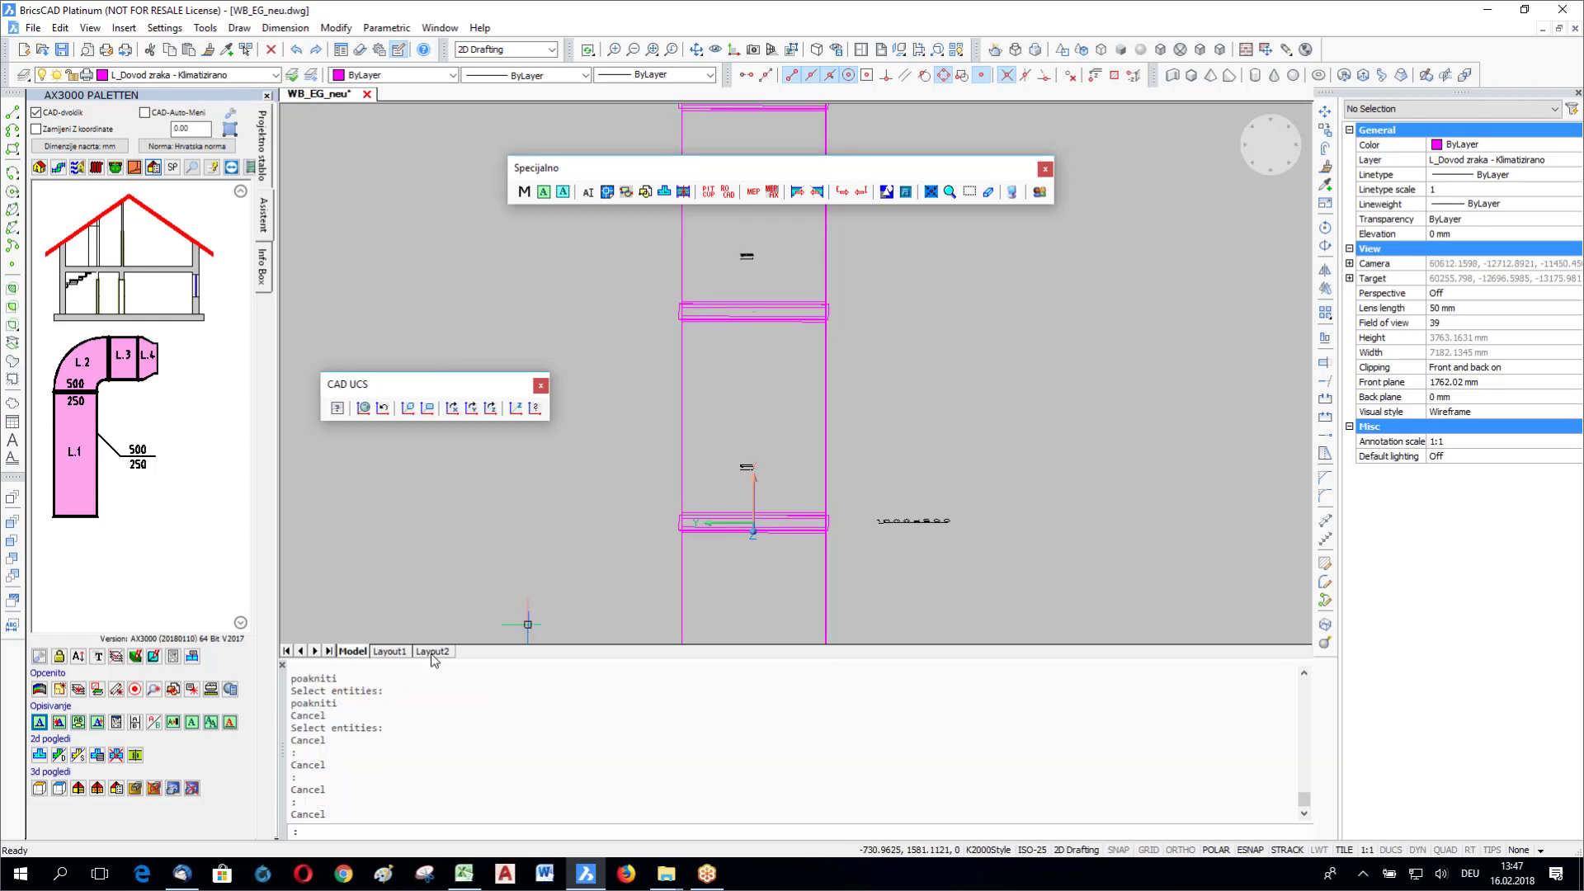
Step: Try to place another Pipe label left beside the vertical duct in the uppermost section viewport of Layout2
click(390, 651)
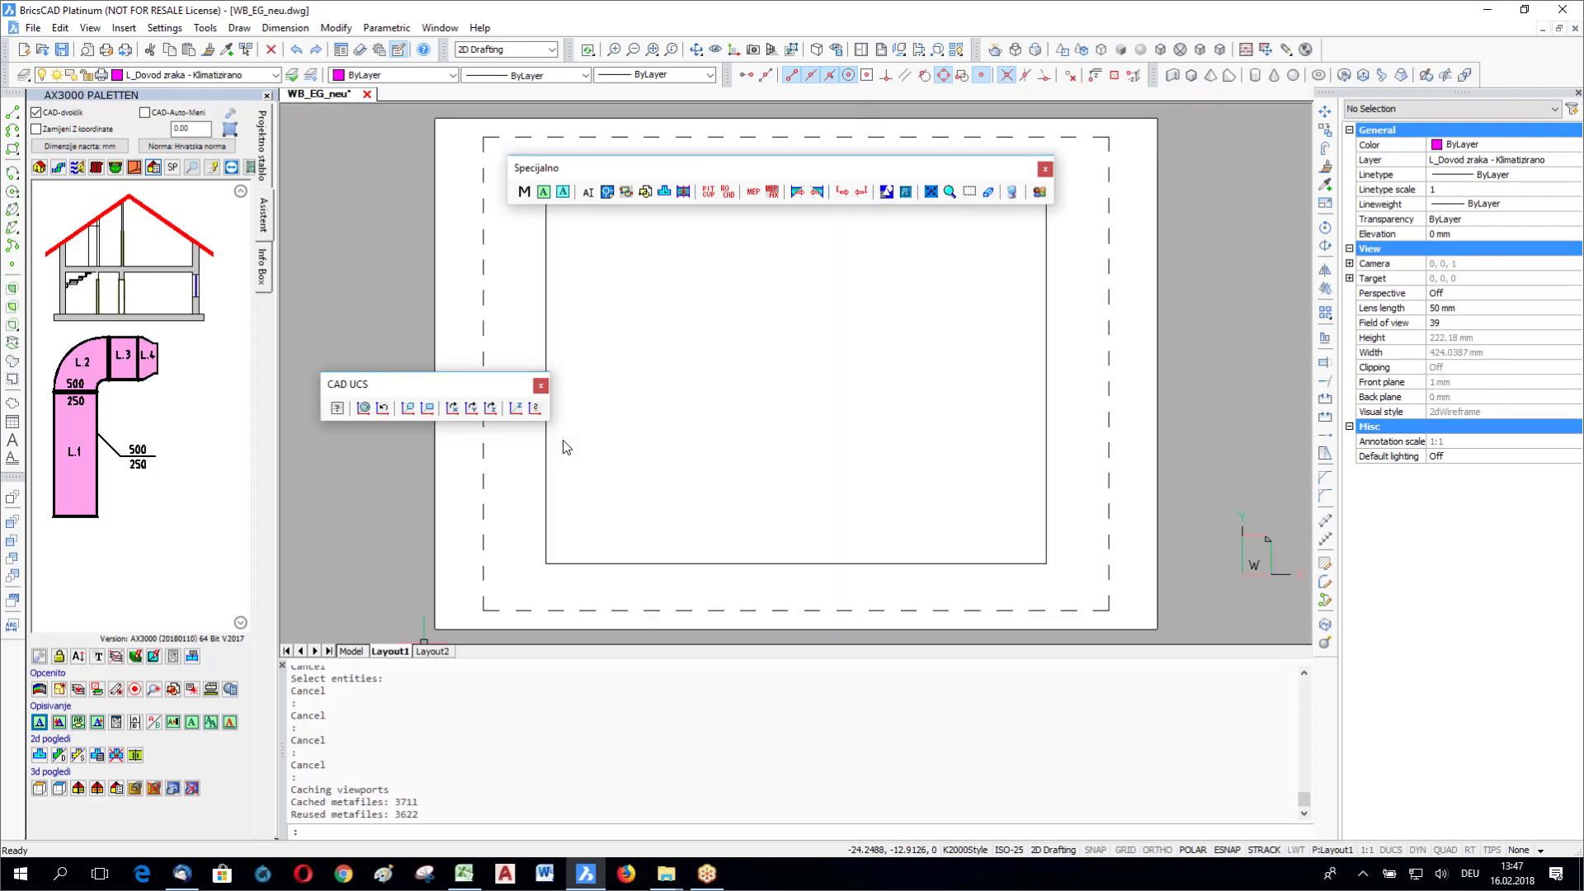
click(566, 446)
key(ctrl+Page_Down)
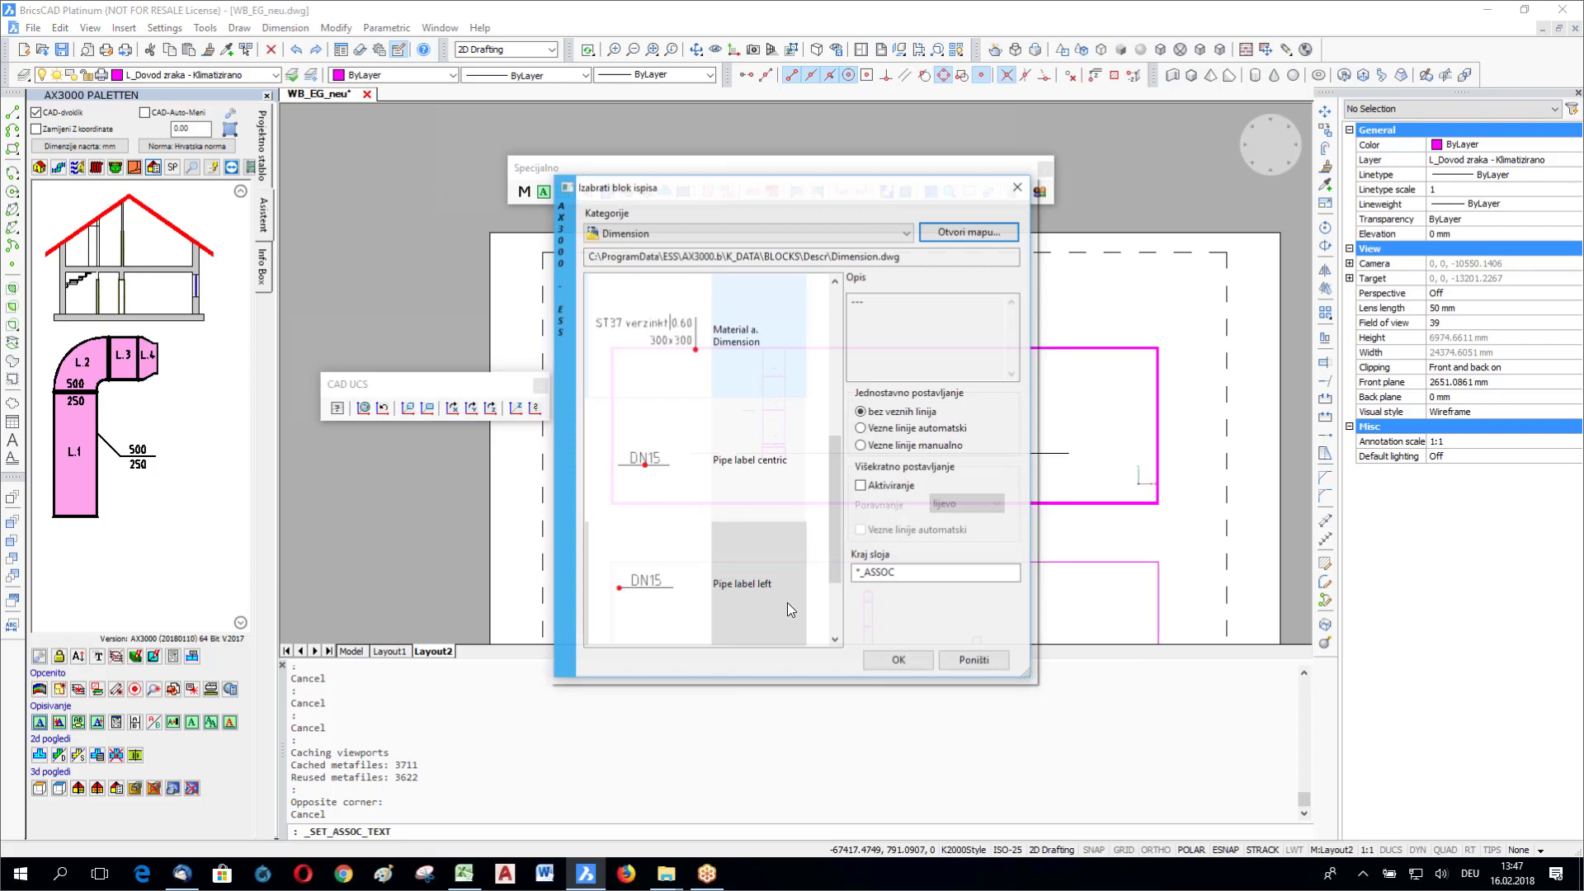
click(787, 602)
click(954, 666)
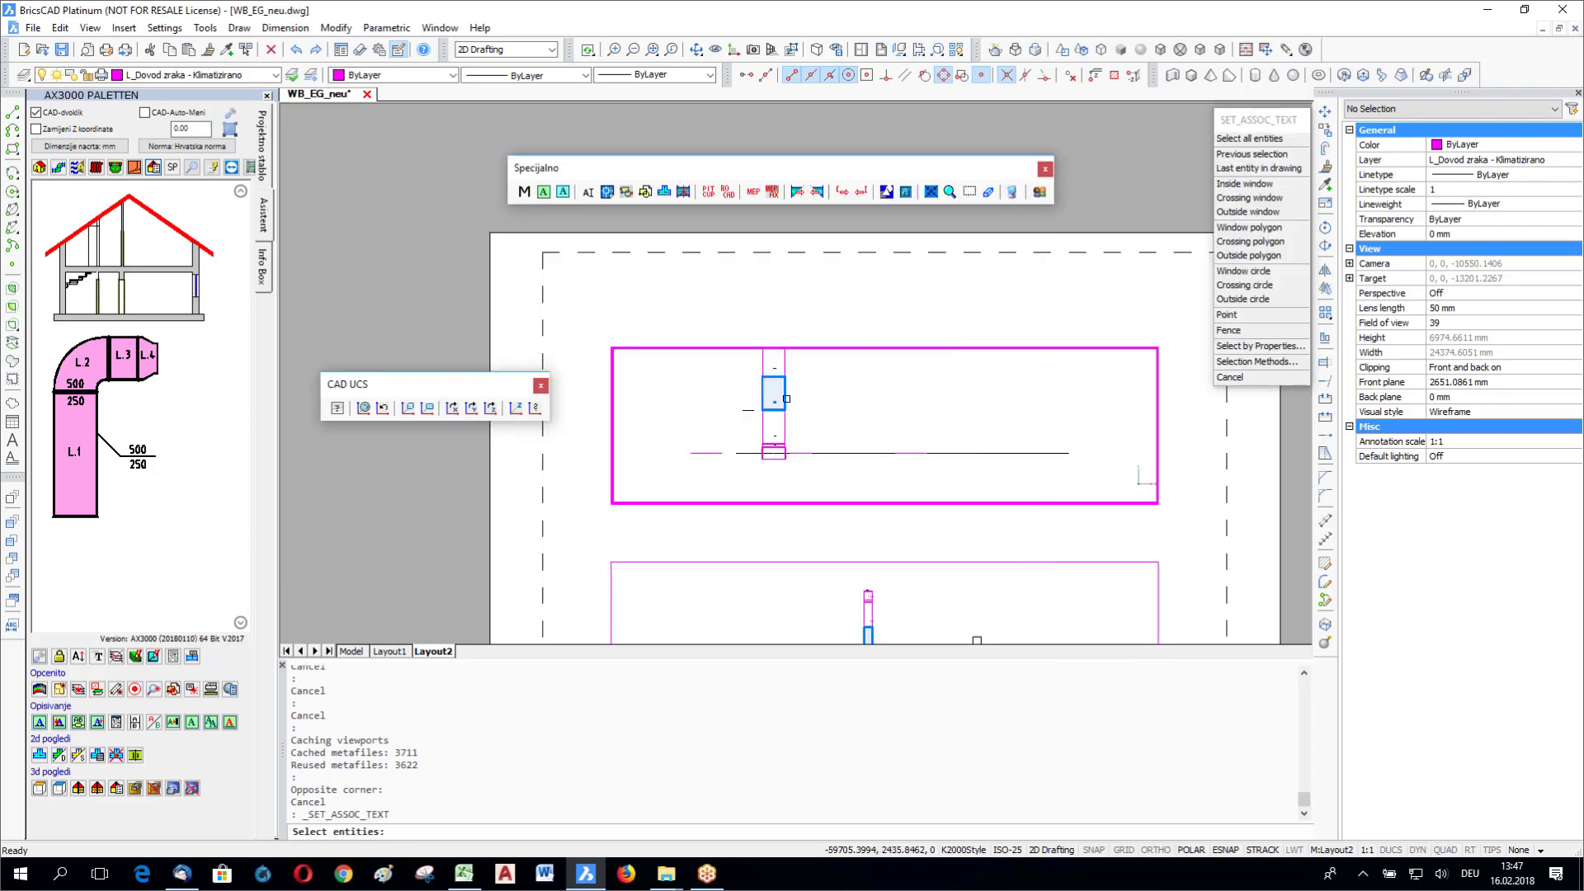
scroll(786, 399, up, 4)
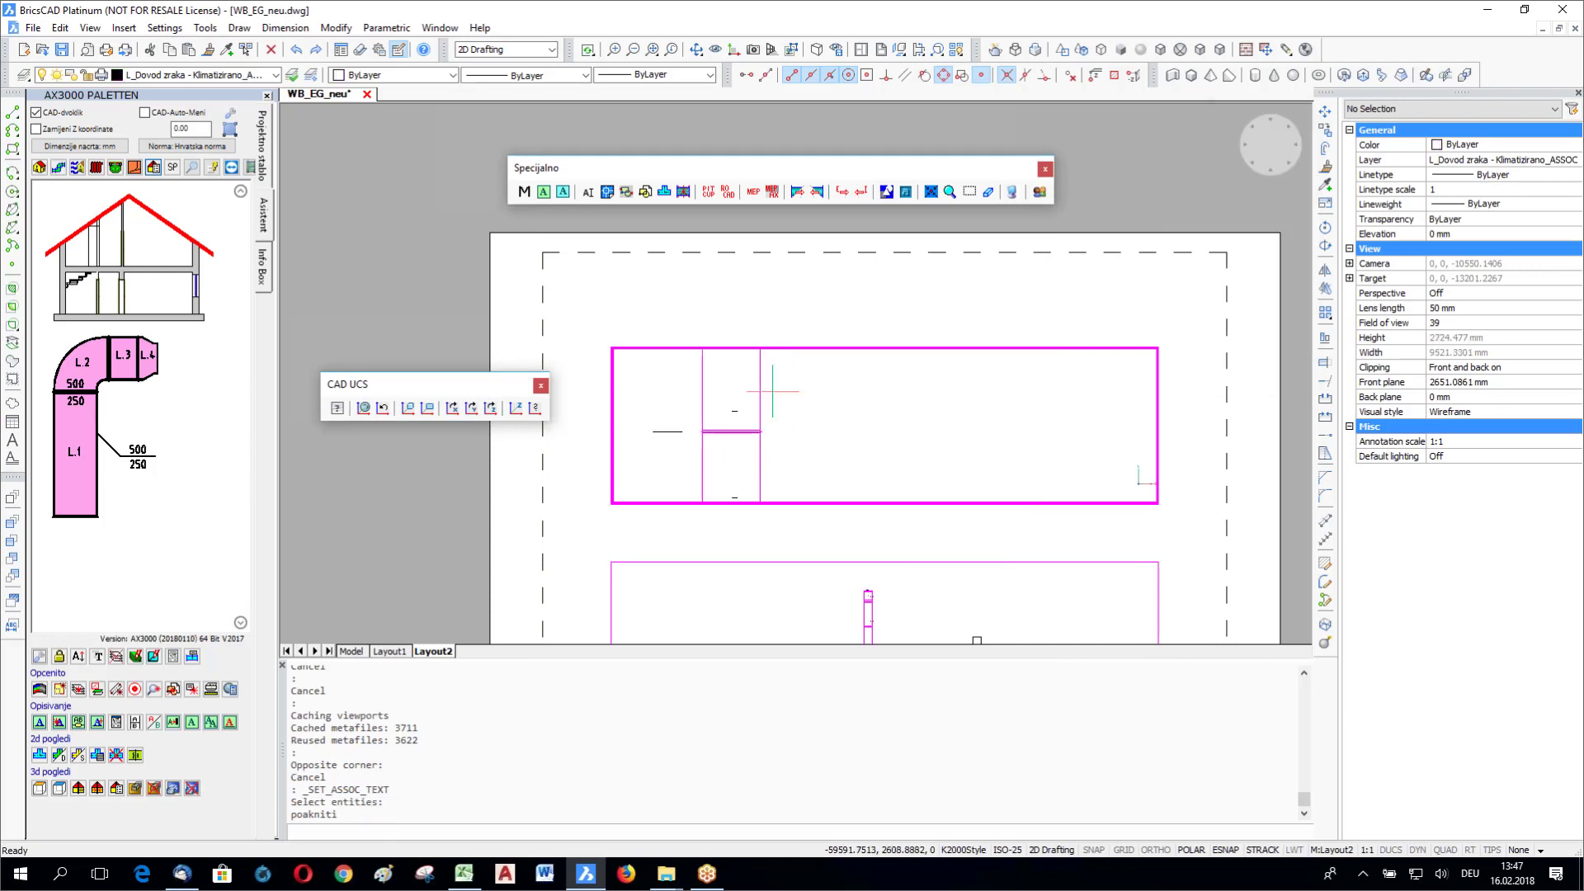
click(774, 391)
key(Escape)
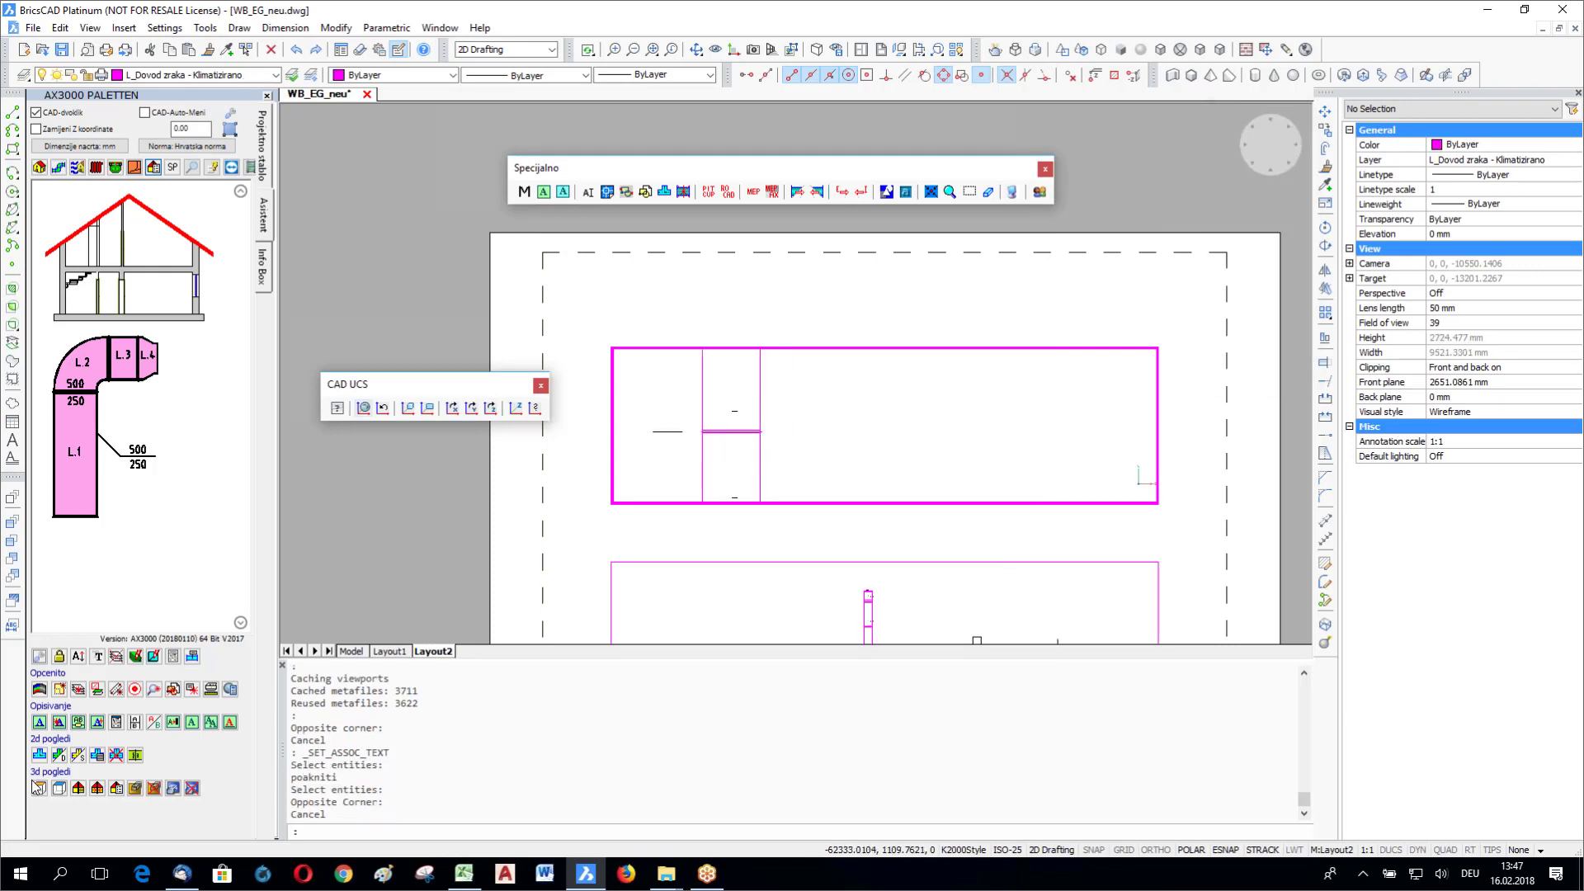
Step: Reset the UCS to World, then switch the uppermost viewport to an isometric view with front and back clipping off
click(518, 409)
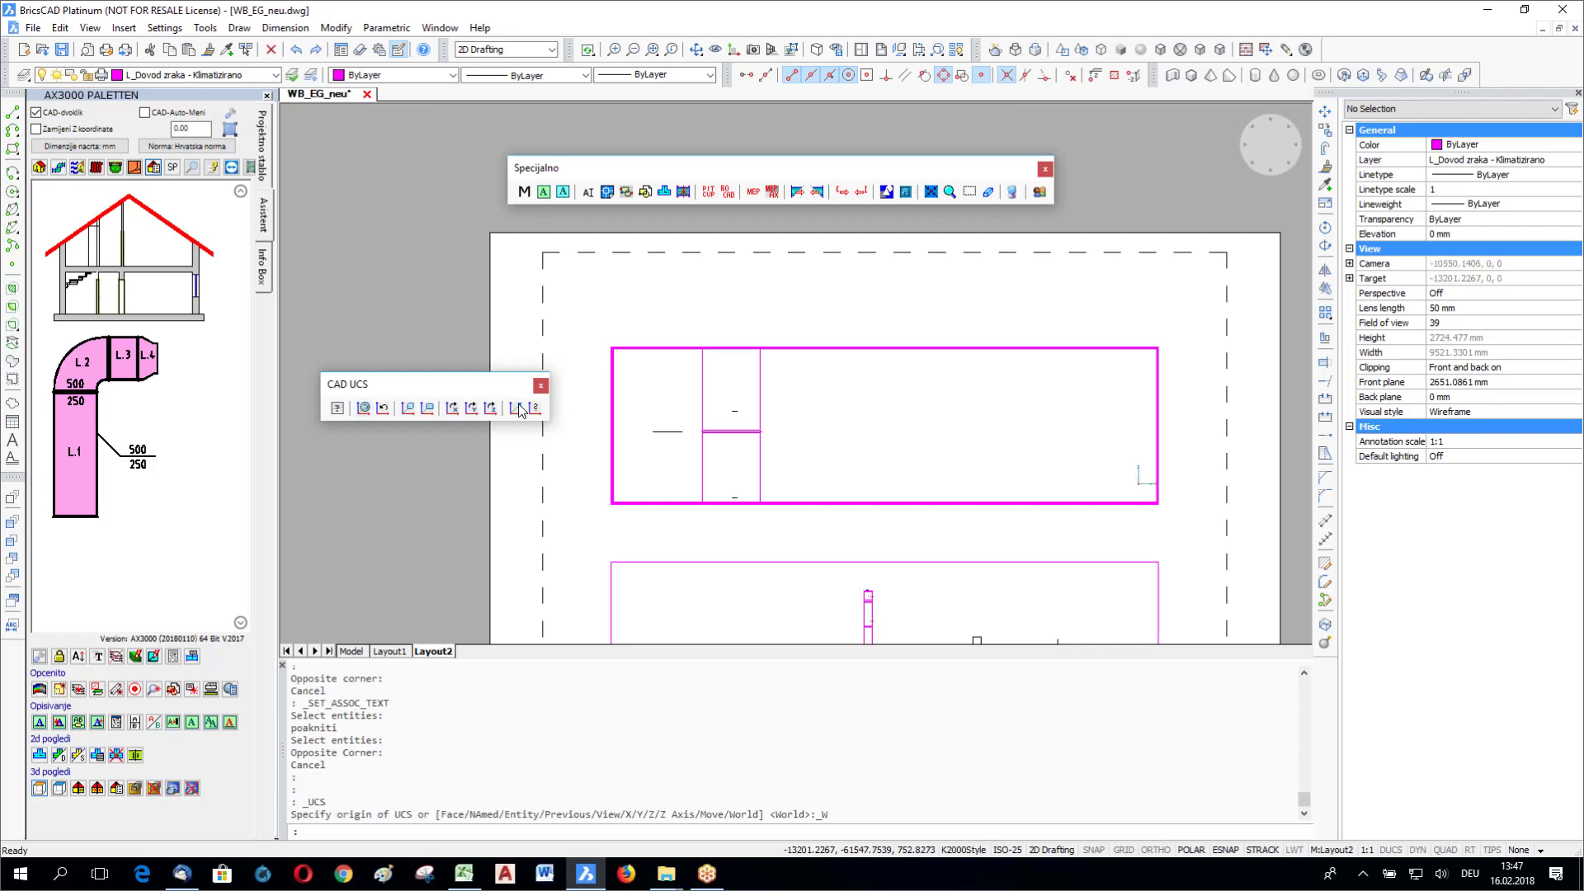
click(519, 408)
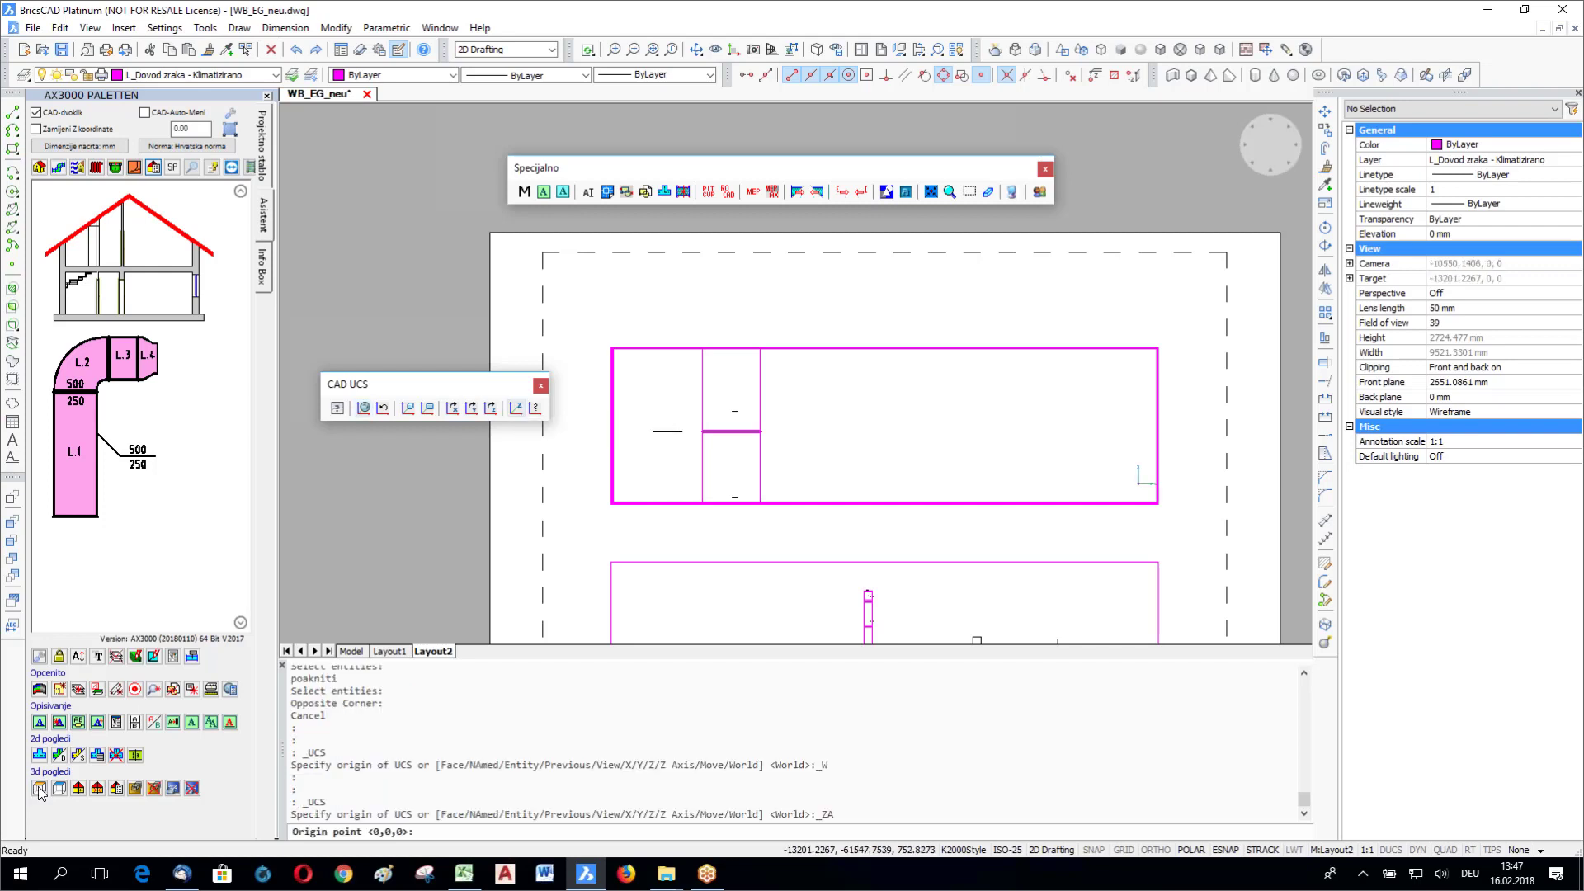
click(39, 790)
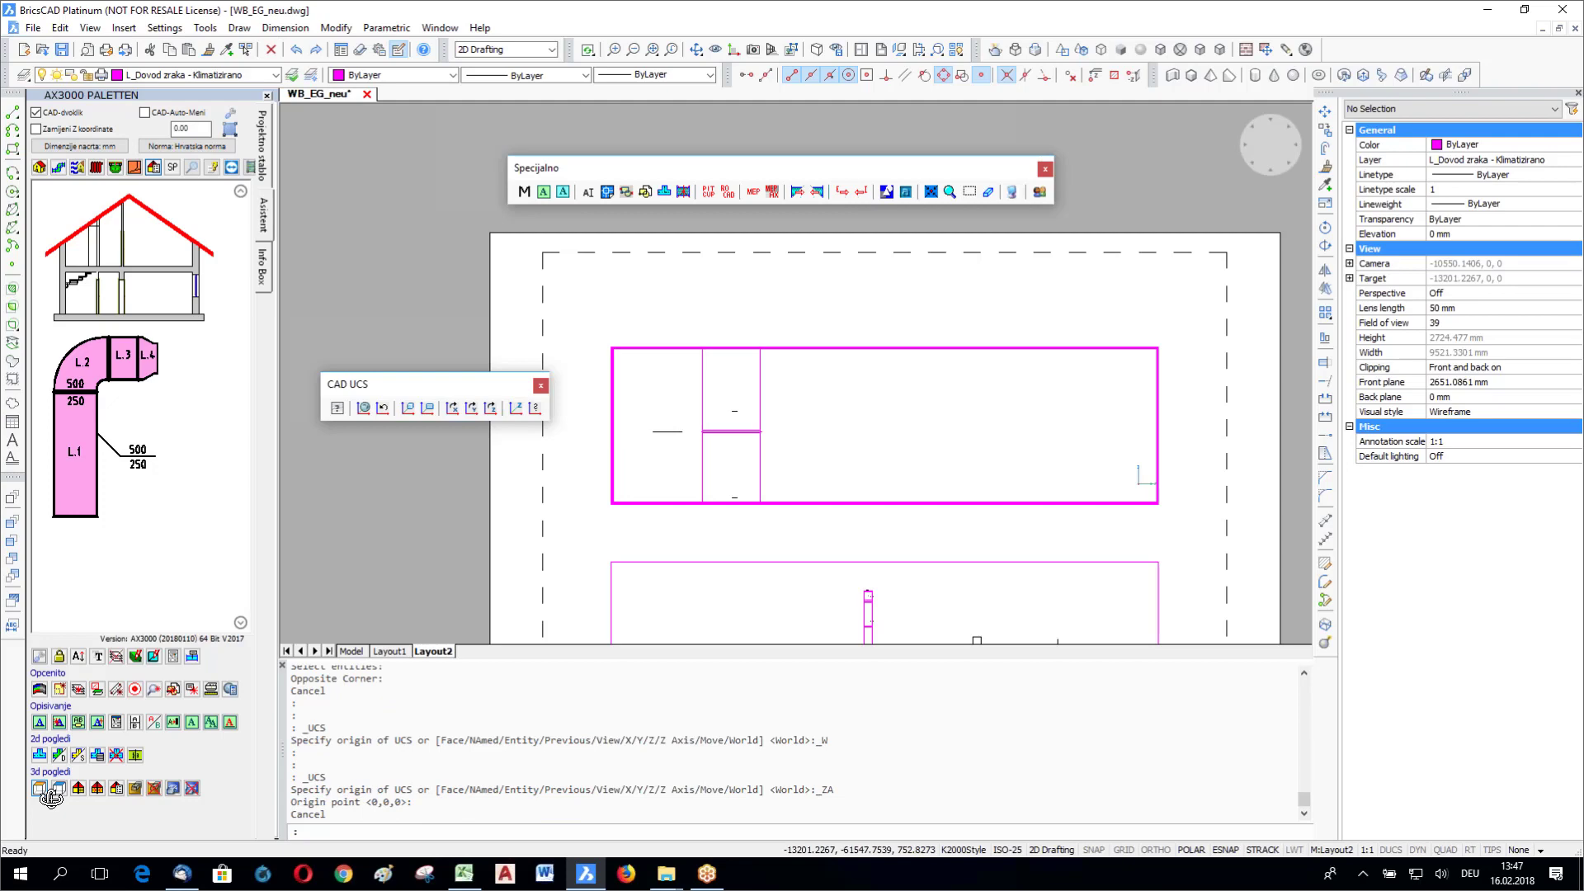
click(154, 790)
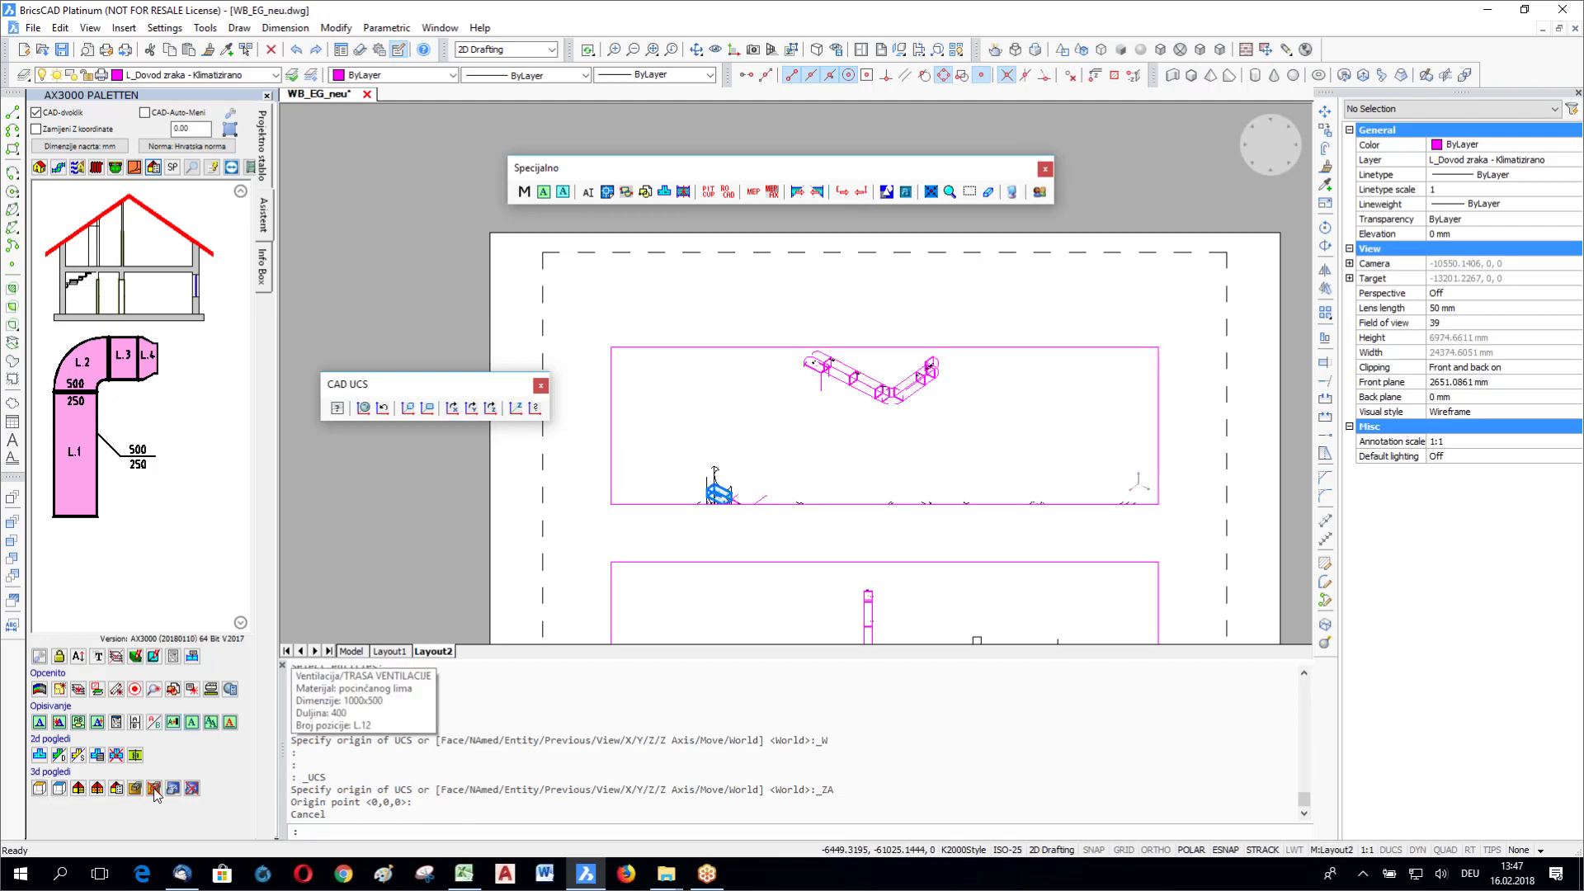
click(154, 790)
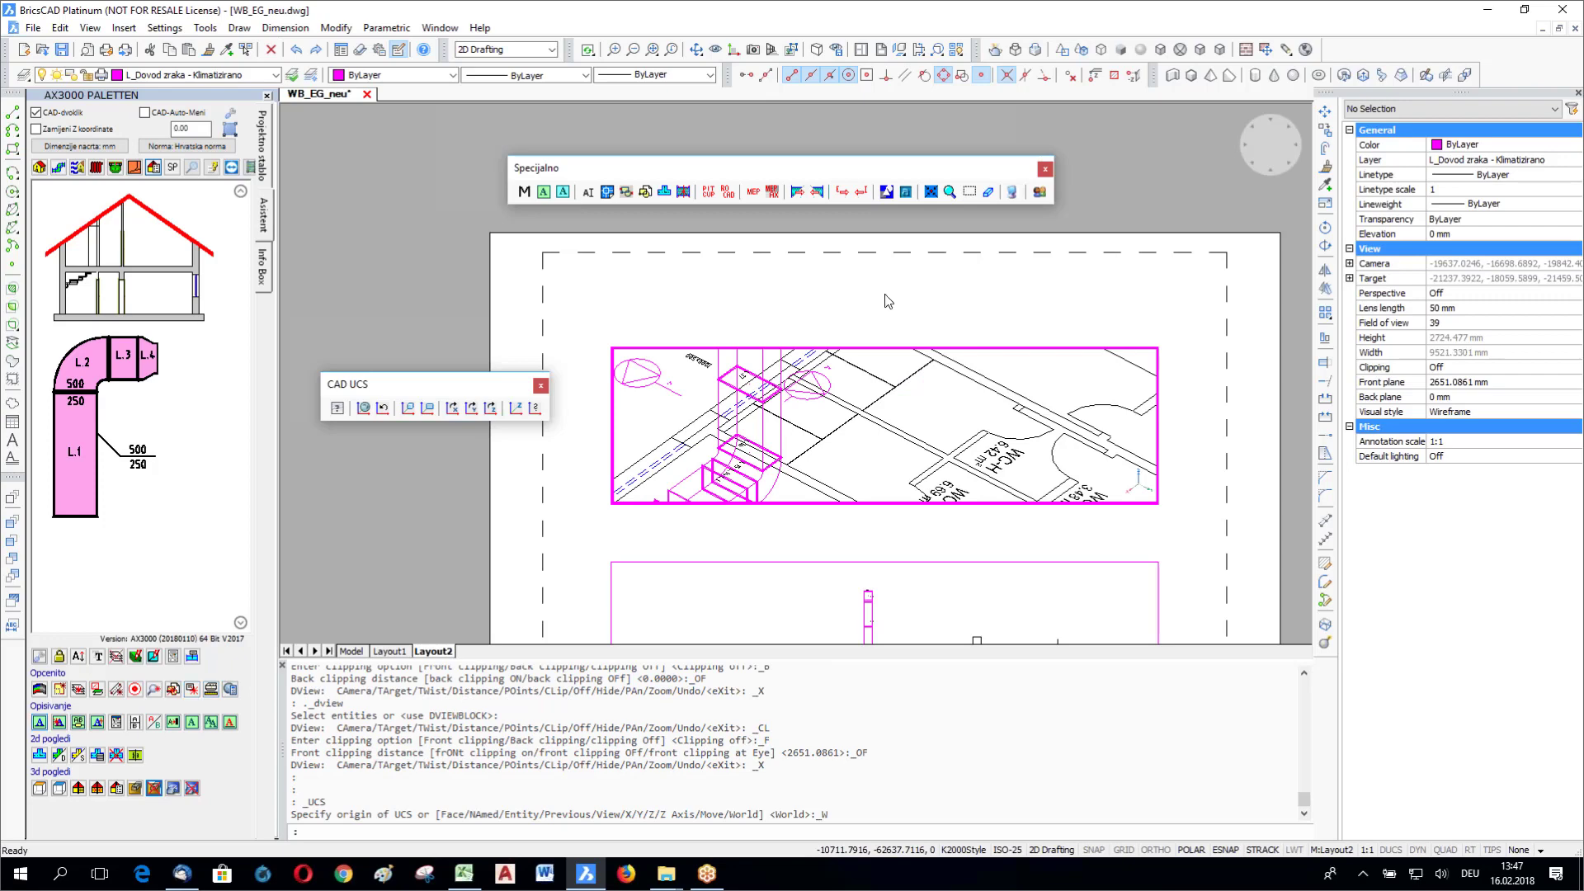
Step: Return to paper space and stretch the uppermost Layout2 viewport by its opposite corners to about 244 x 139 mm
key(Escape)
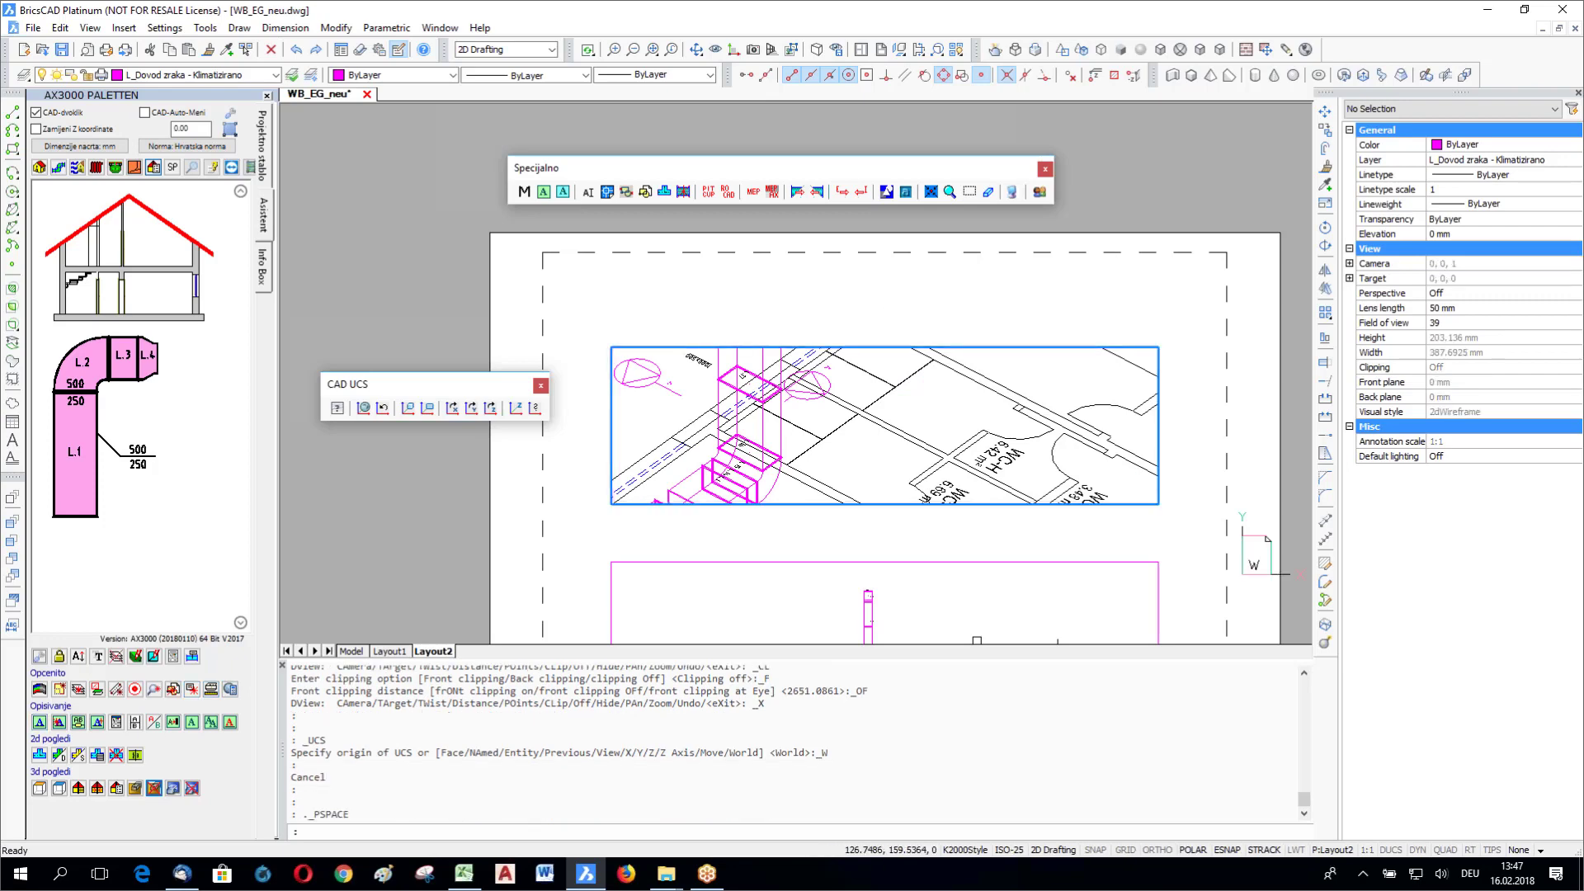
click(611, 348)
drag(612, 347, 564, 261)
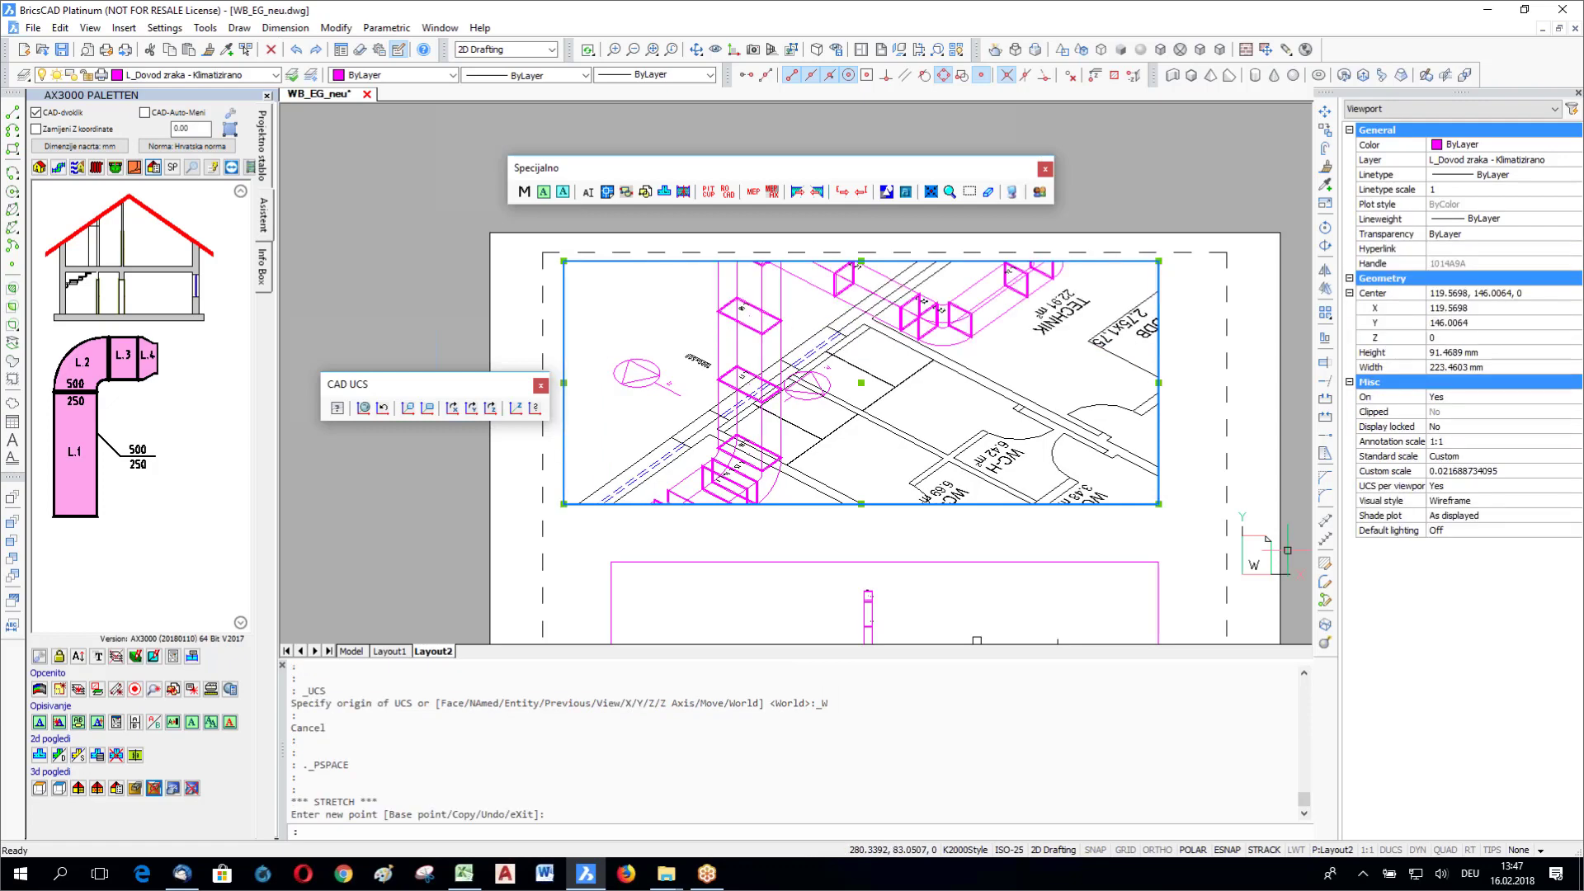
drag(1159, 504, 1212, 630)
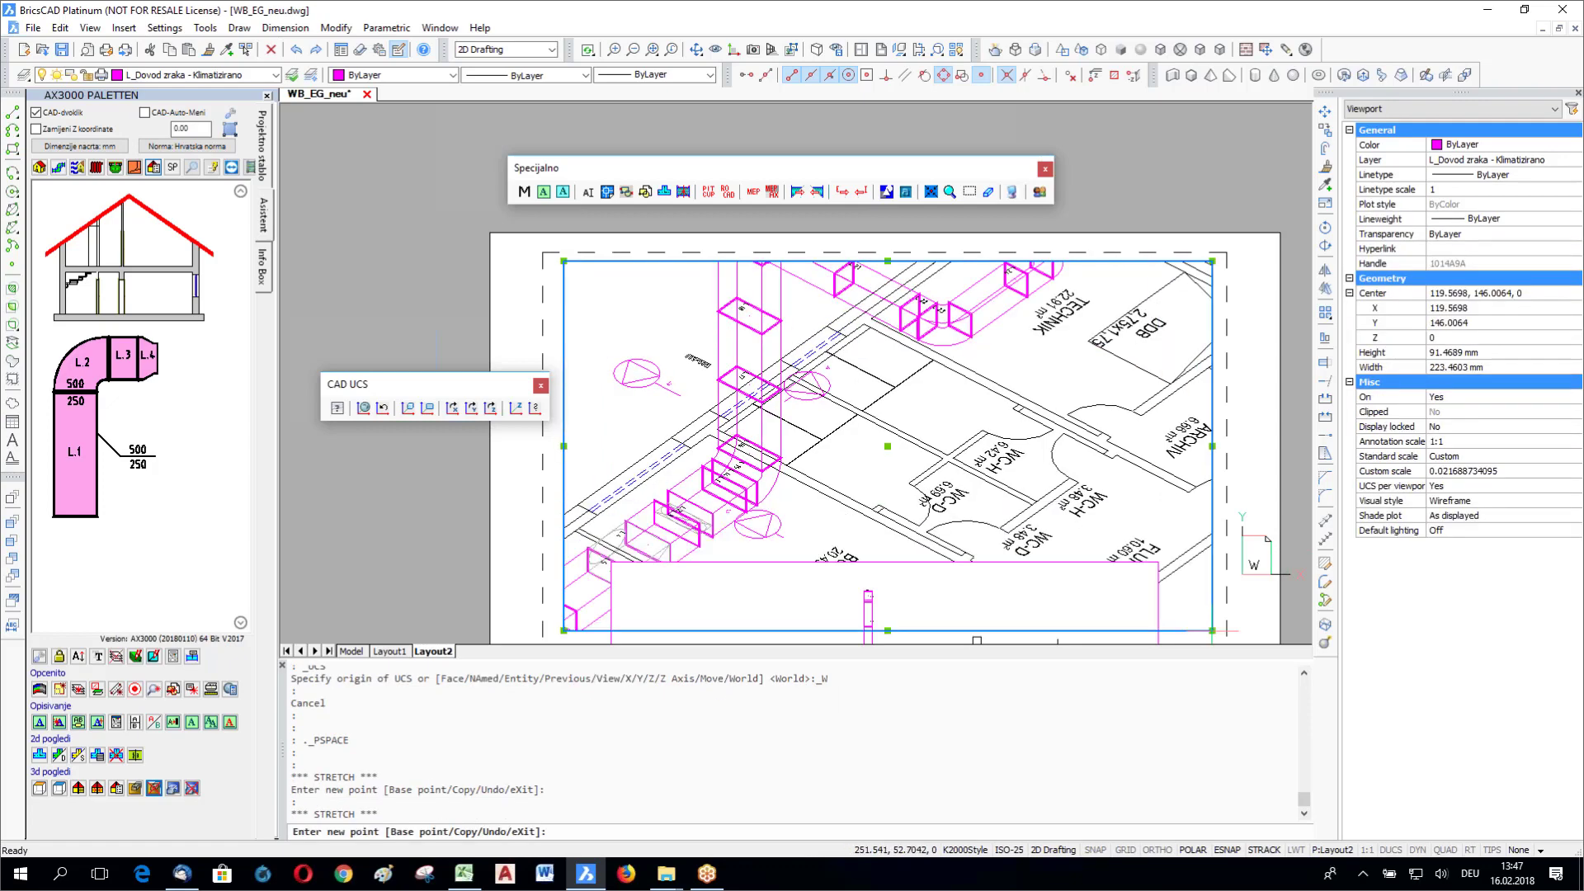
click(1212, 630)
middle_drag(920, 418, 957, 501)
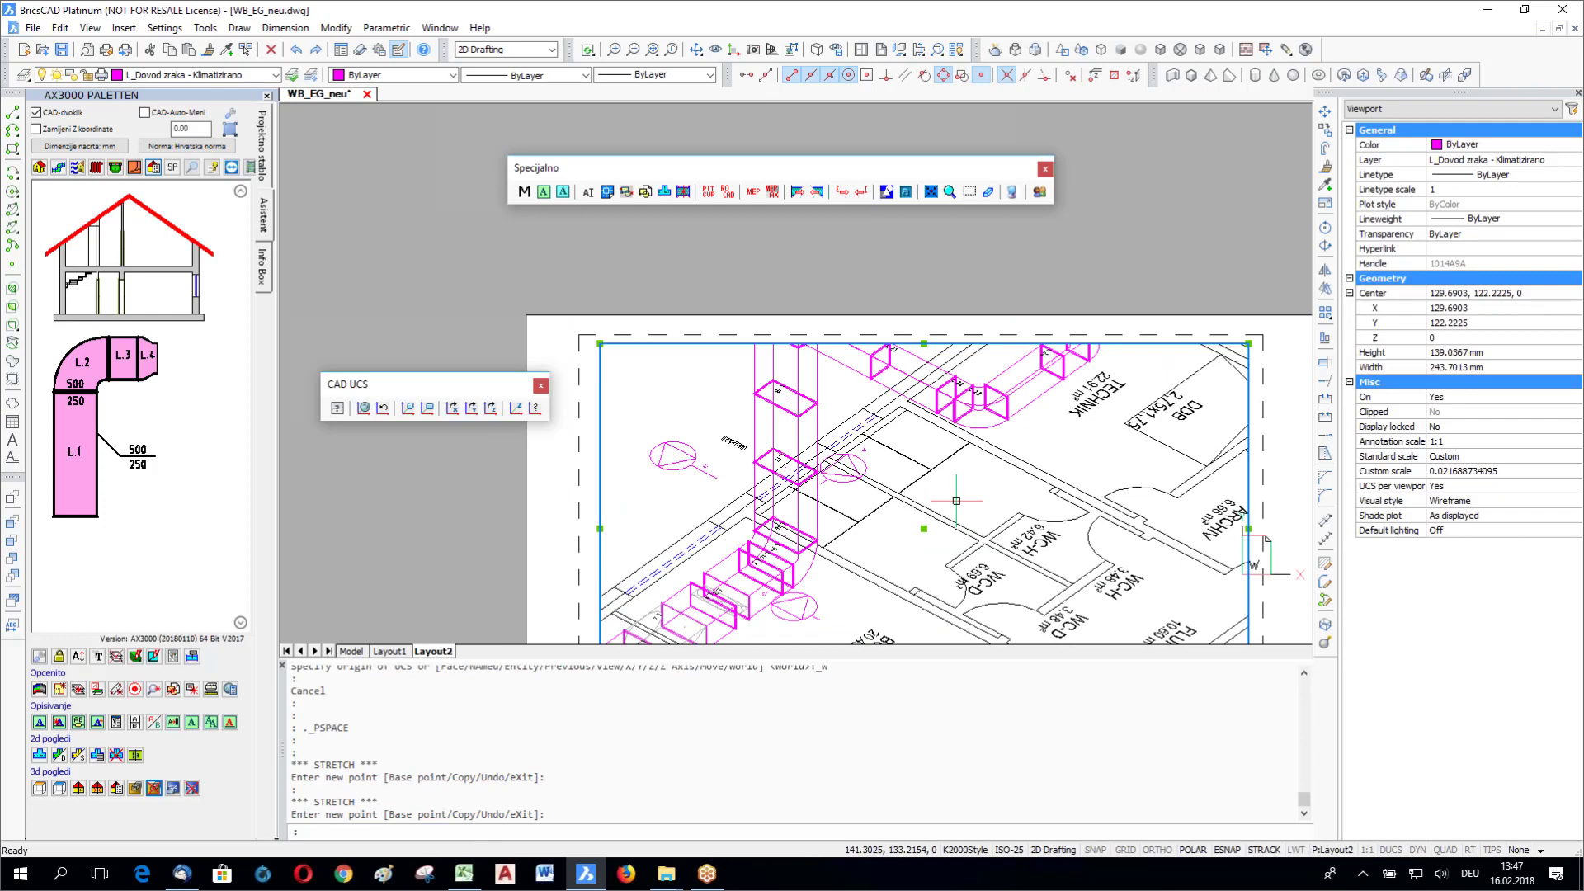
Step: Activate the enlarged viewport and set its UCS to World
double_click(956, 501)
click(363, 409)
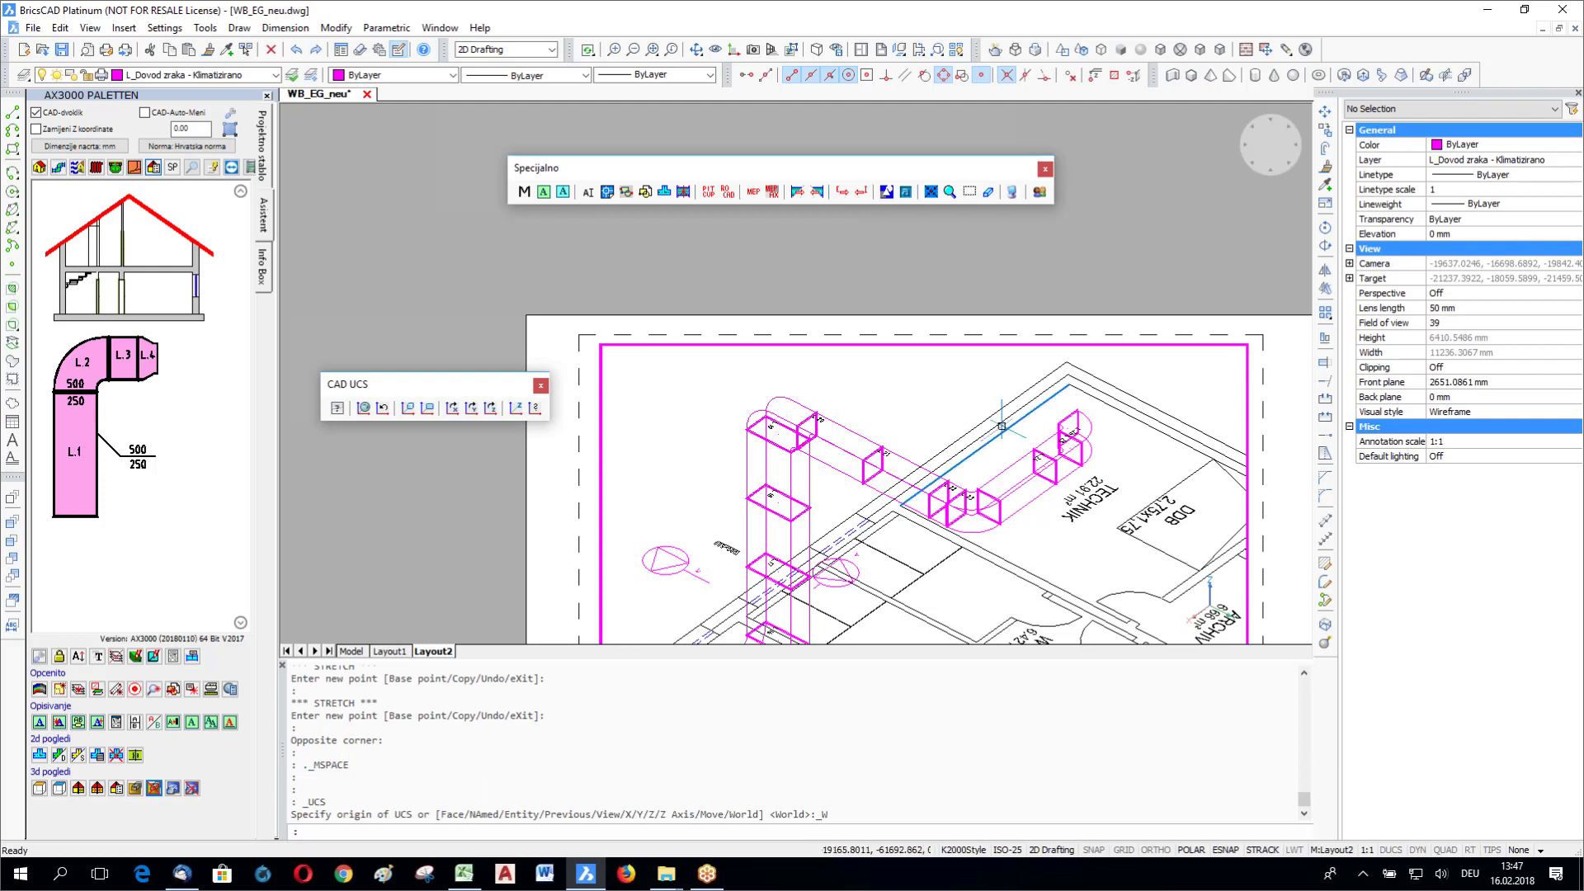
click(364, 409)
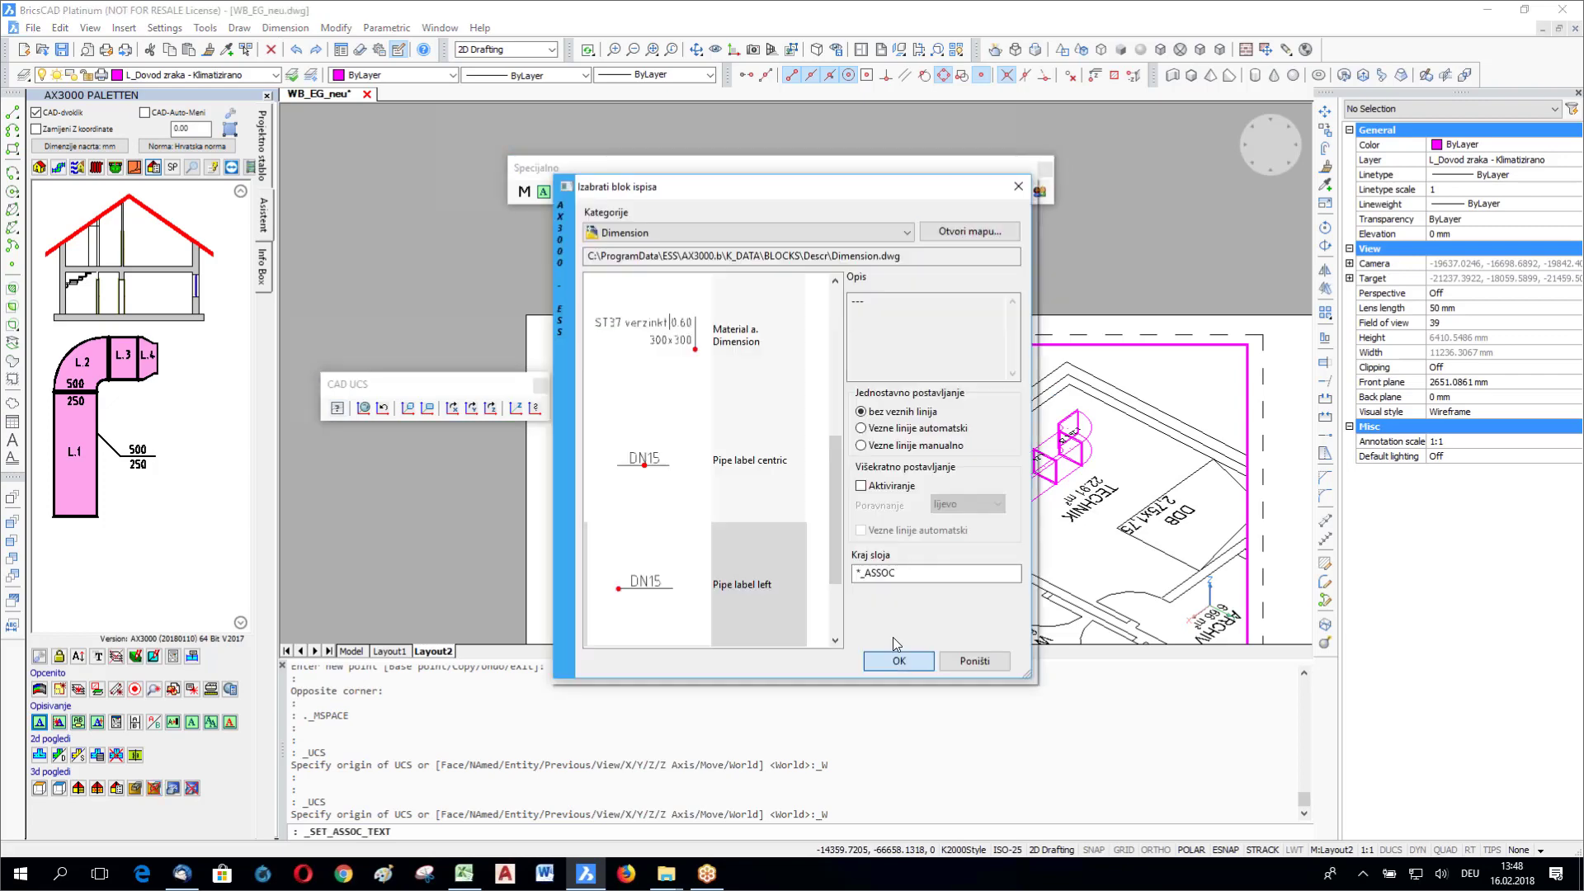
Step: Place a Pipe label left block without leader lines beside the upper horizontal duct in the isometric view
click(899, 660)
click(902, 529)
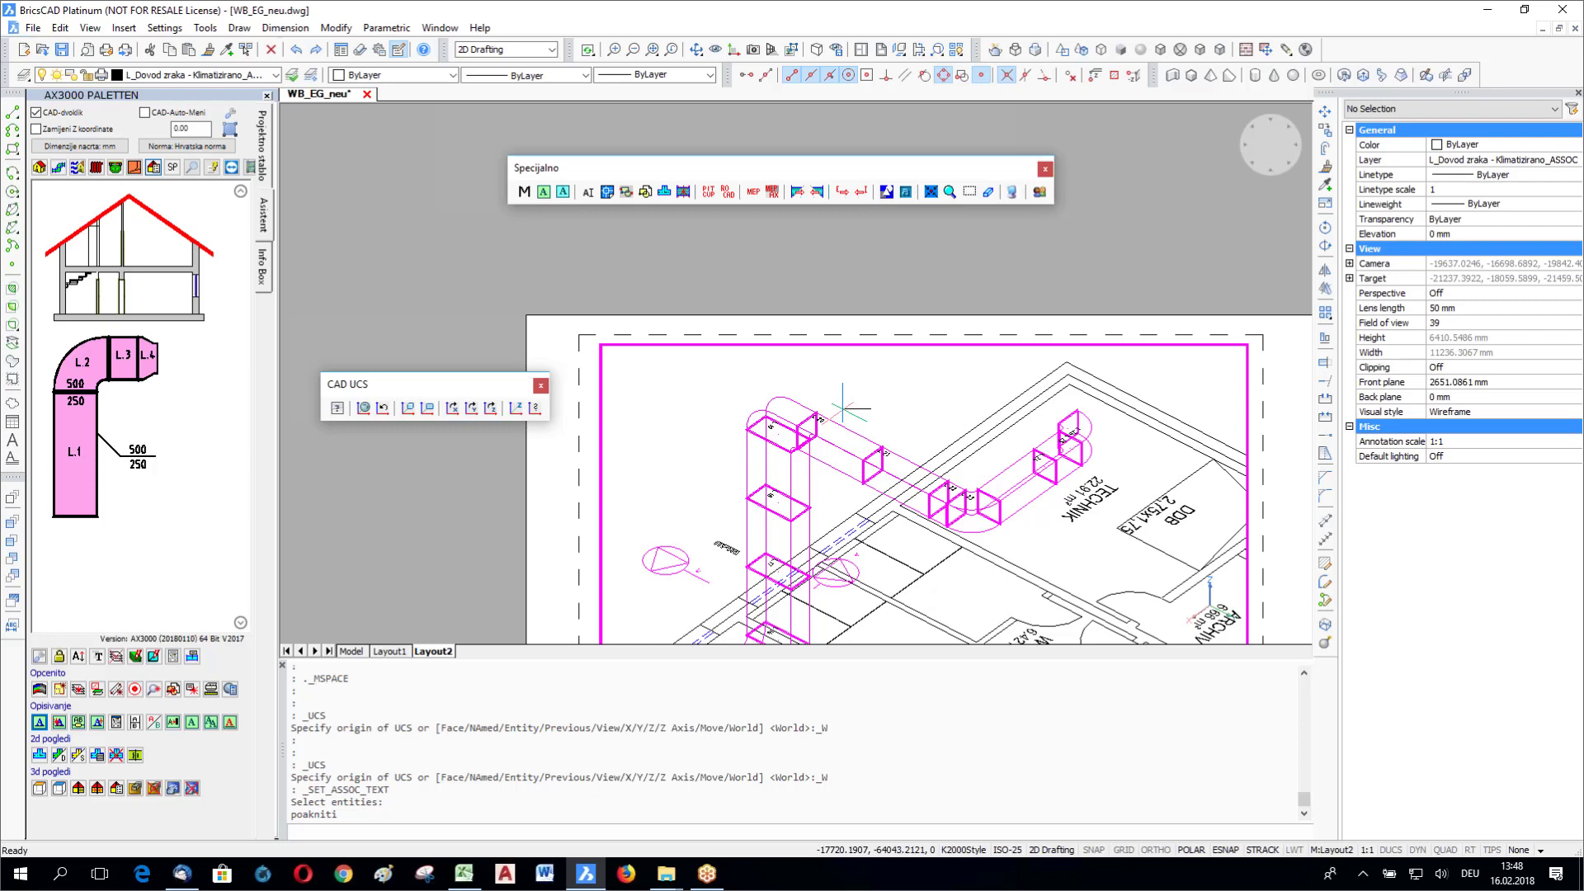
scroll(842, 408, up, 2)
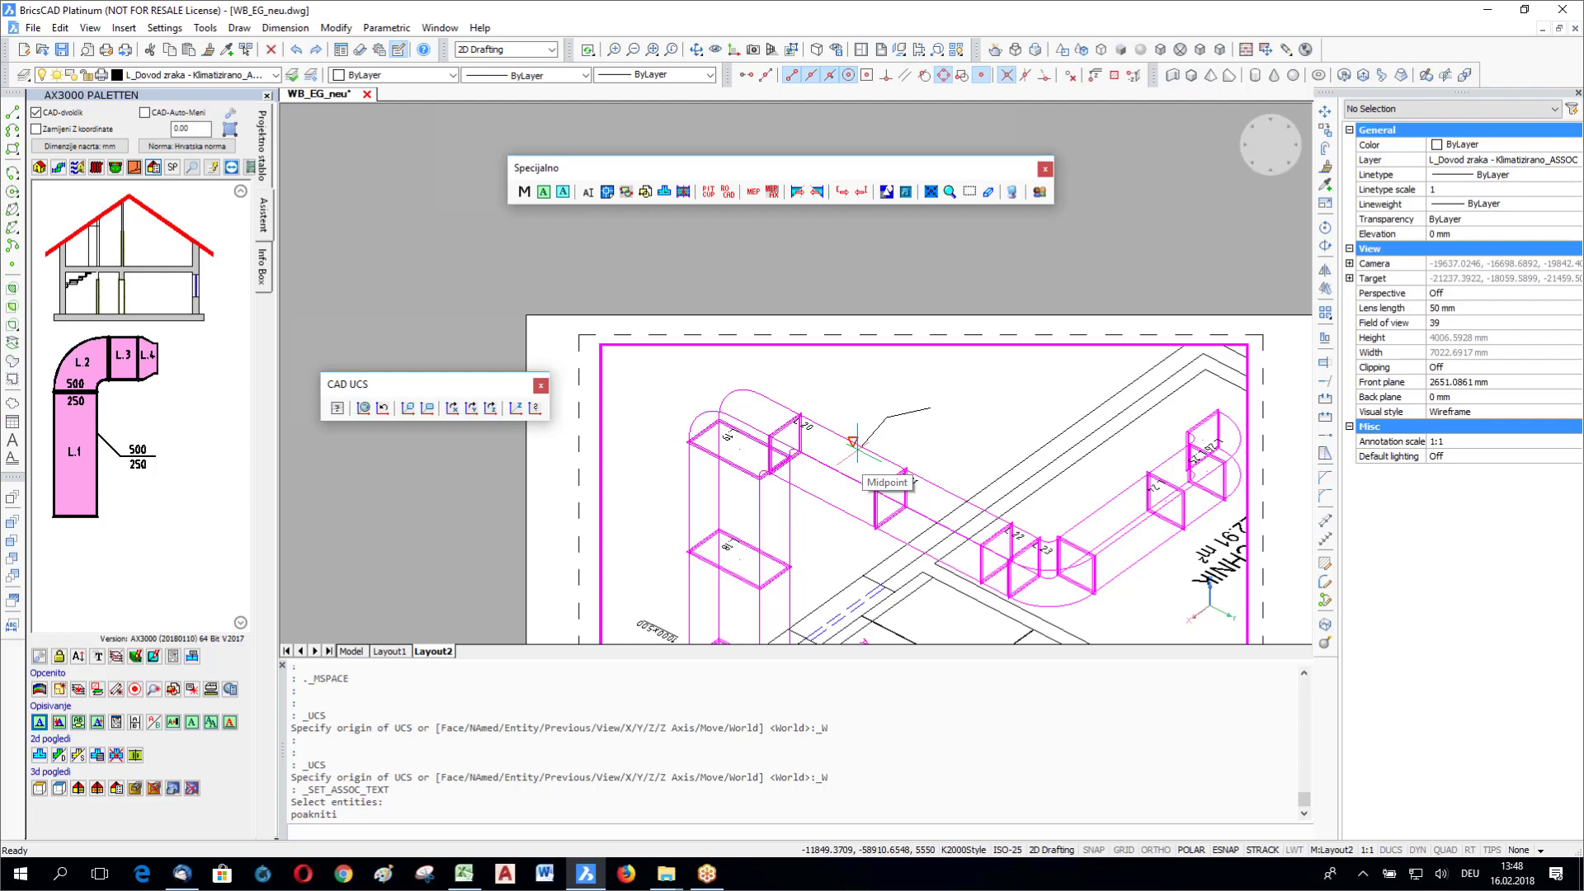
click(743, 519)
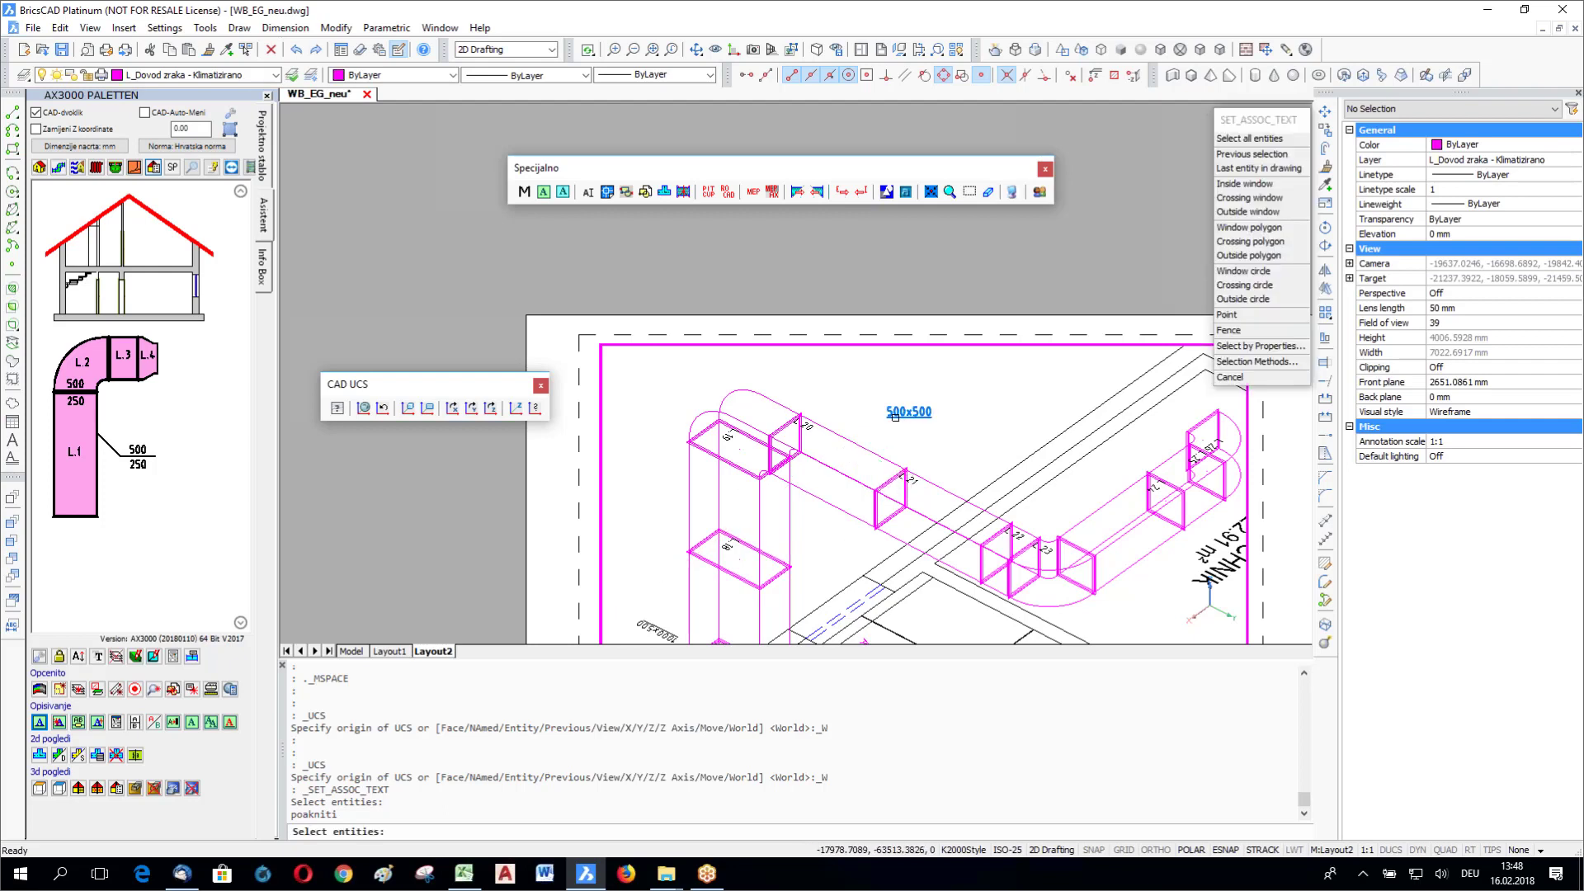
Step: End the labelling command and erase the 500x500 label above the horizontal duct
key(Escape)
scroll(919, 434, down, 2)
click(919, 433)
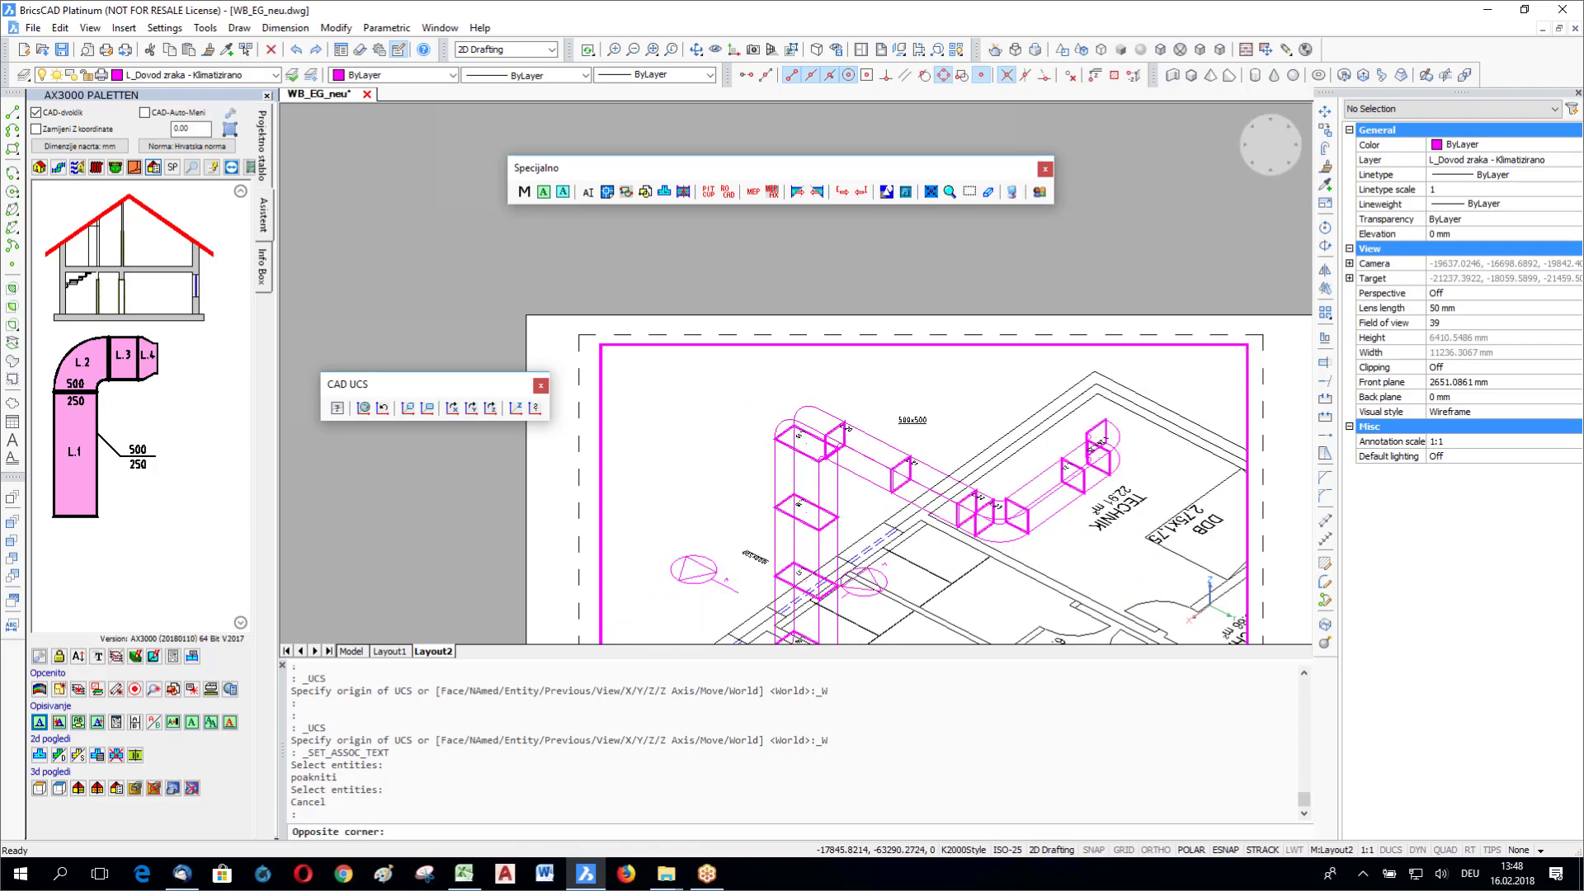
click(897, 412)
key(Delete)
Step: Orbit to the opposite side of the duct run and place a Pipe label left block beside vertical duct L.18
shift+middle_drag(916, 462, 850, 464)
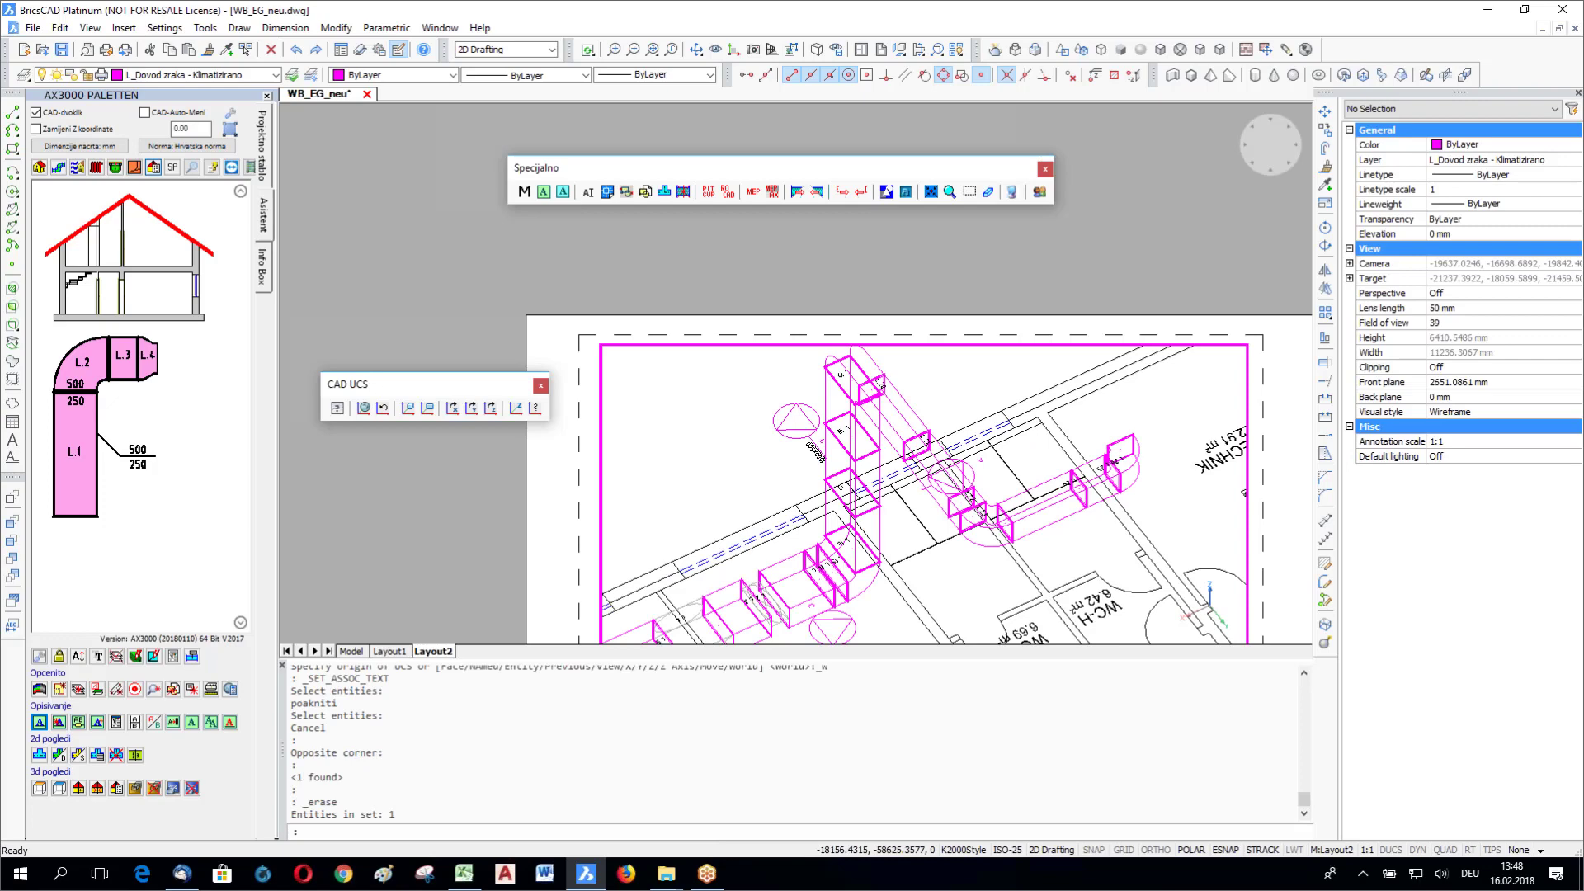
shift+middle_drag(1048, 542, 900, 530)
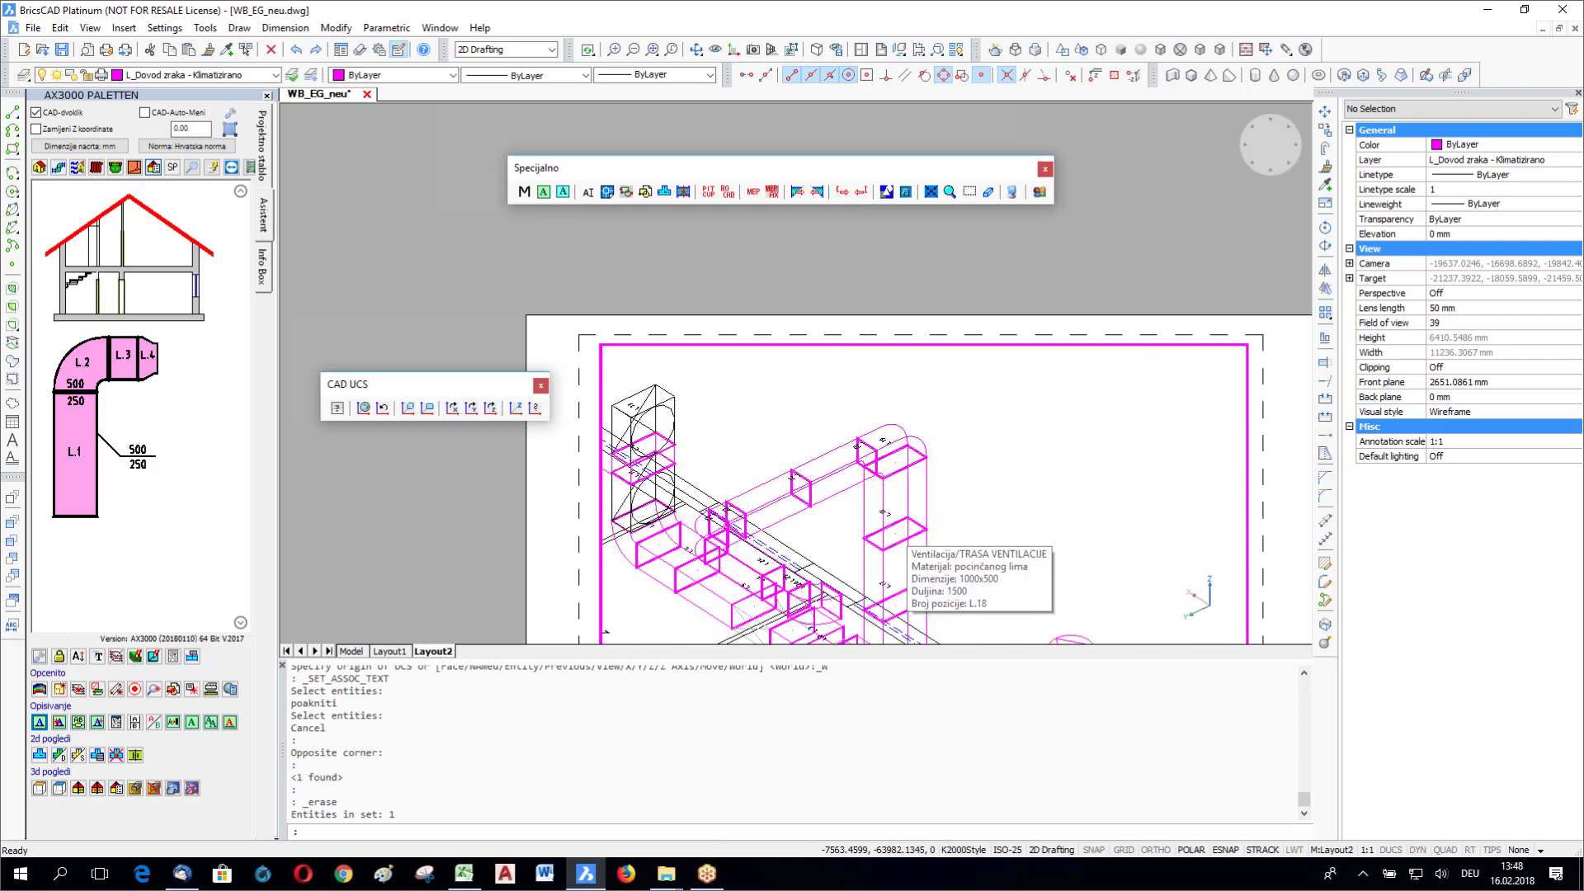
click(39, 723)
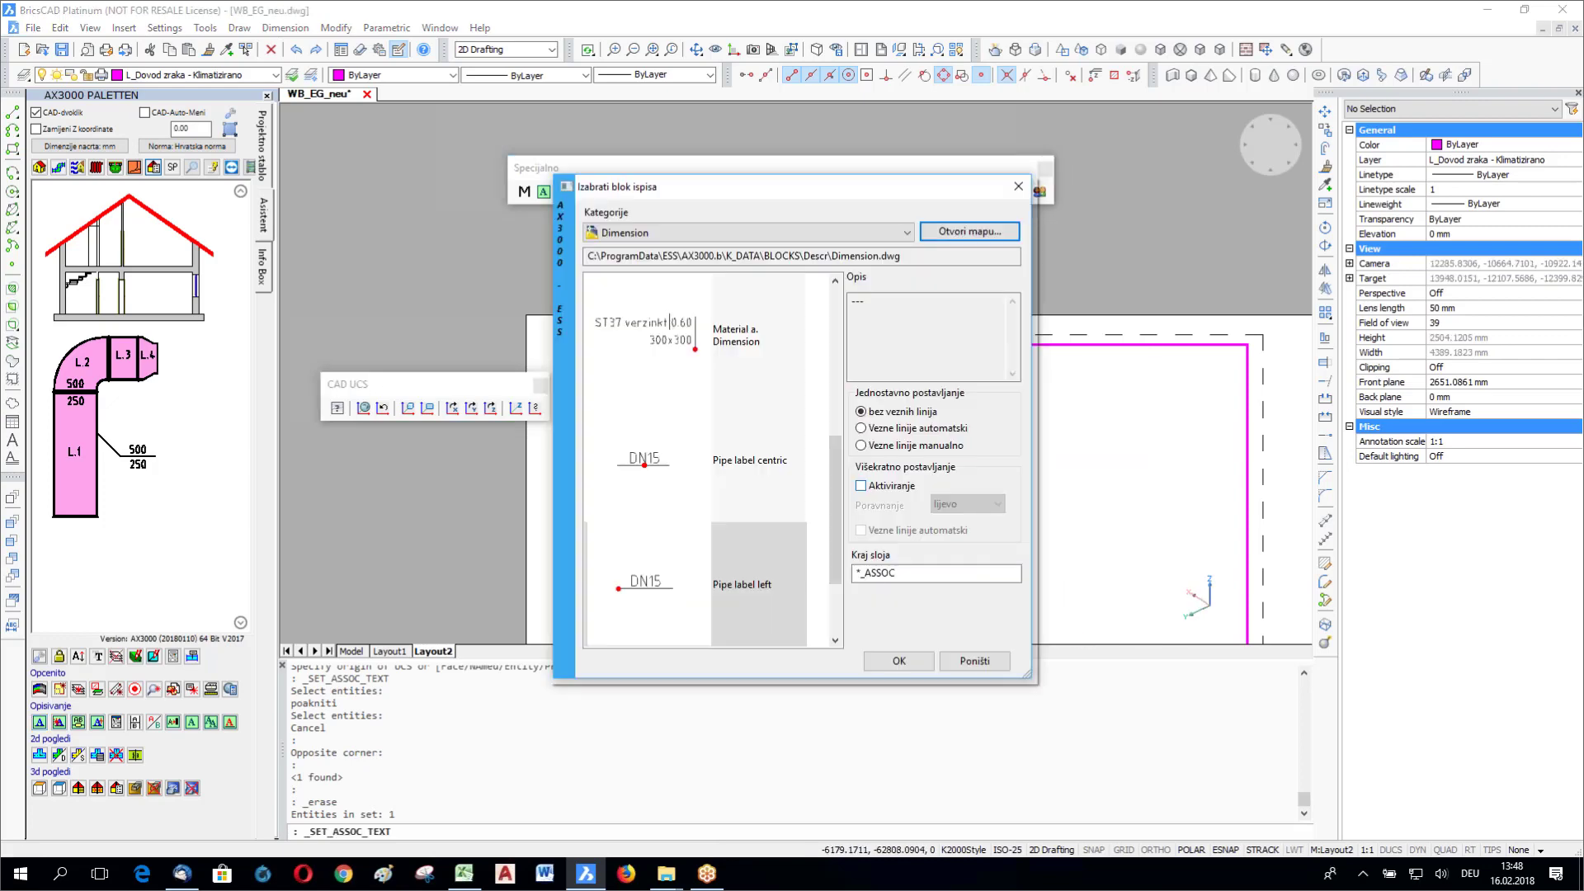
click(900, 661)
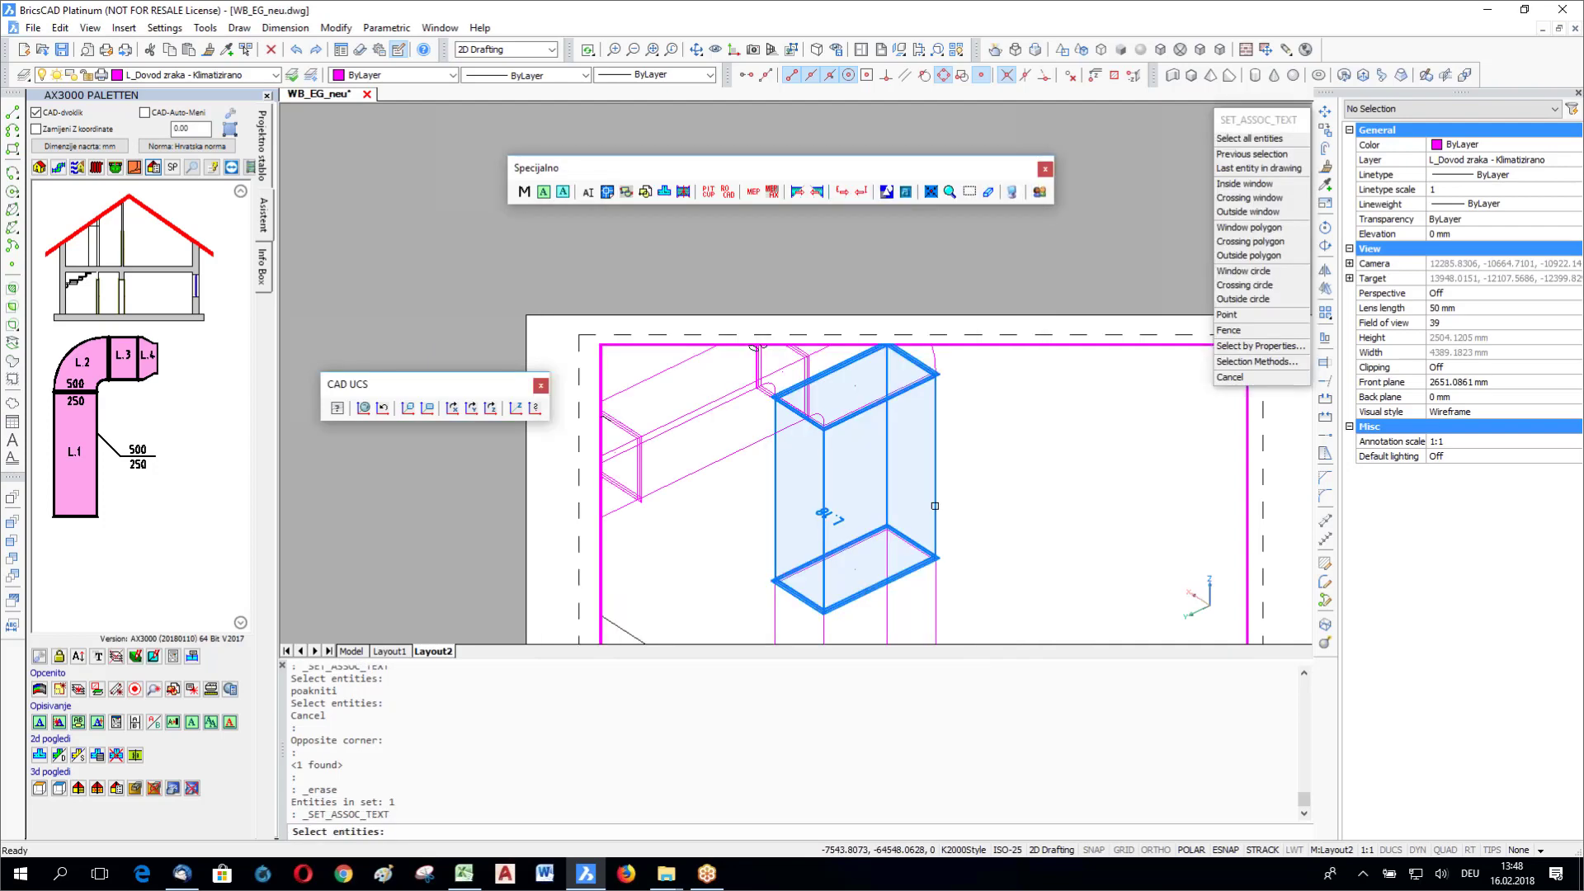
click(935, 506)
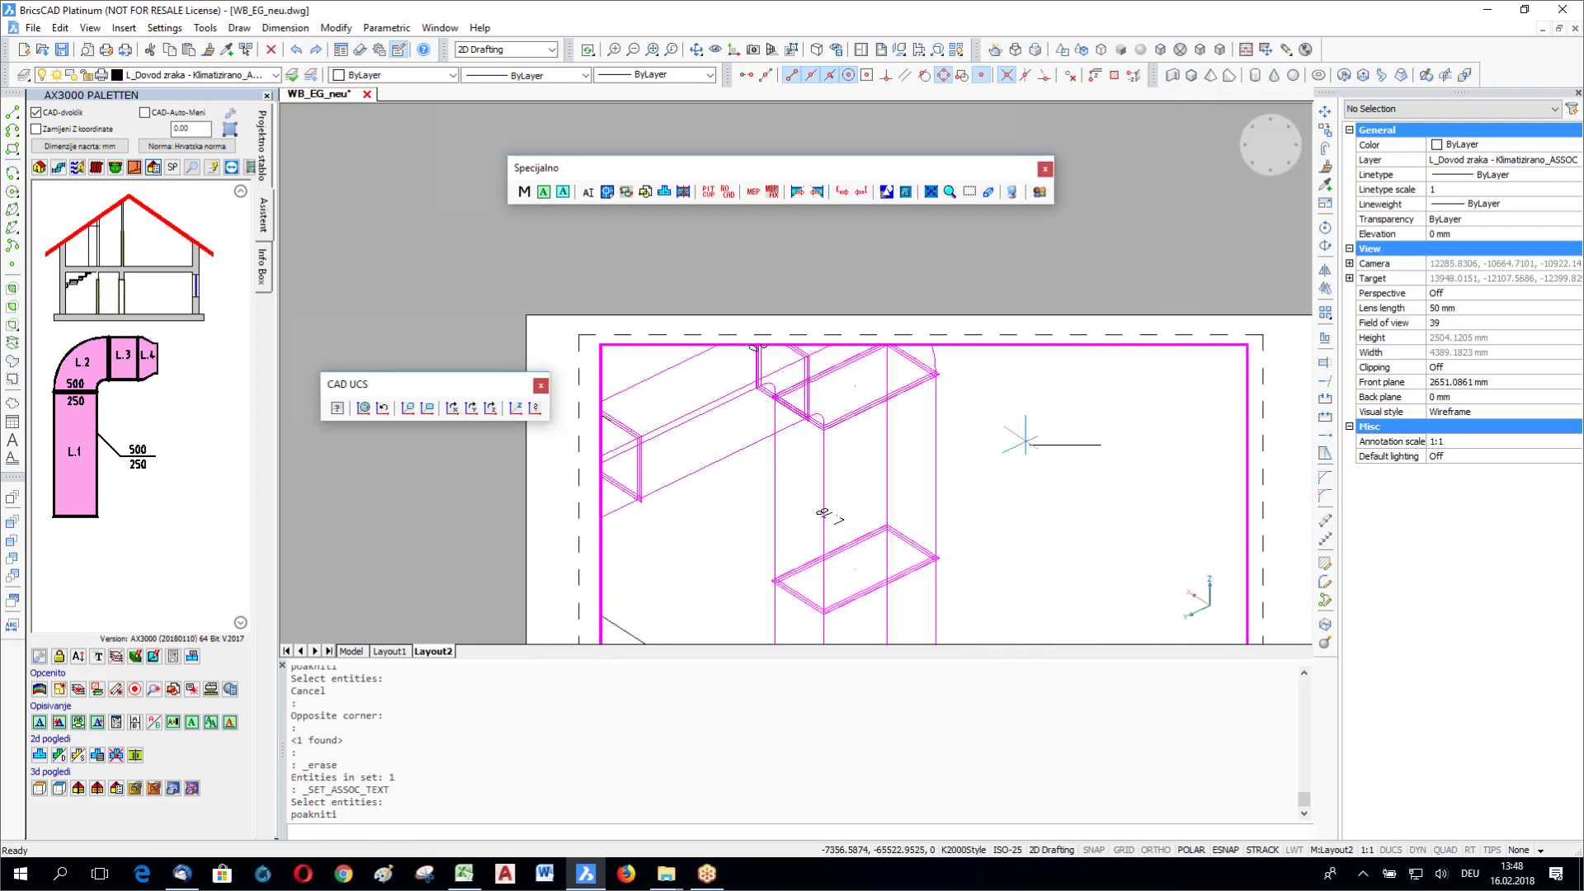
click(1026, 440)
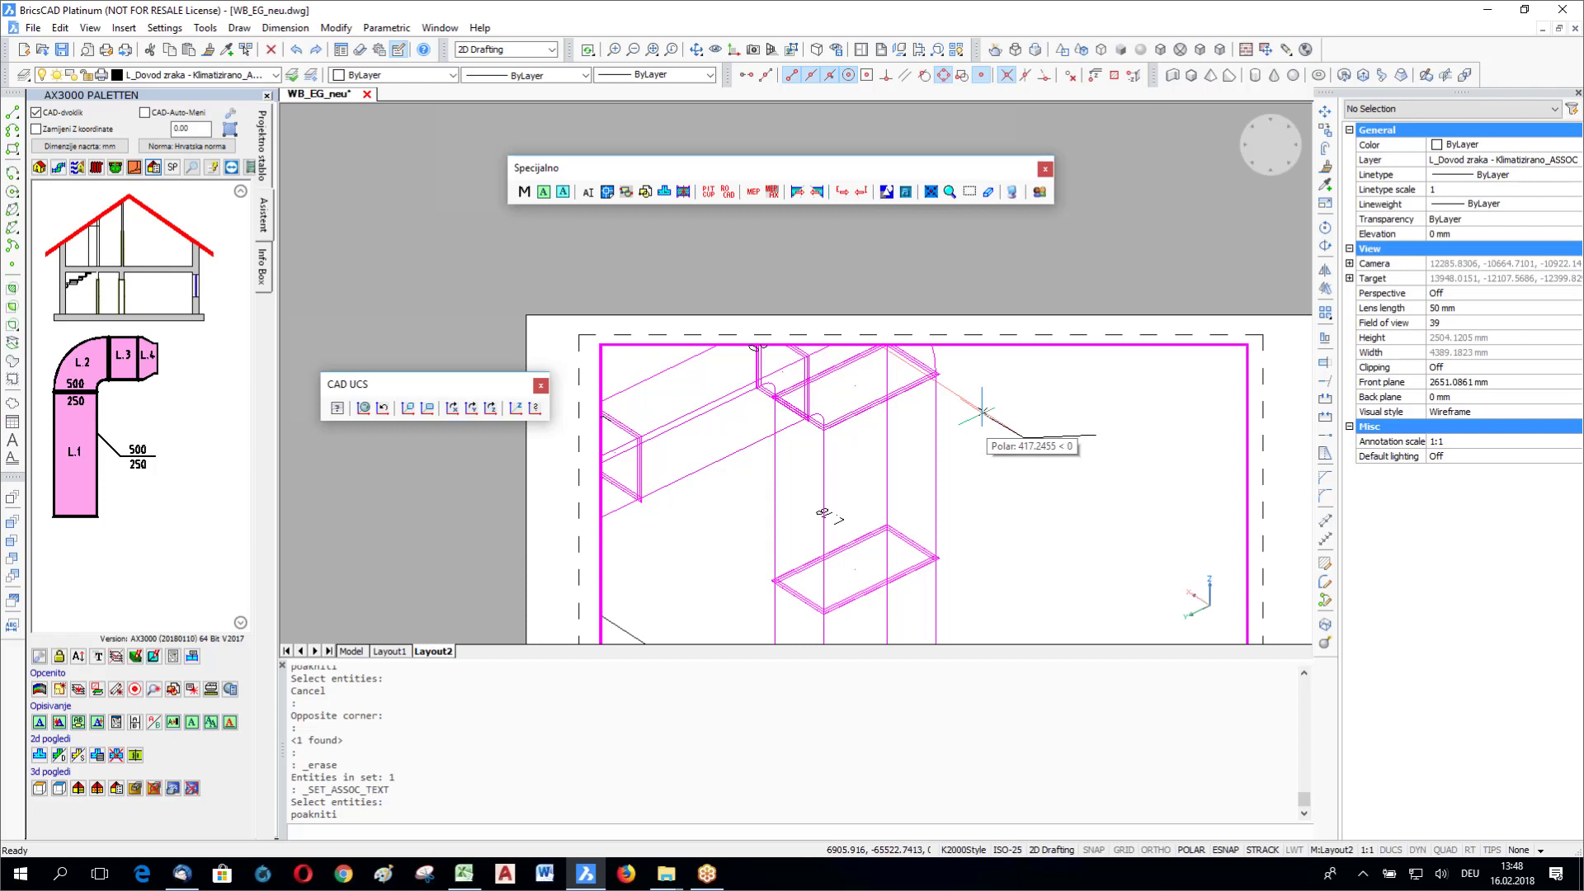
click(982, 411)
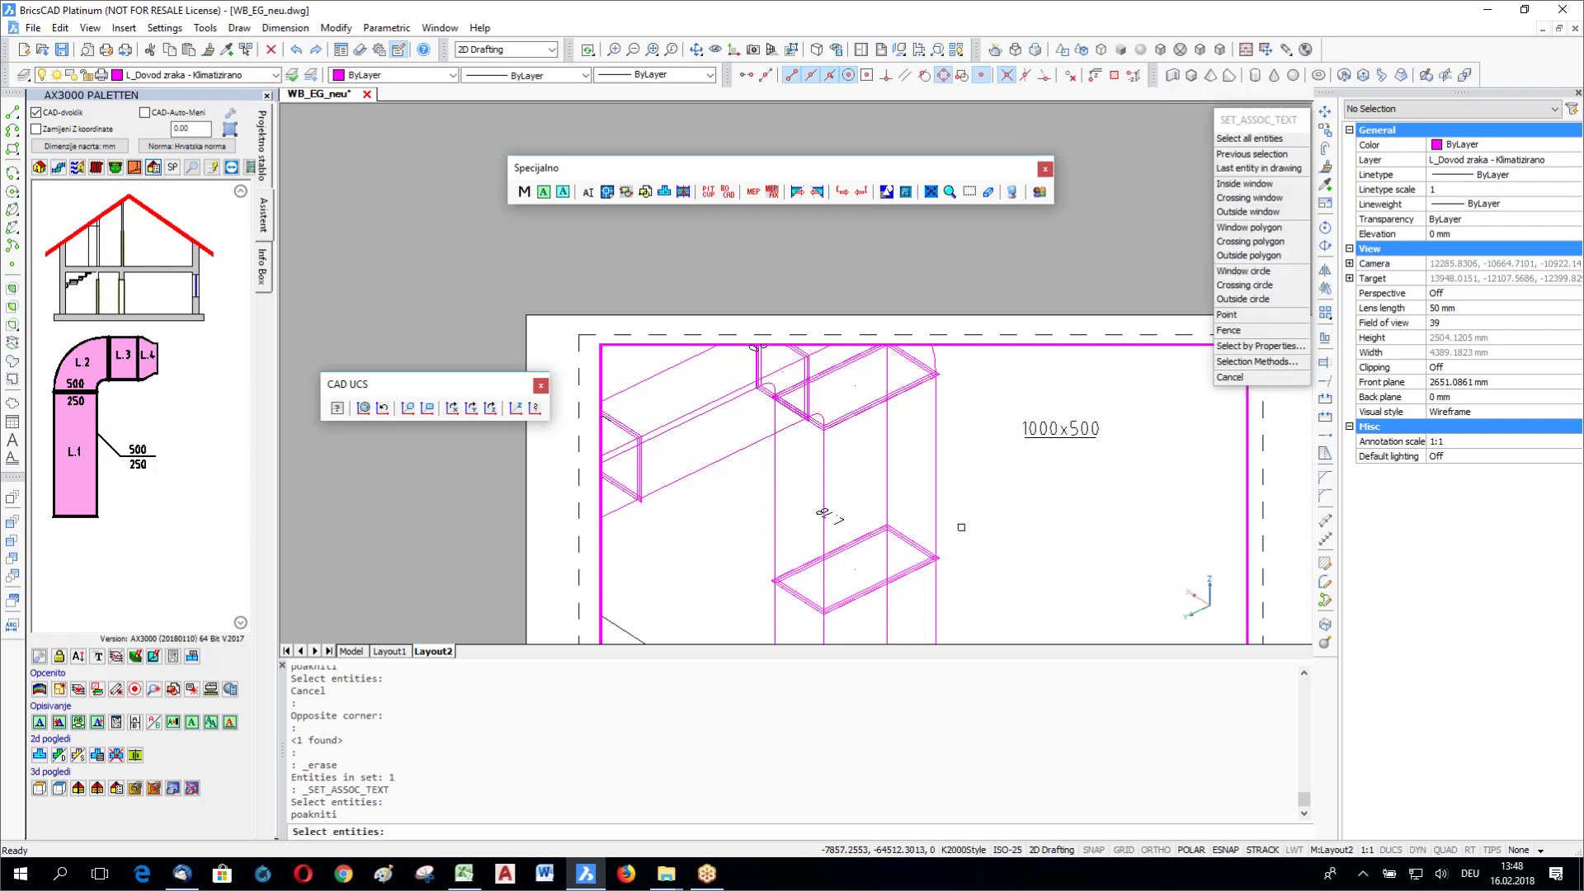
Step: End the labelling command and erase the 1000x500 label beside vertical duct L.18
key(Escape)
drag(1005, 445, 1111, 351)
key(Delete)
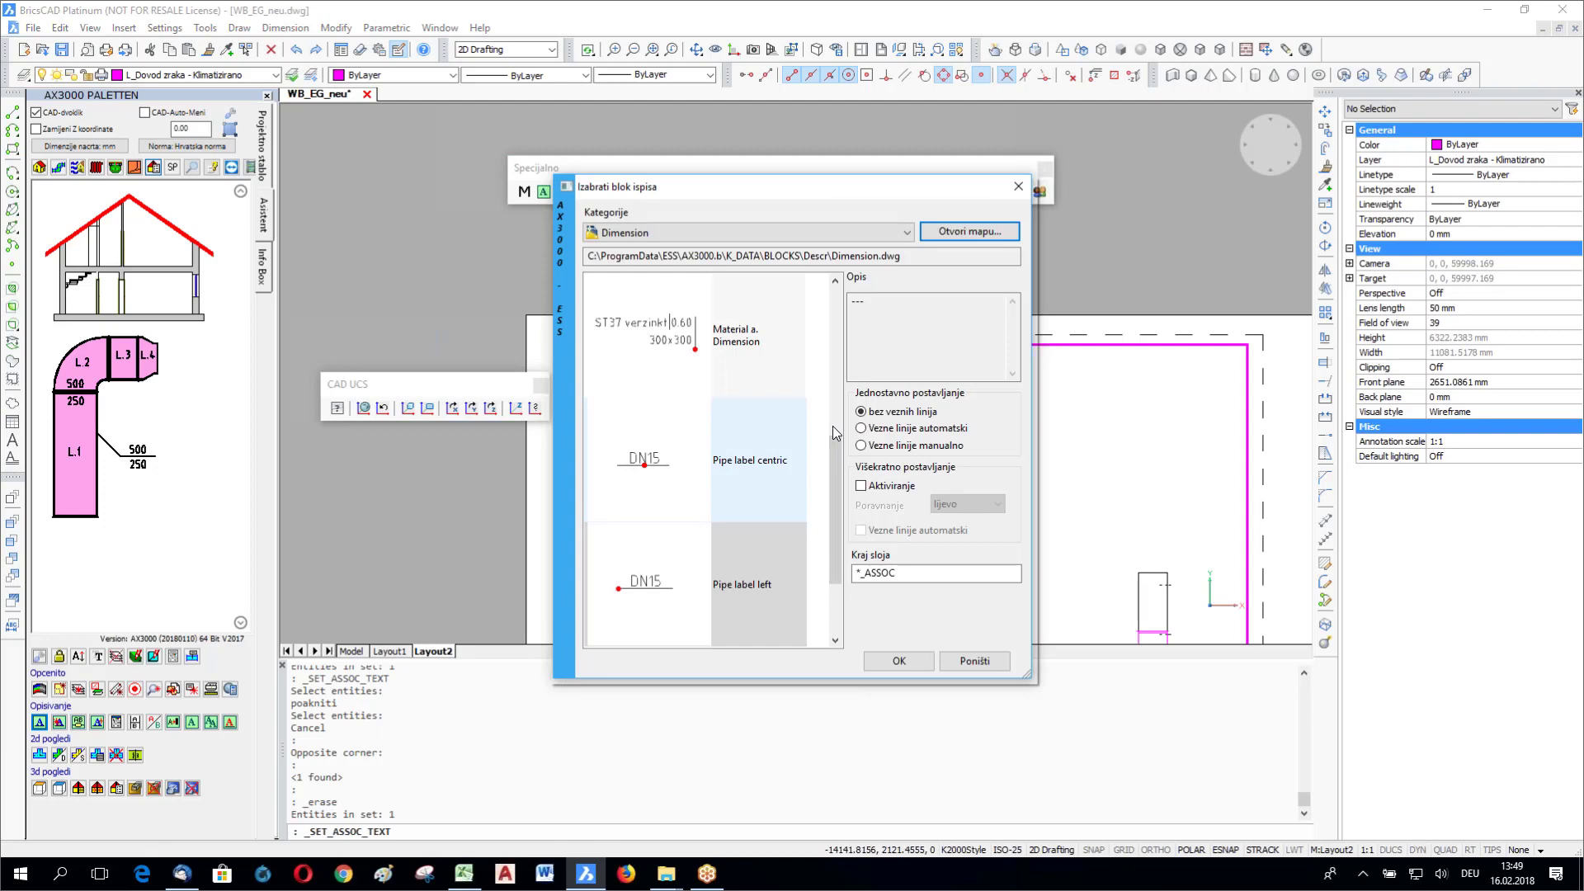
Step: Place a Duct label right block without leader lines beside the uppermost vertical duct segment in the front view
scroll(834, 426, up, 1)
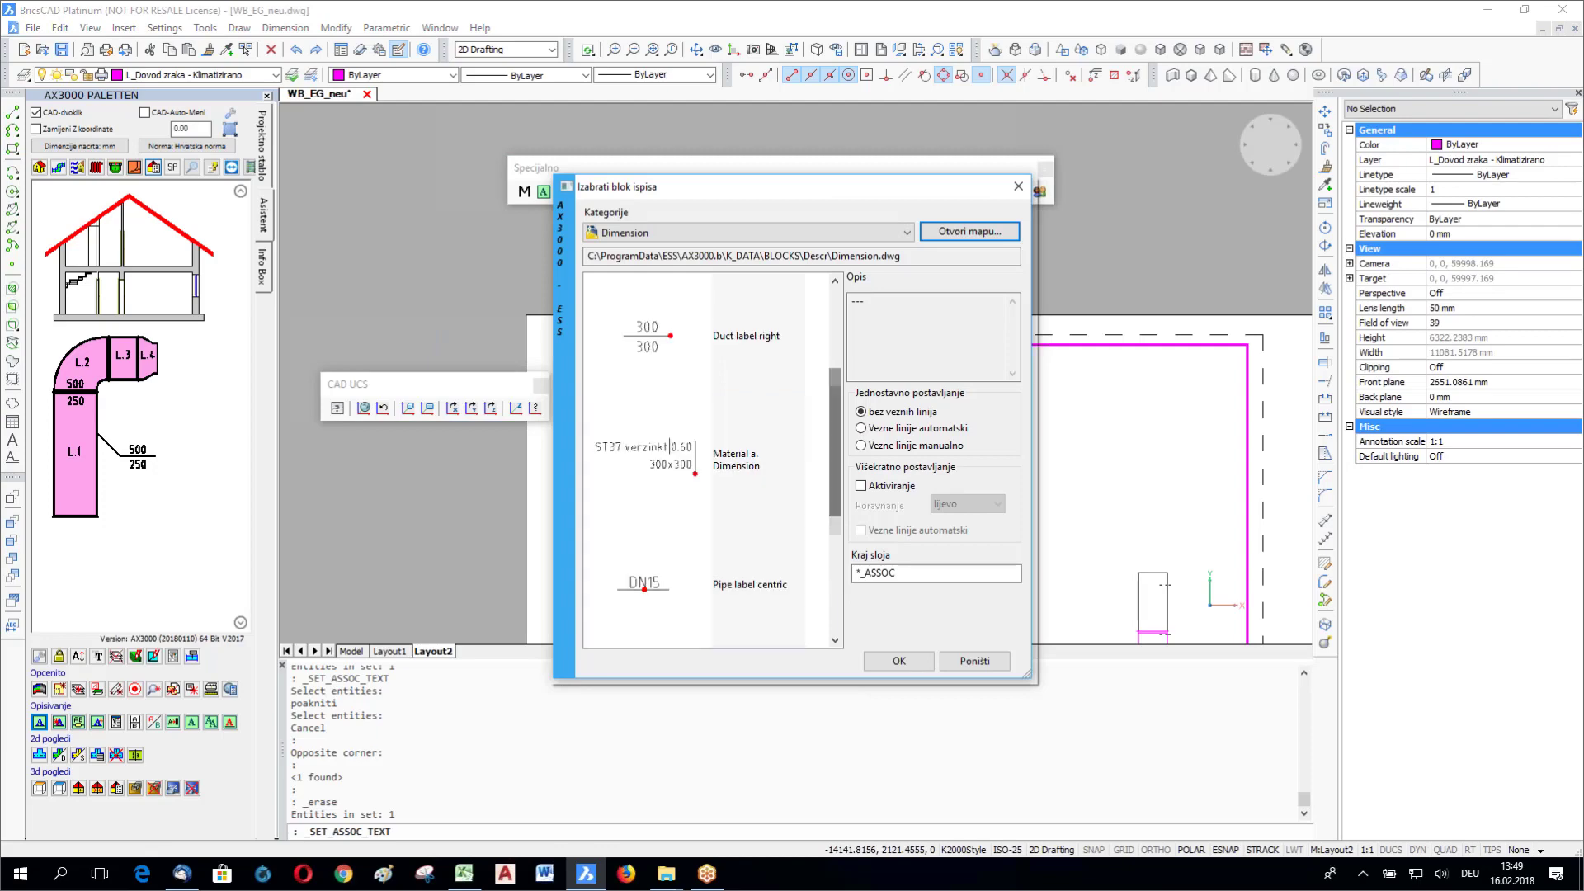
click(741, 480)
click(741, 480)
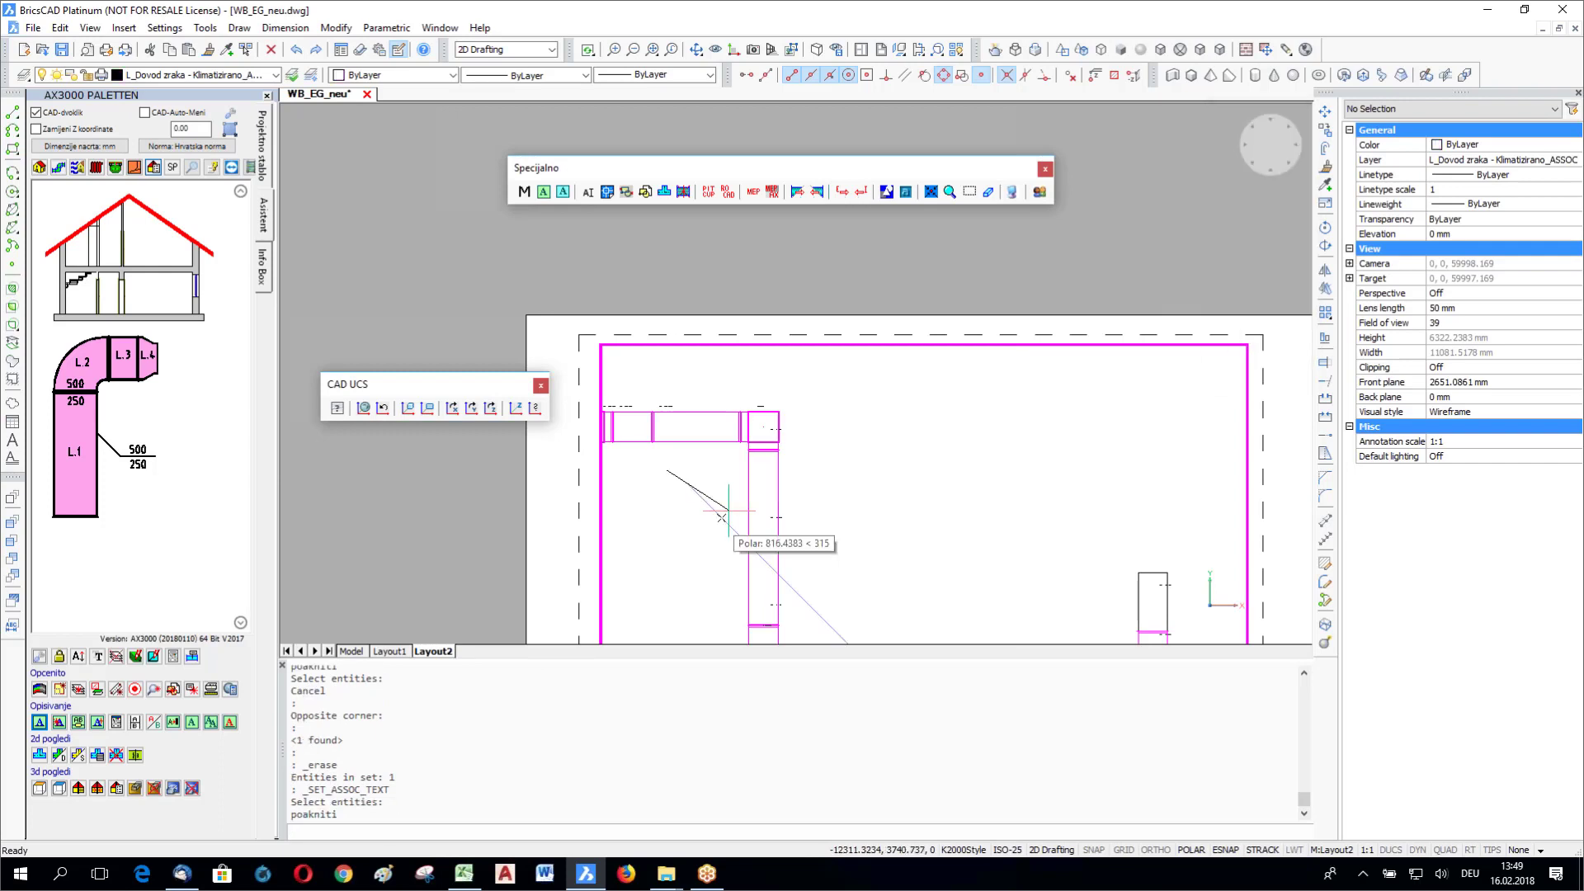
click(726, 483)
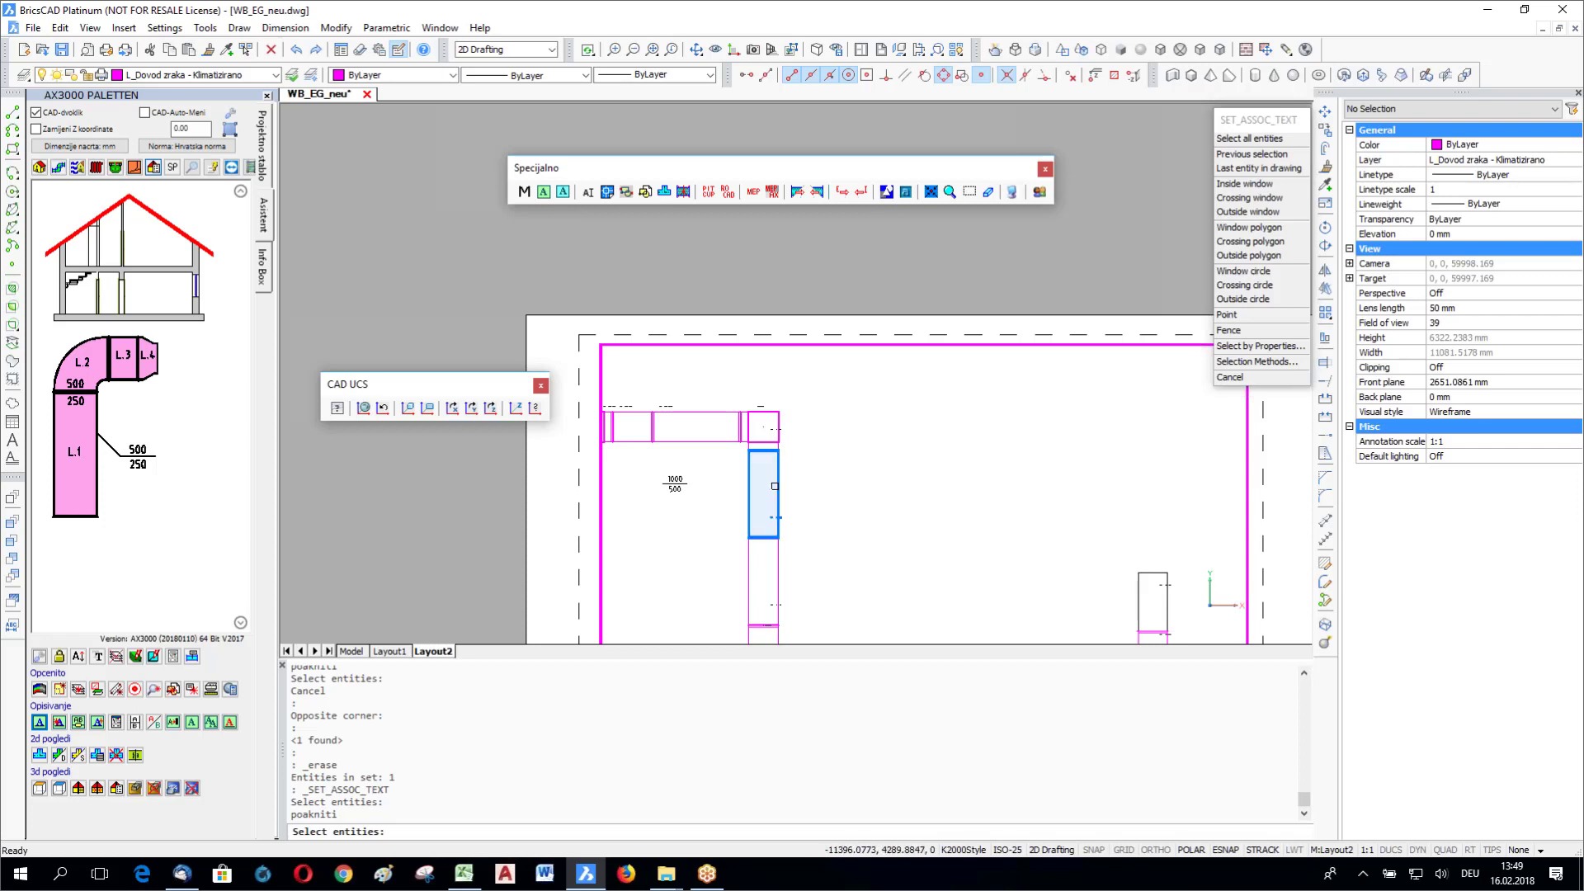
Step: Tilt the view to check the label's orientation, cancel the labelling command and erase the Duct label right block
scroll(771, 477, down, 3)
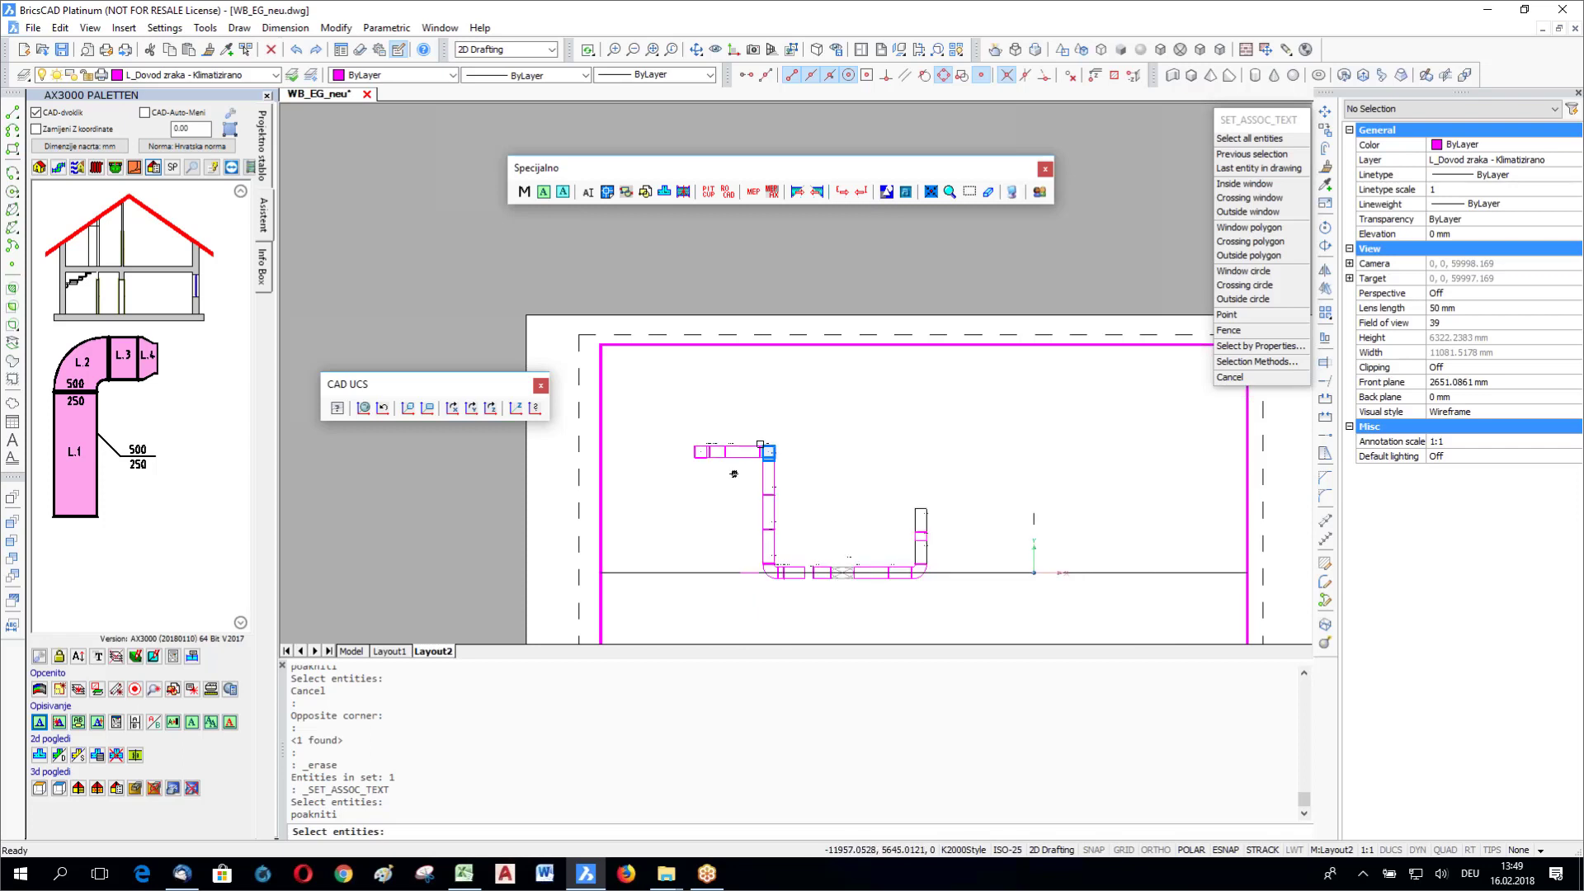
shift+middle_drag(761, 444, 706, 392)
scroll(772, 451, down, 3)
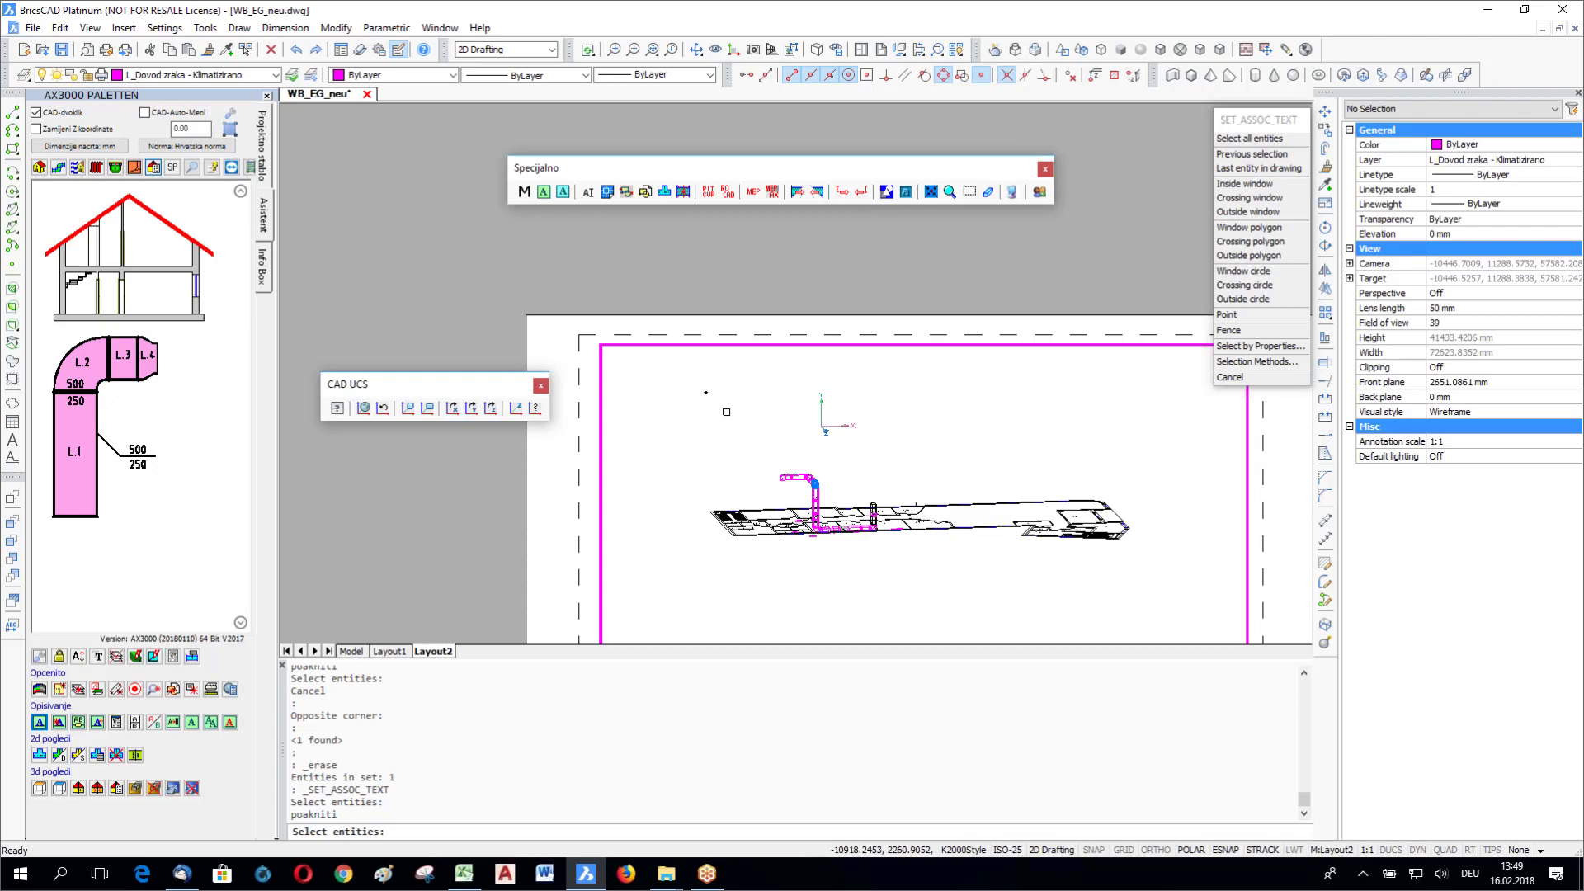
drag(726, 412, 697, 405)
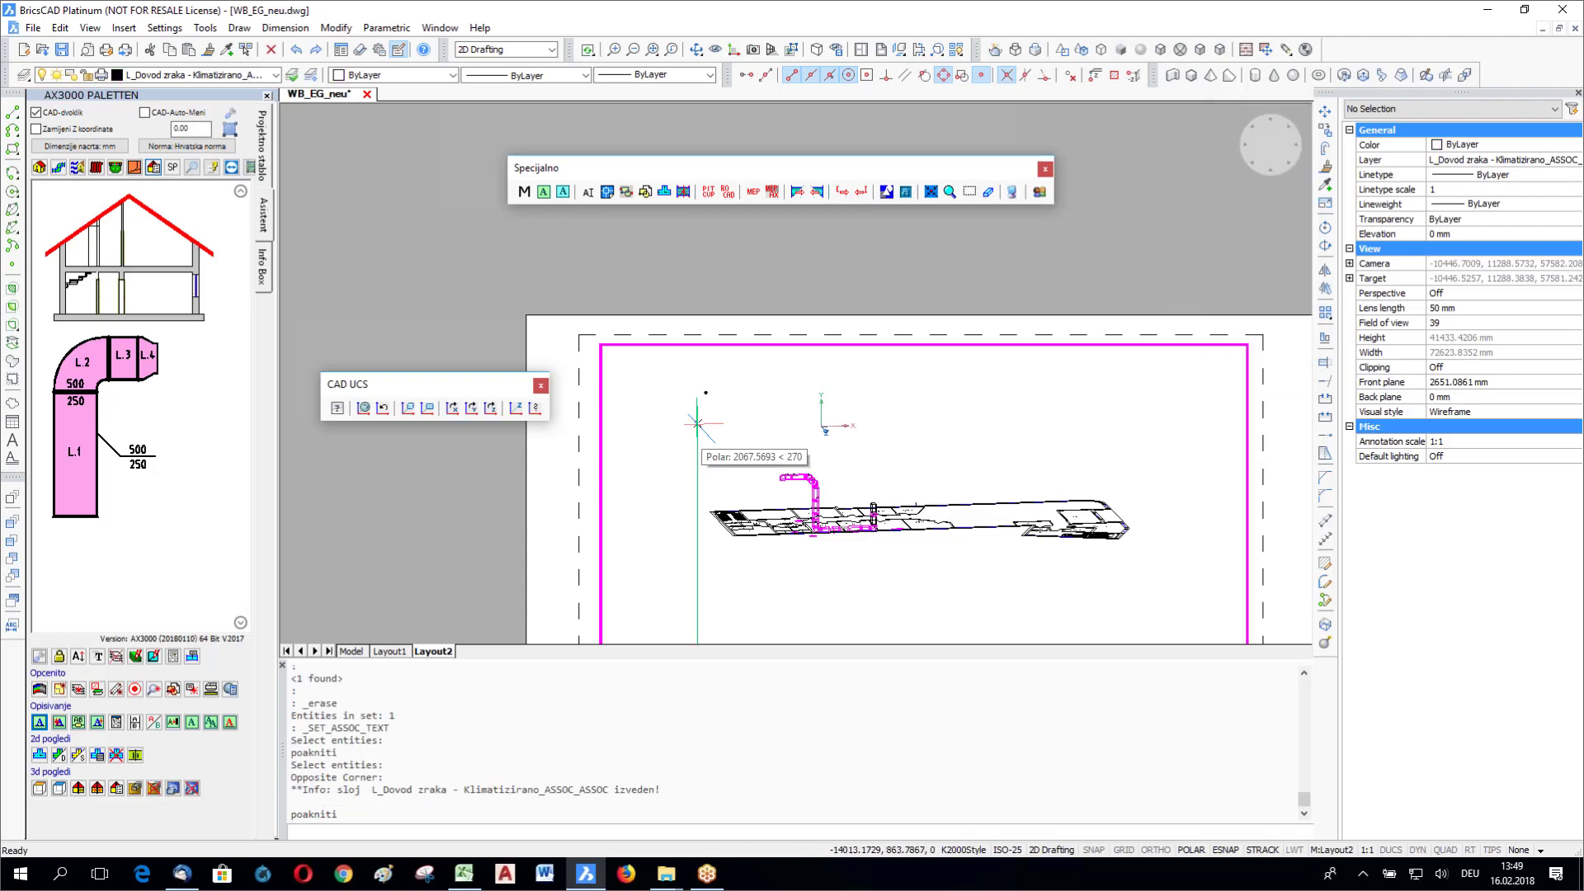
key(Escape)
key(Escape)
key(Escape)
click(699, 401)
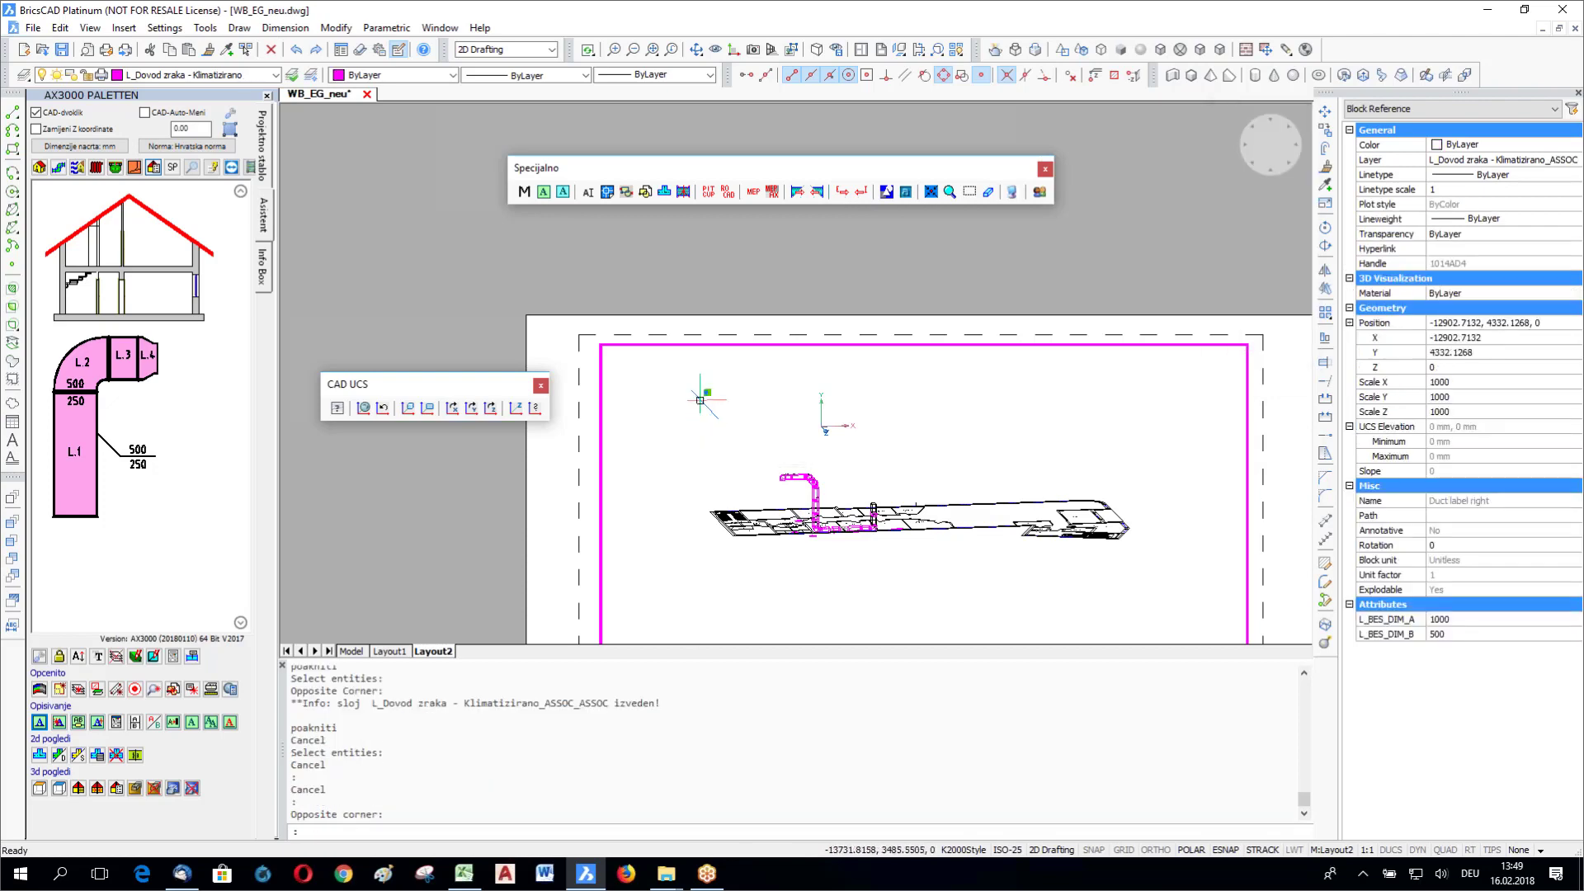
key(Delete)
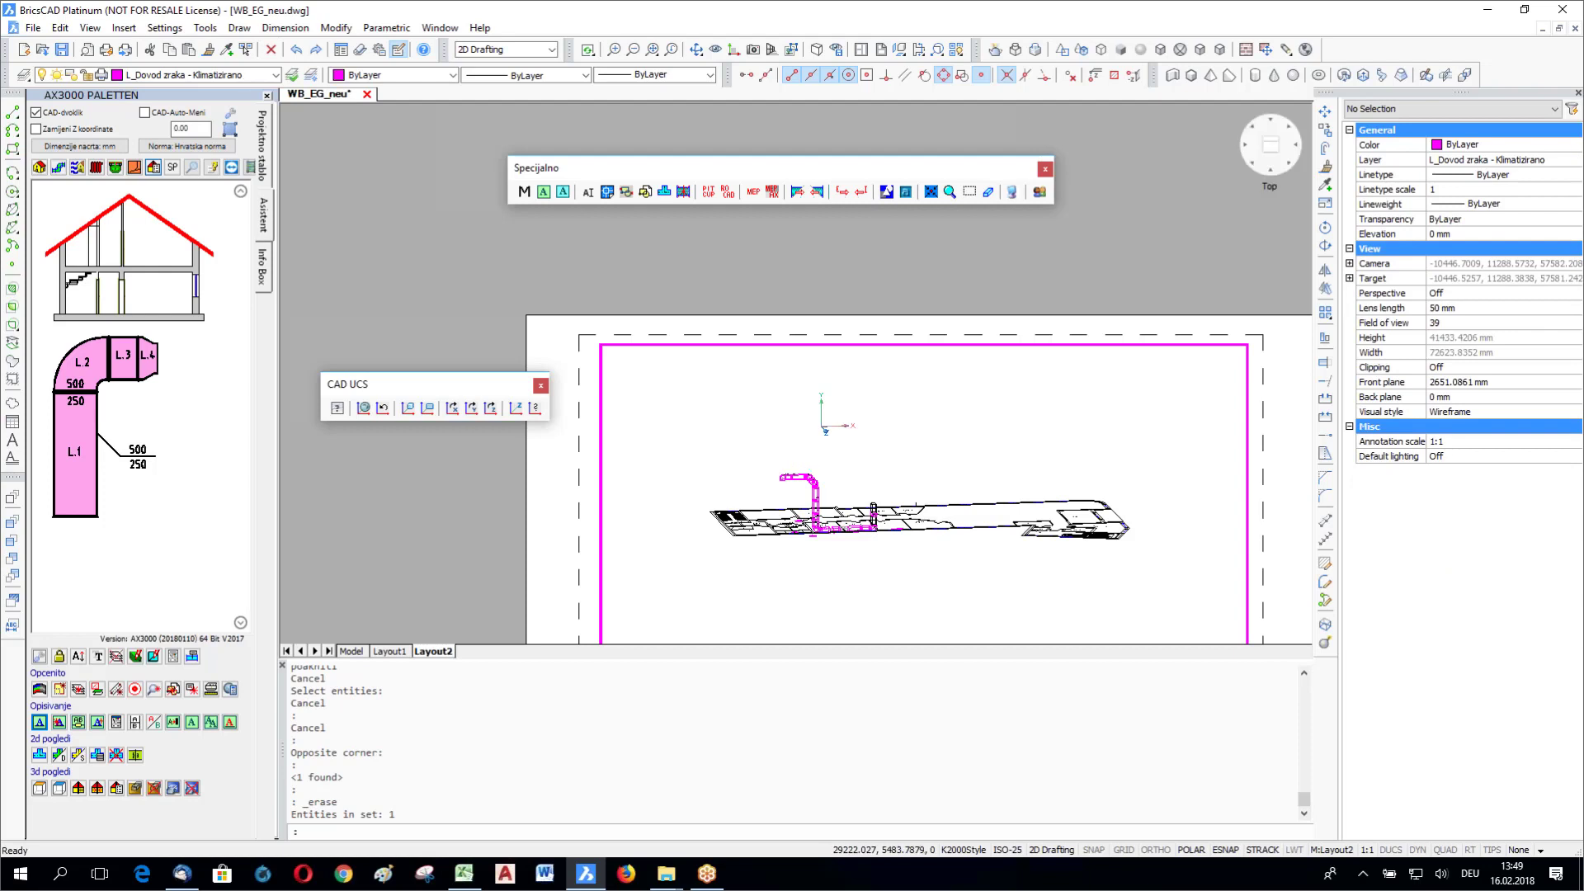
Step: Restore the front view of the duct run and align the UCS to the uppermost vertical duct segment by entity
click(1270, 146)
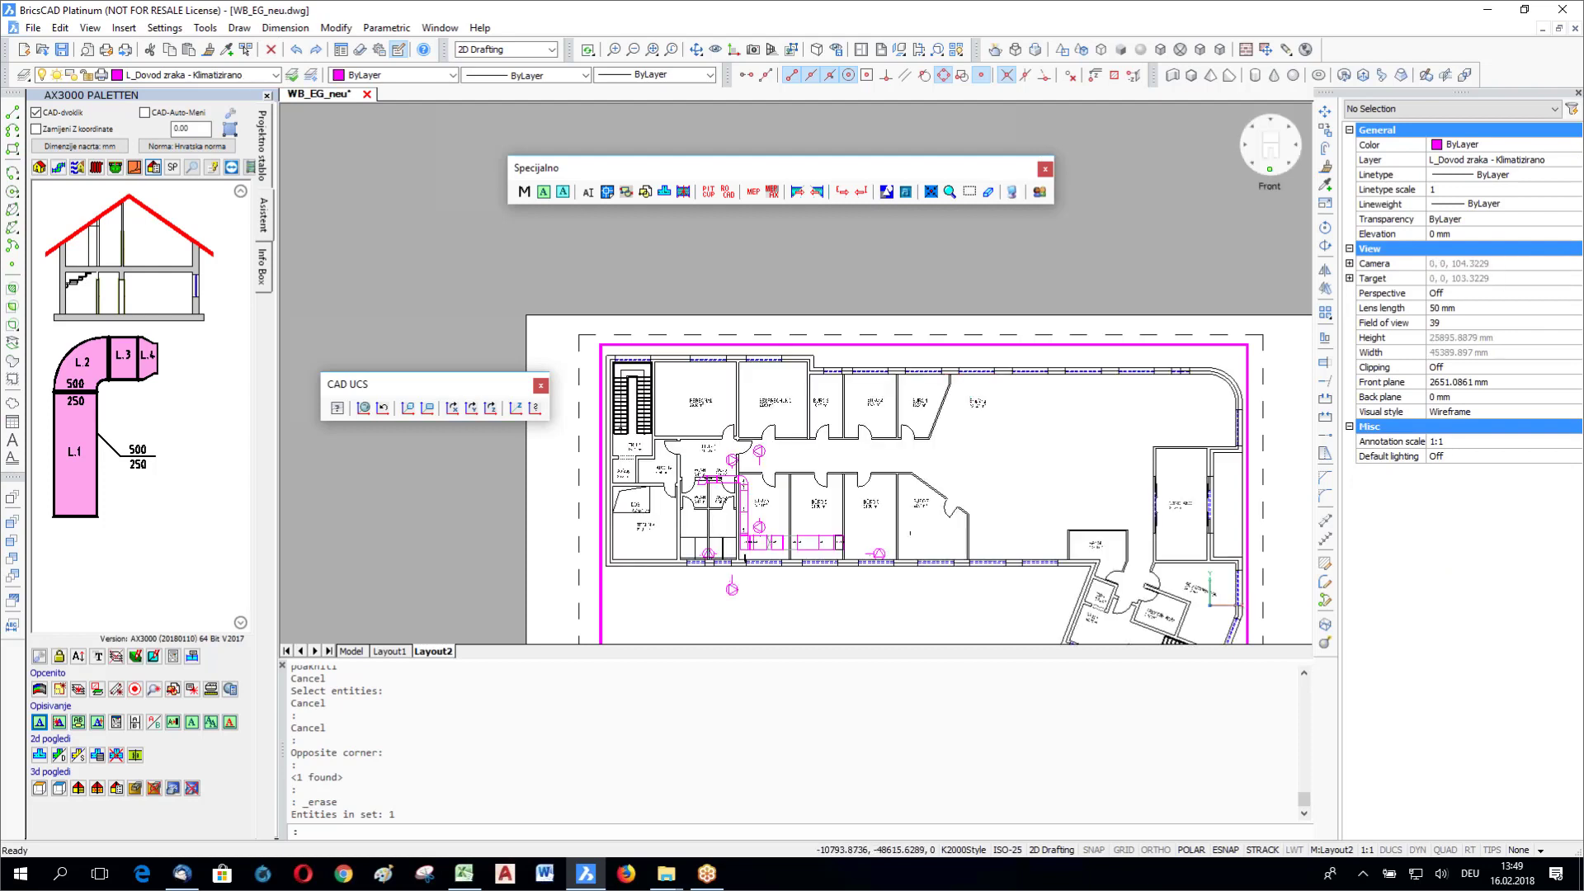
click(1270, 165)
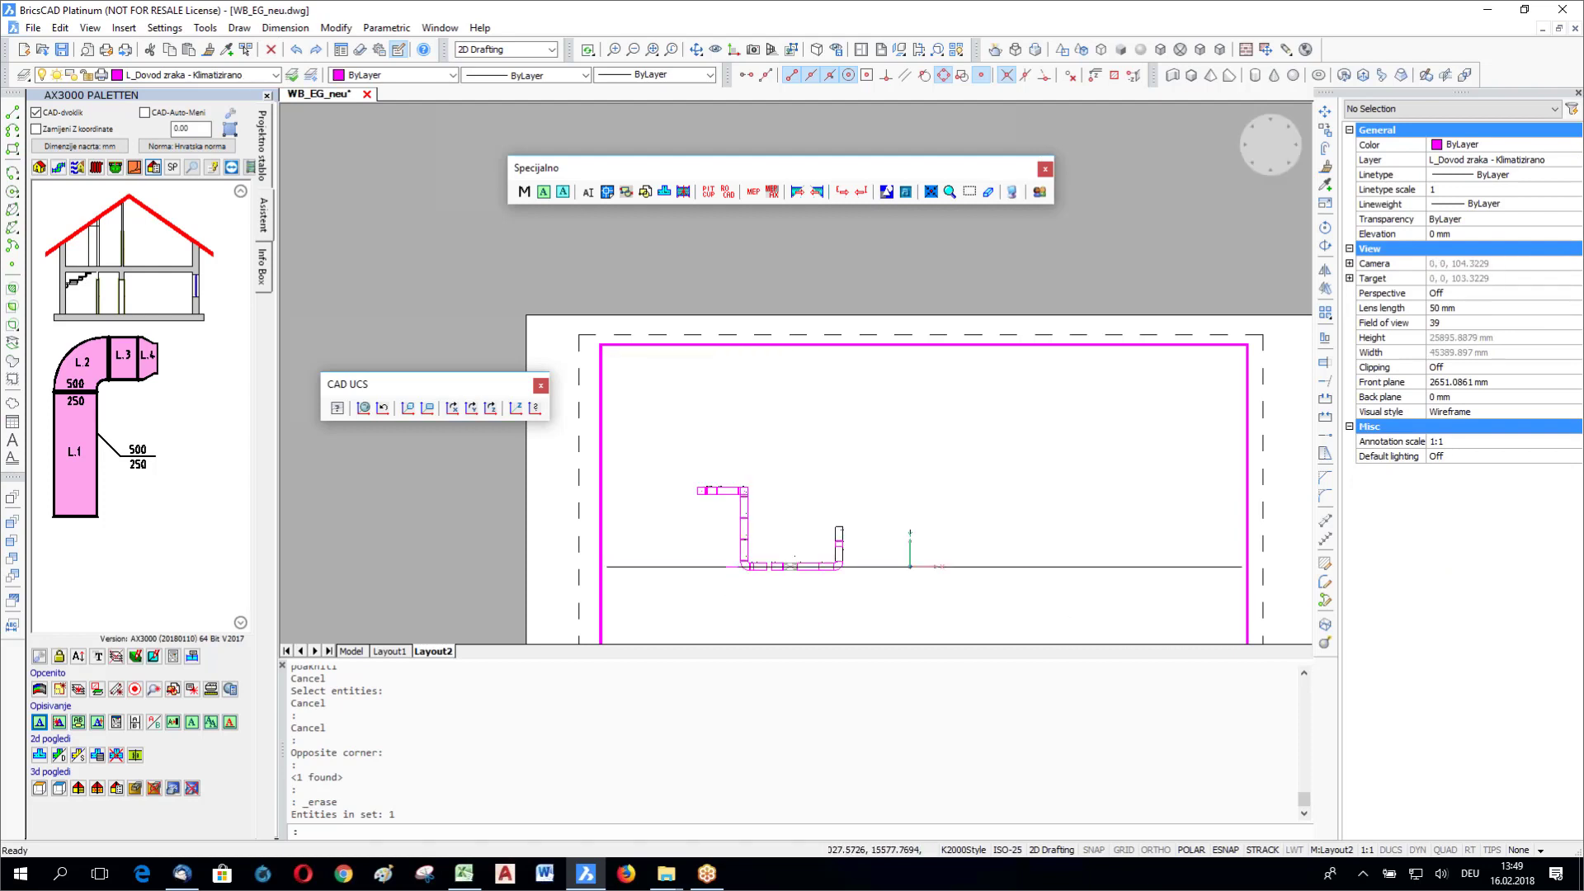
scroll(730, 465, up, 8)
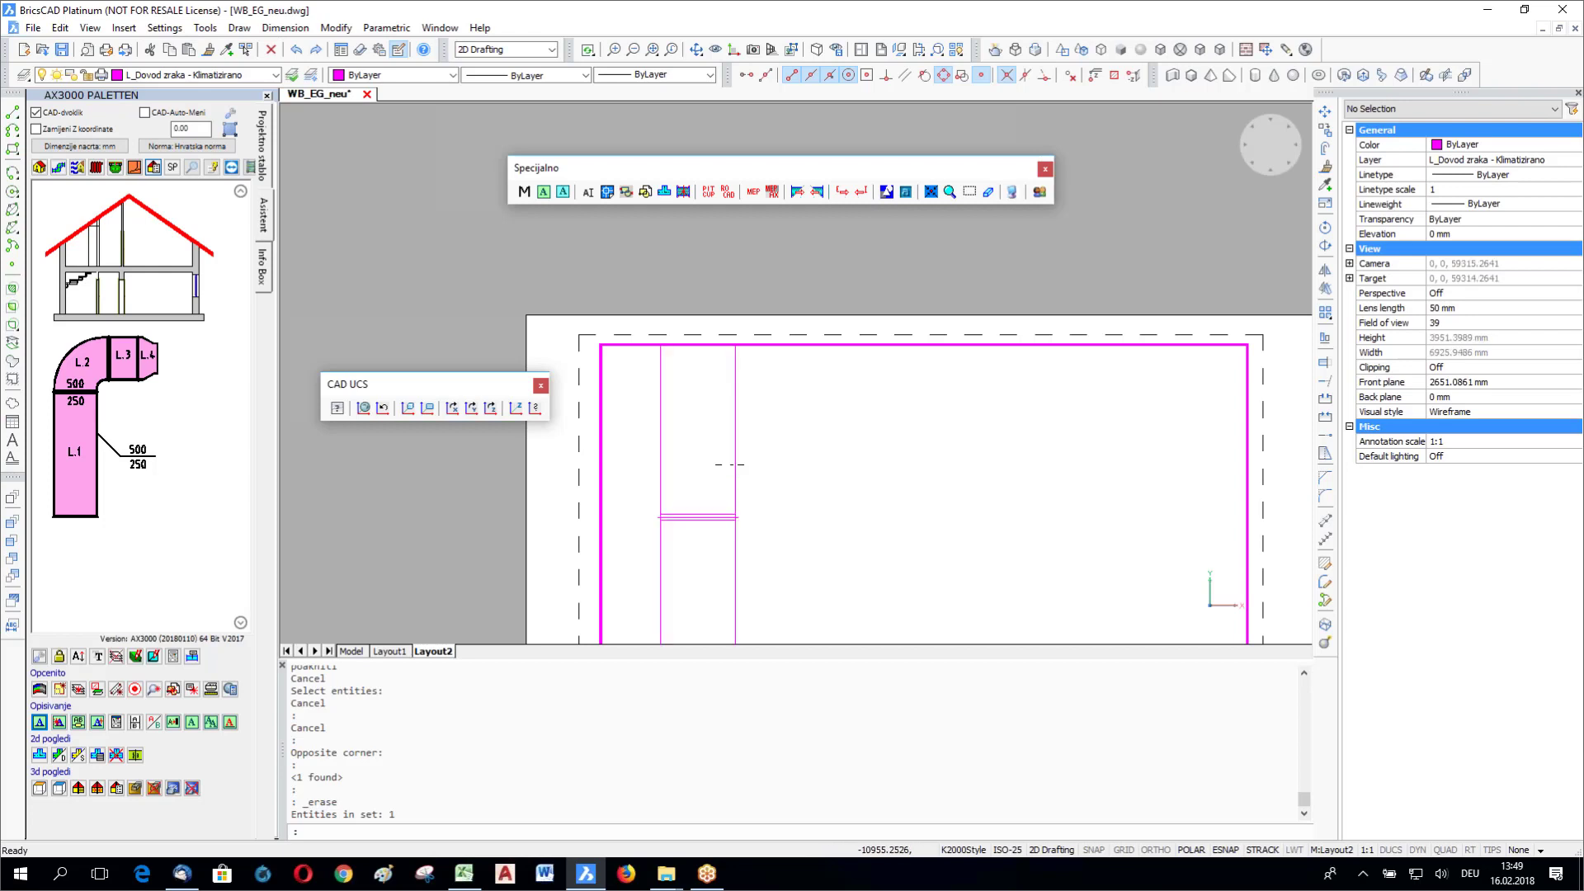
scroll(760, 416, up, 2)
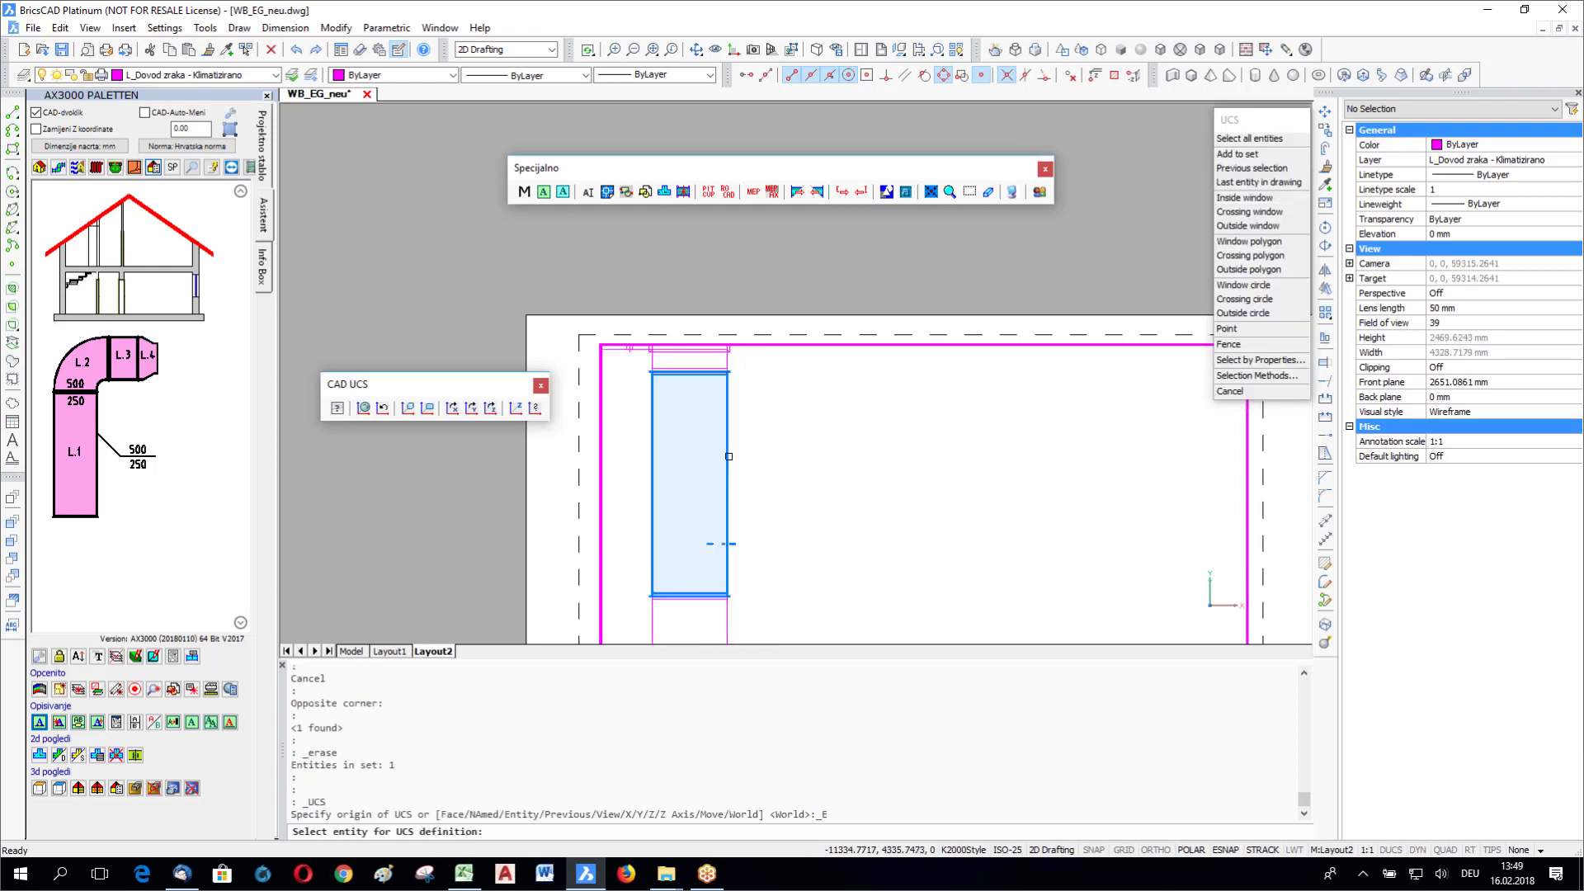
click(729, 456)
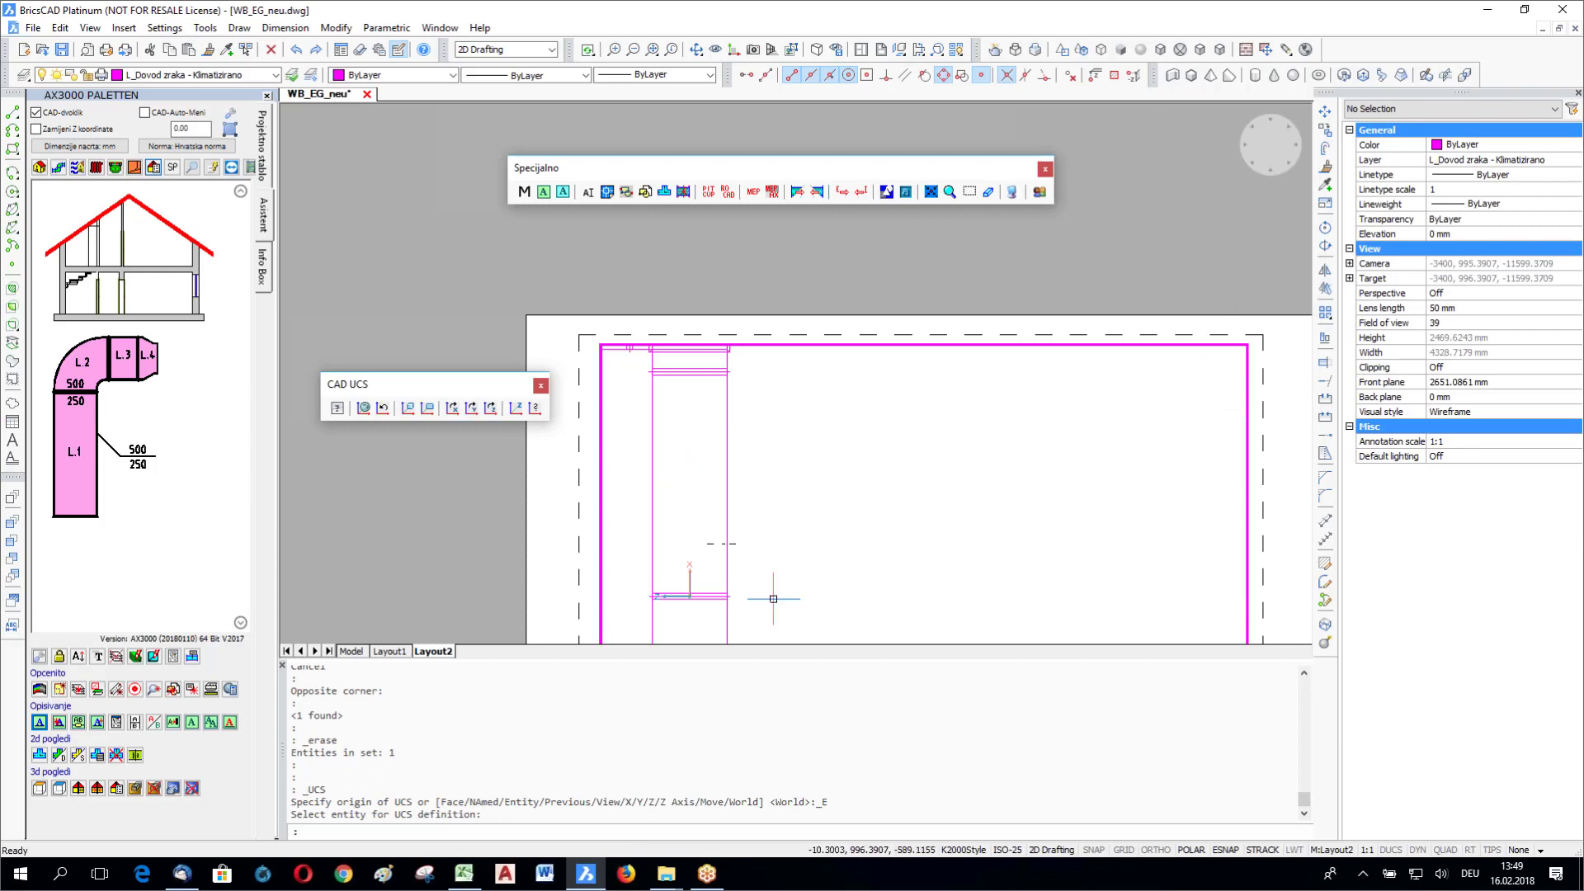
shift+middle_drag(773, 598, 809, 548)
click(1271, 170)
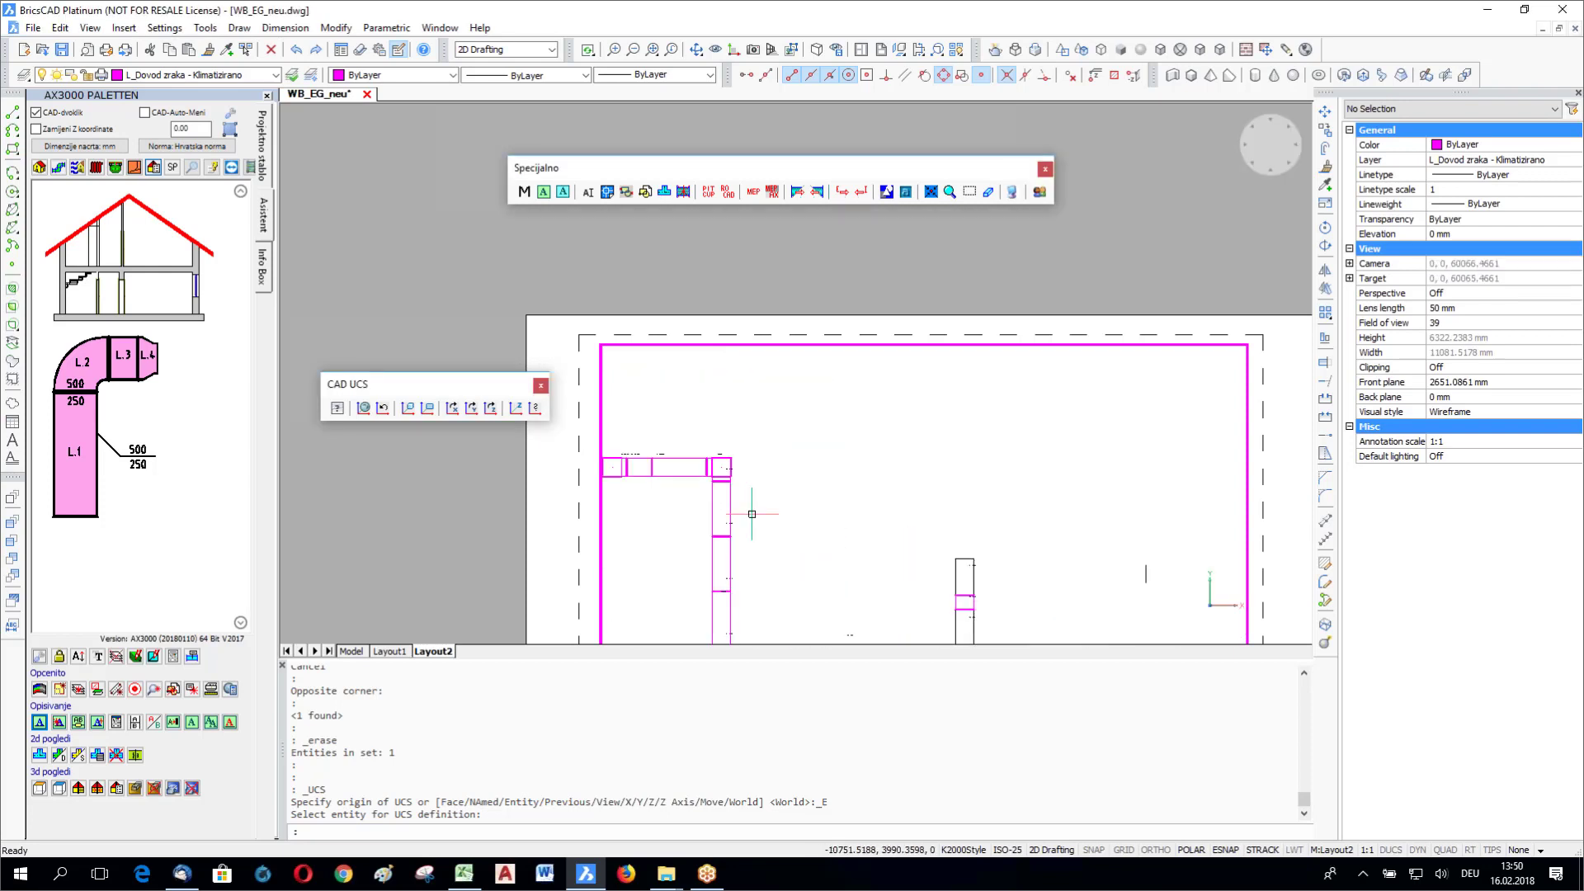
click(730, 514)
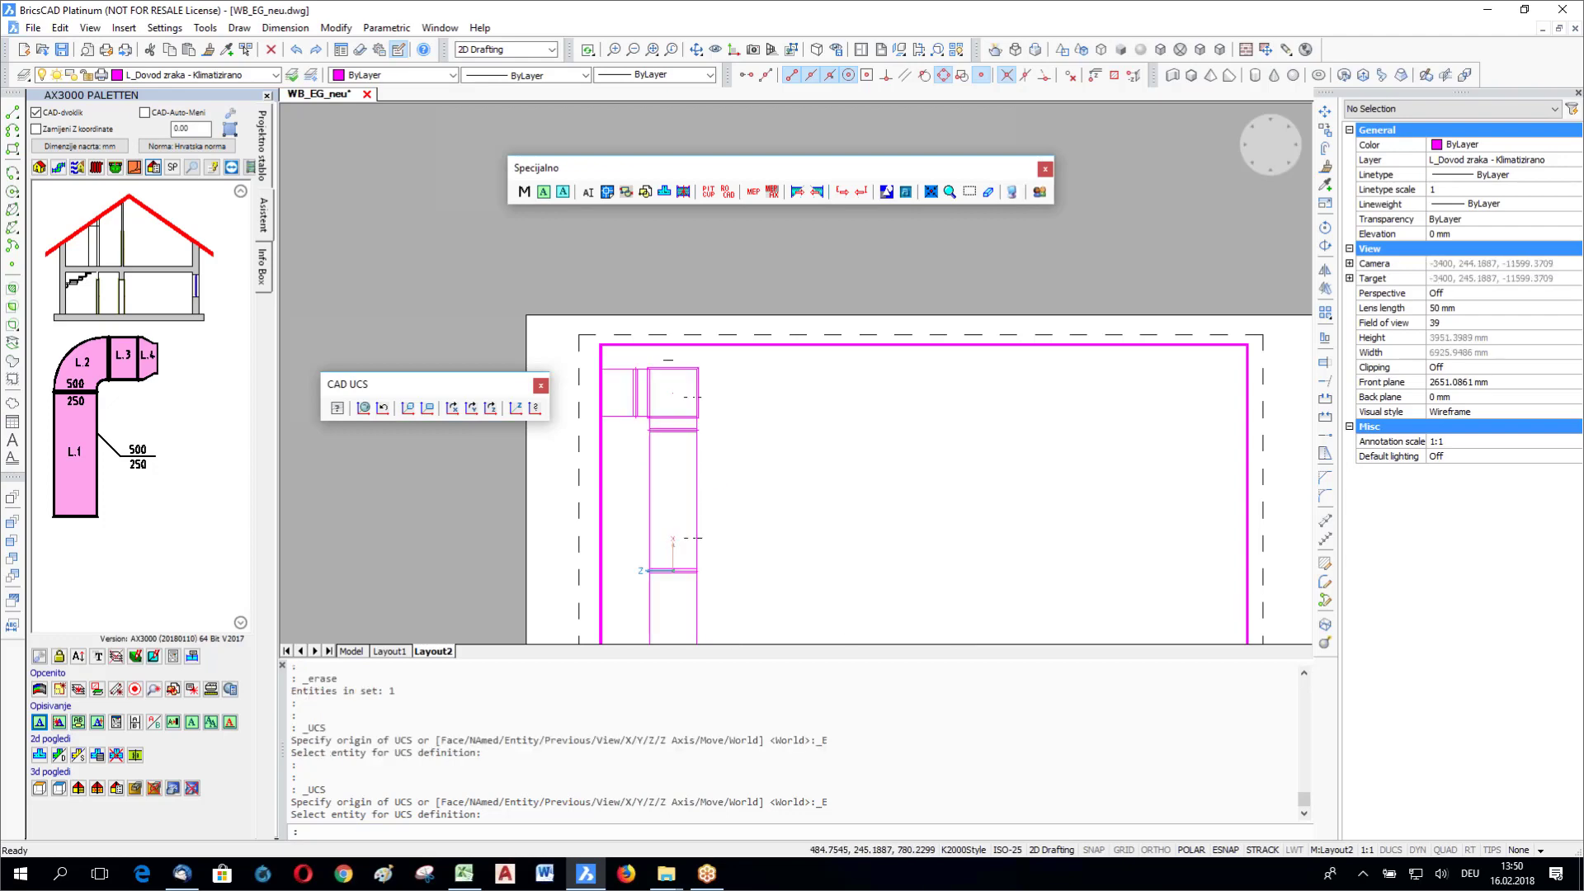
Step: Place a Duct label left block without leader lines beside the uppermost vertical duct segment and end the labelling command
click(39, 722)
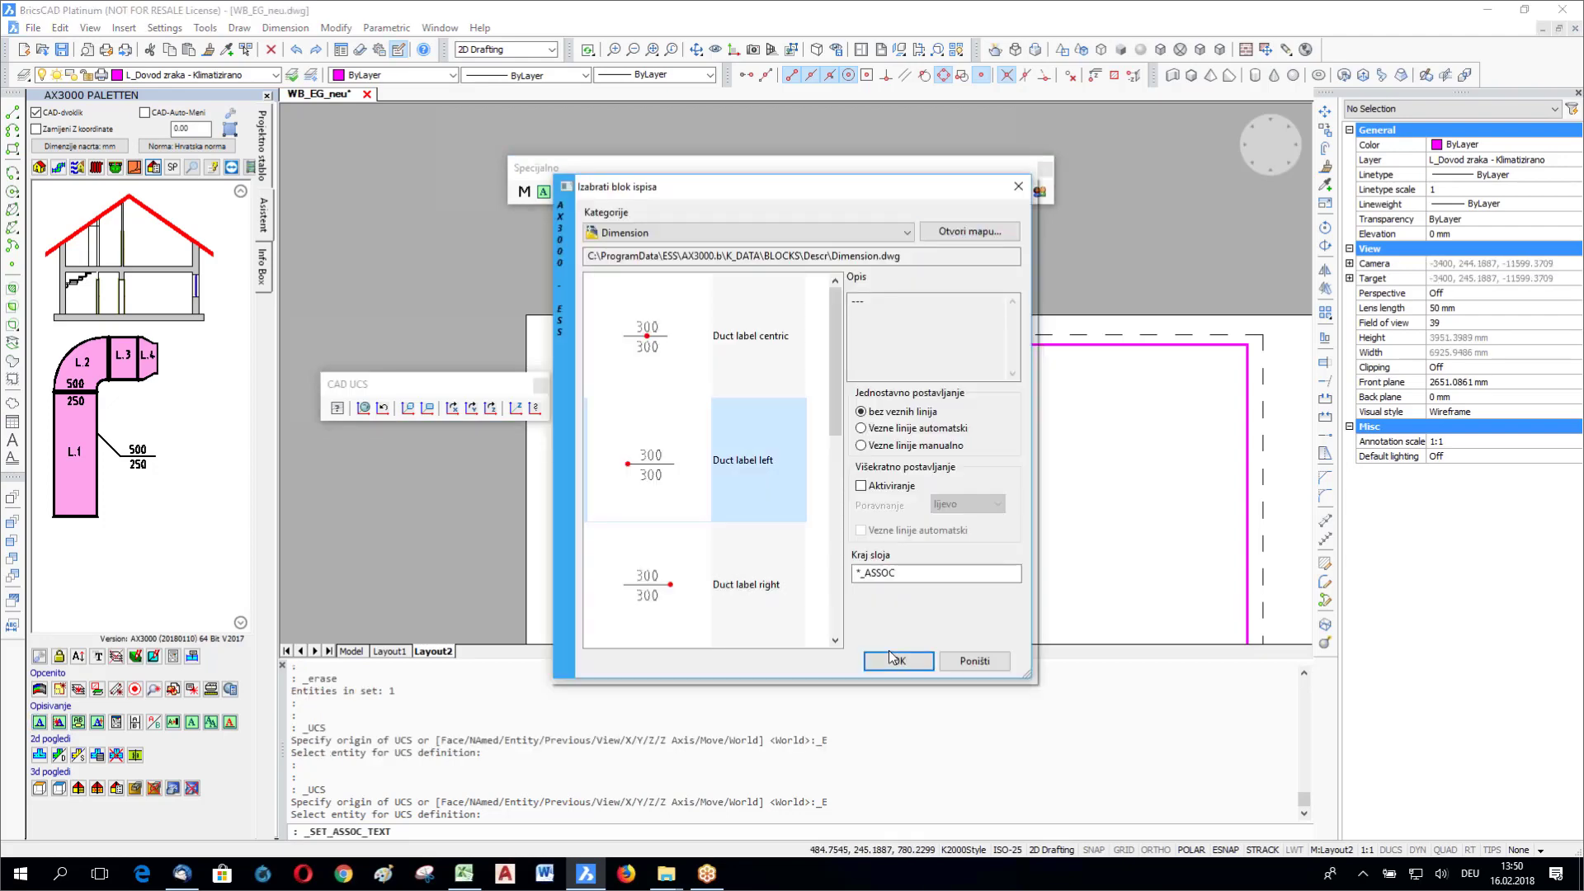
click(895, 660)
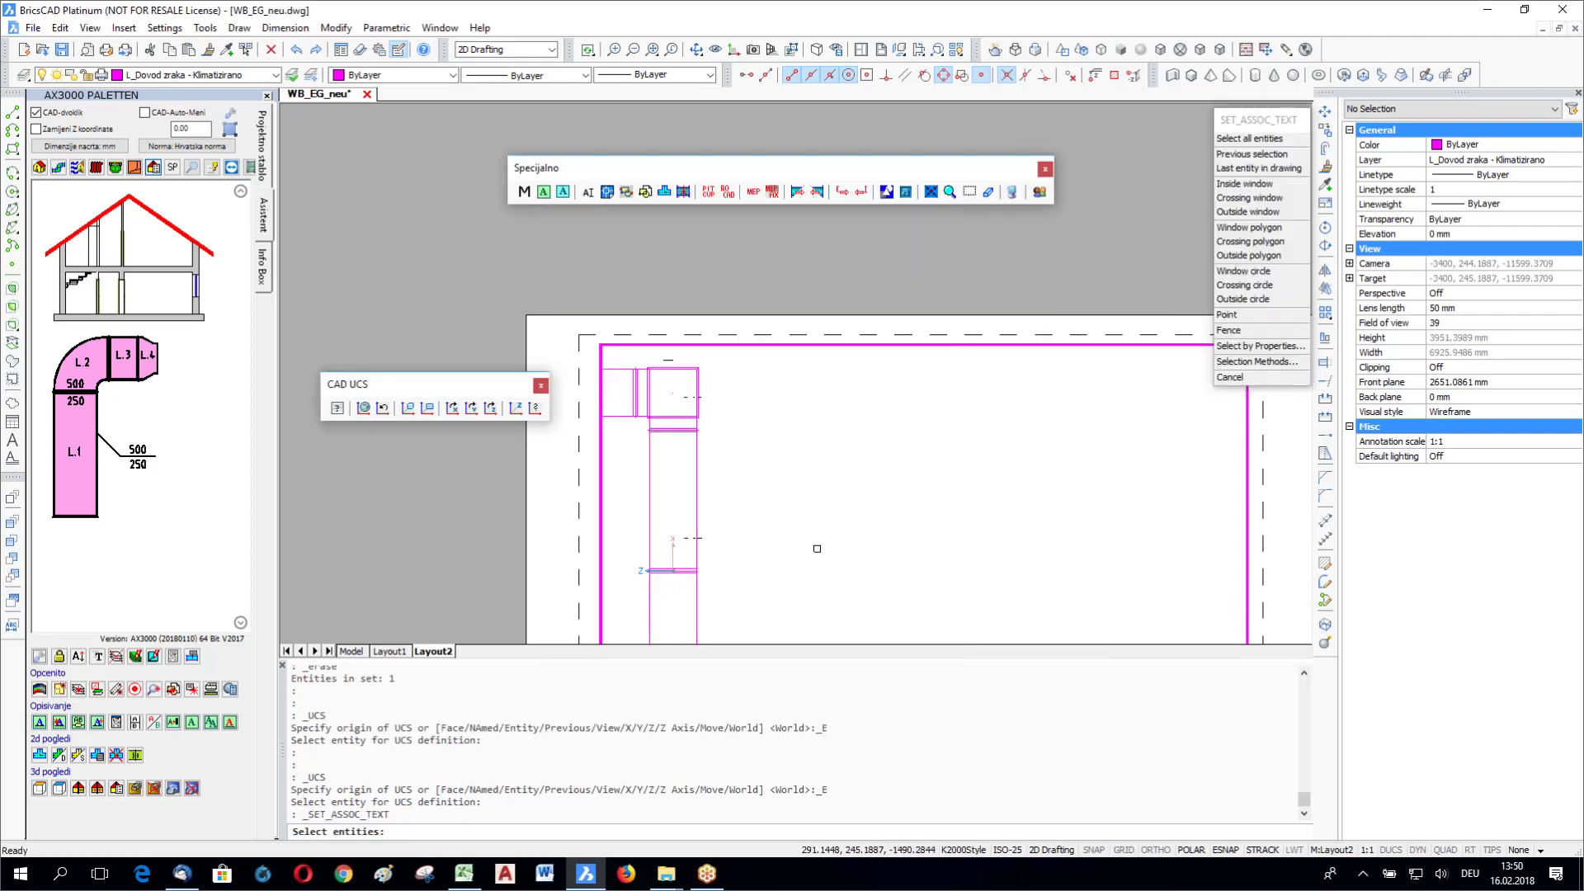
click(702, 479)
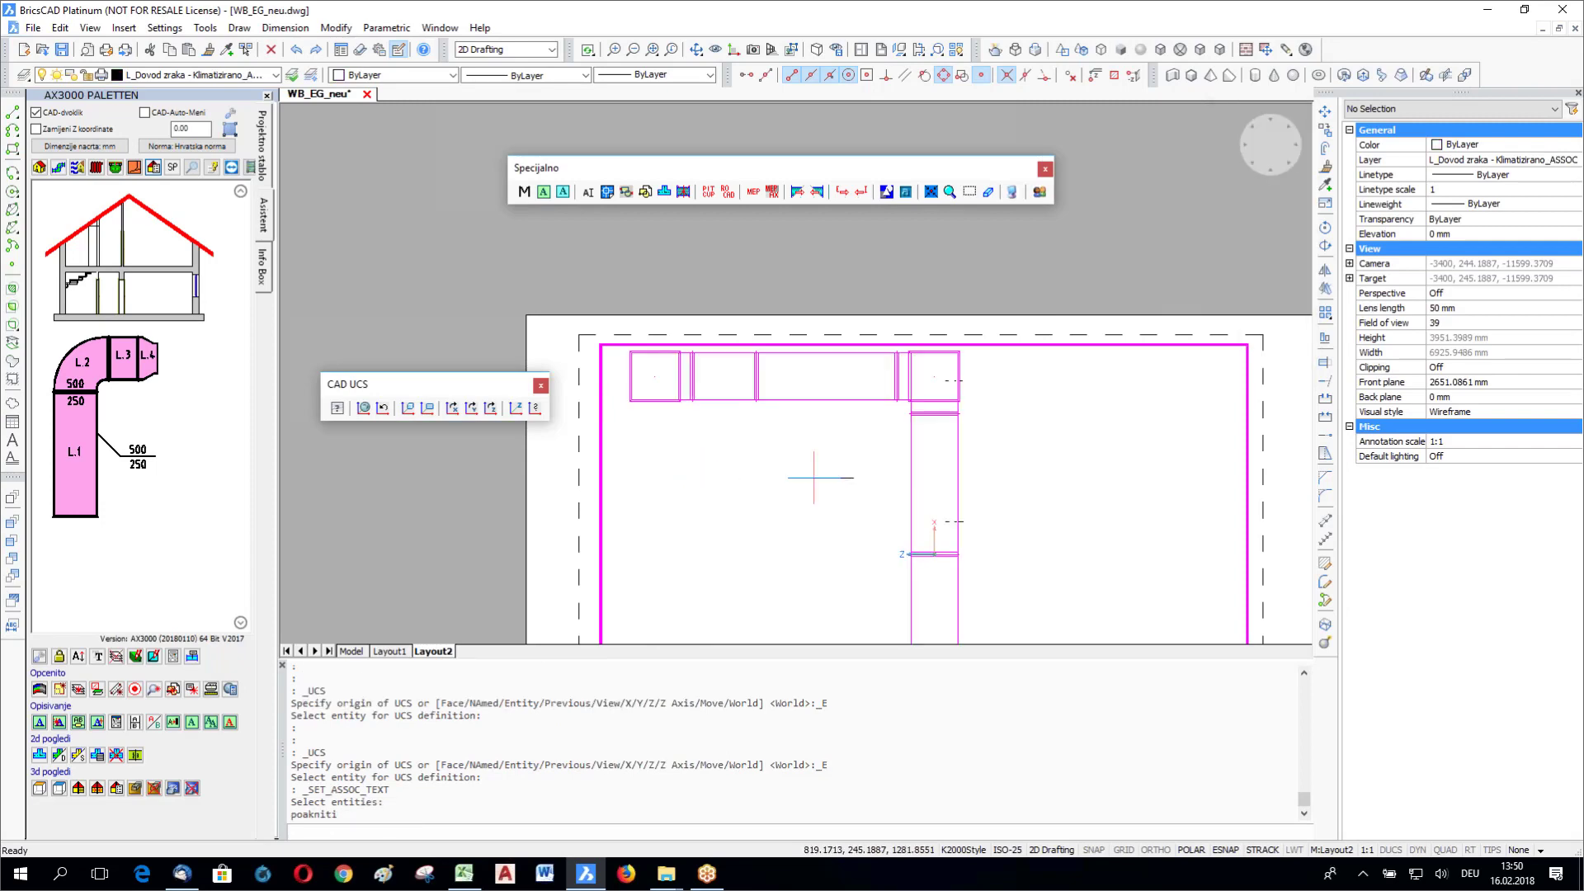
click(911, 477)
key(Escape)
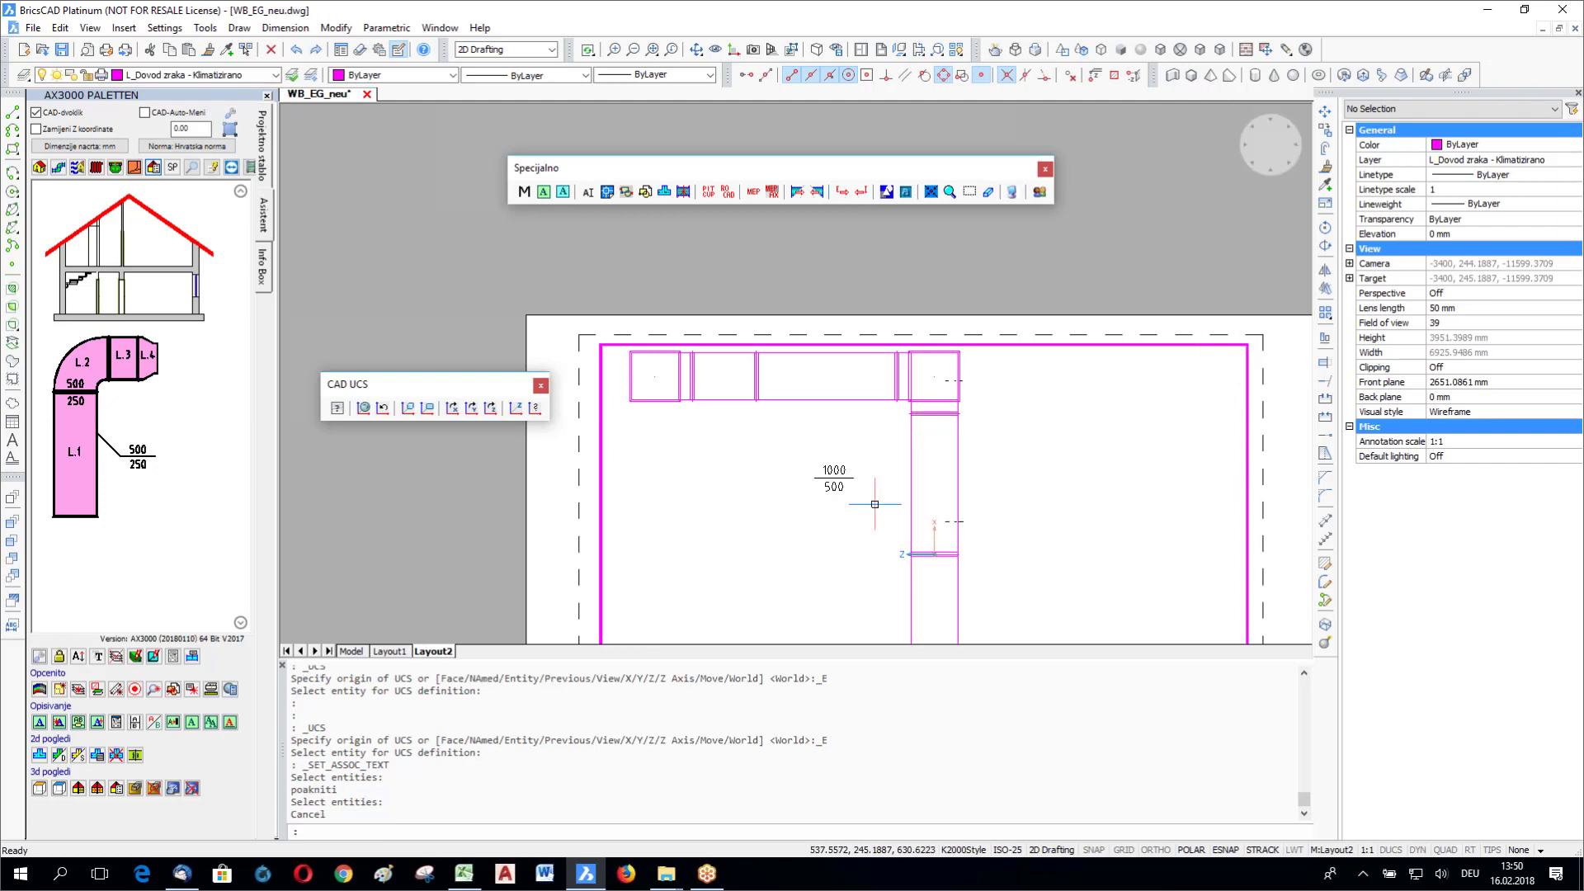
Step: Orbit around the duct run to examine the new duct label's orientation, and return to the front view
scroll(875, 503, down, 2)
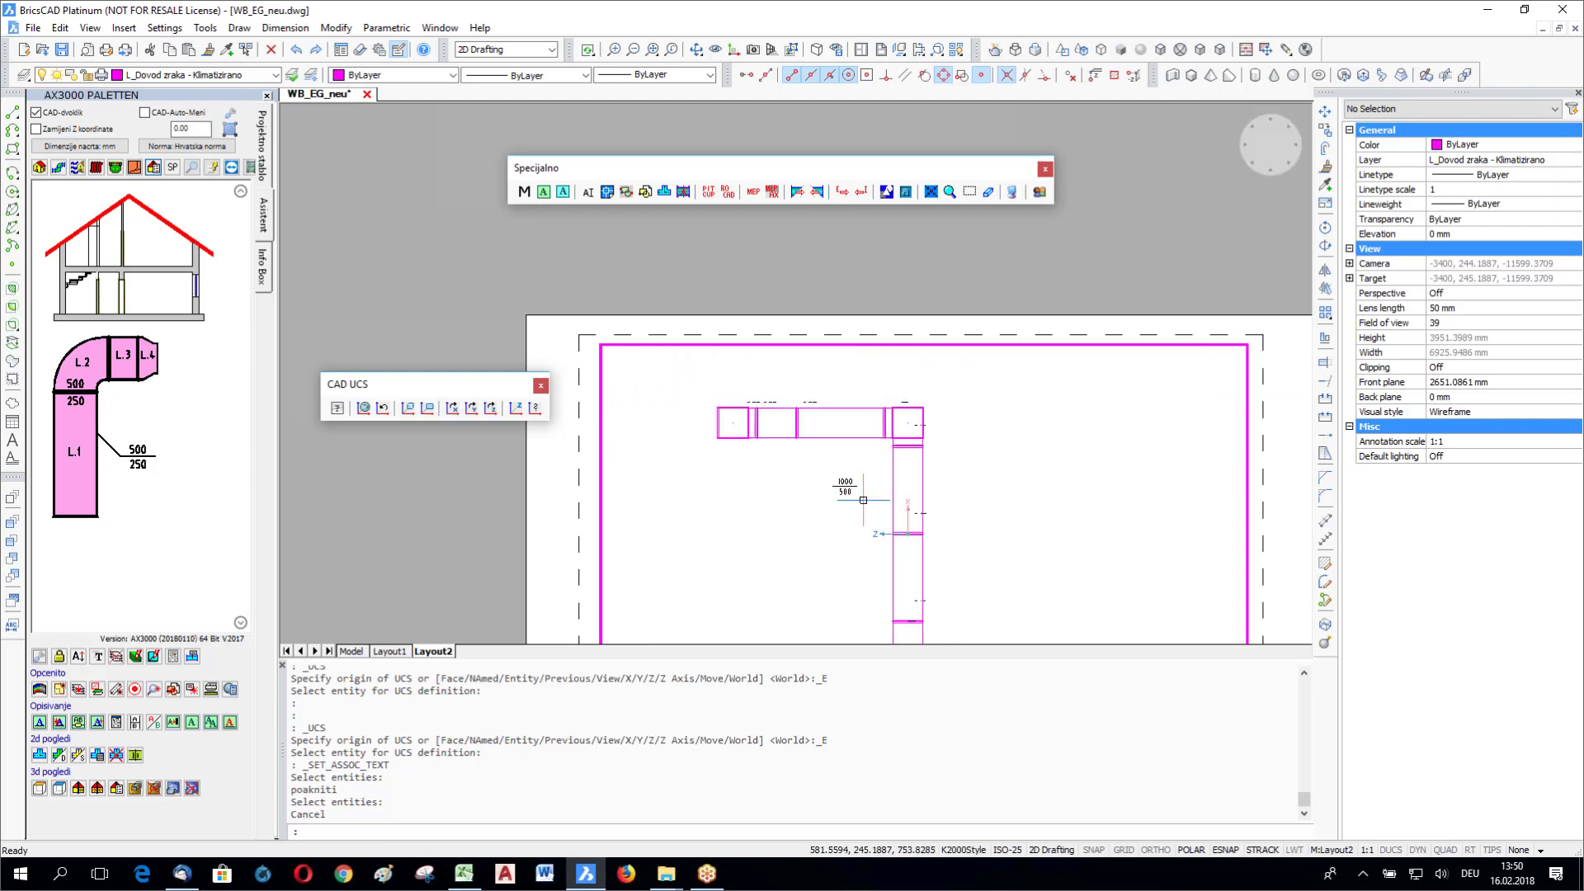
mouse_move(863, 500)
shift+middle_down()
mouse_move(1065, 537)
mouse_move(1073, 516)
shift+middle_up()
mouse_move(888, 517)
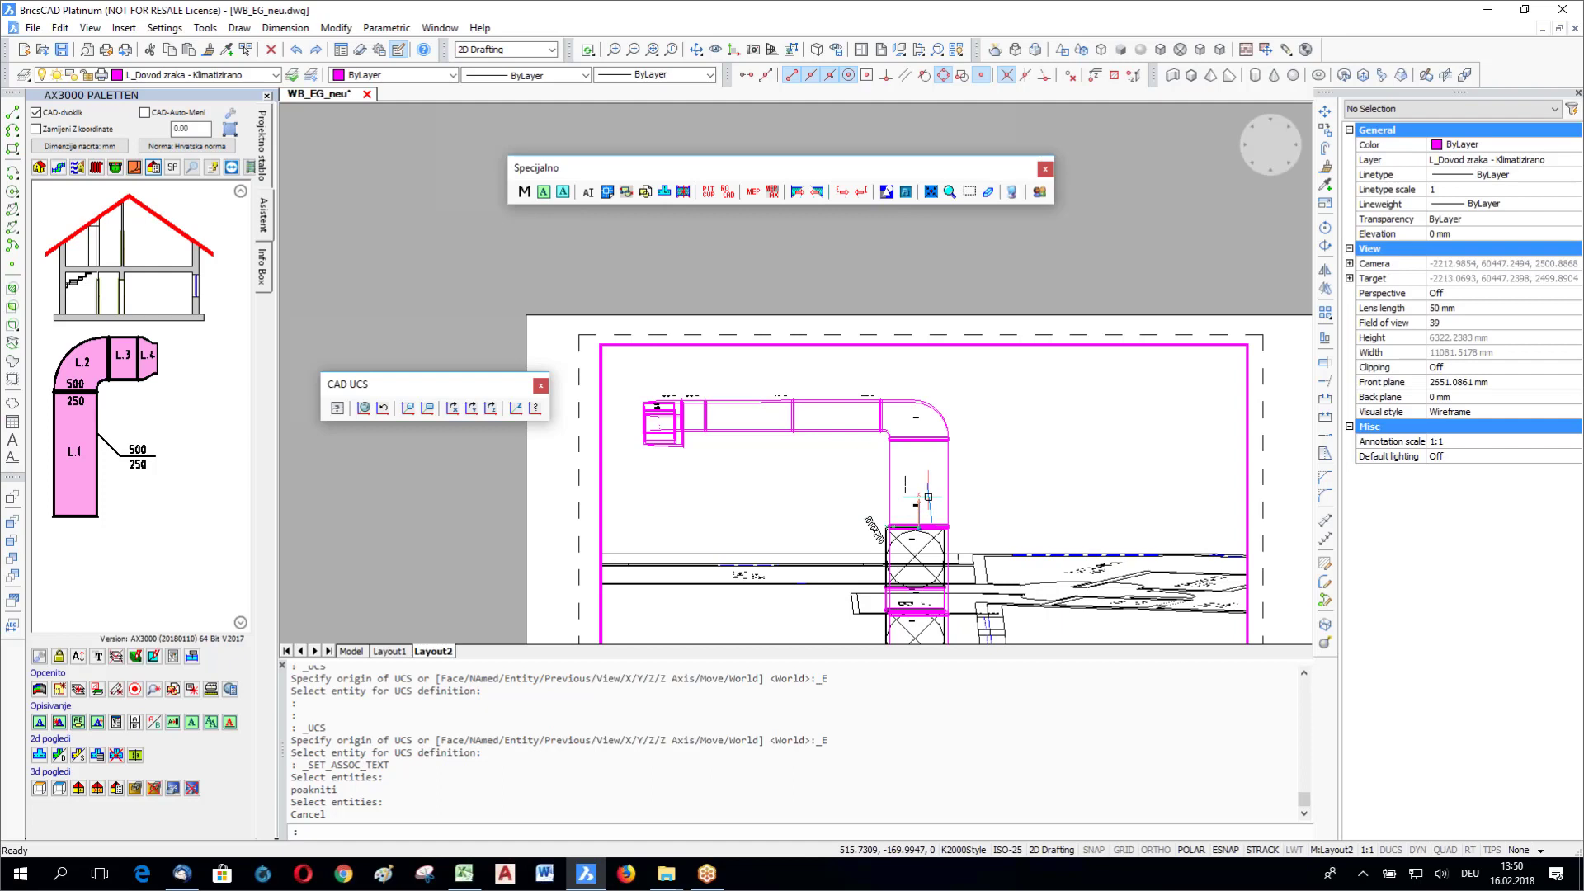
mouse_move(929, 497)
shift+middle_down()
mouse_move(775, 507)
mouse_move(805, 476)
shift+middle_up()
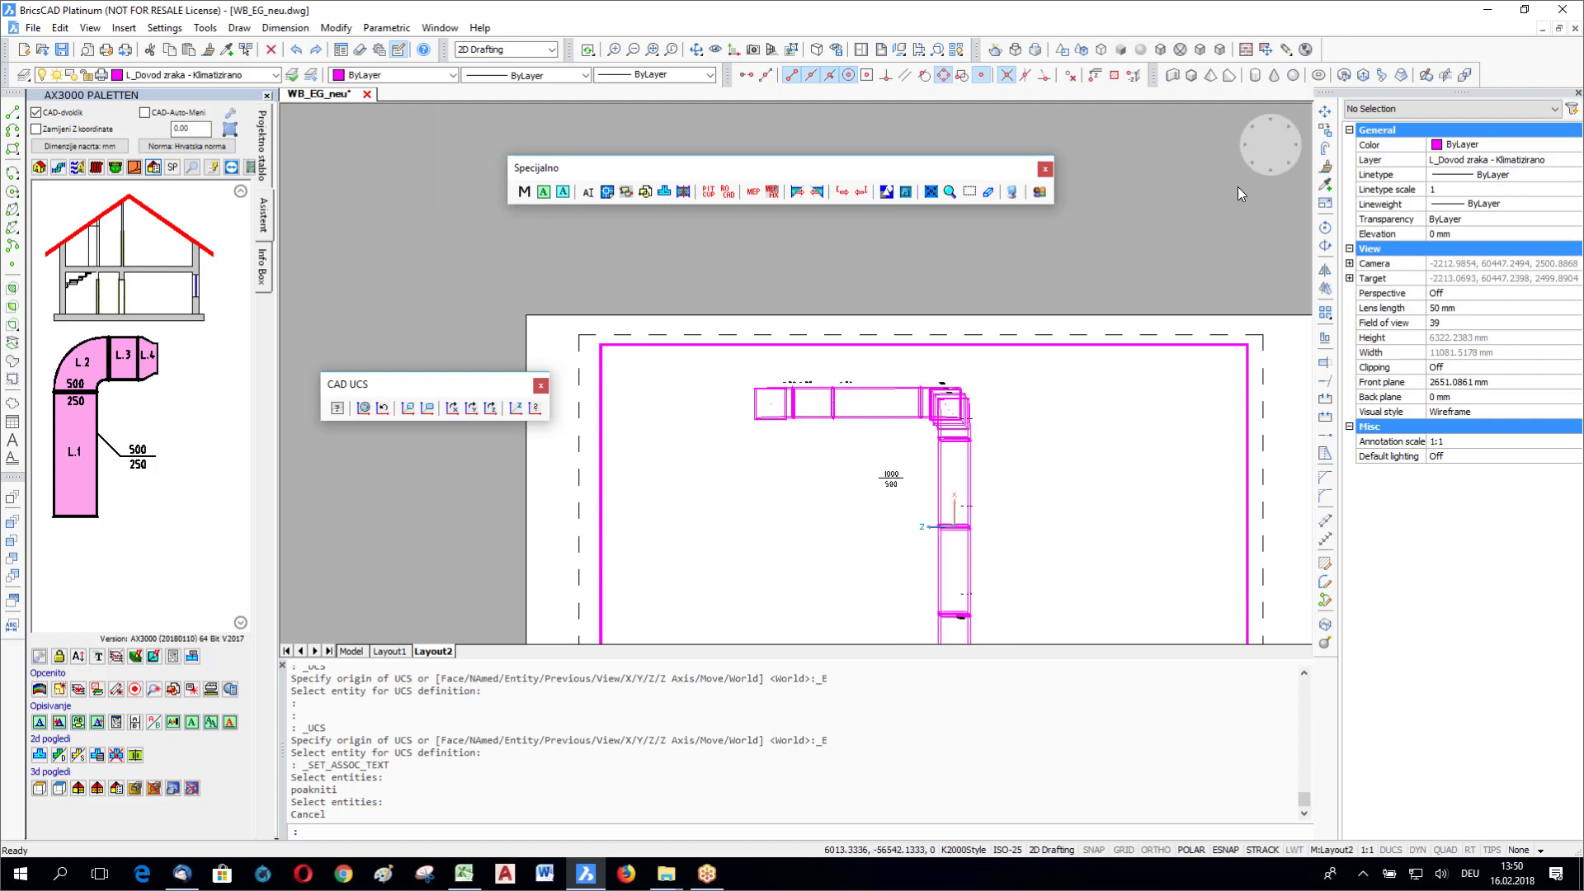
key(ctrl+z)
key(ctrl+z)
key(ctrl+z)
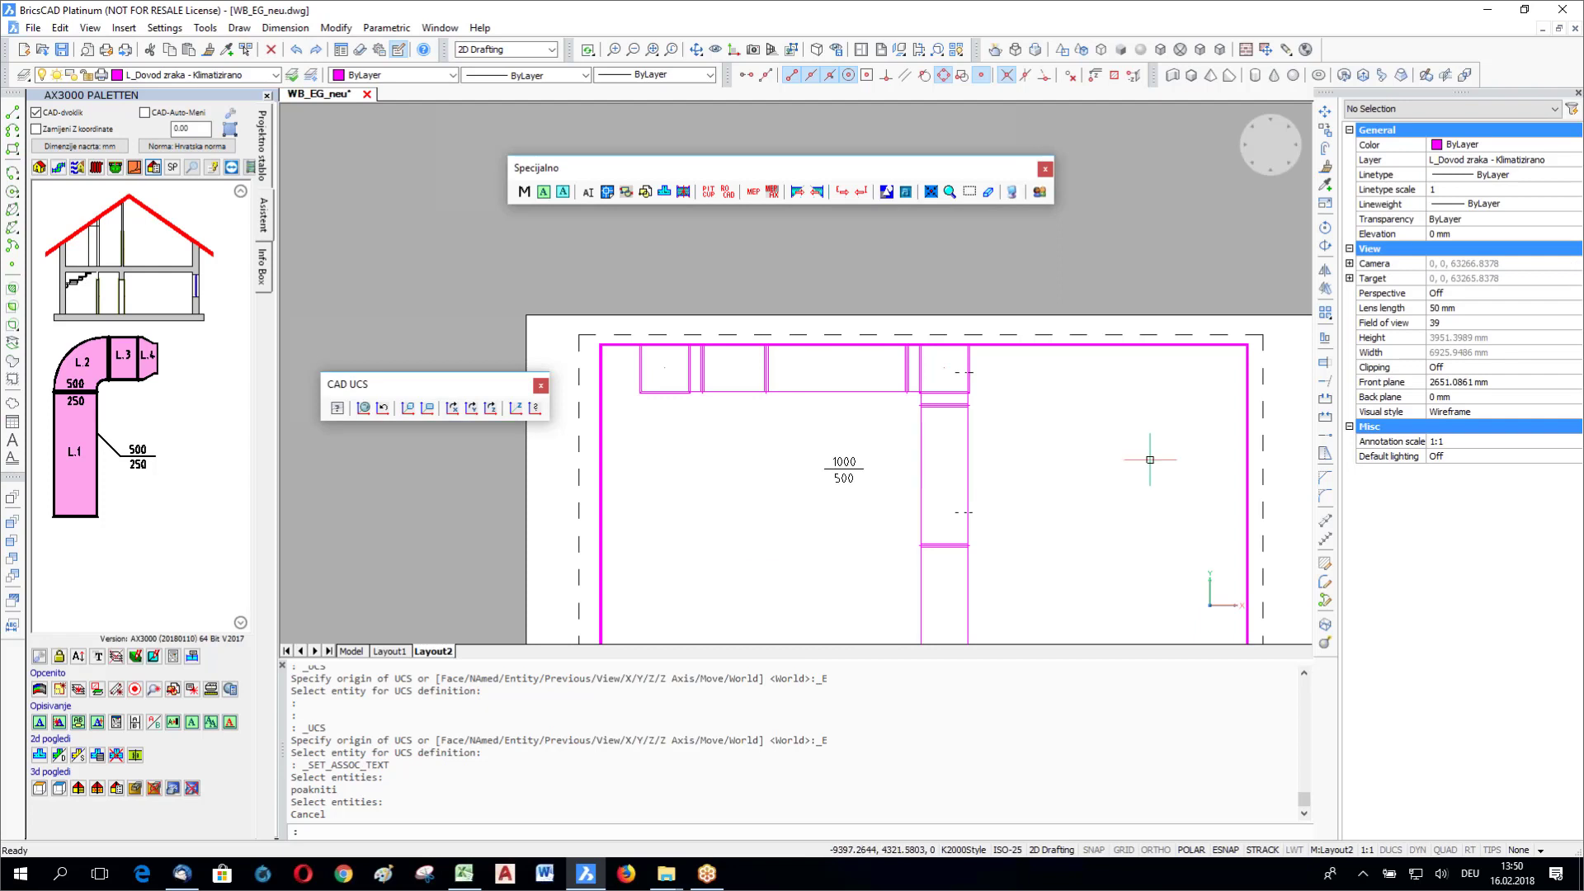
key(ctrl+z)
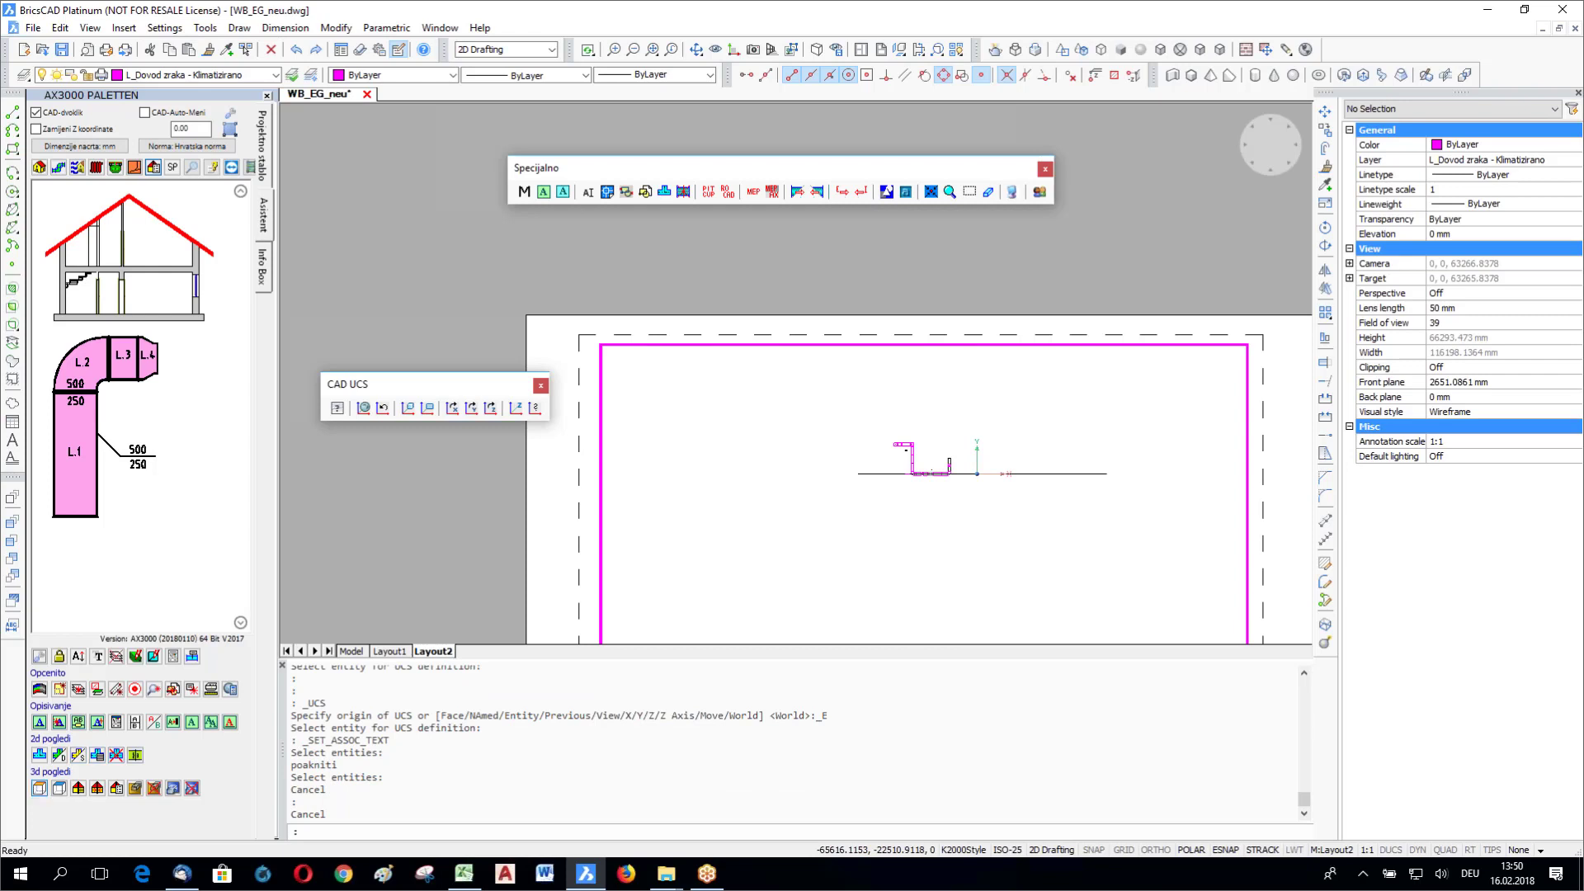
Step: From the unclipped top view, display section view C and align the UCS to the upper horizontal duct by entity
click(39, 788)
scroll(844, 629, up, 7)
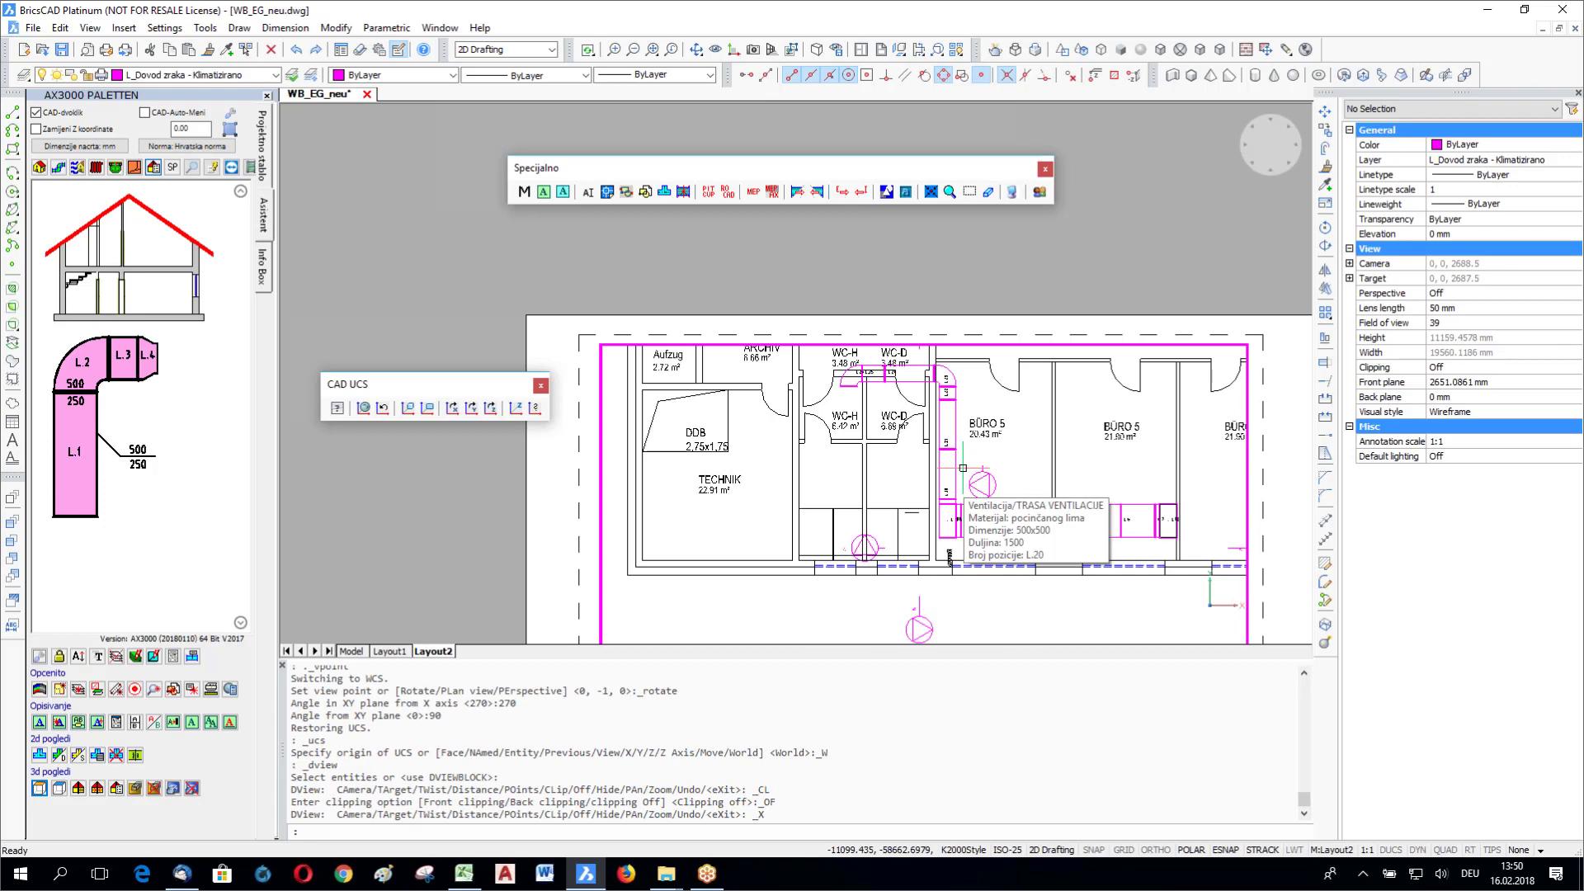
middle_drag(1000, 415, 990, 446)
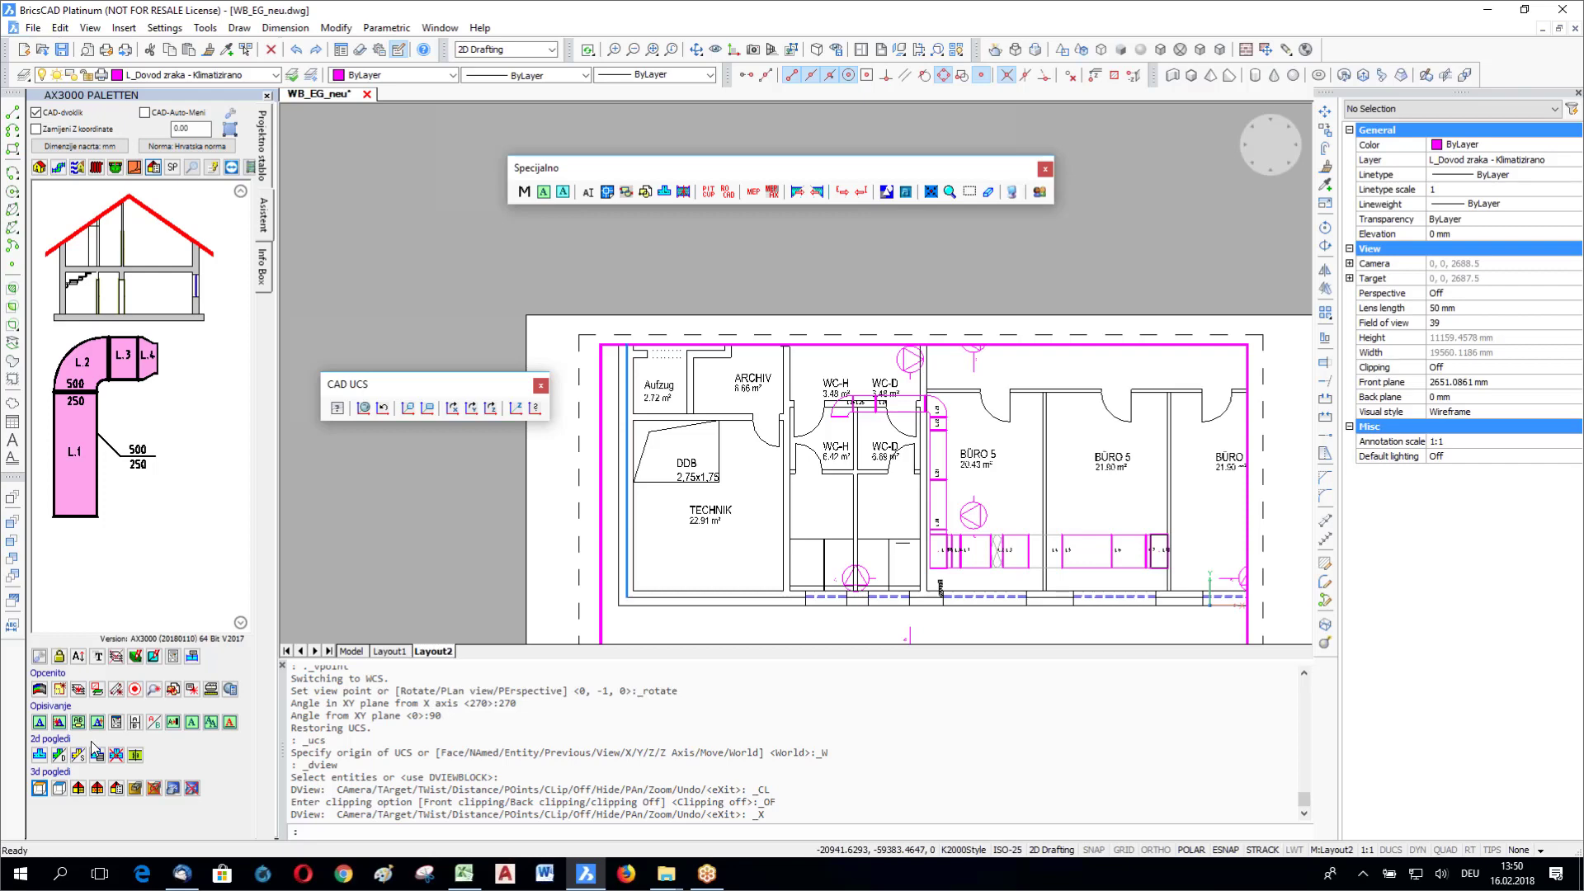
click(97, 789)
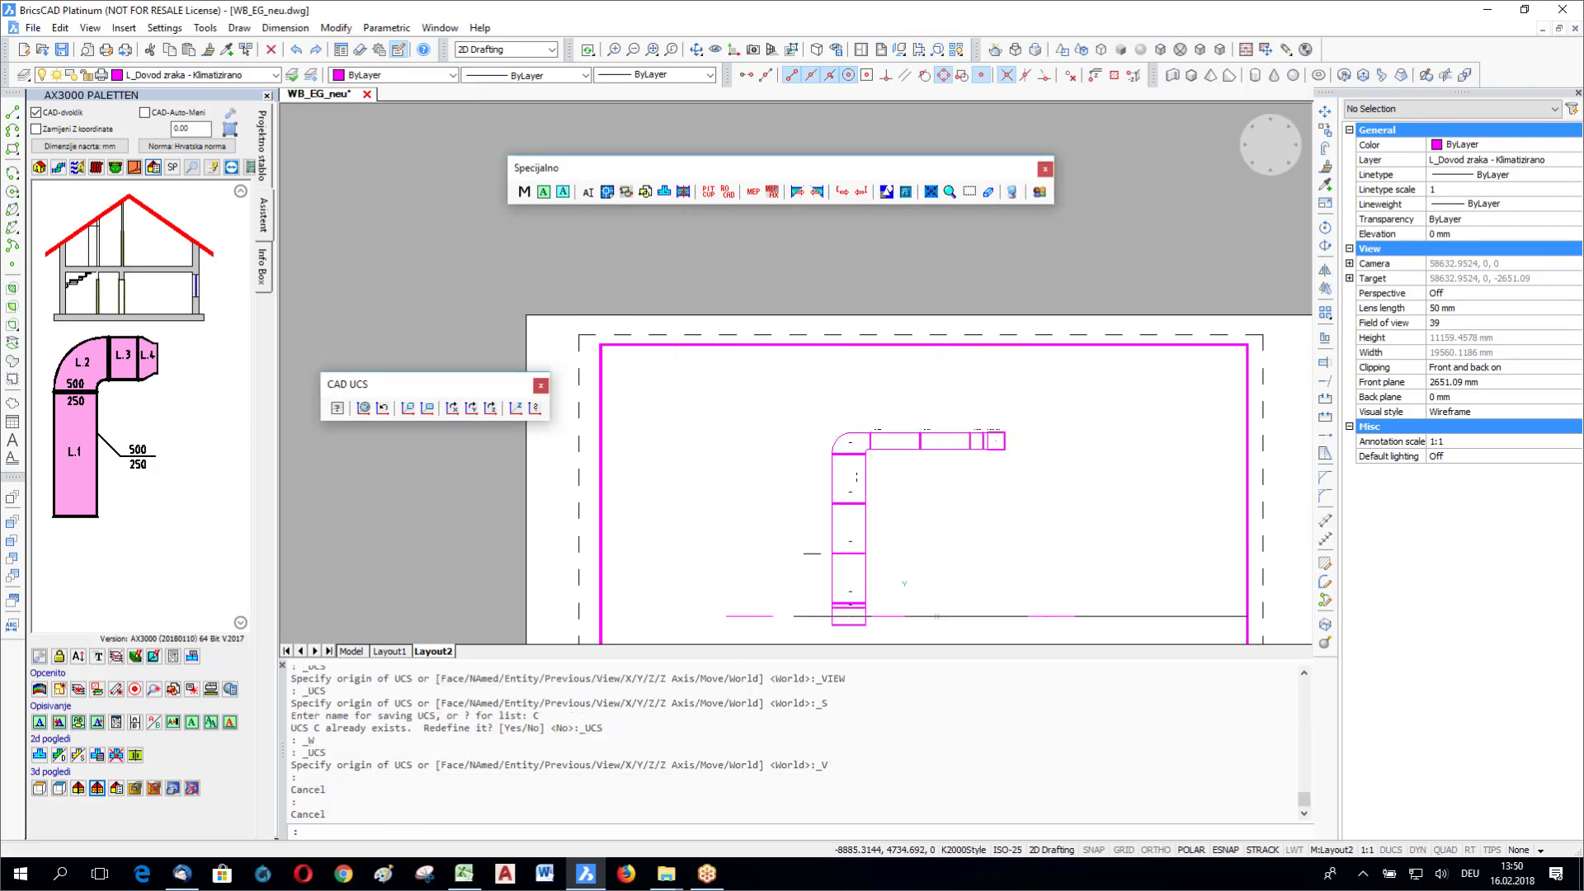
click(408, 408)
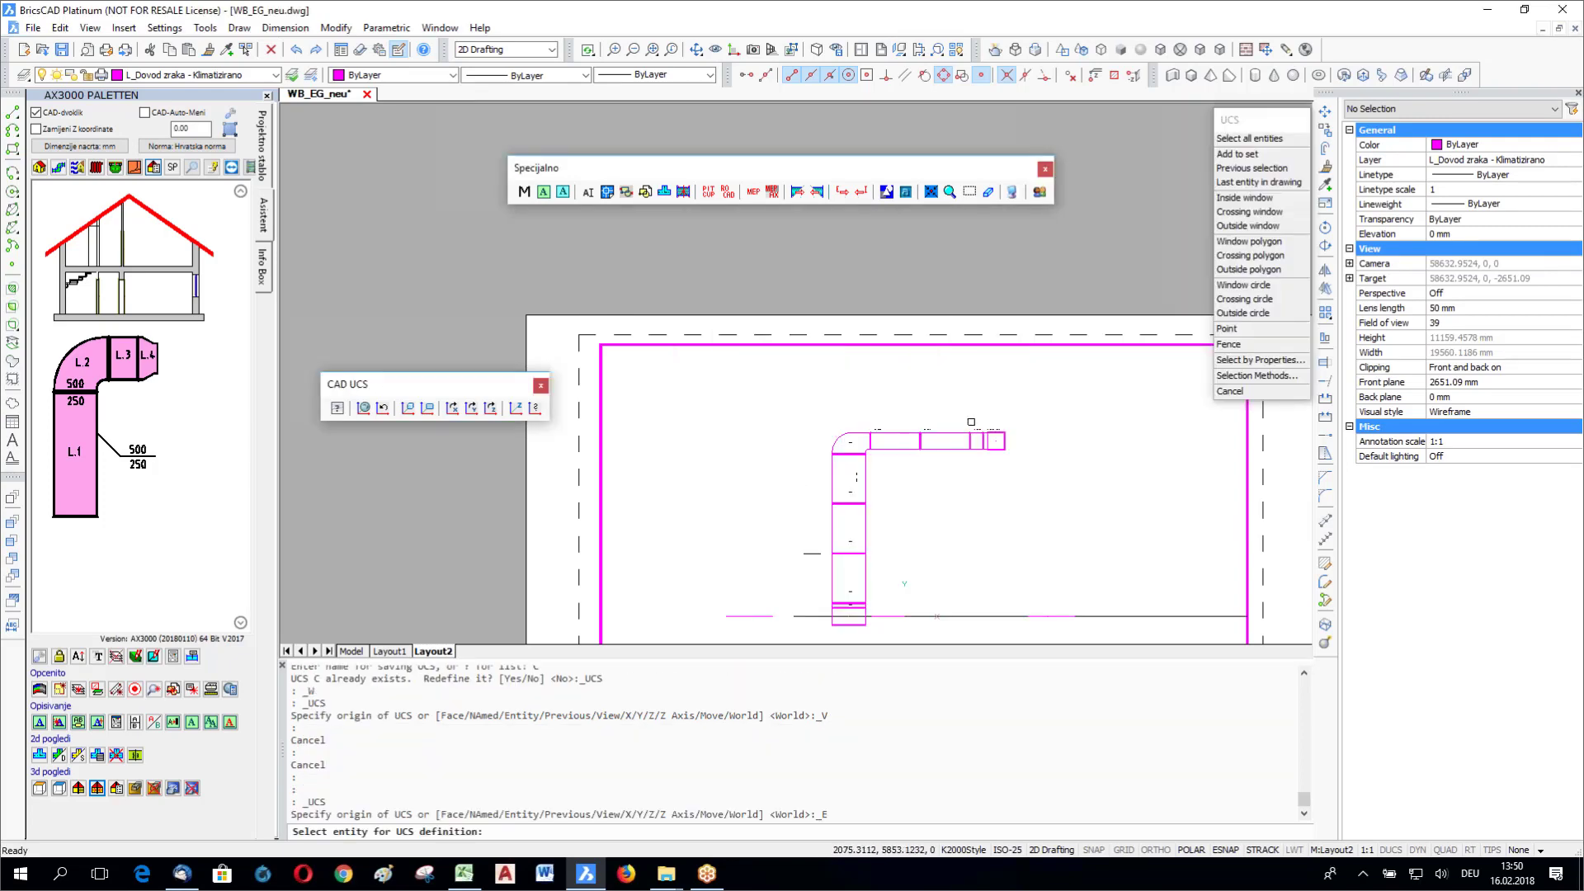
click(971, 422)
Step: Place a Duct label left block without leader lines above the horizontal duct in the section view
click(39, 723)
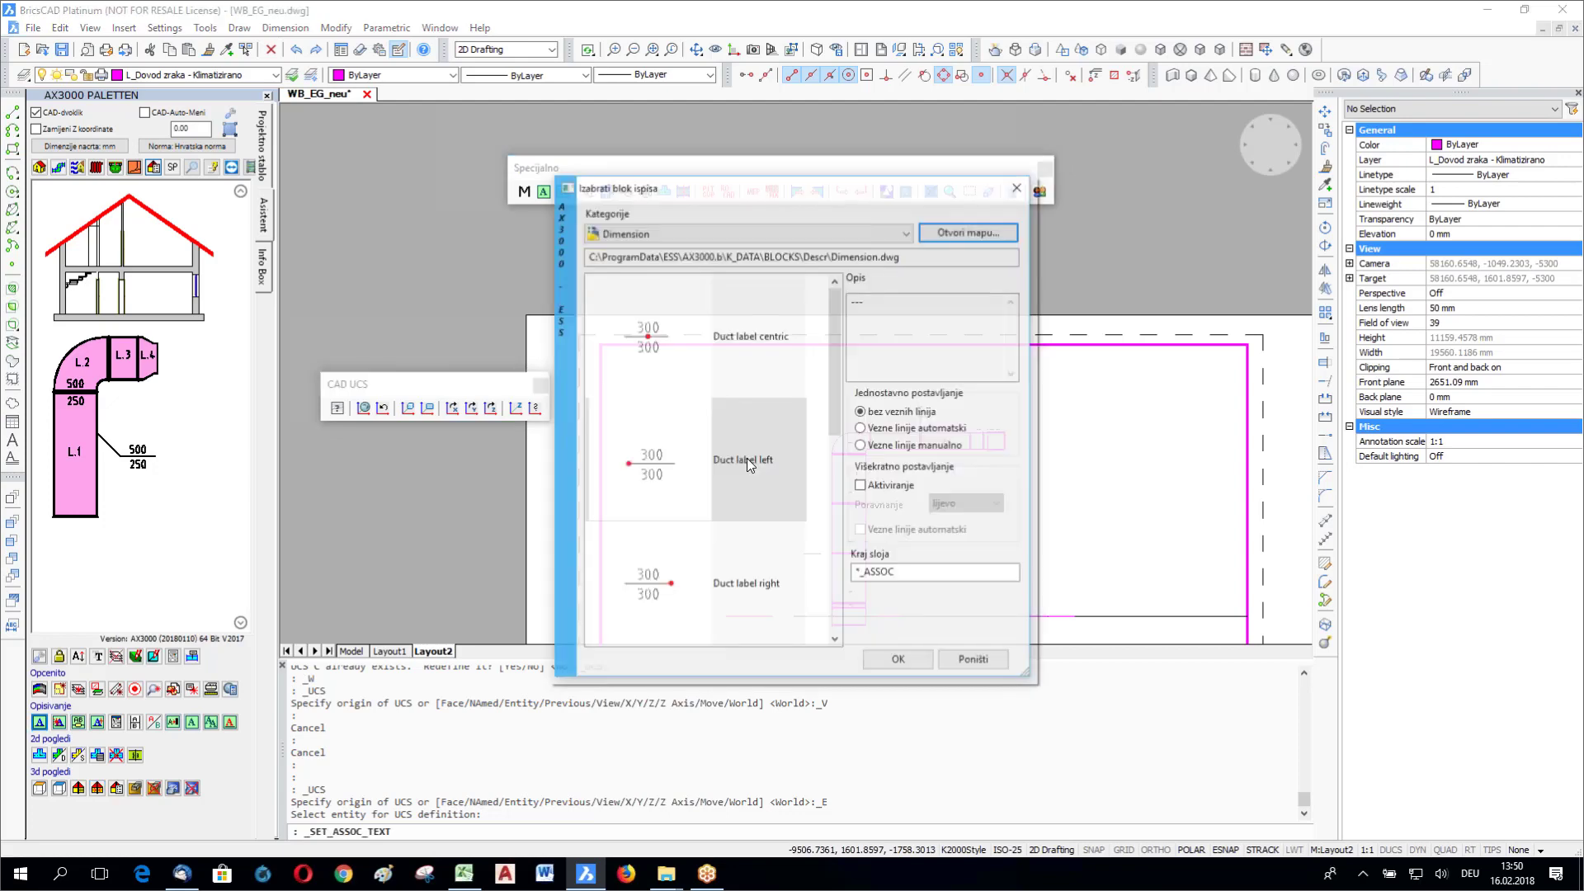
click(898, 662)
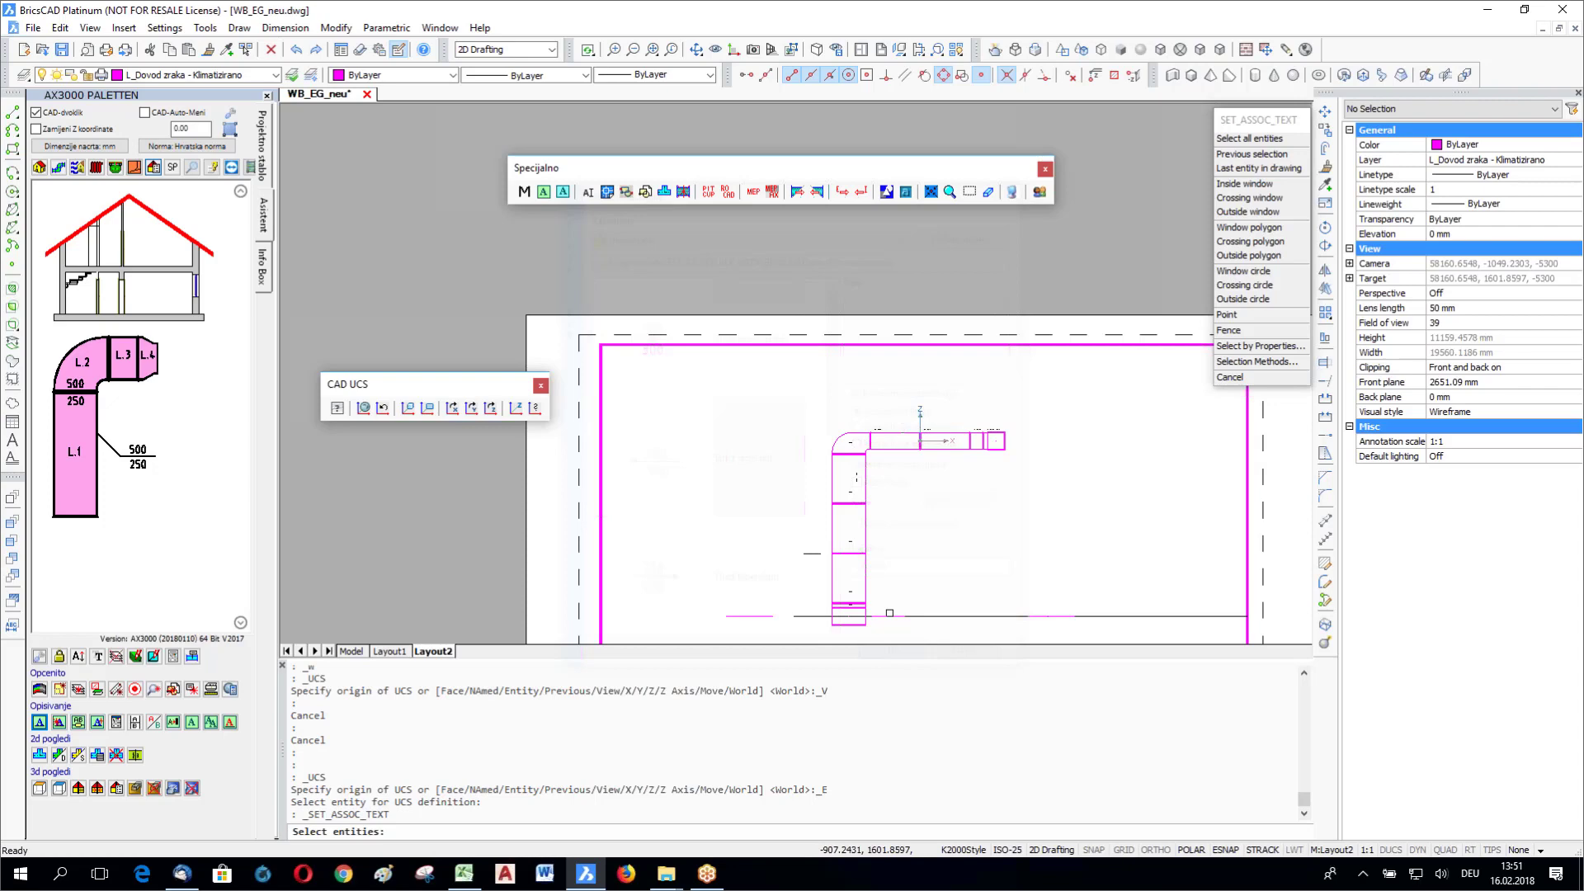
click(955, 432)
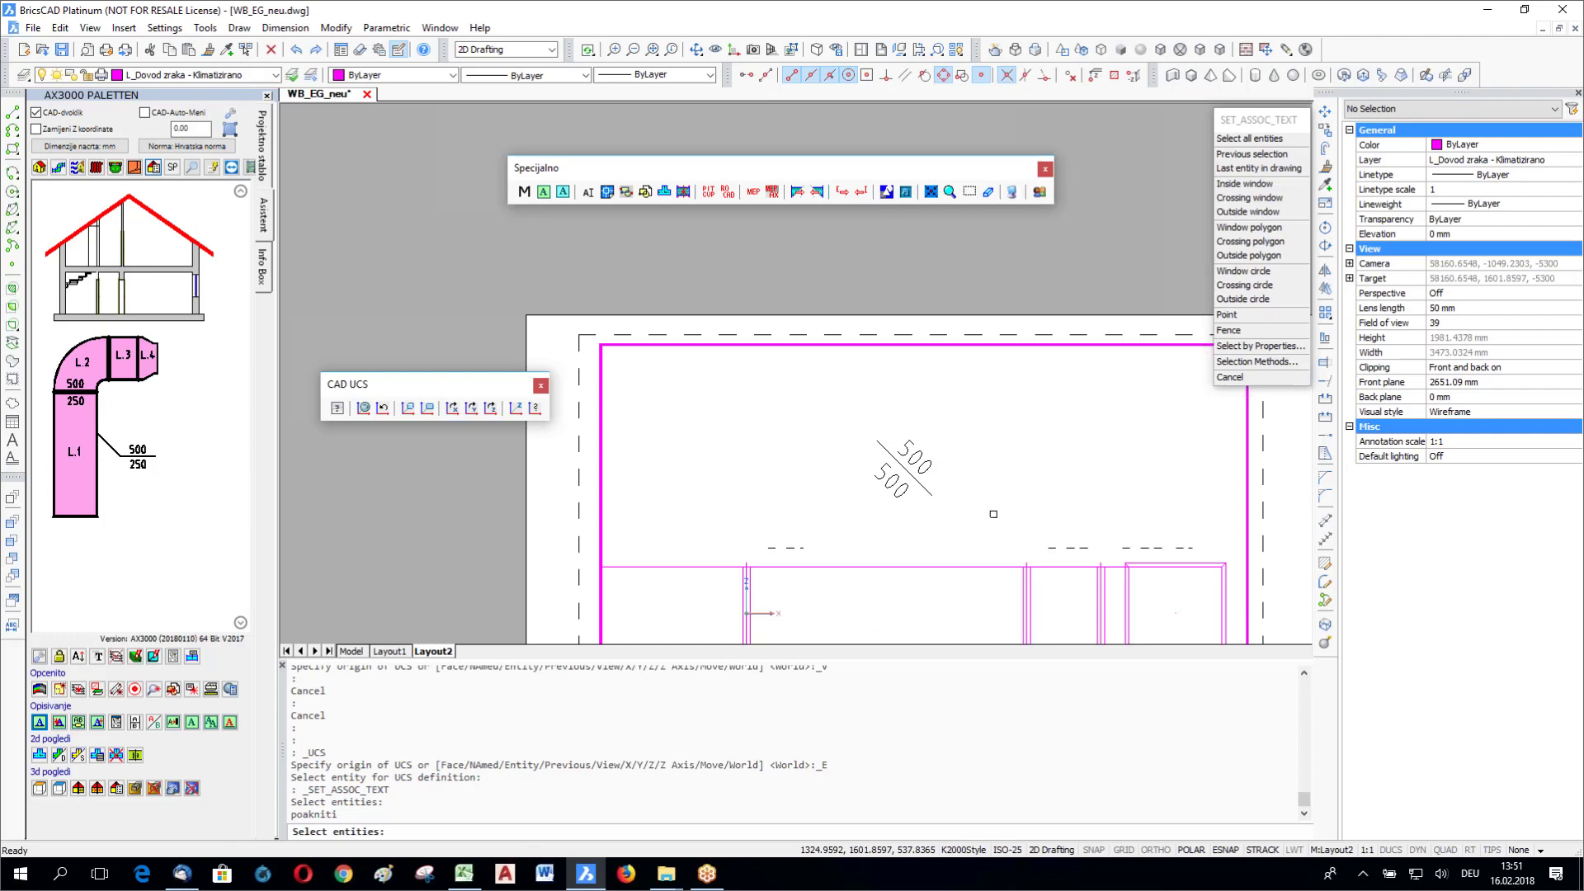
Step: End the labelling command and erase the slanted 500/500 label above the horizontal duct
key(Escape)
click(939, 493)
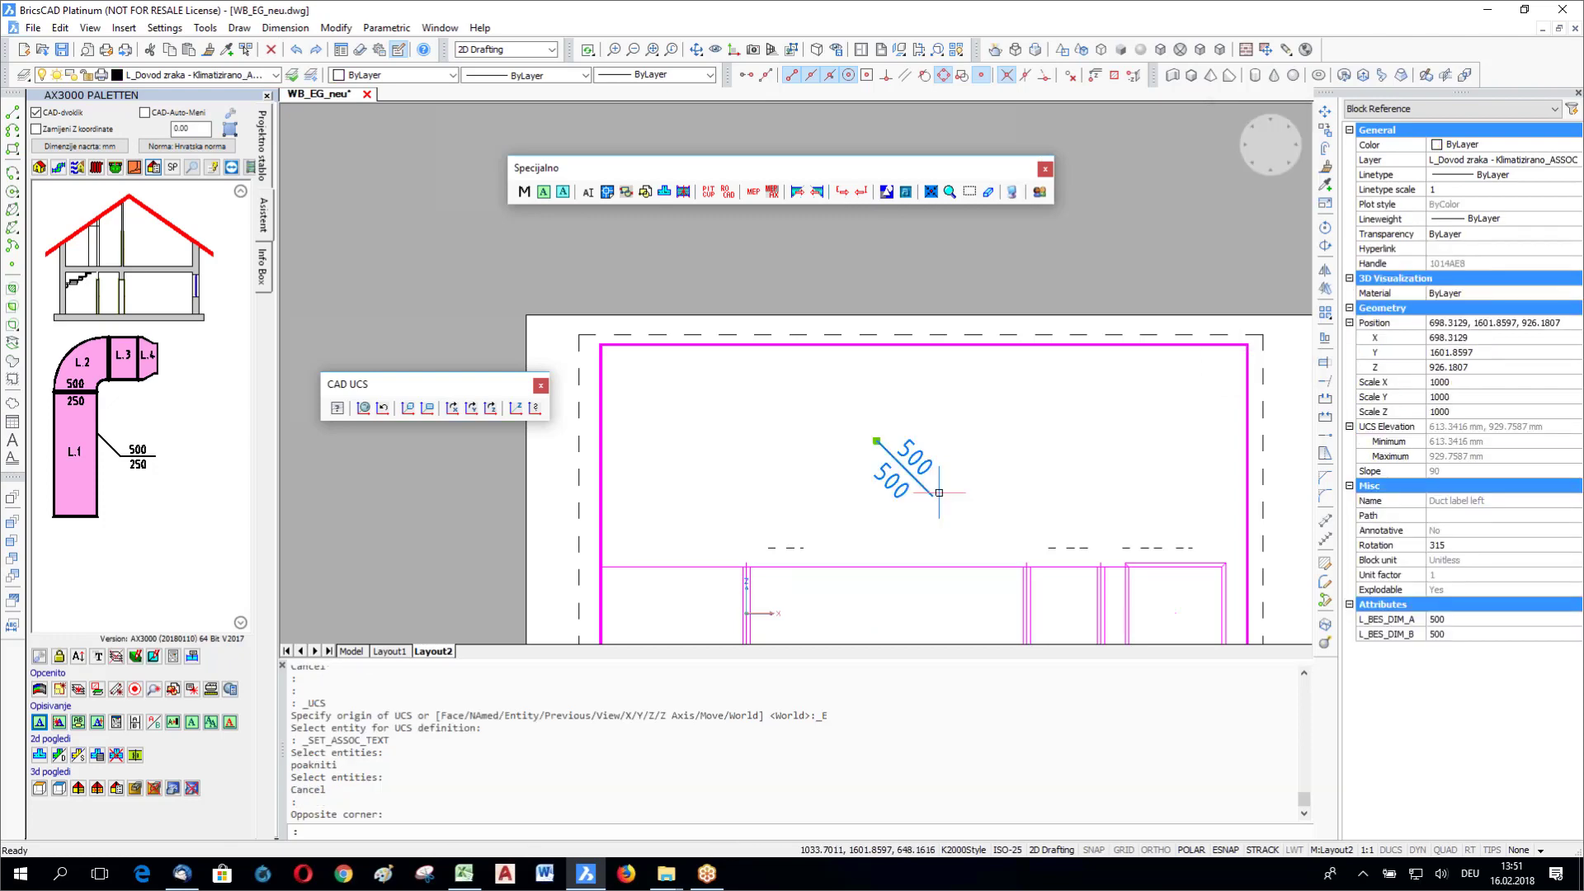
key(Delete)
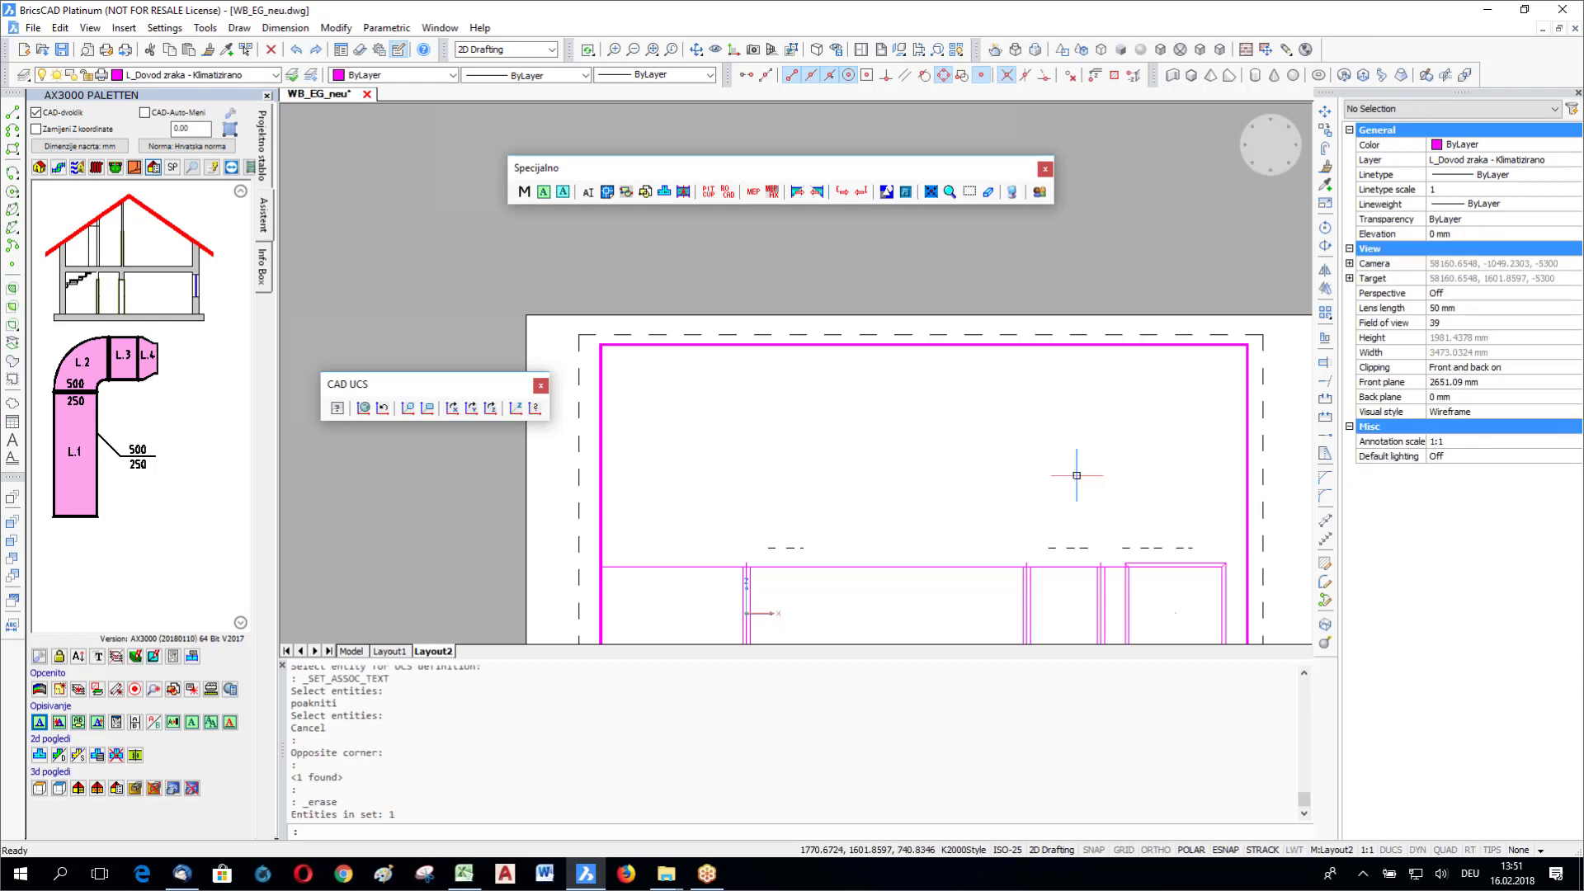